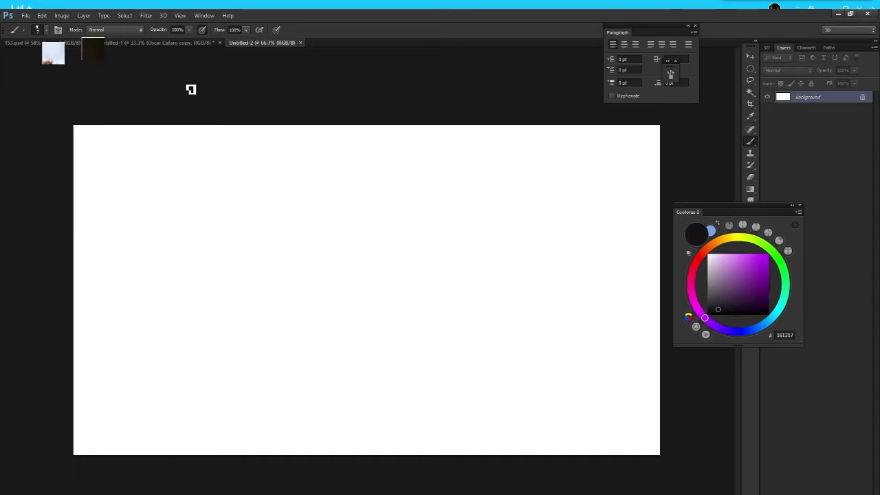
Crop the blank Untitled-2 canvas to a 21:9 ratio, trimming its top and bottom.
{"action": "left_click", "coordinate": [749, 105]}
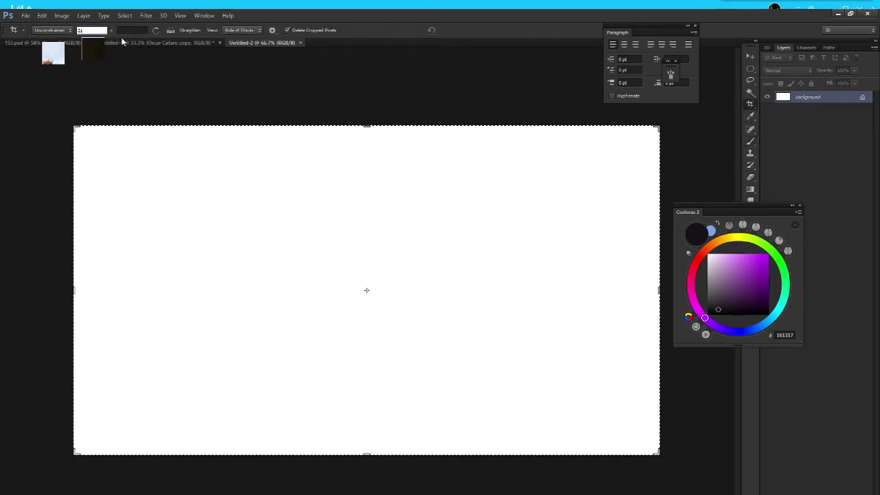
{"action": "type", "text": "1"}
{"action": "key", "text": "Tab"}
{"action": "type", "text": "9"}
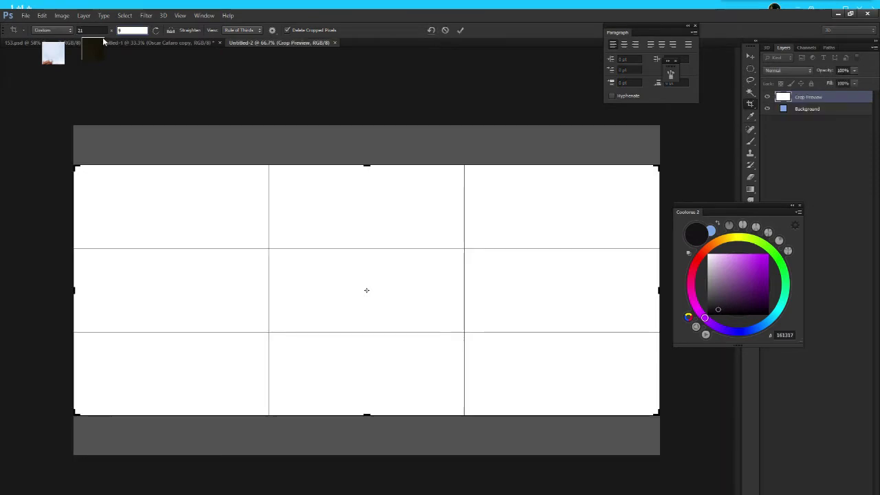
{"action": "left_click", "coordinate": [390, 265]}
{"action": "key", "text": "Return"}
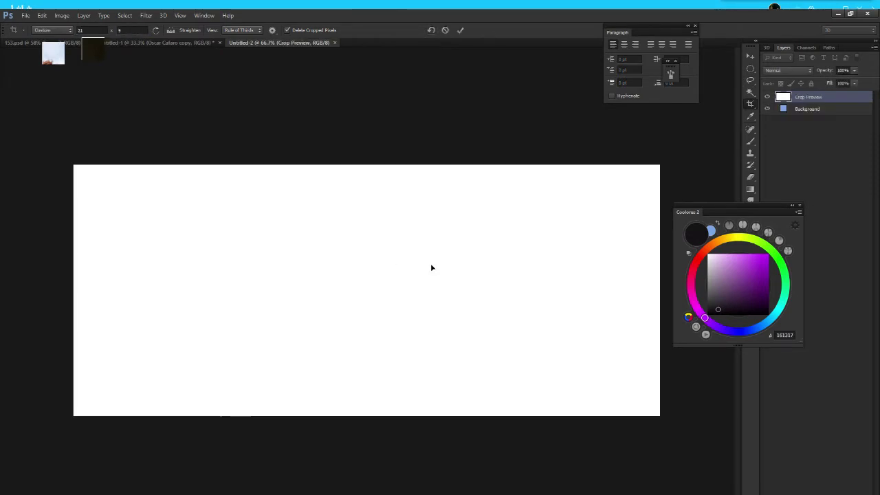
{"action": "key", "text": "v"}
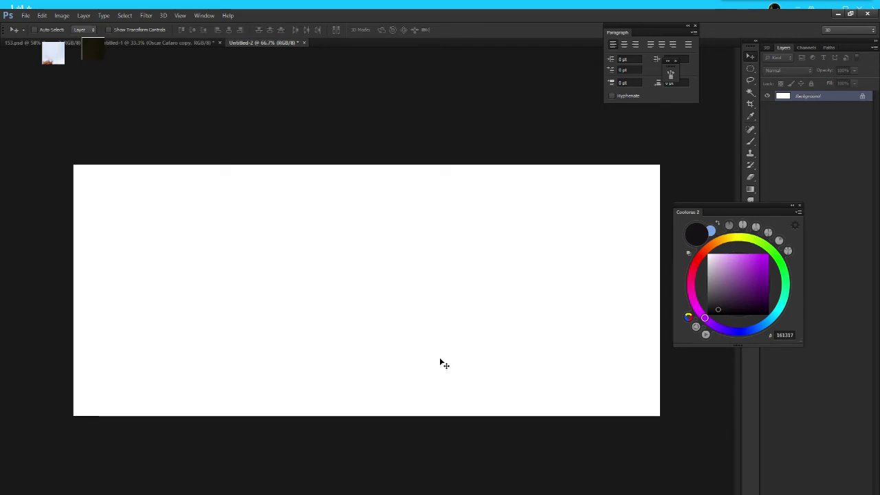
Add an empty Layer 1 above the Background.
{"action": "key", "text": "ctrl+minus"}
{"action": "key", "text": "ctrl+minus"}
{"action": "key", "text": "ctrl+plus"}
{"action": "key", "text": "ctrl+plus"}
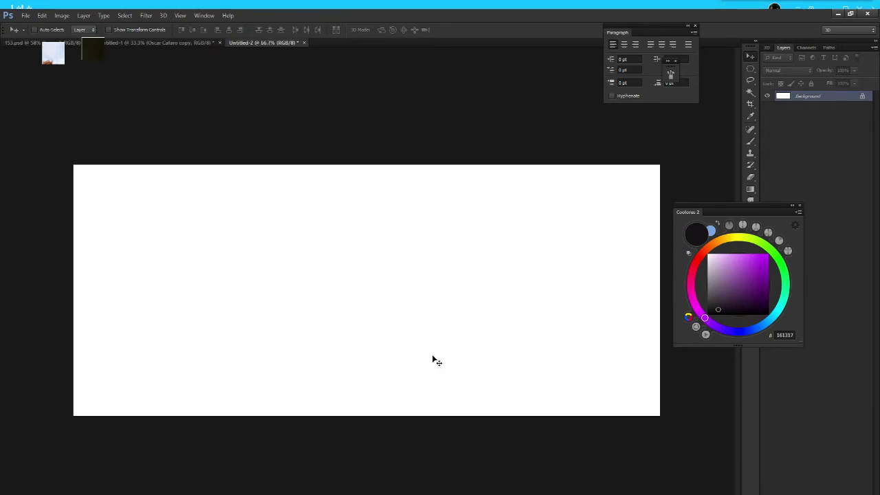
{"action": "key", "text": "ctrl+shift+n"}
{"action": "key", "text": "Return"}
{"action": "key", "text": "b"}
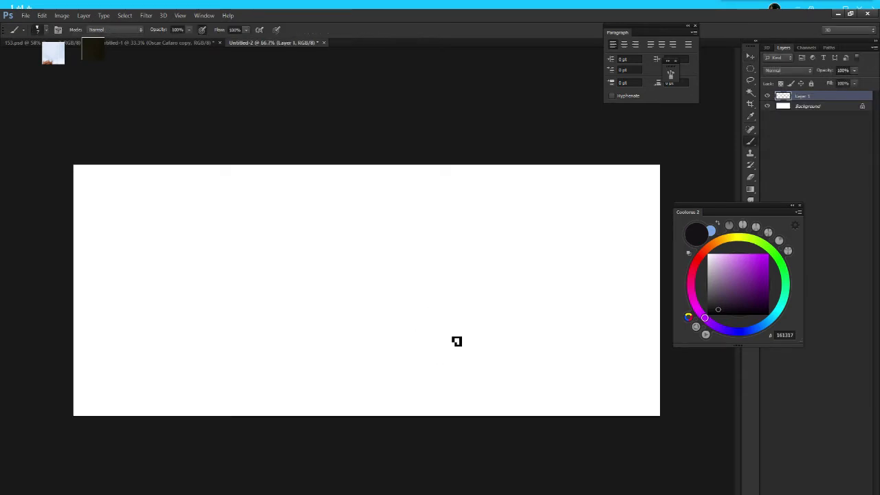
Save the document to the Desktop as 20180219.psd.
{"action": "key", "text": "ctrl+shift+s"}
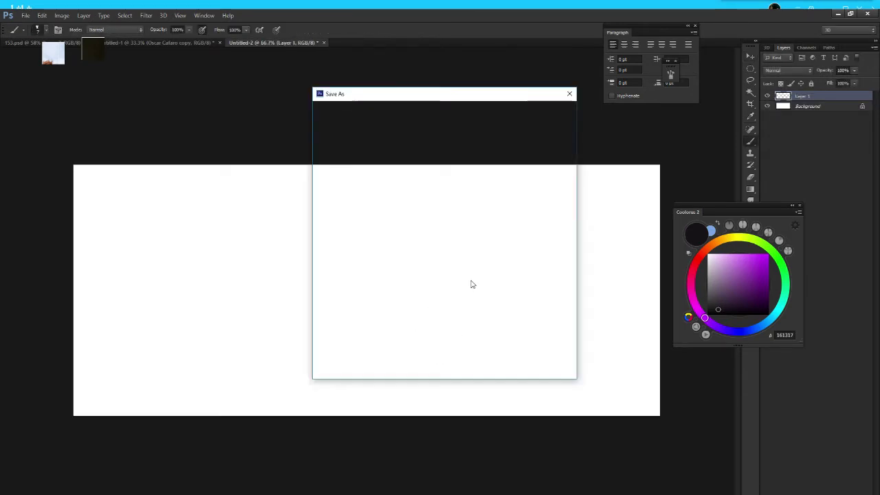
{"action": "left_click", "coordinate": [335, 160]}
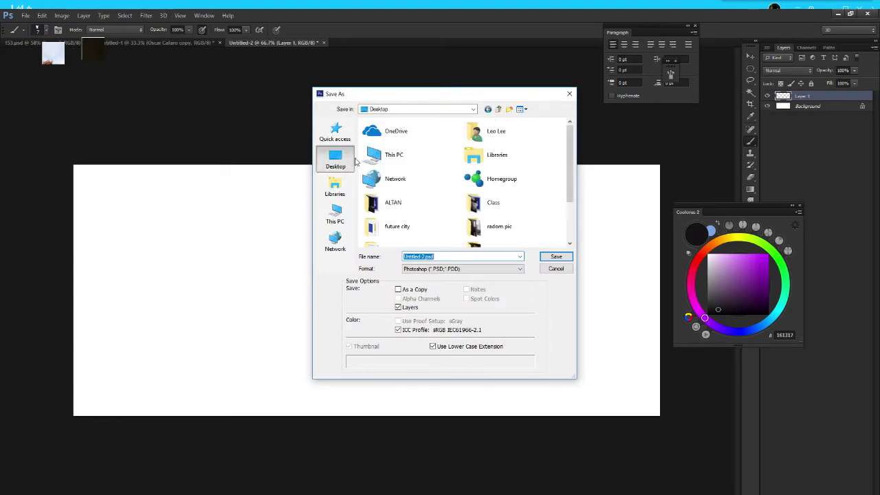
{"action": "mouse_move", "coordinate": [398, 227]}
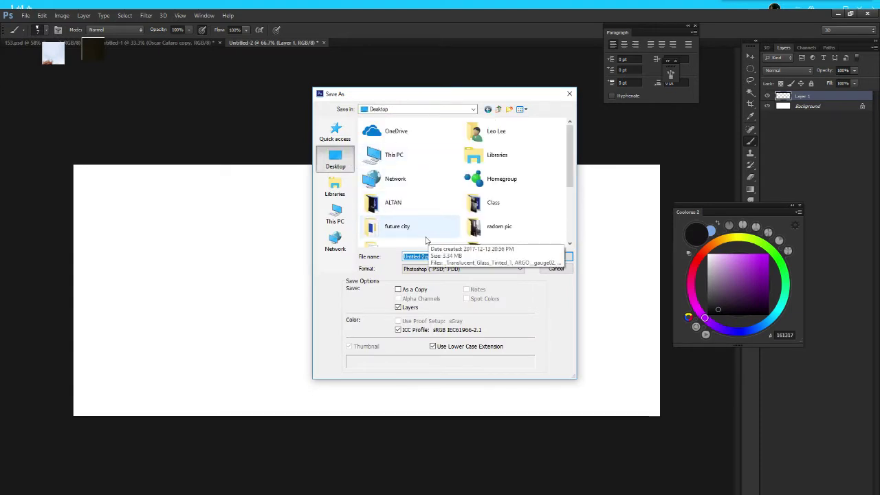
{"action": "type", "text": "20180219"}
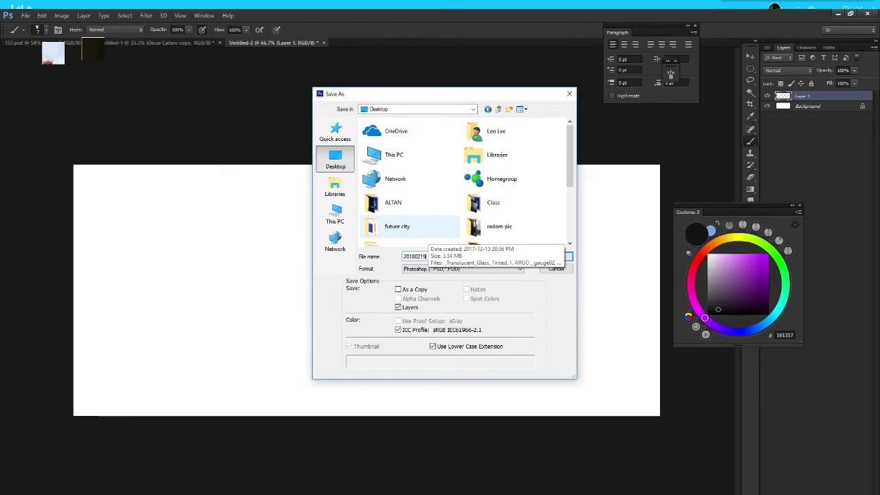
{"action": "key", "text": "Return"}
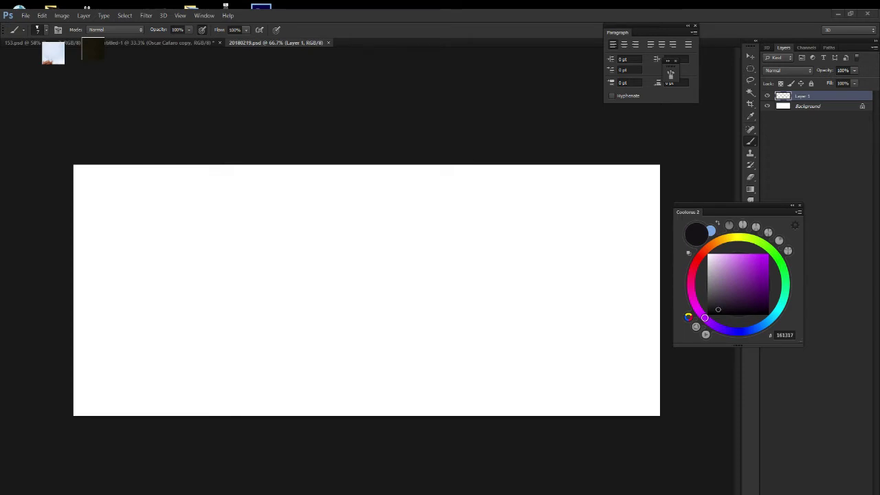
Set the canvas zoom to 100%.
{"action": "left_click", "coordinate": [460, 293]}
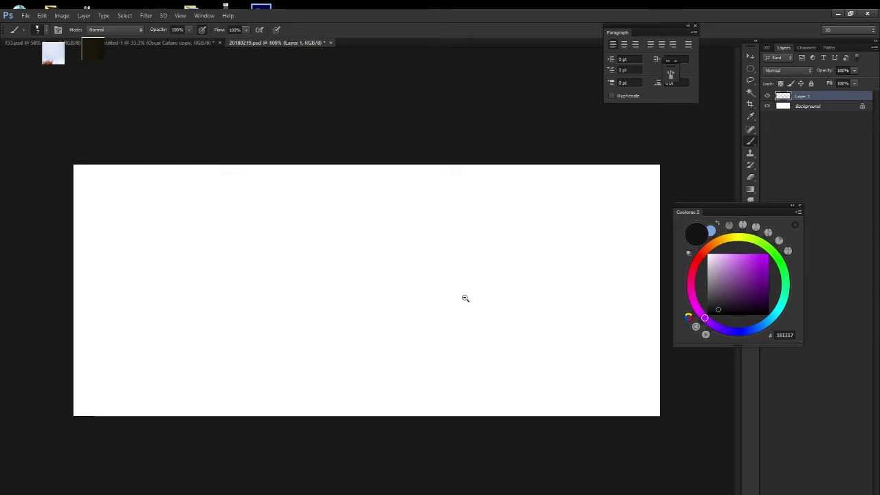
{"action": "left_click", "coordinate": [466, 298], "text": "alt"}
{"action": "left_click_drag", "start_coordinate": [462, 306], "coordinate": [458, 308]}
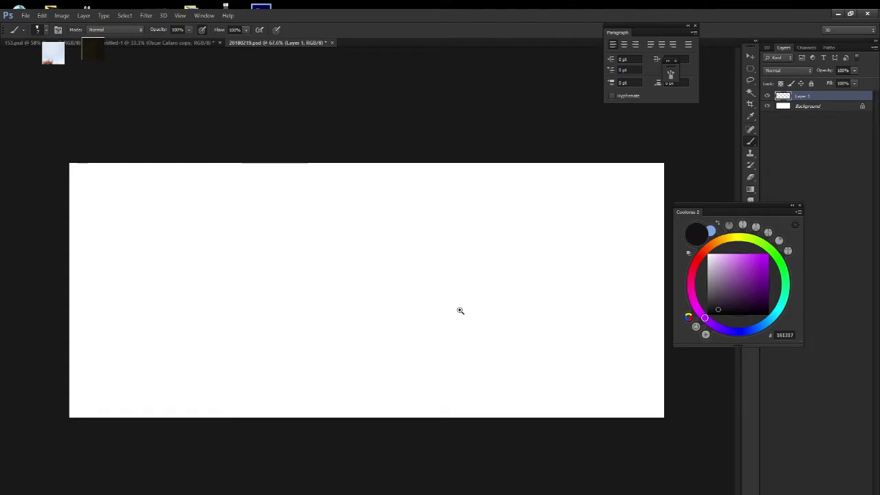
{"action": "left_click", "coordinate": [460, 310]}
{"action": "key", "text": "ctrl+shift+n"}
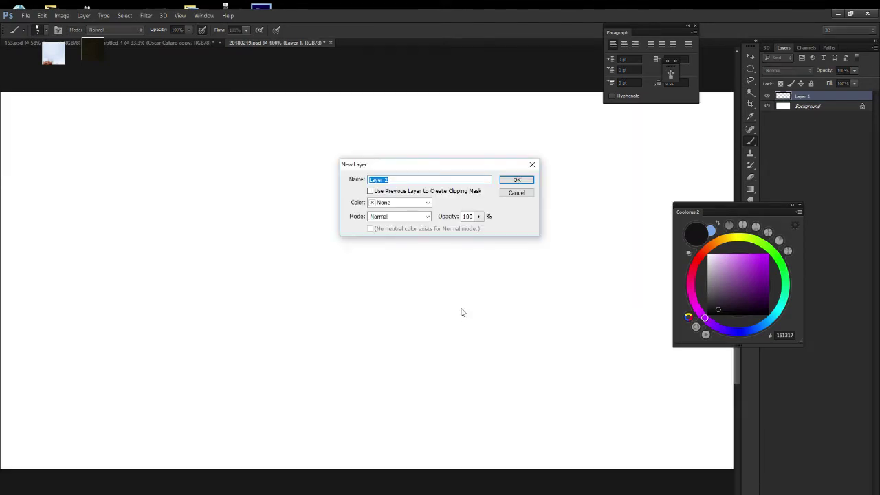
{"action": "key", "text": "Escape"}
Paint broad brown 4F3824 strokes down the centre with a soft round brush near 250 px.
{"action": "right_click", "coordinate": [410, 179]}
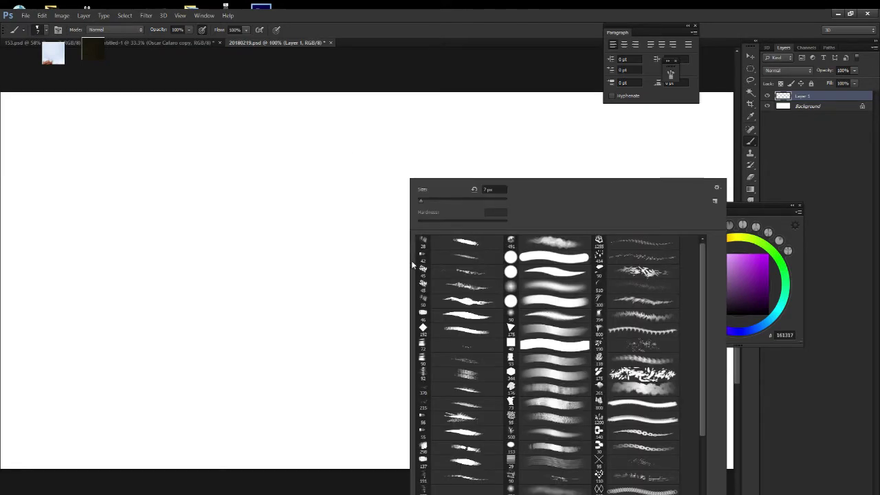
{"action": "double_click", "coordinate": [543, 300]}
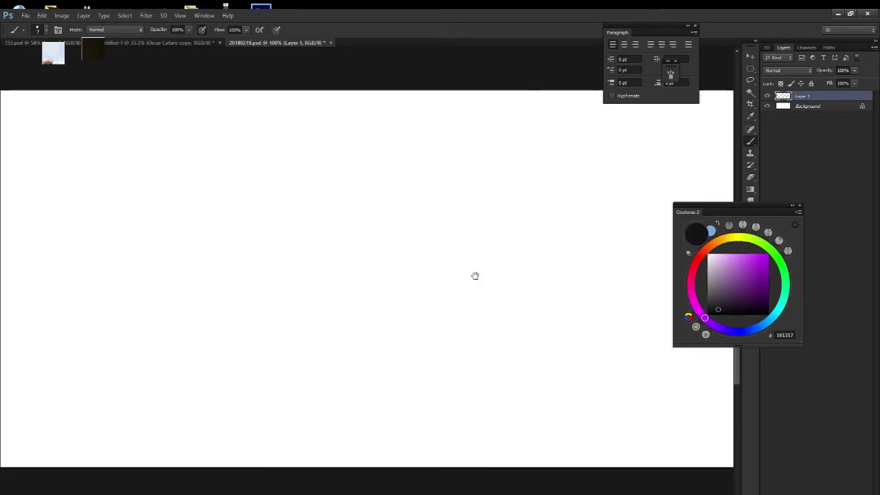
{"action": "left_click_drag", "start_coordinate": [417, 297], "coordinate": [450, 281]}
{"action": "left_click", "coordinate": [716, 246]}
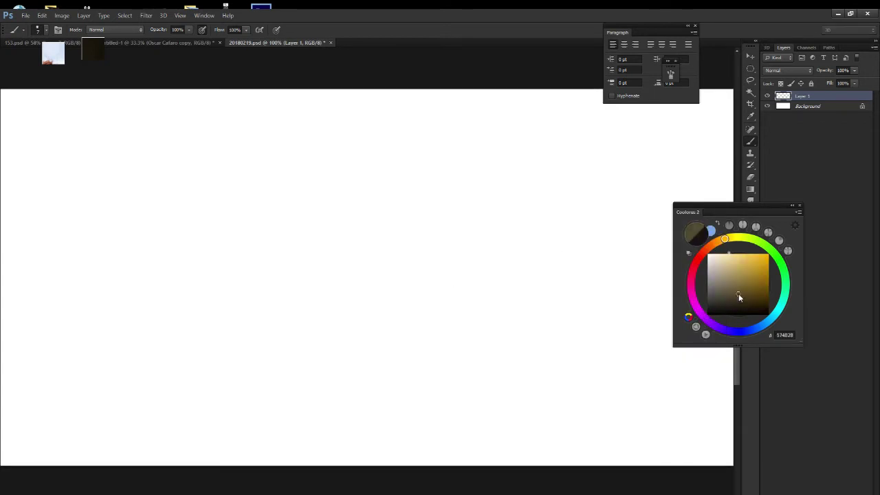
{"action": "left_click", "coordinate": [741, 296]}
{"action": "left_click", "coordinate": [713, 244]}
{"action": "left_click", "coordinate": [740, 296]}
{"action": "left_click_drag", "start_coordinate": [550, 332], "coordinate": [450, 295]}
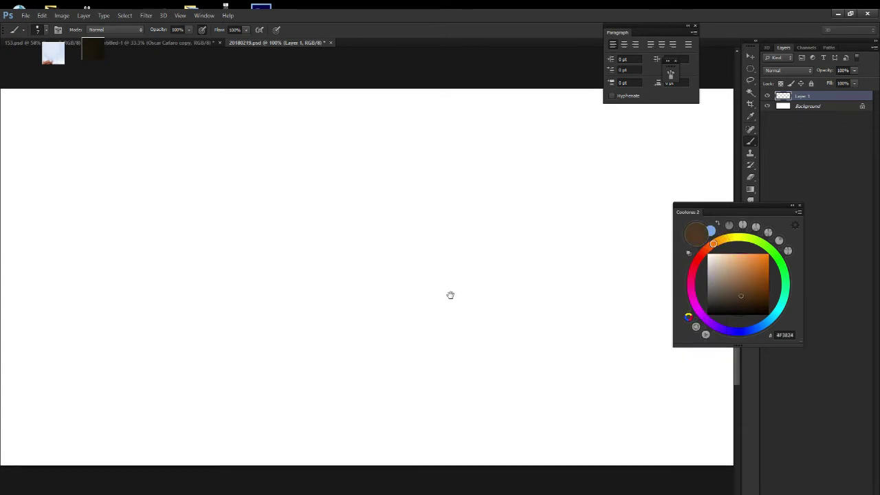
{"action": "key", "text": "bracketright"}
{"action": "key", "text": "bracketright"}
{"action": "key", "text": "bracketright"}
{"action": "mouse_move", "coordinate": [395, 113]}
{"action": "left_mouse_down"}
{"action": "mouse_move", "coordinate": [389, 381]}
{"action": "mouse_move", "coordinate": [396, 227]}
{"action": "mouse_move", "coordinate": [440, 158]}
{"action": "mouse_move", "coordinate": [397, 275]}
{"action": "mouse_move", "coordinate": [402, 316]}
{"action": "left_mouse_up"}
Paint a dark textured-brush stroke down the centre of the brown shape.
{"action": "right_click", "coordinate": [427, 222]}
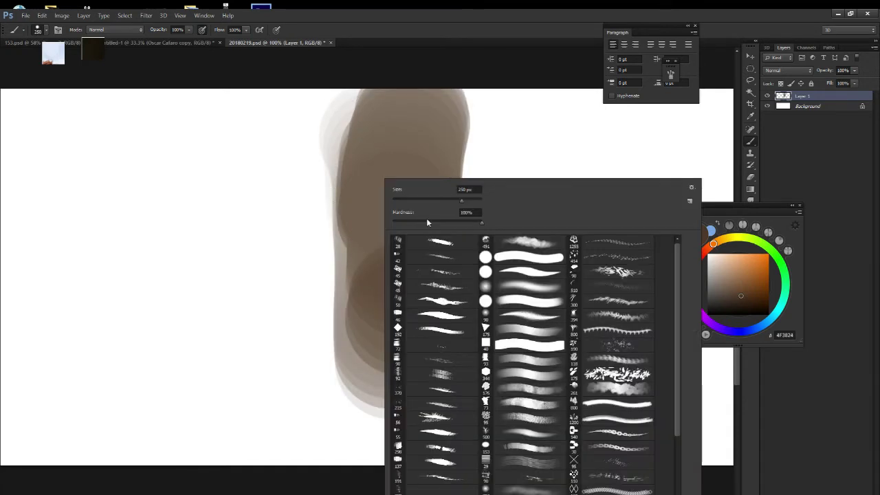
{"action": "left_click", "coordinate": [526, 402]}
{"action": "key", "text": "Return"}
{"action": "mouse_move", "coordinate": [395, 206]}
{"action": "left_mouse_down"}
{"action": "mouse_move", "coordinate": [385, 385]}
{"action": "mouse_move", "coordinate": [351, 447]}
{"action": "left_mouse_up"}
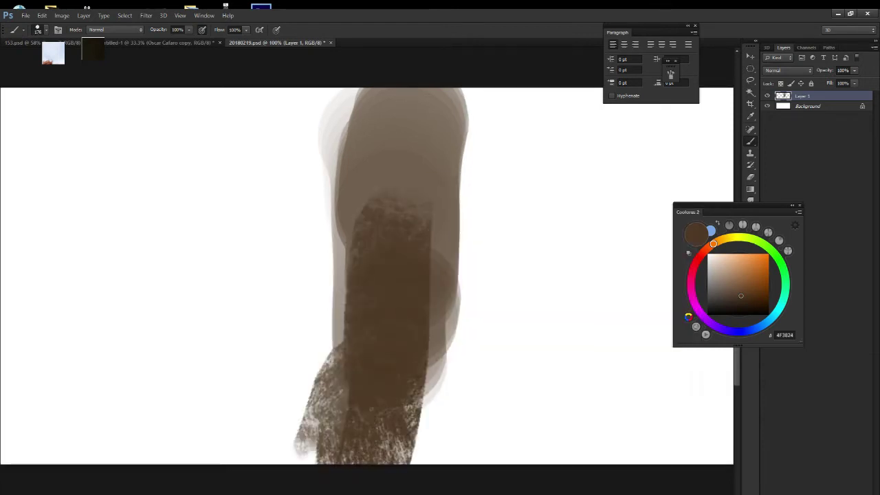
Paint dark strokes on the shape's left and centre with an 80 px textured brush, then zoom out to 50%.
{"action": "right_click", "coordinate": [403, 286]}
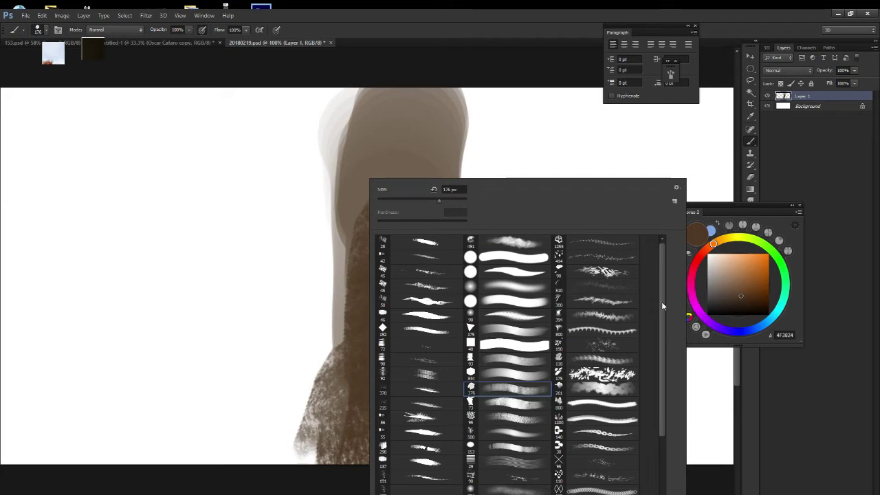
{"action": "left_click_drag", "start_coordinate": [662, 301], "coordinate": [657, 364]}
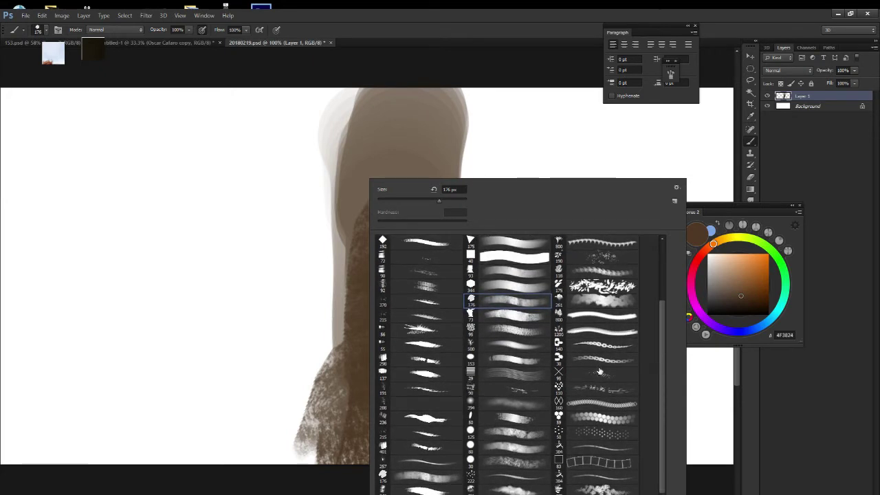
{"action": "left_click", "coordinate": [512, 446]}
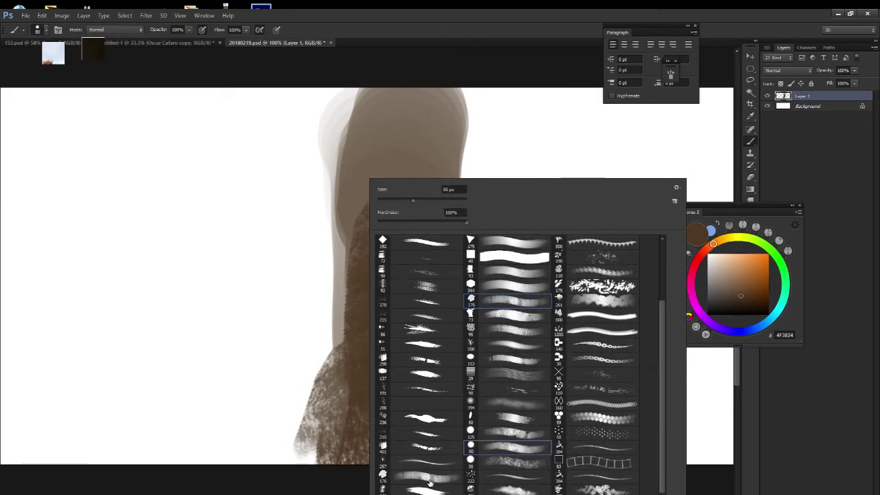
{"action": "left_click", "coordinate": [507, 434]}
{"action": "key", "text": "Return"}
{"action": "mouse_move", "coordinate": [330, 440]}
{"action": "left_mouse_down"}
{"action": "mouse_move", "coordinate": [224, 322]}
{"action": "mouse_move", "coordinate": [221, 340]}
{"action": "left_mouse_up"}
{"action": "left_click_drag", "start_coordinate": [330, 309], "coordinate": [323, 196]}
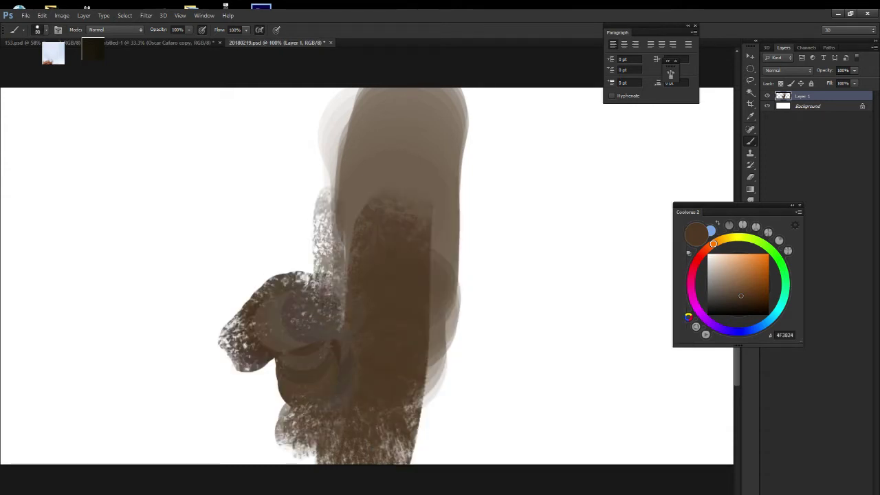
{"action": "left_click", "coordinate": [593, 284], "text": "alt"}
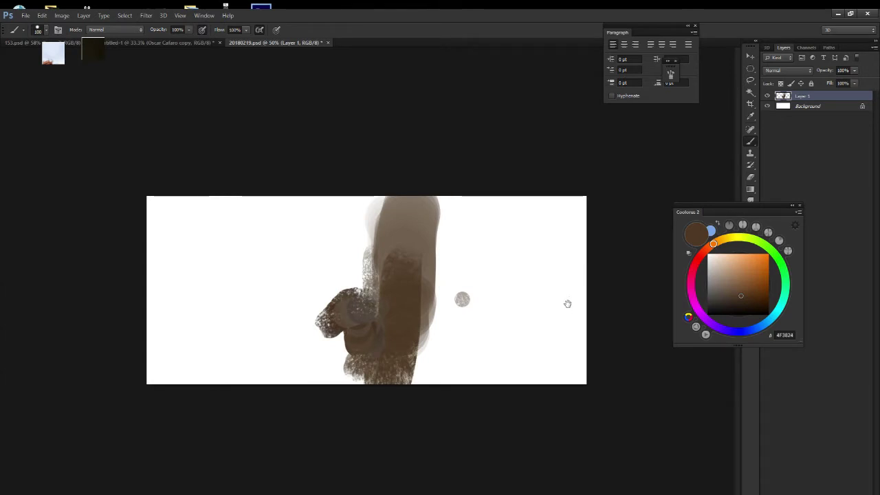
Fill the lower right of the canvas with dark reddish-brown texture.
{"action": "mouse_move", "coordinate": [475, 330]}
{"action": "left_mouse_down"}
{"action": "mouse_move", "coordinate": [578, 323]}
{"action": "mouse_move", "coordinate": [501, 309]}
{"action": "left_mouse_up"}
{"action": "left_click_drag", "start_coordinate": [384, 323], "coordinate": [570, 330]}
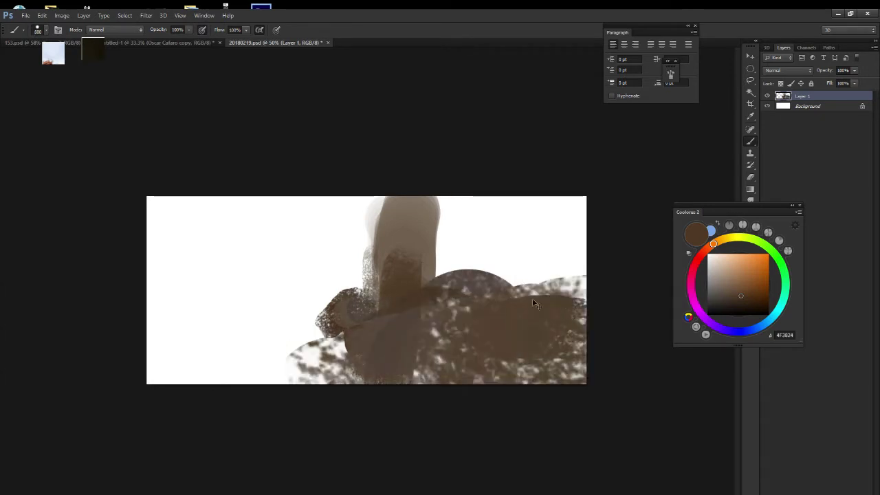
{"action": "key", "text": "ctrl+z"}
{"action": "left_click_drag", "start_coordinate": [440, 395], "coordinate": [481, 392]}
{"action": "left_click", "coordinate": [750, 297]}
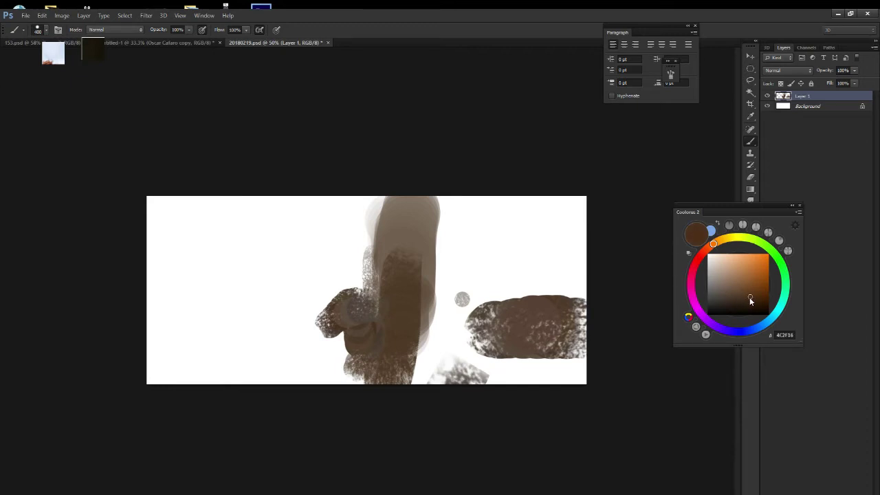
{"action": "left_click_drag", "start_coordinate": [426, 323], "coordinate": [481, 371]}
{"action": "left_click_drag", "start_coordinate": [412, 344], "coordinate": [577, 337]}
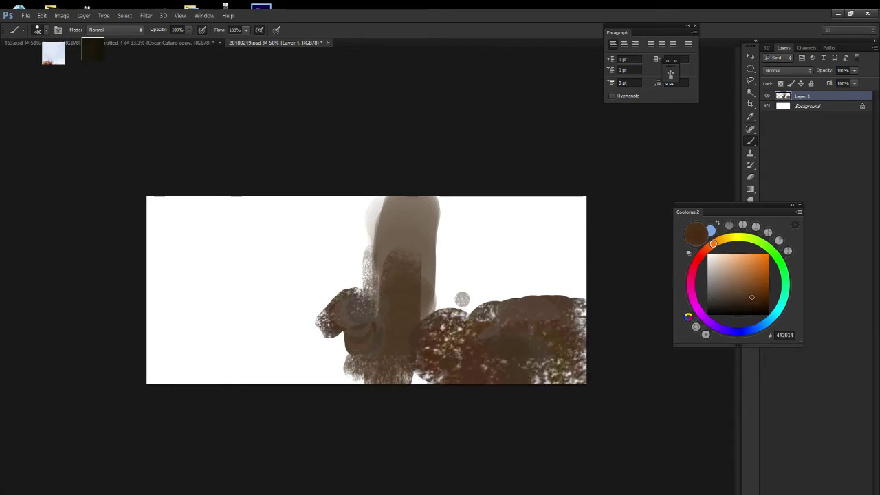
{"action": "left_click_drag", "start_coordinate": [460, 357], "coordinate": [371, 372]}
{"action": "left_click_drag", "start_coordinate": [533, 378], "coordinate": [571, 378]}
Paint a dark vertical pillar at the upper right with a paler brown stroke beside it.
{"action": "key", "text": "bracketleft"}
{"action": "key", "text": "bracketleft"}
{"action": "key", "text": "bracketleft"}
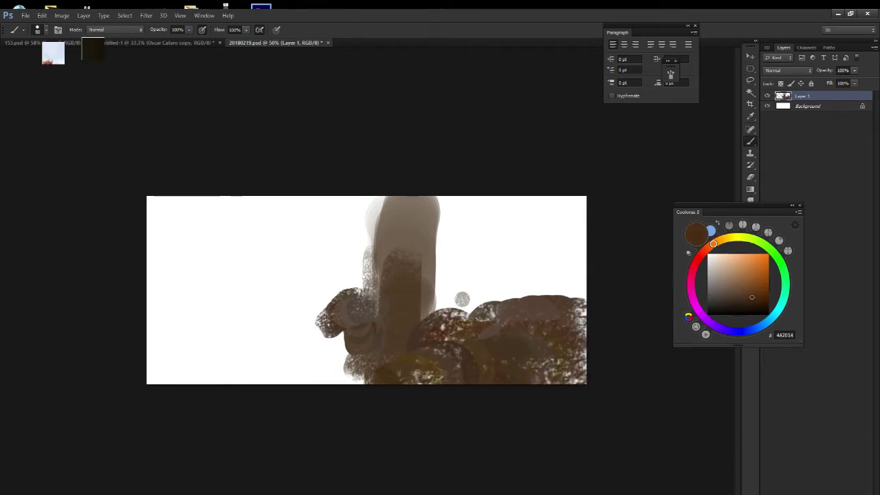
{"action": "left_click_drag", "start_coordinate": [485, 296], "coordinate": [486, 200]}
{"action": "left_click_drag", "start_coordinate": [505, 313], "coordinate": [505, 199]}
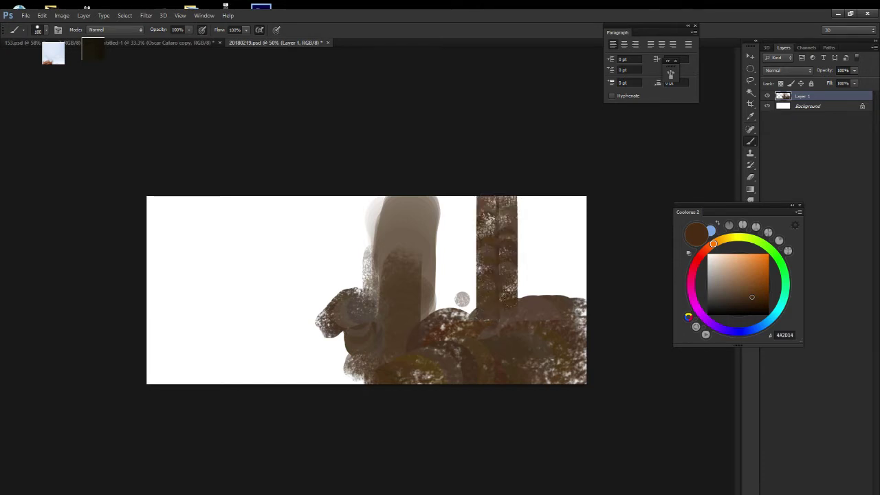
{"action": "mouse_move", "coordinate": [521, 295]}
{"action": "left_mouse_down"}
{"action": "mouse_move", "coordinate": [525, 195]}
{"action": "mouse_move", "coordinate": [578, 248]}
{"action": "mouse_move", "coordinate": [536, 275]}
{"action": "mouse_move", "coordinate": [577, 310]}
{"action": "mouse_move", "coordinate": [540, 202]}
{"action": "mouse_move", "coordinate": [529, 288]}
{"action": "left_mouse_up"}
{"action": "key", "text": "bracketleft"}
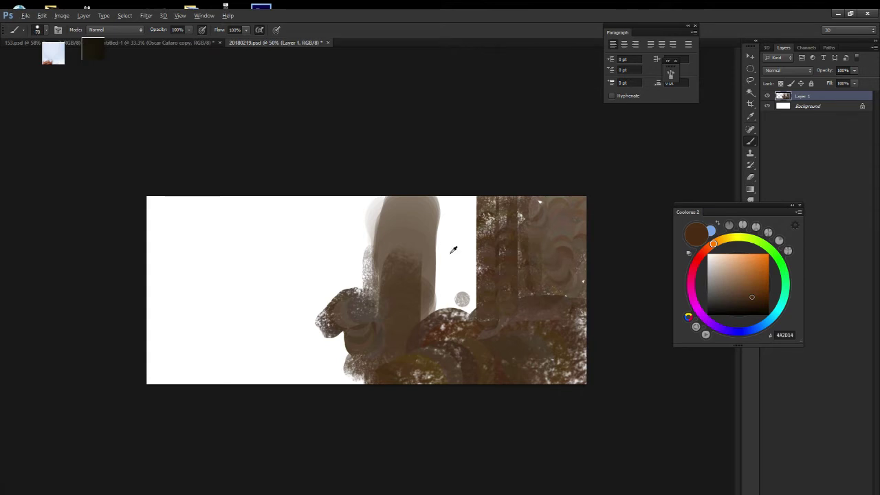
{"action": "left_click", "coordinate": [453, 250], "text": "alt"}
{"action": "left_click_drag", "start_coordinate": [431, 319], "coordinate": [431, 196]}
{"action": "left_click", "coordinate": [411, 242], "text": "alt"}
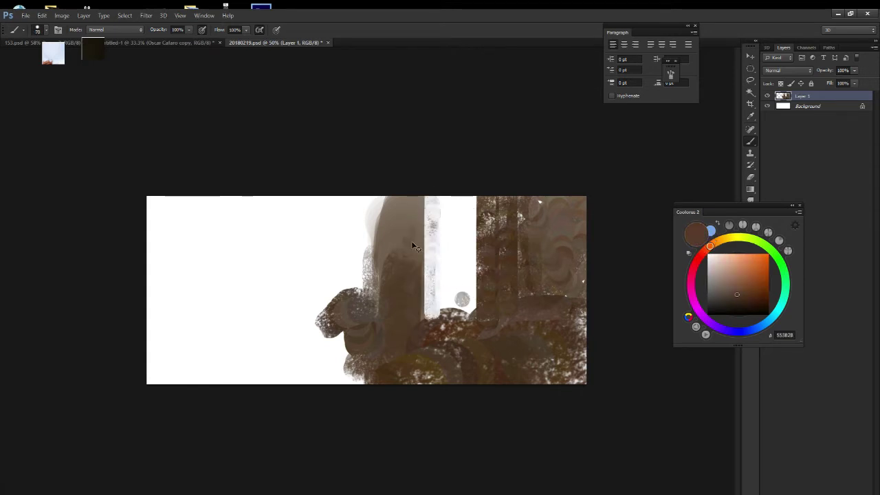
{"action": "left_click", "coordinate": [456, 351], "text": "alt"}
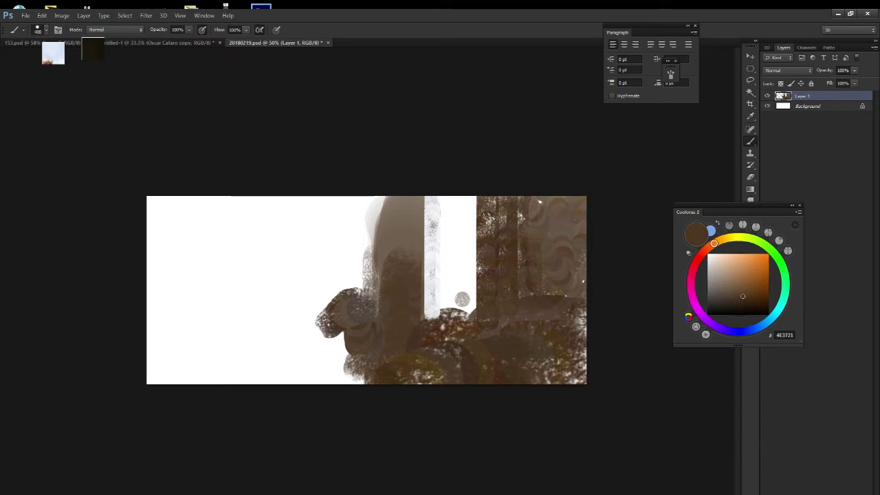
Paint a textured brown band along the canvas bottom and up its left edge.
{"action": "key", "text": "bracketleft"}
{"action": "left_click_drag", "start_coordinate": [219, 344], "coordinate": [354, 343]}
{"action": "left_click_drag", "start_coordinate": [753, 300], "coordinate": [757, 296]}
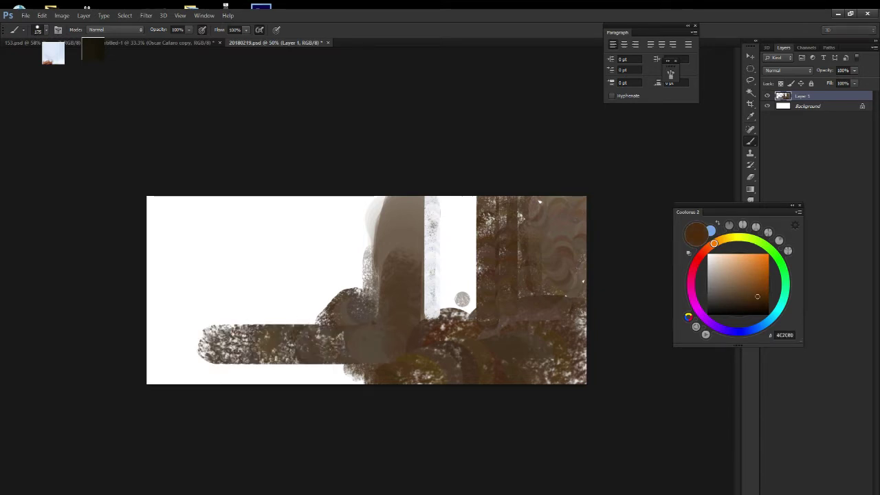
{"action": "left_click_drag", "start_coordinate": [385, 368], "coordinate": [151, 368]}
{"action": "left_click_drag", "start_coordinate": [351, 372], "coordinate": [310, 364]}
{"action": "left_click_drag", "start_coordinate": [192, 371], "coordinate": [155, 351]}
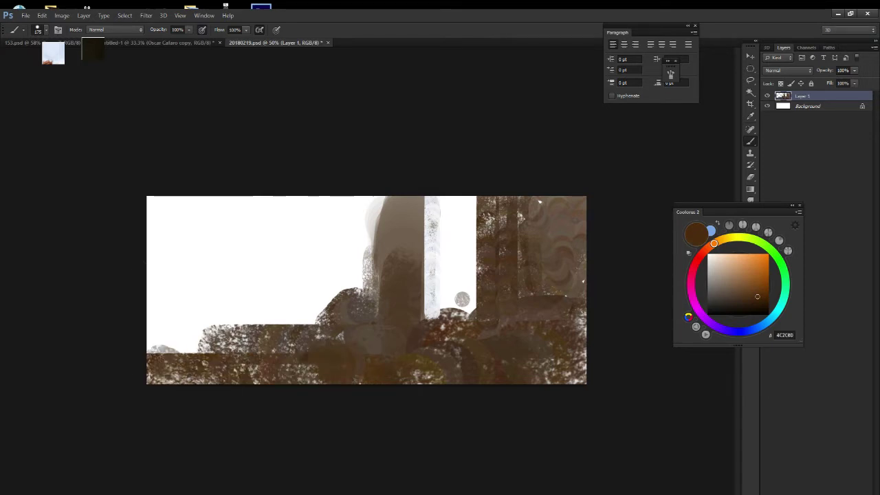
{"action": "left_click_drag", "start_coordinate": [166, 206], "coordinate": [165, 354]}
{"action": "mouse_move", "coordinate": [165, 227]}
{"action": "left_mouse_down"}
{"action": "mouse_move", "coordinate": [161, 364]}
{"action": "mouse_move", "coordinate": [206, 337]}
{"action": "mouse_move", "coordinate": [348, 323]}
{"action": "left_mouse_up"}
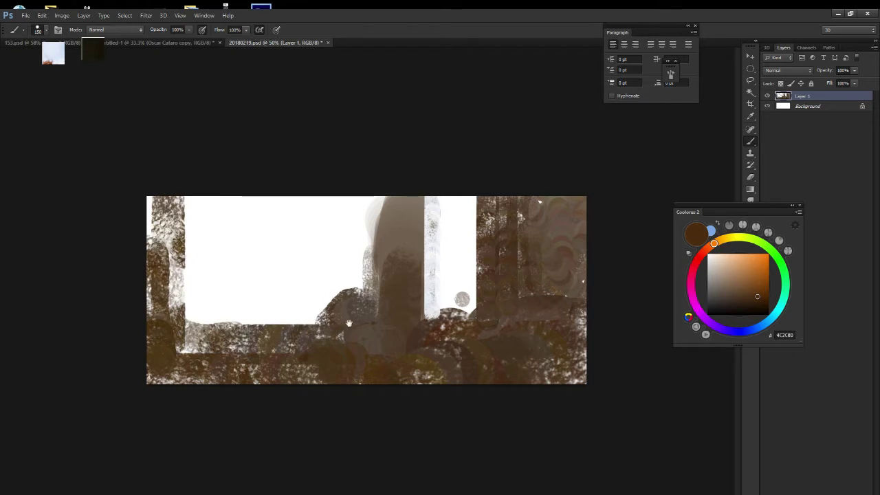
{"action": "left_click", "coordinate": [110, 29]}
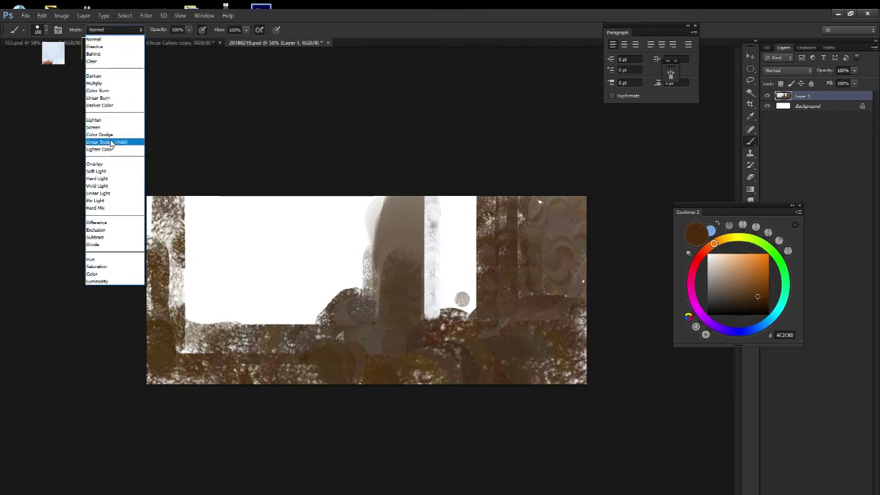
Set the brush mode to Darker Color and paint olive-yellow into the white vertical column.
{"action": "left_click", "coordinate": [110, 105]}
{"action": "left_click", "coordinate": [732, 265]}
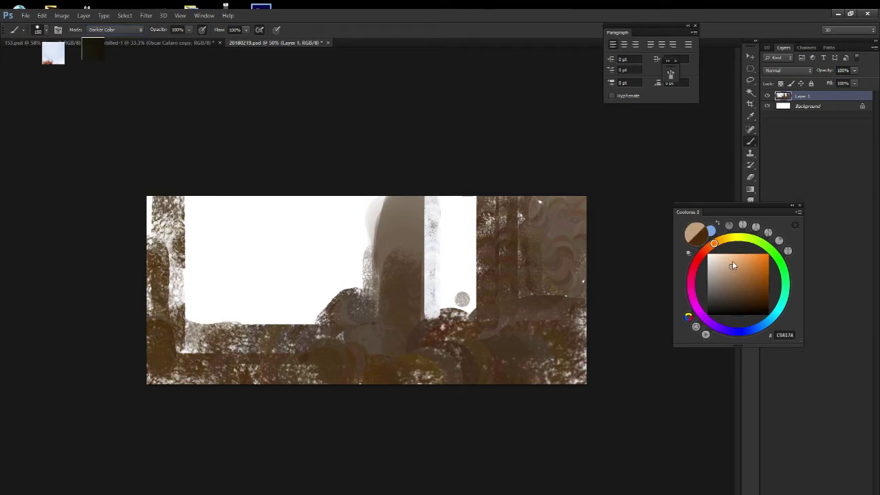
{"action": "left_click", "coordinate": [728, 241]}
{"action": "left_click", "coordinate": [741, 274]}
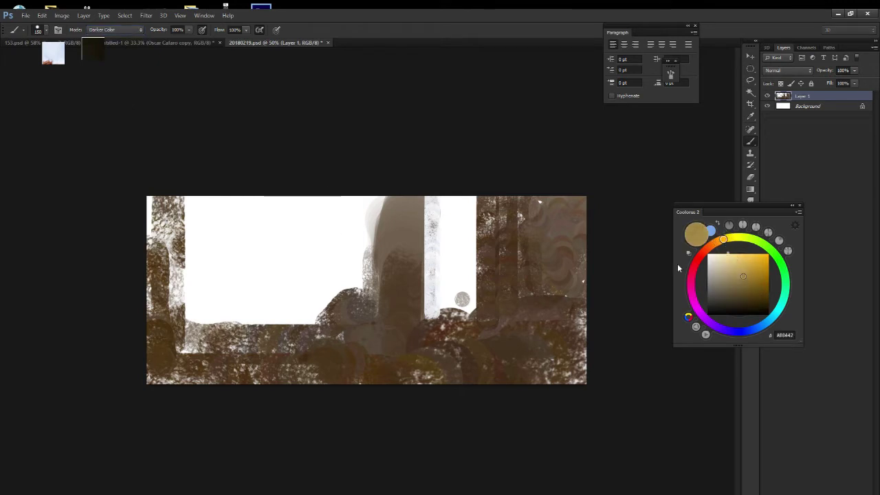
{"action": "left_click", "coordinate": [749, 277]}
{"action": "left_click_drag", "start_coordinate": [436, 260], "coordinate": [435, 206]}
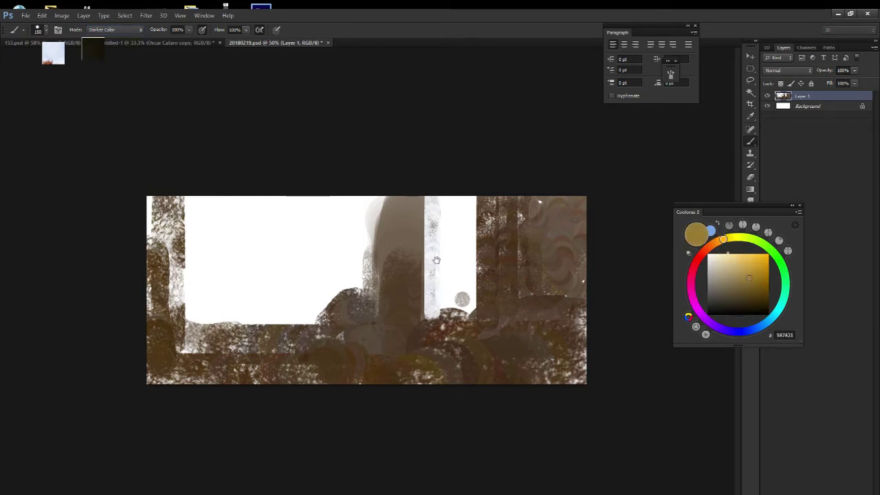
{"action": "left_click_drag", "start_coordinate": [461, 299], "coordinate": [454, 289]}
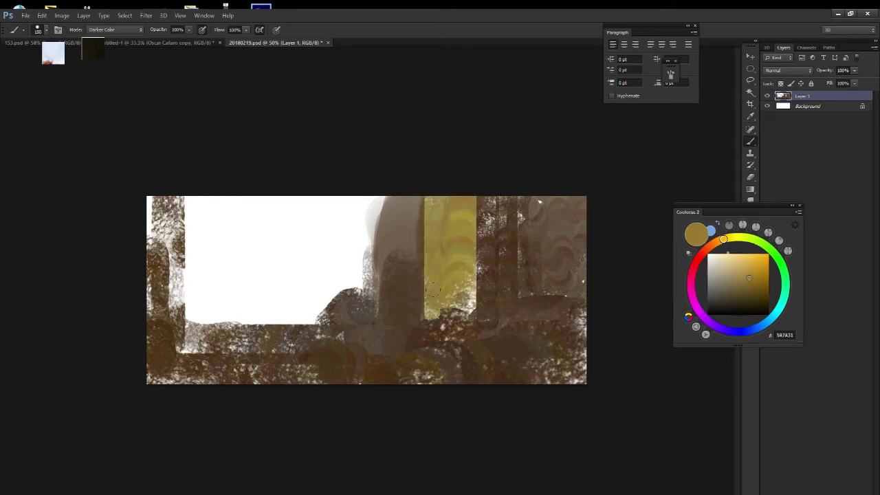
Cover the top of the white area with olive-tan and add olive-grey stripes.
{"action": "mouse_move", "coordinate": [285, 205]}
{"action": "left_mouse_down"}
{"action": "mouse_move", "coordinate": [374, 220]}
{"action": "mouse_move", "coordinate": [330, 275]}
{"action": "left_mouse_up"}
{"action": "left_click", "coordinate": [228, 234]}
{"action": "left_click_drag", "start_coordinate": [207, 220], "coordinate": [343, 226]}
{"action": "mouse_move", "coordinate": [193, 206]}
{"action": "left_mouse_down"}
{"action": "mouse_move", "coordinate": [385, 219]}
{"action": "mouse_move", "coordinate": [371, 261]}
{"action": "mouse_move", "coordinate": [368, 254]}
{"action": "mouse_move", "coordinate": [350, 282]}
{"action": "mouse_move", "coordinate": [371, 255]}
{"action": "left_mouse_up"}
{"action": "key", "text": "bracketleft"}
{"action": "key", "text": "bracketleft"}
{"action": "key", "text": "bracketleft"}
{"action": "key", "text": "bracketleft"}
{"action": "key", "text": "bracketleft"}
{"action": "left_click_drag", "start_coordinate": [375, 209], "coordinate": [343, 287]}
{"action": "left_click_drag", "start_coordinate": [200, 286], "coordinate": [317, 292]}
{"action": "left_click_drag", "start_coordinate": [317, 296], "coordinate": [244, 297]}
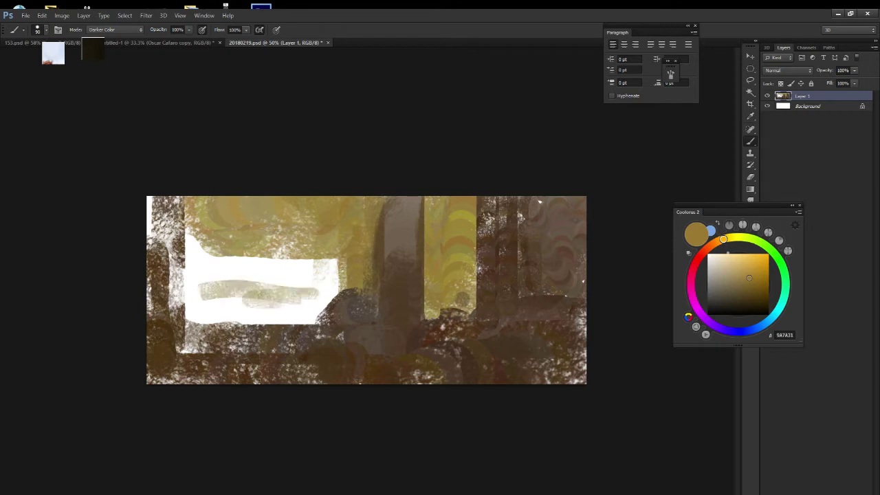
Paint orange-brown over the white rectangle and dark brown over its left side.
{"action": "left_click", "coordinate": [713, 246]}
{"action": "mouse_move", "coordinate": [201, 275]}
{"action": "left_mouse_down"}
{"action": "mouse_move", "coordinate": [328, 295]}
{"action": "mouse_move", "coordinate": [200, 323]}
{"action": "mouse_move", "coordinate": [333, 261]}
{"action": "mouse_move", "coordinate": [337, 310]}
{"action": "left_mouse_up"}
{"action": "mouse_move", "coordinate": [336, 247]}
{"action": "left_mouse_down"}
{"action": "mouse_move", "coordinate": [302, 271]}
{"action": "mouse_move", "coordinate": [258, 281]}
{"action": "left_mouse_up"}
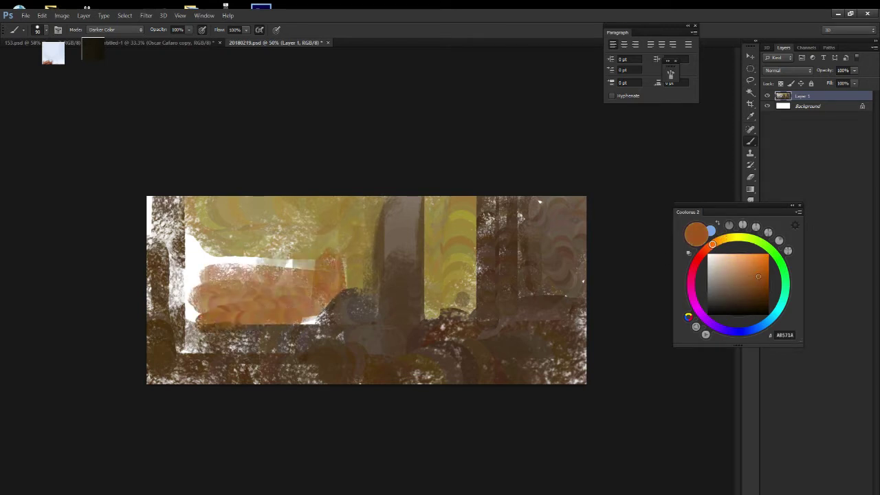
{"action": "left_click", "coordinate": [389, 301], "text": "alt"}
{"action": "left_click", "coordinate": [206, 323], "text": "alt"}
{"action": "left_click_drag", "start_coordinate": [207, 234], "coordinate": [196, 285]}
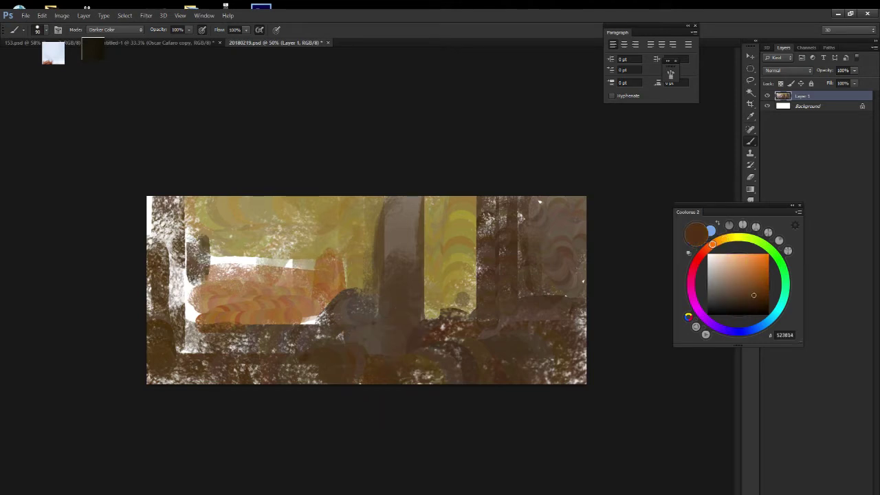
{"action": "left_click_drag", "start_coordinate": [199, 316], "coordinate": [183, 199]}
{"action": "left_click_drag", "start_coordinate": [216, 263], "coordinate": [206, 296]}
{"action": "left_click_drag", "start_coordinate": [210, 202], "coordinate": [241, 282]}
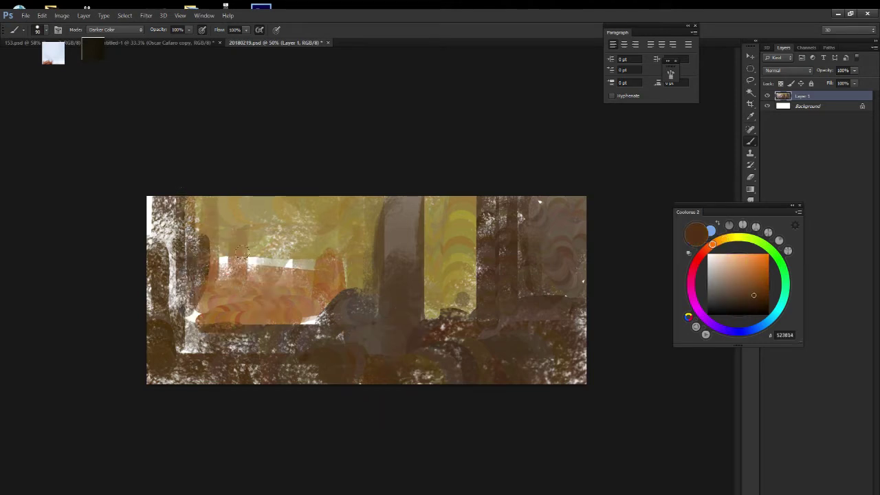
{"action": "mouse_move", "coordinate": [244, 234]}
{"action": "left_mouse_down"}
{"action": "mouse_move", "coordinate": [221, 255]}
{"action": "mouse_move", "coordinate": [199, 337]}
{"action": "left_mouse_up"}
Darken the canvas's left and right edges with brown strokes.
{"action": "left_click_drag", "start_coordinate": [193, 295], "coordinate": [182, 344]}
{"action": "left_click", "coordinate": [199, 317], "text": "alt"}
{"action": "left_click_drag", "start_coordinate": [158, 186], "coordinate": [154, 316]}
{"action": "left_click", "coordinate": [571, 357], "text": "alt"}
{"action": "left_click_drag", "start_coordinate": [550, 351], "coordinate": [584, 381]}
{"action": "left_click_drag", "start_coordinate": [580, 289], "coordinate": [577, 374]}
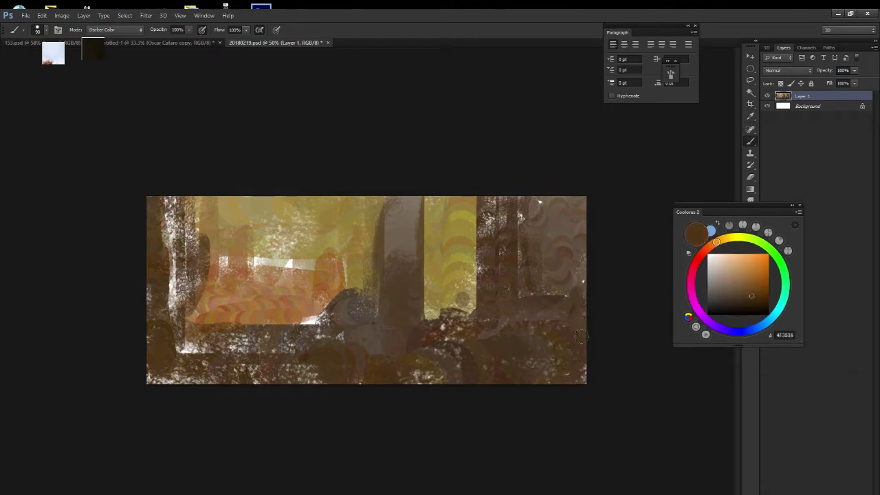
{"action": "left_click_drag", "start_coordinate": [582, 313], "coordinate": [583, 381]}
{"action": "left_click_drag", "start_coordinate": [582, 274], "coordinate": [582, 299]}
{"action": "left_click", "coordinate": [760, 299]}
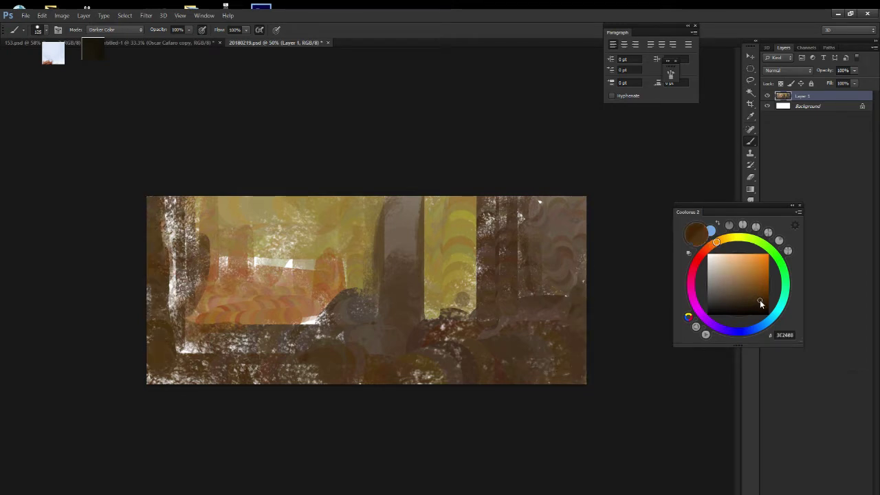
{"action": "left_click", "coordinate": [124, 30]}
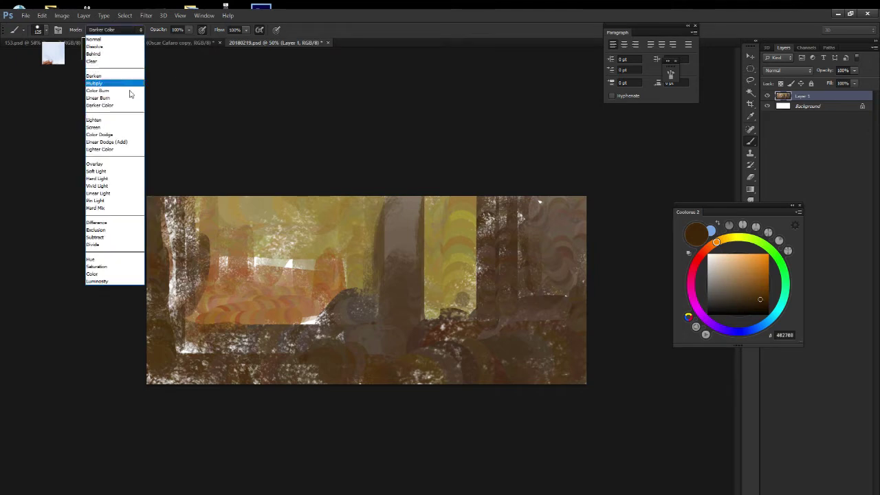
Set the brush mode to Overlay and paint the right side dark reddish brown with a larger brush.
{"action": "left_click", "coordinate": [124, 164]}
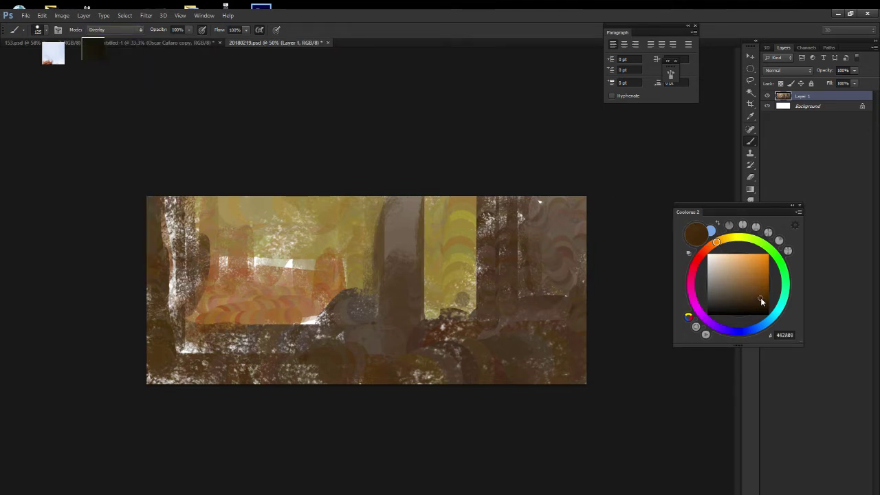
{"action": "left_click_drag", "start_coordinate": [720, 242], "coordinate": [709, 247]}
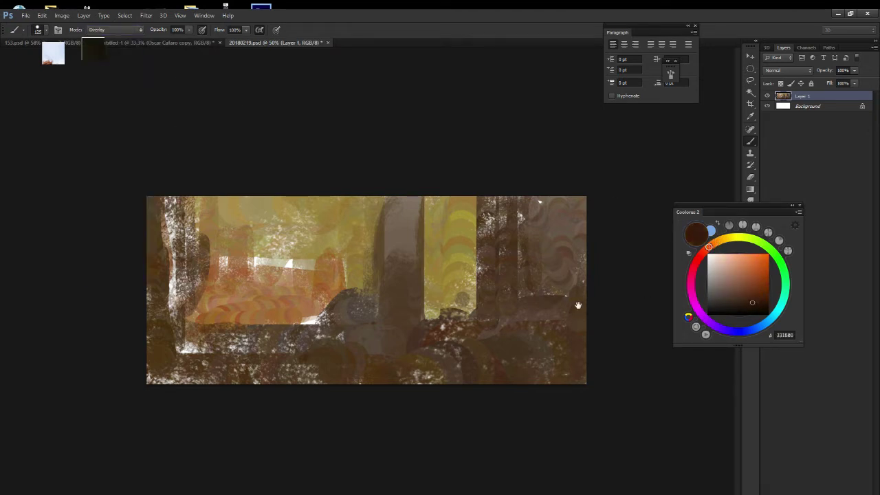
{"action": "right_click", "coordinate": [513, 179]}
{"action": "key", "text": "Return"}
{"action": "mouse_move", "coordinate": [539, 302]}
{"action": "left_mouse_down"}
{"action": "mouse_move", "coordinate": [522, 323]}
{"action": "mouse_move", "coordinate": [512, 206]}
{"action": "mouse_move", "coordinate": [574, 330]}
{"action": "mouse_move", "coordinate": [474, 230]}
{"action": "mouse_move", "coordinate": [539, 297]}
{"action": "left_mouse_up"}
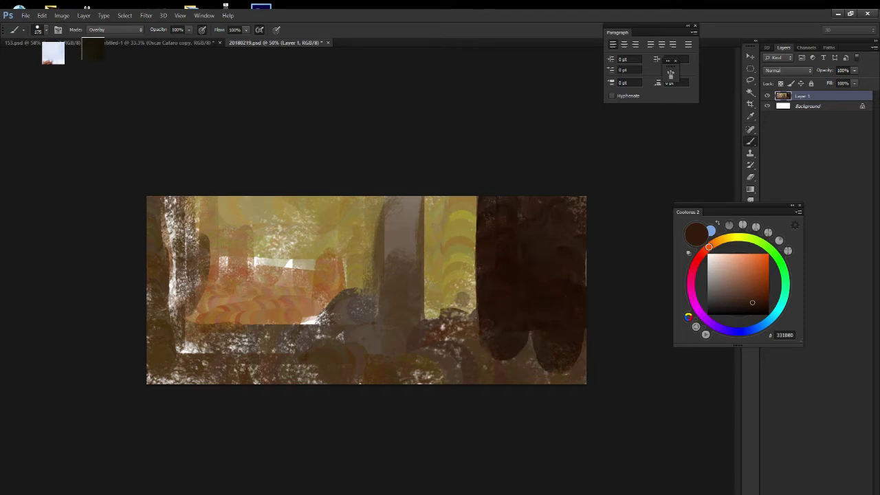
{"action": "left_click_drag", "start_coordinate": [477, 324], "coordinate": [478, 199]}
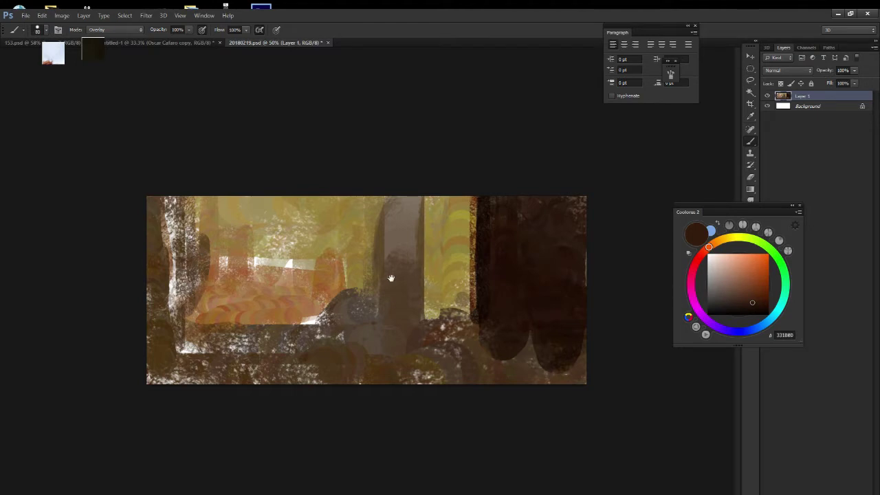
Paint a dark brown pillar over the grey middle column and pick tan AC7E44.
{"action": "left_click_drag", "start_coordinate": [383, 152], "coordinate": [397, 319]}
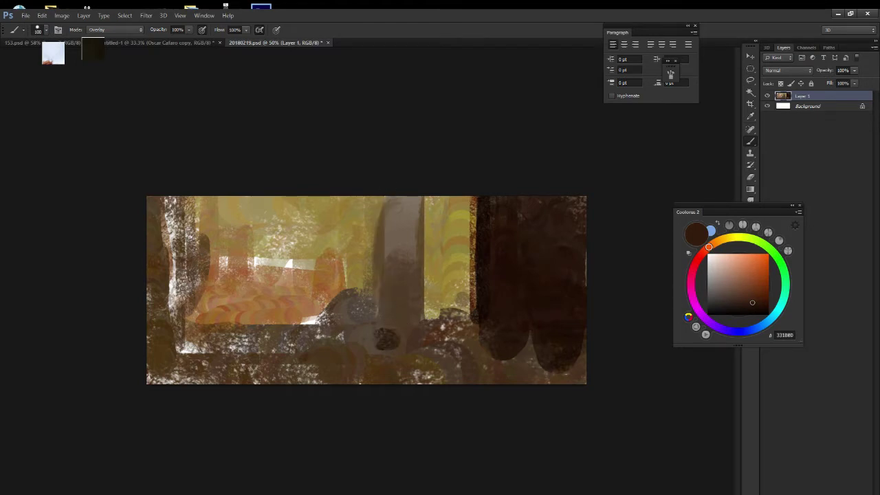
{"action": "left_click_drag", "start_coordinate": [387, 167], "coordinate": [390, 299]}
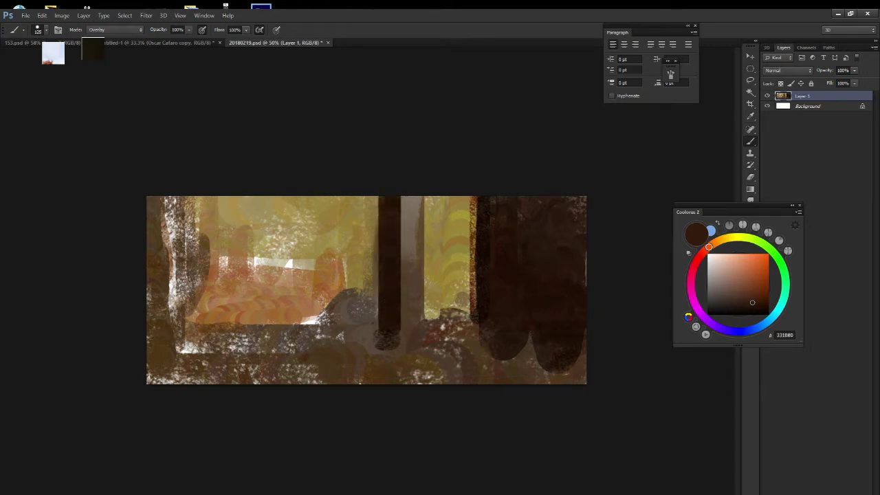
{"action": "left_click_drag", "start_coordinate": [401, 165], "coordinate": [405, 299]}
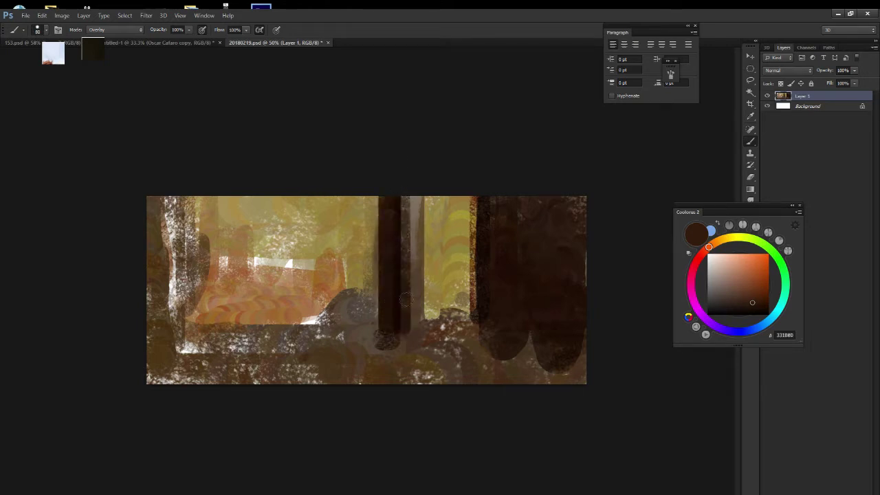
{"action": "left_click", "coordinate": [741, 272]}
{"action": "left_click", "coordinate": [715, 241]}
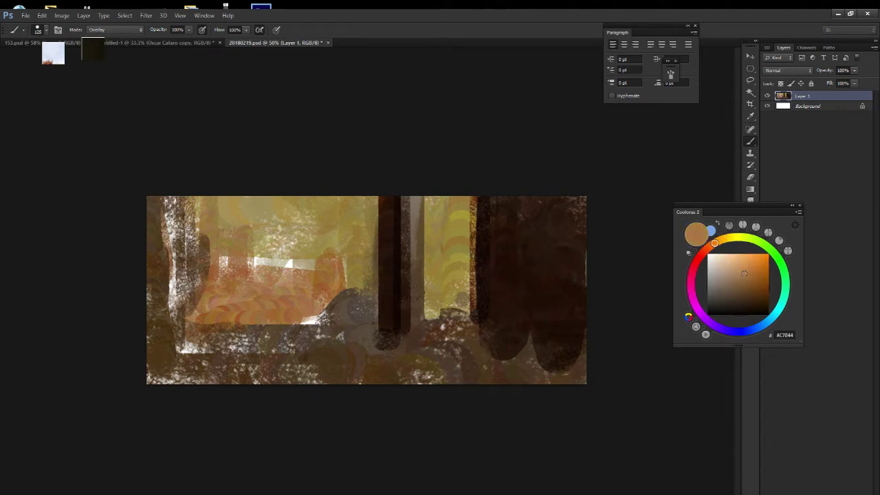
Paint tan and orange strokes over the yellow column and the top of the painting.
{"action": "left_click_drag", "start_coordinate": [430, 313], "coordinate": [427, 213]}
{"action": "left_click_drag", "start_coordinate": [437, 295], "coordinate": [451, 300]}
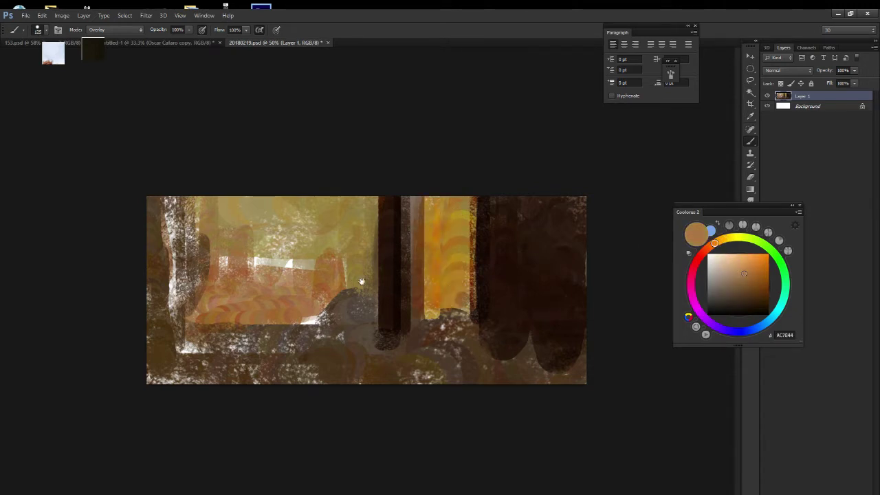
{"action": "left_click_drag", "start_coordinate": [279, 186], "coordinate": [305, 226]}
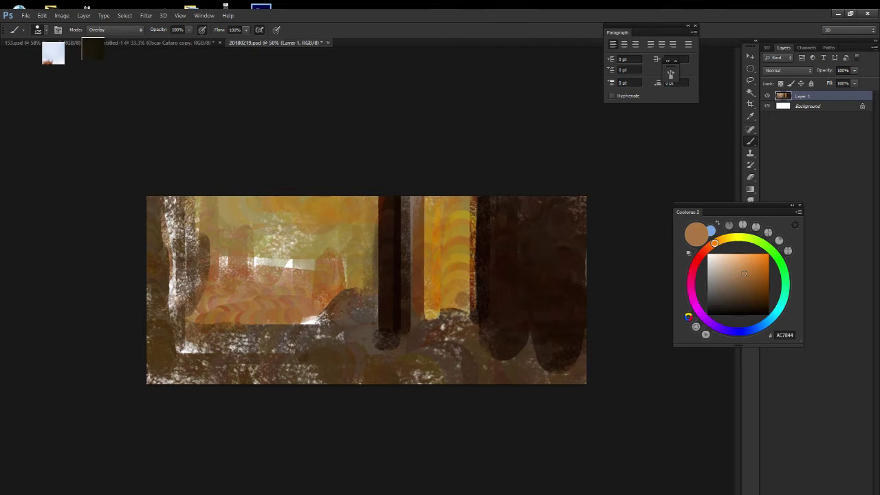
{"action": "left_click_drag", "start_coordinate": [714, 243], "coordinate": [709, 247]}
{"action": "left_click_drag", "start_coordinate": [302, 288], "coordinate": [340, 300]}
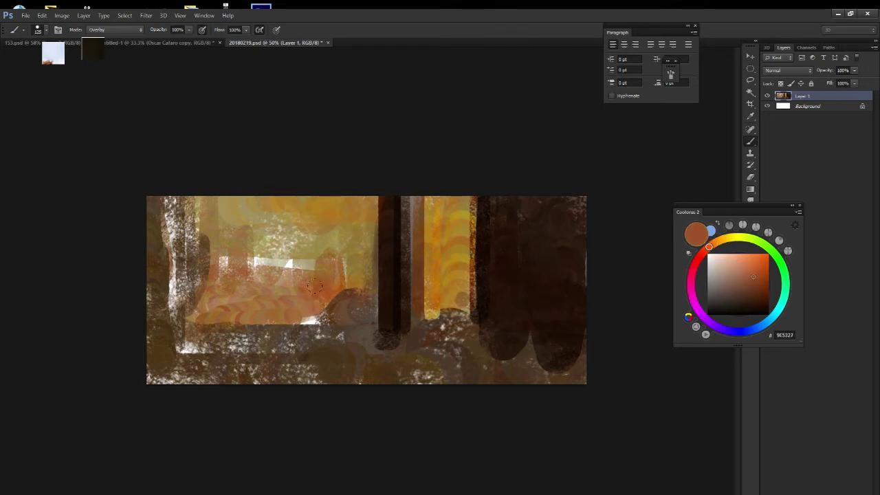
Paint dark reddish-brown strokes over the rocky area and left of centre.
{"action": "left_click", "coordinate": [749, 291]}
{"action": "mouse_move", "coordinate": [296, 296]}
{"action": "left_mouse_down"}
{"action": "mouse_move", "coordinate": [364, 303]}
{"action": "mouse_move", "coordinate": [377, 292]}
{"action": "mouse_move", "coordinate": [326, 322]}
{"action": "left_mouse_up"}
{"action": "left_click_drag", "start_coordinate": [234, 288], "coordinate": [244, 323]}
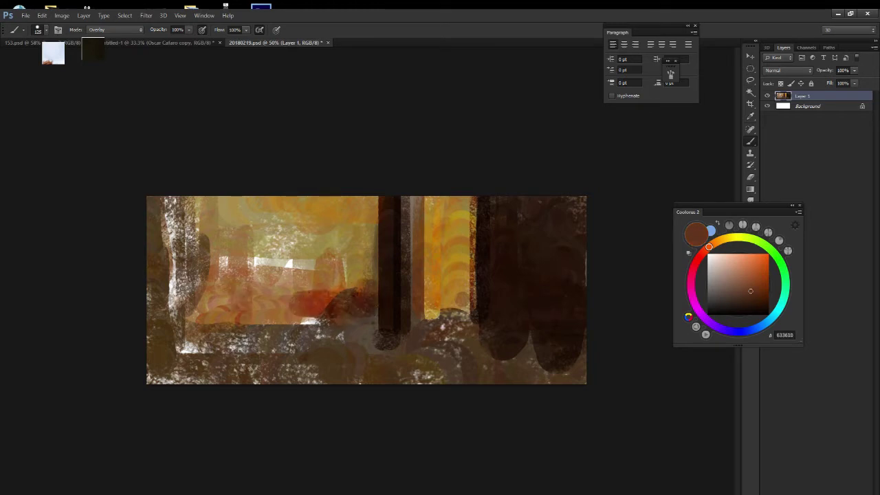
{"action": "left_click_drag", "start_coordinate": [264, 269], "coordinate": [264, 320]}
{"action": "left_click_drag", "start_coordinate": [255, 288], "coordinate": [285, 323]}
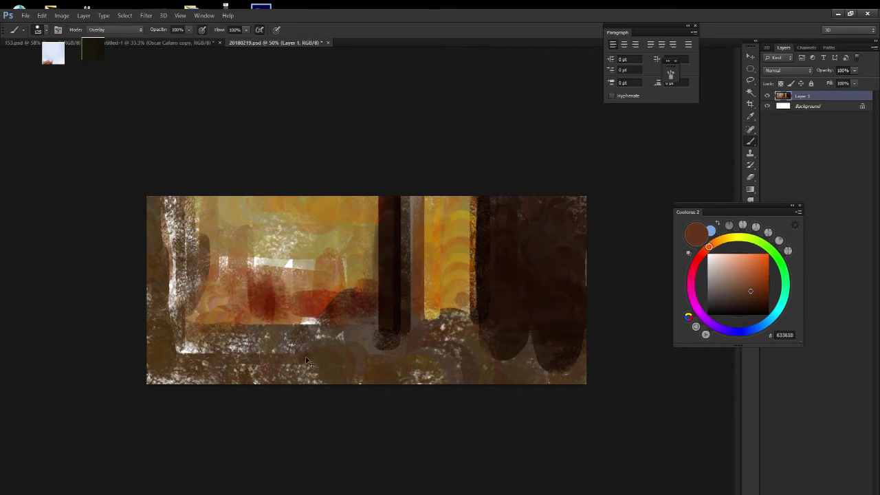
Paint dark blue strokes along the painting's bottom-left edge.
{"action": "left_click", "coordinate": [777, 310]}
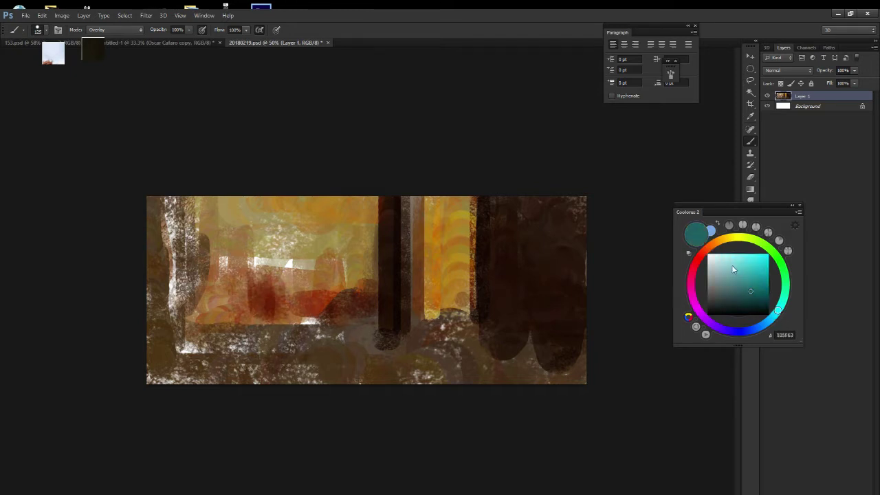
{"action": "left_click", "coordinate": [734, 270]}
{"action": "left_click_drag", "start_coordinate": [731, 273], "coordinate": [727, 279]}
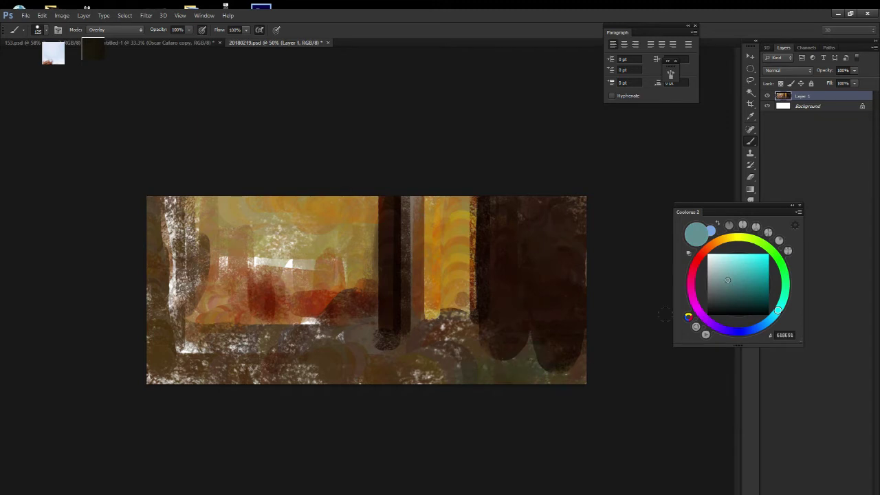
{"action": "left_click_drag", "start_coordinate": [777, 310], "coordinate": [758, 326]}
{"action": "left_click", "coordinate": [739, 280]}
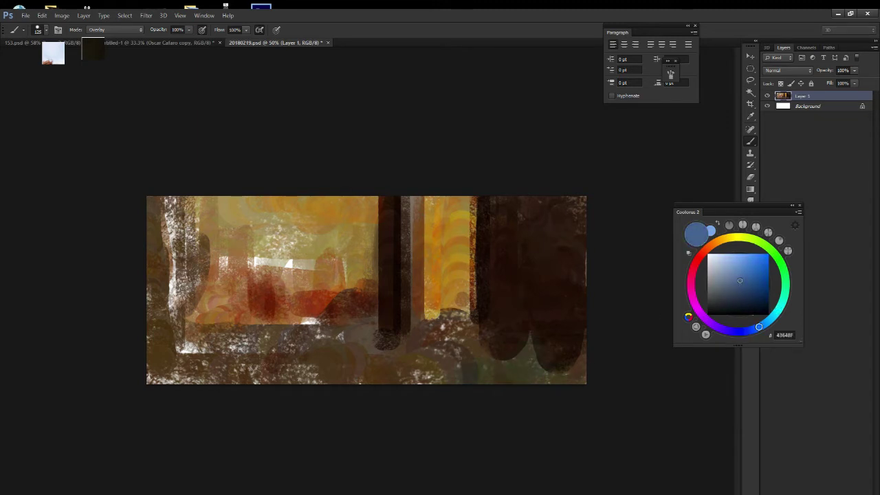
{"action": "left_click_drag", "start_coordinate": [323, 375], "coordinate": [148, 377]}
{"action": "mouse_move", "coordinate": [220, 364]}
{"action": "left_mouse_down"}
{"action": "mouse_move", "coordinate": [144, 357]}
{"action": "mouse_move", "coordinate": [175, 347]}
{"action": "mouse_move", "coordinate": [148, 329]}
{"action": "left_mouse_up"}
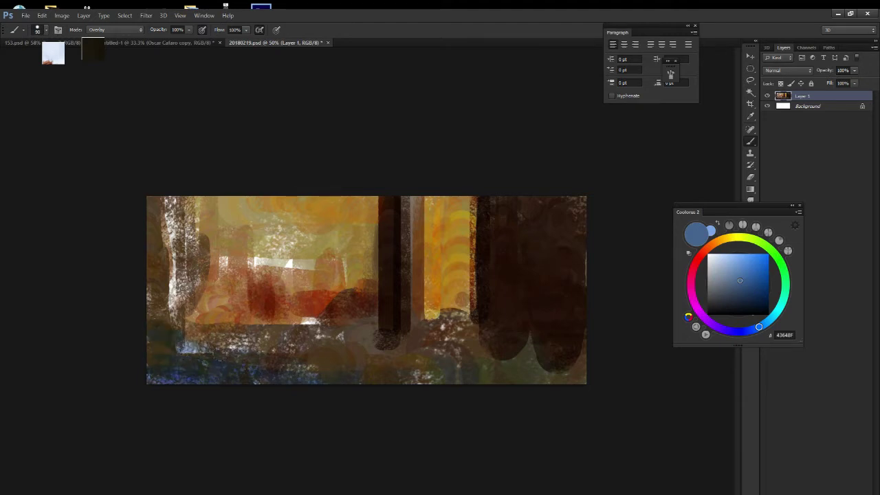
Darken the speckled lower-right area and pick a yellow-green hue.
{"action": "left_click_drag", "start_coordinate": [433, 336], "coordinate": [523, 335]}
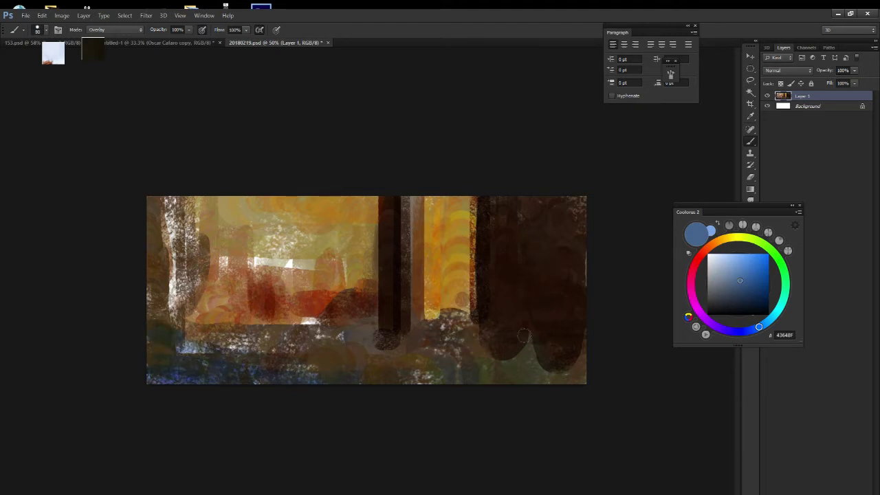
{"action": "left_click", "coordinate": [743, 240]}
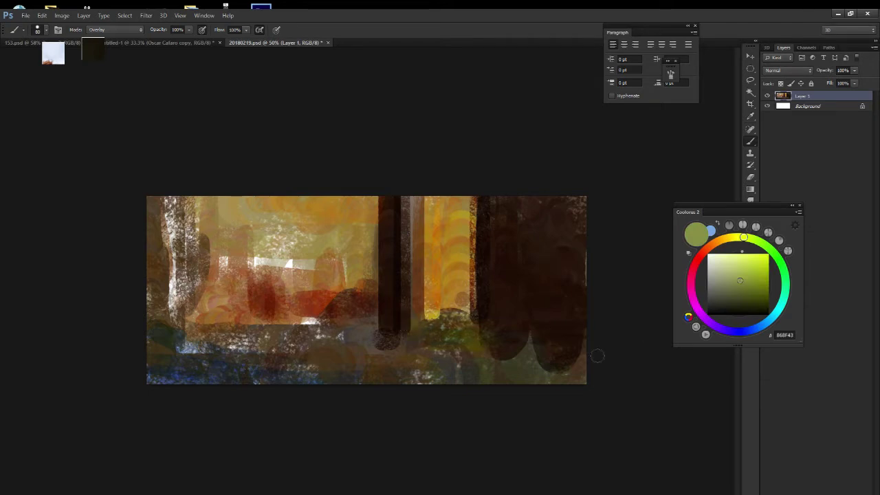
{"action": "scroll", "coordinate": [358, 378], "scroll_direction": "down", "scroll_amount": 1}
{"action": "scroll", "coordinate": [364, 364], "scroll_direction": "up", "scroll_amount": 1}
{"action": "scroll", "coordinate": [374, 363], "scroll_direction": "up", "scroll_amount": 1}
{"action": "scroll", "coordinate": [408, 358], "scroll_direction": "down", "scroll_amount": 1}
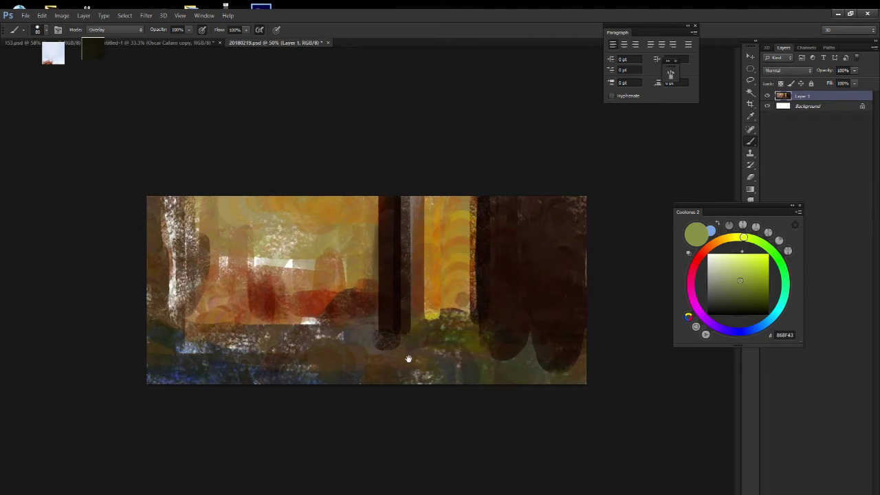
Set the brush to Hard Light with a warm dark brown sampled from the pillar, then switch to Chrome.
{"action": "left_click", "coordinate": [396, 255], "text": "alt"}
{"action": "left_click", "coordinate": [114, 30]}
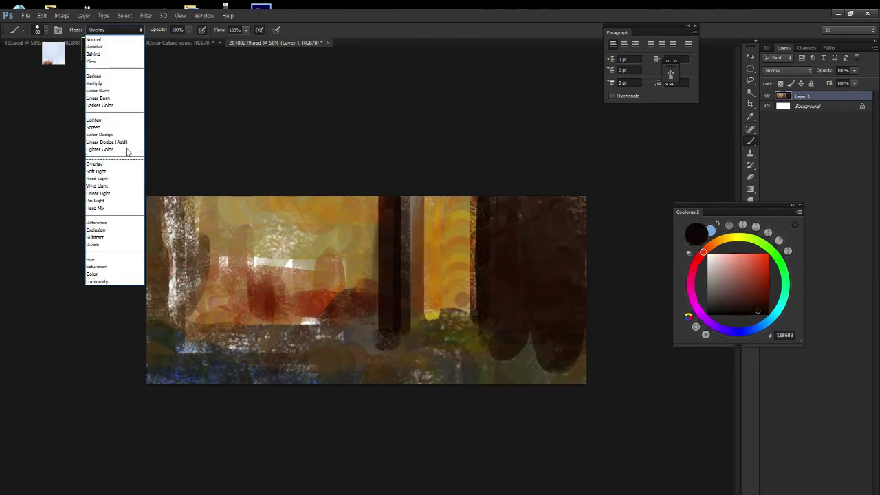
{"action": "left_click", "coordinate": [108, 180]}
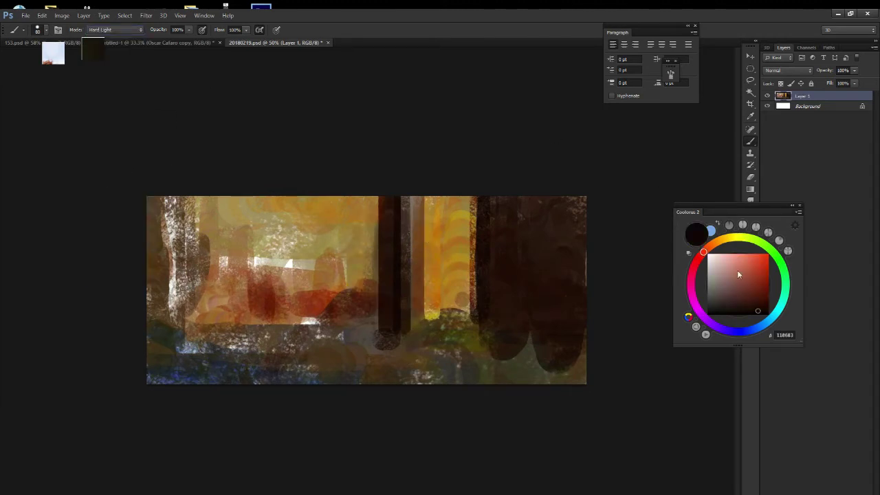
{"action": "left_click_drag", "start_coordinate": [748, 302], "coordinate": [764, 282]}
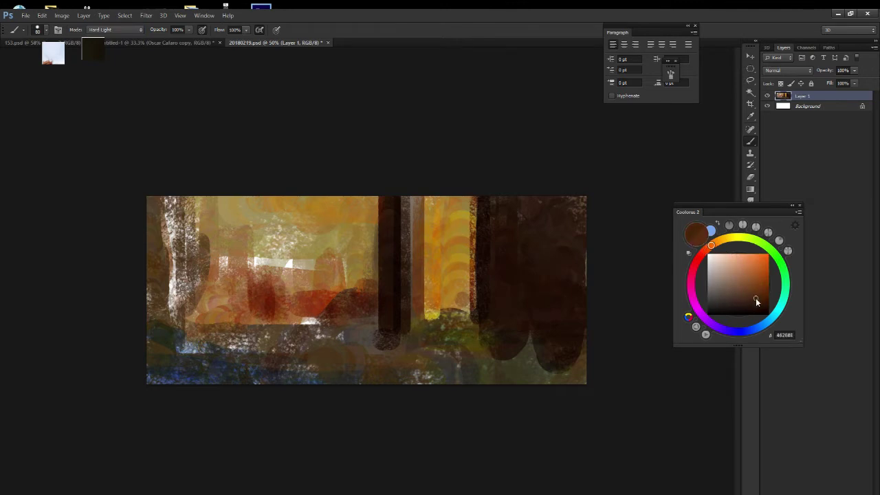
{"action": "left_click", "coordinate": [763, 278]}
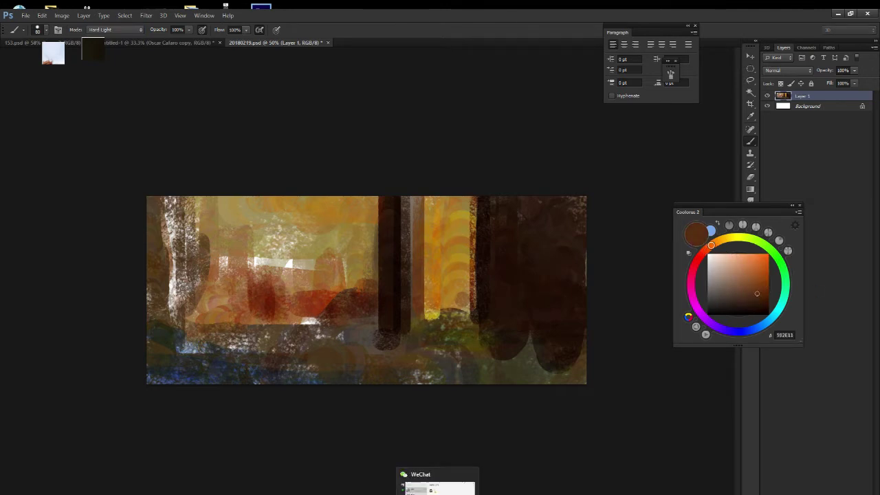
{"action": "left_click", "coordinate": [576, 481]}
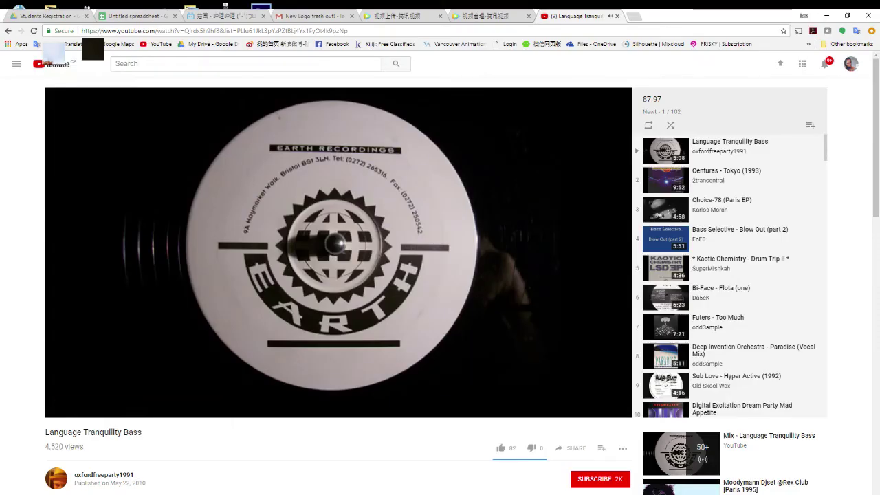
Open the bilibili channel's personal space and live stream pages, then return to Photoshop.
{"action": "key", "text": "ctrl+3"}
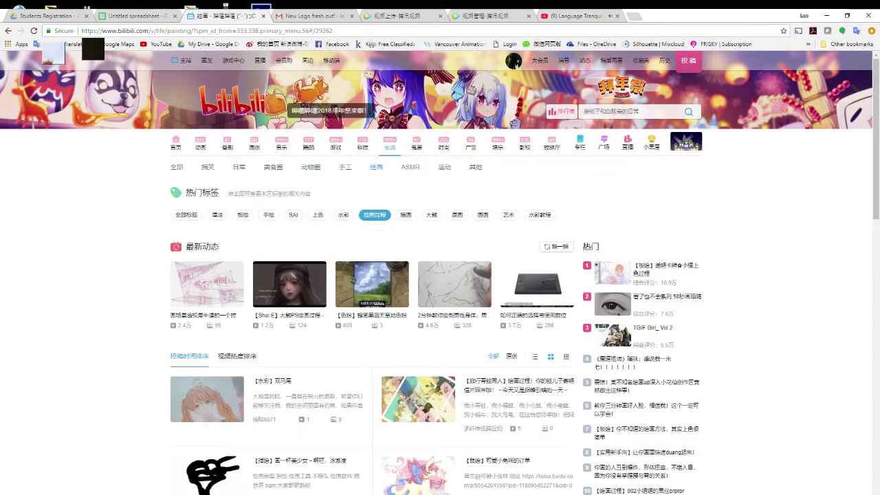
{"action": "left_click", "coordinate": [512, 61]}
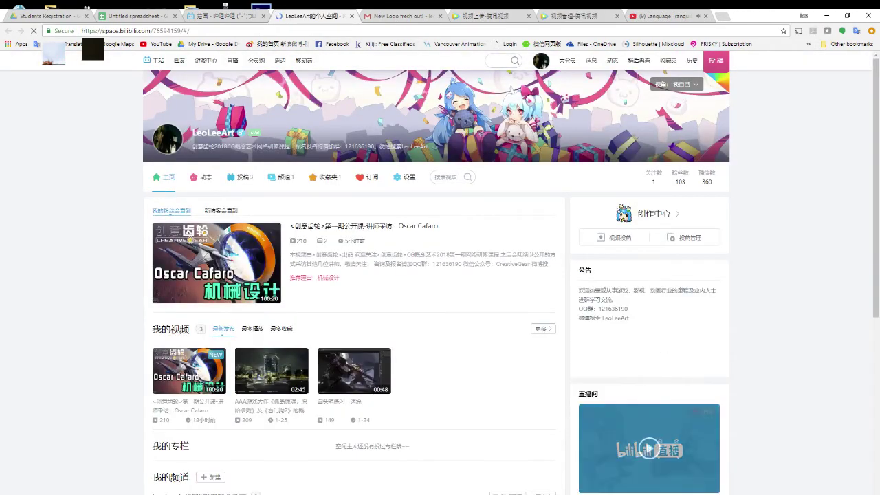
{"action": "left_click", "coordinate": [649, 448]}
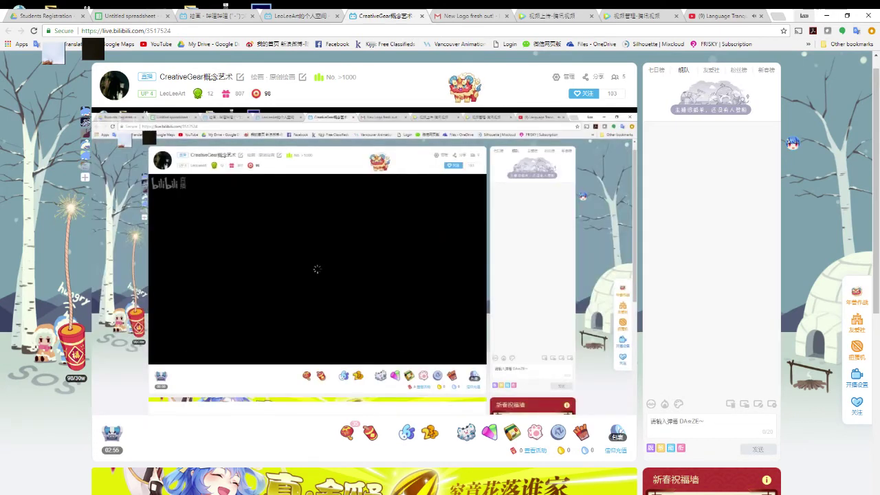
{"action": "key", "text": "alt+Tab"}
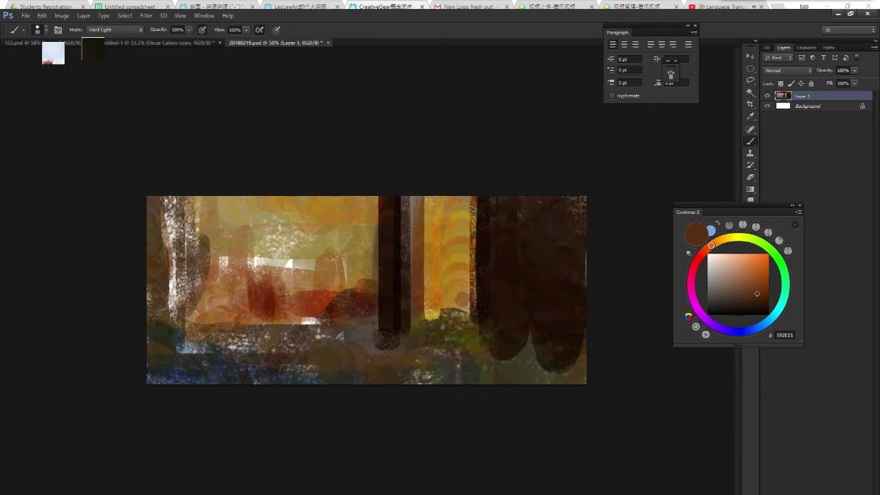
With a darker brown, paint strokes across the lower middle, bottom edge and lower-right corner.
{"action": "left_click", "coordinate": [752, 301]}
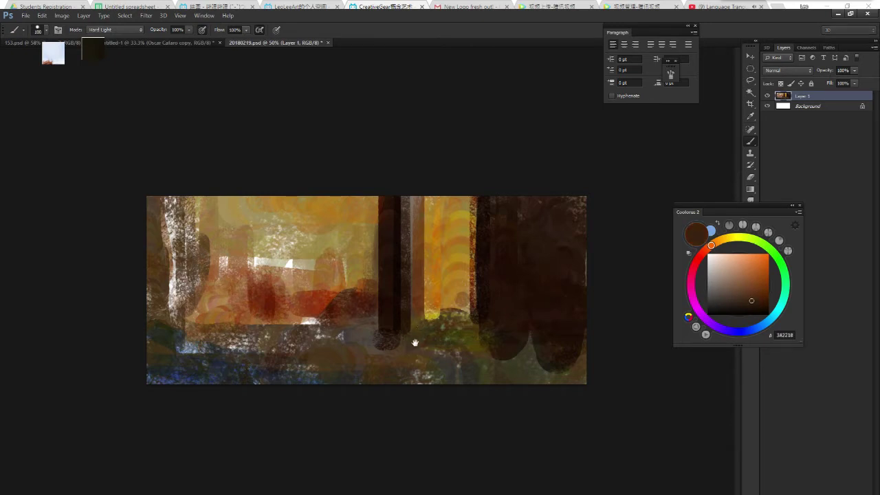
{"action": "mouse_move", "coordinate": [414, 342]}
{"action": "left_mouse_down"}
{"action": "mouse_move", "coordinate": [443, 333]}
{"action": "mouse_move", "coordinate": [481, 340]}
{"action": "left_mouse_up"}
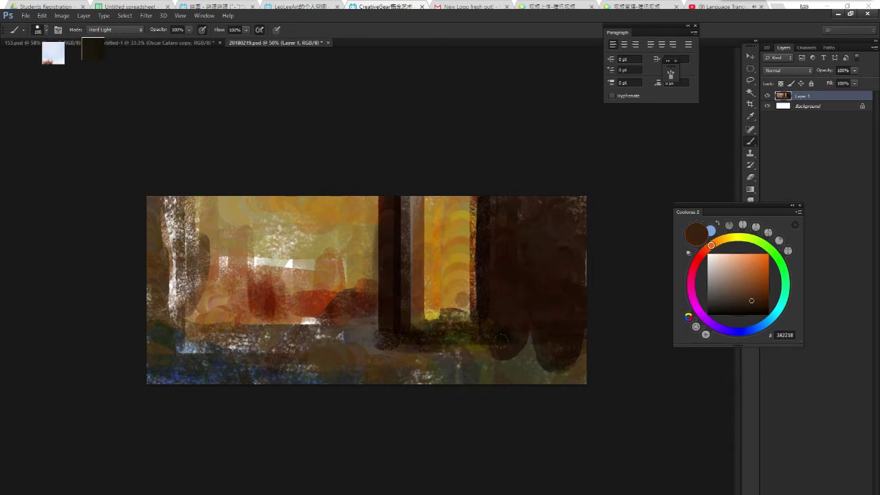
{"action": "left_click_drag", "start_coordinate": [392, 354], "coordinate": [490, 360]}
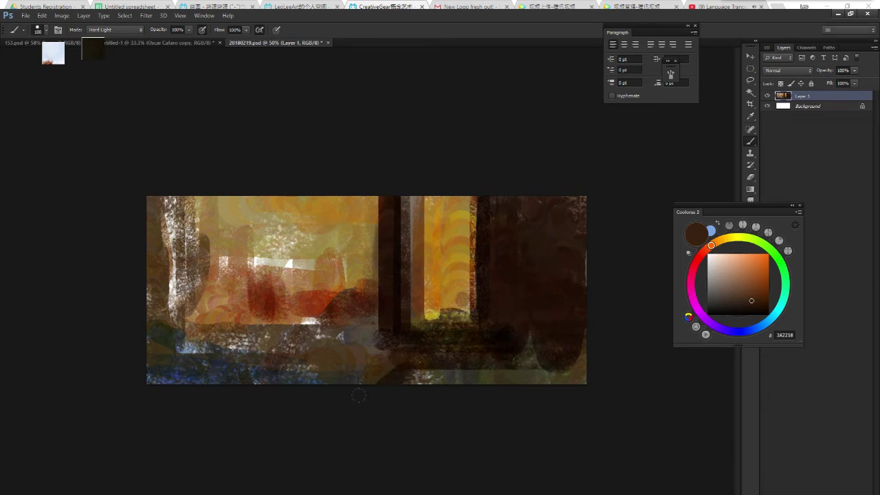
{"action": "left_click_drag", "start_coordinate": [433, 354], "coordinate": [327, 379]}
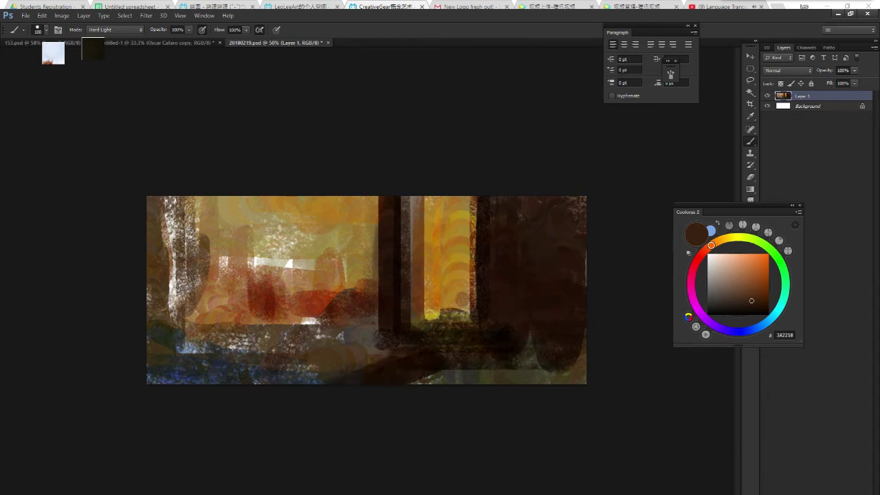
{"action": "left_click_drag", "start_coordinate": [580, 364], "coordinate": [530, 374]}
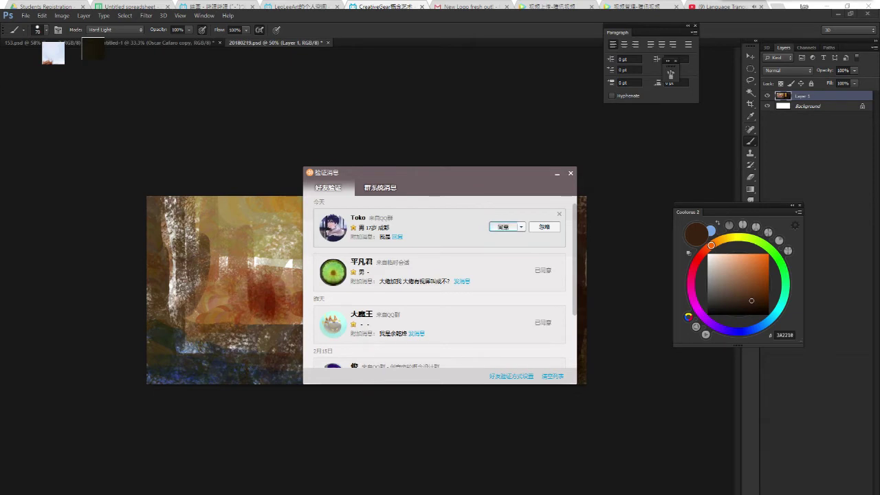
Accept the QQ friend request with 同意, confirm 添加, and close the verification window.
{"action": "left_click", "coordinate": [502, 226]}
{"action": "left_click", "coordinate": [479, 305]}
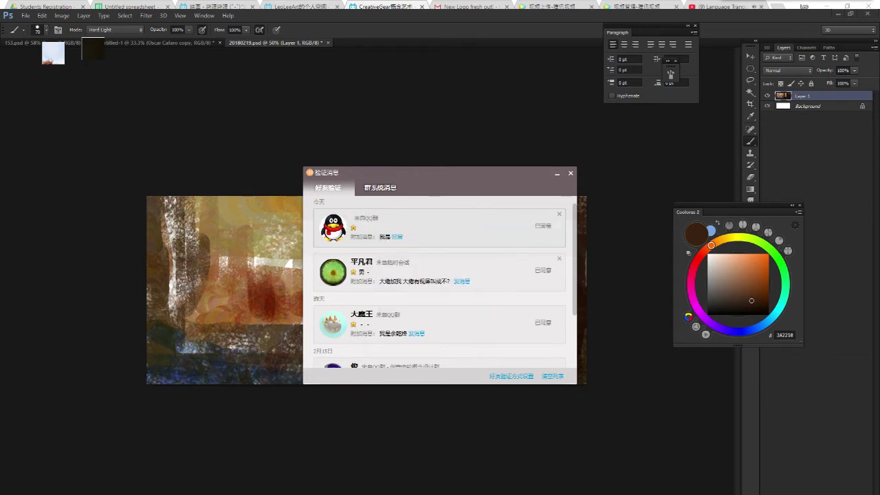
{"action": "left_click", "coordinate": [571, 173]}
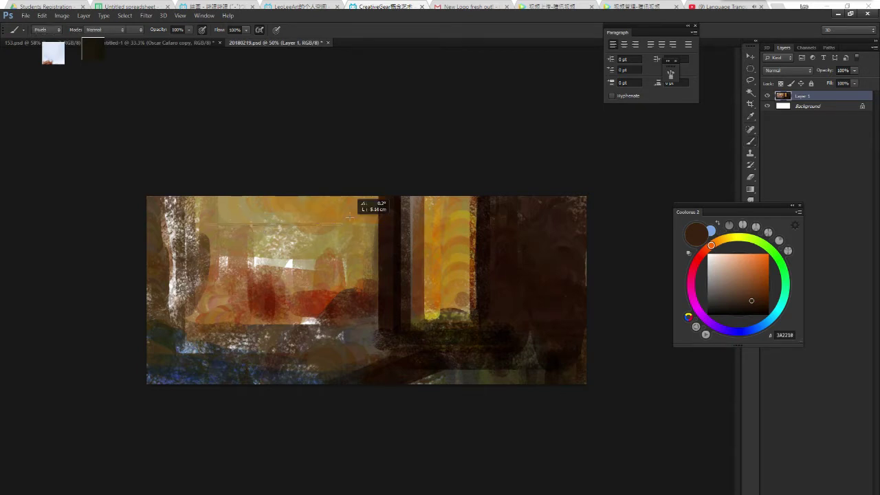
Set the Line tool weight to 50 px, discarding a trial 44 px beam.
{"action": "key", "text": "u"}
{"action": "left_click", "coordinate": [292, 29]}
{"action": "type", "text": "44"}
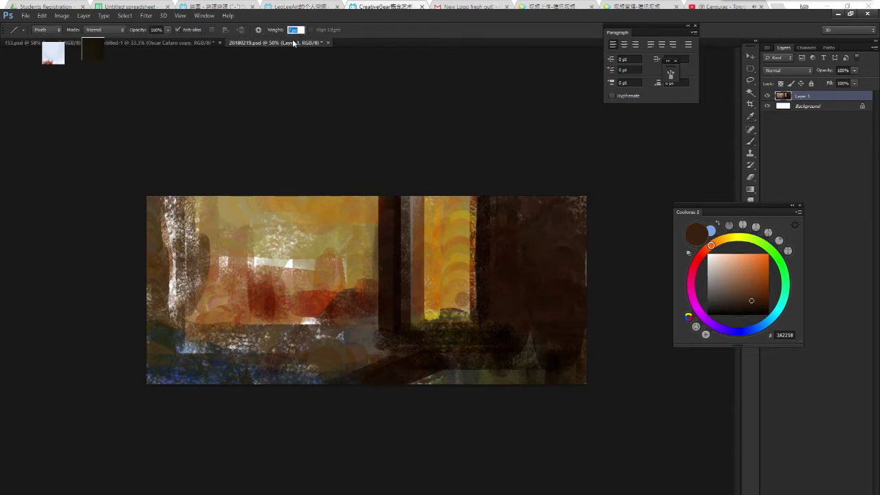
{"action": "key", "text": "Return"}
{"action": "left_click_drag", "start_coordinate": [198, 229], "coordinate": [316, 228]}
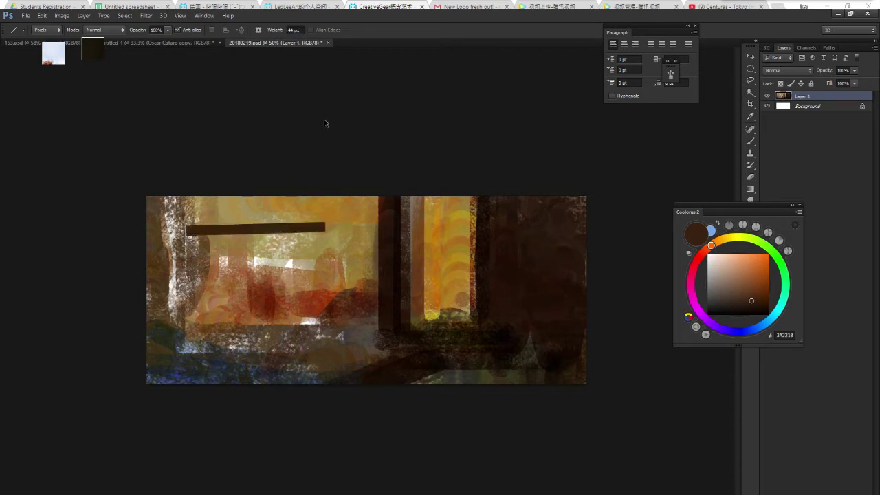
{"action": "key", "text": "ctrl+z"}
{"action": "left_click", "coordinate": [294, 30]}
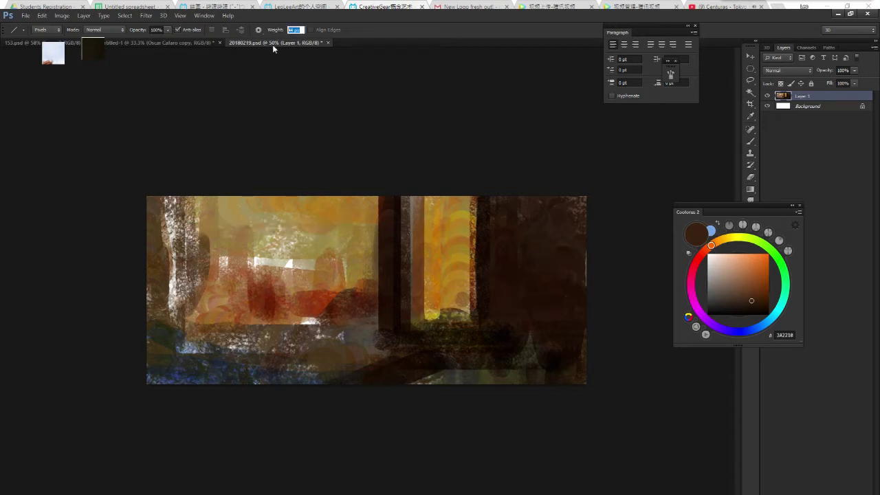
{"action": "type", "text": "50"}
{"action": "key", "text": "Return"}
On a new Layer 2, draw a thick beam across the top and erase gaps at the pillar.
{"action": "key", "text": "ctrl+shift+n"}
{"action": "key", "text": "Return"}
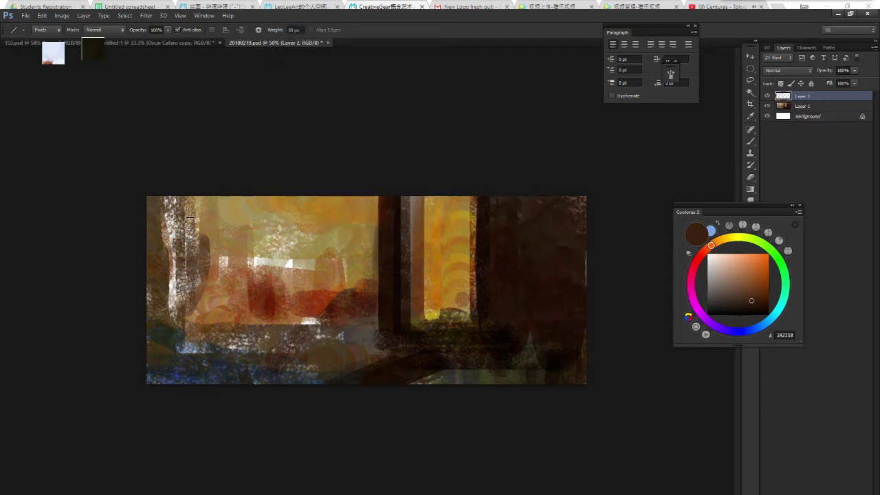
{"action": "left_click_drag", "start_coordinate": [182, 217], "coordinate": [573, 213]}
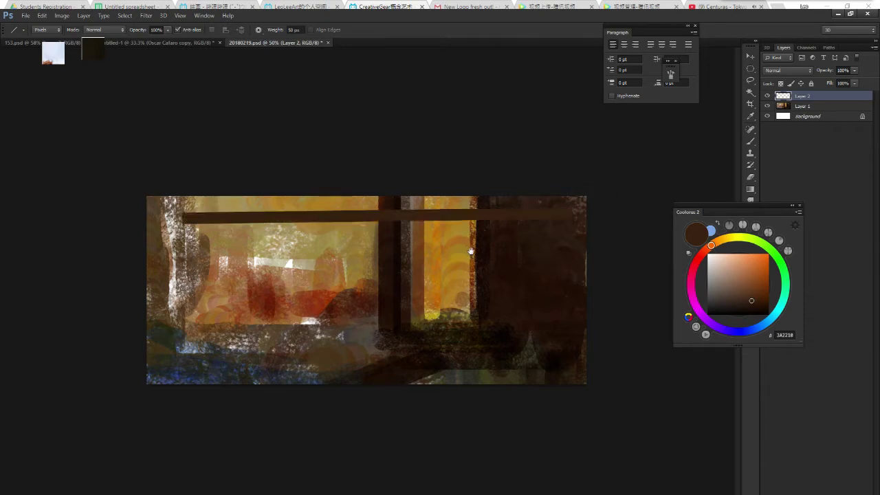
{"action": "key", "text": "e"}
{"action": "left_click", "coordinate": [359, 216]}
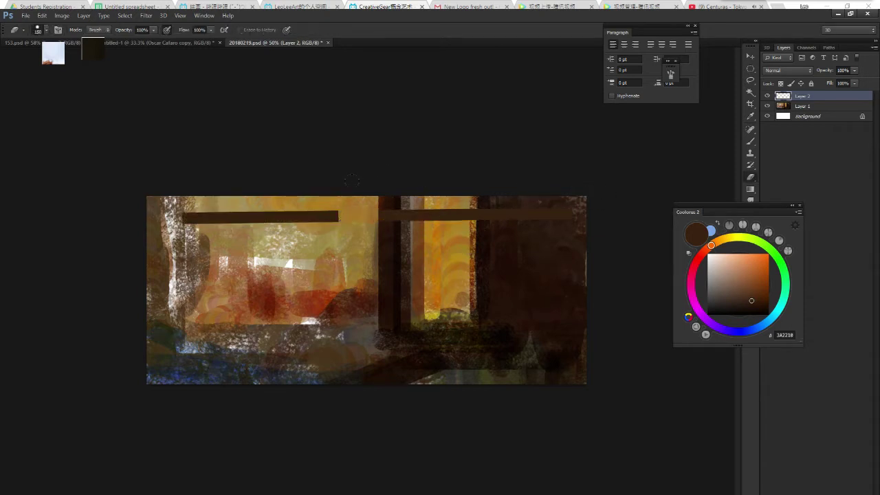
{"action": "left_click", "coordinate": [422, 215]}
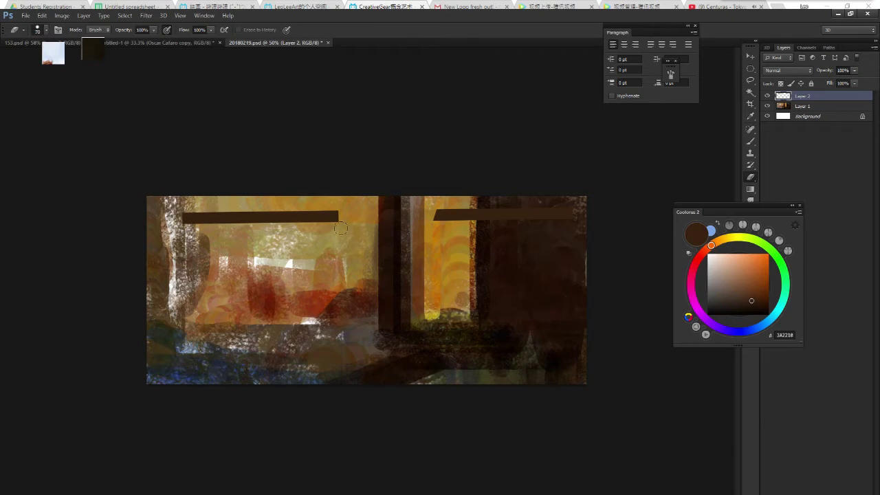
Try dark brown brush strokes along the top edge, undoing them.
{"action": "key", "text": "b"}
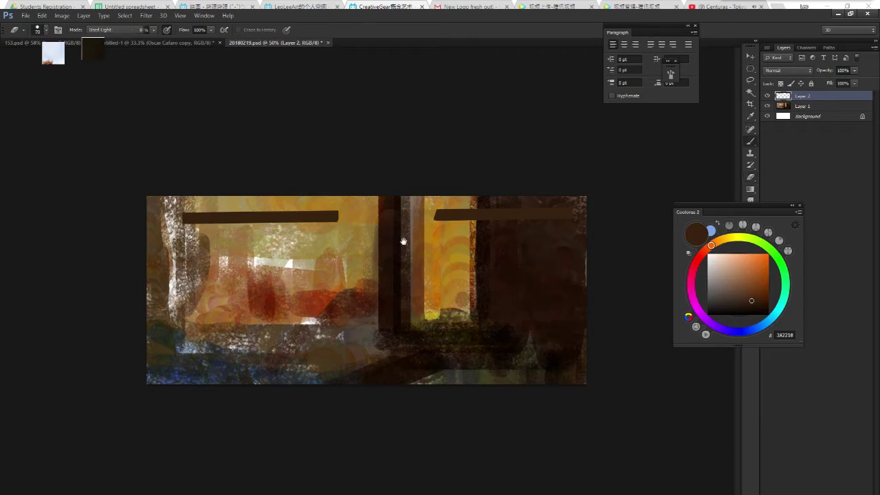
{"action": "left_click_drag", "start_coordinate": [123, 200], "coordinate": [461, 198]}
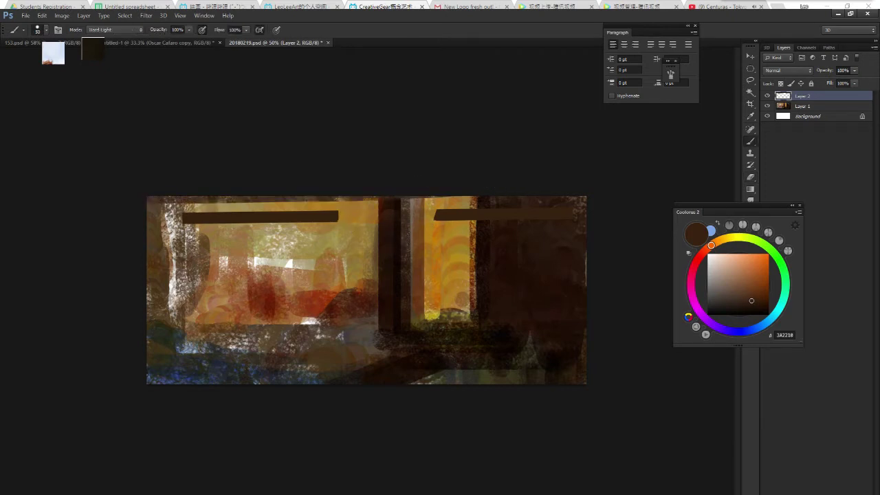
{"action": "key", "text": "ctrl+z"}
{"action": "left_click_drag", "start_coordinate": [344, 197], "coordinate": [138, 196]}
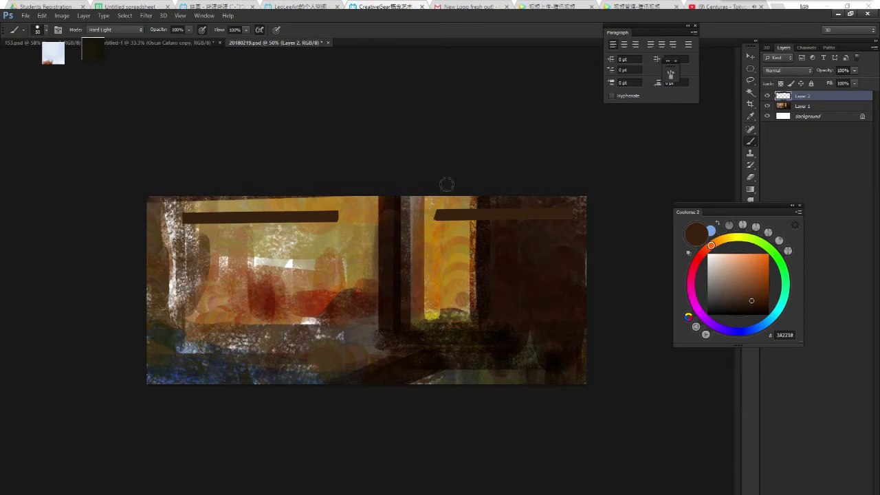
{"action": "left_click_drag", "start_coordinate": [353, 199], "coordinate": [138, 198]}
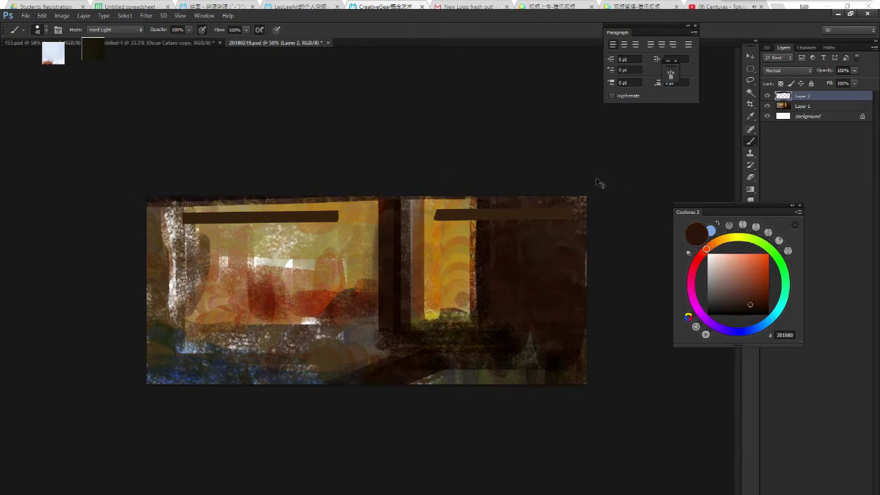
{"action": "key", "text": "ctrl+z"}
Paint a dark left edge and lower-middle stroke, and merge the layers into Layer 1.
{"action": "key", "text": "bracketleft"}
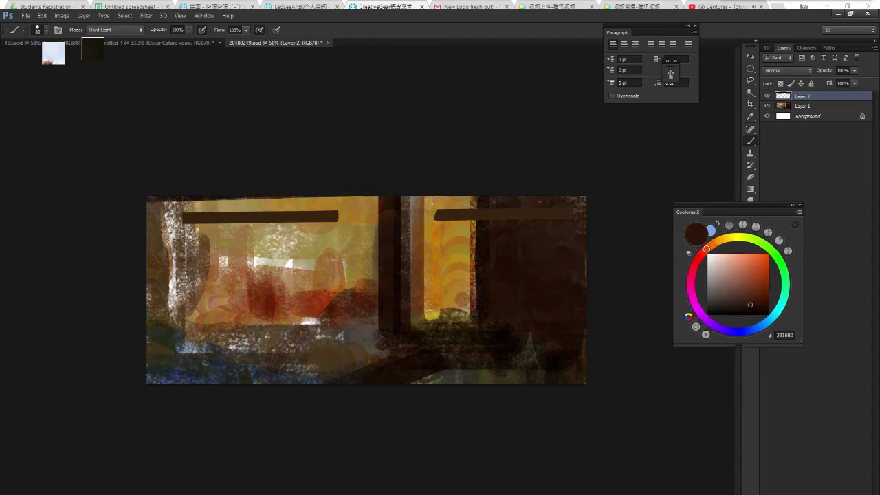
{"action": "mouse_move", "coordinate": [150, 200]}
{"action": "left_mouse_down"}
{"action": "mouse_move", "coordinate": [150, 316]}
{"action": "mouse_move", "coordinate": [149, 305]}
{"action": "left_mouse_up"}
{"action": "key", "text": "ctrl+z"}
{"action": "mouse_move", "coordinate": [152, 235]}
{"action": "left_mouse_down"}
{"action": "mouse_move", "coordinate": [151, 320]}
{"action": "mouse_move", "coordinate": [150, 275]}
{"action": "mouse_move", "coordinate": [165, 335]}
{"action": "left_mouse_up"}
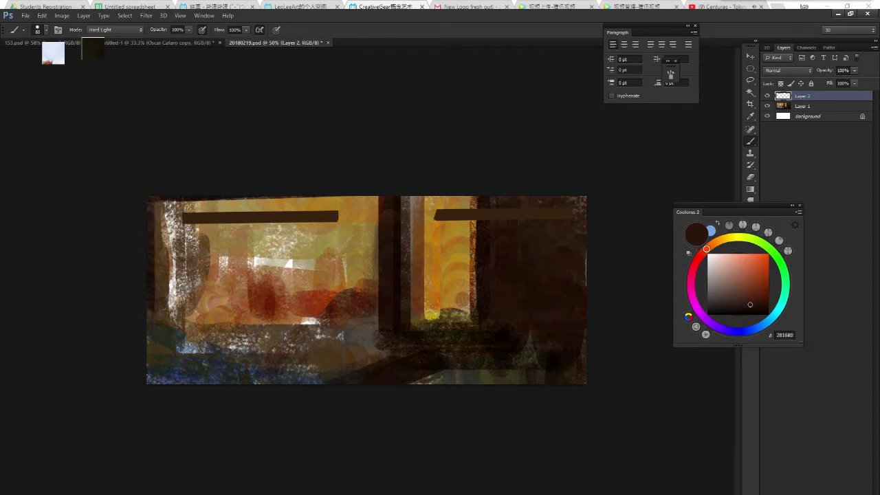
{"action": "key", "text": "bracketright"}
{"action": "left_click_drag", "start_coordinate": [254, 315], "coordinate": [351, 322]}
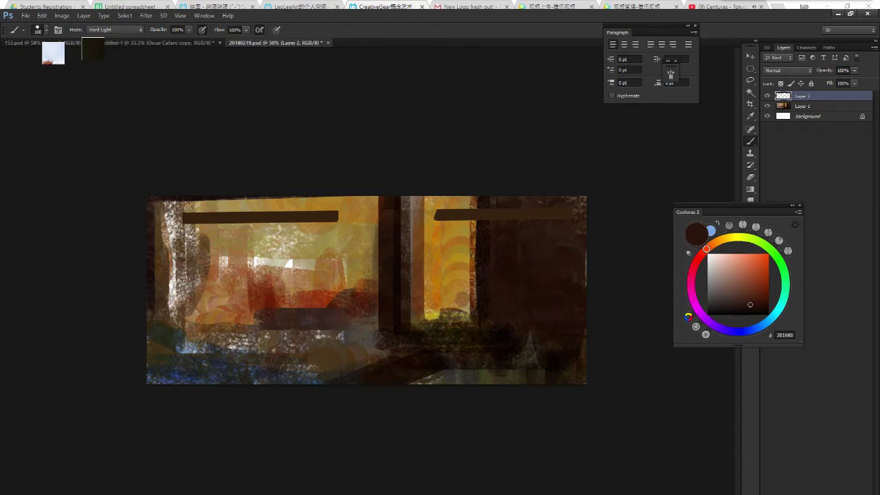
{"action": "key", "text": "ctrl+z"}
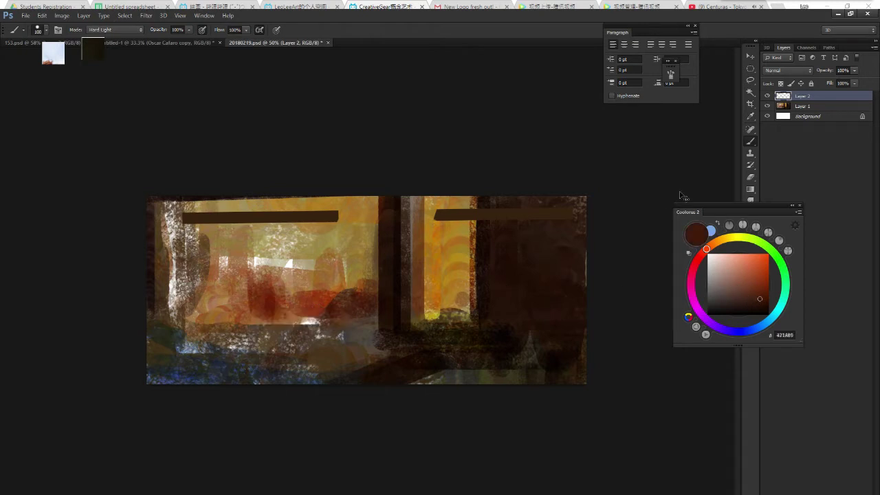
{"action": "key", "text": "ctrl+e"}
Refine a dark horizontal bar and blob across the lower middle.
{"action": "left_click_drag", "start_coordinate": [274, 315], "coordinate": [374, 316]}
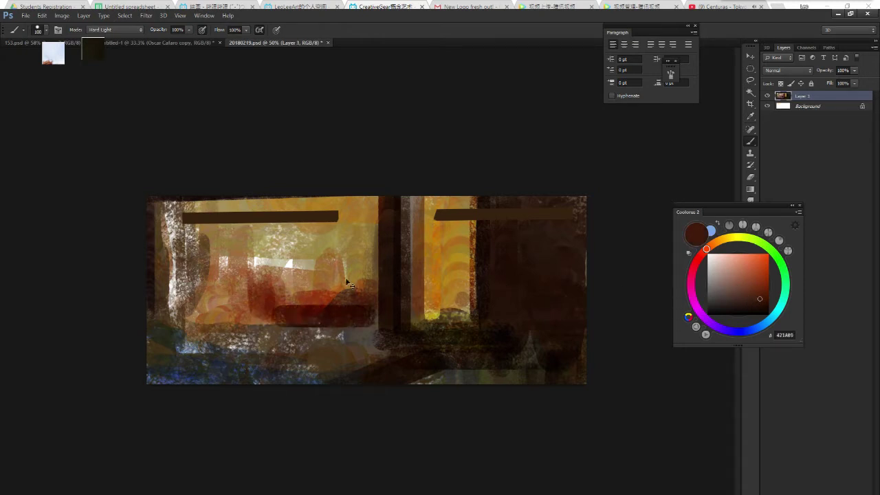
{"action": "key", "text": "ctrl+z"}
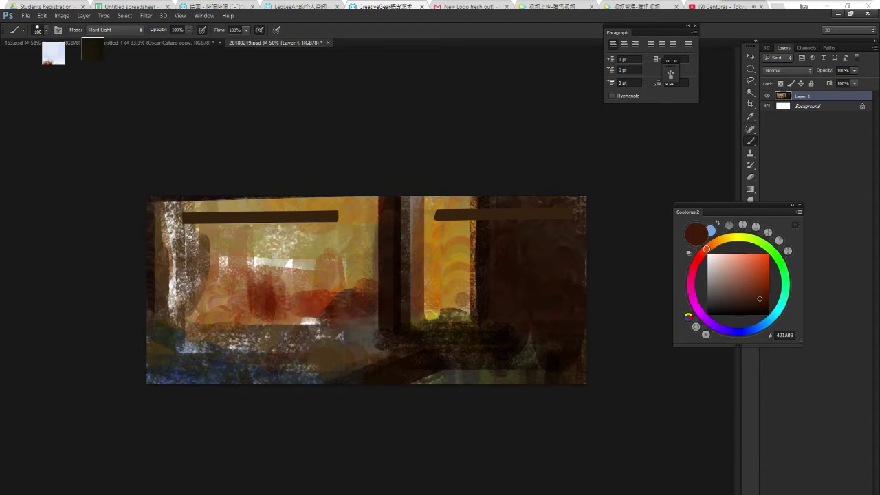
{"action": "left_click_drag", "start_coordinate": [285, 320], "coordinate": [347, 320]}
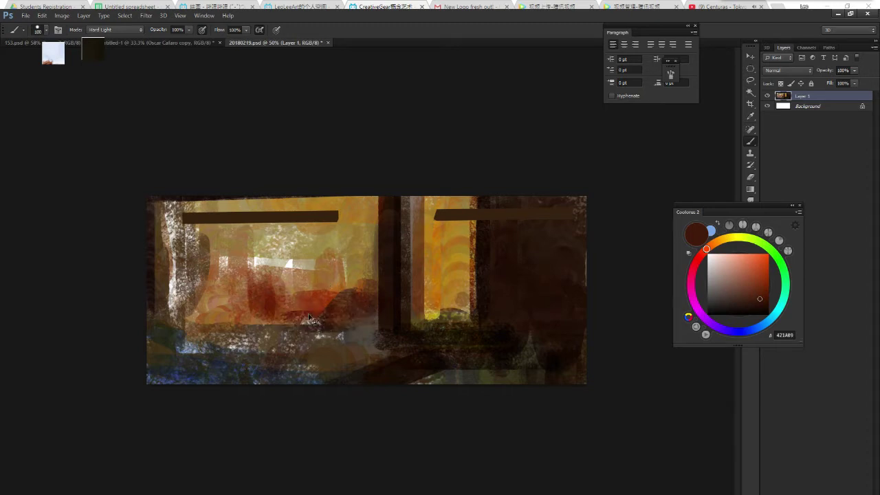
{"action": "key", "text": "ctrl+z"}
{"action": "key", "text": "bracketleft"}
{"action": "left_click_drag", "start_coordinate": [271, 318], "coordinate": [337, 315]}
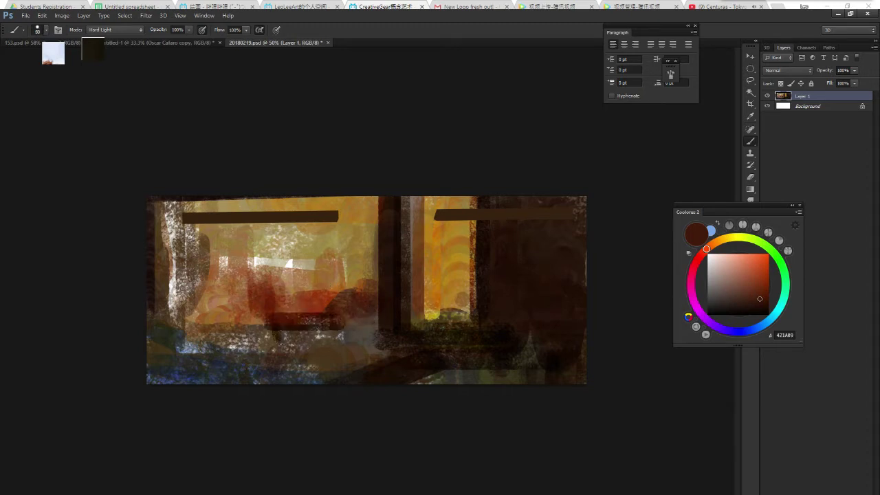
{"action": "key", "text": "bracketright"}
{"action": "left_click_drag", "start_coordinate": [273, 335], "coordinate": [289, 329]}
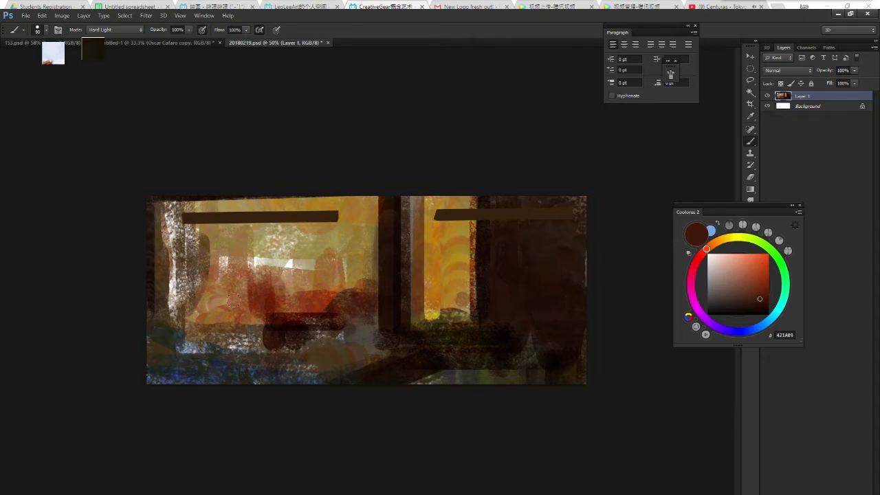
Paint a short dark vertical post left of centre and check the view at 50%.
{"action": "left_click_drag", "start_coordinate": [232, 300], "coordinate": [236, 330]}
{"action": "left_click_drag", "start_coordinate": [237, 274], "coordinate": [238, 334]}
{"action": "key", "text": "ctrl+minus"}
{"action": "key", "text": "ctrl+minus"}
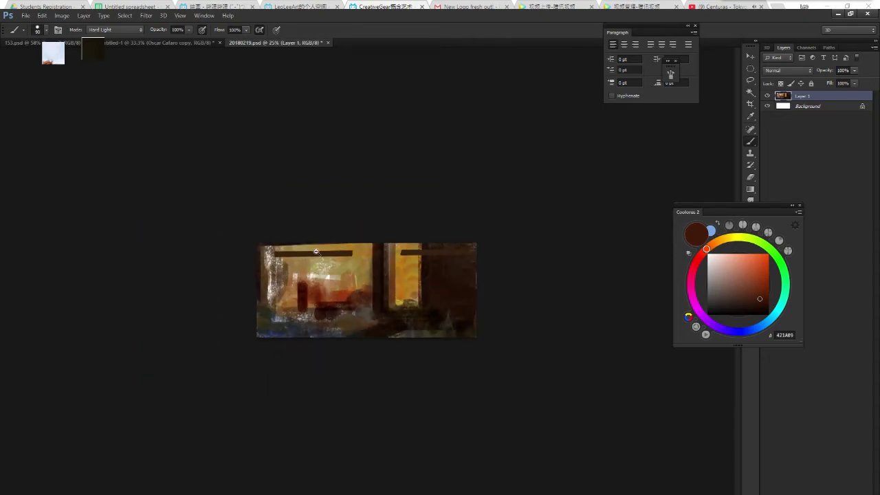
{"action": "key", "text": "ctrl+plus"}
{"action": "key", "text": "ctrl+plus"}
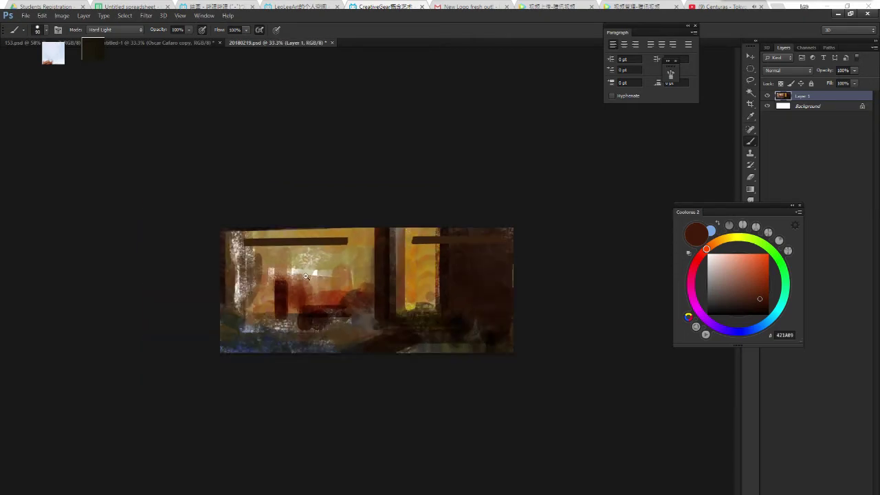
{"action": "key", "text": "ctrl+plus"}
{"action": "key", "text": "ctrl+minus"}
Select a wide rectangle across the painting's centre with the Rectangular Marquee.
{"action": "key", "text": "m"}
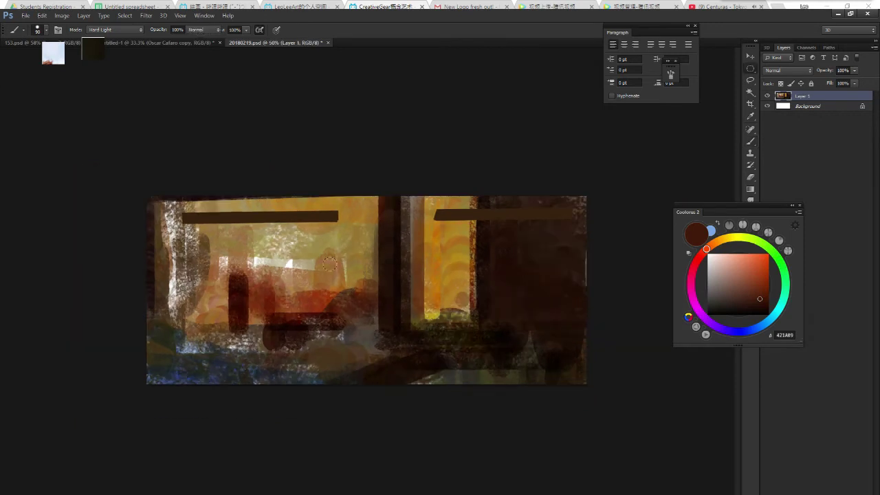
{"action": "left_click_drag", "start_coordinate": [260, 242], "coordinate": [453, 294]}
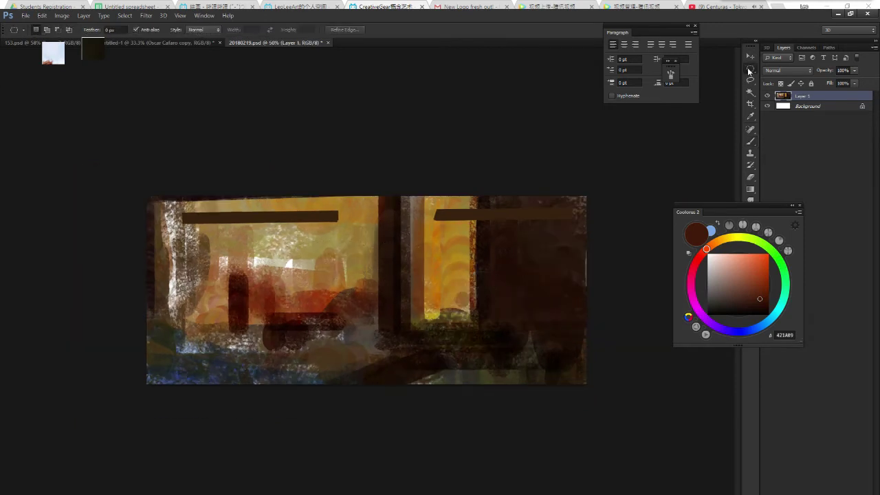
{"action": "left_click_drag", "start_coordinate": [750, 68], "coordinate": [762, 69]}
{"action": "left_click_drag", "start_coordinate": [295, 243], "coordinate": [474, 305]}
Pick pale pink E4C6B8 and add a new Layer 2 set to Hard Light.
{"action": "key", "text": "b"}
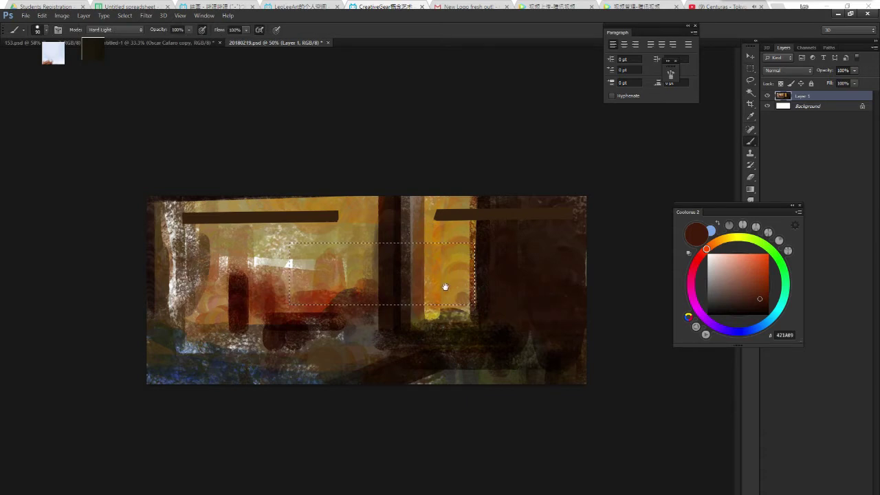
{"action": "left_click", "coordinate": [718, 260]}
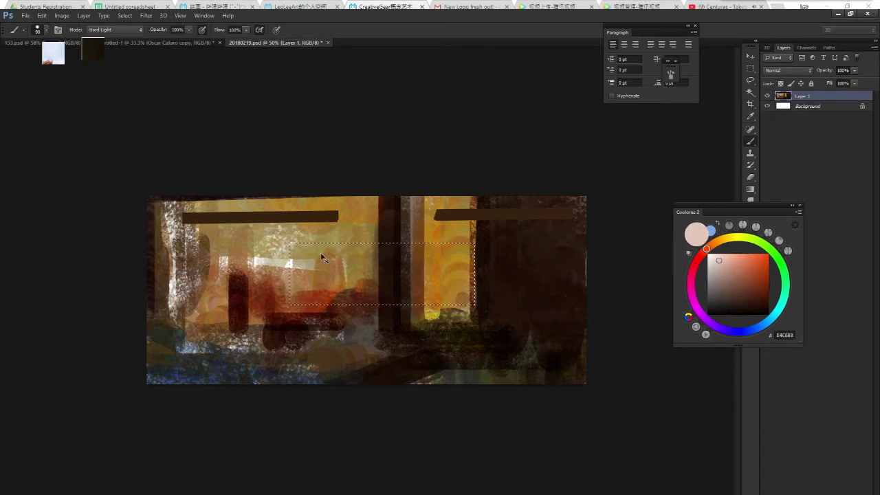
{"action": "key", "text": "ctrl+shift+n"}
{"action": "key", "text": "Return"}
{"action": "left_click", "coordinate": [789, 70]}
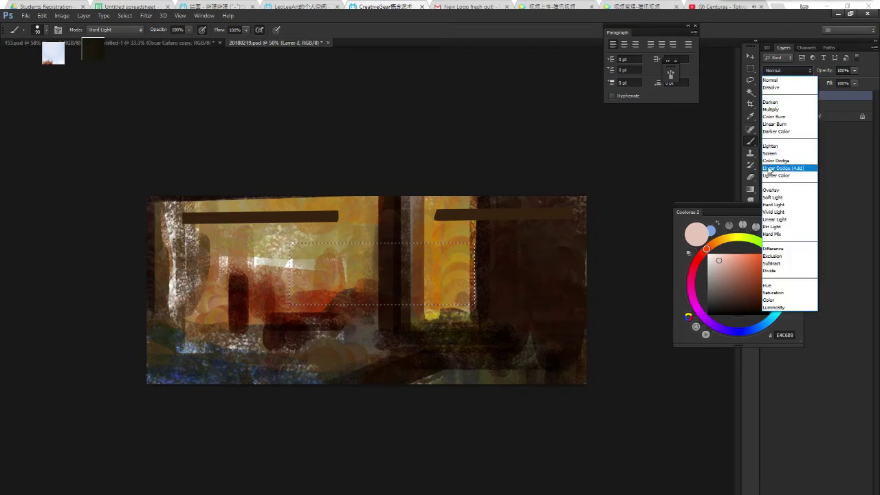
{"action": "left_click", "coordinate": [773, 204]}
{"action": "left_click", "coordinate": [124, 29]}
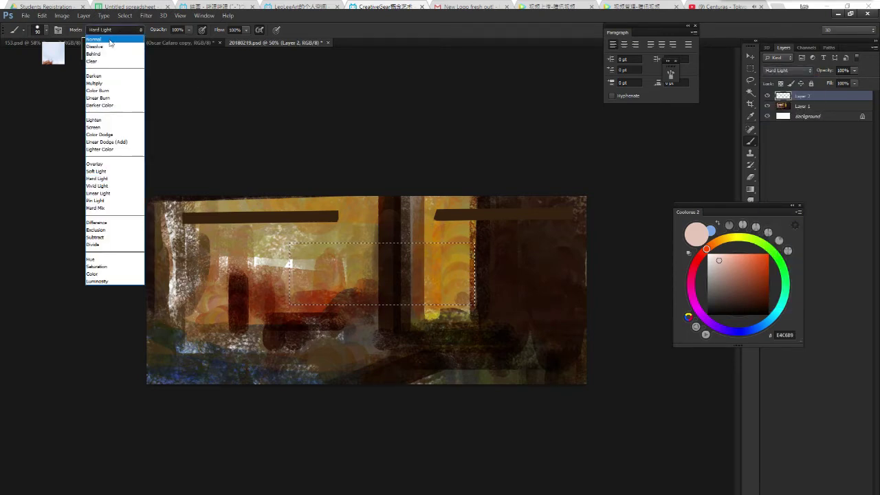
Fill the selected rectangle with pale pink and add a dark brown band along its top.
{"action": "left_click_drag", "start_coordinate": [467, 282], "coordinate": [323, 275]}
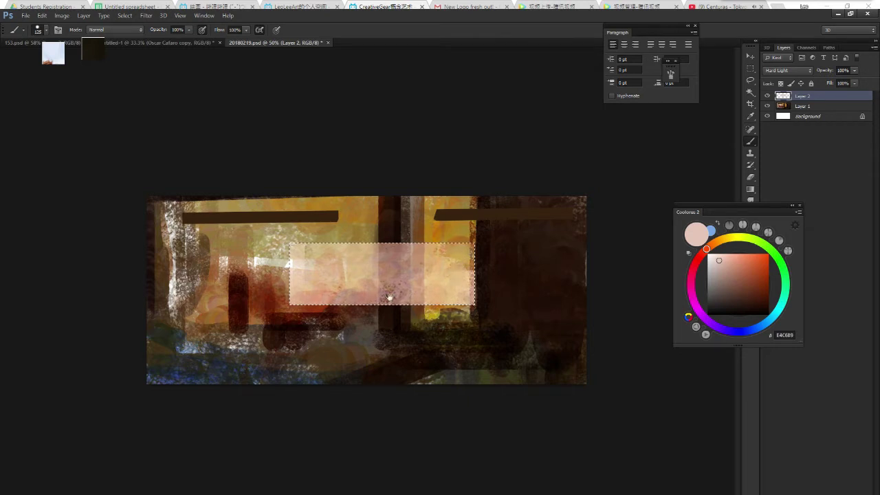
{"action": "left_click", "coordinate": [724, 239]}
{"action": "left_click_drag", "start_coordinate": [733, 295], "coordinate": [735, 298]}
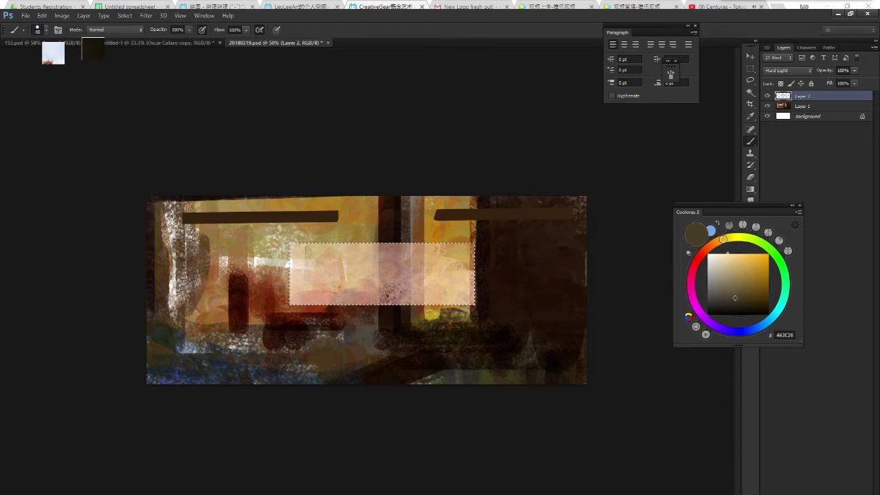
{"action": "key", "text": "ctrl+z"}
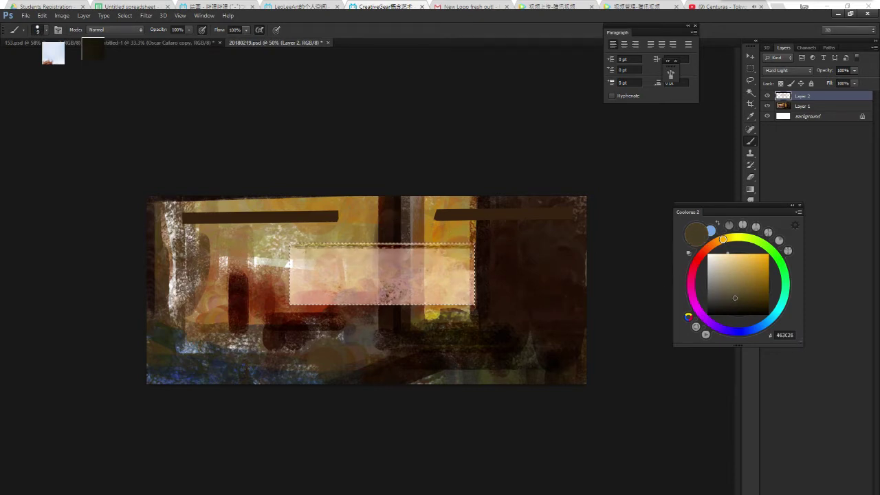
{"action": "left_click_drag", "start_coordinate": [266, 265], "coordinate": [454, 264]}
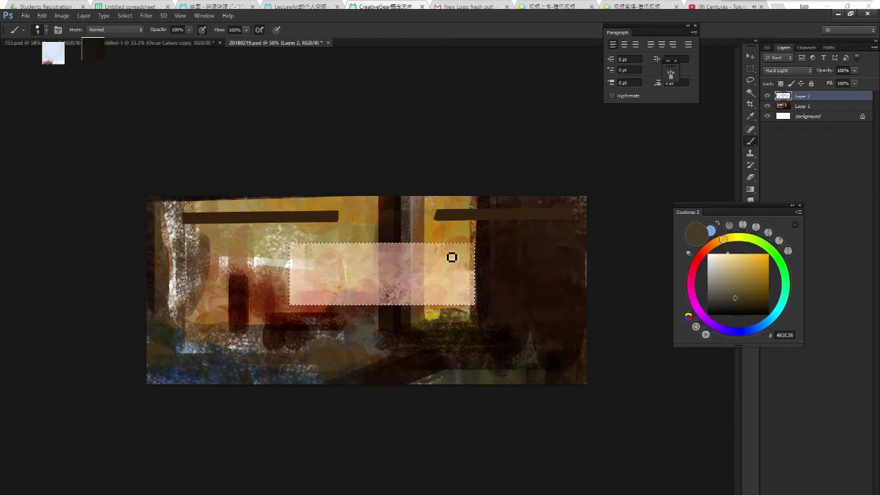
Deselect and erase a vertical strip splitting the pink panel at the pillar.
{"action": "key", "text": "ctrl+d"}
{"action": "key", "text": "m"}
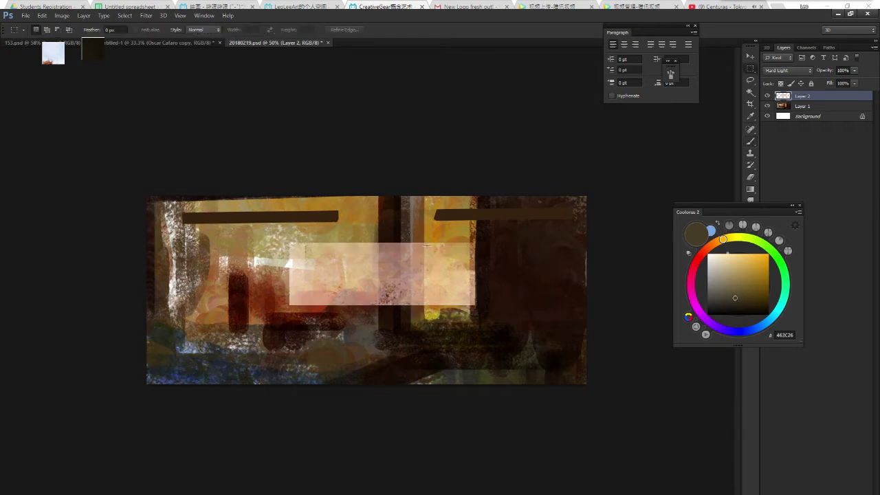
{"action": "key", "text": "e"}
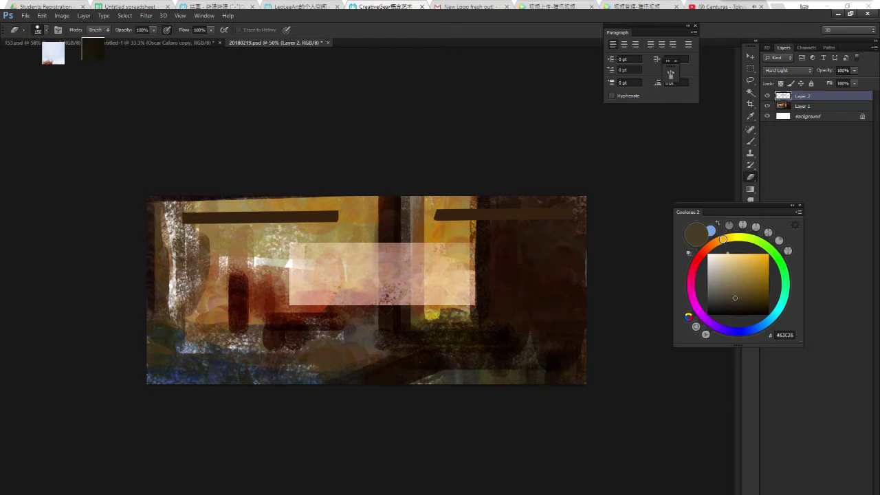
{"action": "left_click_drag", "start_coordinate": [396, 242], "coordinate": [396, 305]}
{"action": "key", "text": "ctrl+minus"}
{"action": "key", "text": "ctrl+minus"}
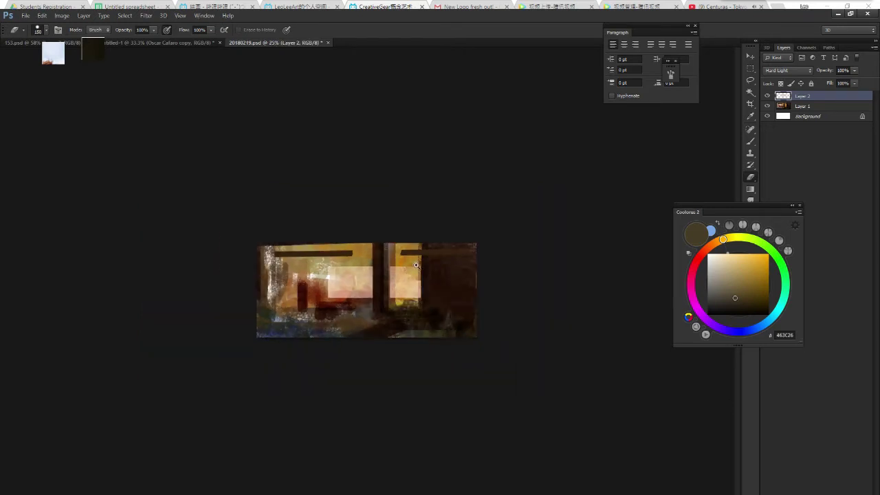
{"action": "key", "text": "ctrl+plus"}
{"action": "key", "text": "ctrl+plus"}
{"action": "key", "text": "b"}
{"action": "key", "text": "ctrl+minus"}
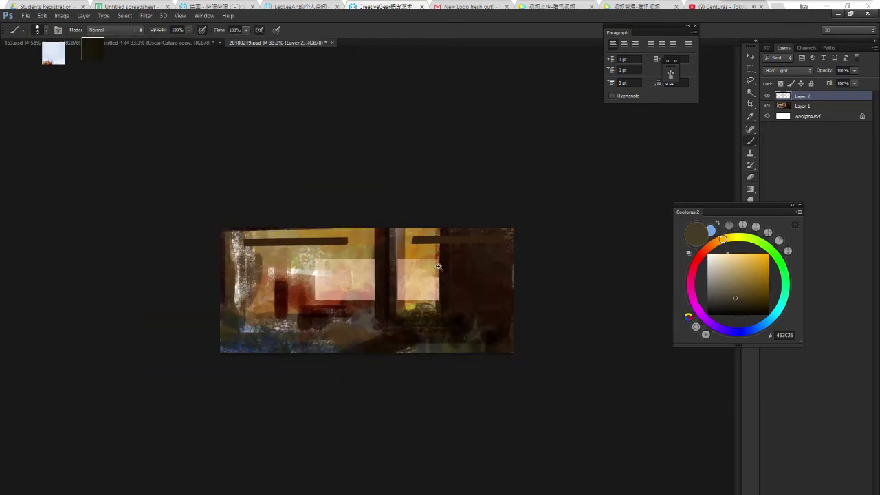
{"action": "key", "text": "ctrl+plus"}
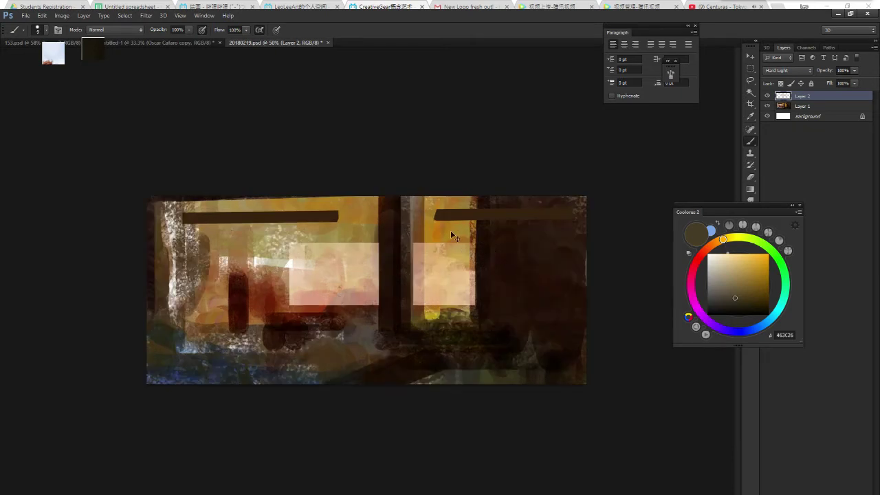
Undo the split and slightly stretch the pink panel's top corners with Free Transform.
{"action": "key", "text": "ctrl+z"}
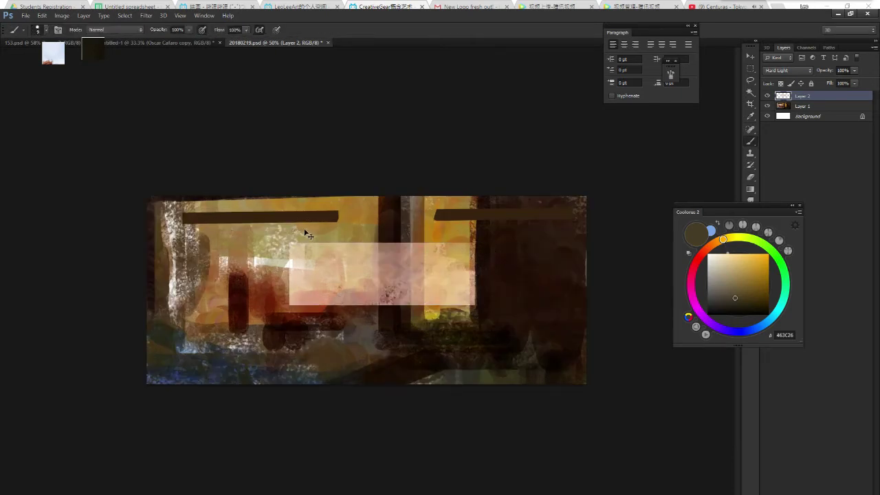
{"action": "key", "text": "ctrl+t"}
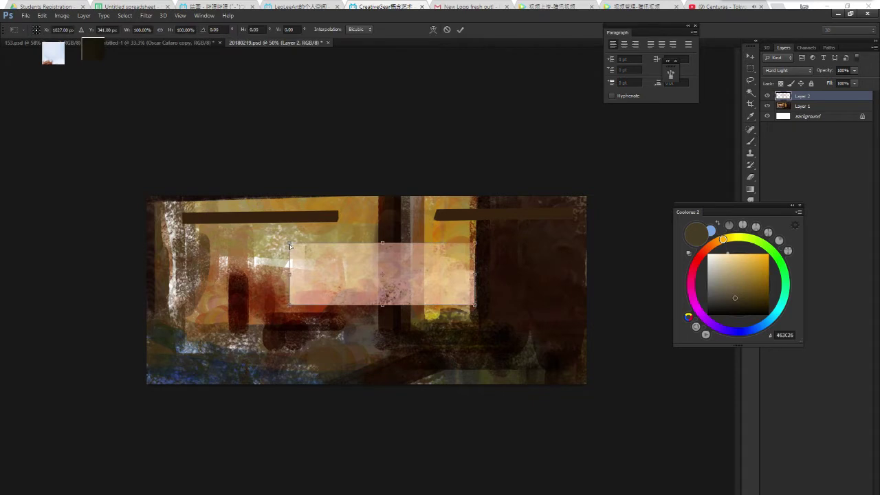
{"action": "left_click_drag", "start_coordinate": [290, 245], "coordinate": [290, 246]}
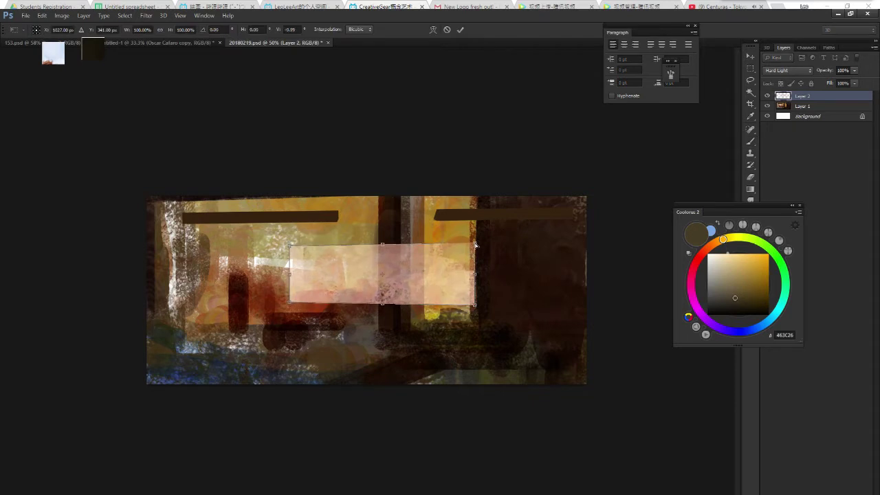
{"action": "left_click_drag", "start_coordinate": [476, 243], "coordinate": [477, 240]}
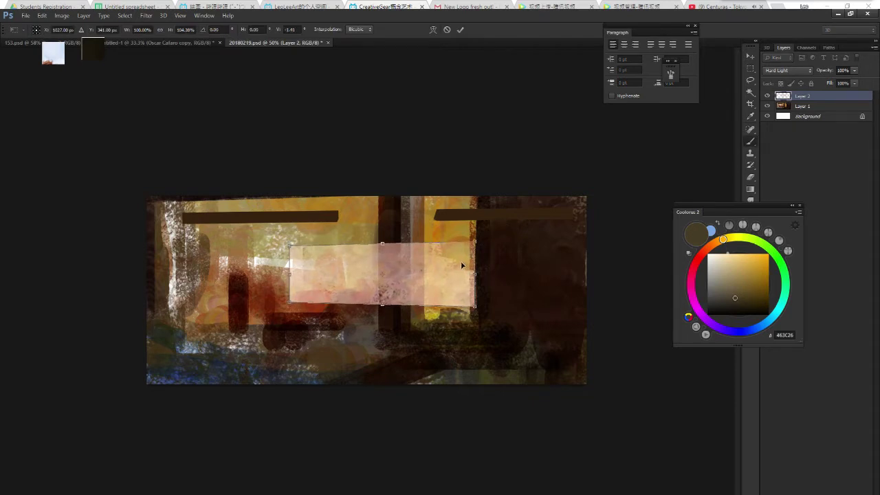
{"action": "key", "text": "Return"}
Erase vertical strips to split the pink panel into two panes.
{"action": "key", "text": "e"}
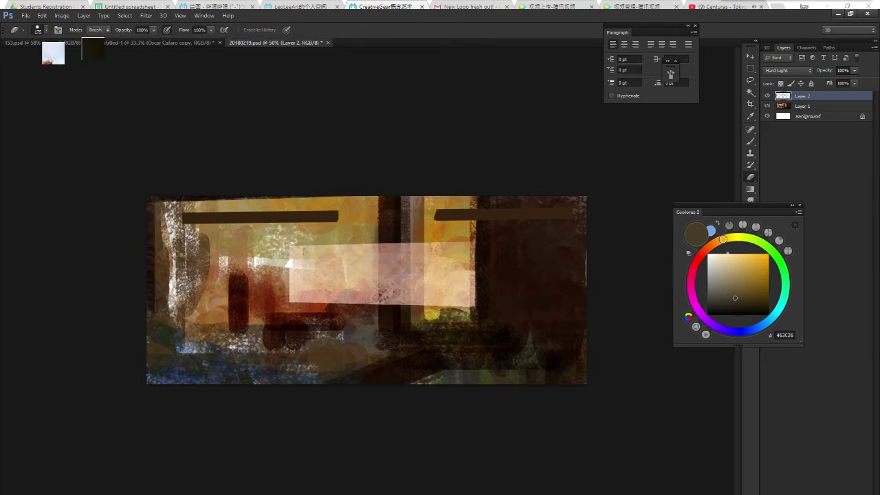
{"action": "left_click_drag", "start_coordinate": [398, 242], "coordinate": [398, 306]}
{"action": "left_click_drag", "start_coordinate": [419, 242], "coordinate": [419, 305]}
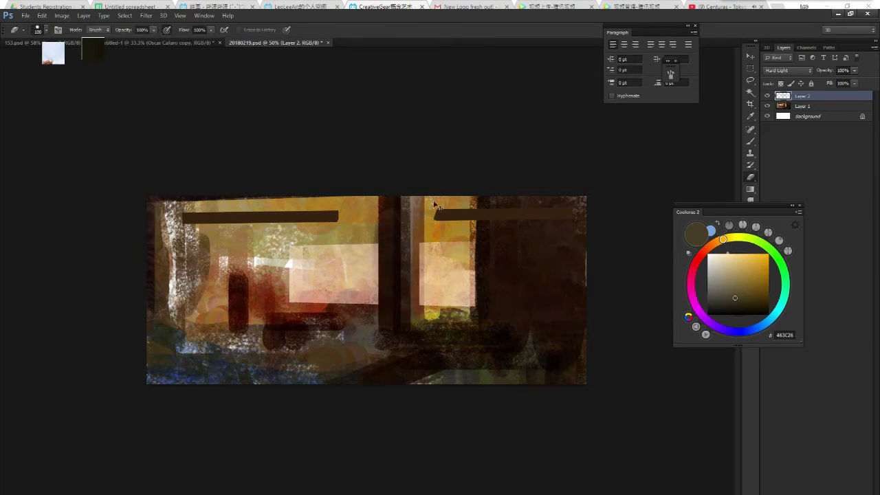
{"action": "key", "text": "ctrl+minus"}
{"action": "key", "text": "ctrl+minus"}
{"action": "key", "text": "ctrl+minus"}
{"action": "key", "text": "ctrl+plus"}
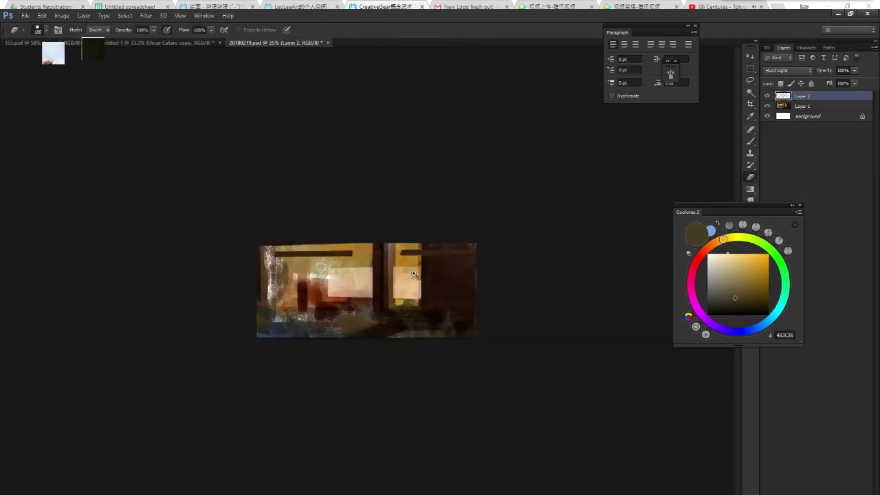
{"action": "key", "text": "ctrl+plus"}
{"action": "key", "text": "ctrl+plus"}
{"action": "key", "text": "ctrl+plus"}
{"action": "key", "text": "ctrl+minus"}
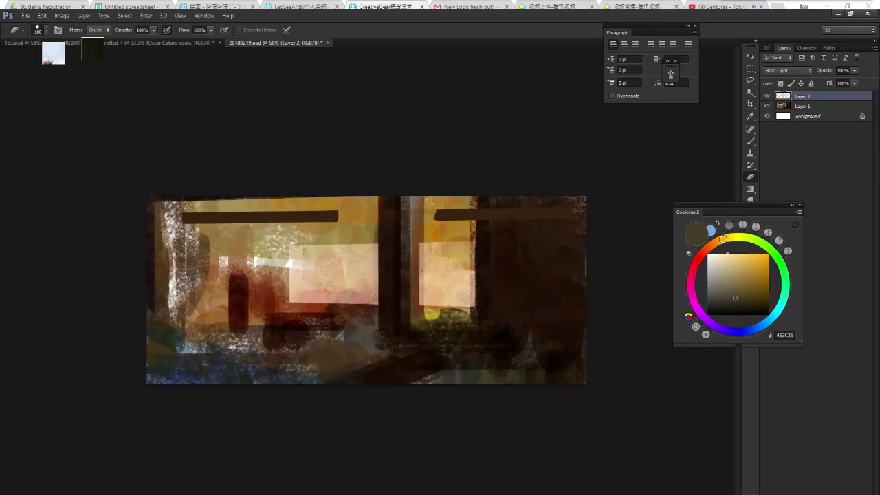
Add a new Layer 3 and show its blend-mode choices.
{"action": "key", "text": "ctrl+shift+n"}
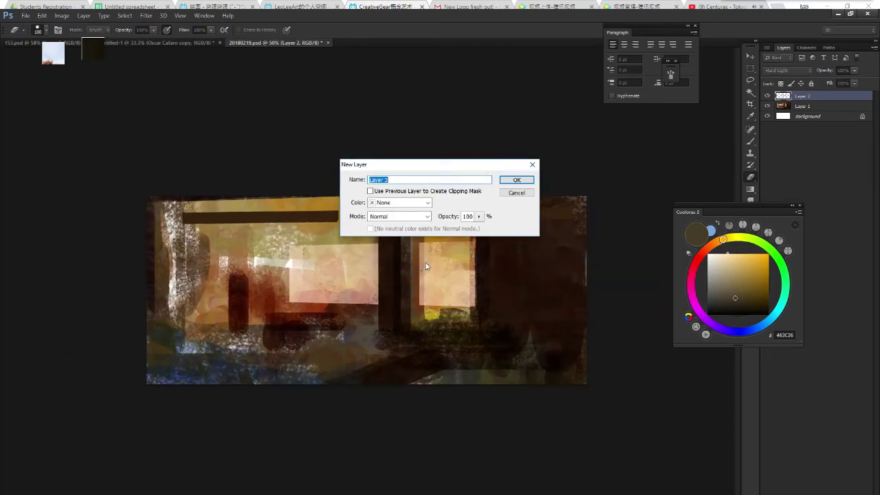
{"action": "key", "text": "Return"}
{"action": "left_click", "coordinate": [789, 71]}
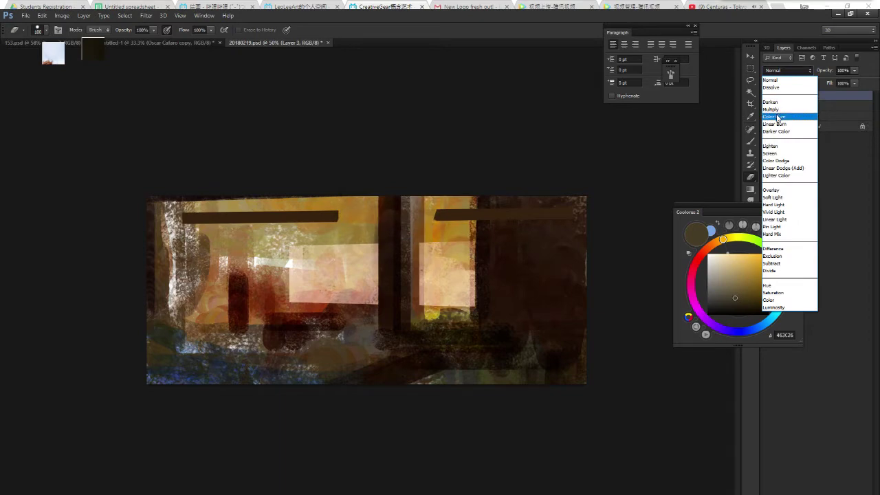
Set Layer 3 to Multiply and load a textured brush with muted olive-tan paint.
{"action": "left_click", "coordinate": [784, 104]}
{"action": "key", "text": "b"}
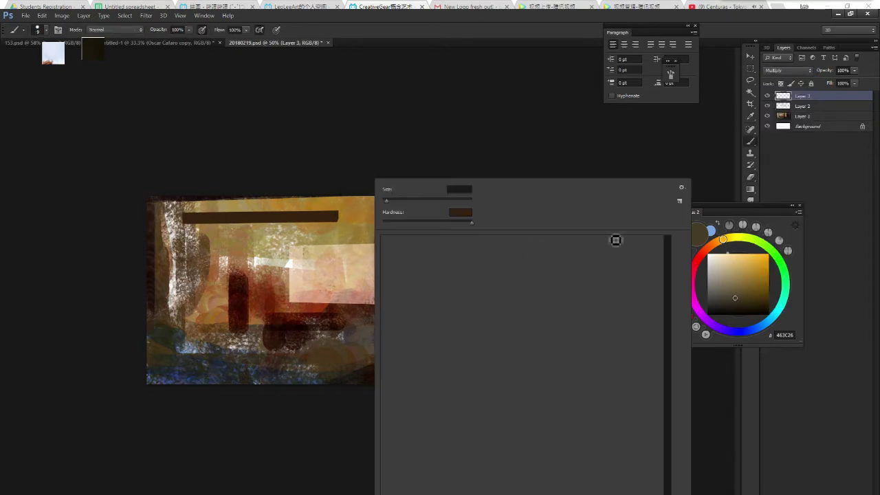
{"action": "right_click", "coordinate": [412, 258]}
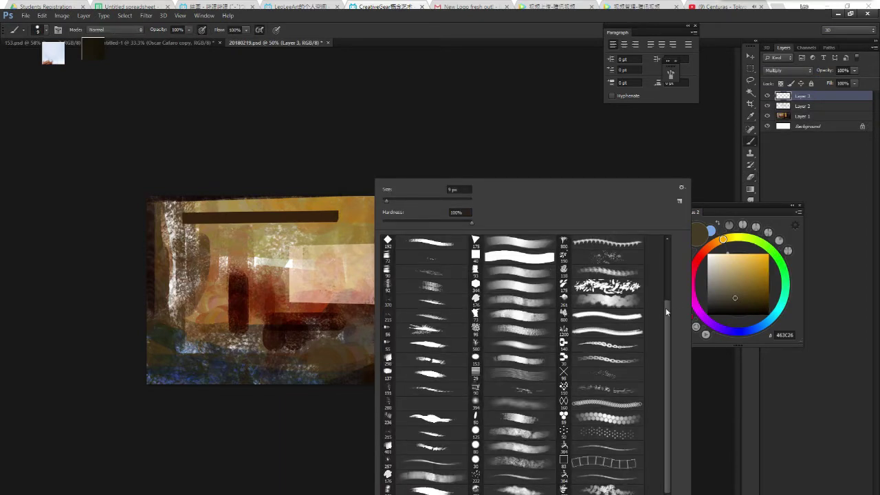
{"action": "double_click", "coordinate": [510, 300]}
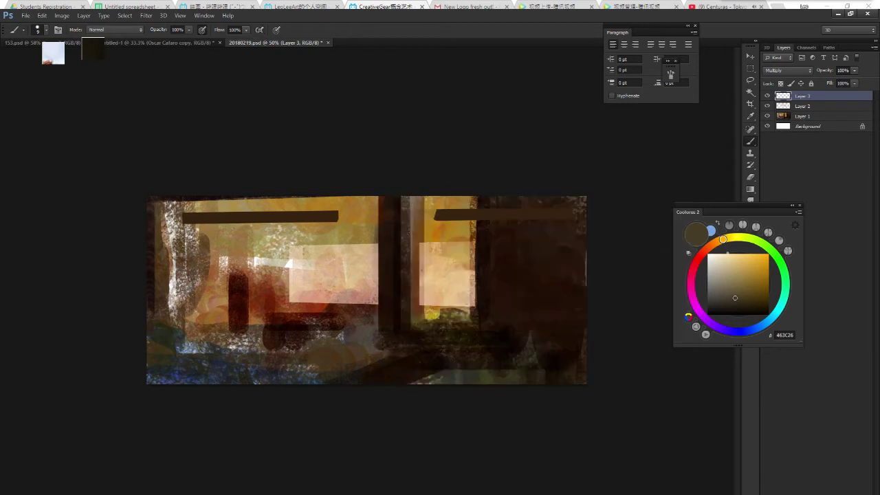
{"action": "left_click_drag", "start_coordinate": [733, 292], "coordinate": [739, 288]}
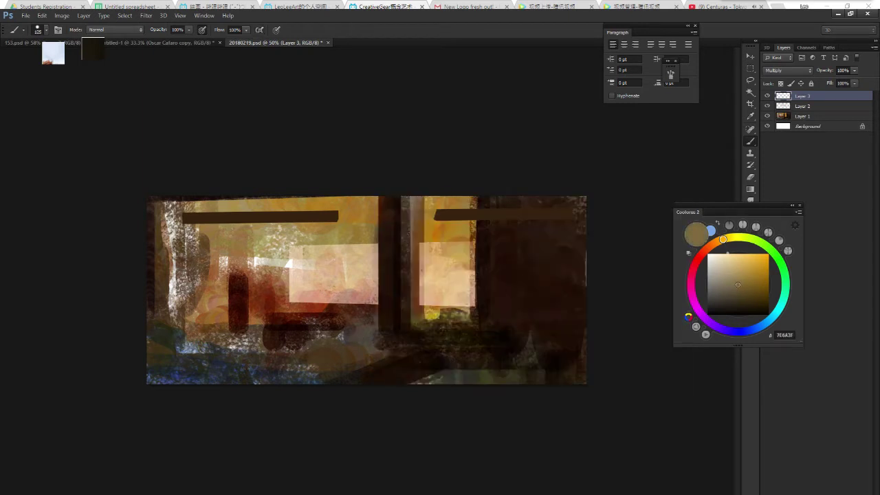
Paint dark strokes along the top band and across the right-hand wall.
{"action": "left_click_drag", "start_coordinate": [289, 206], "coordinate": [508, 228]}
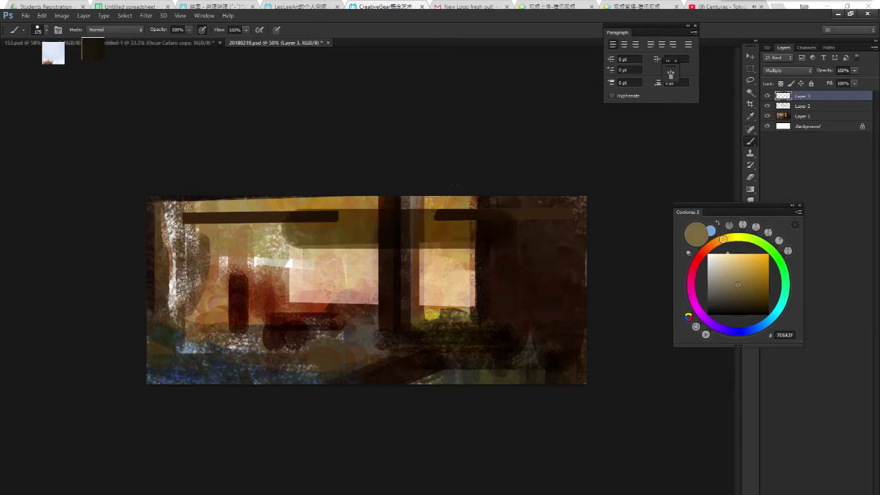
{"action": "key", "text": "ctrl+z"}
{"action": "left_click_drag", "start_coordinate": [275, 227], "coordinate": [515, 227]}
{"action": "left_click_drag", "start_coordinate": [255, 206], "coordinate": [474, 200]}
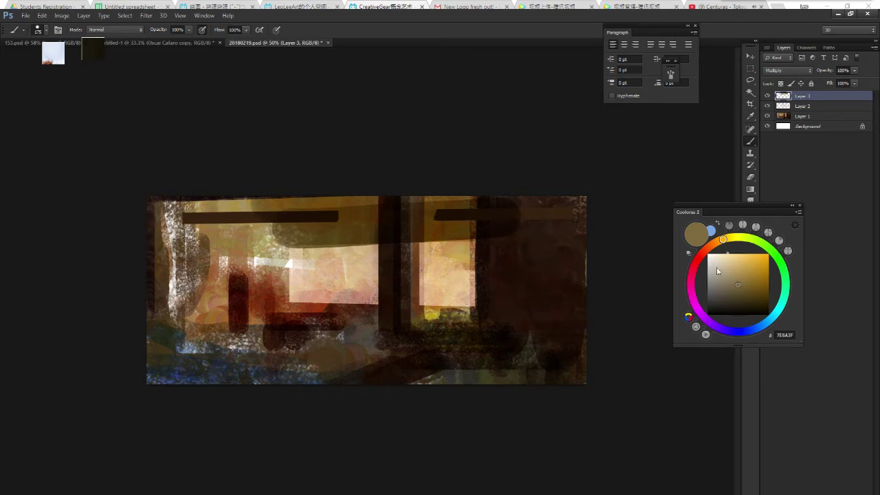
Paint light tan and darker red-brown vertical strokes beside the pale window.
{"action": "left_click", "coordinate": [735, 272]}
{"action": "key", "text": "ctrl+z"}
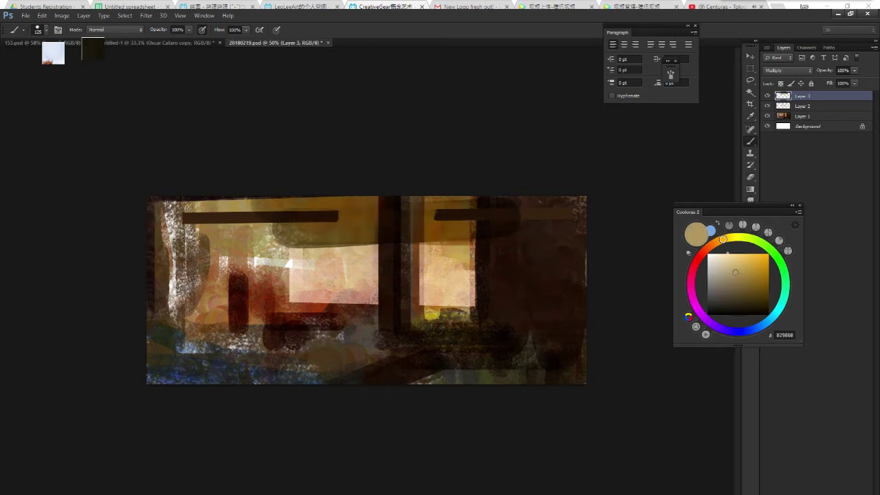
{"action": "left_click", "coordinate": [721, 273]}
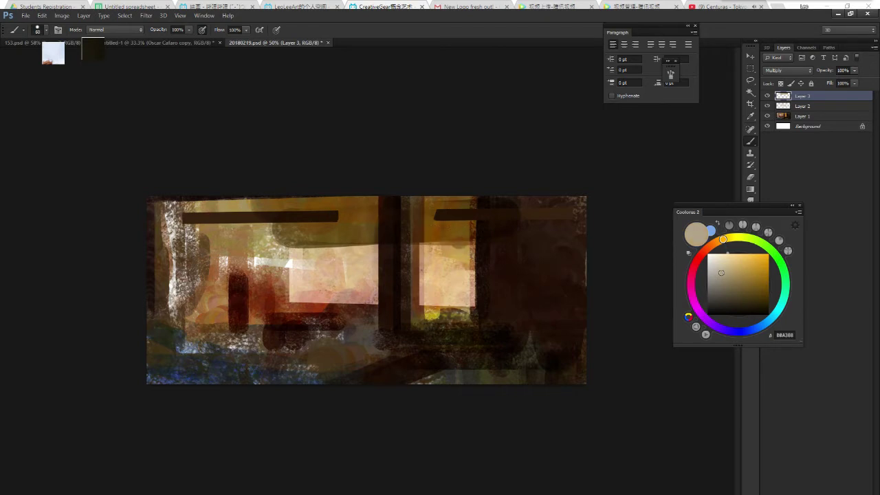
{"action": "left_click_drag", "start_coordinate": [282, 317], "coordinate": [282, 225]}
{"action": "key", "text": "ctrl+z"}
{"action": "left_click", "coordinate": [730, 273]}
{"action": "left_click_drag", "start_coordinate": [282, 312], "coordinate": [282, 236]}
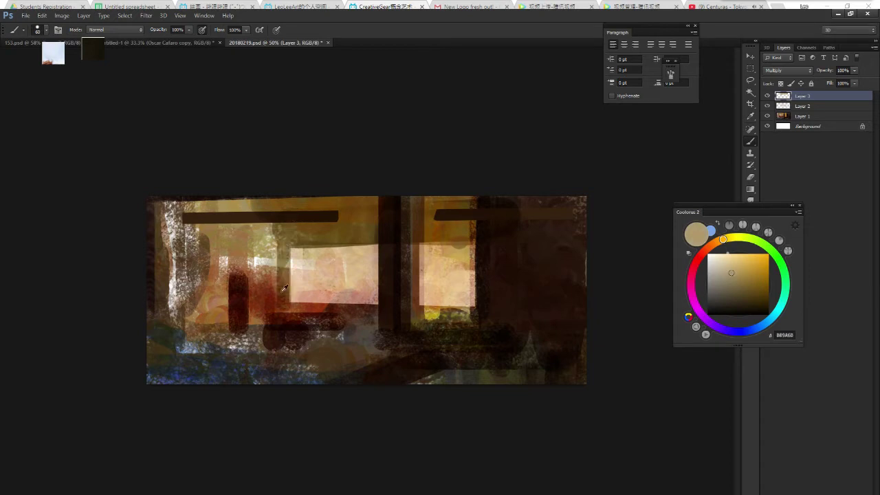
{"action": "left_click", "coordinate": [279, 289], "text": "alt"}
{"action": "left_click_drag", "start_coordinate": [276, 310], "coordinate": [276, 237]}
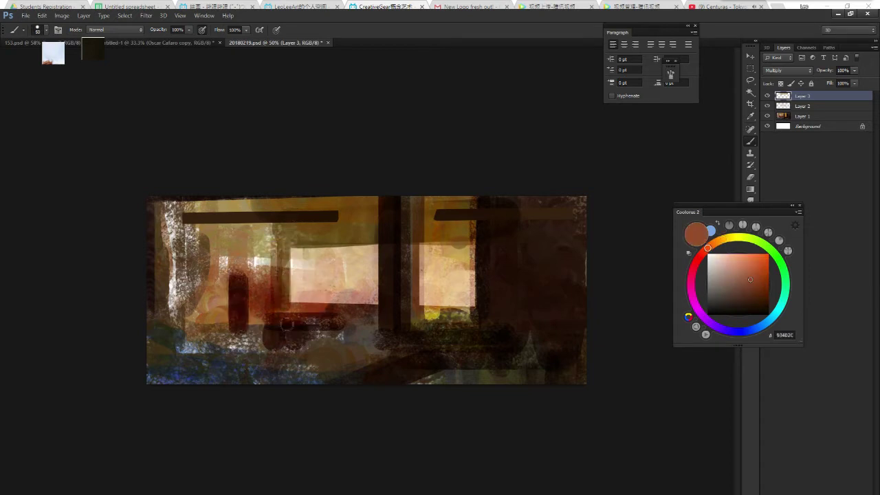
Darken below the pale window, along the top beam, and around the left pillars.
{"action": "left_click_drag", "start_coordinate": [301, 312], "coordinate": [359, 310]}
{"action": "left_click_drag", "start_coordinate": [185, 205], "coordinate": [275, 207]}
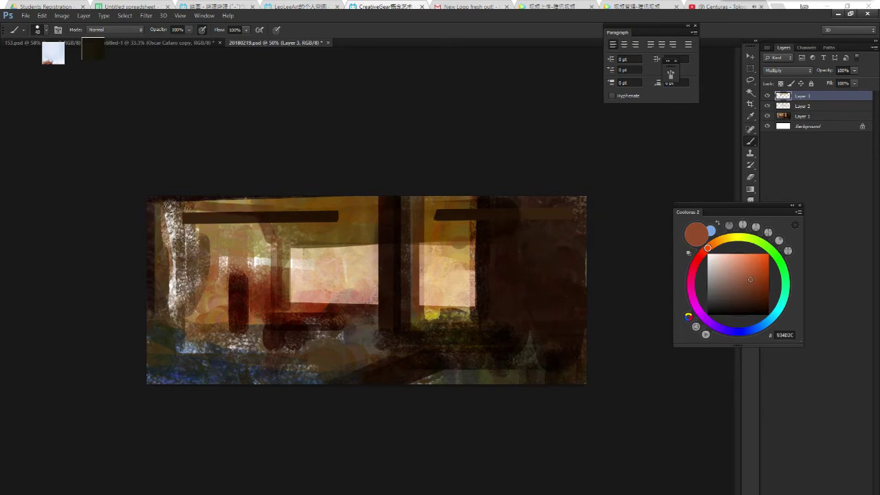
{"action": "left_click", "coordinate": [275, 211], "text": "alt"}
{"action": "left_click", "coordinate": [728, 279]}
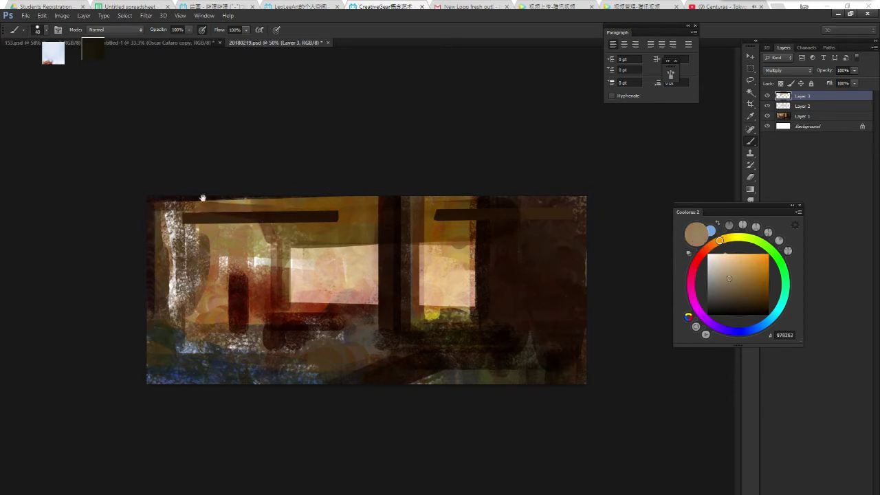
{"action": "left_click_drag", "start_coordinate": [186, 227], "coordinate": [244, 264]}
{"action": "mouse_move", "coordinate": [162, 217]}
{"action": "left_mouse_down"}
{"action": "mouse_move", "coordinate": [196, 255]}
{"action": "mouse_move", "coordinate": [176, 285]}
{"action": "mouse_move", "coordinate": [251, 288]}
{"action": "left_mouse_up"}
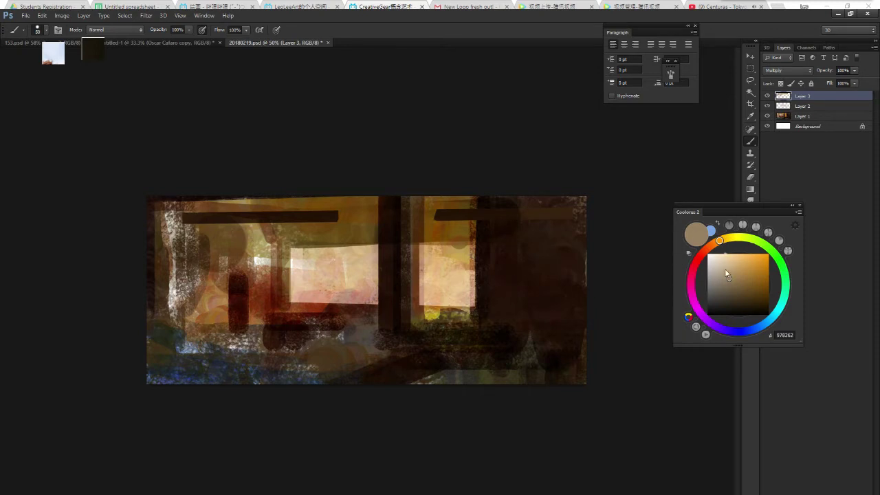
Glaze warm red-brown vertical strokes over the right window and the pink window's edges.
{"action": "left_click", "coordinate": [746, 278]}
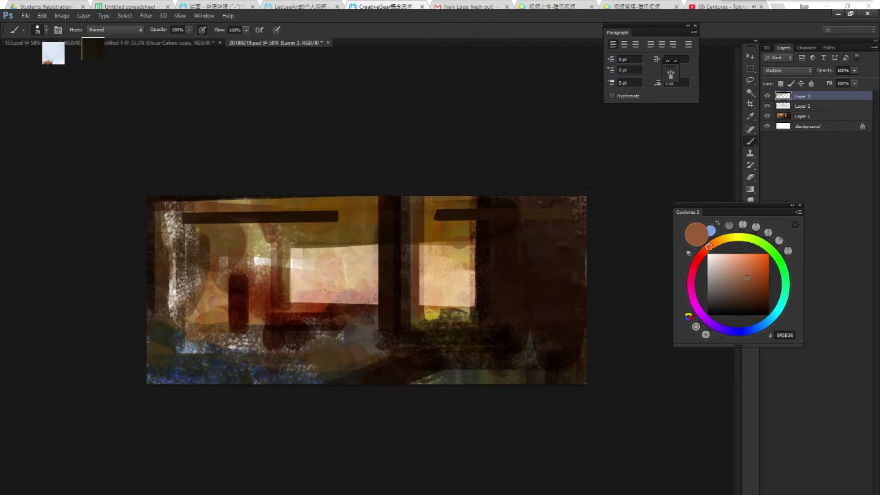
{"action": "left_click_drag", "start_coordinate": [453, 241], "coordinate": [461, 302]}
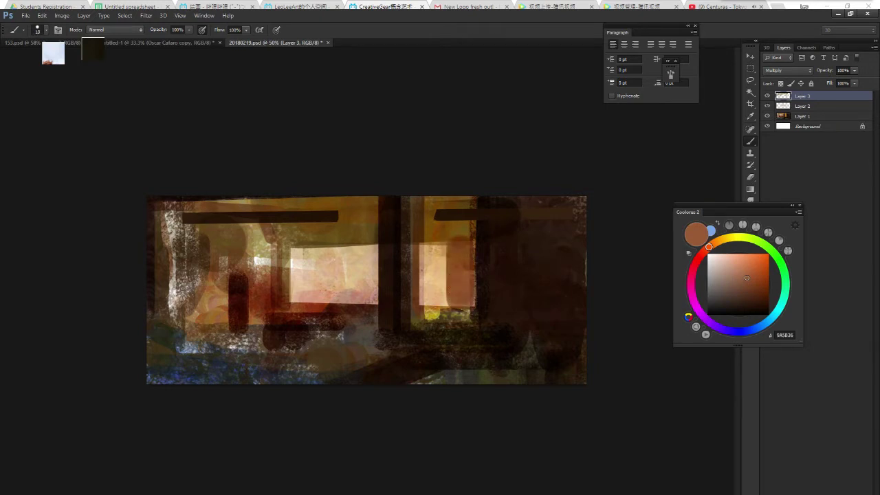
{"action": "key", "text": "bracketleft"}
{"action": "left_click_drag", "start_coordinate": [426, 245], "coordinate": [427, 313]}
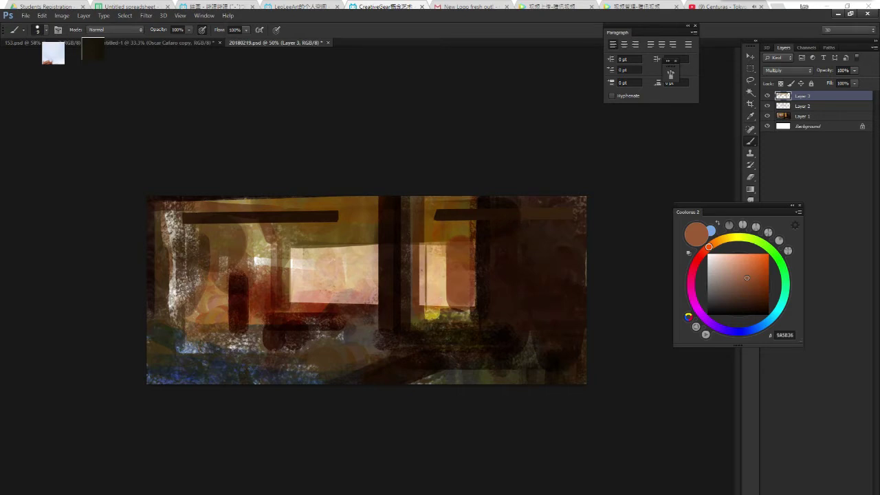
{"action": "left_click_drag", "start_coordinate": [444, 245], "coordinate": [444, 313]}
{"action": "left_click_drag", "start_coordinate": [311, 245], "coordinate": [311, 309]}
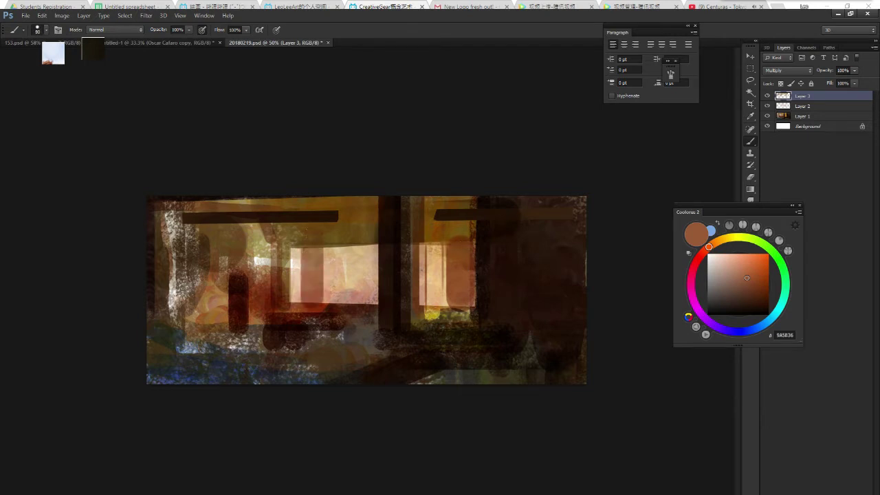
{"action": "left_click_drag", "start_coordinate": [305, 248], "coordinate": [305, 312]}
{"action": "left_click_drag", "start_coordinate": [337, 245], "coordinate": [338, 308]}
{"action": "mouse_move", "coordinate": [353, 244]}
{"action": "left_mouse_down"}
{"action": "mouse_move", "coordinate": [353, 308]}
{"action": "mouse_move", "coordinate": [369, 305]}
{"action": "left_mouse_up"}
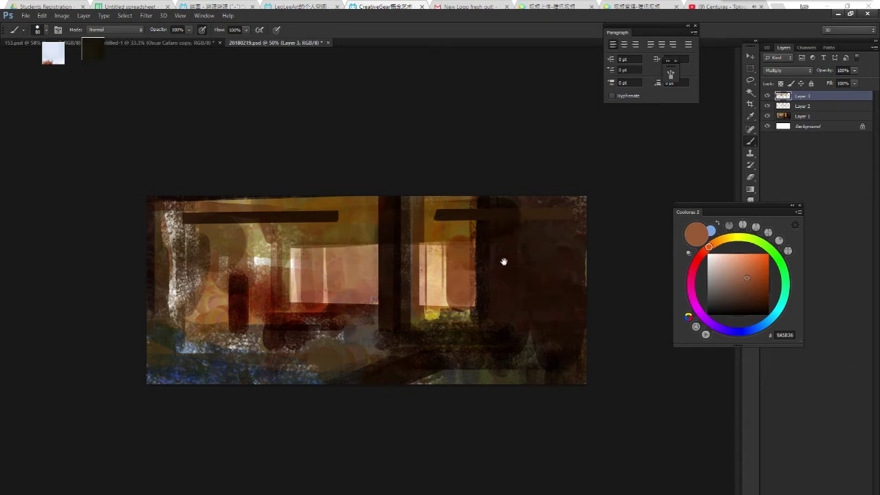
With a thin dark-brown brush, draw a bar across both windows and dividers in the right one.
{"action": "left_click", "coordinate": [750, 294]}
{"action": "left_click", "coordinate": [748, 300]}
{"action": "key", "text": "bracketleft"}
{"action": "key", "text": "bracketleft"}
{"action": "key", "text": "bracketleft"}
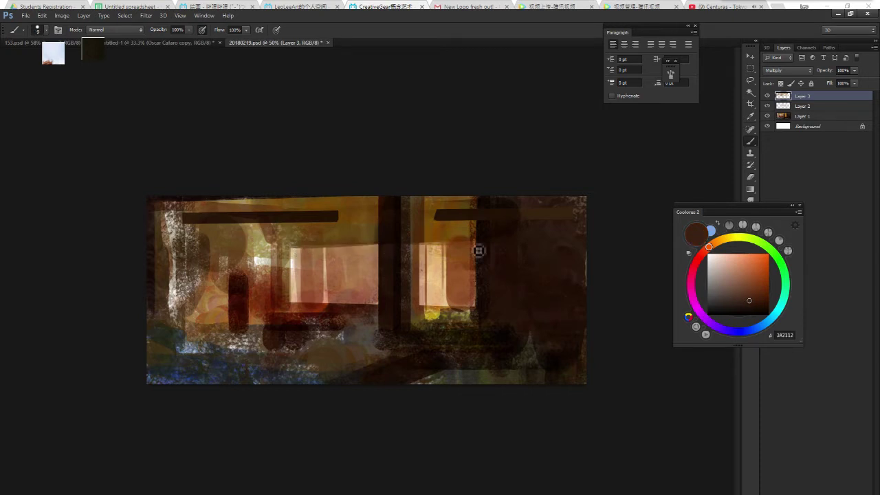
{"action": "left_click_drag", "start_coordinate": [311, 246], "coordinate": [475, 246]}
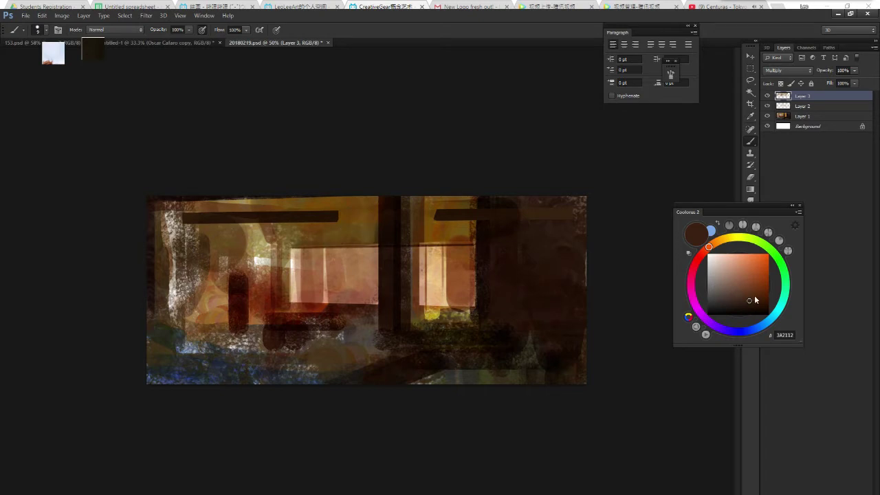
{"action": "left_click", "coordinate": [755, 296]}
{"action": "left_click_drag", "start_coordinate": [454, 248], "coordinate": [453, 289]}
{"action": "left_click_drag", "start_coordinate": [454, 253], "coordinate": [454, 296]}
{"action": "mouse_move", "coordinate": [453, 253]}
{"action": "left_mouse_down"}
{"action": "mouse_move", "coordinate": [453, 308]}
{"action": "mouse_move", "coordinate": [471, 305]}
{"action": "left_mouse_up"}
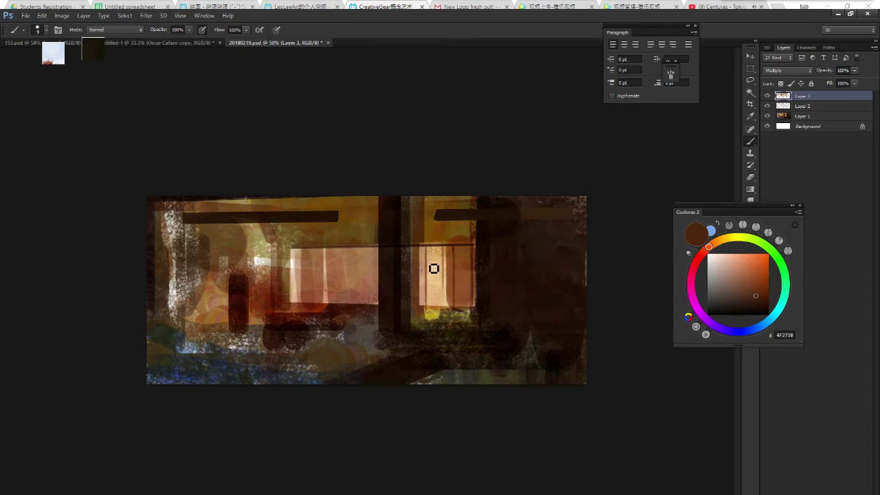
{"action": "left_click_drag", "start_coordinate": [427, 247], "coordinate": [427, 303]}
Add red-brown divider lines across the left window, then zoom out and back to check.
{"action": "left_click_drag", "start_coordinate": [340, 247], "coordinate": [339, 302]}
{"action": "left_click_drag", "start_coordinate": [356, 250], "coordinate": [356, 295]}
{"action": "key", "text": "ctrl+z"}
{"action": "left_click", "coordinate": [358, 255], "text": "alt"}
{"action": "left_click_drag", "start_coordinate": [356, 251], "coordinate": [356, 302]}
{"action": "left_click_drag", "start_coordinate": [311, 254], "coordinate": [311, 291]}
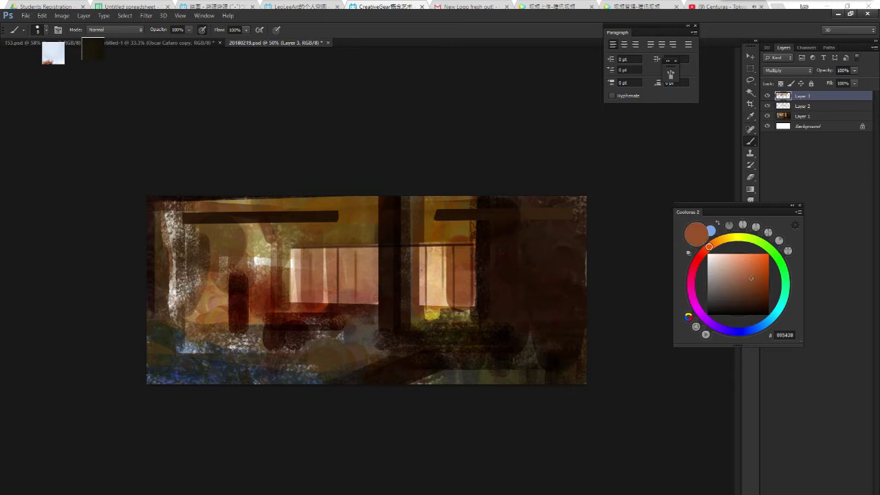
{"action": "key", "text": "ctrl+minus"}
{"action": "key", "text": "ctrl+minus"}
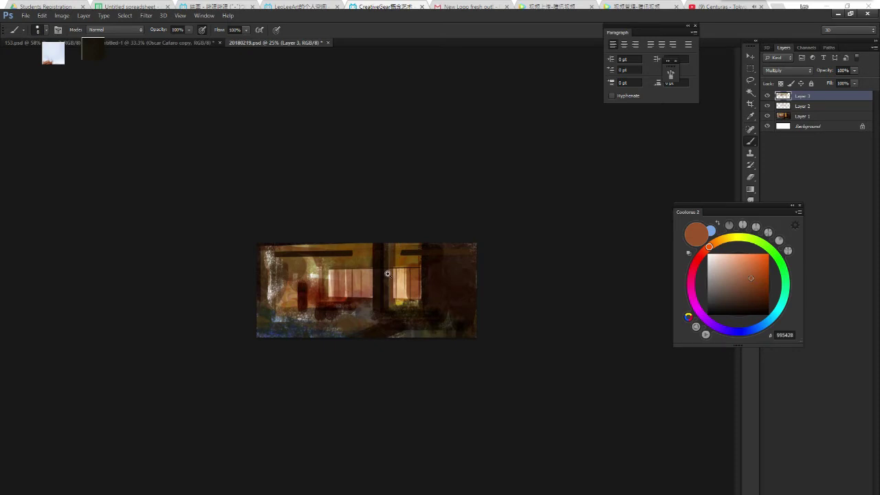
{"action": "key", "text": "ctrl+plus"}
{"action": "key", "text": "ctrl+plus"}
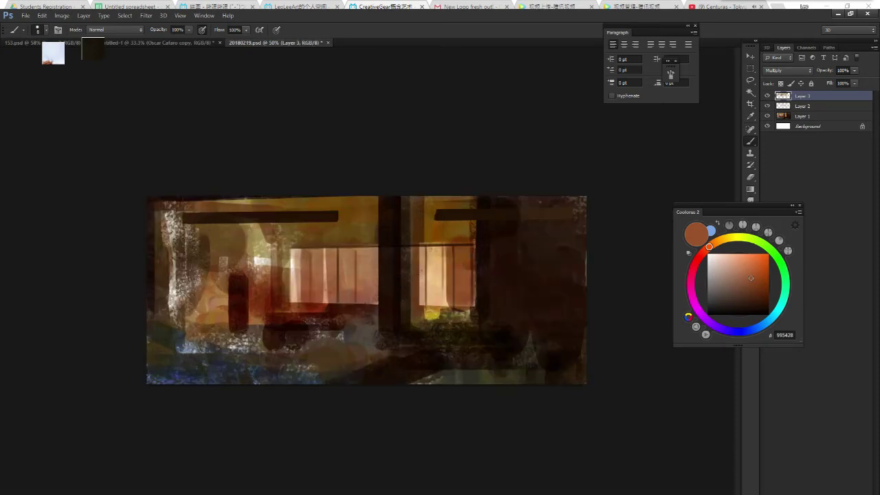
Paint deep olive-brown strokes down the right wall, bottom-right corner and right edge.
{"action": "left_click_drag", "start_coordinate": [750, 278], "coordinate": [745, 290]}
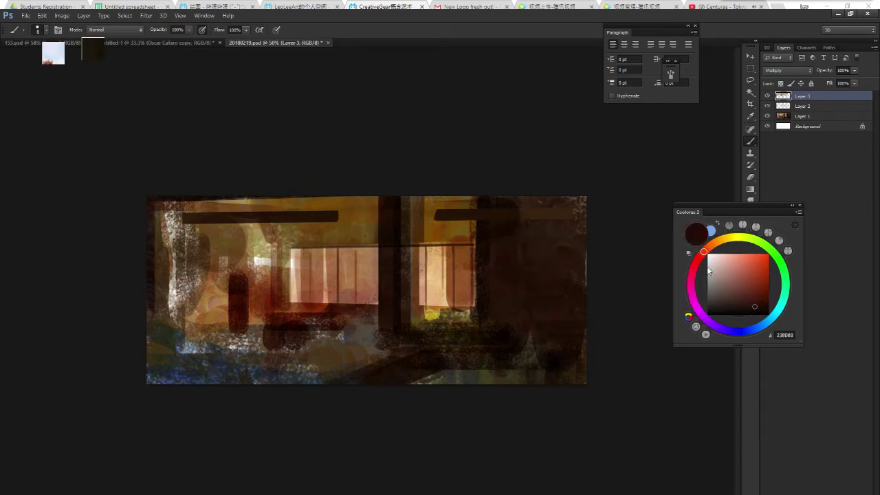
{"action": "left_click", "coordinate": [715, 242]}
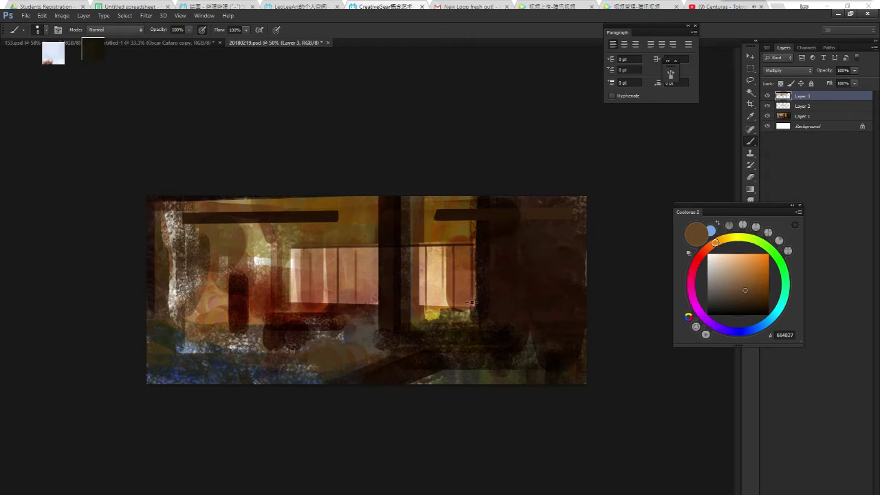
{"action": "key", "text": "bracketright"}
{"action": "key", "text": "bracketright"}
{"action": "key", "text": "bracketright"}
{"action": "left_click", "coordinate": [744, 297]}
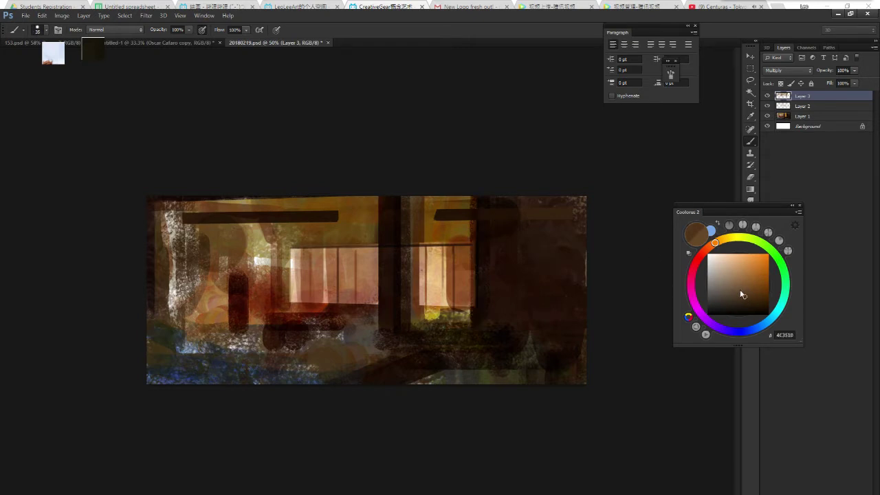
{"action": "mouse_move", "coordinate": [480, 326]}
{"action": "left_mouse_down"}
{"action": "mouse_move", "coordinate": [473, 198]}
{"action": "mouse_move", "coordinate": [623, 203]}
{"action": "left_mouse_up"}
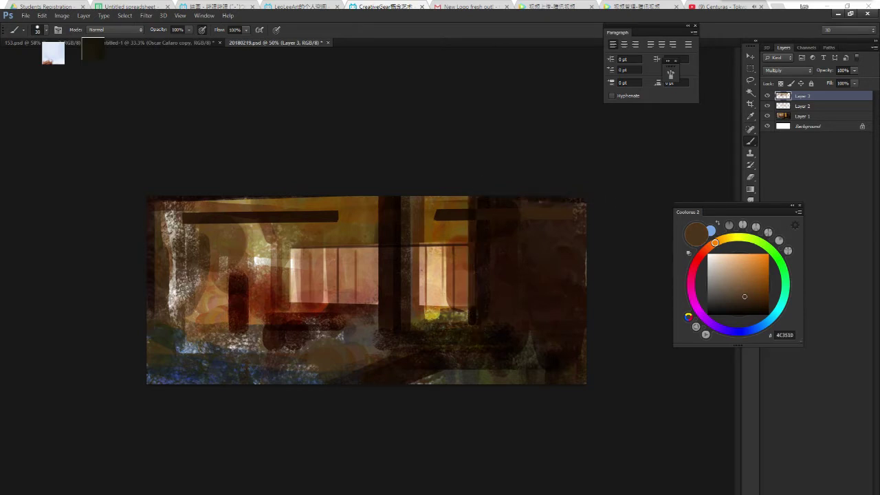
{"action": "key", "text": "bracketright"}
{"action": "left_click_drag", "start_coordinate": [563, 370], "coordinate": [584, 382]}
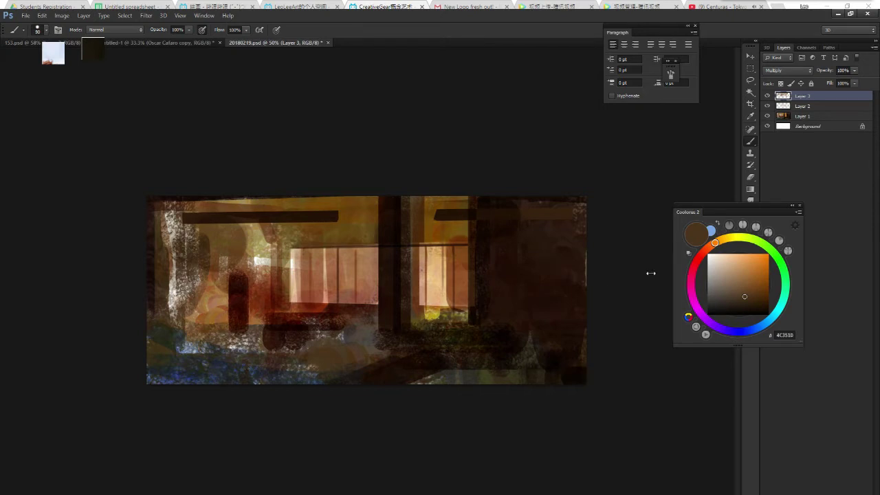
{"action": "left_click_drag", "start_coordinate": [577, 198], "coordinate": [578, 383]}
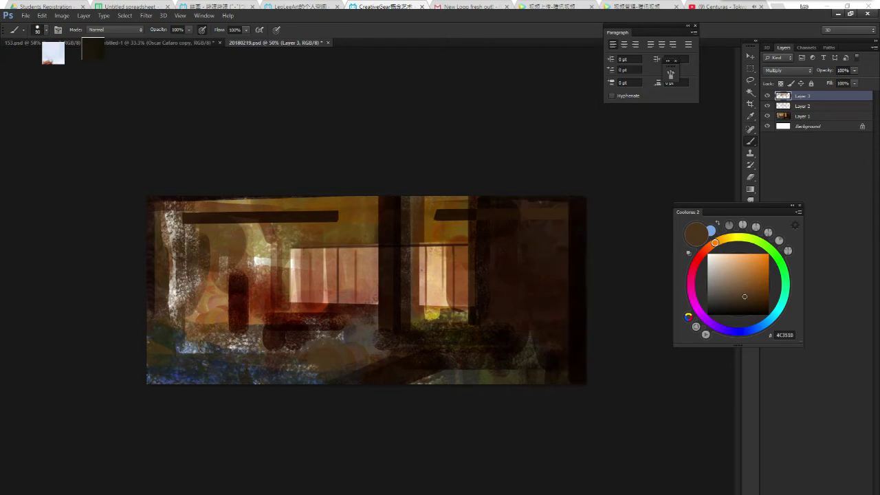
Fill the lower middle with near-black brown and darken the strip along the bottom edge.
{"action": "key", "text": "bracketright"}
{"action": "key", "text": "bracketright"}
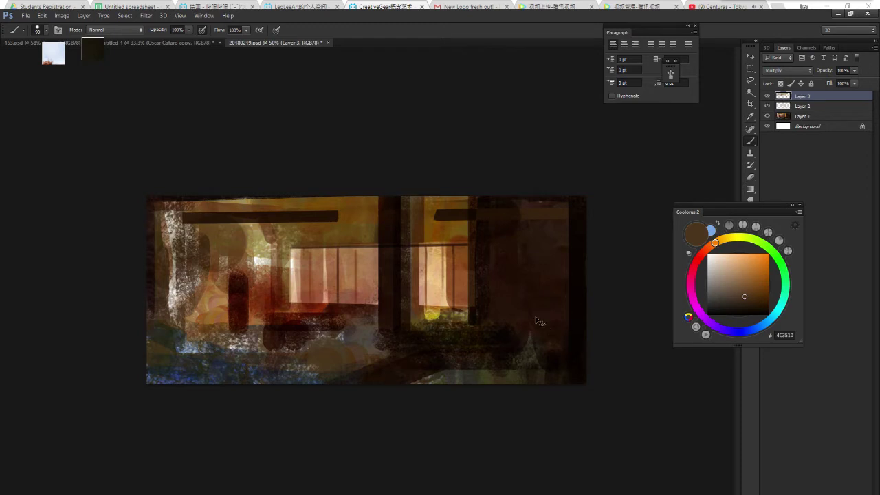
{"action": "left_click_drag", "start_coordinate": [372, 345], "coordinate": [409, 332]}
{"action": "key", "text": "ctrl+z"}
{"action": "key", "text": "bracketleft"}
{"action": "key", "text": "bracketleft"}
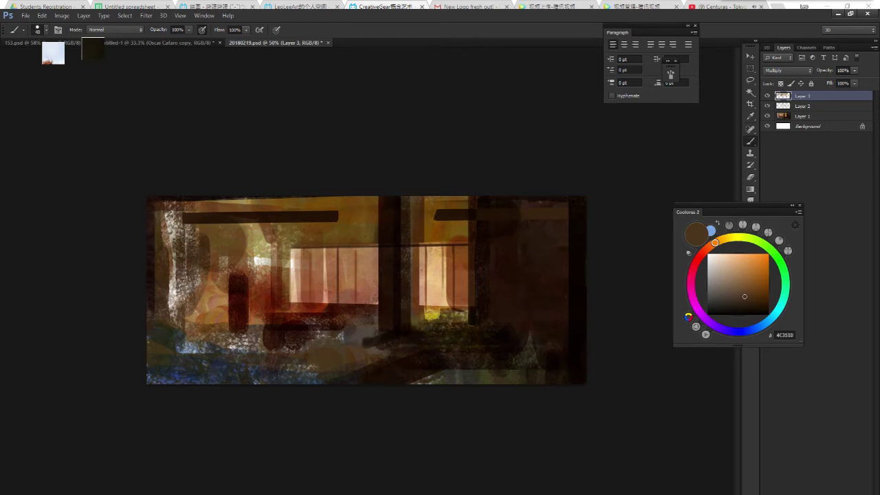
{"action": "key", "text": "bracketleft"}
{"action": "mouse_move", "coordinate": [365, 371]}
{"action": "left_mouse_down"}
{"action": "mouse_move", "coordinate": [416, 359]}
{"action": "mouse_move", "coordinate": [522, 358]}
{"action": "mouse_move", "coordinate": [526, 366]}
{"action": "left_mouse_up"}
{"action": "left_click", "coordinate": [423, 358], "text": "alt"}
{"action": "key", "text": "bracketright"}
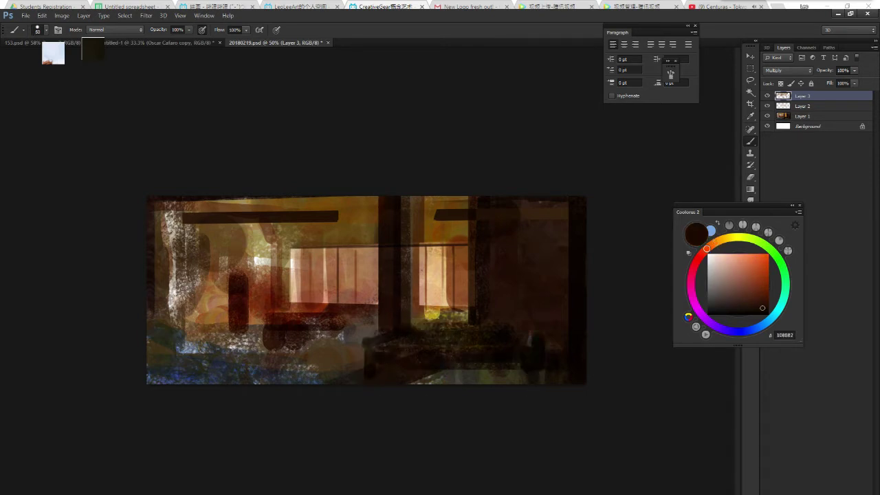
{"action": "left_click_drag", "start_coordinate": [426, 373], "coordinate": [524, 373]}
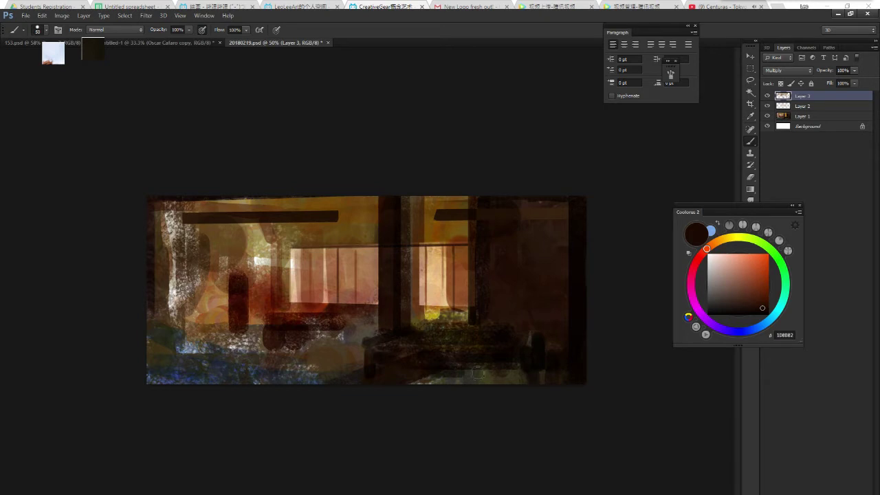
{"action": "left_click", "coordinate": [742, 260]}
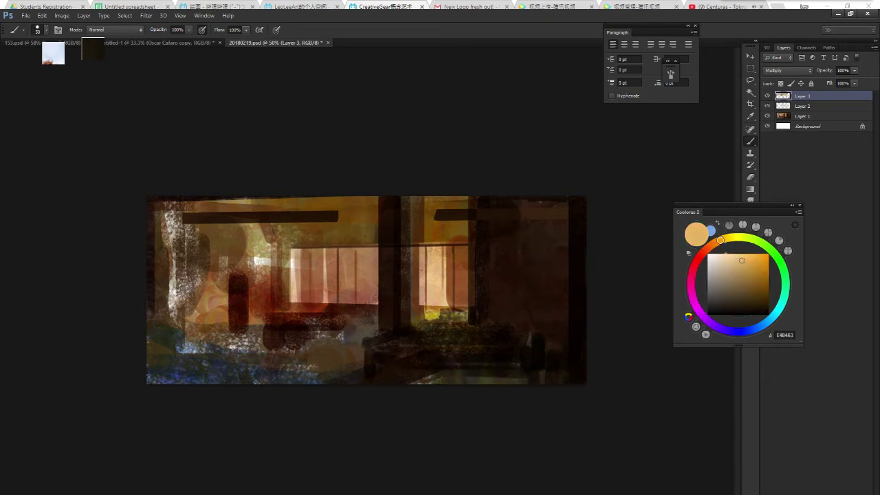
Paint lavender-blue accents across the lower middle and lower left.
{"action": "left_click", "coordinate": [779, 308]}
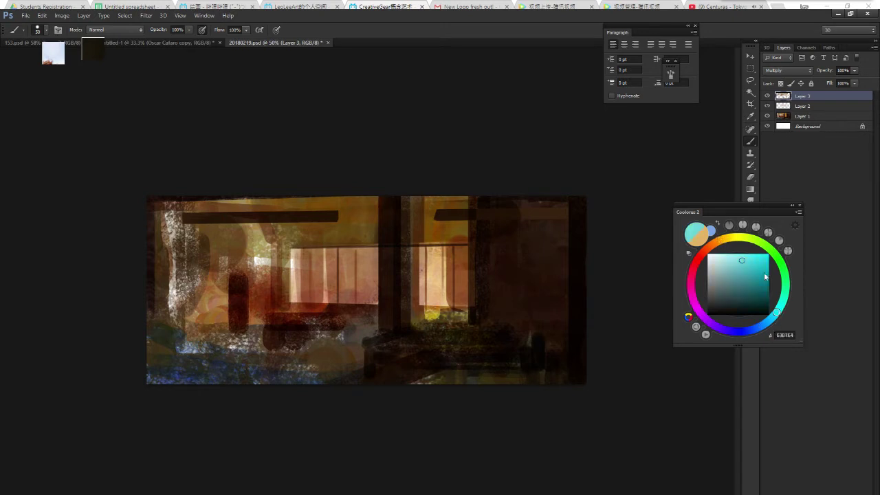
{"action": "left_click", "coordinate": [726, 260]}
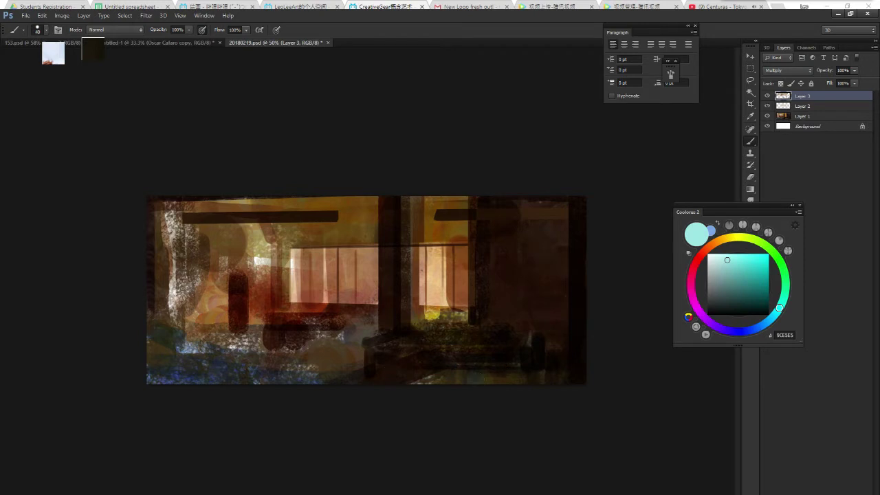
{"action": "left_click", "coordinate": [745, 330]}
{"action": "left_click", "coordinate": [733, 259]}
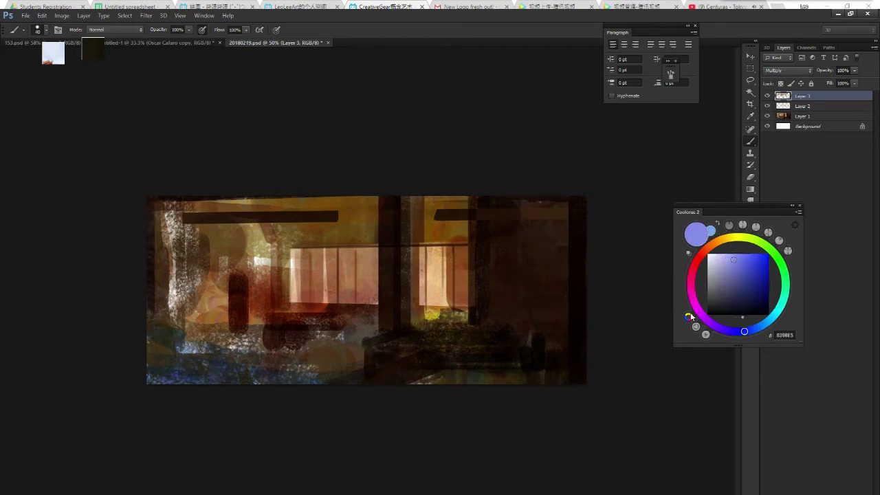
{"action": "left_click_drag", "start_coordinate": [303, 368], "coordinate": [339, 372]}
{"action": "key", "text": "bracketleft"}
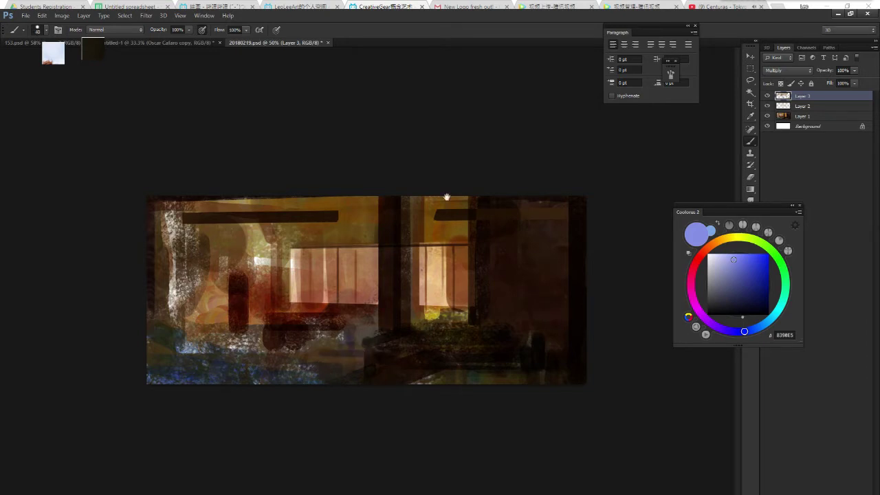
{"action": "key", "text": "bracketright"}
{"action": "left_click", "coordinate": [472, 301]}
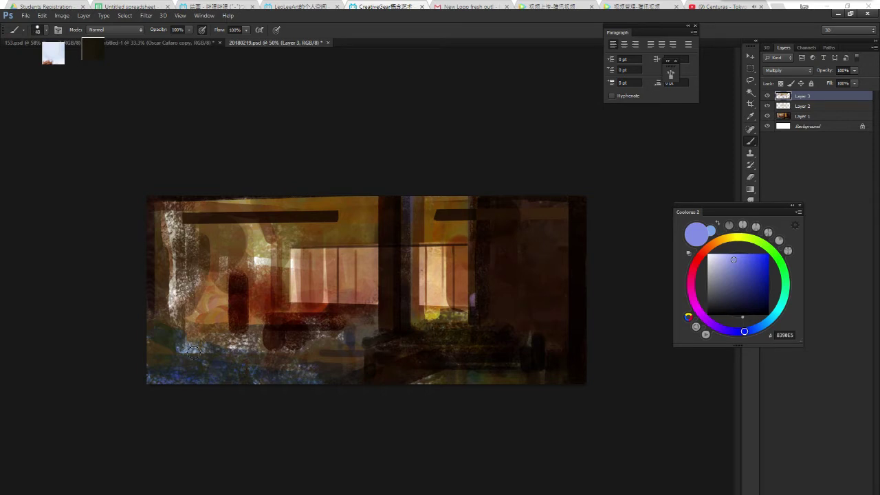
{"action": "left_click_drag", "start_coordinate": [193, 352], "coordinate": [180, 347]}
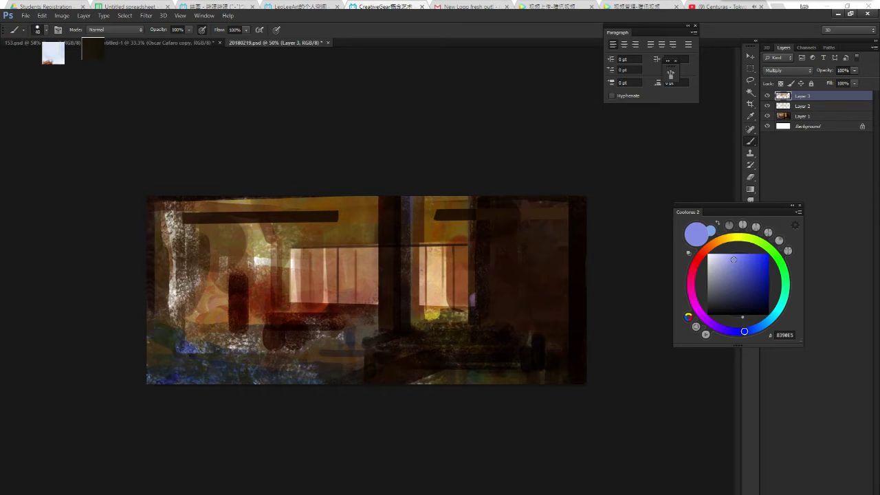
Add sampled dark red and blue-grey marks along the lower left.
{"action": "left_click", "coordinate": [323, 304], "text": "alt"}
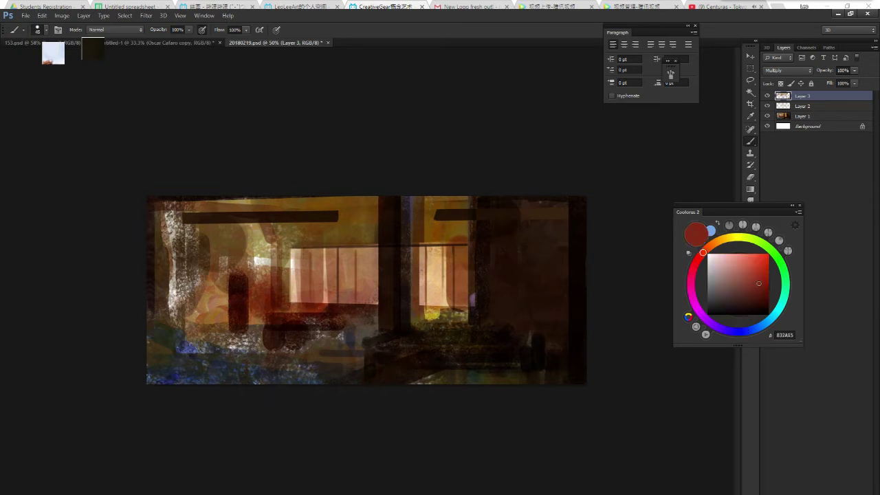
{"action": "mouse_move", "coordinate": [259, 365]}
{"action": "left_mouse_down"}
{"action": "mouse_move", "coordinate": [264, 382]}
{"action": "mouse_move", "coordinate": [312, 380]}
{"action": "left_mouse_up"}
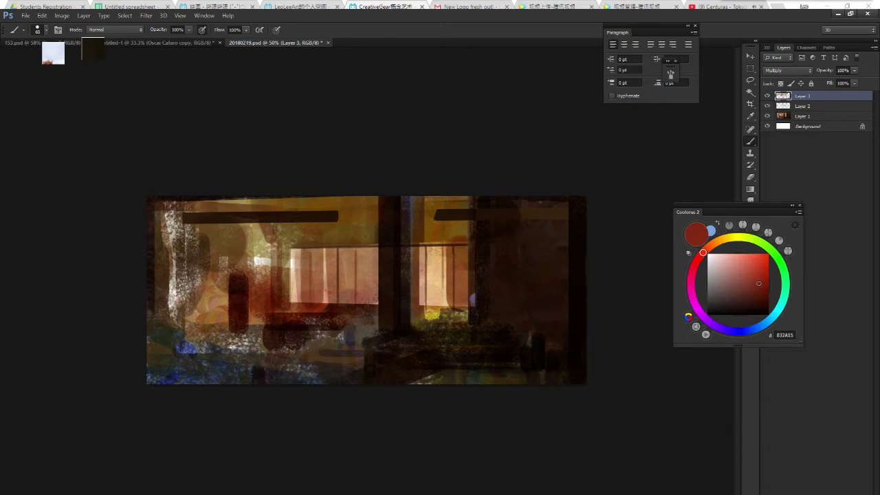
{"action": "left_click", "coordinate": [321, 384], "text": "alt"}
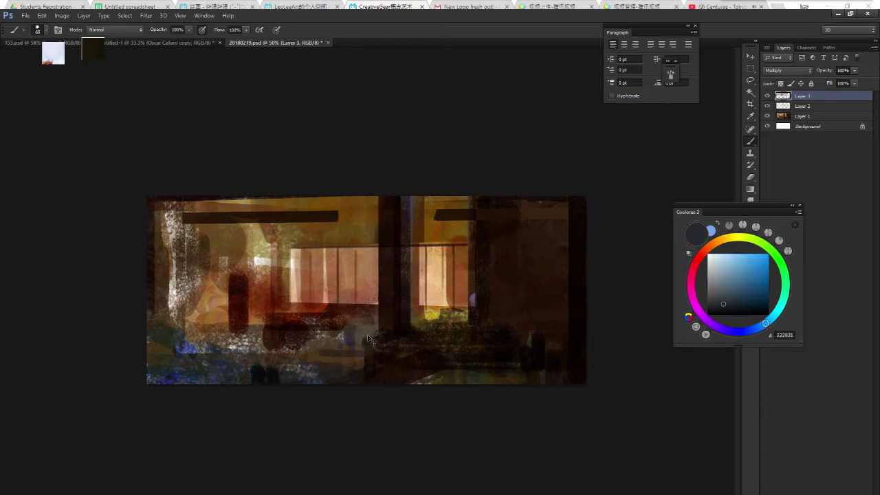
{"action": "left_click_drag", "start_coordinate": [256, 366], "coordinate": [294, 379]}
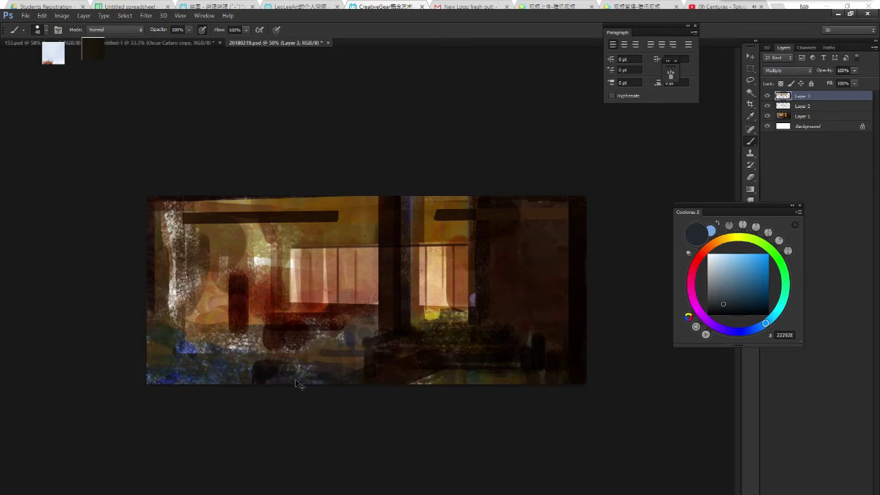
{"action": "left_click_drag", "start_coordinate": [213, 332], "coordinate": [212, 300]}
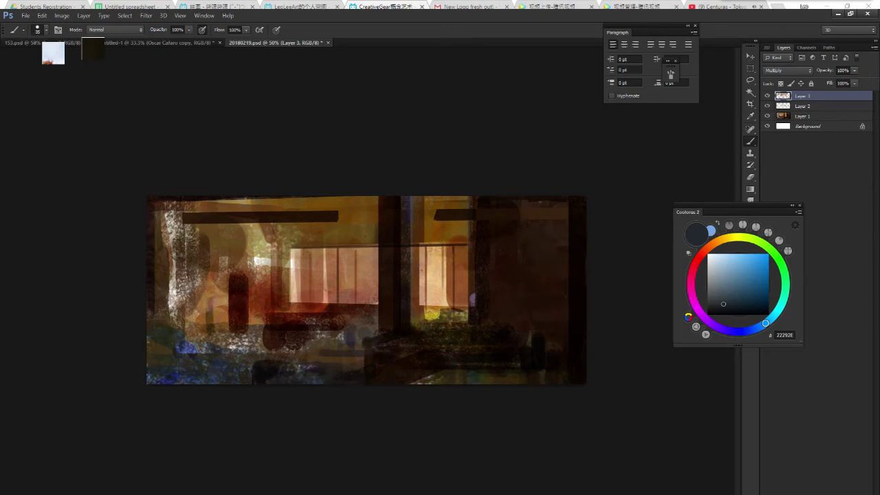
{"action": "key", "text": "ctrl+z"}
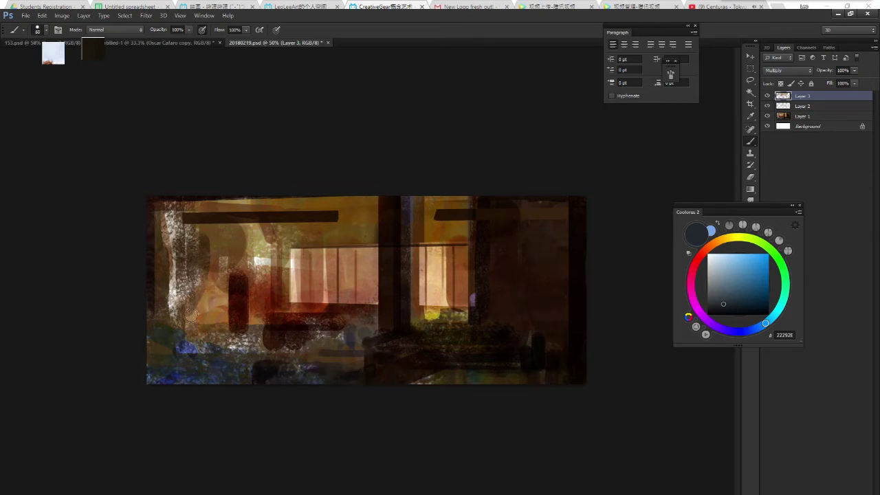
{"action": "left_click_drag", "start_coordinate": [193, 336], "coordinate": [195, 279]}
{"action": "key", "text": "ctrl+z"}
Build dark brown upright shapes on the left and darken a band along the top edge.
{"action": "left_click", "coordinate": [187, 310], "text": "alt"}
{"action": "left_click_drag", "start_coordinate": [185, 343], "coordinate": [187, 272]}
{"action": "key", "text": "ctrl+z"}
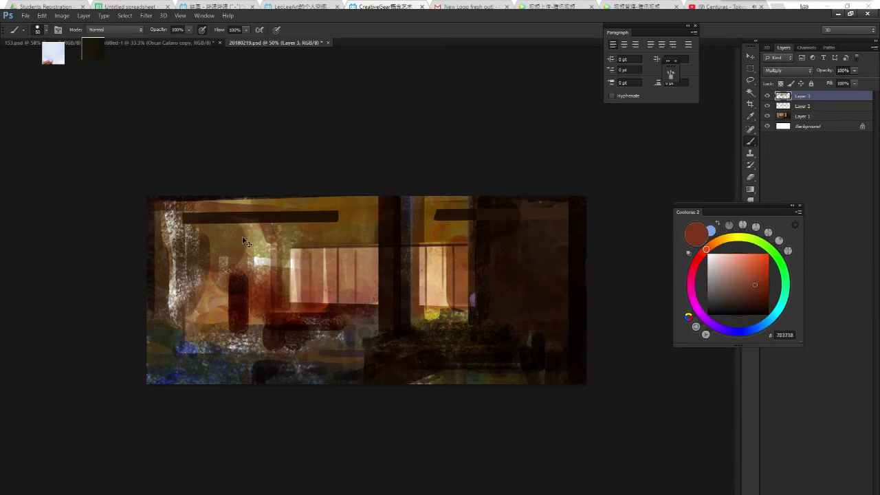
{"action": "left_click", "coordinate": [187, 309], "text": "alt"}
{"action": "mouse_move", "coordinate": [190, 340]}
{"action": "left_mouse_down"}
{"action": "mouse_move", "coordinate": [188, 275]}
{"action": "mouse_move", "coordinate": [185, 314]}
{"action": "left_mouse_up"}
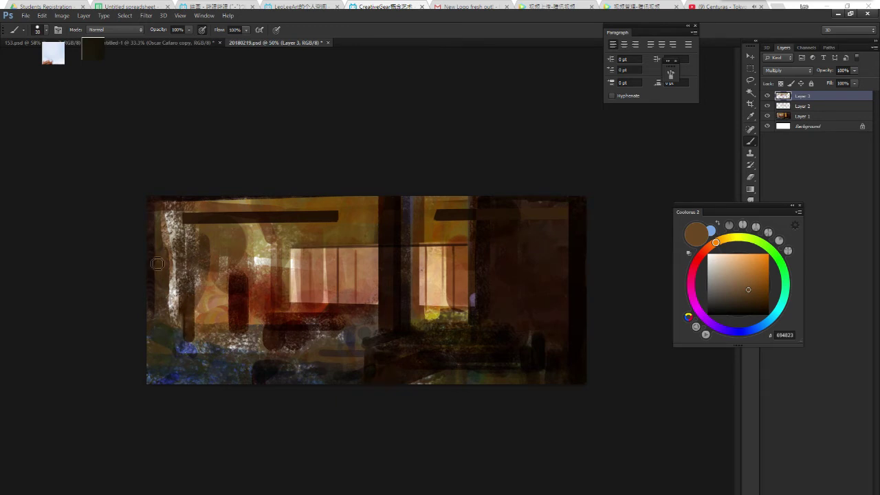
{"action": "mouse_move", "coordinate": [171, 264]}
{"action": "left_mouse_down"}
{"action": "mouse_move", "coordinate": [169, 343]}
{"action": "mouse_move", "coordinate": [177, 330]}
{"action": "left_mouse_up"}
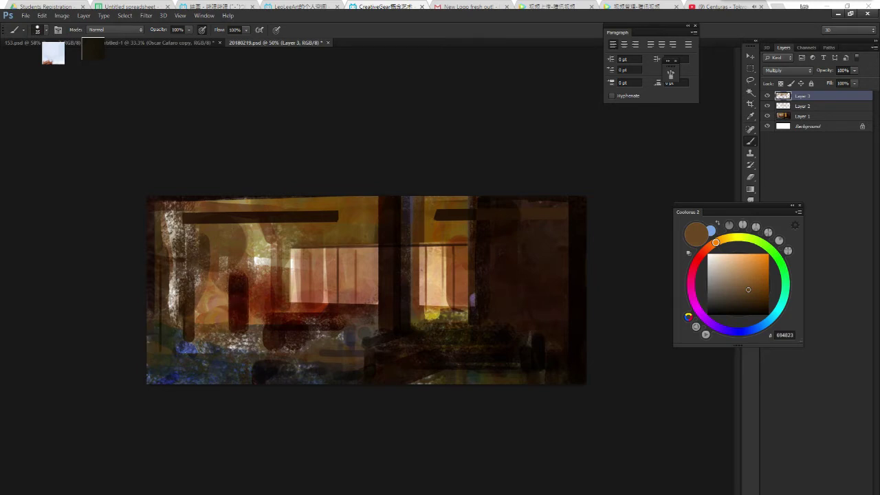
{"action": "left_click_drag", "start_coordinate": [227, 276], "coordinate": [228, 330]}
{"action": "left_click_drag", "start_coordinate": [233, 275], "coordinate": [234, 259]}
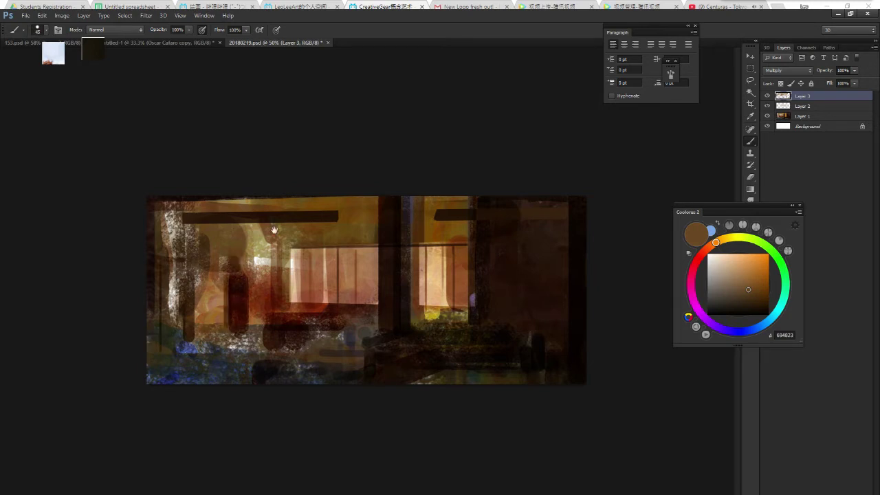
{"action": "left_click_drag", "start_coordinate": [148, 203], "coordinate": [335, 201]}
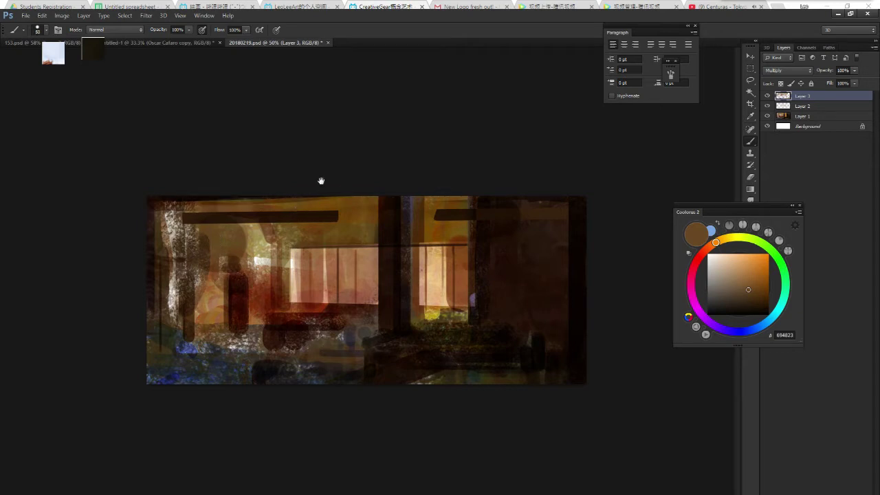
Select the upper middle with a rectangular marquee and darken the top strip inside it.
{"action": "key", "text": "m"}
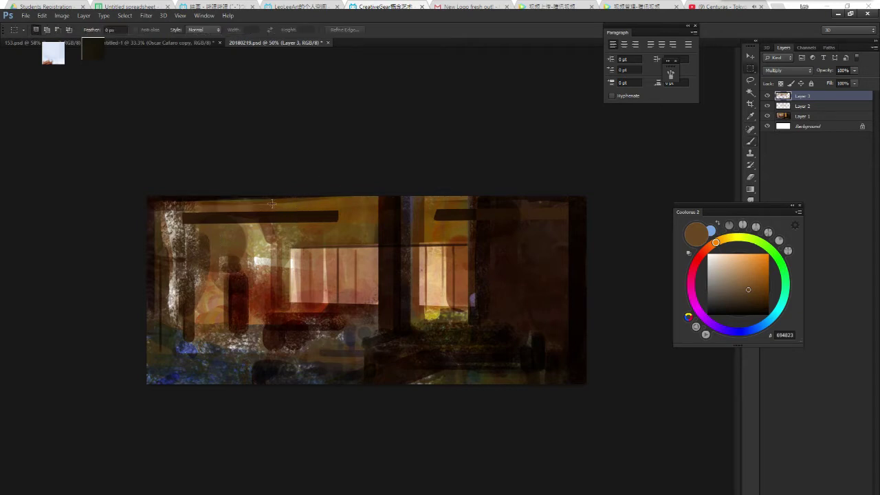
{"action": "left_click_drag", "start_coordinate": [259, 195], "coordinate": [497, 310]}
{"action": "key", "text": "b"}
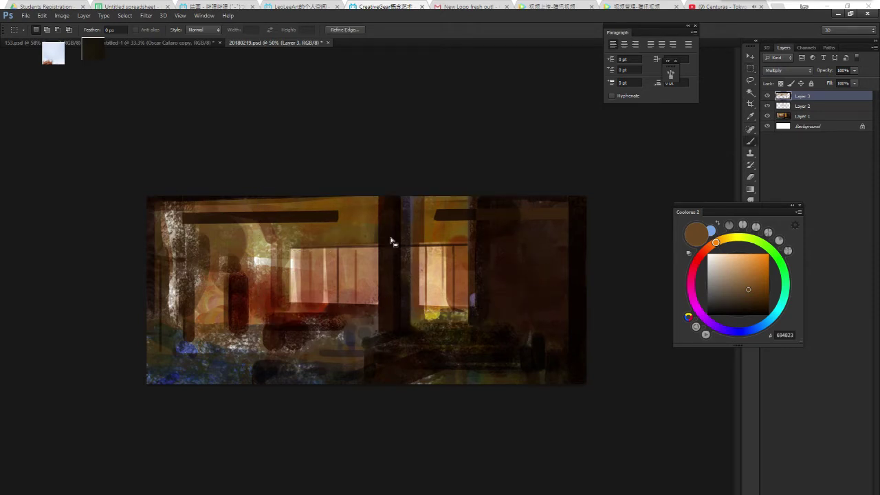
{"action": "left_click_drag", "start_coordinate": [263, 189], "coordinate": [384, 207]}
{"action": "key", "text": "ctrl+z"}
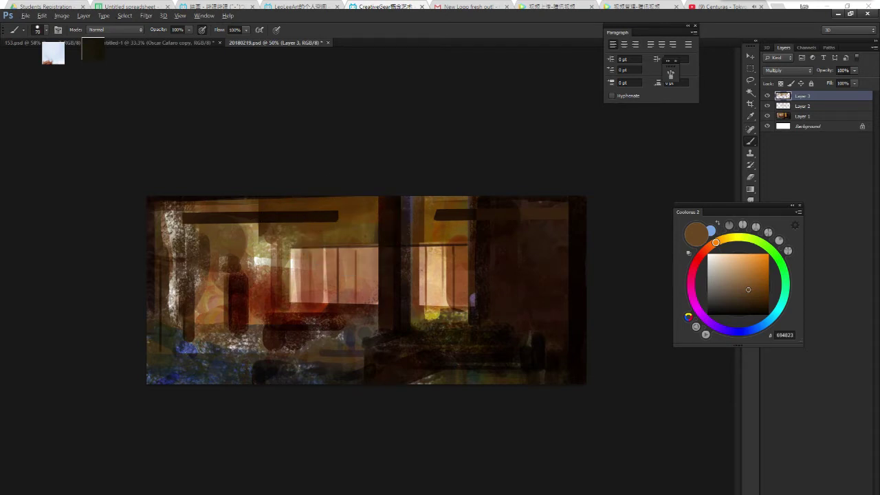
Repaint the wall beside the left window in khaki and brown, and darken the ceiling corner.
{"action": "left_click", "coordinate": [265, 245], "text": "alt"}
{"action": "left_click_drag", "start_coordinate": [266, 233], "coordinate": [268, 316]}
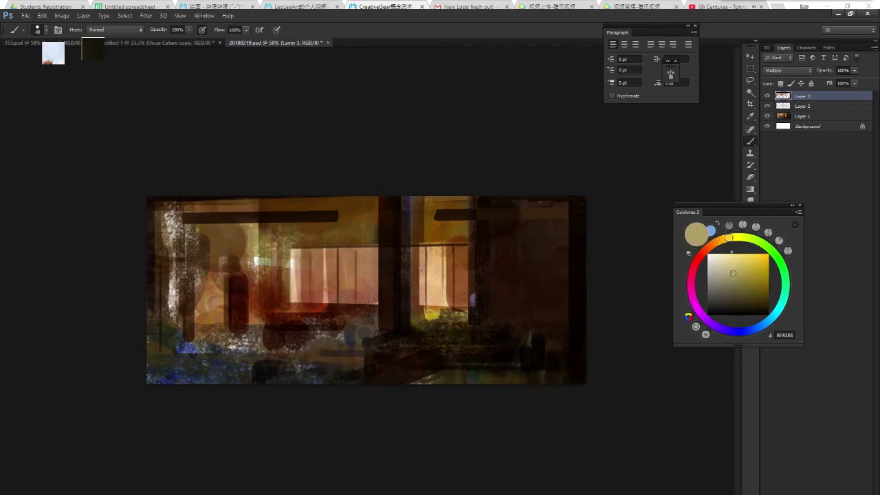
{"action": "left_click", "coordinate": [277, 309], "text": "alt"}
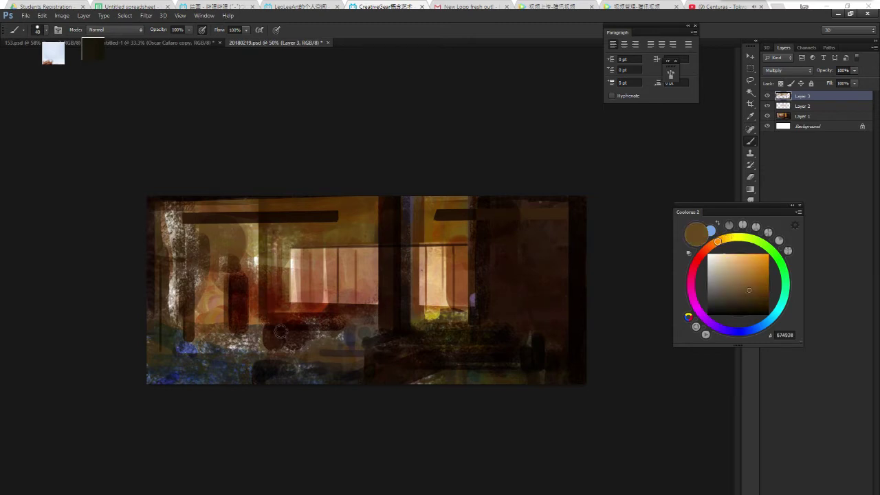
{"action": "left_click", "coordinate": [736, 284]}
{"action": "mouse_move", "coordinate": [265, 320]}
{"action": "left_mouse_down"}
{"action": "mouse_move", "coordinate": [264, 233]}
{"action": "mouse_move", "coordinate": [260, 310]}
{"action": "mouse_move", "coordinate": [283, 234]}
{"action": "mouse_move", "coordinate": [282, 200]}
{"action": "left_mouse_up"}
{"action": "left_click", "coordinate": [743, 273]}
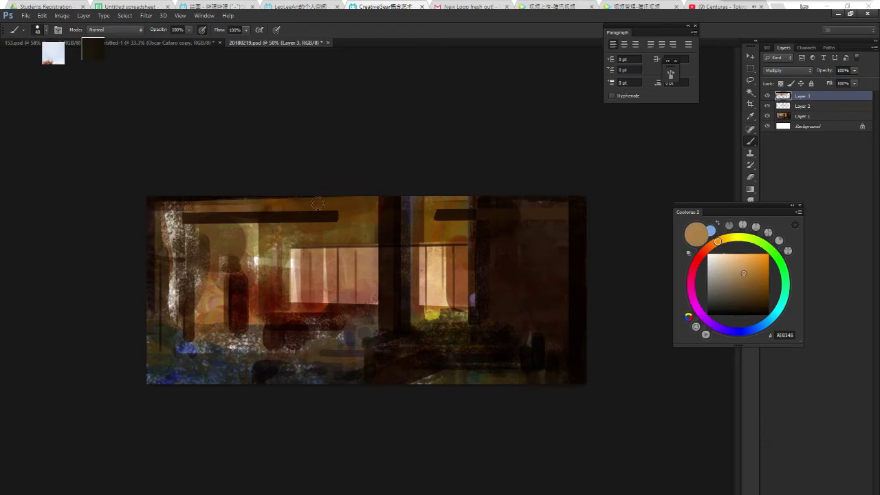
{"action": "key", "text": "bracketleft"}
{"action": "left_click", "coordinate": [277, 192], "text": "alt"}
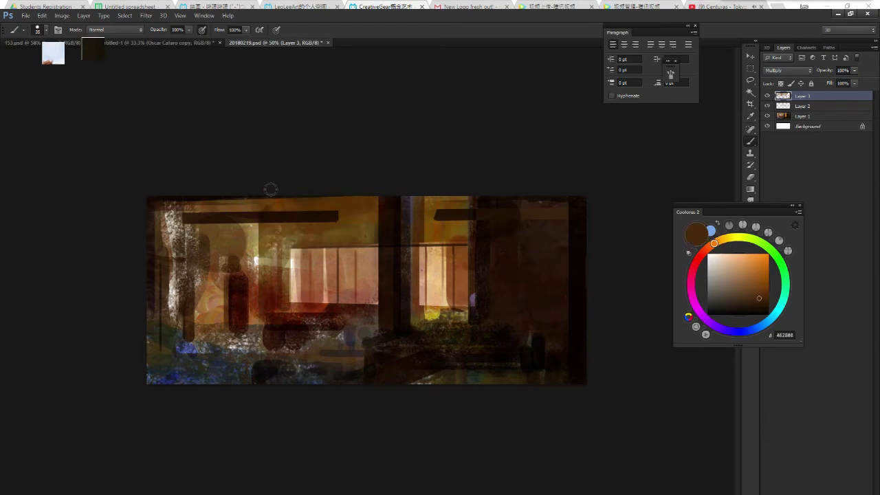
{"action": "left_click_drag", "start_coordinate": [269, 191], "coordinate": [278, 201]}
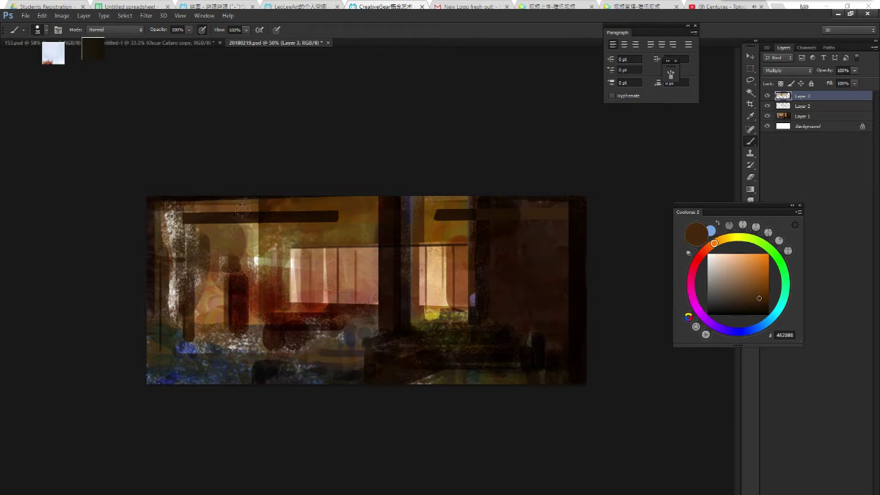
{"action": "key", "text": "l"}
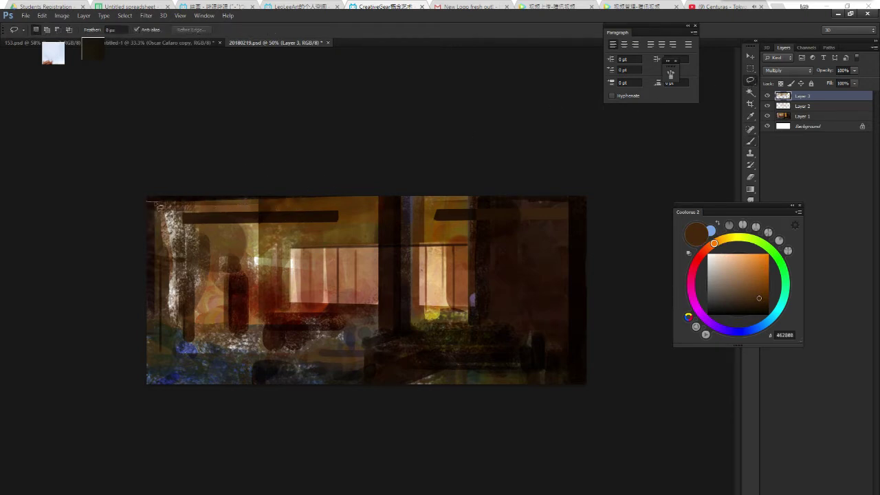
Clear the selection along the canvas top and set light tan as the brush colour.
{"action": "mouse_move", "coordinate": [148, 203]}
{"action": "left_mouse_down"}
{"action": "mouse_move", "coordinate": [256, 211]}
{"action": "mouse_move", "coordinate": [240, 157]}
{"action": "left_mouse_up"}
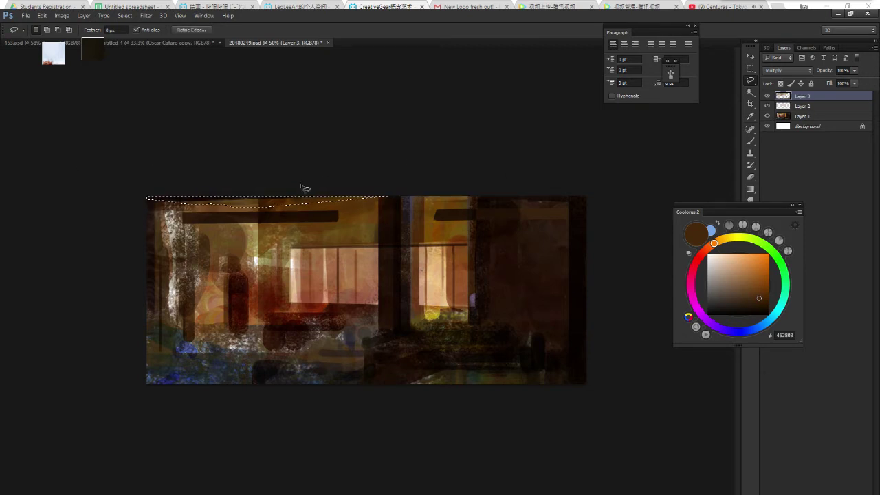
{"action": "key", "text": "m"}
{"action": "left_click_drag", "start_coordinate": [270, 206], "coordinate": [270, 207]}
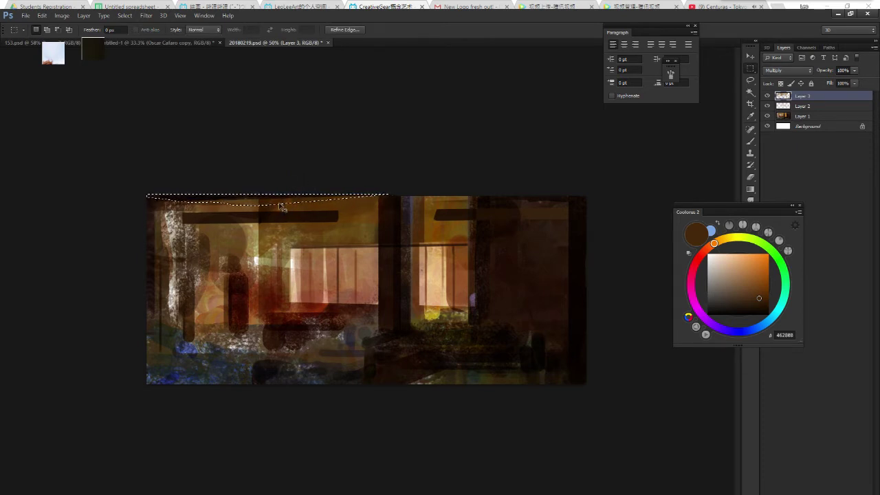
{"action": "left_click", "coordinate": [281, 204]}
{"action": "key", "text": "b"}
{"action": "left_click", "coordinate": [734, 263]}
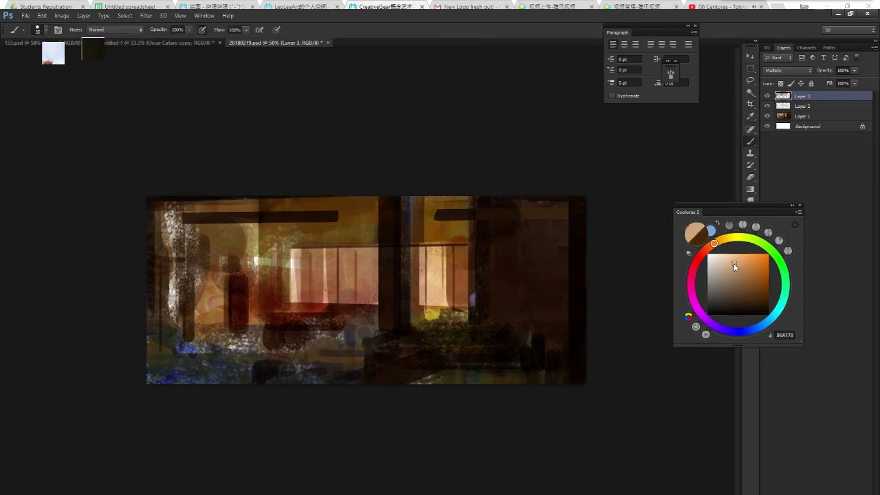
Add Layer 4 and paint a sampled light tan band along the canvas top, nudging it into place.
{"action": "key", "text": "ctrl+shift+n"}
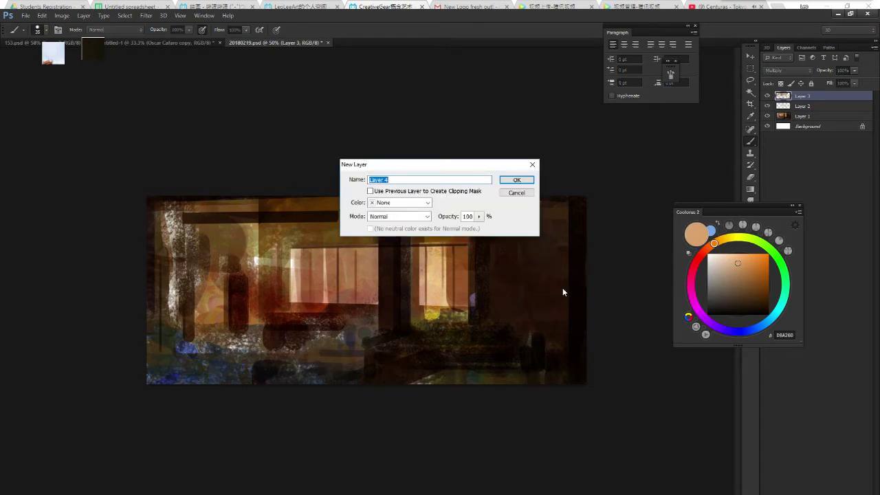
{"action": "key", "text": "Return"}
{"action": "left_click", "coordinate": [256, 229], "text": "alt"}
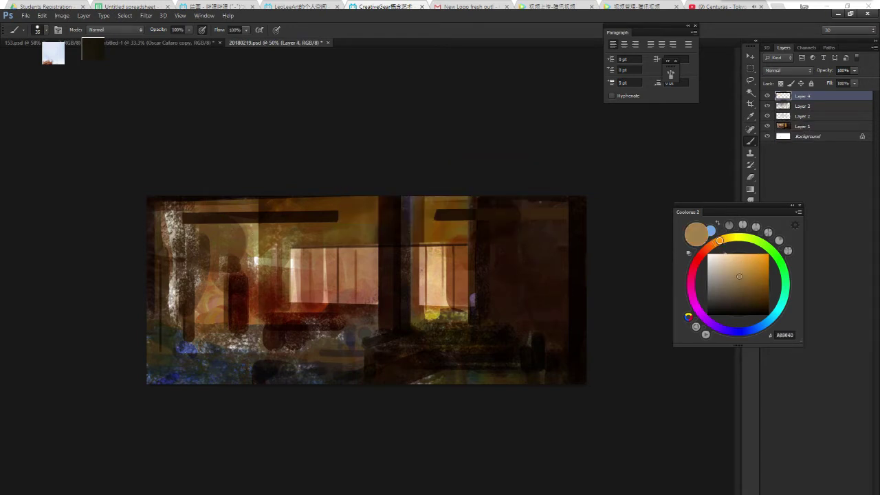
{"action": "left_click_drag", "start_coordinate": [234, 205], "coordinate": [348, 205]}
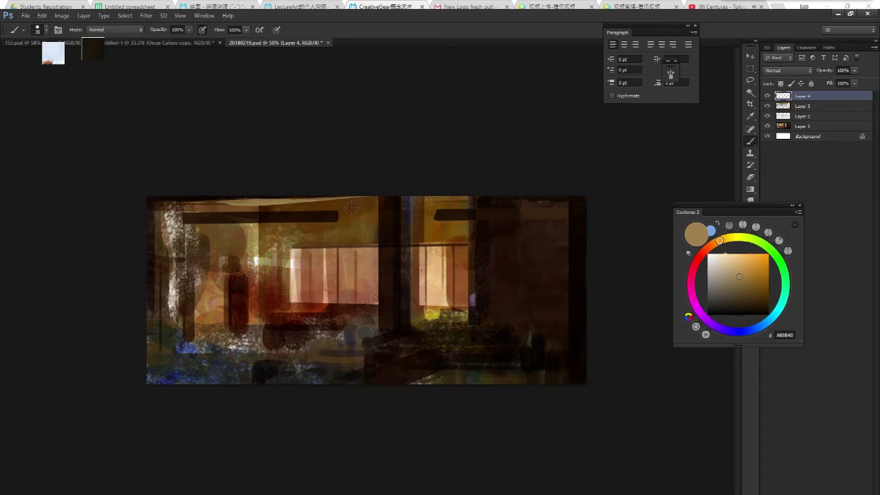
{"action": "key", "text": "v"}
{"action": "left_click_drag", "start_coordinate": [275, 208], "coordinate": [280, 206]}
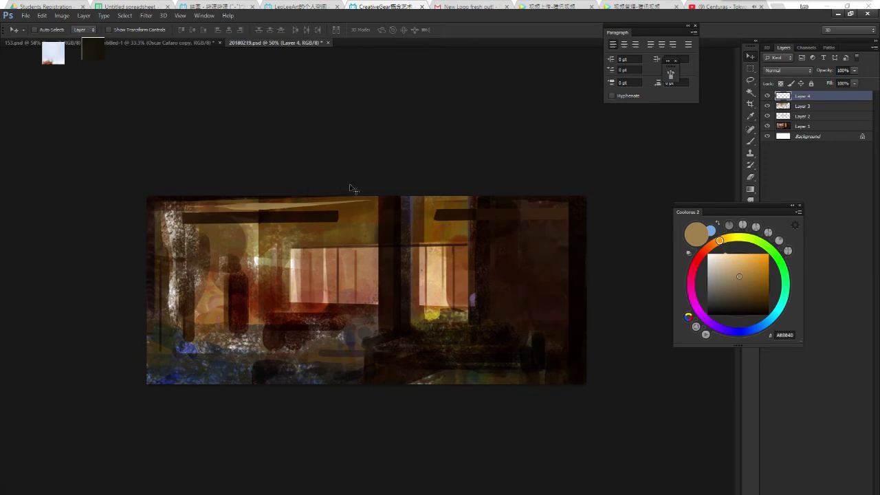
Try a near-black stroke over the top band, undo it, and resample tan from the painting.
{"action": "key", "text": "ctrl+minus"}
{"action": "key", "text": "ctrl+minus"}
{"action": "key", "text": "ctrl+plus"}
{"action": "key", "text": "ctrl+plus"}
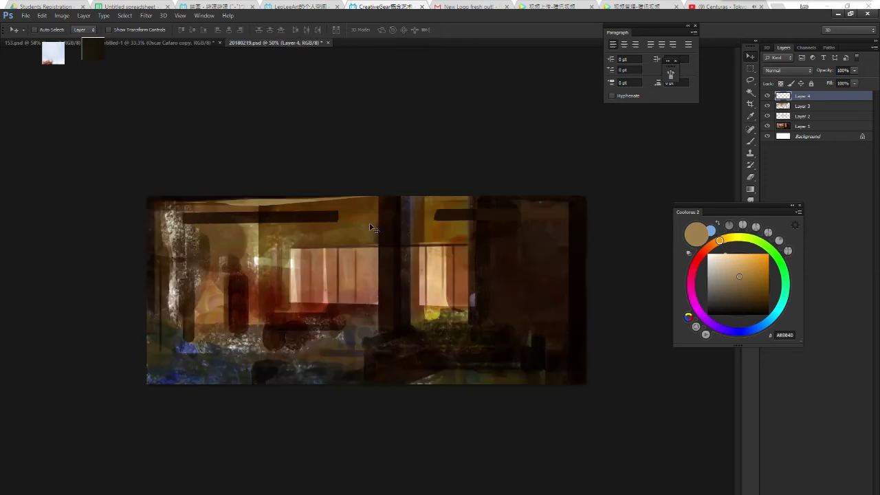
{"action": "key", "text": "b"}
{"action": "left_click", "coordinate": [392, 196], "text": "alt"}
{"action": "left_click_drag", "start_coordinate": [227, 201], "coordinate": [413, 201]}
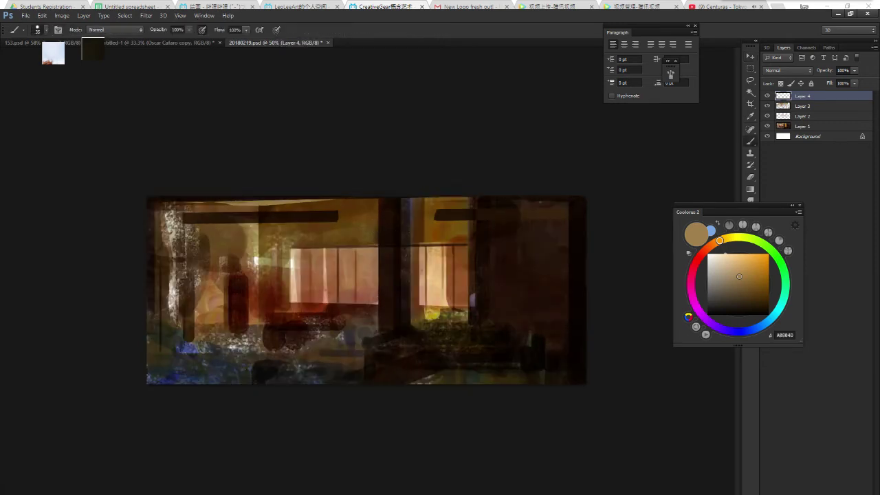
{"action": "key", "text": "ctrl+z"}
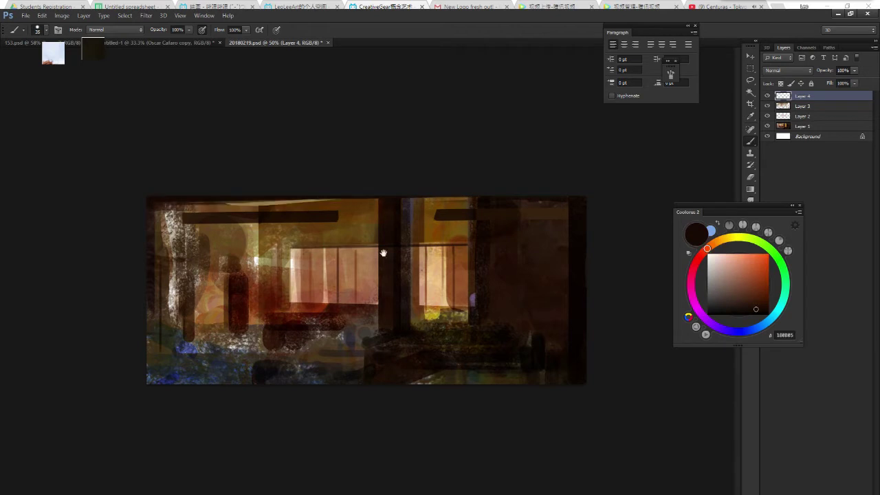
{"action": "left_click_drag", "start_coordinate": [383, 253], "coordinate": [389, 293]}
{"action": "left_click", "coordinate": [258, 232], "text": "alt"}
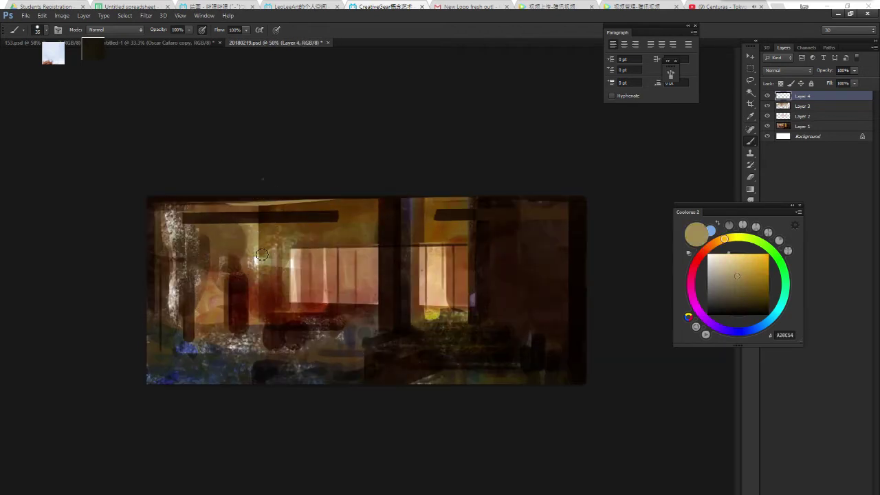
{"action": "right_click", "coordinate": [261, 253]}
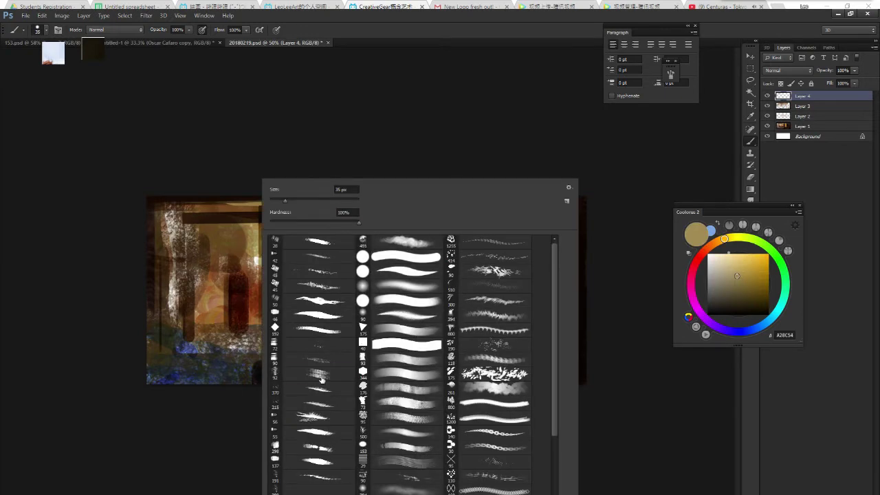
With a textured brush, paint light tan vertical strokes beside the left pillar; move Coolorus closer.
{"action": "left_click", "coordinate": [320, 372]}
{"action": "key", "text": "Return"}
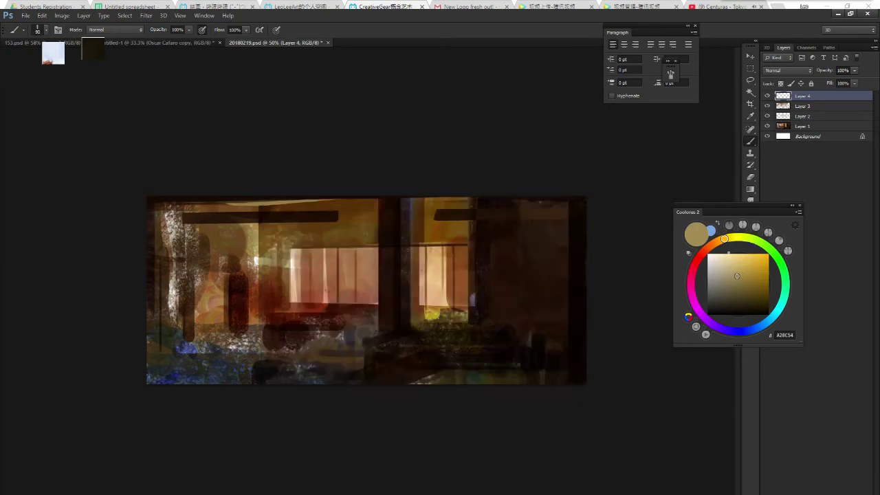
{"action": "left_click_drag", "start_coordinate": [255, 287], "coordinate": [255, 317]}
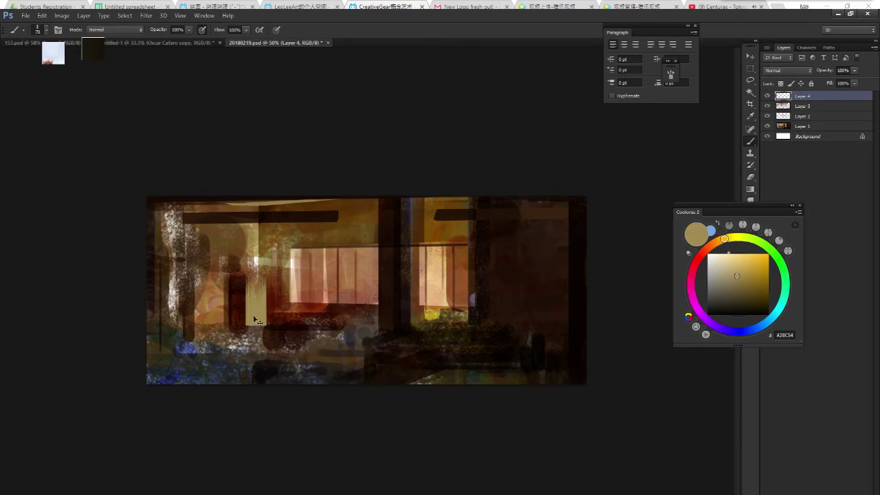
{"action": "key", "text": "ctrl+z"}
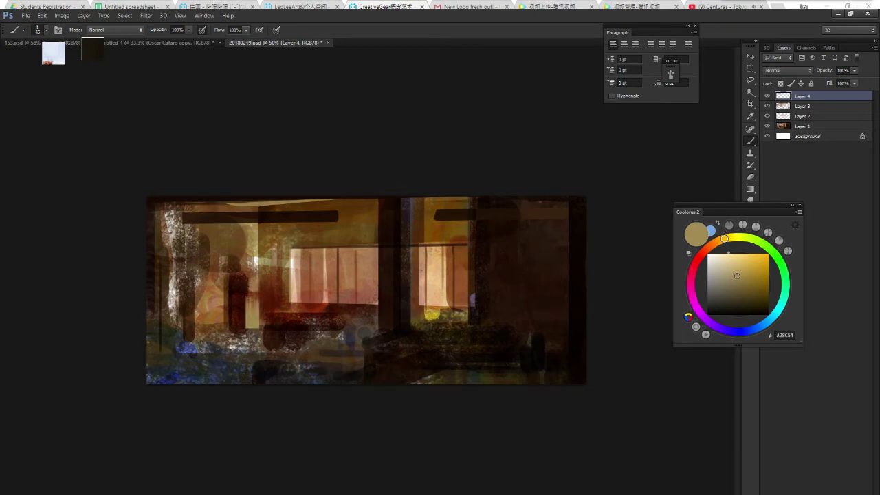
{"action": "mouse_move", "coordinate": [267, 305]}
{"action": "left_mouse_down"}
{"action": "mouse_move", "coordinate": [267, 234]}
{"action": "mouse_move", "coordinate": [286, 288]}
{"action": "left_mouse_up"}
{"action": "left_click_drag", "start_coordinate": [277, 239], "coordinate": [278, 285]}
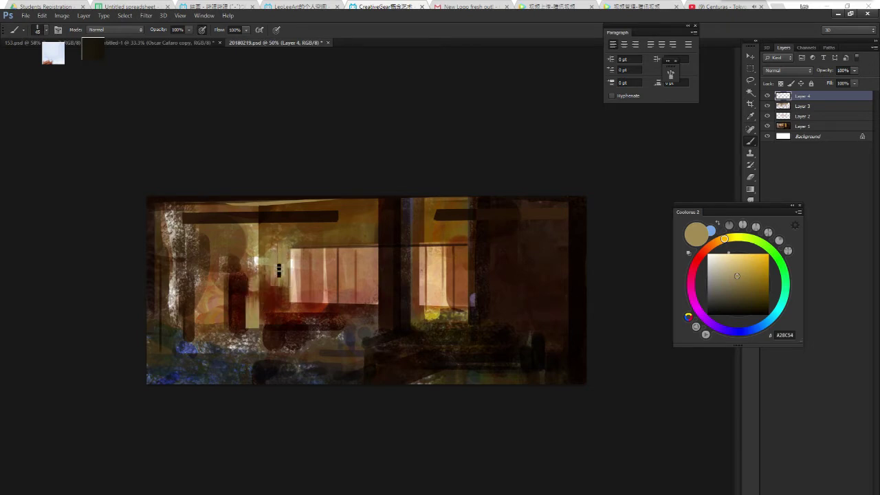
{"action": "left_click_drag", "start_coordinate": [282, 229], "coordinate": [283, 255]}
{"action": "left_click_drag", "start_coordinate": [715, 211], "coordinate": [412, 152]}
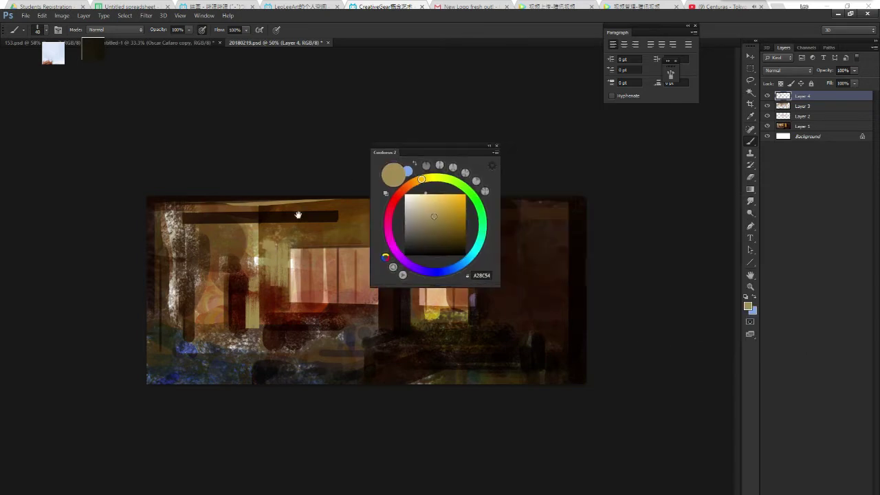
Paint light yellow strokes on the left wall with a 30 px brush, undoing a stray dark stroke.
{"action": "left_click", "coordinate": [323, 213], "text": "alt"}
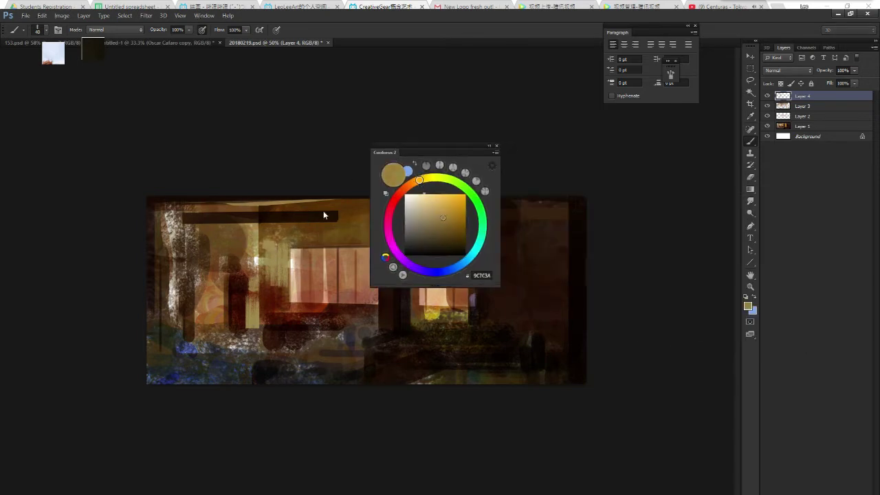
{"action": "left_click_drag", "start_coordinate": [240, 245], "coordinate": [241, 259]}
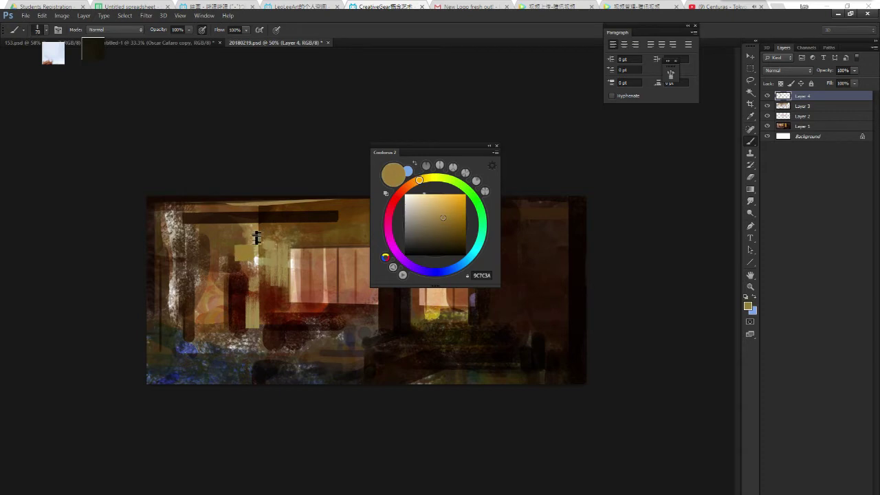
{"action": "key", "text": "bracketleft"}
{"action": "key", "text": "bracketleft"}
{"action": "key", "text": "bracketleft"}
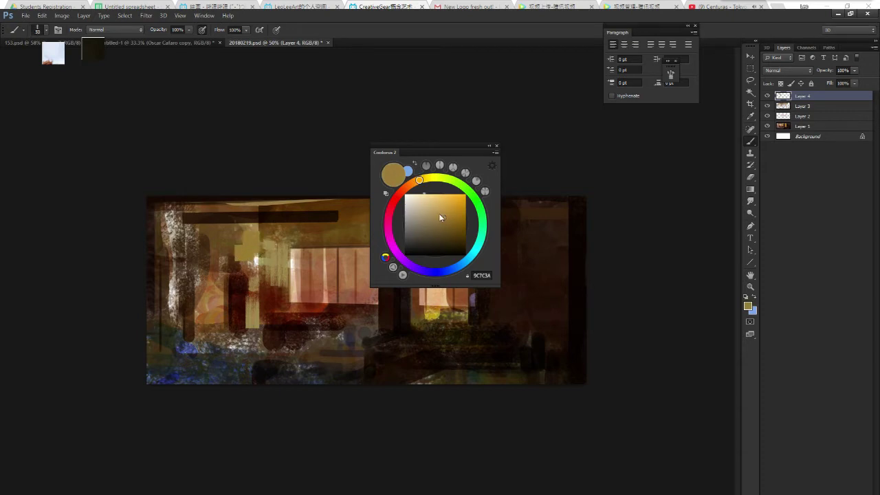
{"action": "left_click", "coordinate": [439, 211]}
{"action": "mouse_move", "coordinate": [216, 229]}
{"action": "left_mouse_down"}
{"action": "mouse_move", "coordinate": [249, 229]}
{"action": "mouse_move", "coordinate": [210, 229]}
{"action": "mouse_move", "coordinate": [243, 240]}
{"action": "mouse_move", "coordinate": [219, 223]}
{"action": "left_mouse_up"}
{"action": "left_click", "coordinate": [259, 215], "text": "alt"}
{"action": "key", "text": "ctrl+z"}
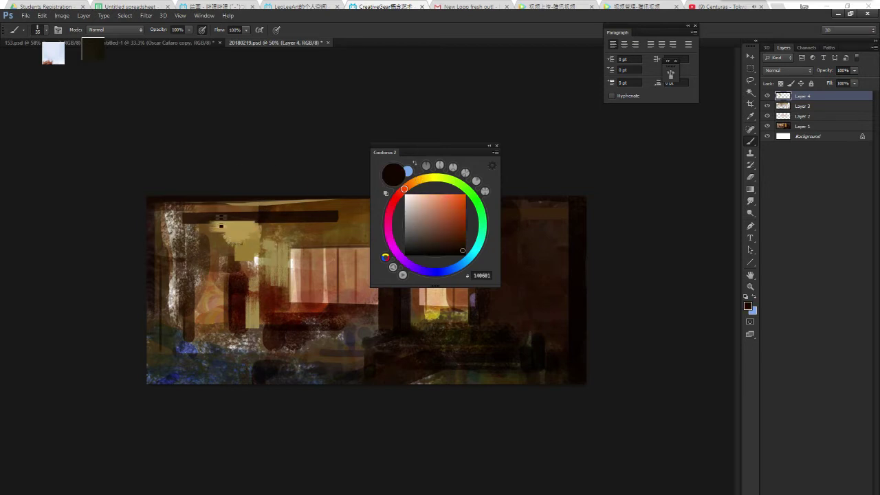
Sample tan and brown from the left wall and paint tan strokes over the upper left wall.
{"action": "left_click", "coordinate": [252, 229], "text": "alt"}
{"action": "left_click", "coordinate": [231, 233], "text": "alt"}
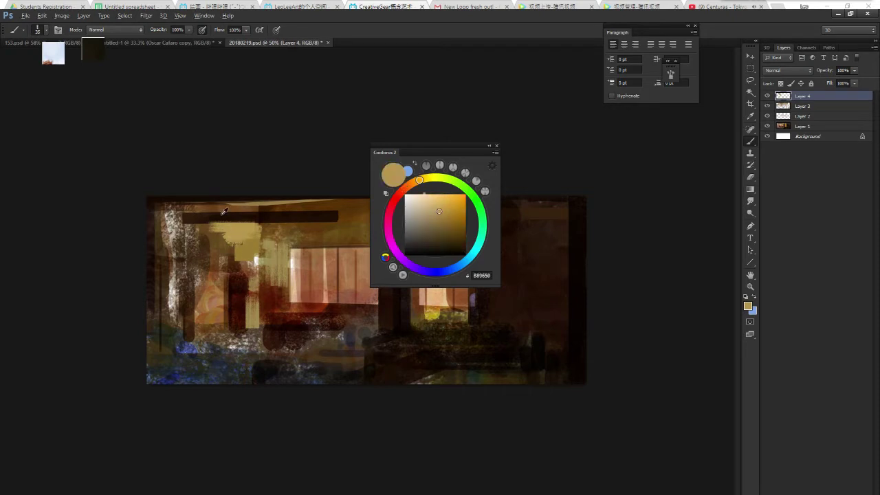
{"action": "left_click", "coordinate": [227, 227], "text": "alt"}
{"action": "left_click", "coordinate": [236, 229], "text": "alt"}
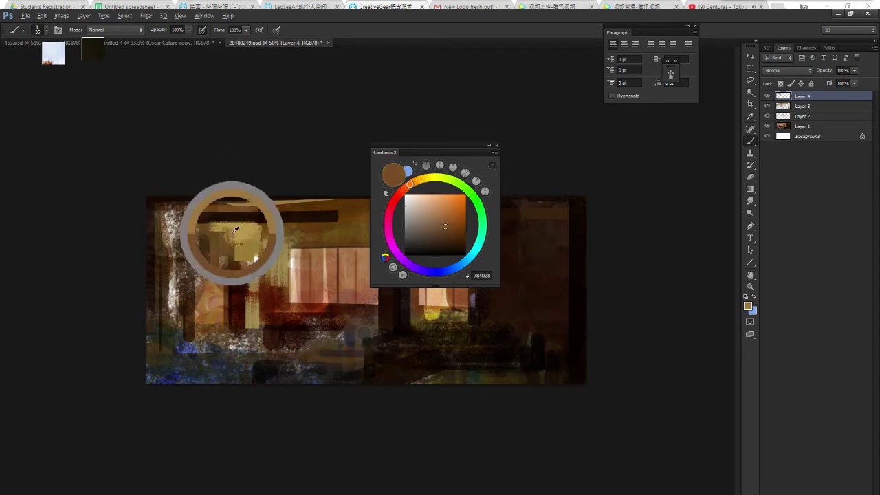
{"action": "left_click_drag", "start_coordinate": [226, 267], "coordinate": [199, 256]}
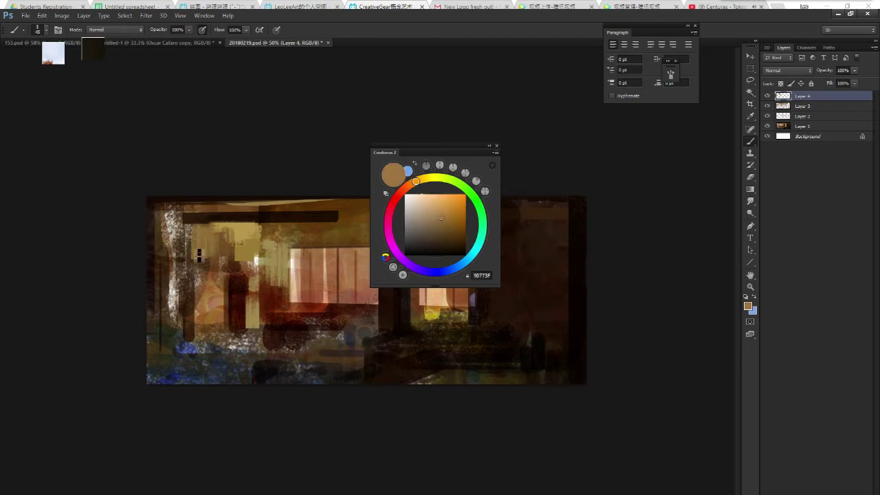
Switch to a different brush preset and paint tan and brown vertical strokes on the left wall.
{"action": "right_click", "coordinate": [213, 233]}
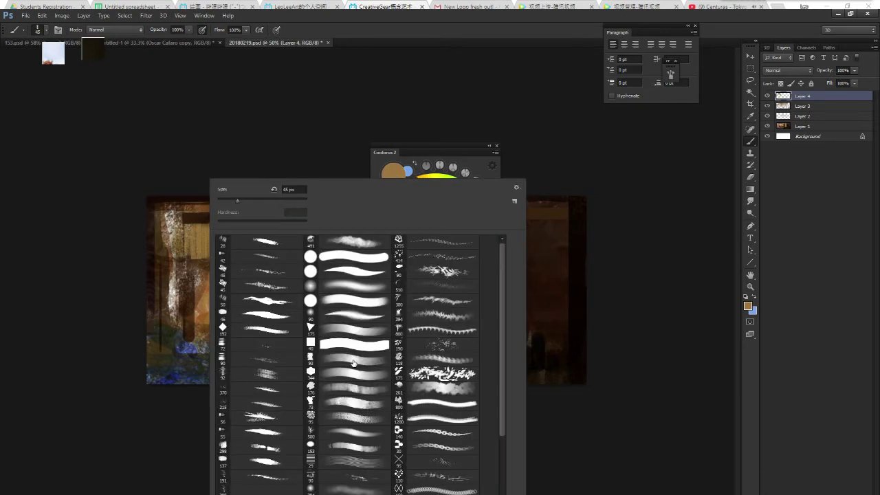
{"action": "left_click", "coordinate": [353, 402]}
{"action": "left_click", "coordinate": [188, 387]}
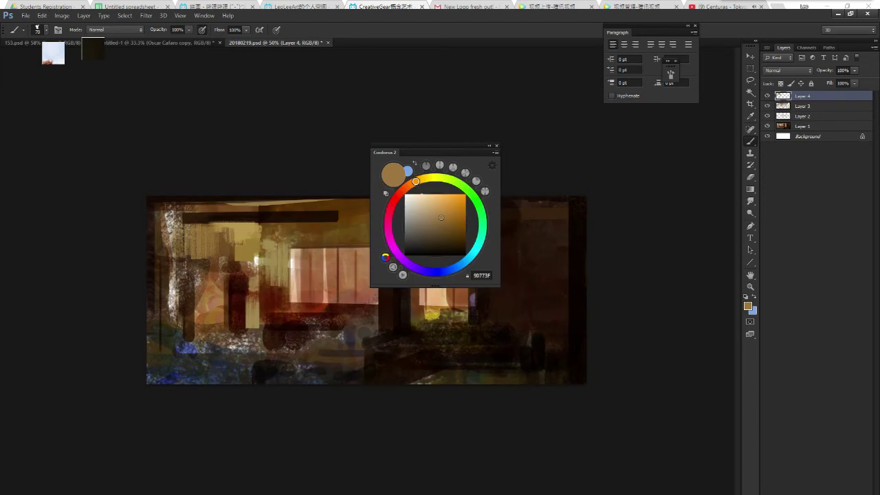
{"action": "left_click_drag", "start_coordinate": [186, 237], "coordinate": [180, 253]}
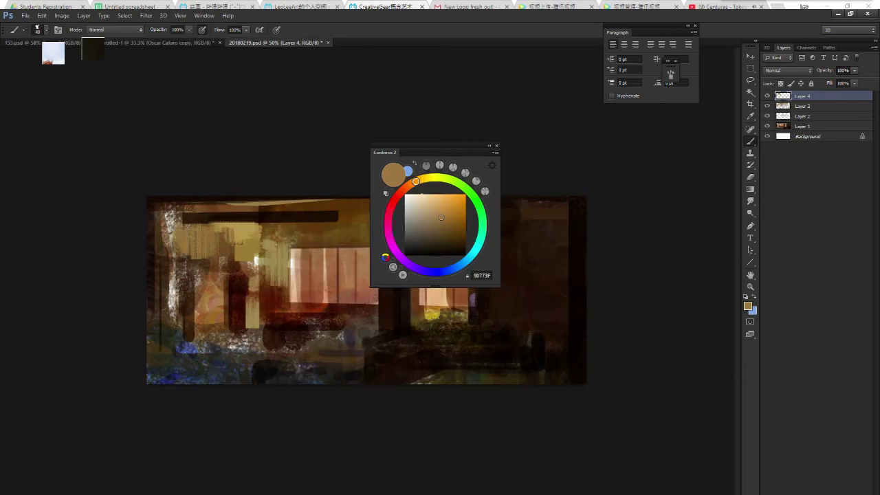
{"action": "left_click", "coordinate": [175, 219], "text": "alt"}
{"action": "mouse_move", "coordinate": [171, 210]}
{"action": "left_mouse_down"}
{"action": "mouse_move", "coordinate": [163, 251]}
{"action": "mouse_move", "coordinate": [191, 203]}
{"action": "mouse_move", "coordinate": [153, 221]}
{"action": "mouse_move", "coordinate": [147, 210]}
{"action": "mouse_move", "coordinate": [172, 256]}
{"action": "mouse_move", "coordinate": [180, 253]}
{"action": "left_mouse_up"}
Enlarge the brush to 45 and paint dark and mid brown strokes across the top left.
{"action": "left_click", "coordinate": [181, 191], "text": "alt"}
{"action": "key", "text": "bracketright"}
{"action": "left_click", "coordinate": [198, 199], "text": "alt"}
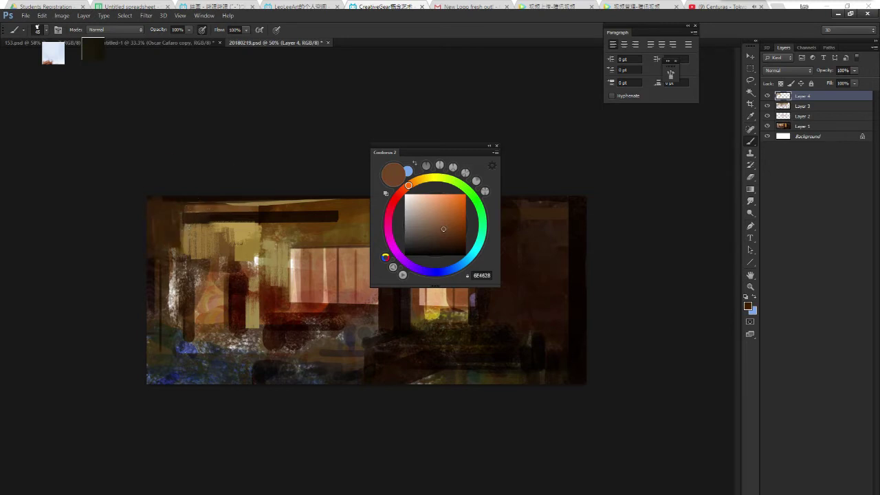
{"action": "left_click", "coordinate": [192, 207], "text": "alt"}
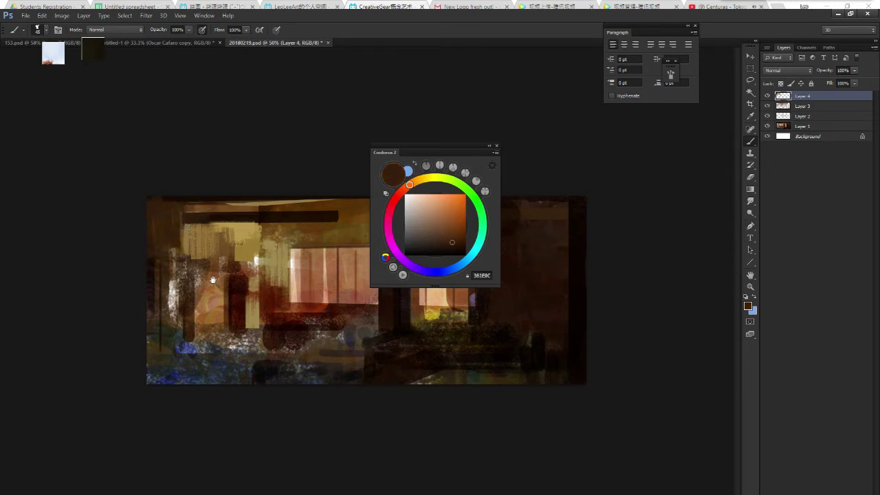
{"action": "left_click", "coordinate": [210, 249], "text": "alt"}
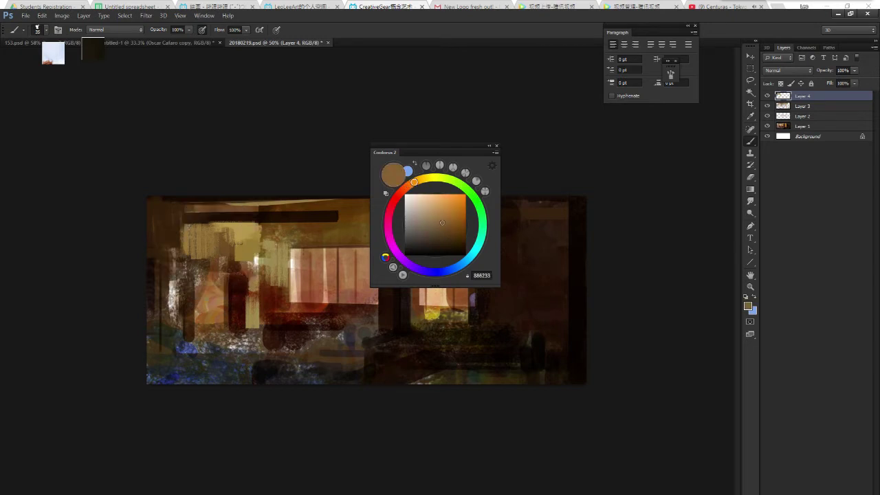
{"action": "left_click_drag", "start_coordinate": [194, 263], "coordinate": [238, 263]}
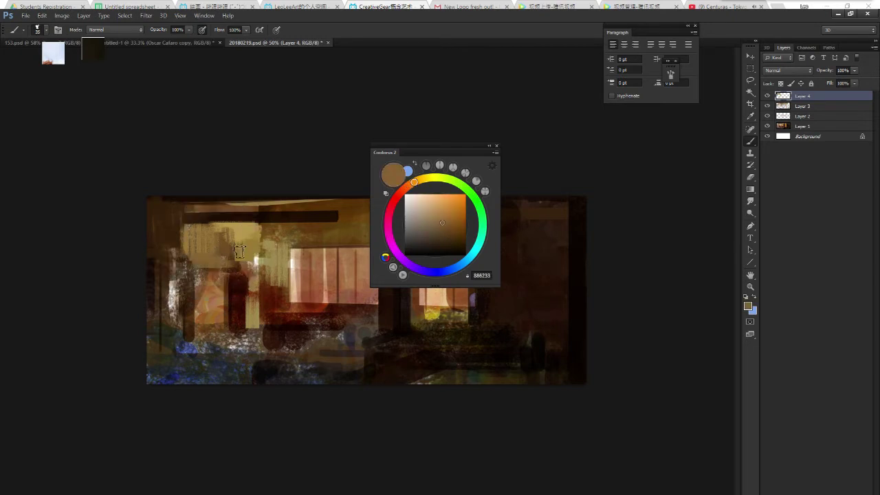
Pick a light peach colour and zoom out to view the whole painting.
{"action": "left_click", "coordinate": [437, 200]}
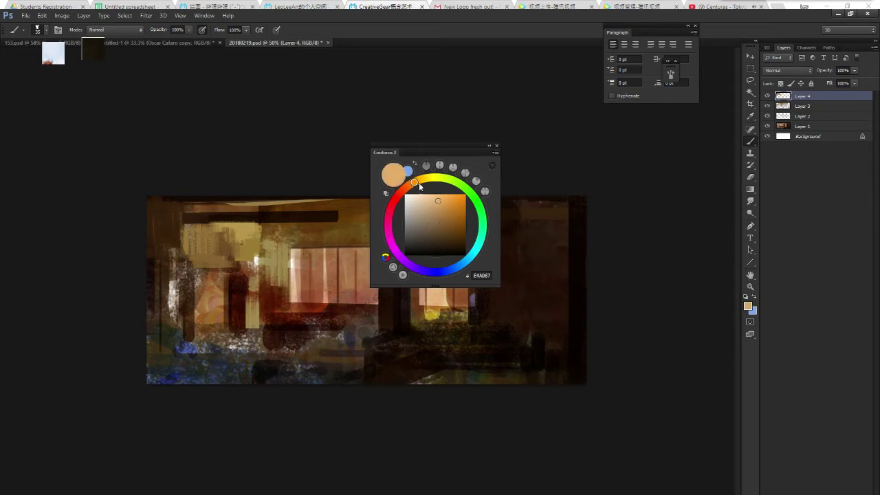
{"action": "left_click", "coordinate": [317, 220], "text": "alt"}
{"action": "left_click", "coordinate": [326, 257], "text": "alt"}
Add a new Layer 5, then hide and delete it, leaving Layer 4 on top.
{"action": "key", "text": "ctrl+shift+n"}
{"action": "key", "text": "Return"}
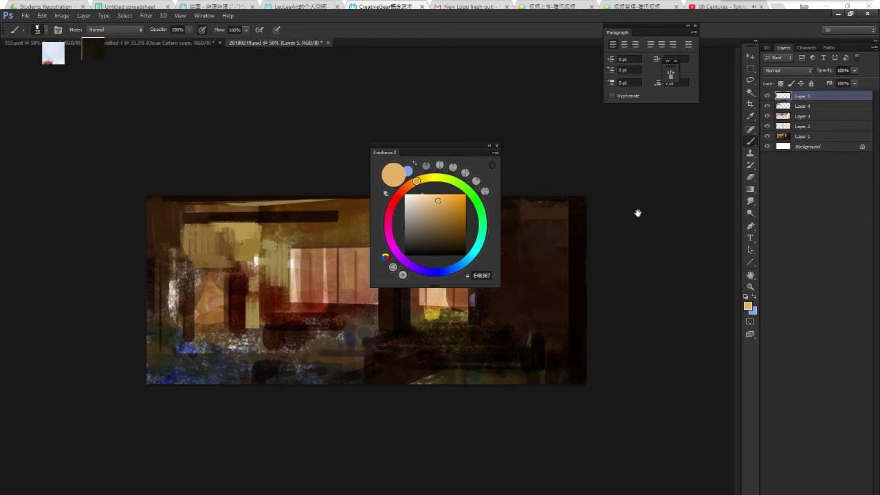
{"action": "left_click_drag", "start_coordinate": [387, 153], "coordinate": [616, 150]}
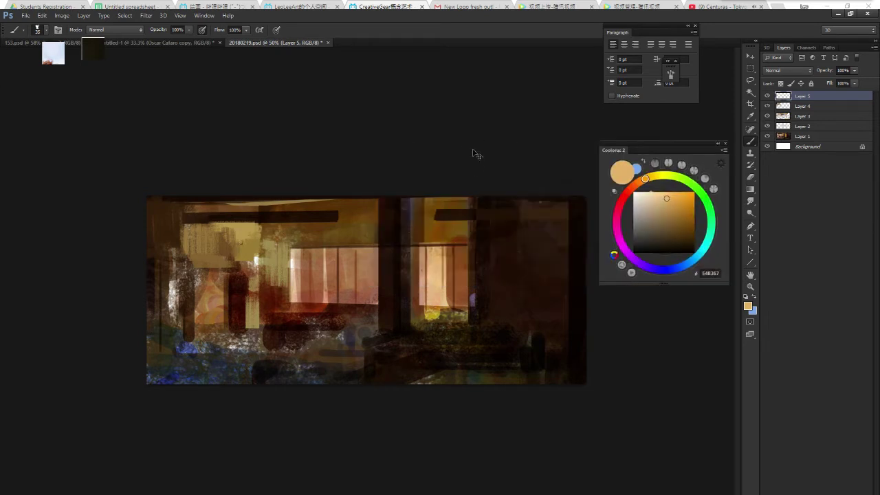
{"action": "left_click", "coordinate": [767, 96]}
{"action": "key", "text": "Delete"}
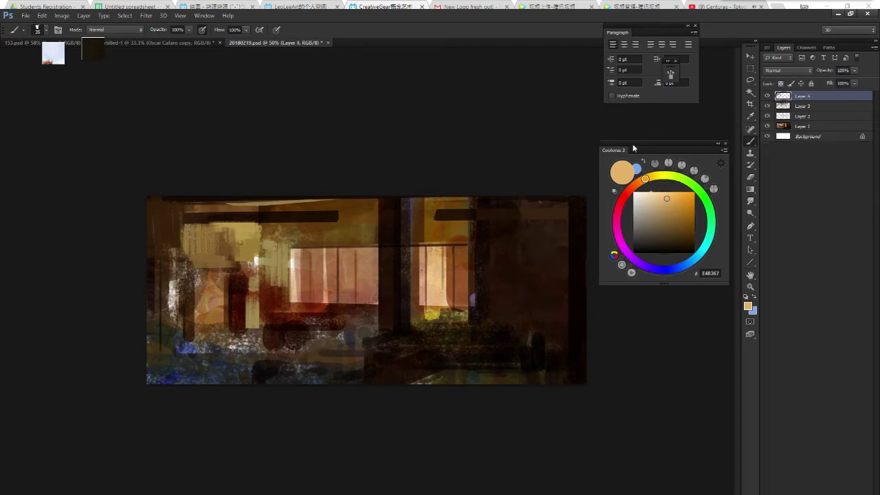
Draw a rectangular marquee for the window on the dark right wall.
{"action": "key", "text": "m"}
{"action": "left_click_drag", "start_coordinate": [487, 234], "coordinate": [561, 298]}
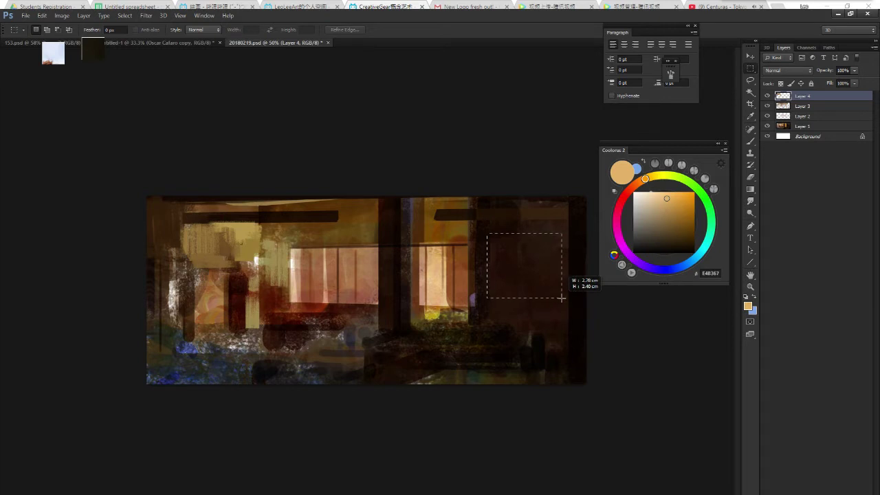
{"action": "left_click_drag", "start_coordinate": [490, 240], "coordinate": [523, 292]}
{"action": "mouse_move", "coordinate": [488, 240]}
{"action": "left_mouse_down"}
{"action": "mouse_move", "coordinate": [521, 290]}
{"action": "mouse_move", "coordinate": [561, 290]}
{"action": "left_mouse_up"}
Fill the window selection with light cream using an enlarged brush.
{"action": "key", "text": "b"}
{"action": "left_click_drag", "start_coordinate": [664, 202], "coordinate": [656, 192]}
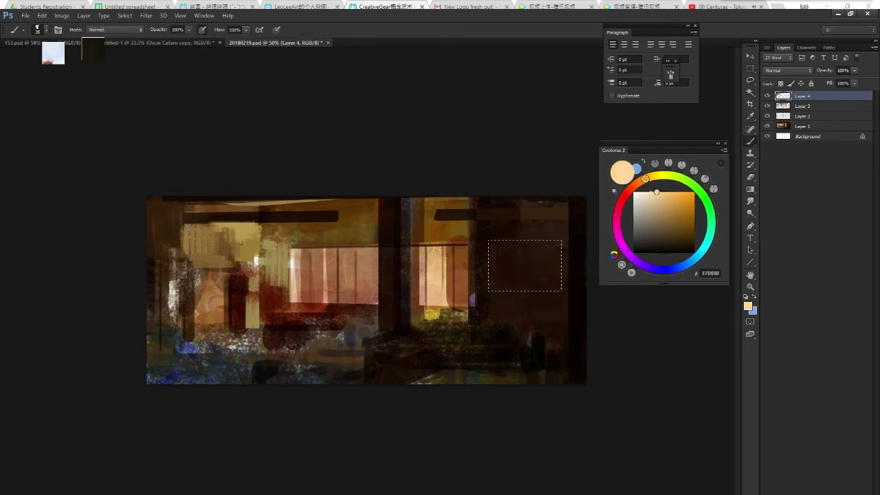
{"action": "key", "text": "bracketright"}
{"action": "key", "text": "bracketright"}
{"action": "key", "text": "bracketright"}
{"action": "left_click_drag", "start_coordinate": [505, 283], "coordinate": [516, 237]}
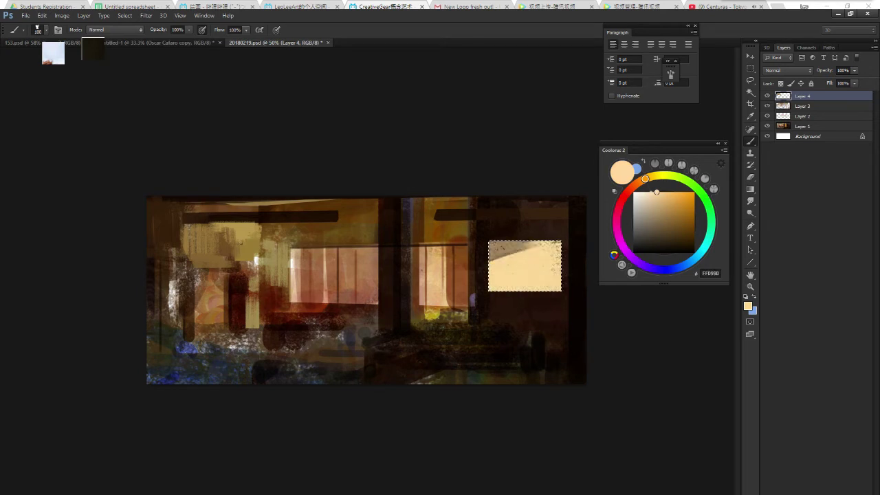
Paint tan and deeper tan streaks along the top of the window.
{"action": "left_click_drag", "start_coordinate": [656, 193], "coordinate": [655, 202]}
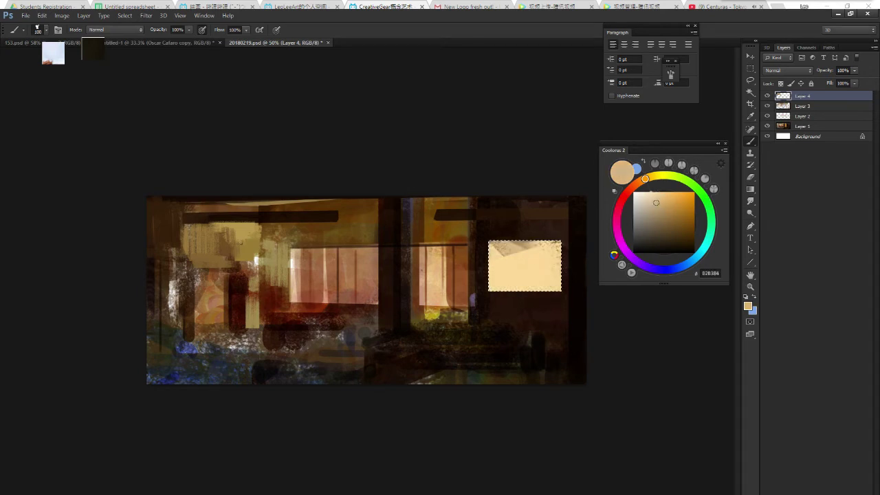
{"action": "mouse_move", "coordinate": [543, 244]}
{"action": "left_mouse_down"}
{"action": "mouse_move", "coordinate": [479, 233]}
{"action": "mouse_move", "coordinate": [543, 244]}
{"action": "left_mouse_up"}
{"action": "left_click_drag", "start_coordinate": [657, 203], "coordinate": [669, 209]}
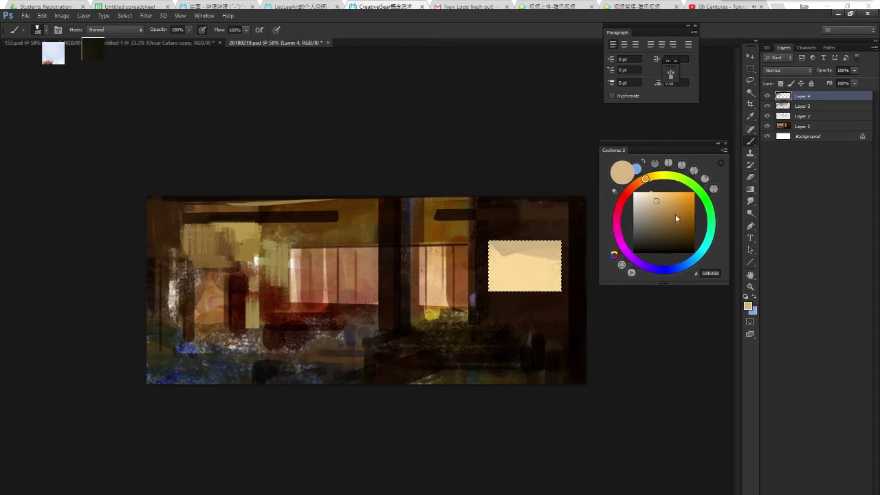
{"action": "left_click", "coordinate": [667, 212]}
{"action": "key", "text": "bracketleft"}
{"action": "key", "text": "bracketleft"}
{"action": "key", "text": "bracketleft"}
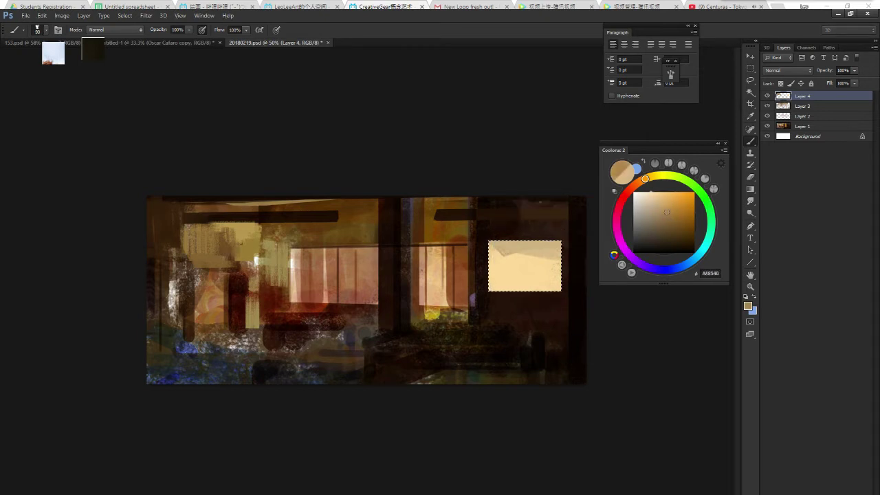
{"action": "mouse_move", "coordinate": [557, 242]}
{"action": "left_mouse_down"}
{"action": "mouse_move", "coordinate": [535, 253]}
{"action": "mouse_move", "coordinate": [508, 243]}
{"action": "mouse_move", "coordinate": [472, 249]}
{"action": "left_mouse_up"}
{"action": "key", "text": "bracketright"}
{"action": "key", "text": "bracketright"}
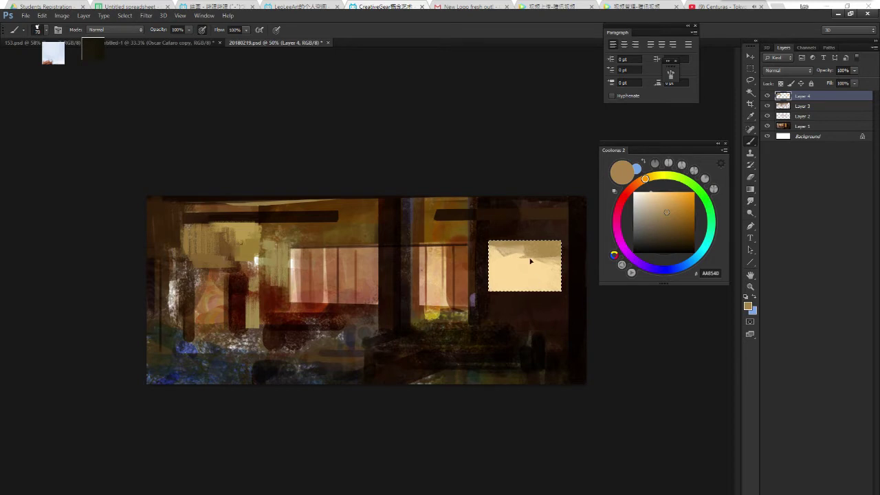
Rotate the selected window -1.8° with Free Transform and deselect.
{"action": "key", "text": "ctrl+t"}
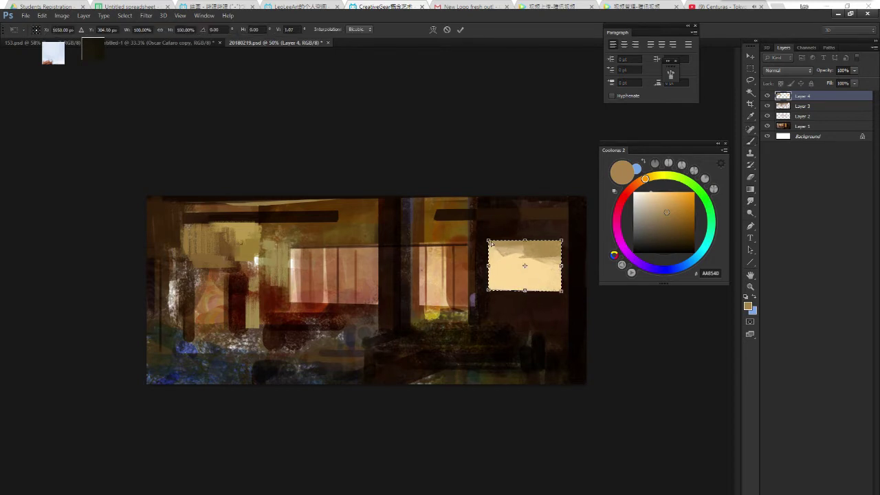
{"action": "left_click_drag", "start_coordinate": [491, 239], "coordinate": [488, 242]}
{"action": "key", "text": "Return"}
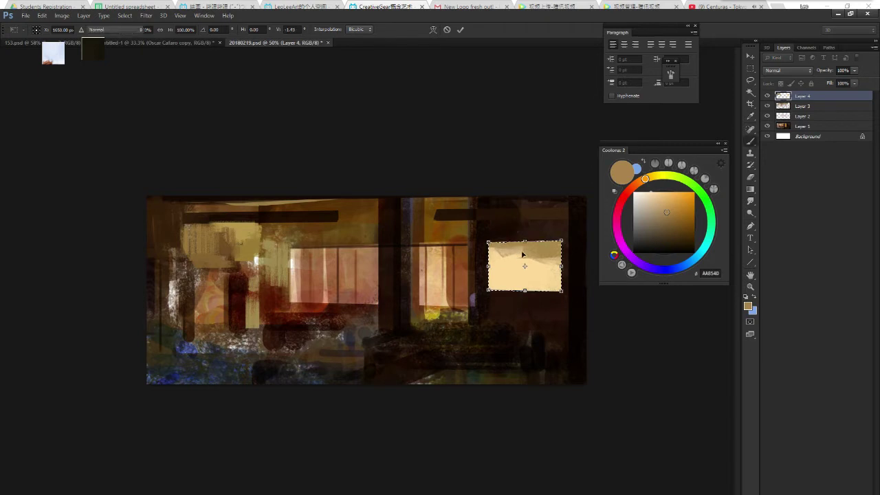
{"action": "key", "text": "ctrl+d"}
Erase a vertical strip through the window, then repaint the gap closed.
{"action": "key", "text": "e"}
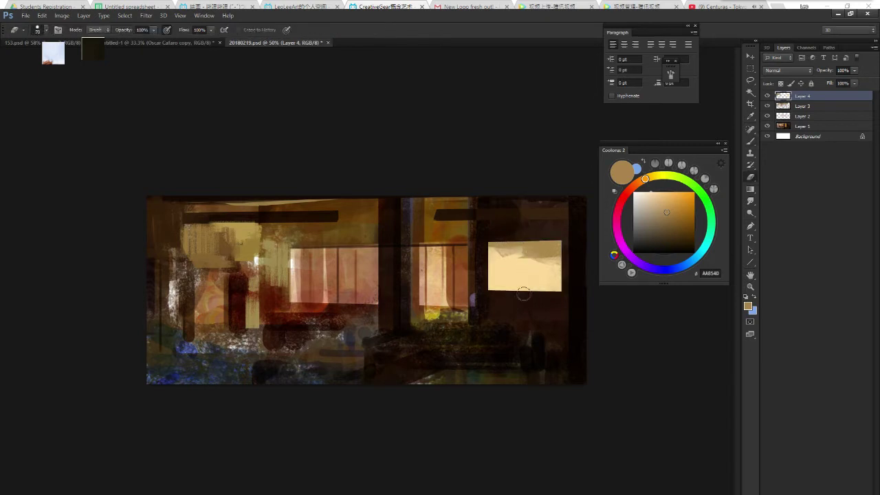
{"action": "left_click_drag", "start_coordinate": [523, 293], "coordinate": [526, 240]}
{"action": "key", "text": "b"}
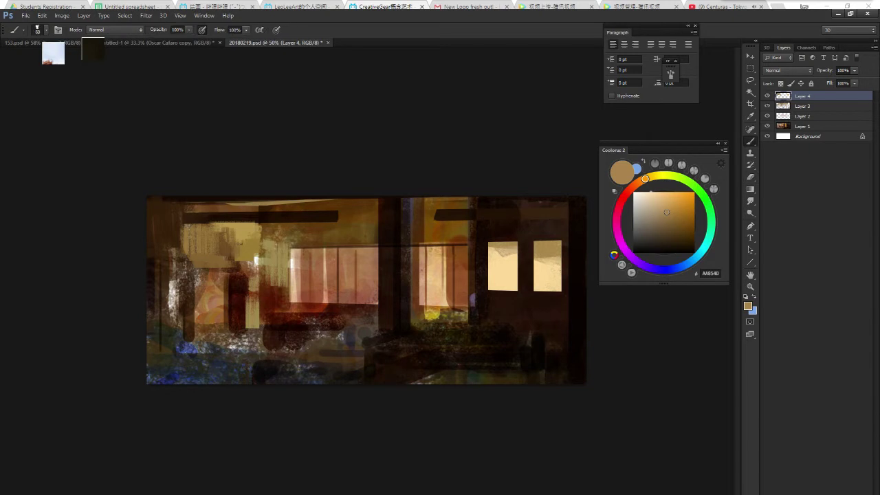
{"action": "left_click_drag", "start_coordinate": [526, 285], "coordinate": [526, 246]}
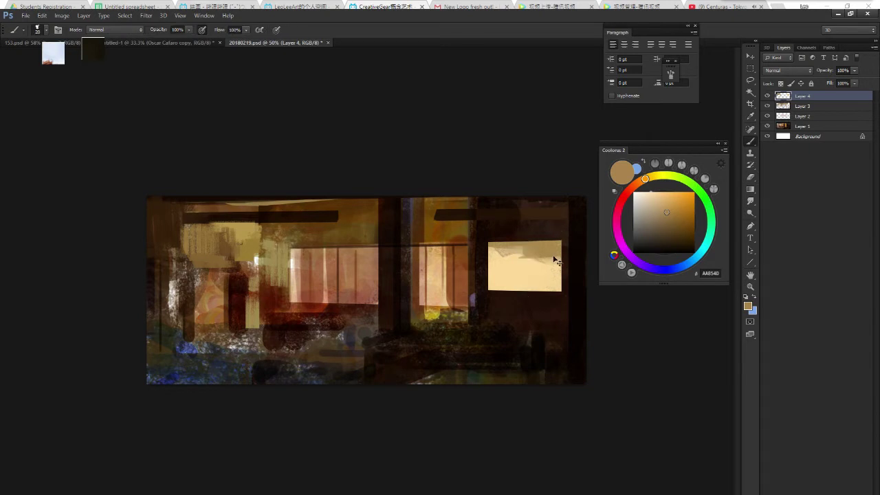
{"action": "key", "text": "ctrl+plus"}
{"action": "key", "text": "ctrl+minus"}
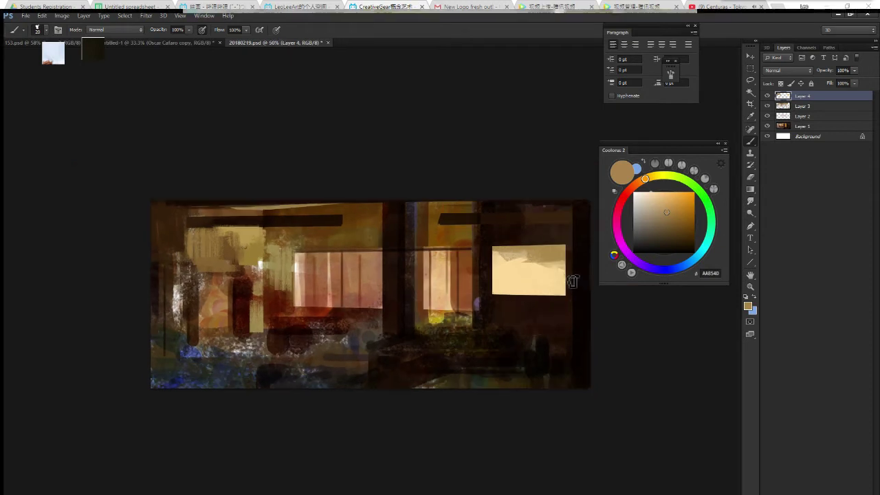
Reselect the cream rectangle and rotate it about 1.3° with Free Transform.
{"action": "left_click_drag", "start_coordinate": [534, 309], "coordinate": [481, 304]}
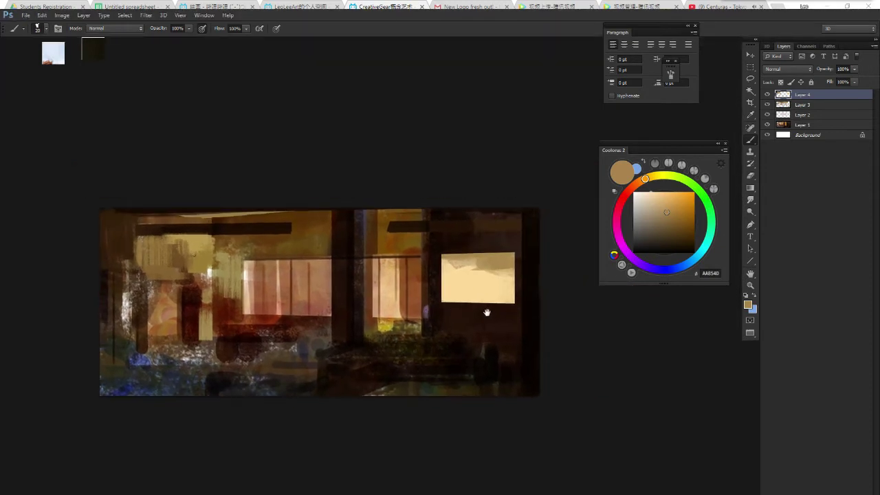
{"action": "scroll", "coordinate": [487, 313], "scroll_direction": "up", "scroll_amount": 2}
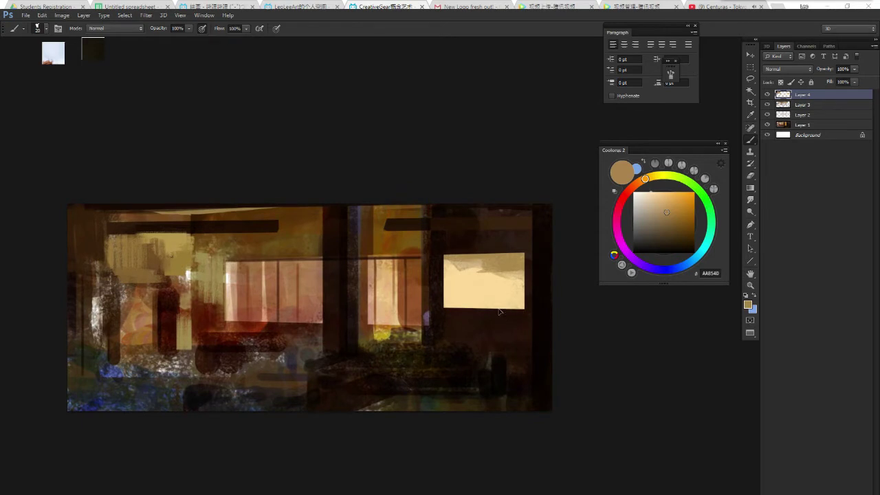
{"action": "key", "text": "ctrl+shift+d"}
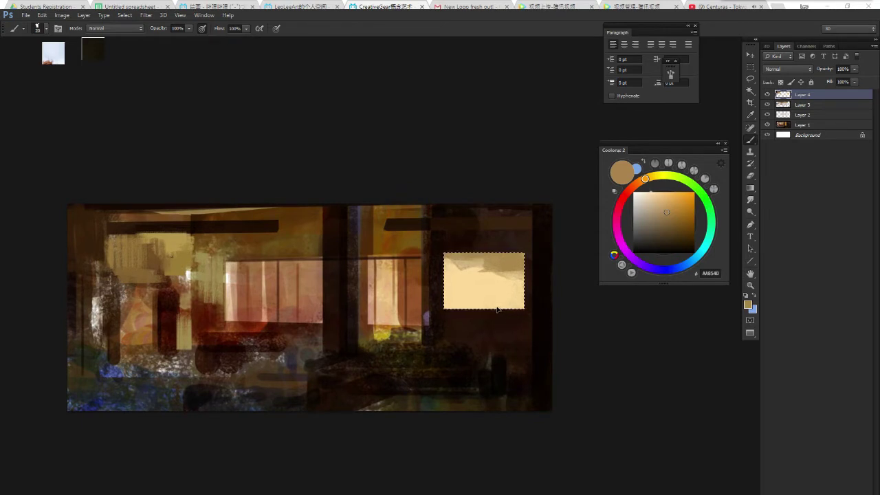
{"action": "key", "text": "ctrl+t"}
{"action": "left_click_drag", "start_coordinate": [443, 312], "coordinate": [444, 308]}
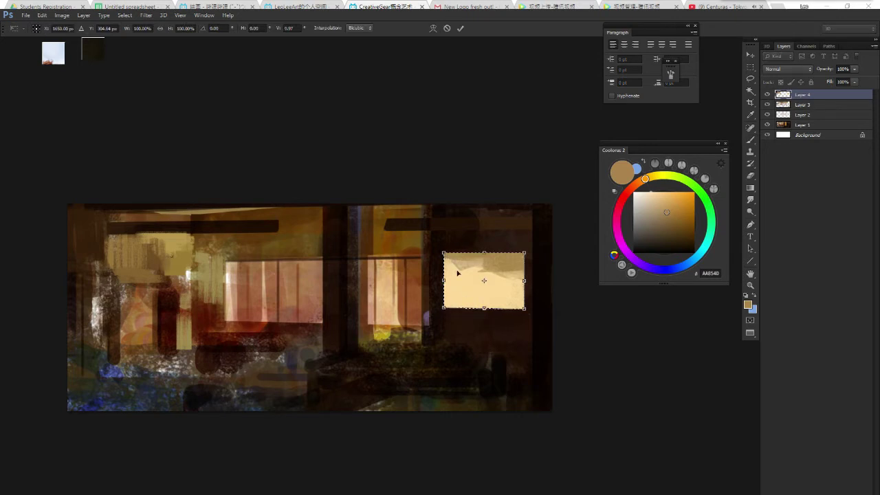
{"action": "key", "text": "Return"}
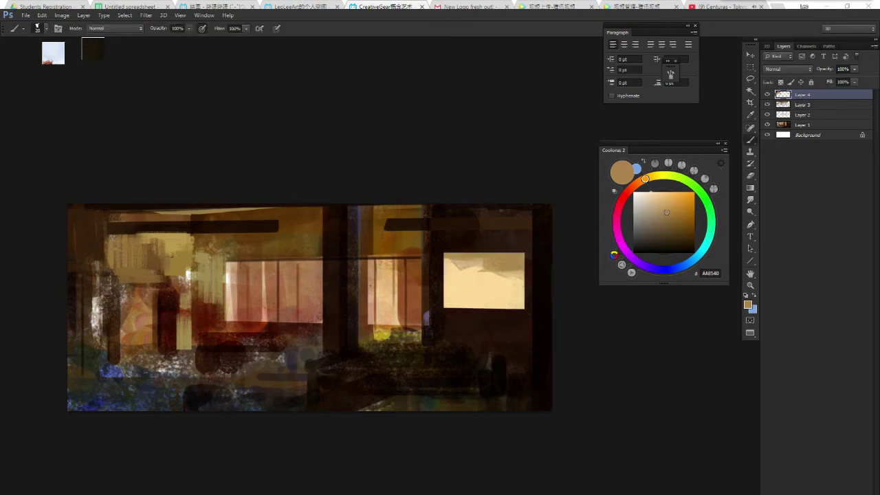
Erase a vertical gap through the middle to form two window panes.
{"action": "key", "text": "e"}
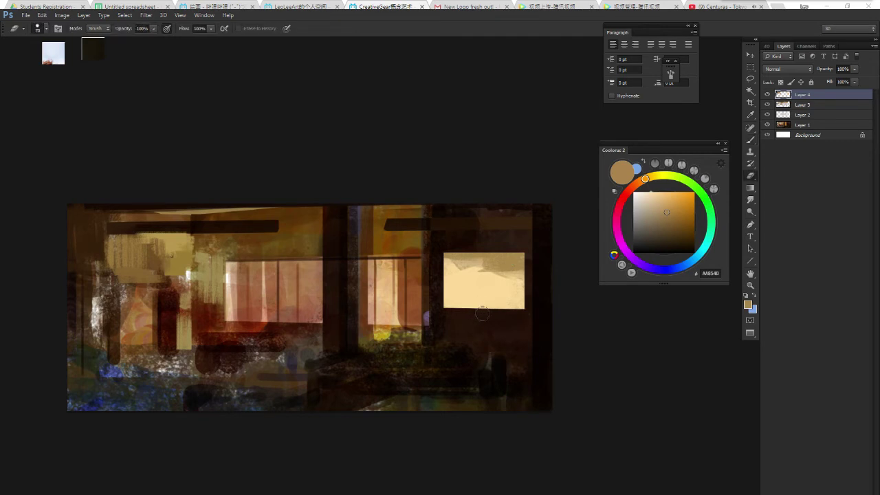
{"action": "left_click_drag", "start_coordinate": [480, 317], "coordinate": [483, 222]}
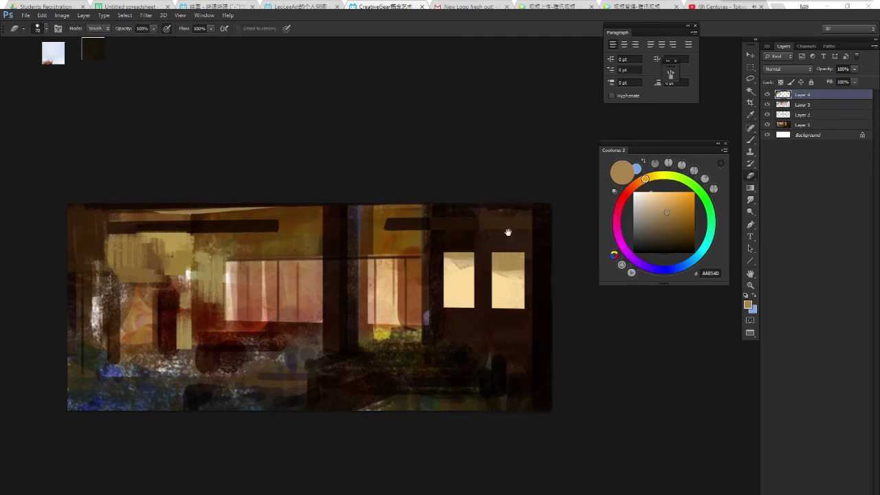
{"action": "key", "text": "b"}
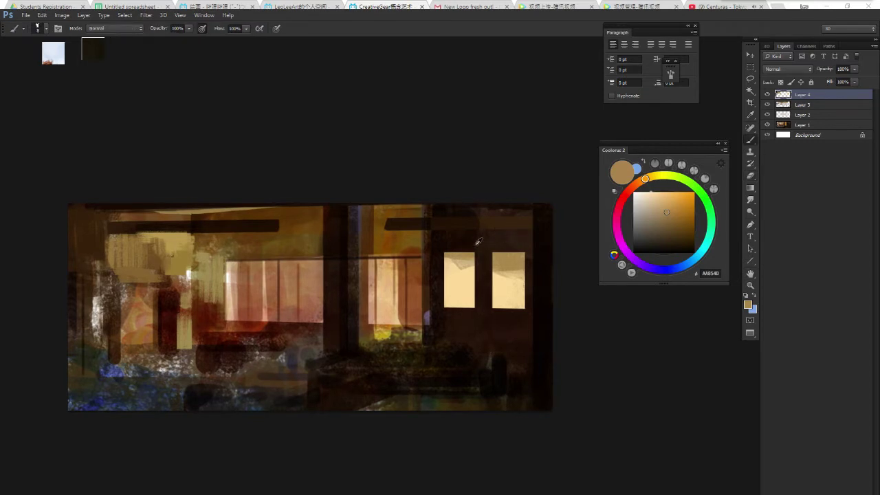
Draw a straight light line above the windows and lock Layer 4's transparency.
{"action": "left_click", "coordinate": [440, 242]}
{"action": "left_click", "coordinate": [527, 242], "text": "shift"}
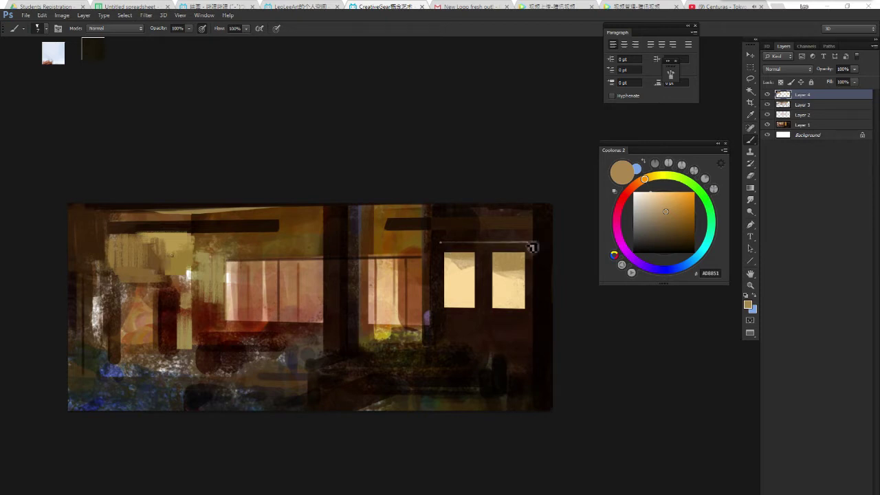
{"action": "key", "text": "e"}
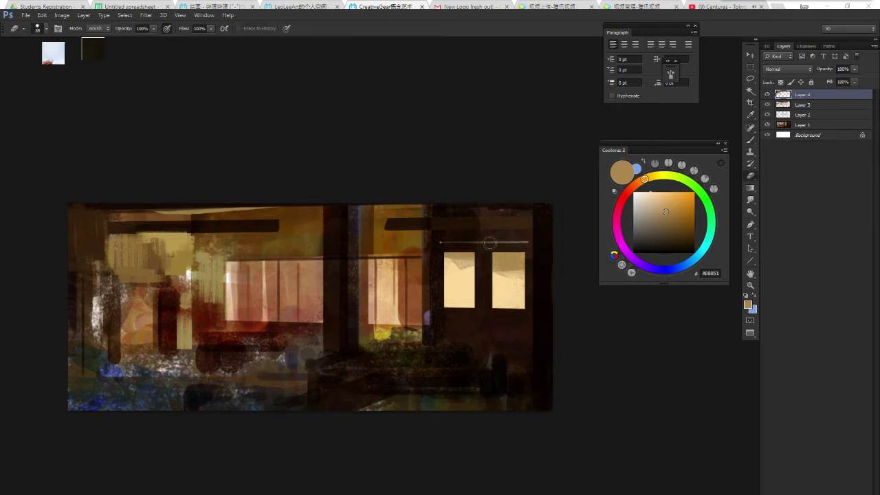
{"action": "key", "text": "b"}
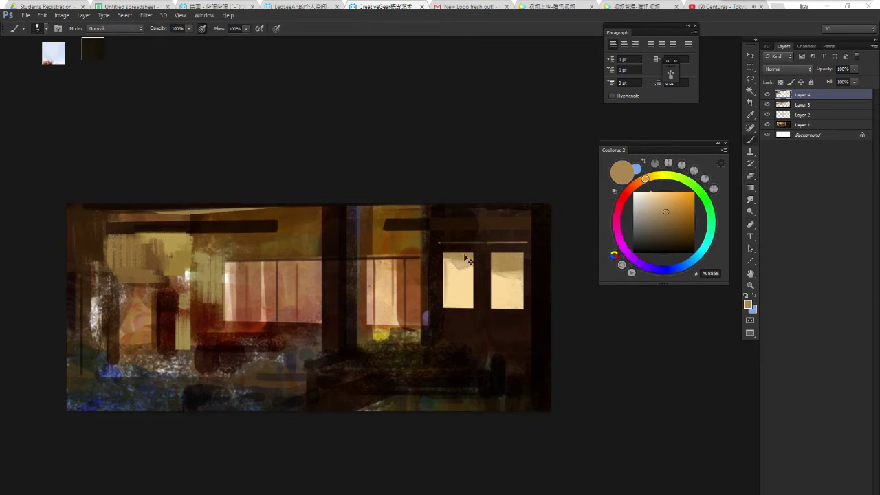
{"action": "left_click", "coordinate": [781, 82]}
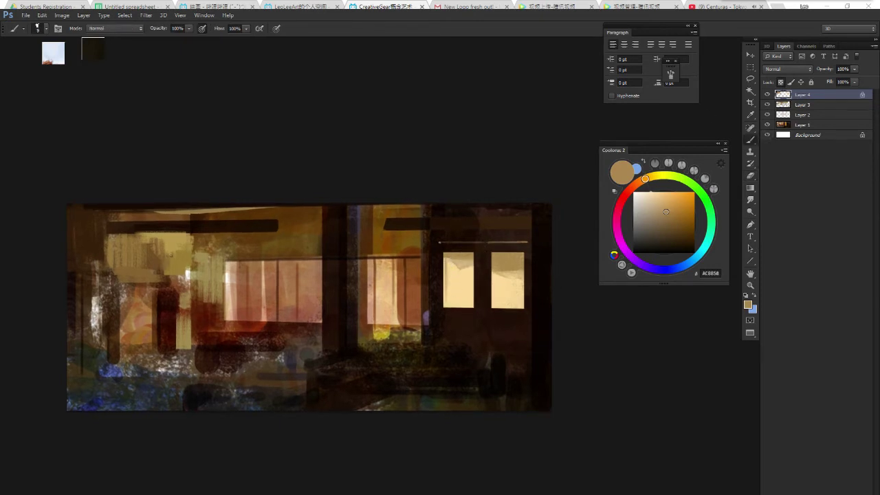
Repaint both window panes with textured cream and greyer tan strokes.
{"action": "mouse_move", "coordinate": [454, 265]}
{"action": "left_mouse_down"}
{"action": "mouse_move", "coordinate": [469, 295]}
{"action": "mouse_move", "coordinate": [455, 246]}
{"action": "left_mouse_up"}
{"action": "left_click", "coordinate": [645, 217]}
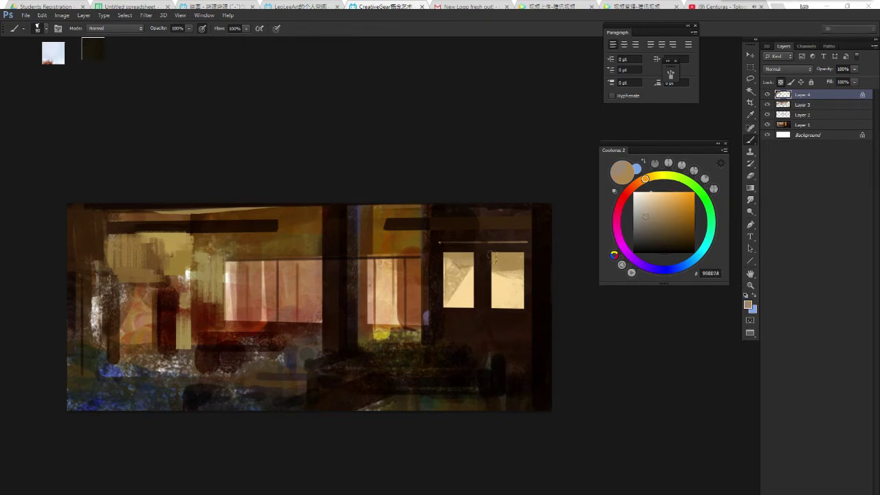
{"action": "left_click_drag", "start_coordinate": [501, 268], "coordinate": [507, 294]}
{"action": "left_click_drag", "start_coordinate": [444, 286], "coordinate": [450, 268]}
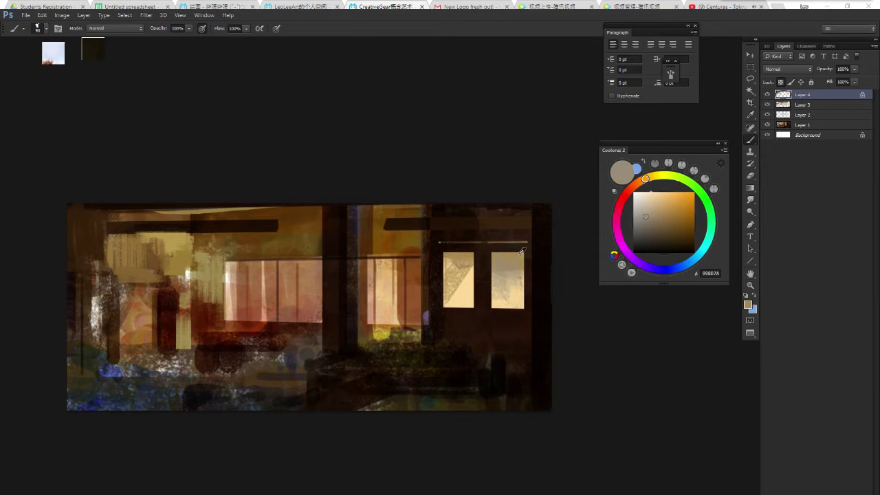
{"action": "left_click_drag", "start_coordinate": [495, 292], "coordinate": [508, 301]}
Add warm tan diagonal shading to the right pane and restroke the left pane.
{"action": "left_click", "coordinate": [475, 290], "text": "alt"}
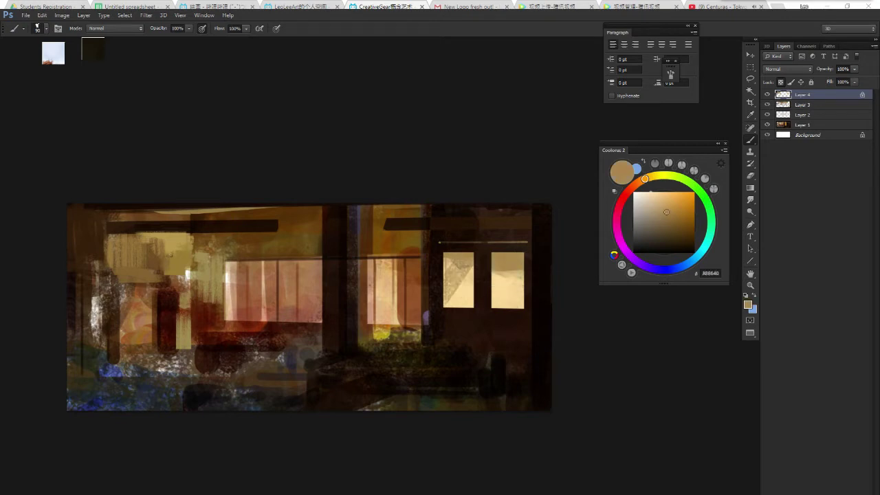
{"action": "left_click_drag", "start_coordinate": [496, 271], "coordinate": [519, 306]}
{"action": "left_click", "coordinate": [496, 285], "text": "alt"}
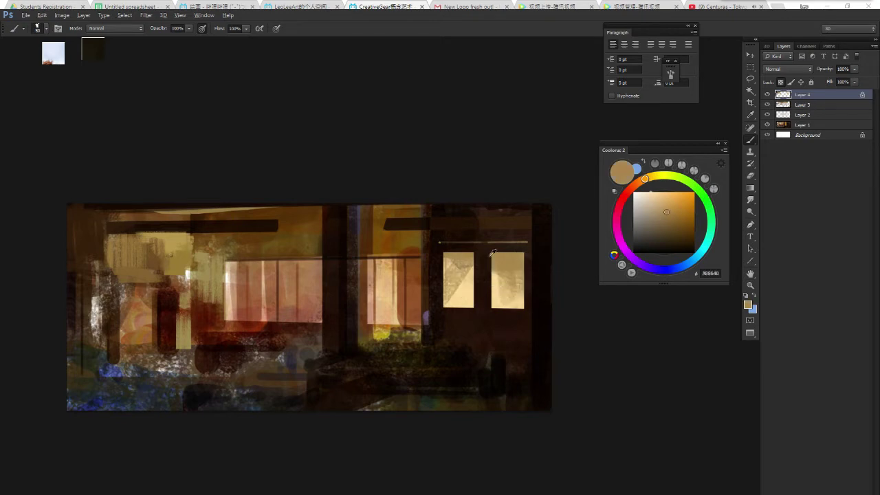
{"action": "mouse_move", "coordinate": [470, 256]}
{"action": "left_mouse_down"}
{"action": "mouse_move", "coordinate": [466, 310]}
{"action": "mouse_move", "coordinate": [448, 301]}
{"action": "left_mouse_up"}
{"action": "left_click", "coordinate": [464, 302], "text": "alt"}
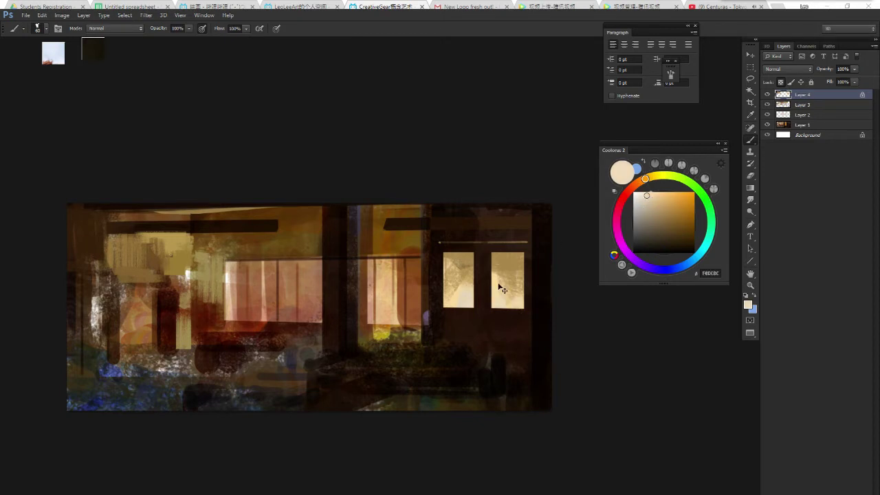
Zoom into the bottom-right floor and pick dark brown and near-black colours.
{"action": "key", "text": "ctrl+Up"}
{"action": "key", "text": "ctrl+Up"}
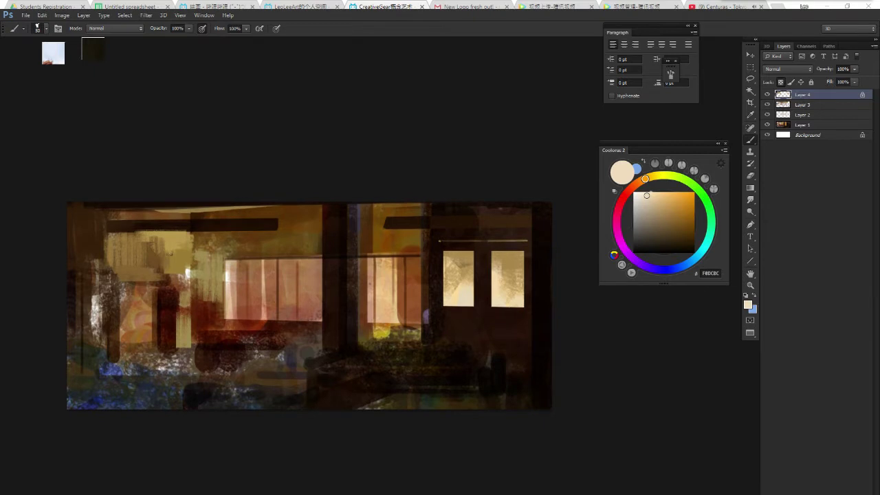
{"action": "scroll", "coordinate": [526, 303], "scroll_direction": "down", "scroll_amount": 2}
{"action": "scroll", "coordinate": [529, 303], "scroll_direction": "down", "scroll_amount": 1}
{"action": "scroll", "coordinate": [533, 303], "scroll_direction": "up", "scroll_amount": 3}
{"action": "scroll", "coordinate": [532, 303], "scroll_direction": "down", "scroll_amount": 2}
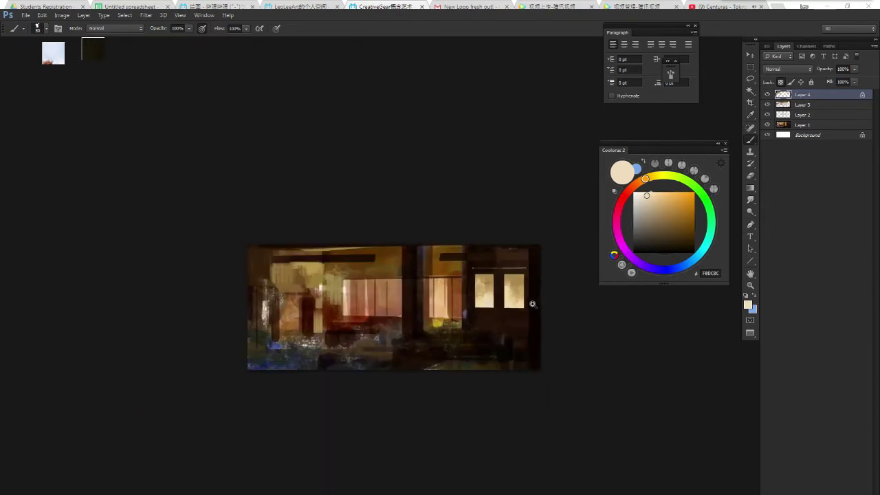
{"action": "scroll", "coordinate": [533, 304], "scroll_direction": "up", "scroll_amount": 2}
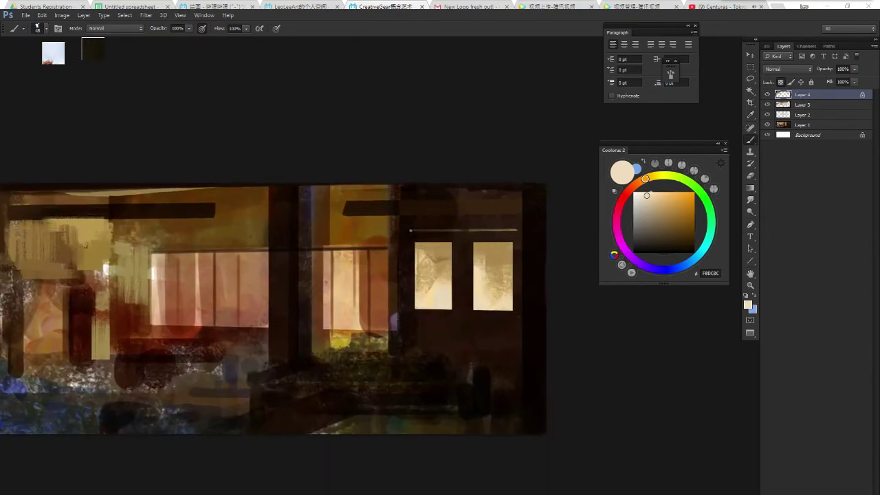
{"action": "left_click", "coordinate": [412, 321], "text": "alt"}
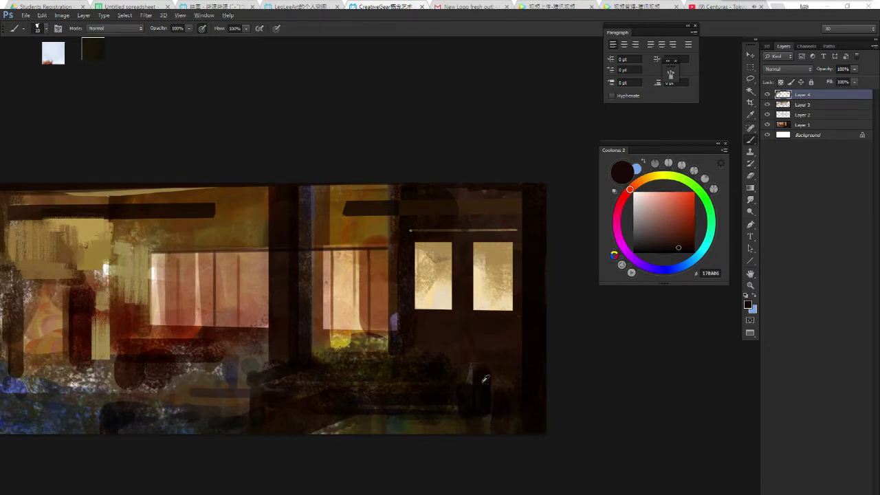
{"action": "left_click", "coordinate": [465, 326], "text": "alt"}
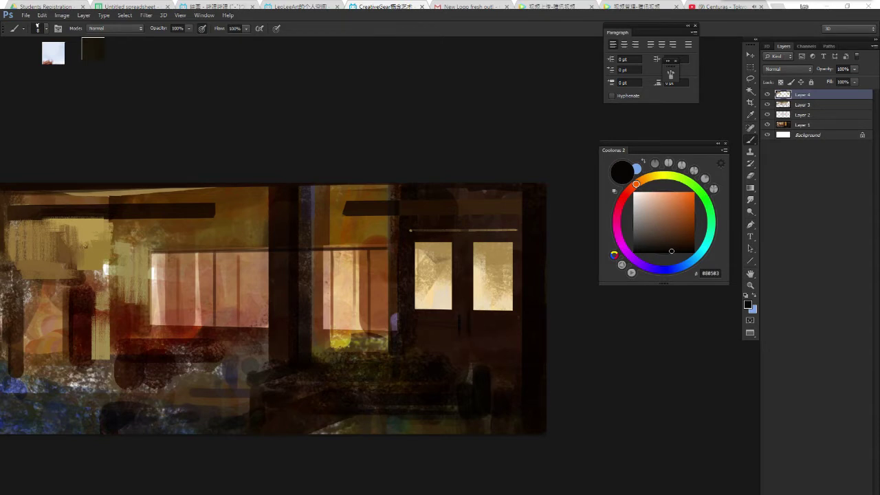
Paint a light tan highlight stroke along the bottom-right floor and resample nearby tan.
{"action": "left_click", "coordinate": [492, 275], "text": "alt"}
{"action": "left_click_drag", "start_coordinate": [477, 416], "coordinate": [526, 416]}
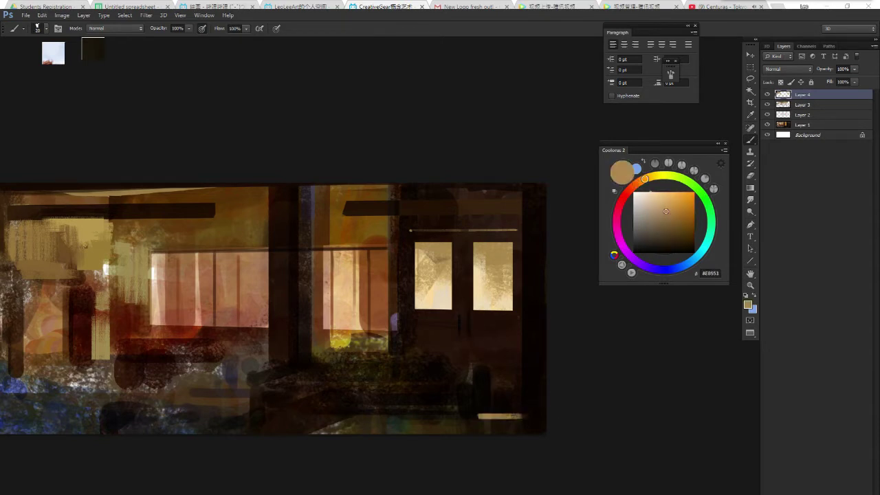
{"action": "left_click", "coordinate": [469, 407], "text": "alt"}
{"action": "left_click", "coordinate": [489, 417], "text": "alt"}
Paint an olive yellow-green band for the lit table surface.
{"action": "right_click", "coordinate": [420, 316]}
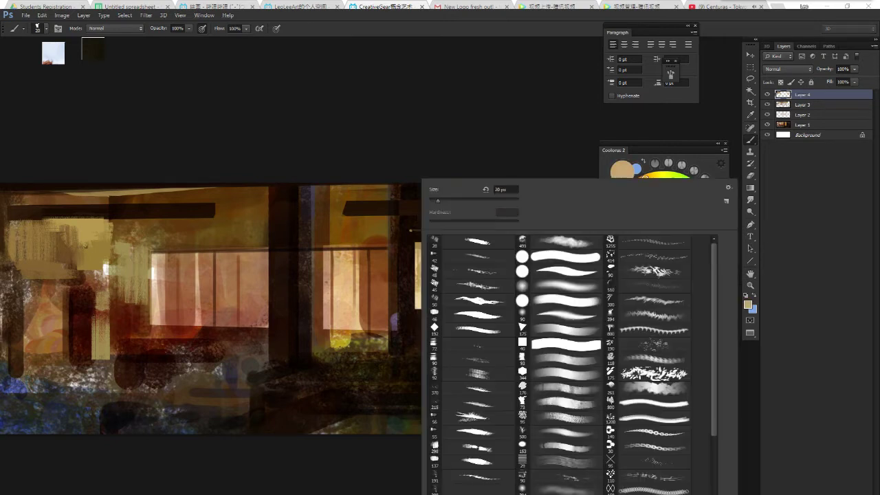
{"action": "key", "text": "Escape"}
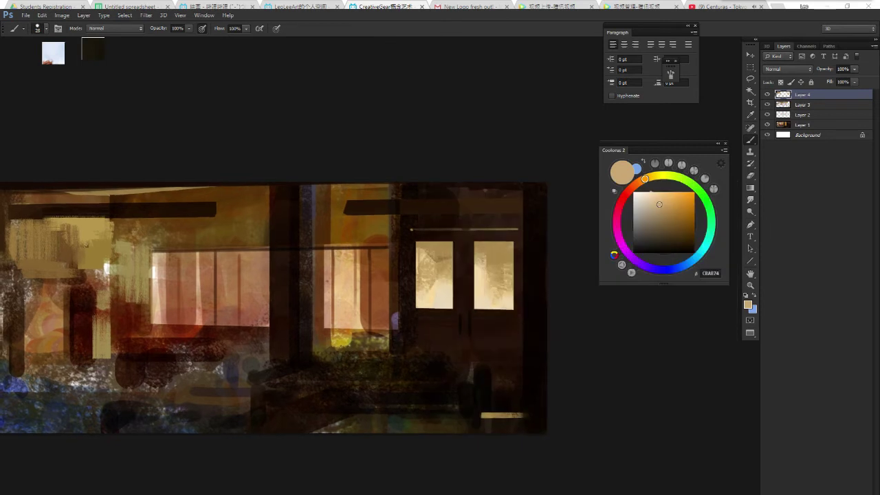
{"action": "mouse_move", "coordinate": [644, 180]}
{"action": "left_mouse_down"}
{"action": "mouse_move", "coordinate": [659, 176]}
{"action": "mouse_move", "coordinate": [667, 213]}
{"action": "left_mouse_up"}
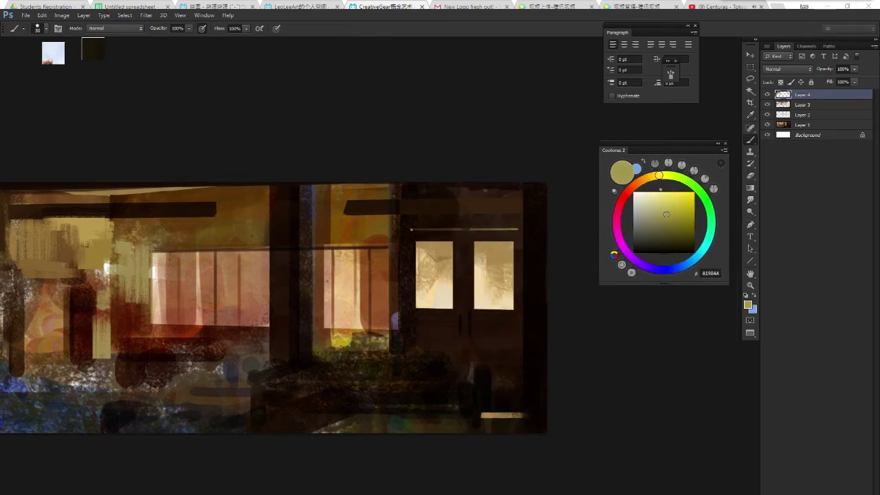
{"action": "mouse_move", "coordinate": [329, 375]}
{"action": "left_mouse_down"}
{"action": "mouse_move", "coordinate": [429, 374]}
{"action": "mouse_move", "coordinate": [405, 373]}
{"action": "left_mouse_up"}
Erase the right end of the yellow-green band with a smaller eraser.
{"action": "key", "text": "e"}
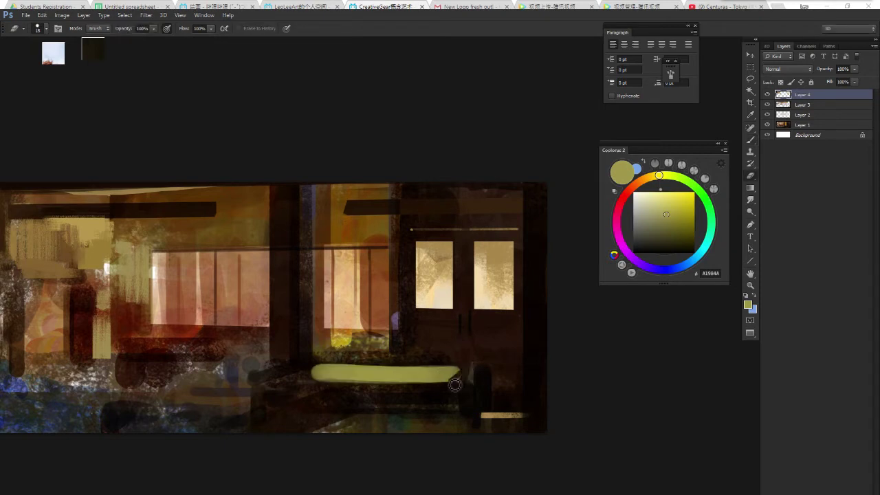
{"action": "mouse_move", "coordinate": [427, 374]}
{"action": "left_mouse_down"}
{"action": "mouse_move", "coordinate": [461, 371]}
{"action": "mouse_move", "coordinate": [447, 383]}
{"action": "mouse_move", "coordinate": [440, 376]}
{"action": "left_mouse_up"}
{"action": "key", "text": "bracketleft"}
{"action": "key", "text": "bracketleft"}
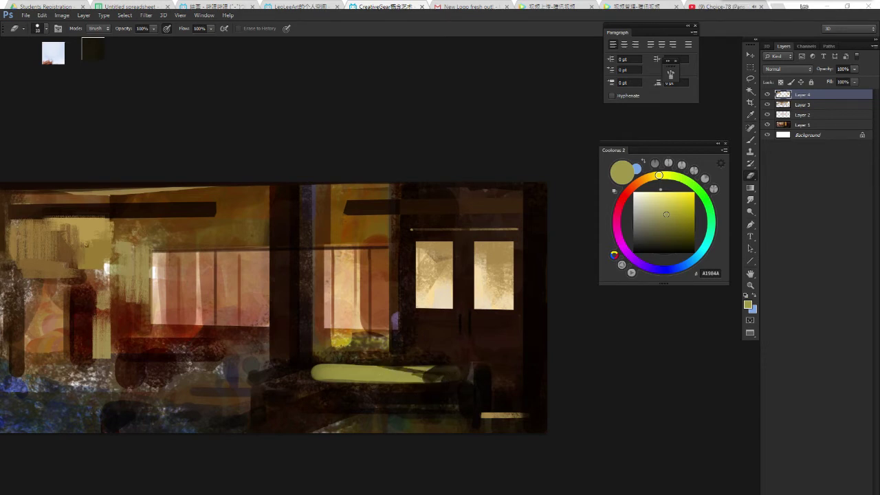
{"action": "key", "text": "b"}
Pick a lighter brown from the quick colour wheel and shrink the brush.
{"action": "left_click", "coordinate": [375, 310], "text": "alt"}
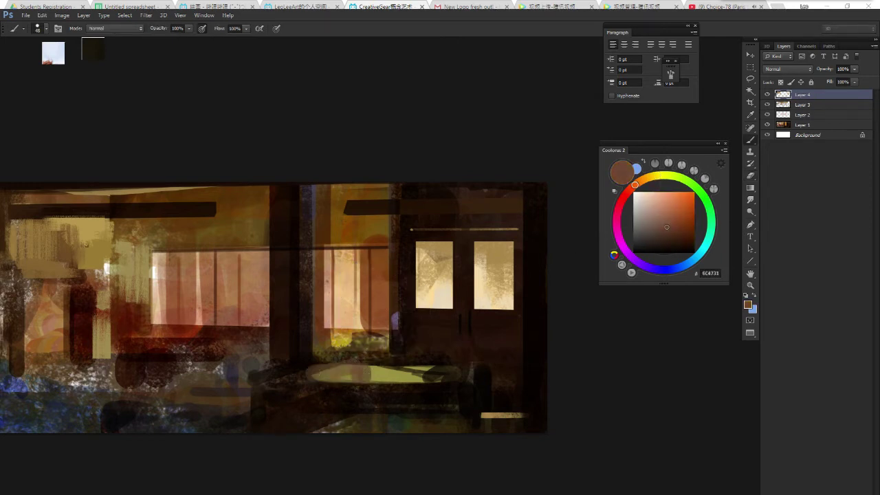
{"action": "right_click", "coordinate": [371, 326], "text": "alt+shift"}
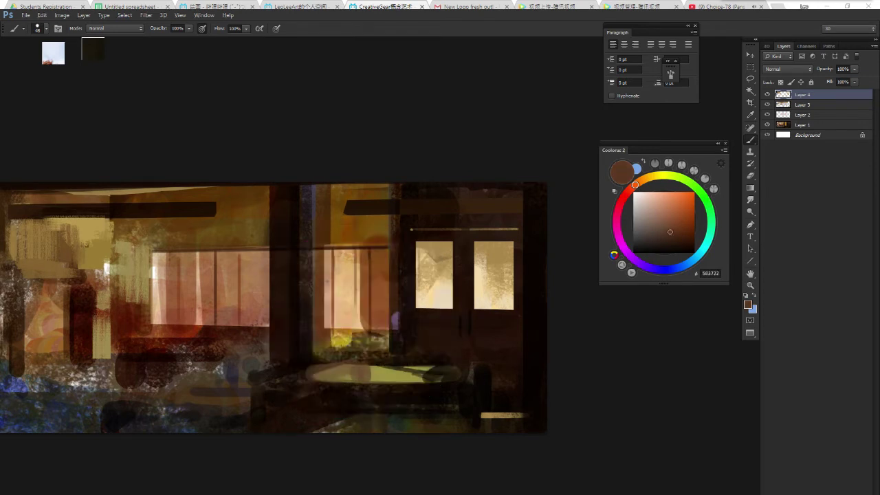
{"action": "right_click", "coordinate": [377, 358], "text": "alt+shift"}
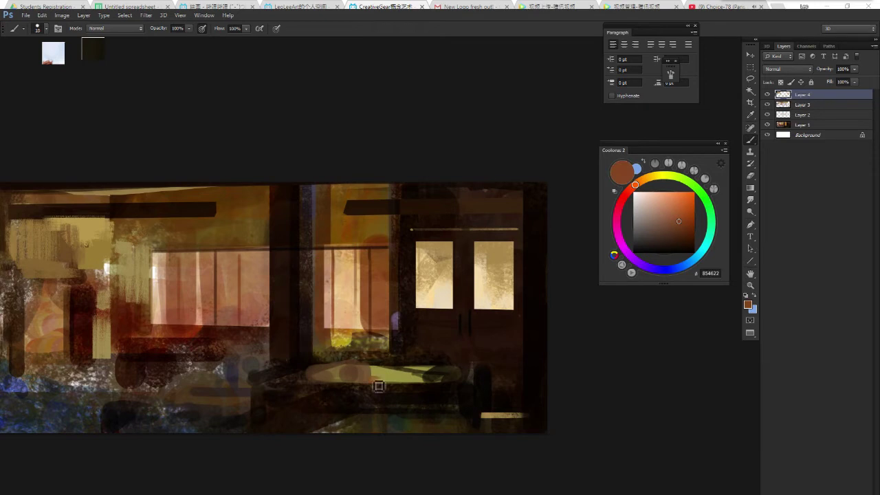
{"action": "key", "text": "bracketleft"}
{"action": "key", "text": "bracketleft"}
{"action": "key", "text": "bracketleft"}
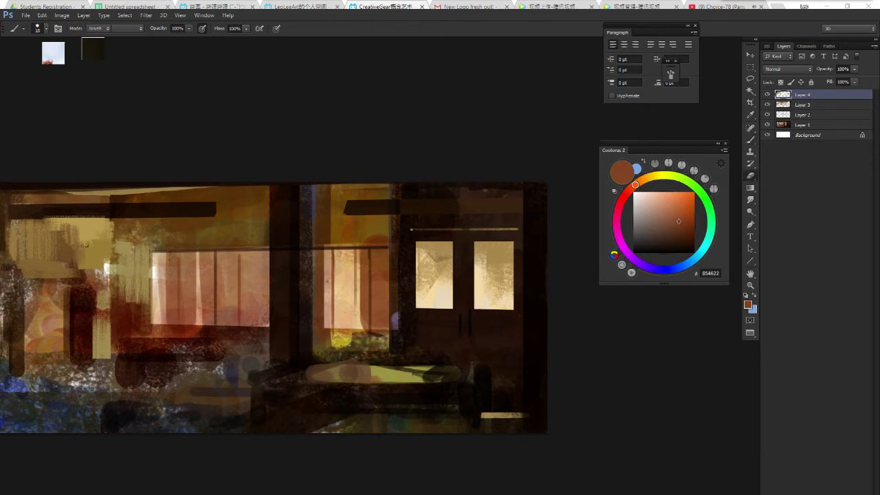
{"action": "key", "text": "e"}
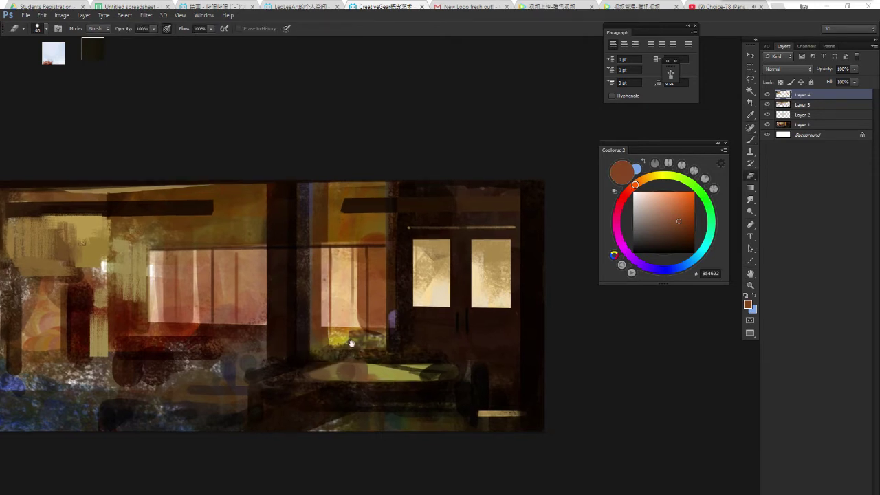
{"action": "key", "text": "b"}
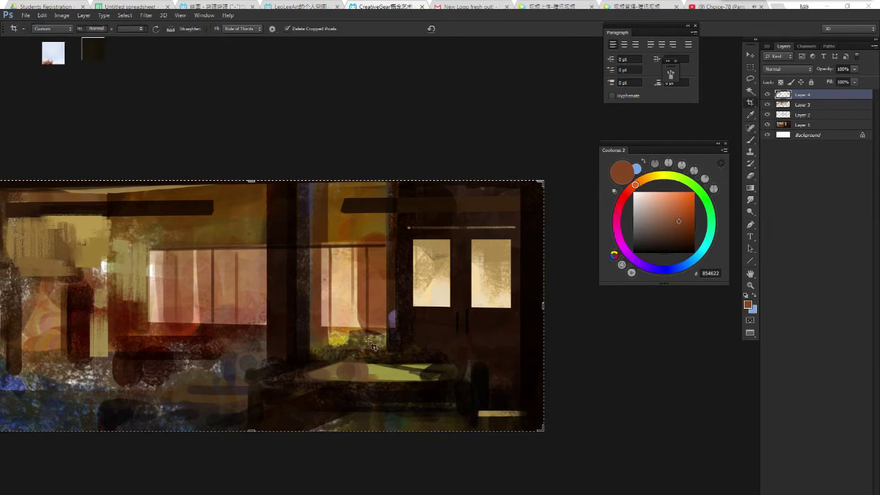
Paint a lighter brown floor patch and darken its lower-left edge.
{"action": "left_click", "coordinate": [369, 339], "text": "alt"}
{"action": "left_click_drag", "start_coordinate": [369, 339], "coordinate": [373, 342]}
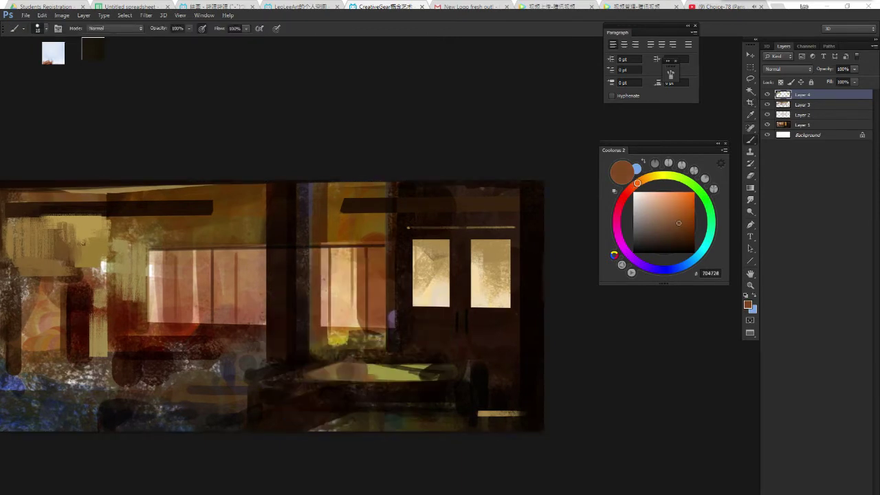
{"action": "left_click_drag", "start_coordinate": [352, 416], "coordinate": [344, 431]}
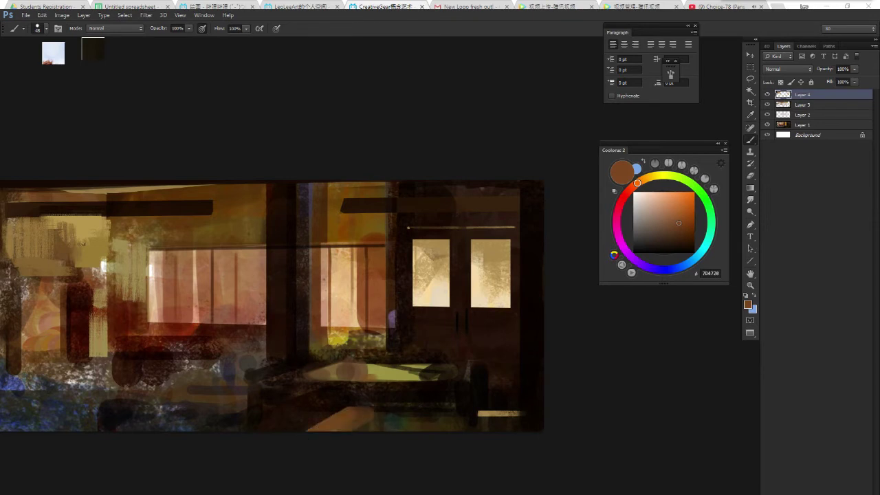
{"action": "left_click", "coordinate": [359, 397], "text": "alt"}
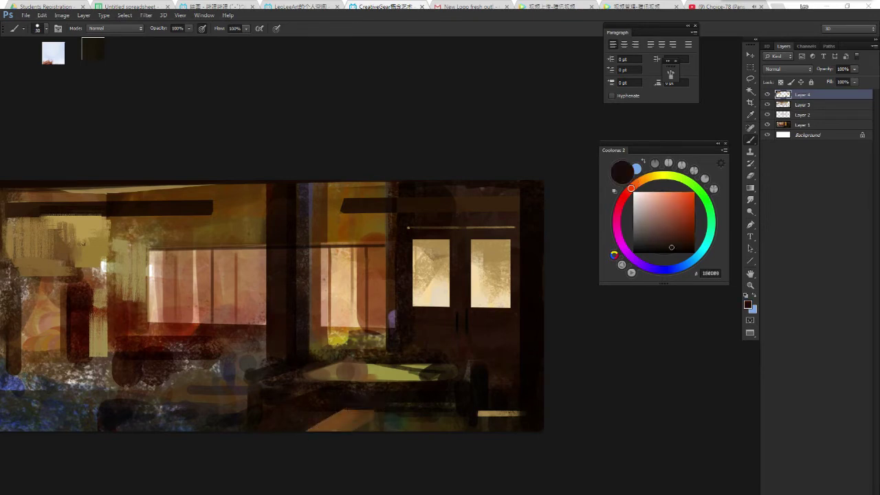
{"action": "left_click", "coordinate": [385, 390], "text": "alt"}
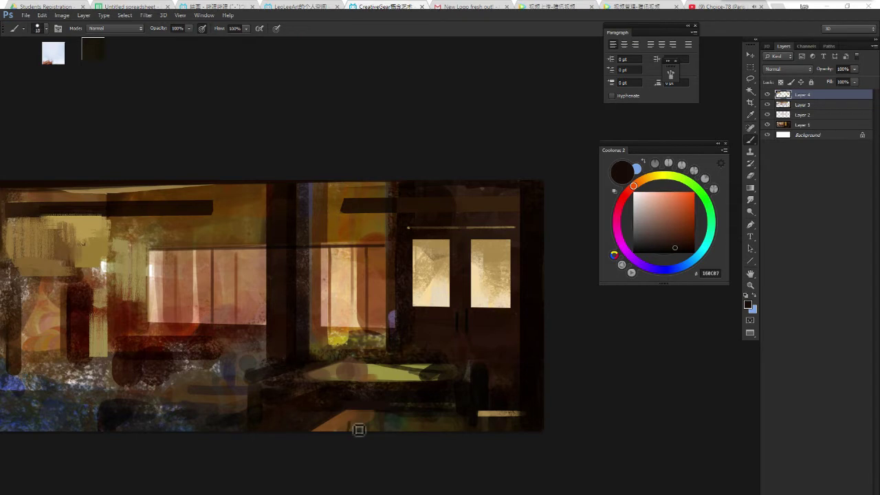
Paint a small grey-blue object near the bottom right, then switch to the eraser.
{"action": "left_click", "coordinate": [413, 415], "text": "alt"}
{"action": "left_click", "coordinate": [648, 227]}
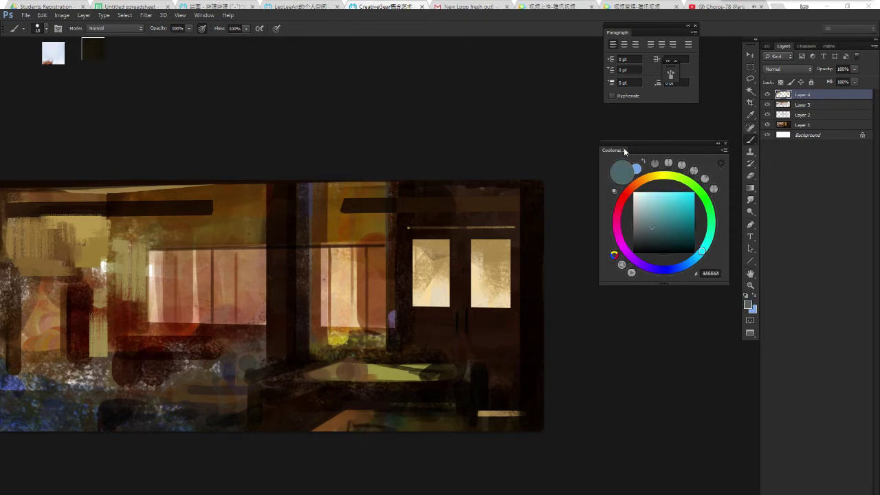
{"action": "mouse_move", "coordinate": [623, 149]}
{"action": "left_mouse_down"}
{"action": "mouse_move", "coordinate": [620, 226]}
{"action": "mouse_move", "coordinate": [605, 246]}
{"action": "left_mouse_up"}
{"action": "mouse_move", "coordinate": [440, 394]}
{"action": "left_mouse_down"}
{"action": "mouse_move", "coordinate": [442, 400]}
{"action": "mouse_move", "coordinate": [426, 403]}
{"action": "mouse_move", "coordinate": [437, 398]}
{"action": "mouse_move", "coordinate": [429, 413]}
{"action": "mouse_move", "coordinate": [446, 408]}
{"action": "mouse_move", "coordinate": [453, 390]}
{"action": "left_mouse_up"}
{"action": "key", "text": "e"}
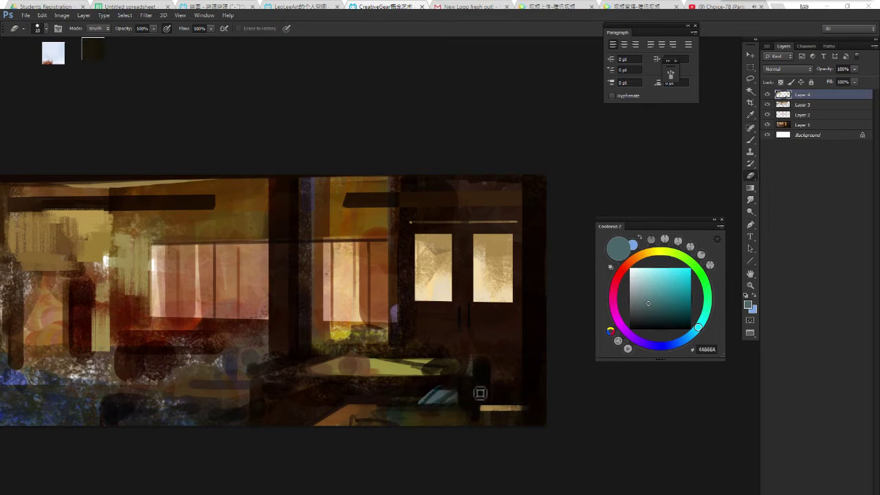
Dab small pure-white highlights on the lit table.
{"action": "key", "text": "b"}
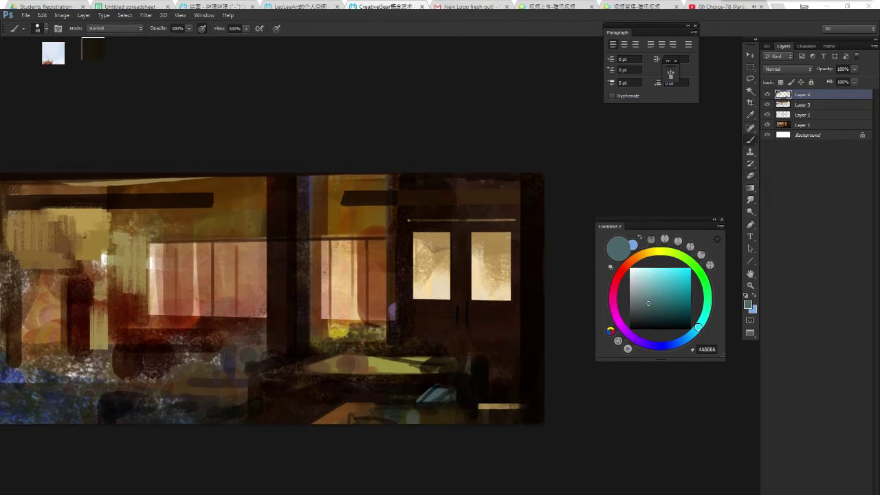
{"action": "left_click", "coordinate": [489, 319], "text": "alt"}
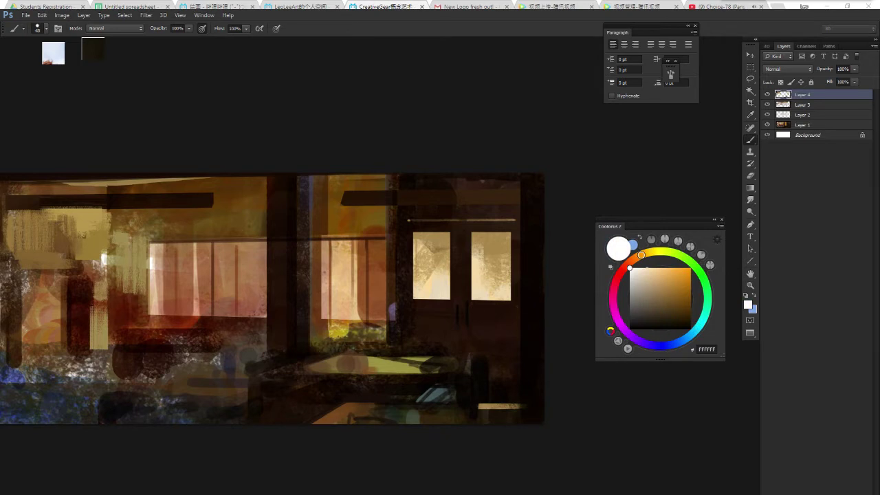
{"action": "left_click", "coordinate": [410, 361]}
{"action": "left_click_drag", "start_coordinate": [409, 363], "coordinate": [406, 371]}
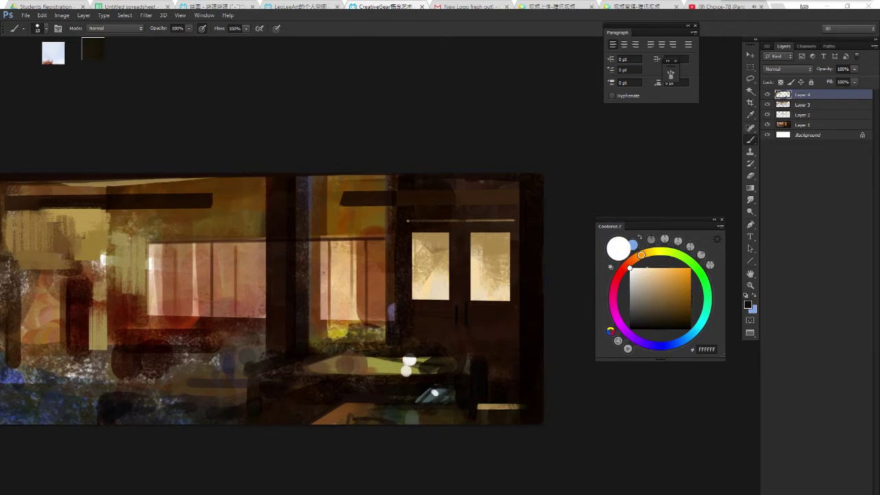
Sample olive, dark and tan colours and zoom out to view the painting.
{"action": "left_click", "coordinate": [404, 366], "text": "alt"}
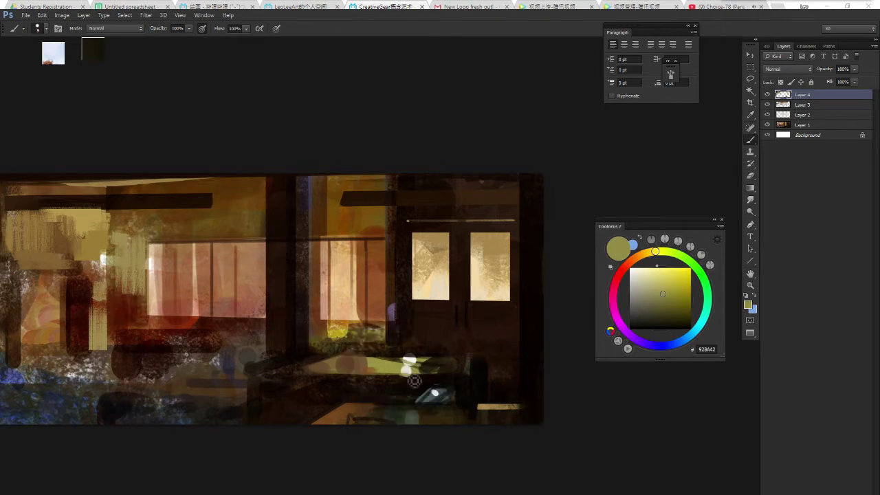
{"action": "left_click", "coordinate": [441, 387], "text": "alt"}
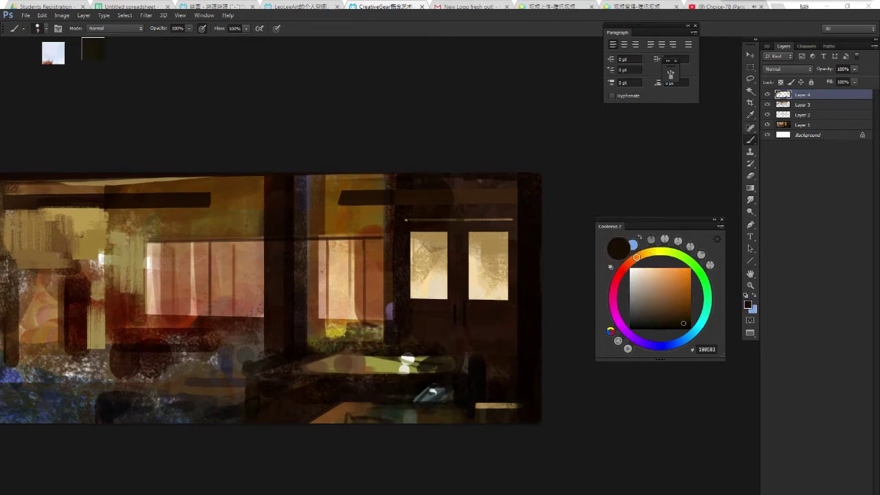
{"action": "left_click", "coordinate": [366, 356], "text": "alt"}
{"action": "left_click", "coordinate": [506, 382], "text": "ctrl+alt"}
{"action": "scroll", "coordinate": [505, 381], "scroll_direction": "down", "scroll_amount": 2}
{"action": "scroll", "coordinate": [524, 371], "scroll_direction": "up", "scroll_amount": 1}
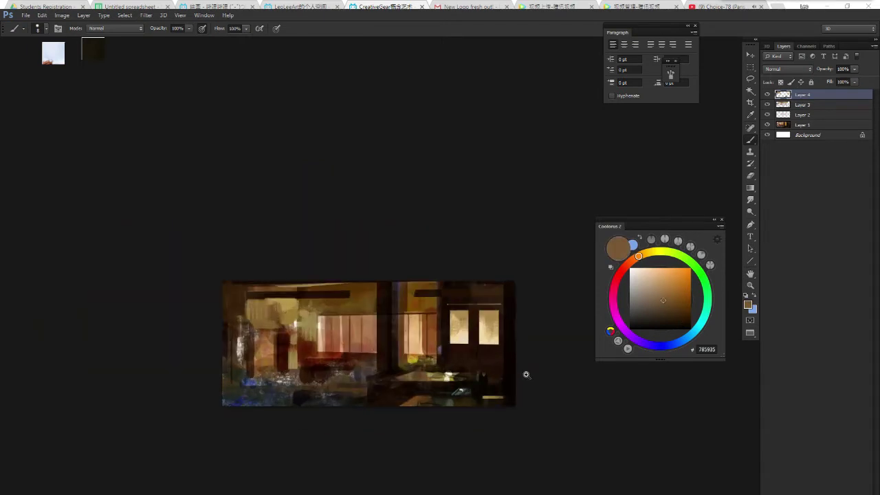
{"action": "scroll", "coordinate": [524, 371], "scroll_direction": "up", "scroll_amount": 1}
Darken the bright streak at the lower right, including its left end.
{"action": "left_click_drag", "start_coordinate": [465, 408], "coordinate": [490, 410]}
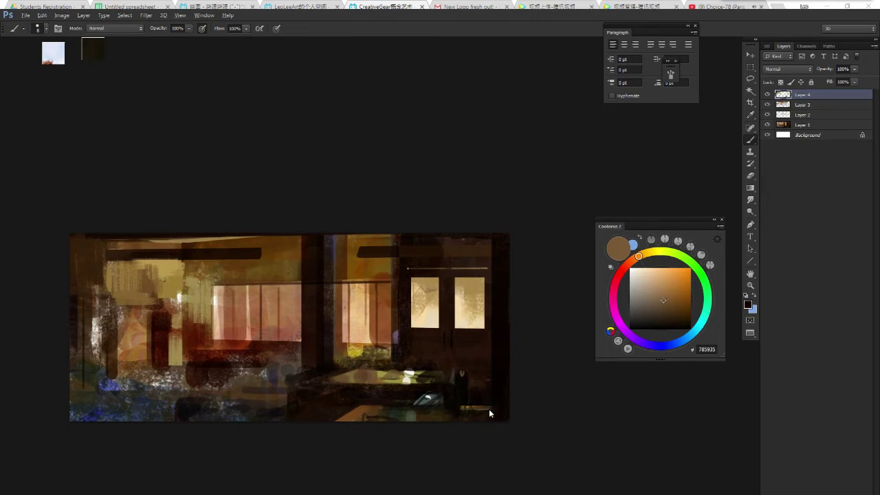
{"action": "scroll", "coordinate": [522, 402], "scroll_direction": "down", "scroll_amount": 1}
{"action": "scroll", "coordinate": [512, 392], "scroll_direction": "down", "scroll_amount": 1}
{"action": "scroll", "coordinate": [522, 378], "scroll_direction": "up", "scroll_amount": 2}
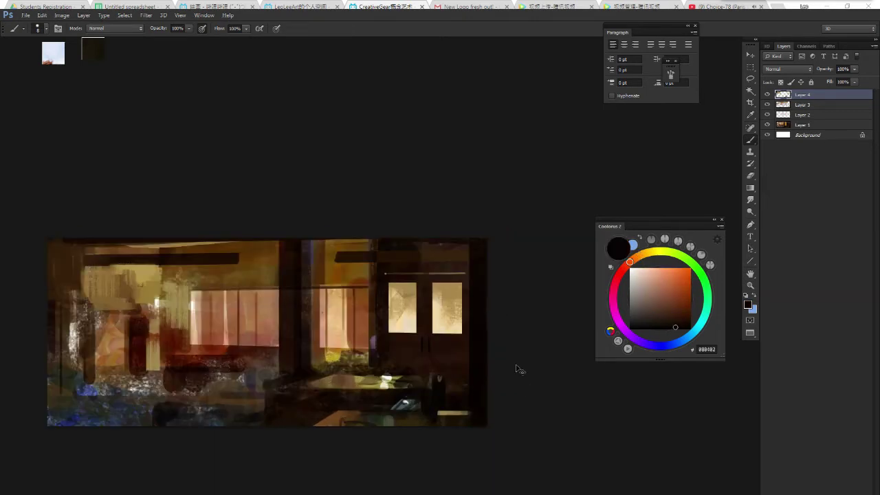
{"action": "left_click_drag", "start_coordinate": [427, 412], "coordinate": [443, 411]}
{"action": "scroll", "coordinate": [461, 348], "scroll_direction": "down", "scroll_amount": 1}
{"action": "scroll", "coordinate": [460, 348], "scroll_direction": "up", "scroll_amount": 1}
Mix a warm mid brown and paint a thin line above the right windows.
{"action": "left_click", "coordinate": [439, 355], "text": "alt"}
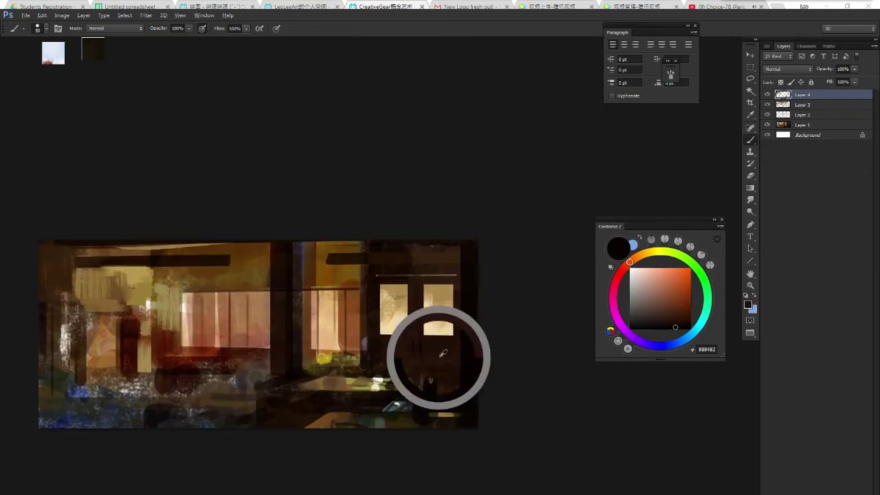
{"action": "scroll", "coordinate": [469, 354], "scroll_direction": "up", "scroll_amount": 1}
{"action": "left_click", "coordinate": [641, 255]}
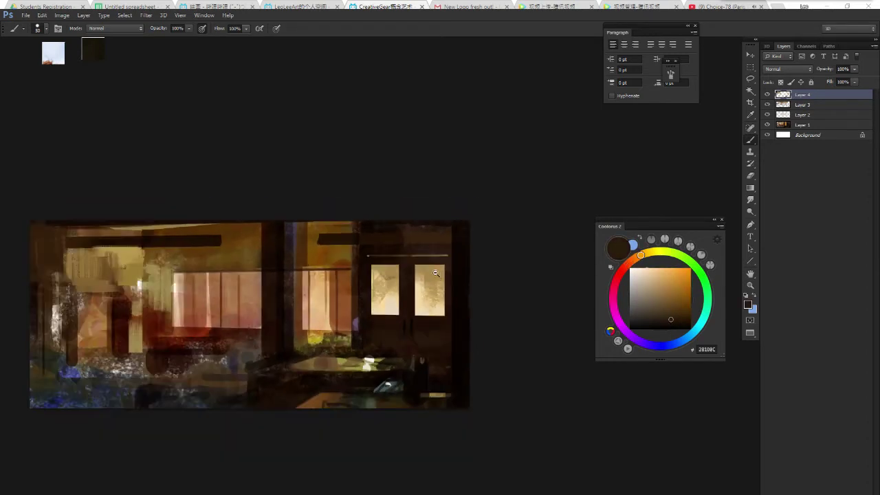
{"action": "left_click_drag", "start_coordinate": [443, 280], "coordinate": [440, 279]}
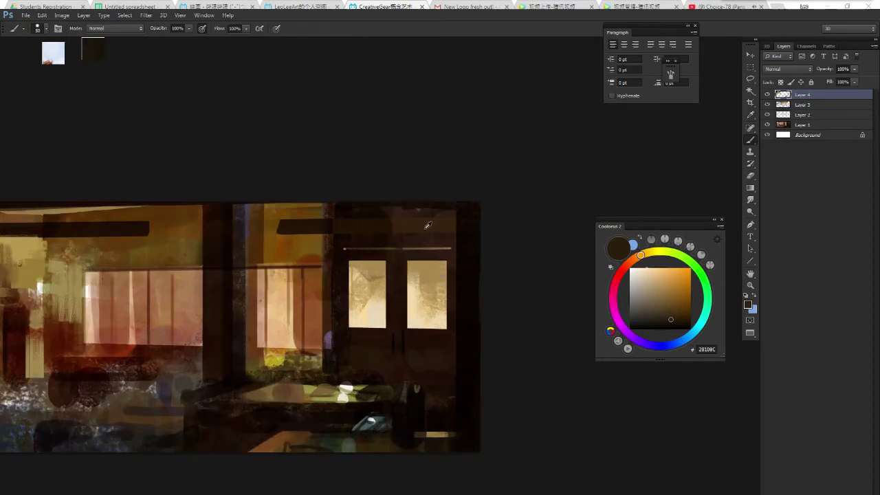
{"action": "left_click", "coordinate": [633, 259]}
{"action": "left_click_drag", "start_coordinate": [656, 277], "coordinate": [673, 297]}
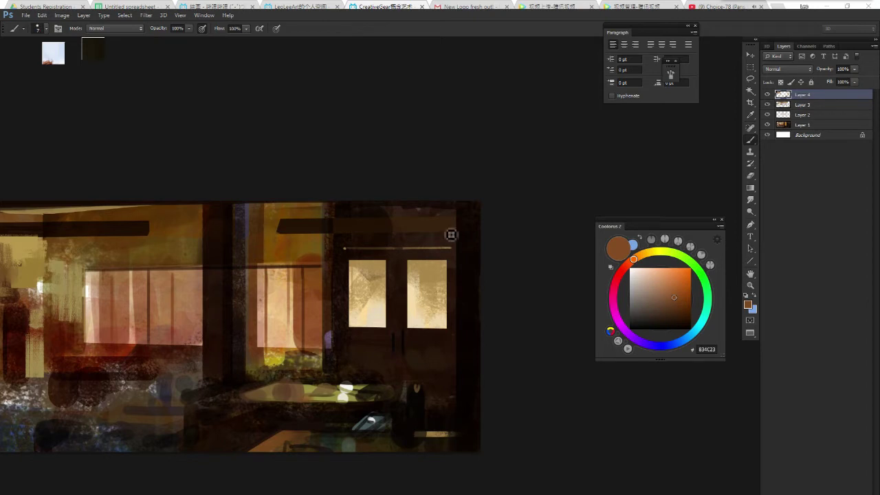
{"action": "left_click_drag", "start_coordinate": [453, 232], "coordinate": [330, 232]}
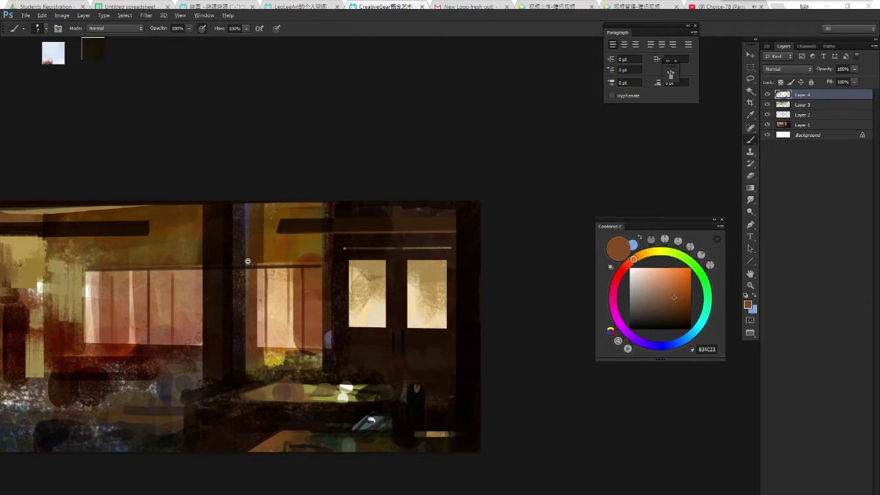
{"action": "left_click_drag", "start_coordinate": [247, 262], "coordinate": [264, 227]}
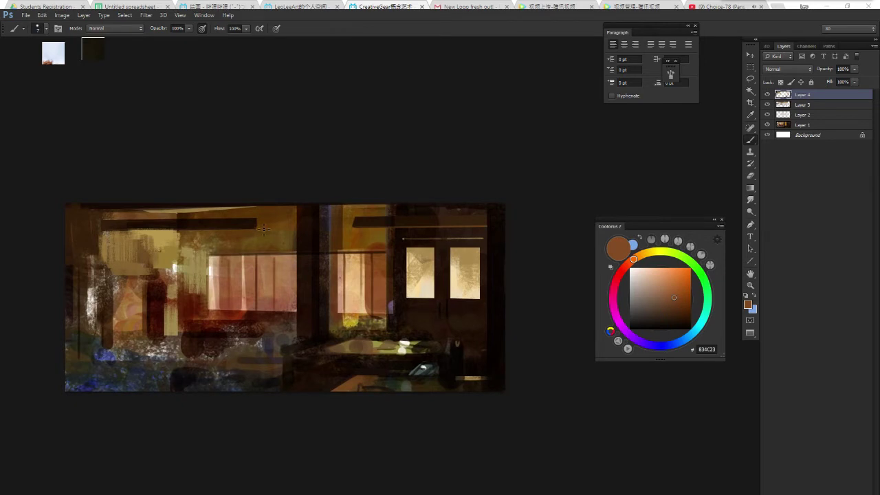
Extend the dark top ceiling beam to the right with a sampled dark brown.
{"action": "scroll", "coordinate": [271, 239], "scroll_direction": "down", "scroll_amount": 3}
{"action": "scroll", "coordinate": [279, 240], "scroll_direction": "up", "scroll_amount": 3}
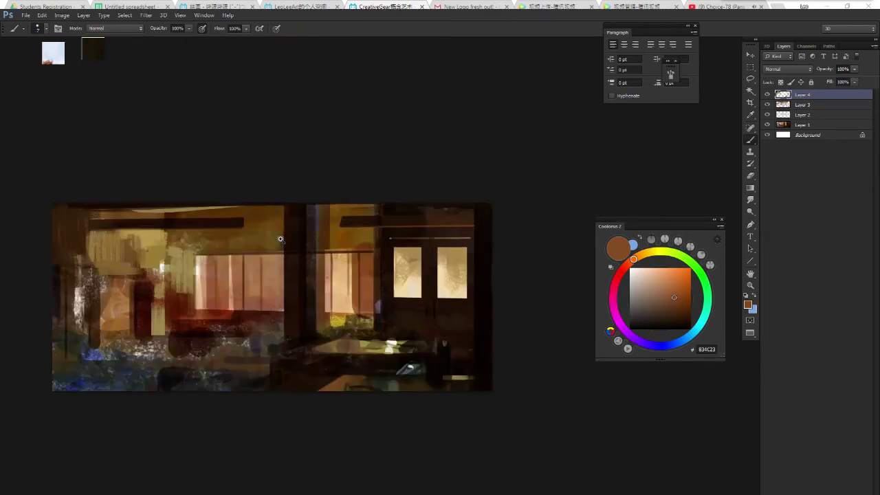
{"action": "left_click", "coordinate": [294, 228], "text": "alt"}
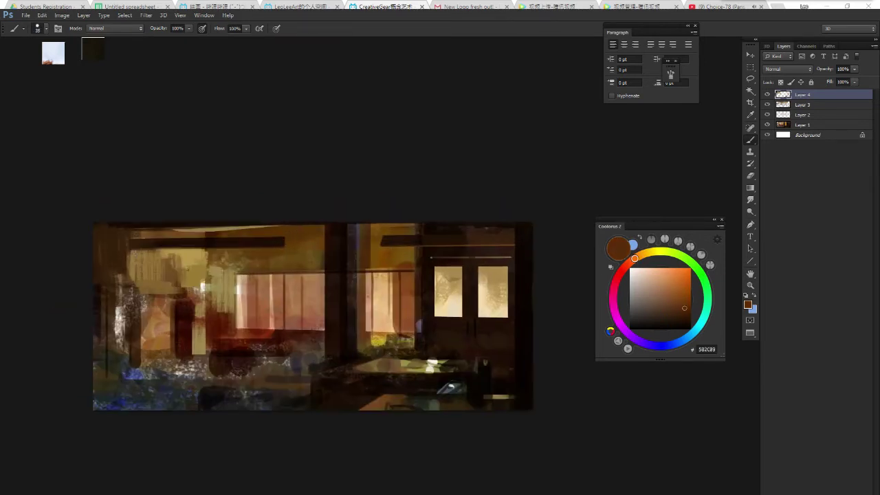
{"action": "left_click", "coordinate": [279, 244]}
{"action": "left_click", "coordinate": [405, 237], "text": "alt"}
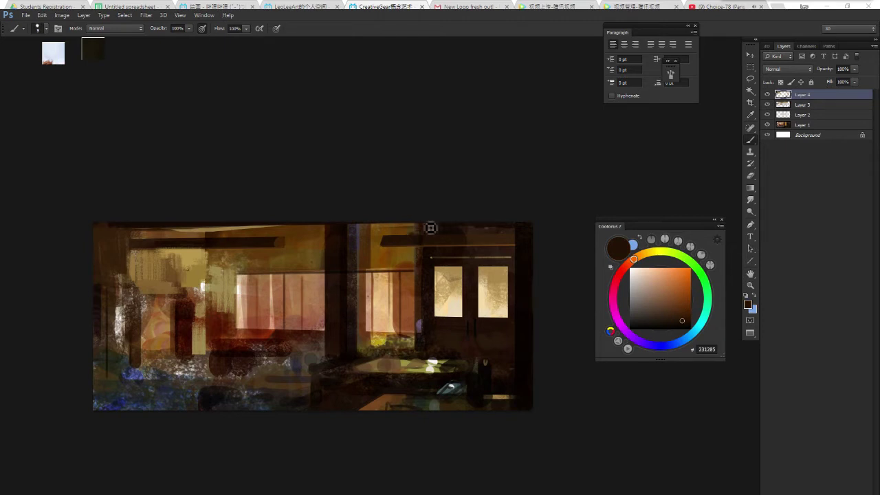
Pan across the painting, zoom out to check it, and start a new layer.
{"action": "left_click_drag", "start_coordinate": [422, 210], "coordinate": [431, 212]}
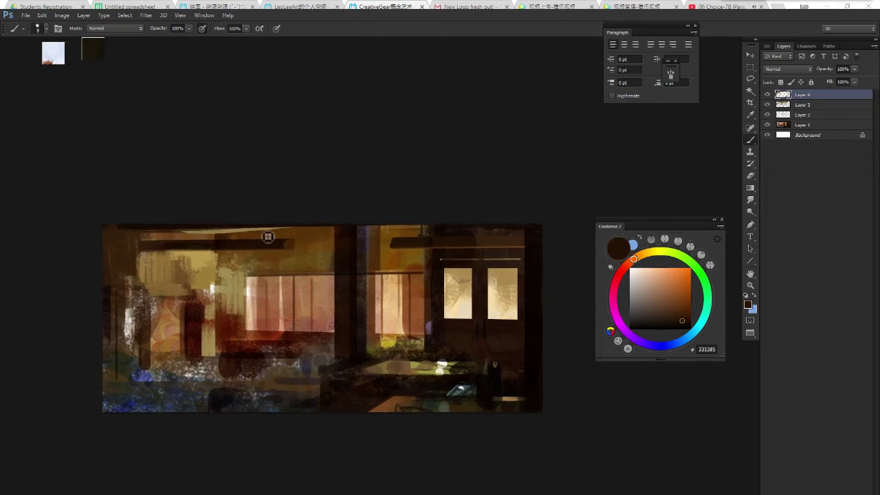
{"action": "left_click_drag", "start_coordinate": [252, 232], "coordinate": [283, 235]}
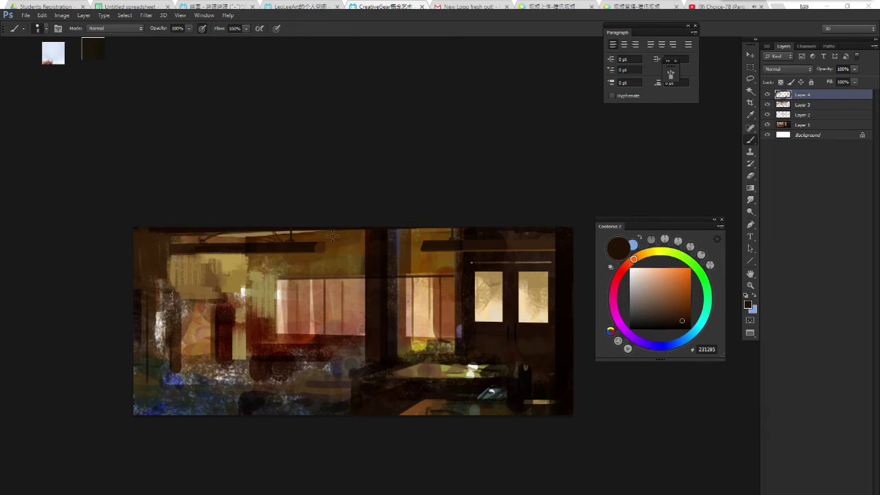
{"action": "left_click", "coordinate": [391, 270], "text": "ctrl+alt"}
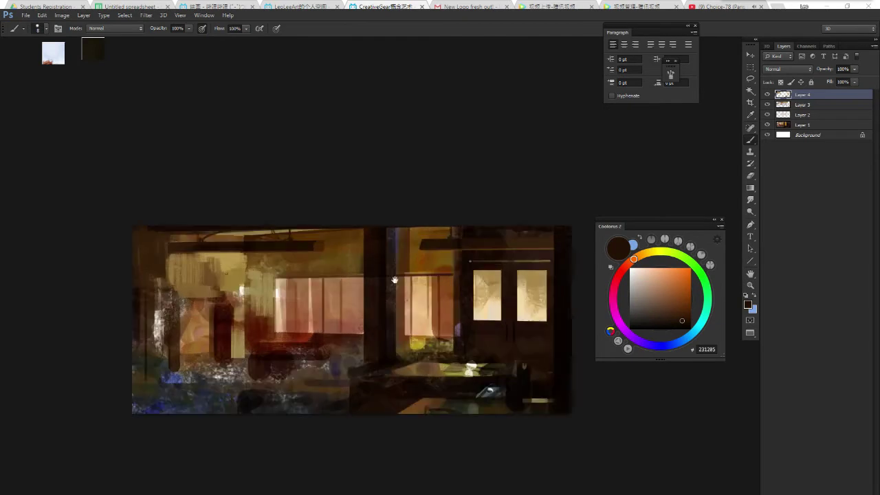
{"action": "key", "text": "ctrl+shift+n"}
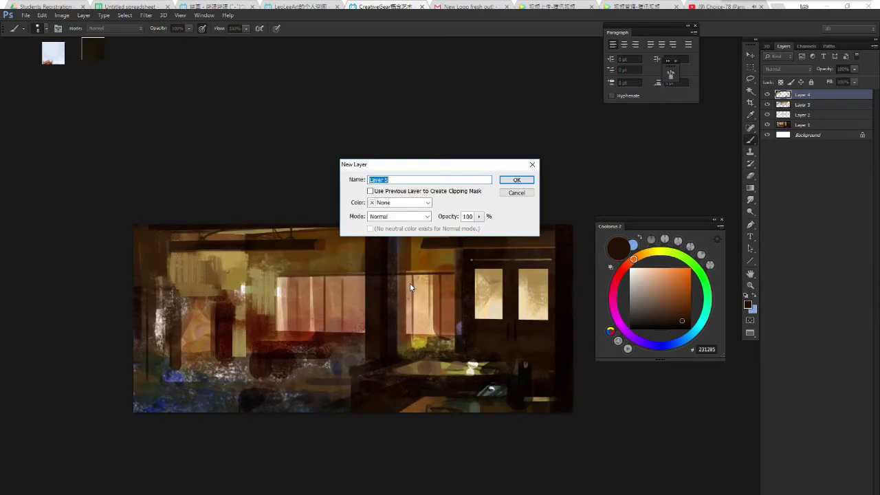
Cancel the new layer and paint warm brown blind slats across the middle window.
{"action": "key", "text": "Escape"}
{"action": "left_click", "coordinate": [408, 243], "text": "alt"}
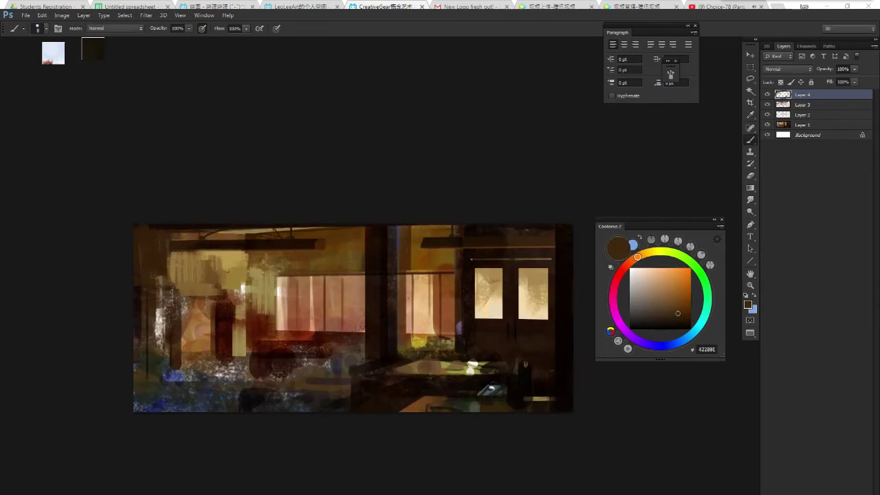
{"action": "left_click", "coordinate": [422, 312], "text": "alt"}
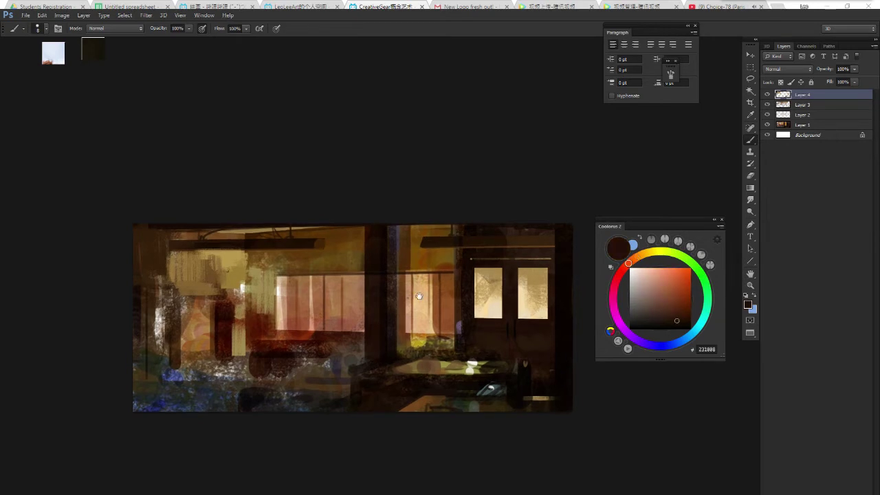
{"action": "left_click", "coordinate": [448, 277], "text": "alt"}
{"action": "scroll", "coordinate": [433, 278], "scroll_direction": "up", "scroll_amount": 1, "text": "alt"}
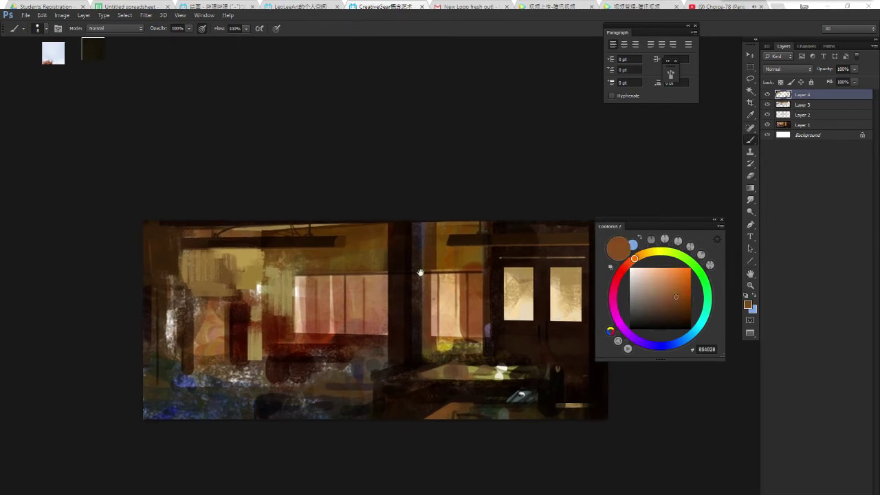
{"action": "mouse_move", "coordinate": [433, 275]}
{"action": "left_mouse_down"}
{"action": "mouse_move", "coordinate": [468, 278]}
{"action": "mouse_move", "coordinate": [453, 298]}
{"action": "mouse_move", "coordinate": [466, 307]}
{"action": "mouse_move", "coordinate": [464, 330]}
{"action": "mouse_move", "coordinate": [506, 304]}
{"action": "left_mouse_up"}
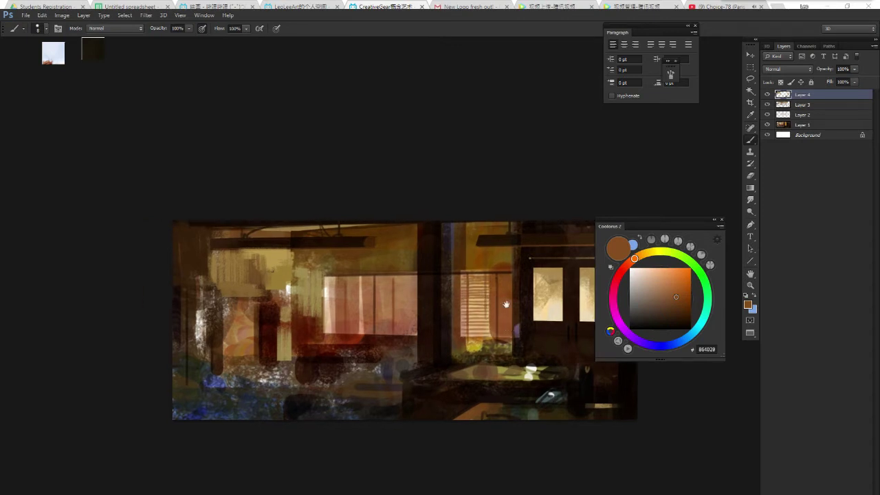
Darken the orange glow beside the blinds and add more slats across the window.
{"action": "left_click", "coordinate": [509, 270], "text": "alt"}
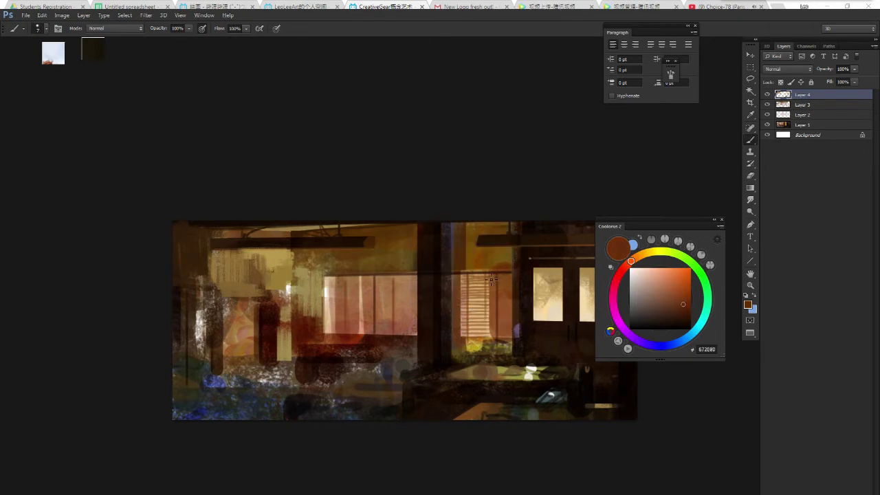
{"action": "left_click_drag", "start_coordinate": [491, 278], "coordinate": [523, 294]}
{"action": "left_click_drag", "start_coordinate": [448, 275], "coordinate": [522, 279]}
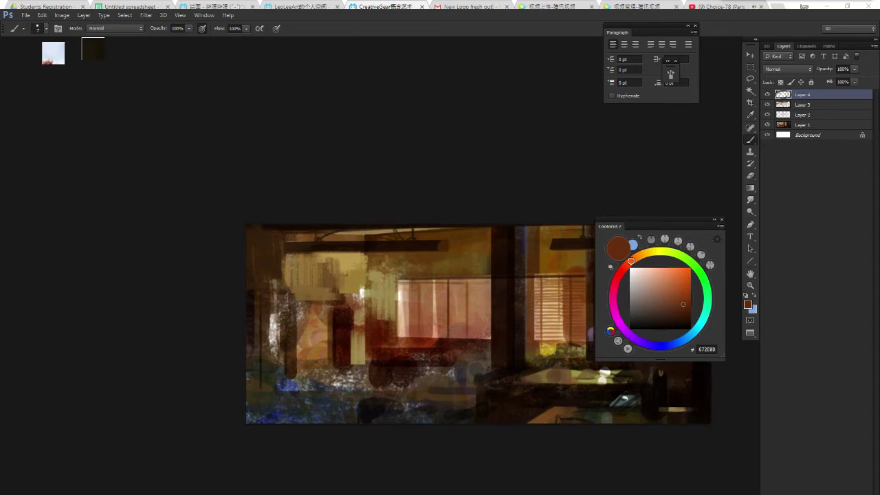
{"action": "mouse_move", "coordinate": [396, 282]}
{"action": "left_mouse_down"}
{"action": "mouse_move", "coordinate": [490, 282]}
{"action": "mouse_move", "coordinate": [397, 289]}
{"action": "mouse_move", "coordinate": [491, 293]}
{"action": "mouse_move", "coordinate": [398, 300]}
{"action": "left_mouse_up"}
{"action": "mouse_move", "coordinate": [453, 303]}
{"action": "left_mouse_down"}
{"action": "mouse_move", "coordinate": [490, 302]}
{"action": "mouse_move", "coordinate": [396, 295]}
{"action": "mouse_move", "coordinate": [487, 300]}
{"action": "left_mouse_up"}
{"action": "mouse_move", "coordinate": [399, 305]}
{"action": "left_mouse_down"}
{"action": "mouse_move", "coordinate": [492, 306]}
{"action": "mouse_move", "coordinate": [398, 313]}
{"action": "mouse_move", "coordinate": [440, 319]}
{"action": "mouse_move", "coordinate": [436, 330]}
{"action": "left_mouse_up"}
Undo the last slats and paint a thin deep-brown line along the blinds' top.
{"action": "key", "text": "ctrl+z"}
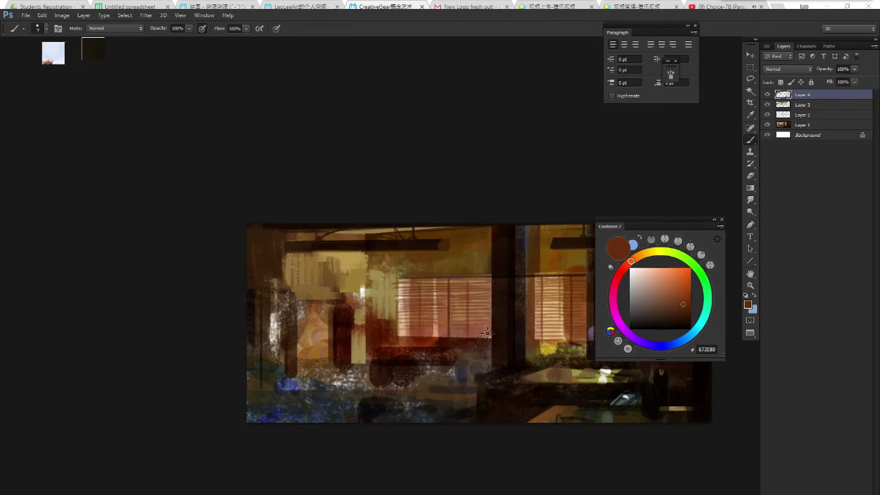
{"action": "left_click_drag", "start_coordinate": [486, 333], "coordinate": [495, 315]}
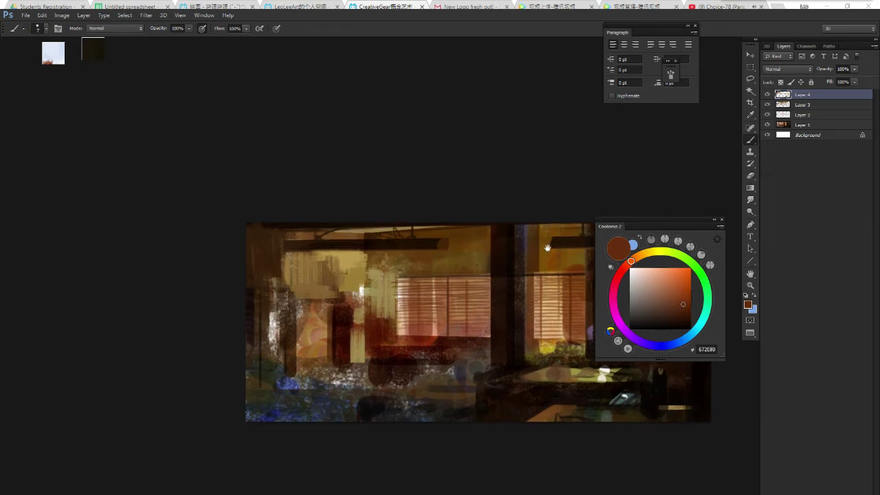
{"action": "left_click_drag", "start_coordinate": [684, 305], "coordinate": [682, 314]}
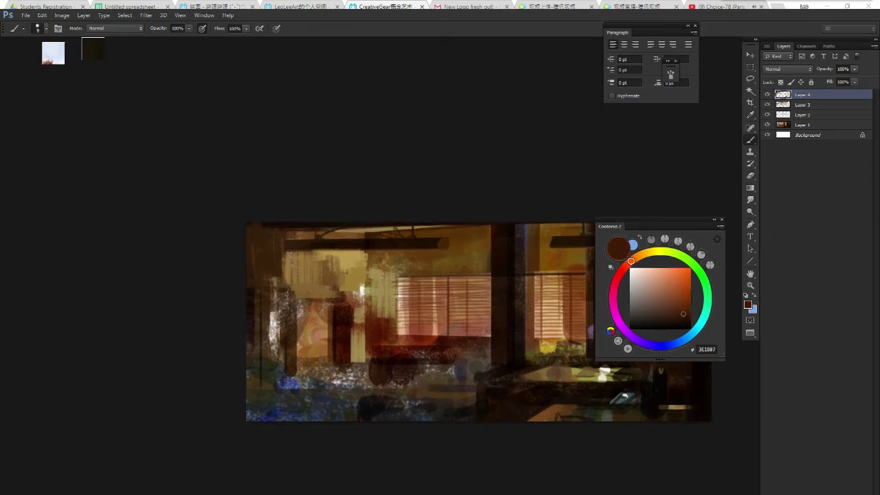
{"action": "left_click_drag", "start_coordinate": [488, 283], "coordinate": [406, 282]}
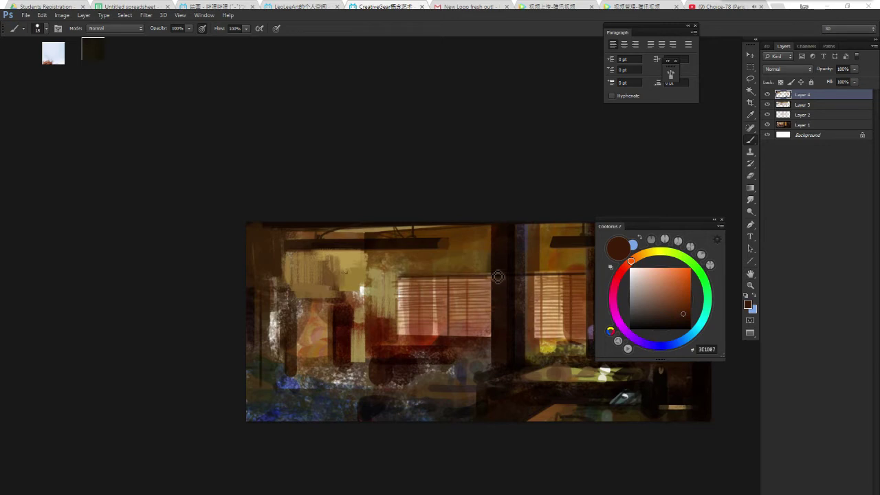
{"action": "left_click_drag", "start_coordinate": [546, 276], "coordinate": [543, 274]}
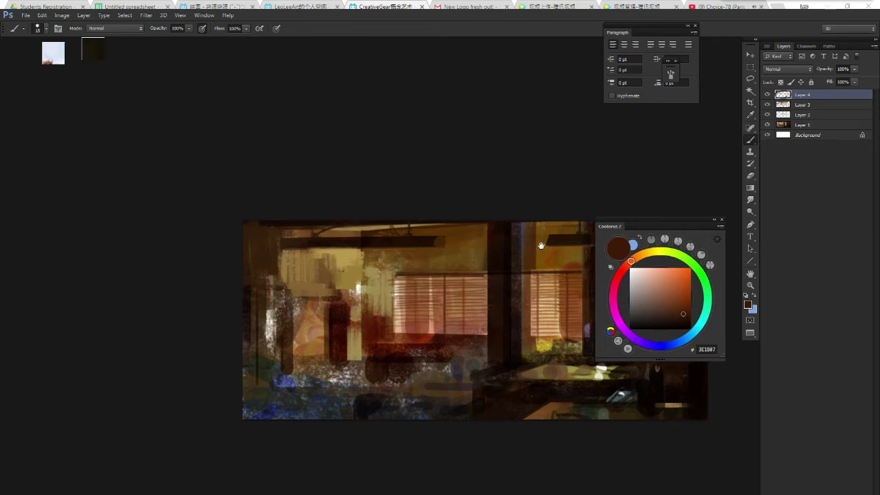
Pick a dark grey shifted toward blue-violet while repositioning the view.
{"action": "left_click", "coordinate": [525, 228], "text": "alt"}
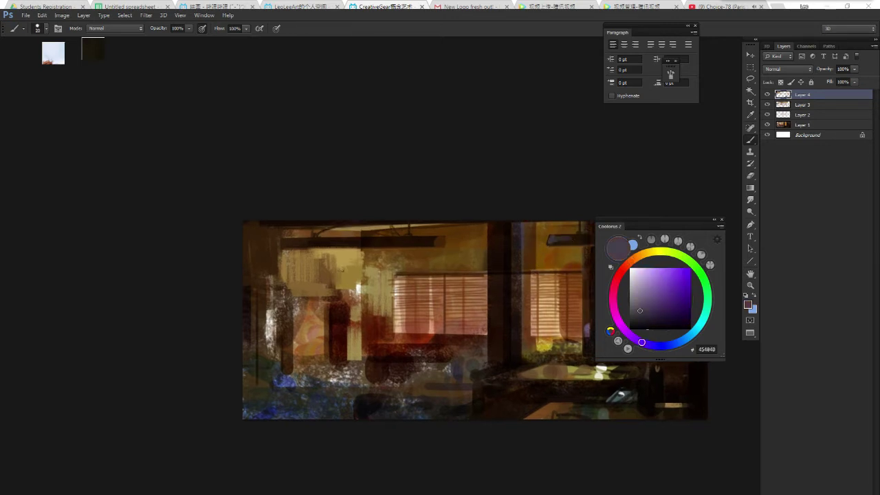
{"action": "left_click_drag", "start_coordinate": [583, 242], "coordinate": [521, 237]}
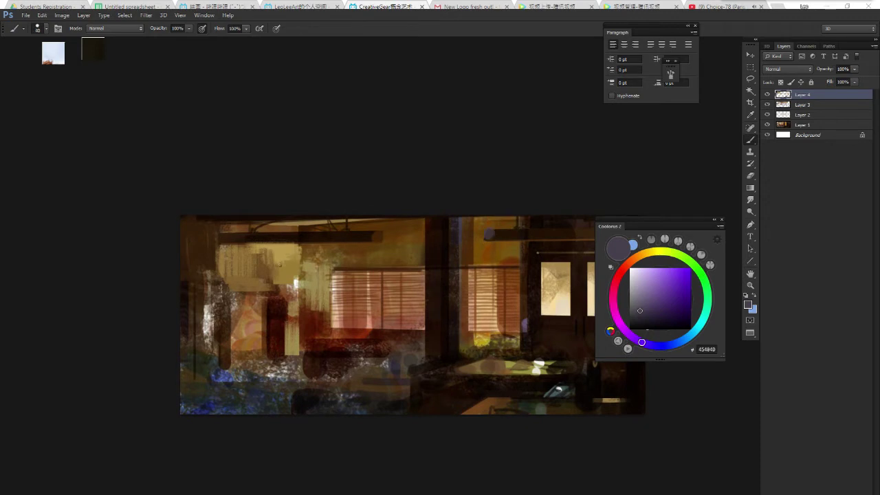
{"action": "left_click", "coordinate": [649, 303]}
{"action": "left_click", "coordinate": [657, 346]}
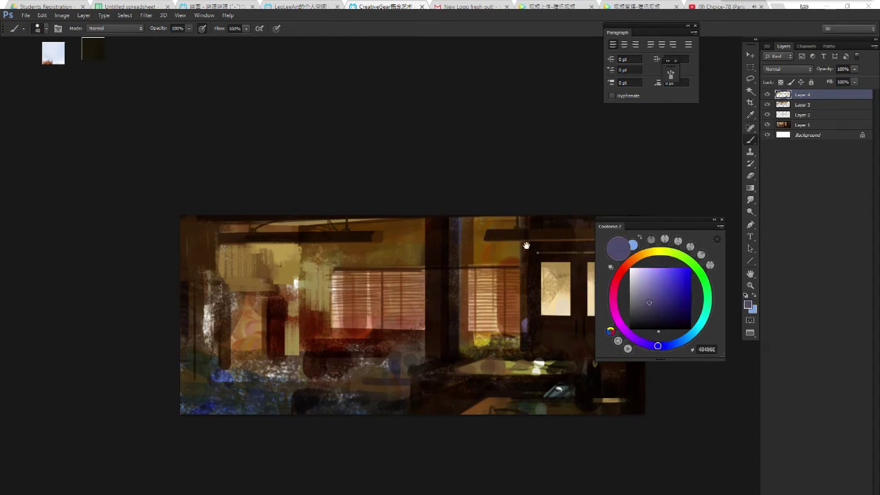
{"action": "left_click_drag", "start_coordinate": [526, 245], "coordinate": [520, 241]}
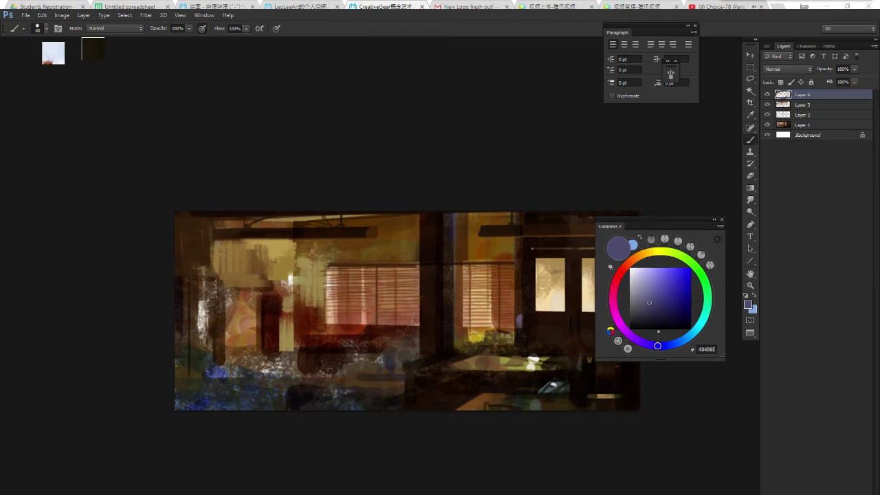
{"action": "left_click", "coordinate": [378, 323], "text": "ctrl+alt"}
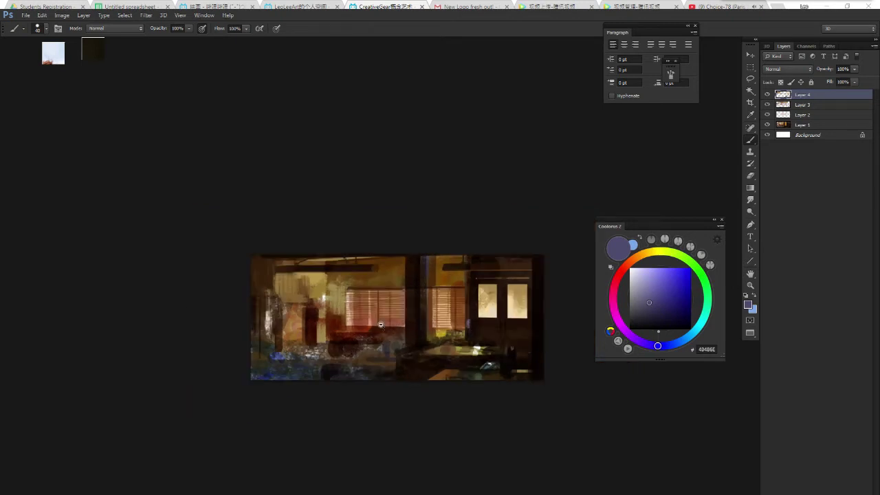
{"action": "left_click", "coordinate": [379, 323], "text": "ctrl"}
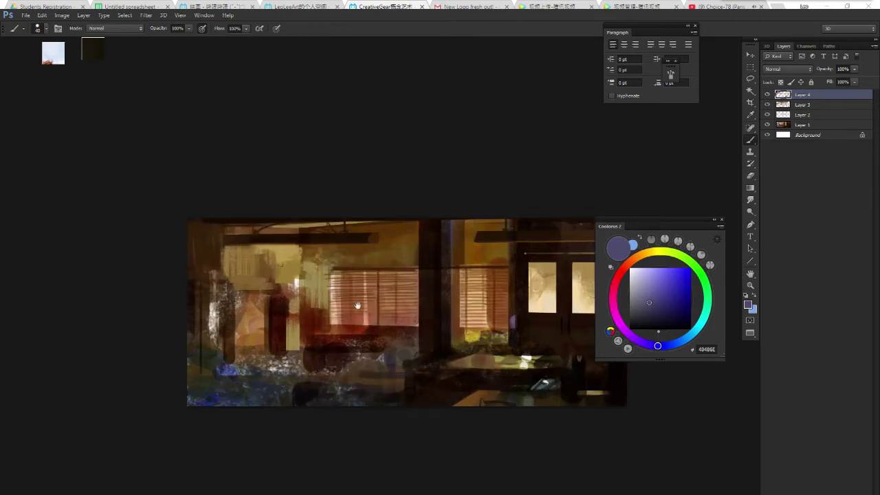
Darken the orange figure on the left with dark brown vertical strokes and a dab.
{"action": "left_click", "coordinate": [232, 337], "text": "alt"}
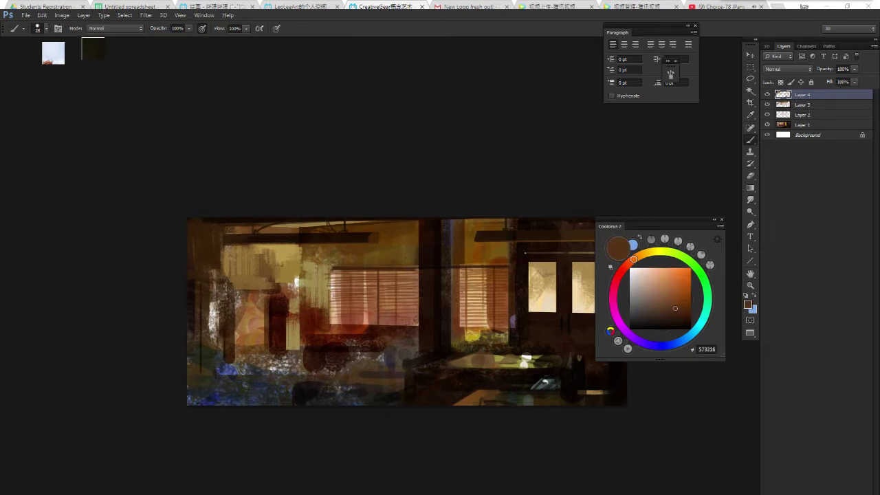
{"action": "mouse_move", "coordinate": [261, 313]}
{"action": "left_mouse_down"}
{"action": "mouse_move", "coordinate": [261, 351]}
{"action": "mouse_move", "coordinate": [254, 347]}
{"action": "left_mouse_up"}
{"action": "mouse_move", "coordinate": [246, 315]}
{"action": "left_mouse_down"}
{"action": "mouse_move", "coordinate": [247, 354]}
{"action": "mouse_move", "coordinate": [237, 365]}
{"action": "left_mouse_up"}
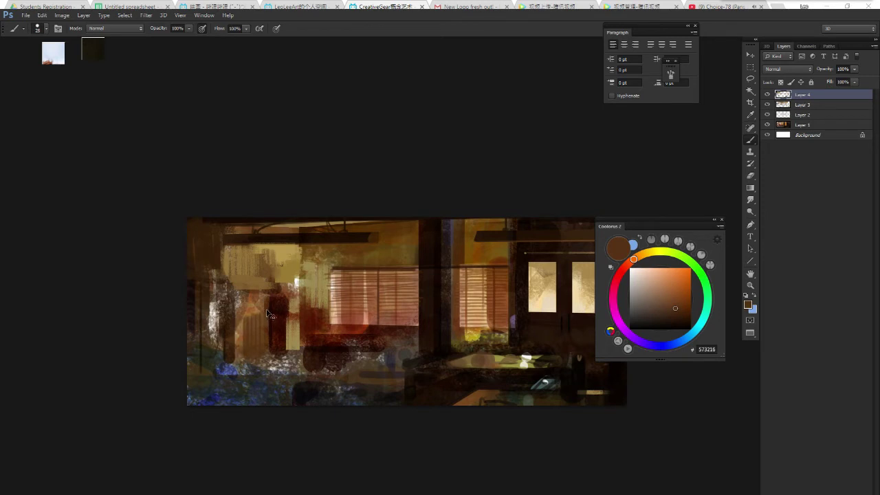
{"action": "left_click", "coordinate": [264, 303], "text": "alt"}
{"action": "mouse_move", "coordinate": [241, 315]}
{"action": "left_mouse_down"}
{"action": "mouse_move", "coordinate": [250, 315]}
{"action": "mouse_move", "coordinate": [245, 364]}
{"action": "left_mouse_up"}
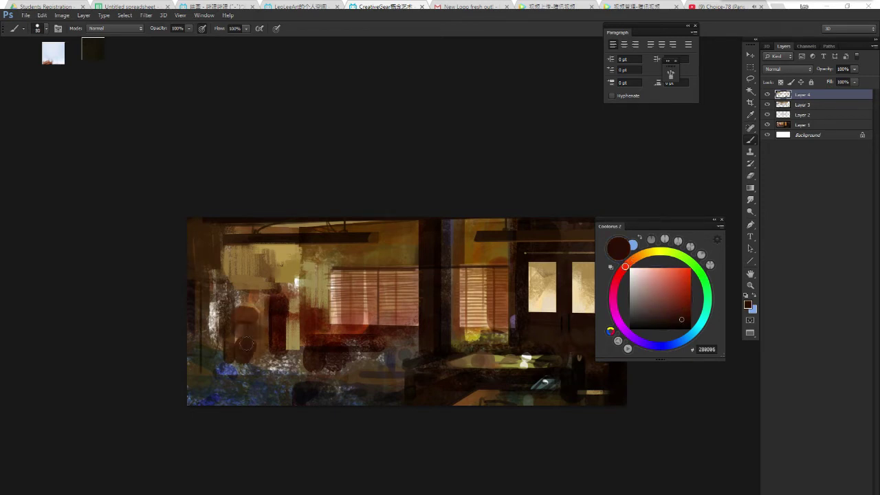
Paint a near-black rounded shape across the bottom-left.
{"action": "left_click", "coordinate": [685, 323]}
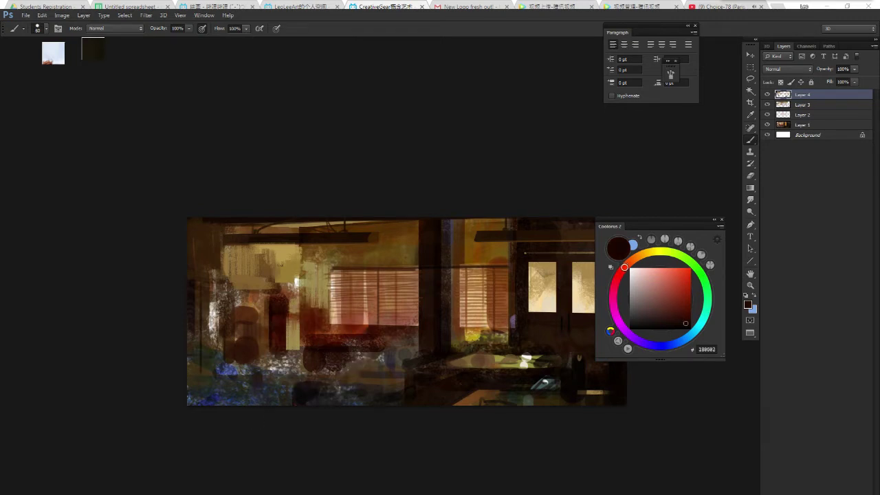
{"action": "left_click_drag", "start_coordinate": [182, 383], "coordinate": [256, 384]}
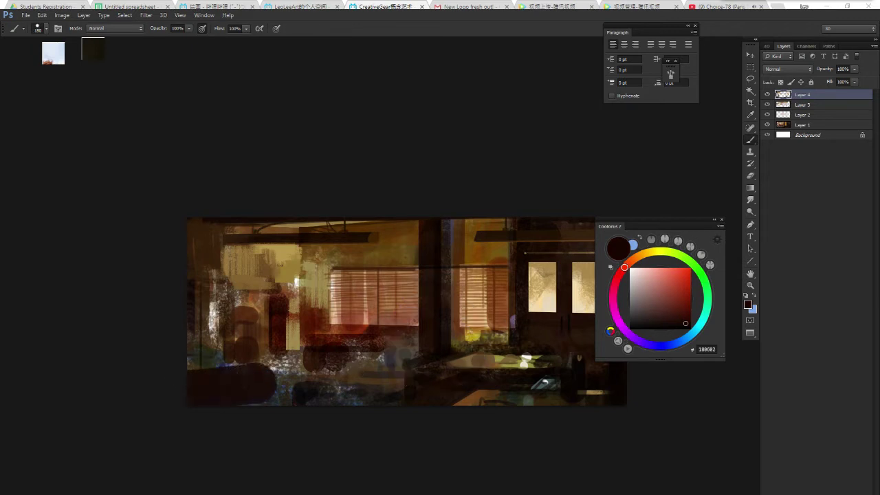
{"action": "left_click", "coordinate": [678, 323]}
Mix a light olive tone and paint an olive strip along the left edge.
{"action": "left_click", "coordinate": [655, 251]}
{"action": "left_click", "coordinate": [659, 293]}
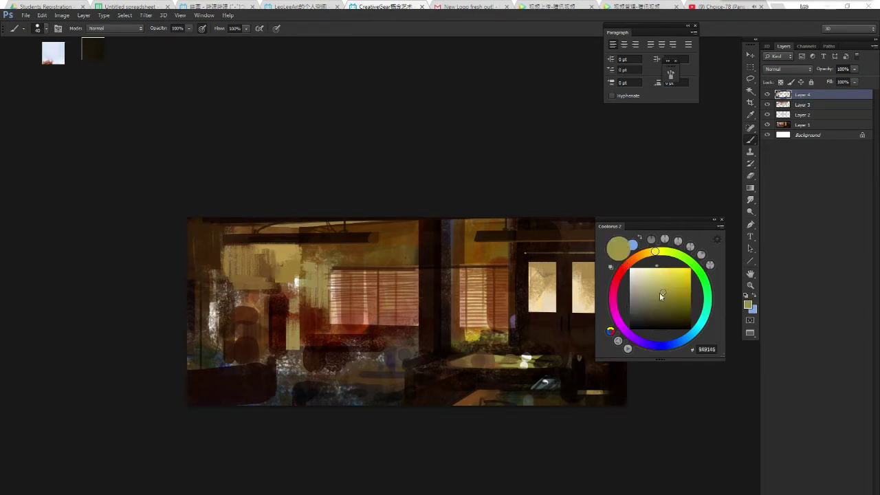
{"action": "left_click_drag", "start_coordinate": [659, 293], "coordinate": [652, 299]}
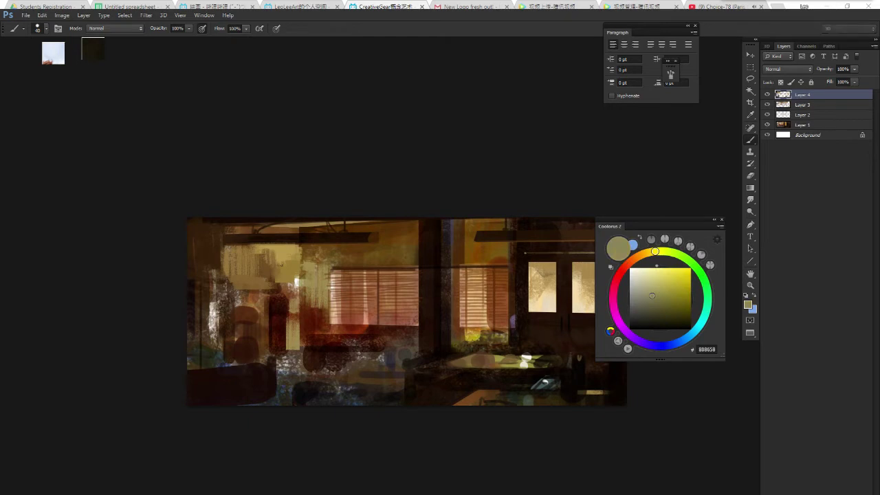
{"action": "left_click_drag", "start_coordinate": [251, 358], "coordinate": [188, 360]}
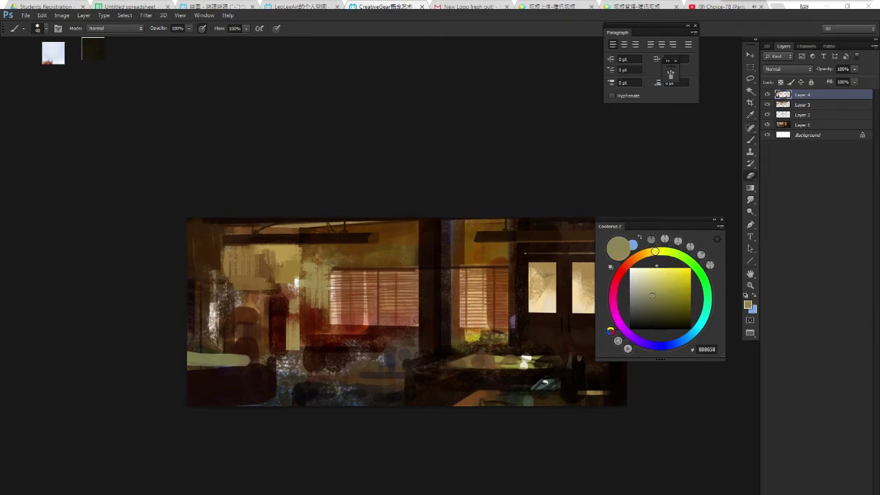
Erase a streak through the olive strip, then undo it.
{"action": "key", "text": "e"}
{"action": "left_click_drag", "start_coordinate": [206, 365], "coordinate": [236, 359]}
{"action": "key", "text": "ctrl+z"}
{"action": "key", "text": "b"}
Cover the olive strip and lower-left area with dark red-brown strokes.
{"action": "left_click", "coordinate": [209, 364], "text": "alt"}
{"action": "mouse_move", "coordinate": [206, 363]}
{"action": "left_mouse_down"}
{"action": "mouse_move", "coordinate": [234, 357]}
{"action": "mouse_move", "coordinate": [237, 368]}
{"action": "mouse_move", "coordinate": [187, 354]}
{"action": "left_mouse_up"}
{"action": "key", "text": "ctrl+z"}
{"action": "key", "text": "ctrl+z"}
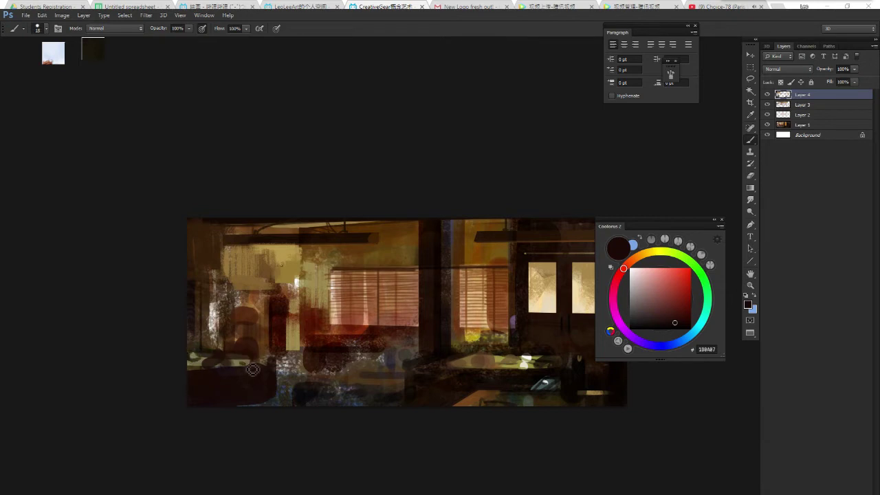
{"action": "key", "text": "bracketleft"}
{"action": "key", "text": "bracketleft"}
{"action": "left_click_drag", "start_coordinate": [254, 371], "coordinate": [213, 375]}
Paint a grey-green stroke in the lower foreground, then mix a dark olive-green.
{"action": "left_click", "coordinate": [364, 397], "text": "alt"}
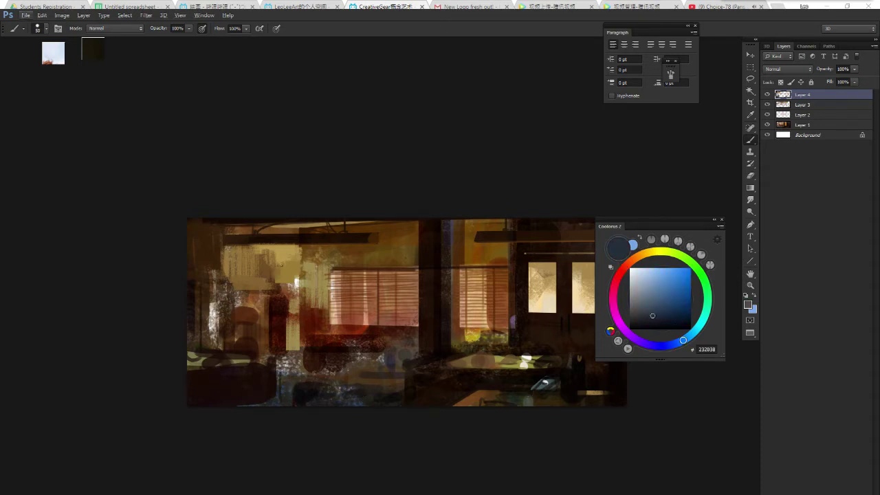
{"action": "left_click_drag", "start_coordinate": [295, 381], "coordinate": [369, 386]}
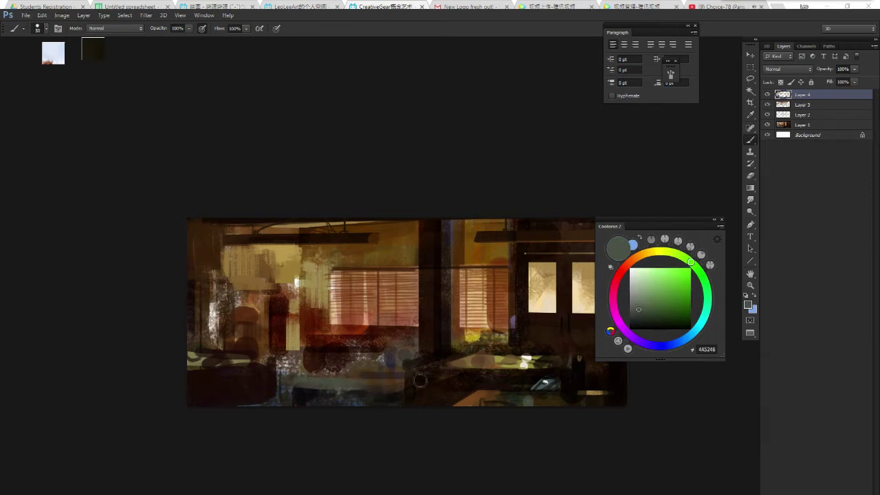
{"action": "left_click", "coordinate": [664, 253]}
{"action": "left_click", "coordinate": [651, 314]}
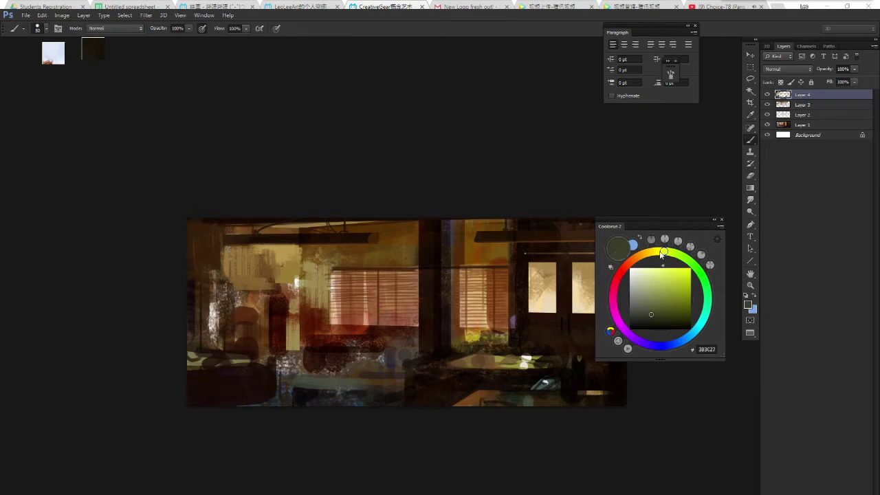
{"action": "left_click_drag", "start_coordinate": [660, 254], "coordinate": [654, 252]}
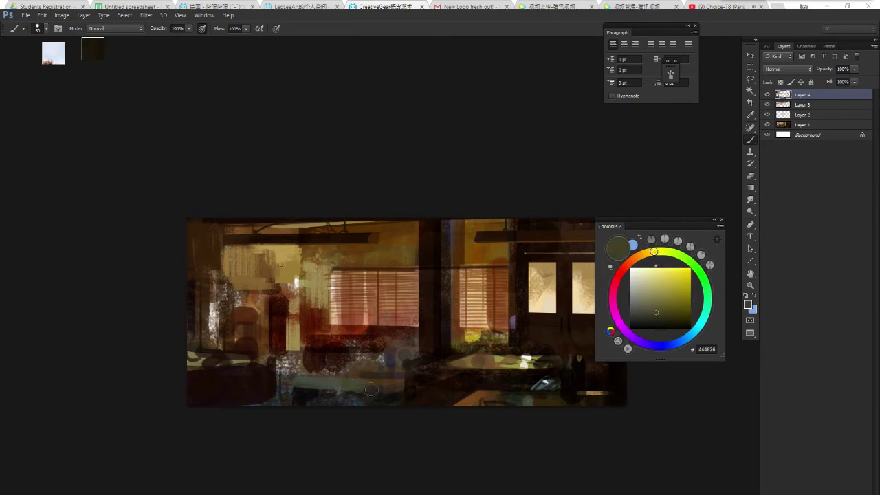
{"action": "left_click_drag", "start_coordinate": [658, 255], "coordinate": [690, 262]}
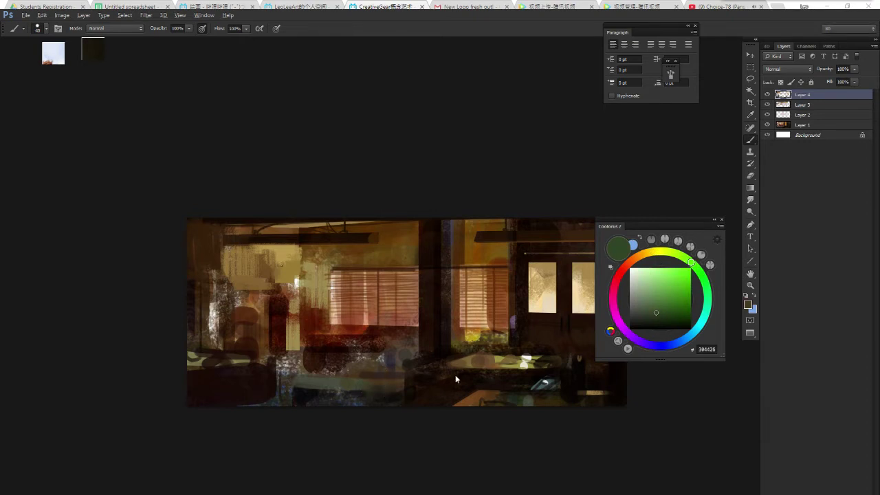
Paint a brown vertical stroke in the lower foreground and pick a lighter orange.
{"action": "left_click", "coordinate": [474, 392], "text": "alt"}
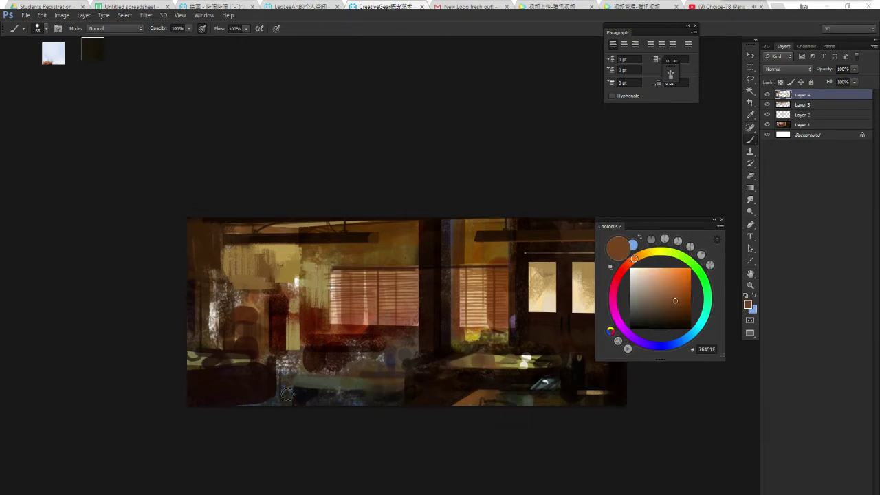
{"action": "mouse_move", "coordinate": [281, 400]}
{"action": "left_mouse_down"}
{"action": "mouse_move", "coordinate": [282, 362]}
{"action": "mouse_move", "coordinate": [362, 371]}
{"action": "left_mouse_up"}
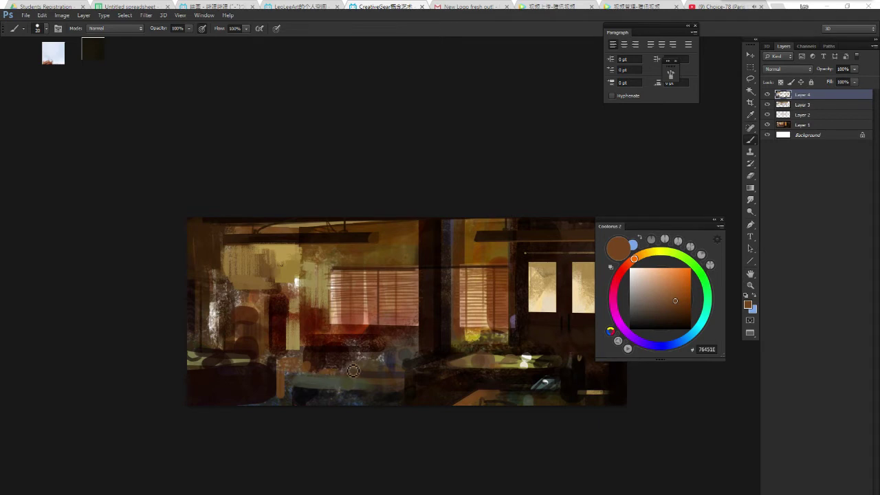
{"action": "left_click", "coordinate": [673, 278]}
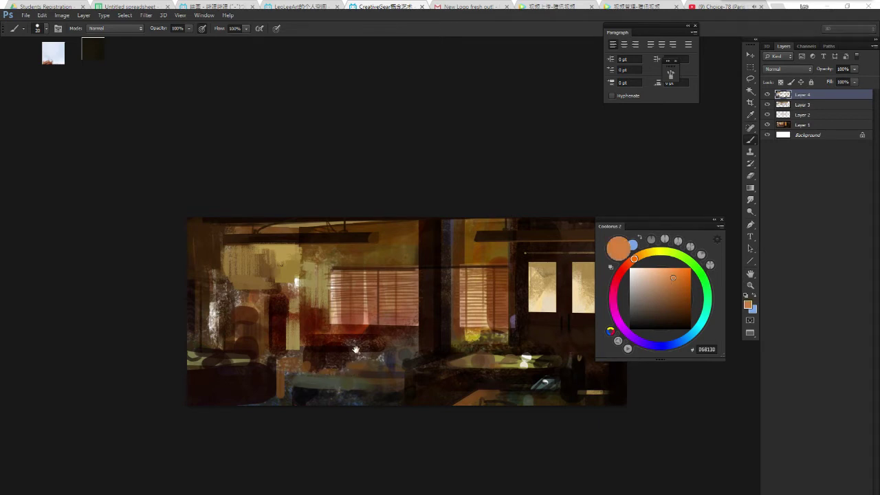
Undo the first thick foreground line and set the Line tool weight to 11 px.
{"action": "key", "text": "u"}
{"action": "left_click_drag", "start_coordinate": [350, 362], "coordinate": [367, 362]}
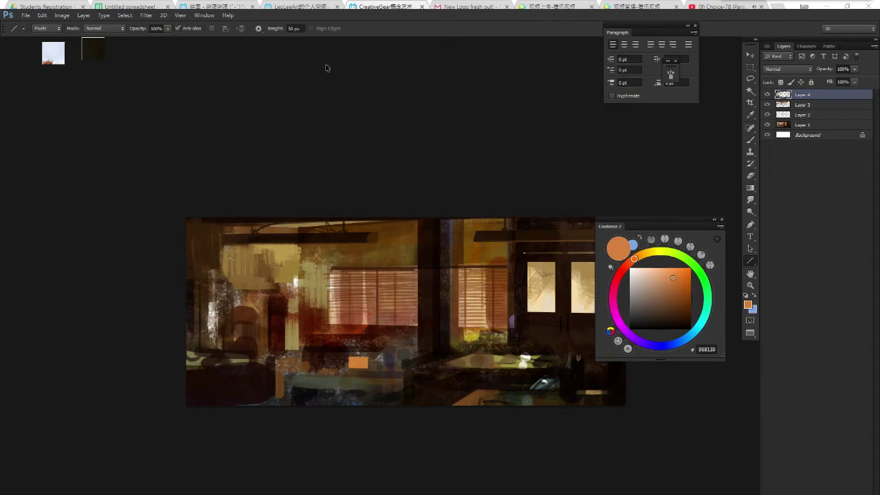
{"action": "key", "text": "ctrl+z"}
{"action": "left_click", "coordinate": [295, 28]}
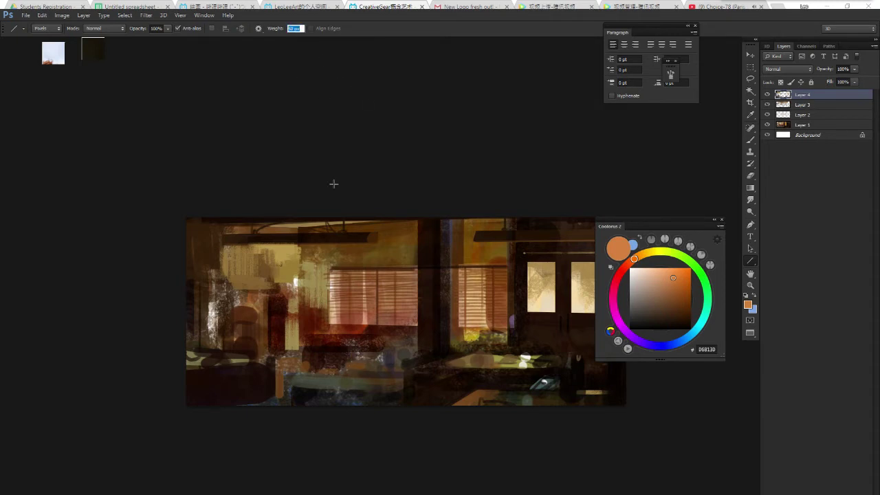
{"action": "type", "text": "11"}
{"action": "key", "text": "Return"}
Draw short thin orange highlight lines along the table edges, plus a vertical mark at lower left.
{"action": "left_click_drag", "start_coordinate": [356, 372], "coordinate": [403, 375]}
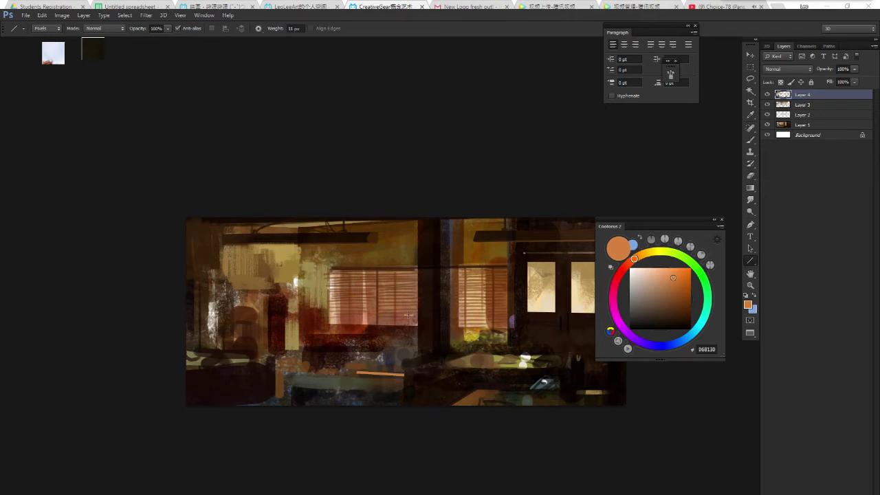
{"action": "left_click_drag", "start_coordinate": [367, 349], "coordinate": [381, 348]}
{"action": "left_click_drag", "start_coordinate": [341, 372], "coordinate": [365, 372]}
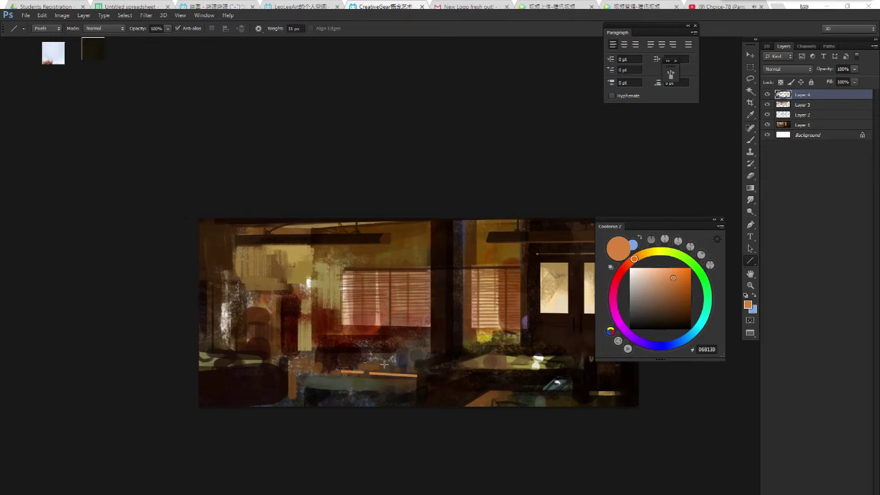
{"action": "left_click_drag", "start_coordinate": [434, 351], "coordinate": [406, 354]}
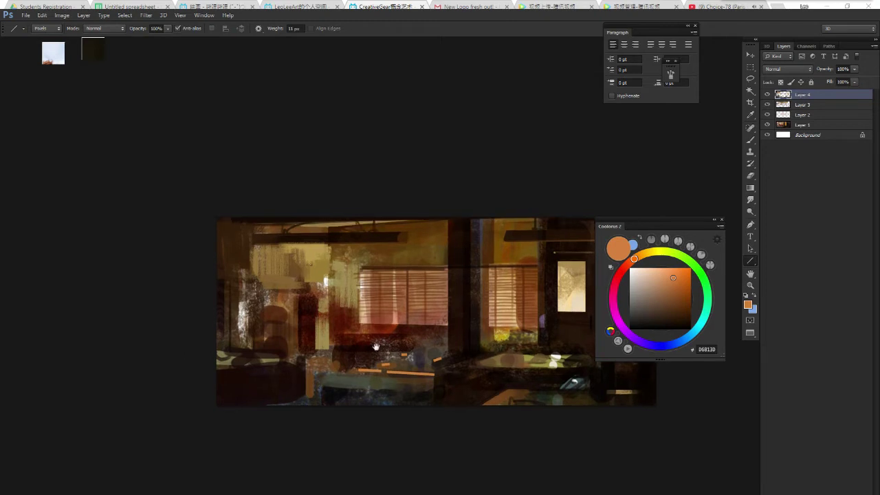
{"action": "left_click_drag", "start_coordinate": [310, 375], "coordinate": [310, 396]}
{"action": "mouse_move", "coordinate": [456, 362]}
{"action": "left_mouse_down"}
{"action": "mouse_move", "coordinate": [415, 358]}
{"action": "mouse_move", "coordinate": [504, 357]}
{"action": "left_mouse_up"}
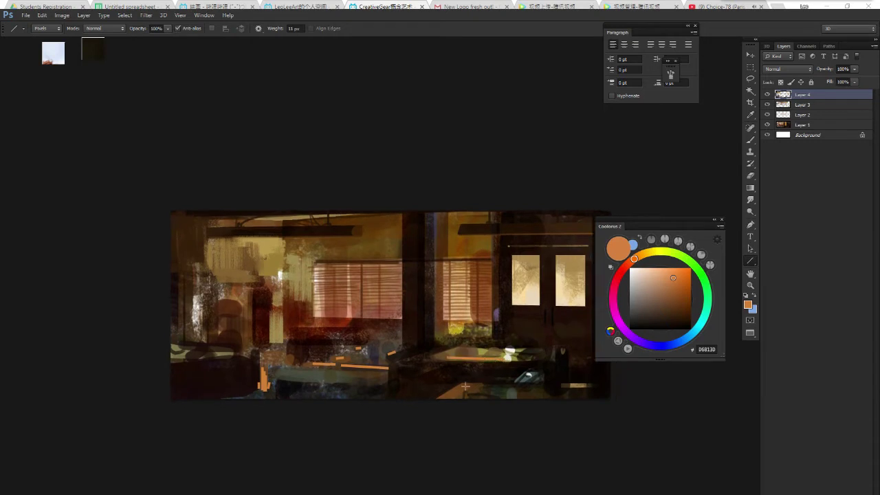
{"action": "left_click_drag", "start_coordinate": [457, 388], "coordinate": [471, 387]}
{"action": "left_click_drag", "start_coordinate": [382, 308], "coordinate": [422, 314]}
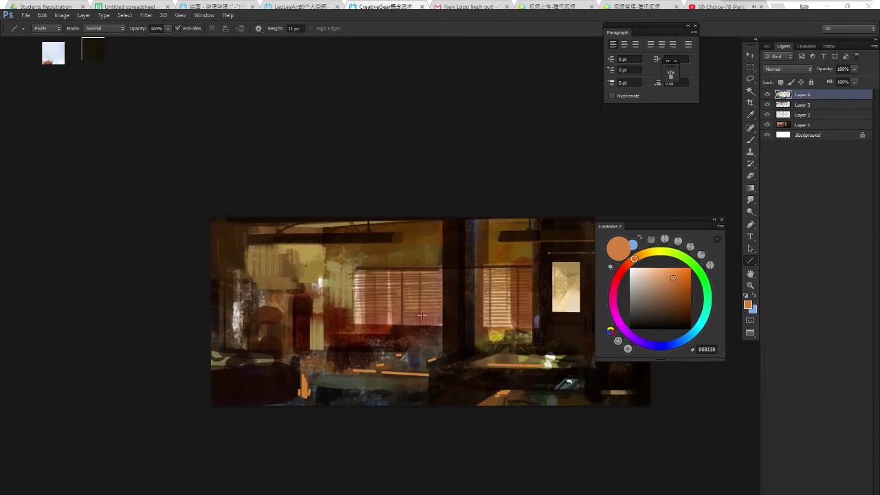
{"action": "left_click_drag", "start_coordinate": [438, 348], "coordinate": [424, 346]}
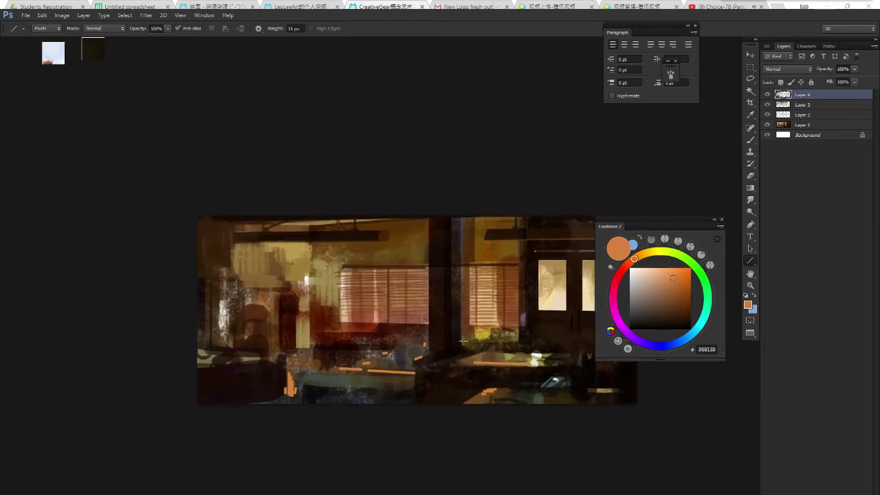
{"action": "key", "text": "b"}
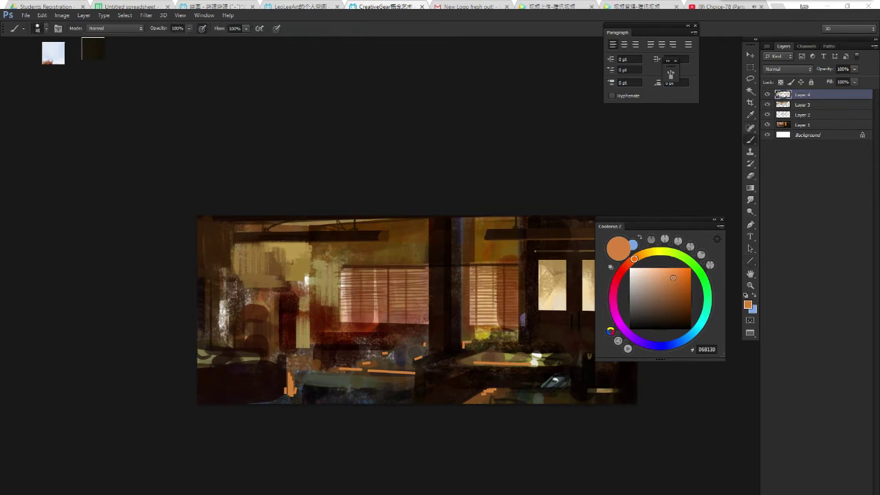
Dab orange on the central table, then mix the muted orange-brown AE6134 in Coolorus.
{"action": "left_click_drag", "start_coordinate": [501, 324], "coordinate": [475, 322]}
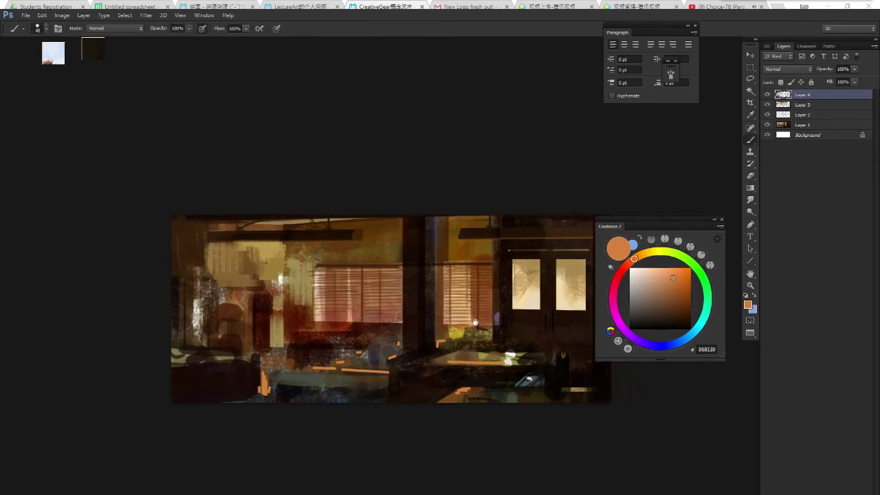
{"action": "left_click_drag", "start_coordinate": [440, 354], "coordinate": [445, 344]}
{"action": "left_click", "coordinate": [667, 284]}
{"action": "left_click", "coordinate": [627, 264]}
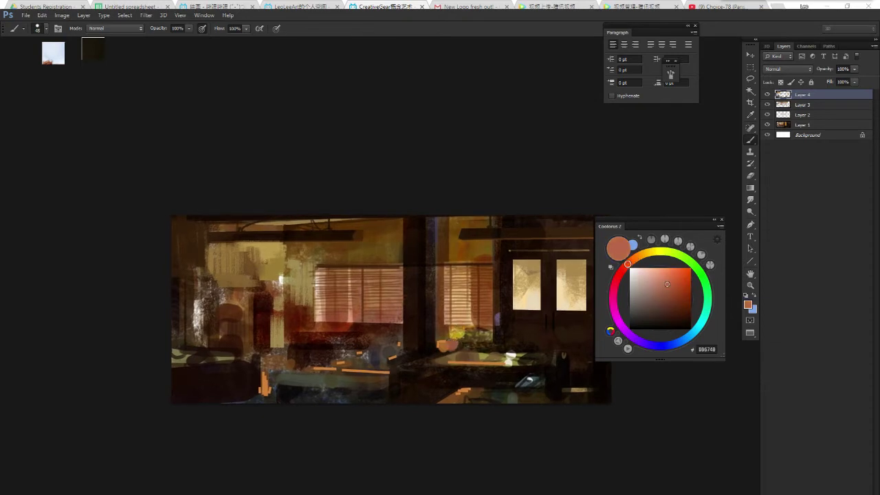
{"action": "left_click", "coordinate": [672, 288]}
{"action": "left_click", "coordinate": [633, 258]}
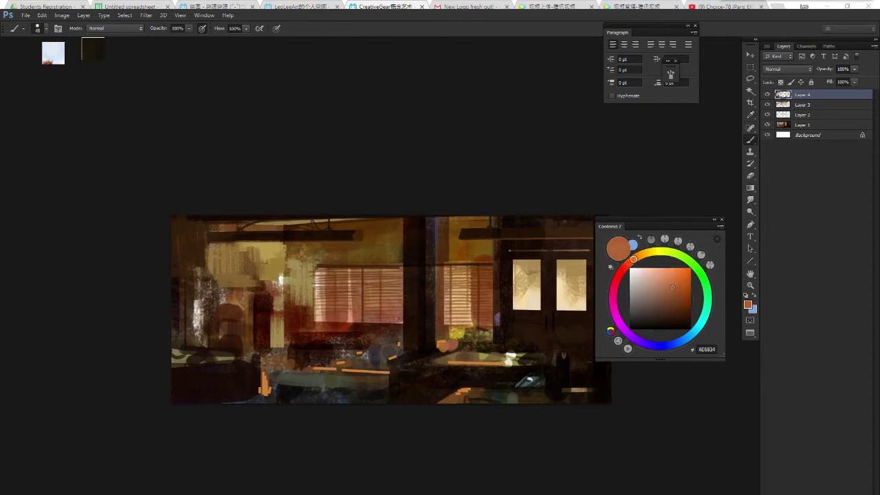
{"action": "left_click", "coordinate": [631, 261]}
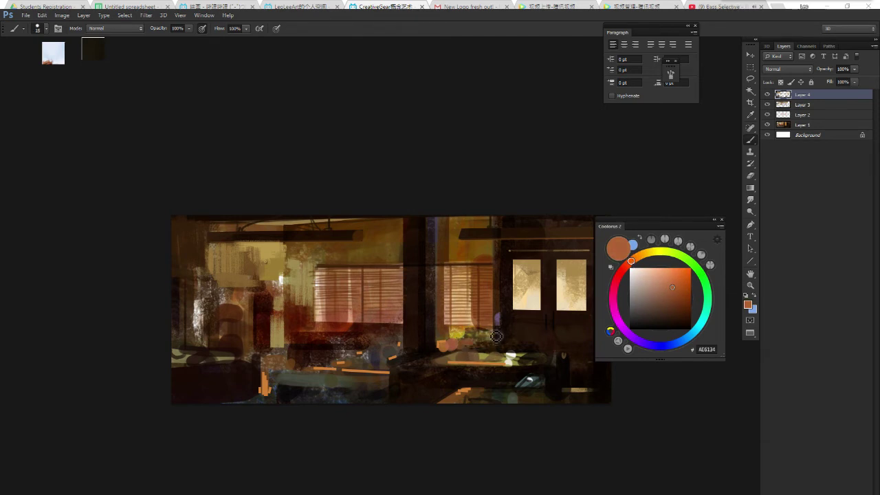
{"action": "scroll", "coordinate": [491, 323], "scroll_direction": "down", "scroll_amount": 3}
{"action": "scroll", "coordinate": [512, 315], "scroll_direction": "up", "scroll_amount": 1}
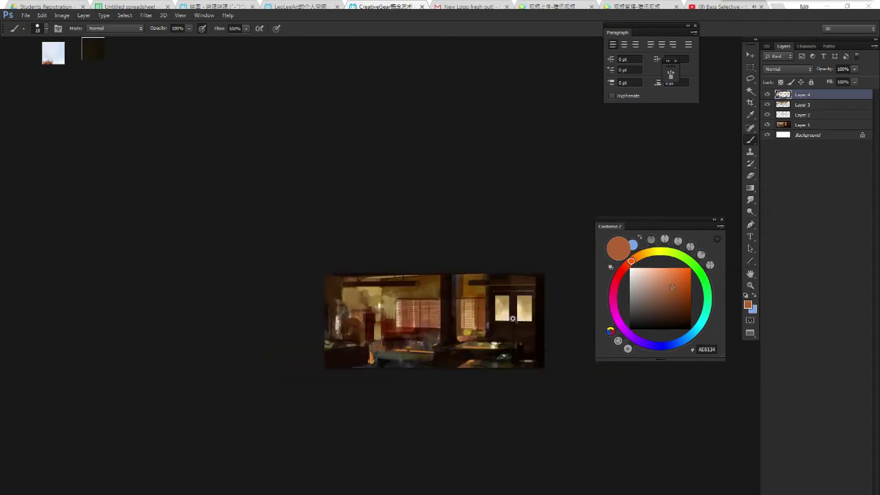
{"action": "scroll", "coordinate": [512, 315], "scroll_direction": "up", "scroll_amount": 2}
{"action": "scroll", "coordinate": [481, 327], "scroll_direction": "down", "scroll_amount": 1}
{"action": "scroll", "coordinate": [475, 332], "scroll_direction": "up", "scroll_amount": 1}
Erase the orange line near the bottom with a large eraser brush.
{"action": "key", "text": "e"}
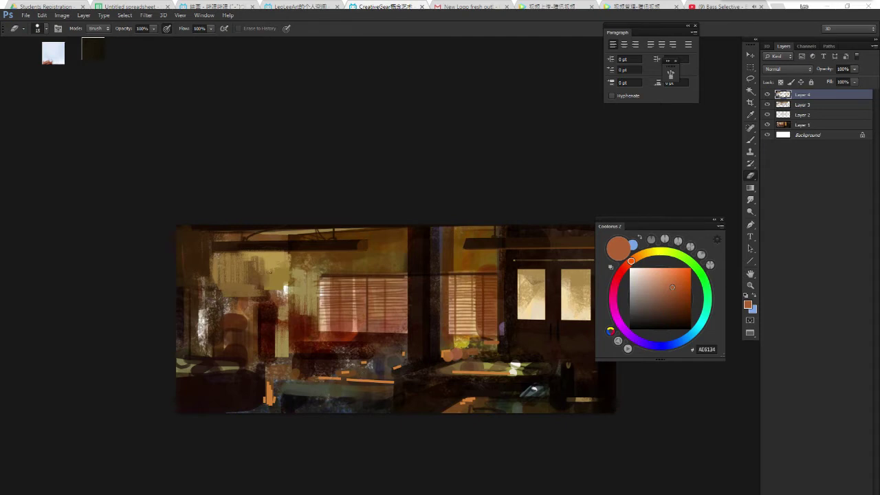
{"action": "right_click", "coordinate": [385, 368]}
{"action": "double_click", "coordinate": [490, 389]}
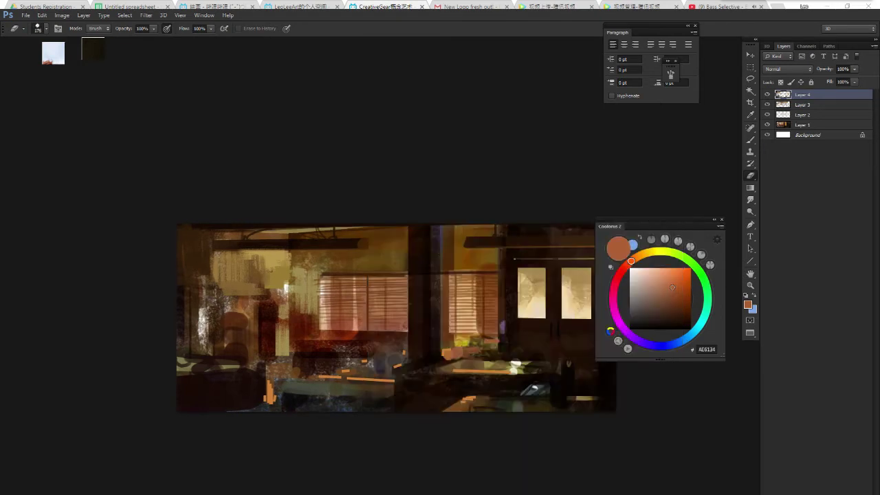
{"action": "left_click_drag", "start_coordinate": [400, 382], "coordinate": [318, 378]}
{"action": "key", "text": "bracketright"}
Sample a near-black tone and paint it over the light grey patch at the bottom.
{"action": "key", "text": "b"}
{"action": "key", "text": "b"}
{"action": "left_click", "coordinate": [273, 389], "text": "alt"}
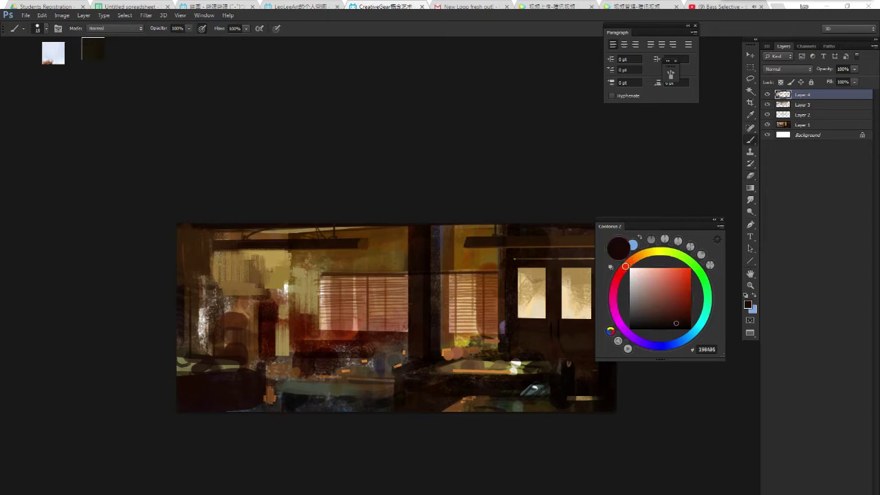
{"action": "left_click", "coordinate": [668, 292]}
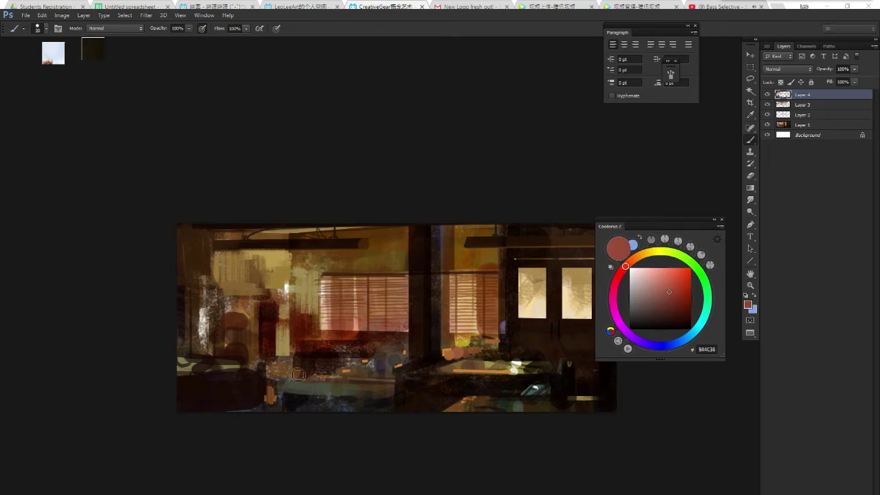
{"action": "left_click", "coordinate": [273, 374], "text": "alt"}
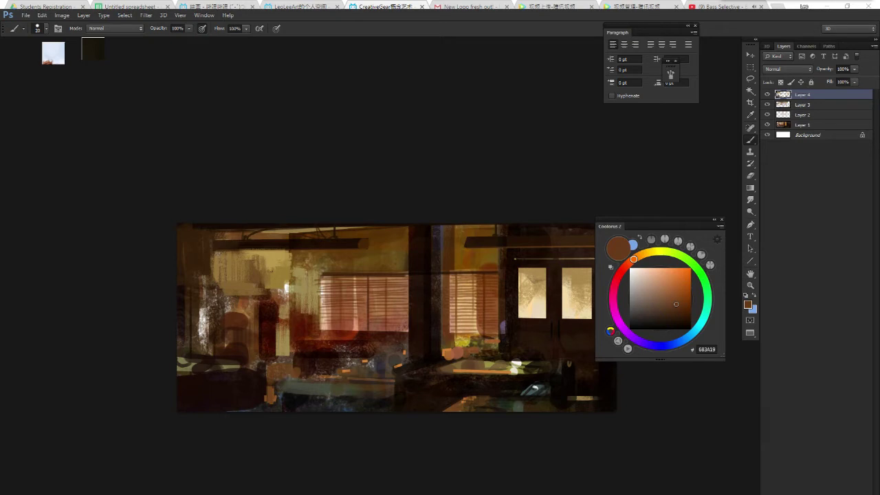
{"action": "left_click", "coordinate": [301, 399], "text": "alt"}
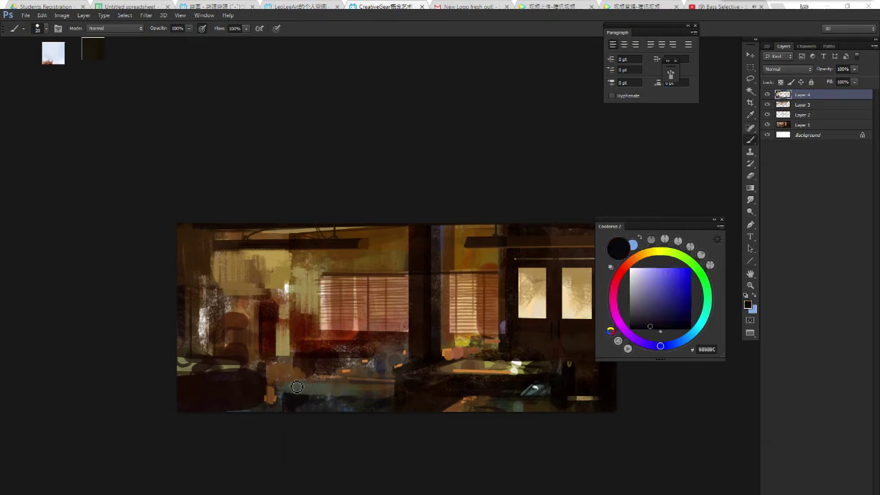
{"action": "left_click_drag", "start_coordinate": [289, 397], "coordinate": [369, 389]}
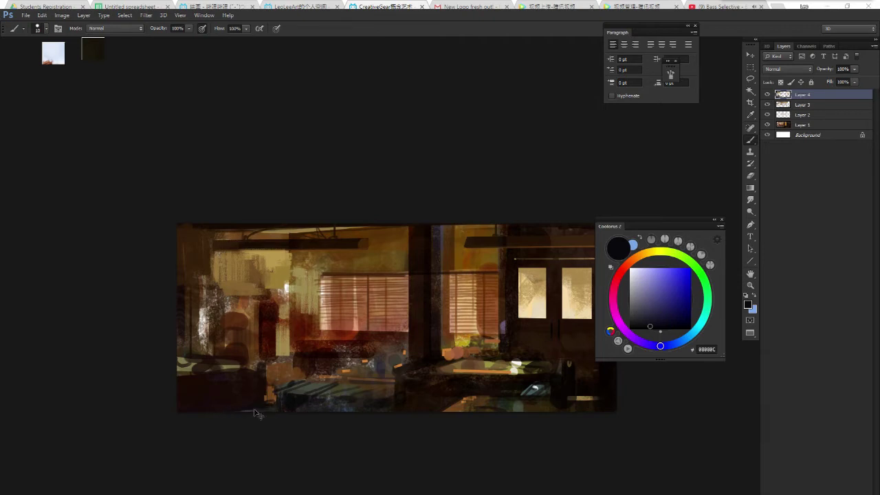
Brush a tall dark red-brown (230802) rounded vertical shape in the left foreground.
{"action": "scroll", "coordinate": [319, 389], "scroll_direction": "down", "scroll_amount": 2}
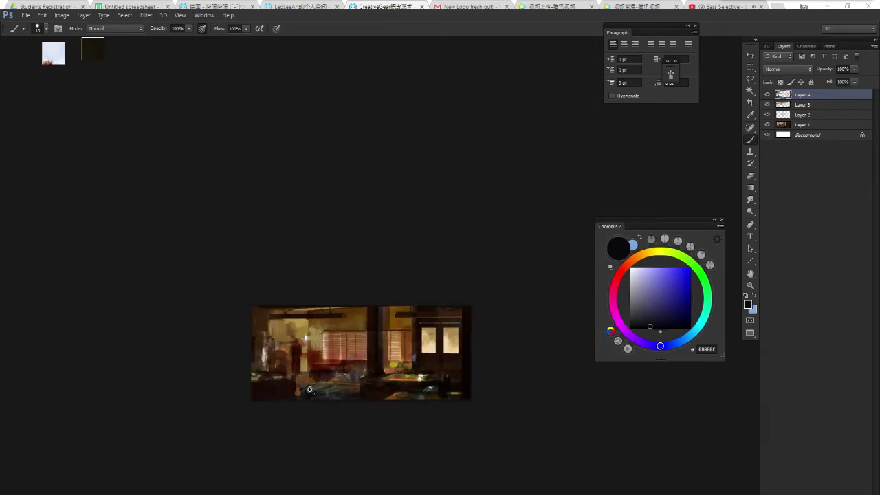
{"action": "scroll", "coordinate": [309, 389], "scroll_direction": "up", "scroll_amount": 1}
{"action": "mouse_move", "coordinate": [310, 369]}
{"action": "left_mouse_down"}
{"action": "mouse_move", "coordinate": [326, 371]}
{"action": "mouse_move", "coordinate": [317, 383]}
{"action": "left_mouse_up"}
{"action": "scroll", "coordinate": [327, 337], "scroll_direction": "up", "scroll_amount": 1}
{"action": "left_click_drag", "start_coordinate": [242, 333], "coordinate": [241, 365]}
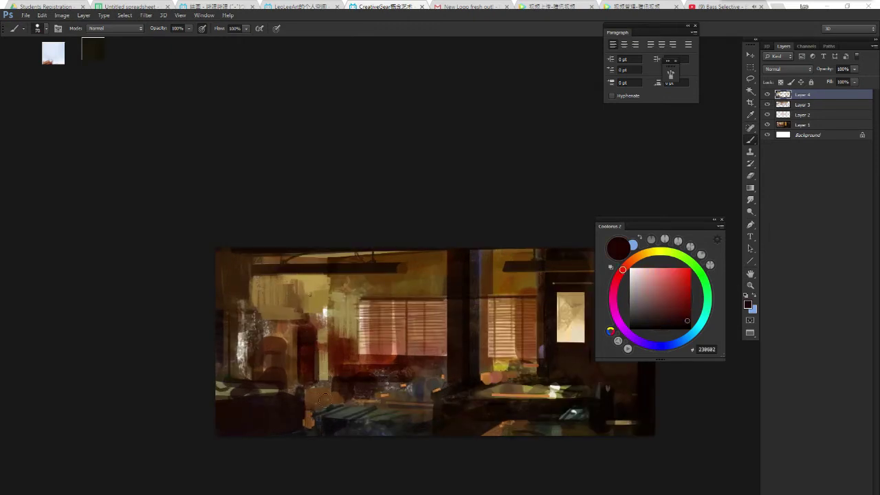
{"action": "left_click_drag", "start_coordinate": [324, 402], "coordinate": [325, 354]}
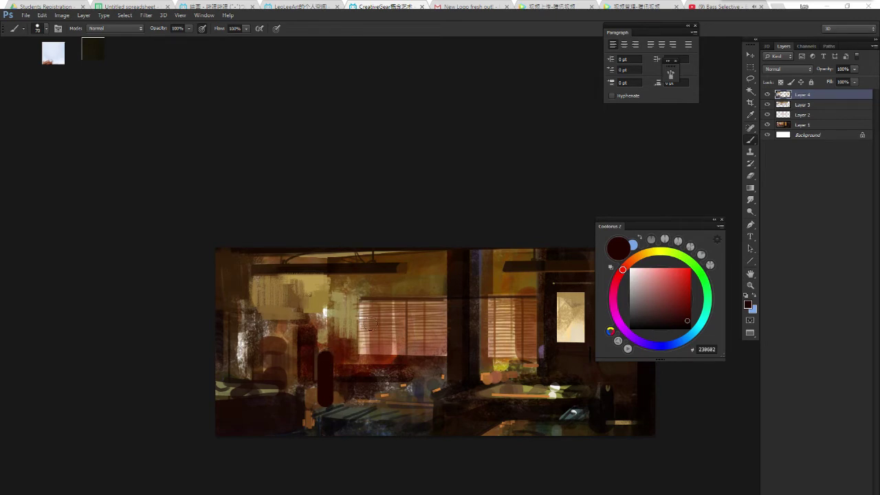
{"action": "right_click", "coordinate": [318, 349]}
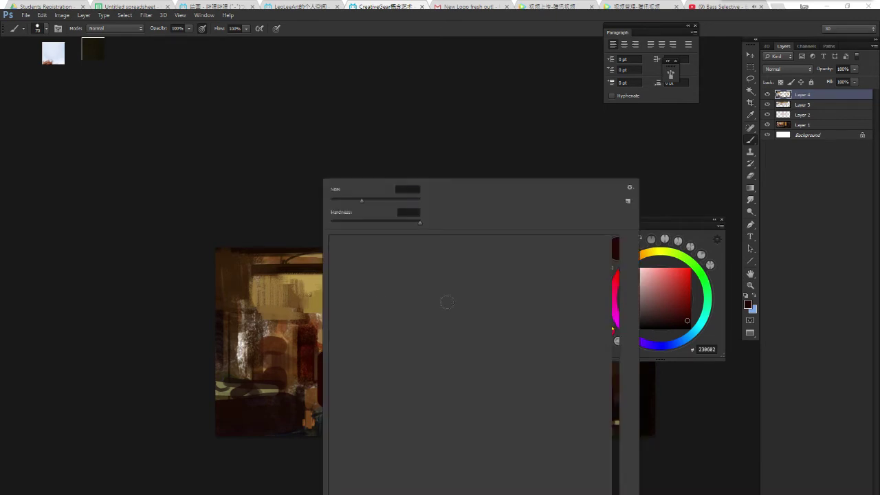
{"action": "key", "text": "Return"}
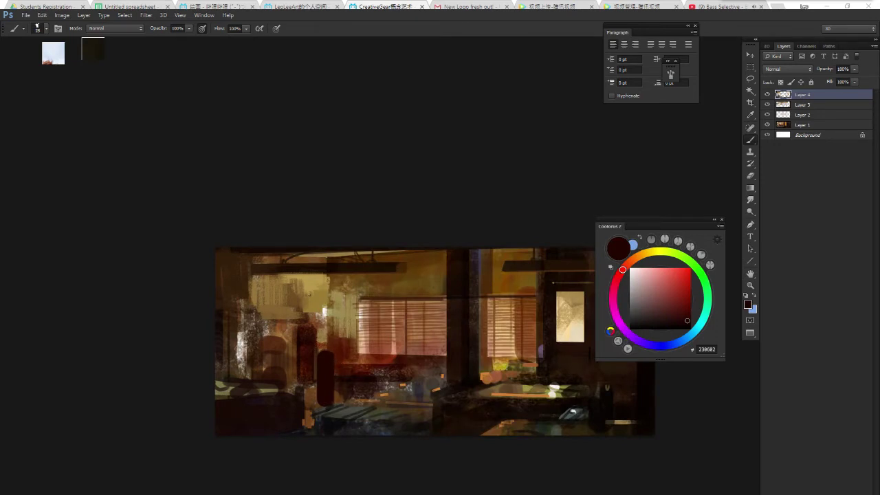
Try a pale gold blob on top of the red shape, then undo it.
{"action": "left_click", "coordinate": [277, 386], "text": "alt"}
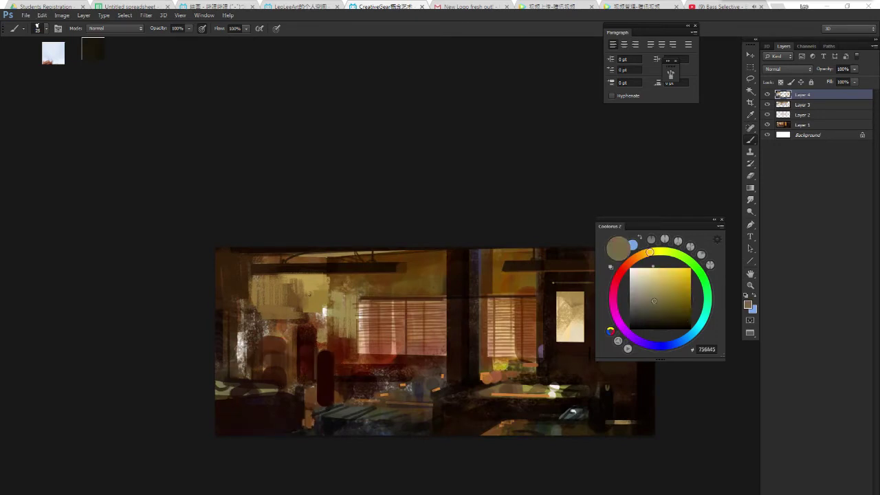
{"action": "left_click_drag", "start_coordinate": [669, 284], "coordinate": [668, 282]}
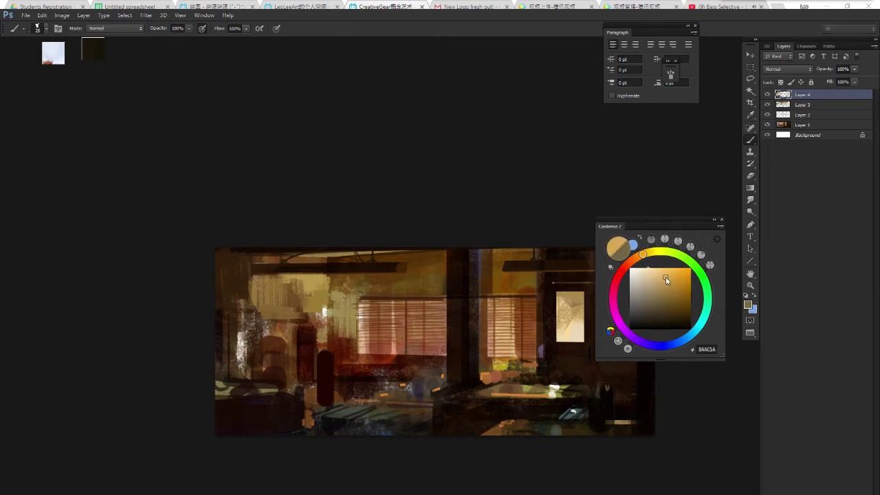
{"action": "left_click_drag", "start_coordinate": [317, 329], "coordinate": [320, 330]}
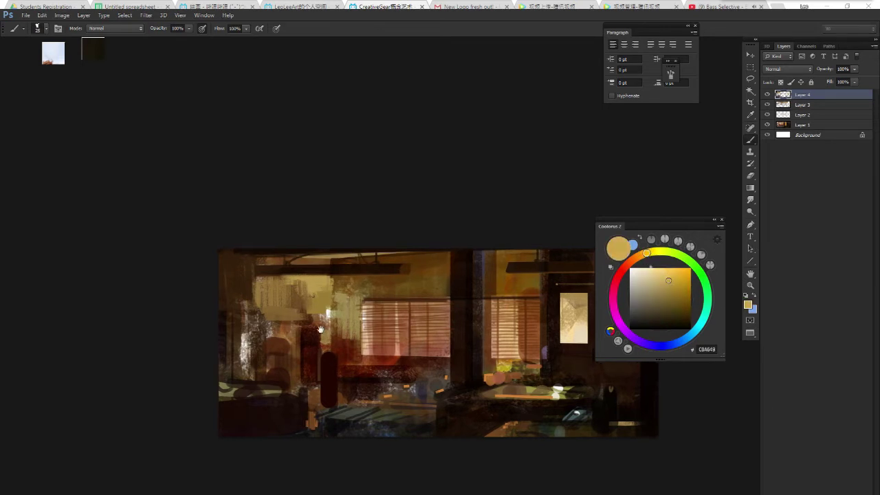
{"action": "left_click", "coordinate": [664, 276]}
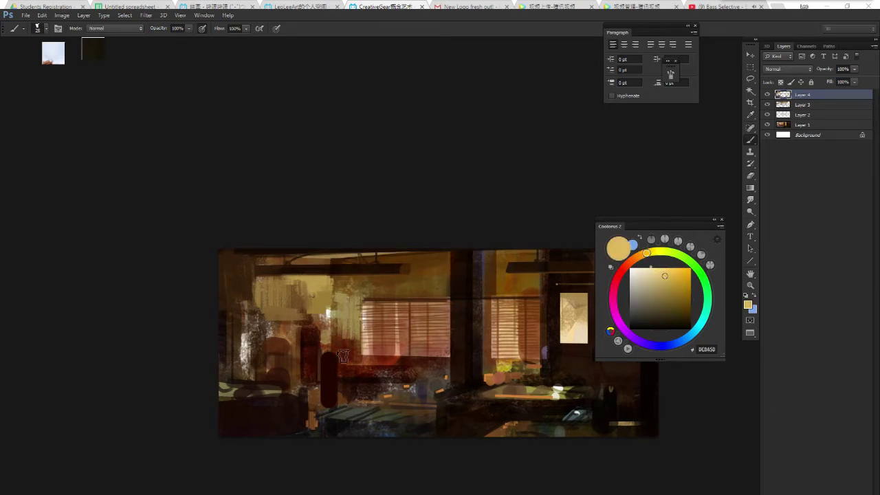
{"action": "left_click_drag", "start_coordinate": [334, 358], "coordinate": [329, 362]}
{"action": "left_click", "coordinate": [334, 364], "text": "alt"}
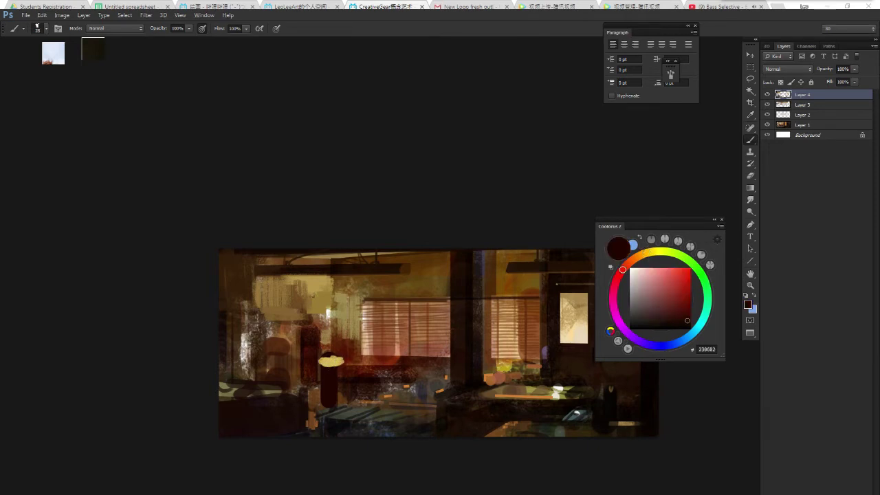
{"action": "key", "text": "ctrl+z"}
Paint deeper gold and yellow strokes across the top of the dark red shape.
{"action": "left_click_drag", "start_coordinate": [667, 280], "coordinate": [671, 287]}
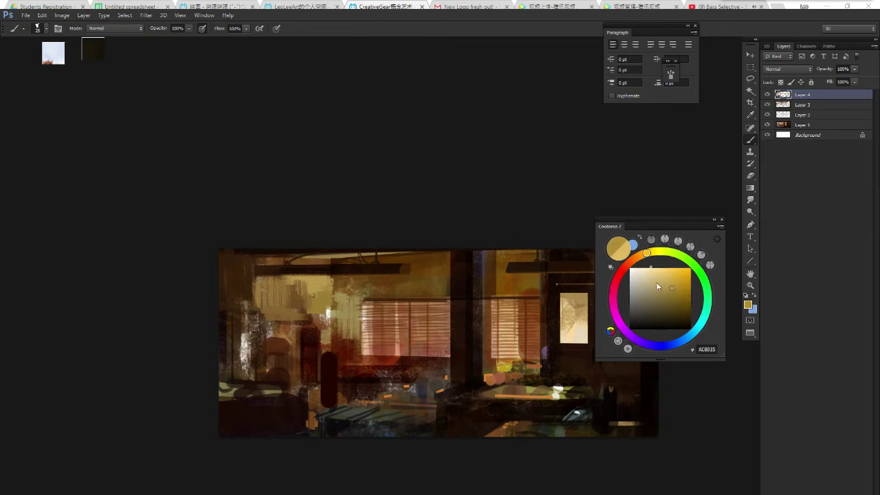
{"action": "left_click_drag", "start_coordinate": [327, 356], "coordinate": [333, 359]}
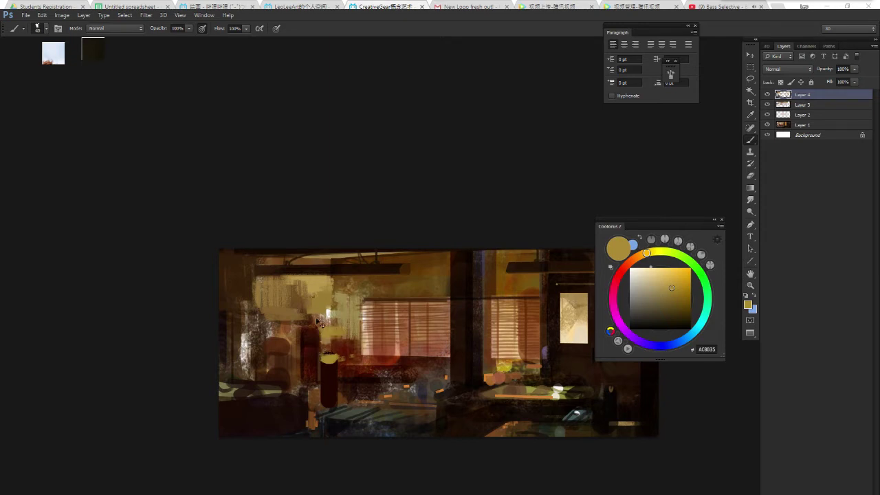
{"action": "mouse_move", "coordinate": [319, 354]}
{"action": "left_mouse_down"}
{"action": "mouse_move", "coordinate": [320, 329]}
{"action": "mouse_move", "coordinate": [349, 365]}
{"action": "mouse_move", "coordinate": [344, 359]}
{"action": "left_mouse_up"}
{"action": "left_click", "coordinate": [331, 369], "text": "alt"}
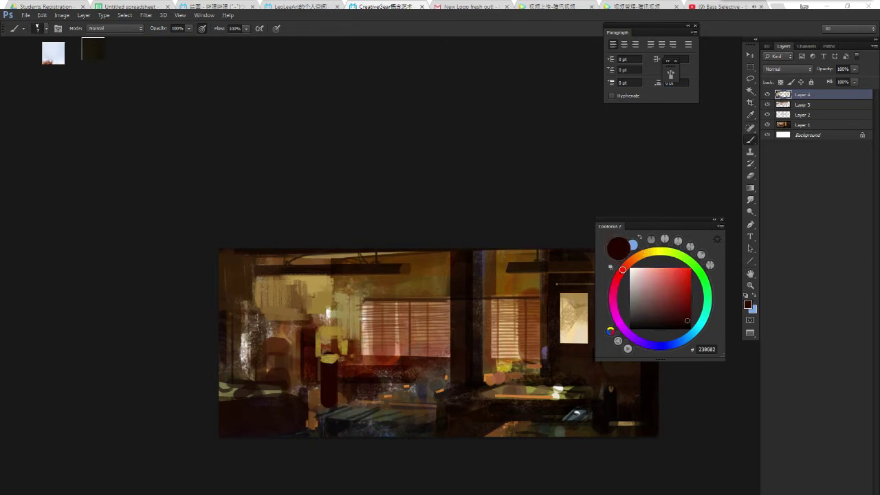
{"action": "key", "text": "ctrl+z"}
Sample brown, gold and near-black tones around the shape and enlarge the brush.
{"action": "left_click", "coordinate": [346, 350], "text": "alt"}
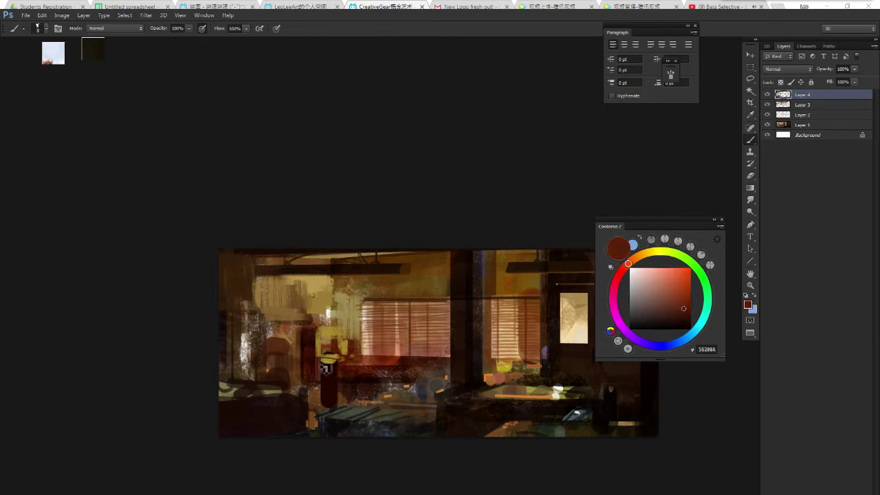
{"action": "left_click", "coordinate": [288, 345], "text": "alt"}
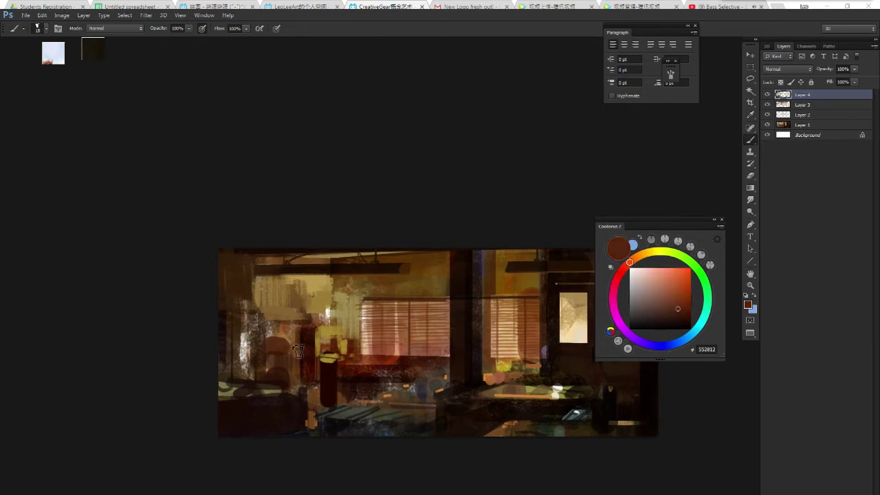
{"action": "left_click_drag", "start_coordinate": [289, 340], "coordinate": [293, 348]}
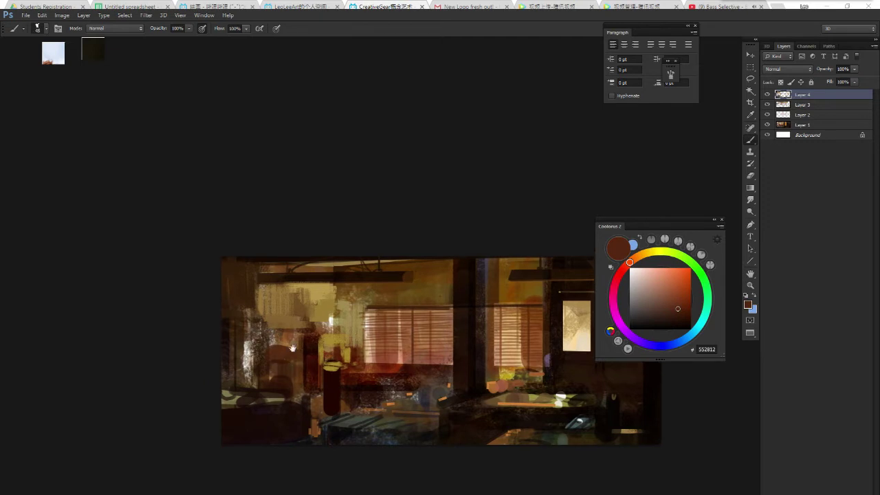
{"action": "left_click", "coordinate": [296, 338], "text": "alt"}
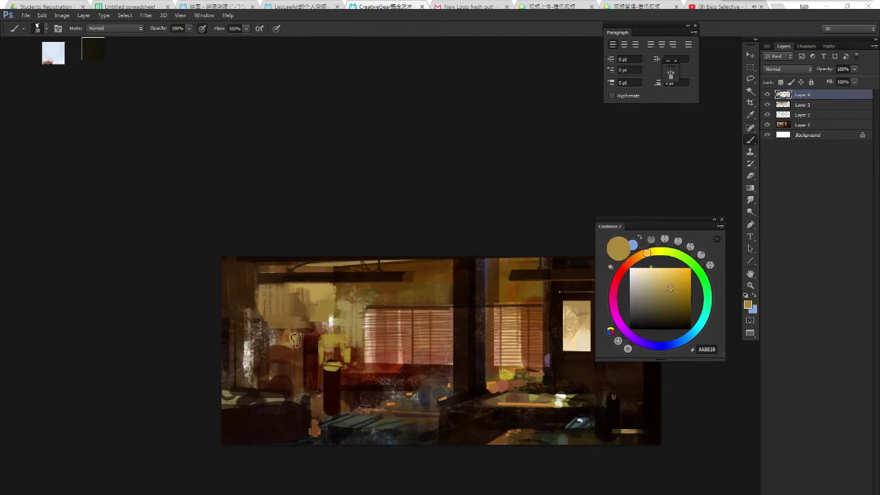
{"action": "left_click", "coordinate": [320, 348], "text": "alt"}
{"action": "mouse_move", "coordinate": [278, 324]}
{"action": "left_mouse_down"}
{"action": "mouse_move", "coordinate": [266, 338]}
{"action": "mouse_move", "coordinate": [273, 382]}
{"action": "left_mouse_up"}
{"action": "key", "text": "bracketright"}
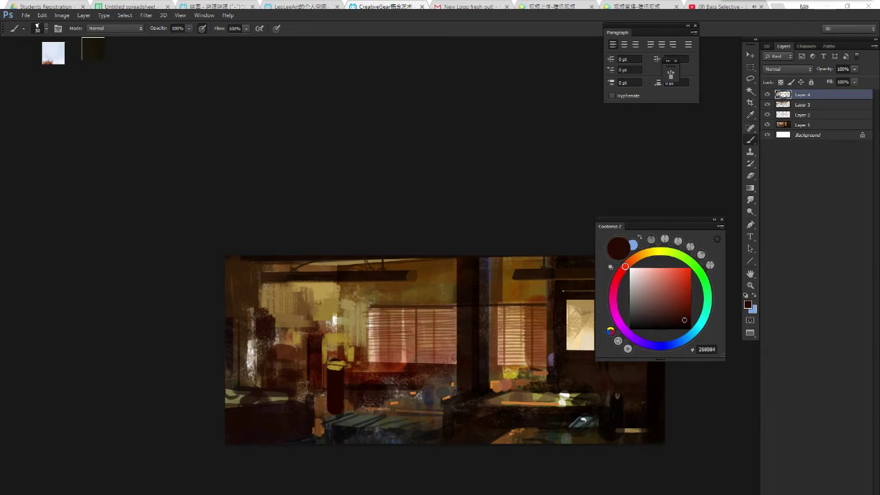
Sample tan, mid brown and deep red-brown tones from the wall near the window.
{"action": "left_click_drag", "start_coordinate": [411, 300], "coordinate": [376, 299]}
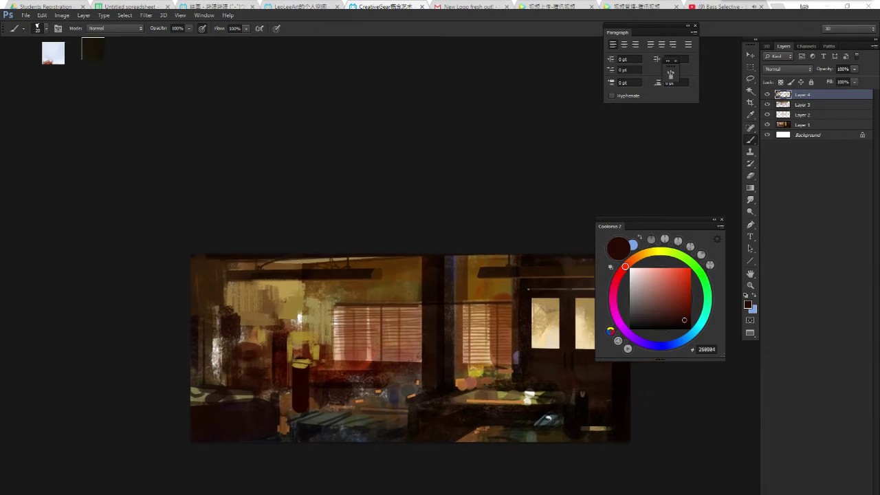
{"action": "left_click", "coordinate": [304, 320], "text": "alt"}
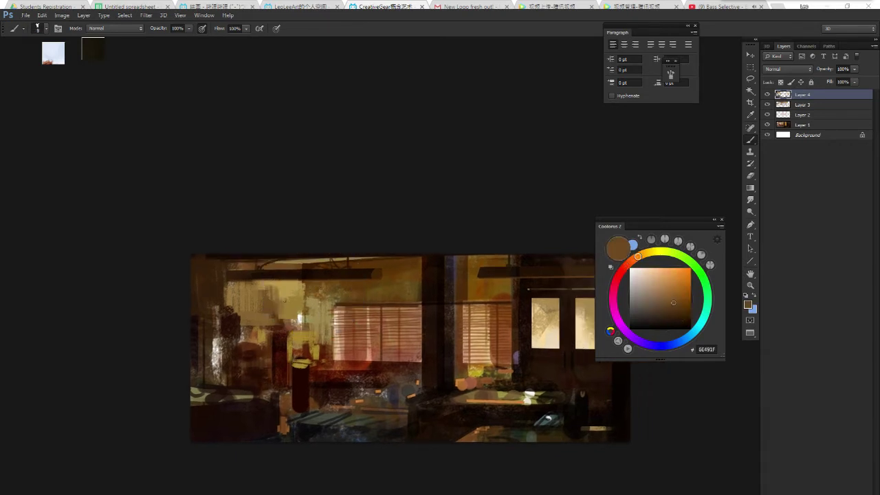
{"action": "left_click", "coordinate": [306, 332], "text": "alt"}
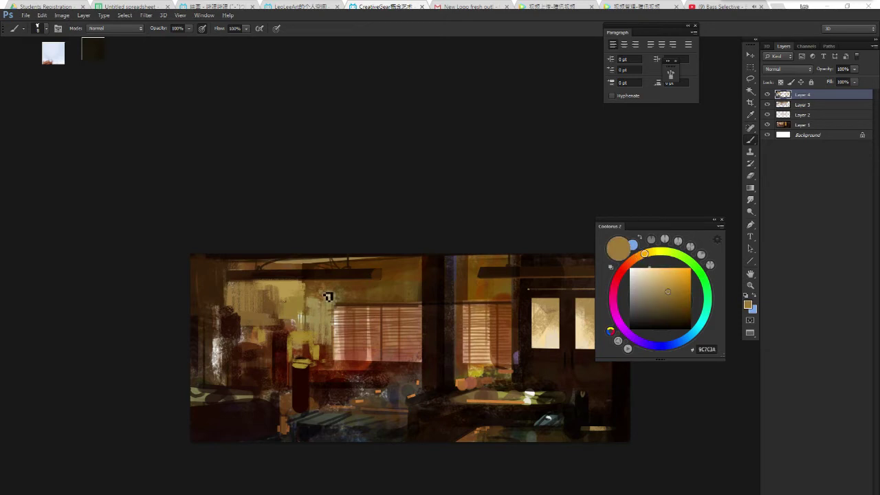
{"action": "left_click", "coordinate": [302, 292], "text": "alt"}
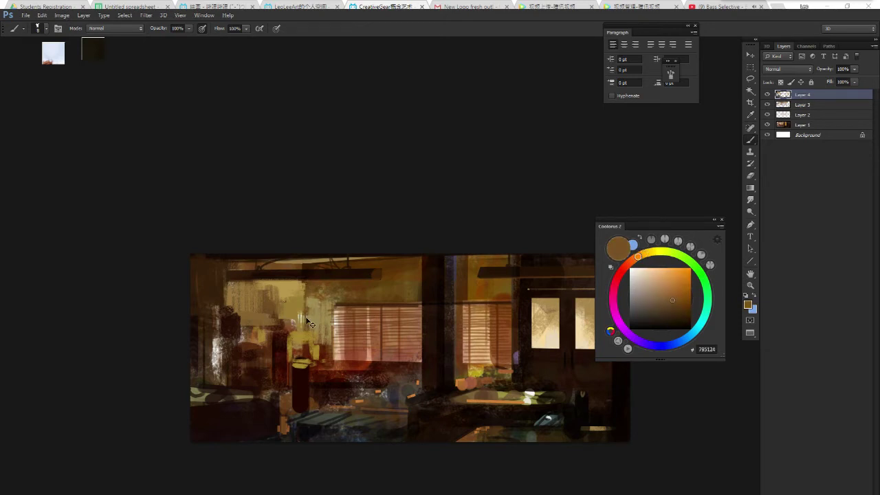
{"action": "left_click_drag", "start_coordinate": [309, 292], "coordinate": [307, 290]}
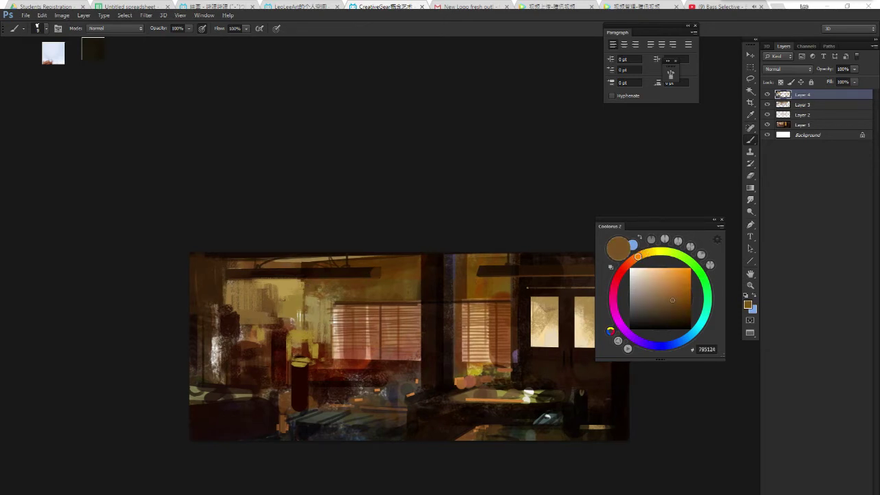
{"action": "left_click", "coordinate": [316, 314], "text": "alt"}
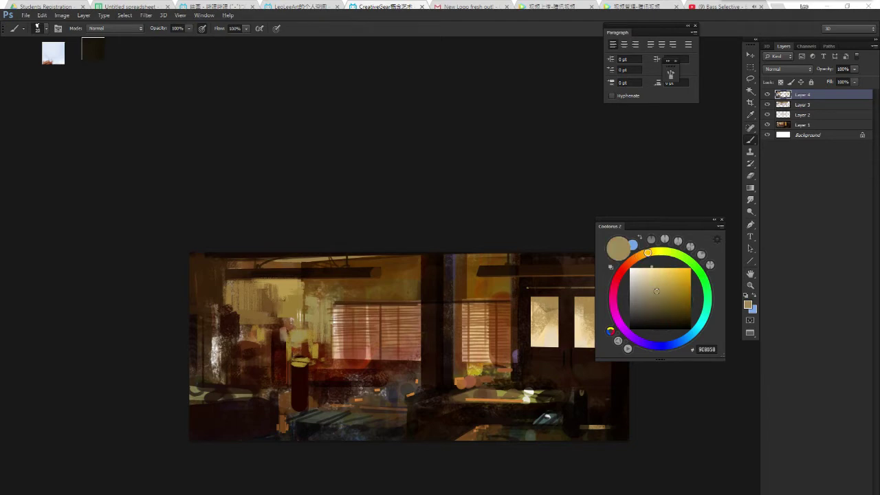
{"action": "left_click", "coordinate": [289, 321], "text": "alt"}
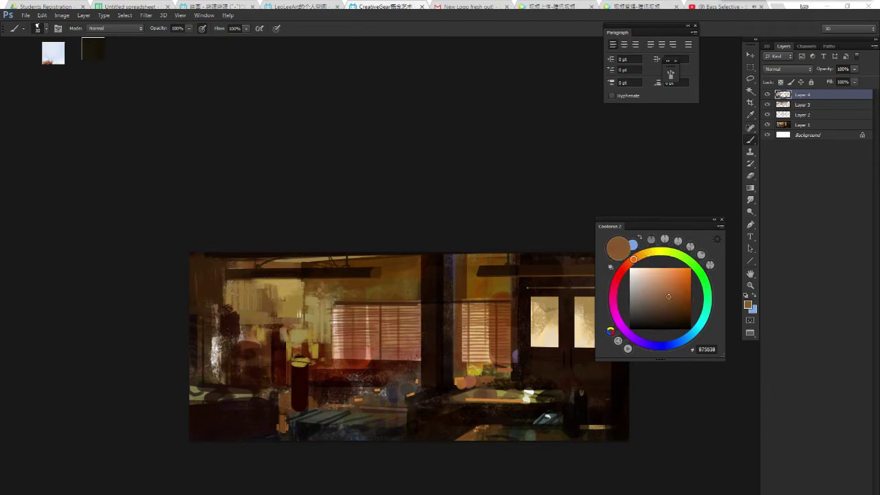
{"action": "left_click", "coordinate": [289, 321], "text": "alt"}
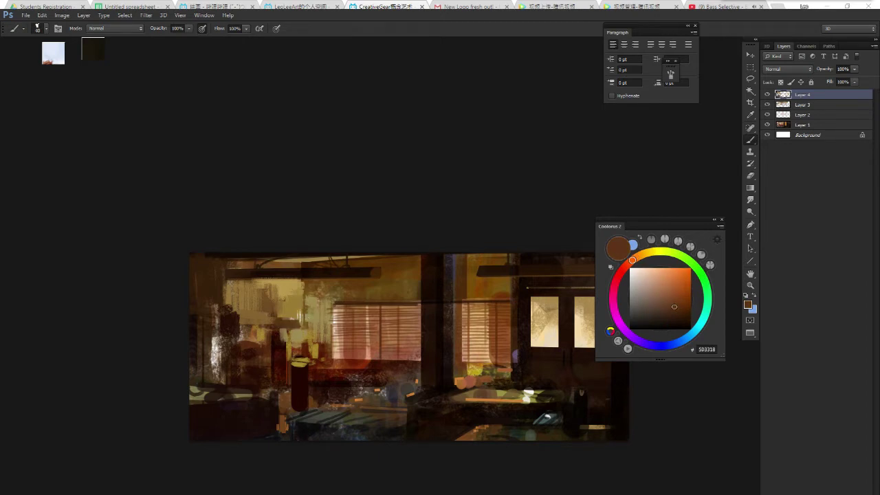
{"action": "left_click", "coordinate": [281, 322], "text": "alt"}
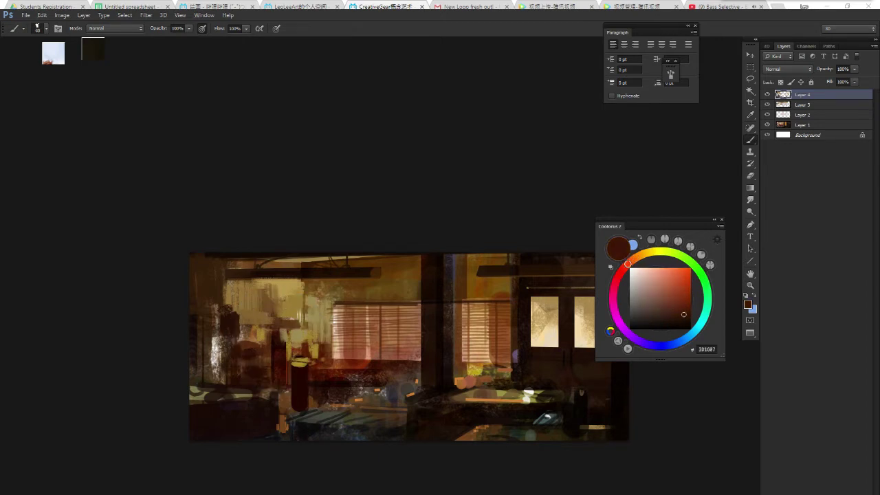
{"action": "left_click", "coordinate": [292, 319], "text": "alt"}
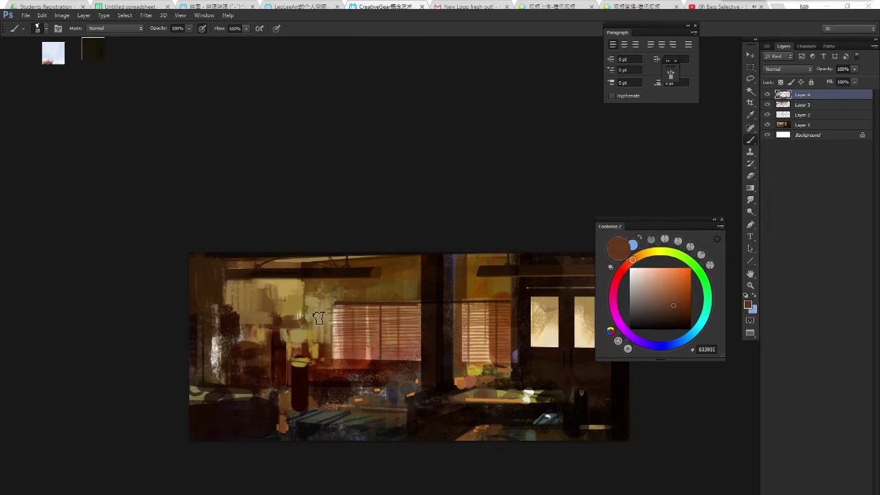
{"action": "left_click_drag", "start_coordinate": [274, 263], "coordinate": [272, 261]}
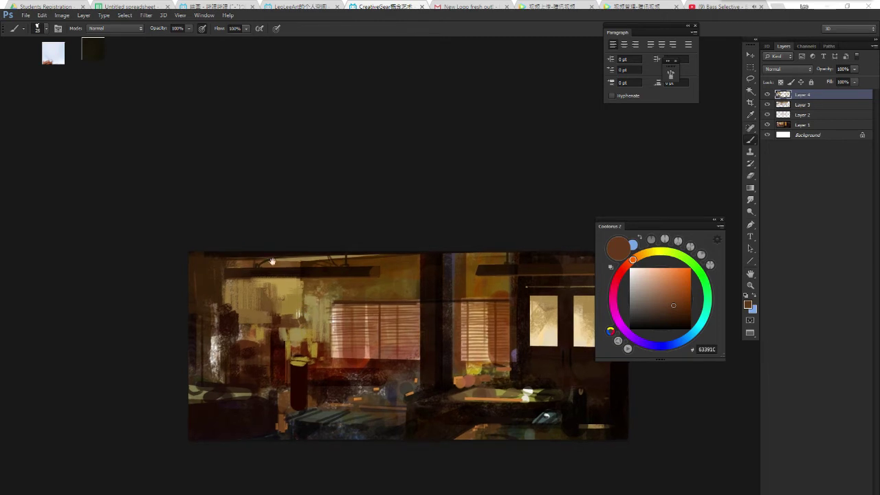
{"action": "left_click", "coordinate": [269, 328], "text": "alt"}
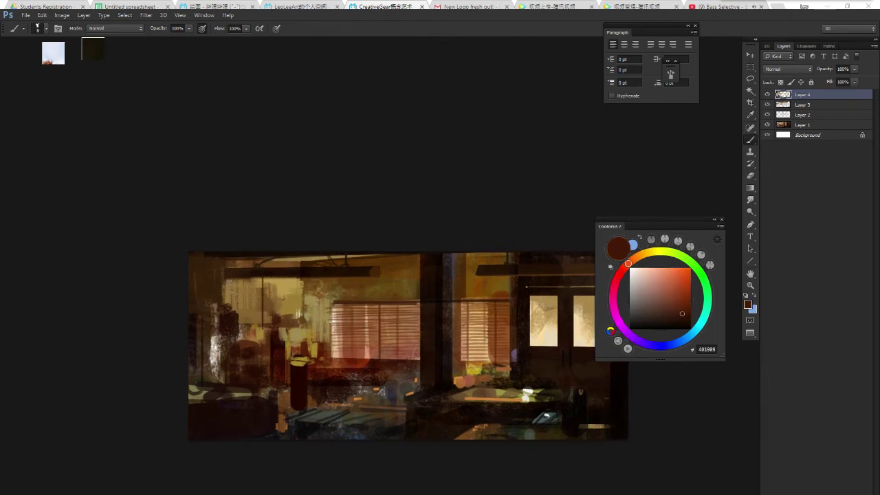
{"action": "left_click_drag", "start_coordinate": [280, 259], "coordinate": [294, 263]}
{"action": "left_click_drag", "start_coordinate": [323, 296], "coordinate": [300, 308]}
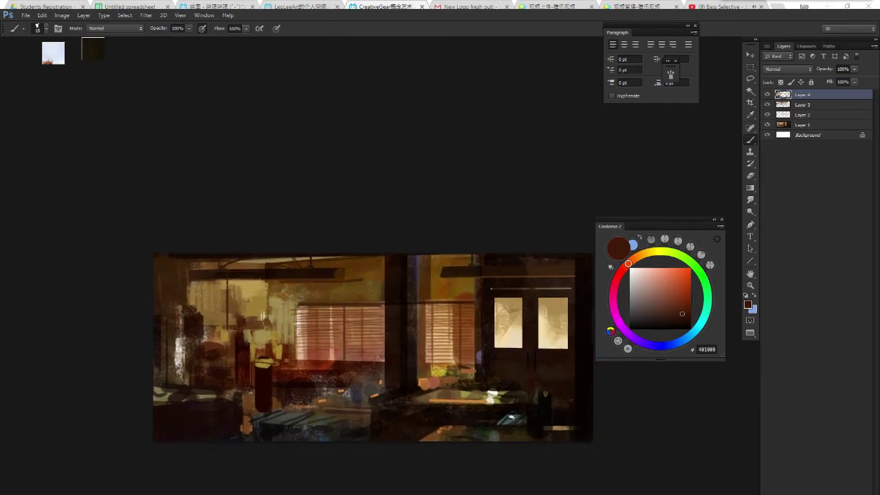
Paint a dark horizontal wall stroke, an orange-brown vertical pillar stroke and a darker upper stroke.
{"action": "left_click_drag", "start_coordinate": [277, 280], "coordinate": [371, 279]}
{"action": "left_click", "coordinate": [434, 281], "text": "alt"}
{"action": "mouse_move", "coordinate": [425, 302]}
{"action": "left_mouse_down"}
{"action": "mouse_move", "coordinate": [423, 256]}
{"action": "mouse_move", "coordinate": [432, 242]}
{"action": "mouse_move", "coordinate": [450, 250]}
{"action": "left_mouse_up"}
{"action": "left_click", "coordinate": [669, 301]}
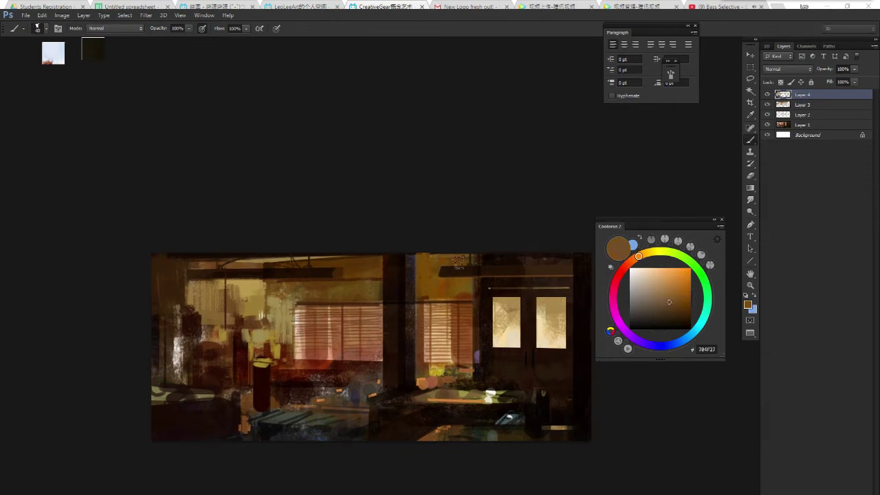
{"action": "left_click", "coordinate": [535, 266], "text": "alt"}
{"action": "mouse_move", "coordinate": [481, 259]}
{"action": "left_mouse_down"}
{"action": "mouse_move", "coordinate": [427, 267]}
{"action": "mouse_move", "coordinate": [435, 268]}
{"action": "left_mouse_up"}
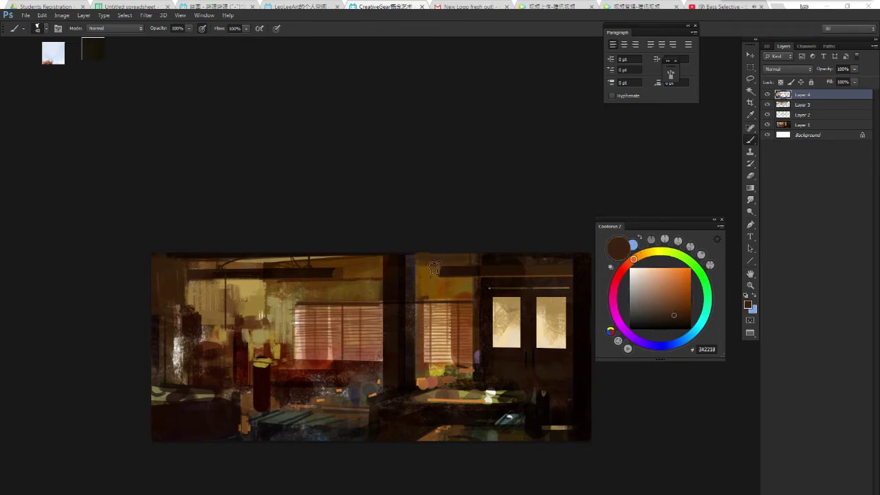
Refine the paint colour to the muted brown 6C4C24.
{"action": "left_click", "coordinate": [434, 260], "text": "alt"}
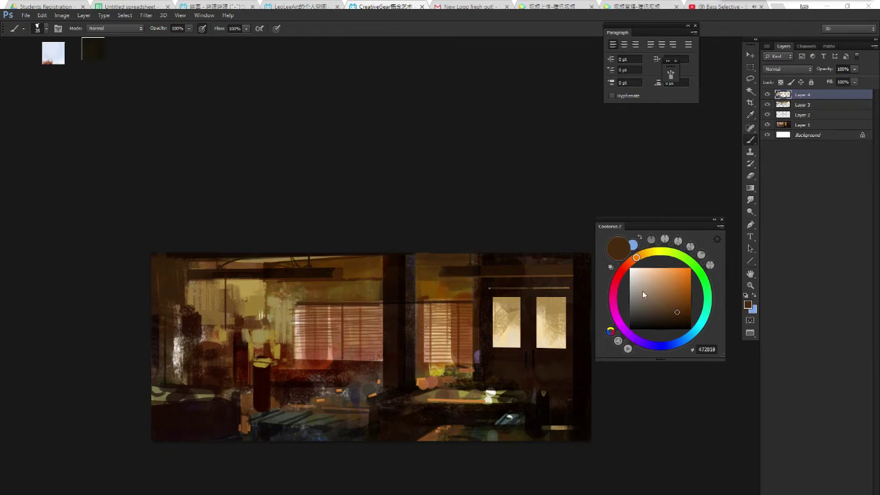
{"action": "left_click", "coordinate": [656, 306]}
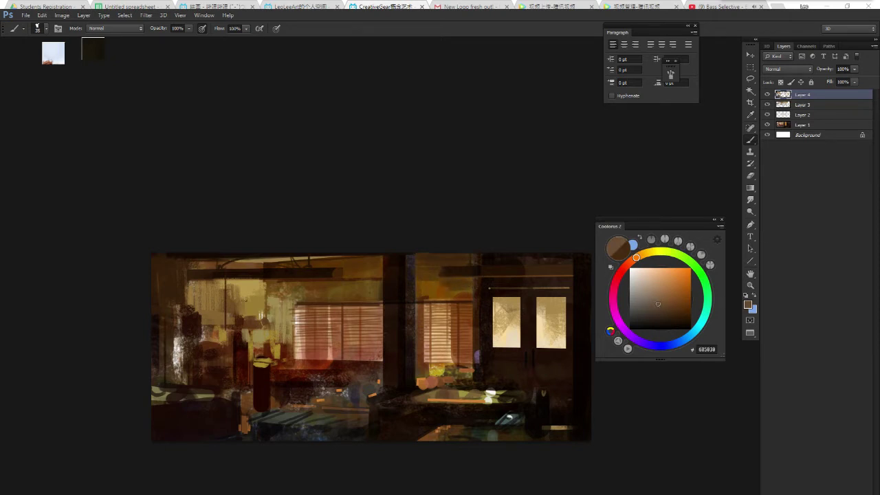
{"action": "left_click", "coordinate": [439, 289], "text": "alt"}
{"action": "left_click", "coordinate": [473, 288], "text": "alt"}
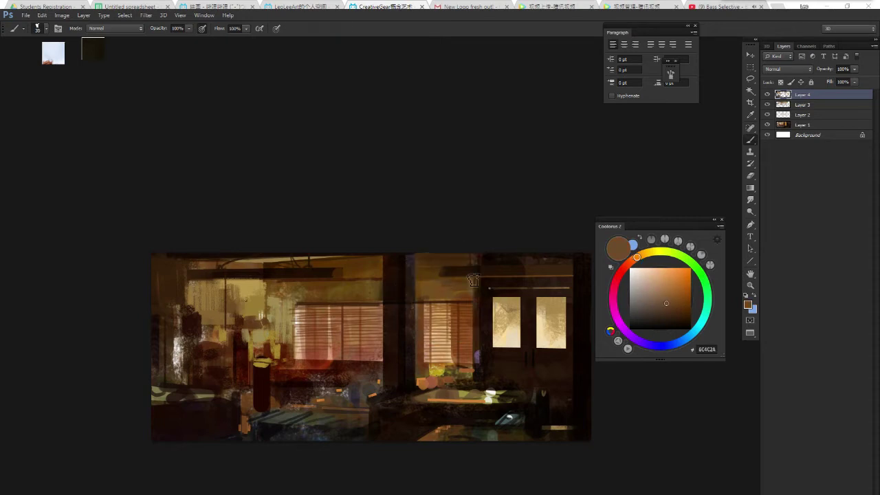
{"action": "left_click_drag", "start_coordinate": [446, 238], "coordinate": [444, 238]}
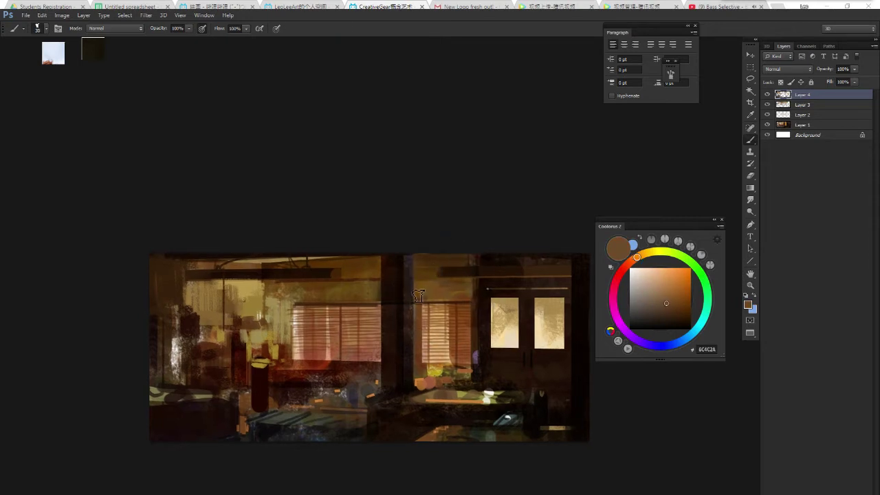
Sample a tan from the table and paint a tan highlight along the table top.
{"action": "scroll", "coordinate": [438, 277], "scroll_direction": "down", "scroll_amount": 2}
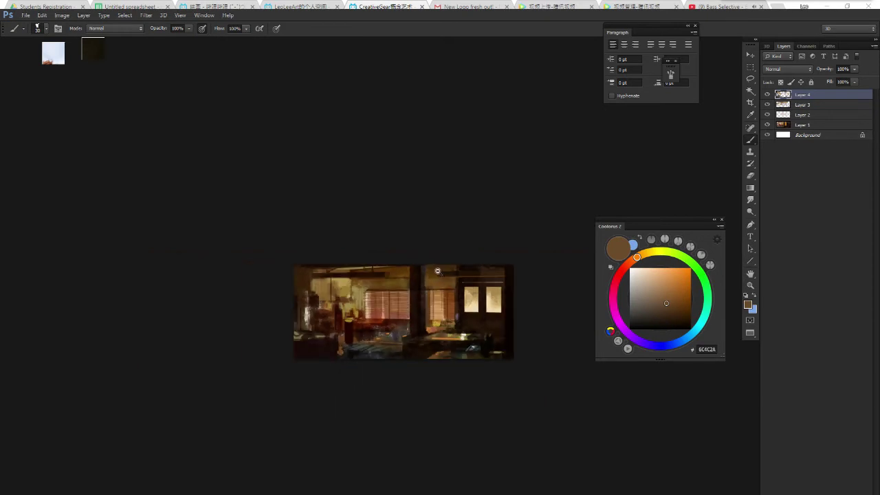
{"action": "scroll", "coordinate": [438, 275], "scroll_direction": "up", "scroll_amount": 2}
{"action": "scroll", "coordinate": [438, 272], "scroll_direction": "down", "scroll_amount": 1}
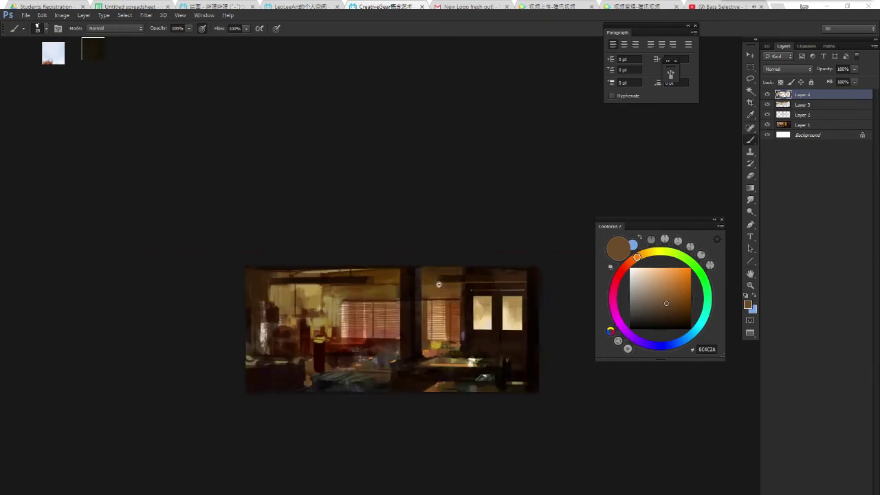
{"action": "scroll", "coordinate": [444, 276], "scroll_direction": "down", "scroll_amount": 1}
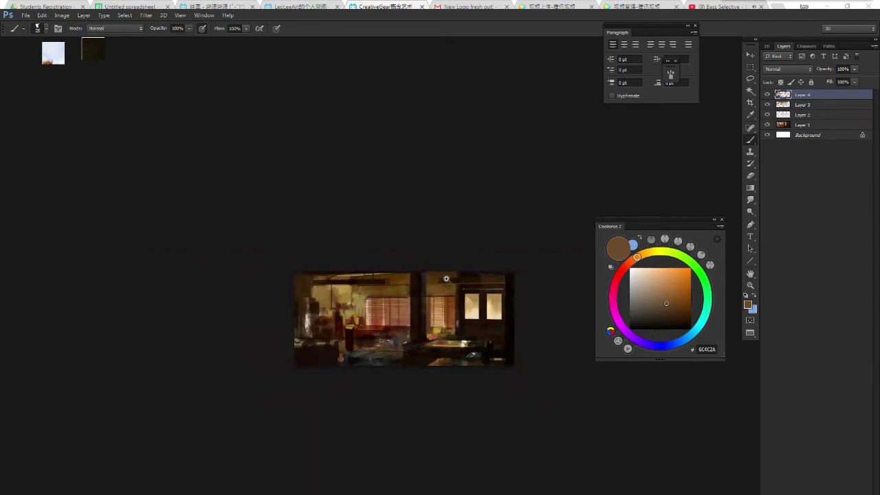
{"action": "scroll", "coordinate": [446, 288], "scroll_direction": "up", "scroll_amount": 1}
{"action": "scroll", "coordinate": [446, 290], "scroll_direction": "up", "scroll_amount": 1}
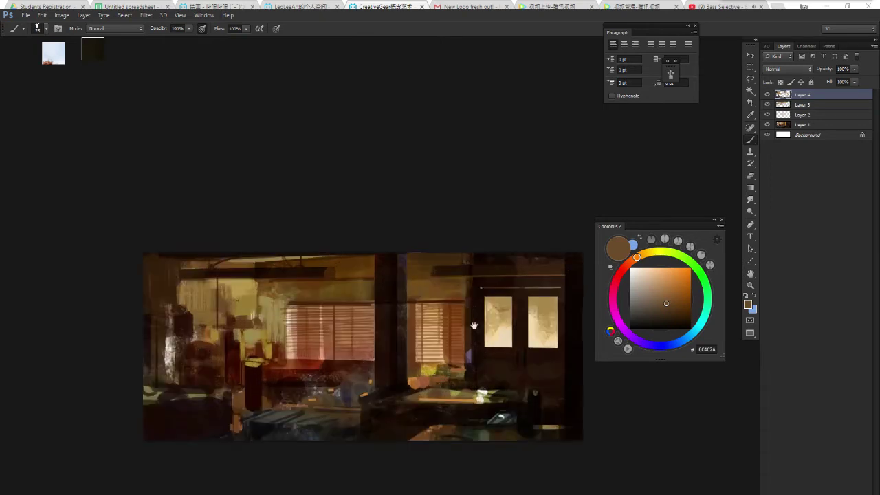
{"action": "left_click", "coordinate": [483, 392], "text": "alt"}
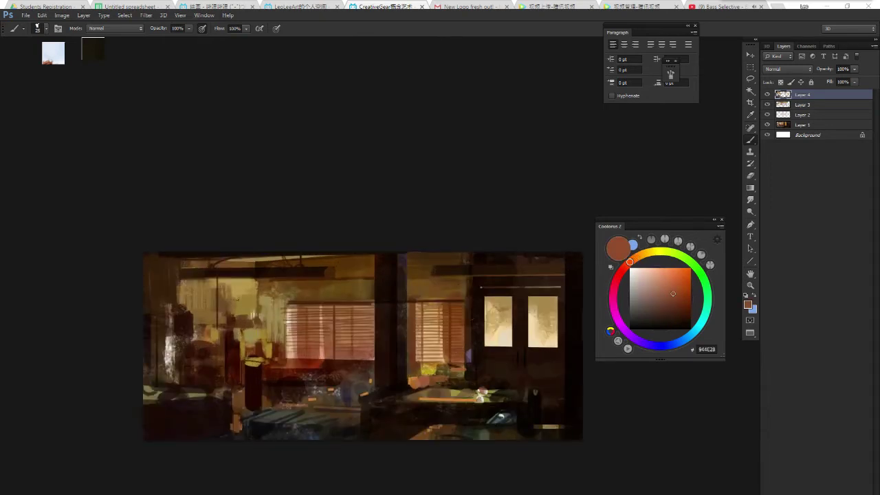
{"action": "left_click", "coordinate": [489, 396], "text": "alt"}
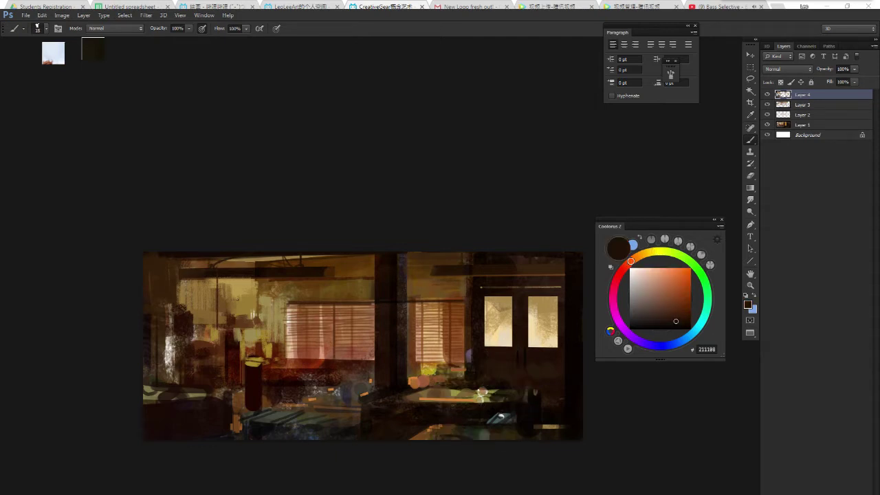
{"action": "left_click", "coordinate": [446, 389], "text": "alt"}
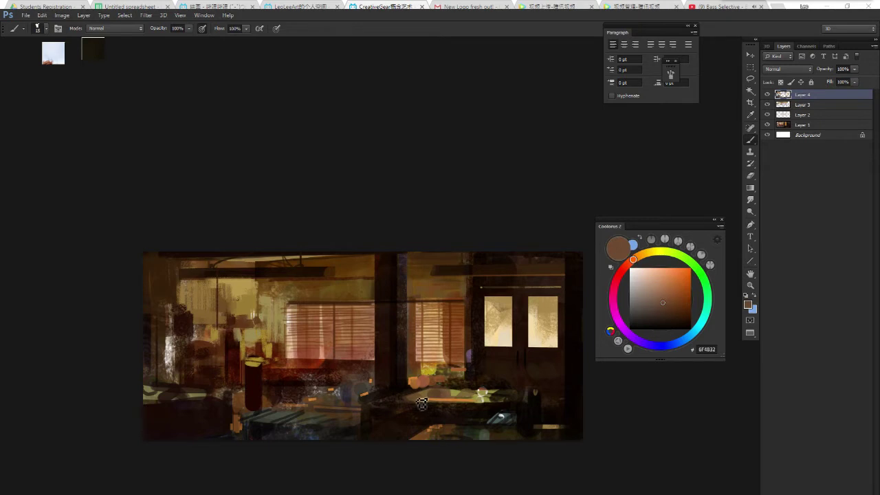
{"action": "left_click", "coordinate": [422, 403], "text": "alt"}
{"action": "left_click_drag", "start_coordinate": [423, 404], "coordinate": [466, 402]}
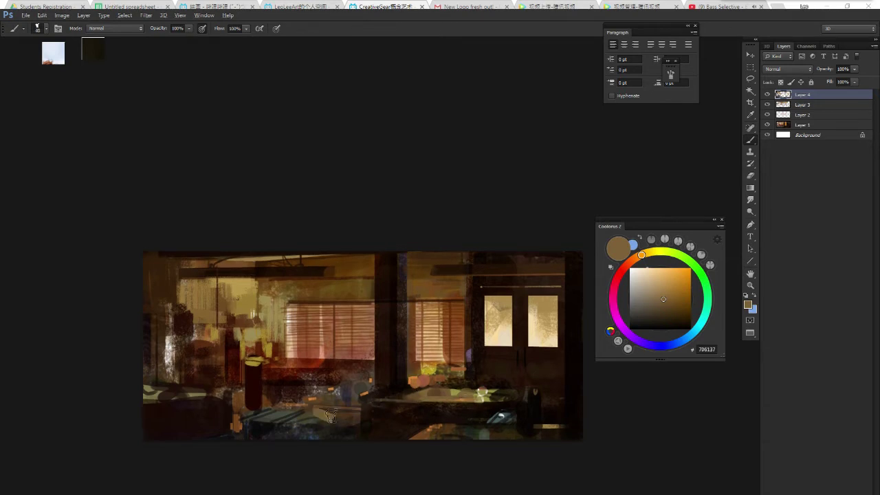
Cover the lower-middle grey patch with near-black paint, ending with dark red-brown 211109.
{"action": "left_click", "coordinate": [336, 416], "text": "alt"}
{"action": "left_click_drag", "start_coordinate": [341, 416], "coordinate": [364, 412]}
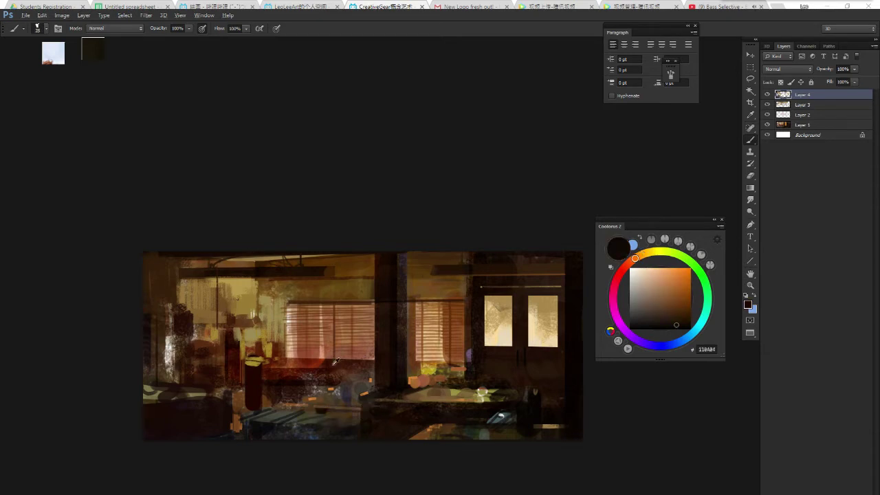
{"action": "left_click", "coordinate": [336, 412], "text": "alt"}
{"action": "left_click", "coordinate": [330, 416], "text": "alt"}
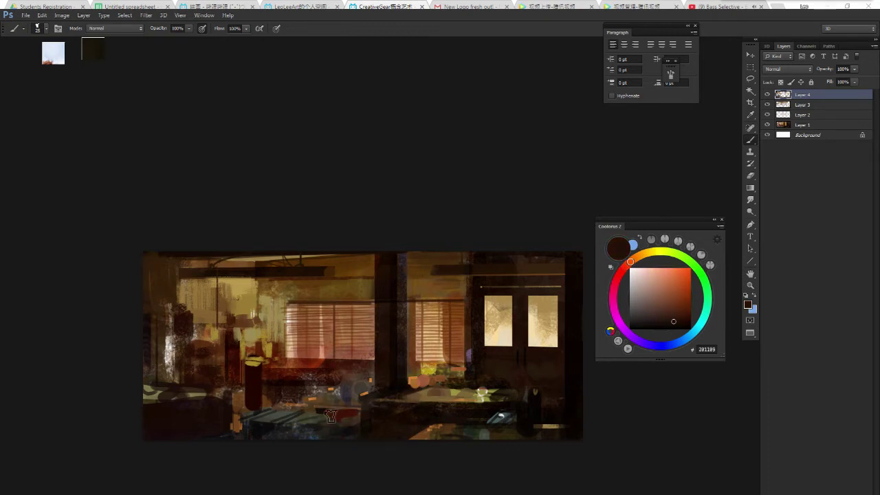
{"action": "left_click", "coordinate": [338, 413], "text": "alt"}
{"action": "left_click", "coordinate": [365, 393], "text": "ctrl+alt"}
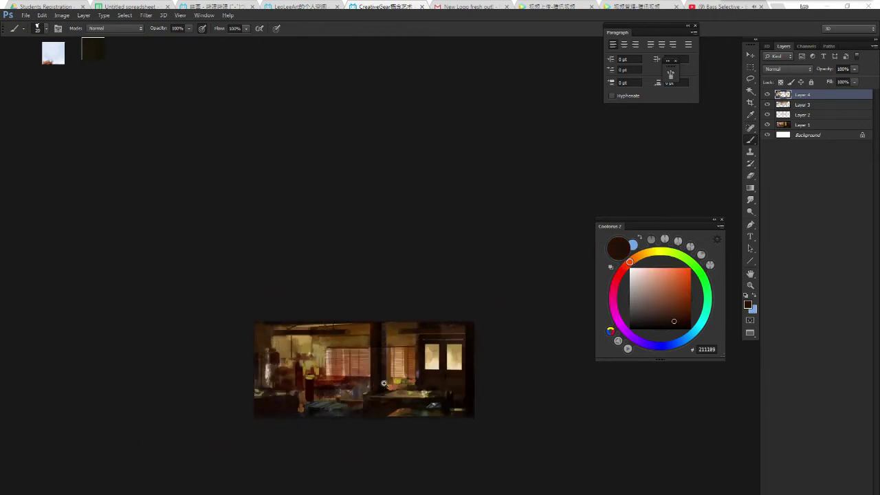
{"action": "left_click", "coordinate": [384, 383], "text": "ctrl+space"}
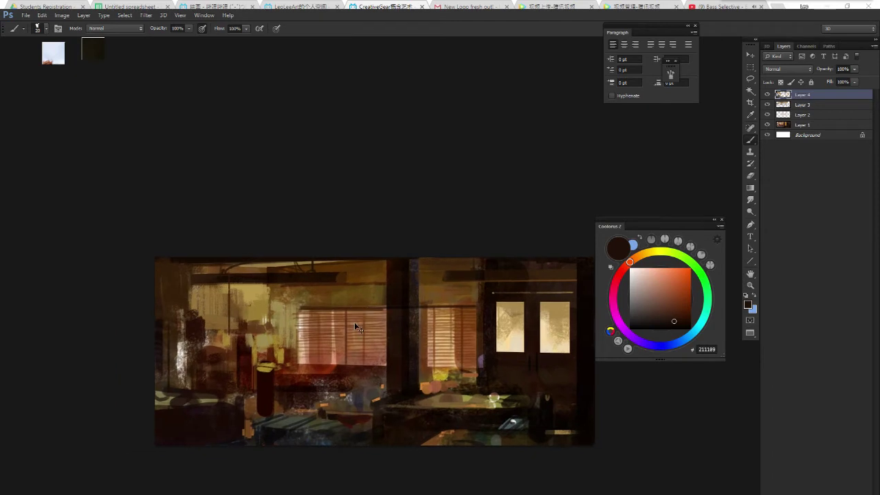
Merge Layers 1–4 together and then down into the Background layer.
{"action": "key", "text": "ctrl+shift+n"}
{"action": "key", "text": "Return"}
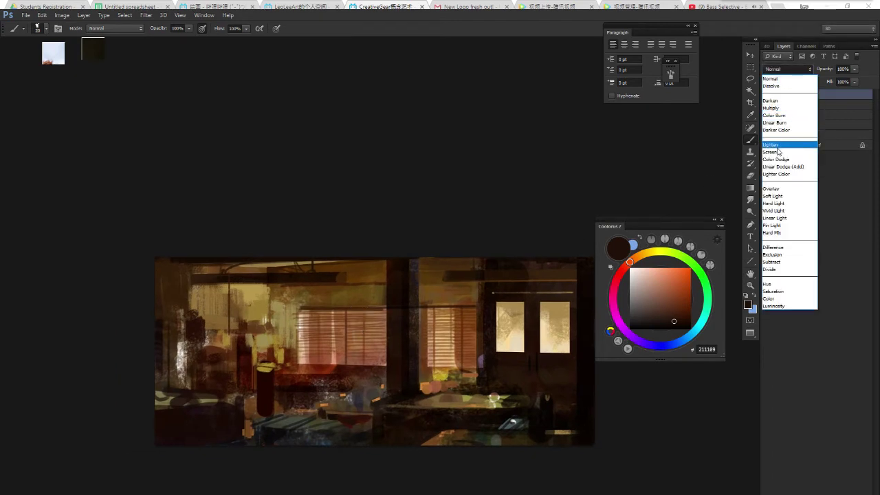
{"action": "left_click", "coordinate": [756, 140]}
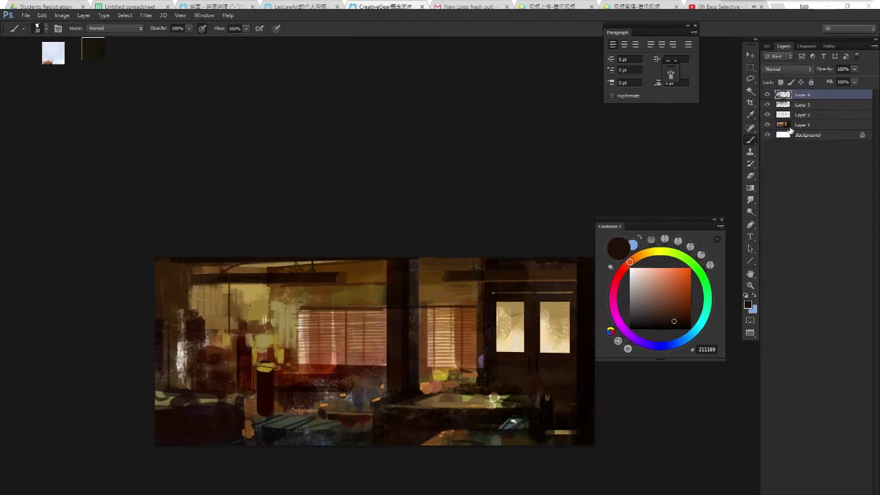
{"action": "left_click", "coordinate": [785, 128], "text": "shift"}
{"action": "key", "text": "ctrl+e"}
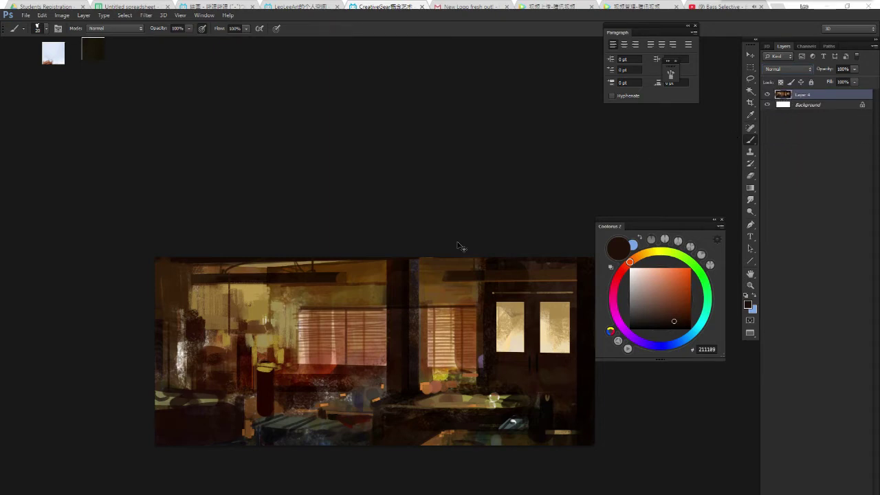
{"action": "key", "text": "ctrl+shift+e"}
{"action": "scroll", "coordinate": [424, 287], "scroll_direction": "down", "scroll_amount": 2}
{"action": "scroll", "coordinate": [423, 286], "scroll_direction": "up", "scroll_amount": 2}
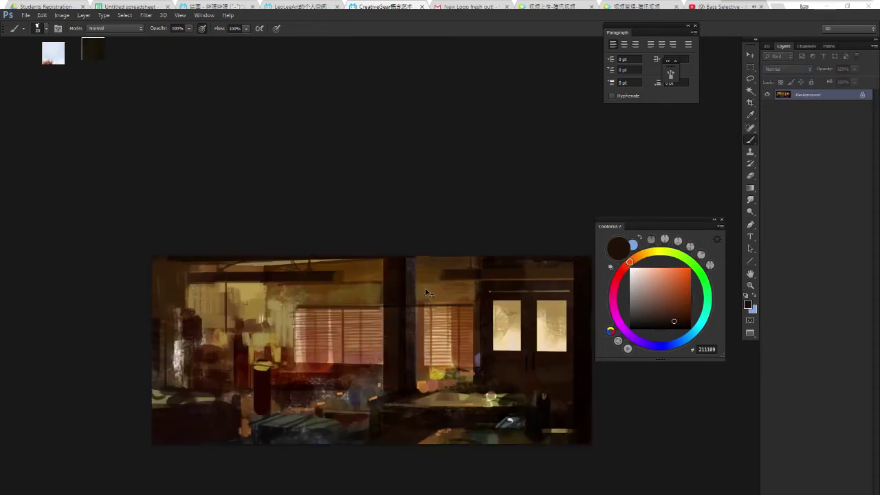
Set the brush blending mode to Darker Color.
{"action": "left_click_drag", "start_coordinate": [424, 290], "coordinate": [426, 281]}
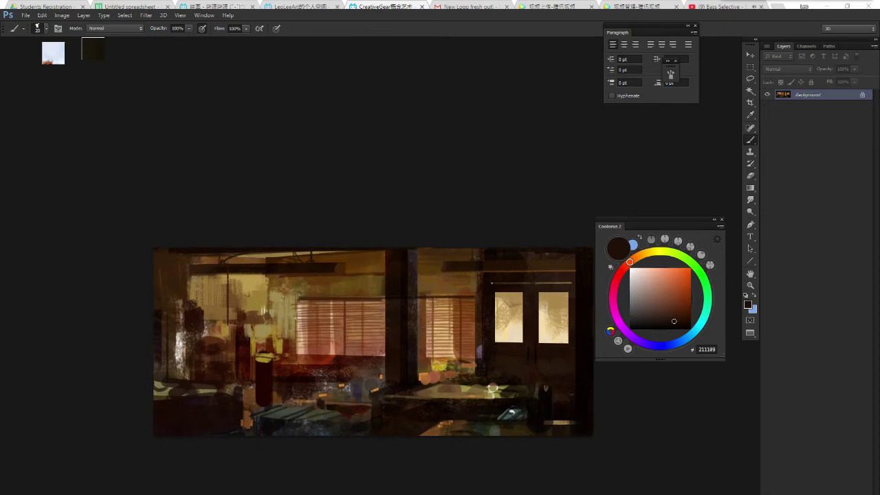
{"action": "left_click", "coordinate": [119, 28]}
{"action": "left_click", "coordinate": [117, 105]}
Darken the bright spots along the lower middle with a dark greyish brown.
{"action": "left_click_drag", "start_coordinate": [273, 130], "coordinate": [276, 124]}
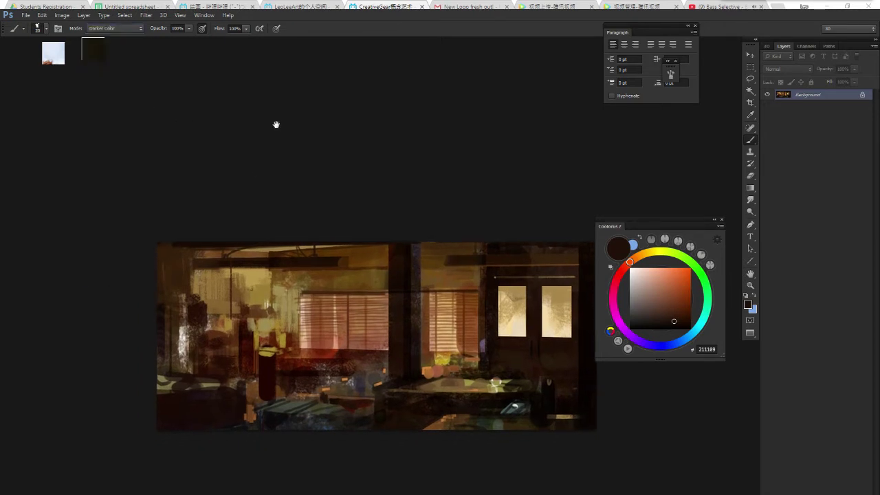
{"action": "left_click", "coordinate": [649, 312]}
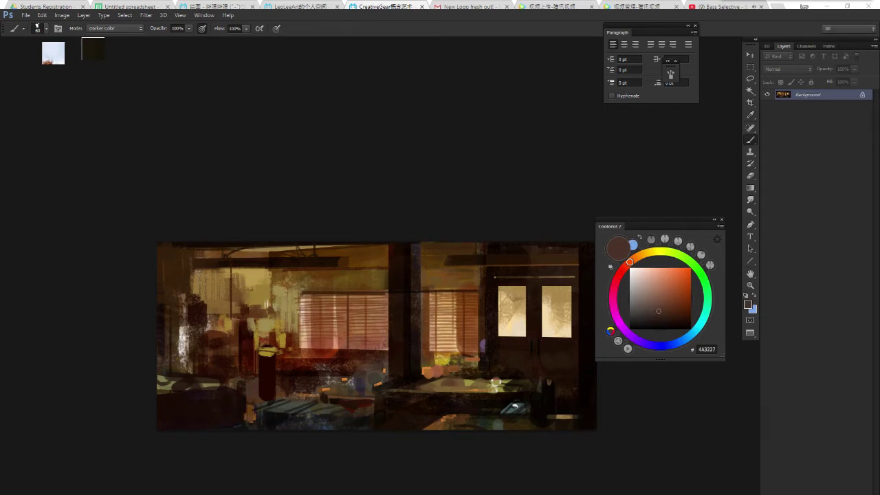
{"action": "left_click_drag", "start_coordinate": [443, 418], "coordinate": [426, 427]}
{"action": "mouse_move", "coordinate": [448, 387]}
{"action": "left_mouse_down"}
{"action": "mouse_move", "coordinate": [429, 374]}
{"action": "mouse_move", "coordinate": [406, 386]}
{"action": "left_mouse_up"}
{"action": "left_click_drag", "start_coordinate": [453, 384], "coordinate": [464, 388]}
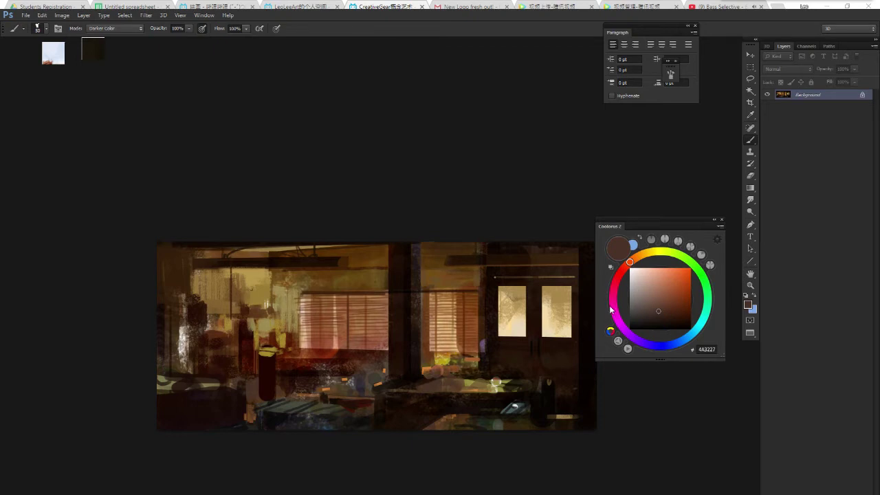
Shift the paint colour through a redder brown to a near-black brown.
{"action": "left_click", "coordinate": [677, 310]}
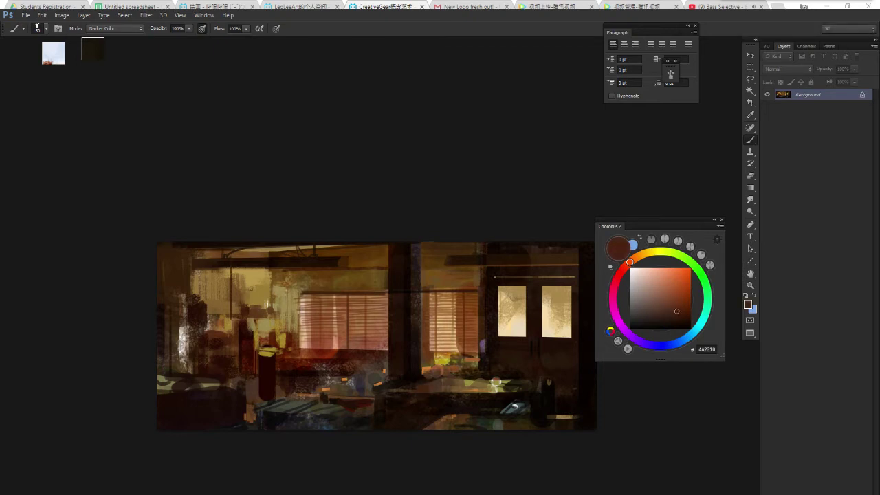
{"action": "mouse_move", "coordinate": [478, 401]}
{"action": "left_mouse_down"}
{"action": "mouse_move", "coordinate": [472, 396]}
{"action": "mouse_move", "coordinate": [479, 381]}
{"action": "left_mouse_up"}
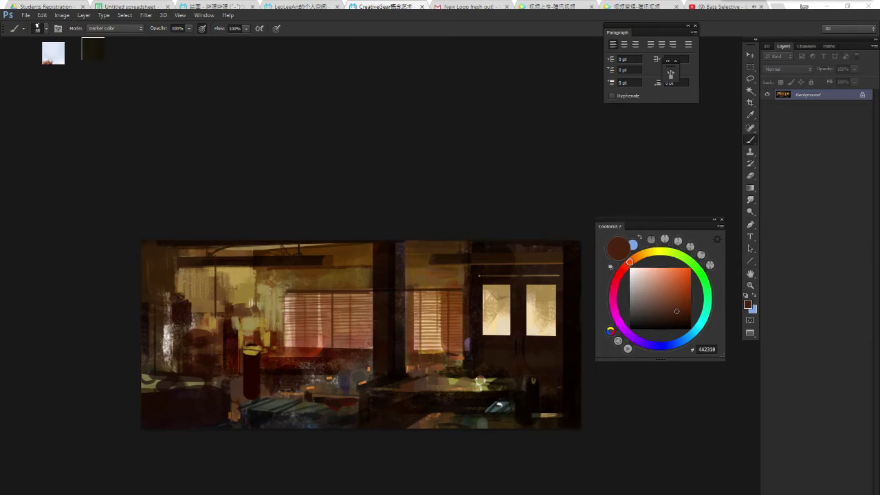
{"action": "left_click_drag", "start_coordinate": [451, 366], "coordinate": [421, 367]}
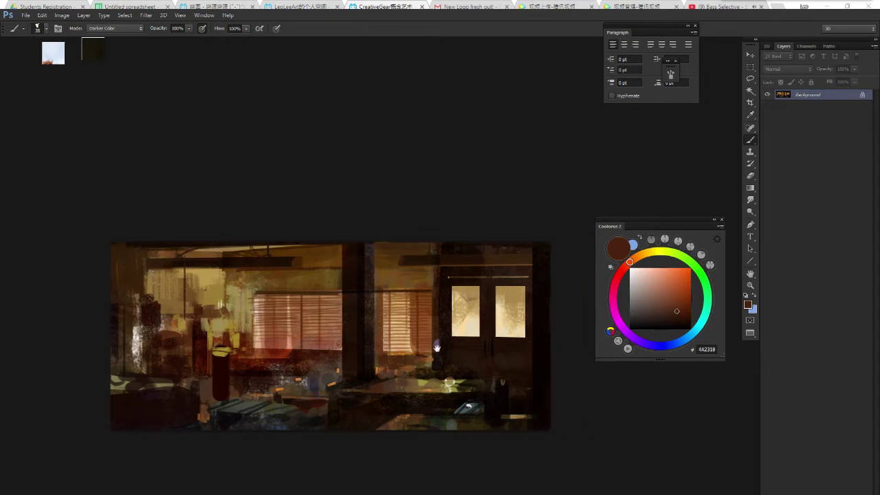
{"action": "left_click_drag", "start_coordinate": [456, 342], "coordinate": [470, 343]}
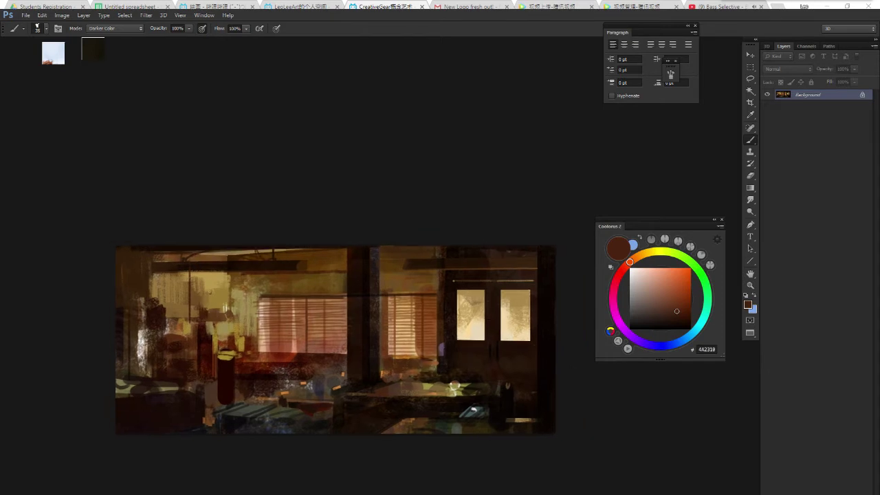
{"action": "left_click", "coordinate": [493, 261], "text": "alt"}
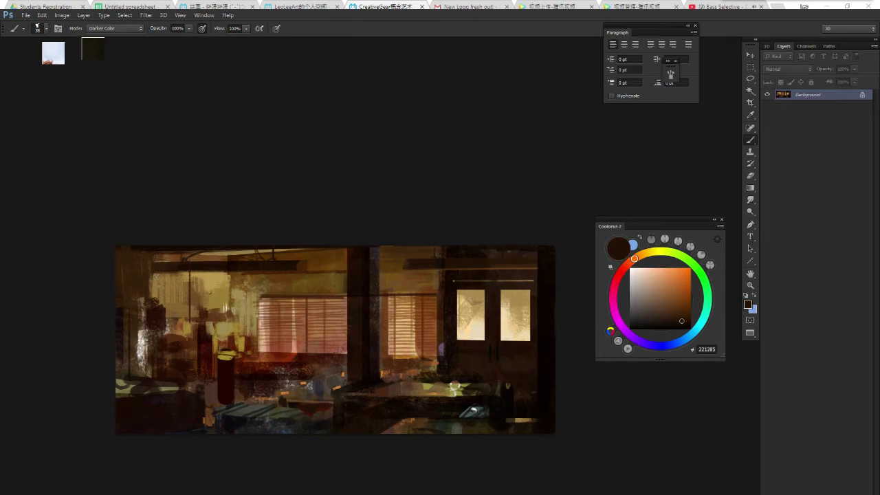
{"action": "left_click", "coordinate": [505, 275], "text": "ctrl+alt"}
{"action": "left_click", "coordinate": [198, 298], "text": "ctrl"}
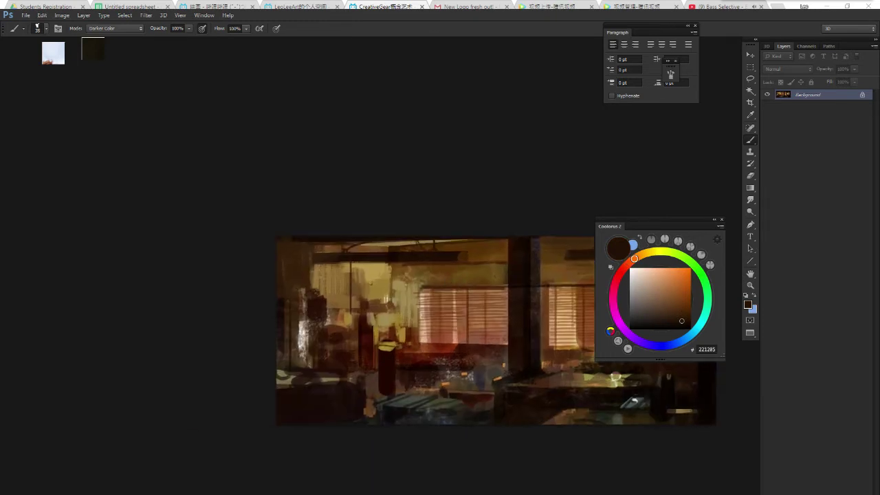
Mix a darker mid brown and lay a stroke across the wall.
{"action": "left_click_drag", "start_coordinate": [344, 202], "coordinate": [372, 210]}
{"action": "left_click", "coordinate": [345, 274], "text": "alt"}
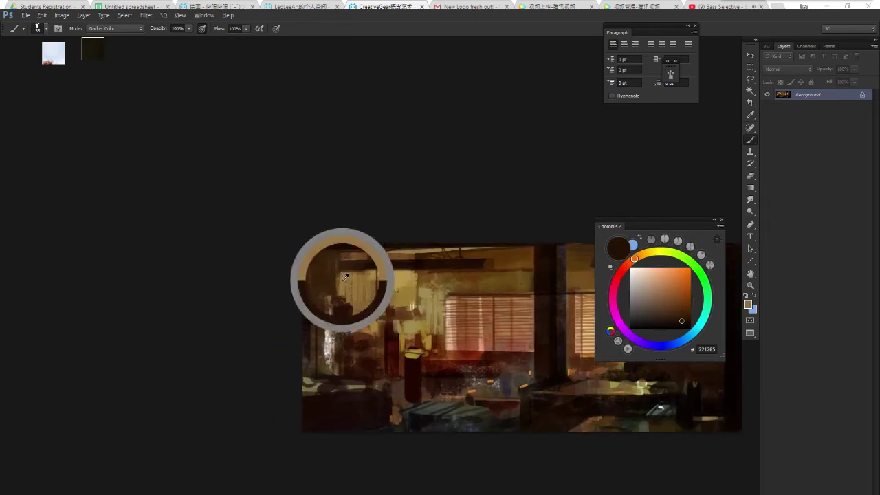
{"action": "left_click", "coordinate": [662, 302]}
{"action": "left_click_drag", "start_coordinate": [662, 302], "coordinate": [665, 304]}
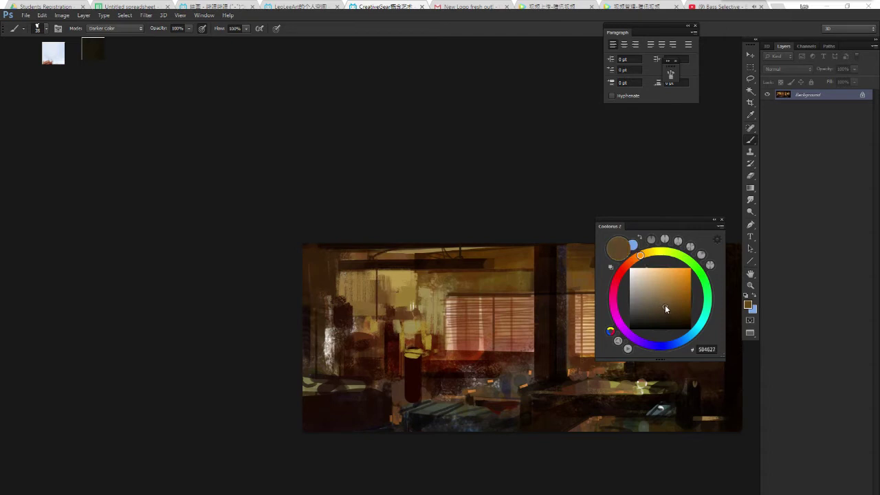
{"action": "mouse_move", "coordinate": [343, 299]}
{"action": "left_mouse_down"}
{"action": "mouse_move", "coordinate": [358, 332]}
{"action": "mouse_move", "coordinate": [354, 303]}
{"action": "mouse_move", "coordinate": [366, 292]}
{"action": "left_mouse_up"}
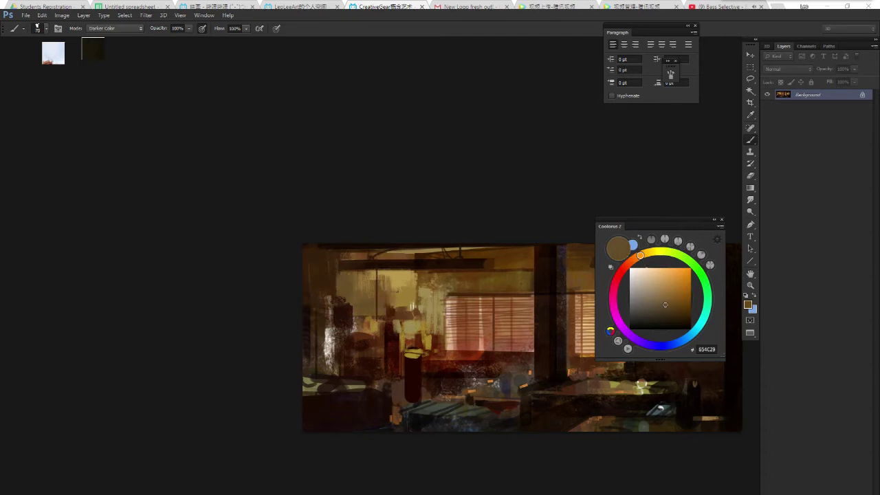
Darken a thin horizontal wall strip and add a darker vertical brown stroke.
{"action": "left_click", "coordinate": [358, 312], "text": "alt"}
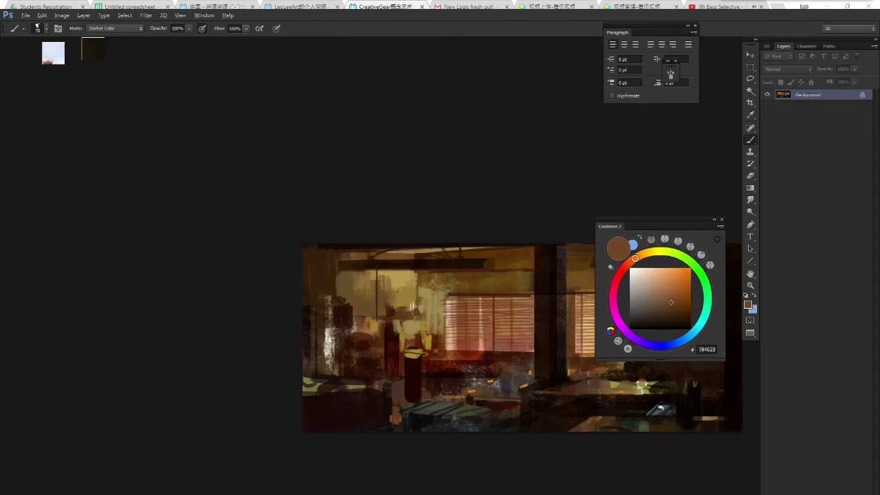
{"action": "left_click", "coordinate": [382, 313], "text": "alt"}
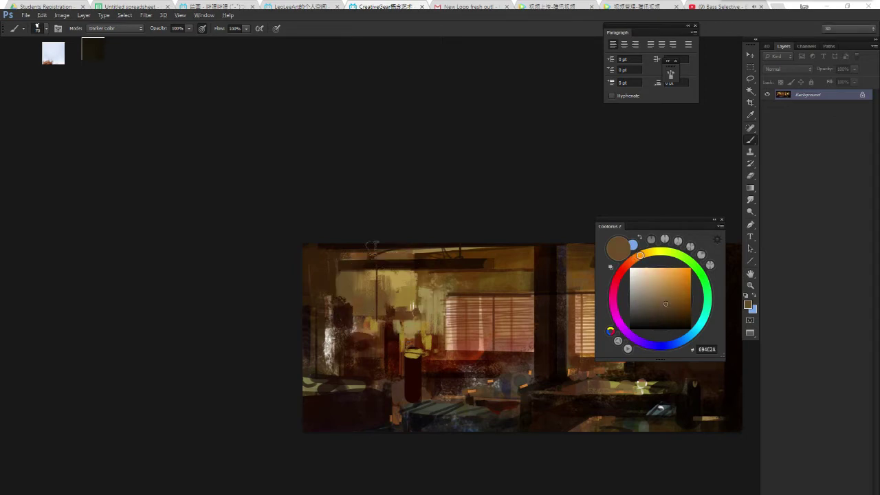
{"action": "left_click_drag", "start_coordinate": [351, 272], "coordinate": [416, 285]}
{"action": "left_click", "coordinate": [400, 285], "text": "alt"}
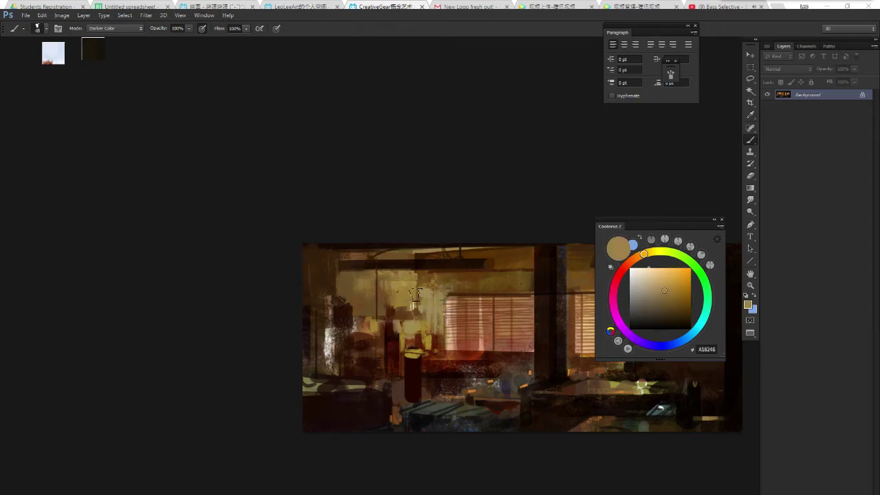
{"action": "left_click_drag", "start_coordinate": [415, 294], "coordinate": [402, 296]}
{"action": "left_click", "coordinate": [419, 281], "text": "alt"}
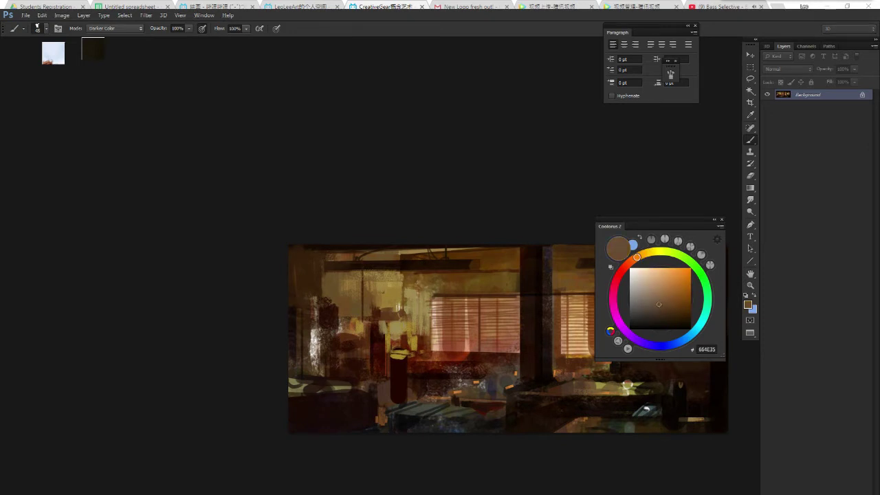
{"action": "left_click_drag", "start_coordinate": [412, 284], "coordinate": [416, 323]}
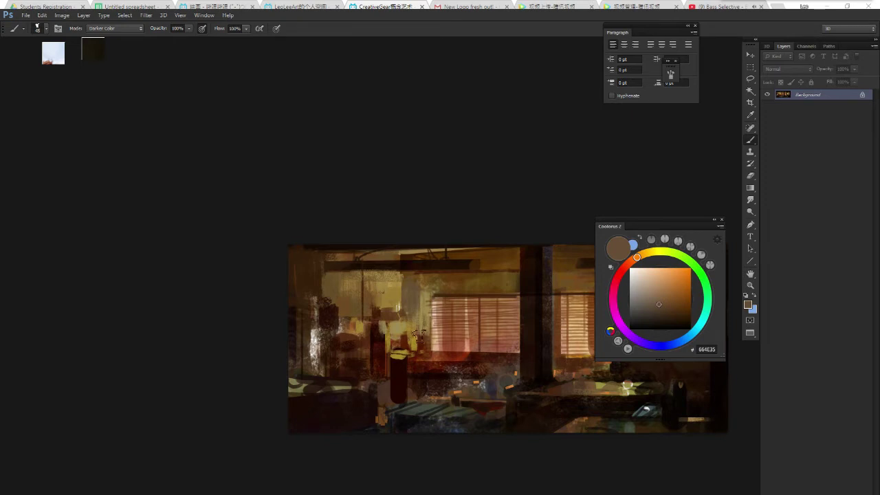
Paint a short reddish-brown vertical strip, then sample deep browns and enlarge the brush slightly.
{"action": "left_click", "coordinate": [666, 304]}
{"action": "left_click", "coordinate": [416, 282], "text": "alt"}
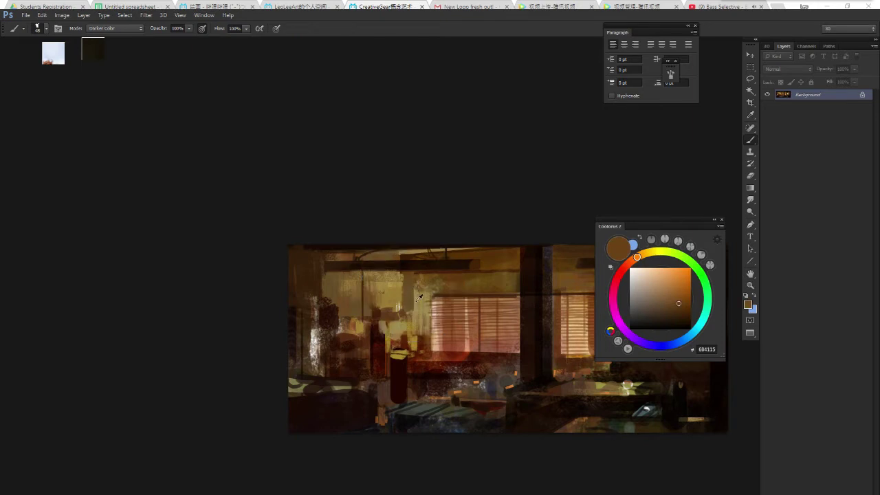
{"action": "left_click", "coordinate": [416, 281], "text": "alt"}
{"action": "left_click_drag", "start_coordinate": [417, 280], "coordinate": [417, 306]}
{"action": "left_click", "coordinate": [443, 288], "text": "alt"}
{"action": "left_click", "coordinate": [442, 284], "text": "alt"}
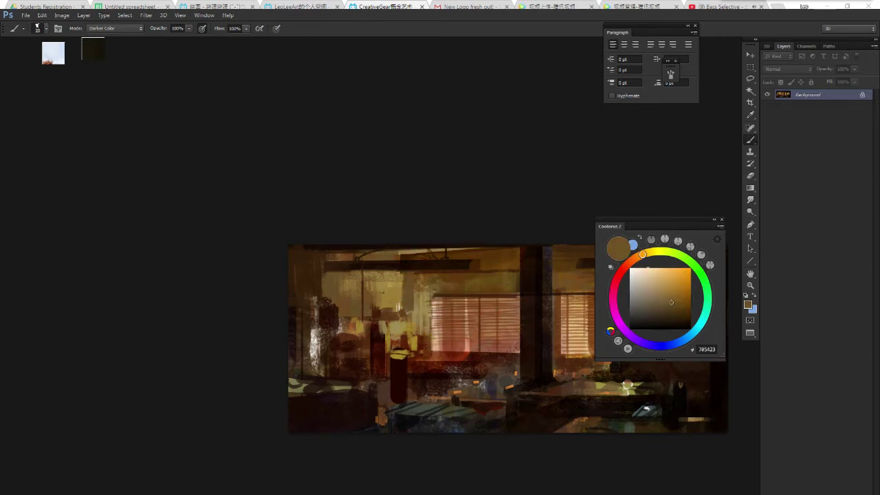
{"action": "left_click", "coordinate": [433, 296], "text": "alt"}
{"action": "left_click_drag", "start_coordinate": [418, 290], "coordinate": [416, 290]}
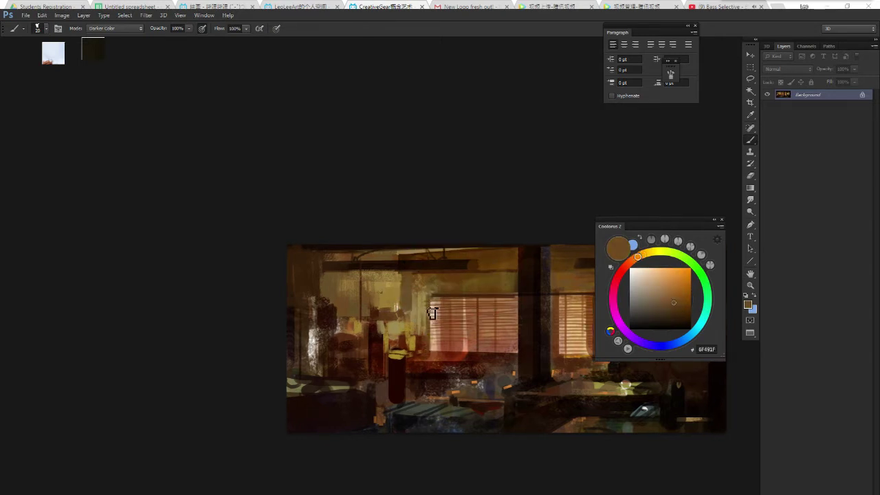
{"action": "key", "text": "bracketright"}
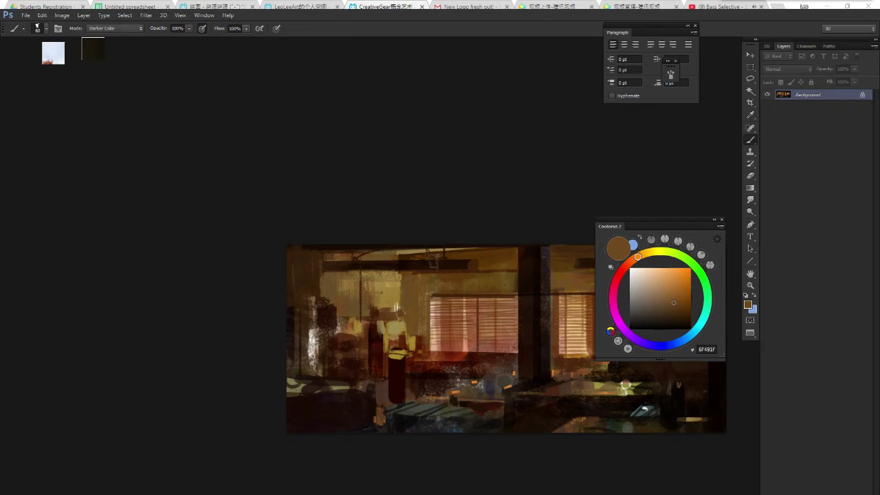
Paint a dark line down the window's left edge and warm brown 765228 strokes around the table.
{"action": "left_click", "coordinate": [406, 253], "text": "alt"}
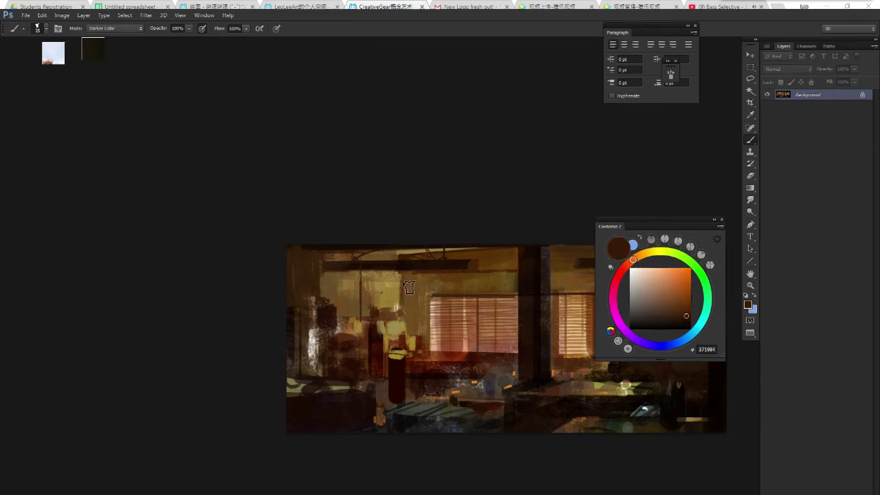
{"action": "left_click", "coordinate": [424, 305], "text": "alt"}
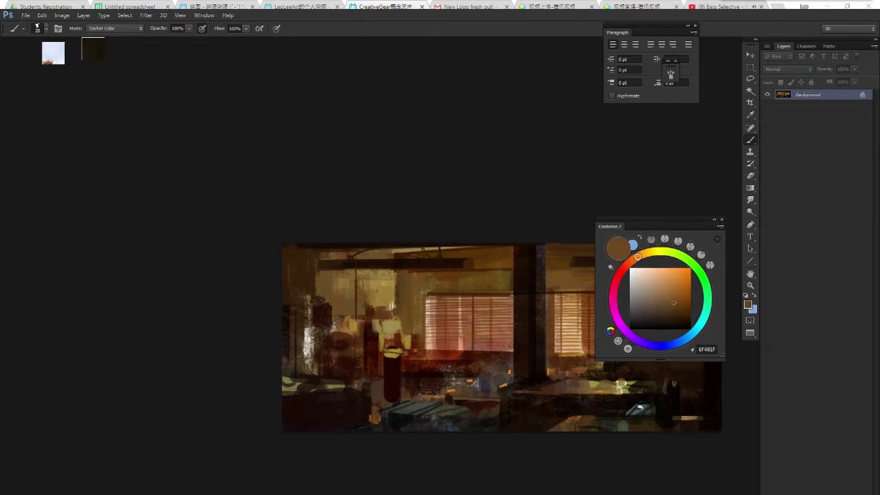
{"action": "left_click", "coordinate": [514, 252], "text": "alt"}
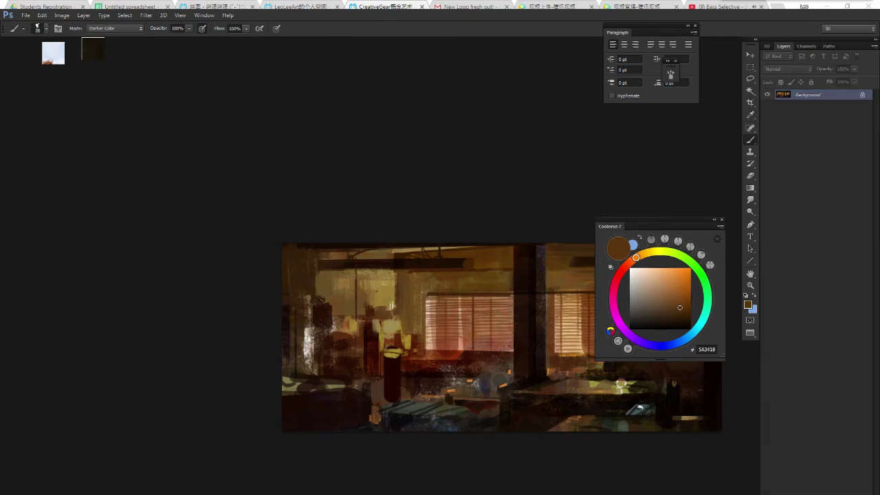
{"action": "left_click", "coordinate": [462, 257], "text": "alt"}
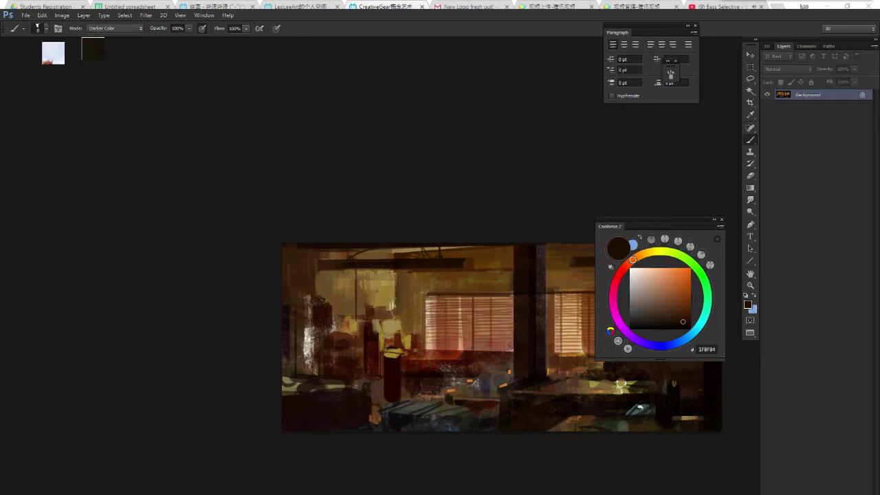
{"action": "left_click", "coordinate": [430, 297], "text": "alt"}
{"action": "mouse_move", "coordinate": [424, 292]}
{"action": "left_mouse_down"}
{"action": "mouse_move", "coordinate": [419, 346]}
{"action": "mouse_move", "coordinate": [426, 337]}
{"action": "left_mouse_up"}
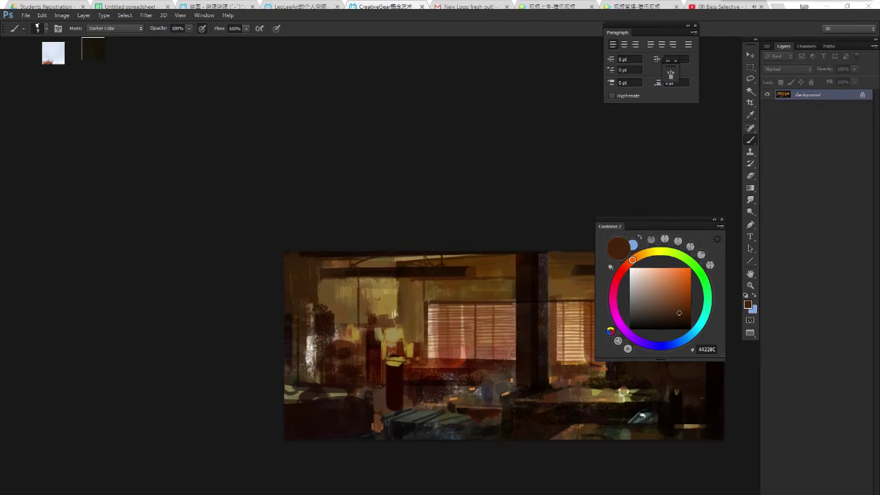
{"action": "left_click", "coordinate": [421, 330], "text": "alt"}
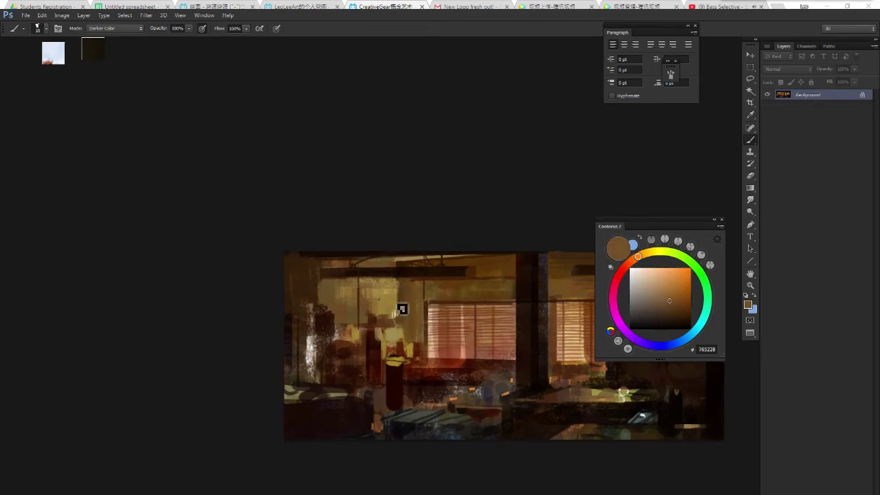
{"action": "mouse_move", "coordinate": [403, 309]}
{"action": "left_mouse_down"}
{"action": "mouse_move", "coordinate": [400, 321]}
{"action": "mouse_move", "coordinate": [396, 291]}
{"action": "mouse_move", "coordinate": [394, 301]}
{"action": "mouse_move", "coordinate": [283, 289]}
{"action": "left_mouse_up"}
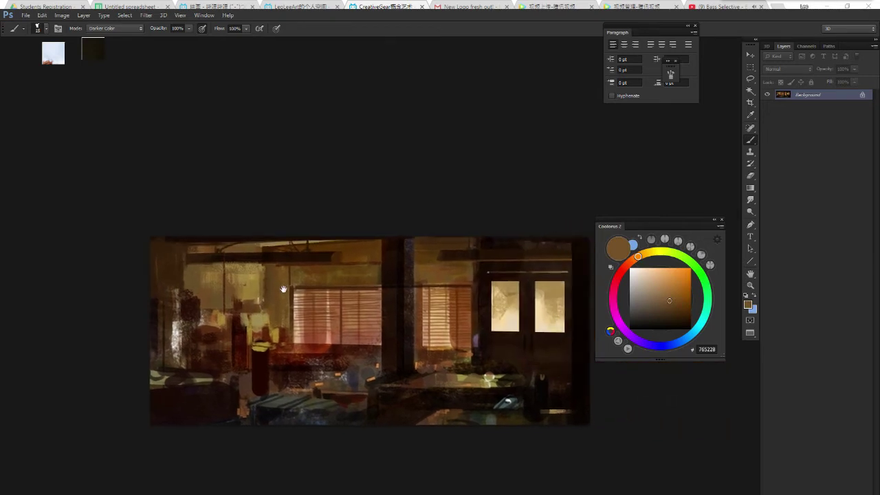
Darken the table edge below the right window with small near-black strokes.
{"action": "scroll", "coordinate": [337, 300], "scroll_direction": "down", "scroll_amount": 5}
{"action": "scroll", "coordinate": [336, 299], "scroll_direction": "up", "scroll_amount": 4}
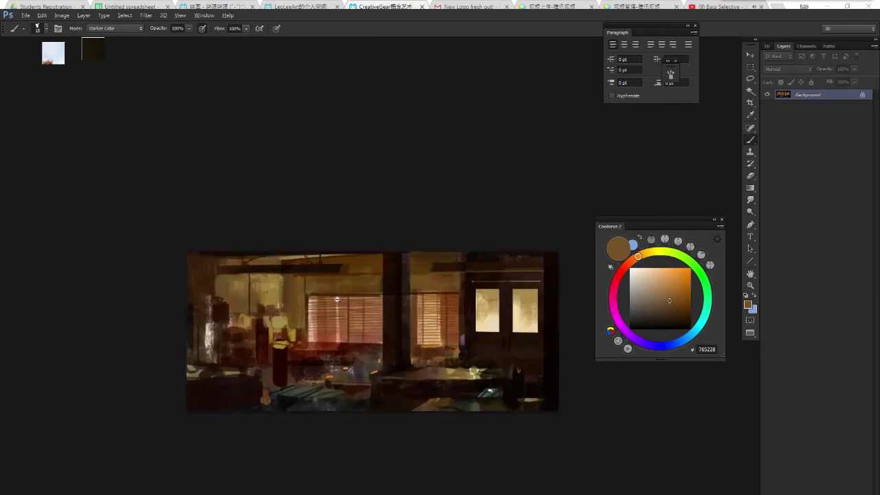
{"action": "left_click_drag", "start_coordinate": [392, 294], "coordinate": [414, 291]}
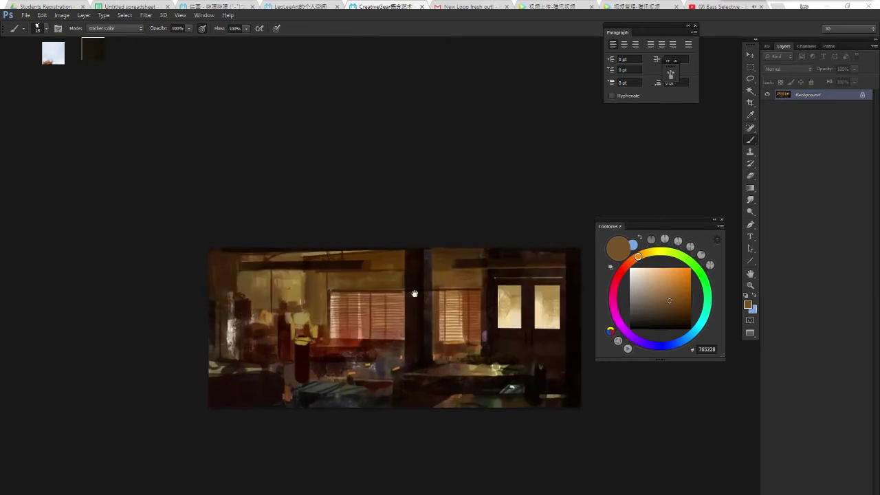
{"action": "left_click", "coordinate": [428, 356], "text": "alt"}
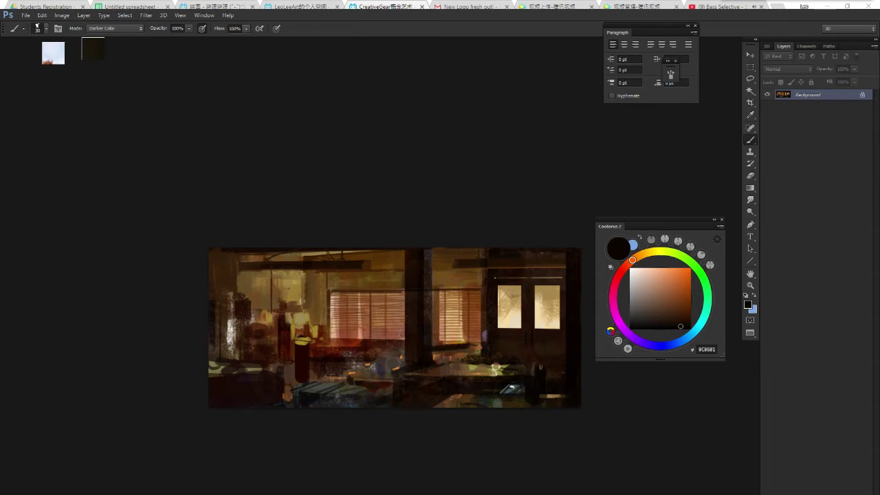
{"action": "key", "text": "bracketleft"}
{"action": "left_click_drag", "start_coordinate": [435, 356], "coordinate": [464, 360]}
{"action": "key", "text": "bracketright"}
{"action": "key", "text": "bracketright"}
{"action": "key", "text": "bracketright"}
{"action": "key", "text": "bracketleft"}
{"action": "key", "text": "bracketleft"}
{"action": "key", "text": "bracketleft"}
Return the brush to Normal blend mode and sample reddish brown 683A28.
{"action": "left_click_drag", "start_coordinate": [478, 333], "coordinate": [477, 333]}
{"action": "key", "text": "e"}
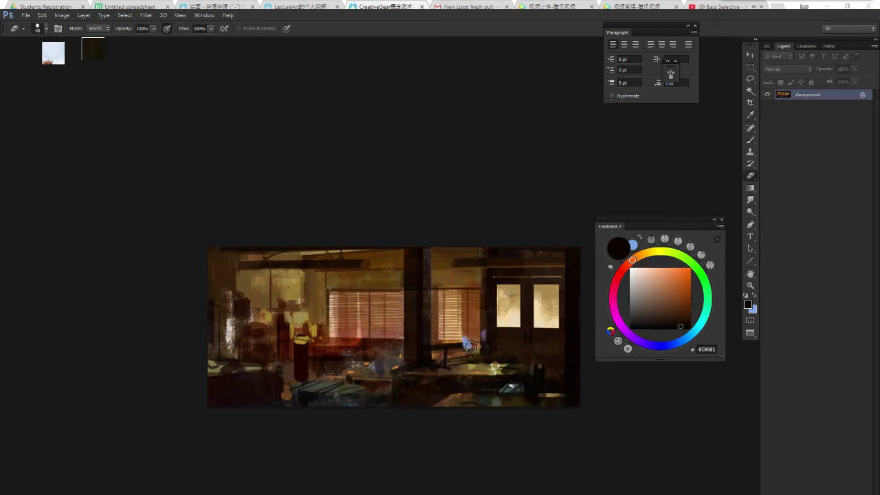
{"action": "key", "text": "b"}
{"action": "left_click", "coordinate": [471, 336], "text": "alt"}
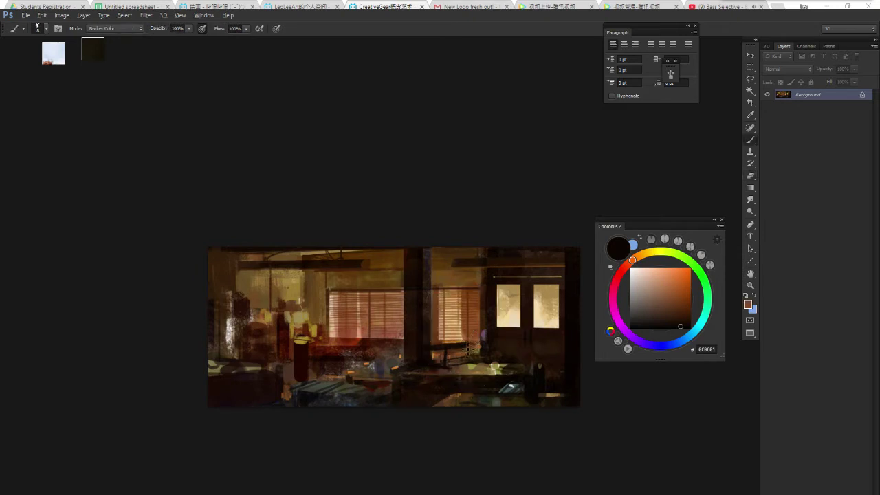
{"action": "left_click", "coordinate": [113, 28]}
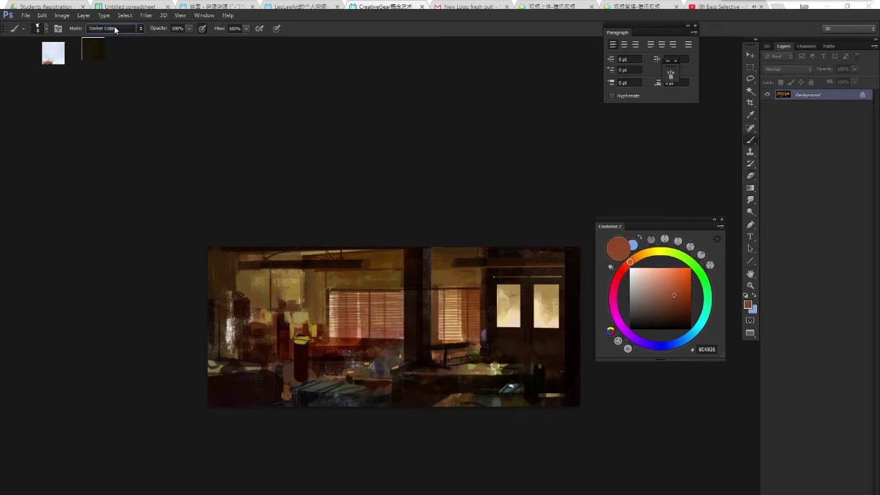
{"action": "left_click_drag", "start_coordinate": [184, 82], "coordinate": [186, 83]}
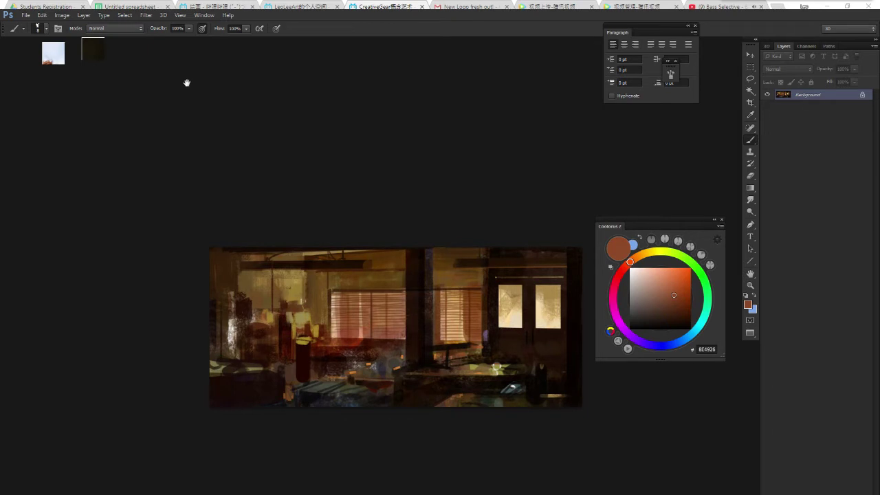
{"action": "left_click", "coordinate": [477, 337], "text": "alt"}
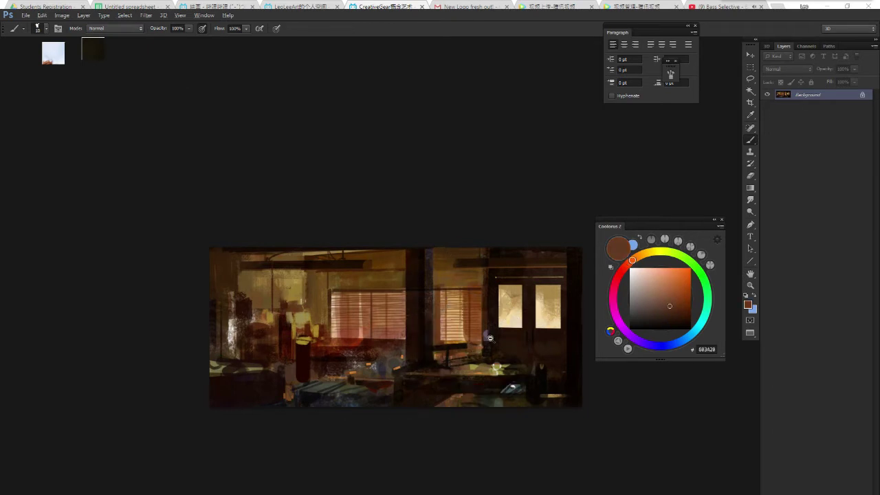
{"action": "scroll", "coordinate": [488, 336], "scroll_direction": "up", "scroll_amount": 2}
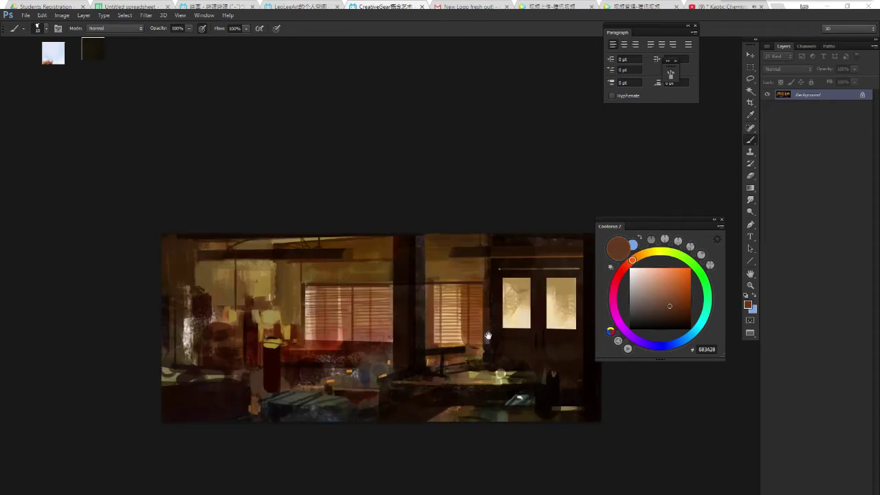
Sample the warm orange D58130 from the painting as the paint colour.
{"action": "left_click", "coordinate": [428, 359], "text": "alt"}
{"action": "left_click", "coordinate": [453, 338], "text": "alt"}
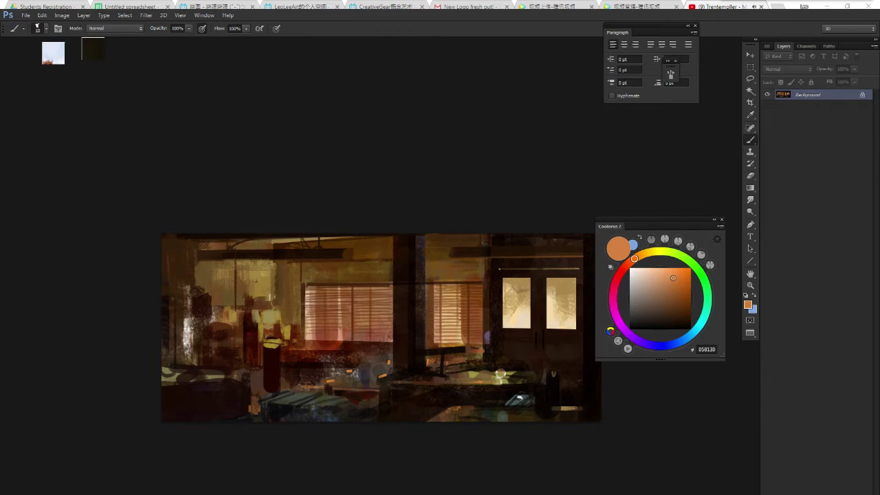
Create Layer 1 and merge it straight back down into the background.
{"action": "mouse_move", "coordinate": [387, 364]}
{"action": "left_mouse_down"}
{"action": "mouse_move", "coordinate": [374, 357]}
{"action": "mouse_move", "coordinate": [391, 370]}
{"action": "left_mouse_up"}
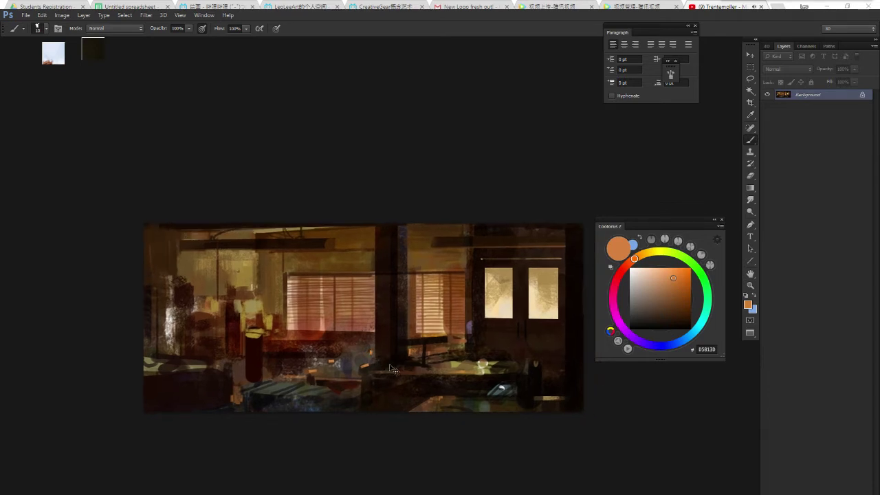
{"action": "key", "text": "ctrl+shift+n"}
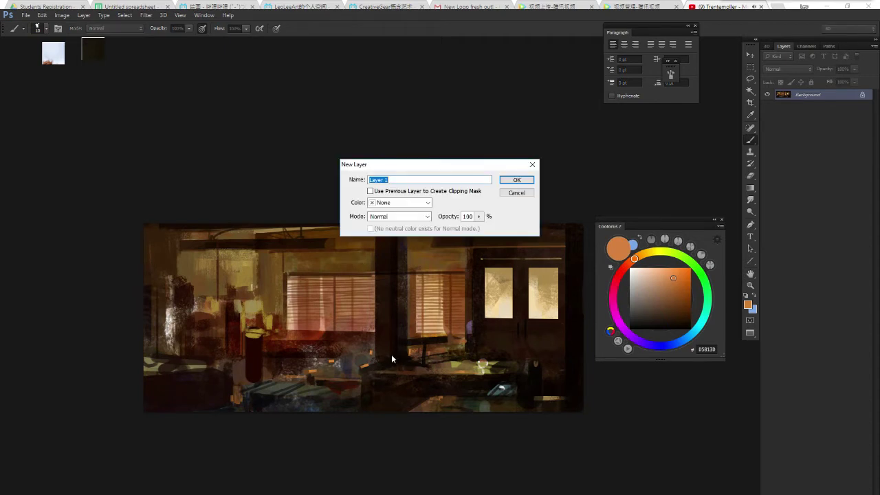
{"action": "key", "text": "Return"}
{"action": "scroll", "coordinate": [382, 319], "scroll_direction": "down", "scroll_amount": 1}
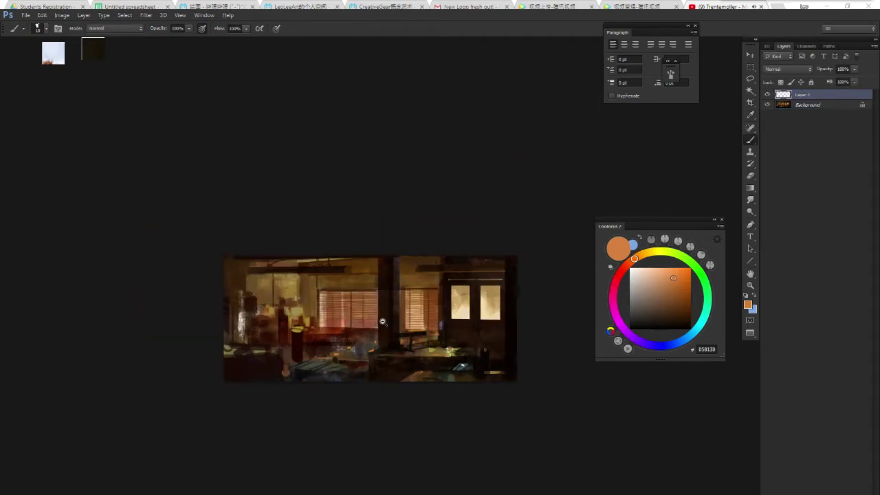
{"action": "scroll", "coordinate": [382, 322], "scroll_direction": "up", "scroll_amount": 1}
{"action": "scroll", "coordinate": [382, 324], "scroll_direction": "down", "scroll_amount": 1}
{"action": "key", "text": "ctrl+e"}
Darken the bright left-side streak and lower left with deep brown using a 176 px brush.
{"action": "left_click_drag", "start_coordinate": [289, 315], "coordinate": [364, 309]}
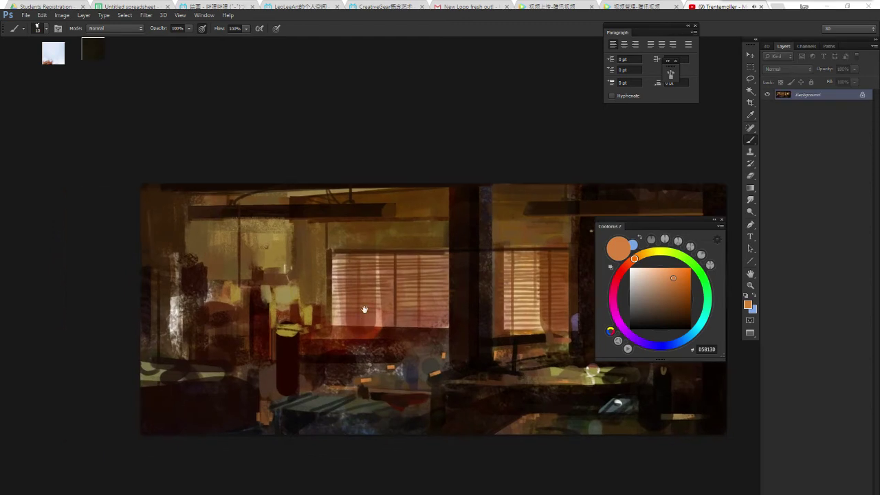
{"action": "left_click", "coordinate": [206, 239], "text": "alt"}
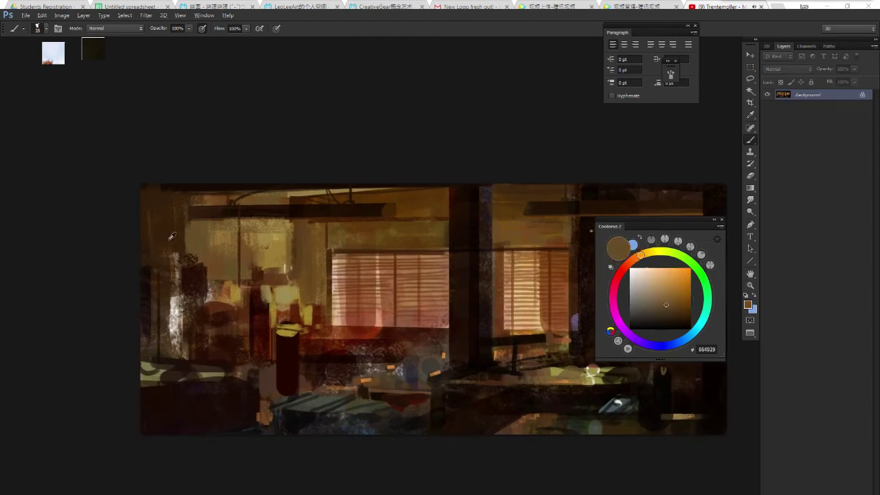
{"action": "left_click", "coordinate": [172, 236], "text": "alt"}
{"action": "left_click_drag", "start_coordinate": [159, 298], "coordinate": [184, 354]}
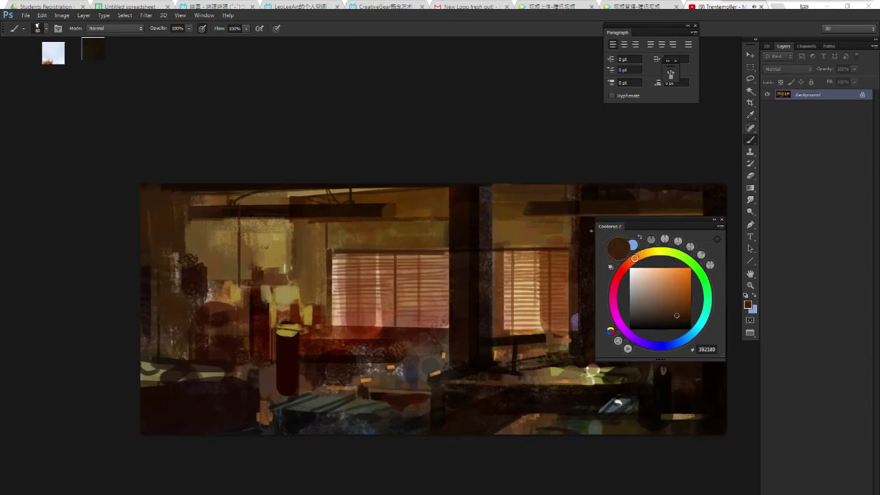
{"action": "right_click", "coordinate": [180, 292]}
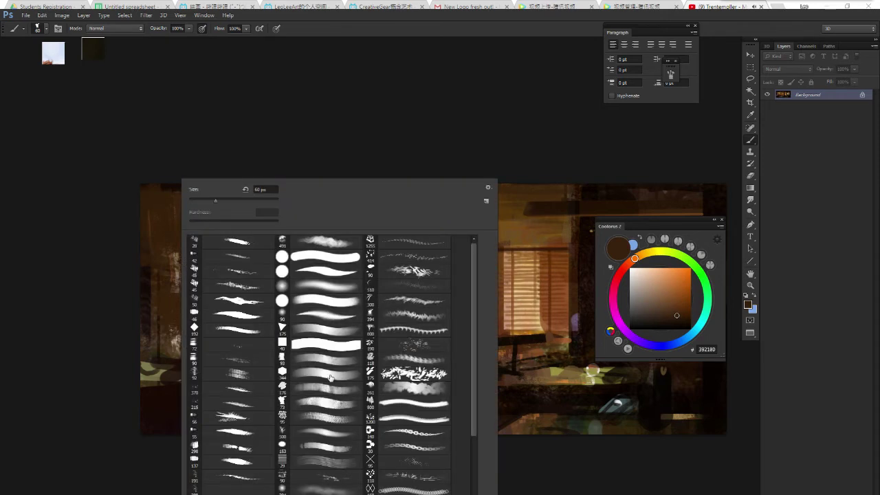
{"action": "left_click", "coordinate": [330, 389]}
{"action": "key", "text": "Escape"}
{"action": "left_click_drag", "start_coordinate": [180, 356], "coordinate": [171, 339]}
Paint bluish-grey and dark brown strokes over the pale strip on the left edge.
{"action": "left_click", "coordinate": [200, 342], "text": "alt"}
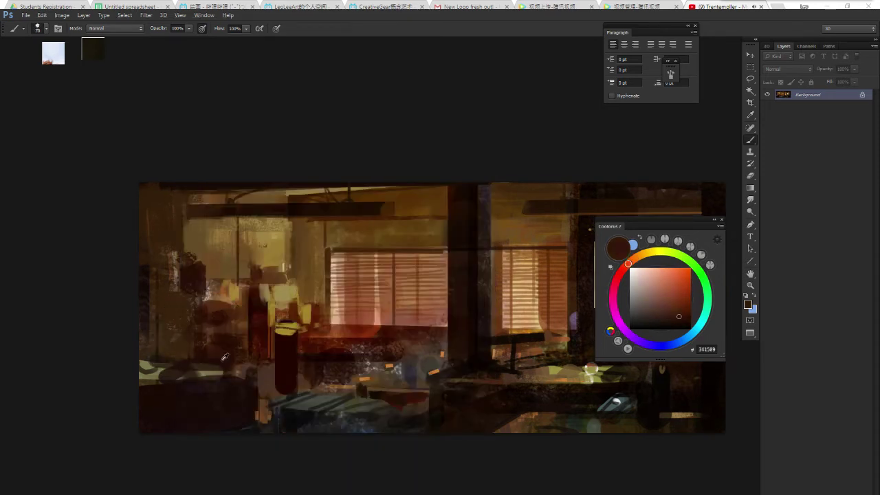
{"action": "left_click", "coordinate": [191, 343], "text": "alt"}
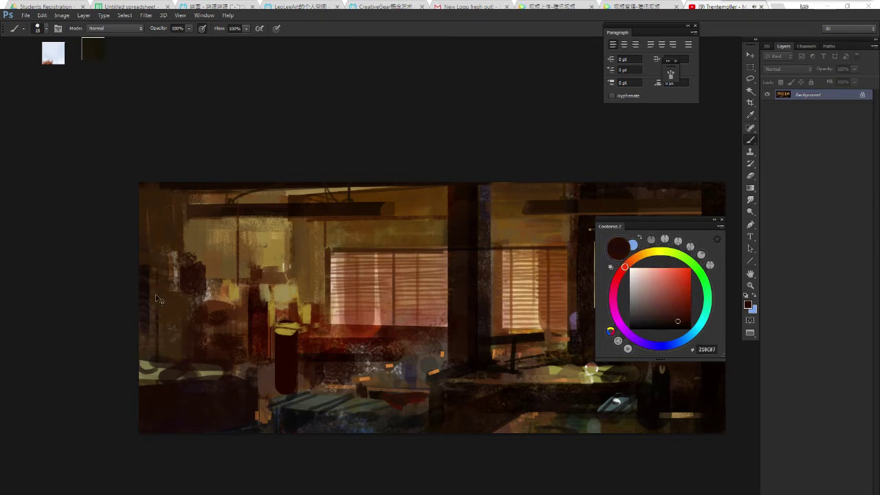
{"action": "left_click_drag", "start_coordinate": [198, 280], "coordinate": [199, 289]}
{"action": "left_click", "coordinate": [164, 209], "text": "alt"}
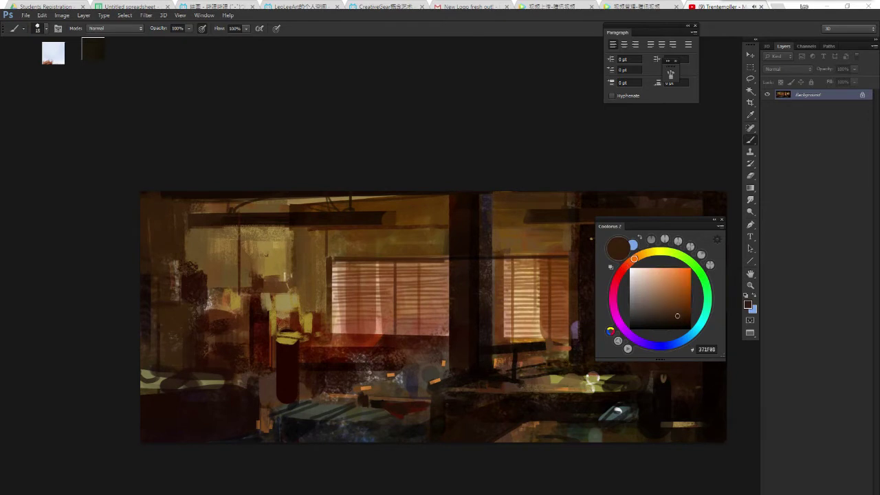
{"action": "left_click", "coordinate": [636, 312]}
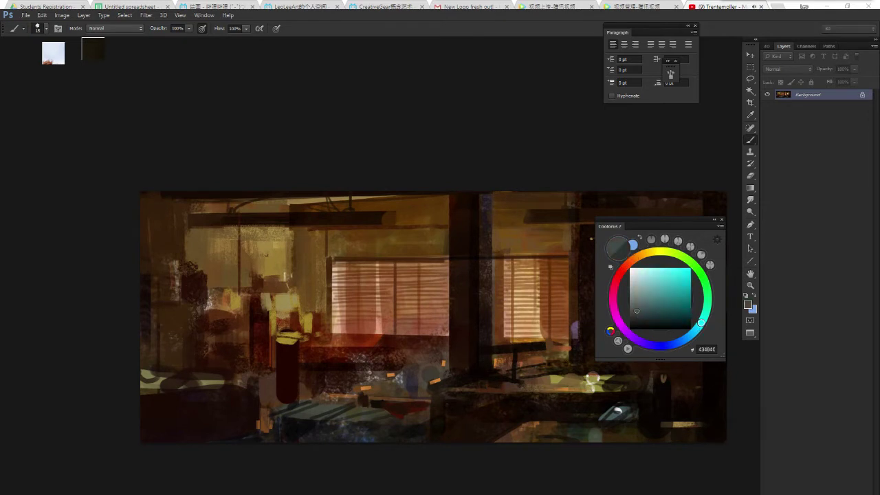
{"action": "left_click_drag", "start_coordinate": [623, 310], "coordinate": [631, 307]}
{"action": "left_click_drag", "start_coordinate": [145, 261], "coordinate": [148, 199]}
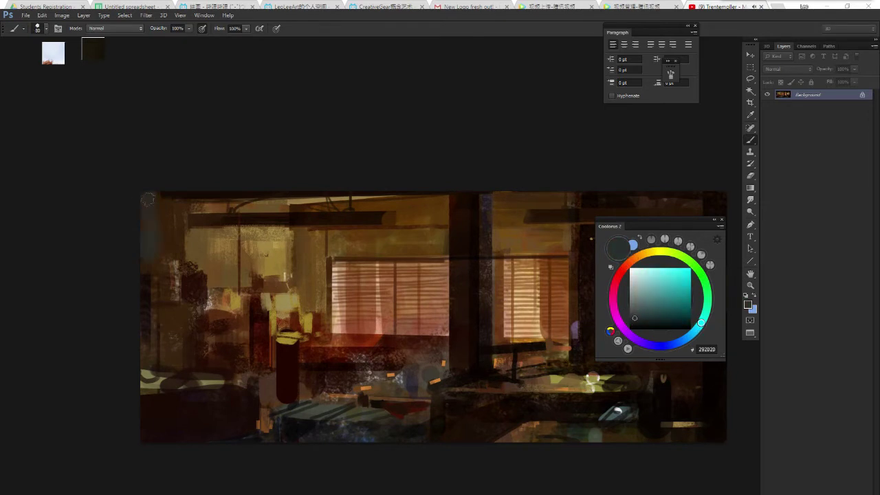
{"action": "left_click_drag", "start_coordinate": [149, 277], "coordinate": [149, 198]}
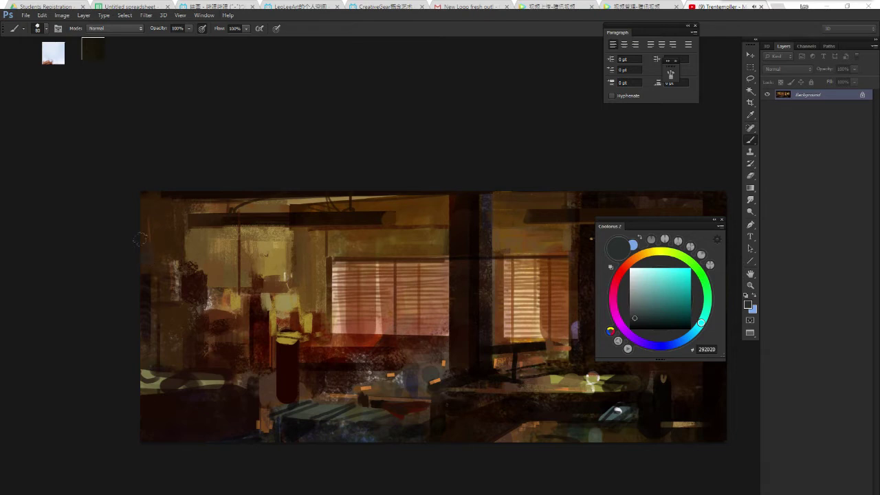
Paint a dark blue-grey stroke down the dark pillar, redoing it once.
{"action": "left_click", "coordinate": [675, 338]}
{"action": "left_click", "coordinate": [643, 319]}
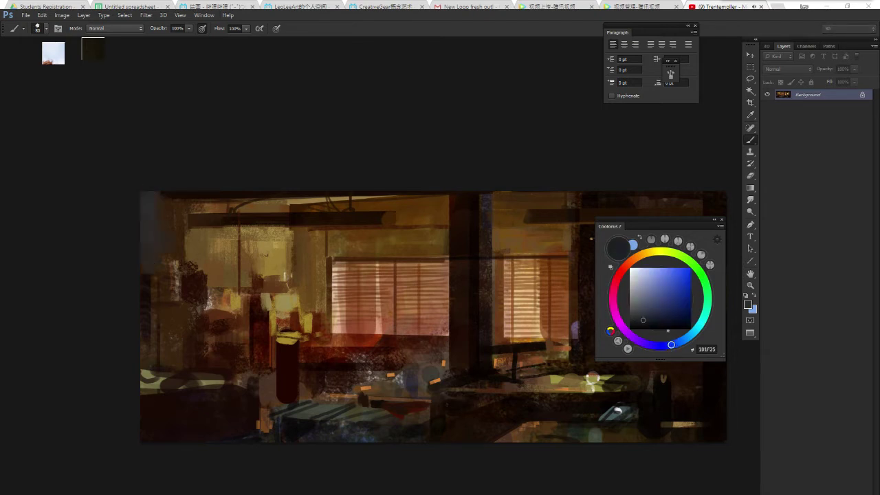
{"action": "left_click_drag", "start_coordinate": [413, 224], "coordinate": [368, 205]}
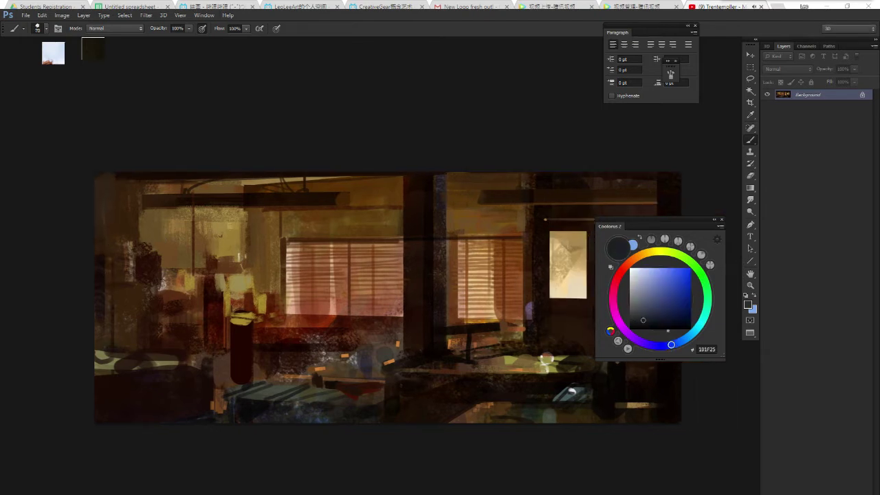
{"action": "left_click_drag", "start_coordinate": [412, 352], "coordinate": [412, 259]}
{"action": "key", "text": "ctrl+z"}
{"action": "mouse_move", "coordinate": [413, 354]}
{"action": "left_mouse_down"}
{"action": "mouse_move", "coordinate": [414, 257]}
{"action": "mouse_move", "coordinate": [455, 250]}
{"action": "left_mouse_up"}
Sample several dark tones, settling on dark reddish brown 462211 as the paint colour.
{"action": "left_click", "coordinate": [451, 261], "text": "alt"}
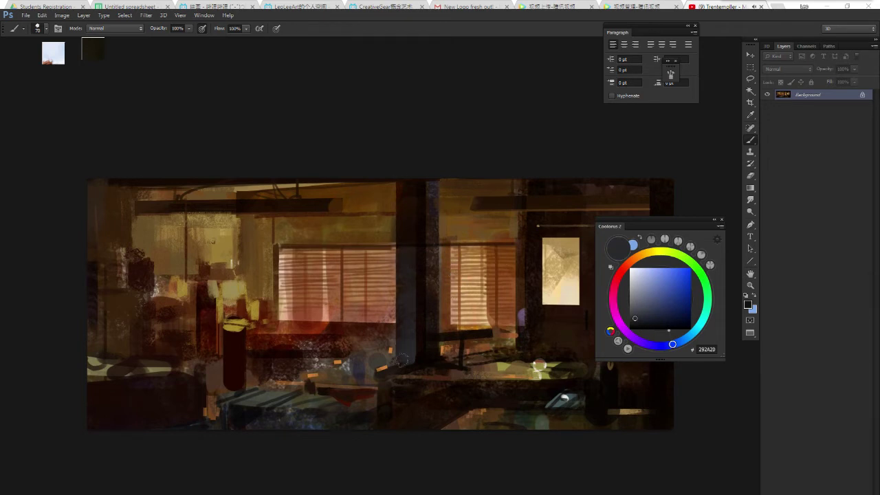
{"action": "left_click", "coordinate": [411, 364], "text": "alt"}
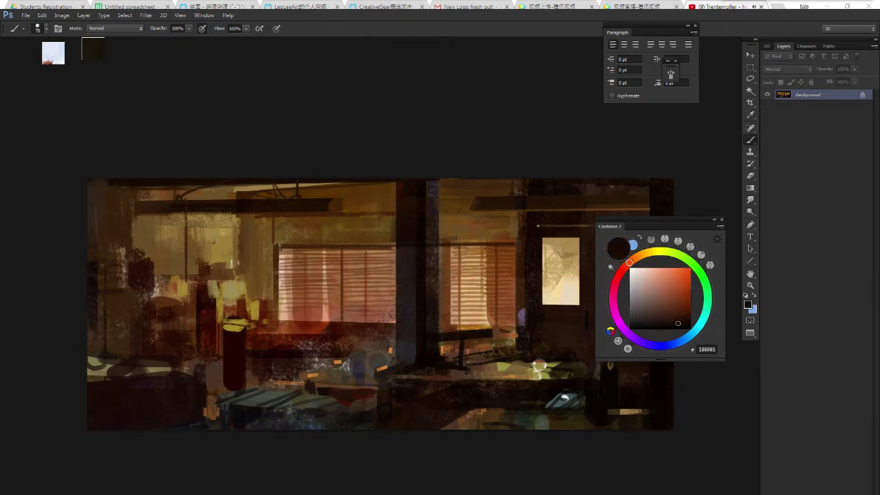
{"action": "left_click", "coordinate": [417, 351], "text": "alt"}
{"action": "left_click_drag", "start_coordinate": [423, 353], "coordinate": [421, 352]}
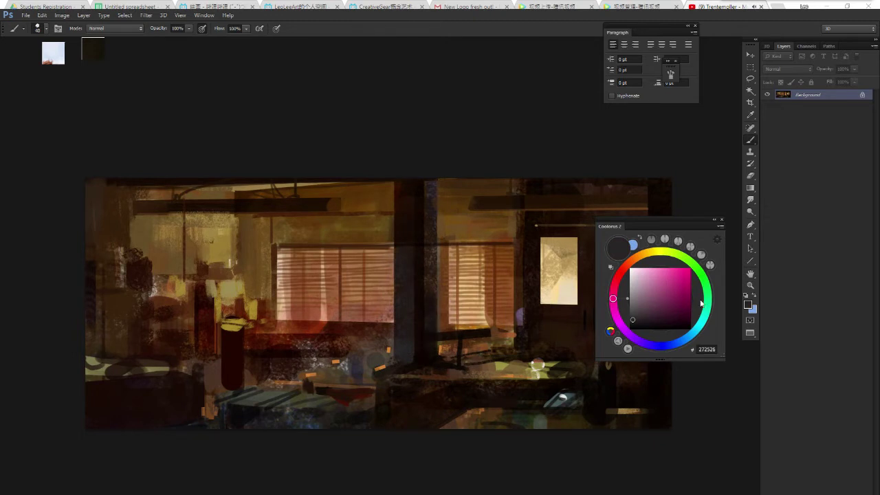
{"action": "left_click", "coordinate": [691, 262]}
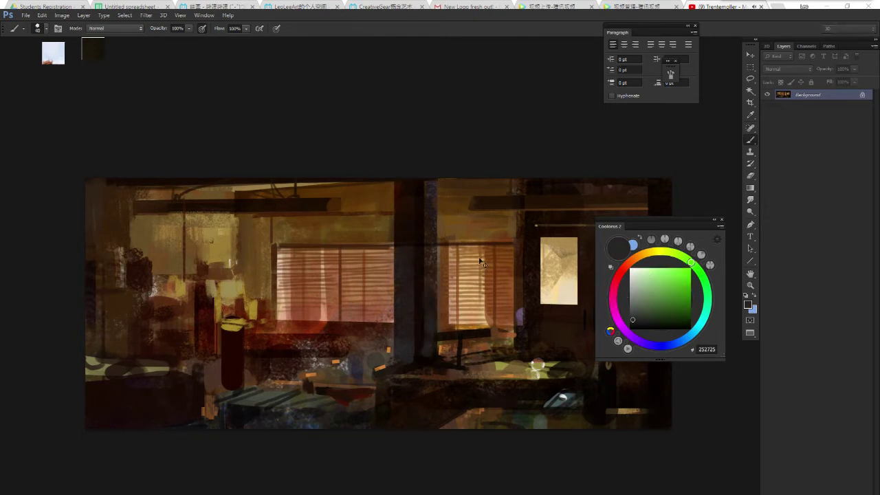
{"action": "left_click_drag", "start_coordinate": [469, 342], "coordinate": [431, 330]}
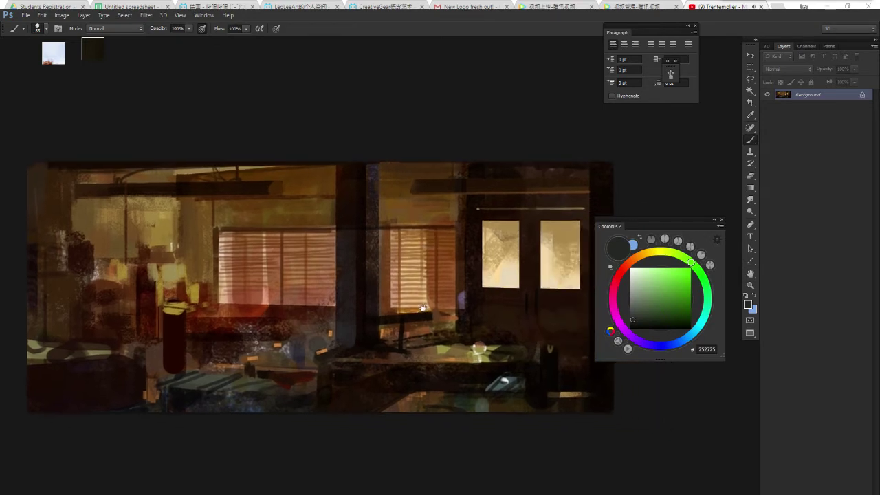
{"action": "left_click", "coordinate": [408, 365], "text": "alt"}
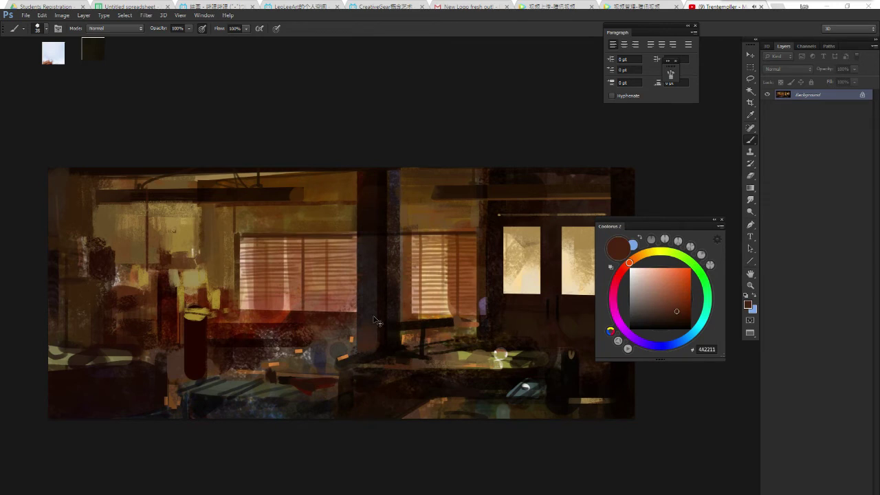
{"action": "scroll", "coordinate": [429, 320], "scroll_direction": "down", "scroll_amount": 1}
Add a new Layer 1 and set its blend mode to Soft Light.
{"action": "scroll", "coordinate": [429, 320], "scroll_direction": "down", "scroll_amount": 1}
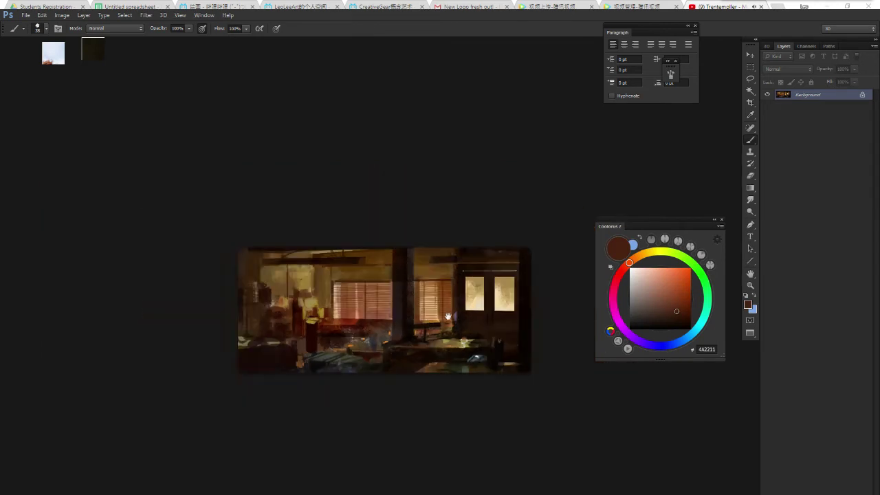
{"action": "scroll", "coordinate": [422, 326], "scroll_direction": "up", "scroll_amount": 2}
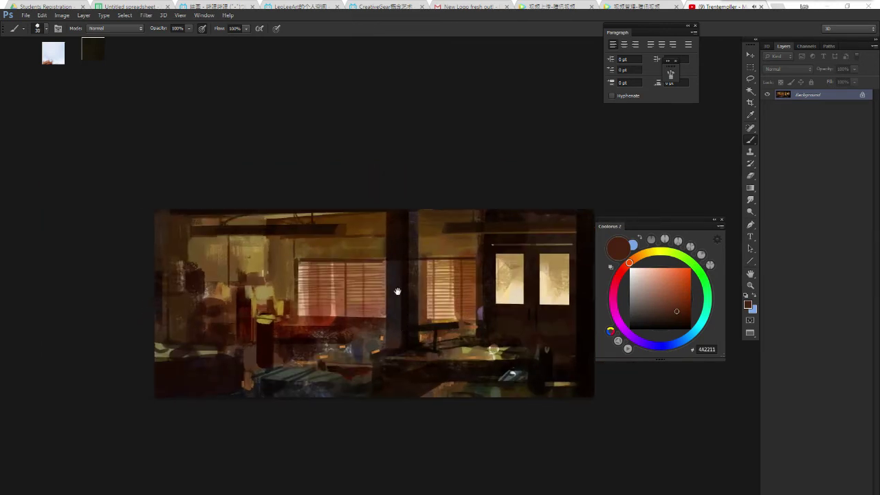
{"action": "key", "text": "ctrl+shift+n"}
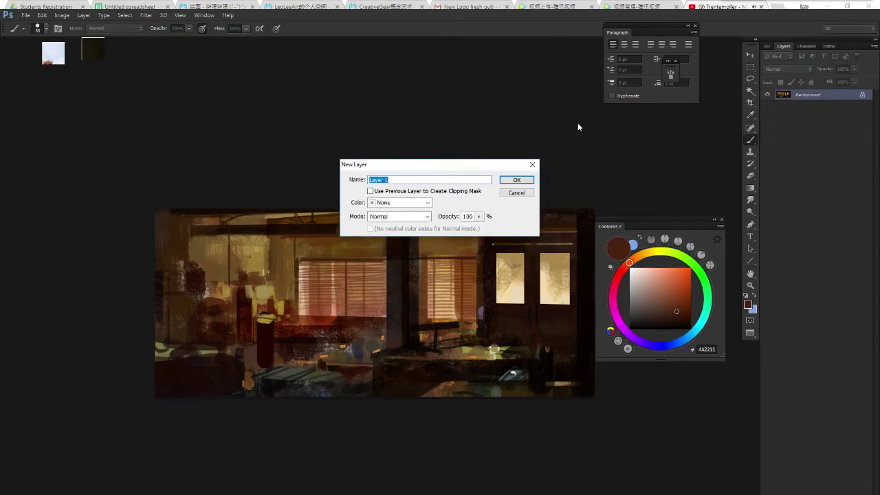
{"action": "key", "text": "Return"}
{"action": "left_click", "coordinate": [787, 69]}
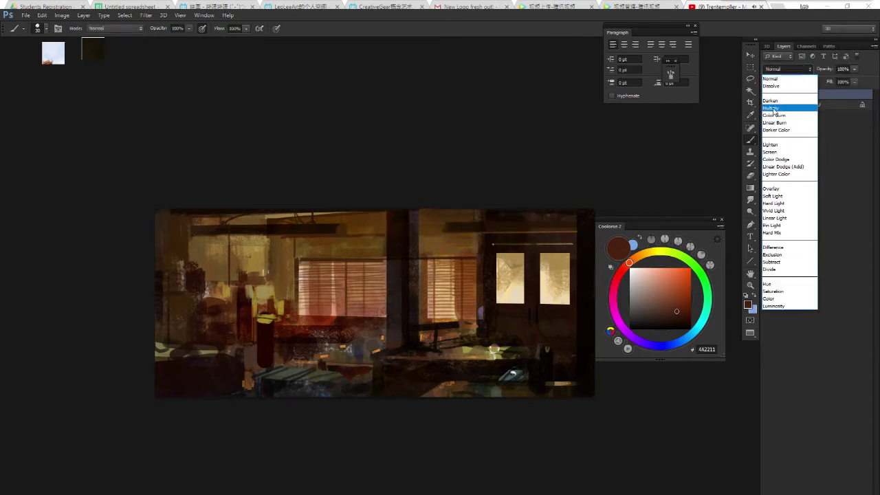
{"action": "left_click", "coordinate": [771, 109]}
{"action": "scroll", "coordinate": [596, 203], "scroll_direction": "up", "scroll_amount": 1}
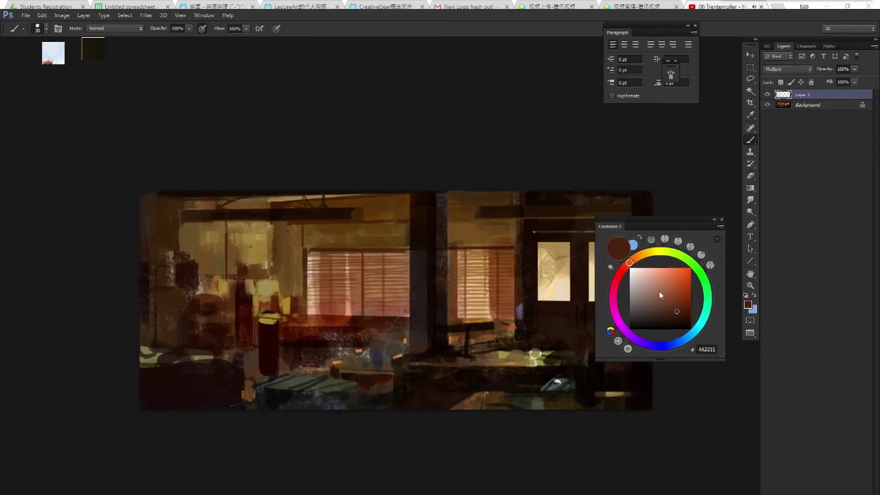
{"action": "left_click", "coordinate": [787, 69]}
{"action": "left_click", "coordinate": [787, 191]}
Softly darken small patches in the lower painting with warm and greyish browns.
{"action": "left_click", "coordinate": [662, 303]}
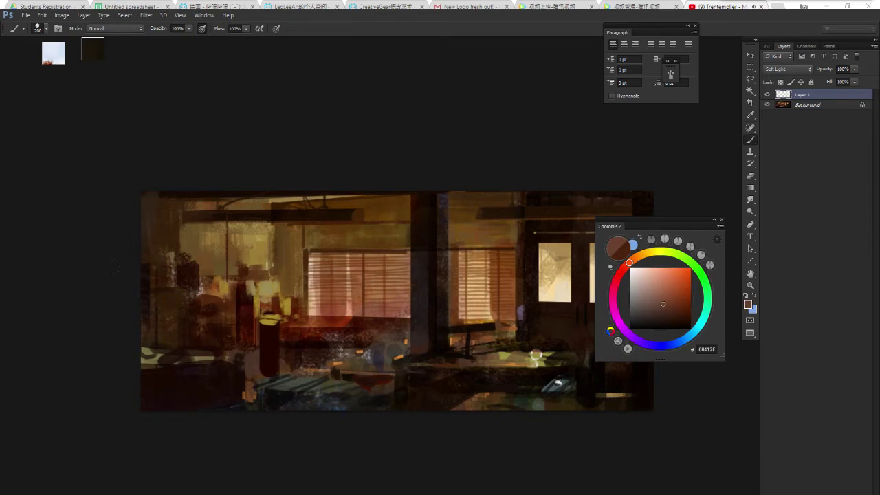
{"action": "left_click_drag", "start_coordinate": [250, 395], "coordinate": [288, 385]}
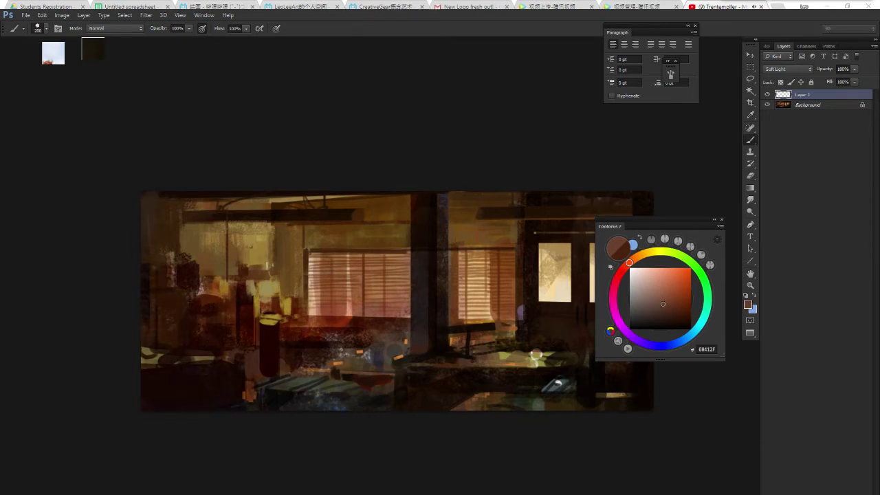
{"action": "left_click", "coordinate": [646, 303]}
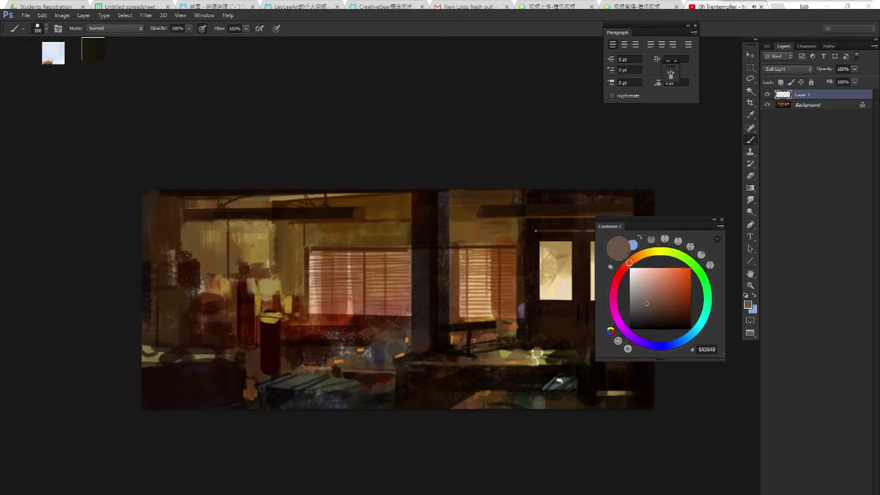
{"action": "left_click_drag", "start_coordinate": [301, 369], "coordinate": [349, 401]}
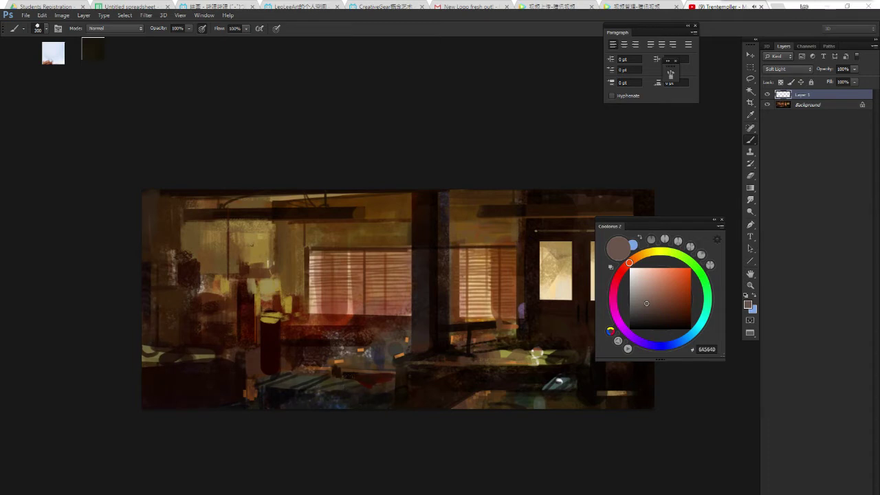
{"action": "key", "text": "bracketleft"}
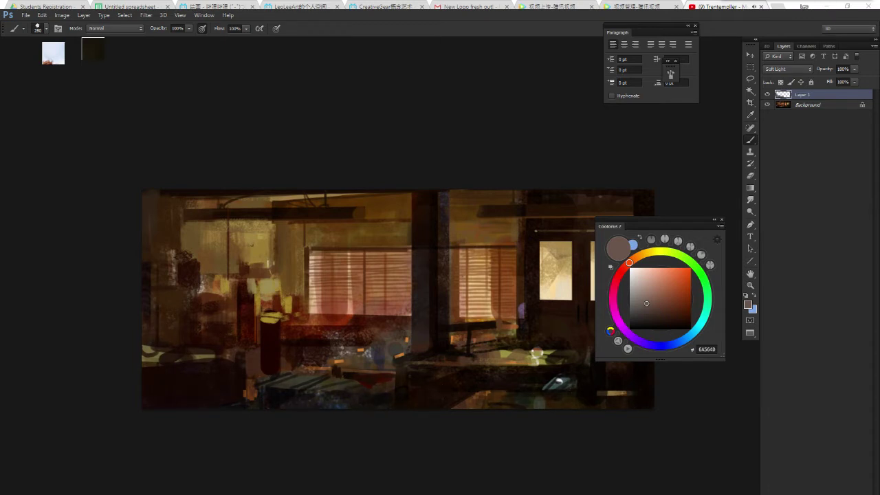
{"action": "left_click_drag", "start_coordinate": [600, 411], "coordinate": [497, 397]}
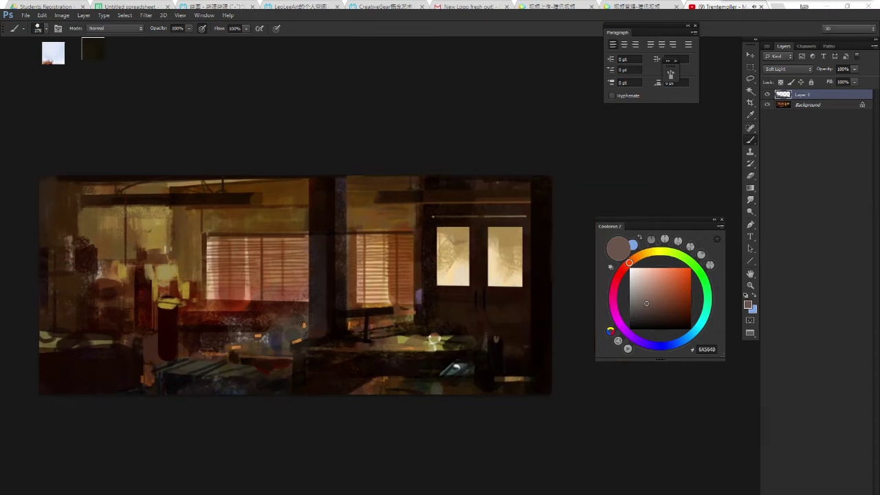
{"action": "left_click_drag", "start_coordinate": [350, 321], "coordinate": [344, 322]}
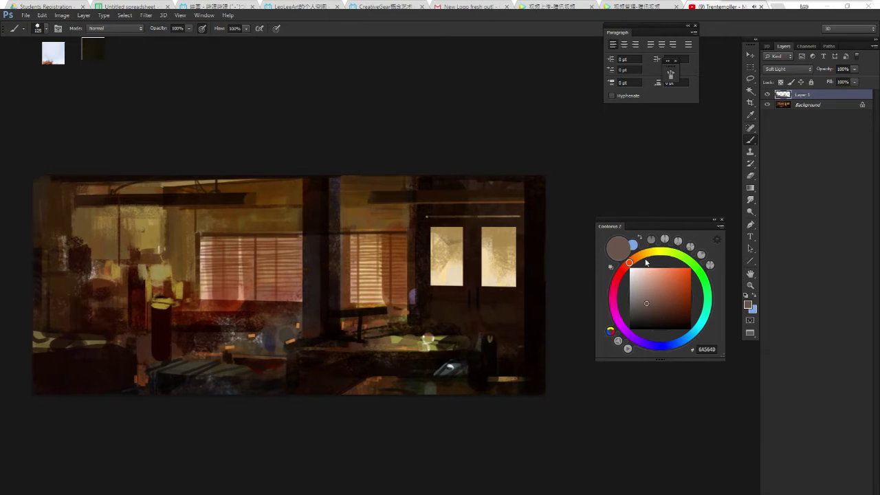
Deepen the window blinds and their left edge with darker brown strokes.
{"action": "left_click", "coordinate": [643, 254]}
{"action": "left_click", "coordinate": [663, 297]}
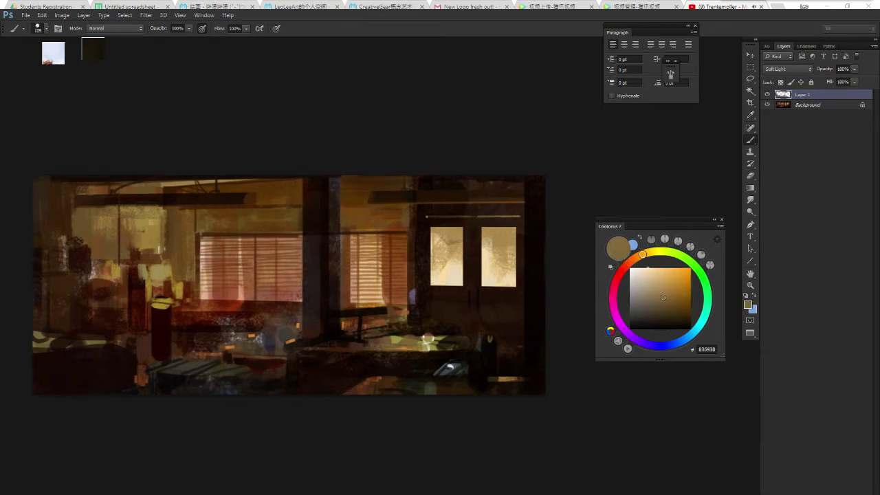
{"action": "left_click_drag", "start_coordinate": [250, 206], "coordinate": [285, 214]}
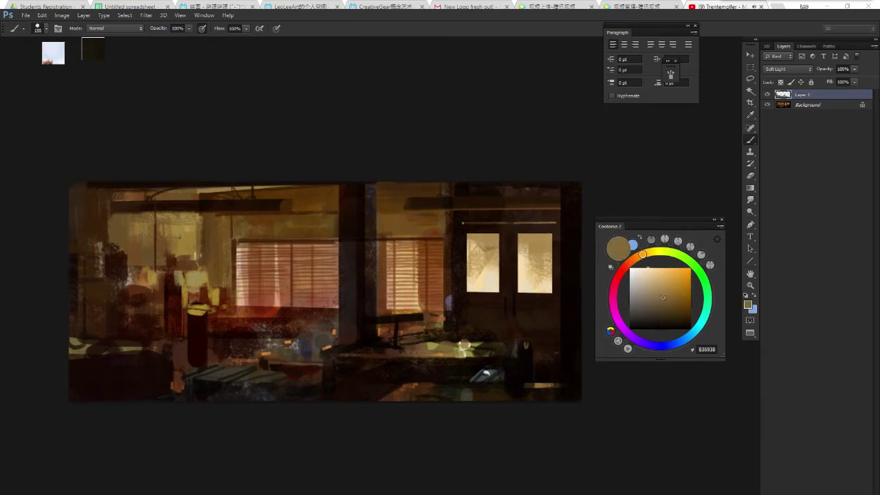
{"action": "left_click", "coordinate": [668, 307]}
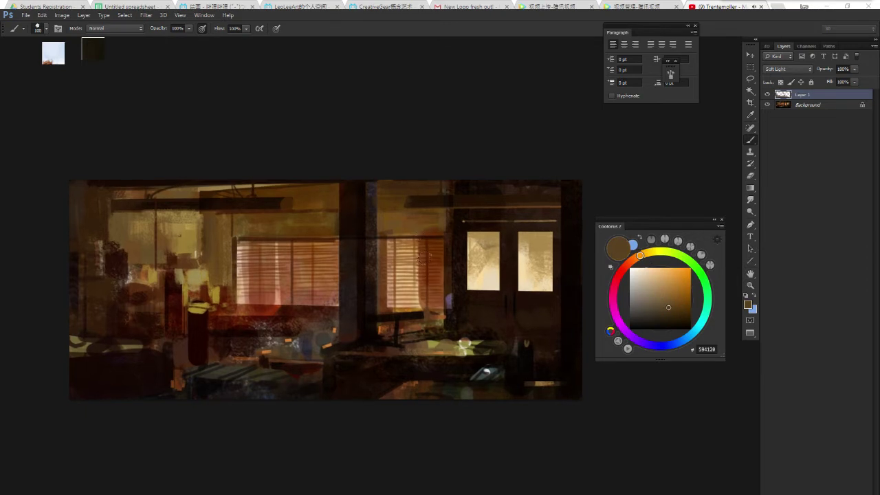
{"action": "left_click_drag", "start_coordinate": [409, 251], "coordinate": [382, 272]}
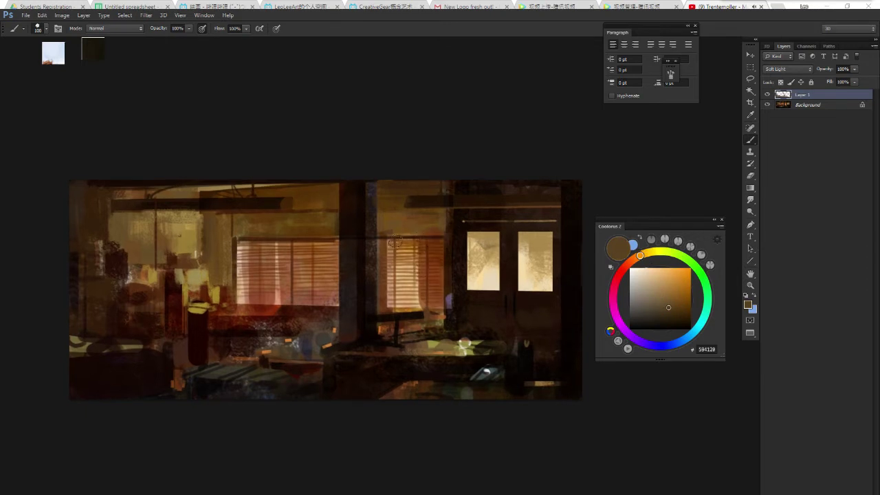
{"action": "left_click_drag", "start_coordinate": [361, 227], "coordinate": [397, 233]}
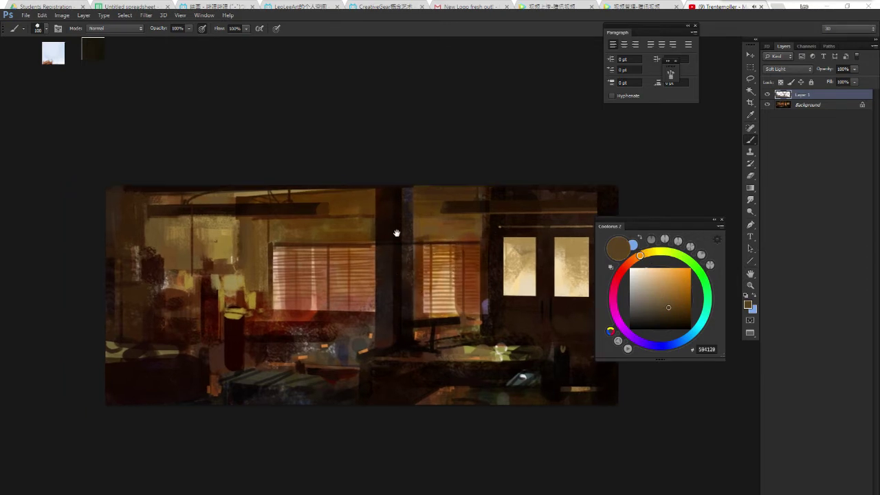
{"action": "mouse_move", "coordinate": [278, 255]}
{"action": "left_mouse_down"}
{"action": "mouse_move", "coordinate": [289, 305]}
{"action": "mouse_move", "coordinate": [279, 249]}
{"action": "mouse_move", "coordinate": [308, 275]}
{"action": "left_mouse_up"}
{"action": "left_click_drag", "start_coordinate": [347, 254], "coordinate": [345, 301]}
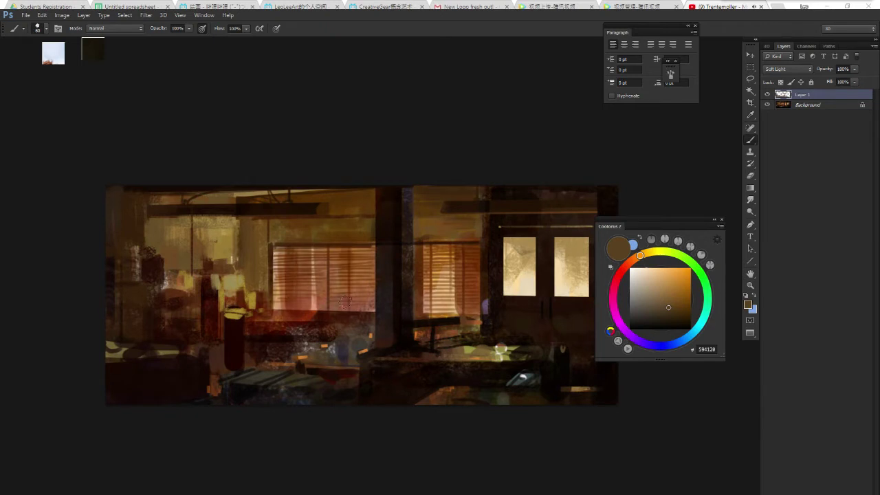
{"action": "left_click_drag", "start_coordinate": [456, 238], "coordinate": [405, 230]}
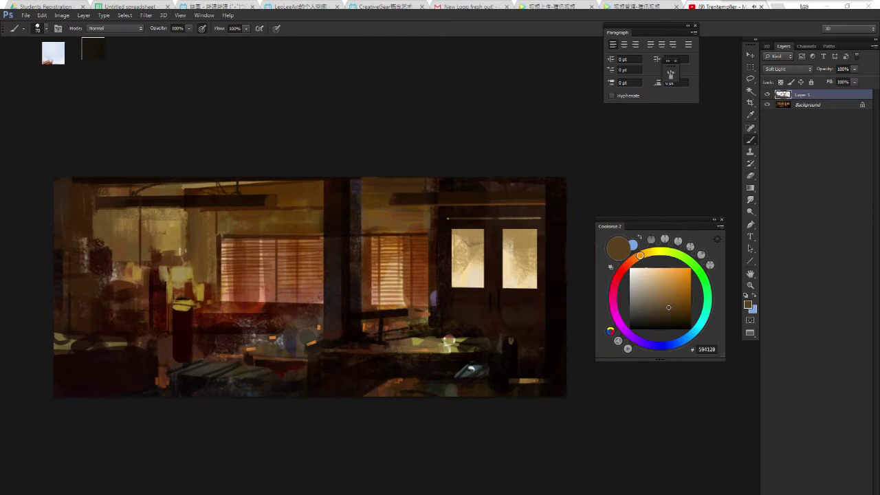
Darken the top of the window pane with an olive tone.
{"action": "left_click_drag", "start_coordinate": [649, 258], "coordinate": [653, 253]}
{"action": "left_click", "coordinate": [662, 306]}
{"action": "left_click", "coordinate": [651, 253]}
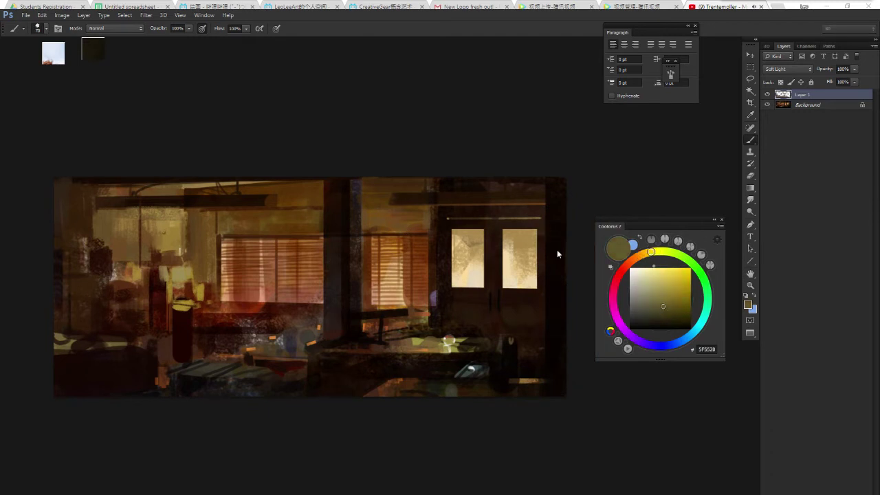
{"action": "left_click_drag", "start_coordinate": [463, 220], "coordinate": [523, 251]}
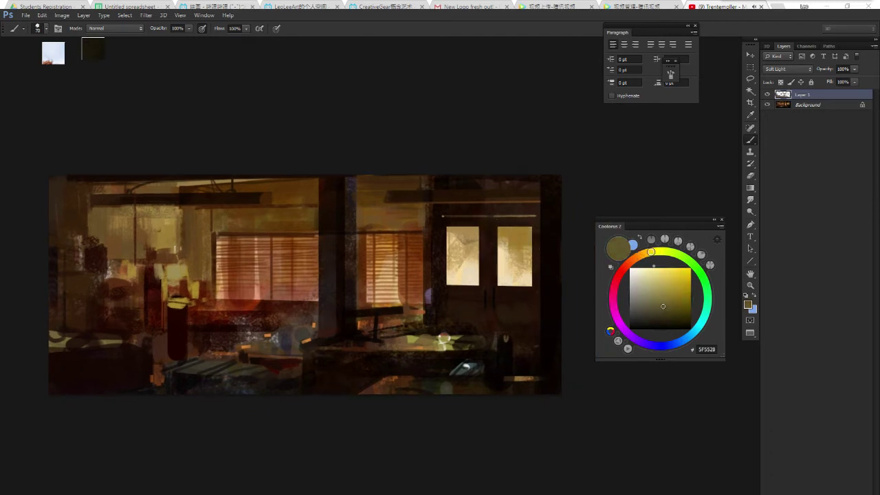
{"action": "left_click_drag", "start_coordinate": [480, 227], "coordinate": [453, 239]}
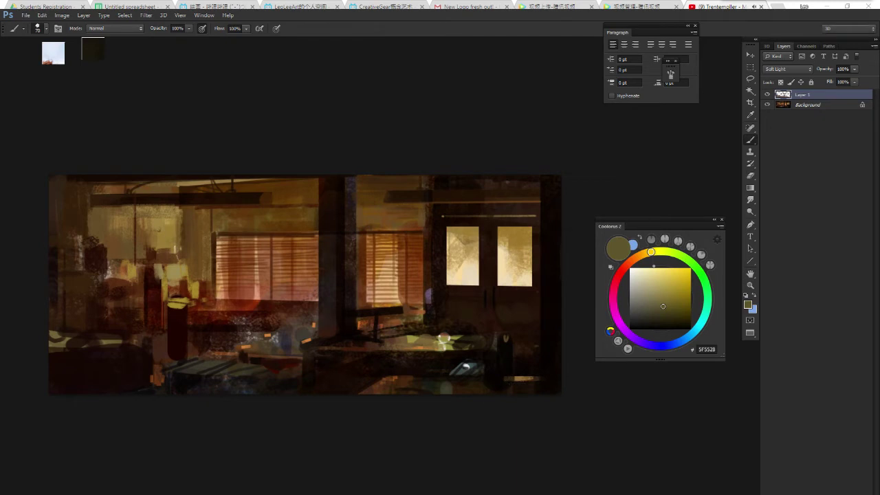
Darken the left side with dark brown 463116 and add a small yellow bottle-top highlight.
{"action": "left_click_drag", "start_coordinate": [350, 334], "coordinate": [464, 337]}
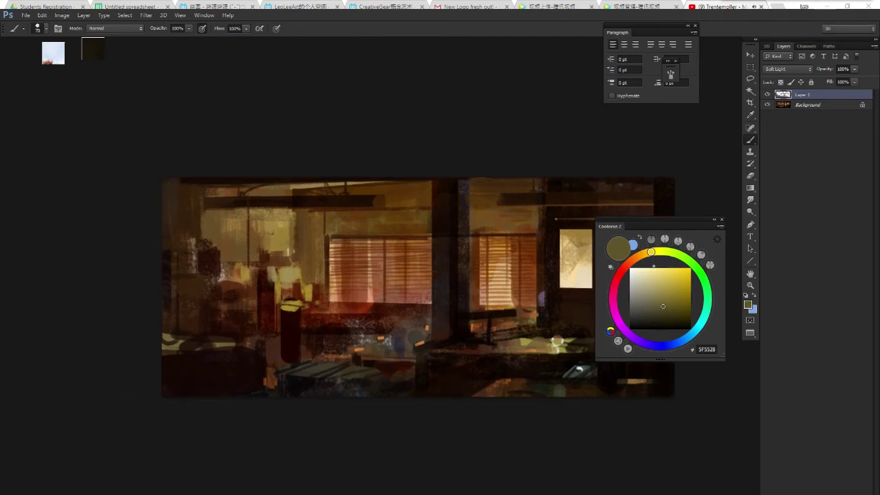
{"action": "left_click", "coordinate": [640, 255]}
{"action": "left_click_drag", "start_coordinate": [666, 308], "coordinate": [672, 312]}
{"action": "left_click_drag", "start_coordinate": [324, 326], "coordinate": [338, 330]}
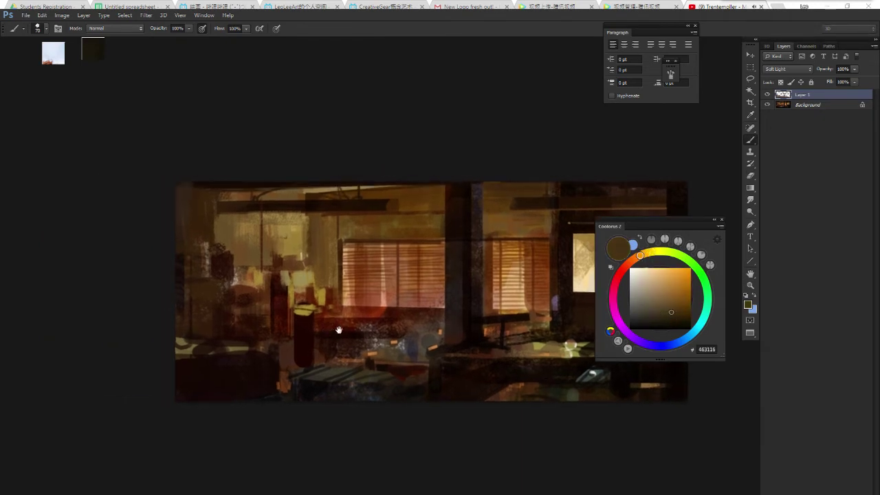
{"action": "left_click_drag", "start_coordinate": [256, 313], "coordinate": [229, 284]}
{"action": "mouse_move", "coordinate": [209, 316]}
{"action": "left_mouse_down"}
{"action": "mouse_move", "coordinate": [197, 272]}
{"action": "mouse_move", "coordinate": [180, 305]}
{"action": "mouse_move", "coordinate": [202, 251]}
{"action": "mouse_move", "coordinate": [185, 188]}
{"action": "left_mouse_up"}
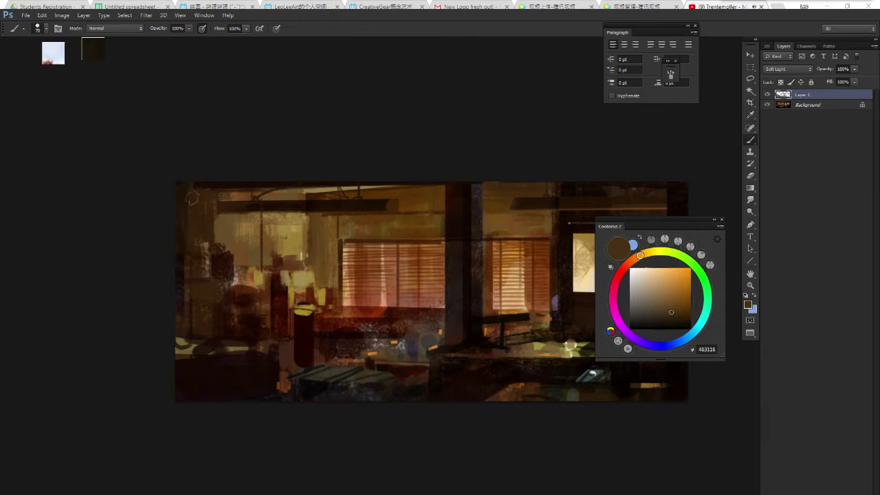
{"action": "left_click_drag", "start_coordinate": [217, 267], "coordinate": [207, 271]}
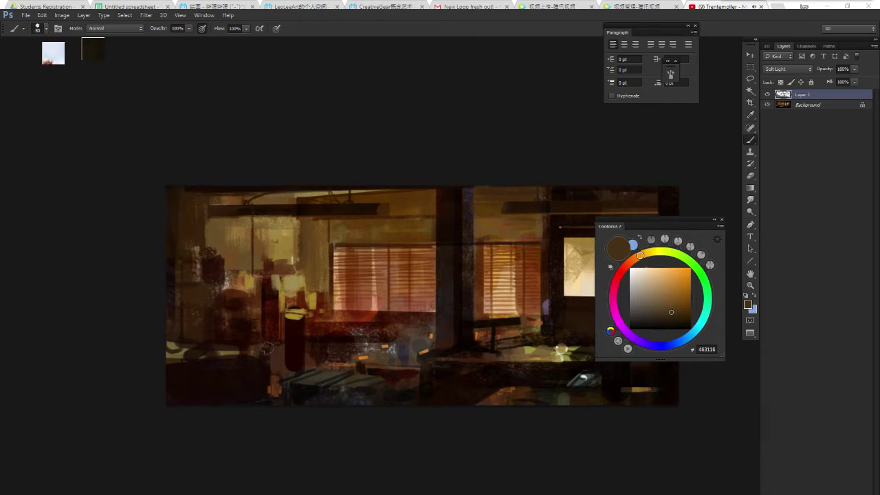
{"action": "left_click_drag", "start_coordinate": [291, 314], "coordinate": [299, 315]}
Pan the painting slightly and try a teal colour in the Coolorus wheel.
{"action": "scroll", "coordinate": [407, 352], "scroll_direction": "down", "scroll_amount": 1}
{"action": "scroll", "coordinate": [408, 352], "scroll_direction": "down", "scroll_amount": 1}
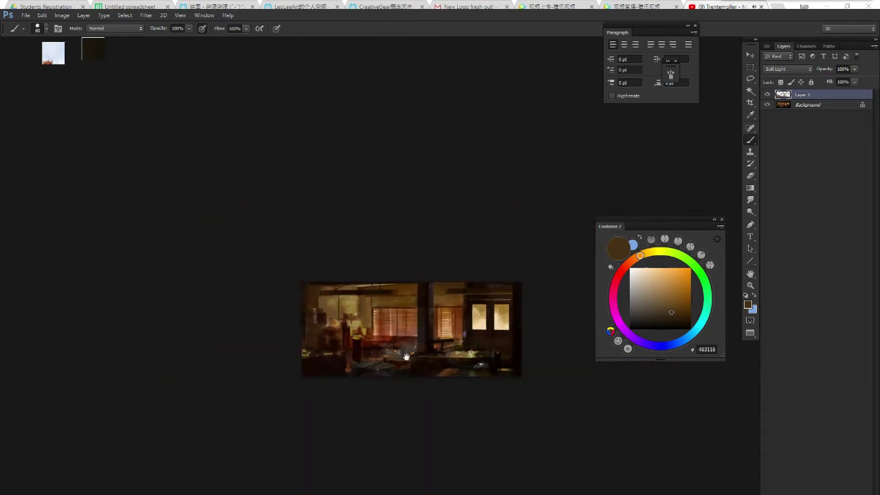
{"action": "scroll", "coordinate": [408, 354], "scroll_direction": "up", "scroll_amount": 1}
{"action": "scroll", "coordinate": [409, 356], "scroll_direction": "up", "scroll_amount": 1}
{"action": "left_click_drag", "start_coordinate": [409, 355], "coordinate": [356, 348]}
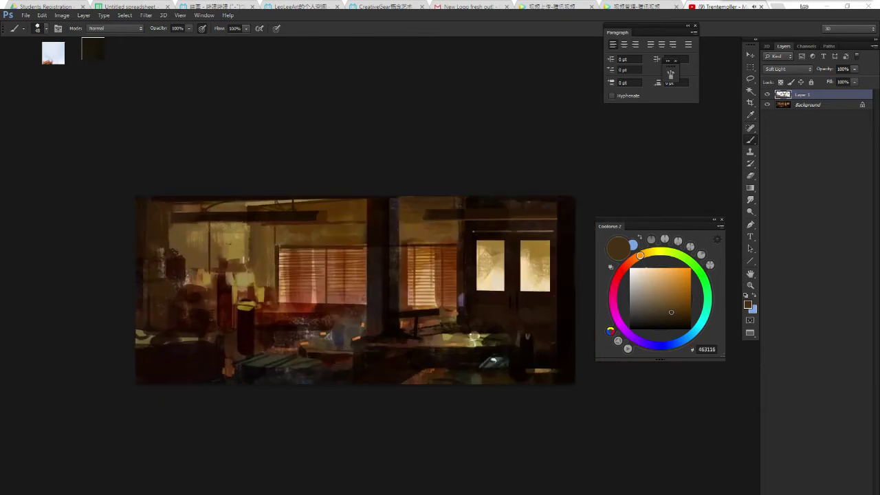
{"action": "left_click_drag", "start_coordinate": [481, 356], "coordinate": [474, 354]}
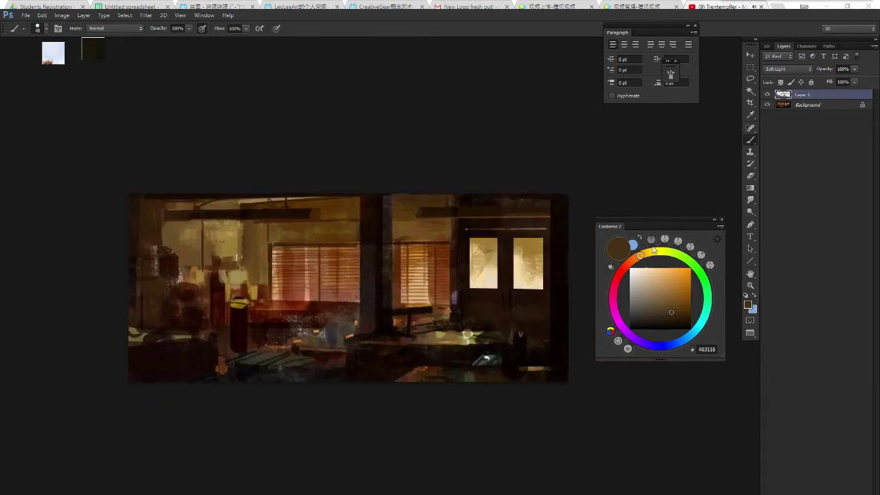
{"action": "left_click", "coordinate": [668, 297]}
{"action": "mouse_move", "coordinate": [668, 297]}
{"action": "left_mouse_down"}
{"action": "mouse_move", "coordinate": [696, 277]}
{"action": "mouse_move", "coordinate": [672, 298]}
{"action": "left_mouse_up"}
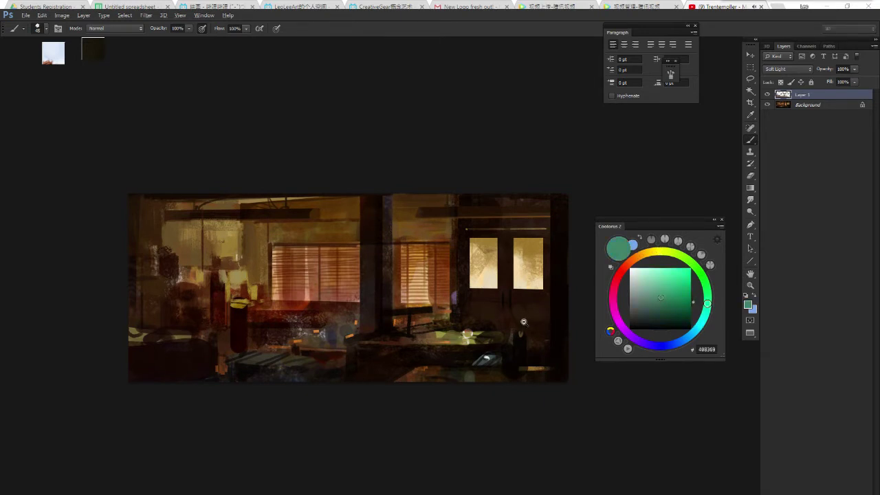
{"action": "scroll", "coordinate": [524, 320], "scroll_direction": "down", "scroll_amount": 2}
{"action": "scroll", "coordinate": [529, 320], "scroll_direction": "up", "scroll_amount": 2}
After trying purple, settle on light blue 96CAE9; test a stroke on the blinds, then undo it.
{"action": "left_click", "coordinate": [658, 345]}
{"action": "left_click", "coordinate": [660, 277]}
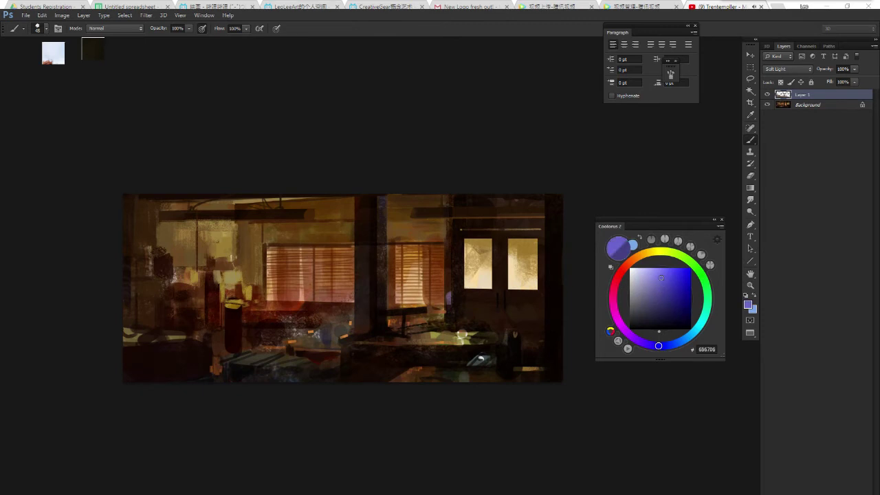
{"action": "scroll", "coordinate": [526, 324], "scroll_direction": "down", "scroll_amount": 2}
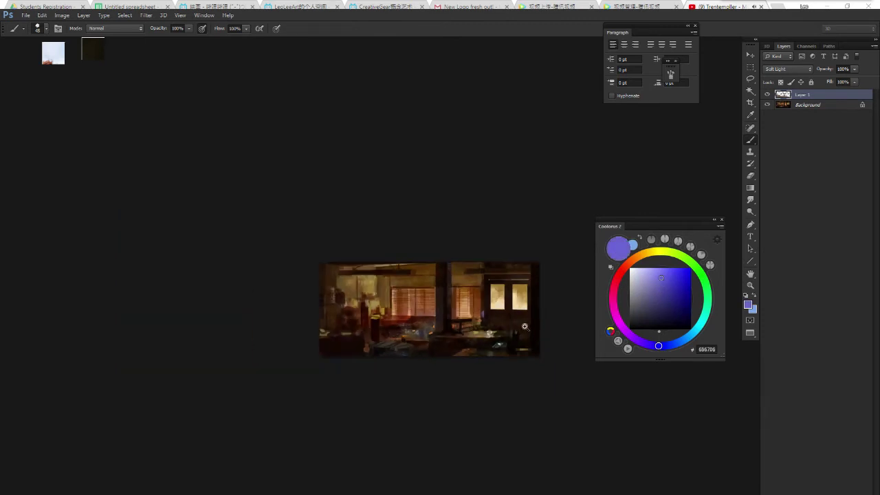
{"action": "scroll", "coordinate": [524, 327], "scroll_direction": "up", "scroll_amount": 2}
{"action": "left_click_drag", "start_coordinate": [678, 337], "coordinate": [690, 336]}
{"action": "left_click_drag", "start_coordinate": [656, 284], "coordinate": [651, 273]}
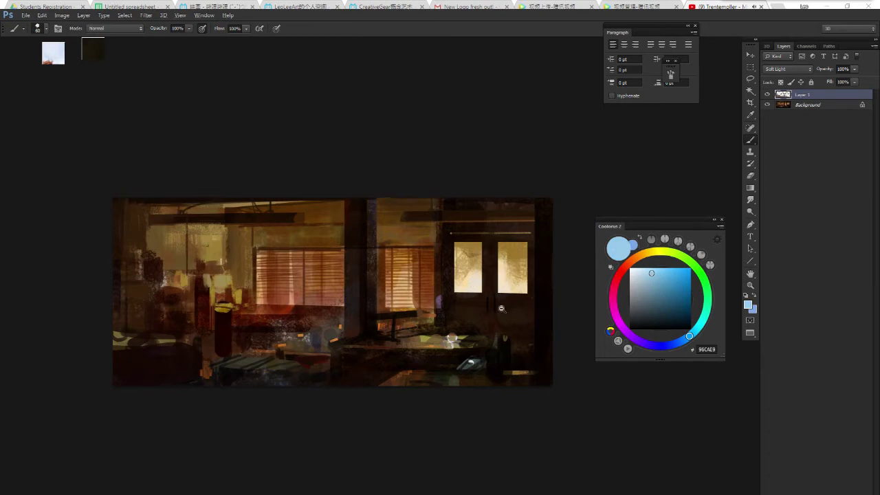
{"action": "scroll", "coordinate": [504, 308], "scroll_direction": "down", "scroll_amount": 2}
{"action": "scroll", "coordinate": [474, 312], "scroll_direction": "up", "scroll_amount": 2}
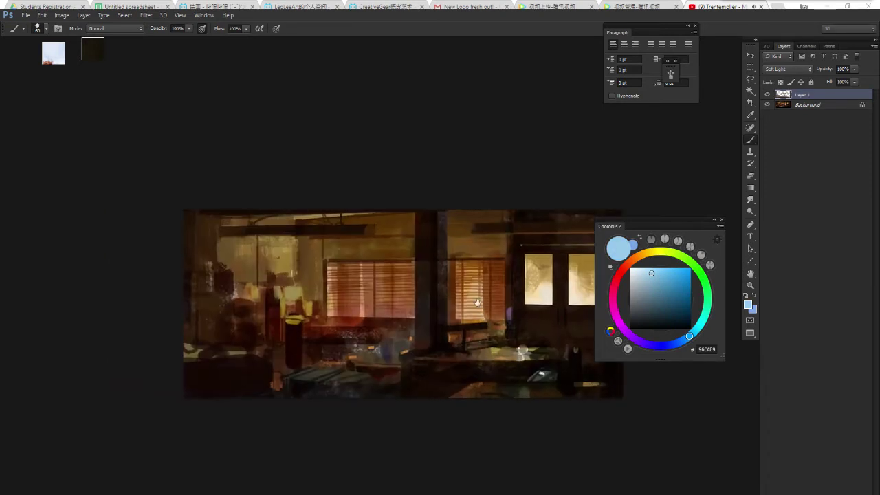
{"action": "left_click_drag", "start_coordinate": [338, 313], "coordinate": [358, 310]}
{"action": "key", "text": "ctrl+z"}
Add Layer 2 in Color Dodge blend mode and choose a 93 px soft brush.
{"action": "left_click_drag", "start_coordinate": [454, 329], "coordinate": [451, 329]}
{"action": "key", "text": "ctrl+shift+n"}
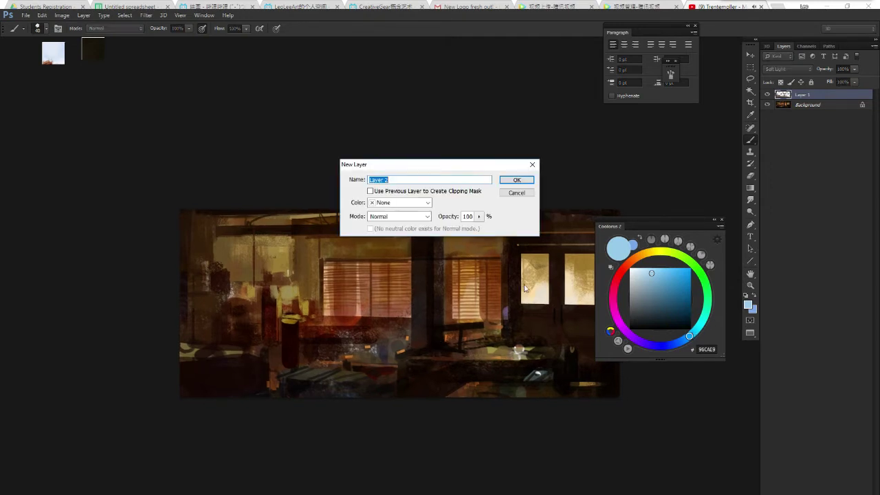
{"action": "key", "text": "Return"}
{"action": "left_click", "coordinate": [779, 69]}
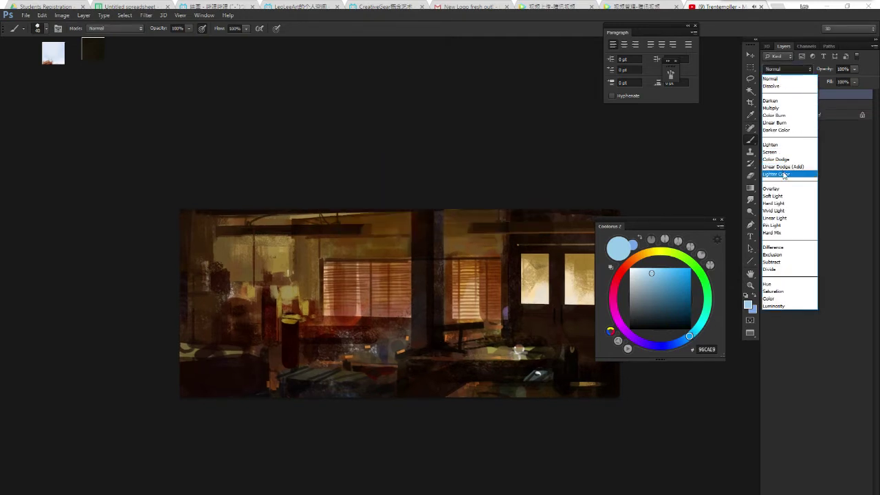
{"action": "left_click", "coordinate": [781, 164]}
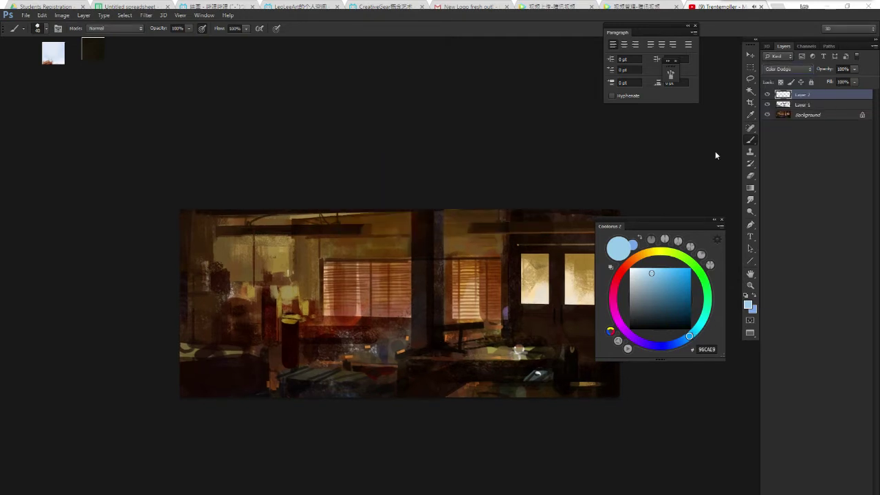
{"action": "right_click", "coordinate": [456, 276]}
{"action": "left_click", "coordinate": [590, 356]}
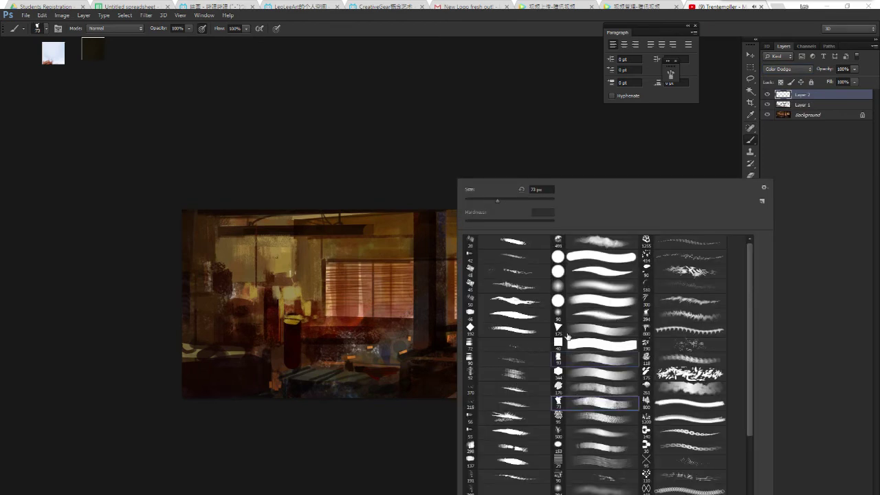
{"action": "key", "text": "Return"}
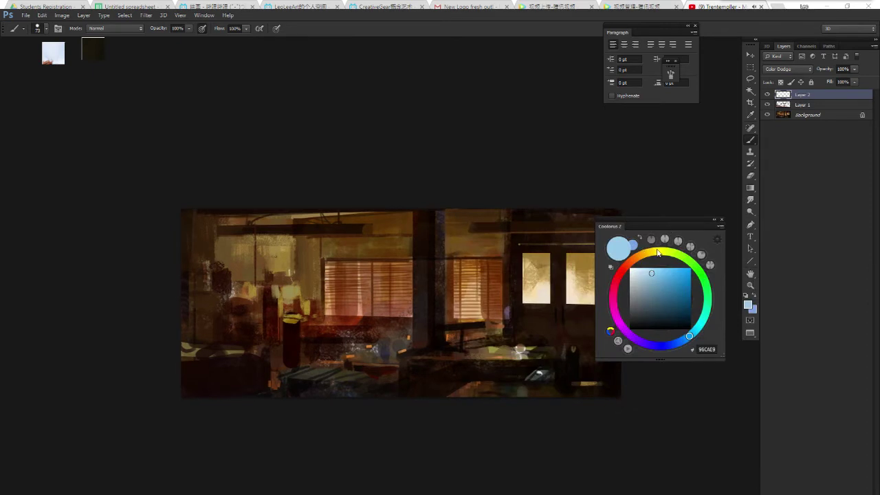
Paint a pale yellow glow onto the door's glass panes, undoing the stray right-window glow.
{"action": "left_click", "coordinate": [657, 253]}
{"action": "left_click", "coordinate": [652, 276]}
{"action": "left_click_drag", "start_coordinate": [519, 316], "coordinate": [501, 318]}
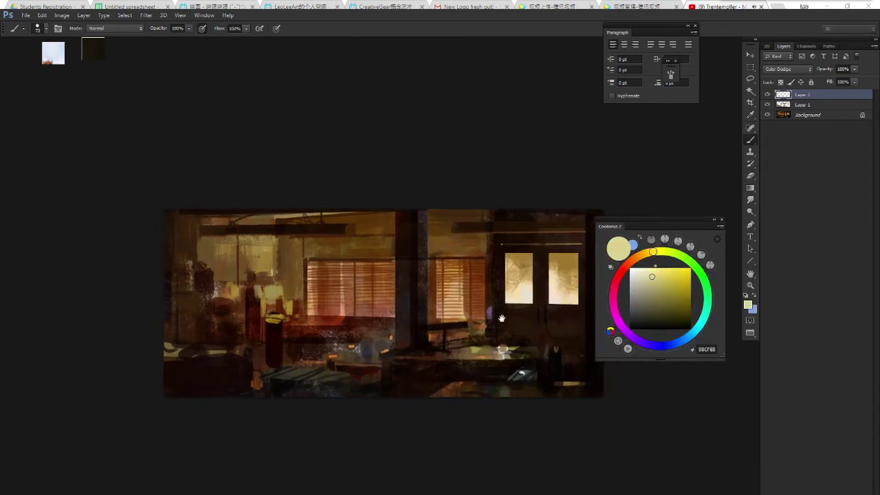
{"action": "mouse_move", "coordinate": [530, 278]}
{"action": "left_mouse_down"}
{"action": "mouse_move", "coordinate": [537, 306]}
{"action": "mouse_move", "coordinate": [521, 316]}
{"action": "left_mouse_up"}
{"action": "left_click", "coordinate": [656, 277]}
{"action": "left_click", "coordinate": [647, 253]}
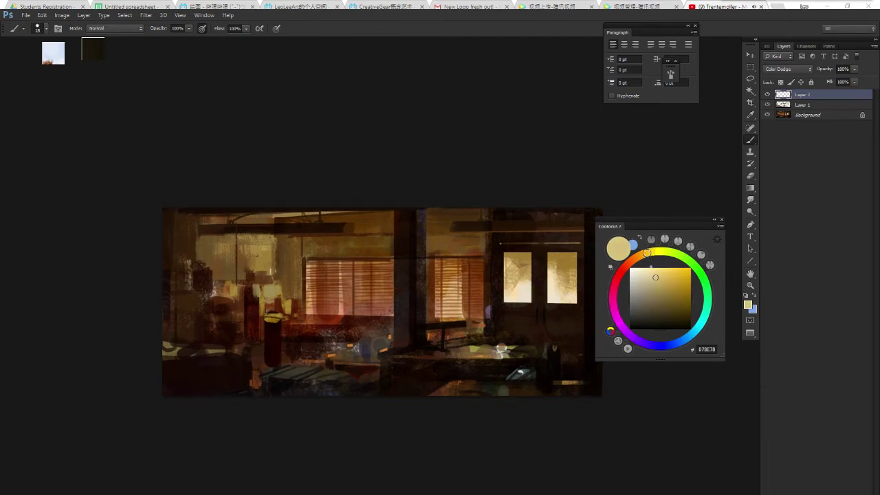
{"action": "mouse_move", "coordinate": [533, 272]}
{"action": "left_mouse_down"}
{"action": "mouse_move", "coordinate": [548, 303]}
{"action": "mouse_move", "coordinate": [580, 303]}
{"action": "left_mouse_up"}
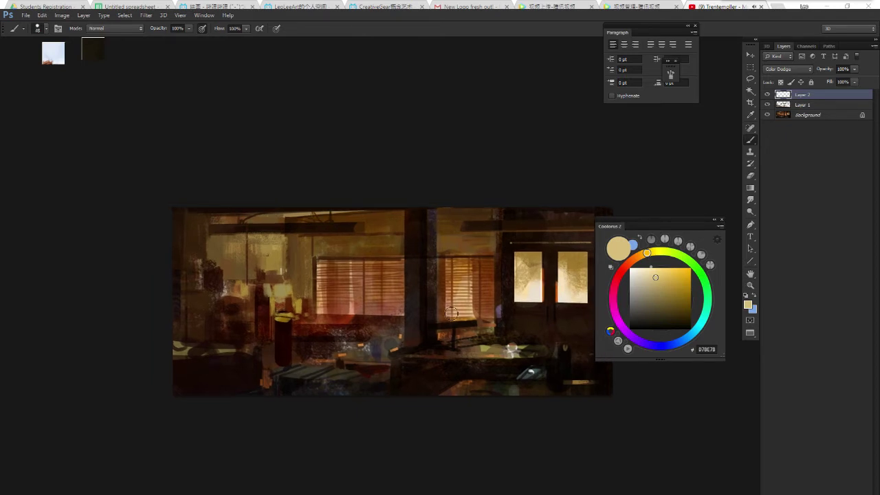
{"action": "mouse_move", "coordinate": [443, 312]}
{"action": "left_mouse_down"}
{"action": "mouse_move", "coordinate": [481, 308]}
{"action": "mouse_move", "coordinate": [491, 300]}
{"action": "mouse_move", "coordinate": [484, 288]}
{"action": "left_mouse_up"}
{"action": "key", "text": "ctrl+z"}
{"action": "left_click_drag", "start_coordinate": [652, 275], "coordinate": [631, 265]}
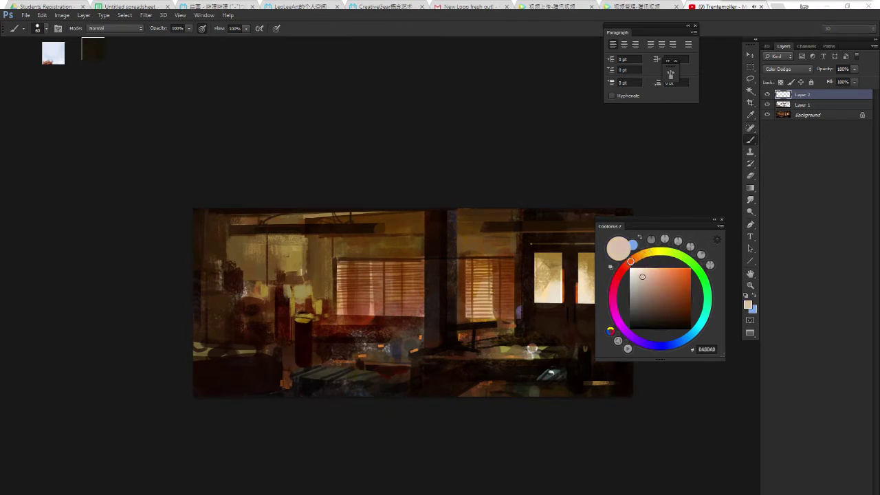
Lasso around both sets of blinds and paint a dodge glow inside the selection.
{"action": "key", "text": "l"}
{"action": "left_click_drag", "start_coordinate": [429, 317], "coordinate": [512, 322]}
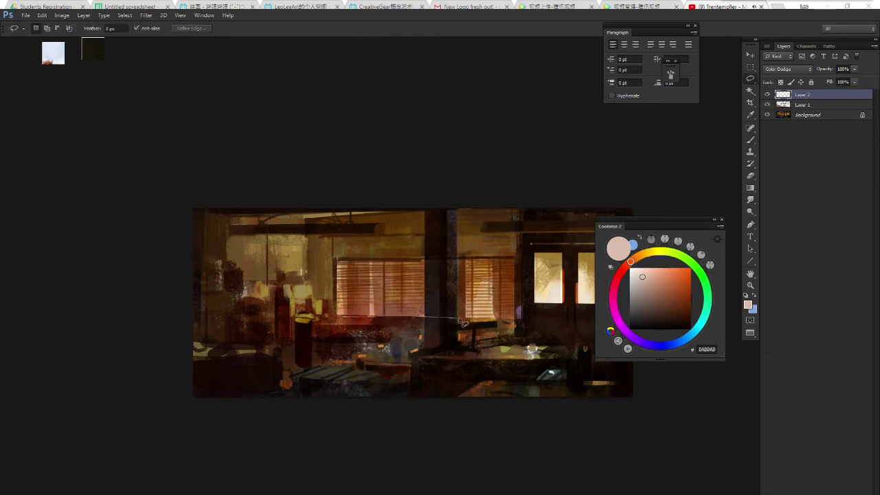
{"action": "mouse_move", "coordinate": [512, 322]}
{"action": "left_mouse_down"}
{"action": "mouse_move", "coordinate": [347, 313]}
{"action": "mouse_move", "coordinate": [419, 289]}
{"action": "mouse_move", "coordinate": [340, 310]}
{"action": "mouse_move", "coordinate": [378, 303]}
{"action": "left_mouse_up"}
{"action": "key", "text": "b"}
{"action": "key", "text": "bracketleft"}
{"action": "mouse_move", "coordinate": [457, 318]}
{"action": "left_mouse_down"}
{"action": "mouse_move", "coordinate": [491, 282]}
{"action": "mouse_move", "coordinate": [508, 306]}
{"action": "mouse_move", "coordinate": [512, 282]}
{"action": "left_mouse_up"}
{"action": "key", "text": "ctrl+z"}
Erase the glow's stray edges along the left and middle windows.
{"action": "key", "text": "e"}
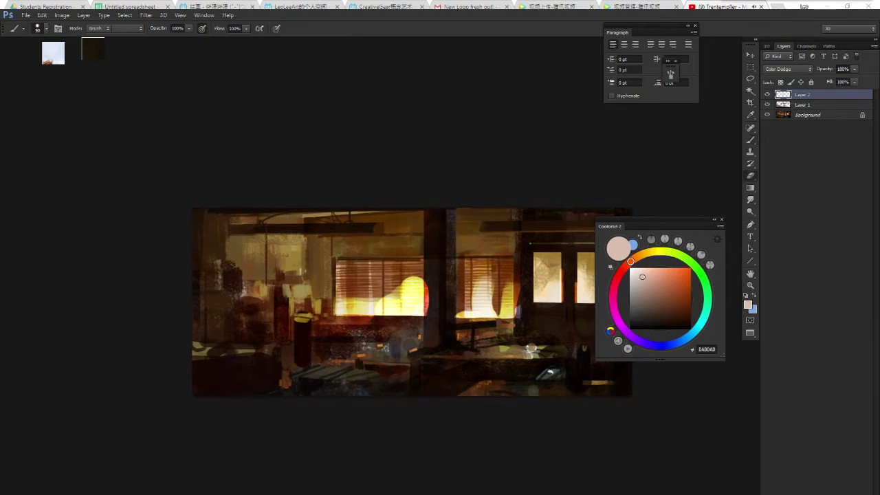
{"action": "left_click_drag", "start_coordinate": [426, 285], "coordinate": [433, 331]}
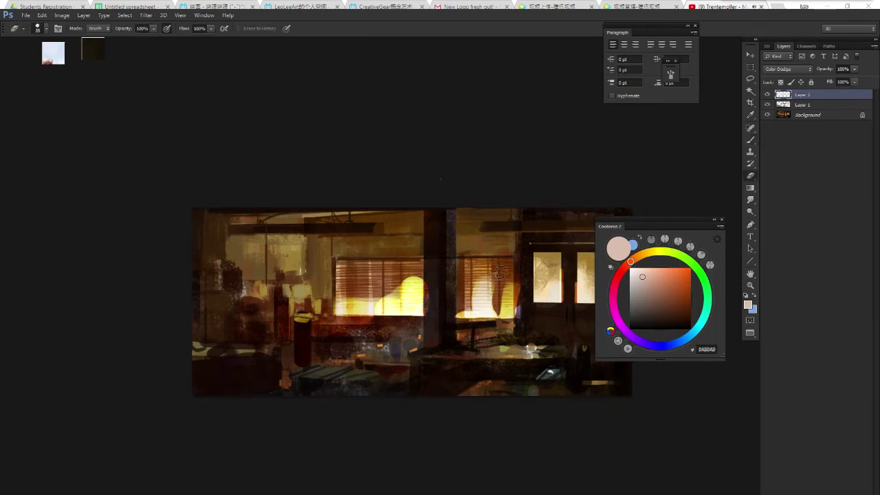
{"action": "right_click", "coordinate": [438, 279]}
{"action": "double_click", "coordinate": [569, 348]}
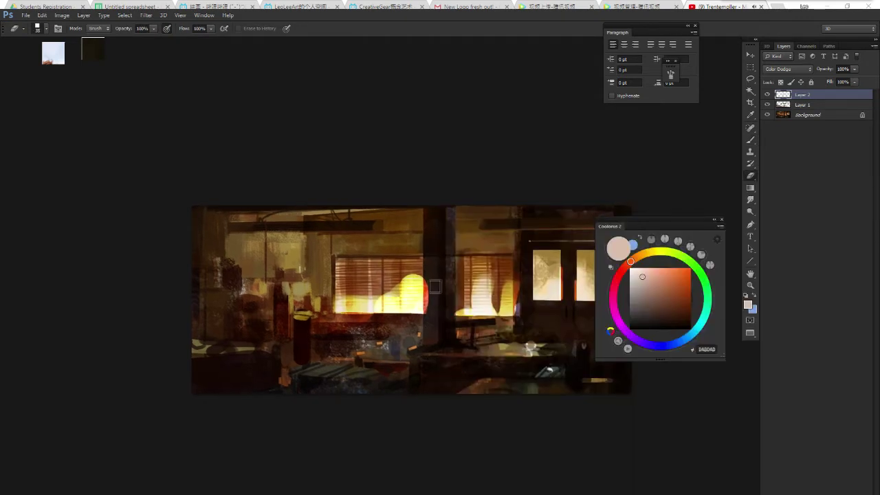
{"action": "left_click_drag", "start_coordinate": [422, 234], "coordinate": [422, 337]}
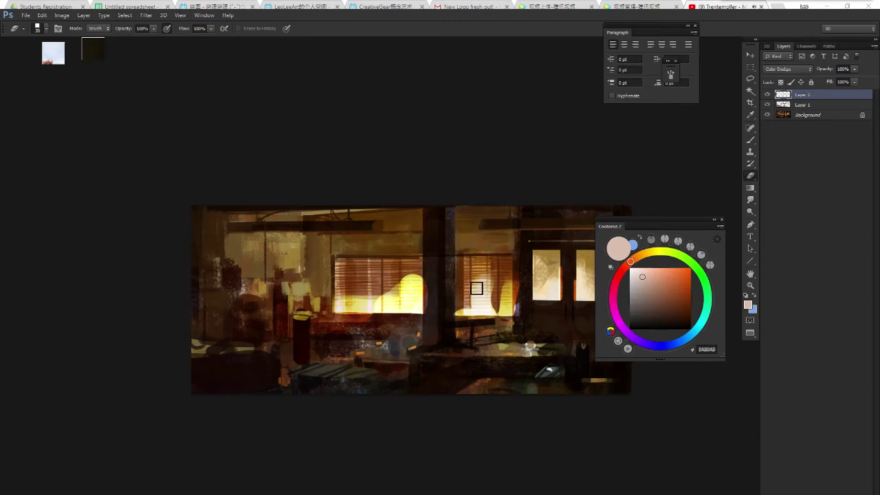
{"action": "left_click_drag", "start_coordinate": [481, 282], "coordinate": [457, 313]}
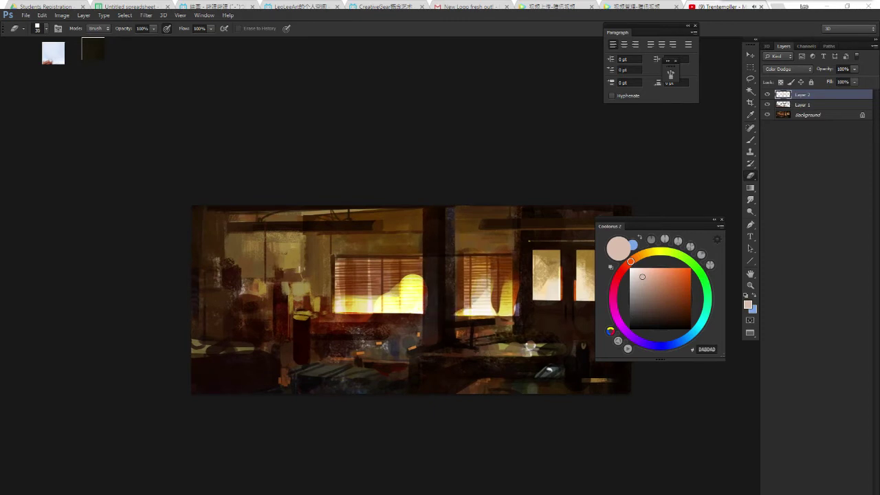
{"action": "mouse_move", "coordinate": [521, 256]}
{"action": "left_mouse_down"}
{"action": "mouse_move", "coordinate": [519, 316]}
{"action": "mouse_move", "coordinate": [498, 264]}
{"action": "left_mouse_up"}
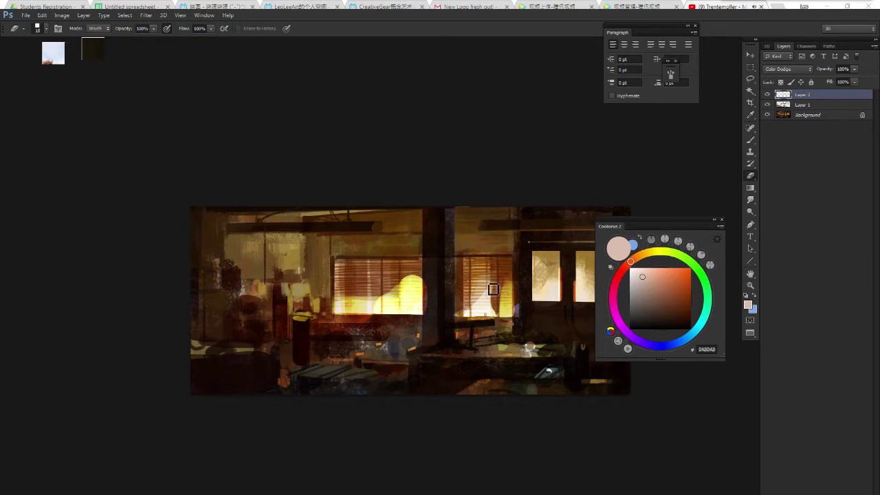
{"action": "left_click_drag", "start_coordinate": [471, 273], "coordinate": [452, 251]}
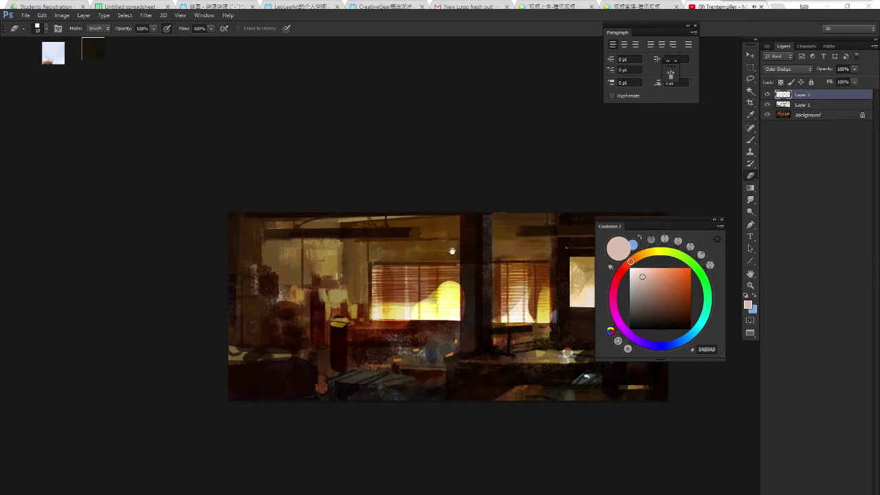
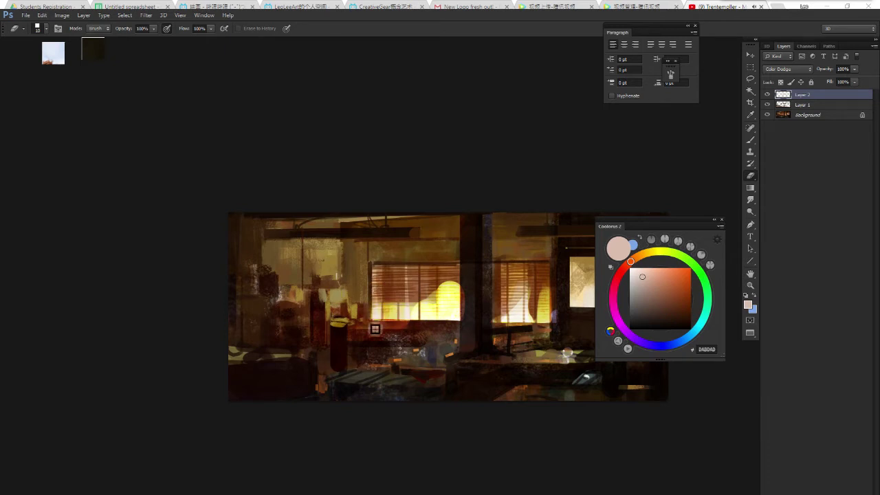
Erase the bright yellow window shapes back to history with a progressively smaller eraser.
{"action": "mouse_move", "coordinate": [420, 303]}
{"action": "left_mouse_down"}
{"action": "mouse_move", "coordinate": [443, 272]}
{"action": "mouse_move", "coordinate": [460, 310]}
{"action": "mouse_move", "coordinate": [427, 313]}
{"action": "mouse_move", "coordinate": [456, 314]}
{"action": "left_mouse_up"}
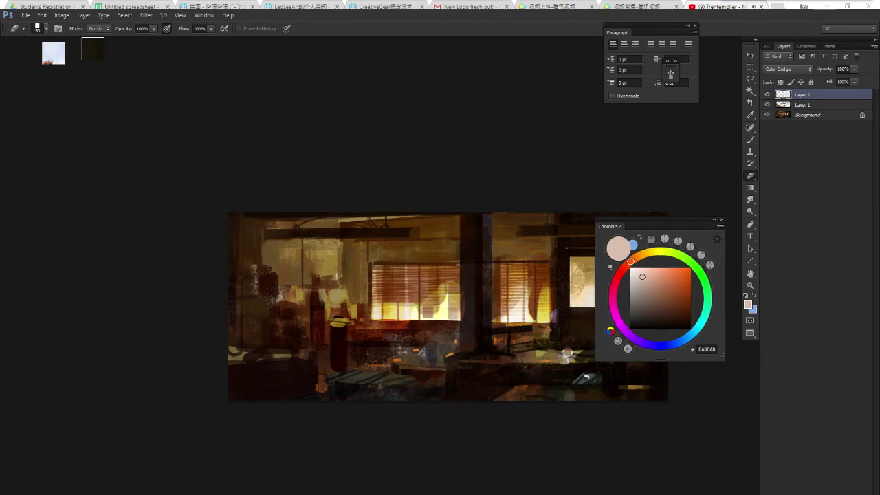
{"action": "key", "text": "bracketleft"}
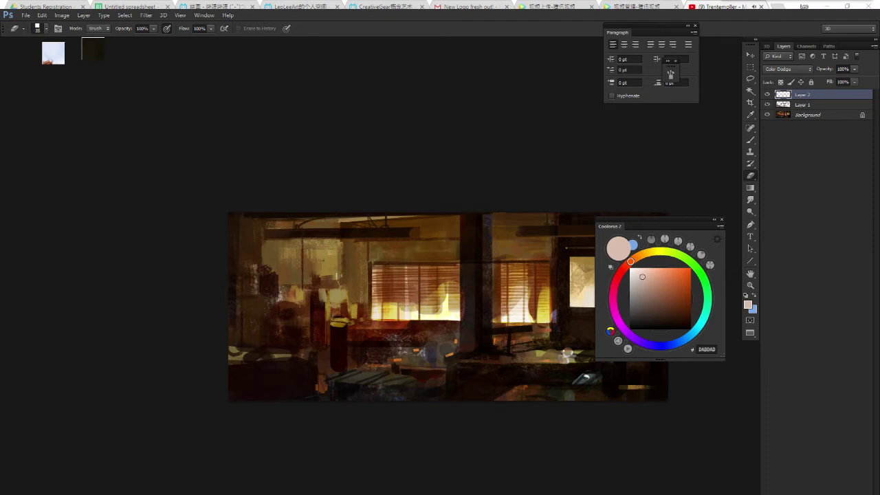
{"action": "key", "text": "bracketleft"}
{"action": "key", "text": "bracketleft"}
{"action": "key", "text": "bracketleft"}
{"action": "mouse_move", "coordinate": [377, 312]}
{"action": "left_mouse_down"}
{"action": "mouse_move", "coordinate": [416, 314]}
{"action": "mouse_move", "coordinate": [375, 323]}
{"action": "left_mouse_up"}
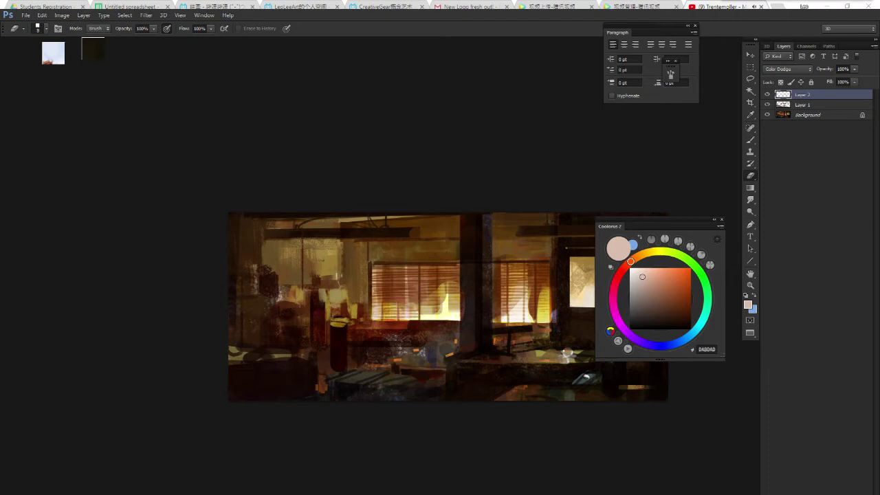
{"action": "left_click_drag", "start_coordinate": [465, 284], "coordinate": [454, 283]}
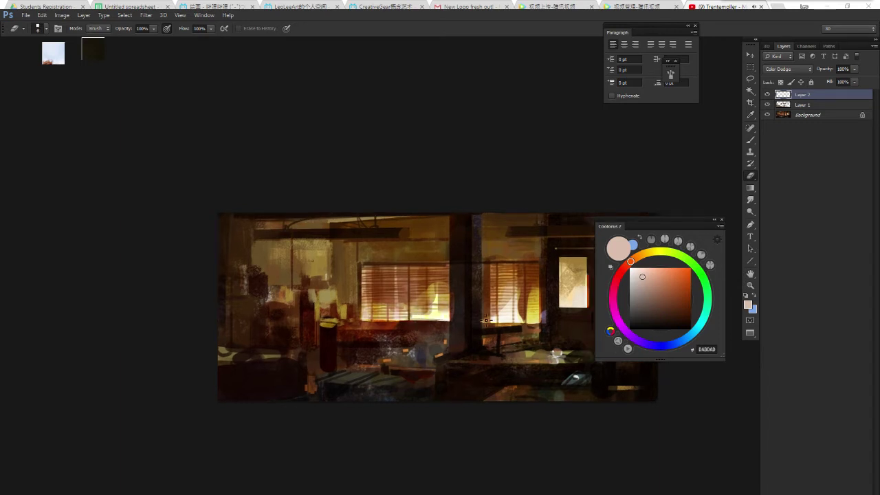
{"action": "left_click_drag", "start_coordinate": [538, 268], "coordinate": [488, 261]}
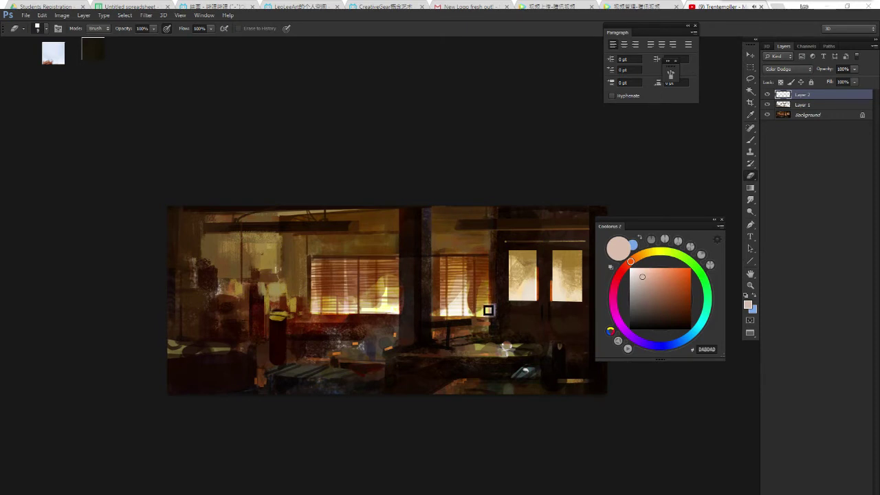
Set the brush colour to a soft warm cream in Coolorus.
{"action": "key", "text": "b"}
{"action": "scroll", "coordinate": [481, 313], "scroll_direction": "down", "scroll_amount": 3}
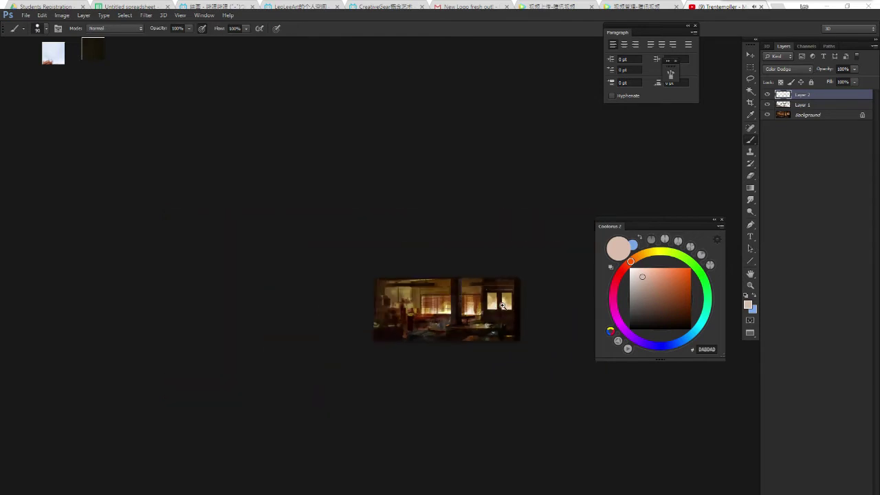
{"action": "scroll", "coordinate": [502, 306], "scroll_direction": "up", "scroll_amount": 2}
{"action": "scroll", "coordinate": [481, 302], "scroll_direction": "up", "scroll_amount": 1}
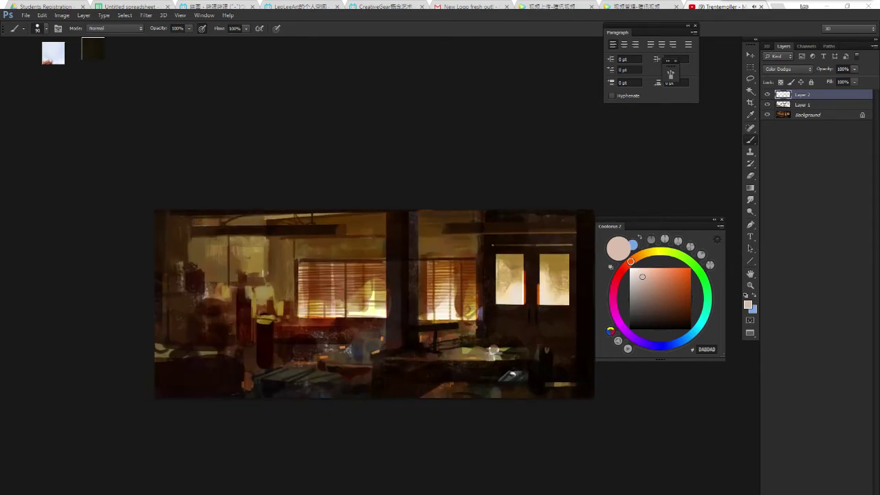
{"action": "left_click", "coordinate": [646, 262]}
{"action": "left_click", "coordinate": [670, 281]}
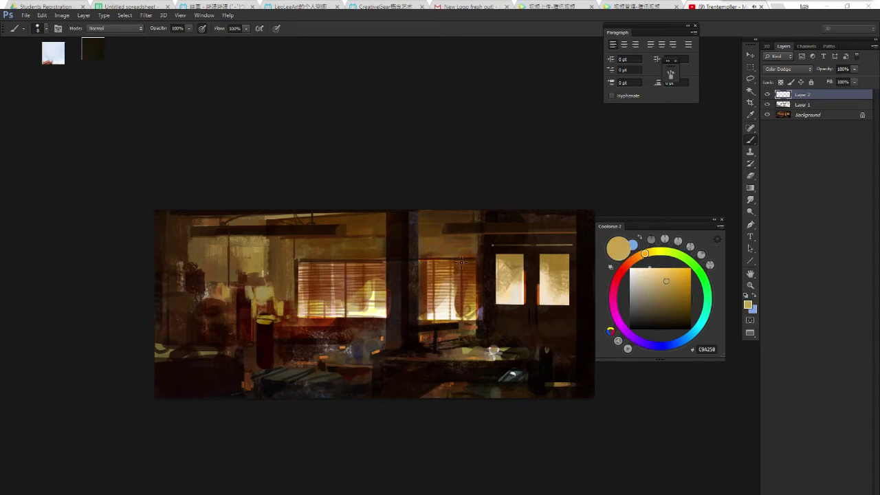
{"action": "left_click", "coordinate": [658, 278]}
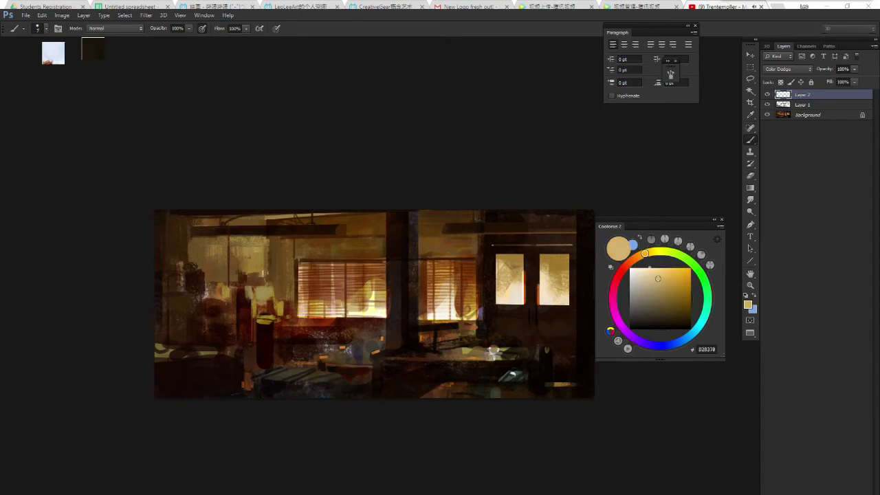
{"action": "scroll", "coordinate": [524, 243], "scroll_direction": "left", "scroll_amount": 2}
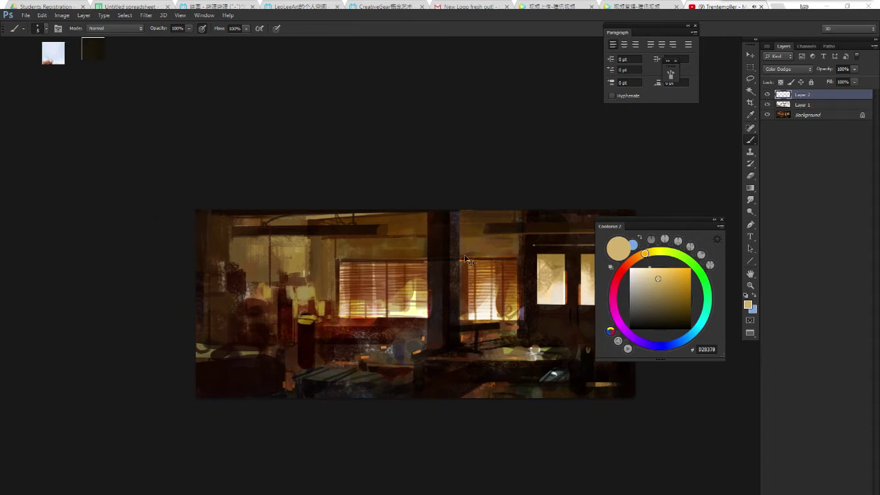
{"action": "left_click_drag", "start_coordinate": [646, 276], "coordinate": [646, 272]}
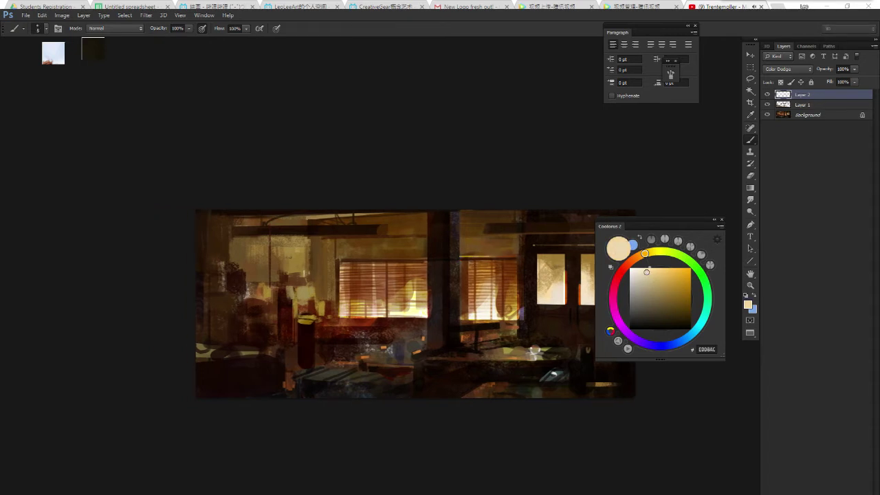
{"action": "left_click", "coordinate": [639, 275]}
Paint a warm yellow-orange glow across the table beneath the windows.
{"action": "left_click_drag", "start_coordinate": [450, 240], "coordinate": [478, 240]}
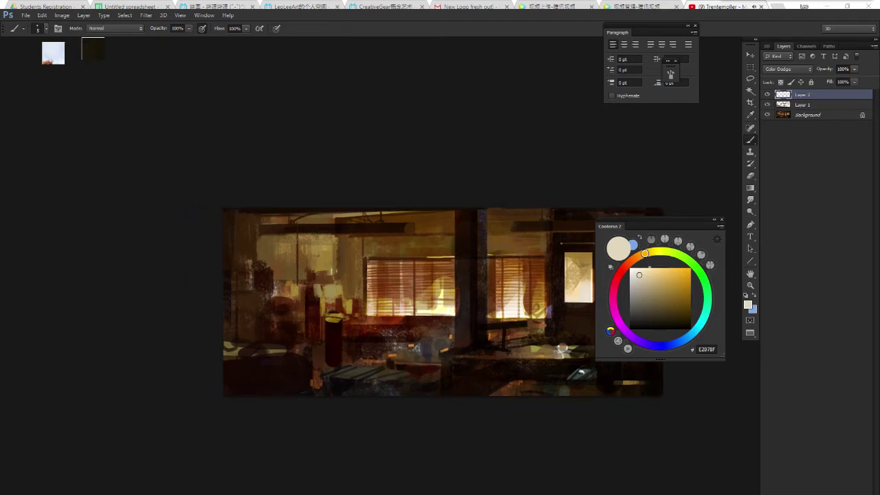
{"action": "key", "text": "e"}
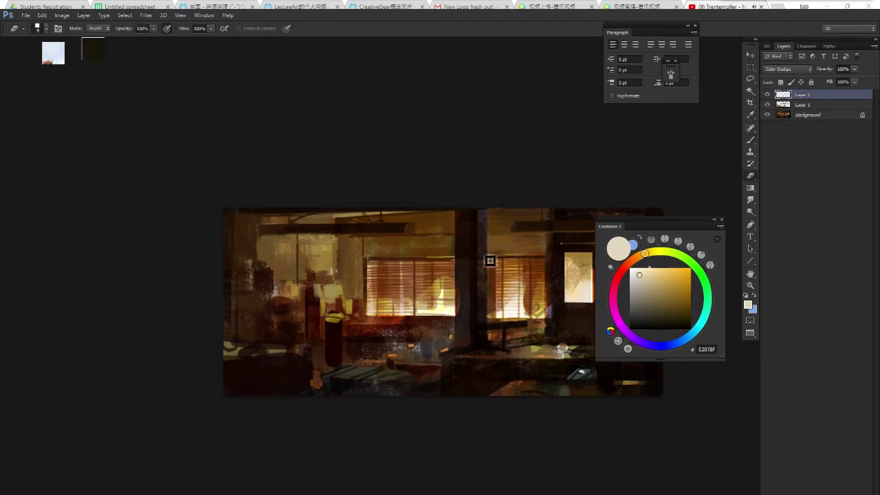
{"action": "key", "text": "b"}
{"action": "left_click_drag", "start_coordinate": [464, 250], "coordinate": [433, 238]}
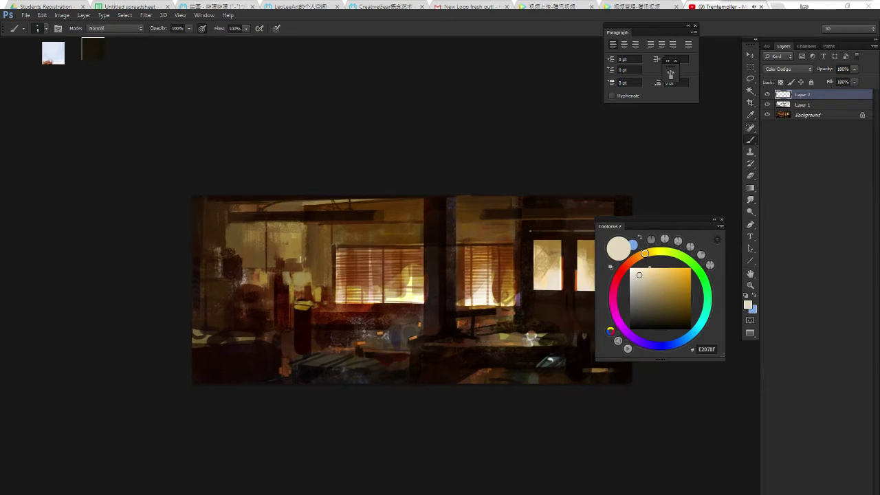
{"action": "left_click_drag", "start_coordinate": [459, 324], "coordinate": [481, 322]}
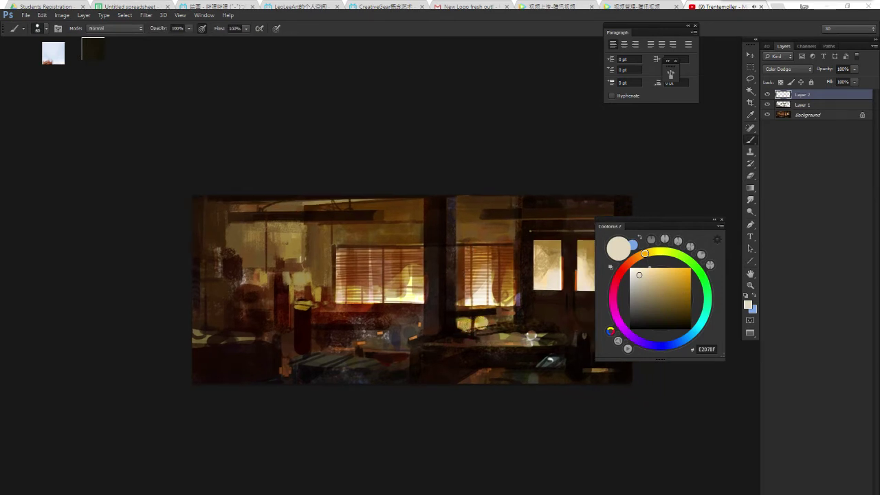
{"action": "left_click", "coordinate": [639, 261]}
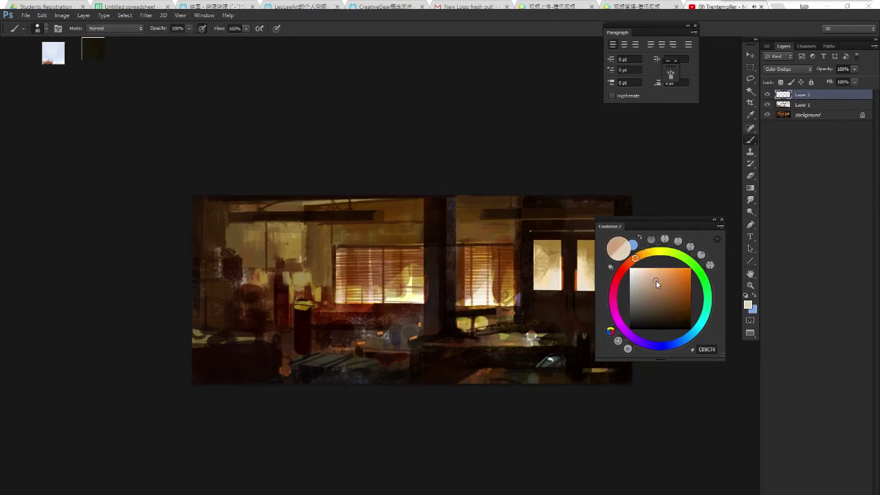
{"action": "left_click", "coordinate": [464, 325]}
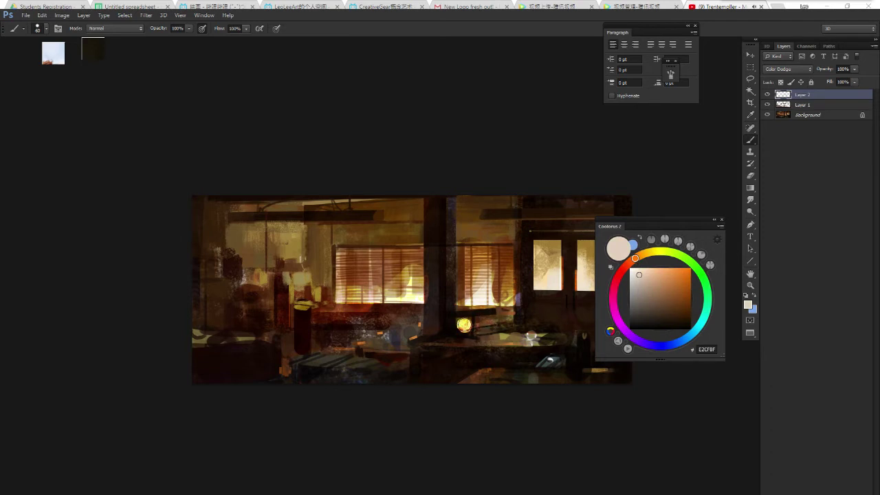
{"action": "left_click_drag", "start_coordinate": [459, 324], "coordinate": [496, 323]}
Trim part of the table glow with a slightly larger eraser, undoing one pass.
{"action": "key", "text": "e"}
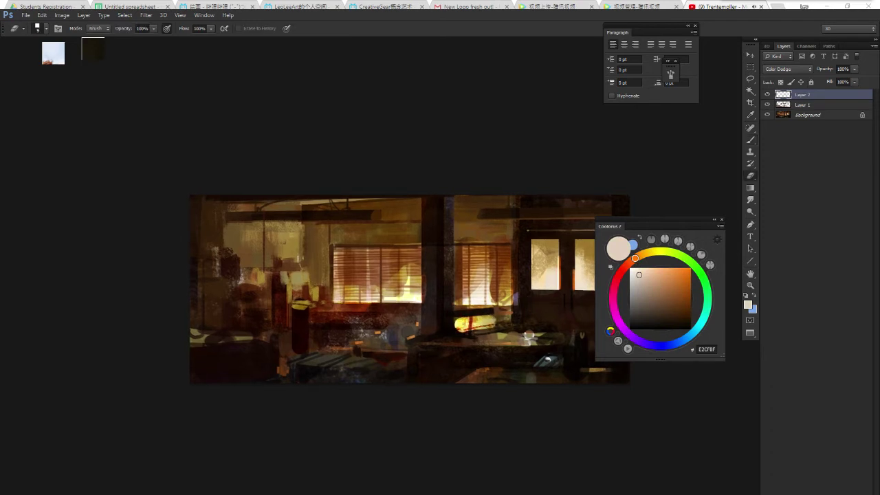
{"action": "key", "text": "bracketright"}
{"action": "mouse_move", "coordinate": [519, 318]}
{"action": "left_mouse_down"}
{"action": "mouse_move", "coordinate": [467, 332]}
{"action": "mouse_move", "coordinate": [467, 323]}
{"action": "left_mouse_up"}
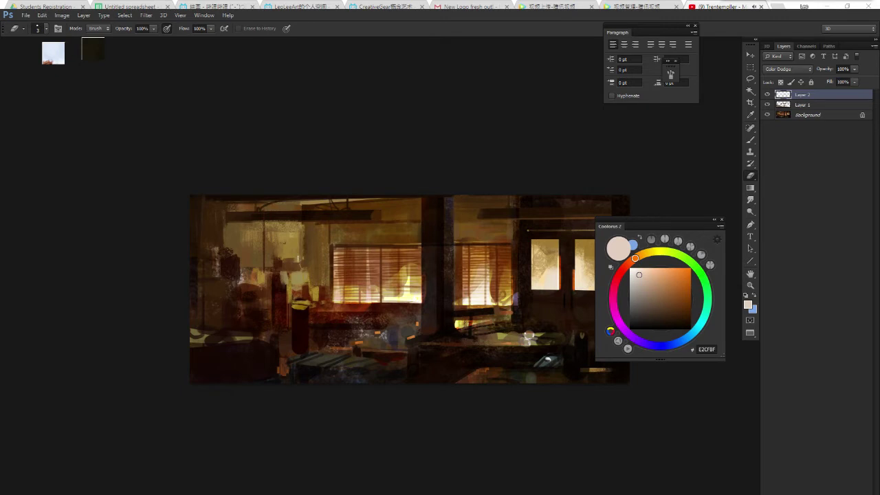
{"action": "key", "text": "ctrl+z"}
{"action": "left_click_drag", "start_coordinate": [466, 317], "coordinate": [474, 327]}
Paint a pale cream stroke in the bottom-right foreground, then set the colour to pure white.
{"action": "scroll", "coordinate": [371, 285], "scroll_direction": "right", "scroll_amount": 3}
{"action": "key", "text": "b"}
{"action": "scroll", "coordinate": [330, 284], "scroll_direction": "right", "scroll_amount": 1}
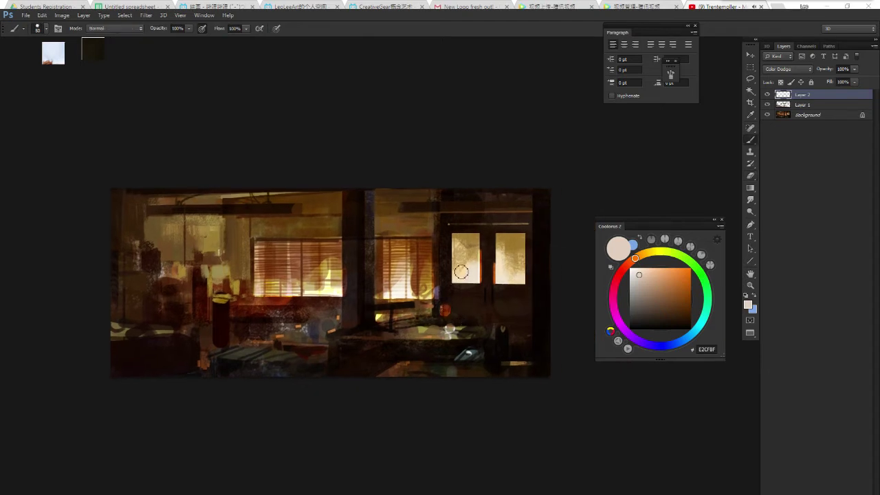
{"action": "key", "text": "e"}
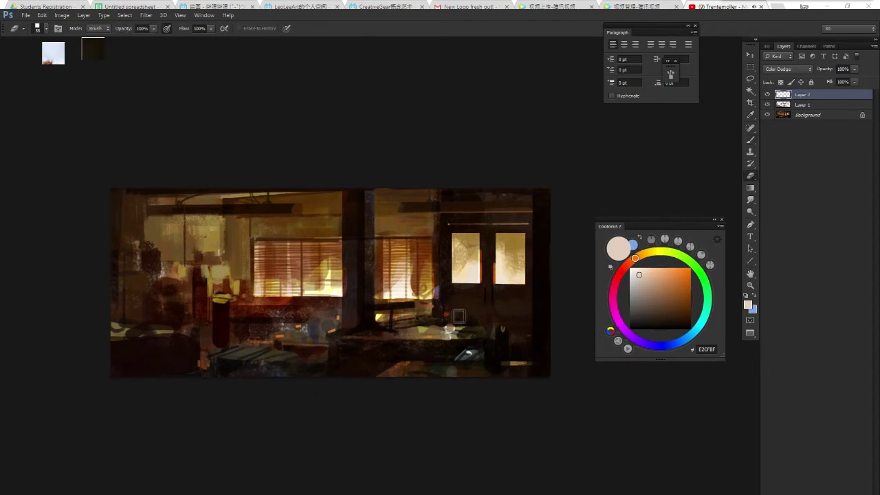
{"action": "scroll", "coordinate": [413, 296], "scroll_direction": "right", "scroll_amount": 1}
{"action": "key", "text": "b"}
{"action": "left_click", "coordinate": [637, 274]}
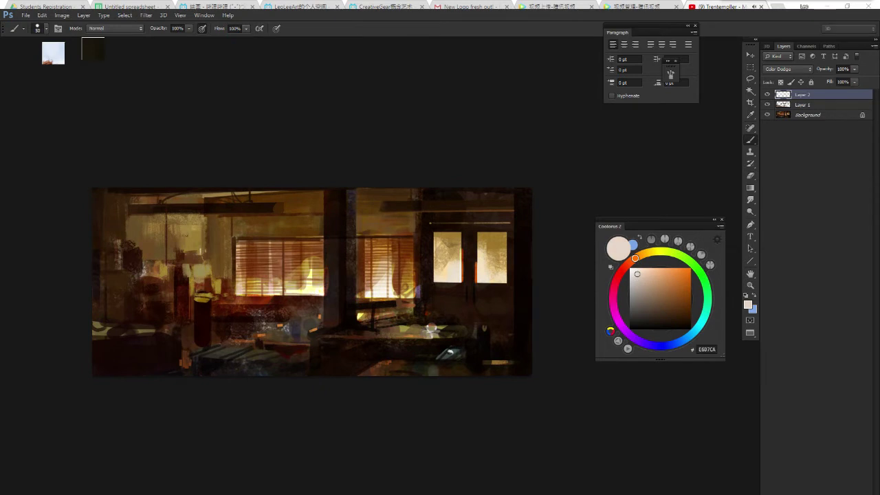
{"action": "mouse_move", "coordinate": [486, 361]}
{"action": "left_mouse_down"}
{"action": "mouse_move", "coordinate": [513, 361]}
{"action": "mouse_move", "coordinate": [493, 366]}
{"action": "left_mouse_up"}
{"action": "left_click", "coordinate": [630, 268]}
{"action": "key", "text": "e"}
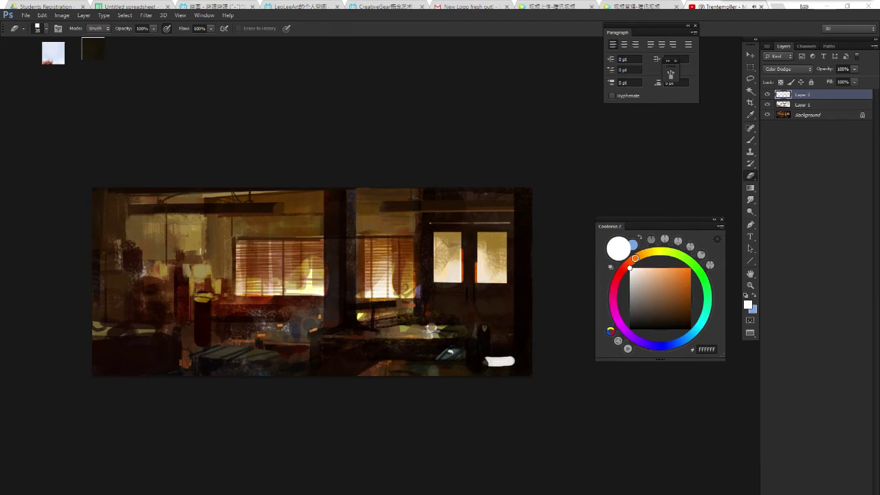
Choose a new brush tip and dab two white highlights in the left foreground.
{"action": "right_click", "coordinate": [501, 342]}
{"action": "double_click", "coordinate": [635, 294]}
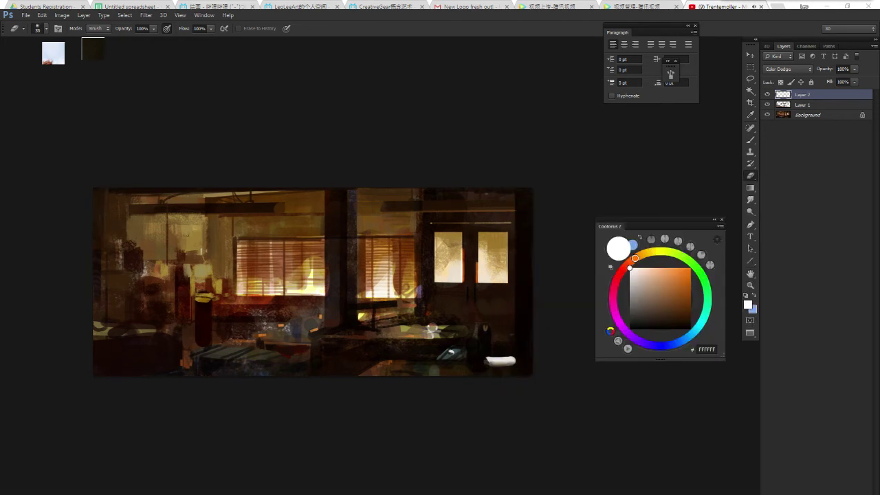
{"action": "left_click_drag", "start_coordinate": [505, 350], "coordinate": [522, 351]}
{"action": "key", "text": "b"}
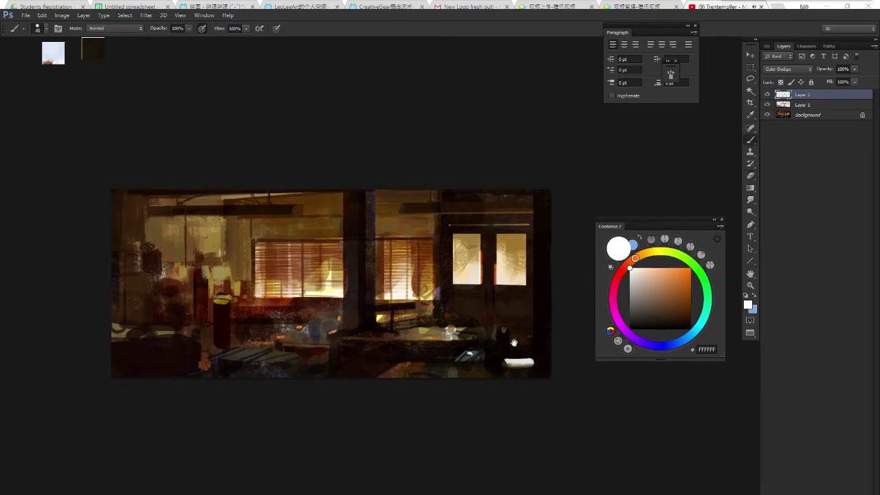
{"action": "left_click_drag", "start_coordinate": [382, 319], "coordinate": [435, 319]}
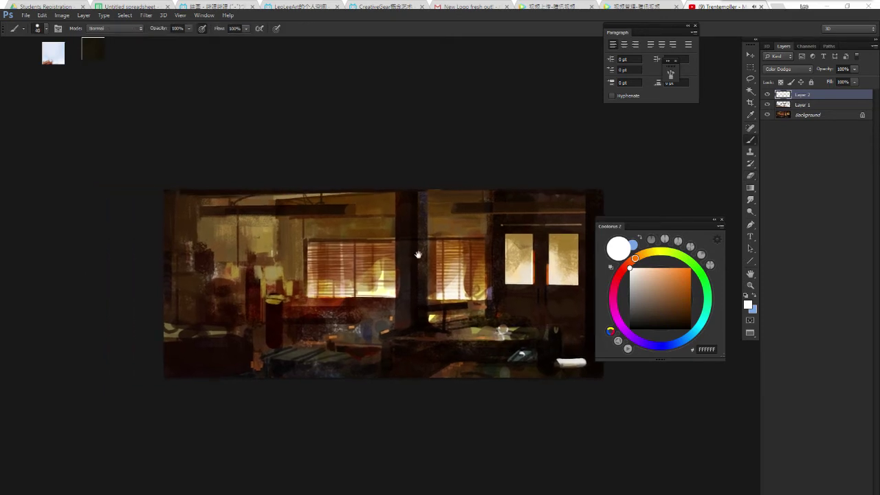
{"action": "left_click", "coordinate": [215, 331]}
{"action": "left_click", "coordinate": [177, 323]}
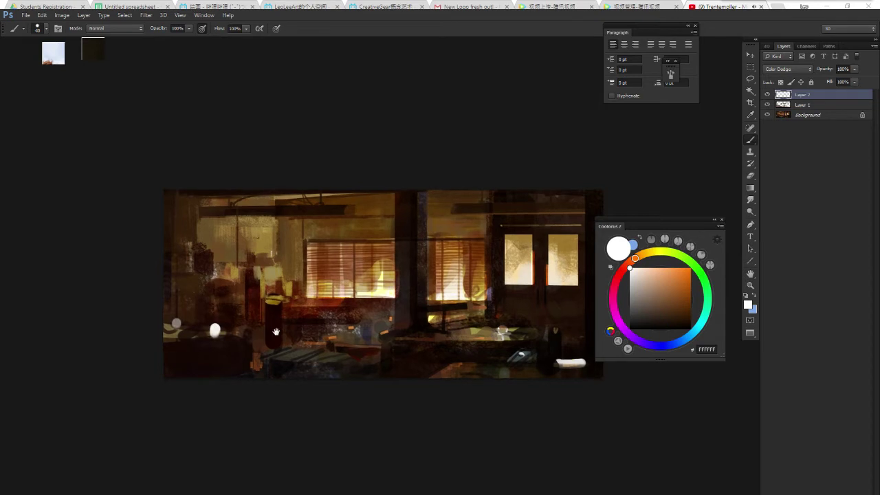
Erase the stray white dabs at lower left with a large soft eraser, shrunk to 70 px.
{"action": "key", "text": "e"}
{"action": "key", "text": "b"}
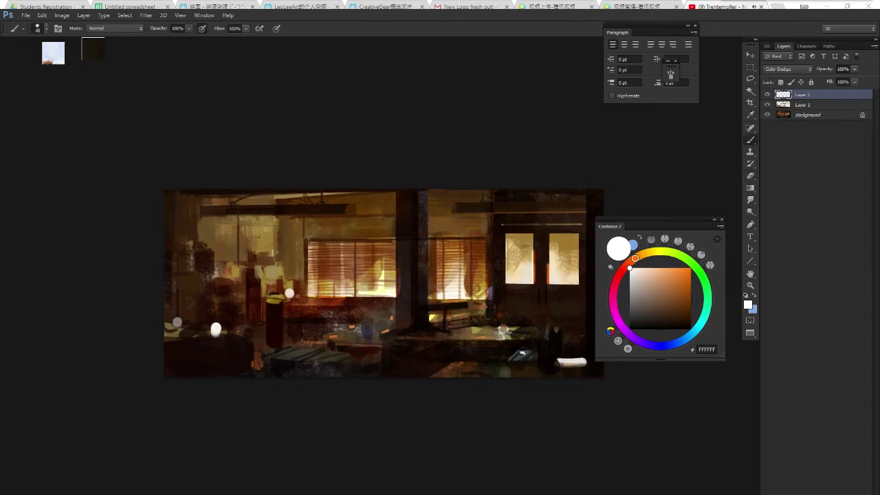
{"action": "left_click_drag", "start_coordinate": [281, 275], "coordinate": [310, 288]}
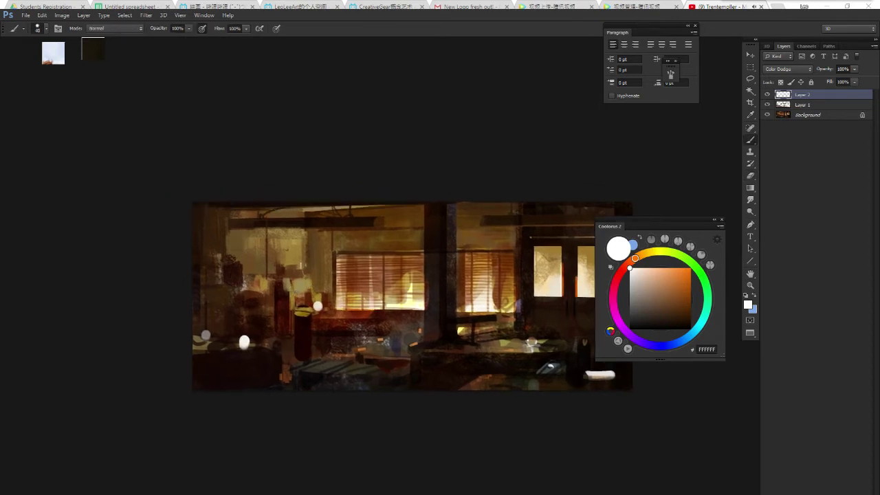
{"action": "key", "text": "e"}
{"action": "left_click_drag", "start_coordinate": [209, 333], "coordinate": [204, 338]}
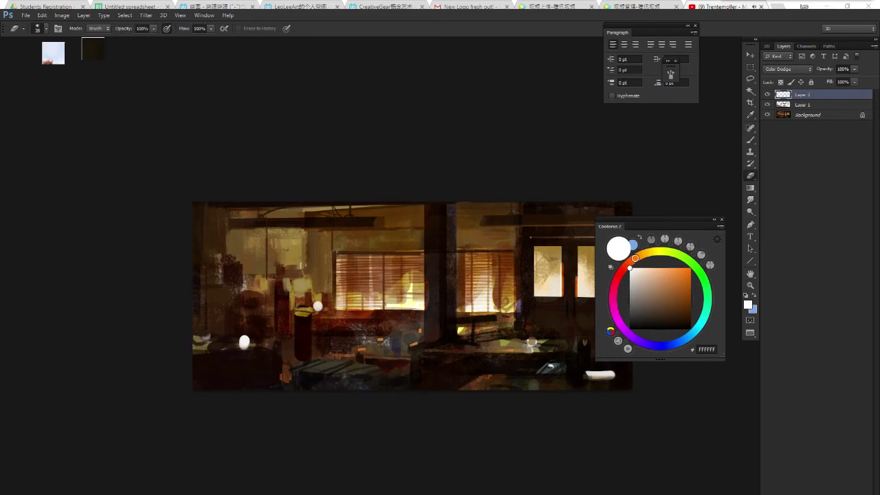
{"action": "right_click", "coordinate": [256, 339]}
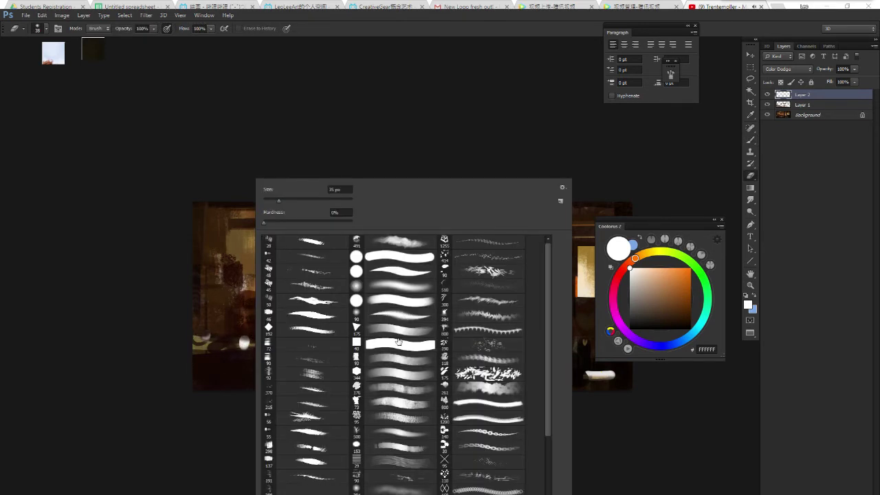
{"action": "left_click", "coordinate": [398, 330]}
{"action": "key", "text": "Return"}
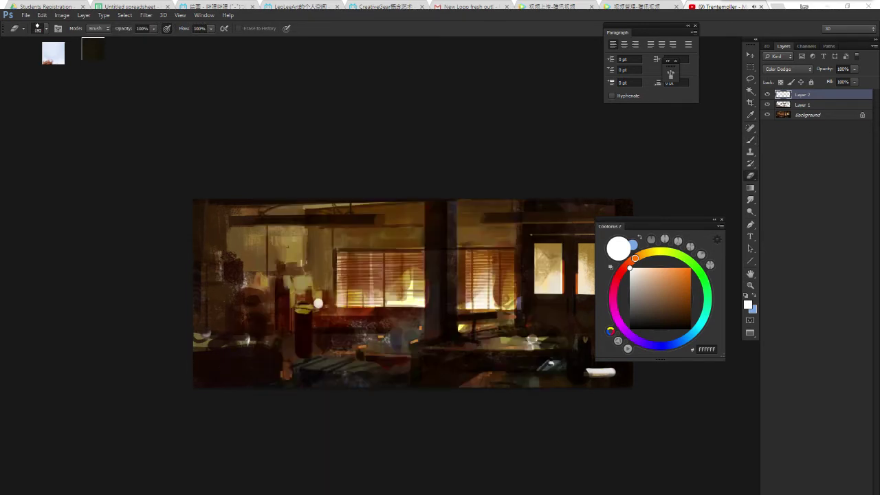
{"action": "left_click_drag", "start_coordinate": [239, 339], "coordinate": [249, 342]}
{"action": "key", "text": "bracketleft"}
{"action": "key", "text": "bracketleft"}
{"action": "key", "text": "bracketleft"}
Paint brown over the white foreground highlights and add orange strokes near the bottom edge.
{"action": "left_click_drag", "start_coordinate": [380, 335], "coordinate": [231, 321]}
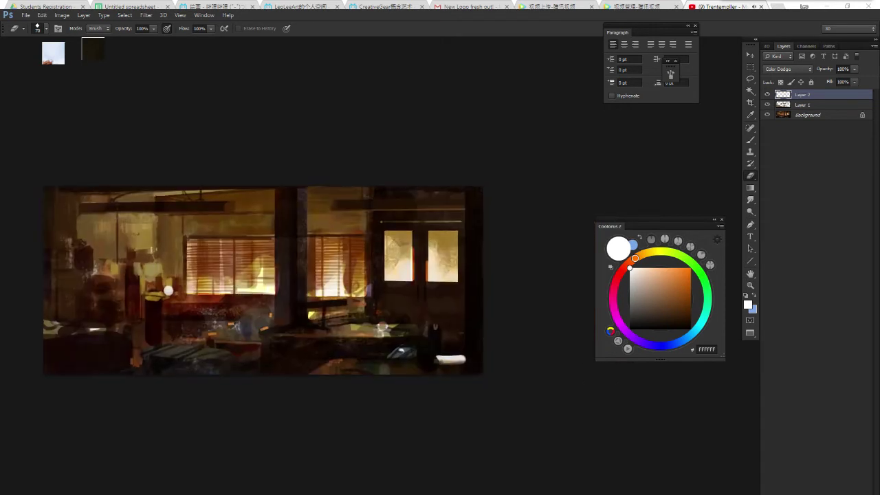
{"action": "key", "text": "b"}
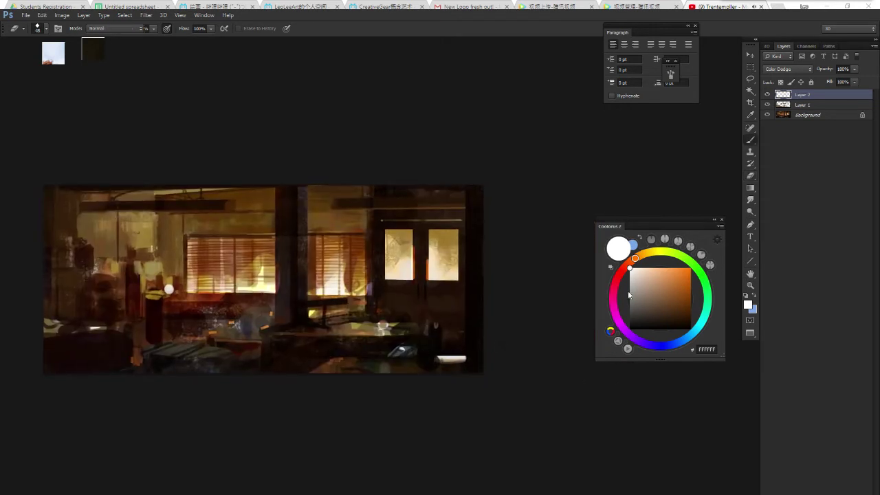
{"action": "left_click_drag", "start_coordinate": [192, 275], "coordinate": [271, 255]}
{"action": "left_click_drag", "start_coordinate": [433, 363], "coordinate": [540, 355]}
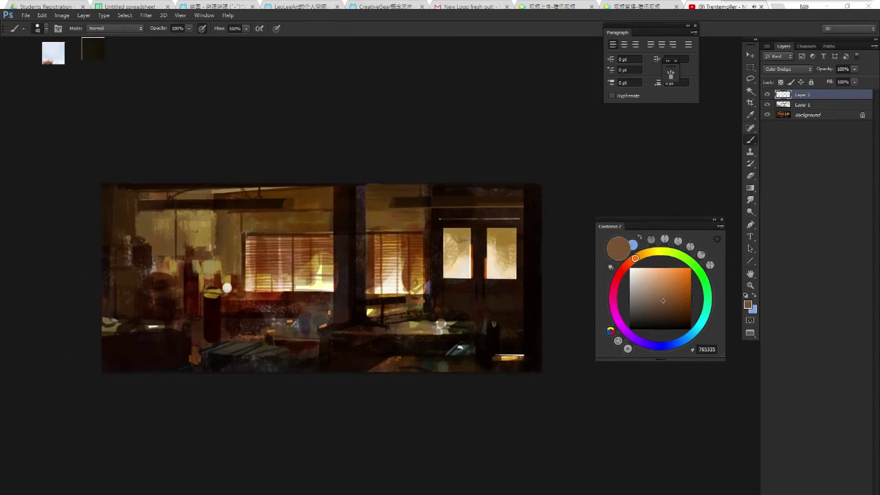
{"action": "left_click_drag", "start_coordinate": [640, 282], "coordinate": [653, 278]}
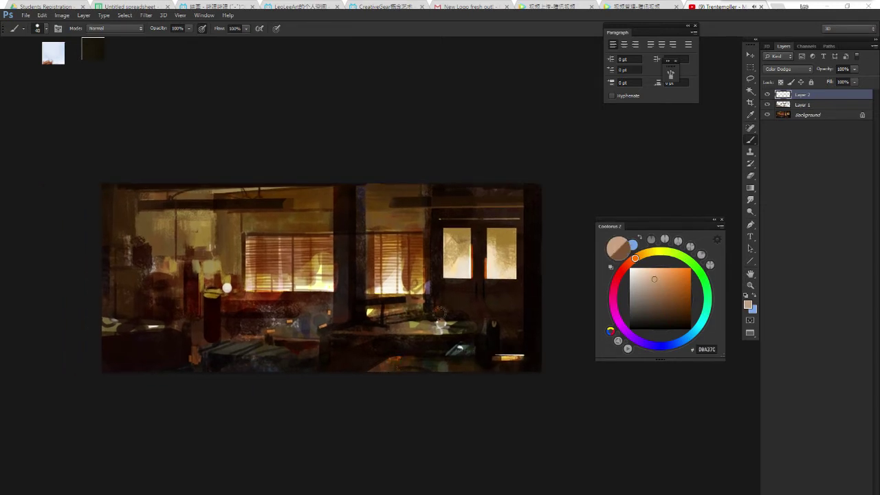
{"action": "left_click_drag", "start_coordinate": [391, 368], "coordinate": [402, 356]}
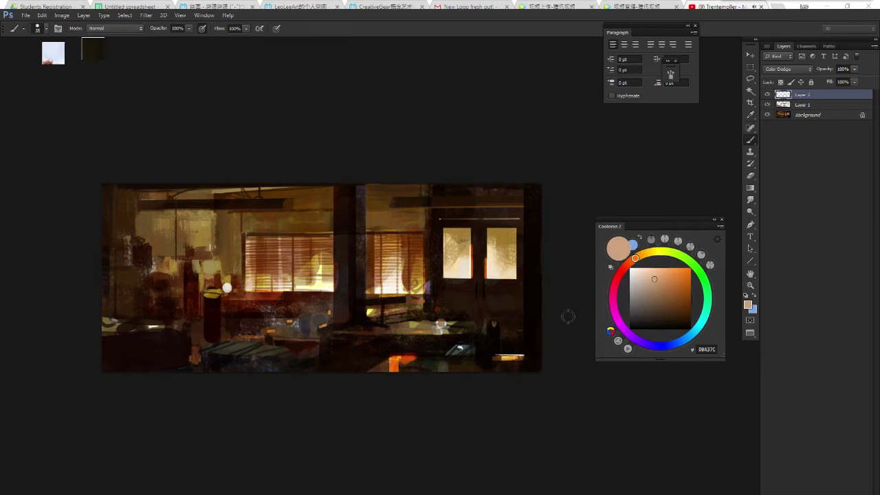
{"action": "left_click", "coordinate": [690, 337]}
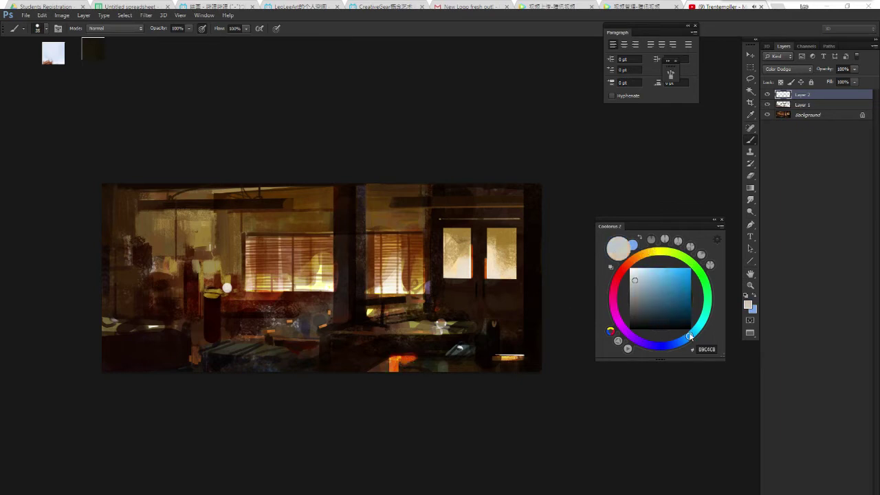
{"action": "left_click_drag", "start_coordinate": [392, 368], "coordinate": [414, 358]}
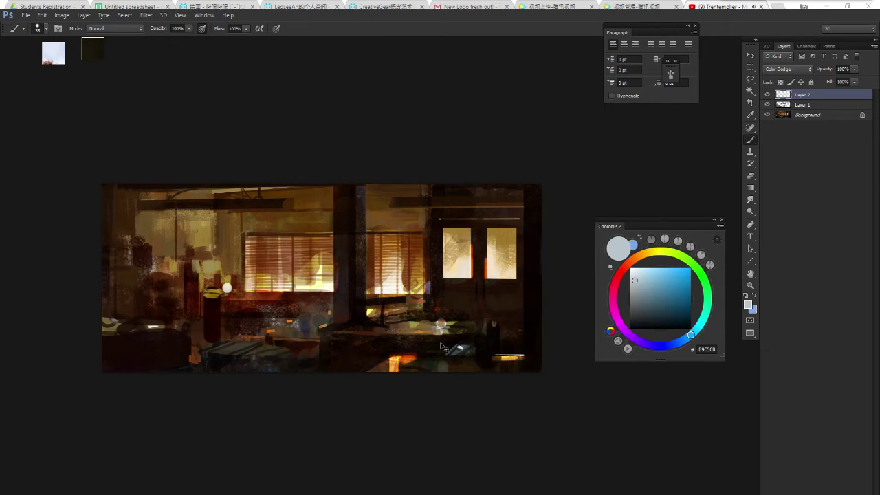
Erase the bright orange strokes near the bottom edge, then close the chat.
{"action": "key", "text": "e"}
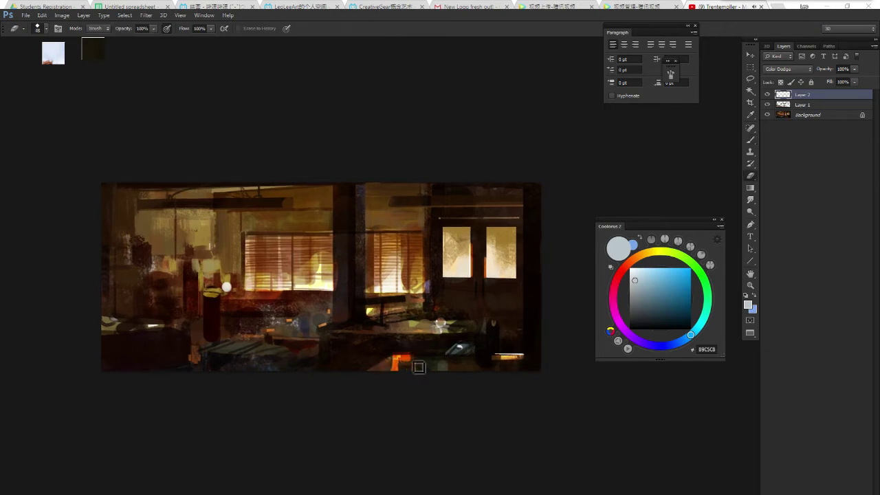
{"action": "mouse_move", "coordinate": [391, 371]}
{"action": "left_mouse_down"}
{"action": "mouse_move", "coordinate": [432, 359]}
{"action": "mouse_move", "coordinate": [416, 364]}
{"action": "left_mouse_up"}
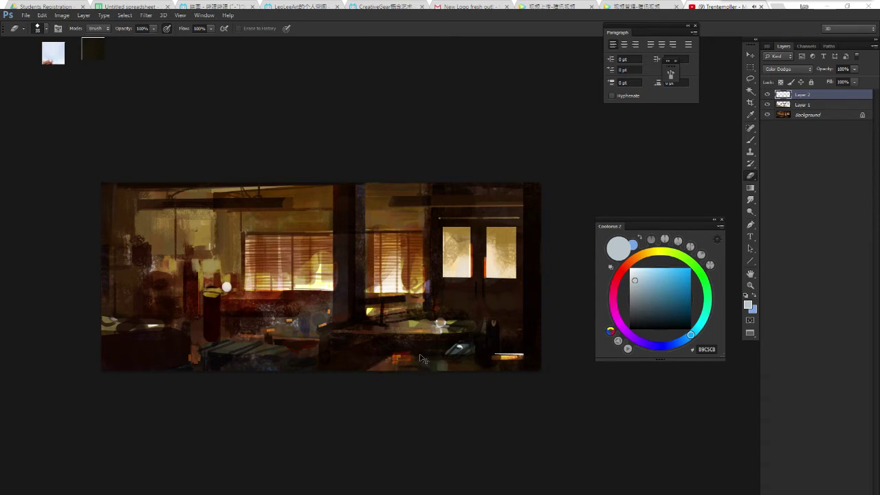
{"action": "key", "text": "ctrl+z"}
{"action": "left_click_drag", "start_coordinate": [403, 352], "coordinate": [413, 365]}
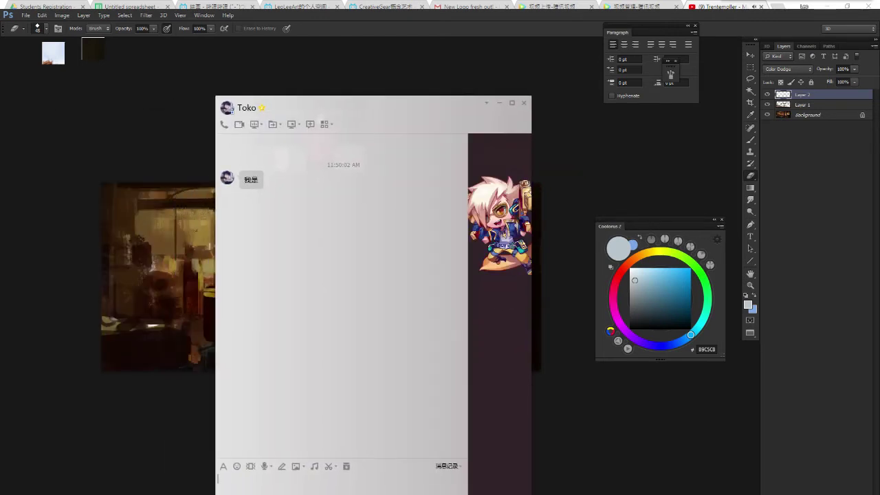
{"action": "type", "text": "hi"}
{"action": "key", "text": "Return"}
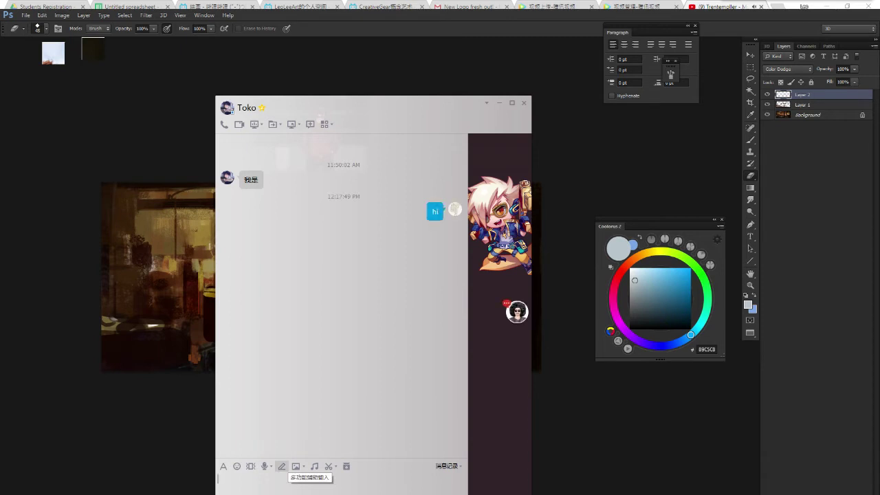
{"action": "left_click", "coordinate": [157, 454]}
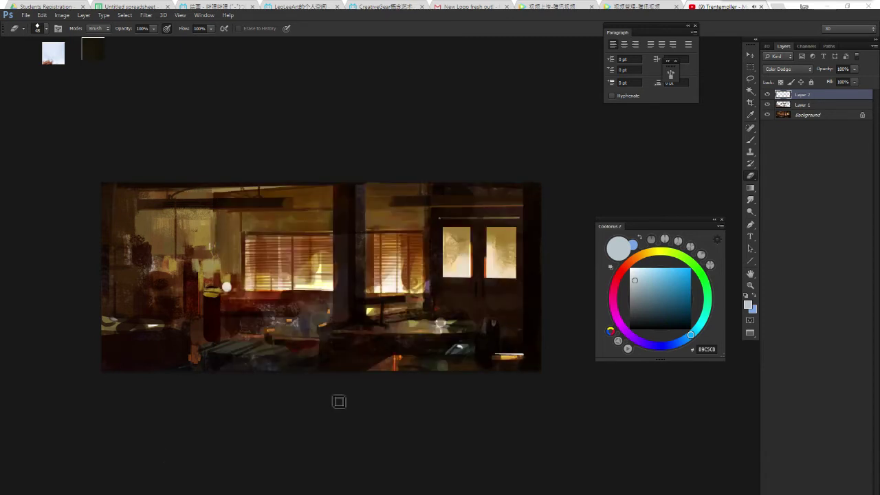
Add Layer 3 and marquee-select a tabletop strip below the left window.
{"action": "key", "text": "b"}
{"action": "mouse_move", "coordinate": [343, 323]}
{"action": "left_mouse_down"}
{"action": "mouse_move", "coordinate": [374, 326]}
{"action": "mouse_move", "coordinate": [369, 351]}
{"action": "left_mouse_up"}
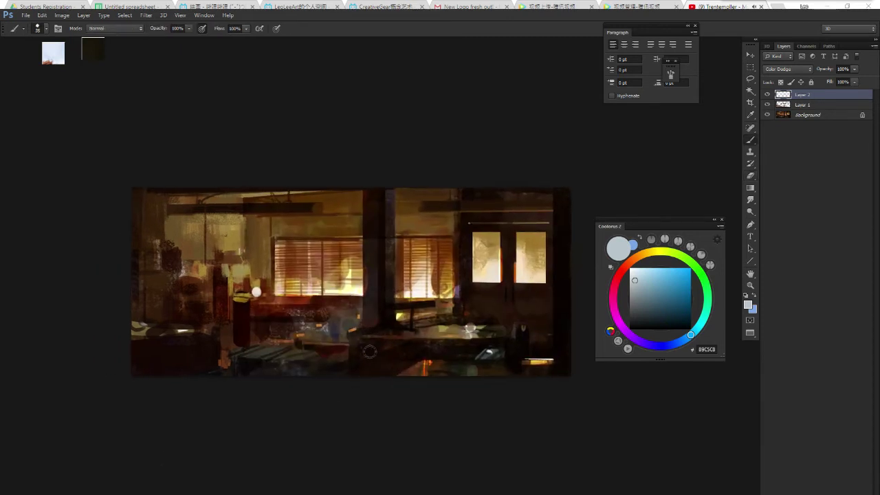
{"action": "key", "text": "m"}
{"action": "key", "text": "ctrl+shift+n"}
{"action": "key", "text": "Return"}
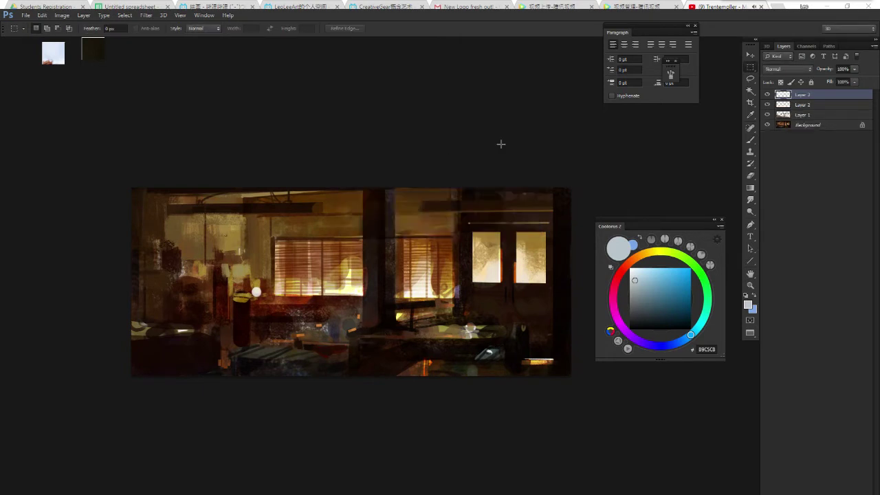
{"action": "left_click_drag", "start_coordinate": [512, 153], "coordinate": [513, 159]}
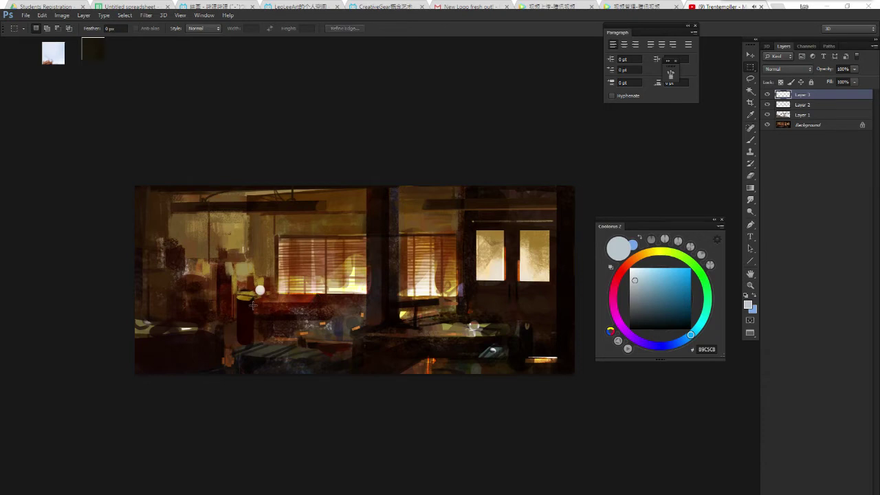
{"action": "left_click_drag", "start_coordinate": [253, 305], "coordinate": [366, 320]}
{"action": "left_click", "coordinate": [374, 329]}
{"action": "left_click_drag", "start_coordinate": [366, 294], "coordinate": [251, 319]}
{"action": "left_click_drag", "start_coordinate": [250, 319], "coordinate": [250, 319]}
Fill the tabletop selection with sampled brown, adding near-black and dark red marks at 80 px.
{"action": "key", "text": "b"}
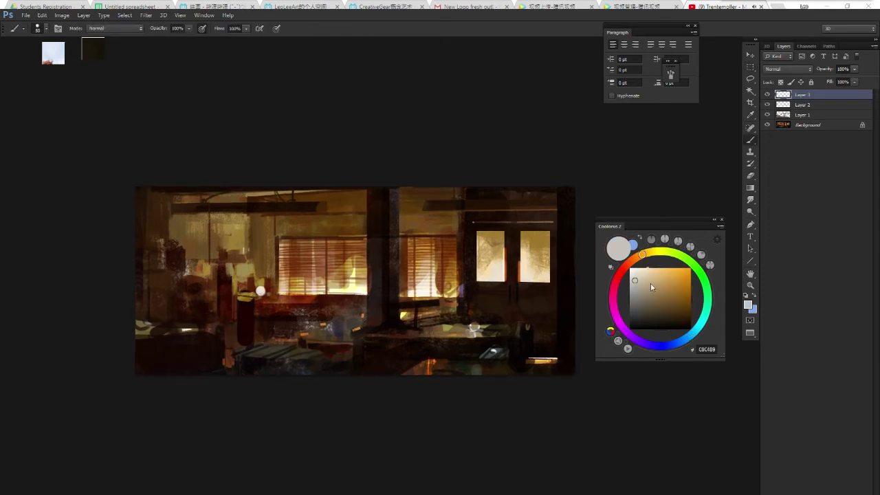
{"action": "left_click", "coordinate": [333, 254], "text": "alt"}
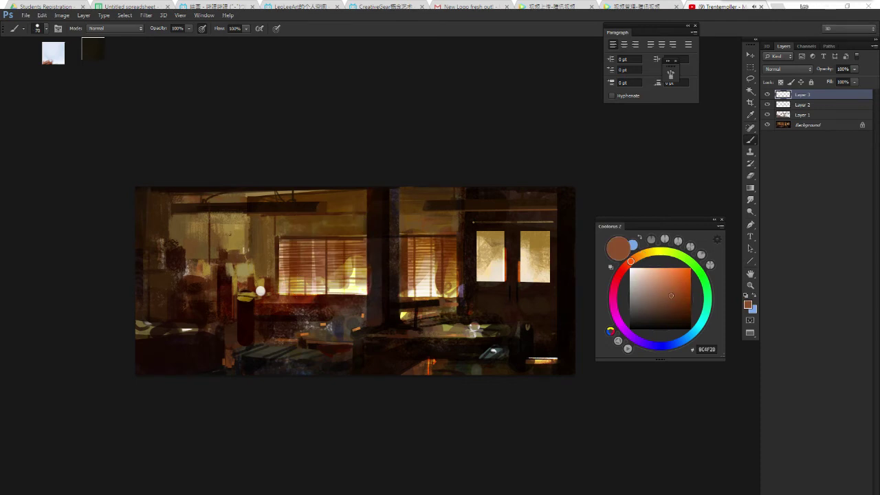
{"action": "mouse_move", "coordinate": [364, 307]}
{"action": "left_mouse_down"}
{"action": "mouse_move", "coordinate": [265, 309]}
{"action": "mouse_move", "coordinate": [323, 317]}
{"action": "left_mouse_up"}
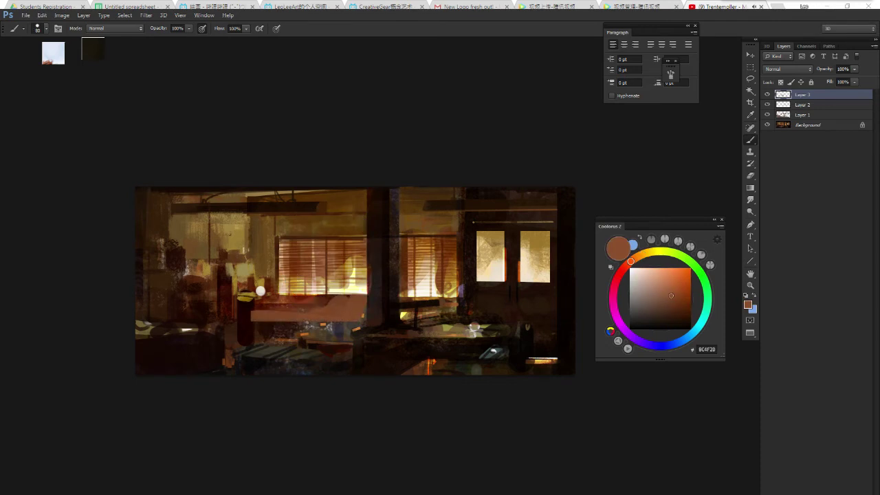
{"action": "key", "text": "bracketright"}
{"action": "left_click", "coordinate": [385, 311], "text": "alt"}
{"action": "left_click_drag", "start_coordinate": [299, 309], "coordinate": [321, 307]}
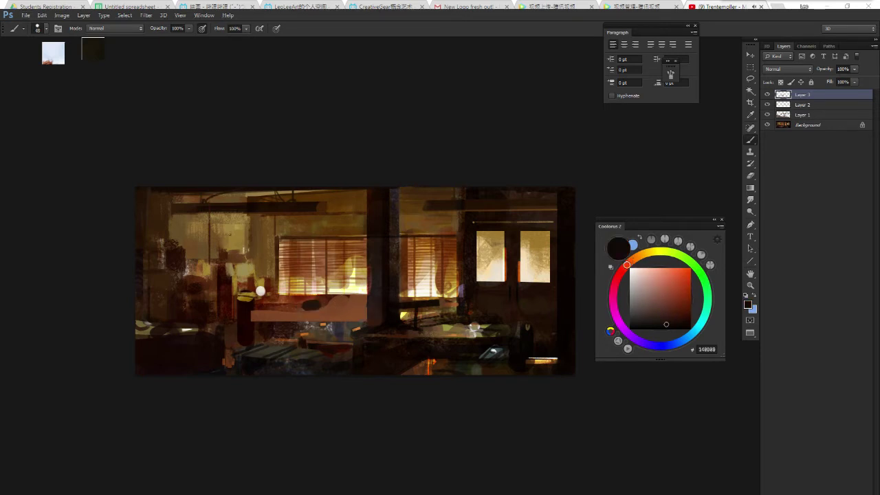
{"action": "left_click", "coordinate": [319, 307], "text": "alt"}
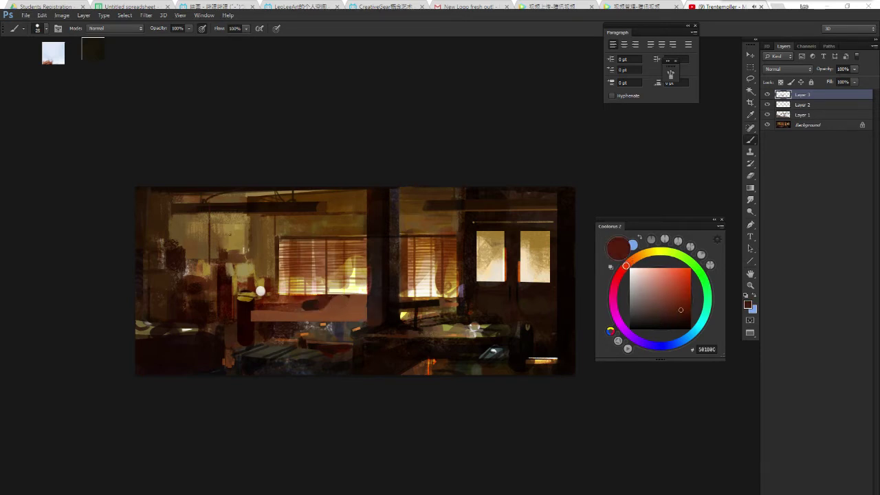
{"action": "left_click_drag", "start_coordinate": [341, 308], "coordinate": [364, 311]}
{"action": "left_click", "coordinate": [354, 309], "text": "alt"}
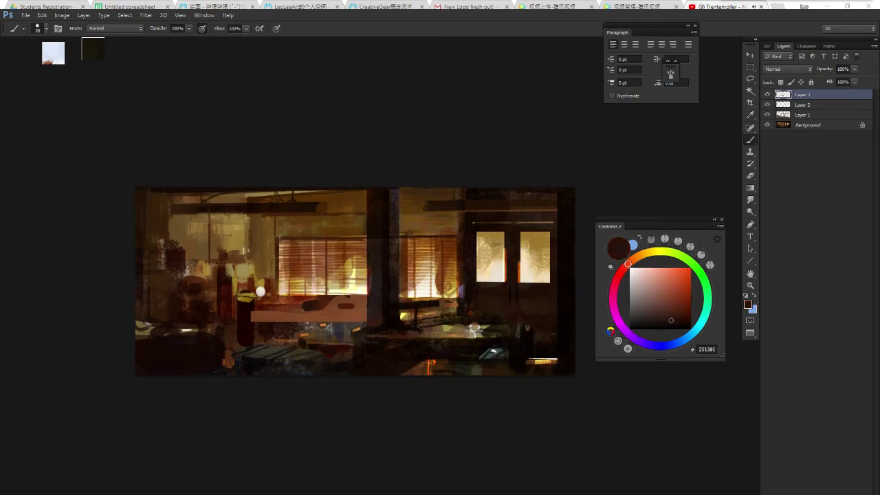
Paint brown, dark and ochre strokes along the tabletop, darkening its edge.
{"action": "left_click_drag", "start_coordinate": [326, 303], "coordinate": [324, 304]}
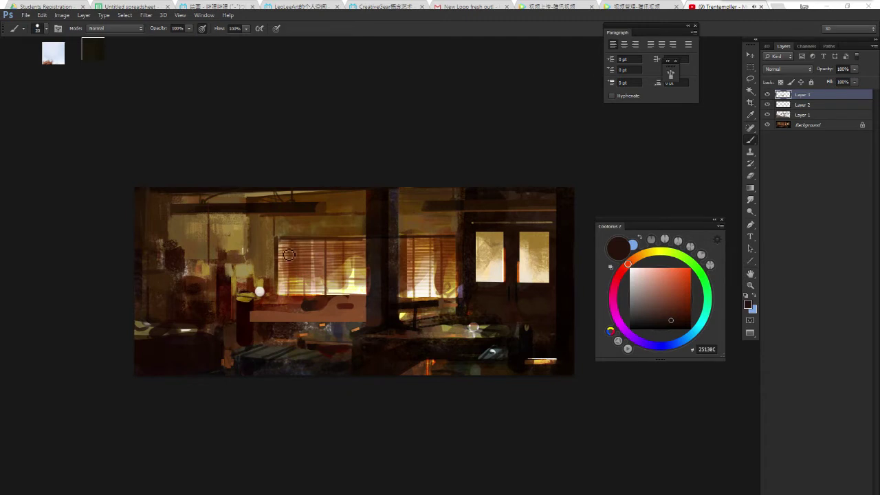
{"action": "left_click", "coordinate": [292, 301], "text": "alt"}
{"action": "left_click_drag", "start_coordinate": [292, 301], "coordinate": [357, 304]}
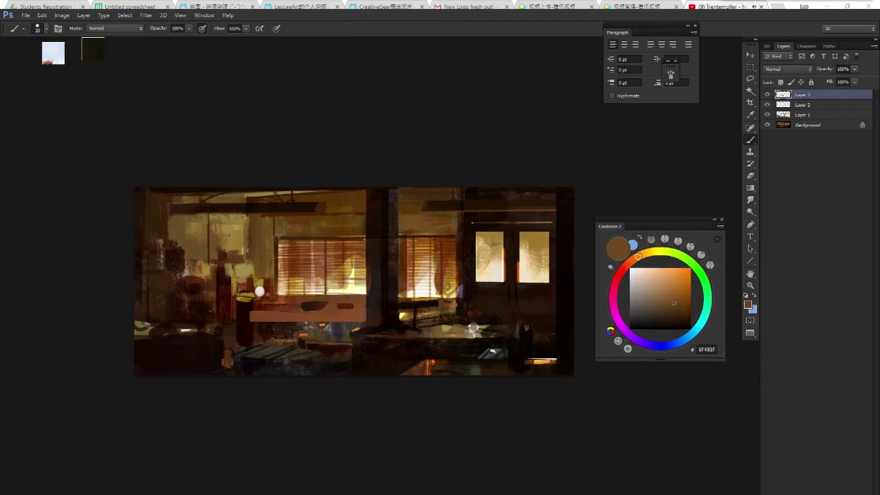
{"action": "left_click", "coordinate": [360, 196], "text": "alt"}
{"action": "left_click_drag", "start_coordinate": [291, 304], "coordinate": [331, 304]}
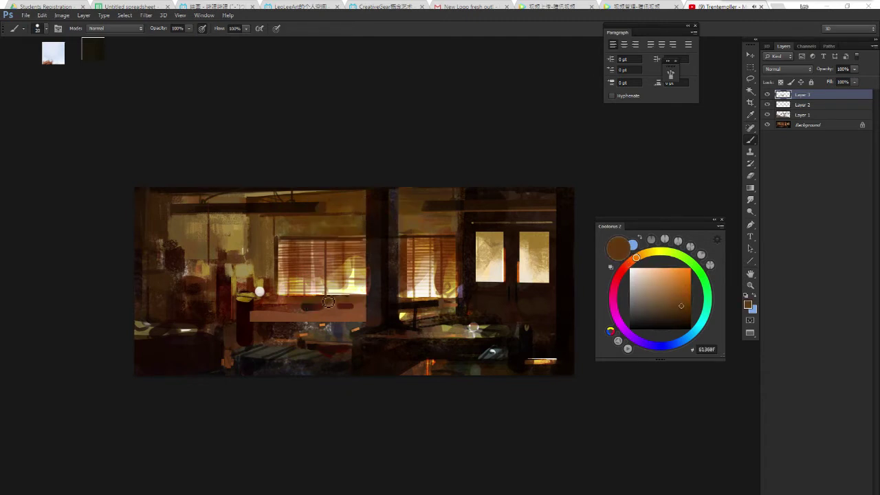
{"action": "left_click", "coordinate": [364, 300], "text": "alt"}
{"action": "left_click", "coordinate": [336, 308], "text": "alt"}
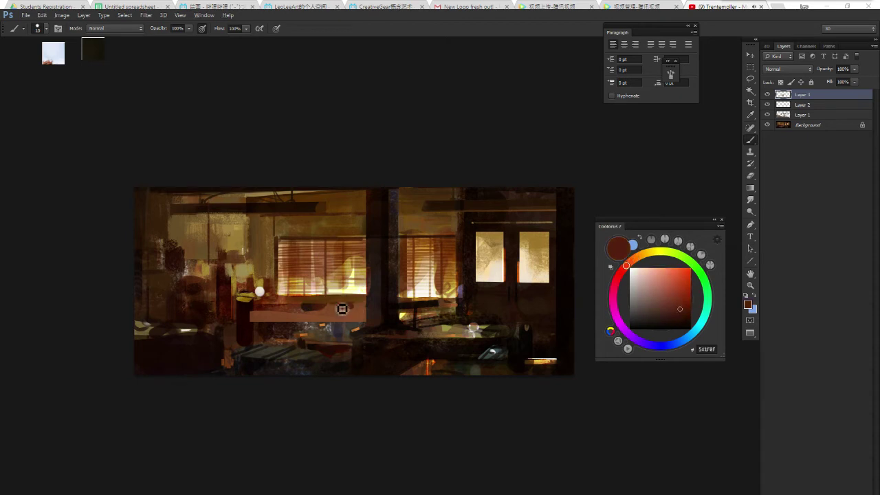
{"action": "left_click", "coordinate": [457, 282], "text": "alt"}
{"action": "mouse_move", "coordinate": [294, 297]}
{"action": "left_mouse_down"}
{"action": "mouse_move", "coordinate": [378, 297]}
{"action": "mouse_move", "coordinate": [360, 284]}
{"action": "left_mouse_up"}
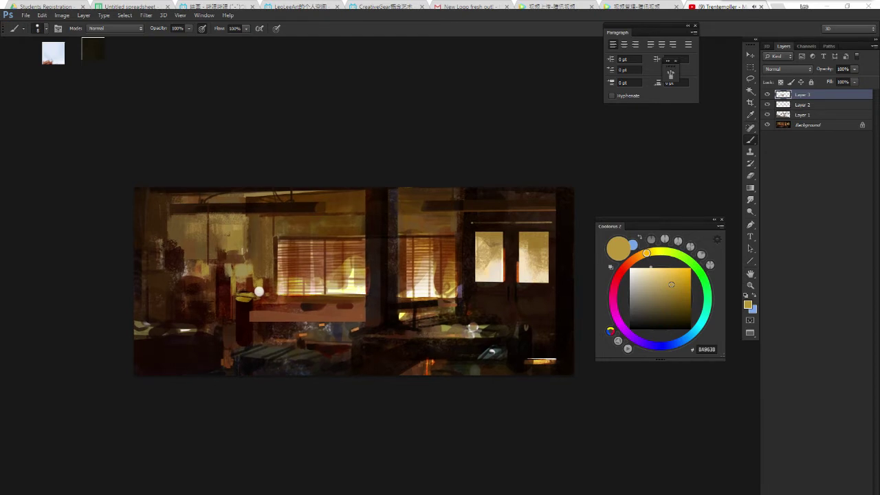
{"action": "left_click", "coordinate": [306, 306], "text": "alt"}
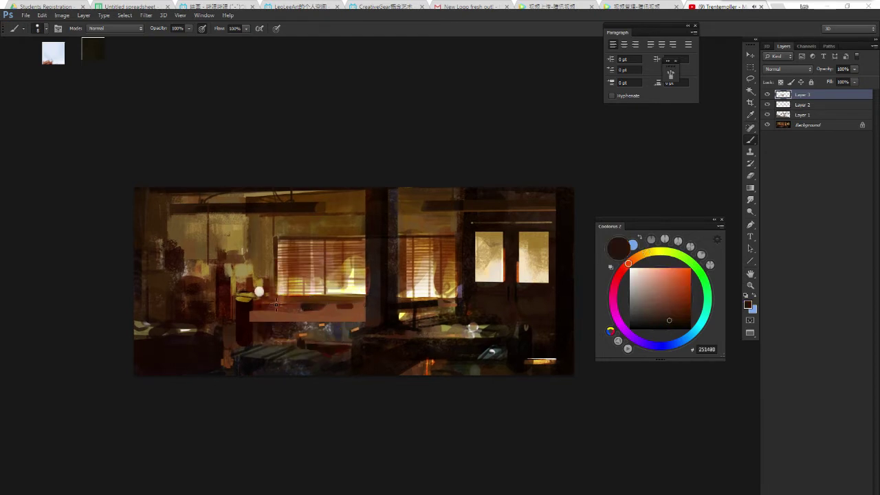
{"action": "left_click_drag", "start_coordinate": [275, 305], "coordinate": [365, 304]}
Try several reddish and lighter browns while resizing the brush between 70 and 80 px.
{"action": "key", "text": "bracketleft"}
{"action": "left_click", "coordinate": [349, 267], "text": "alt"}
{"action": "left_click", "coordinate": [357, 311], "text": "alt"}
{"action": "key", "text": "bracketright"}
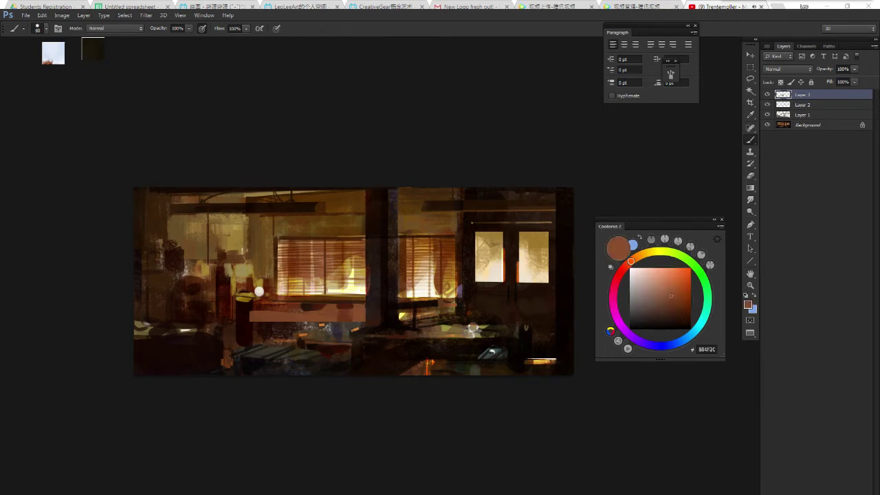
{"action": "left_click", "coordinate": [359, 309], "text": "alt"}
{"action": "left_click", "coordinate": [320, 310], "text": "alt"}
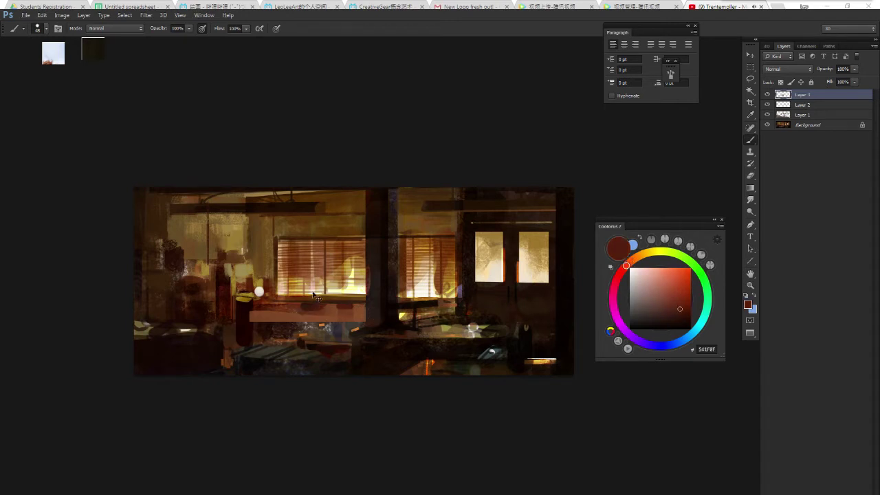
{"action": "key", "text": "bracketleft"}
{"action": "left_click", "coordinate": [334, 308], "text": "alt"}
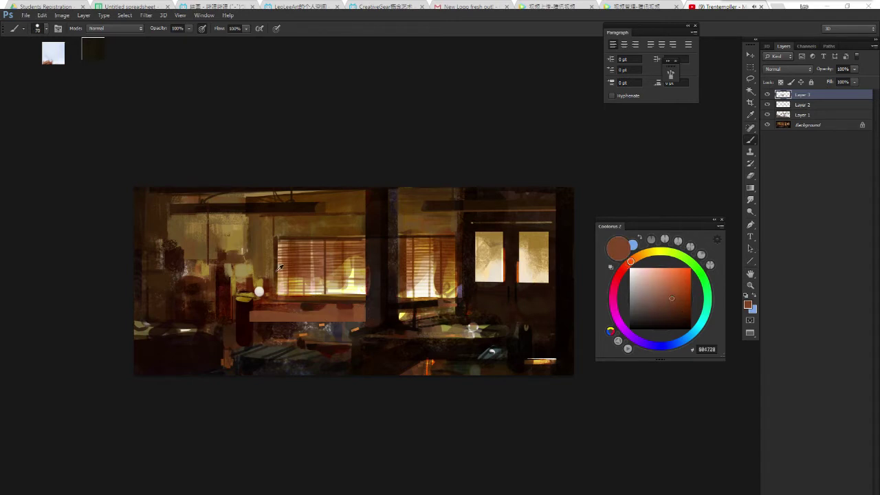
Paint a light greyish-tan vertical stroke above the table, redoing it twice.
{"action": "left_click", "coordinate": [250, 255], "text": "alt"}
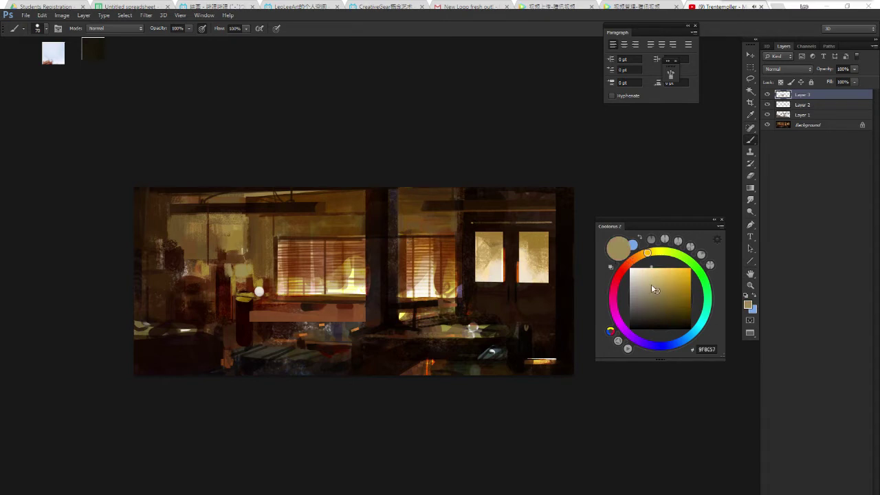
{"action": "left_click_drag", "start_coordinate": [330, 297], "coordinate": [329, 336]}
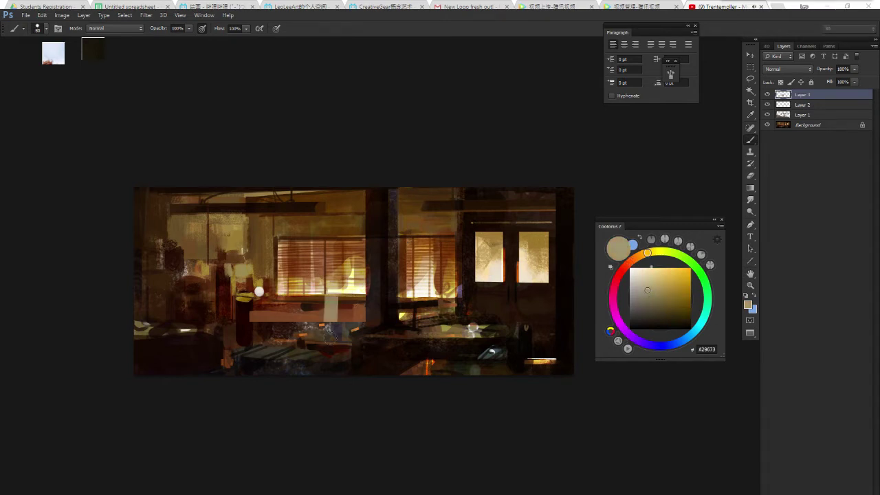
{"action": "key", "text": "ctrl+z"}
{"action": "left_click_drag", "start_coordinate": [331, 301], "coordinate": [330, 320]}
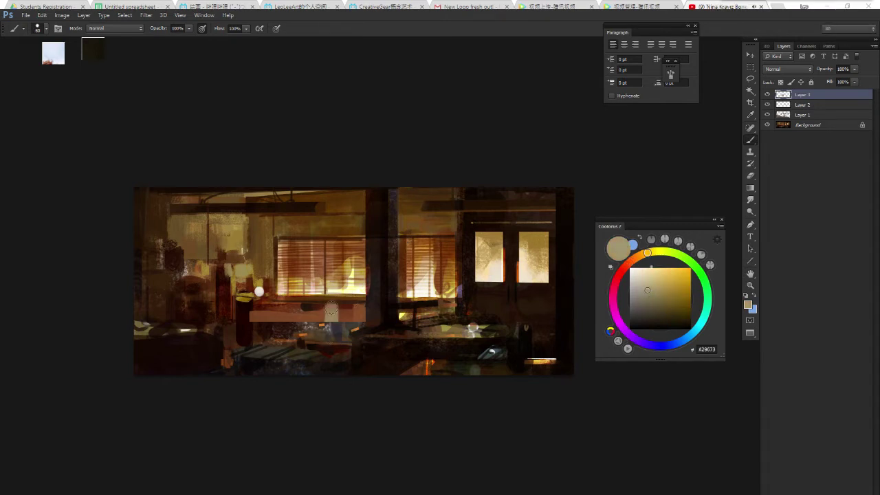
{"action": "key", "text": "ctrl+z"}
{"action": "left_click_drag", "start_coordinate": [651, 291], "coordinate": [656, 293]}
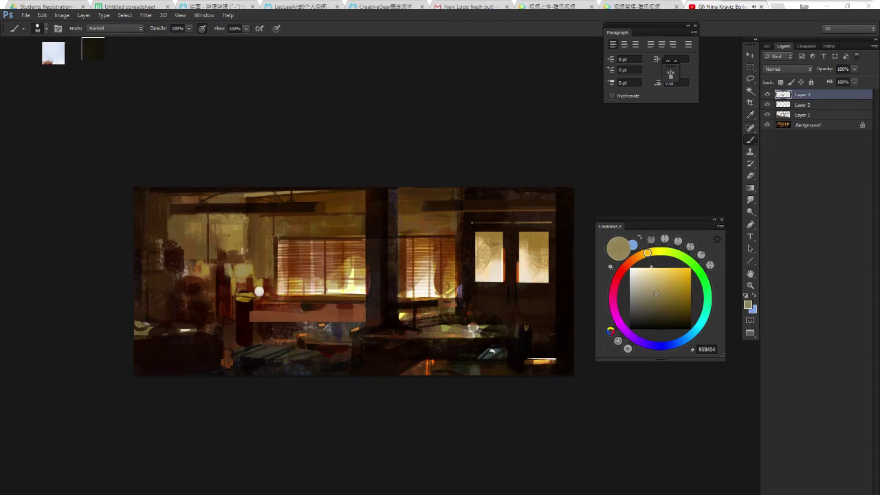
{"action": "left_click_drag", "start_coordinate": [331, 321], "coordinate": [331, 304]}
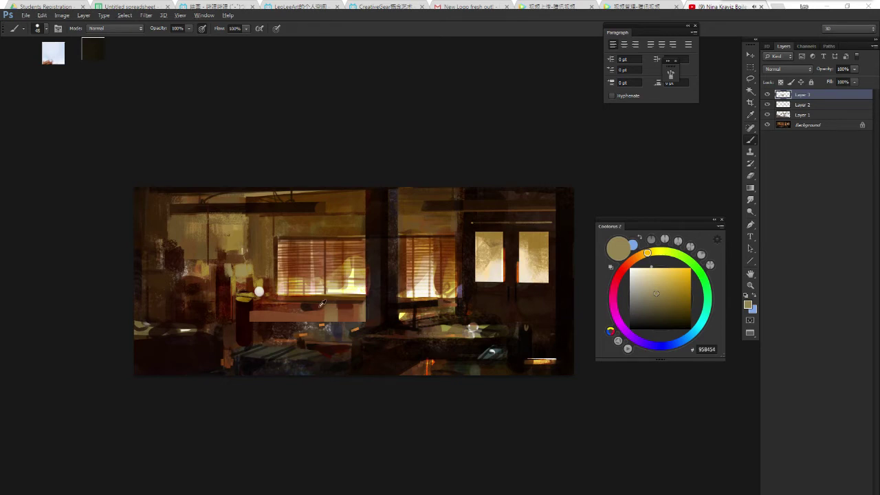
Settle on the darkest brown and cover the lit patch at the pillar base.
{"action": "left_click", "coordinate": [320, 304], "text": "alt"}
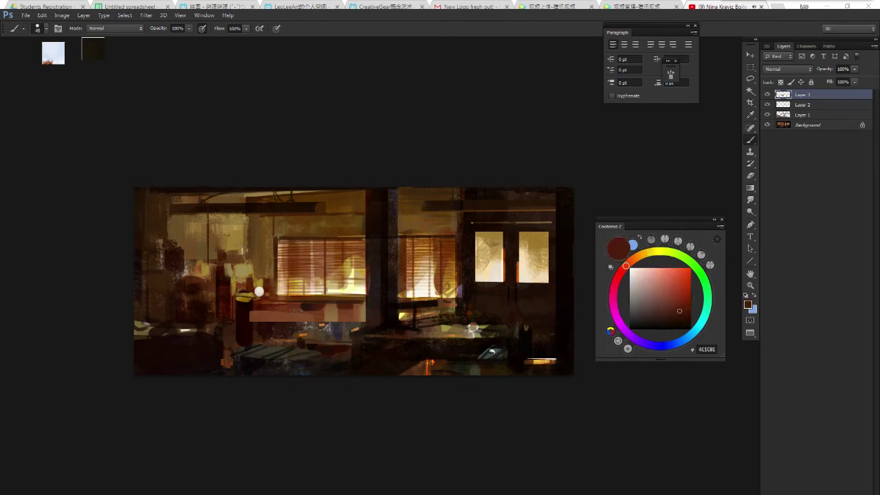
{"action": "left_click", "coordinate": [315, 312], "text": "alt"}
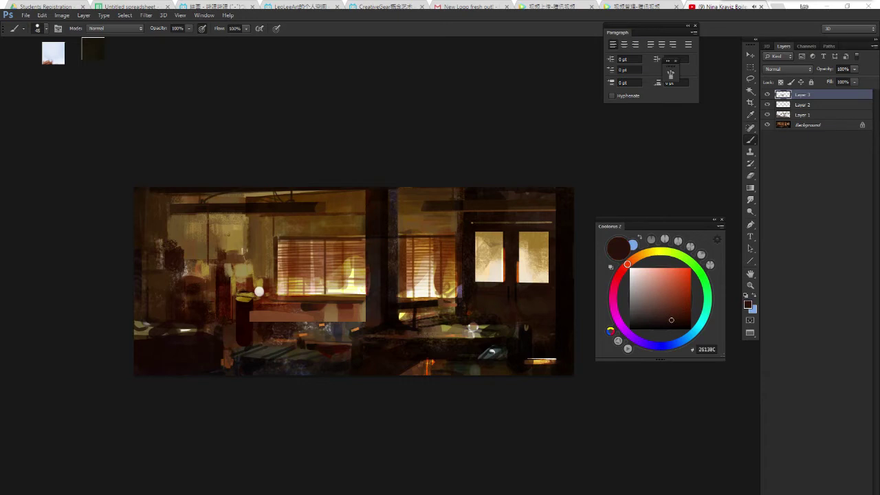
{"action": "left_click", "coordinate": [335, 320], "text": "alt"}
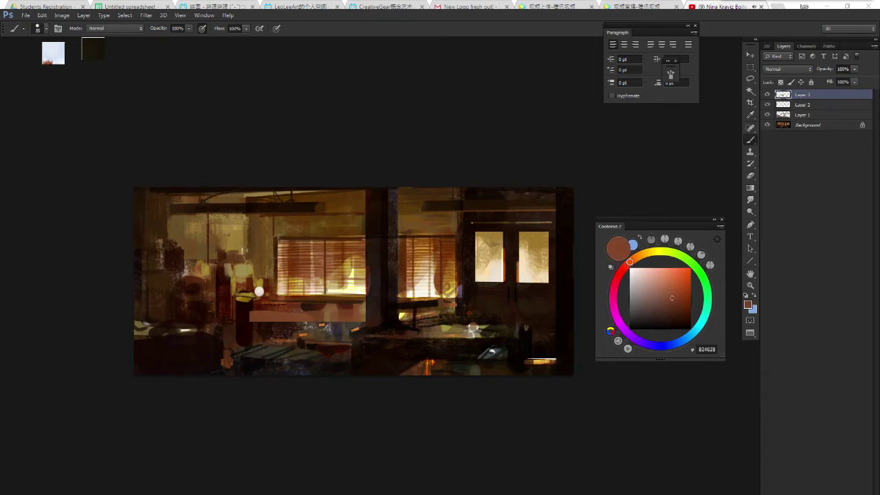
{"action": "left_click", "coordinate": [358, 298], "text": "alt"}
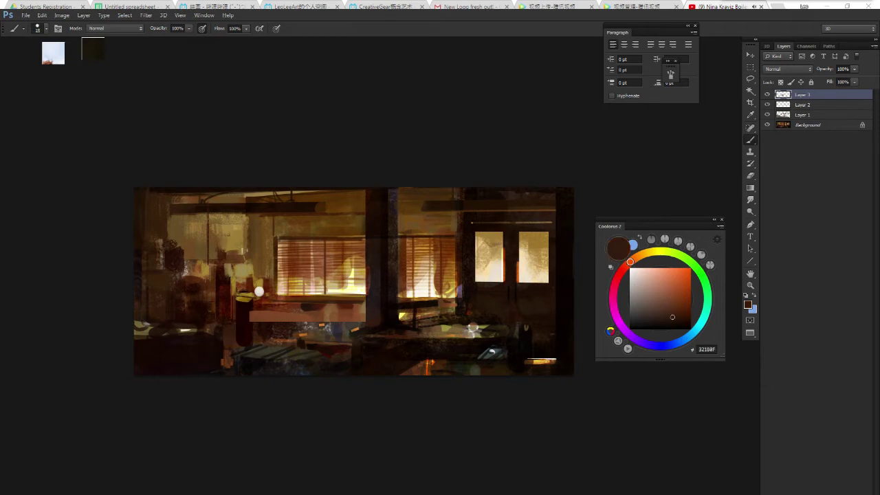
{"action": "left_click", "coordinate": [352, 310], "text": "alt"}
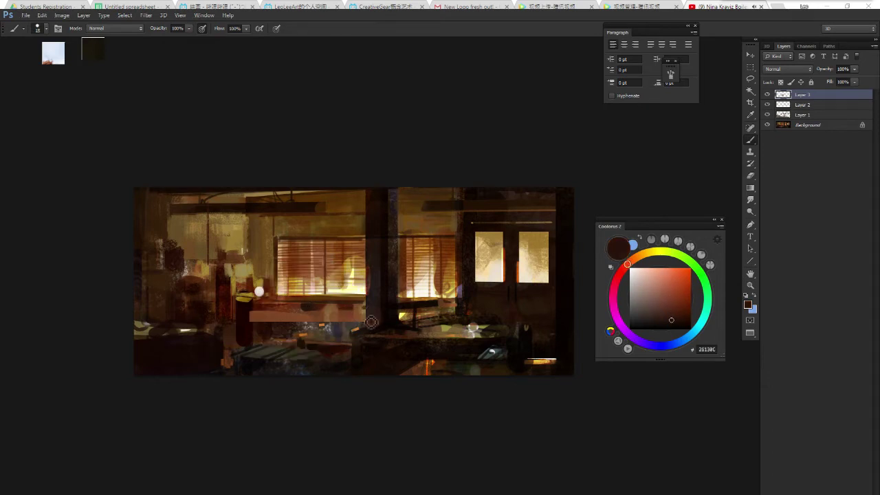
{"action": "left_click_drag", "start_coordinate": [370, 321], "coordinate": [368, 335]}
Pick pale yellow and dab a short highlight on the table.
{"action": "key", "text": "bracketleft"}
{"action": "left_click", "coordinate": [396, 297], "text": "alt"}
{"action": "left_click", "coordinate": [352, 286], "text": "alt"}
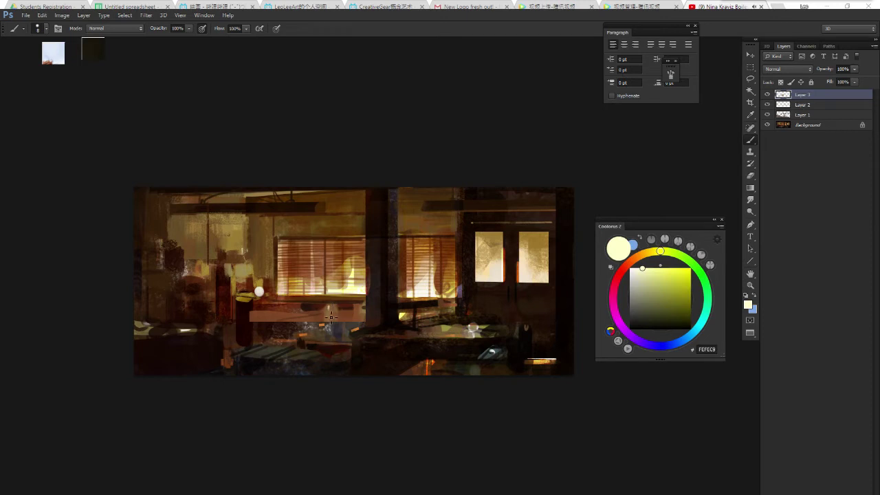
{"action": "key", "text": "bracketright"}
{"action": "left_click_drag", "start_coordinate": [326, 306], "coordinate": [338, 305]}
Paint a pale-yellow strip along the table edge with dark brown shadow beneath its left end.
{"action": "left_click", "coordinate": [341, 310], "text": "alt"}
{"action": "left_click", "coordinate": [353, 288], "text": "alt"}
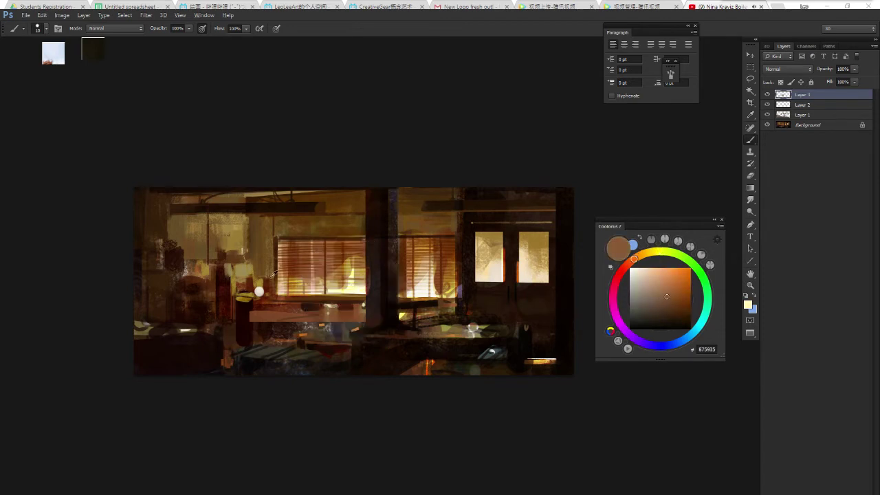
{"action": "left_click_drag", "start_coordinate": [253, 317], "coordinate": [302, 301]}
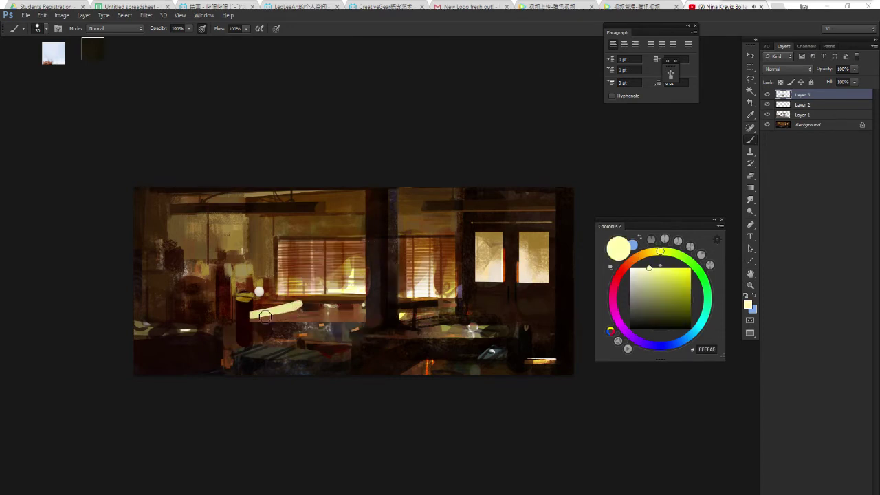
{"action": "left_click", "coordinate": [300, 308], "text": "alt"}
{"action": "mouse_move", "coordinate": [257, 317]}
{"action": "left_mouse_down"}
{"action": "mouse_move", "coordinate": [313, 304]}
{"action": "mouse_move", "coordinate": [301, 307]}
{"action": "left_mouse_up"}
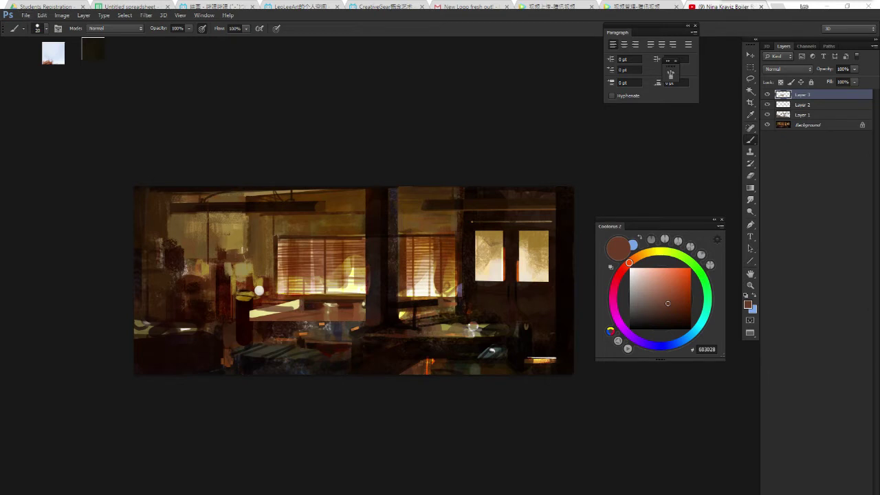
{"action": "left_click_drag", "start_coordinate": [264, 320], "coordinate": [250, 321]}
{"action": "left_click", "coordinate": [260, 322], "text": "alt"}
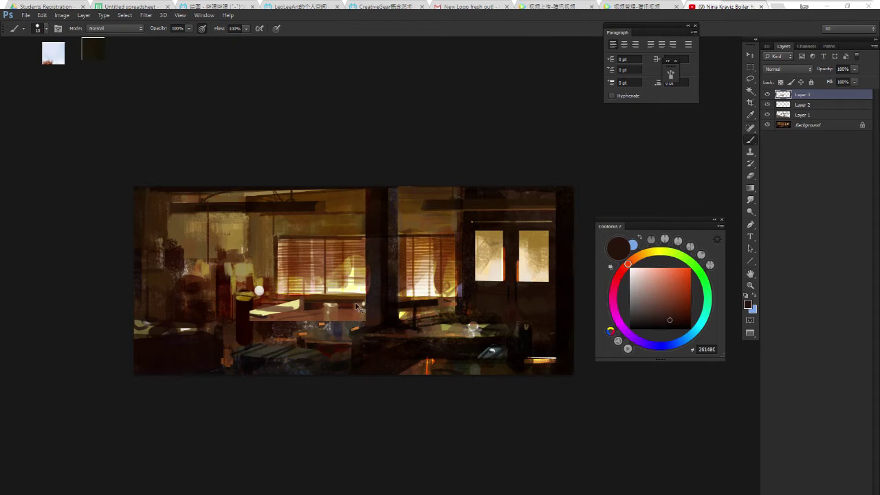
Erase two passes across the table top with an enlarged hard round eraser.
{"action": "key", "text": "e"}
{"action": "right_click", "coordinate": [288, 324]}
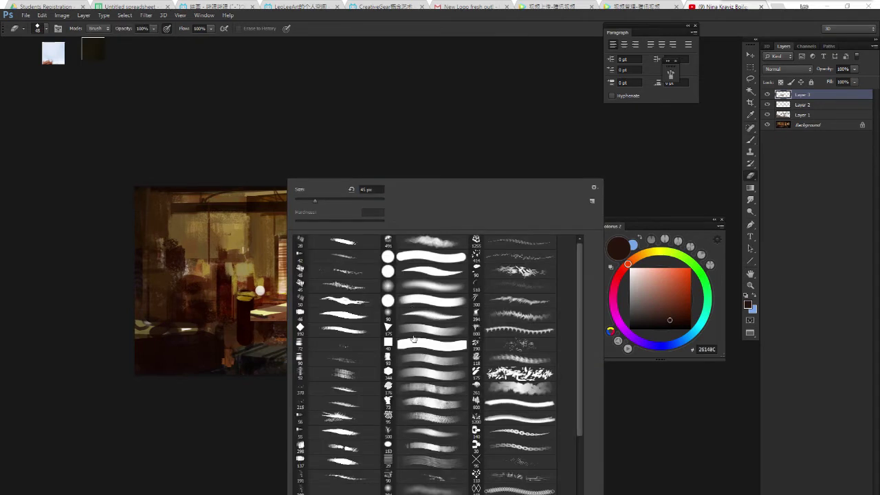
{"action": "double_click", "coordinate": [413, 339]}
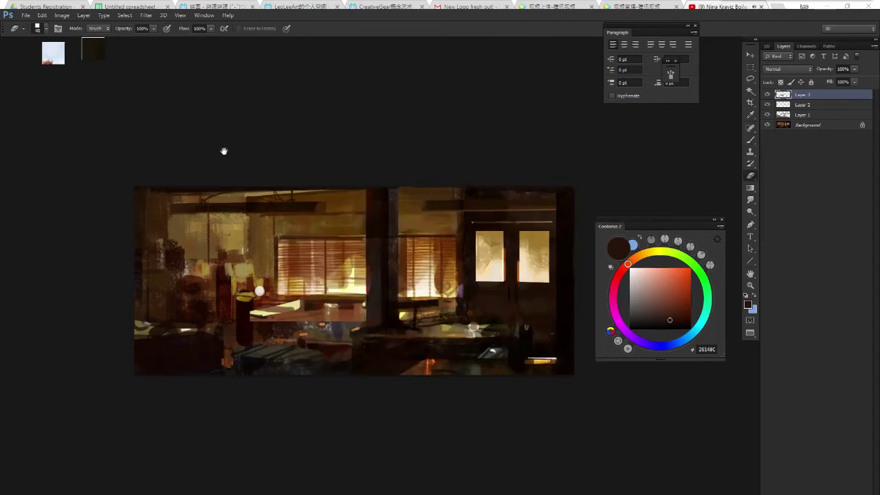
{"action": "key", "text": "bracketright"}
{"action": "key", "text": "bracketright"}
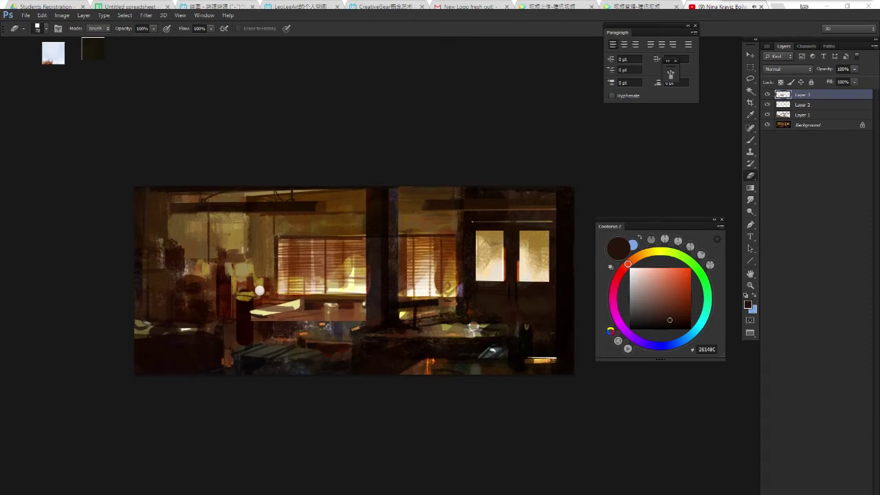
{"action": "left_click_drag", "start_coordinate": [338, 328], "coordinate": [254, 323]}
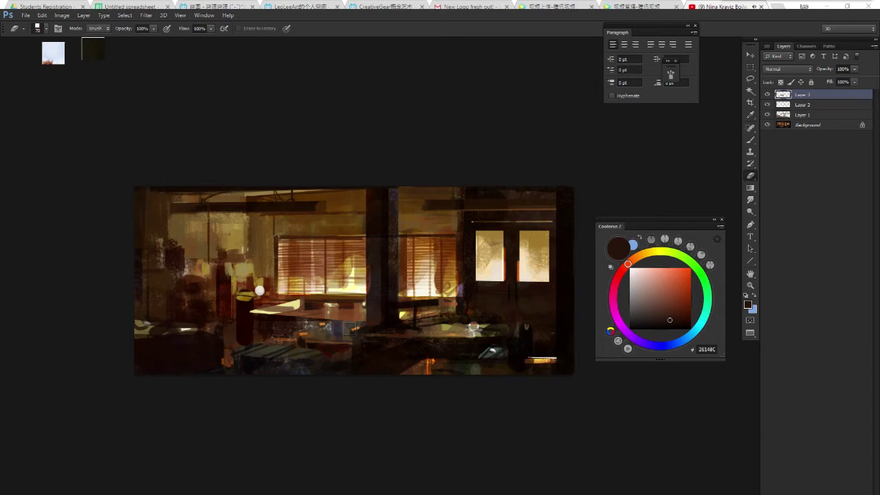
{"action": "left_click", "coordinate": [388, 315]}
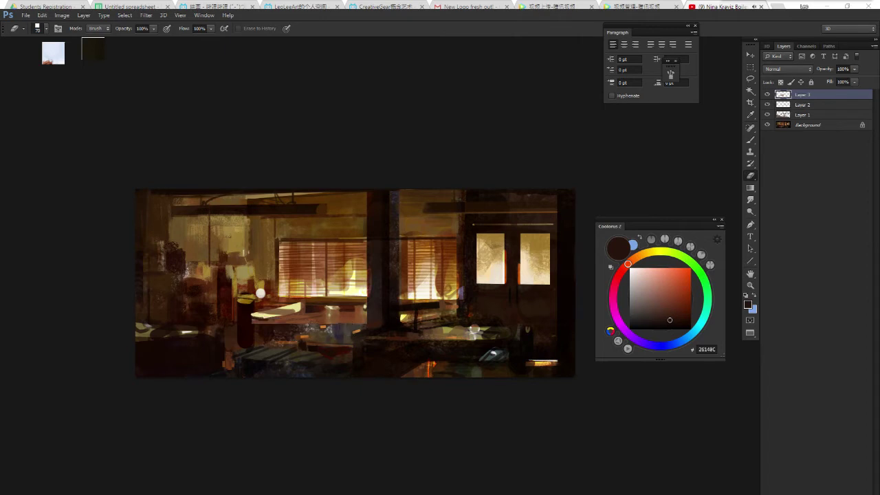
{"action": "left_click_drag", "start_coordinate": [245, 324], "coordinate": [331, 325]}
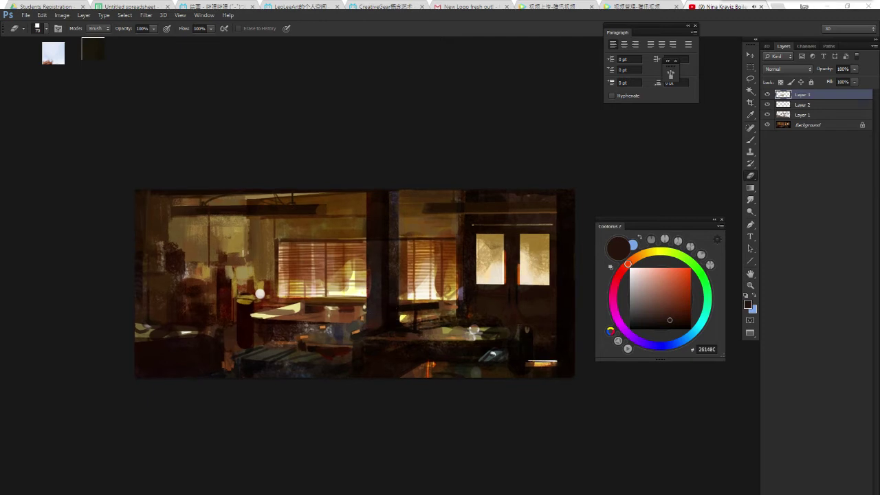
Clear the bright area inside the lit table selection, then deselect.
{"action": "key", "text": "b"}
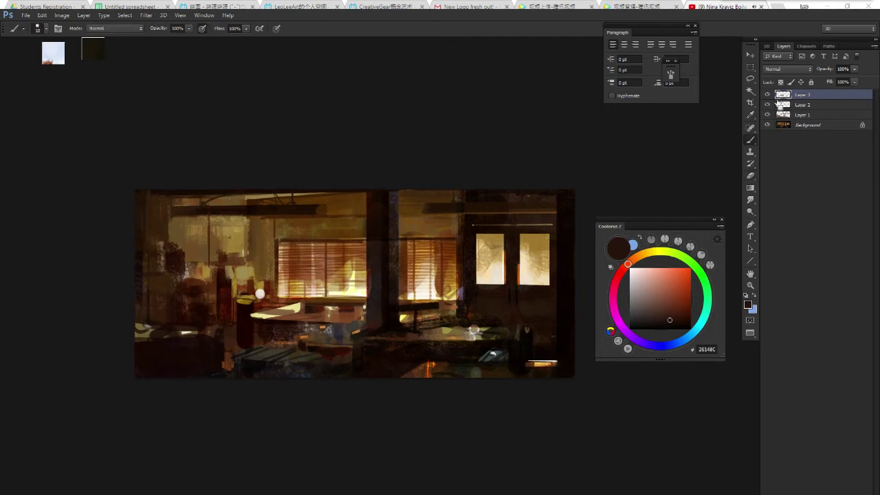
{"action": "left_click", "coordinate": [783, 104], "text": "ctrl"}
{"action": "key", "text": "Delete"}
{"action": "key", "text": "ctrl+d"}
Add small near-black brown marks along the table edge.
{"action": "left_click", "coordinate": [390, 311], "text": "alt"}
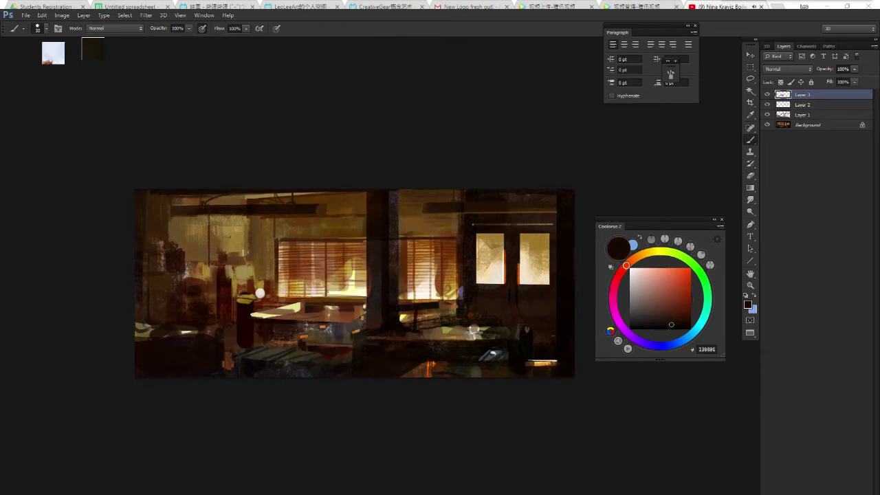
{"action": "mouse_move", "coordinate": [350, 320]}
{"action": "left_mouse_down"}
{"action": "mouse_move", "coordinate": [363, 344]}
{"action": "mouse_move", "coordinate": [363, 328]}
{"action": "left_mouse_up"}
{"action": "key", "text": "ctrl+z"}
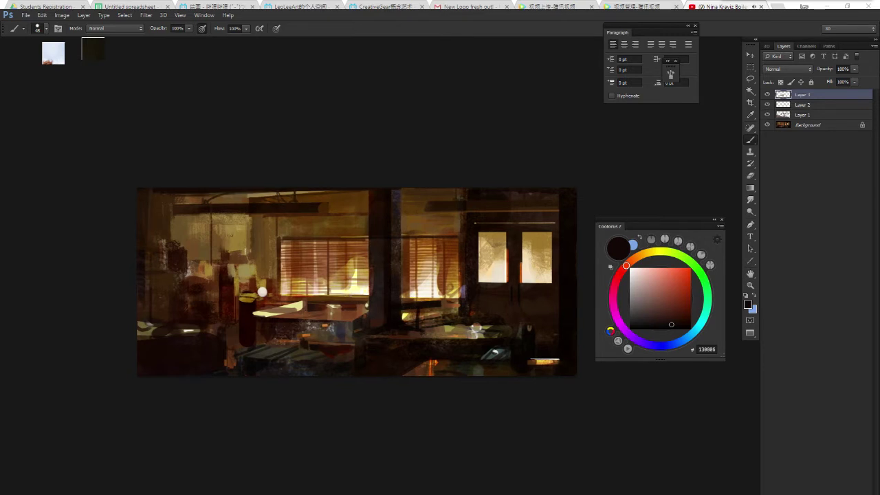
{"action": "left_click_drag", "start_coordinate": [302, 328], "coordinate": [348, 337]}
{"action": "left_click", "coordinate": [348, 337]}
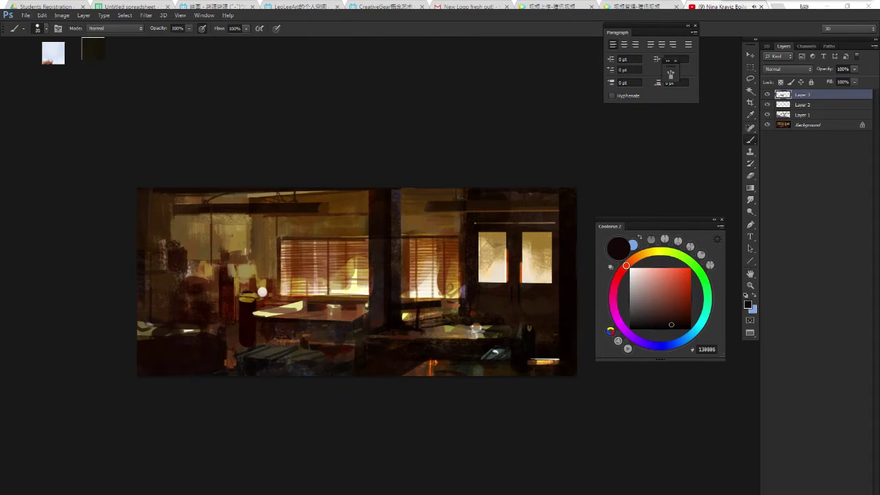
{"action": "key", "text": "bracketleft"}
{"action": "key", "text": "bracketleft"}
{"action": "key", "text": "bracketright"}
{"action": "key", "text": "bracketright"}
Paint over the yellow figure in darker gold and the red figure in reddish brown.
{"action": "scroll", "coordinate": [361, 328], "scroll_direction": "down", "scroll_amount": 2}
{"action": "left_click_drag", "start_coordinate": [335, 323], "coordinate": [354, 319]}
{"action": "scroll", "coordinate": [347, 323], "scroll_direction": "up", "scroll_amount": 2}
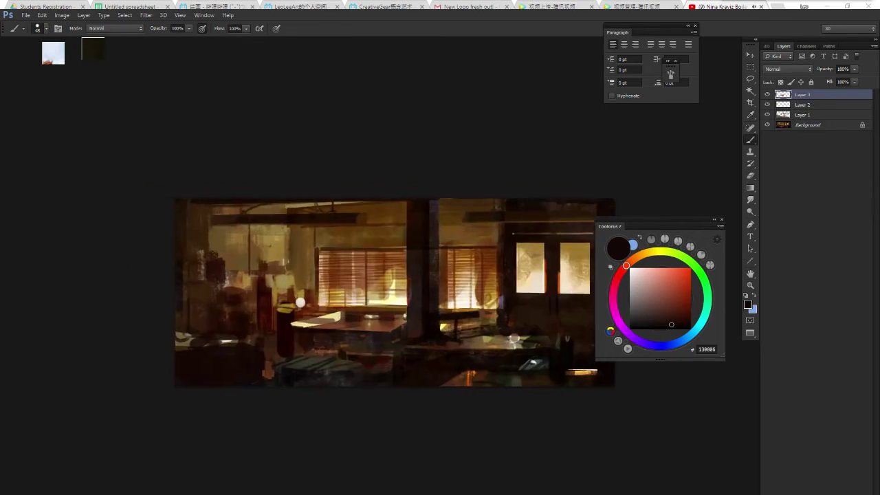
{"action": "left_click", "coordinate": [336, 315], "text": "alt"}
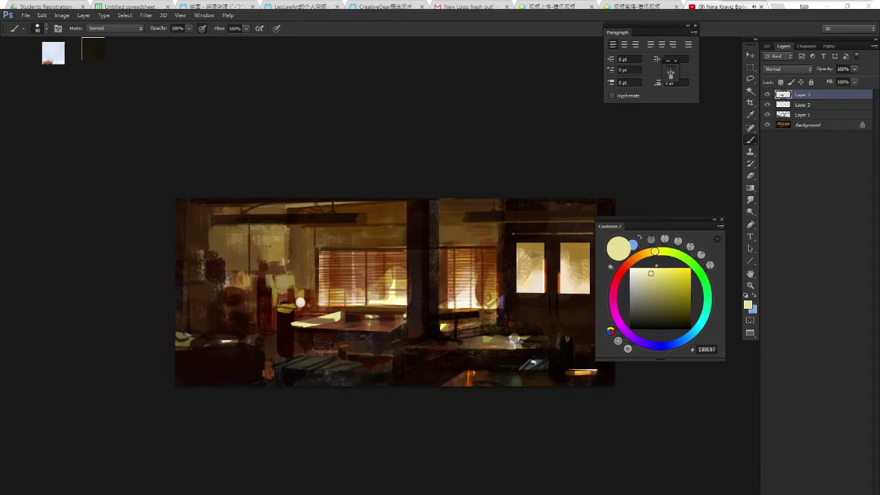
{"action": "left_click", "coordinate": [285, 296], "text": "alt"}
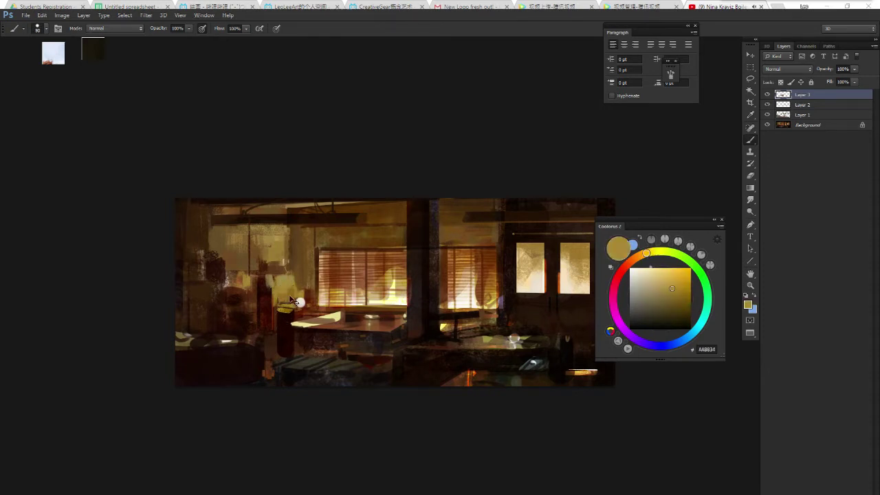
{"action": "left_click_drag", "start_coordinate": [283, 295], "coordinate": [296, 301]}
{"action": "left_click", "coordinate": [384, 321], "text": "alt"}
{"action": "left_click", "coordinate": [282, 318]}
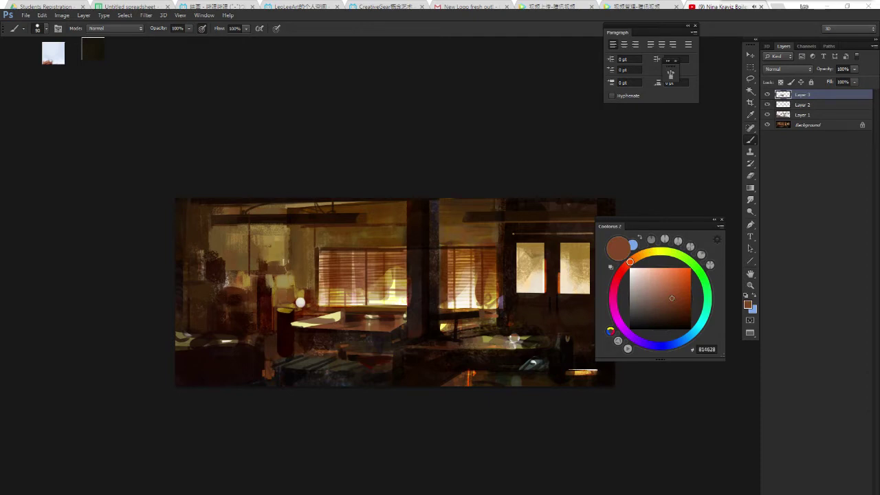
{"action": "mouse_move", "coordinate": [242, 280]}
{"action": "left_mouse_down"}
{"action": "mouse_move", "coordinate": [257, 304]}
{"action": "mouse_move", "coordinate": [242, 301]}
{"action": "left_mouse_up"}
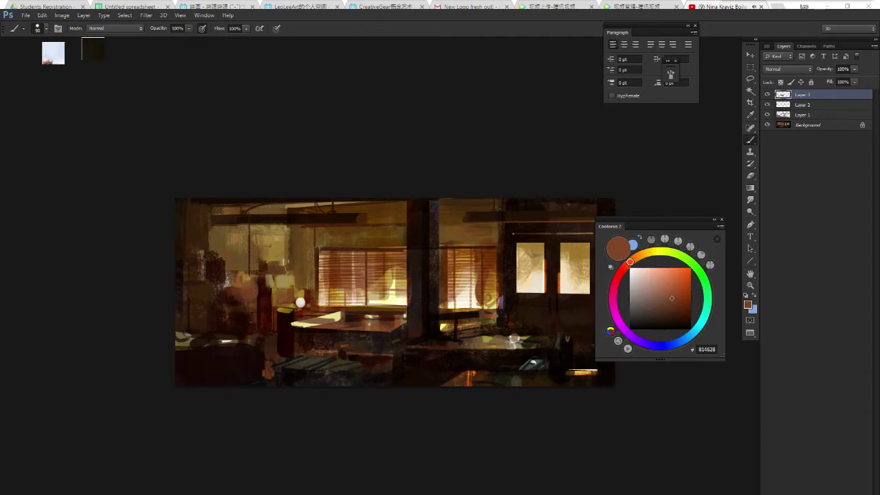
Shrink the smudge brush and merge Layers 1–3 into the Background.
{"action": "key", "text": "r"}
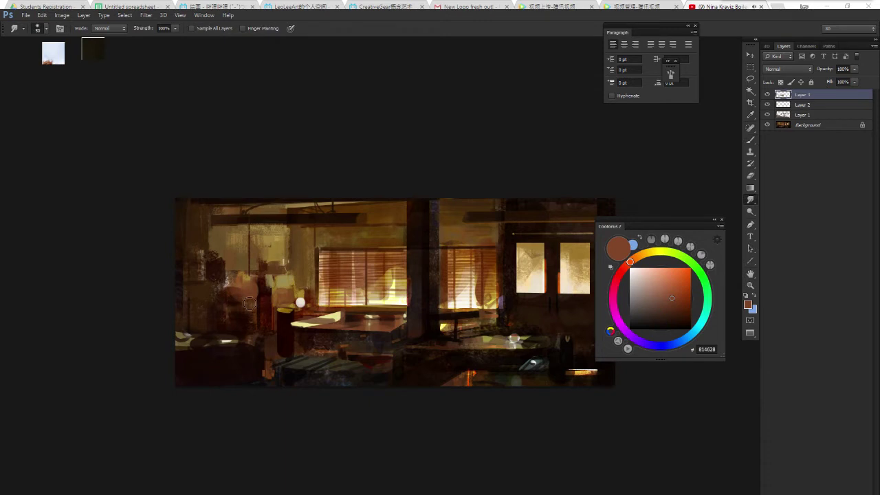
{"action": "key", "text": "bracketleft"}
{"action": "key", "text": "bracketleft"}
{"action": "key", "text": "ctrl+shift+e"}
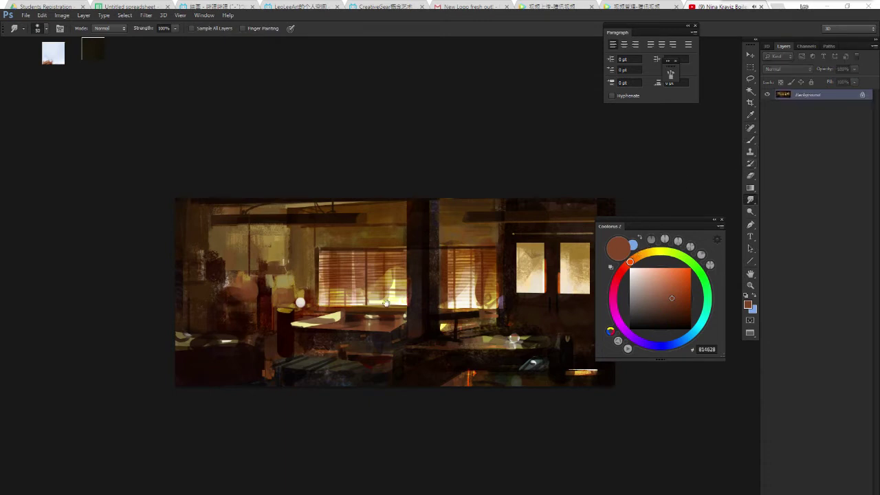
{"action": "scroll", "coordinate": [388, 323], "scroll_direction": "down", "scroll_amount": 2}
{"action": "scroll", "coordinate": [385, 326], "scroll_direction": "down", "scroll_amount": 1}
{"action": "scroll", "coordinate": [410, 323], "scroll_direction": "up", "scroll_amount": 2}
Enter pinyin duikecheng you xingqu and send 对课程有兴趣 to the QQ contact.
{"action": "left_click_drag", "start_coordinate": [410, 323], "coordinate": [412, 340]}
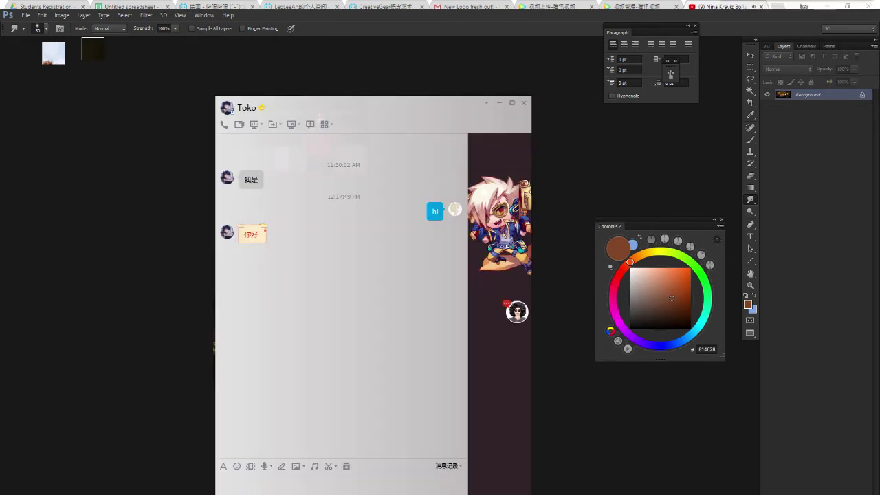
{"action": "type", "text": "you"}
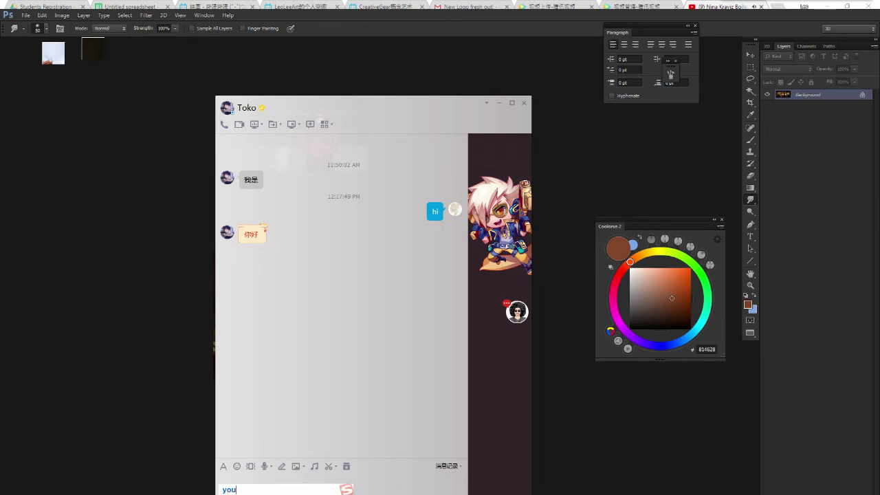
{"action": "key", "text": "Escape"}
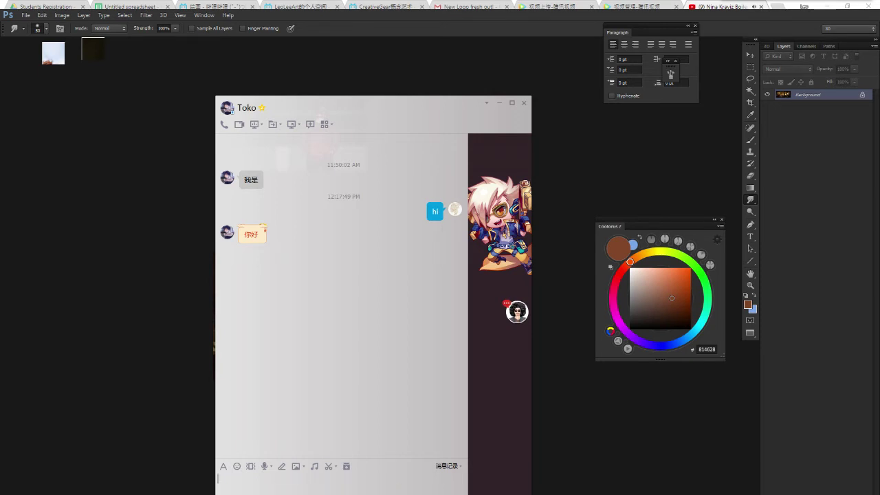
{"action": "type", "text": "you"}
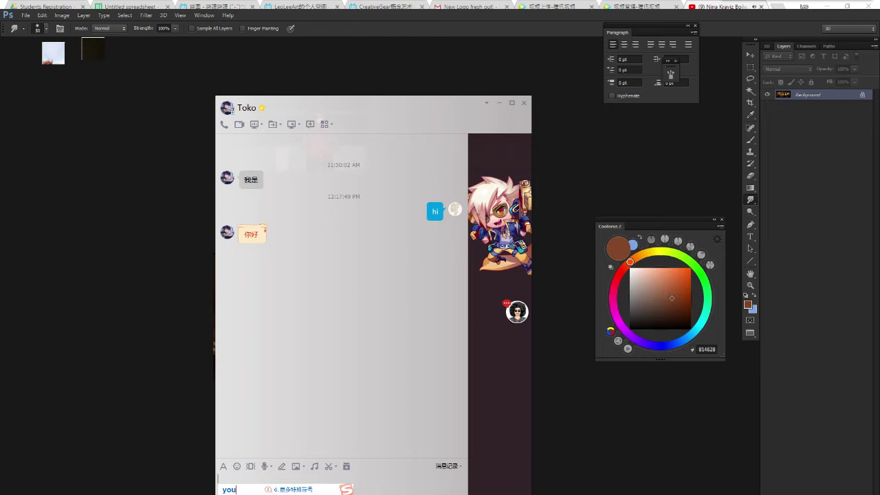
{"action": "key", "text": "Escape"}
{"action": "type", "text": "du"}
{"action": "type", "text": "ikecheng"}
{"action": "key", "text": "space"}
{"action": "type", "text": "you"}
{"action": "key", "text": "space"}
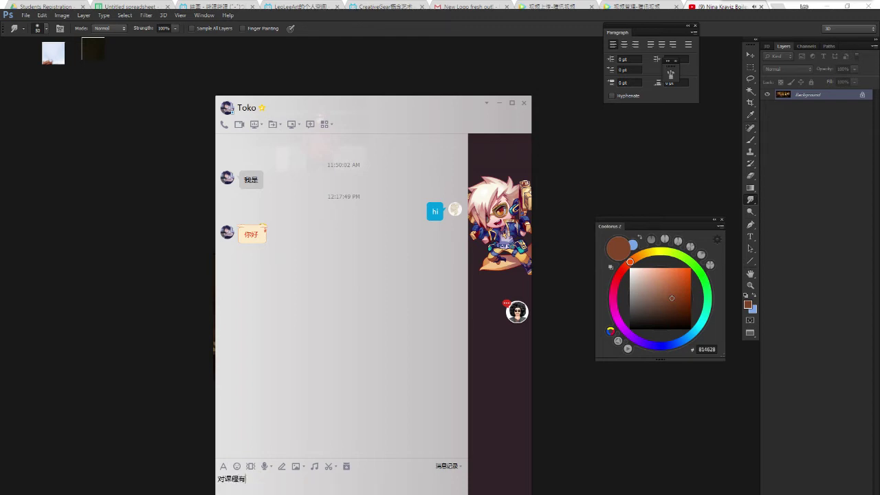
{"action": "type", "text": "xingqu"}
{"action": "key", "text": "space"}
{"action": "key", "text": "Return"}
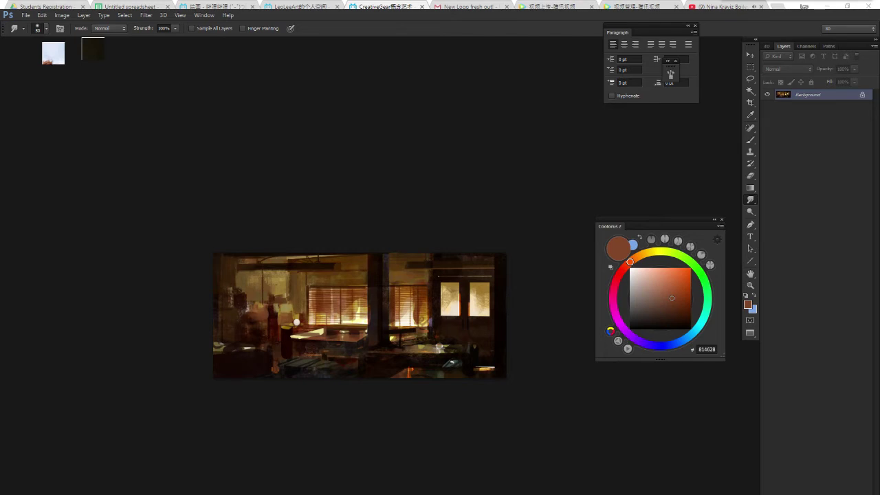
Paste the Bilibili live-stream URL into the concept design group chat and send it.
{"action": "key", "text": "ctrl+alt+z"}
{"action": "key", "text": "ctrl+v"}
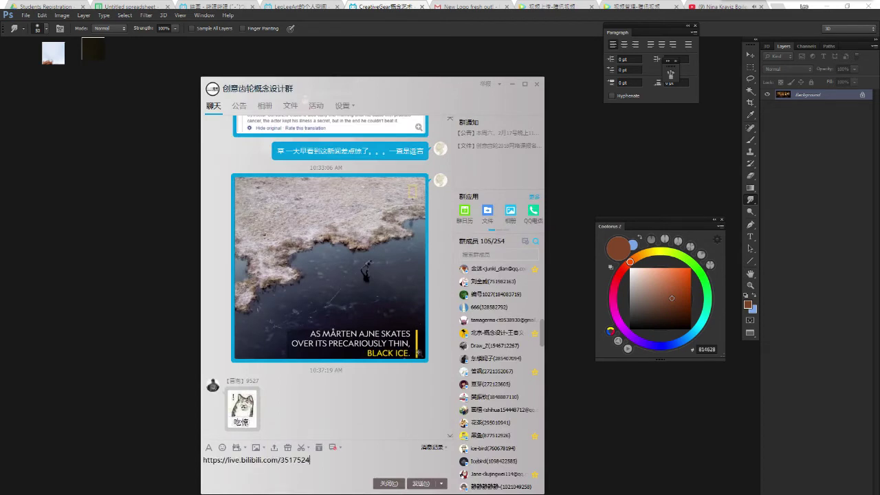
{"action": "key", "text": "Return"}
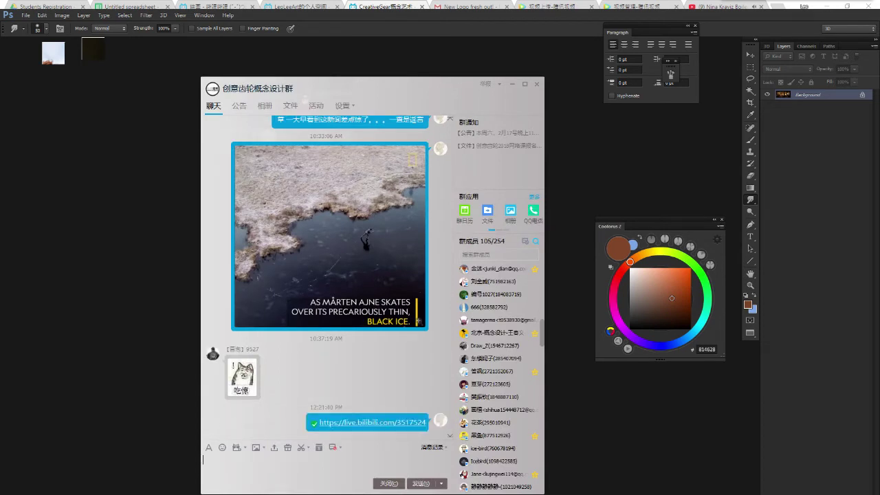
{"action": "type", "text": "zi溜zhi"}
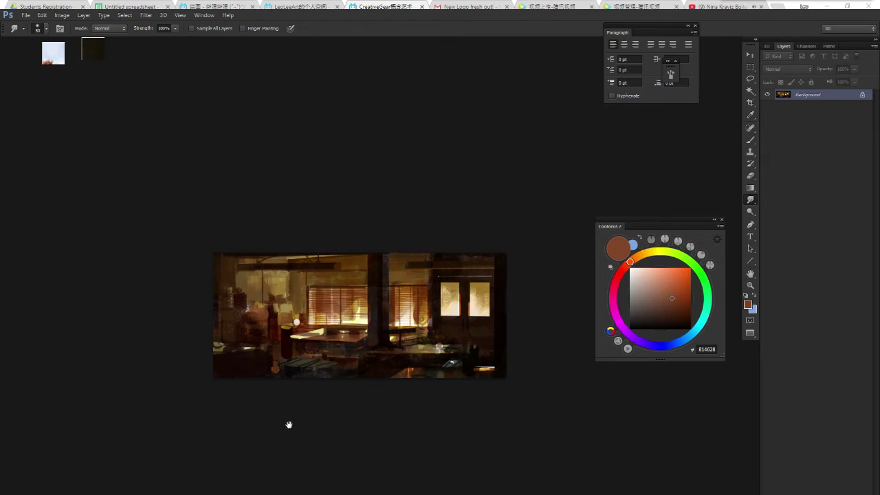
{"action": "scroll", "coordinate": [289, 426], "scroll_direction": "up", "scroll_amount": 1}
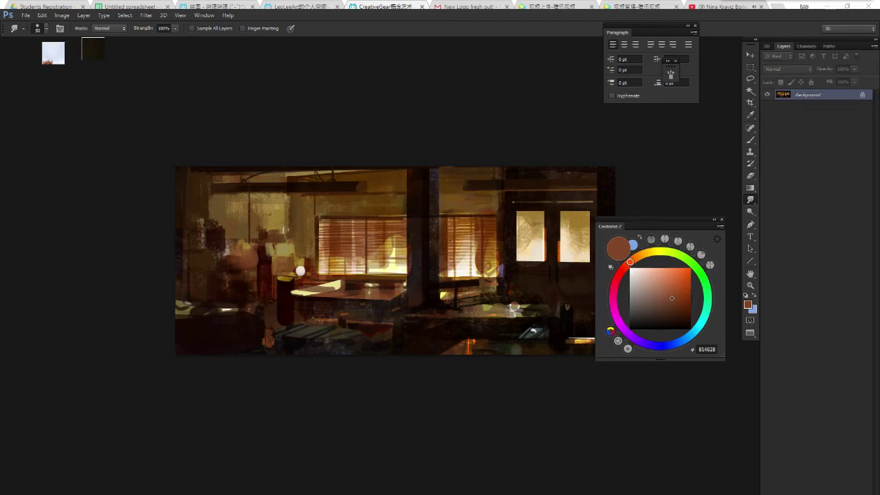
{"action": "left_click_drag", "start_coordinate": [375, 337], "coordinate": [392, 339]}
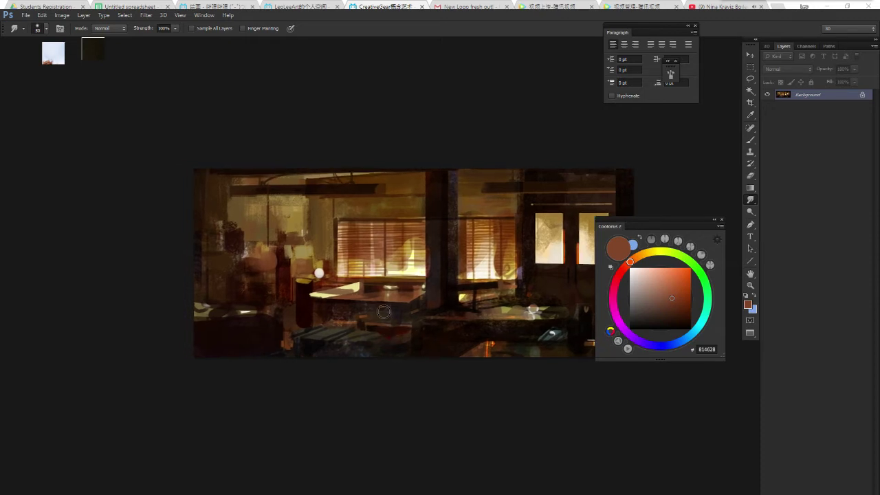
{"action": "right_click", "coordinate": [384, 312]}
{"action": "key", "text": "Escape"}
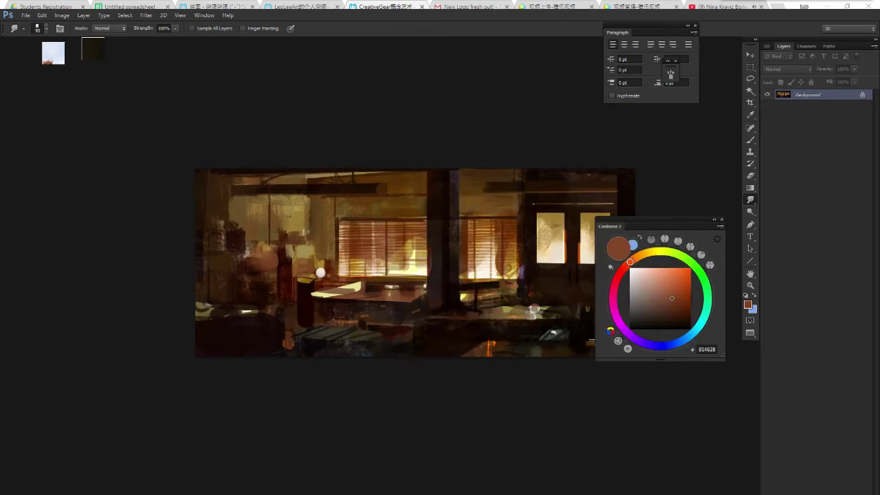
{"action": "left_click_drag", "start_coordinate": [314, 341], "coordinate": [326, 351]}
{"action": "key", "text": "ctrl+z"}
{"action": "key", "text": "bracketright"}
{"action": "mouse_move", "coordinate": [311, 340]}
{"action": "left_mouse_down"}
{"action": "mouse_move", "coordinate": [327, 350]}
{"action": "mouse_move", "coordinate": [335, 332]}
{"action": "left_mouse_up"}
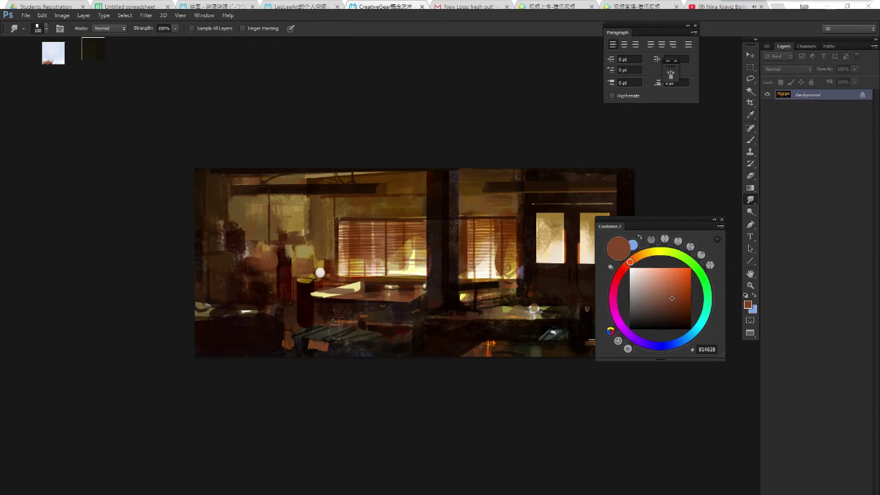
{"action": "key", "text": "ctrl+z"}
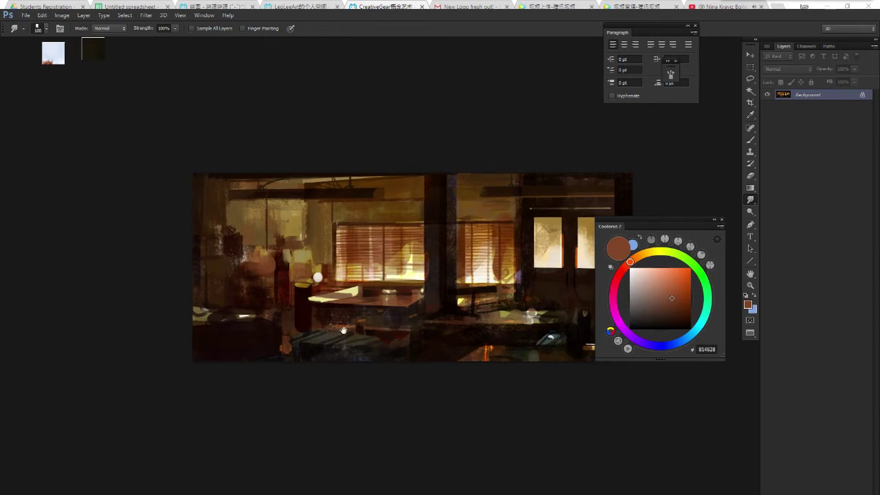
{"action": "key", "text": "b"}
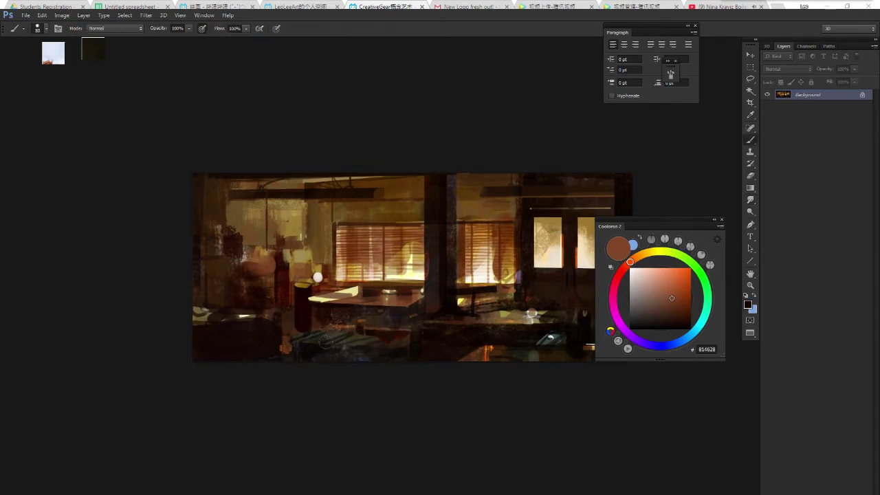
Pick colours in Coolorus, moving from near-black through orange to a muted salmon.
{"action": "left_click", "coordinate": [322, 340], "text": "alt"}
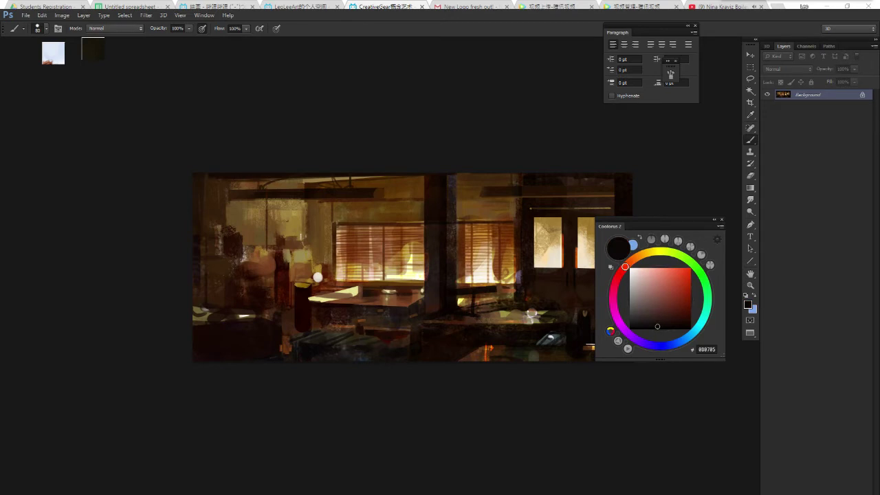
{"action": "left_click_drag", "start_coordinate": [387, 345], "coordinate": [380, 343]}
{"action": "left_click", "coordinate": [491, 344], "text": "alt"}
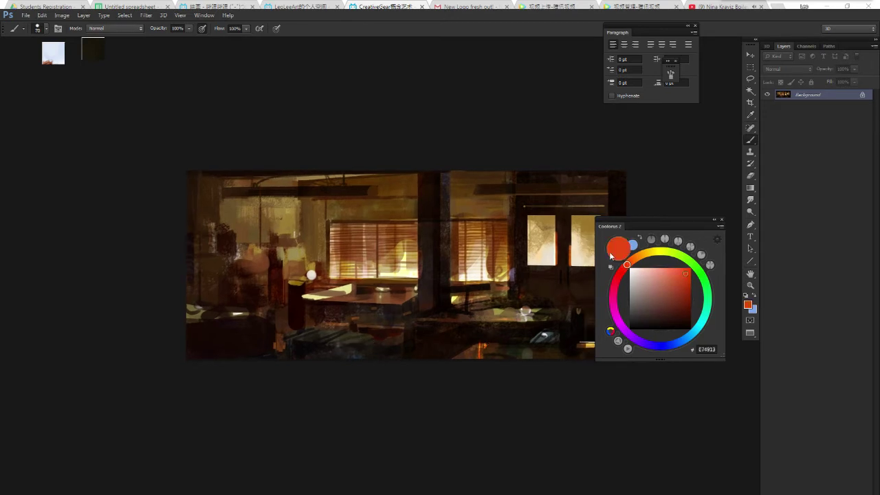
{"action": "left_click", "coordinate": [647, 284]}
{"action": "left_click", "coordinate": [666, 280]}
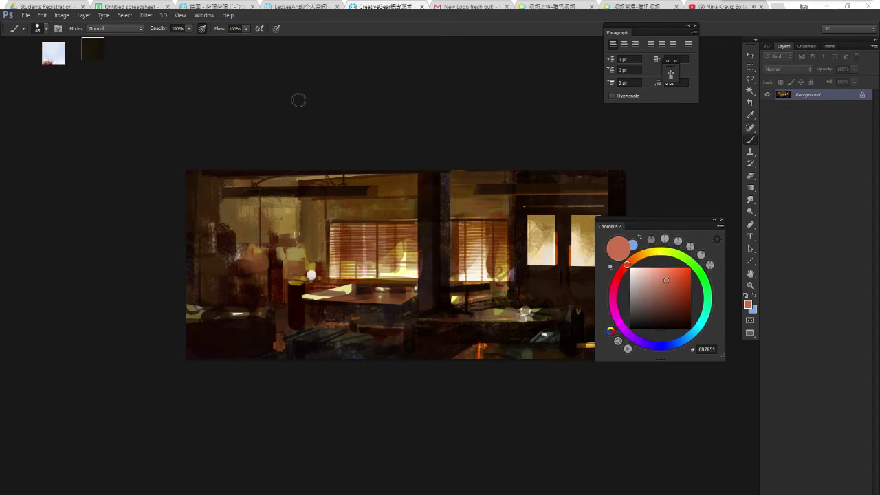
Paint sampled brown over the left wall and add a new Layer 1 above the Background.
{"action": "mouse_move", "coordinate": [374, 287]}
{"action": "left_mouse_down"}
{"action": "mouse_move", "coordinate": [347, 343]}
{"action": "mouse_move", "coordinate": [361, 369]}
{"action": "left_mouse_up"}
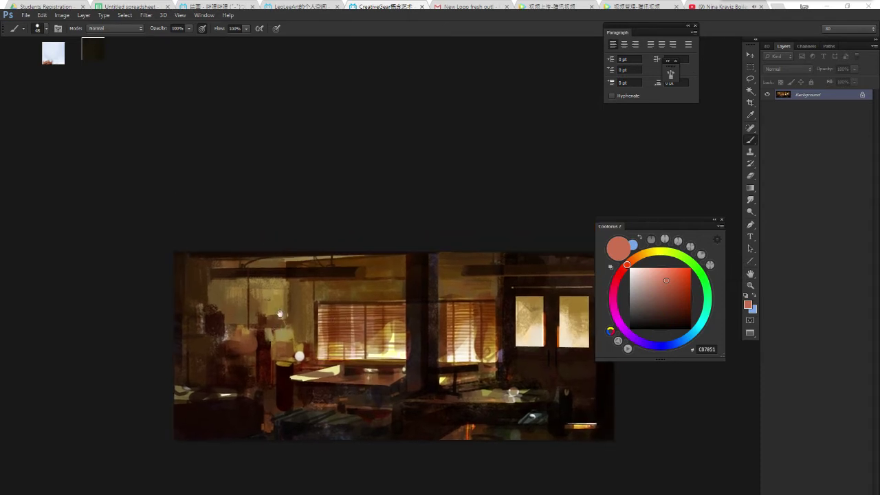
{"action": "left_click", "coordinate": [206, 273], "text": "alt"}
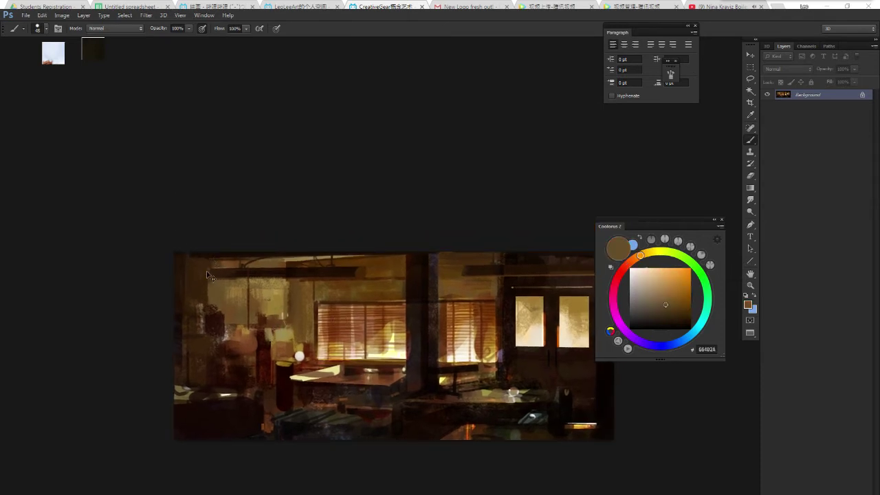
{"action": "left_click_drag", "start_coordinate": [208, 309], "coordinate": [197, 308]}
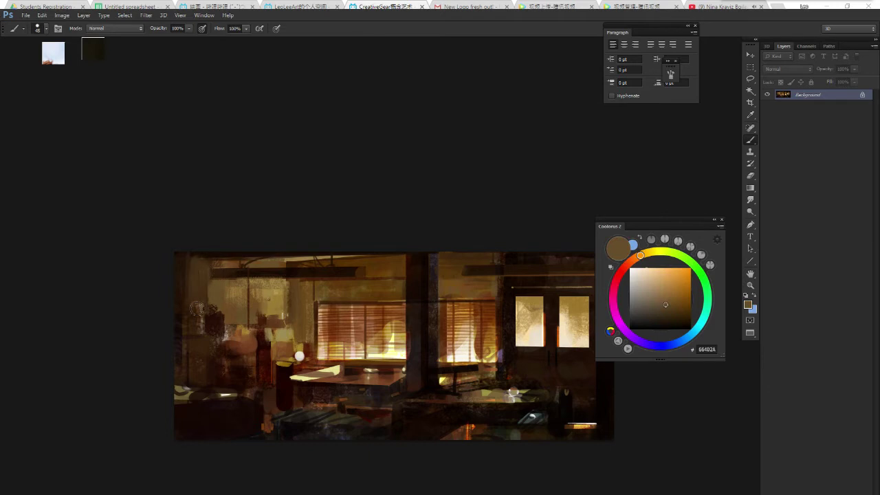
{"action": "mouse_move", "coordinate": [195, 261]}
{"action": "left_mouse_down"}
{"action": "mouse_move", "coordinate": [197, 295]}
{"action": "mouse_move", "coordinate": [211, 279]}
{"action": "left_mouse_up"}
{"action": "key", "text": "r"}
{"action": "key", "text": "ctrl+shift+alt+n"}
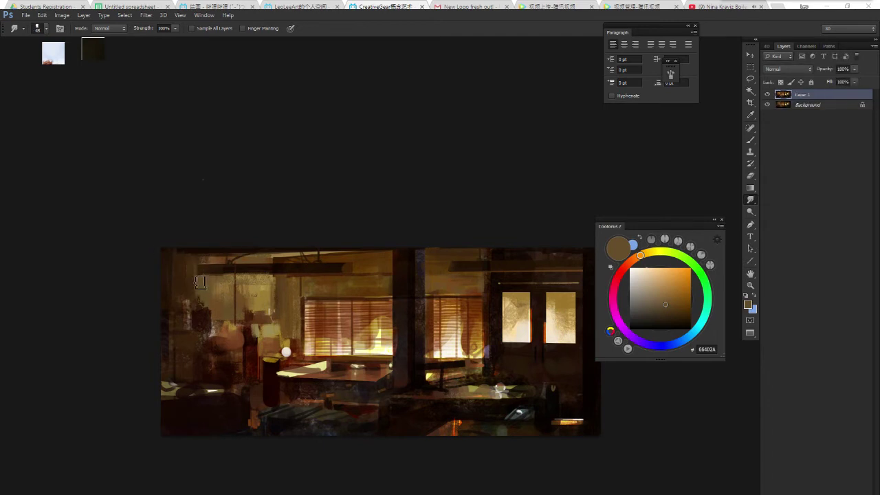
Choose a new smudge brush preset and smear the left figure, ceiling beam and upper wall.
{"action": "right_click", "coordinate": [205, 279]}
{"action": "double_click", "coordinate": [301, 327]}
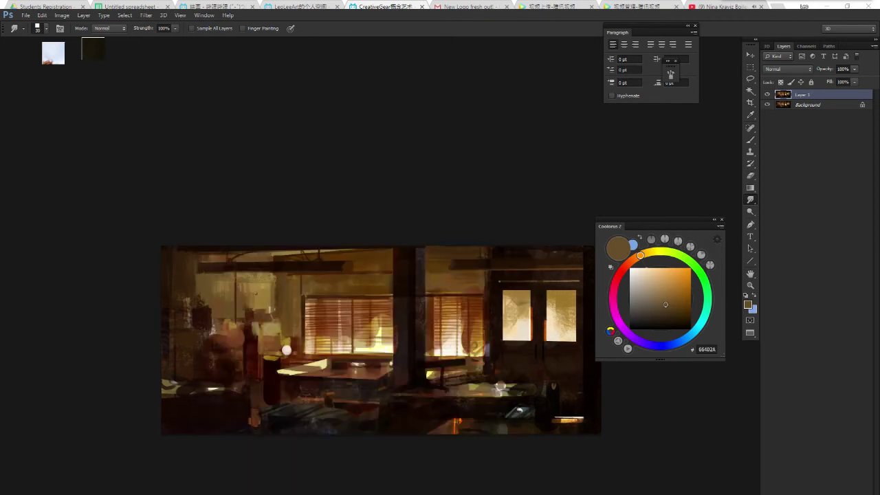
{"action": "left_click_drag", "start_coordinate": [197, 279], "coordinate": [211, 289]}
{"action": "left_click_drag", "start_coordinate": [216, 267], "coordinate": [351, 265]}
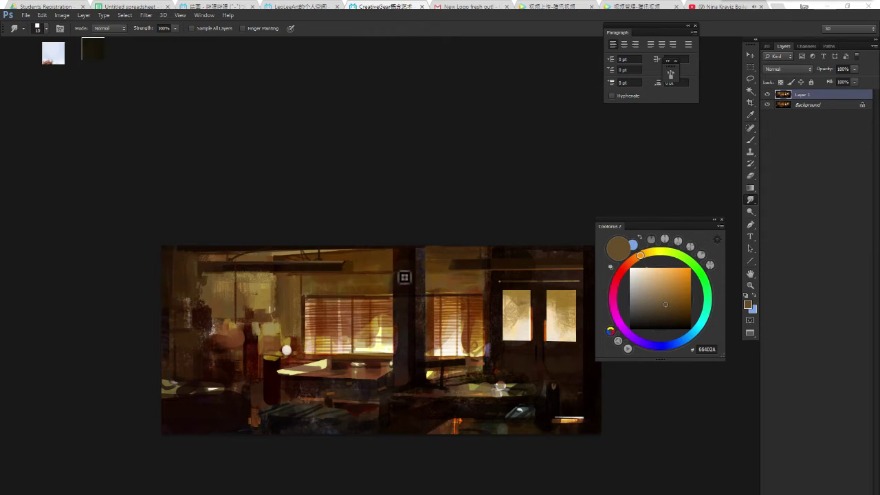
{"action": "key", "text": "bracketright"}
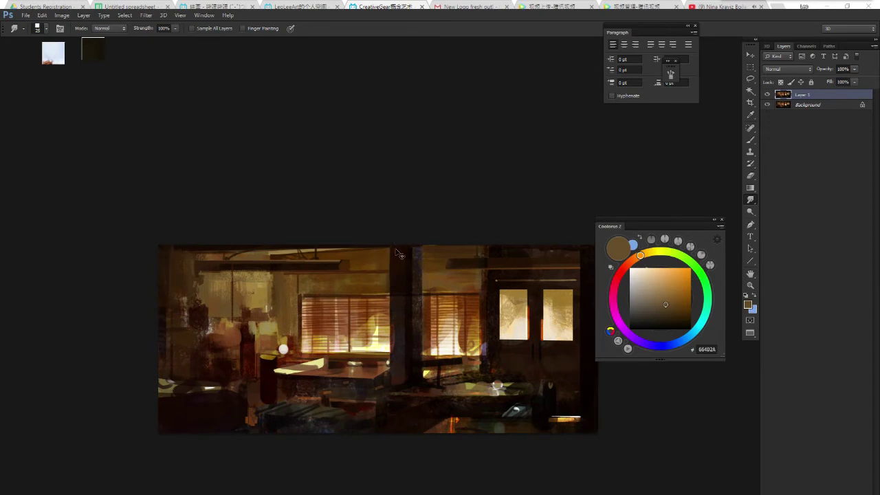
{"action": "scroll", "coordinate": [411, 251], "scroll_direction": "right", "scroll_amount": 2}
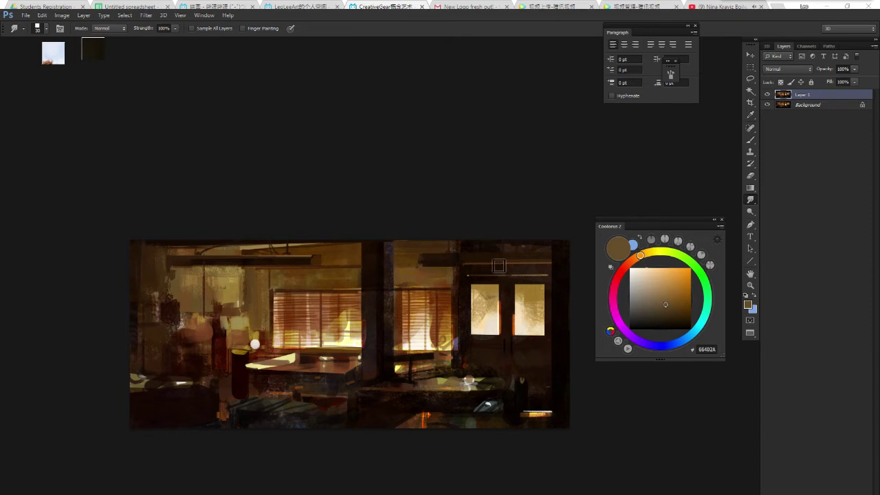
{"action": "left_click_drag", "start_coordinate": [526, 263], "coordinate": [570, 264]}
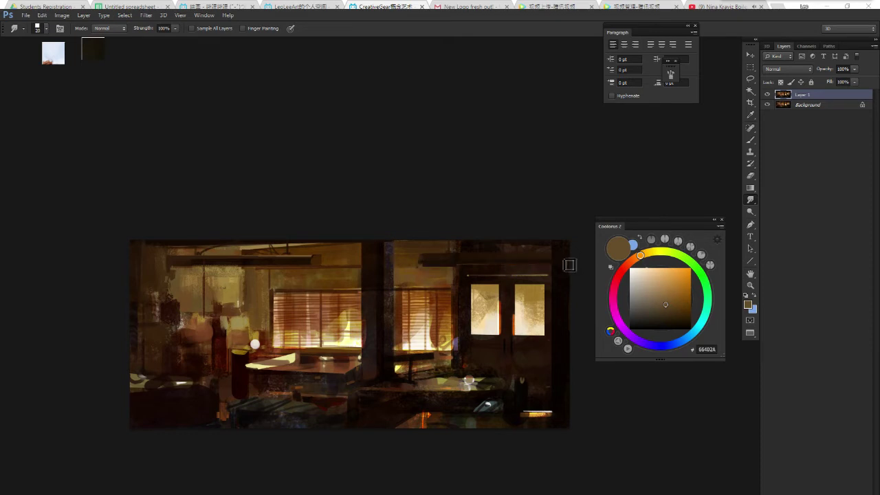
Pick another brush preset and reduce the smudge brush to 15 px.
{"action": "key", "text": "bracketleft"}
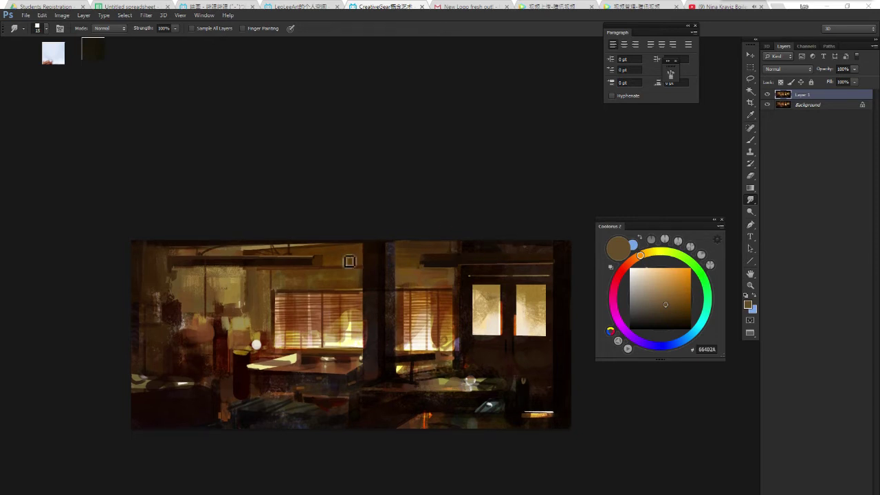
{"action": "key", "text": "bracketright"}
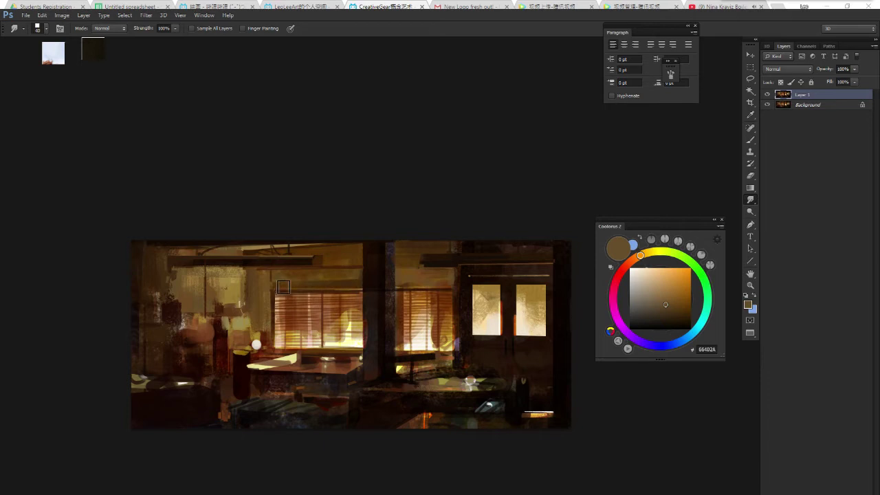
{"action": "key", "text": "bracketleft"}
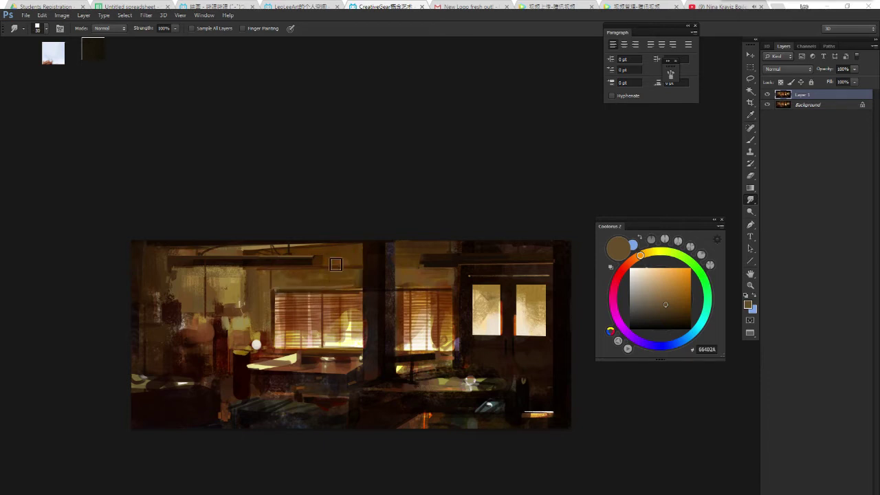
{"action": "right_click", "coordinate": [337, 267]}
{"action": "left_click", "coordinate": [470, 301]}
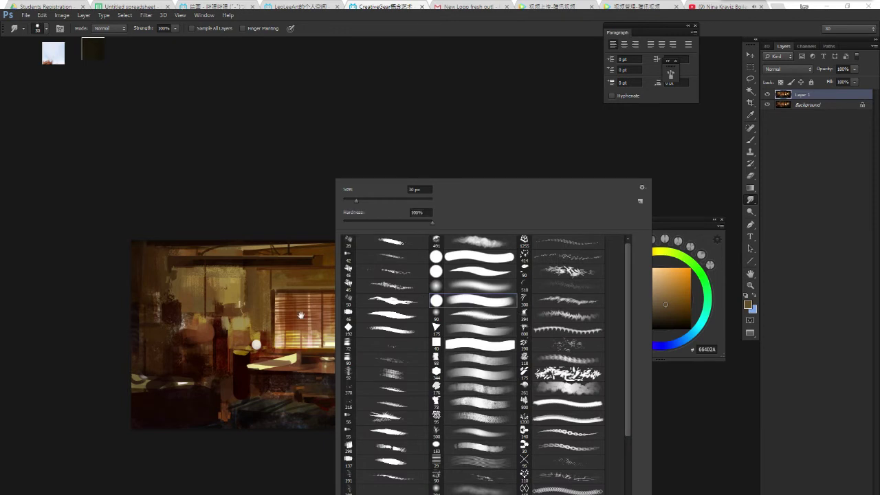
{"action": "key", "text": "Return"}
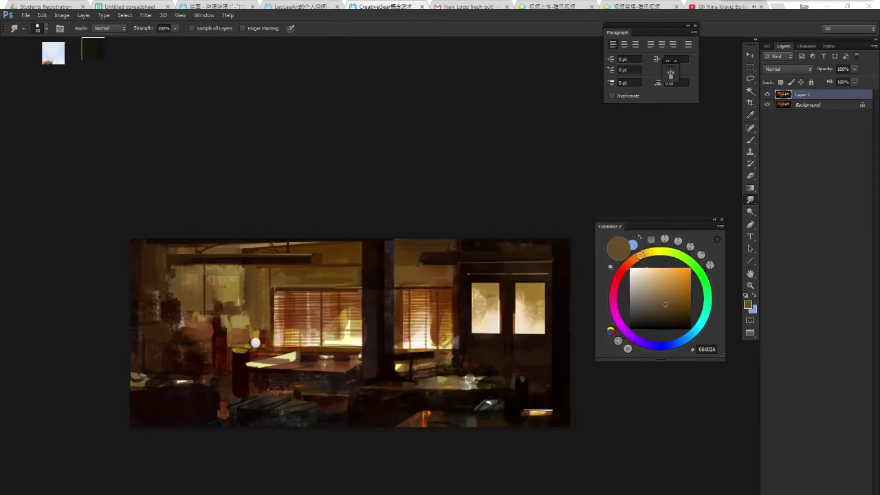
{"action": "left_click_drag", "start_coordinate": [446, 282], "coordinate": [472, 280]}
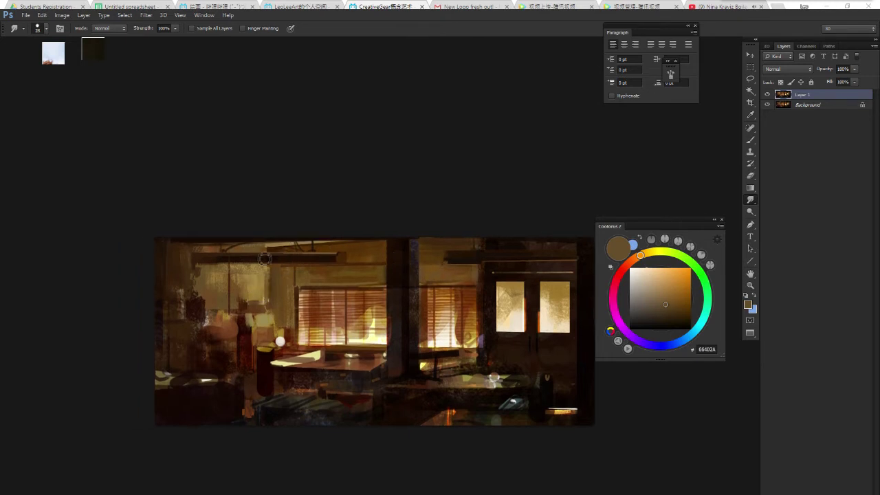
{"action": "key", "text": "bracketleft"}
Sample browns with a 9 px brush and smudge the paint near the figure.
{"action": "key", "text": "b"}
{"action": "left_click", "coordinate": [275, 246], "text": "alt"}
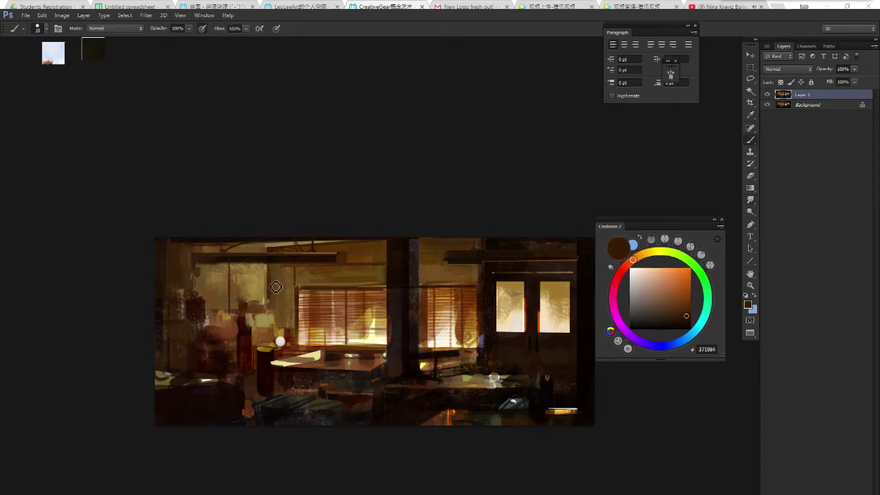
{"action": "key", "text": "bracketleft"}
{"action": "key", "text": "bracketleft"}
{"action": "left_click", "coordinate": [273, 268], "text": "alt"}
{"action": "left_click_drag", "start_coordinate": [275, 294], "coordinate": [283, 295]}
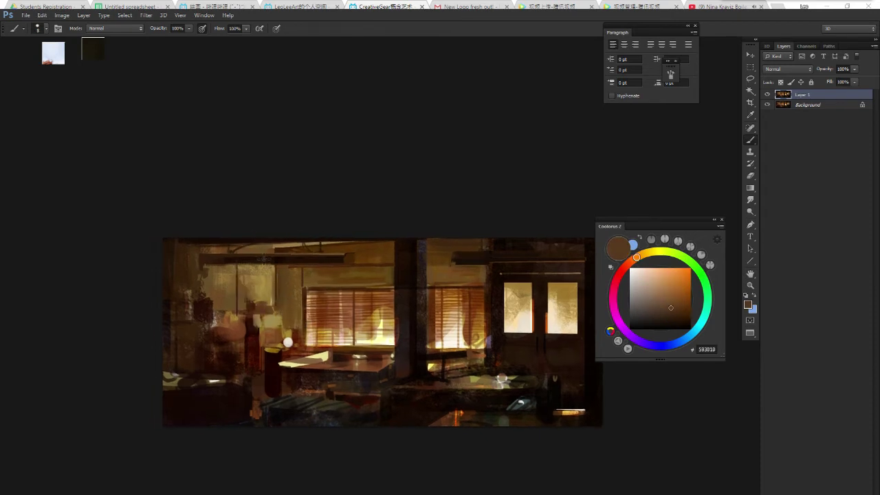
{"action": "key", "text": "r"}
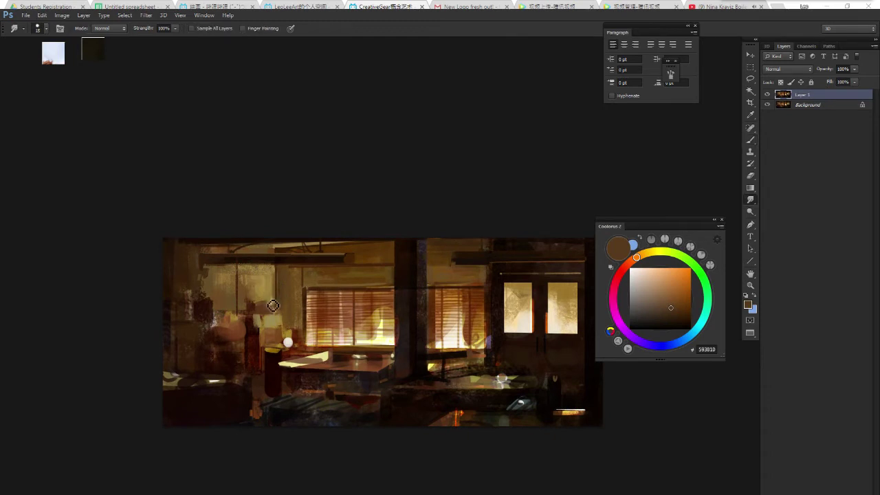
{"action": "left_click_drag", "start_coordinate": [272, 307], "coordinate": [282, 296]}
{"action": "key", "text": "b"}
Zoom in, change the brush preset and paint a light yellow highlight beside the lamp.
{"action": "left_click", "coordinate": [669, 286]}
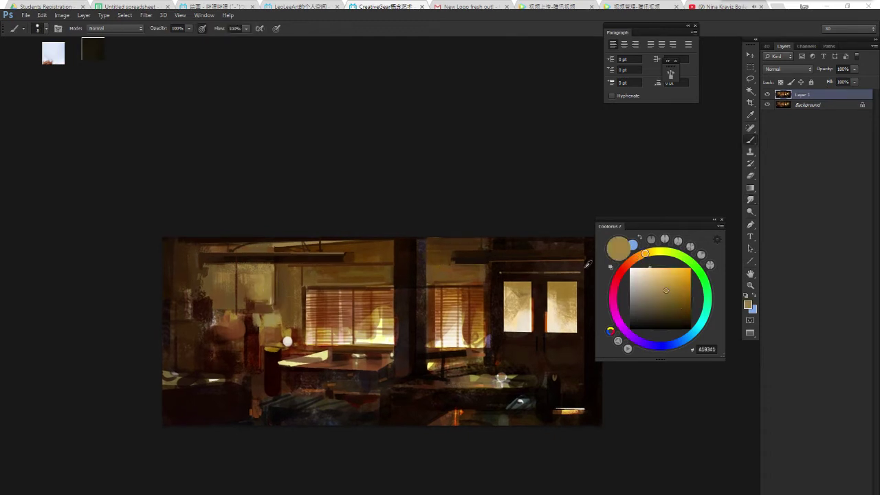
{"action": "left_click_drag", "start_coordinate": [668, 286], "coordinate": [668, 282]}
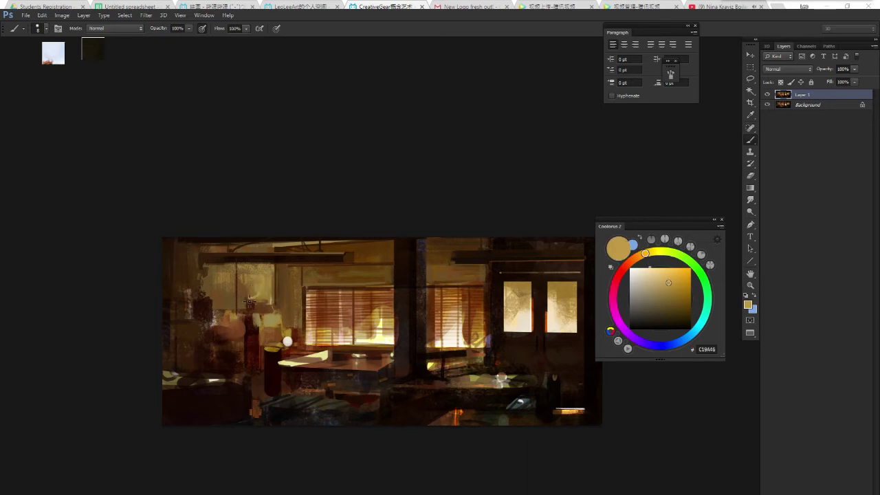
{"action": "scroll", "coordinate": [268, 300], "scroll_direction": "up", "scroll_amount": 1}
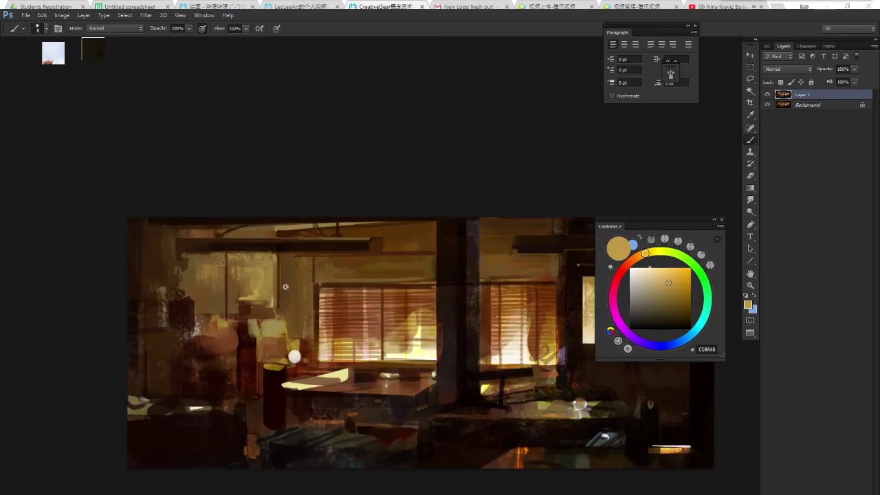
{"action": "scroll", "coordinate": [282, 295], "scroll_direction": "up", "scroll_amount": 1}
{"action": "left_click_drag", "start_coordinate": [283, 294], "coordinate": [275, 281]}
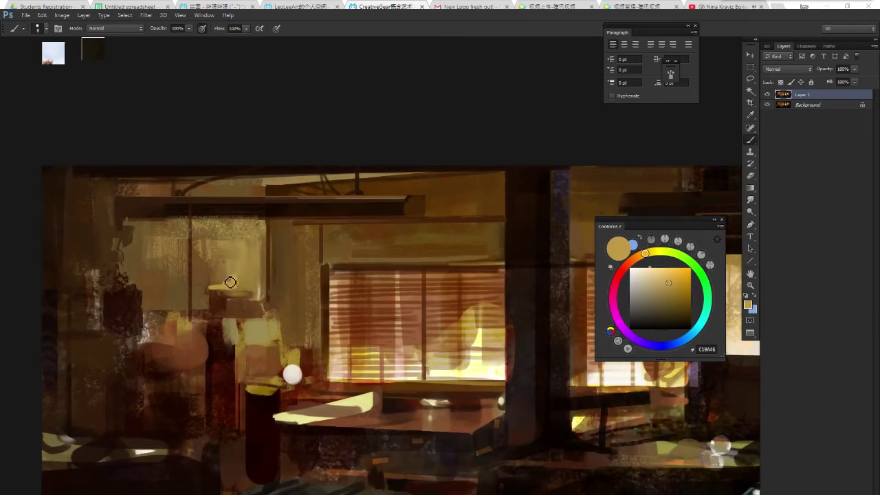
{"action": "right_click", "coordinate": [310, 271]}
{"action": "double_click", "coordinate": [285, 360]}
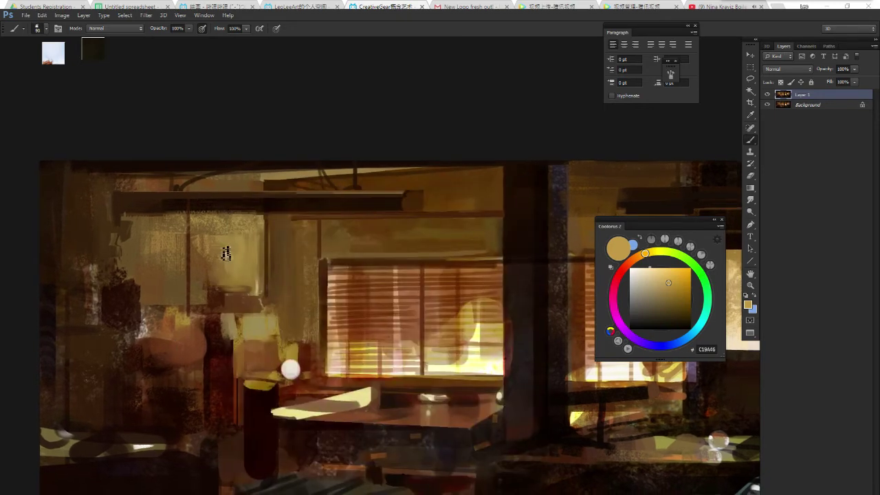
{"action": "mouse_move", "coordinate": [244, 275]}
{"action": "left_mouse_down"}
{"action": "mouse_move", "coordinate": [231, 285]}
{"action": "mouse_move", "coordinate": [234, 275]}
{"action": "left_mouse_up"}
Sample golds and dark reds, then paint a dark brown patch beside the lamp.
{"action": "left_click", "coordinate": [246, 266], "text": "alt"}
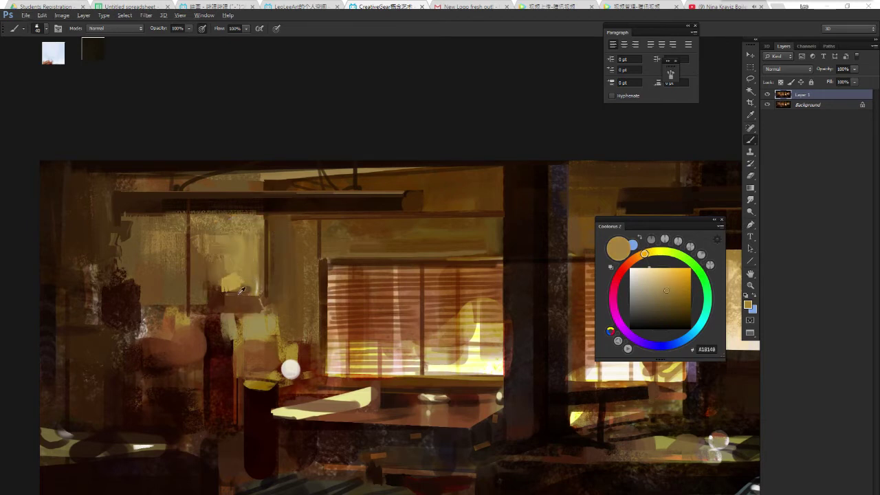
{"action": "left_click", "coordinate": [237, 294], "text": "alt"}
{"action": "left_click", "coordinate": [245, 266], "text": "alt"}
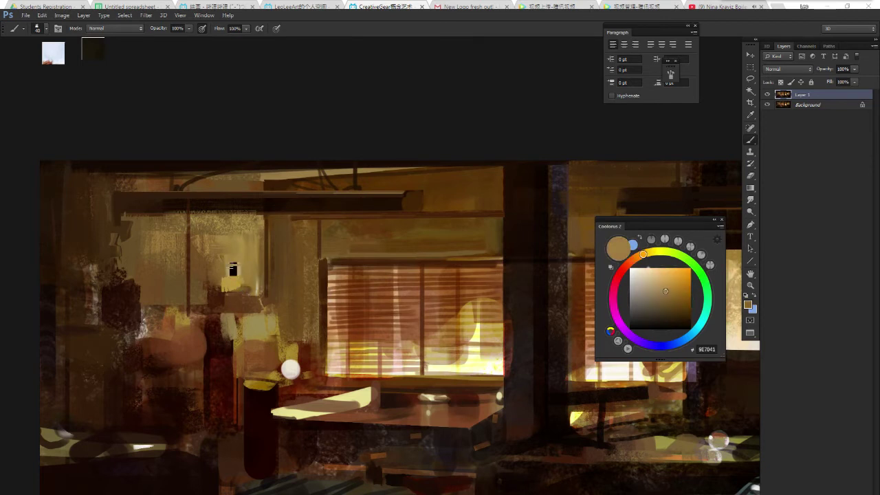
{"action": "left_click", "coordinate": [222, 281], "text": "alt"}
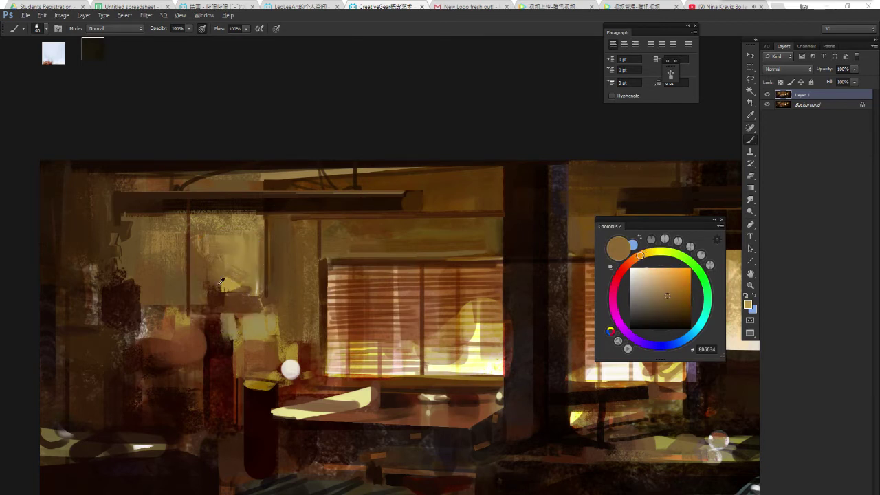
{"action": "left_click", "coordinate": [224, 286], "text": "alt"}
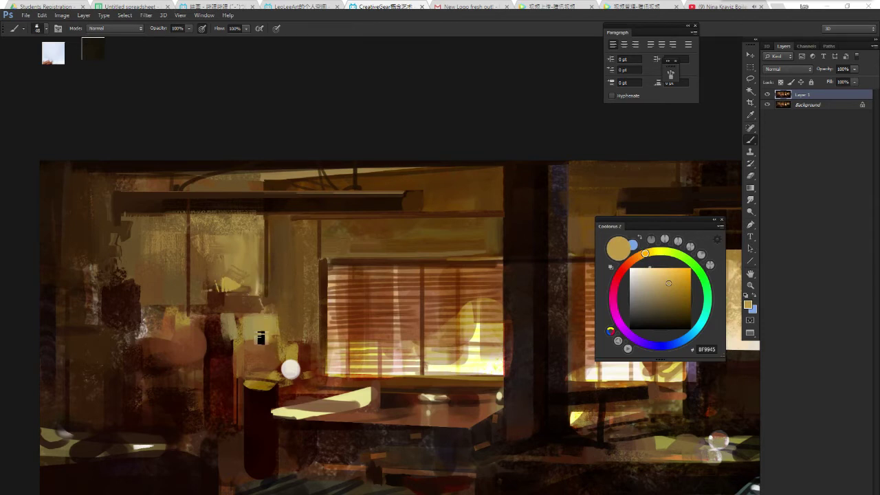
{"action": "left_click", "coordinate": [217, 319], "text": "alt"}
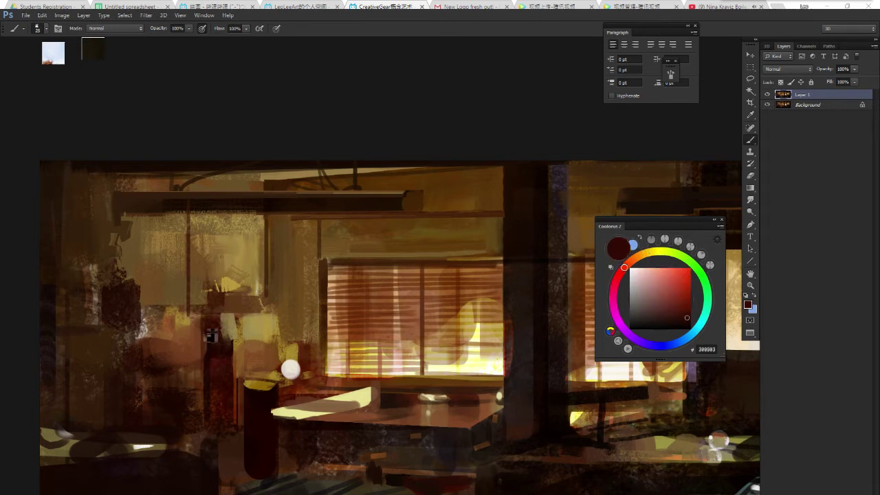
{"action": "left_click_drag", "start_coordinate": [209, 318], "coordinate": [206, 385]}
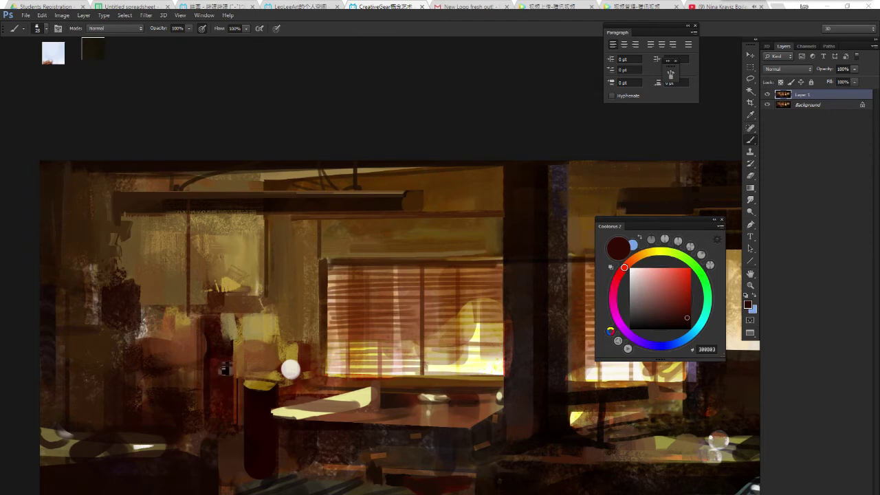
{"action": "key", "text": "ctrl+z"}
{"action": "mouse_move", "coordinate": [209, 307]}
{"action": "left_mouse_down"}
{"action": "mouse_move", "coordinate": [206, 297]}
{"action": "mouse_move", "coordinate": [196, 311]}
{"action": "mouse_move", "coordinate": [212, 303]}
{"action": "left_mouse_up"}
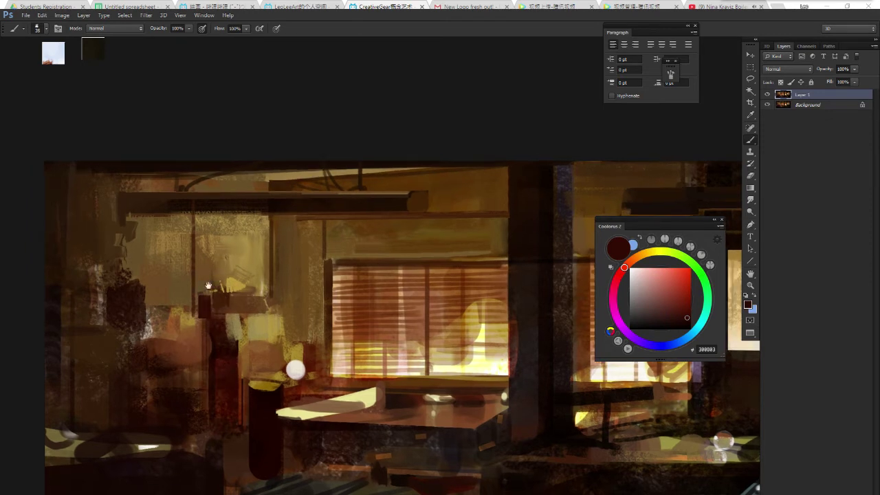
Sample tans and browns, then smudge the dark block and highlights upward near the lamp.
{"action": "left_click", "coordinate": [230, 244], "text": "alt"}
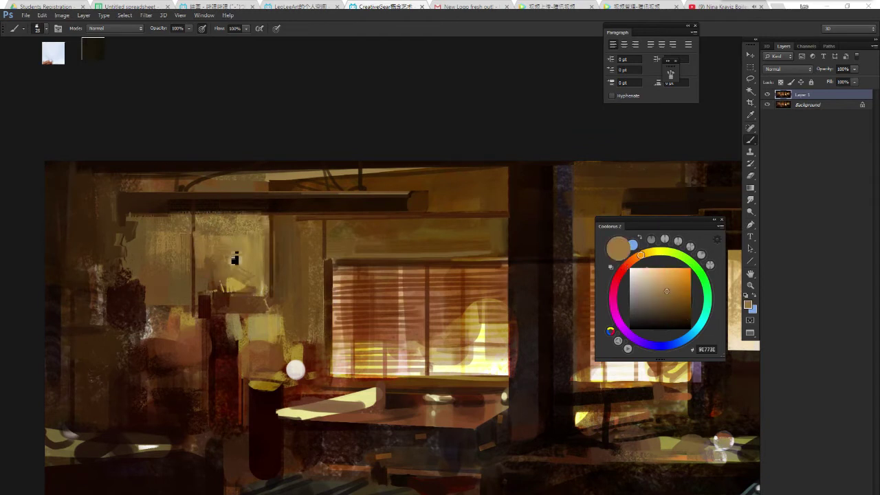
{"action": "left_click", "coordinate": [200, 270], "text": "alt"}
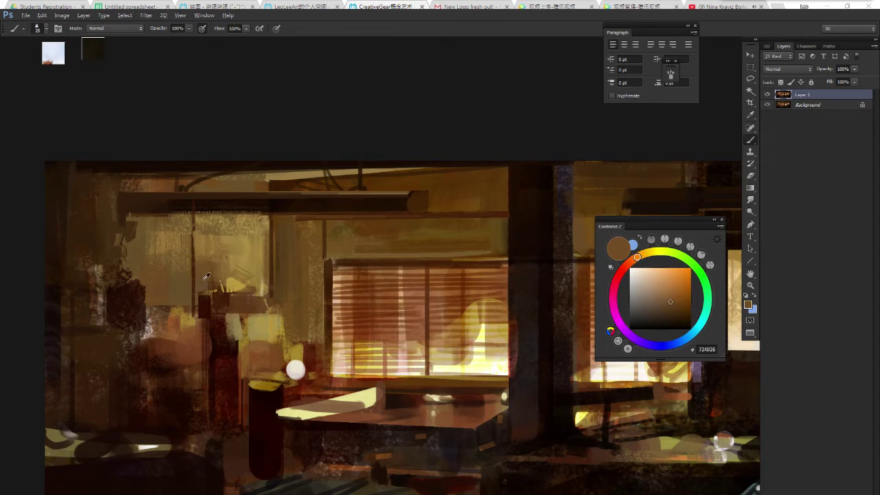
{"action": "left_click", "coordinate": [202, 290], "text": "alt"}
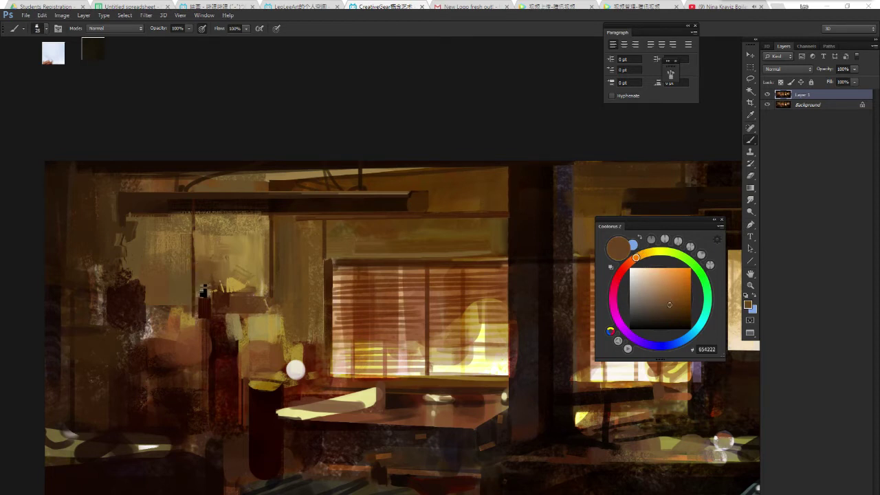
{"action": "left_click", "coordinate": [217, 301], "text": "alt"}
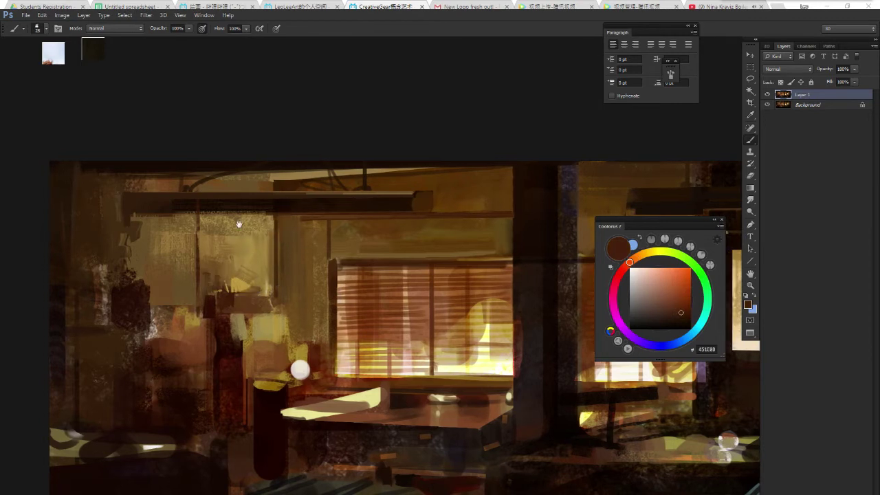
{"action": "left_click", "coordinate": [206, 246], "text": "alt"}
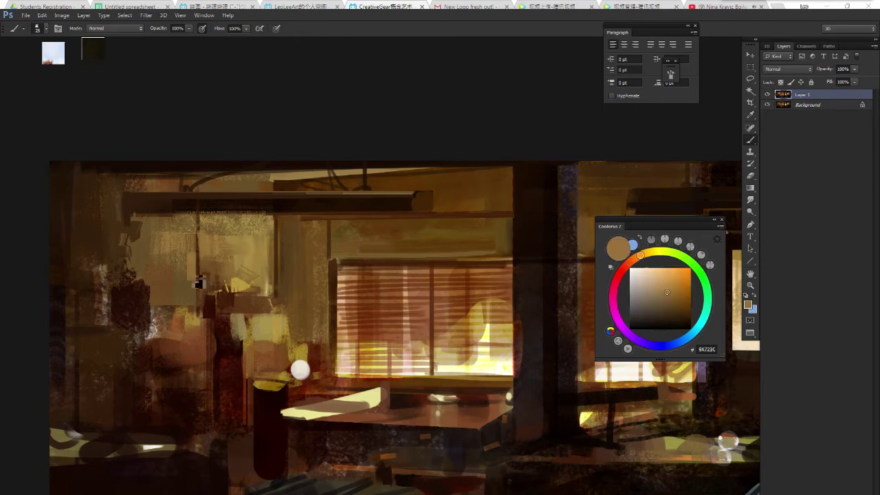
{"action": "key", "text": "r"}
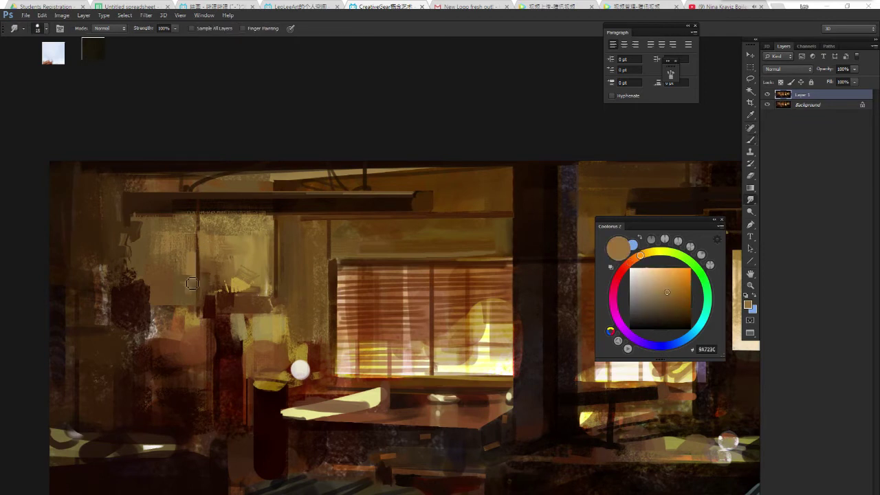
{"action": "left_click_drag", "start_coordinate": [197, 305], "coordinate": [195, 282]}
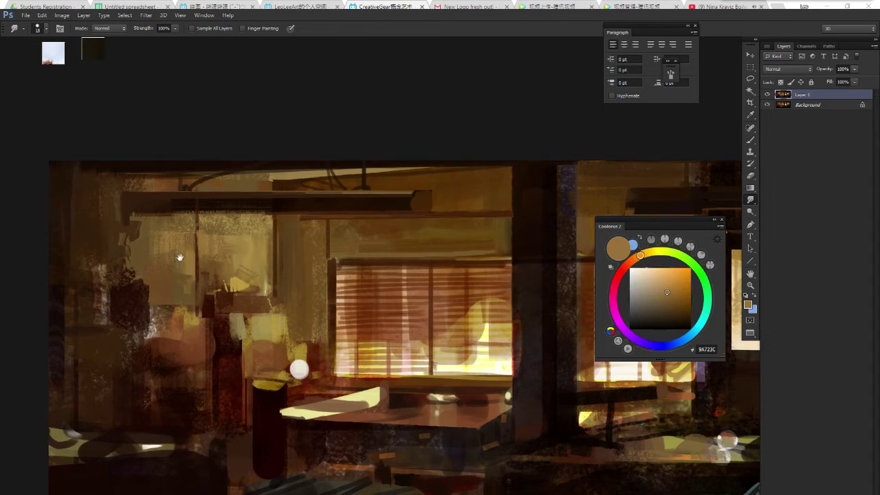
Paint brown and light tan strokes across the upper-left wall.
{"action": "key", "text": "b"}
{"action": "left_click", "coordinate": [163, 282], "text": "alt"}
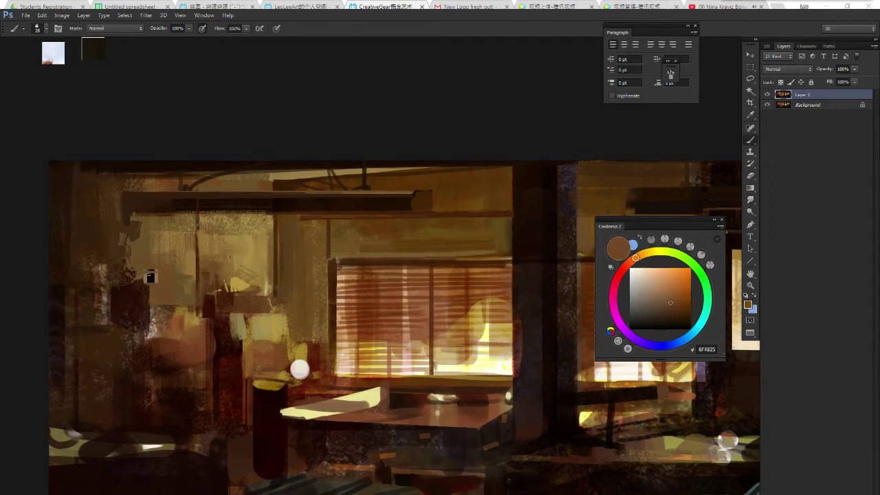
{"action": "left_click_drag", "start_coordinate": [164, 282], "coordinate": [141, 253]}
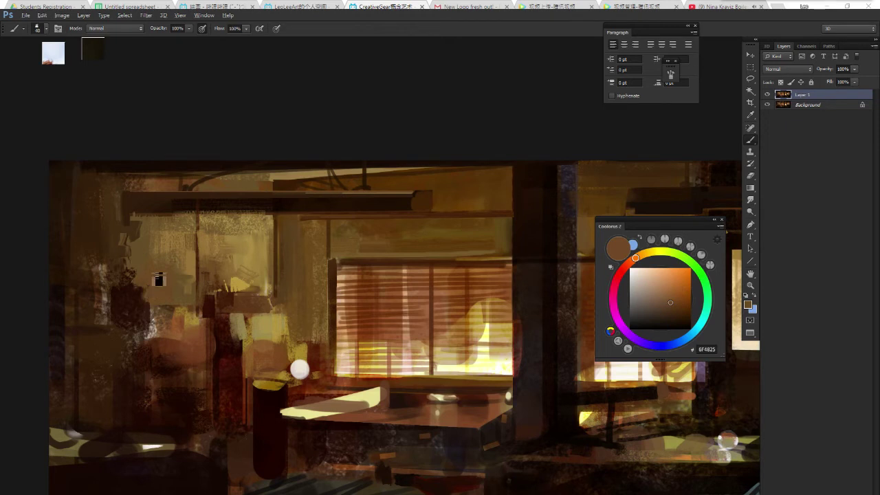
{"action": "left_click", "coordinate": [155, 285], "text": "alt"}
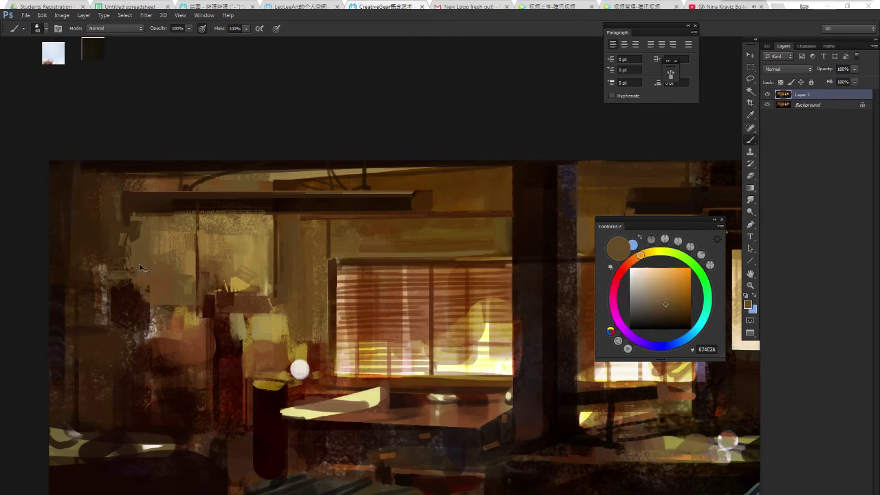
{"action": "left_click", "coordinate": [119, 277], "text": "alt"}
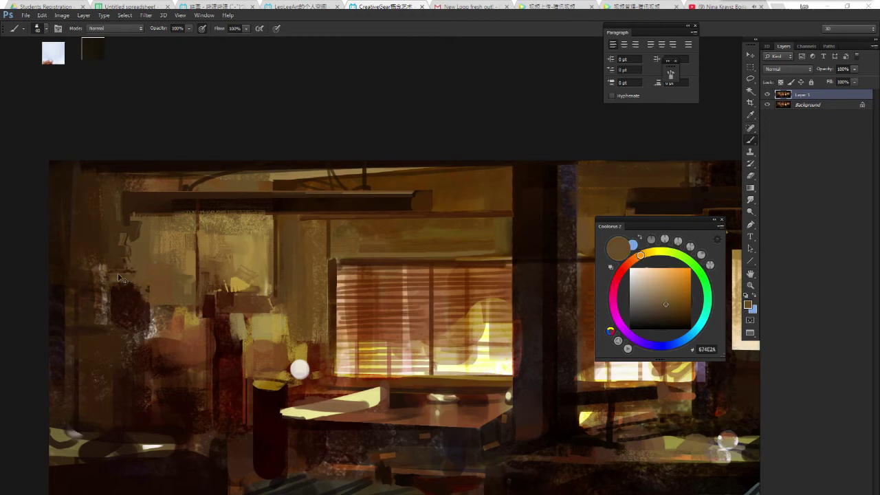
{"action": "left_click", "coordinate": [188, 259], "text": "alt"}
{"action": "left_click_drag", "start_coordinate": [110, 277], "coordinate": [145, 277]}
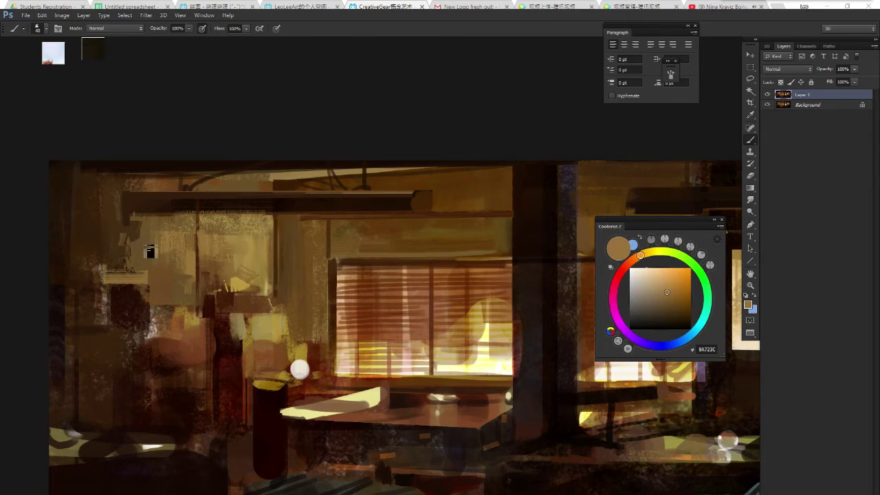
Sample a darker mid-brown from the upper-left wall.
{"action": "left_click", "coordinate": [145, 277], "text": "alt"}
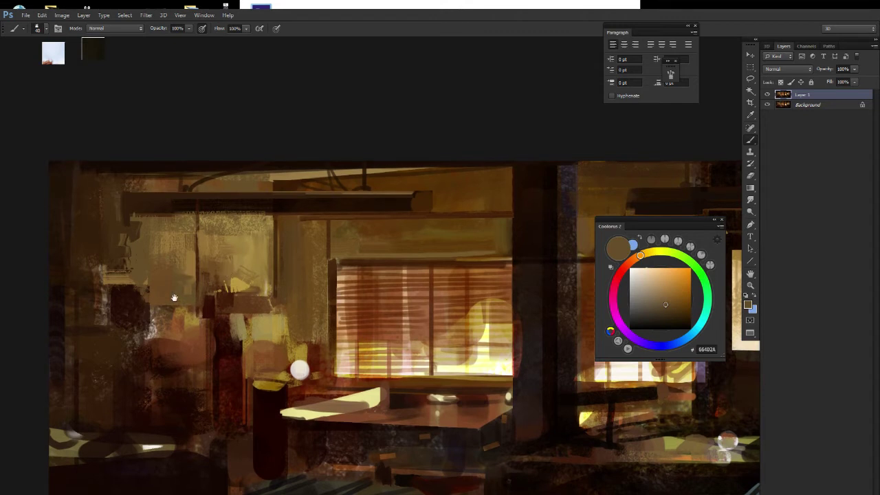
Set a very dark navy colour in Coolorus and dab it on the left wall.
{"action": "left_click_drag", "start_coordinate": [172, 298], "coordinate": [140, 294]}
{"action": "left_click", "coordinate": [139, 295], "text": "alt"}
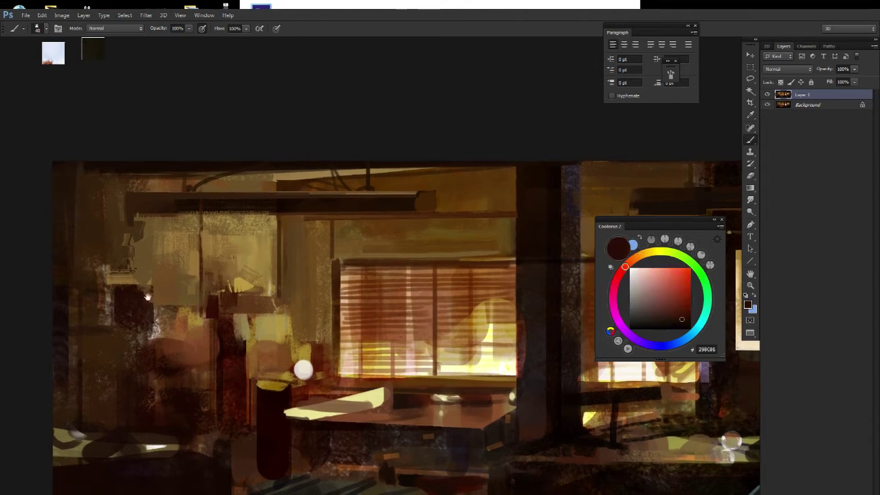
{"action": "left_click", "coordinate": [139, 294], "text": "alt"}
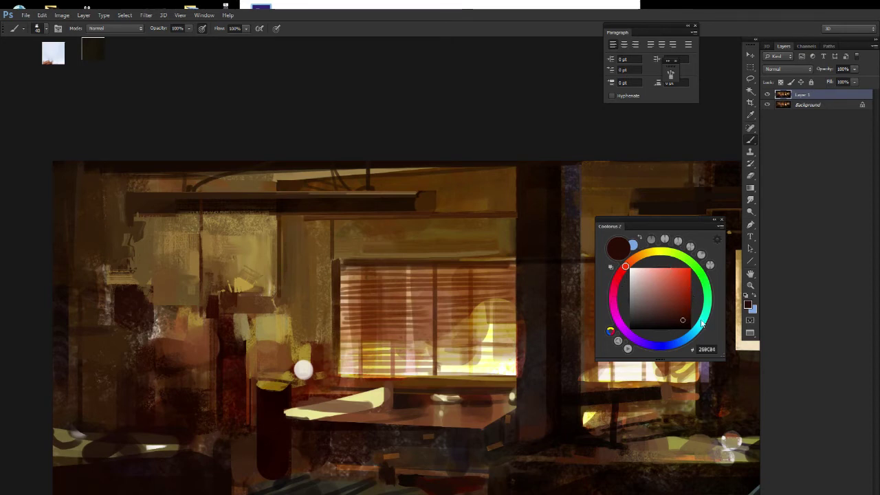
{"action": "left_click", "coordinate": [641, 346]}
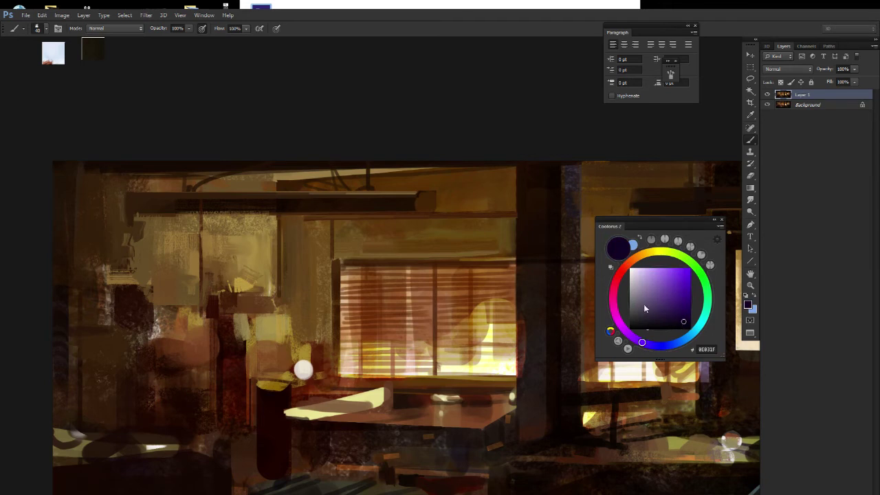
{"action": "left_click_drag", "start_coordinate": [126, 286], "coordinate": [158, 283]}
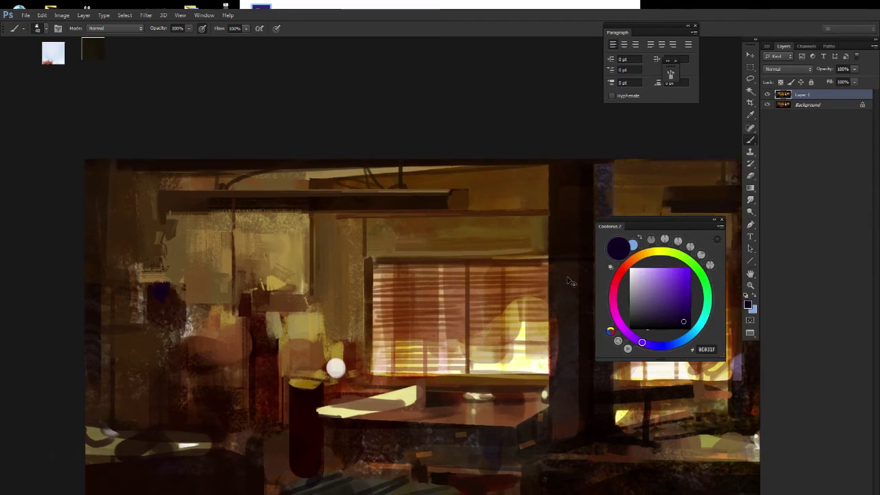
{"action": "left_click", "coordinate": [680, 328]}
{"action": "left_click", "coordinate": [657, 345]}
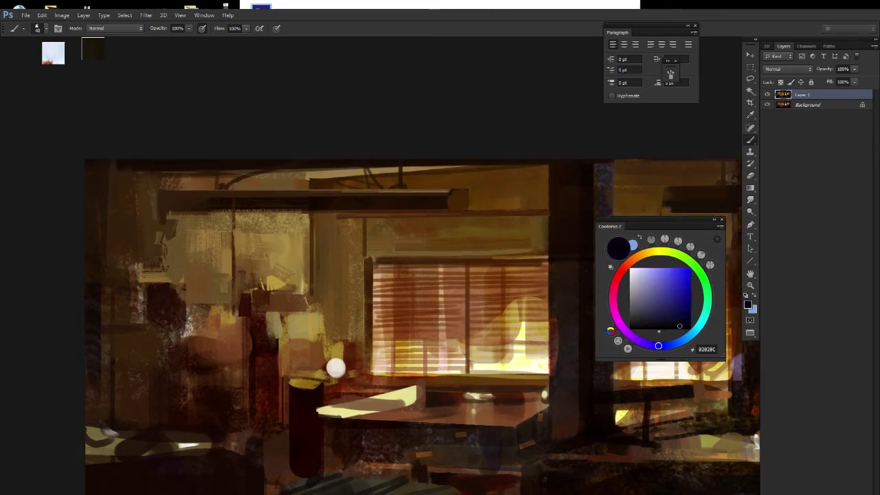
{"action": "left_click", "coordinate": [162, 286]}
Switch brush preset and paint dark navy over the maroon blob on the left.
{"action": "left_click_drag", "start_coordinate": [186, 283], "coordinate": [218, 288]}
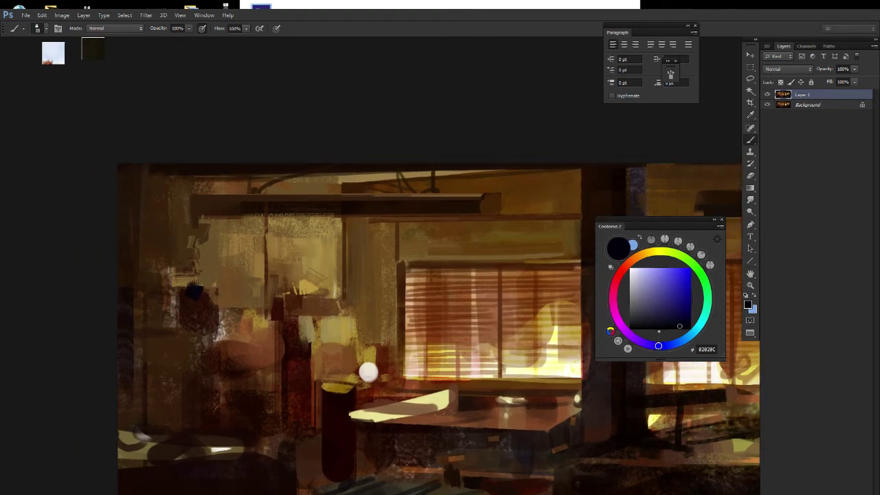
{"action": "right_click", "coordinate": [207, 269]}
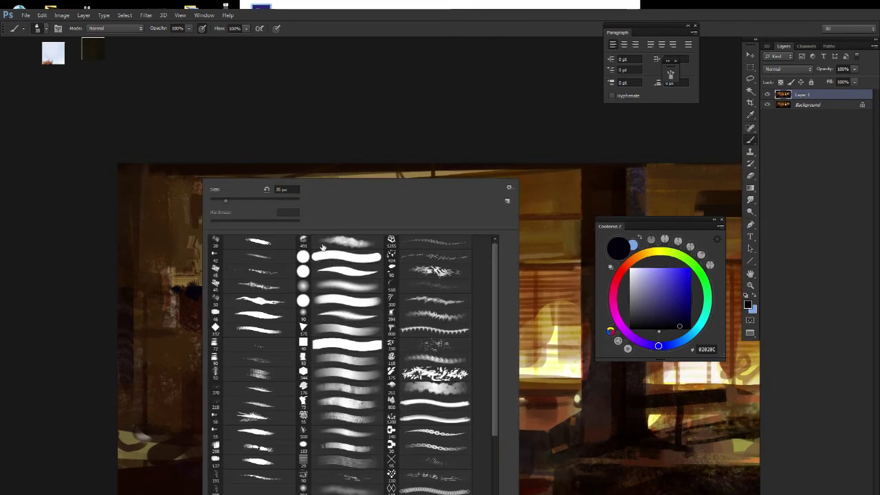
{"action": "left_click", "coordinate": [335, 302]}
{"action": "key", "text": "Return"}
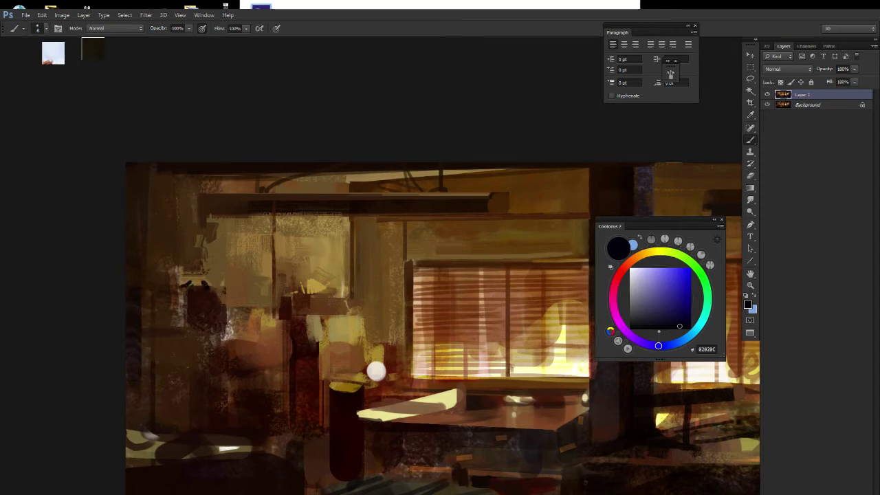
{"action": "left_click_drag", "start_coordinate": [210, 291], "coordinate": [192, 292]}
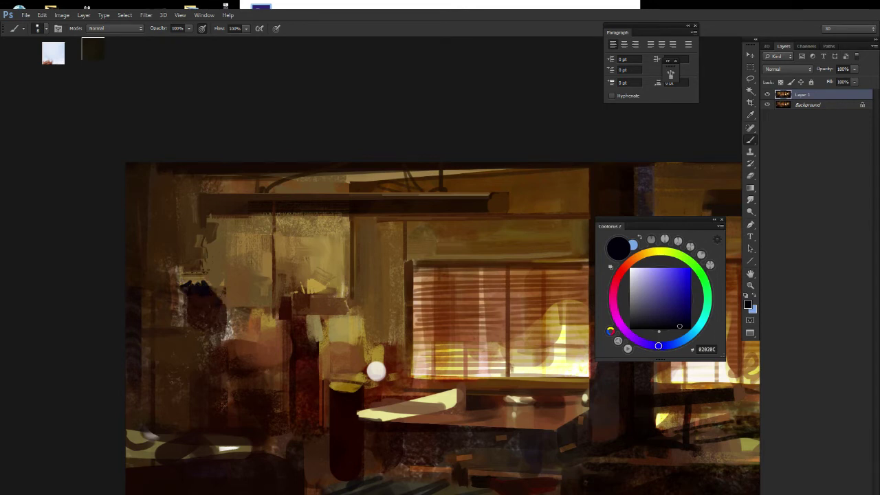
Paint a dark horizontal shelf edge and several dark vertical posts on the left shelves.
{"action": "left_click", "coordinate": [192, 253], "text": "alt"}
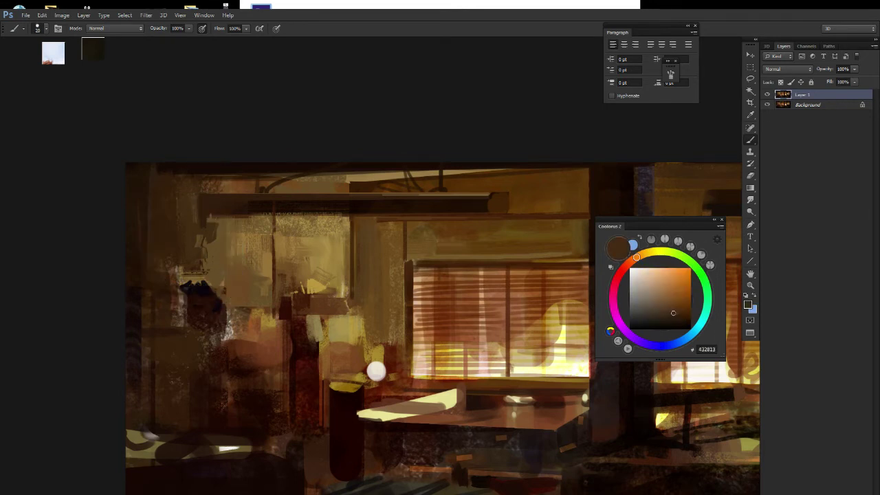
{"action": "left_click", "coordinate": [183, 307], "text": "alt"}
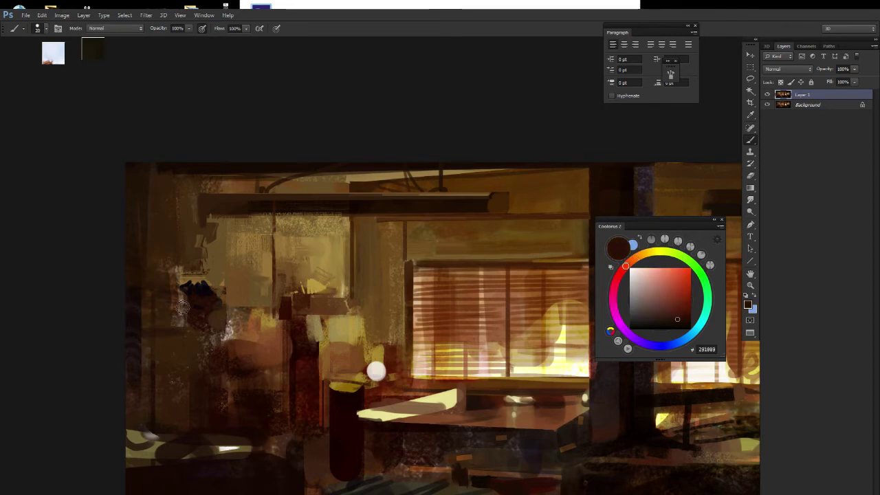
{"action": "left_click", "coordinate": [204, 284], "text": "alt"}
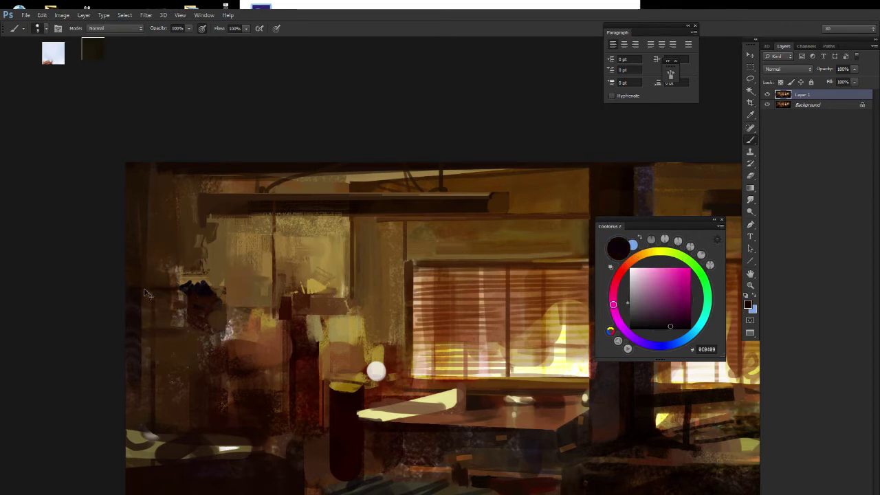
{"action": "left_click_drag", "start_coordinate": [138, 288], "coordinate": [186, 286]}
{"action": "left_click_drag", "start_coordinate": [159, 304], "coordinate": [154, 398]}
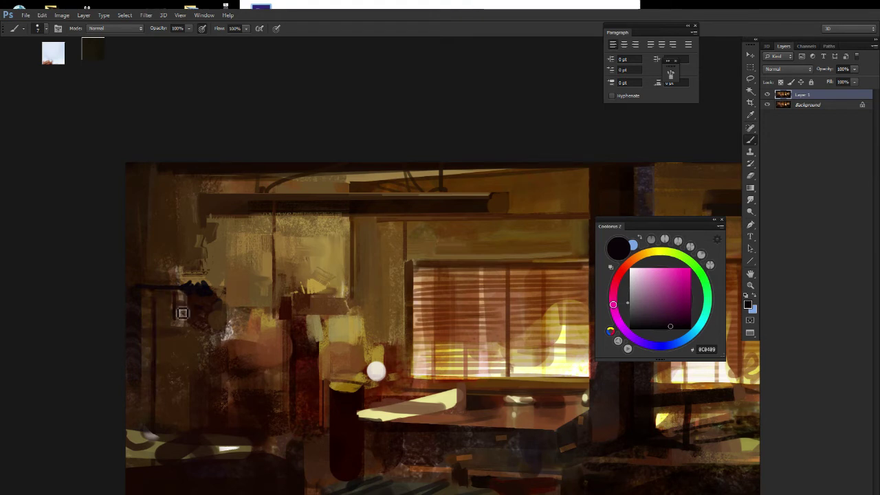
{"action": "mouse_move", "coordinate": [138, 386]}
{"action": "left_mouse_down"}
{"action": "mouse_move", "coordinate": [139, 421]}
{"action": "mouse_move", "coordinate": [201, 411]}
{"action": "left_mouse_up"}
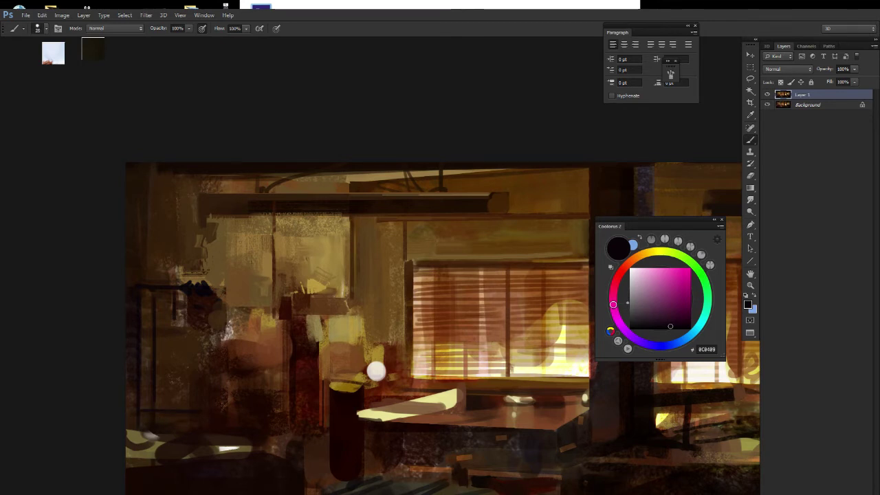
{"action": "mouse_move", "coordinate": [191, 323]}
{"action": "left_mouse_down"}
{"action": "mouse_move", "coordinate": [192, 400]}
{"action": "mouse_move", "coordinate": [206, 392]}
{"action": "left_mouse_up"}
{"action": "left_click_drag", "start_coordinate": [217, 321], "coordinate": [216, 405]}
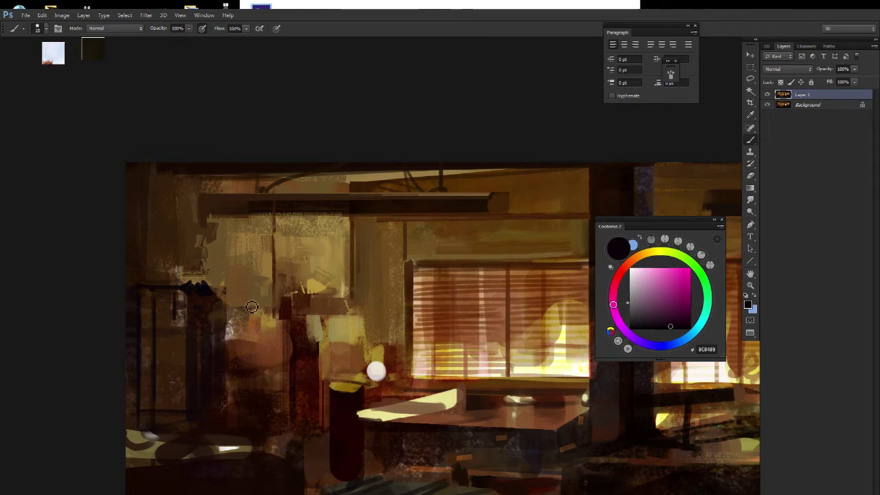
Paint a rounded dark red-brown bar left of centre, keeping a fainter version.
{"action": "left_click", "coordinate": [289, 309], "text": "alt"}
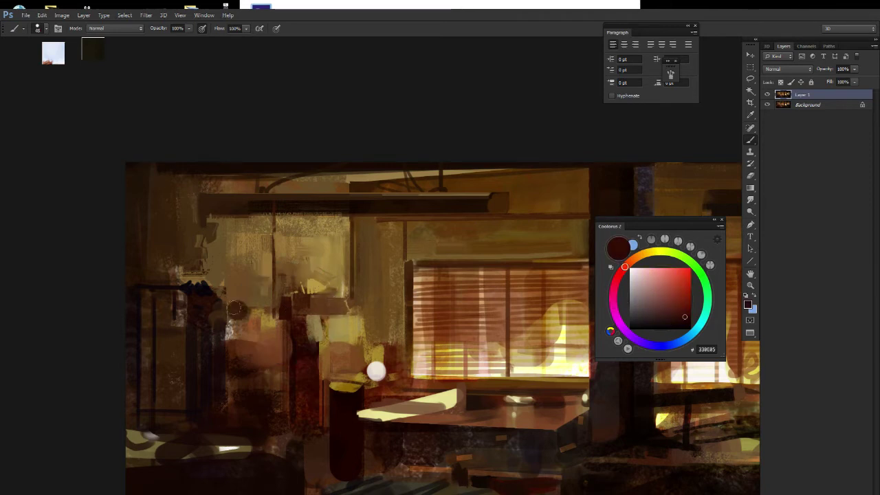
{"action": "mouse_move", "coordinate": [231, 310]}
{"action": "left_mouse_down"}
{"action": "mouse_move", "coordinate": [270, 311]}
{"action": "mouse_move", "coordinate": [267, 301]}
{"action": "left_mouse_up"}
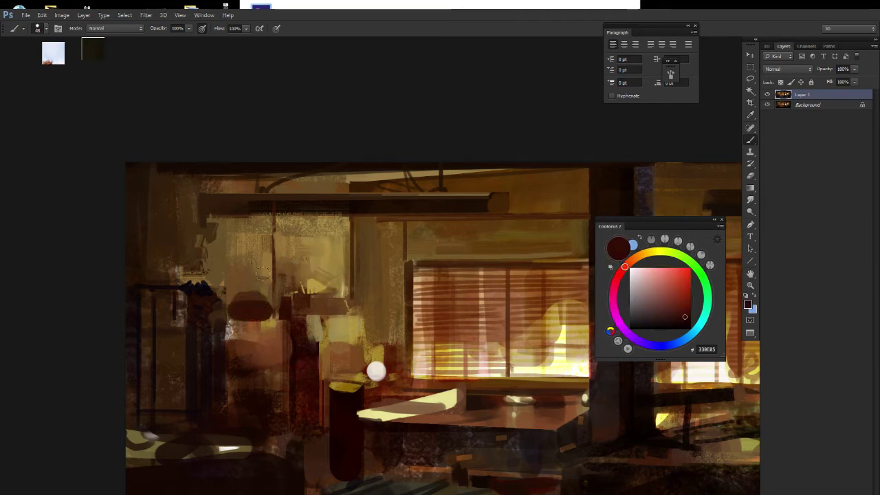
{"action": "key", "text": "ctrl+z"}
{"action": "mouse_move", "coordinate": [229, 309]}
{"action": "left_mouse_down"}
{"action": "mouse_move", "coordinate": [263, 309]}
{"action": "mouse_move", "coordinate": [253, 308]}
{"action": "left_mouse_up"}
{"action": "key", "text": "ctrl+z"}
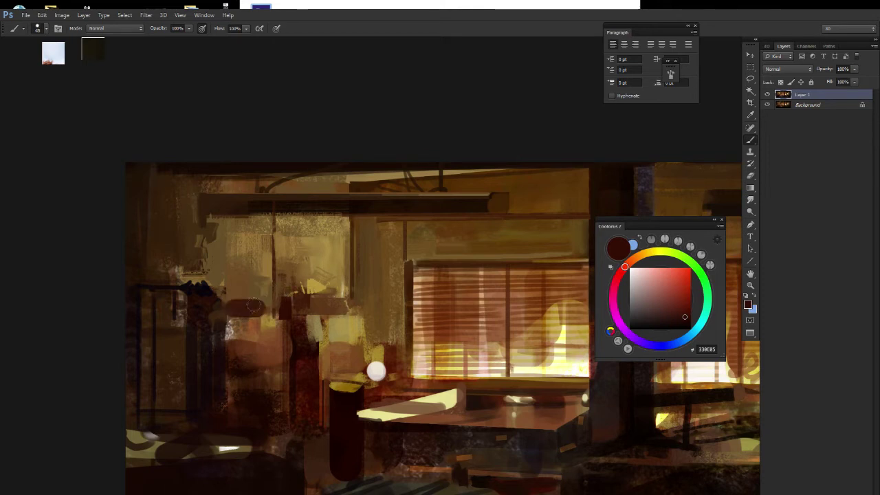
Shrink the brush and sample browns, ending on a dark shadow red-brown.
{"action": "left_click", "coordinate": [225, 329], "text": "alt"}
{"action": "key", "text": "bracketleft"}
{"action": "key", "text": "bracketleft"}
{"action": "key", "text": "bracketleft"}
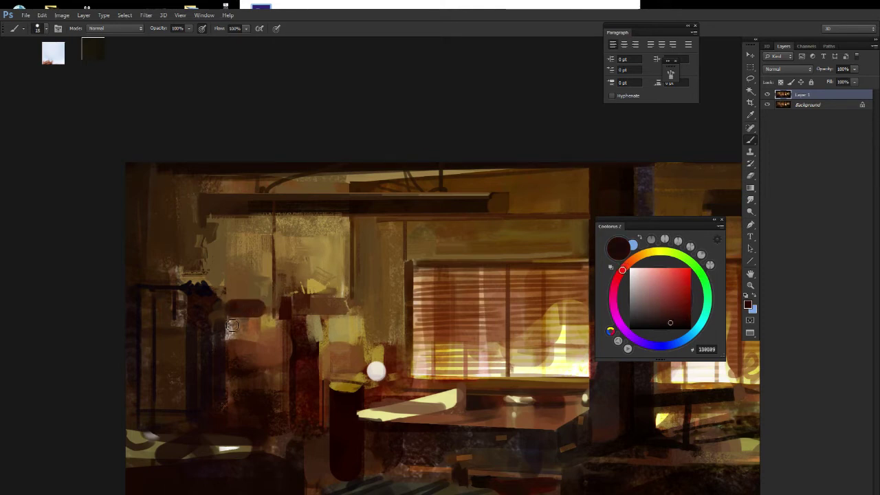
{"action": "left_click", "coordinate": [329, 287], "text": "alt"}
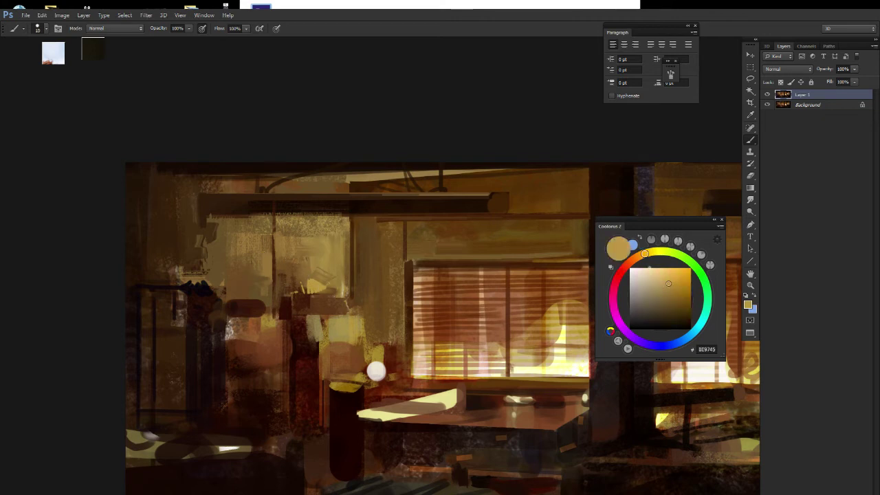
{"action": "left_click", "coordinate": [265, 308], "text": "alt"}
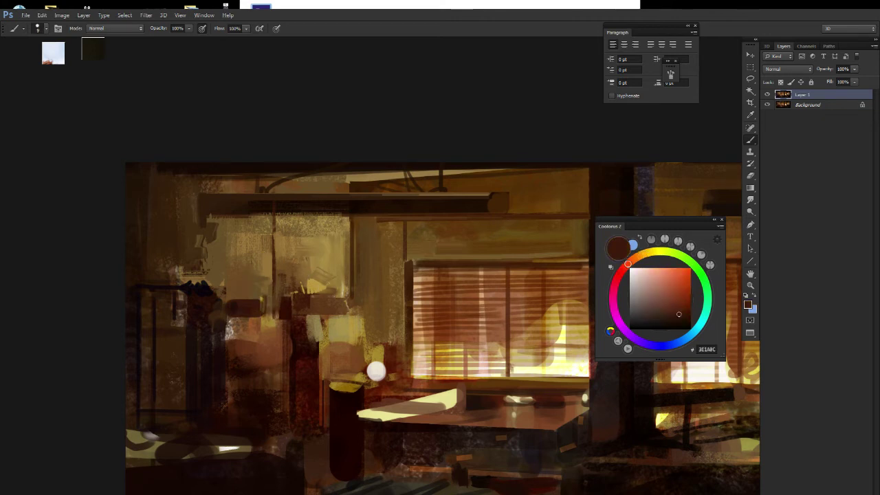
{"action": "left_click", "coordinate": [273, 294], "text": "alt"}
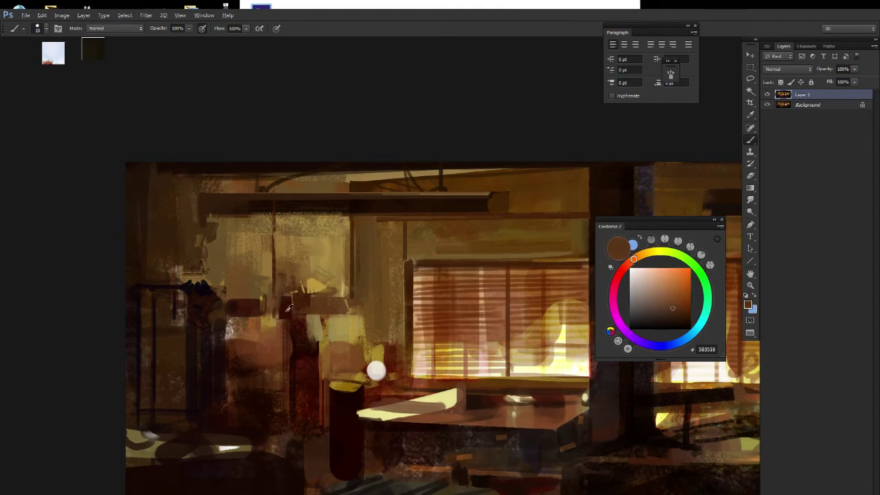
{"action": "left_click", "coordinate": [290, 310], "text": "alt"}
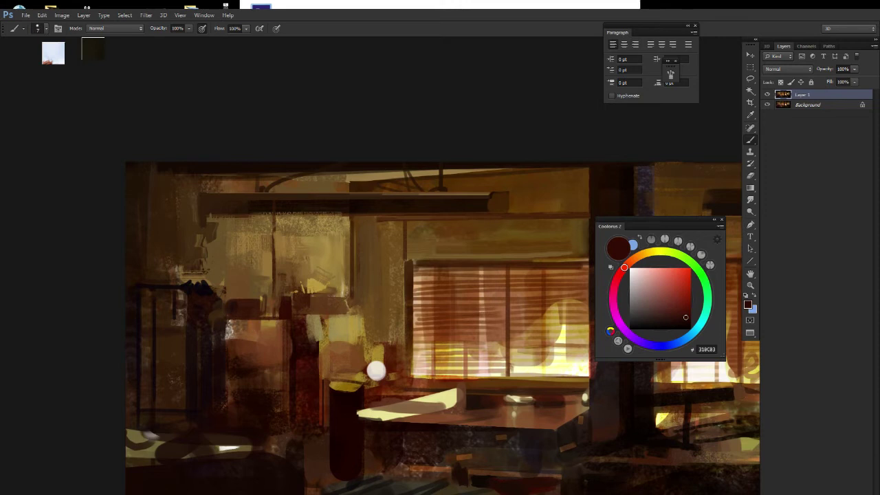
Sample dark shadow and brown tones from the cabinet and shelves area.
{"action": "scroll", "coordinate": [295, 330], "scroll_direction": "down", "scroll_amount": 1}
{"action": "left_click", "coordinate": [296, 317], "text": "alt"}
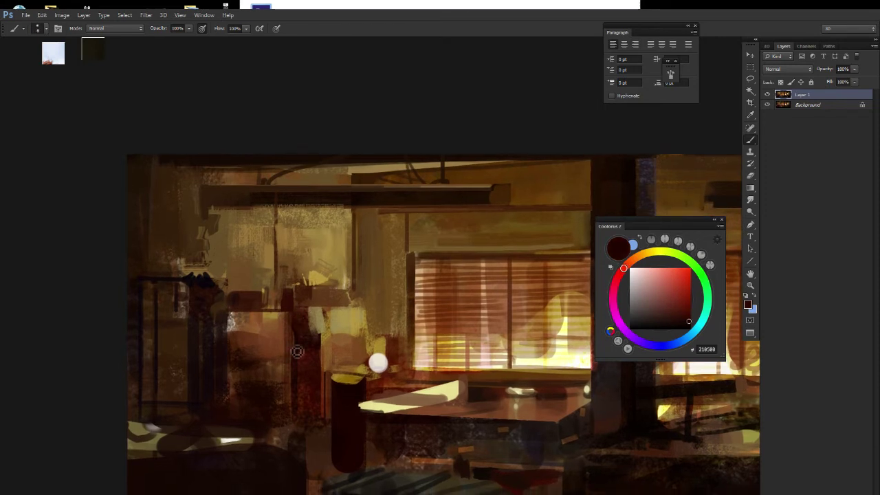
{"action": "left_click", "coordinate": [240, 336], "text": "alt"}
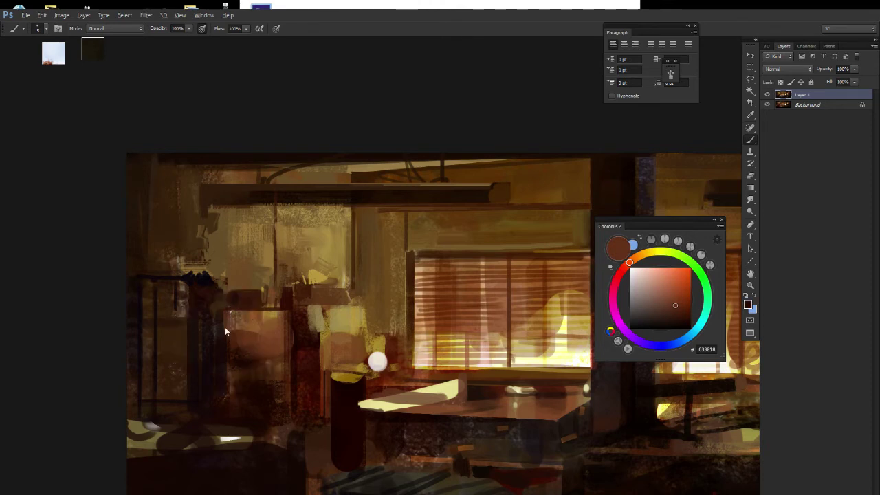
{"action": "left_click", "coordinate": [234, 335], "text": "alt"}
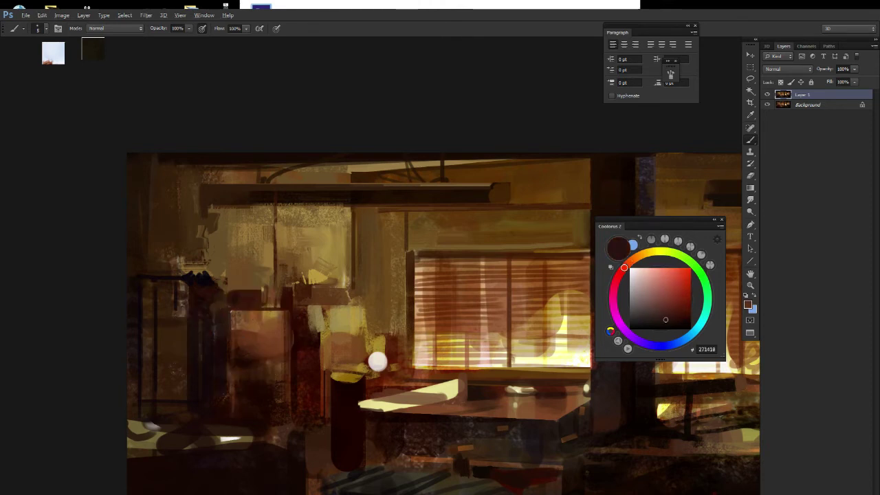
{"action": "left_click", "coordinate": [252, 387], "text": "alt"}
{"action": "left_click", "coordinate": [265, 373], "text": "alt"}
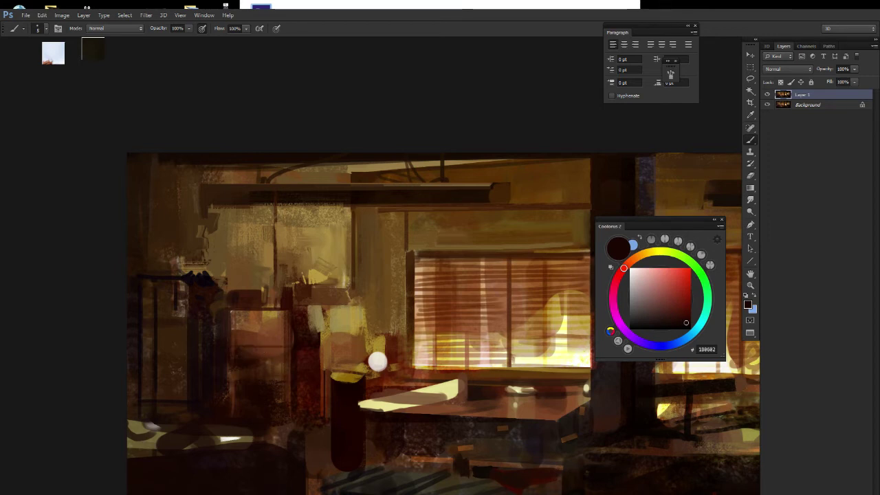
{"action": "left_click_drag", "start_coordinate": [286, 347], "coordinate": [265, 337]}
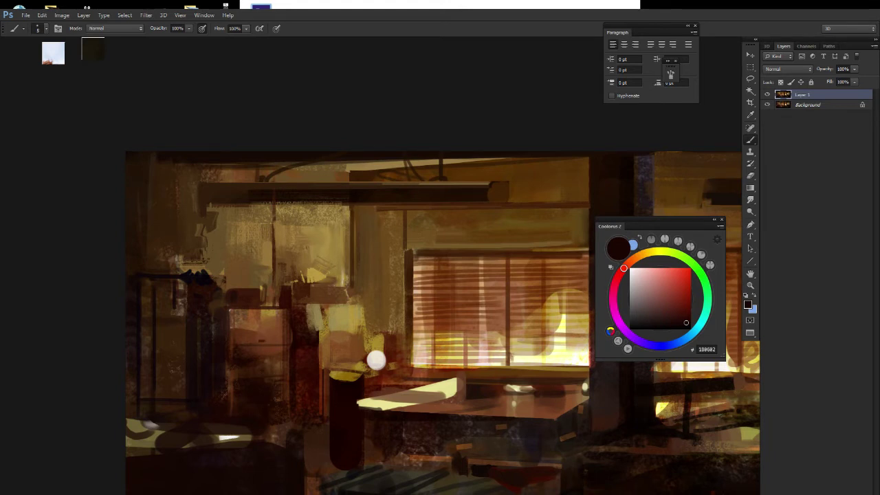
{"action": "left_click", "coordinate": [252, 334], "text": "alt"}
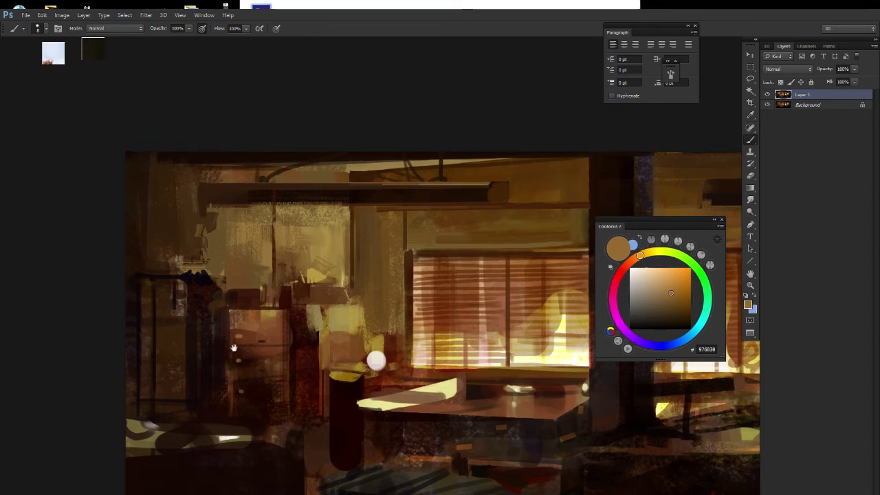
{"action": "left_click", "coordinate": [184, 308], "text": "alt"}
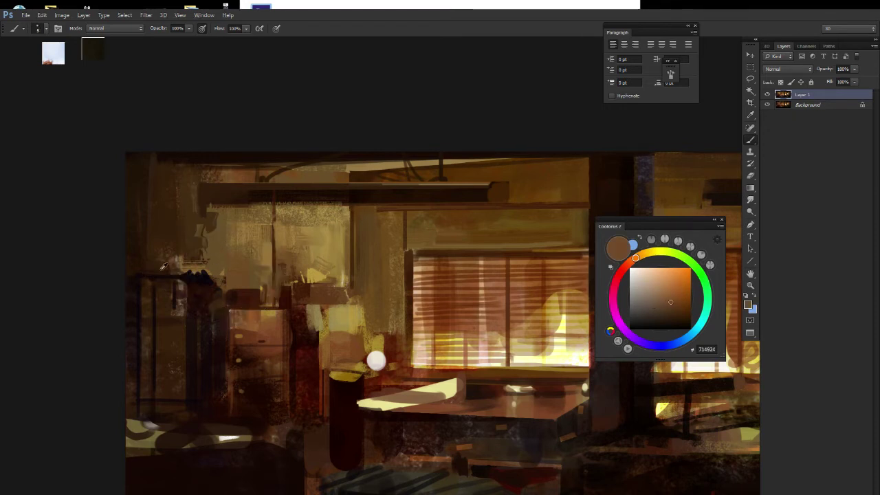
Paint a light highlight, then a near-black line along the cabinet's top edge.
{"action": "left_click_drag", "start_coordinate": [143, 278], "coordinate": [206, 277]}
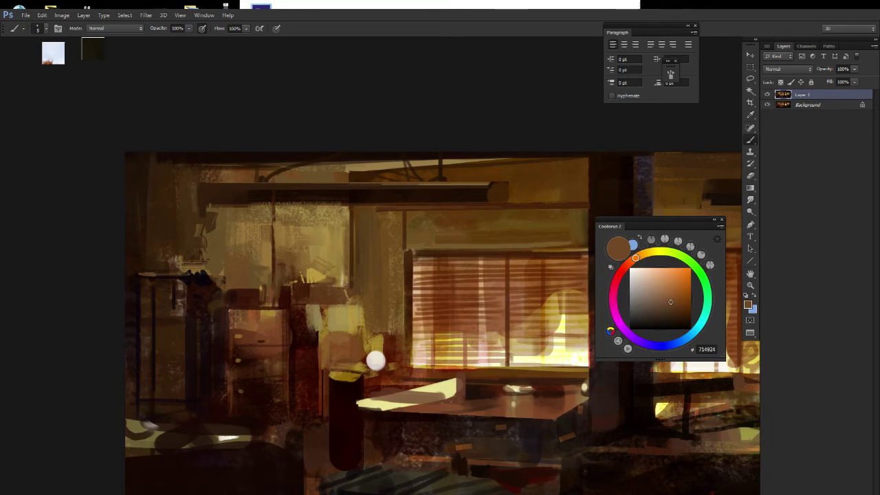
{"action": "left_click", "coordinate": [197, 280], "text": "alt"}
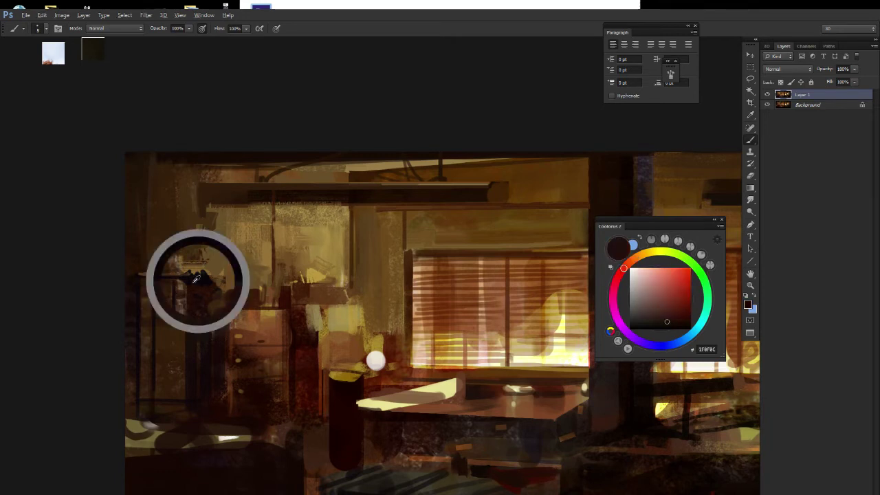
{"action": "left_click_drag", "start_coordinate": [147, 278], "coordinate": [176, 279]}
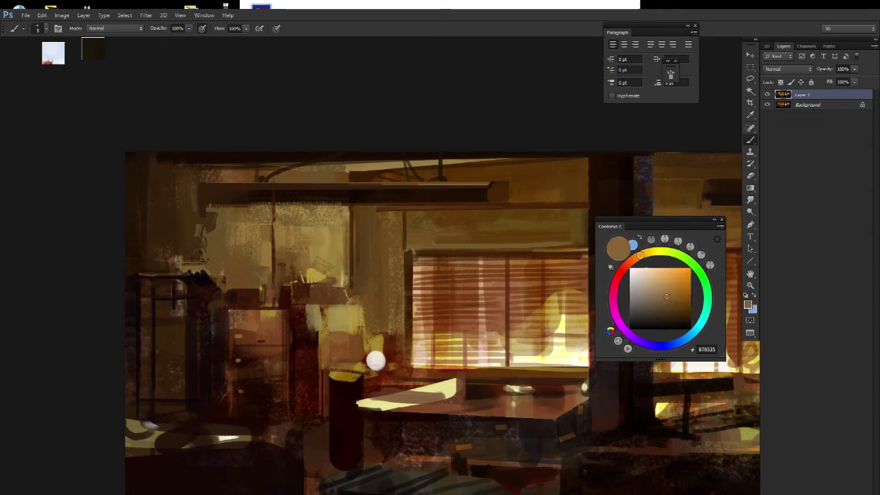
Resample cabinet browns, undo a bad stroke, and pick near-black from a dark canvas area.
{"action": "left_click", "coordinate": [185, 306], "text": "alt"}
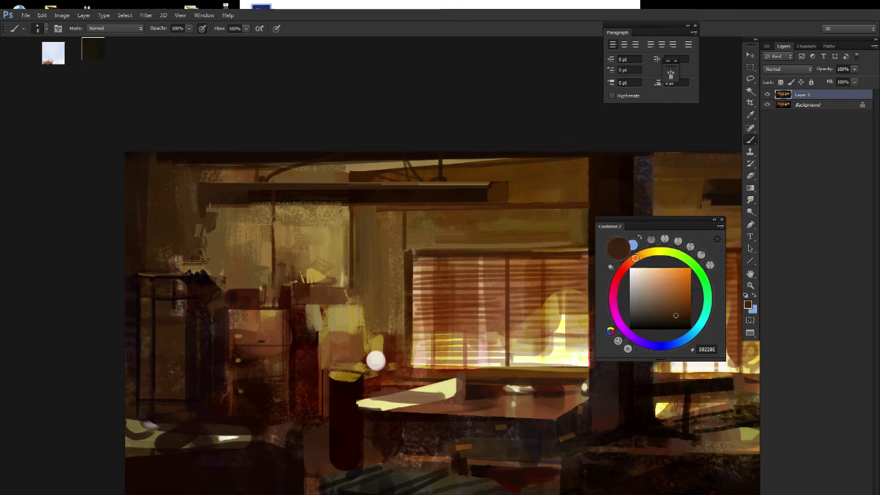
{"action": "left_click", "coordinate": [231, 282], "text": "alt"}
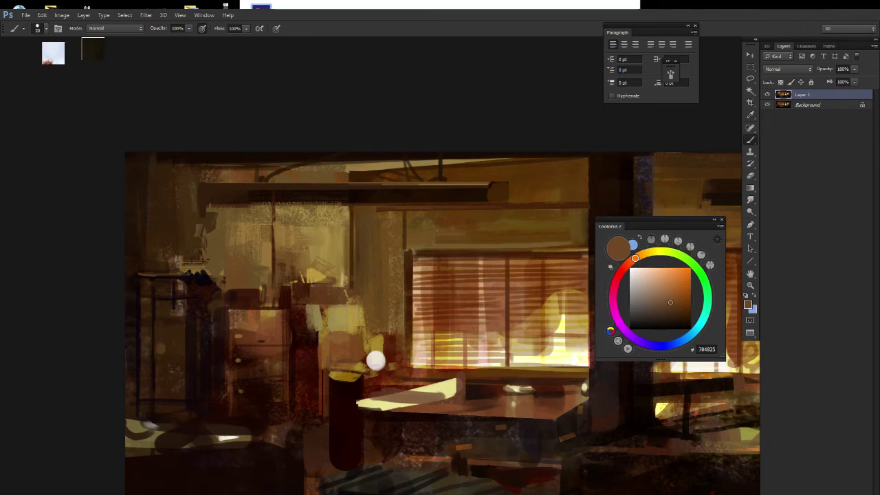
{"action": "left_click", "coordinate": [165, 344], "text": "alt"}
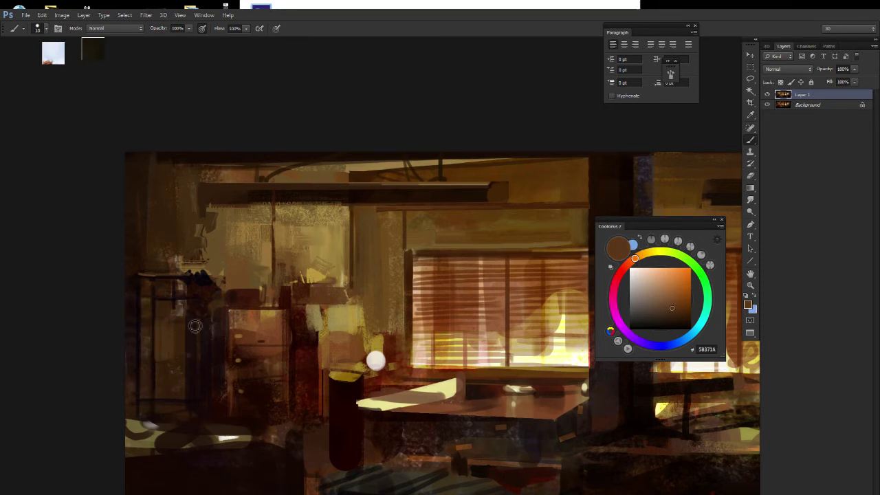
{"action": "key", "text": "ctrl+z"}
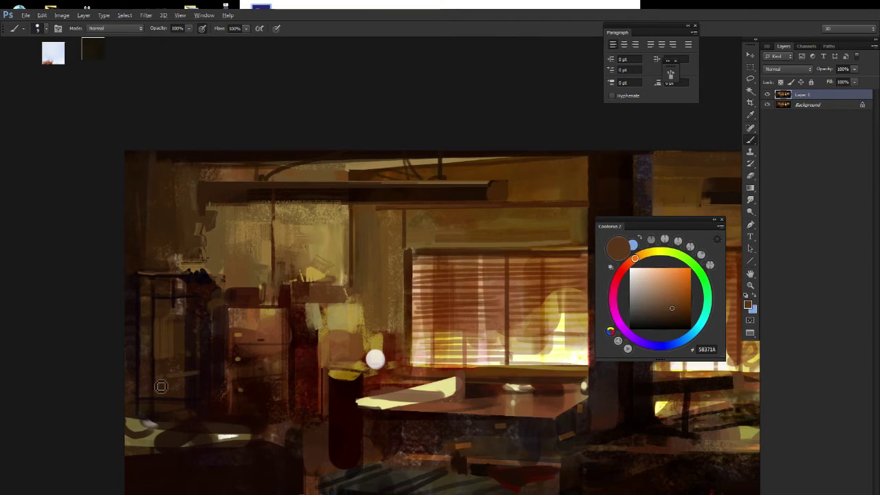
{"action": "left_click", "coordinate": [156, 419], "text": "alt"}
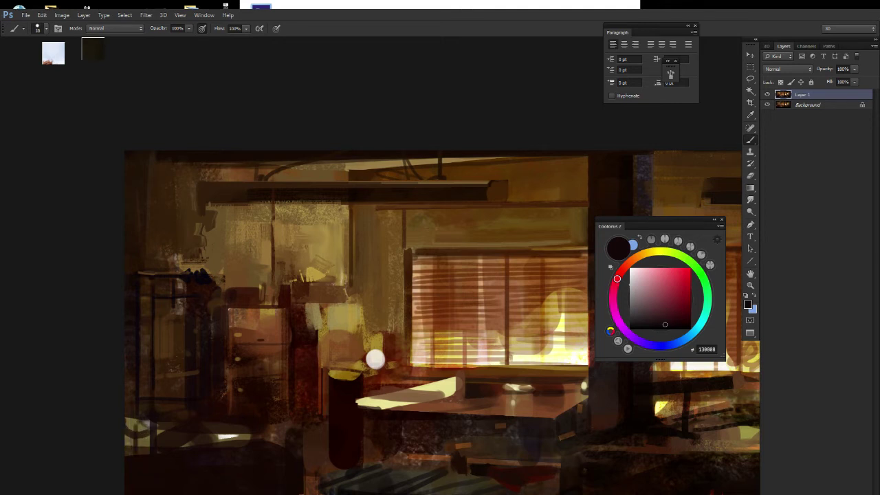
Paint dark strokes across the lower-left foreground, undoing two light-brown attempts.
{"action": "left_click_drag", "start_coordinate": [132, 451], "coordinate": [277, 443]}
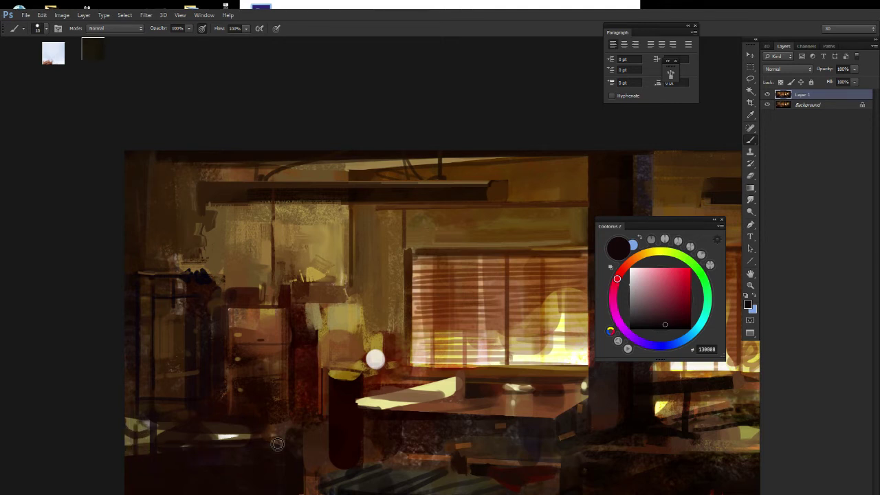
{"action": "mouse_move", "coordinate": [201, 450]}
{"action": "left_mouse_down"}
{"action": "mouse_move", "coordinate": [277, 437]}
{"action": "mouse_move", "coordinate": [297, 422]}
{"action": "left_mouse_up"}
{"action": "left_click", "coordinate": [277, 347], "text": "alt"}
{"action": "key", "text": "ctrl+z"}
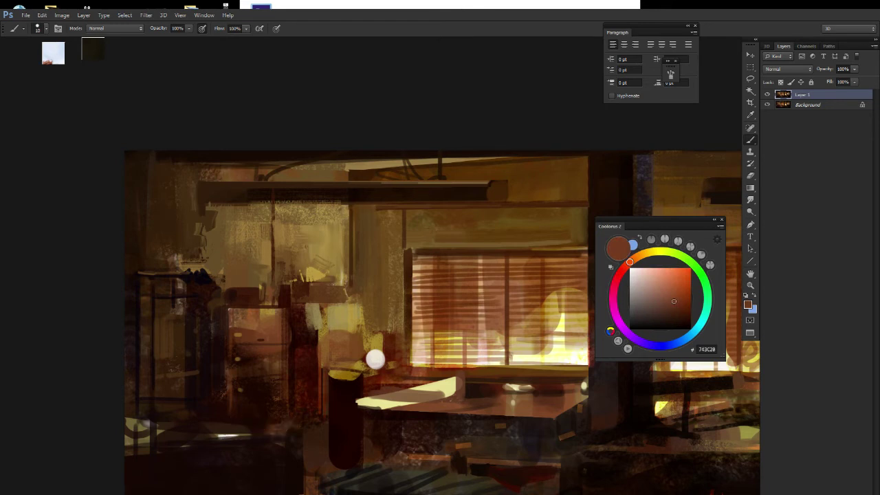
{"action": "left_click_drag", "start_coordinate": [233, 420], "coordinate": [272, 423]}
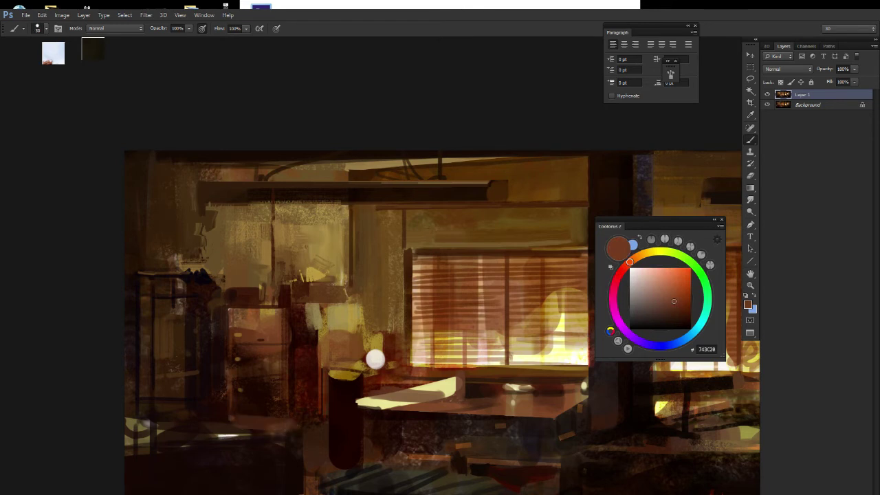
{"action": "key", "text": "ctrl+z"}
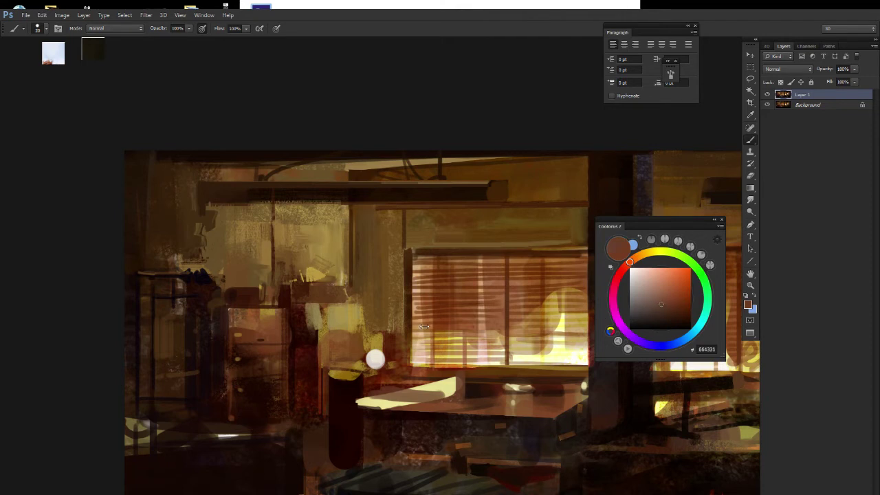
{"action": "left_click_drag", "start_coordinate": [237, 421], "coordinate": [297, 430]}
{"action": "left_click", "coordinate": [257, 414], "text": "alt"}
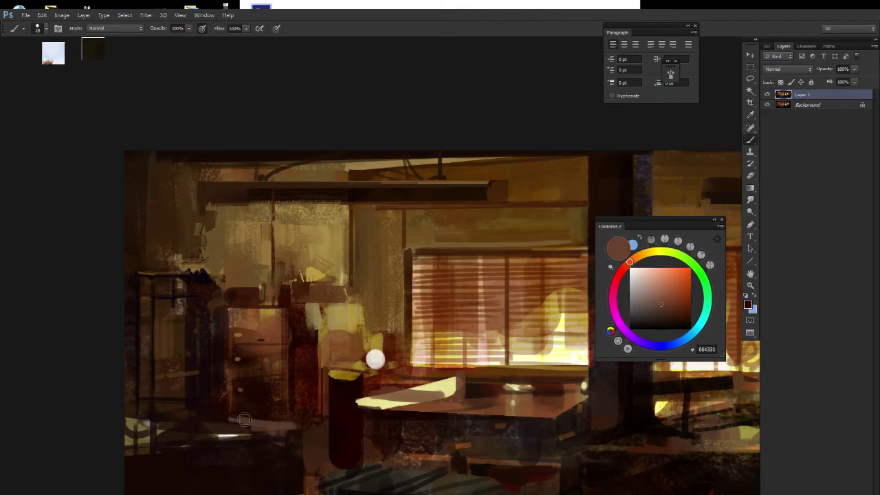
{"action": "left_click_drag", "start_coordinate": [244, 420], "coordinate": [289, 424]}
Dab light pink onto the lower-left foreground, then cover part of it with olive-brown.
{"action": "left_click", "coordinate": [372, 355], "text": "alt"}
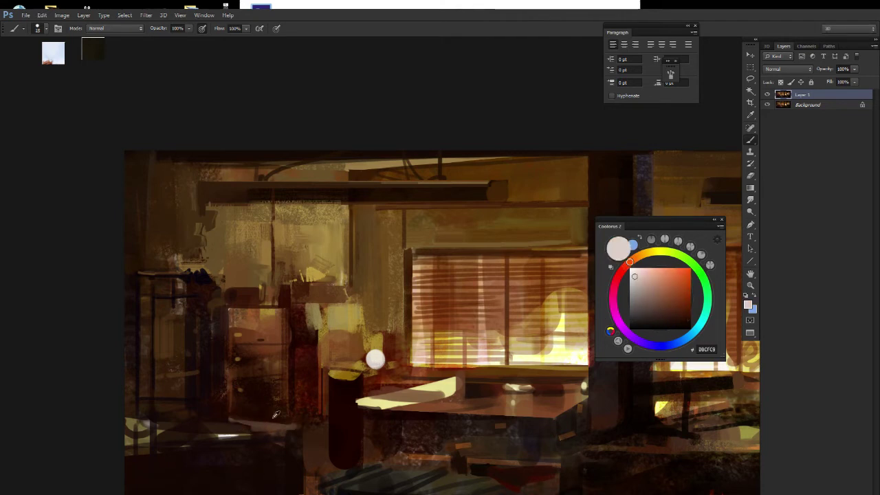
{"action": "left_click_drag", "start_coordinate": [245, 431], "coordinate": [241, 430]}
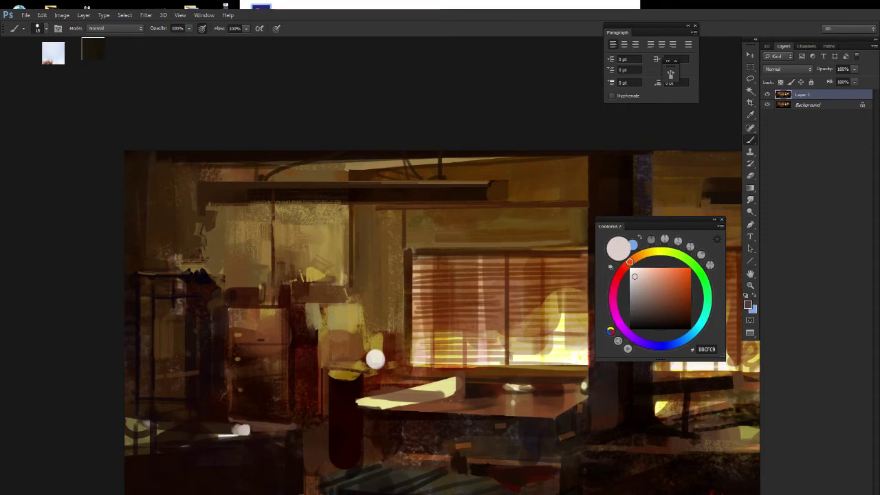
{"action": "left_click", "coordinate": [262, 386], "text": "alt"}
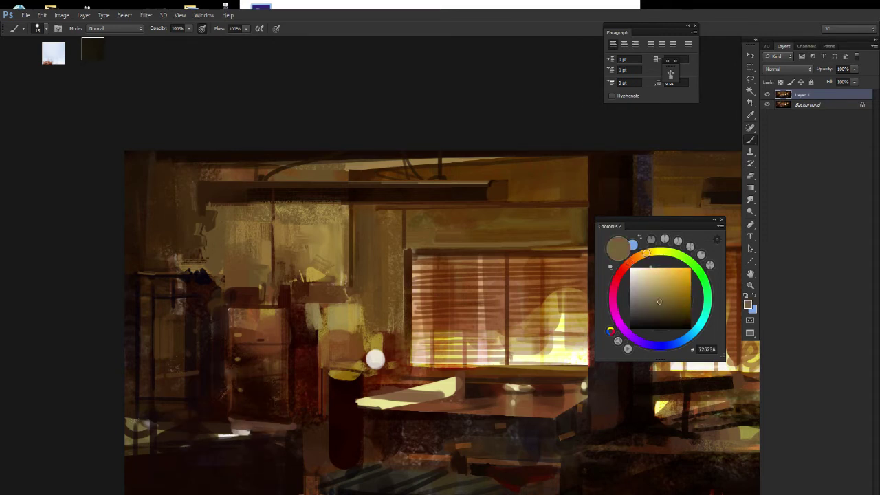
{"action": "left_click_drag", "start_coordinate": [237, 436], "coordinate": [244, 436]}
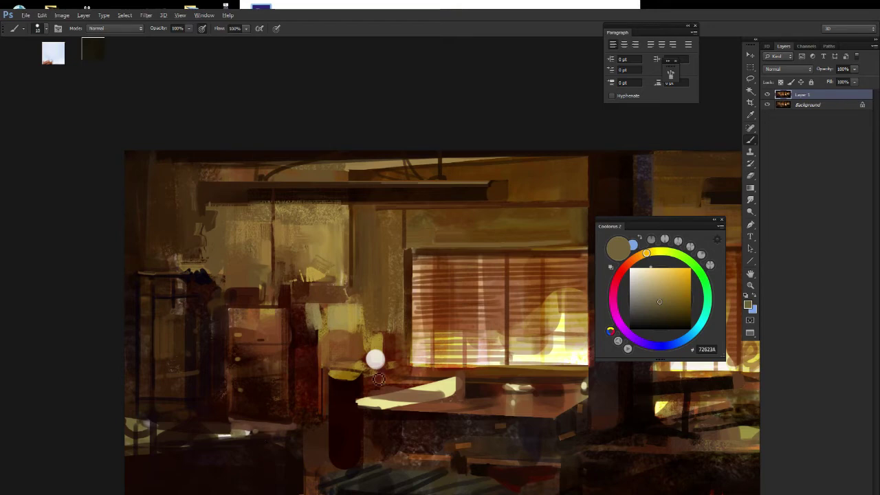
{"action": "left_click", "coordinate": [251, 418], "text": "alt"}
{"action": "left_click_drag", "start_coordinate": [272, 422], "coordinate": [318, 410]}
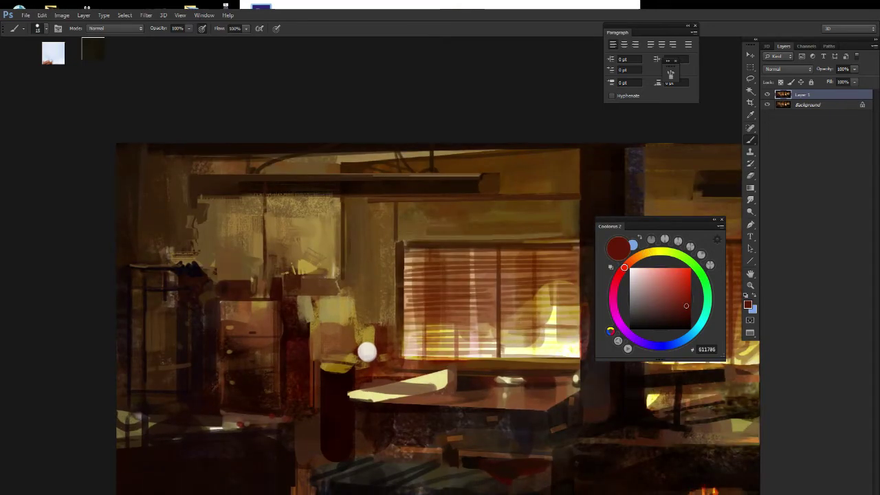
Paint a pale blue-grey shape at bottom-left and darken its left part with dark red.
{"action": "left_click", "coordinate": [308, 459], "text": "alt"}
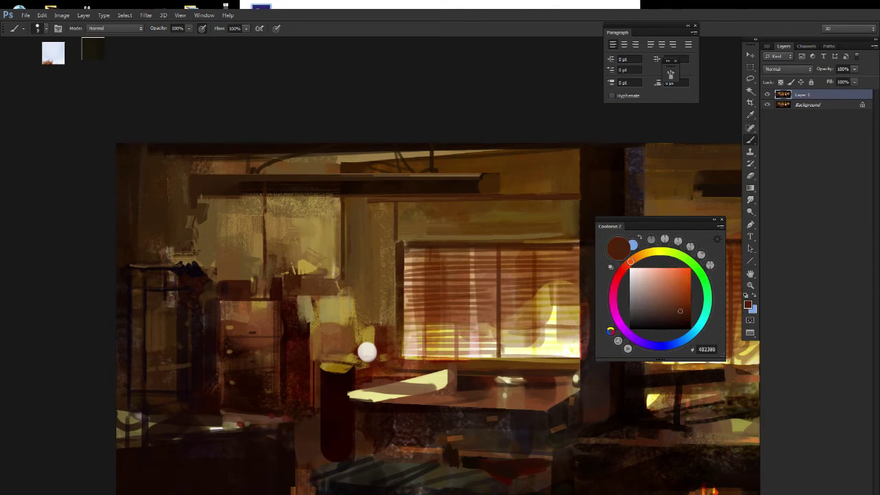
{"action": "left_click_drag", "start_coordinate": [656, 314], "coordinate": [646, 310]}
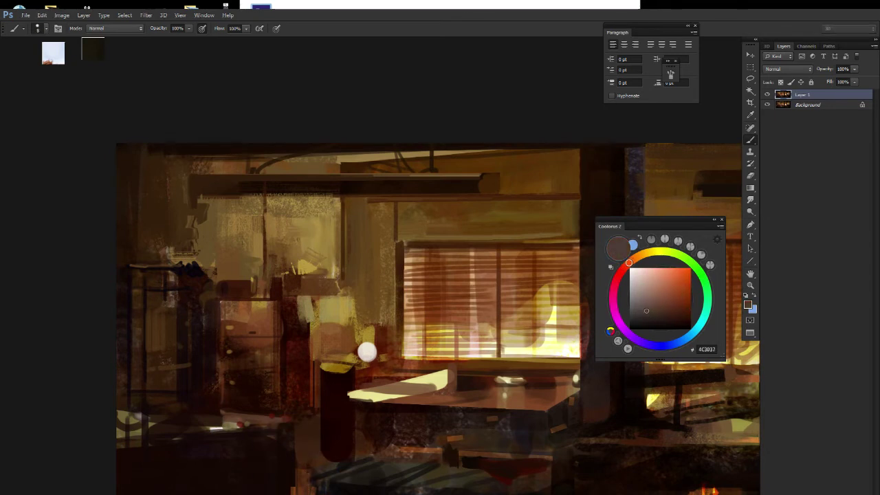
{"action": "left_click", "coordinate": [302, 474], "text": "alt"}
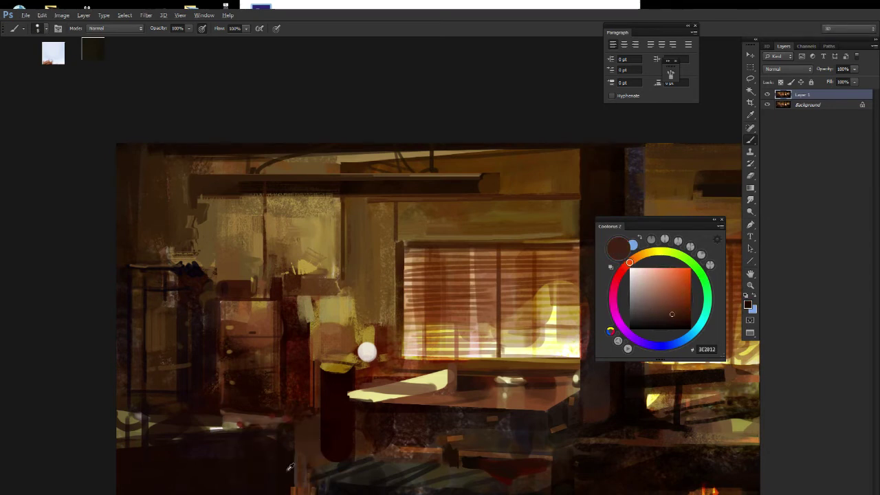
{"action": "left_click", "coordinate": [334, 462], "text": "alt"}
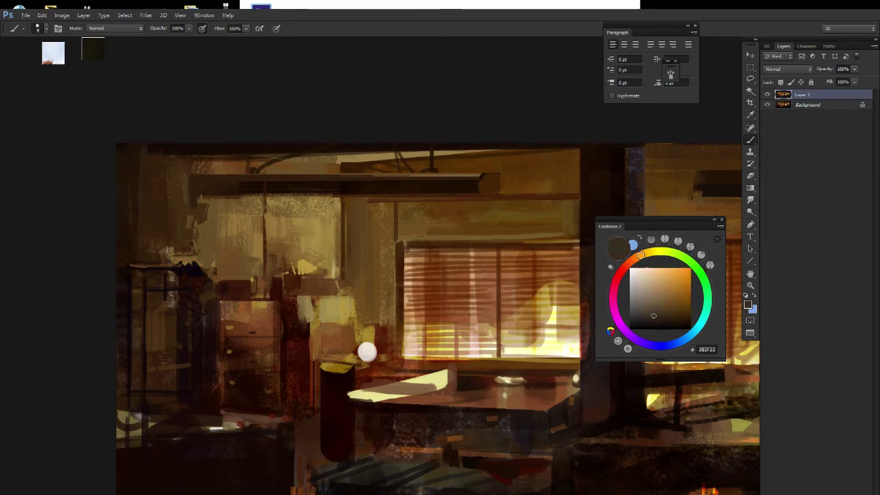
{"action": "left_click", "coordinate": [679, 341]}
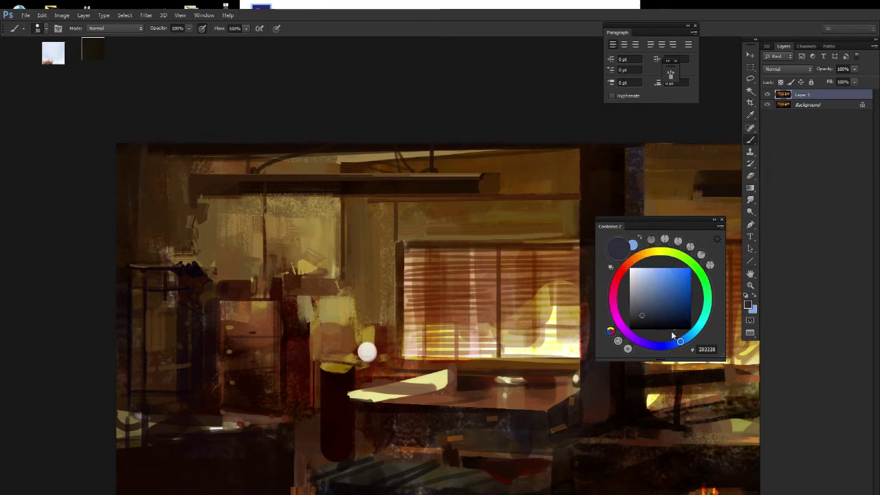
{"action": "left_click_drag", "start_coordinate": [324, 427], "coordinate": [326, 372]}
{"action": "left_click_drag", "start_coordinate": [158, 426], "coordinate": [282, 433]}
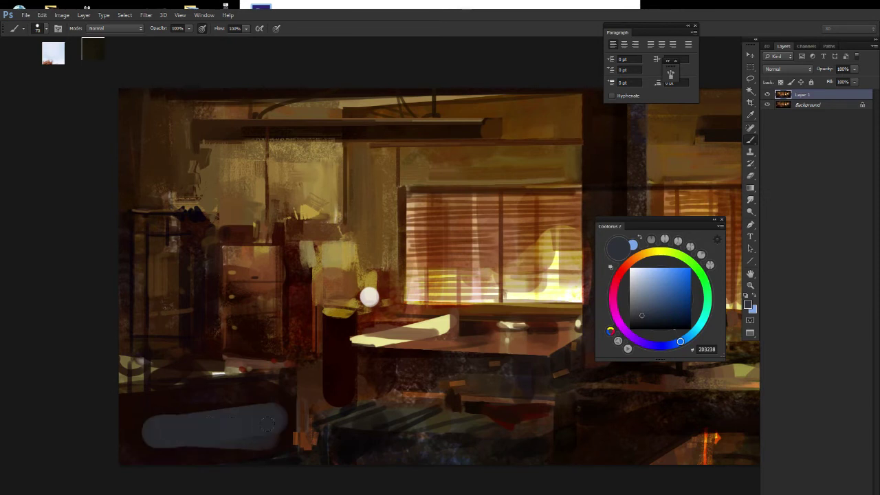
{"action": "left_click", "coordinate": [186, 400], "text": "alt"}
{"action": "mouse_move", "coordinate": [168, 419]}
{"action": "left_mouse_down"}
{"action": "mouse_move", "coordinate": [168, 444]}
{"action": "mouse_move", "coordinate": [166, 428]}
{"action": "mouse_move", "coordinate": [252, 450]}
{"action": "mouse_move", "coordinate": [194, 435]}
{"action": "left_mouse_up"}
Try a full-strength Smudge on the pale shape, then undo it and return to the Brush.
{"action": "key", "text": "r"}
{"action": "key", "text": "0"}
{"action": "left_click_drag", "start_coordinate": [266, 455], "coordinate": [304, 443]}
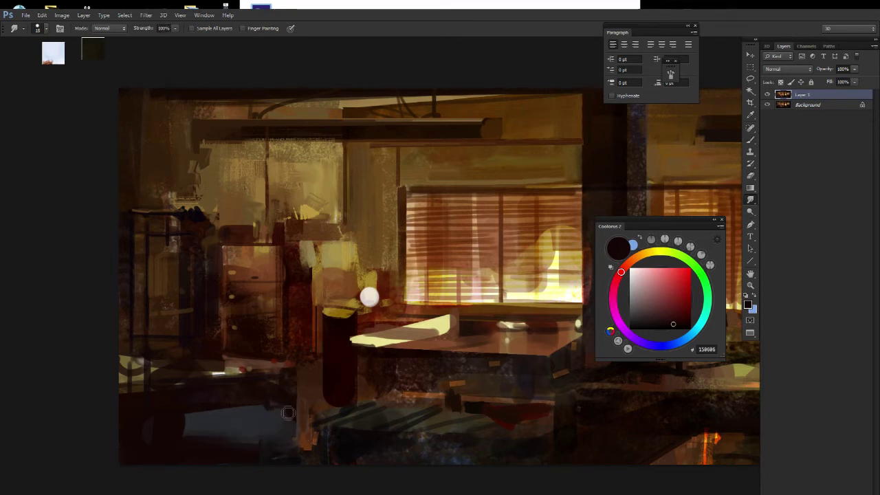
{"action": "key", "text": "ctrl+alt+z"}
{"action": "key", "text": "b"}
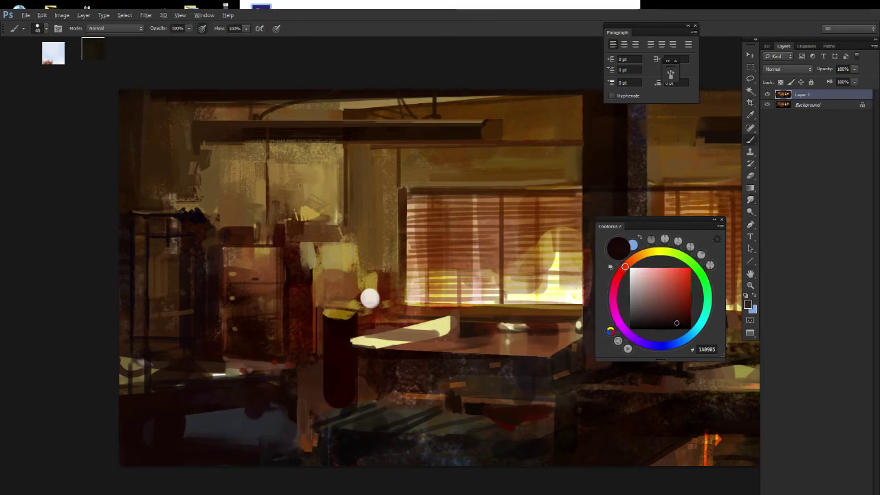
Paint blue-grey over the grey foreground object and darken its top with dark red-brown.
{"action": "left_click", "coordinate": [265, 418], "text": "alt"}
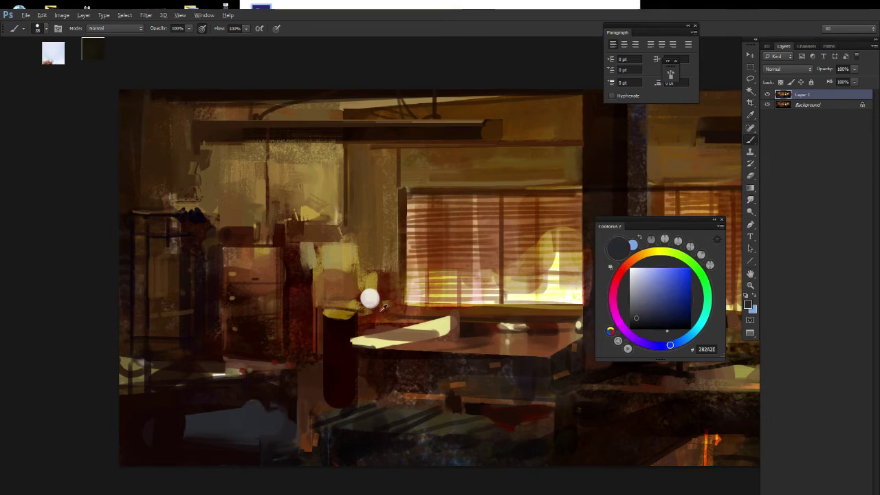
{"action": "left_click", "coordinate": [370, 297], "text": "alt"}
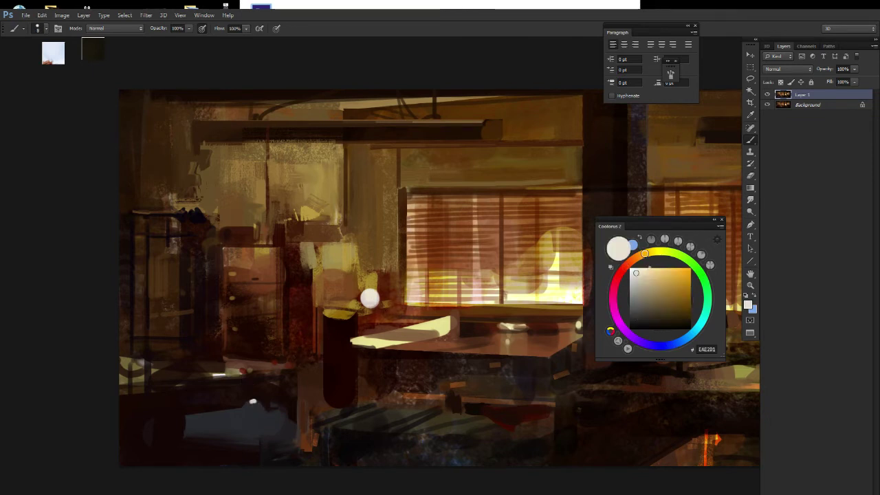
{"action": "left_click", "coordinate": [254, 408], "text": "alt"}
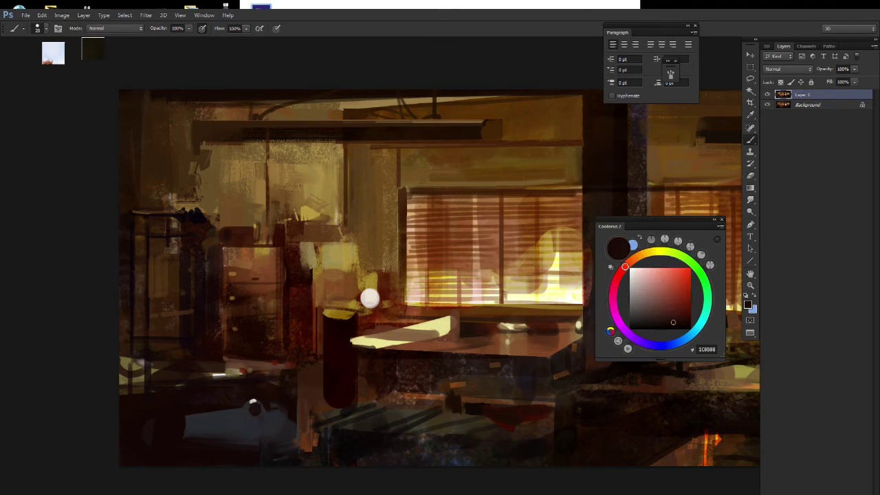
{"action": "left_click", "coordinate": [254, 408], "text": "alt"}
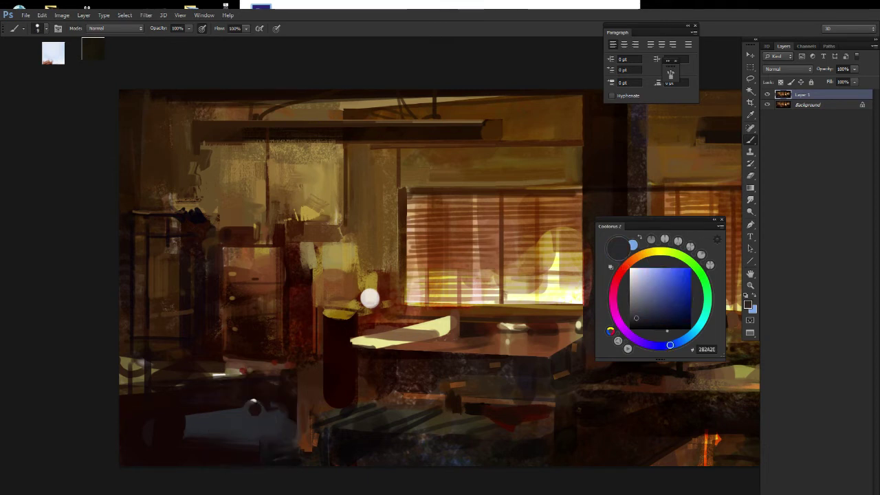
{"action": "left_click_drag", "start_coordinate": [256, 419], "coordinate": [287, 406]}
{"action": "left_click", "coordinate": [297, 406], "text": "alt"}
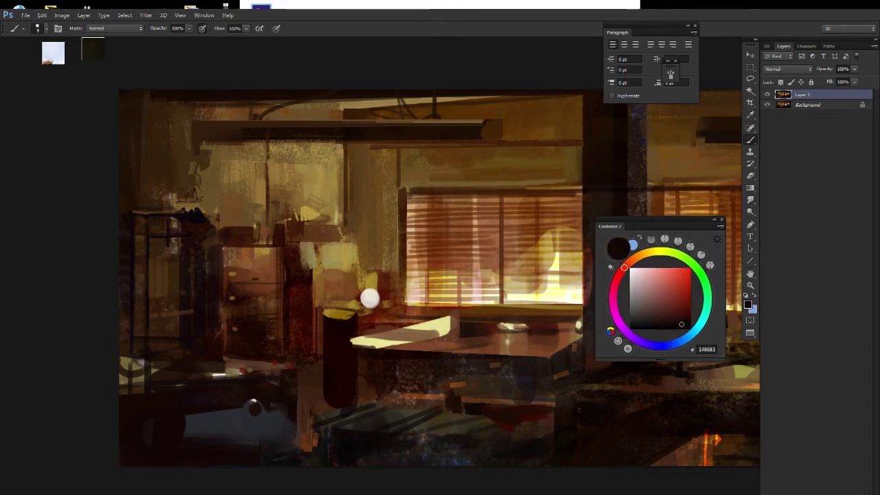
{"action": "left_click_drag", "start_coordinate": [295, 422], "coordinate": [259, 436]}
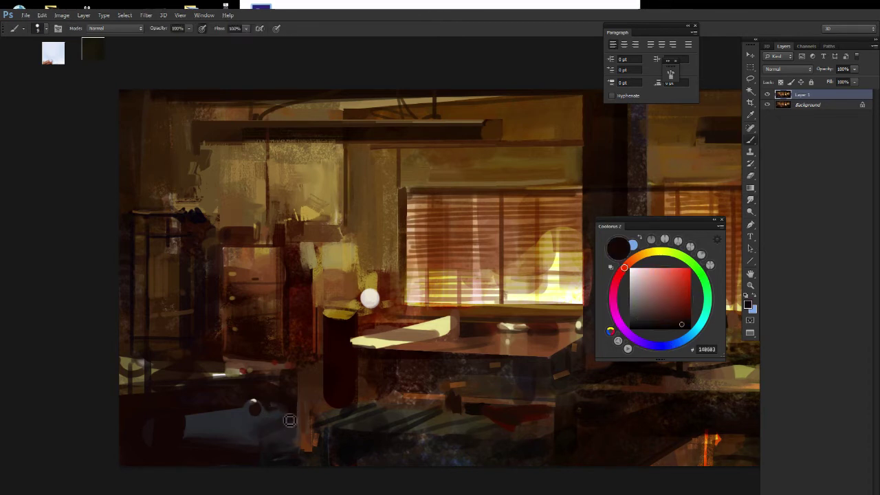
Sample dark grey-brown and near-black tones, briefly toggling the Smudge tool.
{"action": "left_click", "coordinate": [219, 428], "text": "alt"}
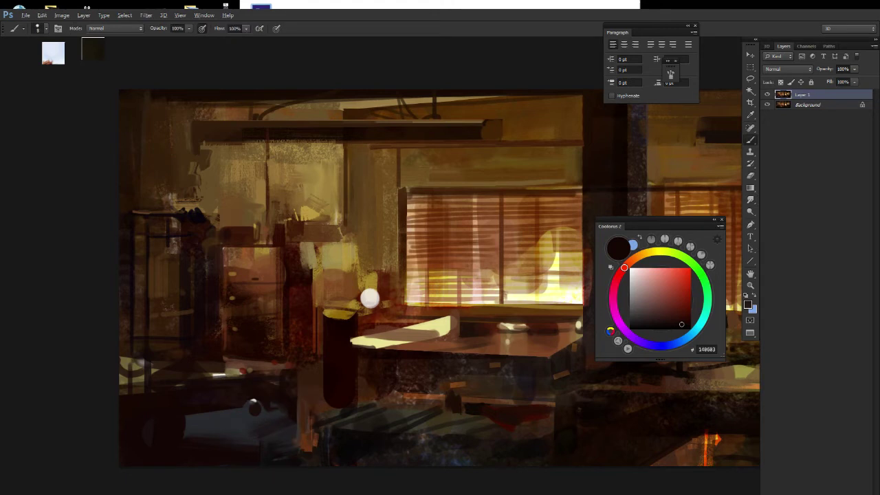
{"action": "left_click", "coordinate": [233, 448], "text": "alt"}
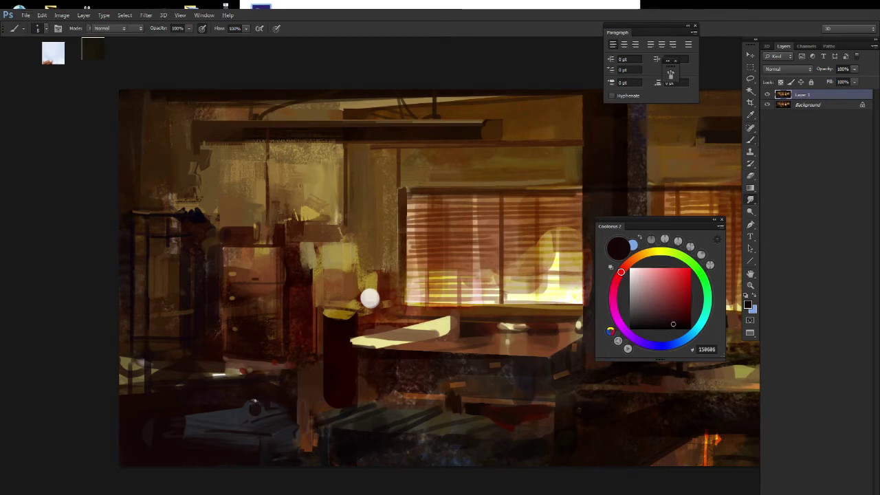
{"action": "key", "text": "r"}
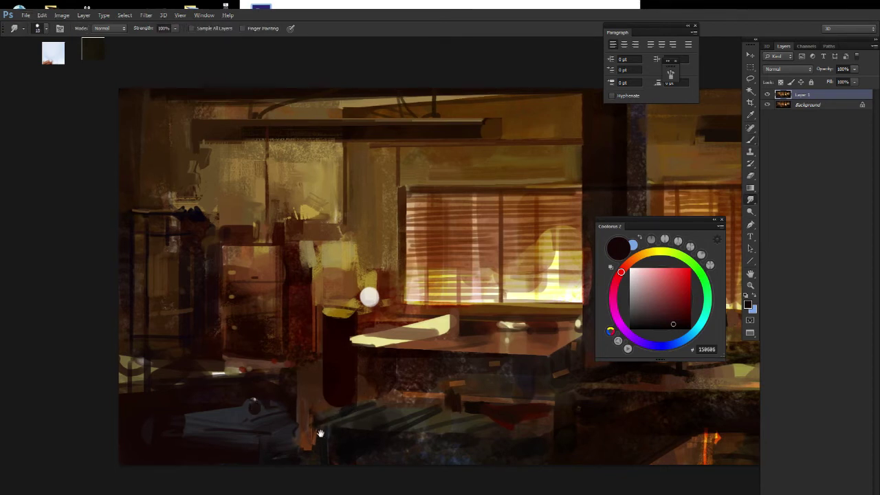
{"action": "key", "text": "b"}
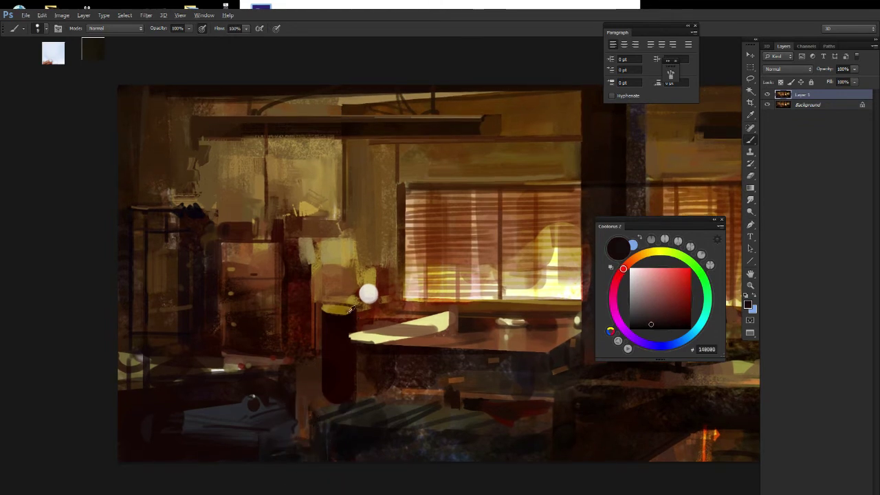
{"action": "left_click", "coordinate": [341, 311], "text": "alt"}
{"action": "left_click", "coordinate": [309, 442], "text": "alt"}
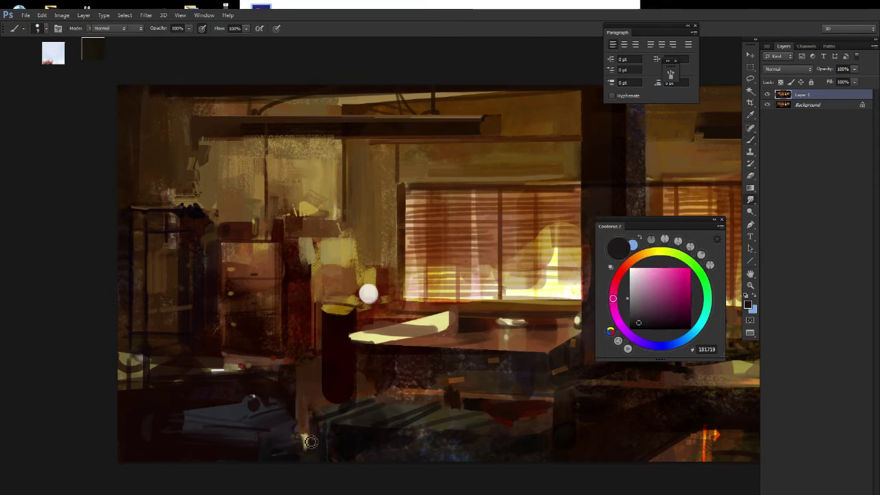
Sample the tabletop and table browns, adjusting toward orange-brown and then dark red-black.
{"action": "left_click", "coordinate": [350, 435], "text": "alt"}
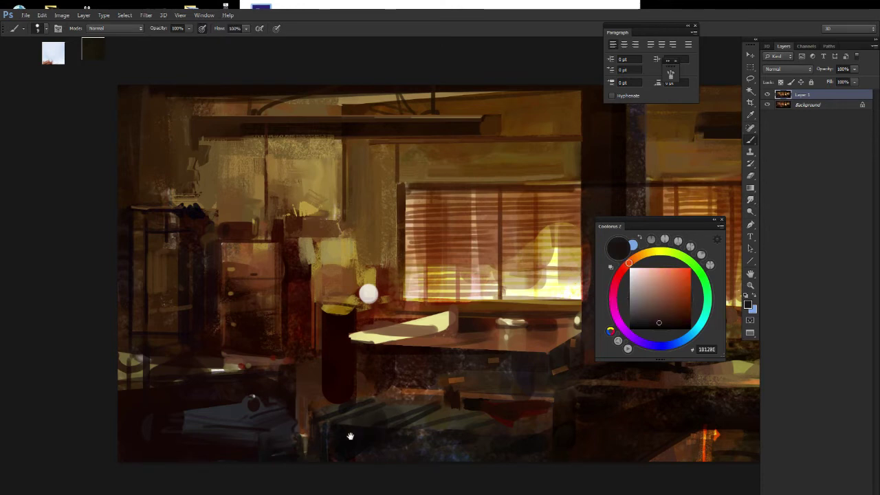
{"action": "left_click_drag", "start_coordinate": [350, 436], "coordinate": [311, 411]}
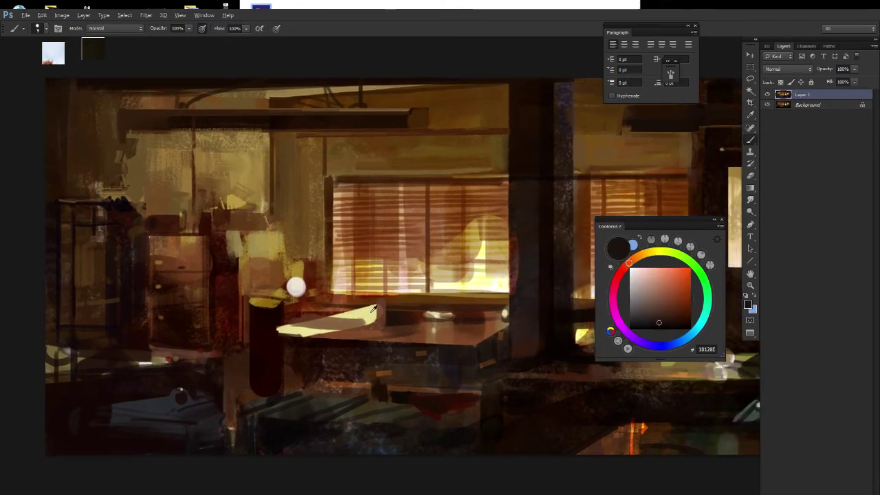
{"action": "left_click", "coordinate": [373, 309], "text": "alt"}
{"action": "left_click", "coordinate": [424, 333], "text": "alt"}
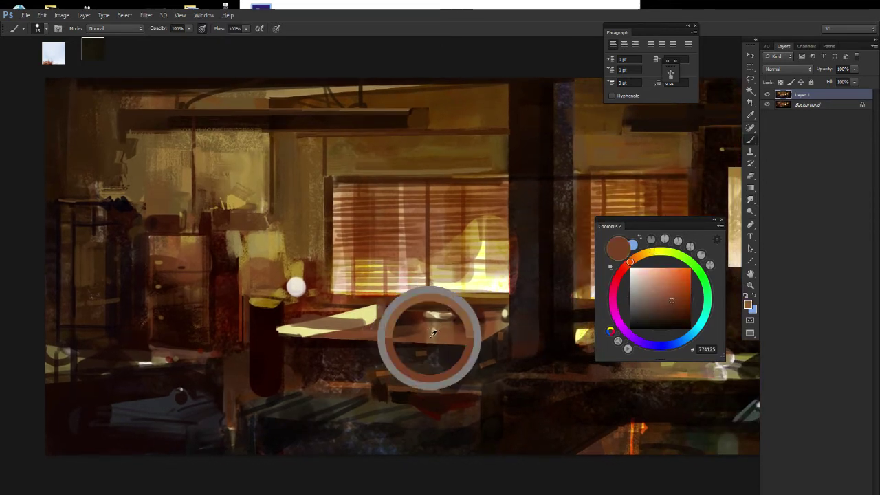
{"action": "left_click", "coordinate": [676, 288]}
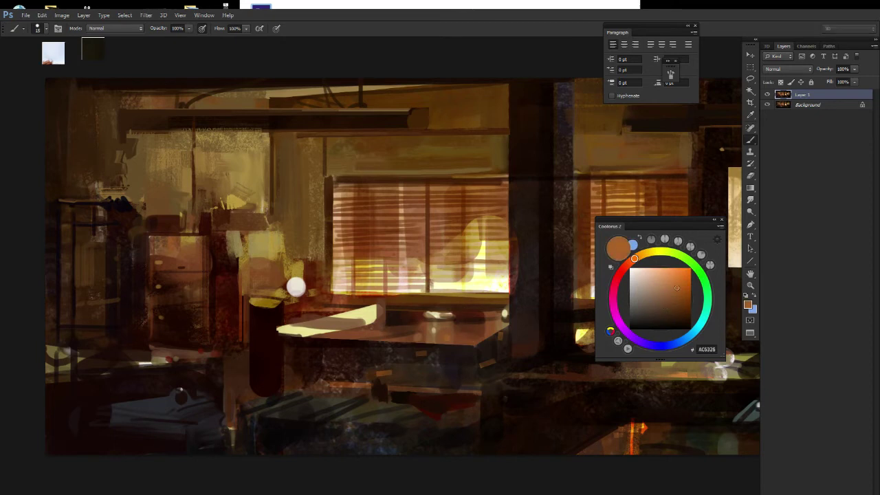
{"action": "left_click_drag", "start_coordinate": [498, 336], "coordinate": [409, 333]}
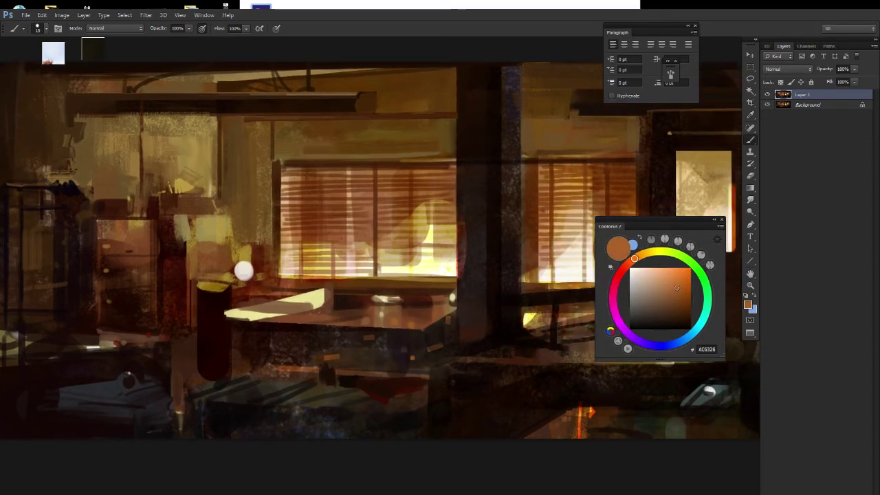
{"action": "left_click", "coordinate": [431, 356], "text": "alt"}
{"action": "left_click_drag", "start_coordinate": [395, 355], "coordinate": [441, 354]}
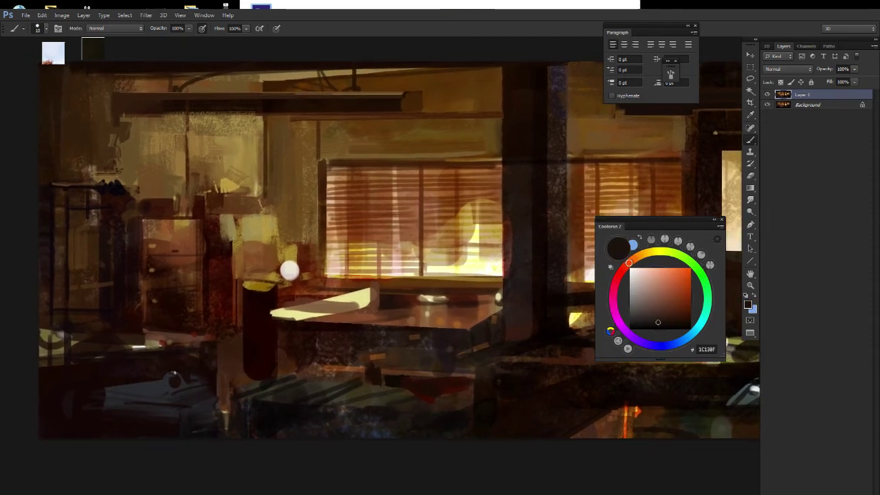
{"action": "left_click", "coordinate": [336, 330], "text": "alt"}
Paint a dark red-black stroke beside the dark pillar under the table.
{"action": "left_click_drag", "start_coordinate": [286, 369], "coordinate": [288, 332]}
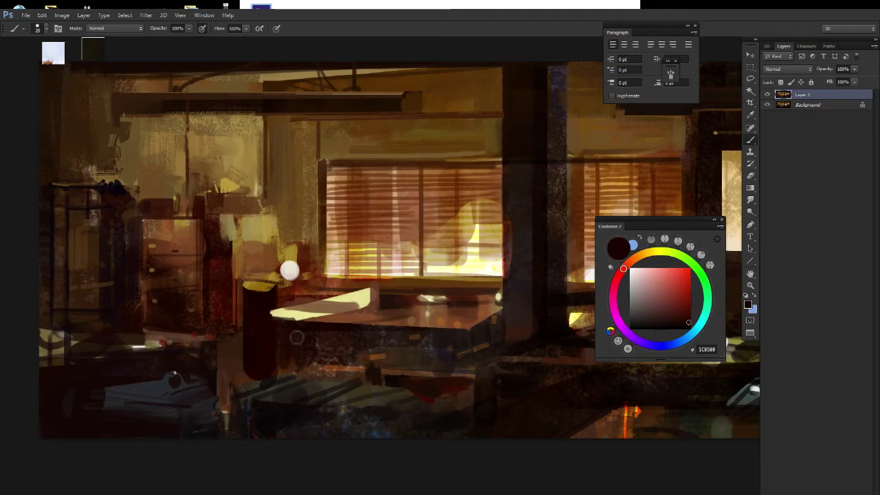
{"action": "left_click", "coordinate": [284, 365], "text": "alt"}
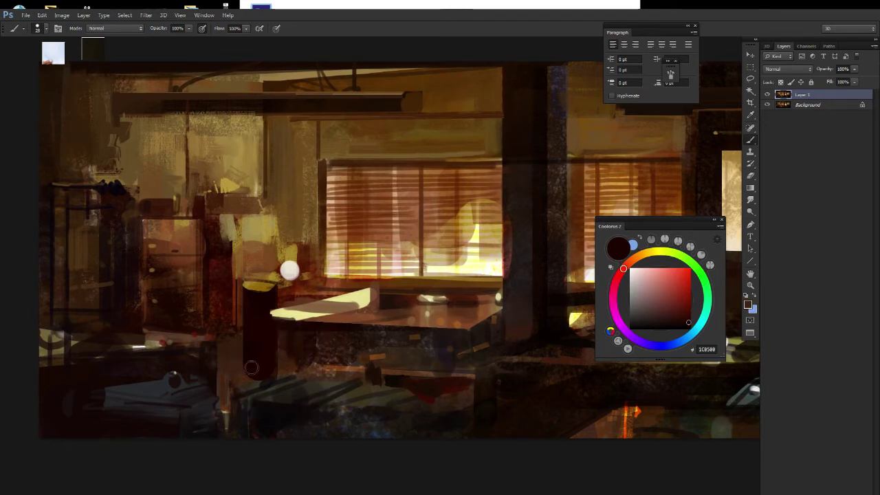
{"action": "left_click_drag", "start_coordinate": [301, 355], "coordinate": [310, 353]}
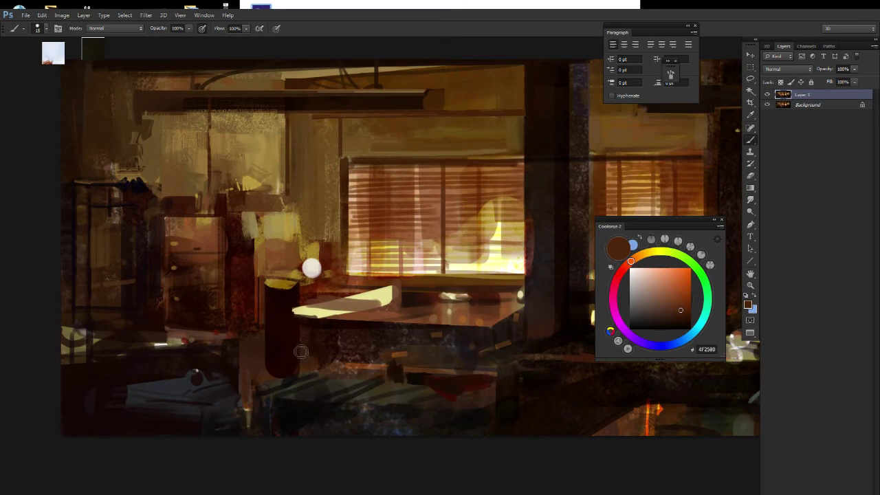
{"action": "mouse_move", "coordinate": [290, 293]}
{"action": "left_mouse_down"}
{"action": "mouse_move", "coordinate": [341, 298]}
{"action": "mouse_move", "coordinate": [298, 311]}
{"action": "mouse_move", "coordinate": [313, 282]}
{"action": "left_mouse_up"}
Reselect the small yellow stroke near the lamp and place a duplicate slightly lower.
{"action": "key", "text": "m"}
{"action": "key", "text": "ctrl+d"}
{"action": "key", "text": "b"}
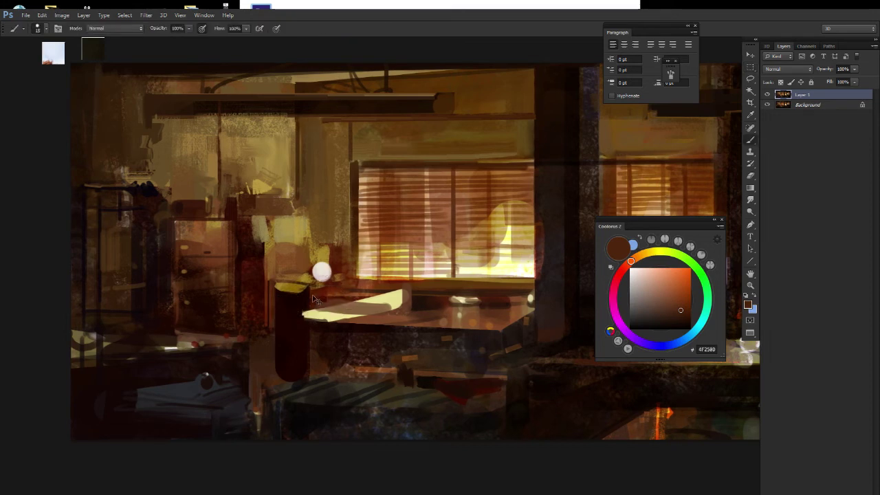
{"action": "key", "text": "ctrl+shift+d"}
{"action": "left_click_drag", "start_coordinate": [316, 282], "coordinate": [321, 301]}
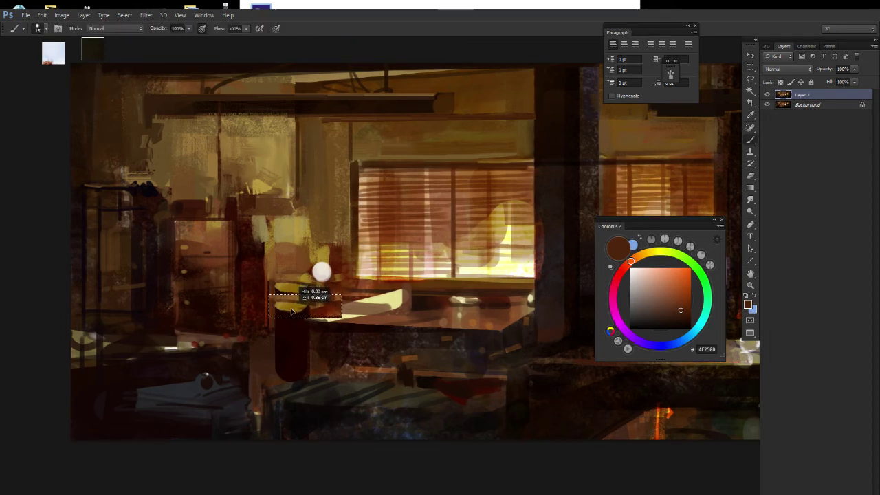
Deselect the copied yellow stroke and settle on a very dark red-black for the pillar-base shadows.
{"action": "key", "text": "ctrl+d"}
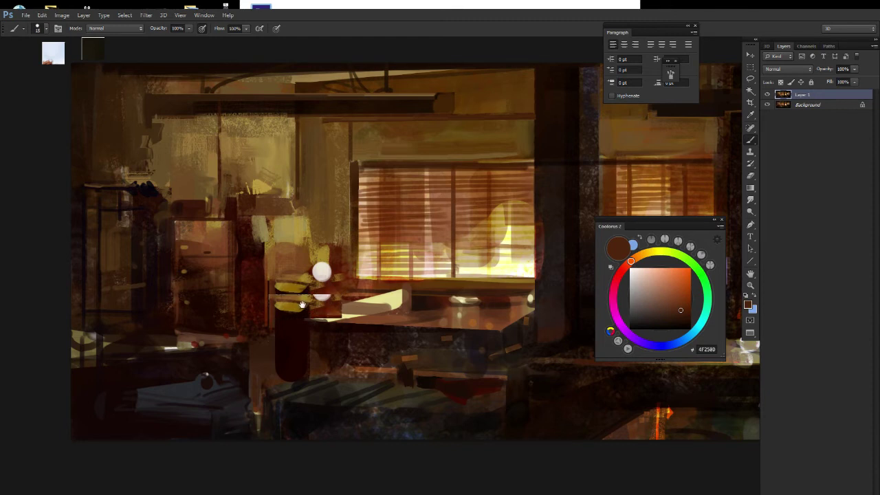
{"action": "left_click_drag", "start_coordinate": [301, 304], "coordinate": [292, 290]}
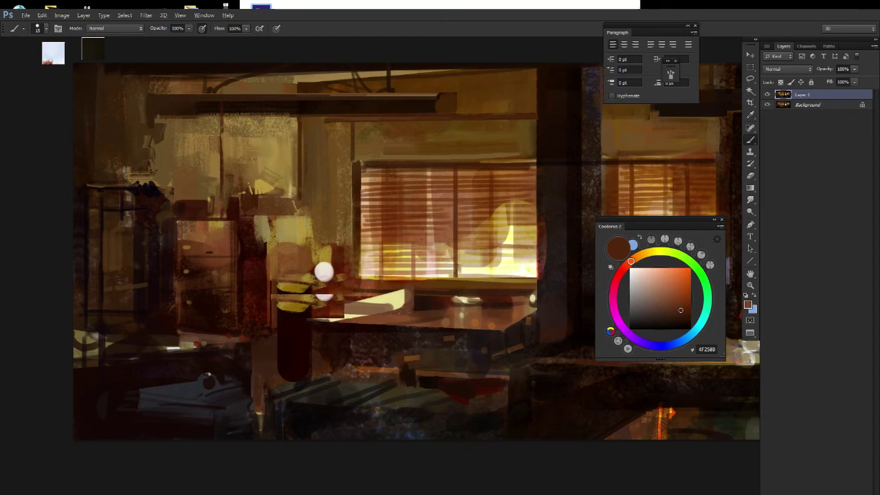
{"action": "left_click", "coordinate": [384, 315], "text": "alt"}
{"action": "left_click", "coordinate": [283, 315], "text": "alt"}
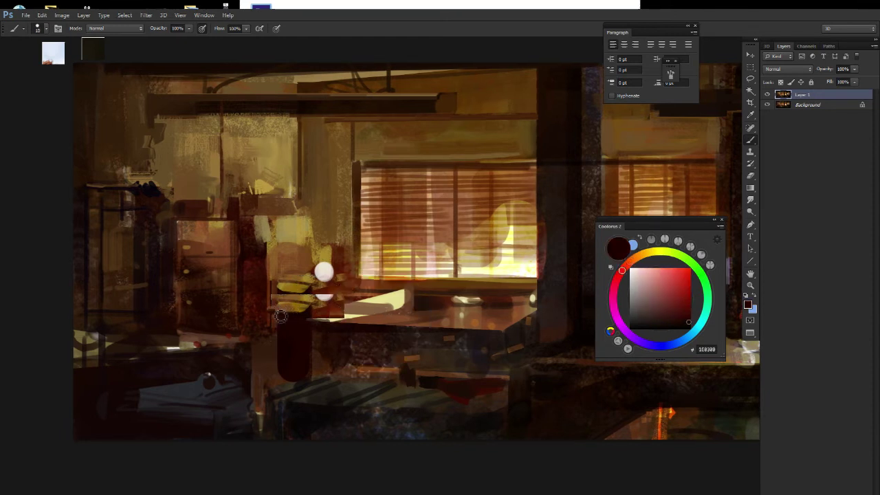
{"action": "left_click", "coordinate": [293, 309], "text": "alt"}
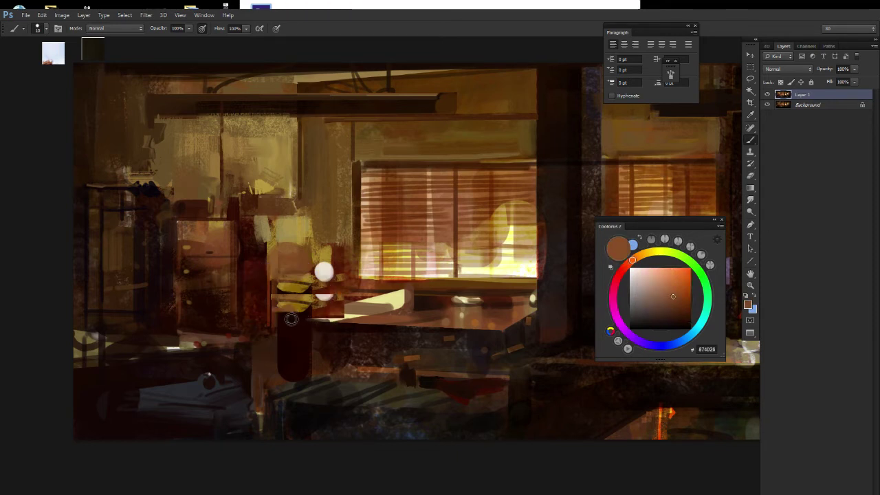
{"action": "scroll", "coordinate": [293, 309], "scroll_direction": "down", "scroll_amount": 1}
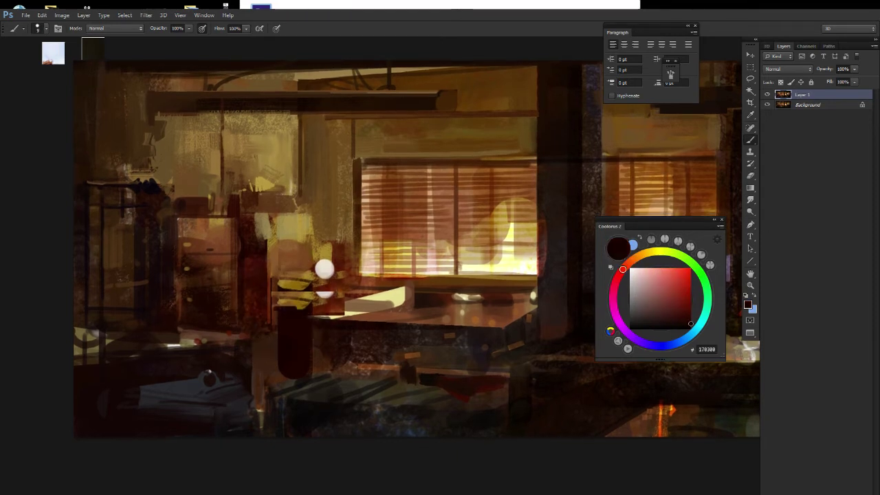
{"action": "scroll", "coordinate": [289, 367], "scroll_direction": "down", "scroll_amount": 1}
{"action": "left_click", "coordinate": [289, 369], "text": "alt"}
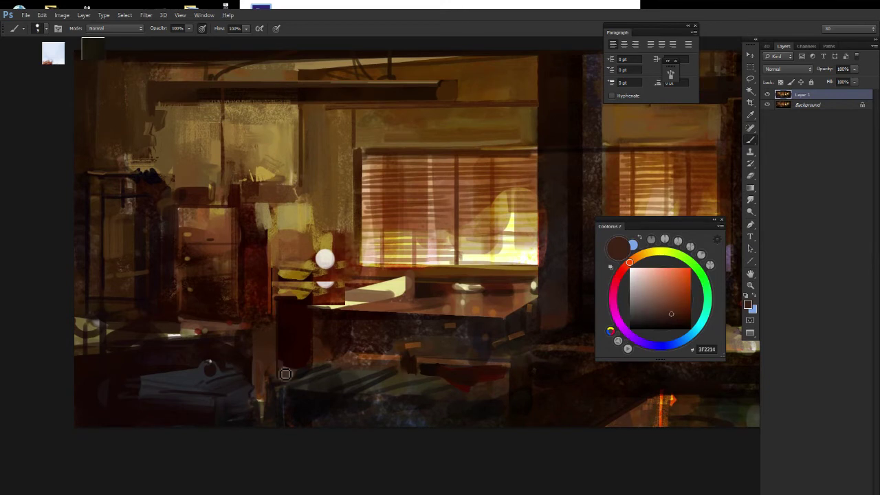
{"action": "left_click", "coordinate": [283, 374], "text": "alt"}
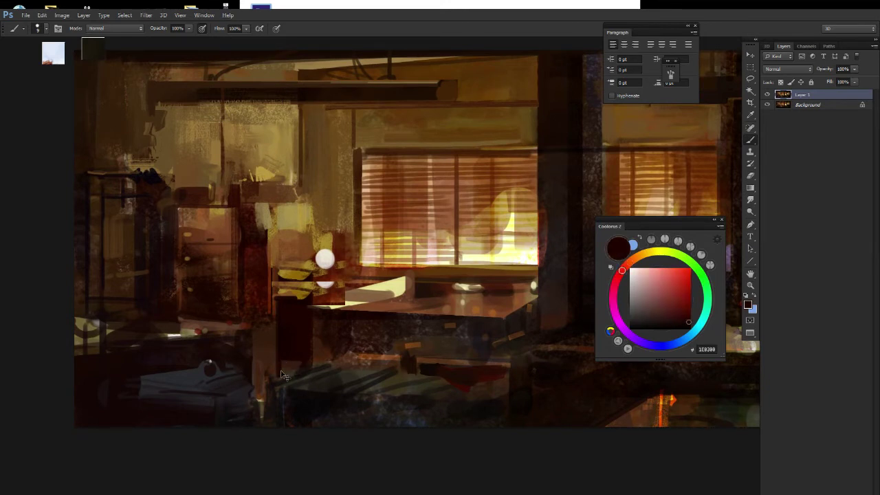
{"action": "mouse_move", "coordinate": [294, 336]}
{"action": "left_mouse_down"}
{"action": "mouse_move", "coordinate": [310, 331]}
{"action": "mouse_move", "coordinate": [291, 332]}
{"action": "mouse_move", "coordinate": [283, 316]}
{"action": "mouse_move", "coordinate": [294, 303]}
{"action": "left_mouse_up"}
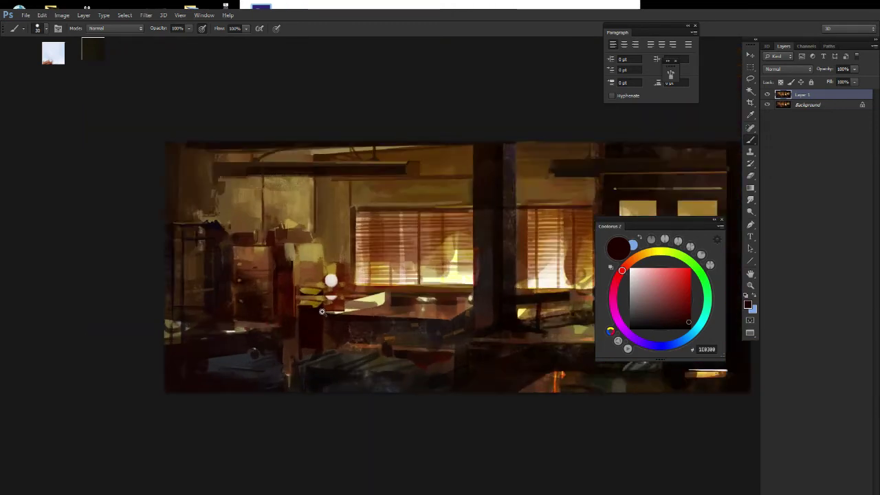
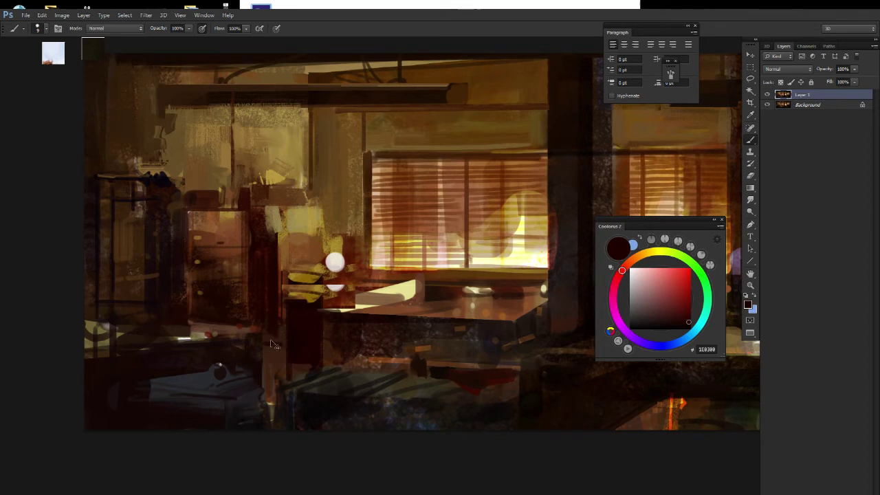
Zoom into the painting and sample several browns and a near-black from it.
{"action": "left_click_drag", "start_coordinate": [297, 329], "coordinate": [302, 329]}
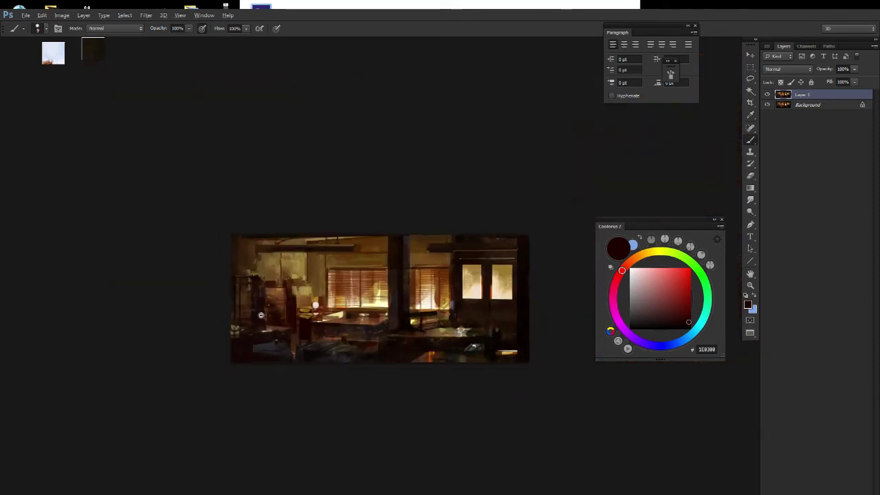
{"action": "left_click_drag", "start_coordinate": [255, 310], "coordinate": [320, 318]}
{"action": "left_click", "coordinate": [356, 341], "text": "alt"}
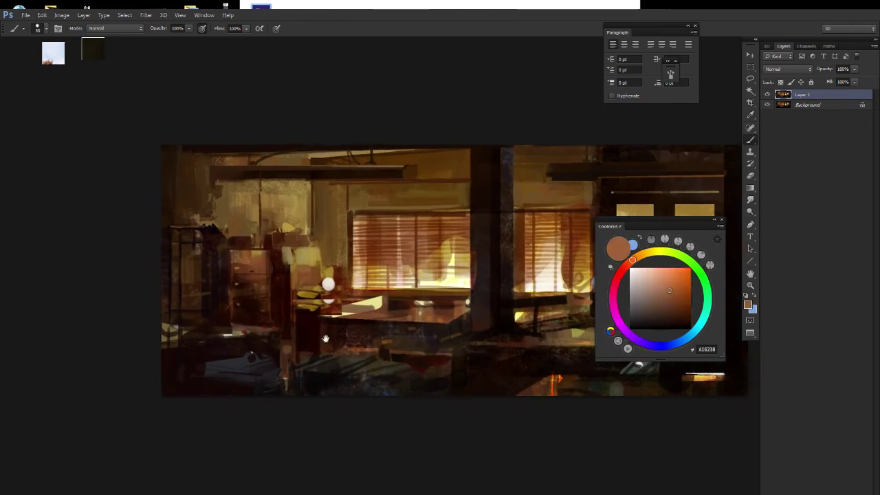
{"action": "left_click_drag", "start_coordinate": [376, 334], "coordinate": [411, 330]}
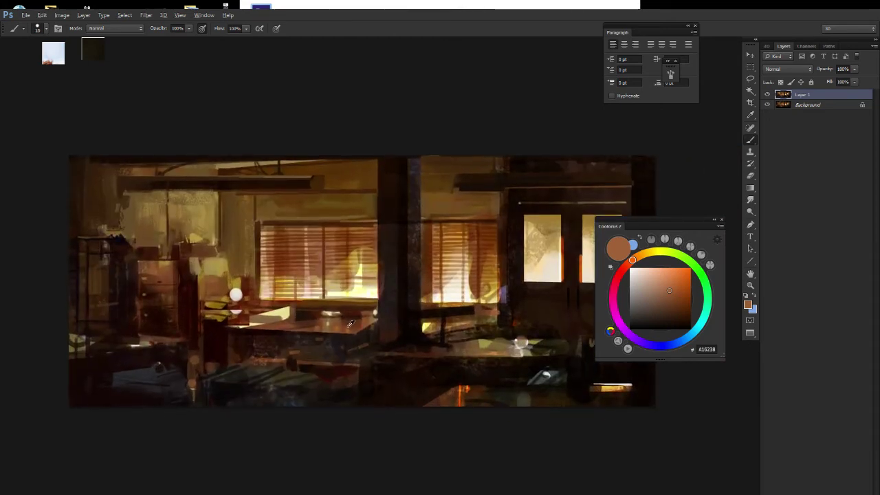
{"action": "left_click", "coordinate": [318, 363], "text": "alt"}
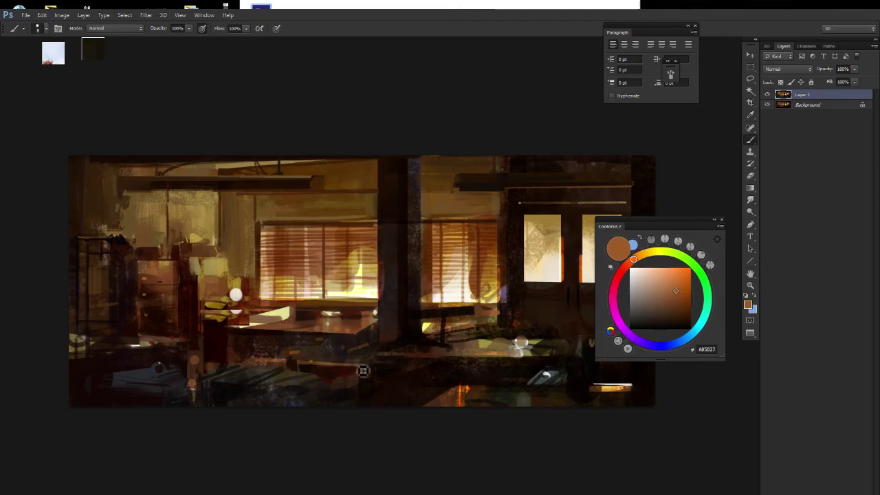
{"action": "left_click_drag", "start_coordinate": [415, 325], "coordinate": [353, 323]}
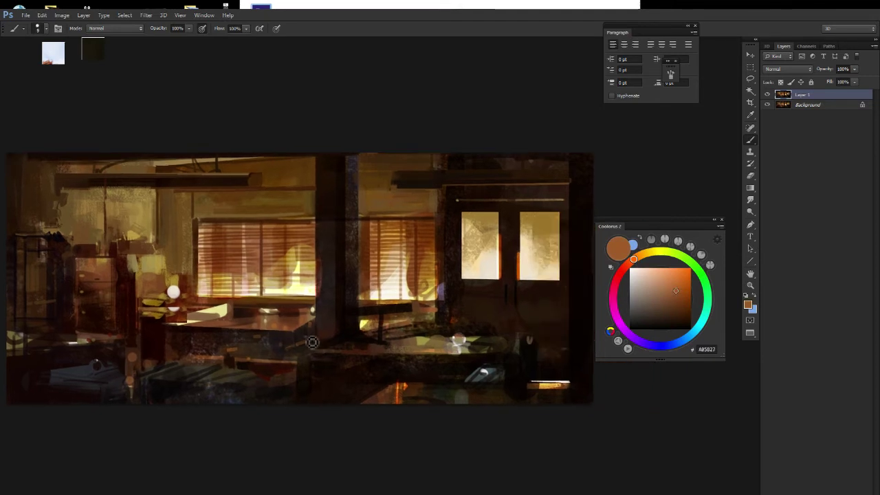
{"action": "left_click", "coordinate": [675, 325]}
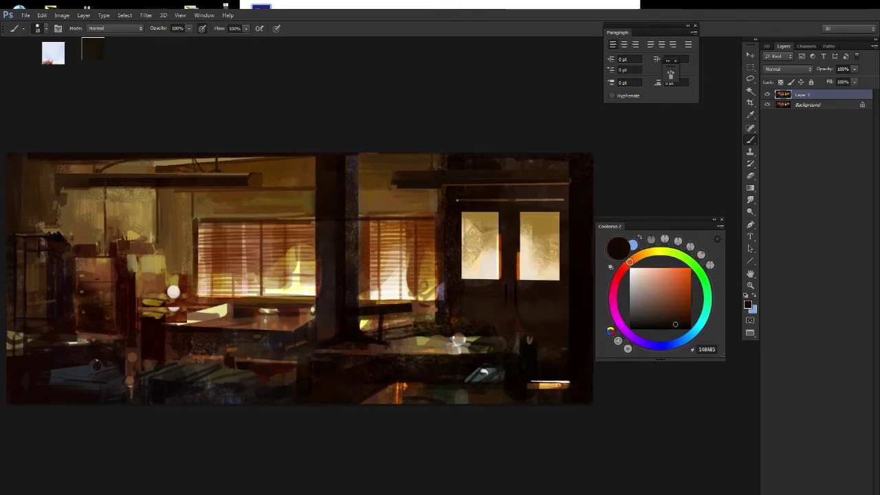
{"action": "left_click", "coordinate": [345, 366], "text": "alt"}
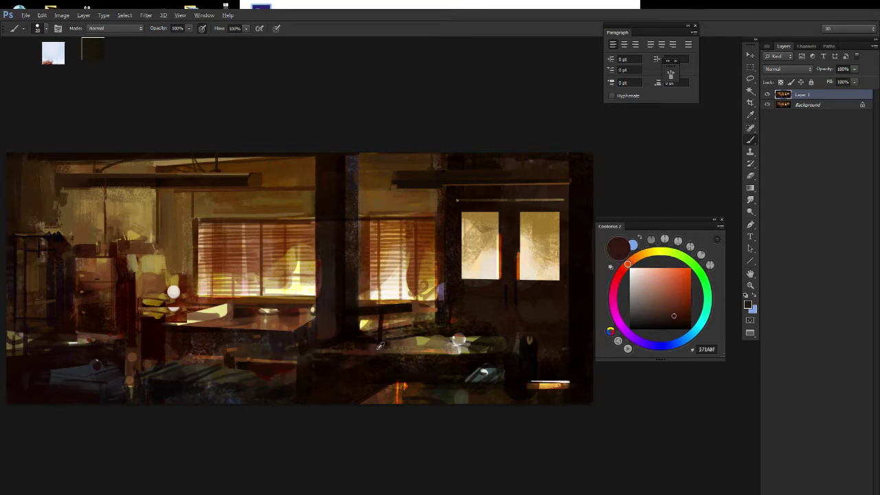
{"action": "mouse_move", "coordinate": [370, 344]}
{"action": "left_mouse_down"}
{"action": "mouse_move", "coordinate": [333, 335]}
{"action": "mouse_move", "coordinate": [344, 330]}
{"action": "left_mouse_up"}
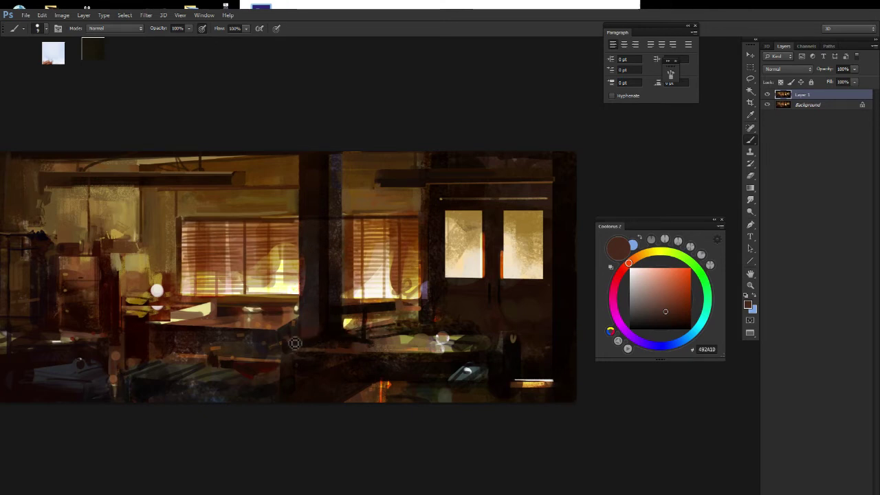
{"action": "left_click_drag", "start_coordinate": [284, 309], "coordinate": [289, 315]}
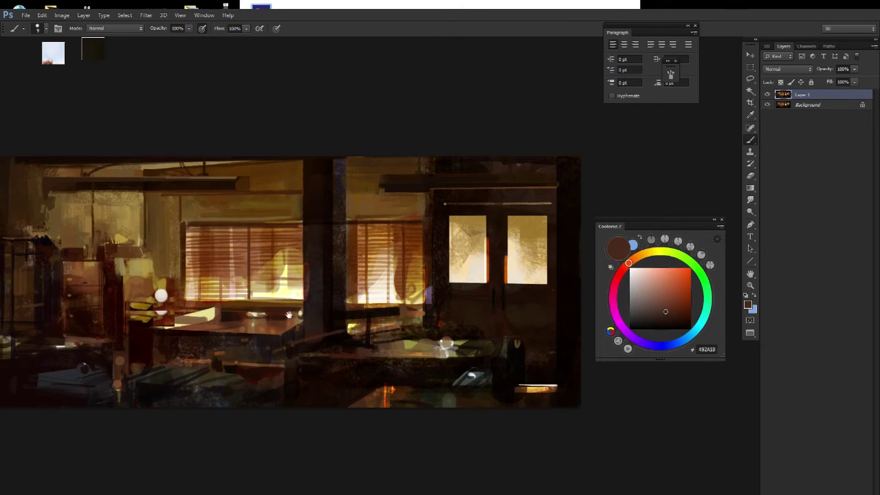
{"action": "left_click", "coordinate": [300, 318], "text": "alt"}
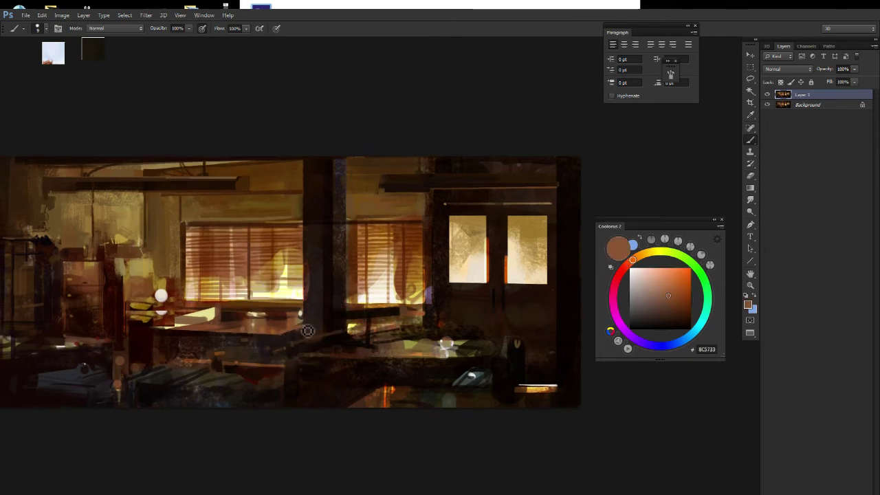
{"action": "left_click", "coordinate": [301, 333], "text": "alt"}
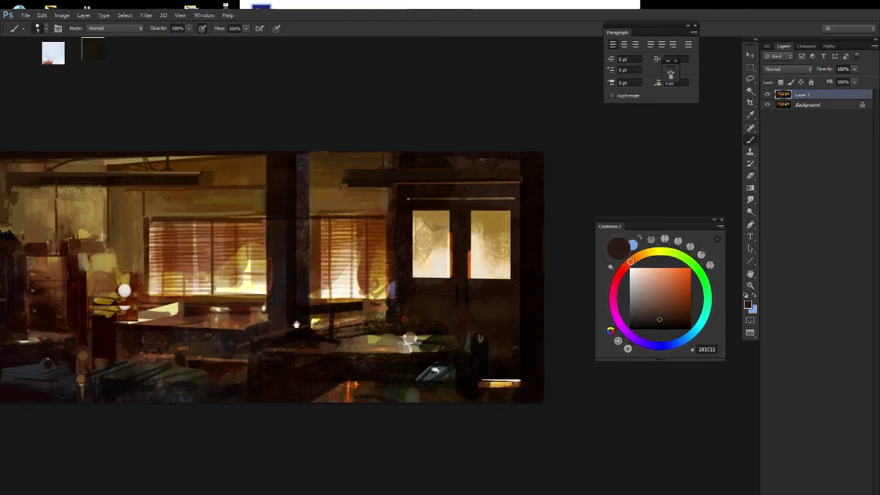
Sample the pale yellow window light, dark browns and near-black, then recentre the view.
{"action": "scroll", "coordinate": [300, 313], "scroll_direction": "down", "scroll_amount": 3}
{"action": "scroll", "coordinate": [275, 302], "scroll_direction": "up", "scroll_amount": 3}
{"action": "left_click", "coordinate": [242, 283], "text": "alt"}
{"action": "left_click_drag", "start_coordinate": [242, 284], "coordinate": [300, 280]}
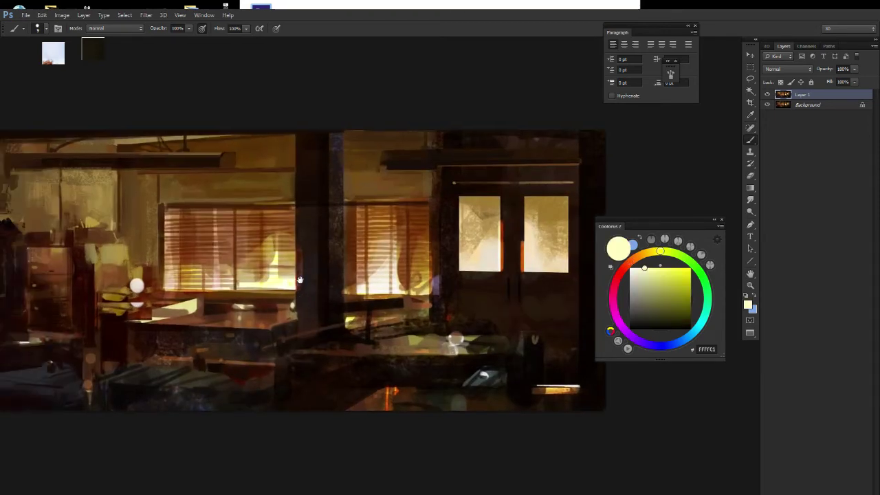
{"action": "left_click", "coordinate": [299, 339], "text": "alt"}
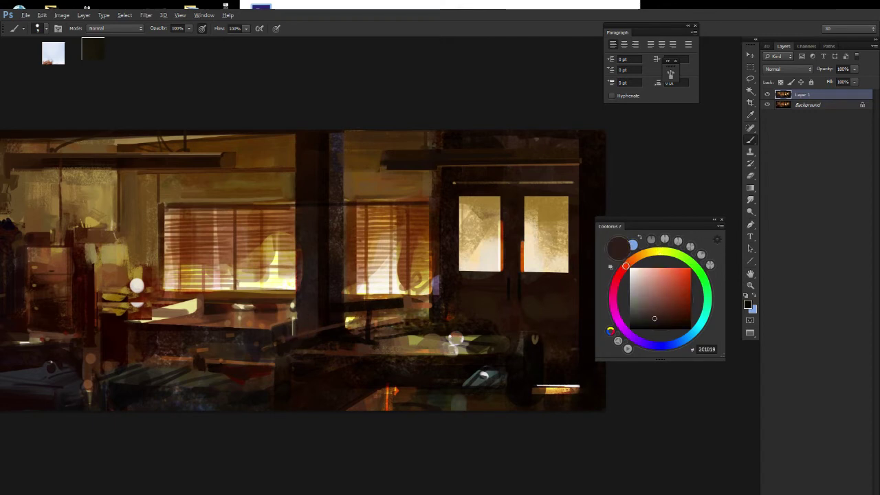
{"action": "left_click", "coordinate": [297, 335], "text": "alt"}
{"action": "left_click", "coordinate": [316, 324], "text": "alt"}
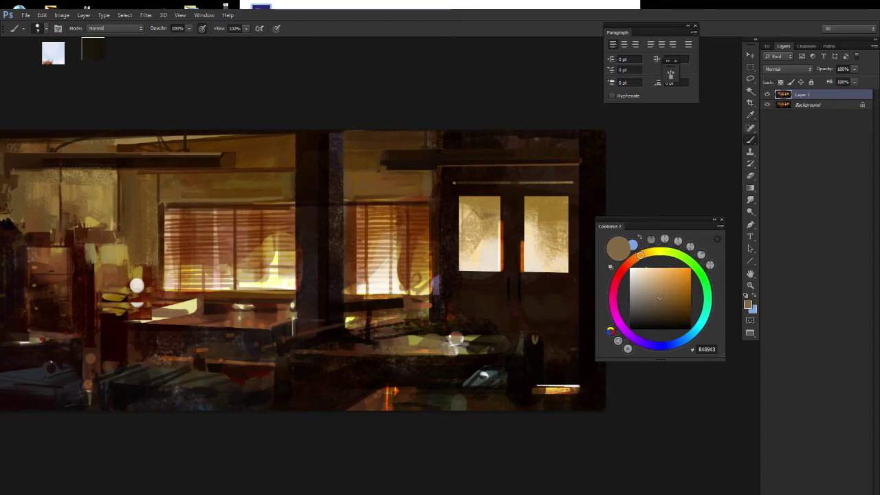
{"action": "left_click", "coordinate": [308, 333], "text": "alt"}
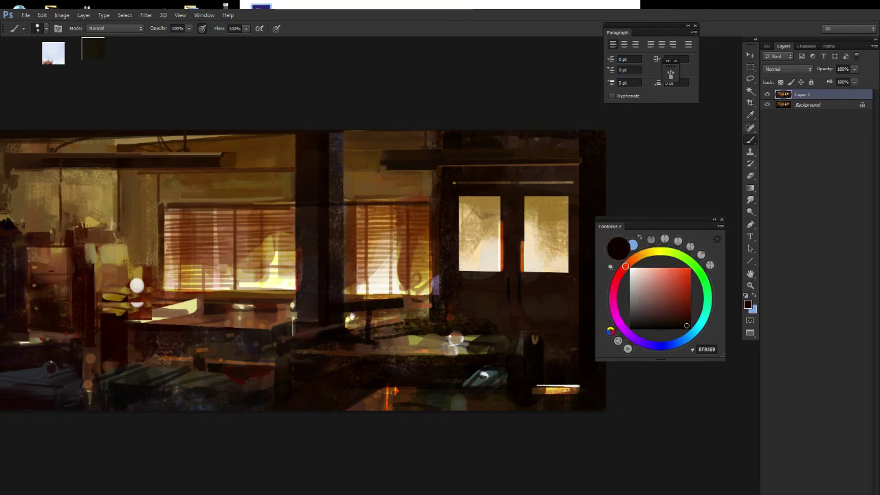
{"action": "scroll", "coordinate": [347, 321], "scroll_direction": "down", "scroll_amount": 2}
{"action": "scroll", "coordinate": [351, 320], "scroll_direction": "down", "scroll_amount": 1}
{"action": "scroll", "coordinate": [333, 321], "scroll_direction": "up", "scroll_amount": 3}
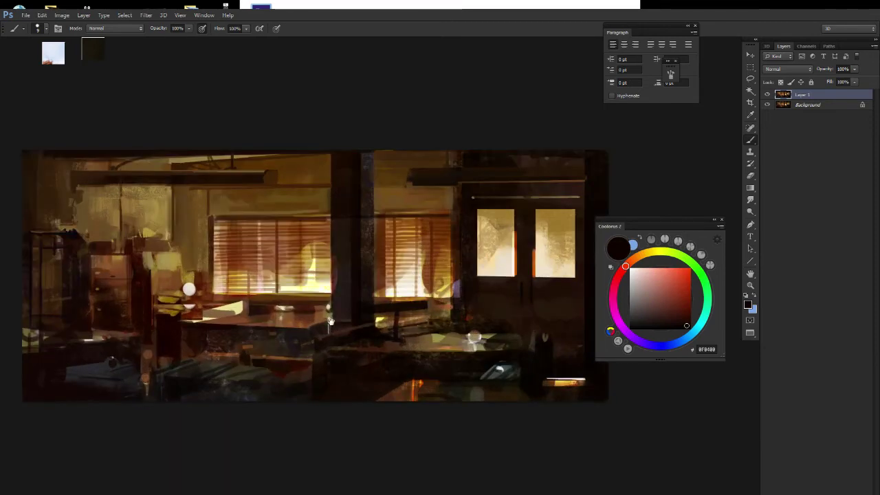
{"action": "left_click_drag", "start_coordinate": [314, 328], "coordinate": [360, 339]}
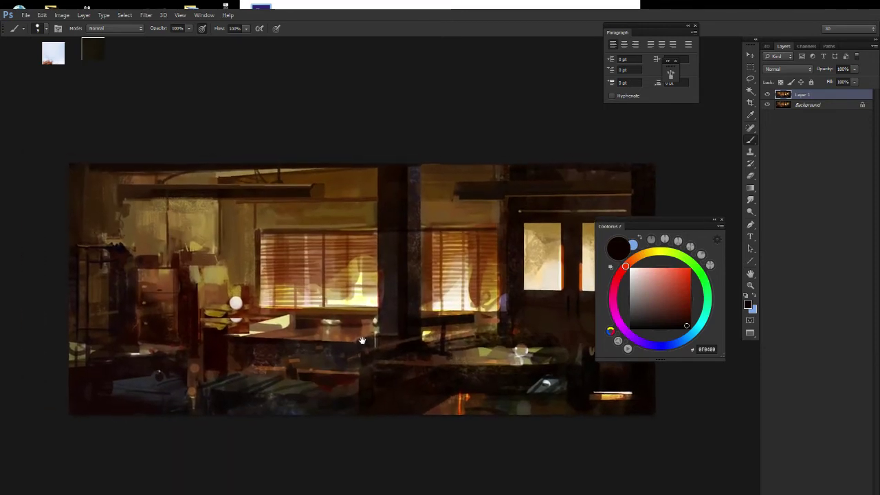
Add a new empty layer above Layer 1 blended as Lighter Color.
{"action": "key", "text": "ctrl+shift+n"}
{"action": "key", "text": "Return"}
{"action": "left_click_drag", "start_coordinate": [365, 323], "coordinate": [371, 325]}
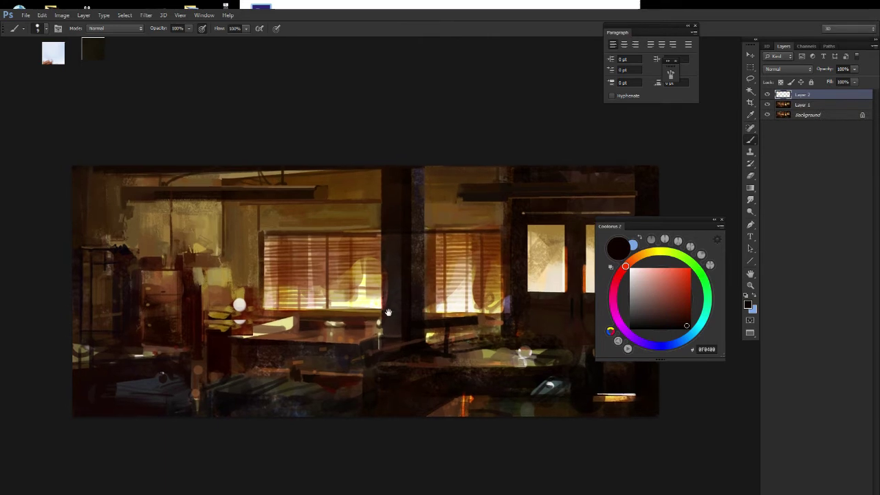
{"action": "left_click", "coordinate": [784, 69]}
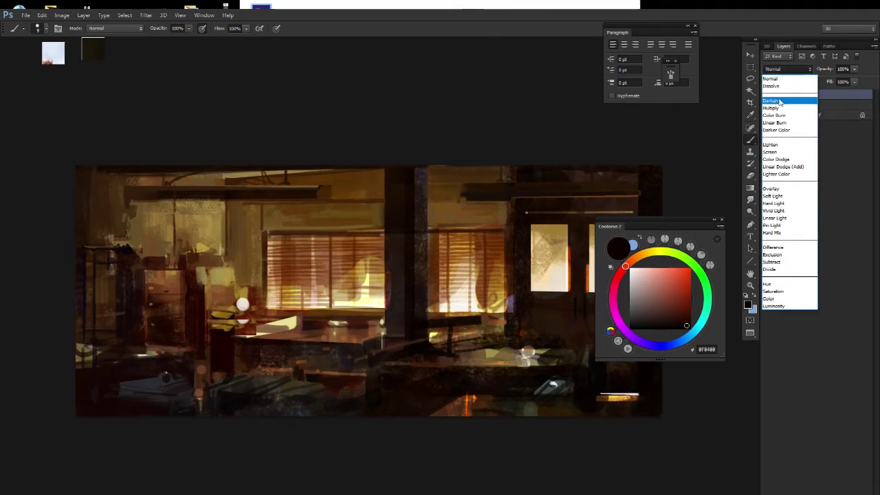
{"action": "left_click", "coordinate": [775, 174]}
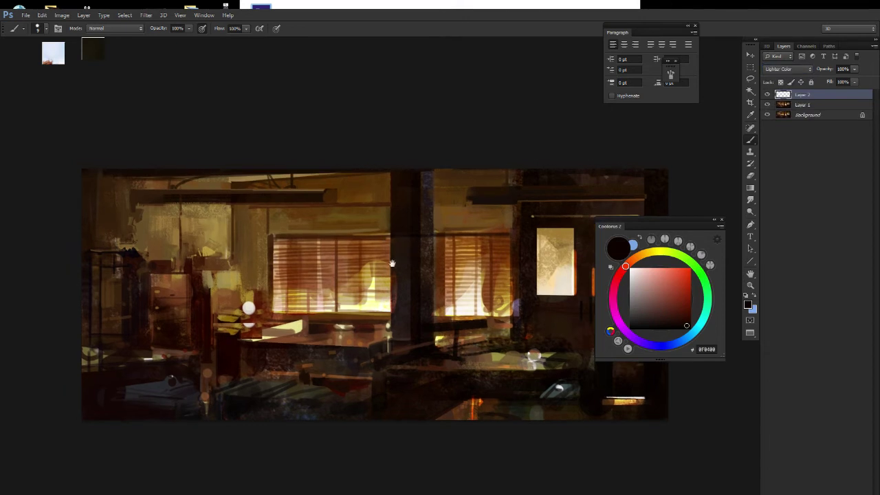
Paint golden yellow glow over the cabinets with a size-175 brush, then size 90.
{"action": "right_click", "coordinate": [297, 257]}
{"action": "double_click", "coordinate": [427, 388]}
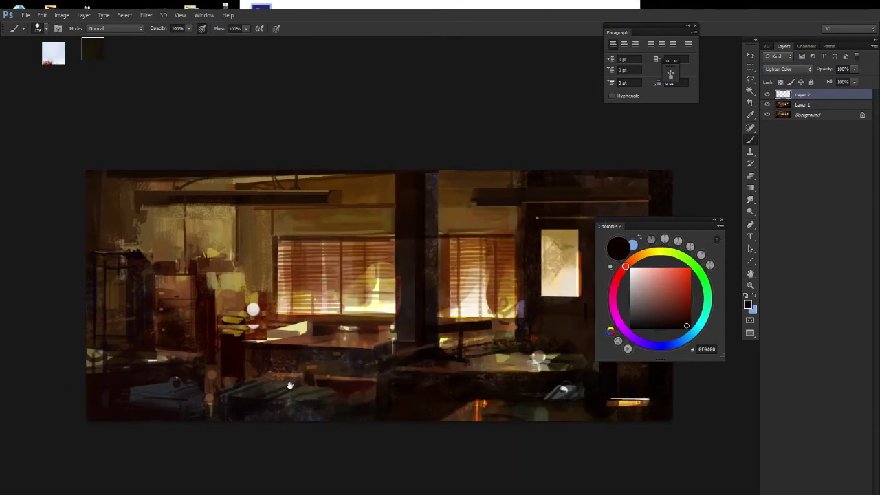
{"action": "left_click", "coordinate": [643, 258]}
{"action": "left_click_drag", "start_coordinate": [669, 288], "coordinate": [666, 279]}
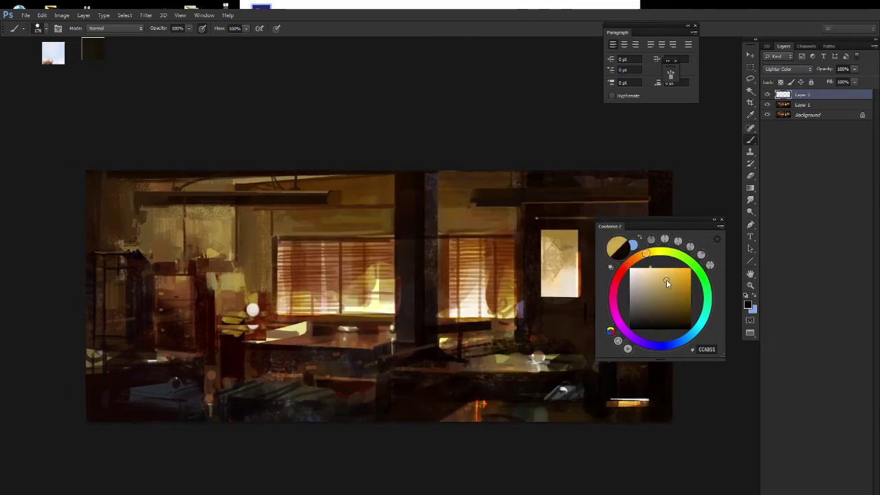
{"action": "left_click_drag", "start_coordinate": [220, 261], "coordinate": [254, 303]}
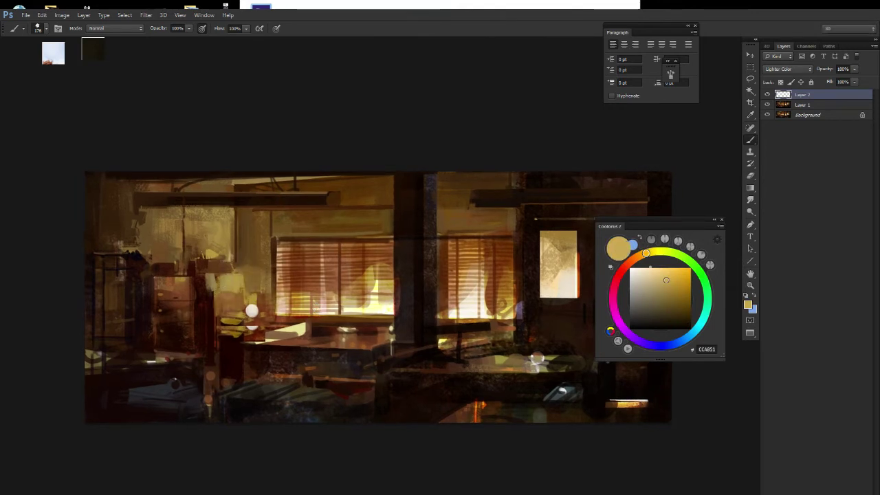
{"action": "left_click_drag", "start_coordinate": [658, 292], "coordinate": [677, 286]}
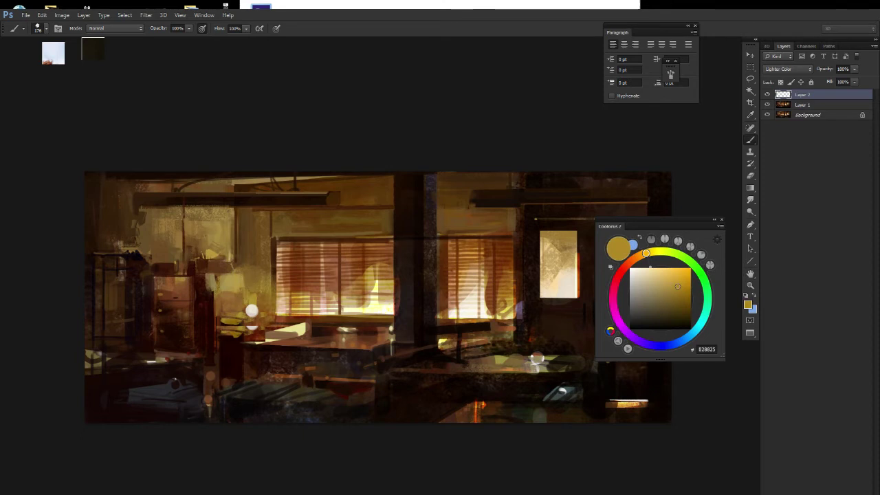
{"action": "left_click", "coordinate": [251, 311]}
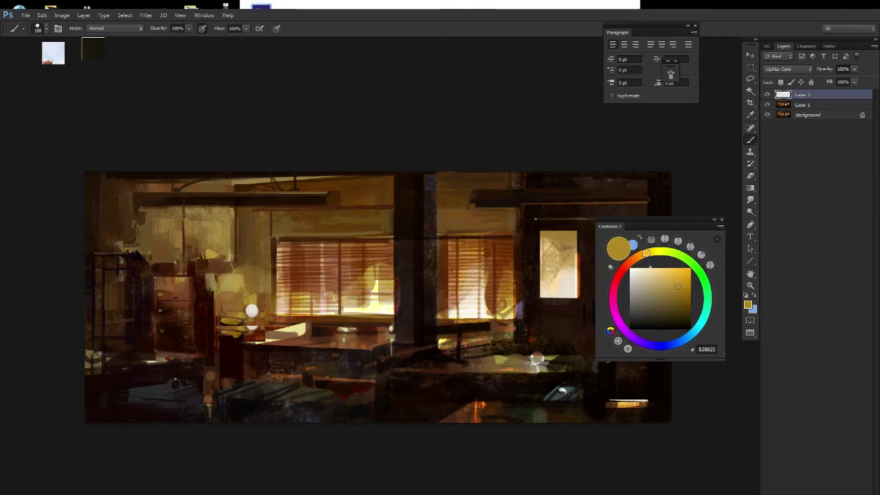
{"action": "key", "text": "bracketleft"}
{"action": "key", "text": "bracketleft"}
{"action": "key", "text": "bracketleft"}
{"action": "left_click_drag", "start_coordinate": [218, 242], "coordinate": [209, 237]}
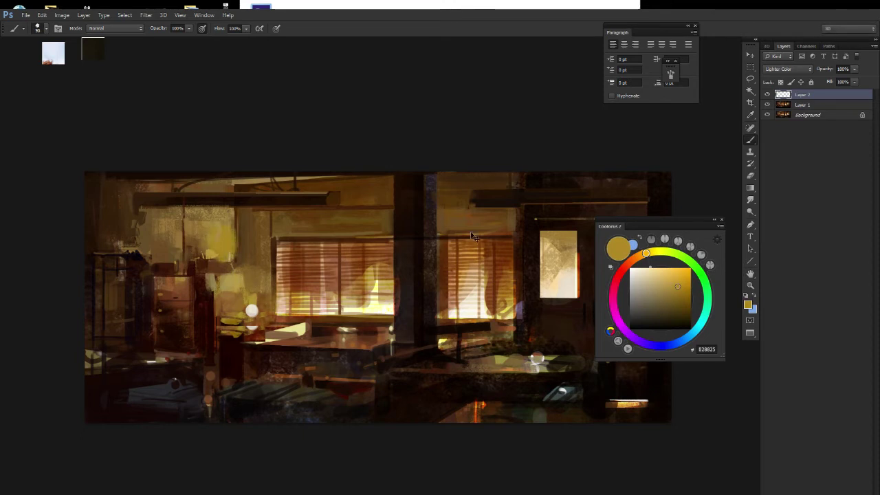
{"action": "left_click", "coordinate": [664, 284]}
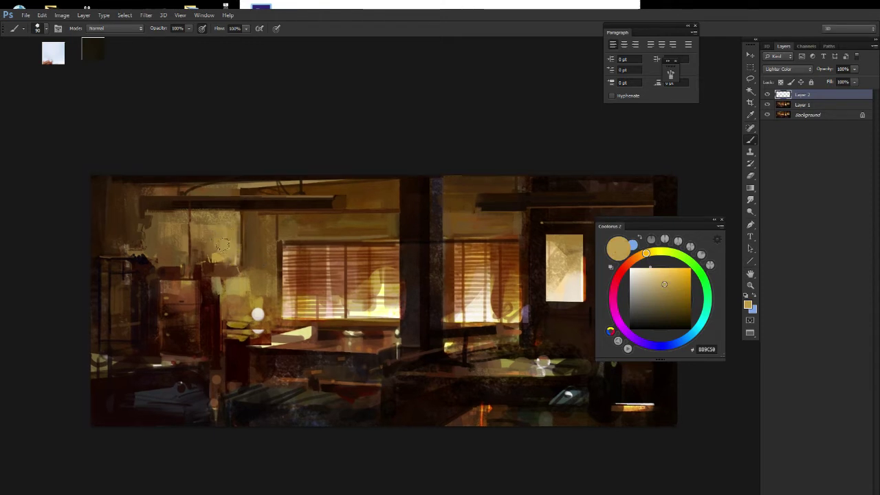
Erase the overlay near the left cabinets, then again with a smaller eraser.
{"action": "key", "text": "e"}
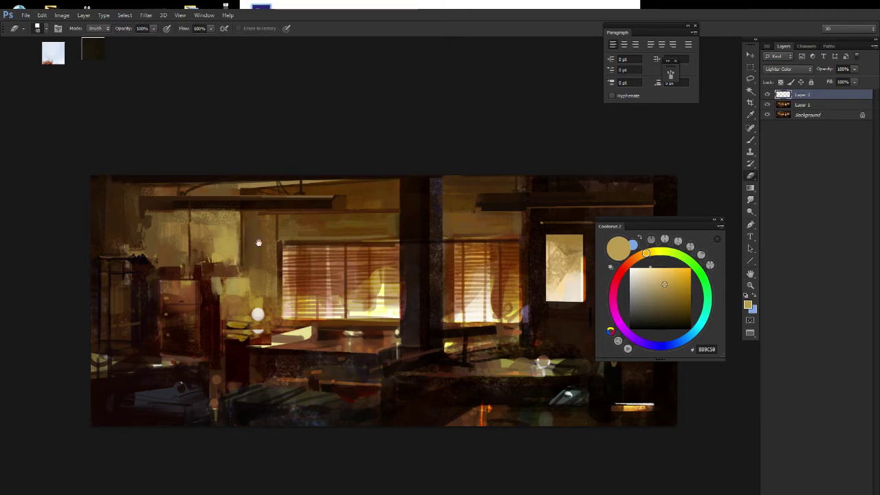
{"action": "left_click_drag", "start_coordinate": [259, 242], "coordinate": [270, 241]}
{"action": "key", "text": "b"}
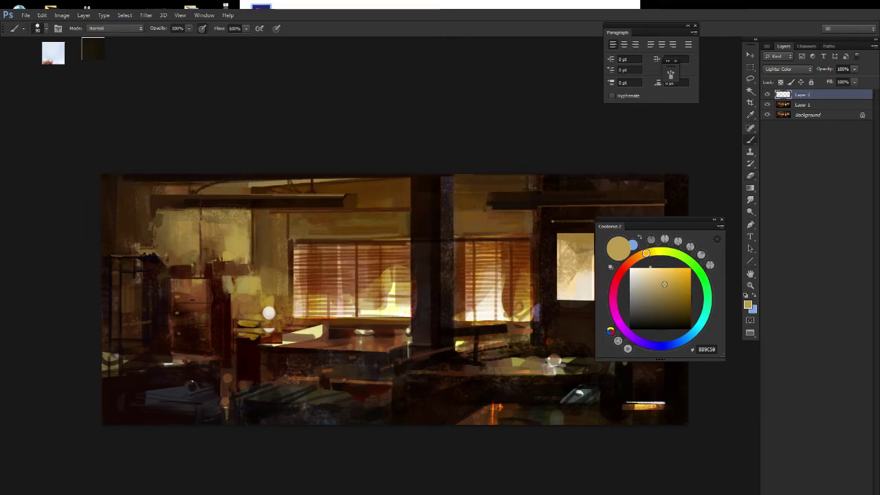
{"action": "key", "text": "e"}
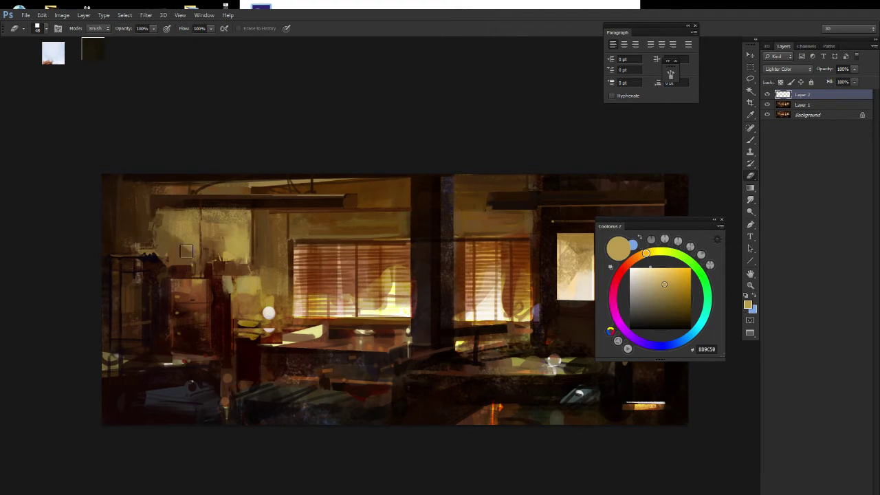
{"action": "mouse_move", "coordinate": [175, 235]}
{"action": "left_mouse_down"}
{"action": "mouse_move", "coordinate": [196, 251]}
{"action": "mouse_move", "coordinate": [182, 246]}
{"action": "left_mouse_up"}
{"action": "right_click", "coordinate": [180, 240]}
{"action": "key", "text": "Return"}
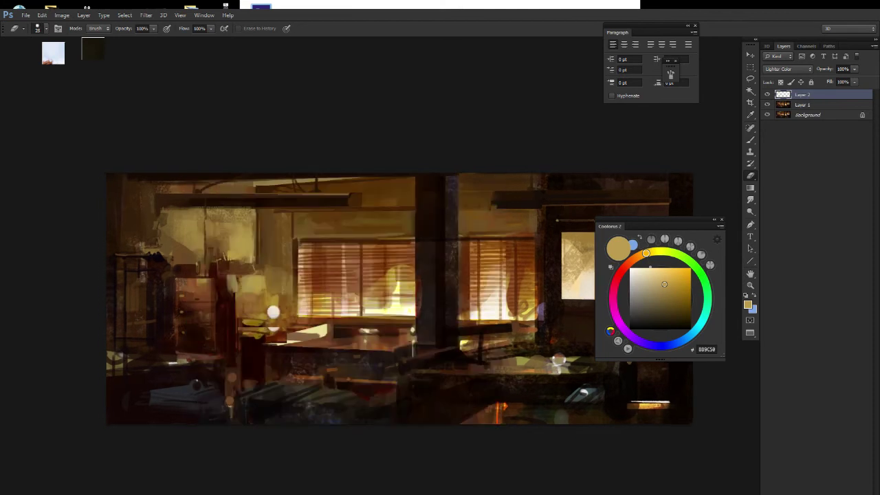
{"action": "left_click_drag", "start_coordinate": [173, 234], "coordinate": [185, 244]}
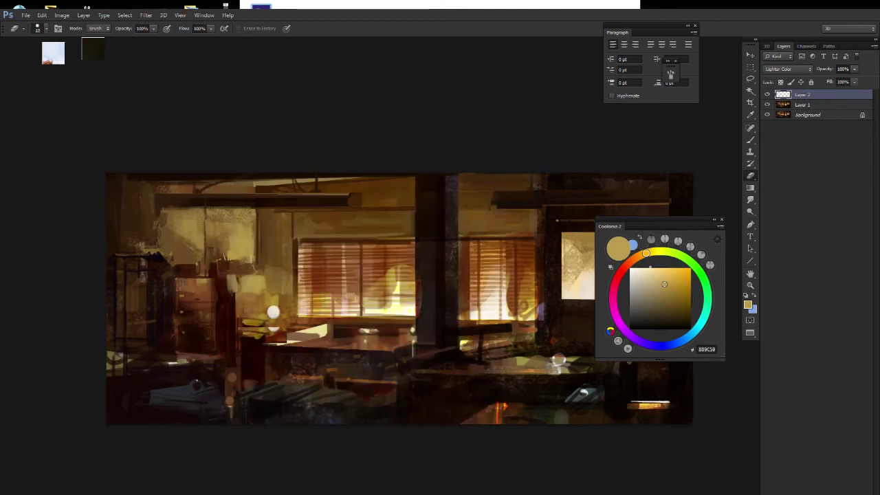
Paint a bright yellow-orange stroke on the left blinded window.
{"action": "key", "text": "b"}
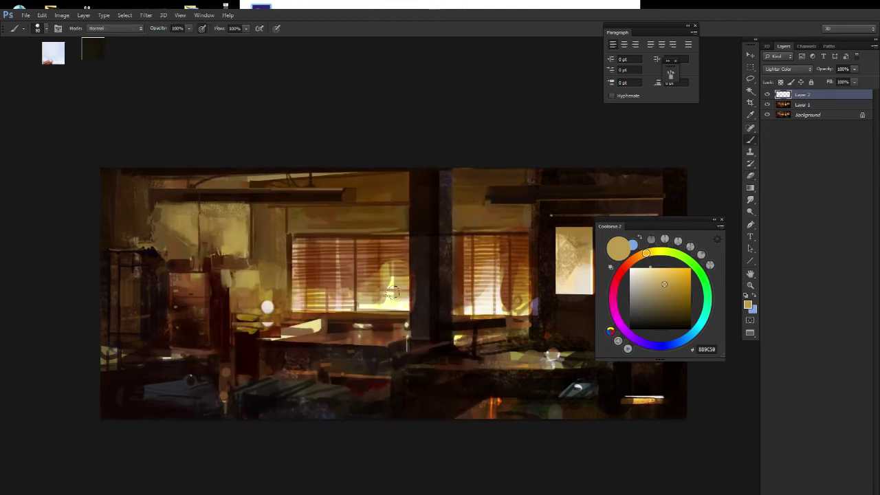
{"action": "left_click", "coordinate": [683, 284]}
{"action": "left_click", "coordinate": [641, 255]}
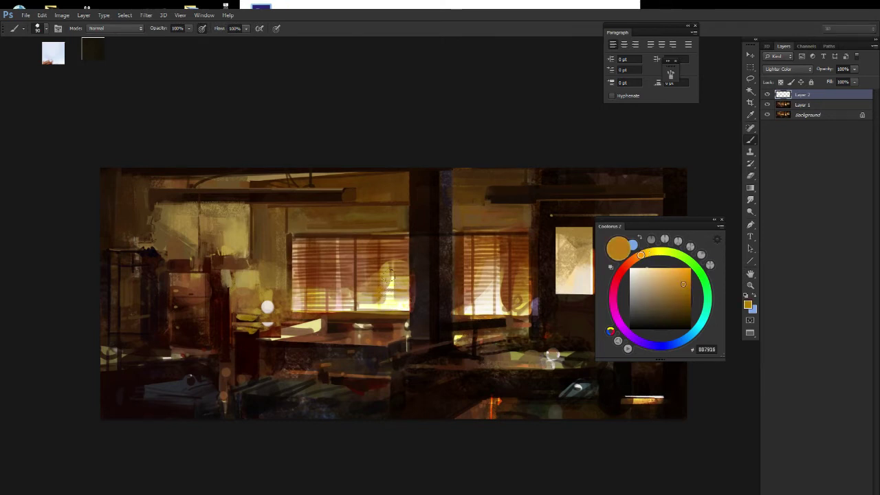
{"action": "mouse_move", "coordinate": [387, 277]}
{"action": "left_mouse_down"}
{"action": "mouse_move", "coordinate": [392, 287]}
{"action": "mouse_move", "coordinate": [376, 268]}
{"action": "left_mouse_up"}
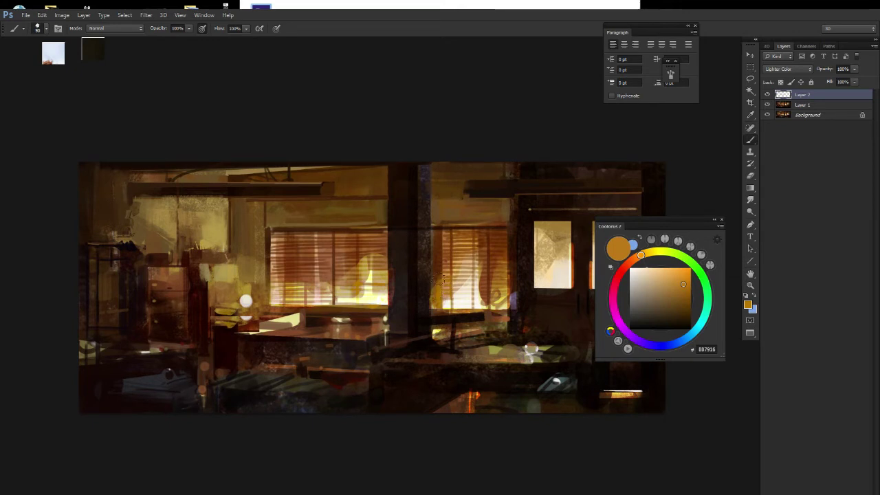
Erase to dim the glow across both blinded windows.
{"action": "left_click_drag", "start_coordinate": [493, 263], "coordinate": [437, 251]}
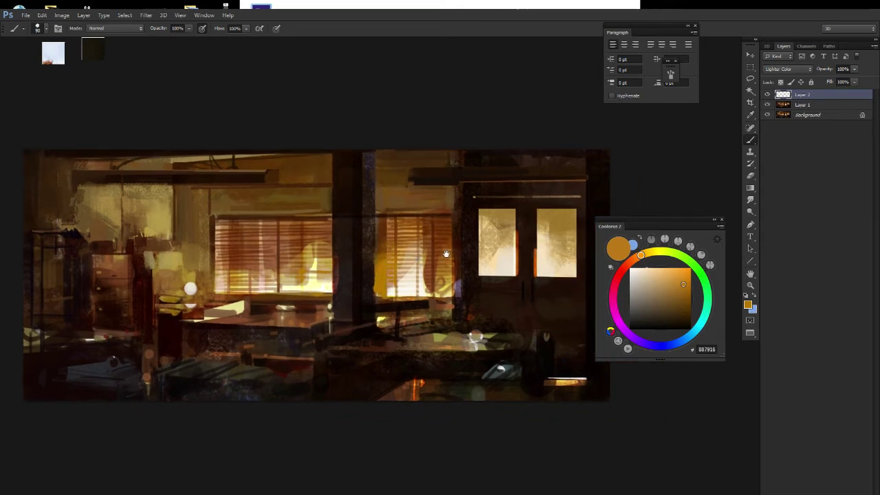
{"action": "left_click", "coordinate": [446, 237], "text": "alt"}
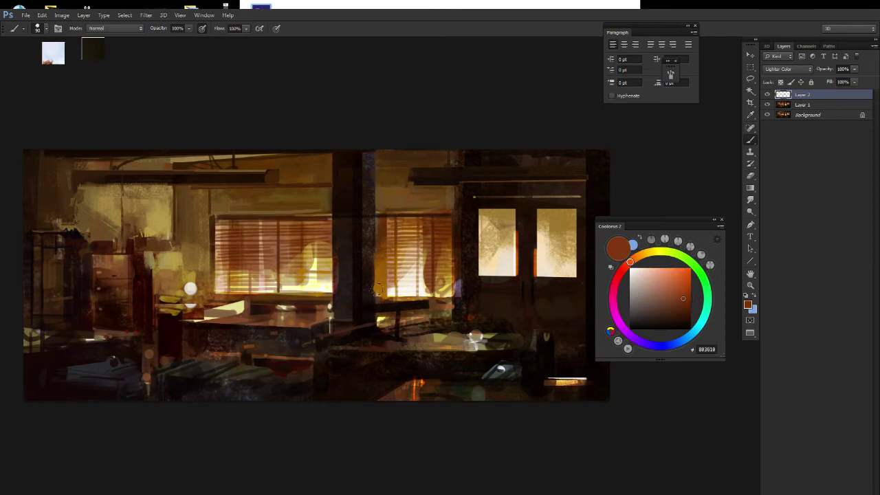
{"action": "key", "text": "e"}
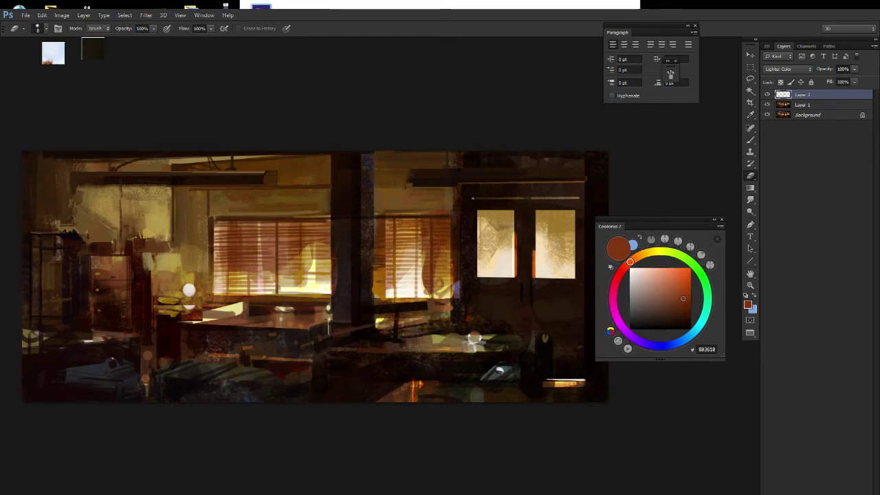
{"action": "left_click_drag", "start_coordinate": [412, 278], "coordinate": [220, 275]}
{"action": "key", "text": "b"}
{"action": "left_click_drag", "start_coordinate": [460, 290], "coordinate": [415, 280]}
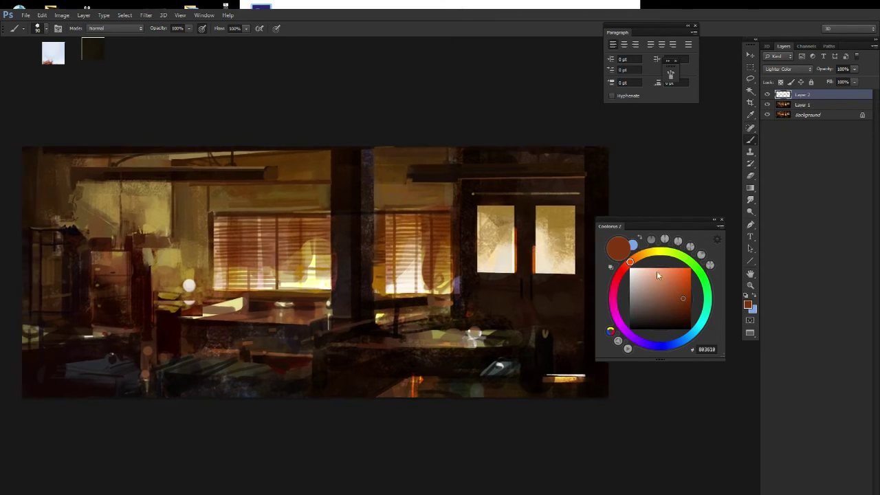
Try a light brownish stroke along the beam's lower edge, then undo it.
{"action": "left_click_drag", "start_coordinate": [622, 272], "coordinate": [657, 270]}
{"action": "left_click", "coordinate": [671, 286]}
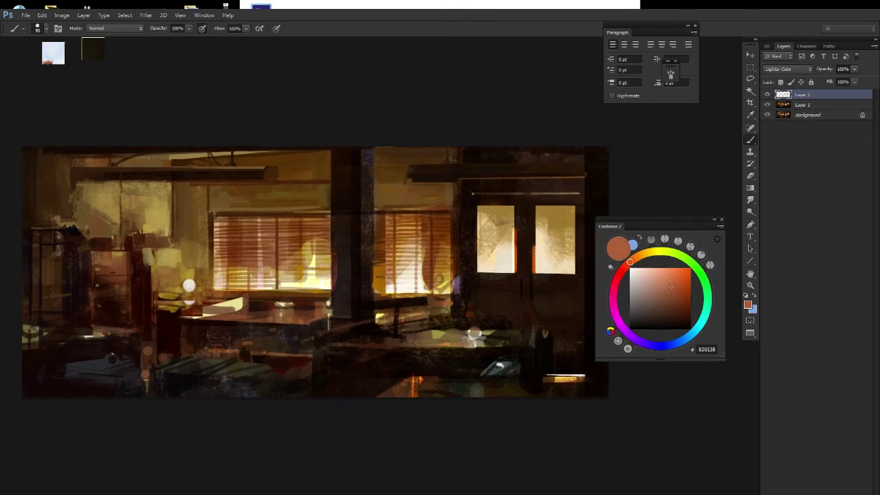
{"action": "left_click_drag", "start_coordinate": [528, 259], "coordinate": [522, 264]}
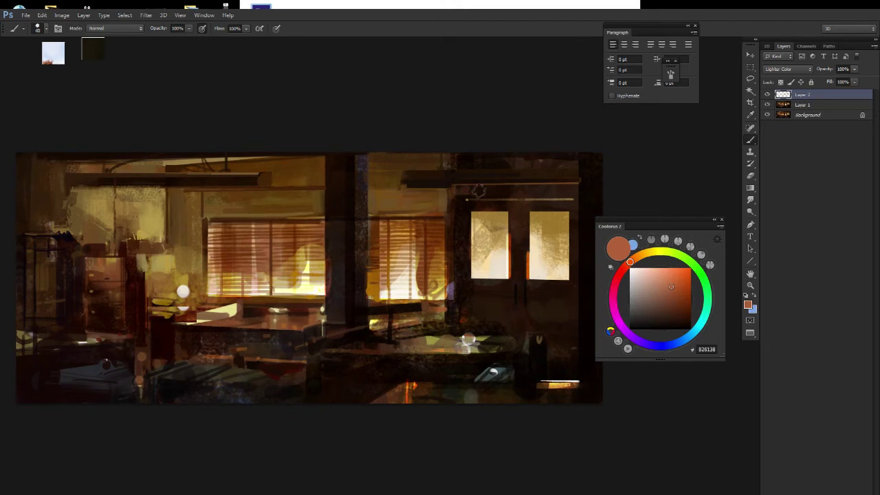
{"action": "left_click_drag", "start_coordinate": [453, 194], "coordinate": [581, 186]}
{"action": "key", "text": "ctrl+z"}
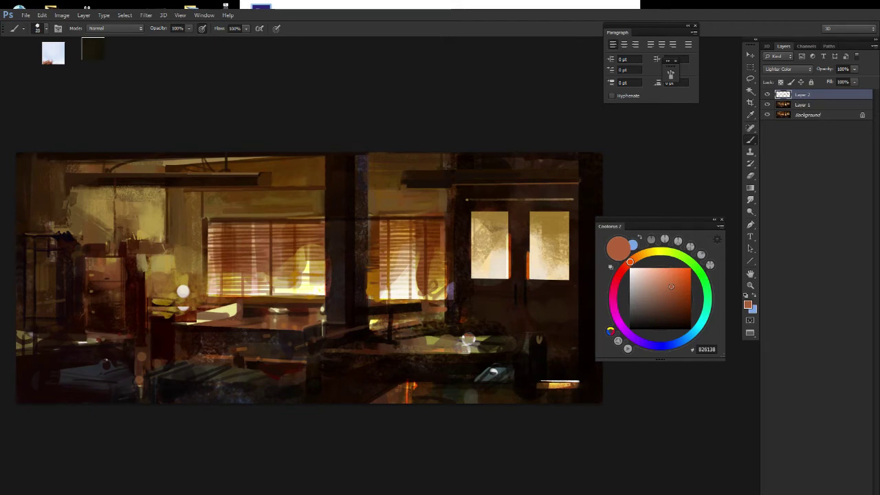
{"action": "left_click_drag", "start_coordinate": [423, 245], "coordinate": [464, 239]}
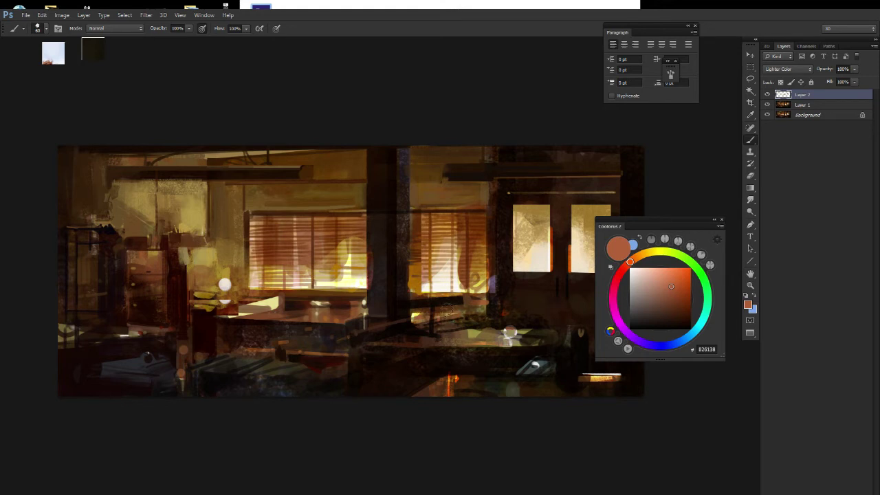
Add faint orange paint to the room and pick a new brush preset.
{"action": "left_click_drag", "start_coordinate": [479, 303], "coordinate": [479, 305]}
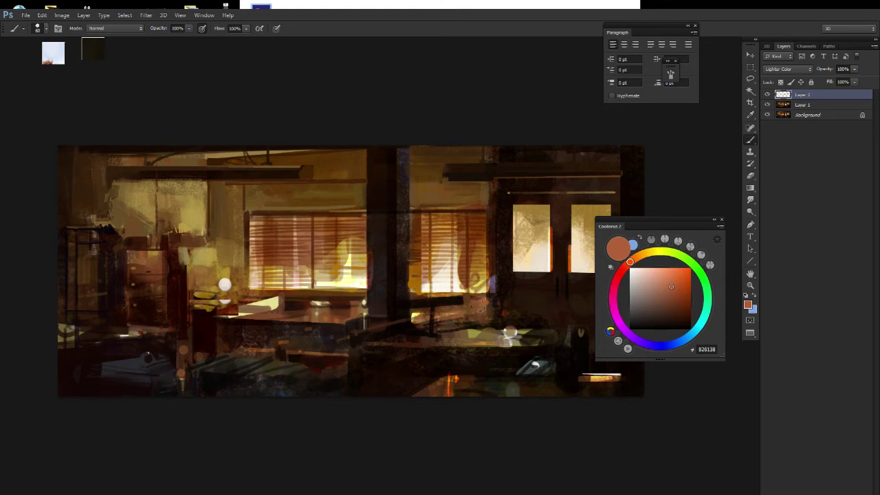
{"action": "left_click_drag", "start_coordinate": [589, 273], "coordinate": [574, 273]}
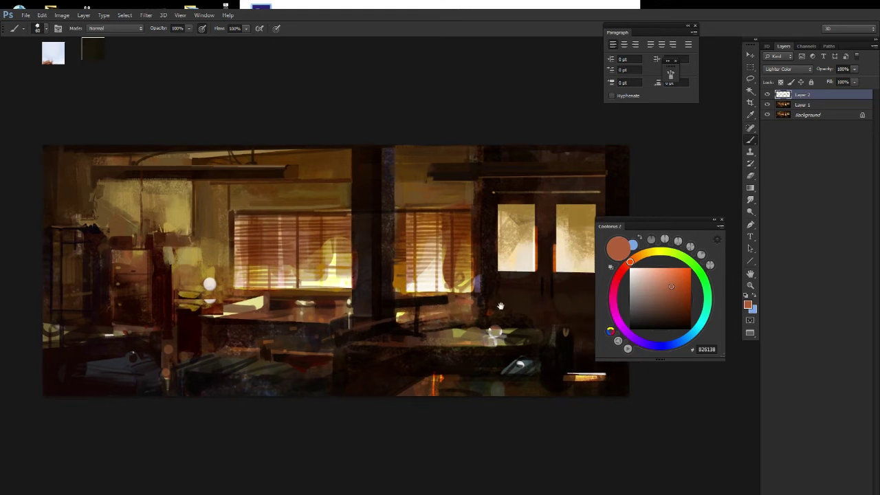
{"action": "key", "text": "e"}
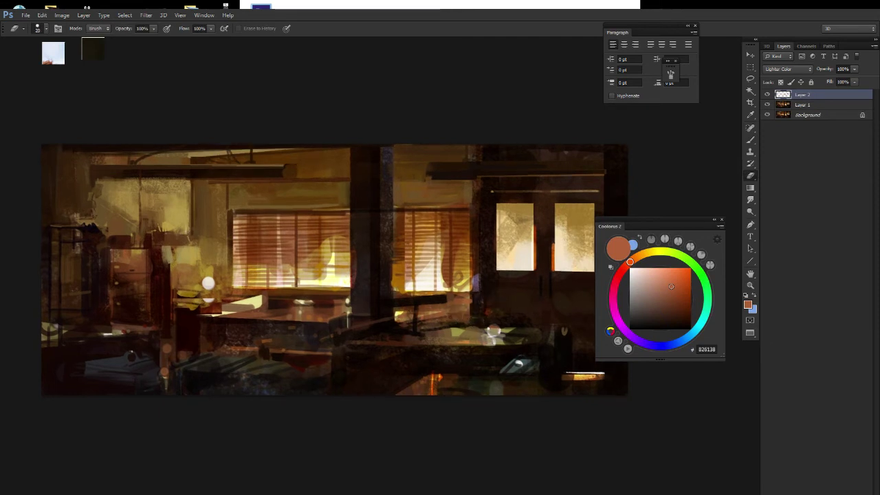
{"action": "key", "text": "b"}
{"action": "right_click", "coordinate": [456, 306]}
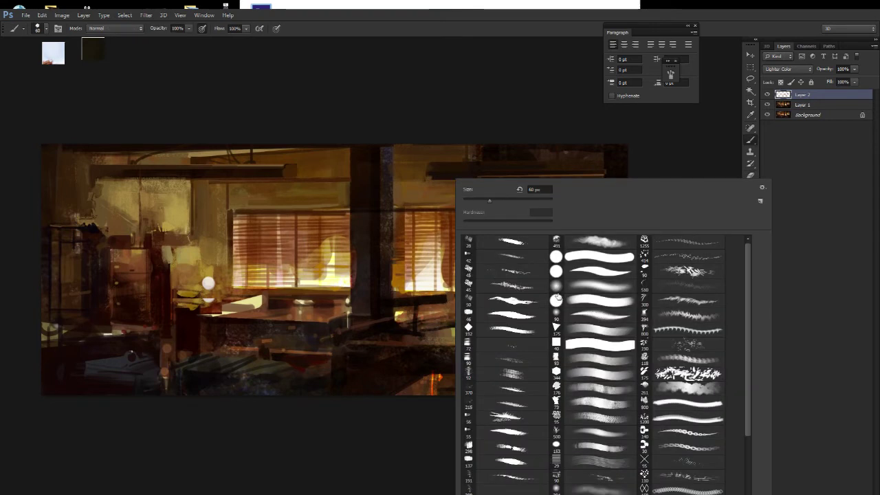
{"action": "left_click", "coordinate": [425, 349]}
On a new layer, paint a short sampled dark-brown stroke near the central table.
{"action": "key", "text": "ctrl+shift+n"}
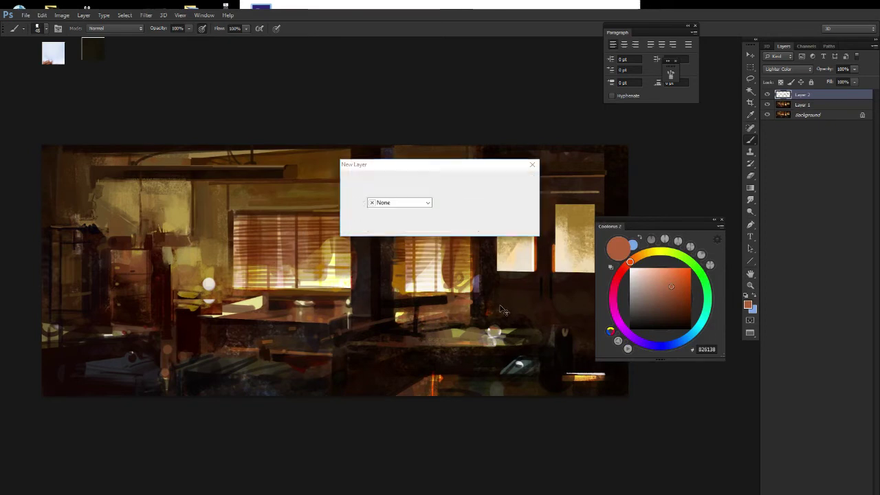
{"action": "key", "text": "Return"}
{"action": "left_click", "coordinate": [481, 309], "text": "alt"}
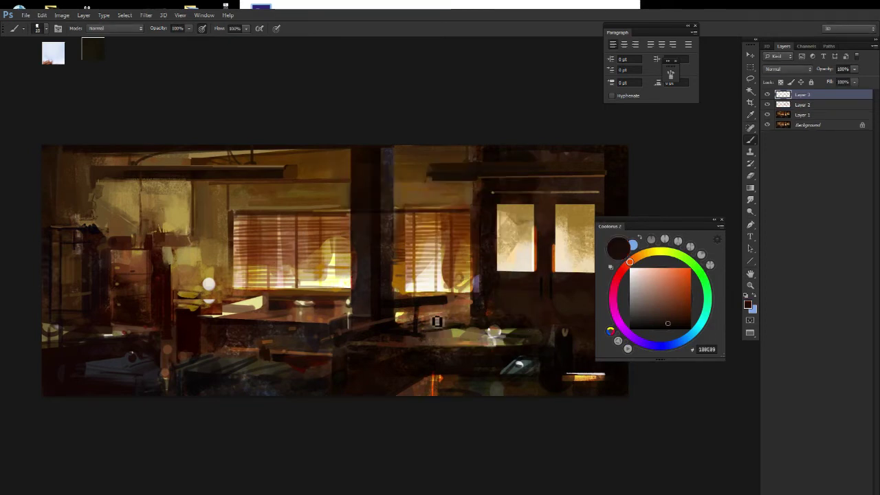
{"action": "left_click_drag", "start_coordinate": [433, 320], "coordinate": [454, 321]}
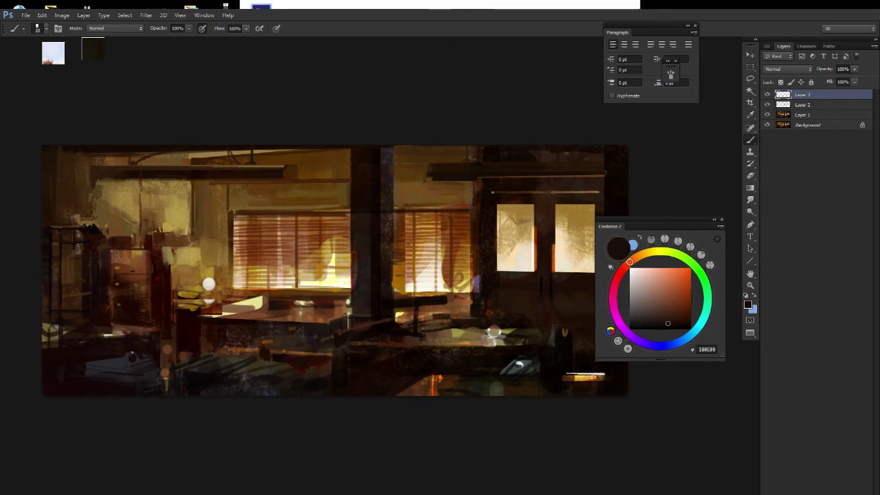
Smudge light cream paint leftward with a slightly larger brush, then merge down.
{"action": "left_click", "coordinate": [470, 284], "text": "alt"}
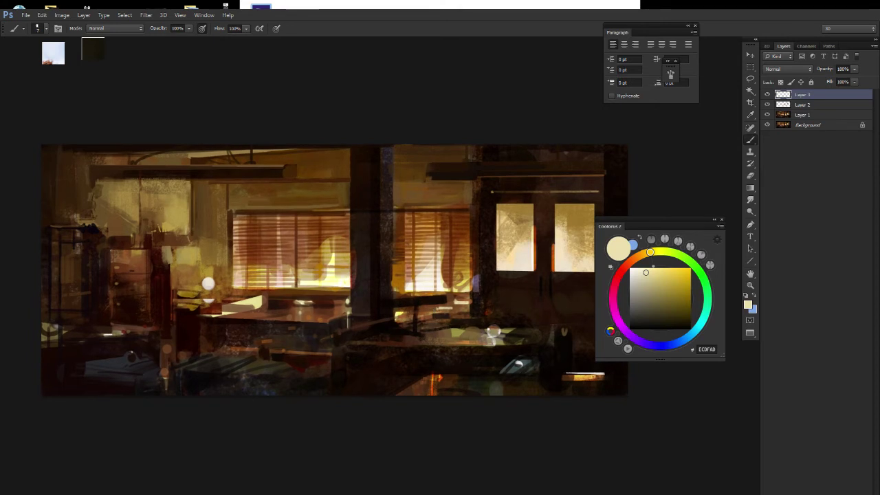
{"action": "key", "text": "r"}
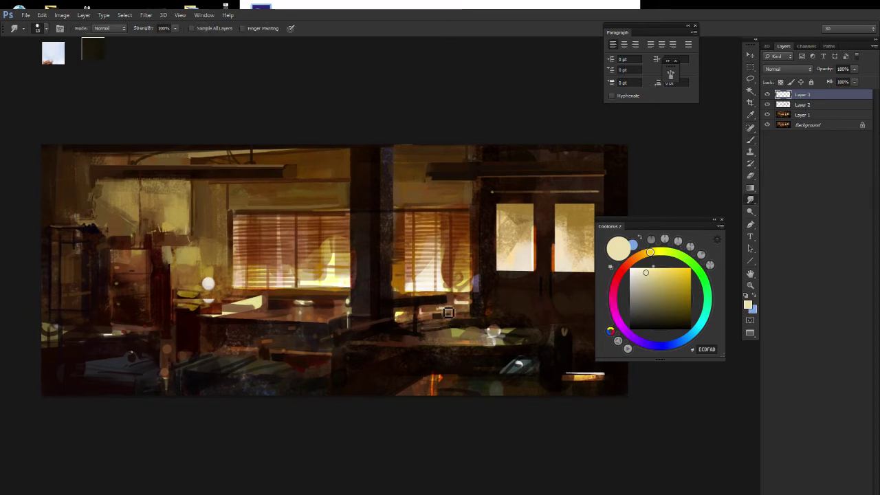
{"action": "key", "text": "bracketright"}
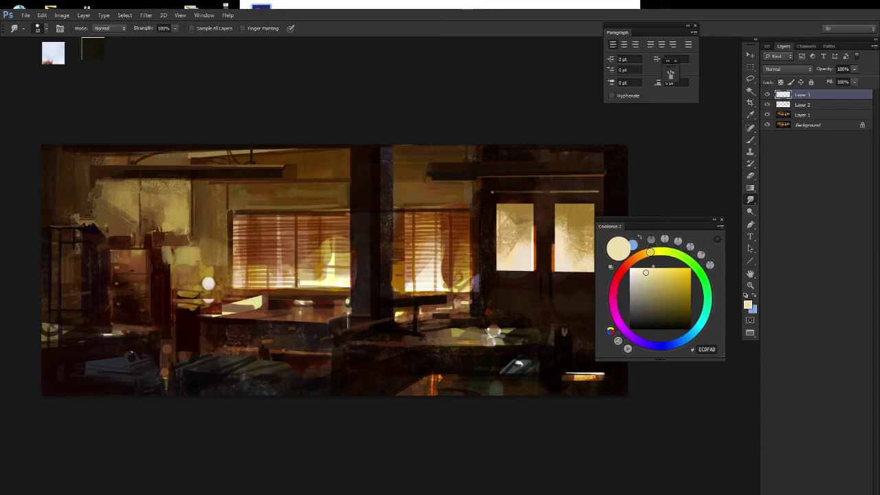
{"action": "left_click_drag", "start_coordinate": [455, 334], "coordinate": [440, 334]}
{"action": "left_click_drag", "start_coordinate": [438, 286], "coordinate": [433, 285]}
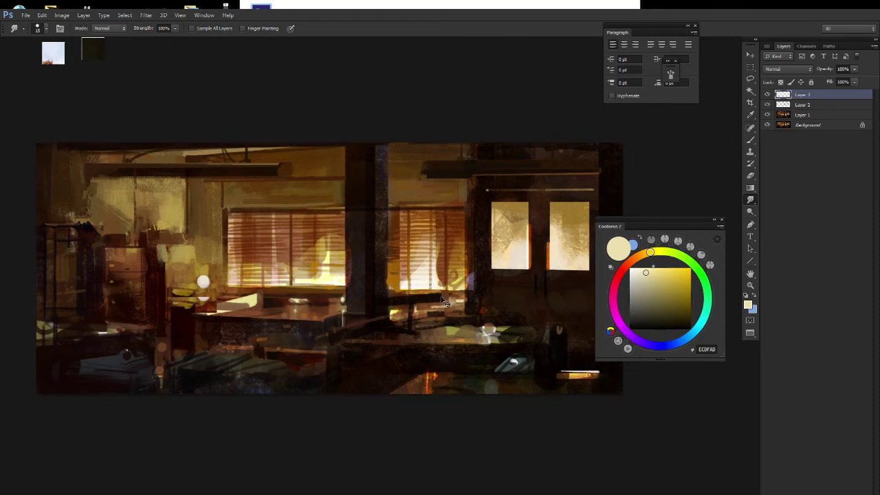
{"action": "key", "text": "ctrl+e"}
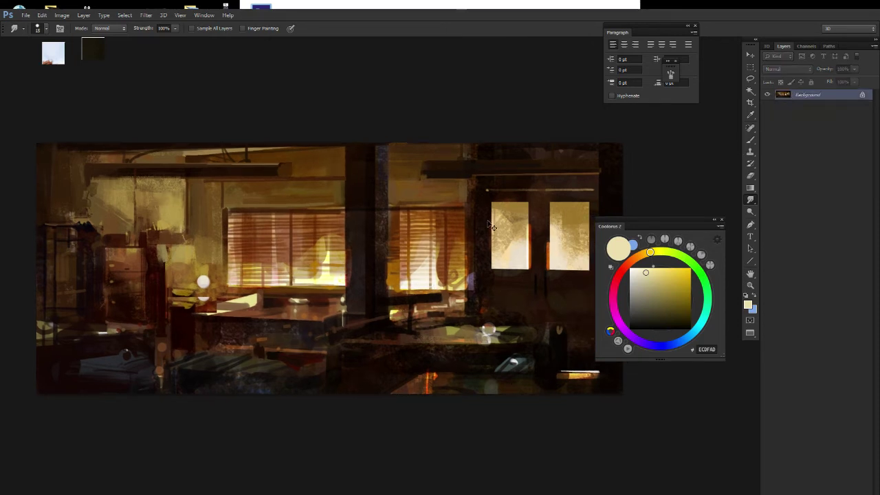
Merge the remaining layers and set a smaller smudge brush preset.
{"action": "key", "text": "ctrl+e"}
{"action": "left_click_drag", "start_coordinate": [452, 334], "coordinate": [450, 333]}
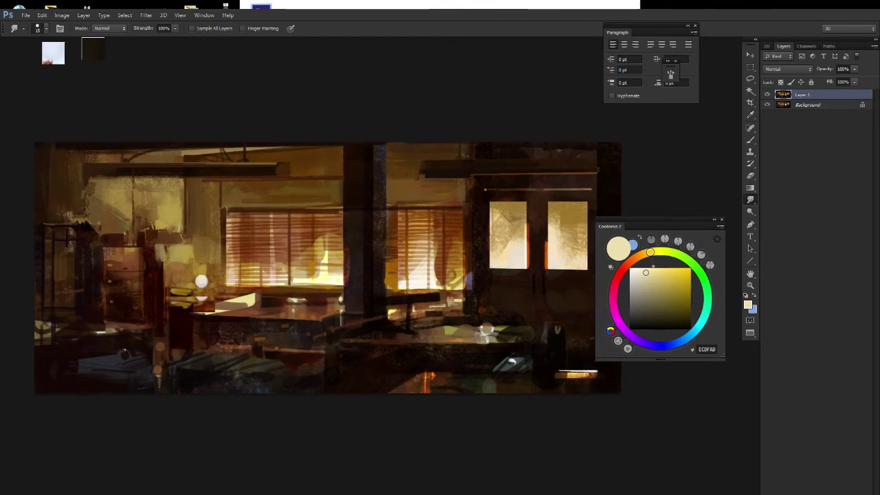
{"action": "key", "text": "bracketleft"}
{"action": "right_click", "coordinate": [457, 323]}
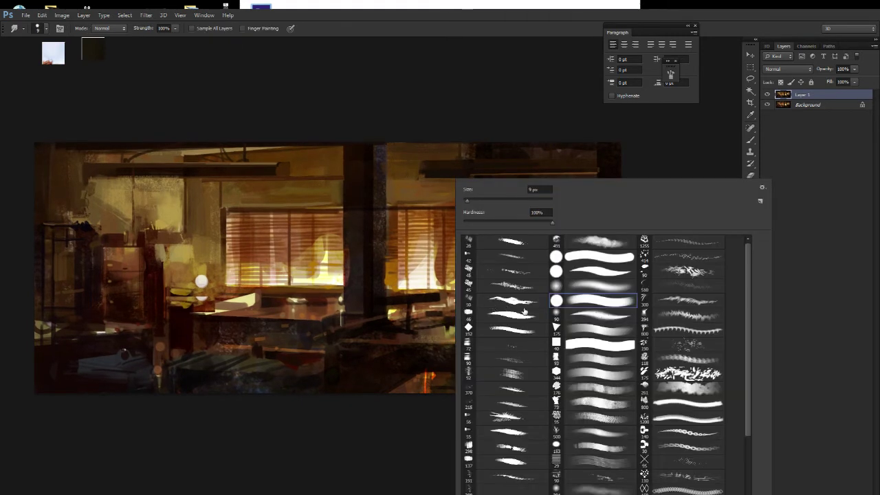
{"action": "double_click", "coordinate": [527, 334]}
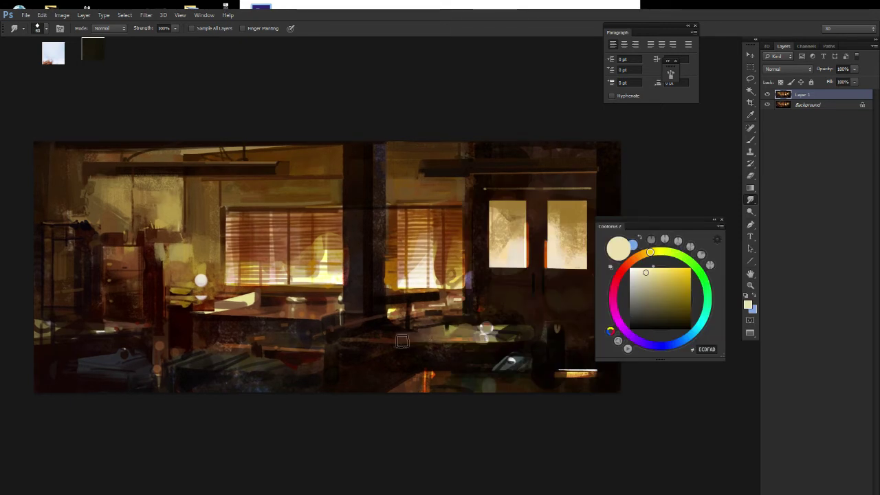
Smear the lower-right desk highlight, undo it, and sample a near-black brown.
{"action": "left_click_drag", "start_coordinate": [481, 337], "coordinate": [507, 342]}
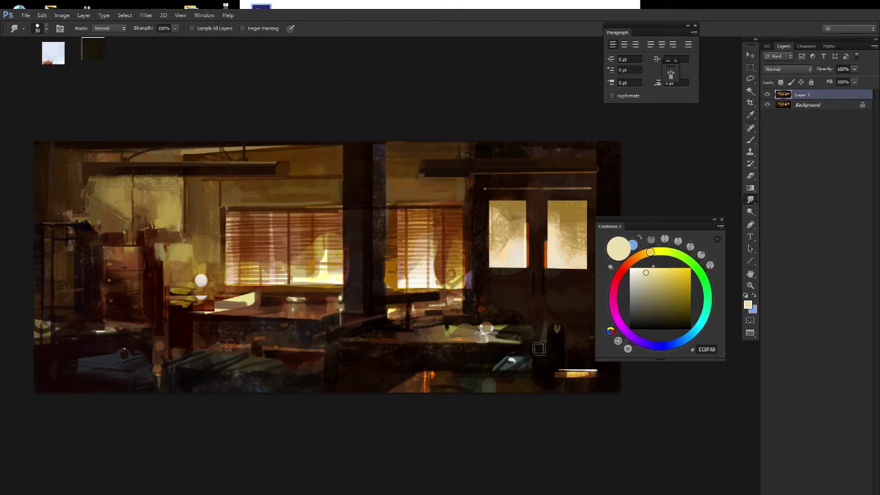
{"action": "key", "text": "ctrl+z"}
{"action": "key", "text": "d"}
{"action": "key", "text": "b"}
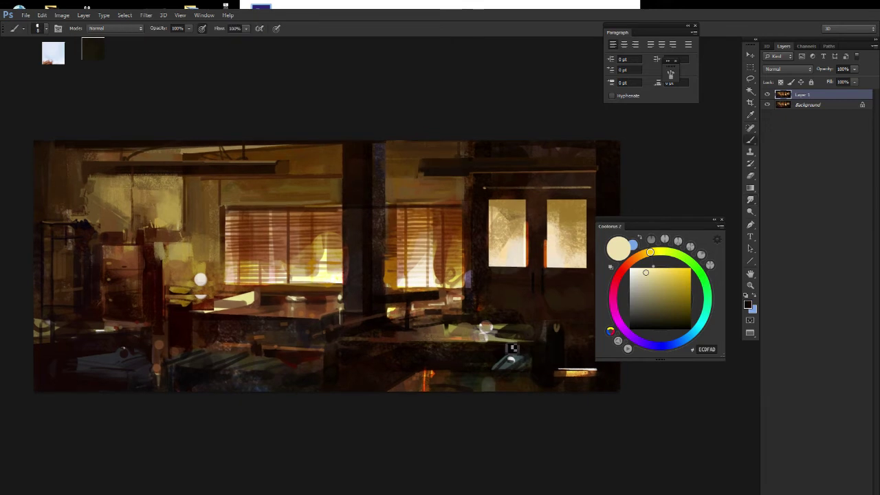
{"action": "left_click", "coordinate": [512, 348], "text": "alt"}
Smudge the lower edge of the right door window.
{"action": "left_click_drag", "start_coordinate": [479, 344], "coordinate": [456, 339]}
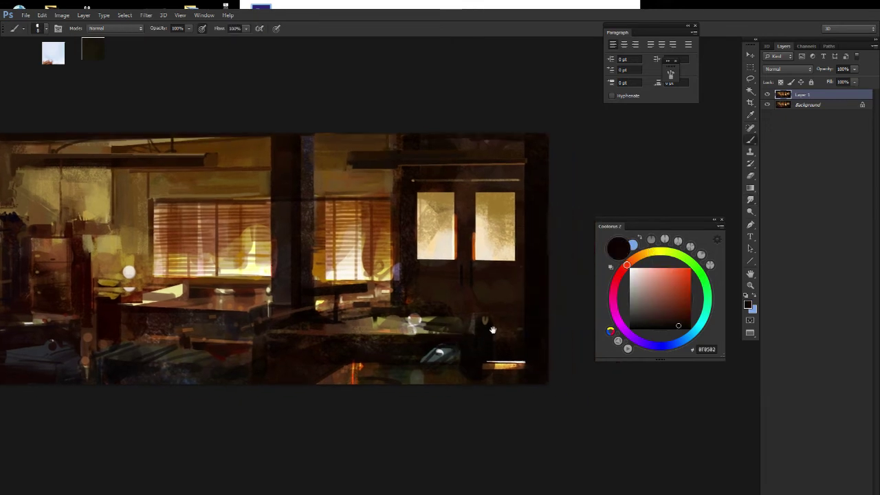
{"action": "key", "text": "e"}
{"action": "key", "text": "r"}
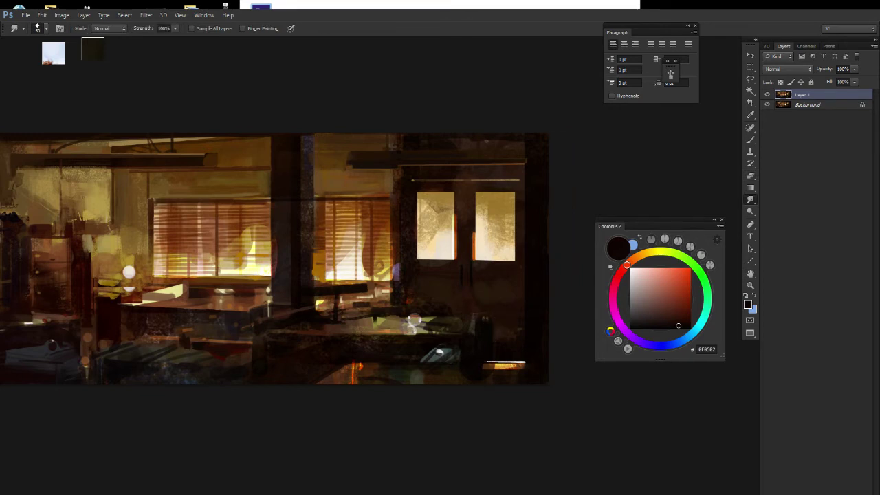
{"action": "left_click_drag", "start_coordinate": [487, 328], "coordinate": [486, 345]}
{"action": "mouse_move", "coordinate": [474, 281]}
{"action": "left_mouse_down"}
{"action": "mouse_move", "coordinate": [520, 276]}
{"action": "mouse_move", "coordinate": [510, 281]}
{"action": "left_mouse_up"}
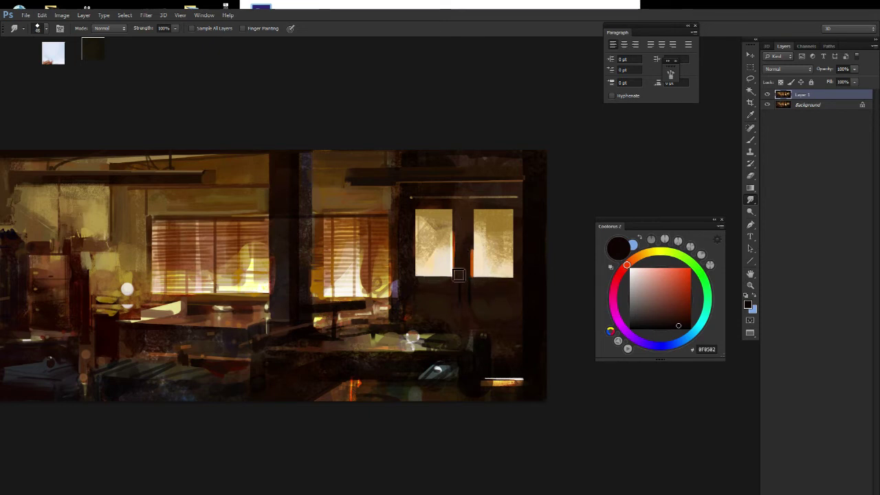
Set a 40 px textured brush preset with a slightly lighter dark brown.
{"action": "left_click_drag", "start_coordinate": [462, 255], "coordinate": [455, 254]}
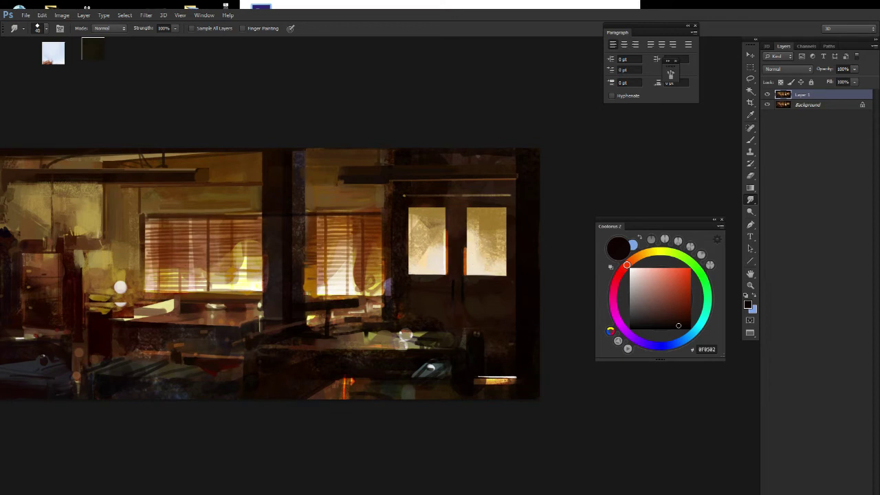
{"action": "key", "text": "b"}
{"action": "right_click", "coordinate": [455, 265]}
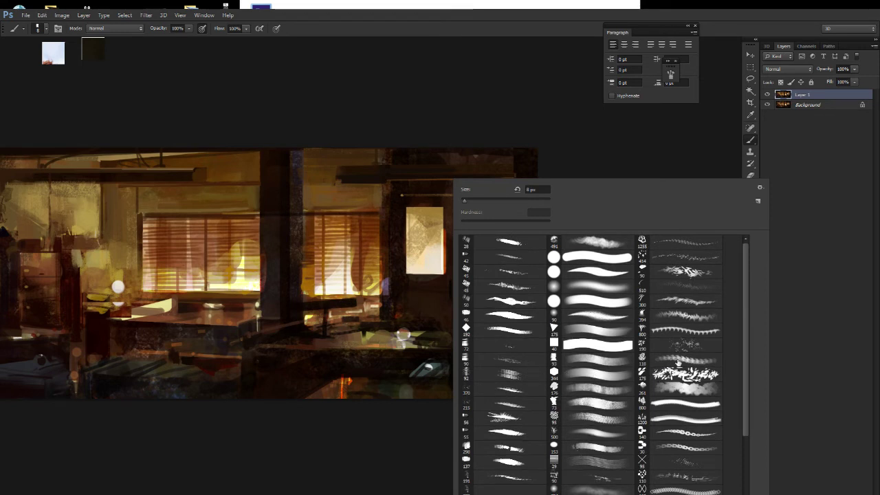
{"action": "left_click_drag", "start_coordinate": [749, 345], "coordinate": [734, 417]}
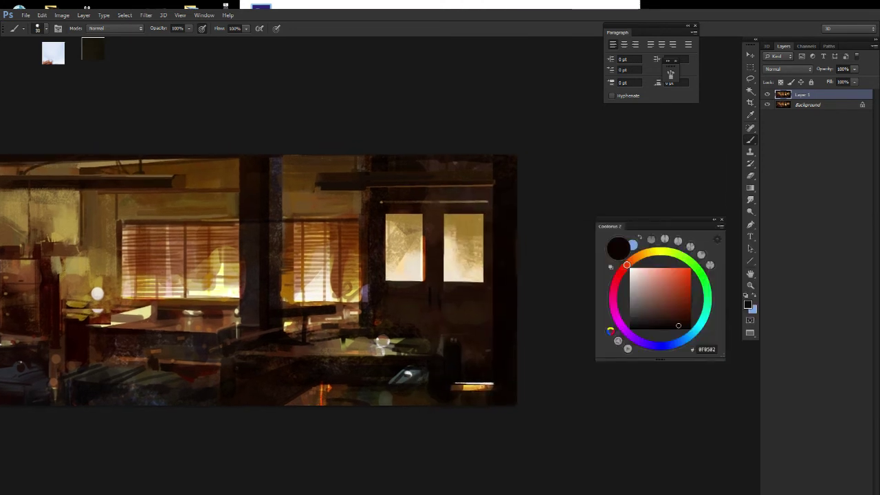
{"action": "left_click", "coordinate": [455, 286], "text": "alt"}
{"action": "key", "text": "bracketright"}
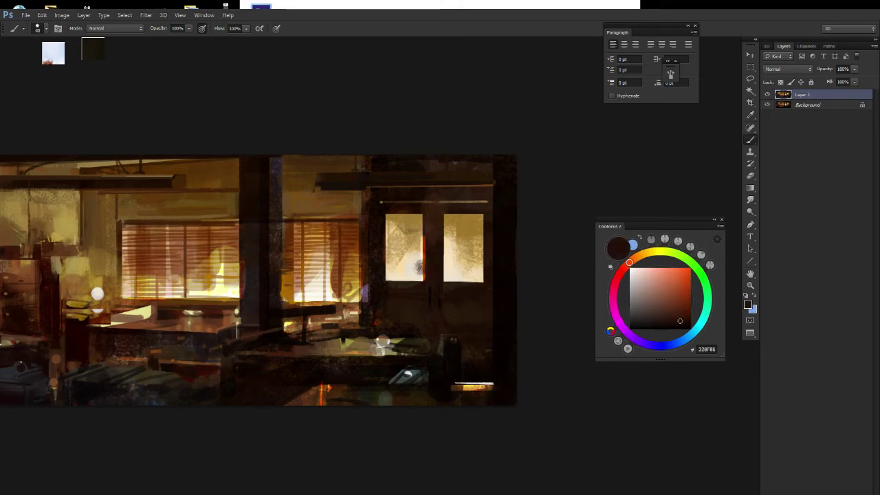
{"action": "right_click", "coordinate": [423, 260]}
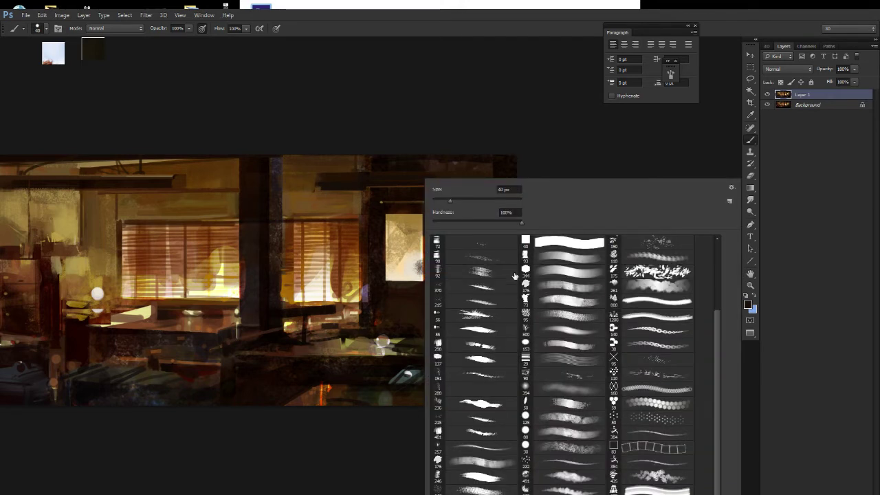
{"action": "double_click", "coordinate": [567, 270]}
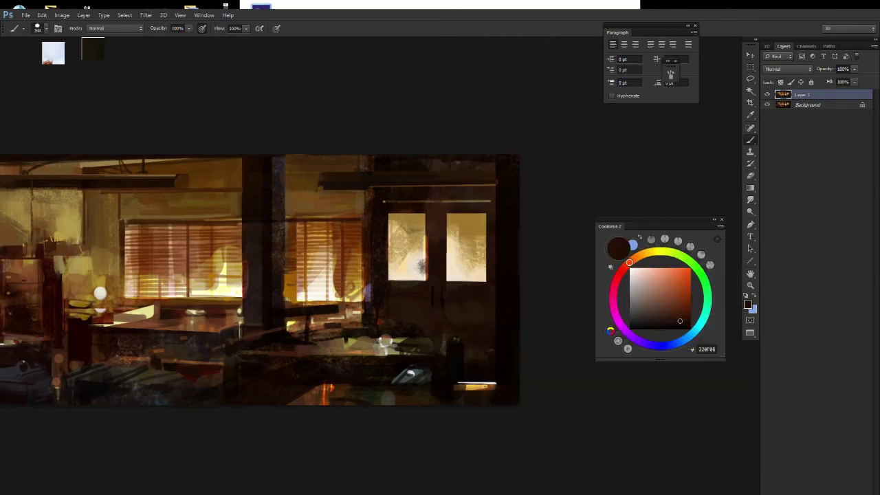
Blend the red-orange seam between the door windows darker using a 15 px smudge.
{"action": "left_click", "coordinate": [421, 265], "text": "alt"}
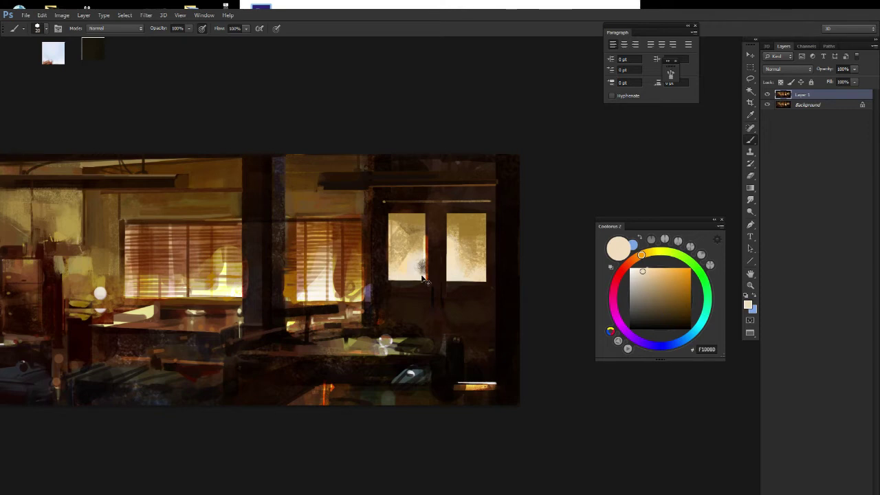
{"action": "left_click", "coordinate": [424, 273], "text": "alt"}
{"action": "key", "text": "bracketleft"}
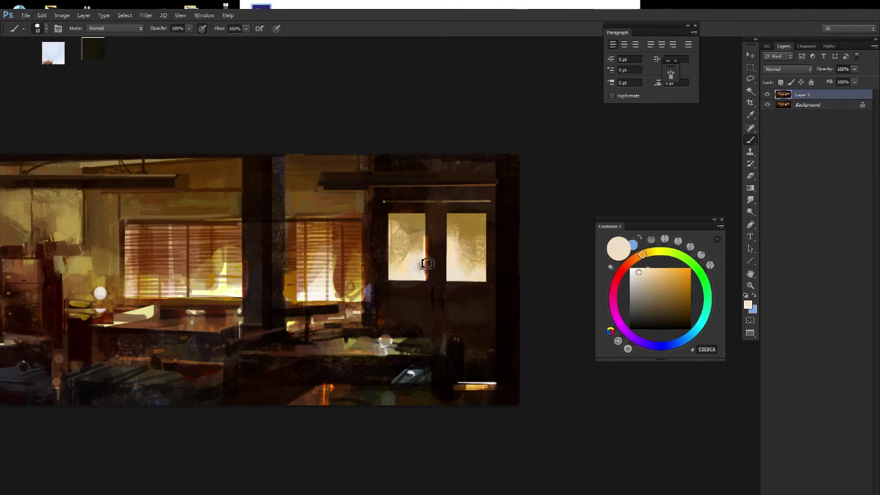
{"action": "left_click", "coordinate": [420, 266], "text": "alt"}
{"action": "key", "text": "r"}
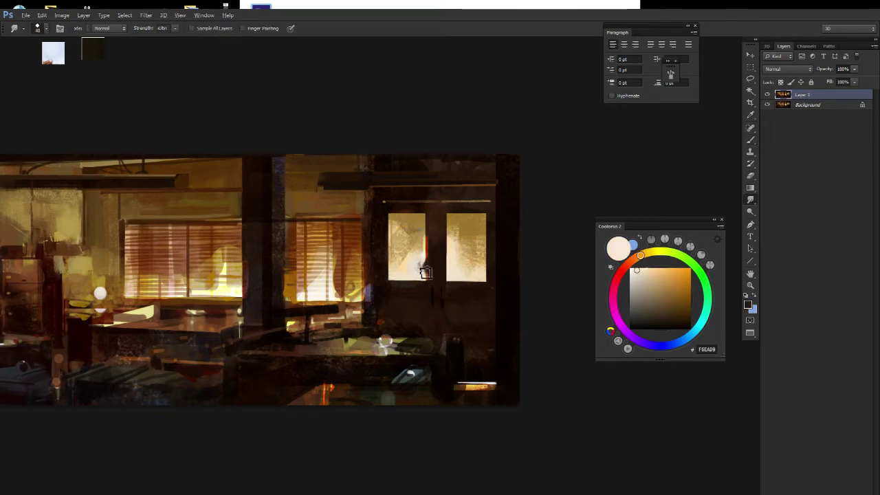
{"action": "left_click", "coordinate": [423, 274], "text": "alt"}
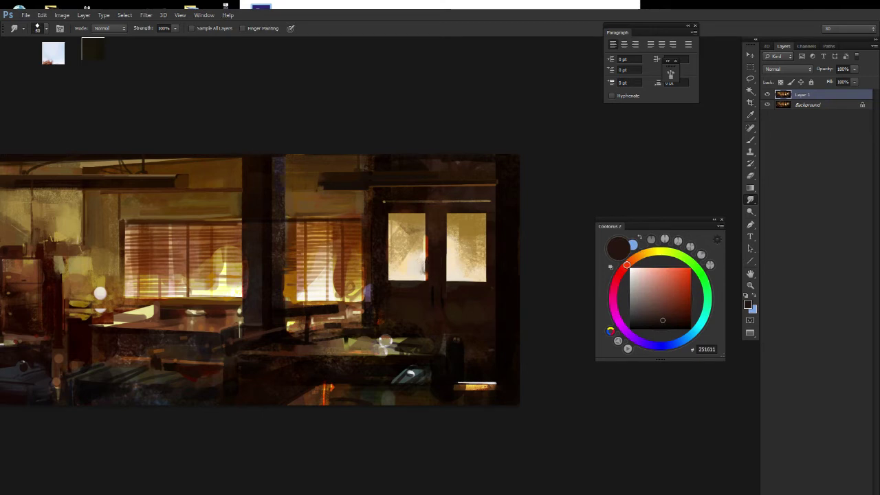
{"action": "left_click_drag", "start_coordinate": [427, 279], "coordinate": [437, 221]}
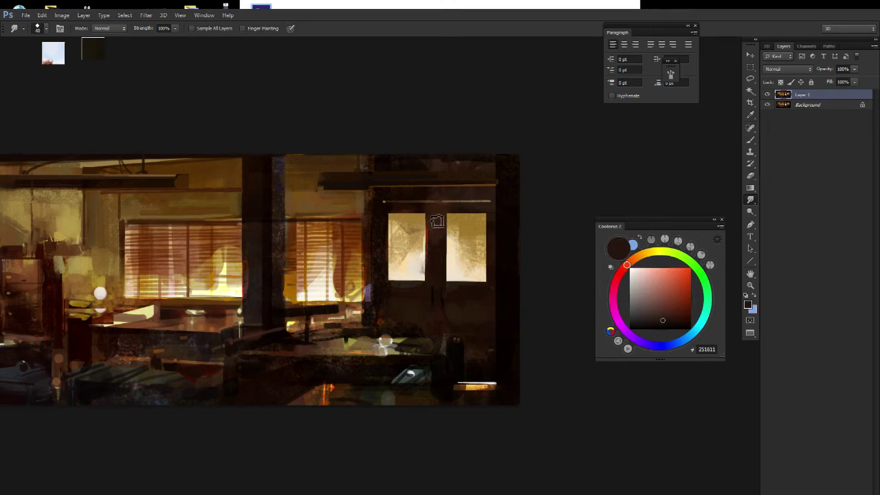
Sample the wall's dark brown and shift it darker toward orange-brown.
{"action": "key", "text": "b"}
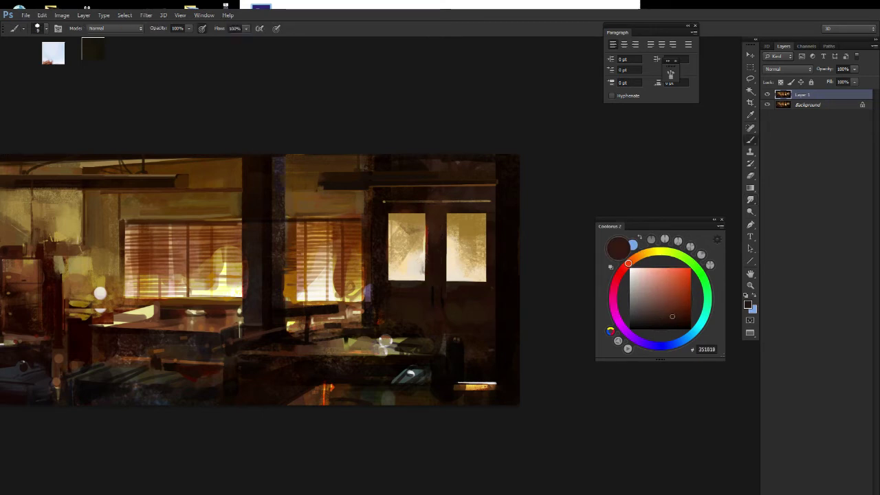
{"action": "left_click", "coordinate": [435, 231], "text": "alt"}
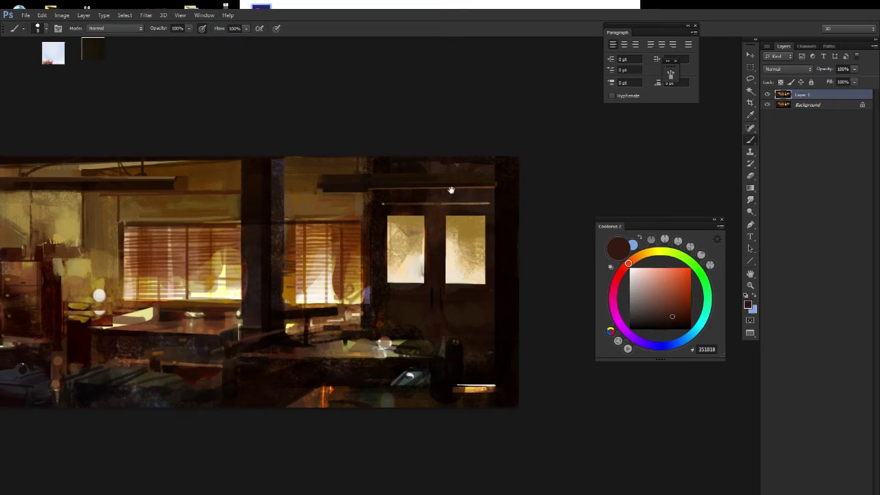
{"action": "left_click", "coordinate": [448, 185], "text": "alt"}
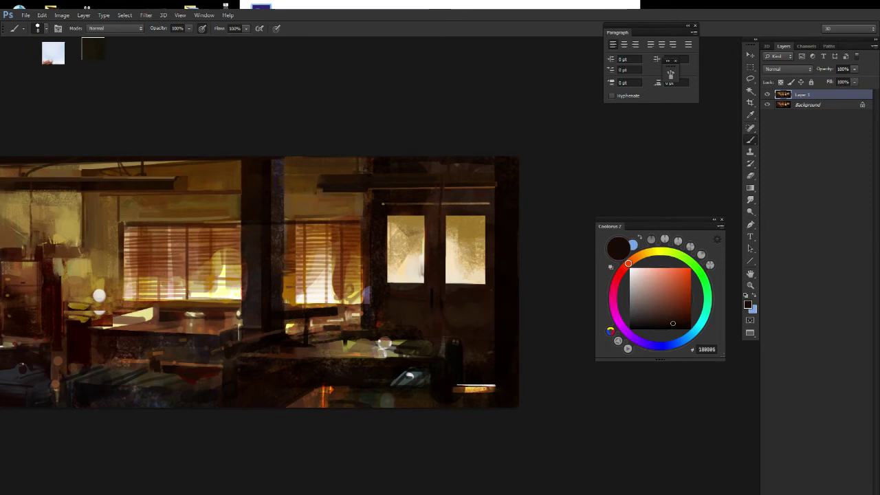
{"action": "left_click_drag", "start_coordinate": [629, 263], "coordinate": [653, 281]}
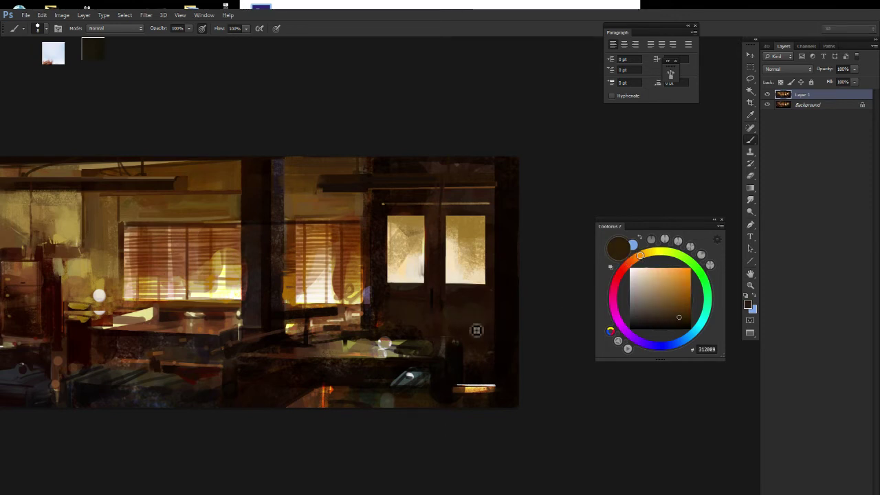
{"action": "left_click_drag", "start_coordinate": [485, 306], "coordinate": [488, 310]}
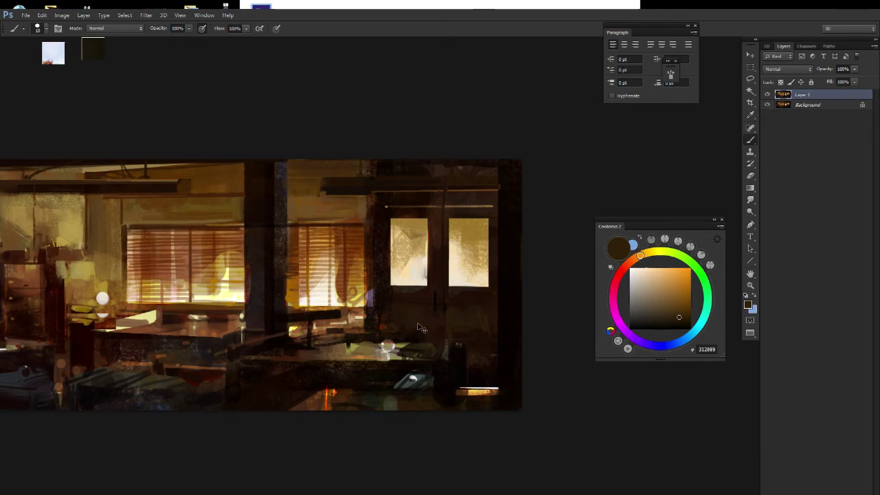
{"action": "key", "text": "ctrl+shift+n"}
{"action": "key", "text": "Escape"}
On new Layer 2, draw a reddish-brown straight line along the desk edge.
{"action": "key", "text": "u"}
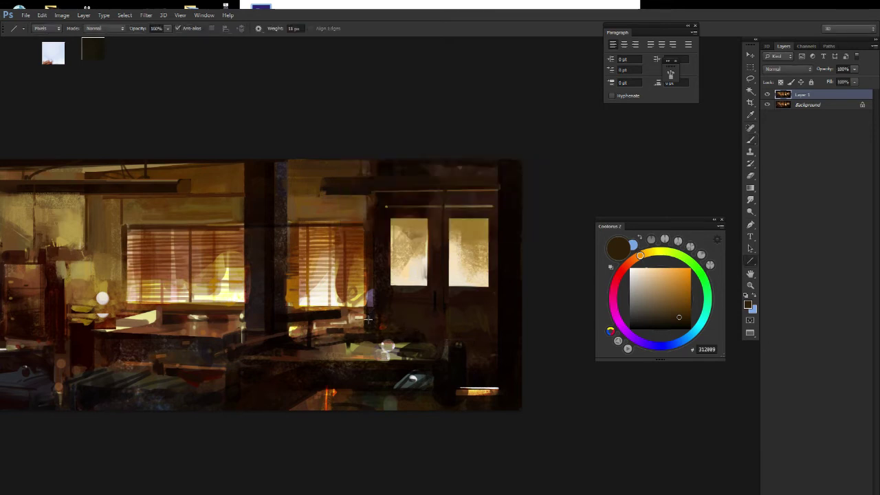
{"action": "left_click_drag", "start_coordinate": [327, 328], "coordinate": [497, 330]}
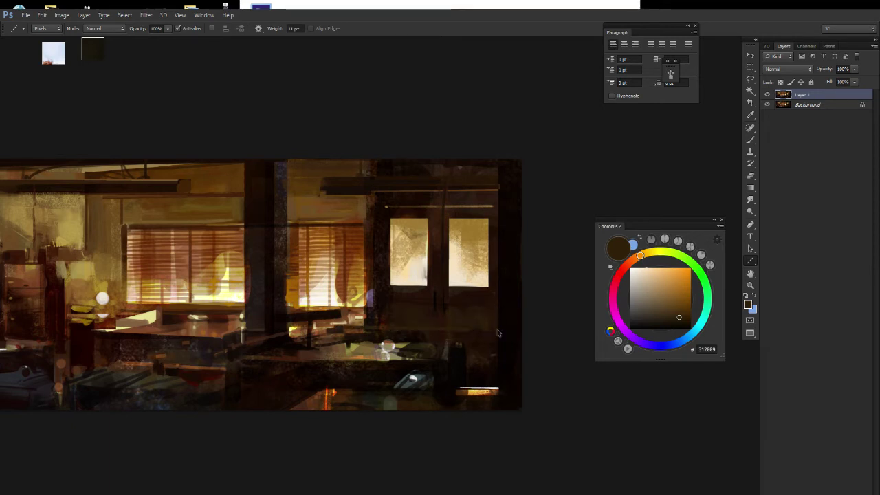
{"action": "key", "text": "ctrl+shift+n"}
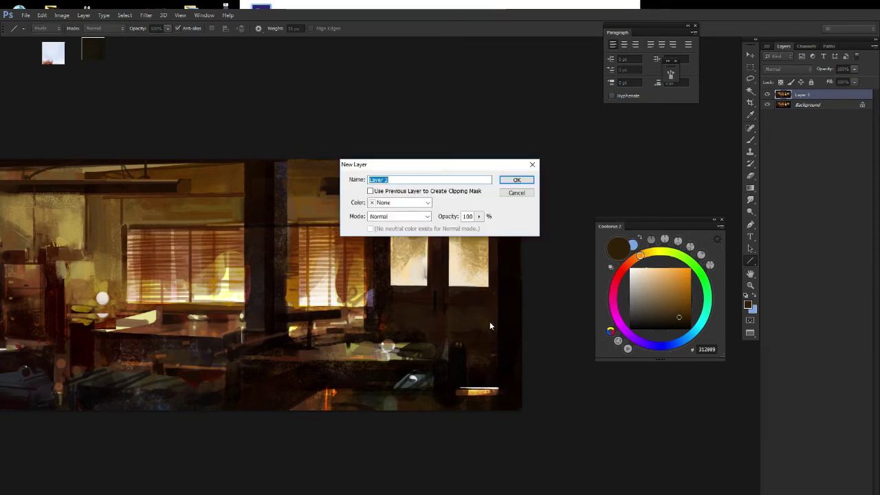
{"action": "key", "text": "Return"}
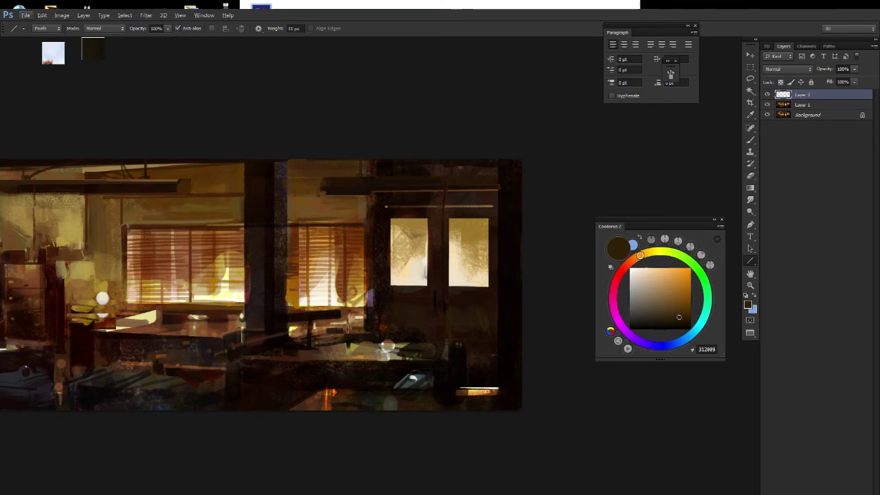
{"action": "left_click", "coordinate": [348, 330], "text": "alt"}
{"action": "left_click_drag", "start_coordinate": [333, 331], "coordinate": [468, 332]}
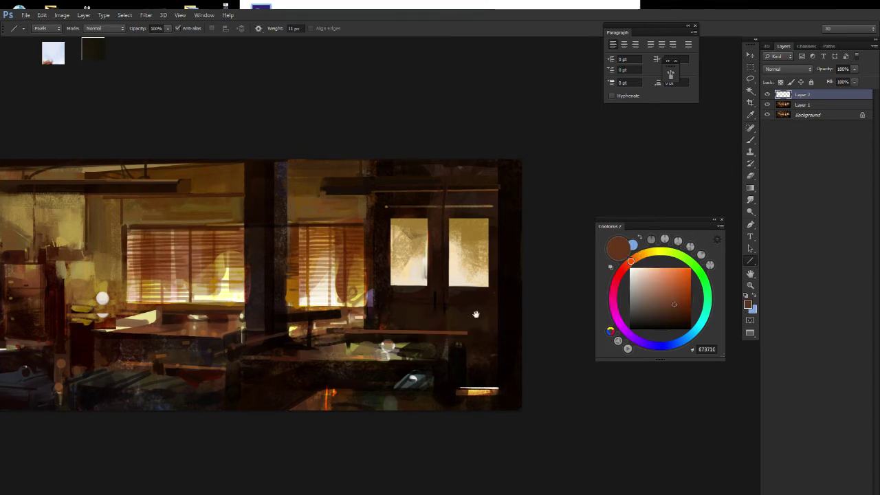
Nudge the reddish line, then erase the stray parts along the table edge.
{"action": "key", "text": "v"}
{"action": "left_click_drag", "start_coordinate": [470, 330], "coordinate": [471, 334]}
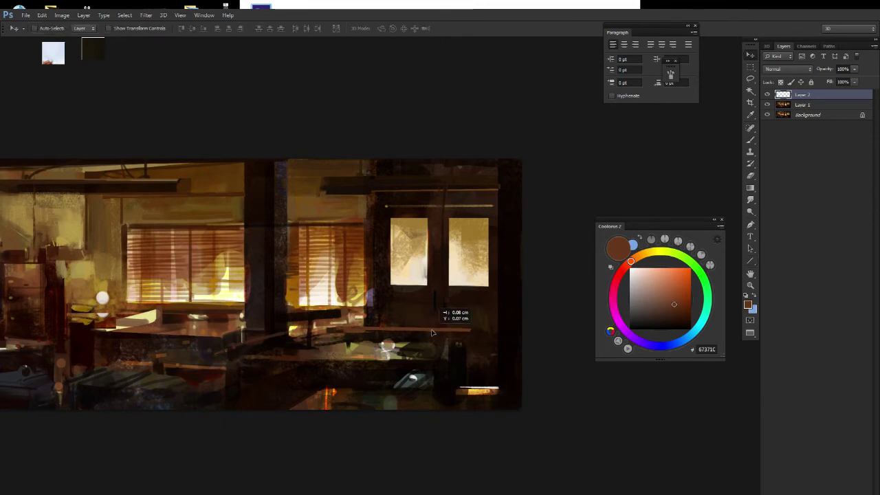
{"action": "key", "text": "e"}
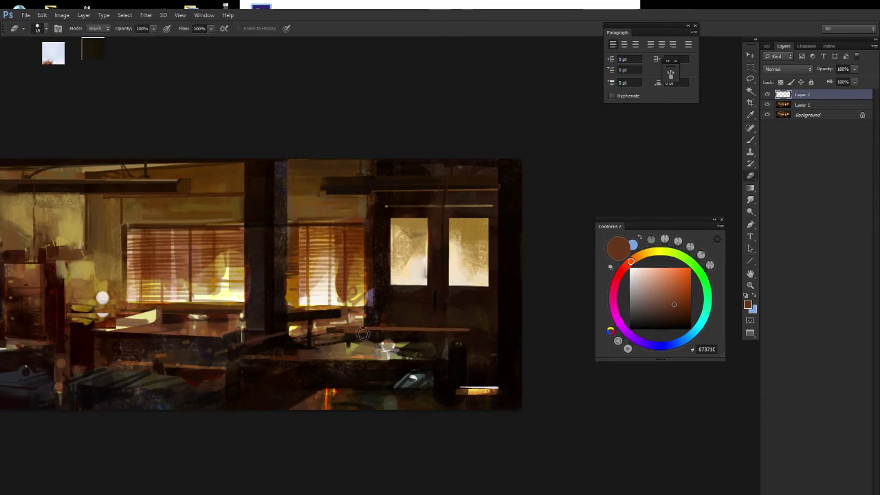
{"action": "left_click_drag", "start_coordinate": [375, 330], "coordinate": [470, 329]}
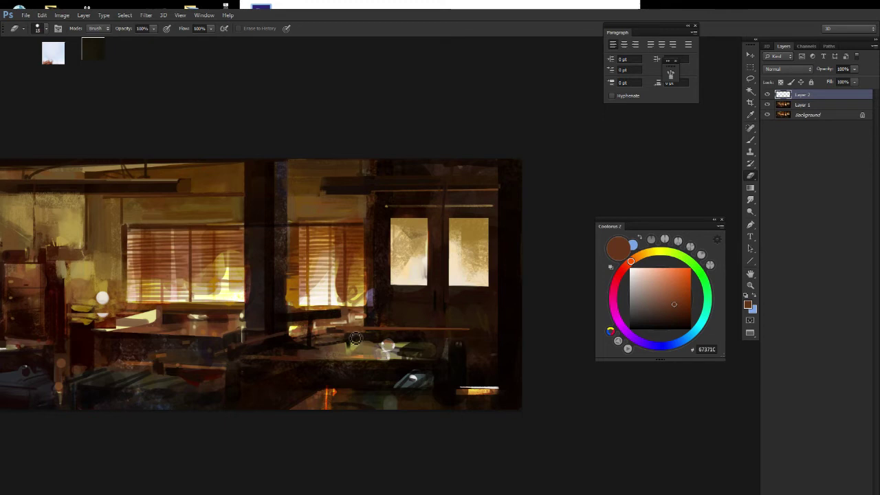
{"action": "left_click_drag", "start_coordinate": [352, 335], "coordinate": [457, 336]}
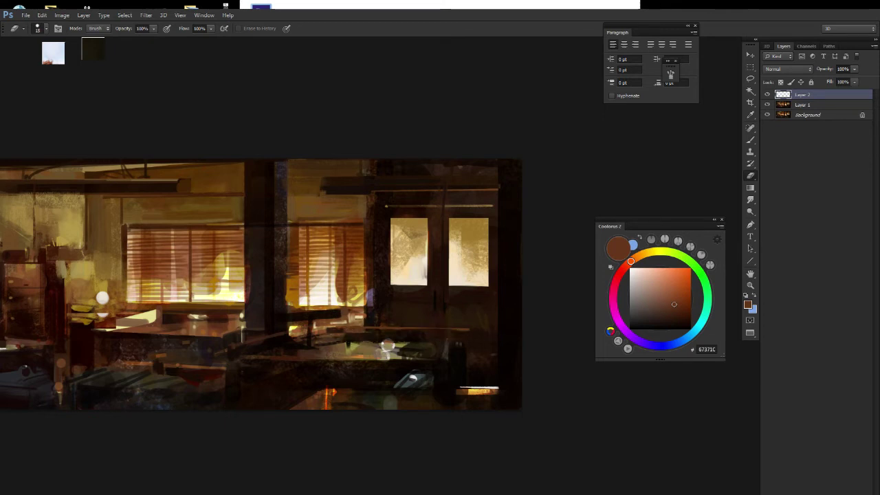
Paint a near-black stroke and a straight brown line on the table's right edge.
{"action": "key", "text": "b"}
{"action": "left_click", "coordinate": [443, 338], "text": "alt"}
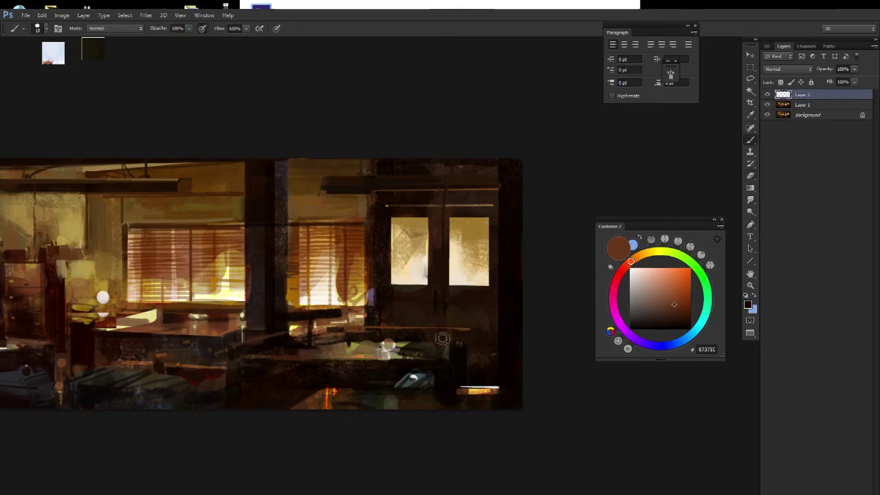
{"action": "mouse_move", "coordinate": [447, 336]}
{"action": "left_mouse_down"}
{"action": "mouse_move", "coordinate": [405, 335]}
{"action": "mouse_move", "coordinate": [451, 351]}
{"action": "left_mouse_up"}
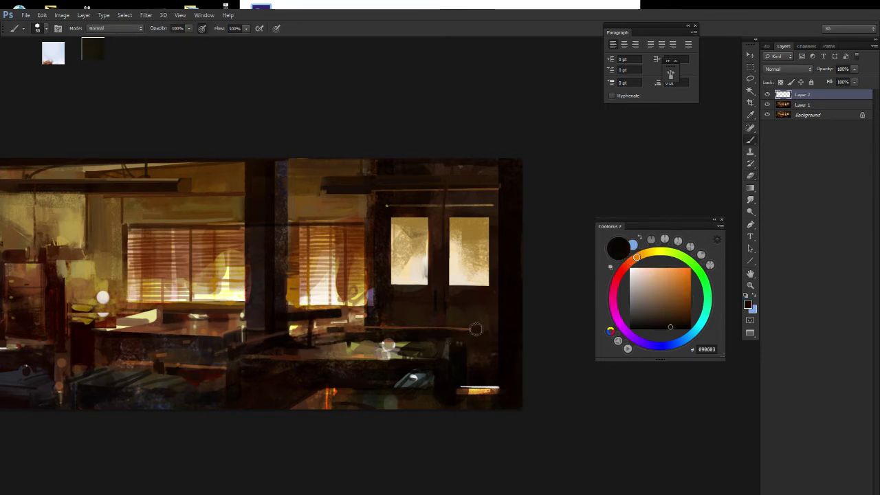
{"action": "key", "text": "u"}
{"action": "mouse_move", "coordinate": [470, 330]}
{"action": "left_mouse_down"}
{"action": "mouse_move", "coordinate": [443, 349]}
{"action": "mouse_move", "coordinate": [364, 328]}
{"action": "left_mouse_up"}
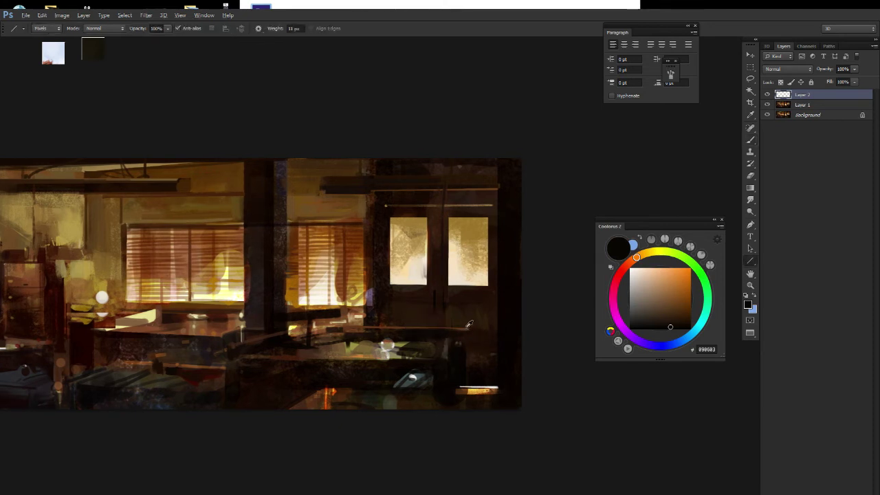
{"action": "left_click", "coordinate": [469, 324], "text": "alt"}
{"action": "left_click_drag", "start_coordinate": [469, 323], "coordinate": [474, 342]}
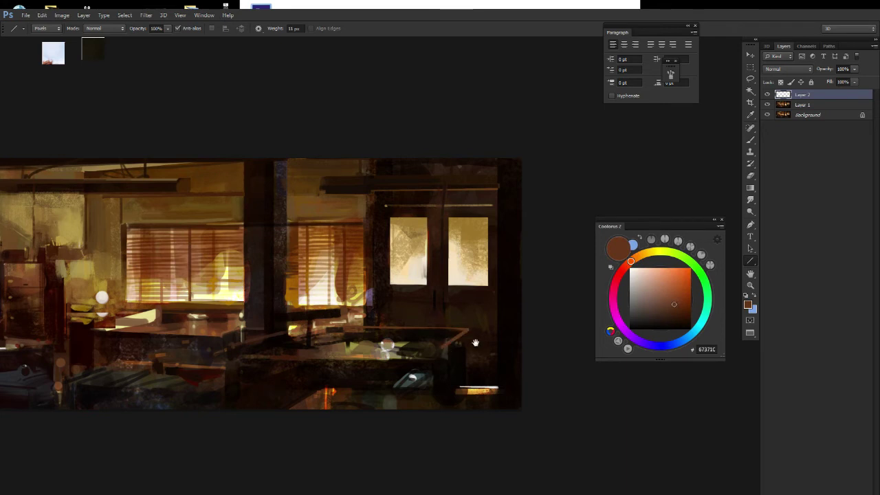
Paint short dark greyish strokes to sharpen the table's right edge.
{"action": "key", "text": "b"}
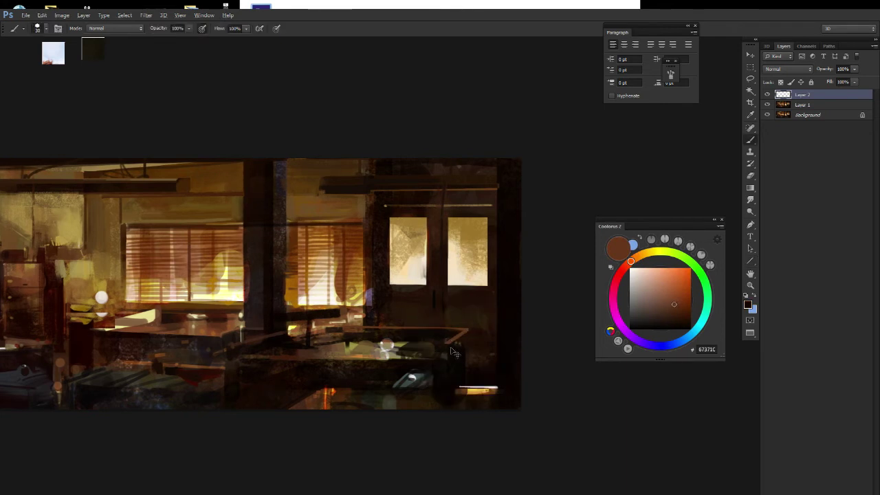
{"action": "left_click", "coordinate": [452, 352], "text": "alt"}
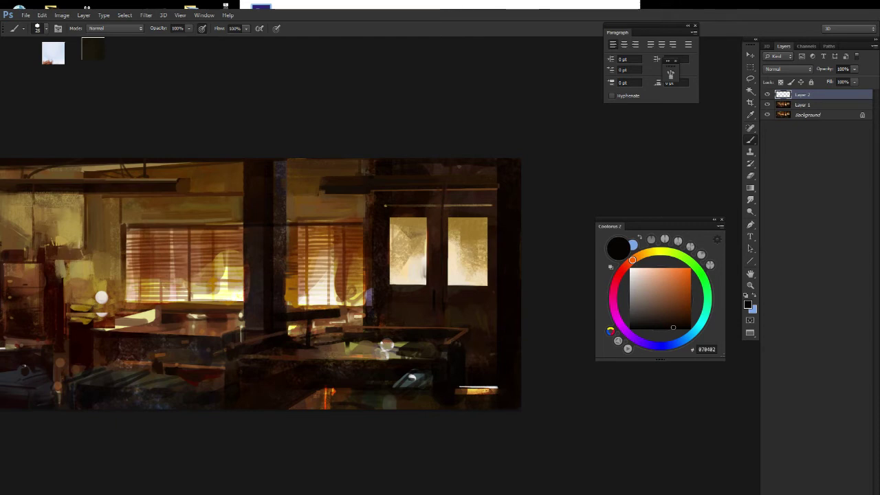
{"action": "left_click", "coordinate": [640, 315]}
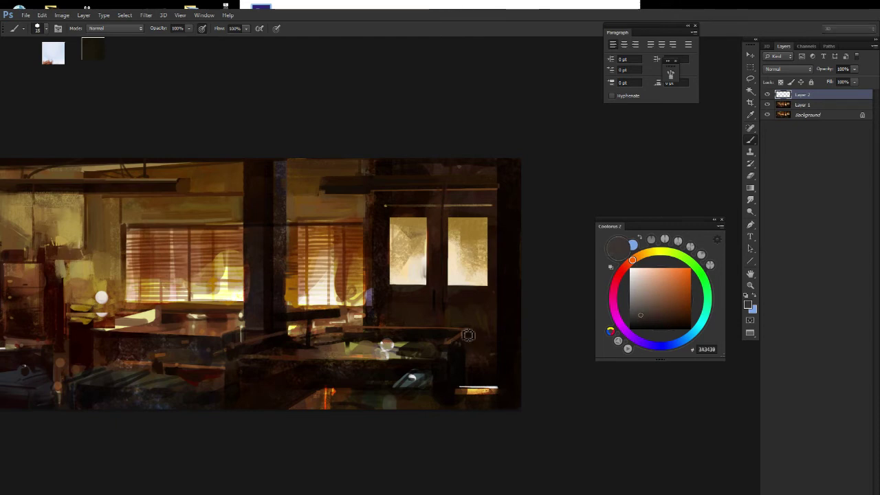
{"action": "left_click_drag", "start_coordinate": [467, 335], "coordinate": [450, 329]}
{"action": "left_click_drag", "start_coordinate": [640, 315], "coordinate": [639, 321]}
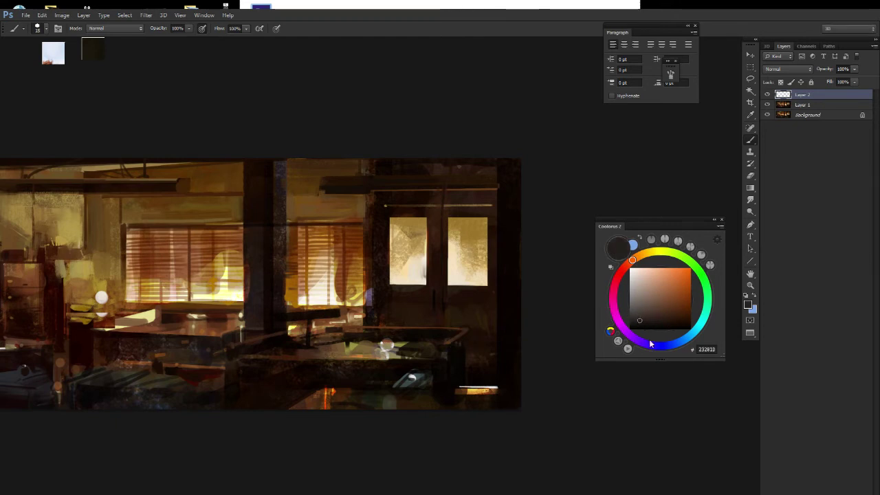
Paint a thin light beige highlight along the table edge.
{"action": "left_click", "coordinate": [651, 344]}
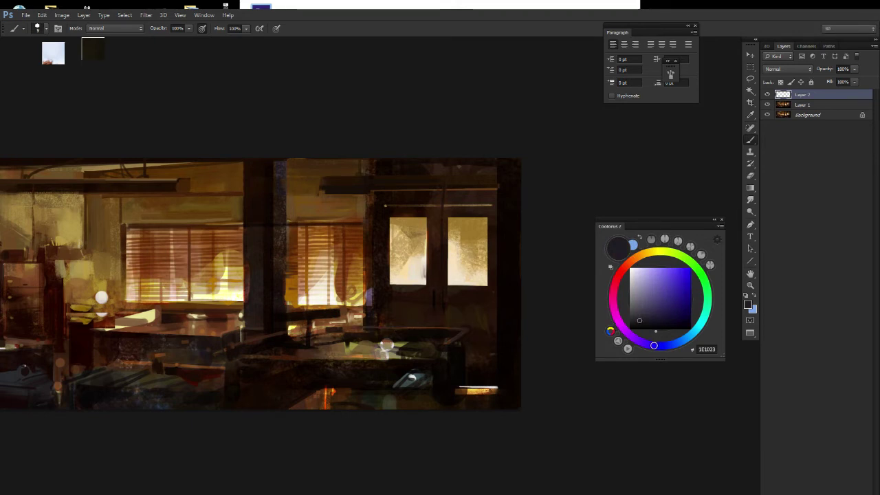
{"action": "left_click", "coordinate": [413, 272], "text": "alt"}
{"action": "left_click_drag", "start_coordinate": [404, 328], "coordinate": [433, 326]}
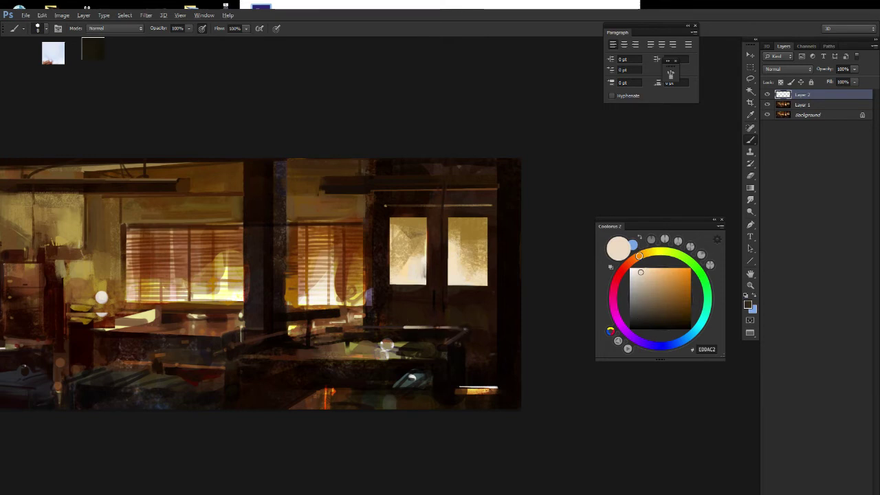
{"action": "left_click", "coordinate": [401, 325], "text": "alt"}
{"action": "left_click", "coordinate": [411, 334], "text": "alt"}
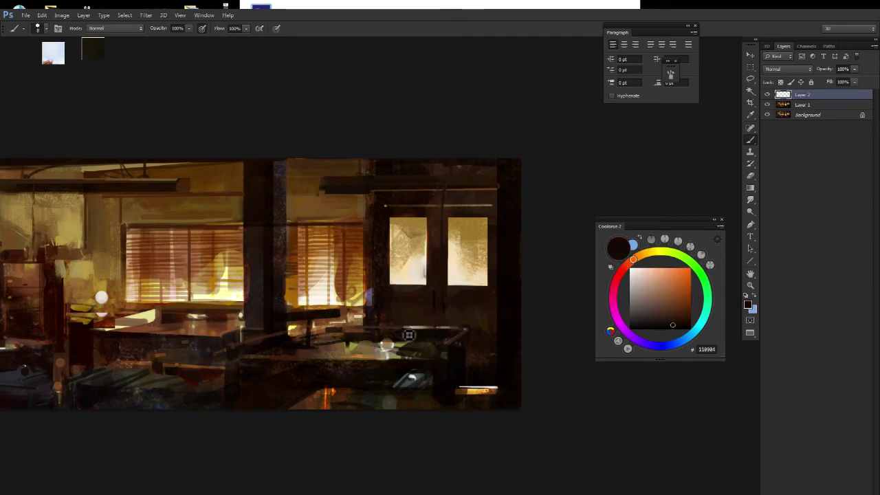
Sample near-black and warm brown tones around the table while checking the edge.
{"action": "scroll", "coordinate": [452, 322], "scroll_direction": "down", "scroll_amount": 3}
{"action": "scroll", "coordinate": [471, 315], "scroll_direction": "up", "scroll_amount": 3}
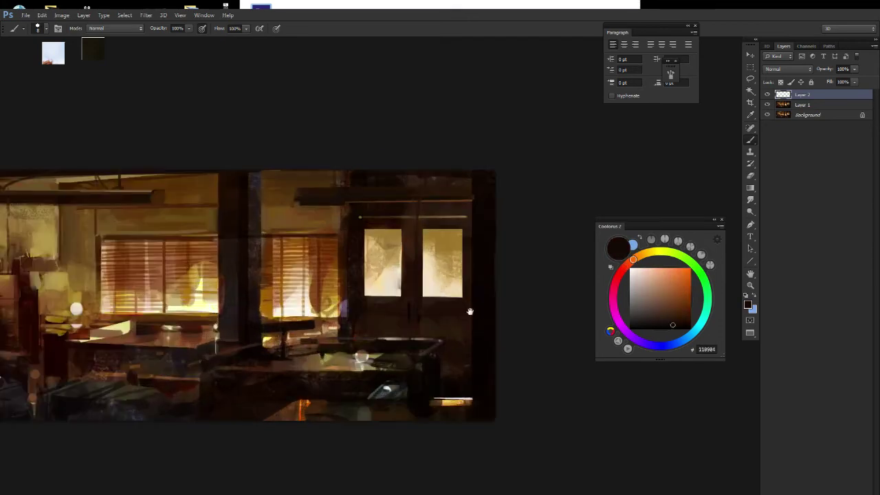
{"action": "left_click", "coordinate": [437, 333], "text": "alt"}
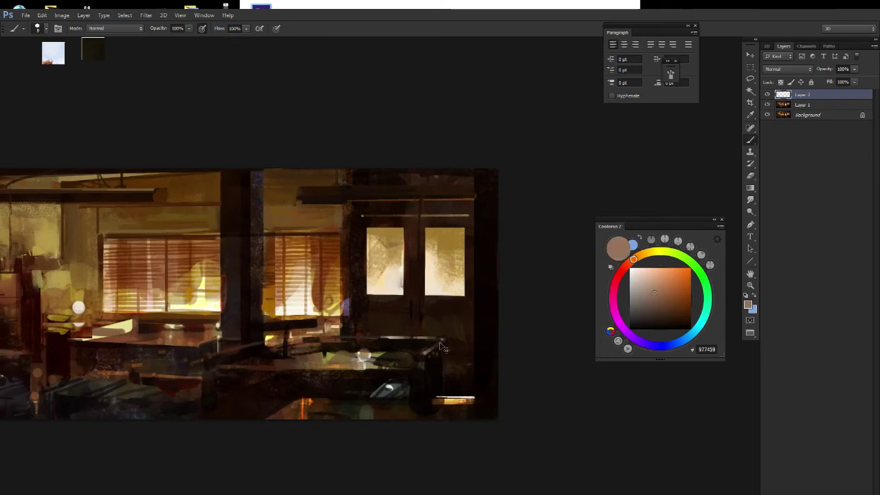
{"action": "left_click_drag", "start_coordinate": [379, 325], "coordinate": [456, 323]}
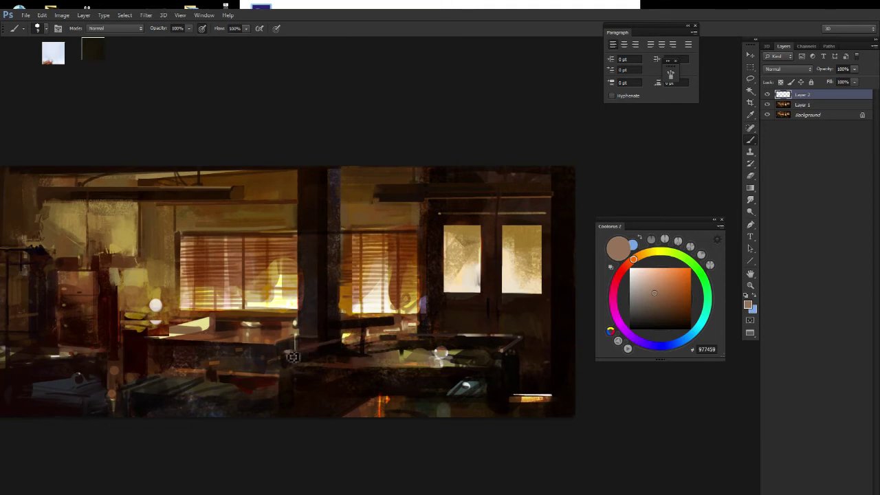
{"action": "left_click_drag", "start_coordinate": [336, 342], "coordinate": [356, 337]}
{"action": "left_click", "coordinate": [356, 337], "text": "alt"}
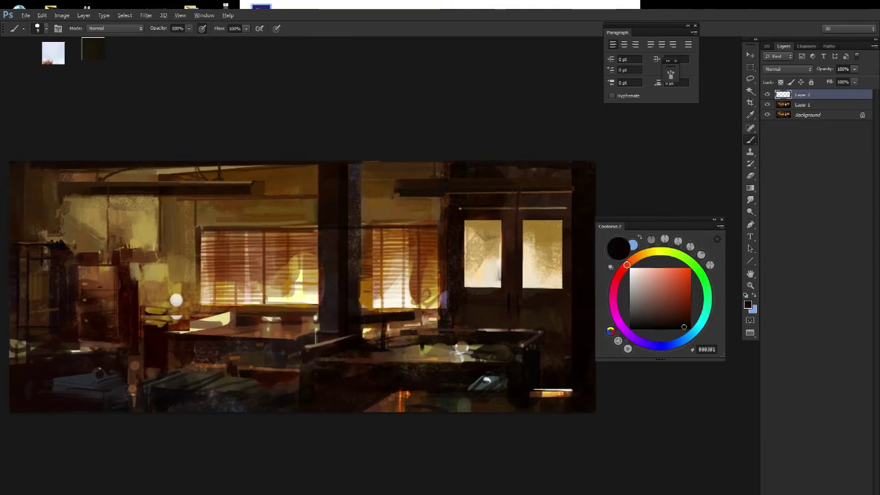
{"action": "left_click", "coordinate": [341, 339], "text": "alt"}
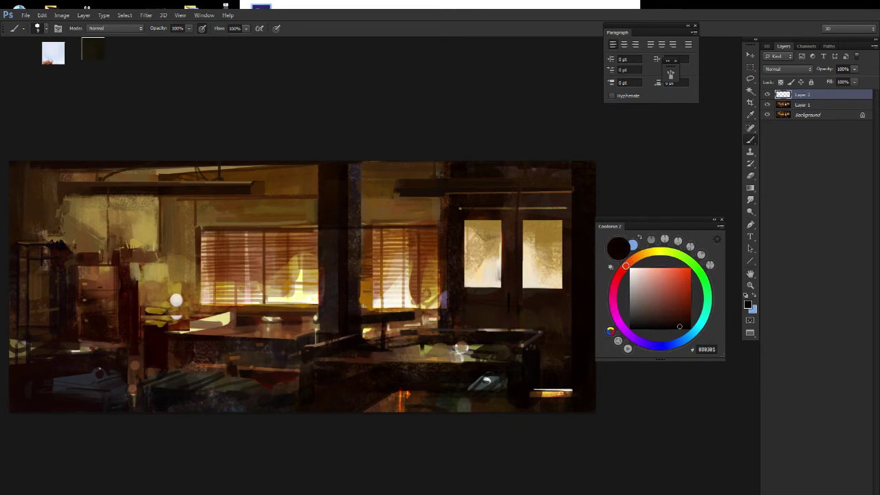
{"action": "scroll", "coordinate": [412, 331], "scroll_direction": "down", "scroll_amount": 4}
{"action": "scroll", "coordinate": [407, 331], "scroll_direction": "up", "scroll_amount": 3}
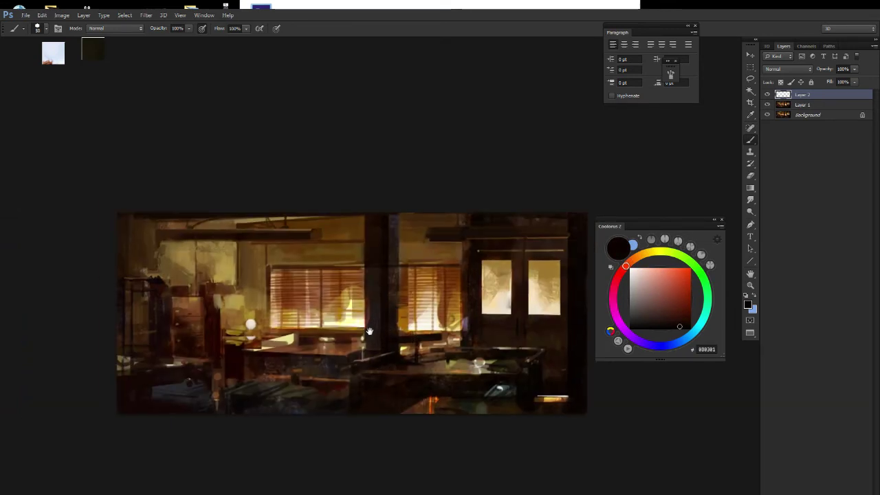
{"action": "left_click_drag", "start_coordinate": [431, 324], "coordinate": [390, 320]}
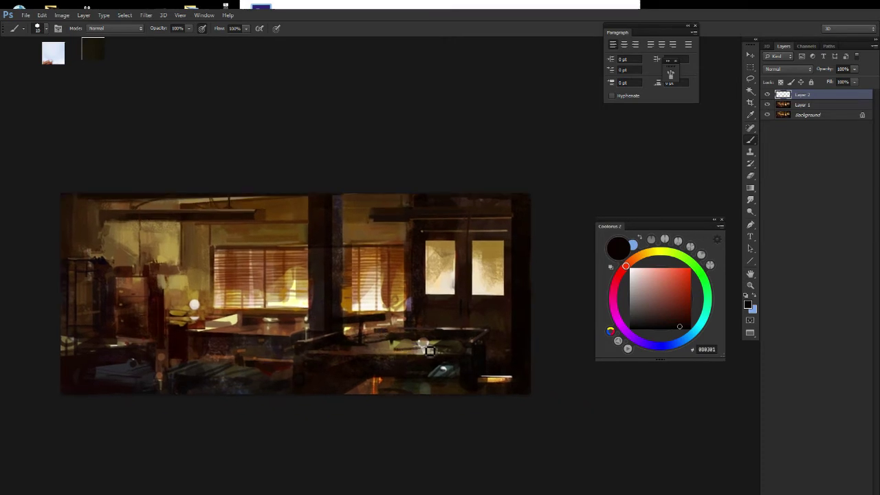
{"action": "scroll", "coordinate": [428, 349], "scroll_direction": "up", "scroll_amount": 1}
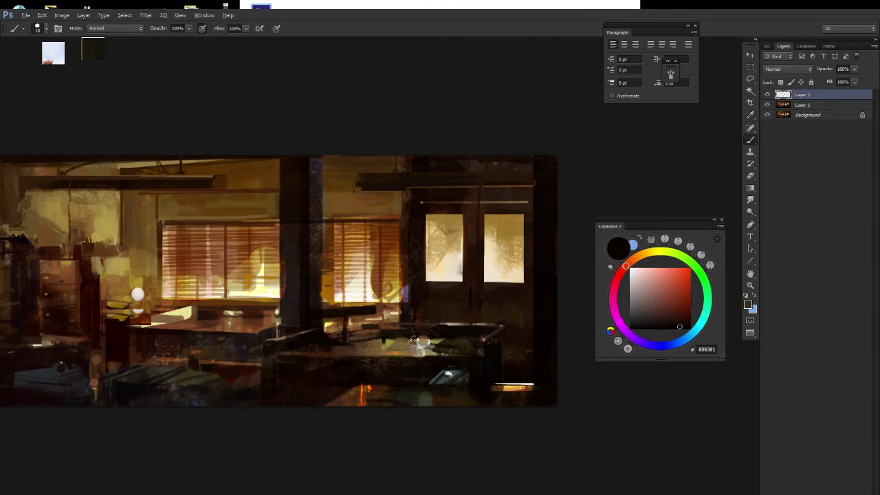
Dab near-black paint across the right-hand tabletop.
{"action": "left_click", "coordinate": [340, 357], "text": "alt"}
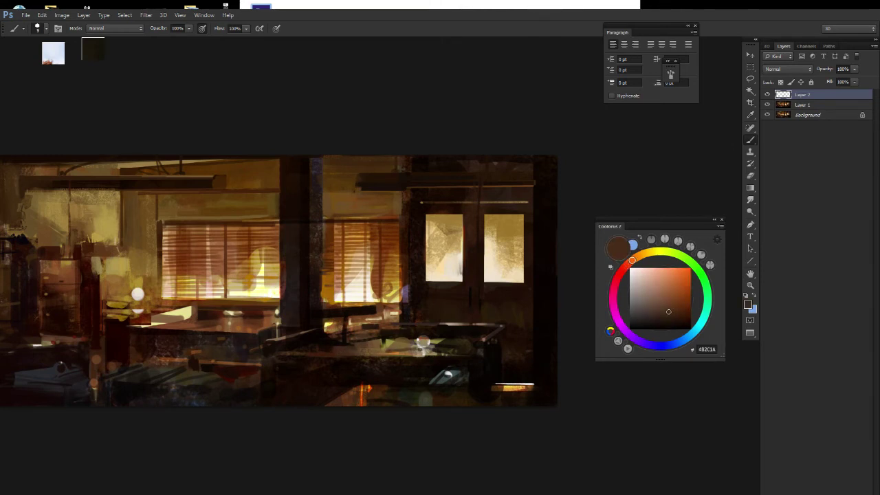
{"action": "left_click", "coordinate": [365, 349], "text": "alt"}
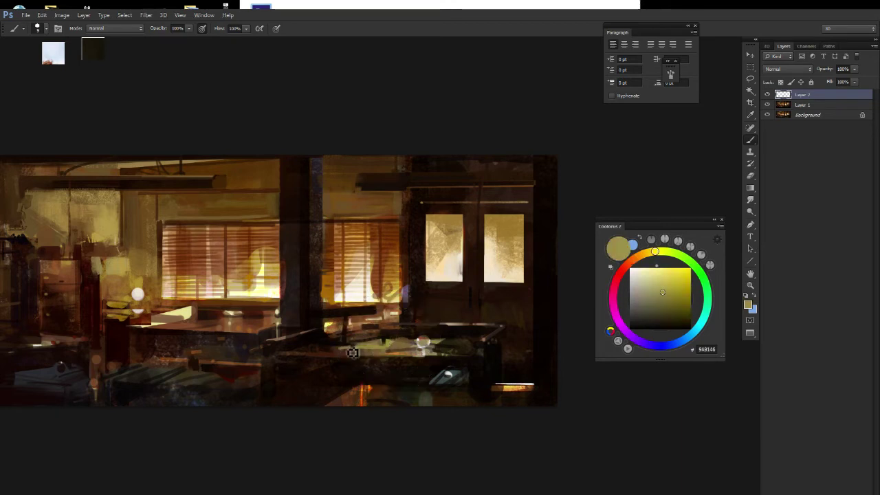
{"action": "left_click", "coordinate": [347, 344], "text": "alt"}
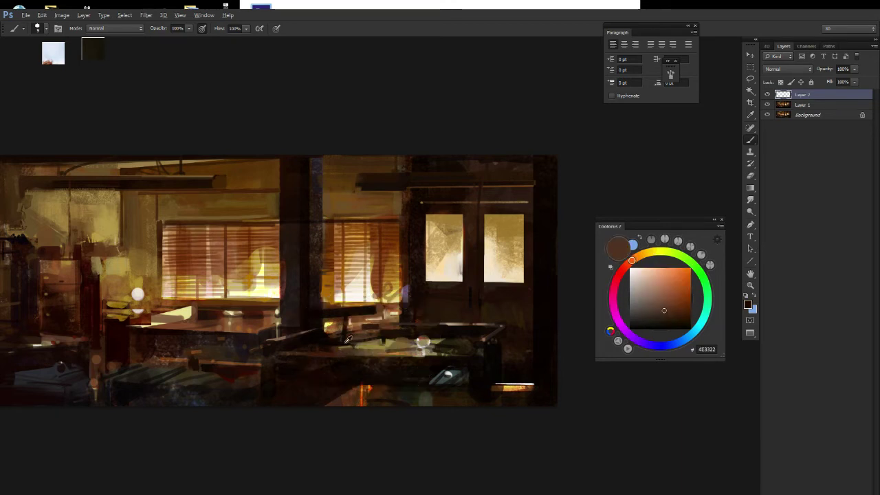
{"action": "left_click_drag", "start_coordinate": [364, 350], "coordinate": [397, 356]}
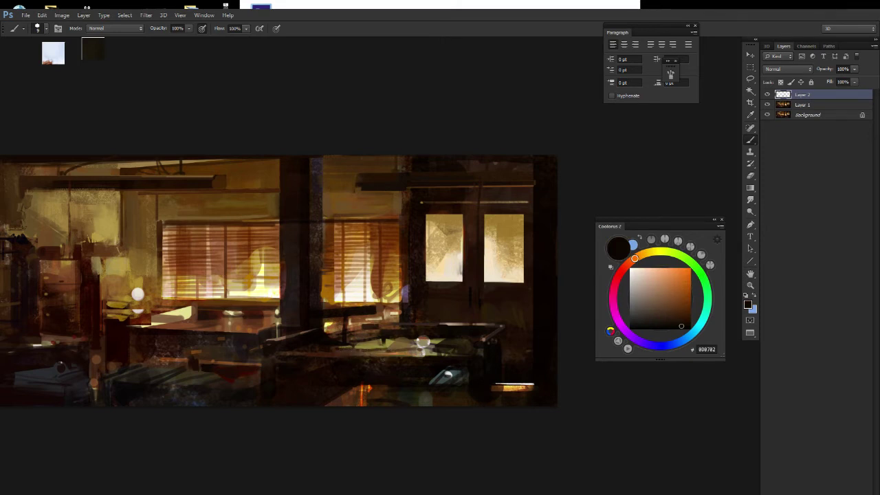
{"action": "left_click", "coordinate": [373, 353]}
Pick orange-red C86744, then dab sampled olive onto the tabletop.
{"action": "left_click", "coordinate": [626, 266]}
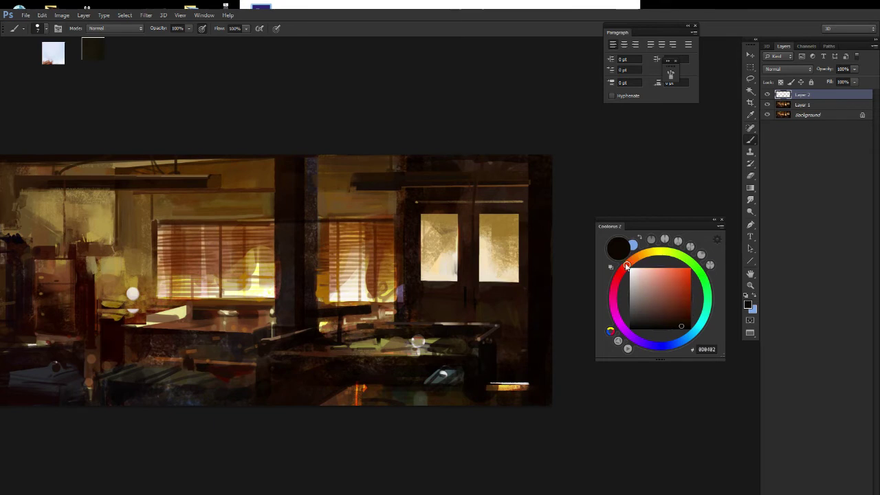
{"action": "left_click", "coordinate": [669, 280]}
{"action": "left_click_drag", "start_coordinate": [474, 302], "coordinate": [469, 301]}
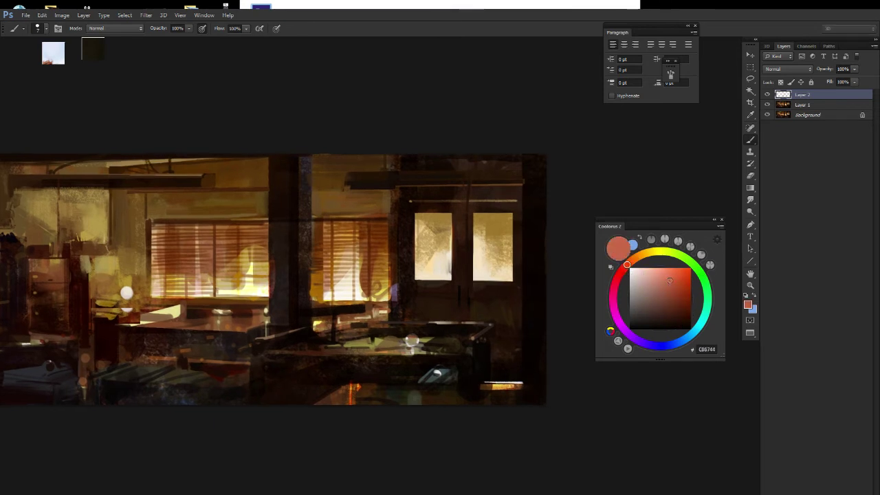
{"action": "left_click", "coordinate": [426, 341], "text": "alt"}
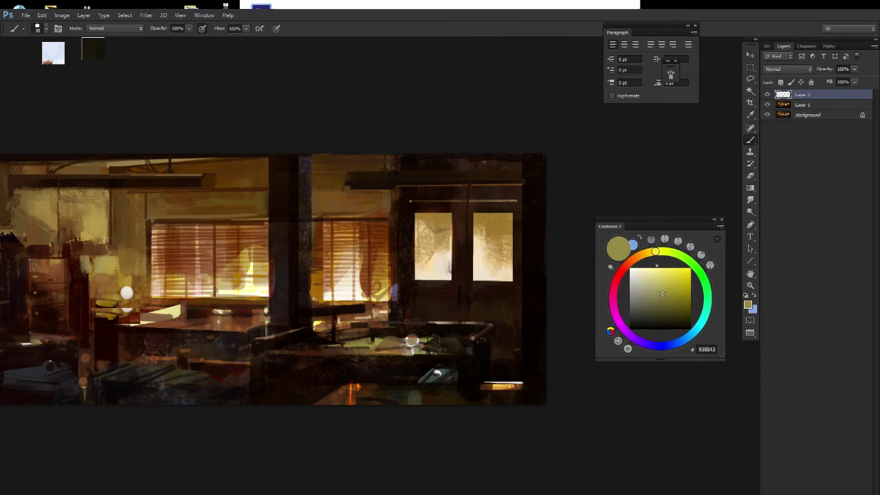
{"action": "left_click", "coordinate": [437, 341]}
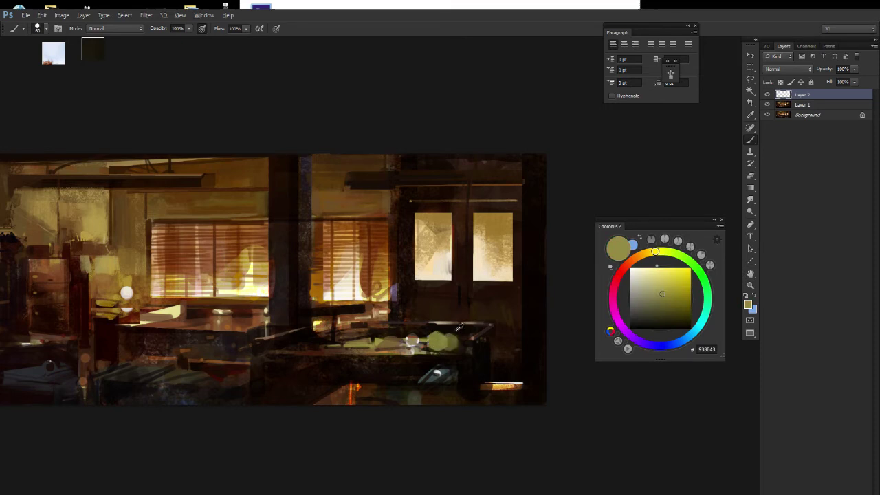
Subdue the olive dabs on the right-hand table with dark strokes.
{"action": "left_click", "coordinate": [423, 337], "text": "alt"}
{"action": "left_click_drag", "start_coordinate": [433, 335], "coordinate": [450, 333]}
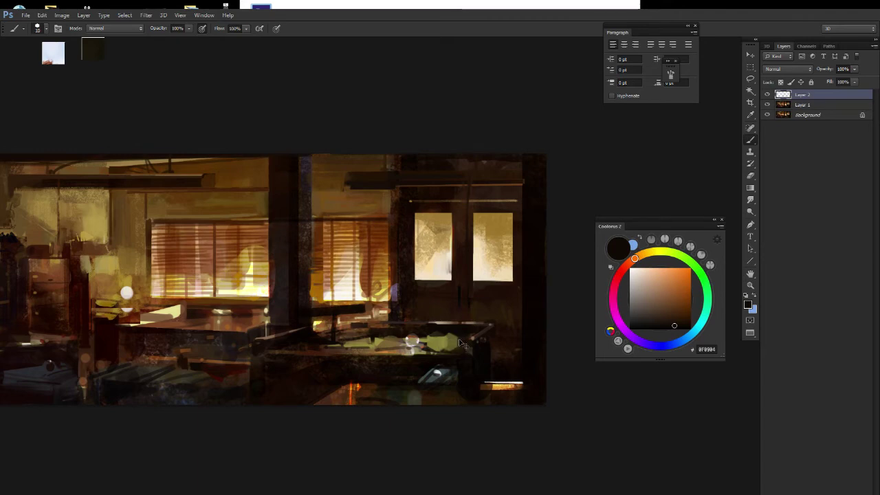
{"action": "left_click_drag", "start_coordinate": [460, 342], "coordinate": [431, 351]}
{"action": "scroll", "coordinate": [481, 347], "scroll_direction": "down", "scroll_amount": 1}
{"action": "scroll", "coordinate": [484, 347], "scroll_direction": "up", "scroll_amount": 1}
{"action": "left_click_drag", "start_coordinate": [484, 346], "coordinate": [445, 344]}
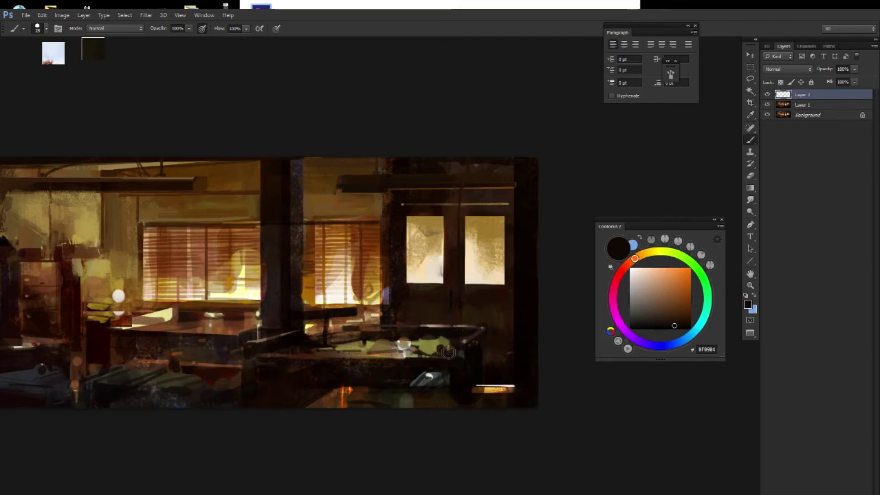
{"action": "left_click", "coordinate": [448, 352], "text": "alt"}
Choose a deep navy blue paint colour, 082640.
{"action": "left_click_drag", "start_coordinate": [451, 320], "coordinate": [512, 315]}
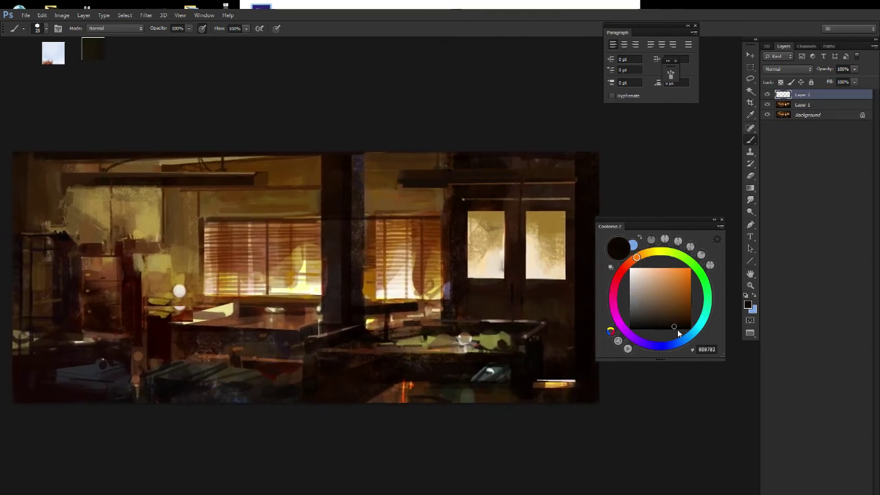
{"action": "left_click", "coordinate": [683, 340]}
{"action": "left_click", "coordinate": [680, 313]}
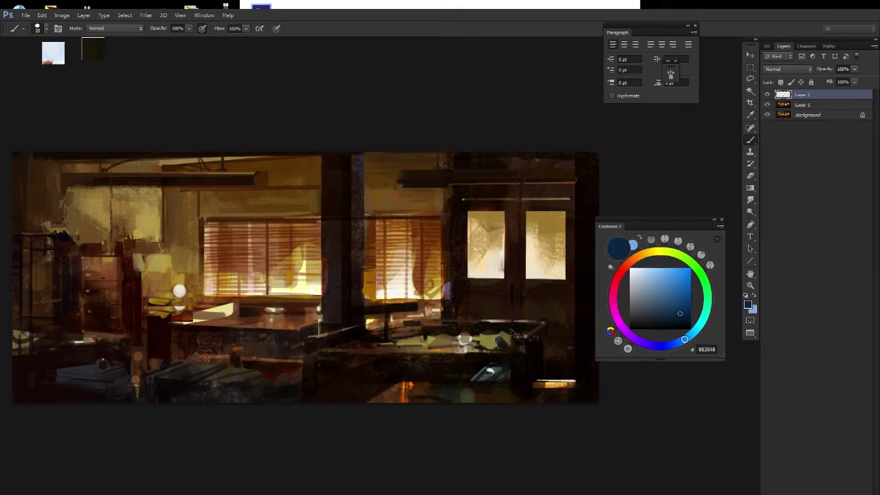
{"action": "left_click_drag", "start_coordinate": [390, 379], "coordinate": [390, 382]}
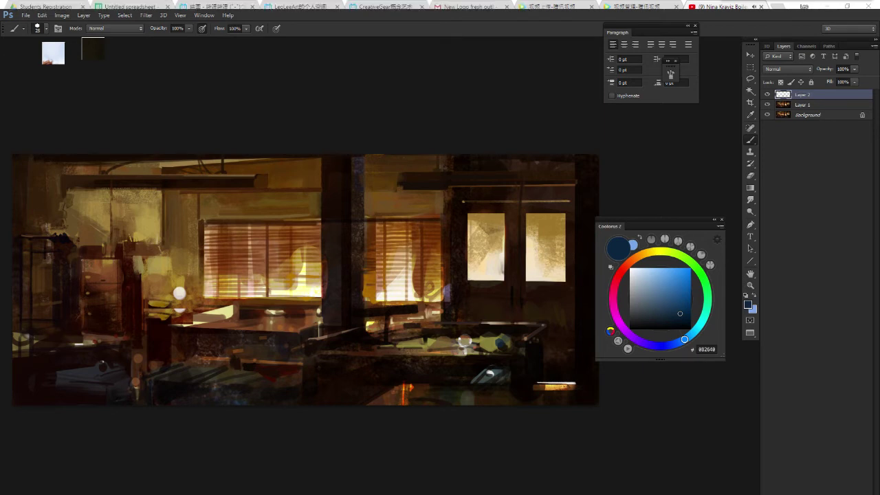
Set the brush blending mode to Overlay.
{"action": "left_click_drag", "start_coordinate": [495, 346], "coordinate": [506, 347]}
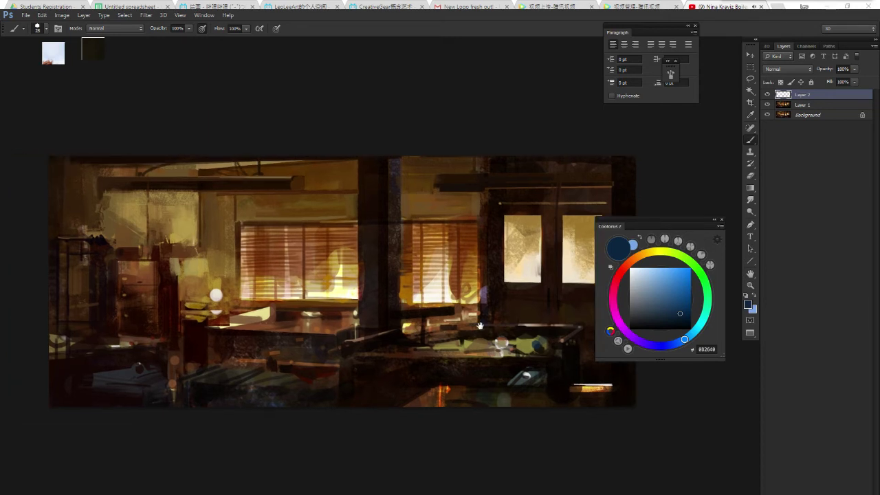
{"action": "left_click", "coordinate": [506, 346], "text": "alt"}
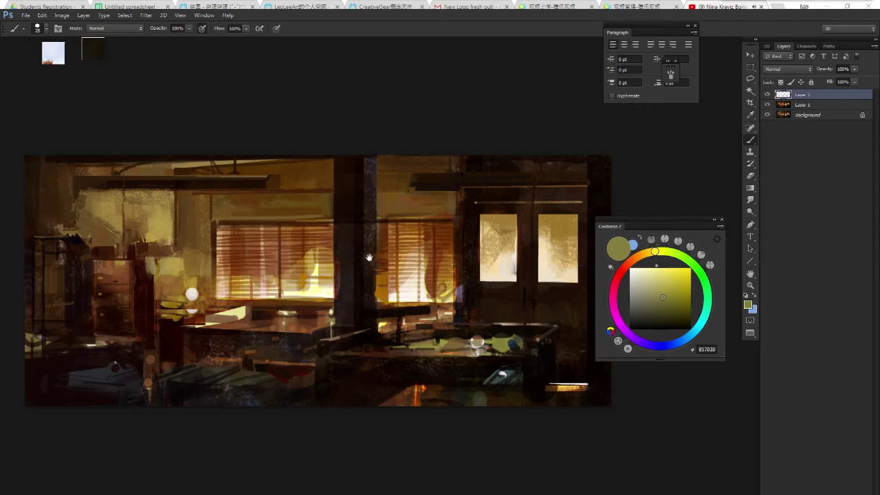
{"action": "left_click", "coordinate": [120, 28]}
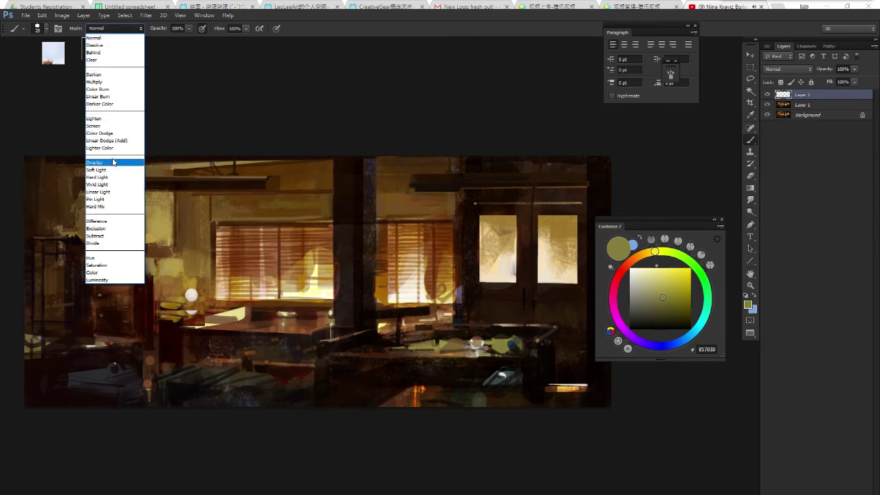
{"action": "left_click", "coordinate": [110, 163]}
Lighten a sampled gold to cream E7DFC8 and brush it over the yellow object.
{"action": "left_click", "coordinate": [433, 281], "text": "alt"}
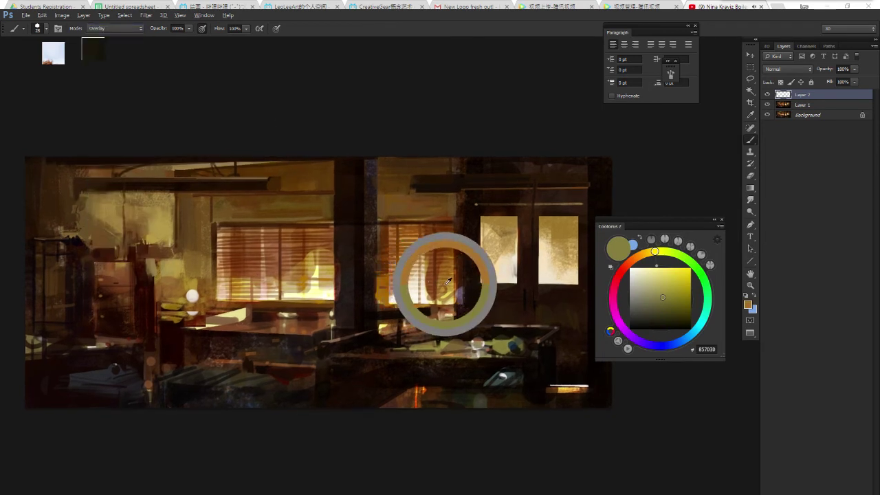
{"action": "left_click", "coordinate": [514, 340], "text": "alt"}
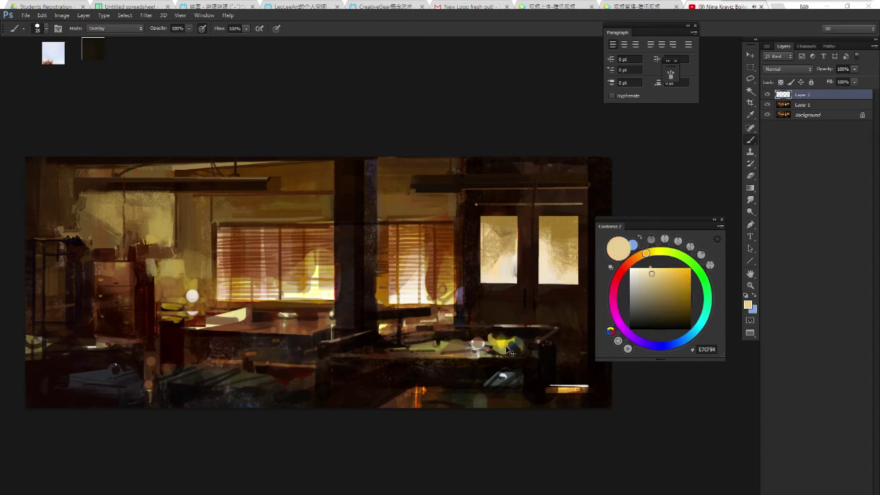
{"action": "left_click_drag", "start_coordinate": [653, 281], "coordinate": [636, 274]}
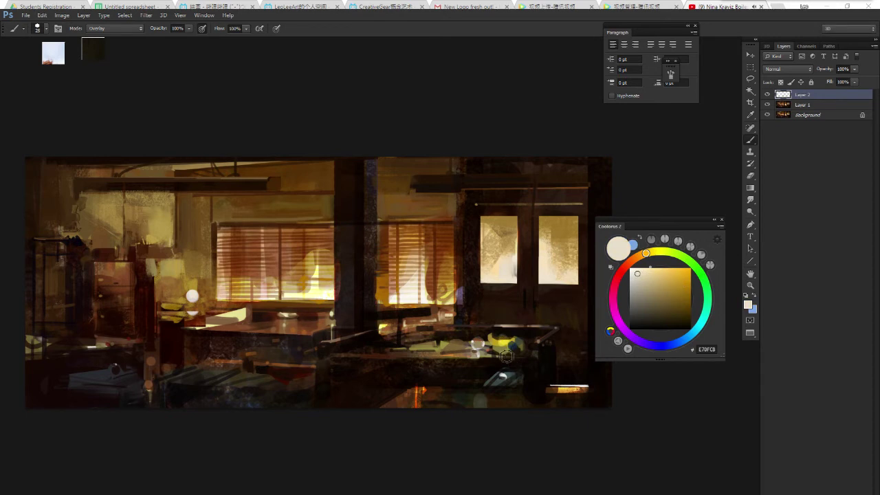
{"action": "left_click_drag", "start_coordinate": [507, 356], "coordinate": [504, 346]}
{"action": "mouse_move", "coordinate": [423, 326]}
{"action": "left_mouse_down"}
{"action": "mouse_move", "coordinate": [404, 328]}
{"action": "mouse_move", "coordinate": [413, 330]}
{"action": "left_mouse_up"}
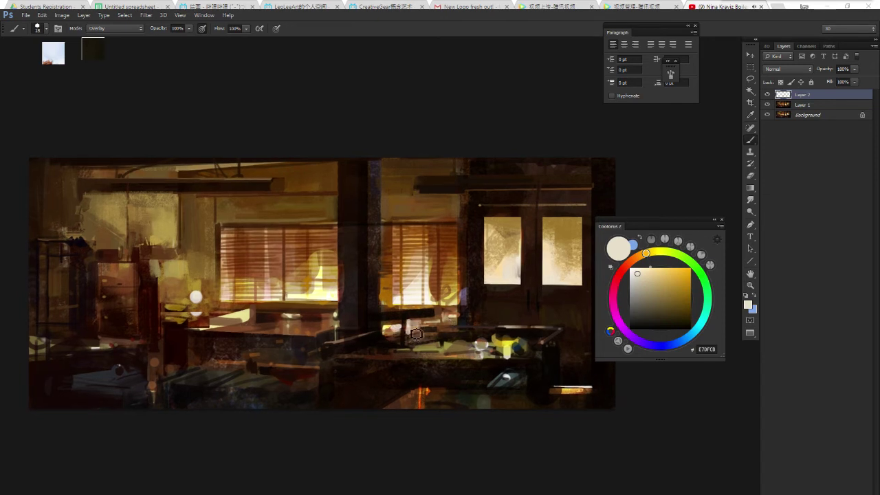
{"action": "key", "text": "e"}
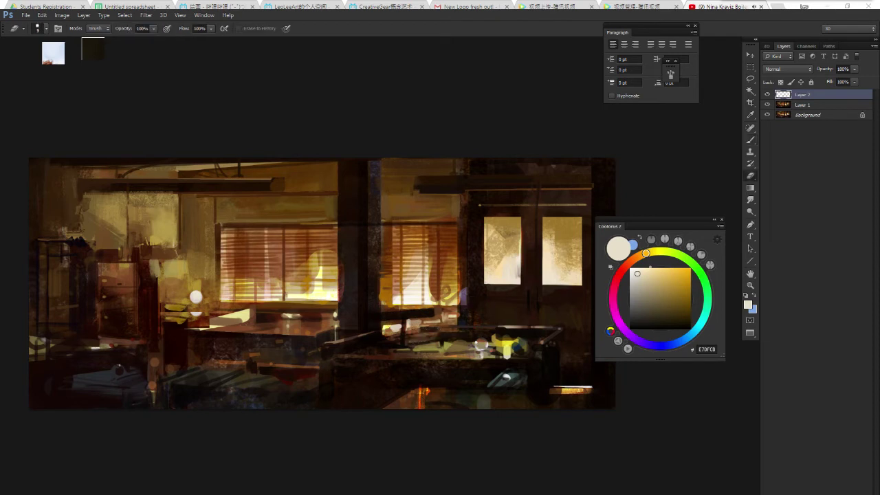
Pick dark brown 423221 and merge Layer 2 down into Layer 1.
{"action": "key", "text": "b"}
{"action": "left_click_drag", "start_coordinate": [408, 312], "coordinate": [443, 312]}
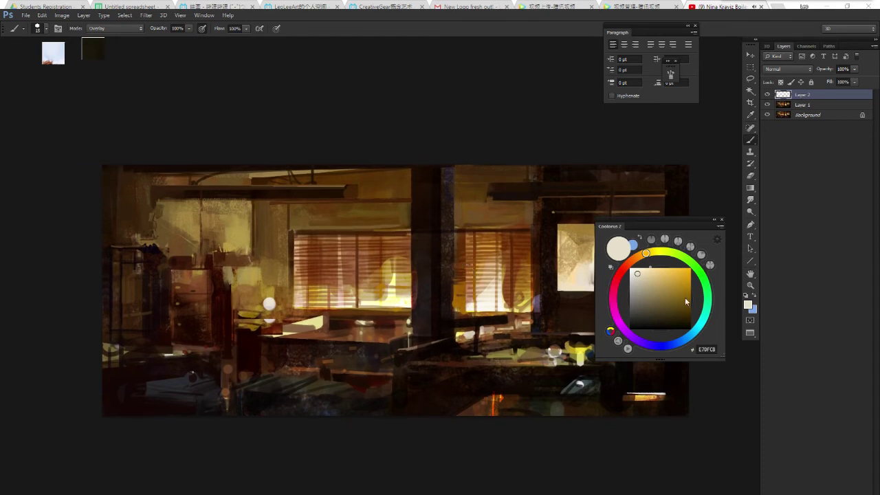
{"action": "left_click", "coordinate": [641, 256]}
{"action": "left_click", "coordinate": [660, 313]}
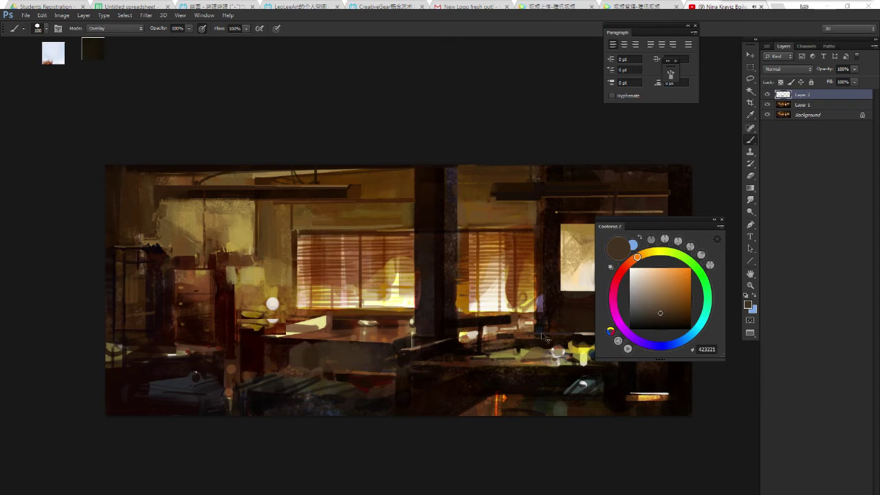
{"action": "left_click_drag", "start_coordinate": [427, 288], "coordinate": [433, 293]}
{"action": "key", "text": "ctrl+e"}
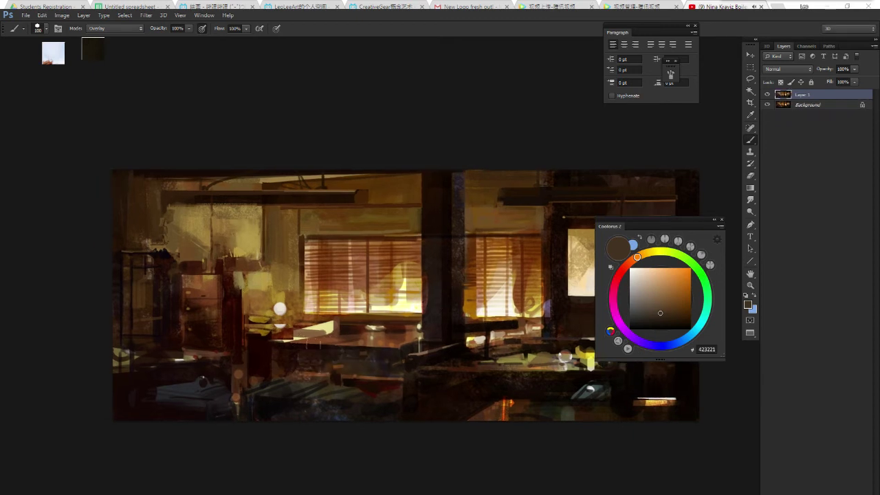
Paint dark brown Overlay strokes over the lower-middle area and floor below the table.
{"action": "mouse_move", "coordinate": [307, 344]}
{"action": "left_mouse_down"}
{"action": "mouse_move", "coordinate": [323, 361]}
{"action": "mouse_move", "coordinate": [405, 354]}
{"action": "left_mouse_up"}
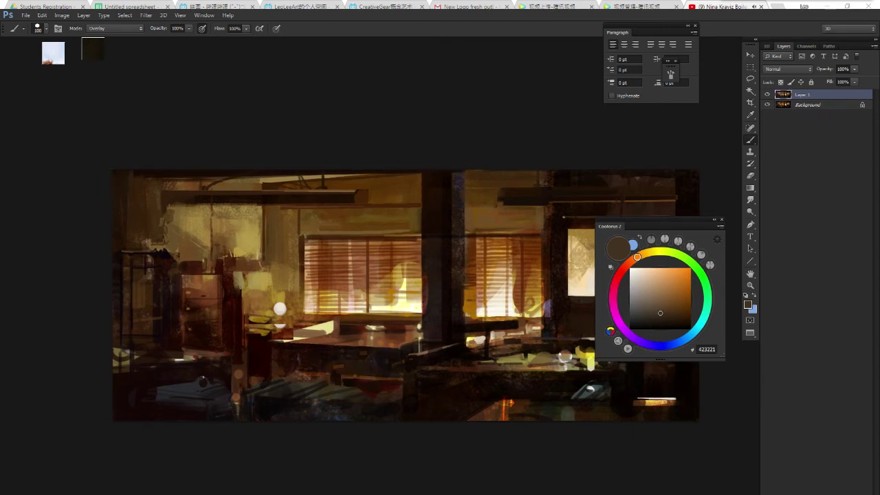
{"action": "left_click_drag", "start_coordinate": [482, 395], "coordinate": [515, 412]}
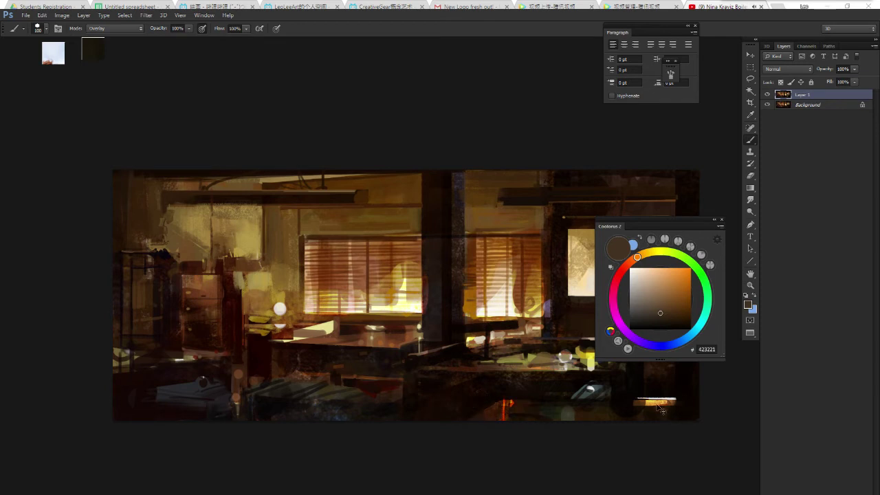
{"action": "left_click_drag", "start_coordinate": [643, 396], "coordinate": [669, 397]}
{"action": "key", "text": "bracketleft"}
{"action": "key", "text": "bracketleft"}
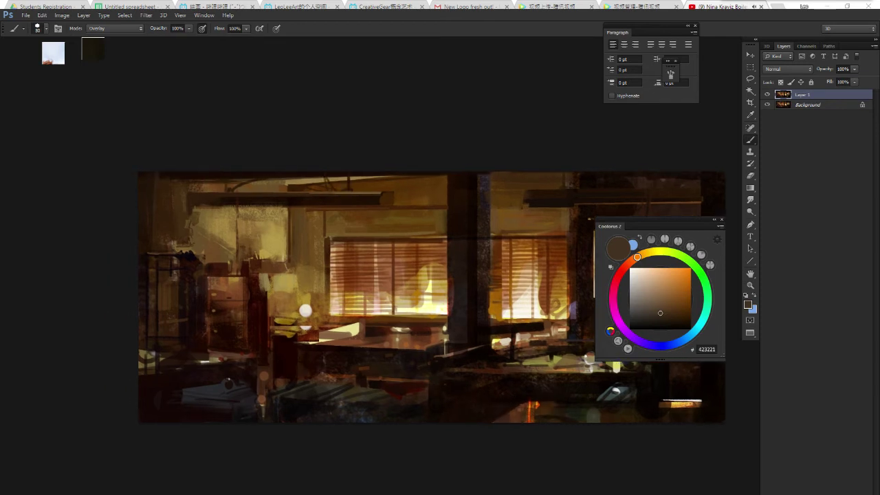
{"action": "key", "text": "bracketleft"}
{"action": "left_click_drag", "start_coordinate": [310, 349], "coordinate": [338, 354]}
{"action": "left_click_drag", "start_coordinate": [300, 268], "coordinate": [338, 294]}
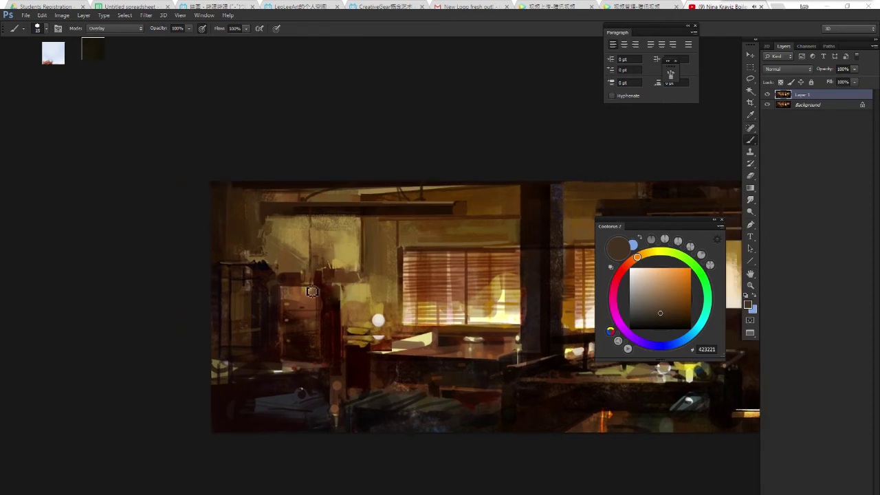
Darken the left-hand cabinets with small dark strokes.
{"action": "key", "text": "bracketleft"}
{"action": "mouse_move", "coordinate": [283, 294]}
{"action": "left_mouse_down"}
{"action": "mouse_move", "coordinate": [311, 323]}
{"action": "mouse_move", "coordinate": [310, 303]}
{"action": "left_mouse_up"}
{"action": "left_click_drag", "start_coordinate": [264, 273], "coordinate": [249, 344]}
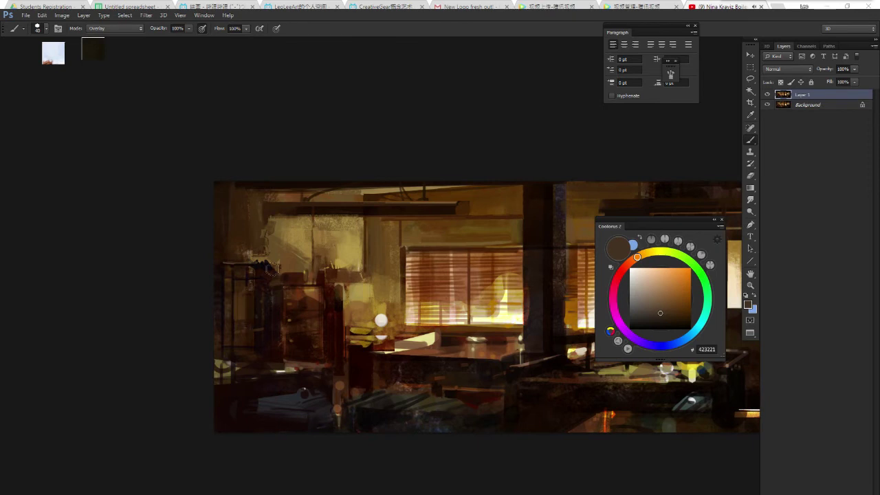
{"action": "left_click_drag", "start_coordinate": [249, 295], "coordinate": [218, 338]}
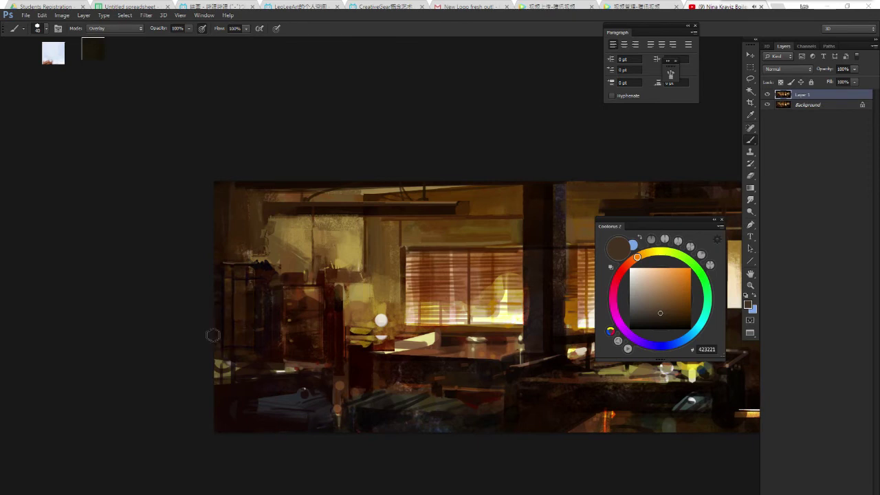
Dab muted greyish brown 594848 around the lamp.
{"action": "mouse_move", "coordinate": [373, 337]}
{"action": "left_mouse_down"}
{"action": "mouse_move", "coordinate": [297, 330]}
{"action": "mouse_move", "coordinate": [301, 341]}
{"action": "left_mouse_up"}
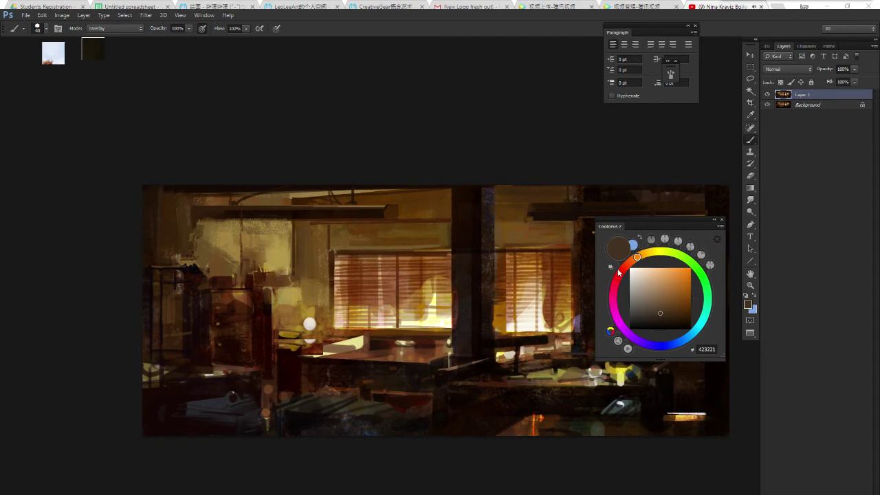
{"action": "left_click", "coordinate": [646, 307]}
{"action": "mouse_move", "coordinate": [270, 239]}
{"action": "left_mouse_down"}
{"action": "mouse_move", "coordinate": [280, 244]}
{"action": "mouse_move", "coordinate": [283, 267]}
{"action": "mouse_move", "coordinate": [256, 270]}
{"action": "mouse_move", "coordinate": [261, 275]}
{"action": "left_mouse_up"}
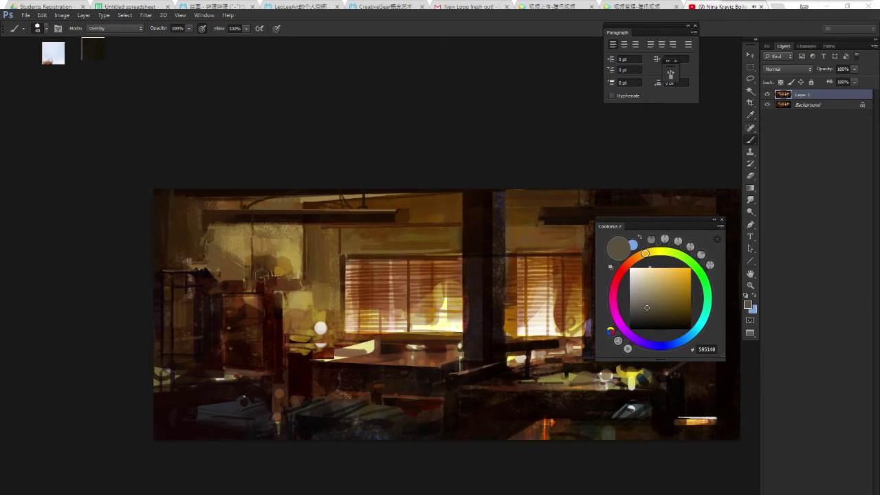
{"action": "left_click_drag", "start_coordinate": [644, 255], "coordinate": [637, 256]}
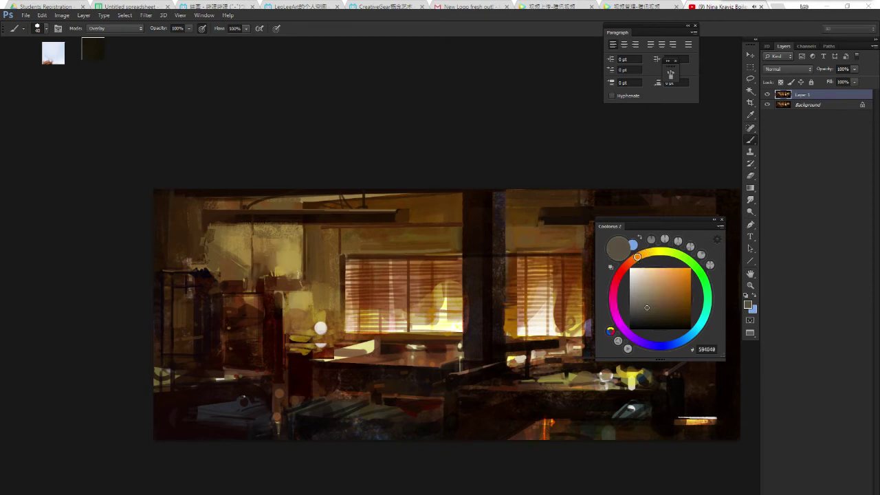
{"action": "mouse_move", "coordinate": [278, 268]}
{"action": "left_mouse_down"}
{"action": "mouse_move", "coordinate": [219, 263]}
{"action": "mouse_move", "coordinate": [198, 244]}
{"action": "left_mouse_up"}
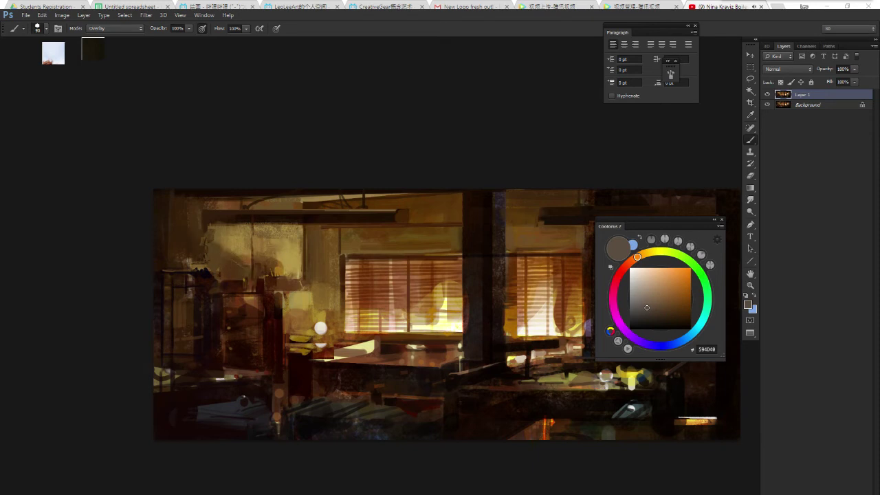
{"action": "key", "text": "r"}
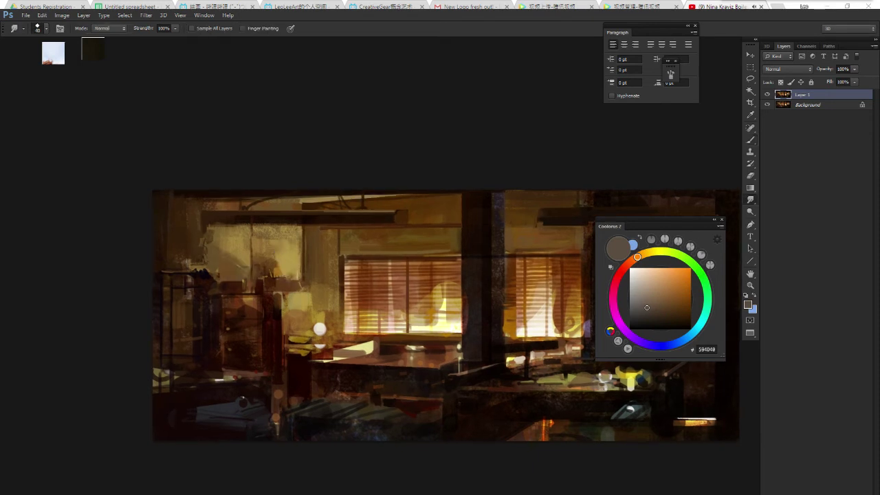
{"action": "scroll", "coordinate": [368, 297], "scroll_direction": "down", "scroll_amount": 2}
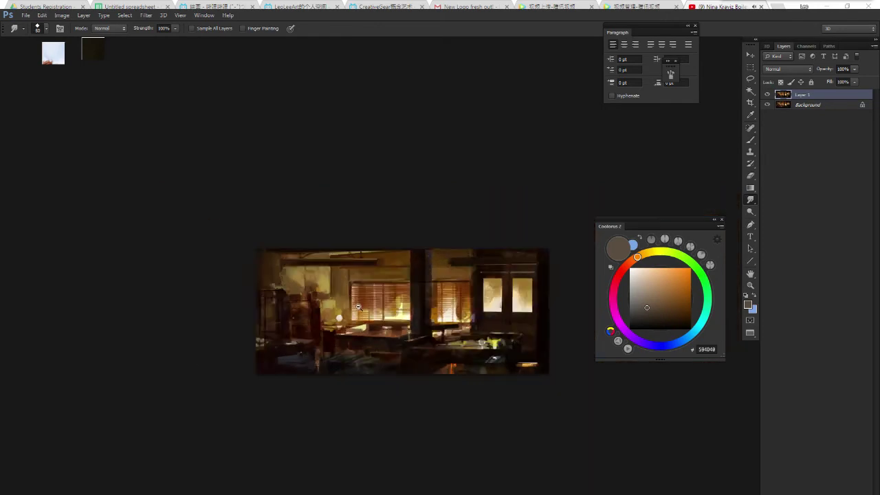
{"action": "scroll", "coordinate": [370, 300], "scroll_direction": "down", "scroll_amount": 1}
{"action": "scroll", "coordinate": [370, 301], "scroll_direction": "up", "scroll_amount": 3}
{"action": "left_click_drag", "start_coordinate": [435, 259], "coordinate": [407, 265]}
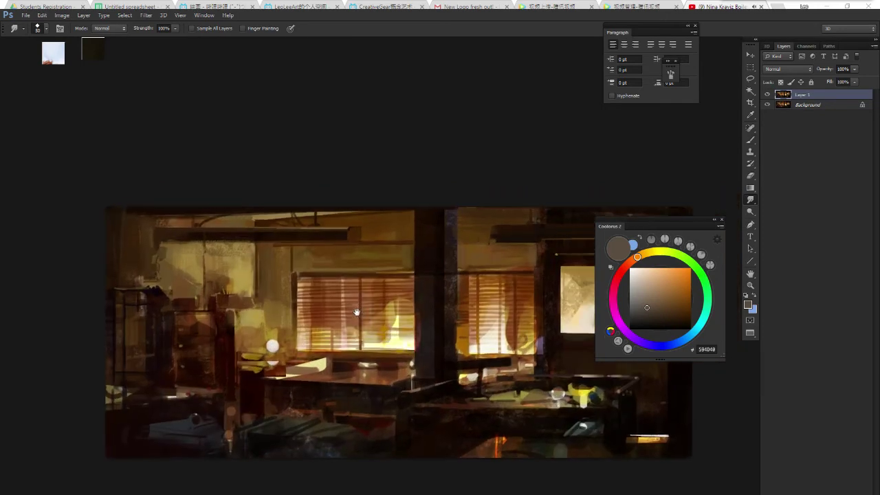
{"action": "left_click_drag", "start_coordinate": [388, 305], "coordinate": [387, 302]}
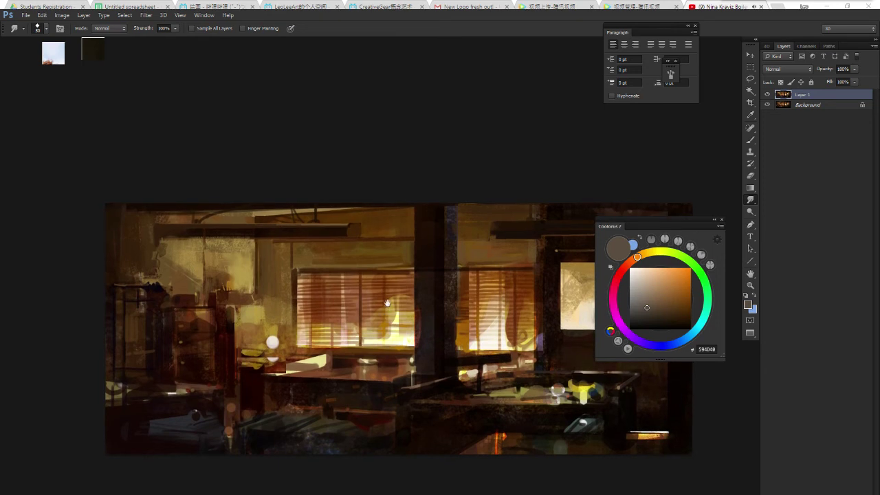
Create a new layer and keep brush blending at Normal.
{"action": "key", "text": "ctrl+shift+n"}
{"action": "key", "text": "Return"}
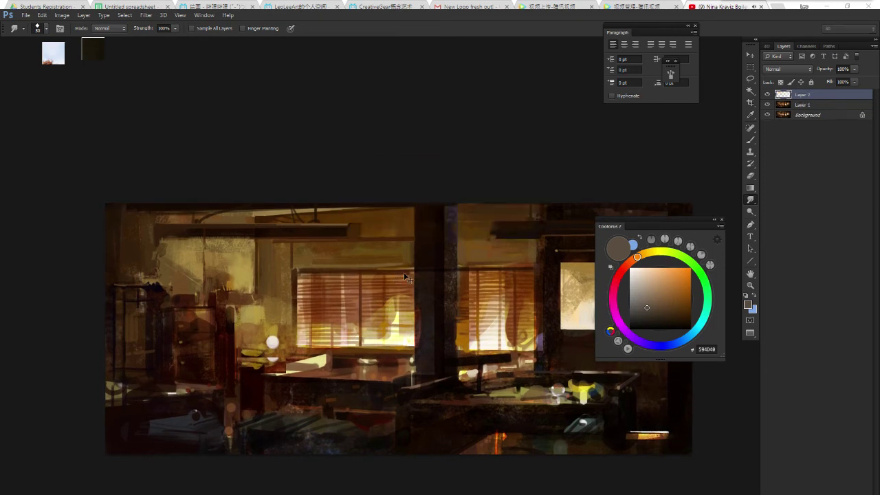
{"action": "left_click", "coordinate": [110, 28]}
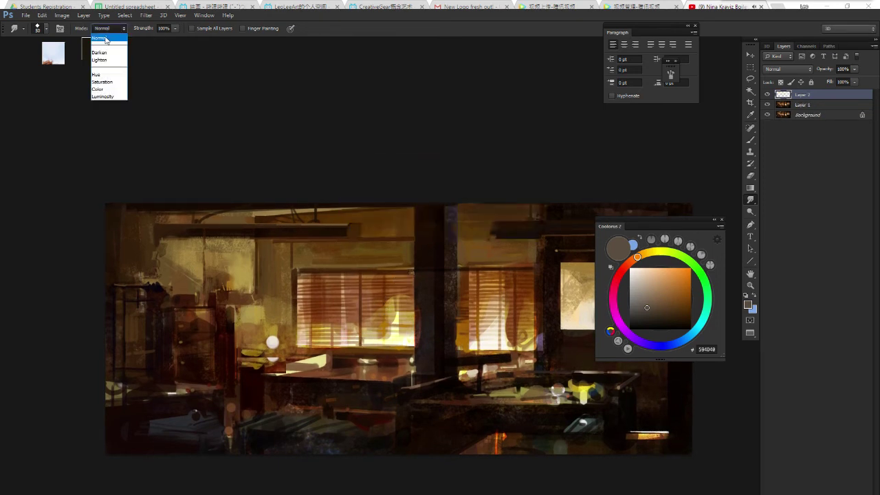
{"action": "left_click", "coordinate": [108, 36]}
{"action": "key", "text": "b"}
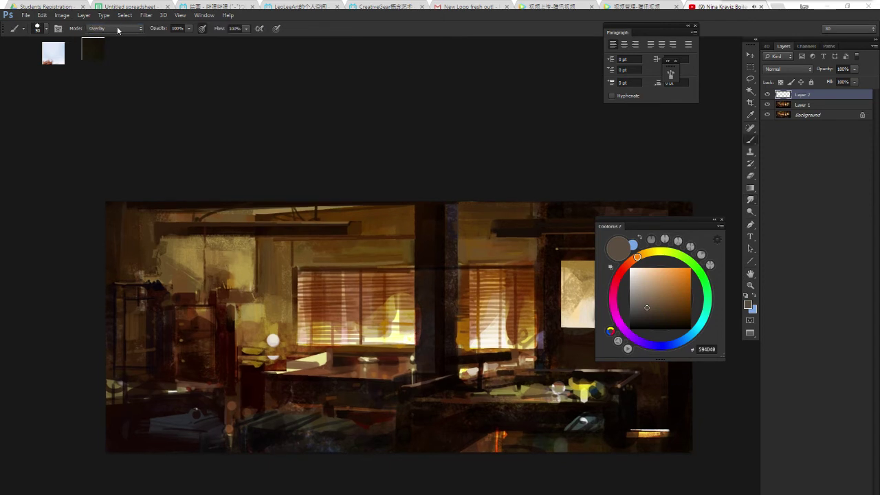
{"action": "left_click", "coordinate": [113, 28]}
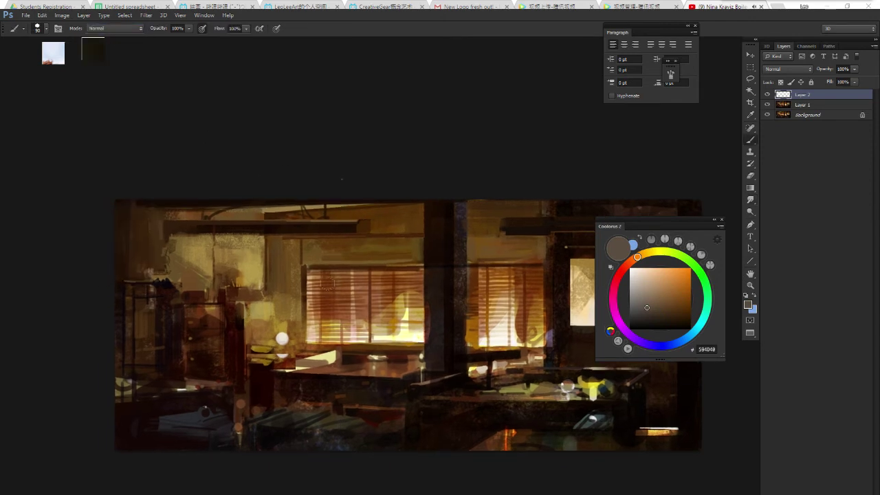
Choose a soft round brush and paint sampled golden tan light over the room.
{"action": "right_click", "coordinate": [342, 179]}
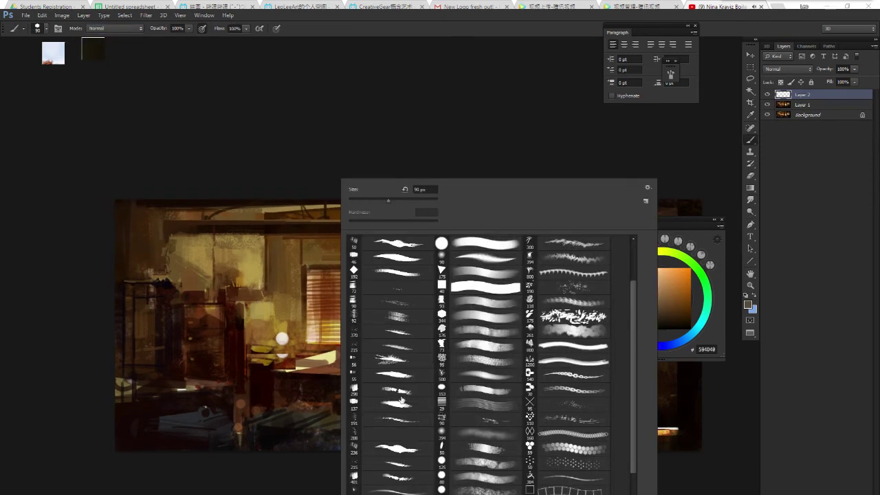
{"action": "left_click_drag", "start_coordinate": [631, 389], "coordinate": [632, 355]}
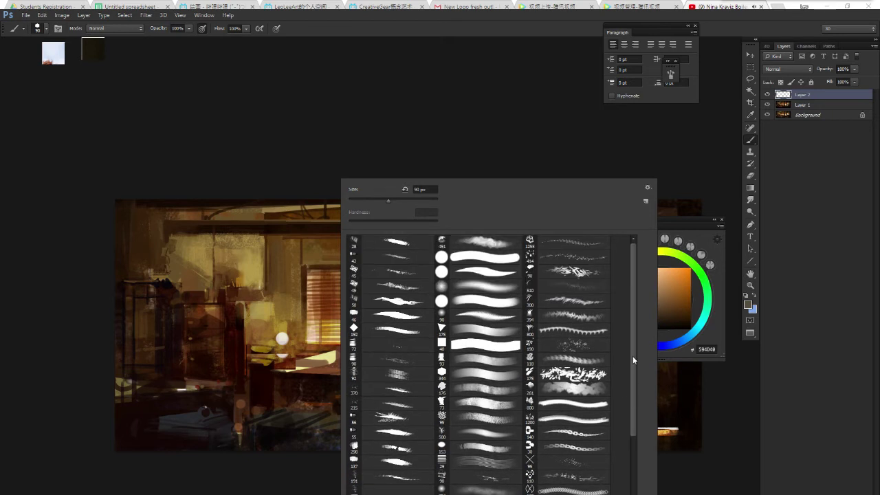
{"action": "double_click", "coordinate": [474, 286]}
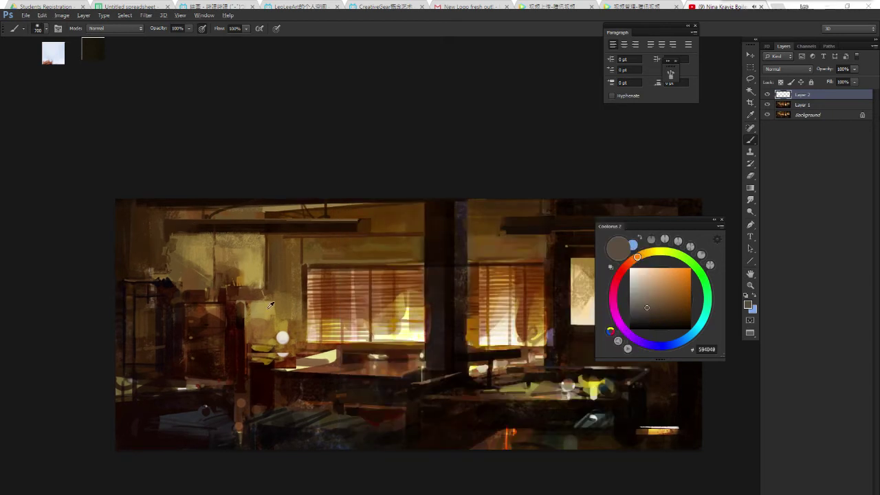
{"action": "left_click", "coordinate": [271, 305], "text": "alt"}
{"action": "mouse_move", "coordinate": [323, 303]}
{"action": "left_mouse_down"}
{"action": "mouse_move", "coordinate": [365, 351]}
{"action": "mouse_move", "coordinate": [413, 371]}
{"action": "left_mouse_up"}
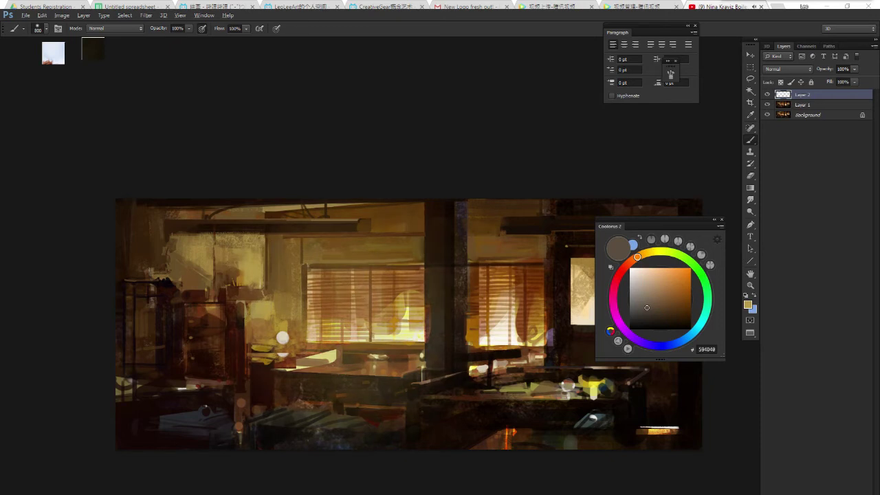
Add terracotta dabs on the tables and pale strokes in the lower left.
{"action": "left_click", "coordinate": [630, 261]}
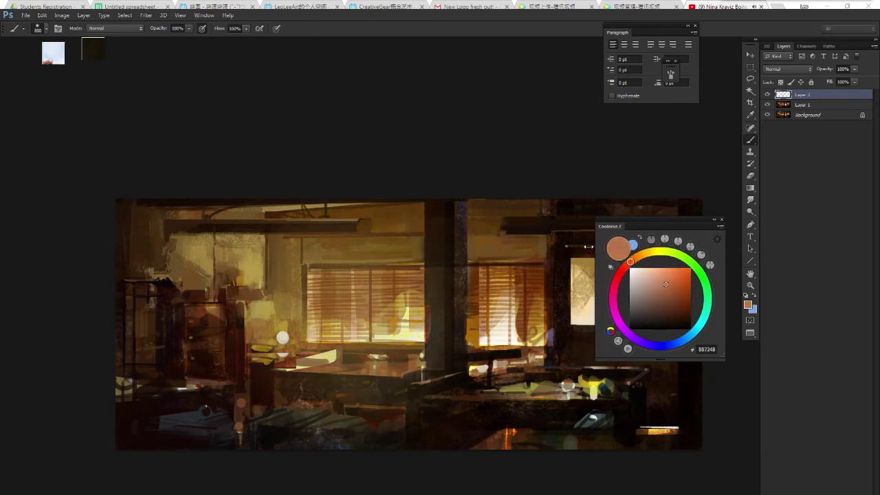
{"action": "left_click", "coordinate": [348, 312]}
{"action": "key", "text": "bracketleft"}
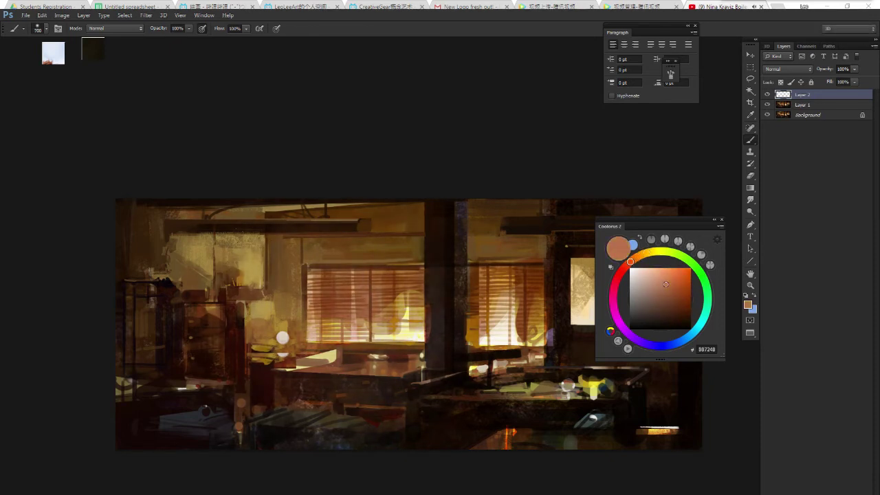
{"action": "left_click_drag", "start_coordinate": [234, 289], "coordinate": [275, 371]}
{"action": "left_click", "coordinate": [639, 274]}
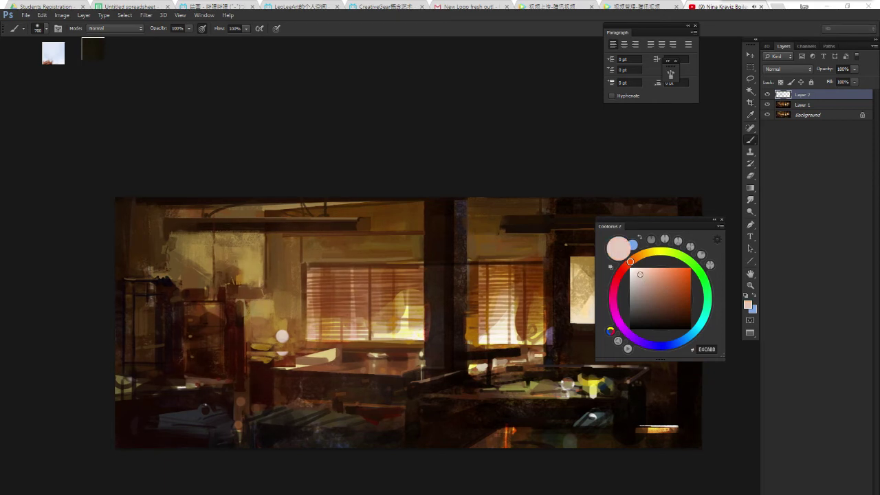
{"action": "left_click_drag", "start_coordinate": [392, 323], "coordinate": [409, 350]}
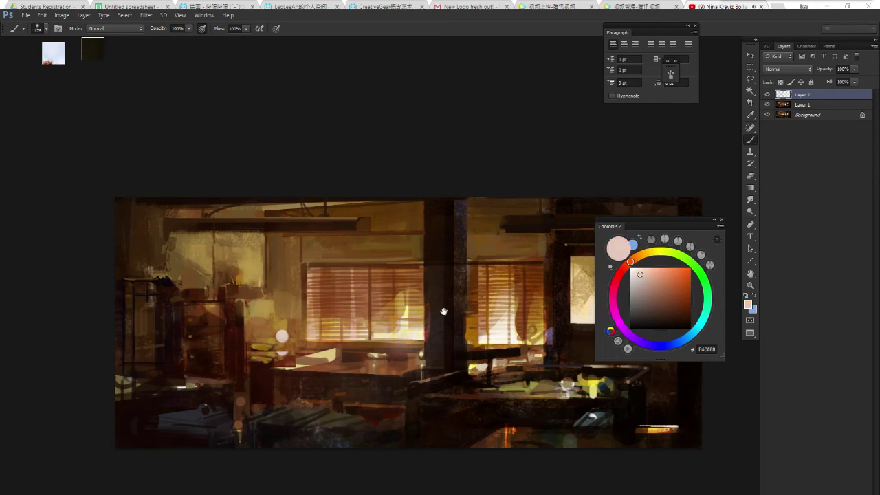
{"action": "mouse_move", "coordinate": [443, 311]}
{"action": "left_mouse_down"}
{"action": "mouse_move", "coordinate": [410, 312]}
{"action": "mouse_move", "coordinate": [467, 347]}
{"action": "mouse_move", "coordinate": [464, 422]}
{"action": "left_mouse_up"}
Undo the last pale stroke and brighten both tall windows with pale strokes.
{"action": "key", "text": "bracketleft"}
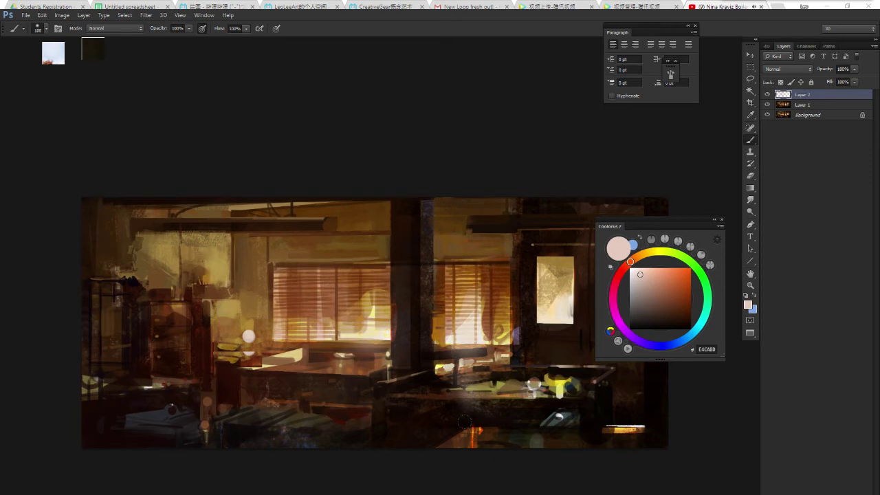
{"action": "key", "text": "ctrl+z"}
{"action": "left_click_drag", "start_coordinate": [556, 399], "coordinate": [570, 382]}
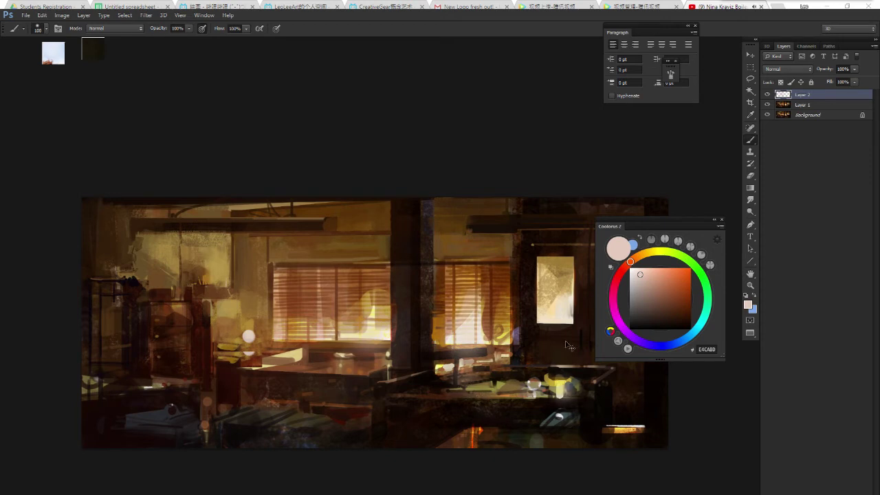
{"action": "left_click_drag", "start_coordinate": [567, 345], "coordinate": [488, 339]}
{"action": "left_click_drag", "start_coordinate": [481, 286], "coordinate": [486, 344]}
{"action": "left_click_drag", "start_coordinate": [543, 275], "coordinate": [558, 323]}
Repaint both windows with sampled tan and pale peach light.
{"action": "left_click", "coordinate": [547, 275], "text": "alt"}
{"action": "left_click_drag", "start_coordinate": [547, 278], "coordinate": [544, 340]}
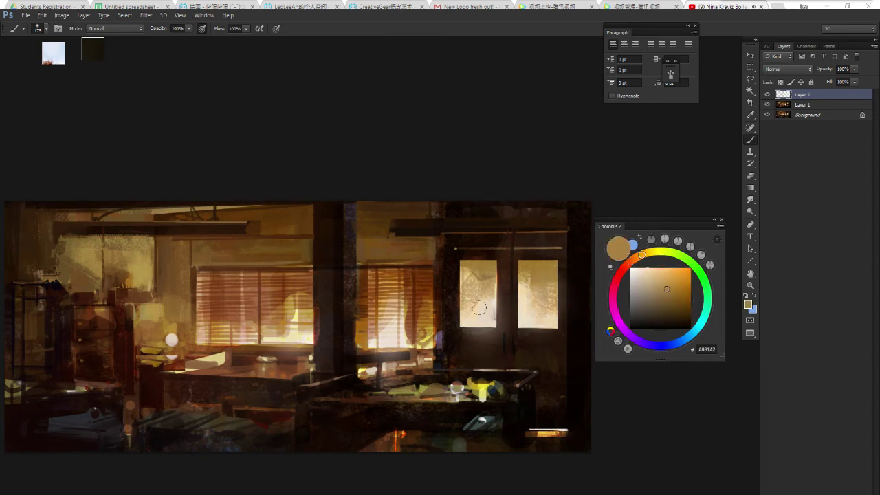
{"action": "left_click_drag", "start_coordinate": [474, 282], "coordinate": [476, 330]}
{"action": "left_click_drag", "start_coordinate": [474, 281], "coordinate": [476, 330]}
{"action": "left_click_drag", "start_coordinate": [529, 292], "coordinate": [529, 340]}
{"action": "left_click", "coordinate": [522, 302], "text": "alt"}
{"action": "left_click_drag", "start_coordinate": [553, 292], "coordinate": [543, 336]}
Paint pale light over the shelf and lamp area, erasing a small spot near the lamp.
{"action": "key", "text": "bracketright"}
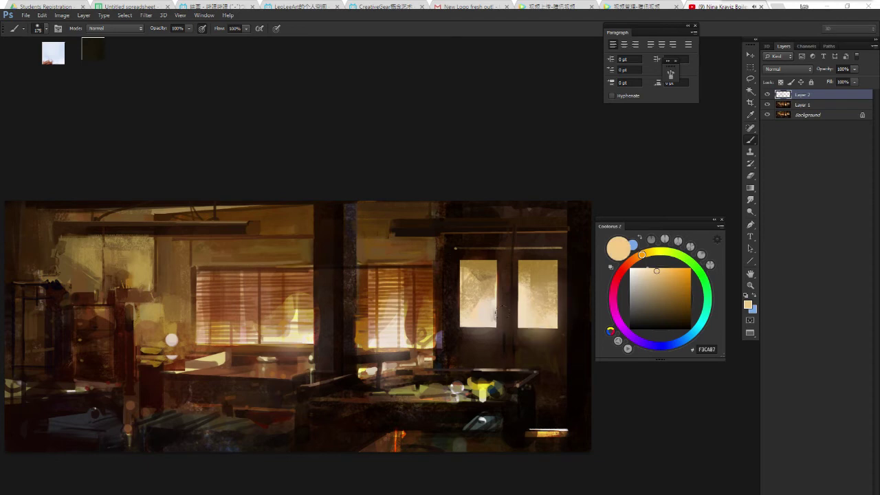
{"action": "left_click_drag", "start_coordinate": [523, 302], "coordinate": [646, 293]}
{"action": "left_click_drag", "start_coordinate": [268, 282], "coordinate": [275, 320]}
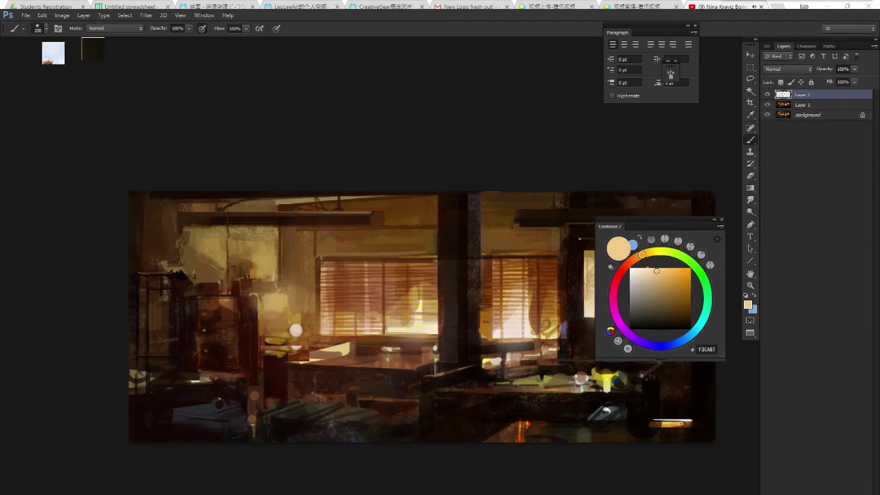
{"action": "left_click_drag", "start_coordinate": [275, 275], "coordinate": [264, 283]}
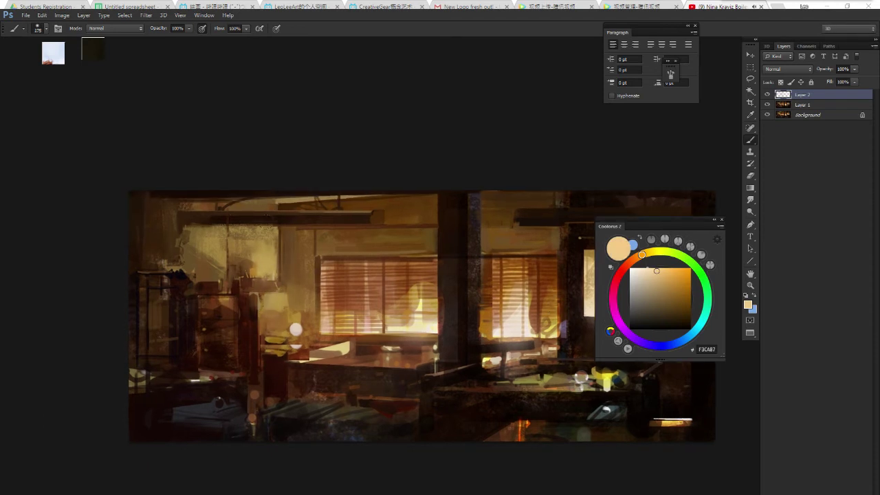
{"action": "key", "text": "e"}
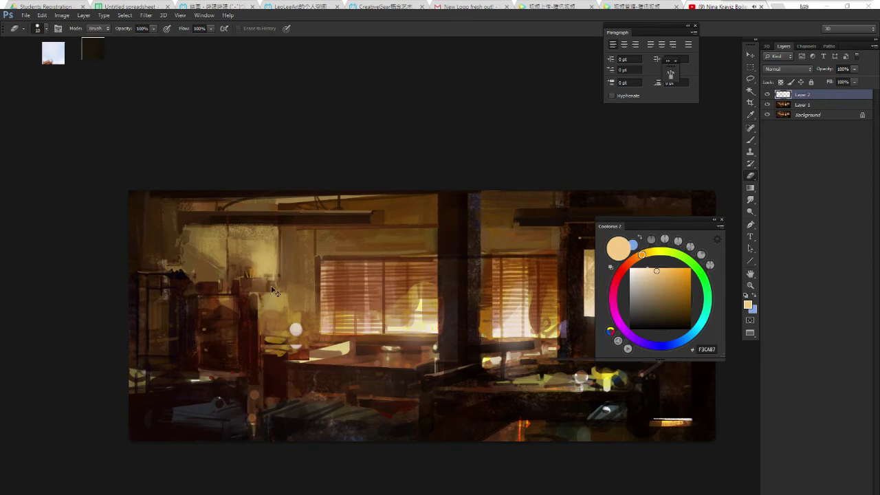
{"action": "key", "text": "bracketleft"}
{"action": "left_click_drag", "start_coordinate": [265, 286], "coordinate": [269, 296]}
{"action": "mouse_move", "coordinate": [411, 304]}
{"action": "left_mouse_down"}
{"action": "mouse_move", "coordinate": [305, 285]}
{"action": "mouse_move", "coordinate": [340, 293]}
{"action": "left_mouse_up"}
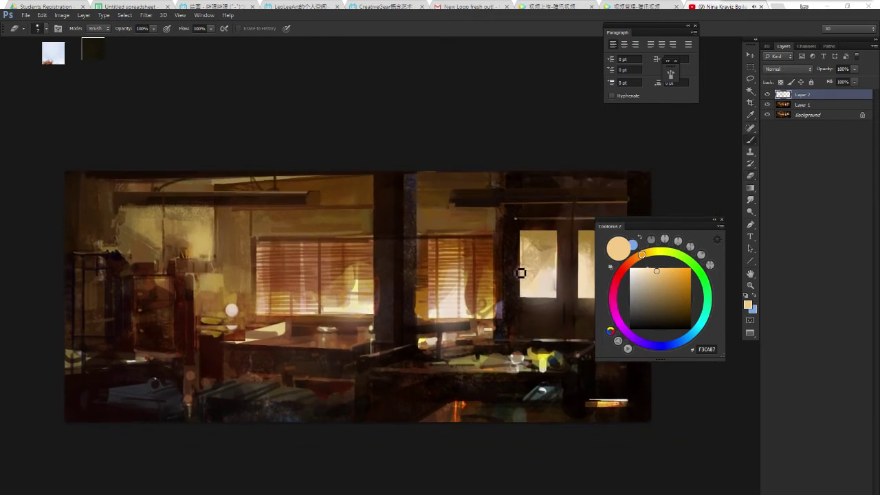
Try Lighten and Lighter Color, then set Layer 2 to Linear Dodge (Add).
{"action": "key", "text": "b"}
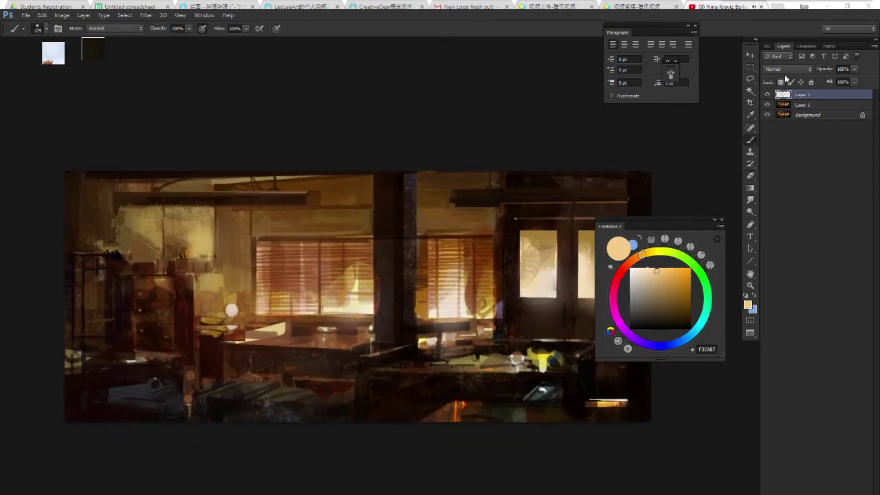
{"action": "left_click", "coordinate": [789, 69]}
{"action": "left_click", "coordinate": [773, 137]}
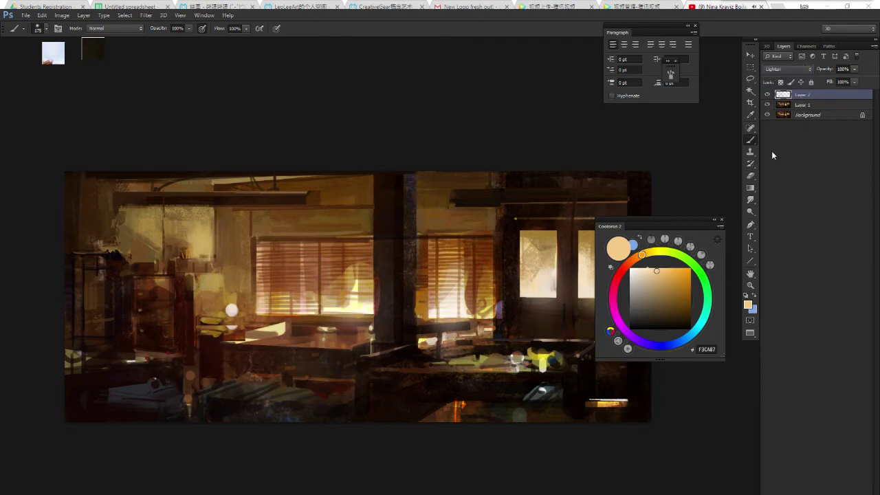
{"action": "key", "text": "Down"}
{"action": "key", "text": "Down"}
{"action": "key", "text": "Down"}
{"action": "key", "text": "Down"}
{"action": "key", "text": "Down"}
{"action": "key", "text": "Down"}
{"action": "key", "text": "Down"}
{"action": "key", "text": "Down"}
{"action": "key", "text": "Down"}
{"action": "key", "text": "Down"}
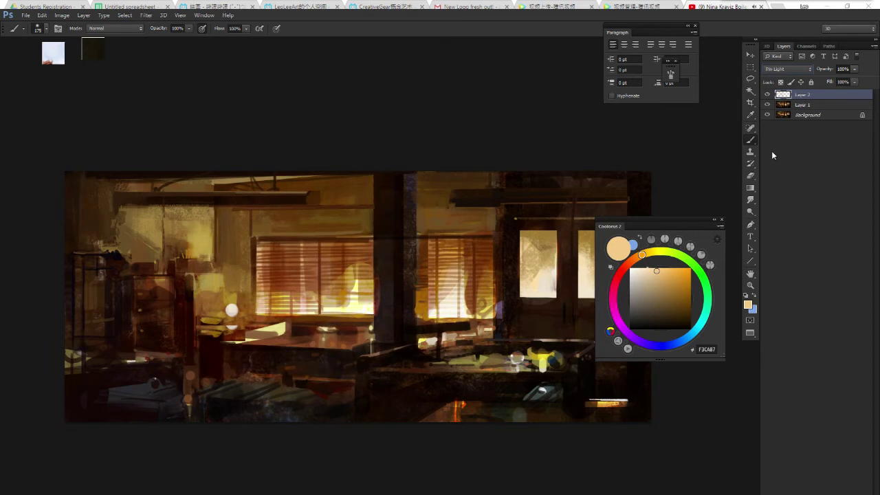
{"action": "key", "text": "Up"}
{"action": "key", "text": "Up"}
{"action": "key", "text": "Up"}
{"action": "key", "text": "Up"}
{"action": "key", "text": "Up"}
{"action": "key", "text": "Up"}
{"action": "key", "text": "Up"}
{"action": "mouse_move", "coordinate": [456, 261]}
{"action": "left_mouse_down"}
{"action": "mouse_move", "coordinate": [507, 255]}
{"action": "mouse_move", "coordinate": [561, 224]}
{"action": "left_mouse_up"}
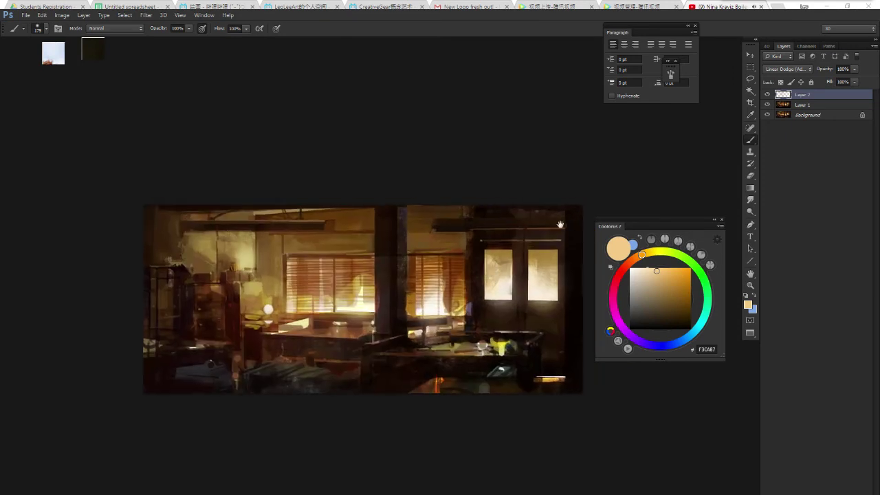
Compare Layer 2 on and off, keep Linear Dodge (Add), and lower opacity to 83%.
{"action": "left_click", "coordinate": [768, 94]}
{"action": "left_click", "coordinate": [767, 94]}
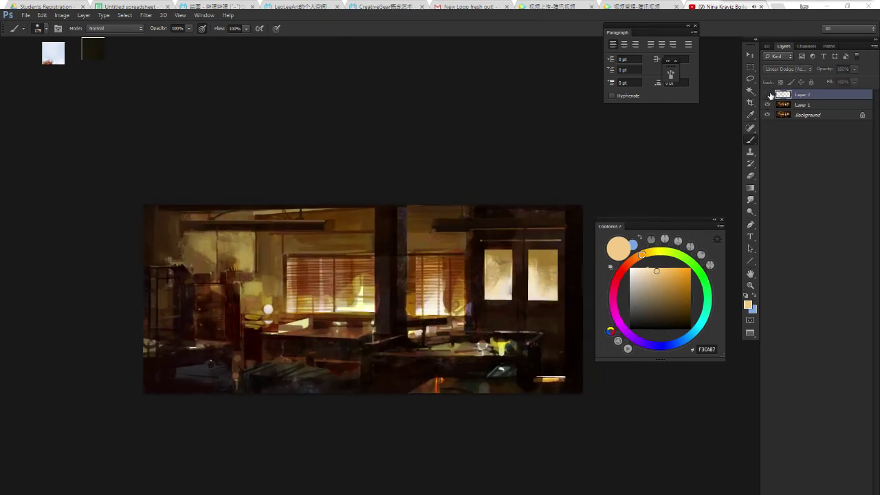
{"action": "left_click", "coordinate": [787, 68]}
{"action": "left_click", "coordinate": [786, 159]}
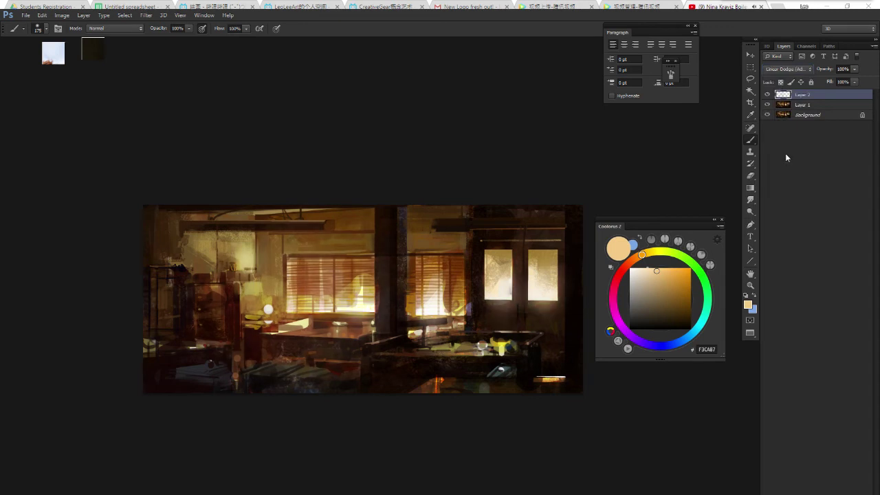
{"action": "key", "text": "ctrl+z"}
{"action": "left_click", "coordinate": [768, 94]}
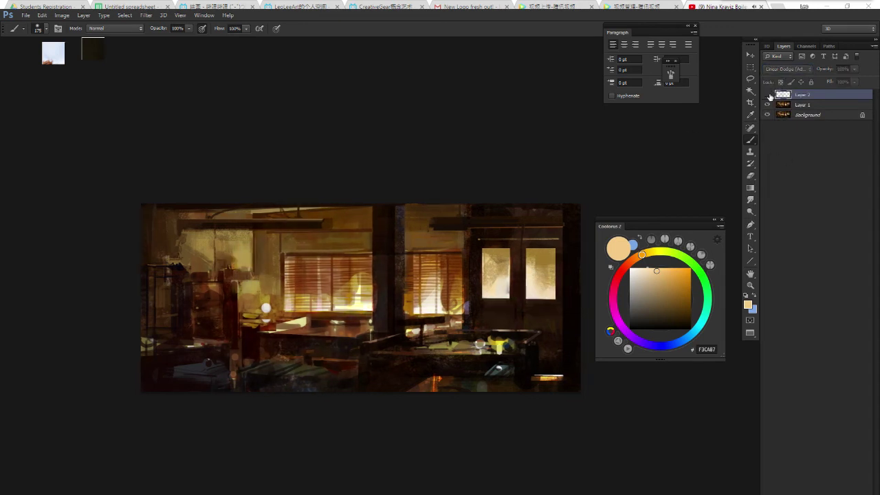
{"action": "left_click_drag", "start_coordinate": [830, 71], "coordinate": [820, 72]}
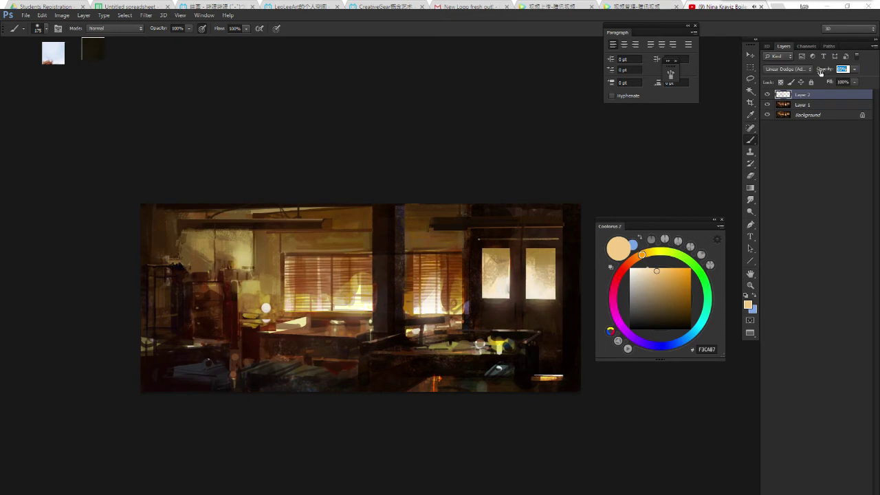
Duplicate Layer 2 and try Soft Light, Linear Light and Vivid Light on the copy.
{"action": "key", "text": "ctrl+j"}
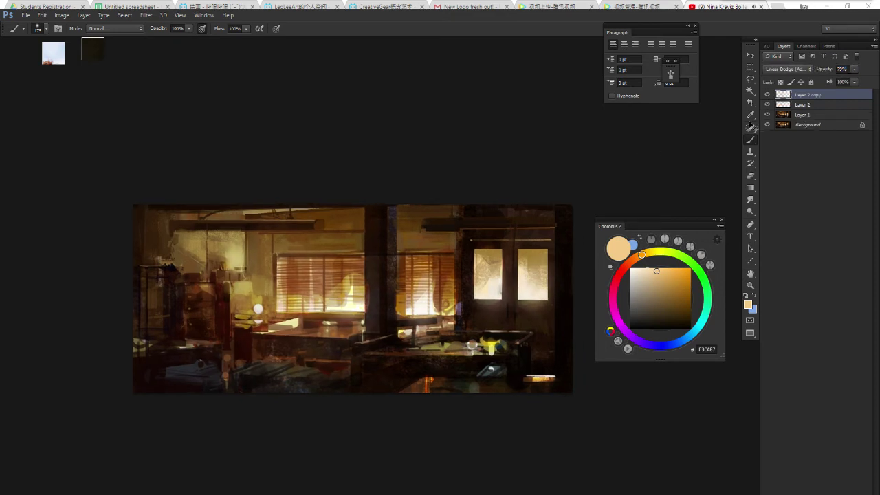
{"action": "left_click", "coordinate": [789, 67]}
{"action": "left_click", "coordinate": [784, 190]}
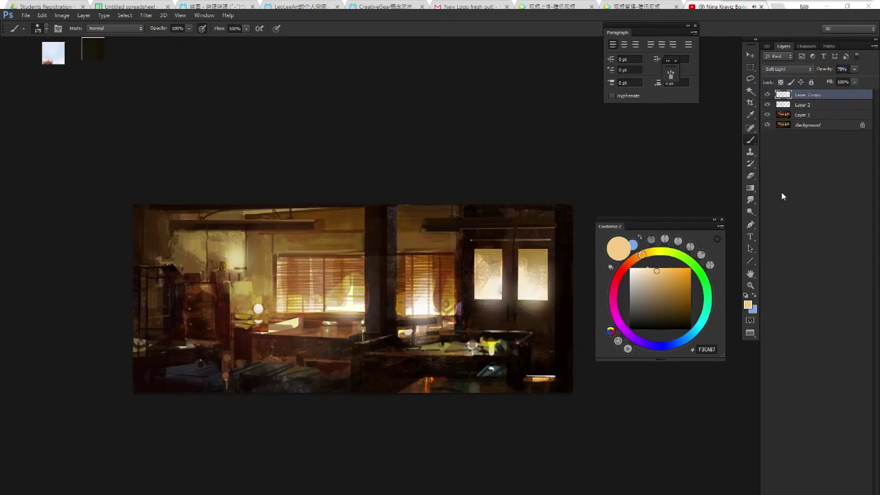
{"action": "key", "text": "Down"}
{"action": "key", "text": "Down"}
{"action": "key", "text": "Down"}
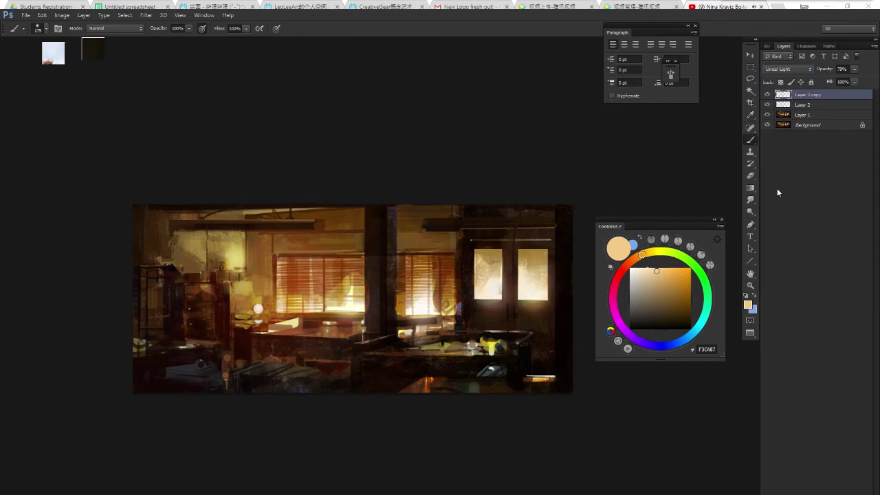
{"action": "key", "text": "Up"}
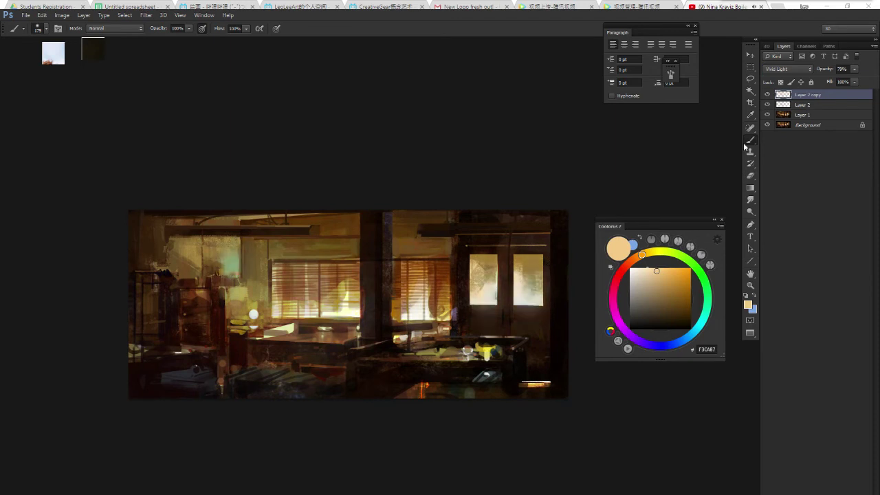
Cycle the copy's blend modes from Lighten onward and settle on Hard Light.
{"action": "left_click", "coordinate": [784, 69]}
{"action": "left_click", "coordinate": [777, 142]}
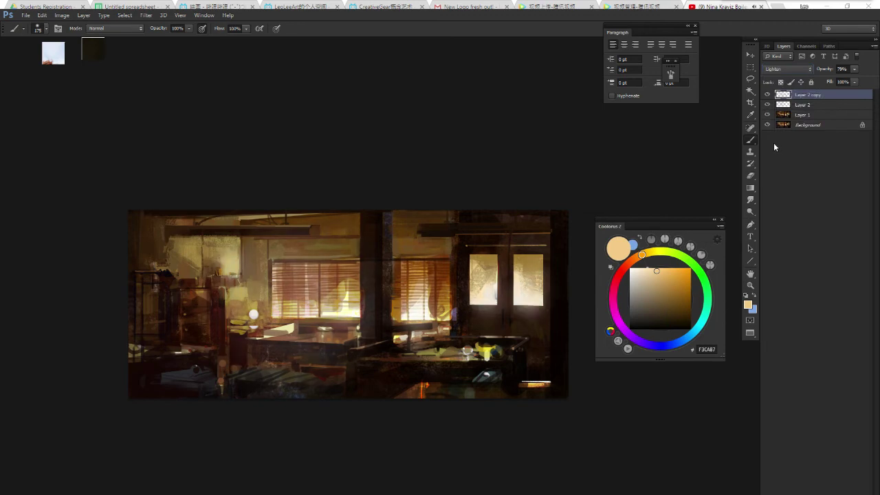
{"action": "key", "text": "Down"}
{"action": "key", "text": "Down"}
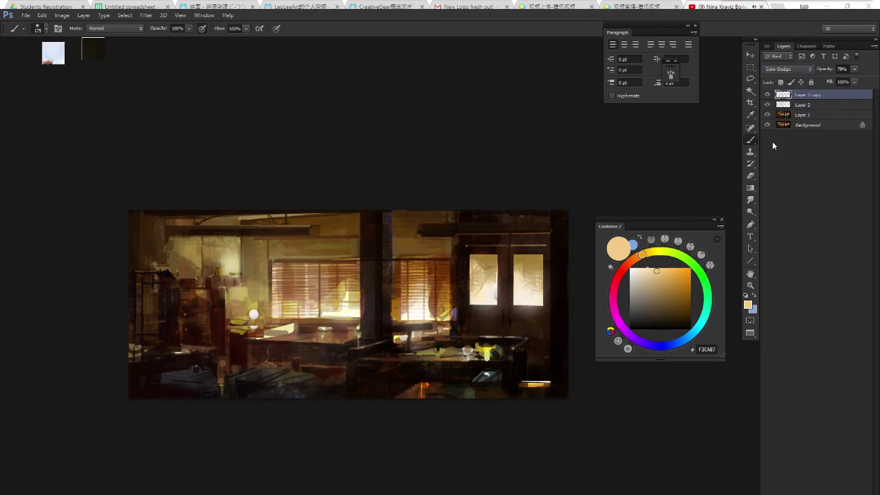
{"action": "key", "text": "Down"}
{"action": "key", "text": "Down"}
{"action": "key", "text": "Down"}
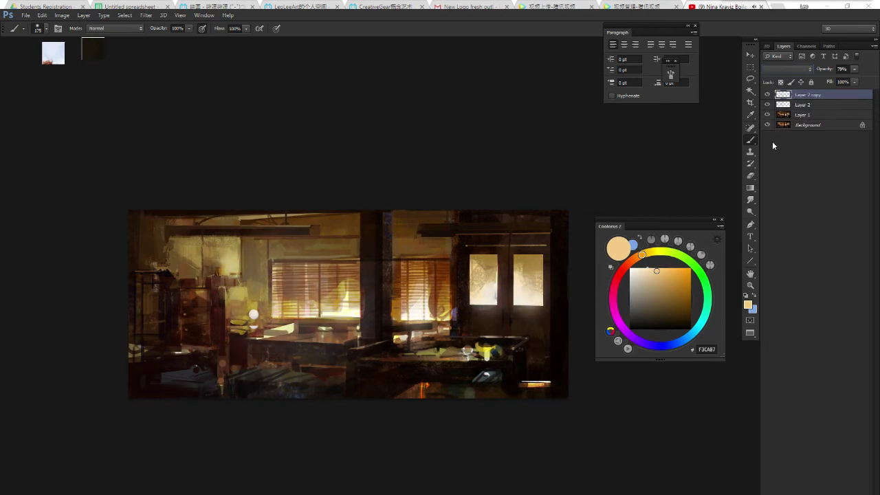
{"action": "key", "text": "Down"}
{"action": "key", "text": "Down"}
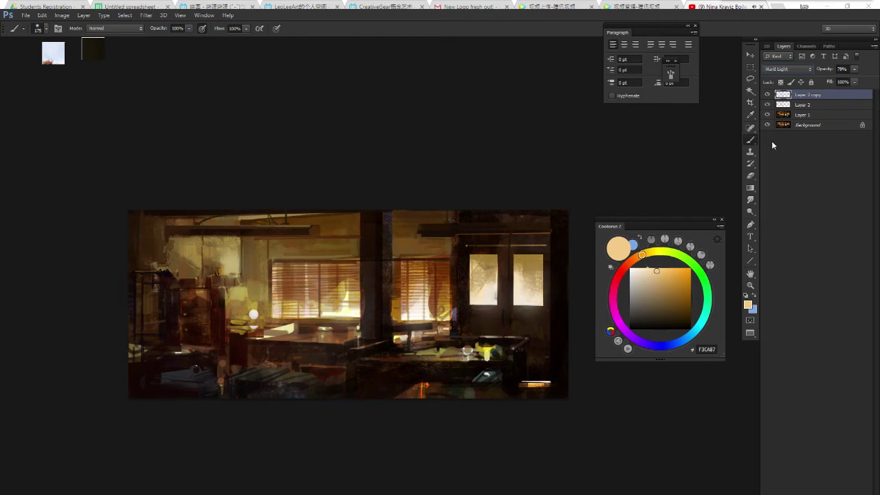
{"action": "key", "text": "Down"}
{"action": "key", "text": "Up"}
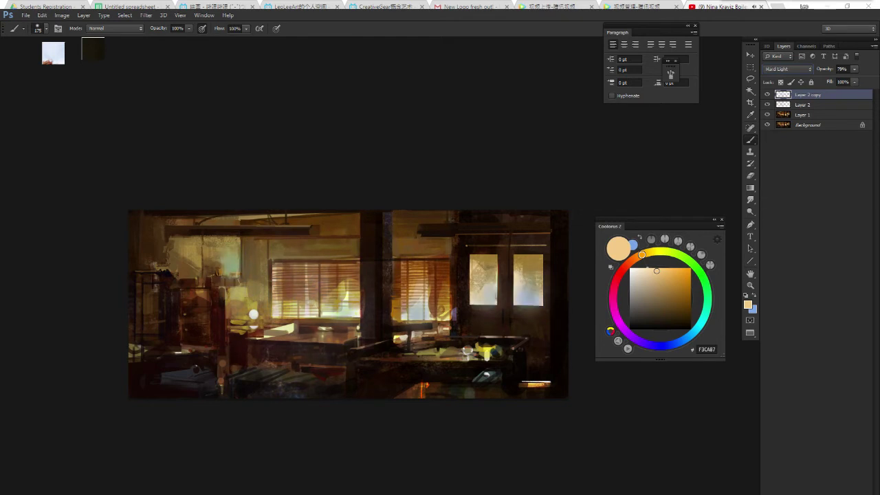
Give Layer 2 copy a Hue/Saturation of hue +18, saturation about -52 for a cooler glow.
{"action": "key", "text": "ctrl+u"}
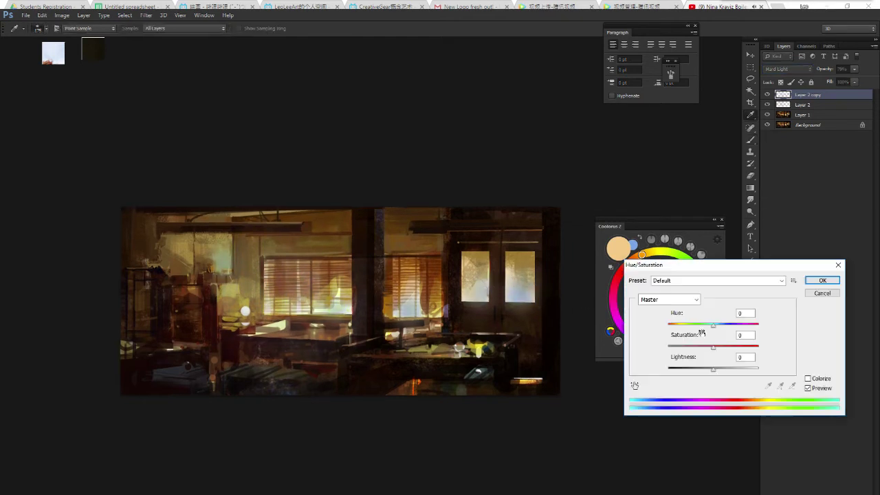
{"action": "mouse_move", "coordinate": [713, 326]}
{"action": "left_mouse_down"}
{"action": "mouse_move", "coordinate": [731, 330]}
{"action": "mouse_move", "coordinate": [722, 330]}
{"action": "left_mouse_up"}
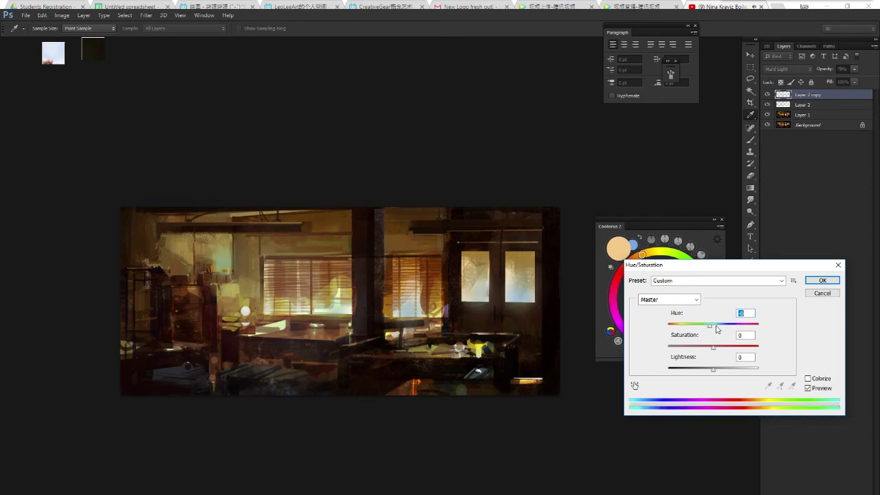
{"action": "left_click_drag", "start_coordinate": [712, 351], "coordinate": [691, 349]}
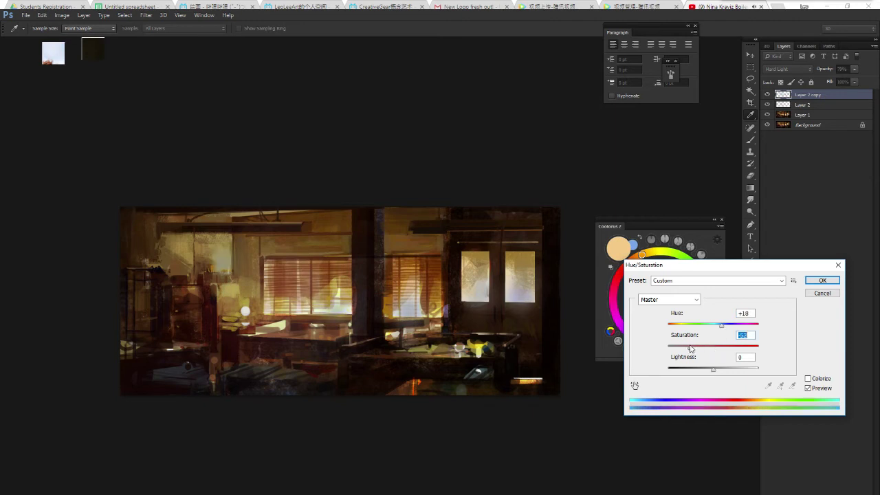
{"action": "left_click", "coordinate": [822, 280]}
Toggle Layer 2 copy's visibility to compare the bluish overlay, switching to the Eraser.
{"action": "key", "text": "b"}
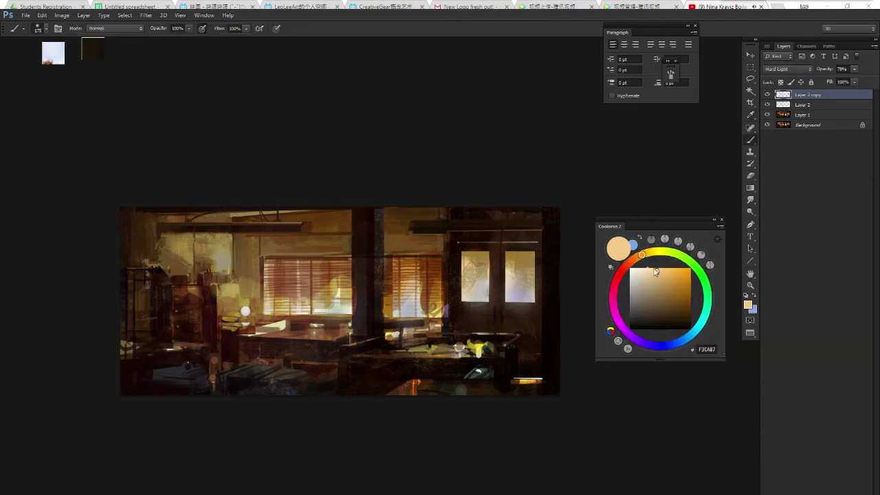
{"action": "left_click", "coordinate": [767, 95]}
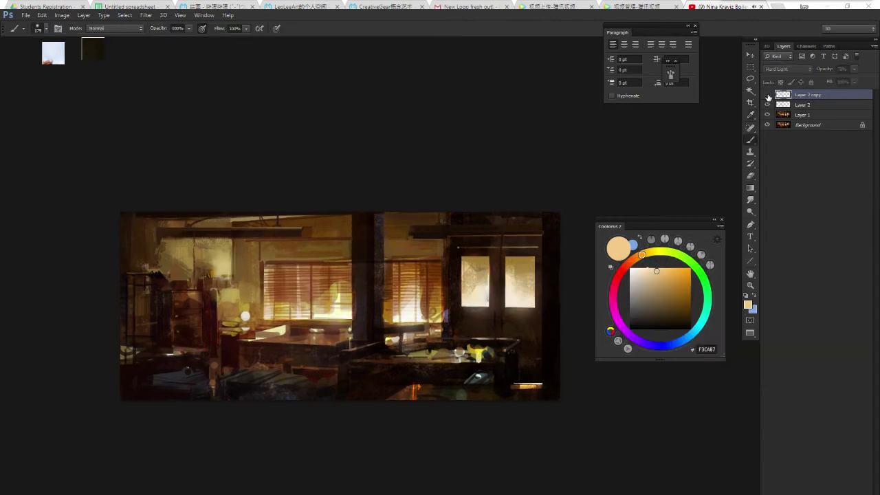
{"action": "key", "text": "e"}
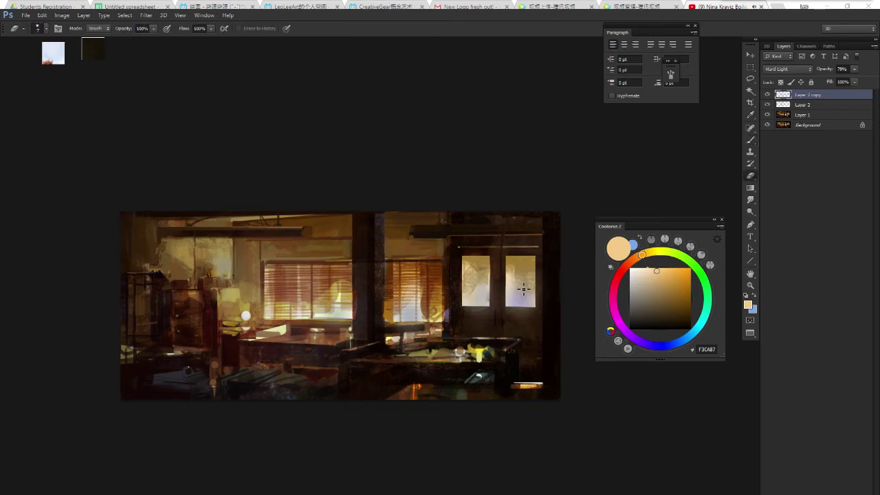
{"action": "scroll", "coordinate": [526, 292], "scroll_direction": "down", "scroll_amount": 5}
{"action": "scroll", "coordinate": [528, 294], "scroll_direction": "up", "scroll_amount": 2}
{"action": "scroll", "coordinate": [531, 298], "scroll_direction": "up", "scroll_amount": 4}
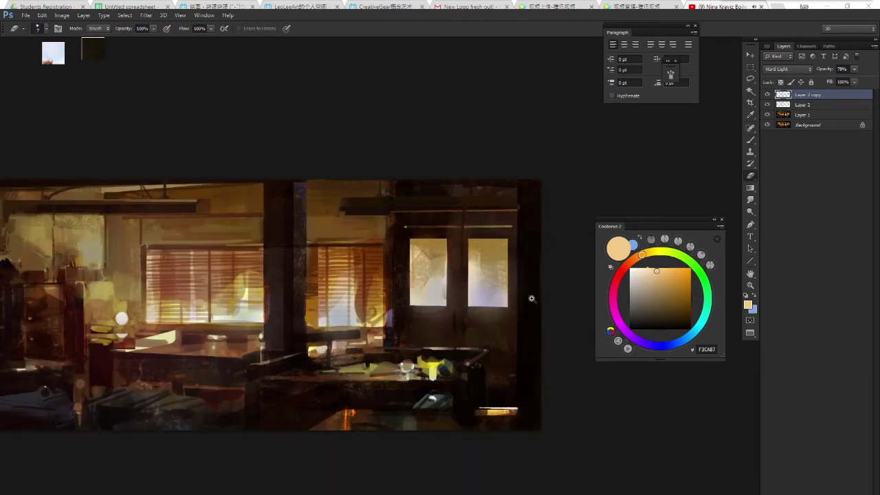
{"action": "scroll", "coordinate": [530, 299], "scroll_direction": "down", "scroll_amount": 1}
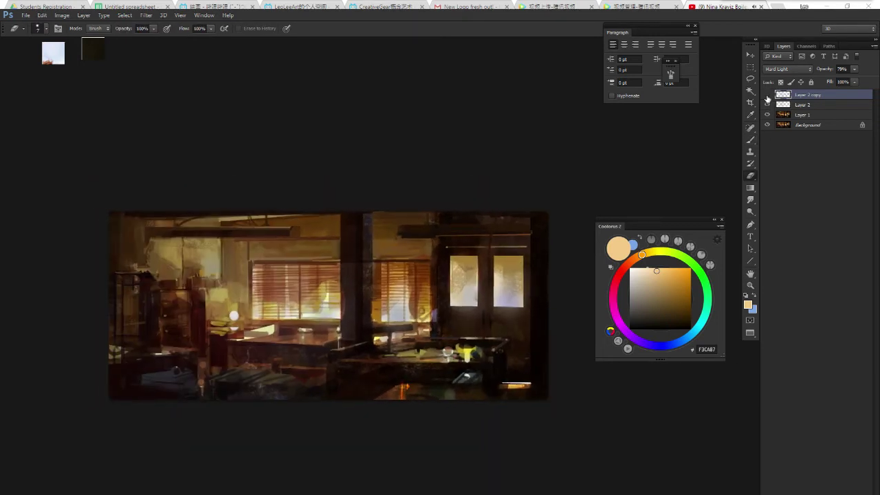
{"action": "left_click", "coordinate": [767, 97]}
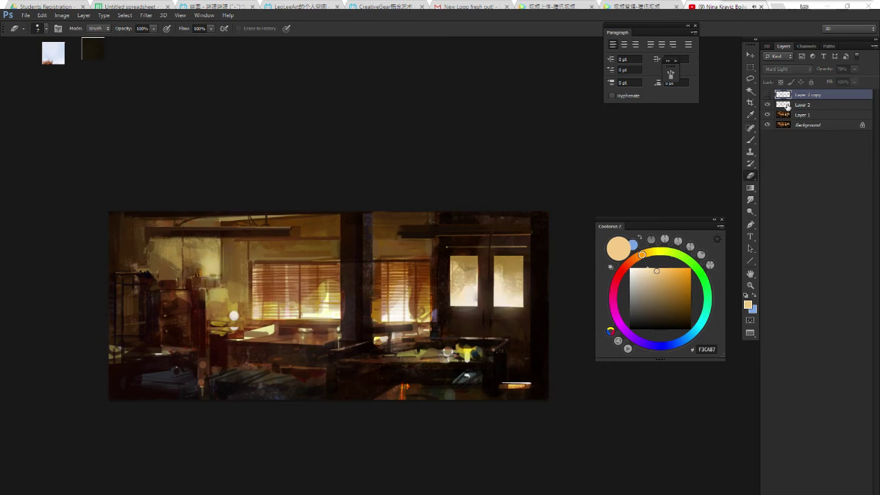
{"action": "left_click", "coordinate": [767, 94]}
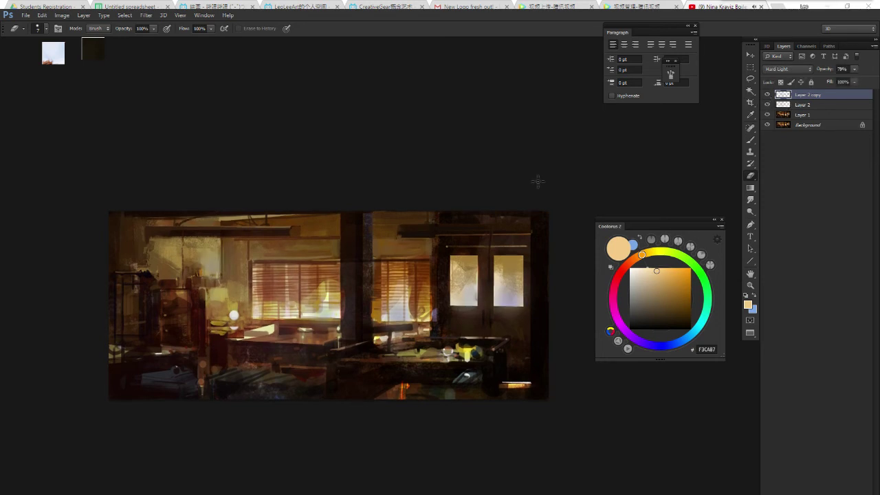
Erase the bluish overlay from part of the blinds and the window glows with a smaller eraser.
{"action": "key", "text": "bracketleft"}
{"action": "left_click_drag", "start_coordinate": [206, 251], "coordinate": [224, 265]}
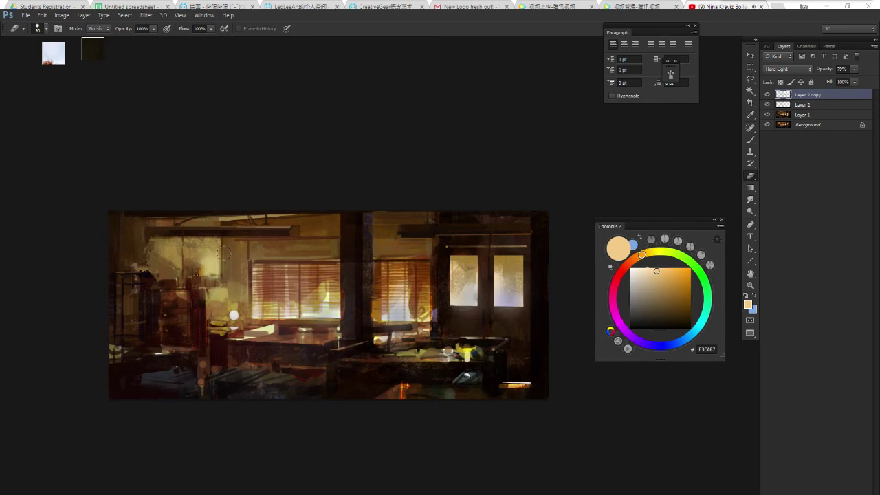
{"action": "mouse_move", "coordinate": [318, 302]}
{"action": "left_mouse_down"}
{"action": "mouse_move", "coordinate": [337, 322]}
{"action": "mouse_move", "coordinate": [325, 322]}
{"action": "left_mouse_up"}
{"action": "key", "text": "bracketleft"}
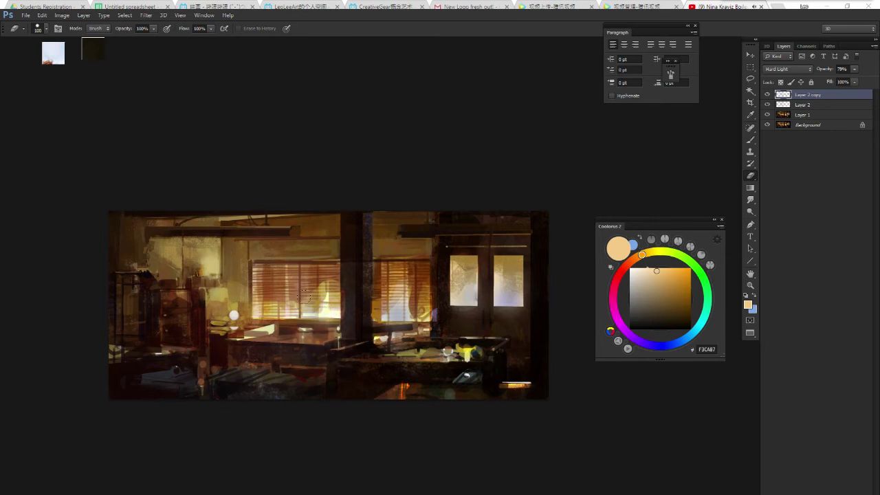
{"action": "left_click_drag", "start_coordinate": [396, 306], "coordinate": [404, 334]}
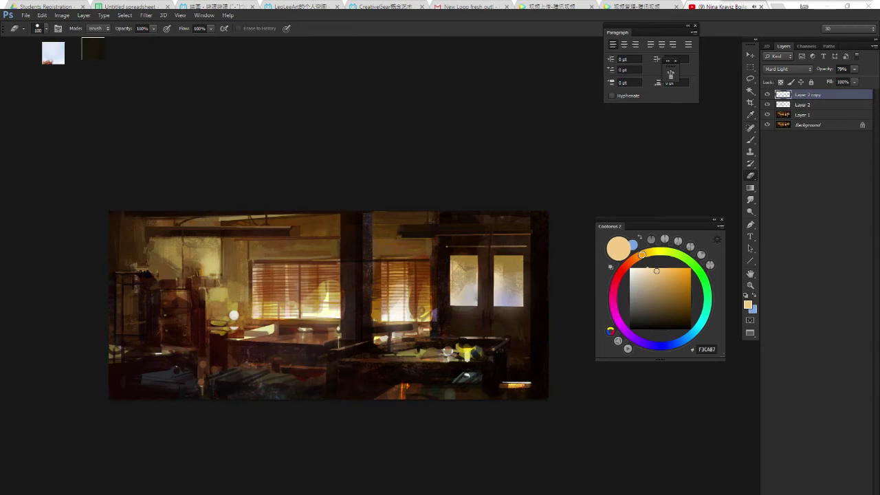
{"action": "left_click_drag", "start_coordinate": [459, 278], "coordinate": [470, 302]}
Erase the overlay across the glowing windows with a larger tip, then add a new Layer 3.
{"action": "right_click", "coordinate": [500, 183]}
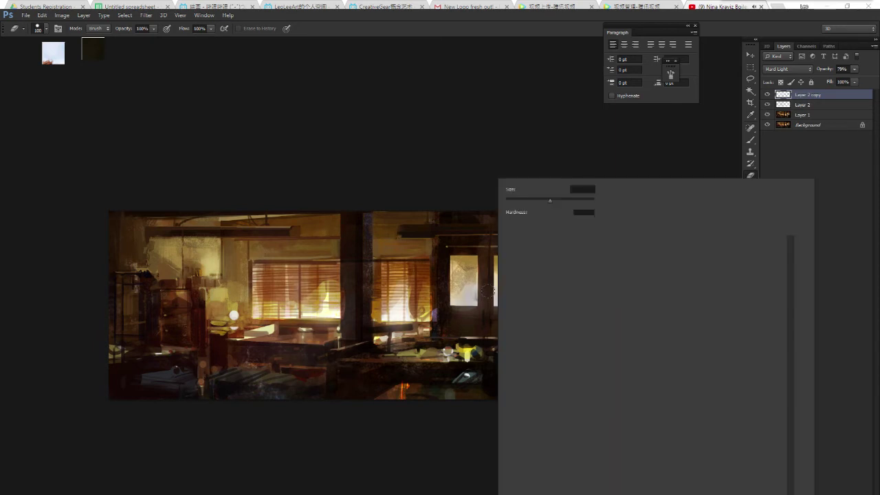
{"action": "double_click", "coordinate": [629, 389]}
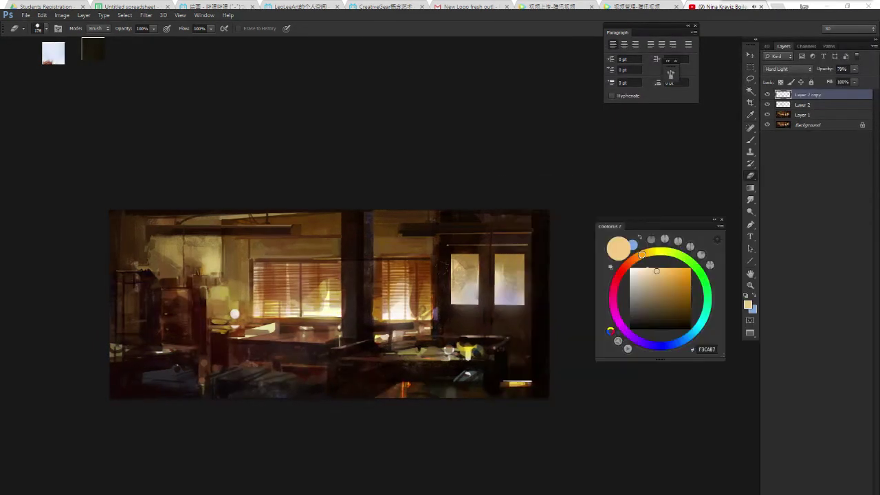
{"action": "left_click_drag", "start_coordinate": [457, 275], "coordinate": [475, 302]}
{"action": "left_click_drag", "start_coordinate": [501, 271], "coordinate": [517, 304]}
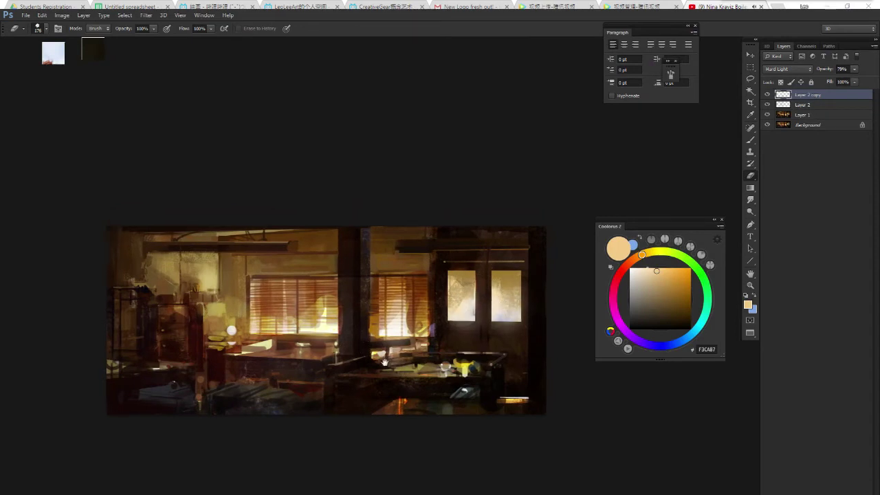
{"action": "left_click", "coordinate": [767, 94]}
{"action": "left_click", "coordinate": [767, 94]}
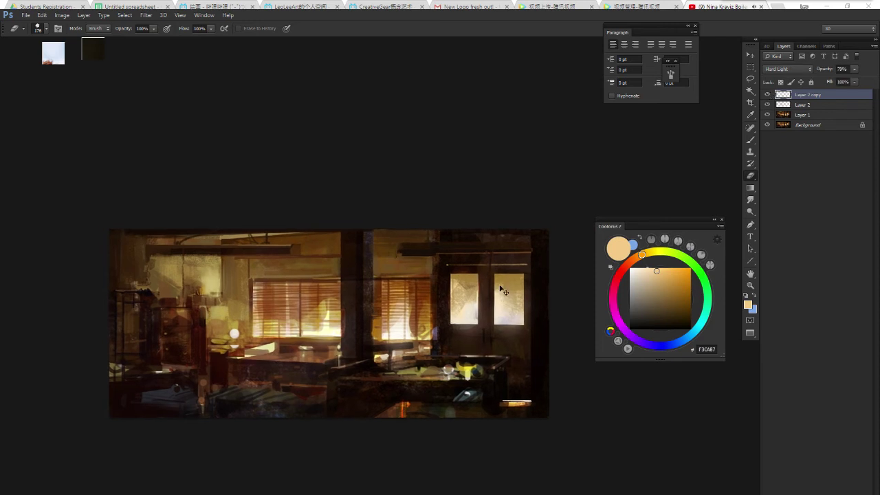
{"action": "key", "text": "ctrl+shift+n"}
{"action": "key", "text": "Return"}
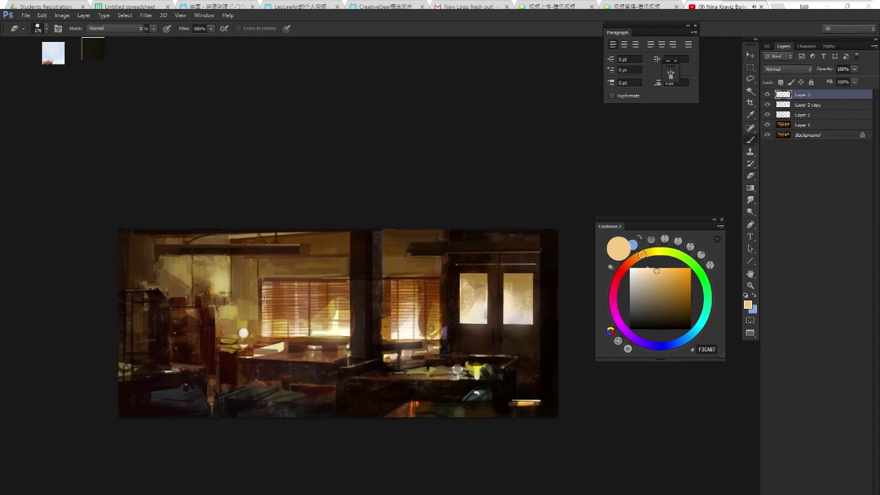
Pick a different brush tip and sample a near-black colour from the painting.
{"action": "key", "text": "b"}
{"action": "right_click", "coordinate": [402, 301]}
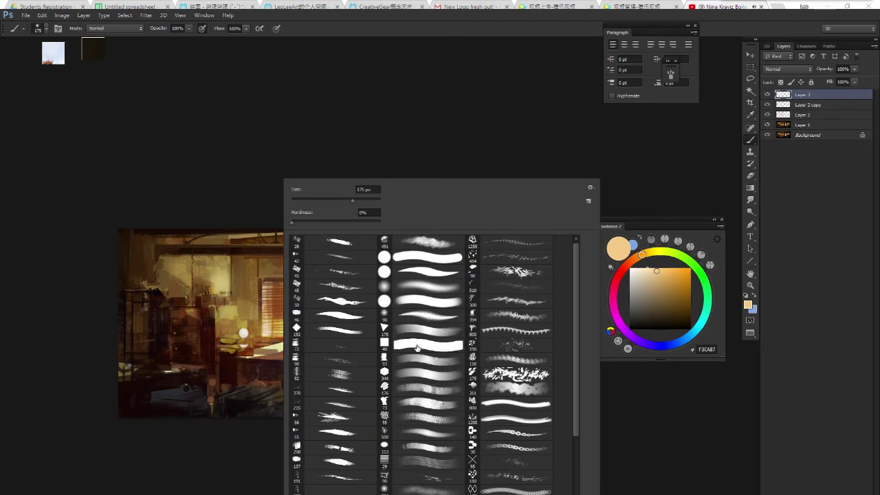
{"action": "left_click", "coordinate": [411, 402]}
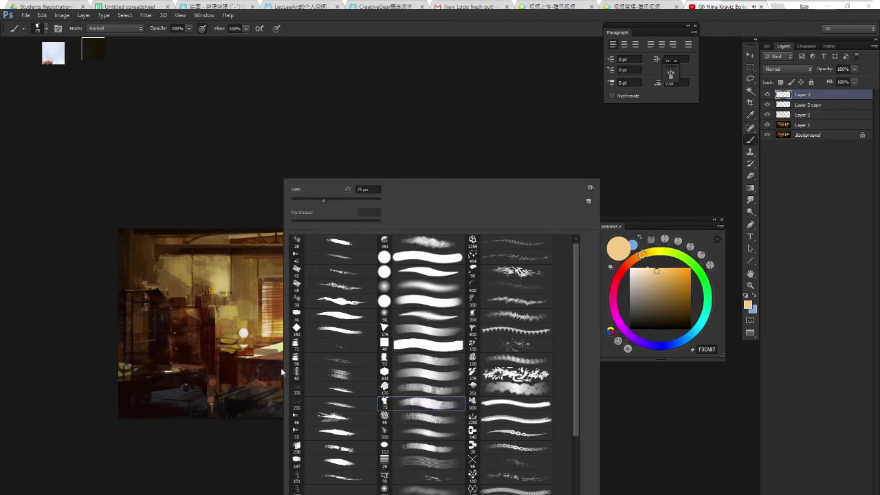
{"action": "left_click", "coordinate": [281, 367]}
{"action": "scroll", "coordinate": [286, 364], "scroll_direction": "up", "scroll_amount": 1}
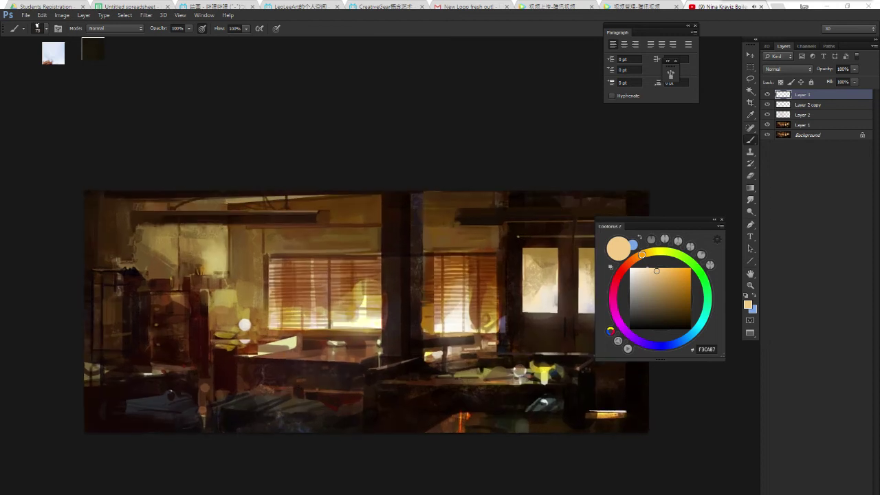
{"action": "left_click", "coordinate": [413, 304], "text": "alt"}
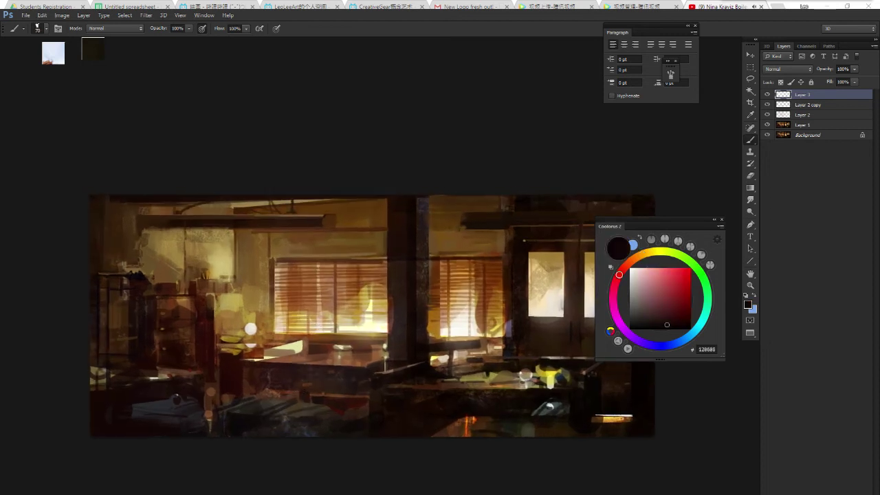
Paint the seated figure's body at the desk, extending it down the desk front with arm and shoulder.
{"action": "left_click_drag", "start_coordinate": [252, 300], "coordinate": [253, 307]}
{"action": "mouse_move", "coordinate": [253, 302]}
{"action": "left_mouse_down"}
{"action": "mouse_move", "coordinate": [249, 323]}
{"action": "mouse_move", "coordinate": [262, 310]}
{"action": "mouse_move", "coordinate": [276, 327]}
{"action": "mouse_move", "coordinate": [272, 354]}
{"action": "left_mouse_up"}
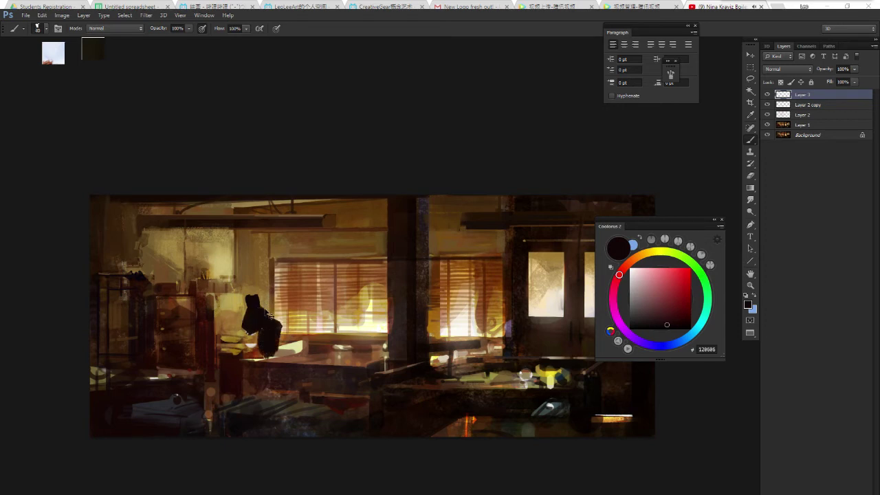
{"action": "key", "text": "ctrl+z"}
{"action": "mouse_move", "coordinate": [265, 318]}
{"action": "left_mouse_down"}
{"action": "mouse_move", "coordinate": [263, 354]}
{"action": "mouse_move", "coordinate": [256, 344]}
{"action": "mouse_move", "coordinate": [265, 355]}
{"action": "left_mouse_up"}
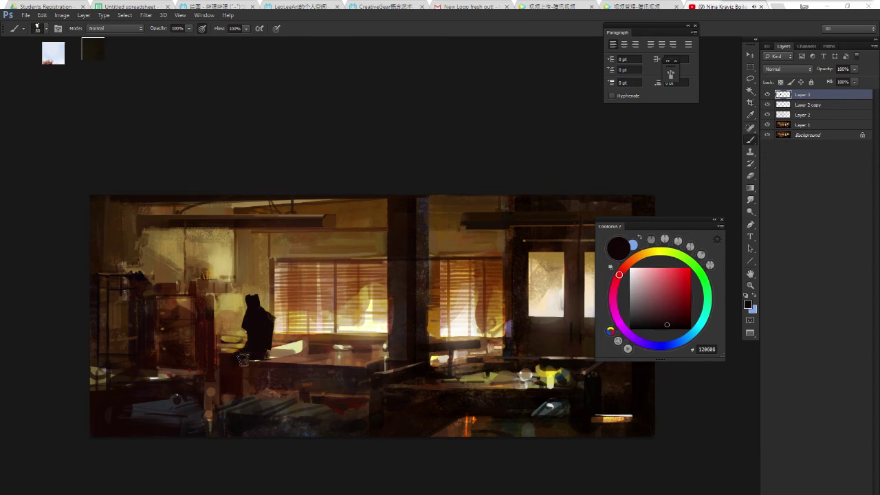
{"action": "left_click_drag", "start_coordinate": [265, 389], "coordinate": [266, 358]}
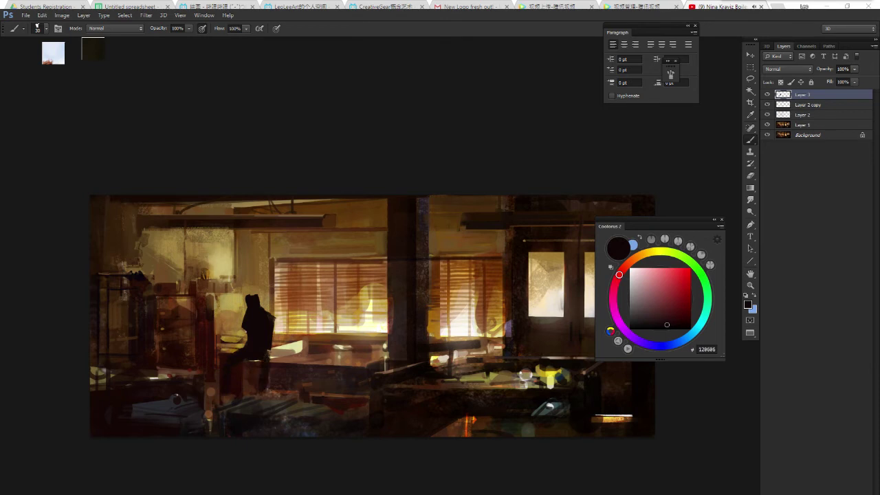
{"action": "left_click_drag", "start_coordinate": [273, 318], "coordinate": [283, 350]}
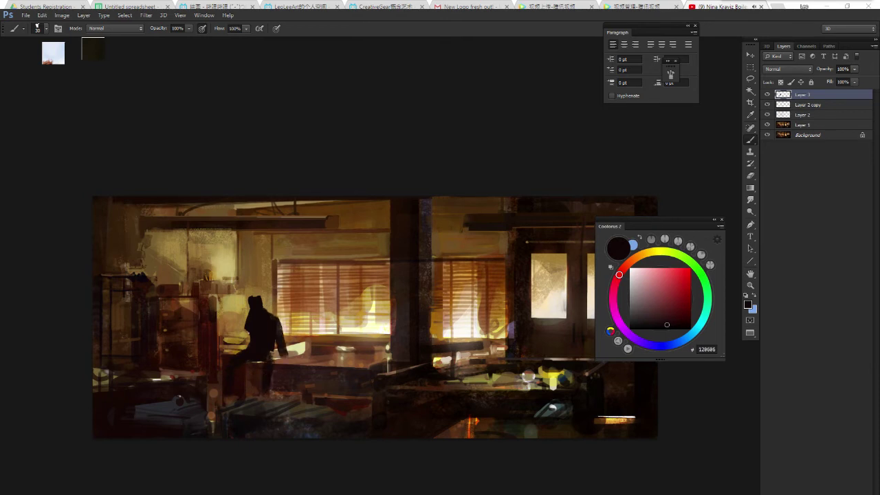
{"action": "key", "text": "e"}
{"action": "right_click", "coordinate": [395, 318]}
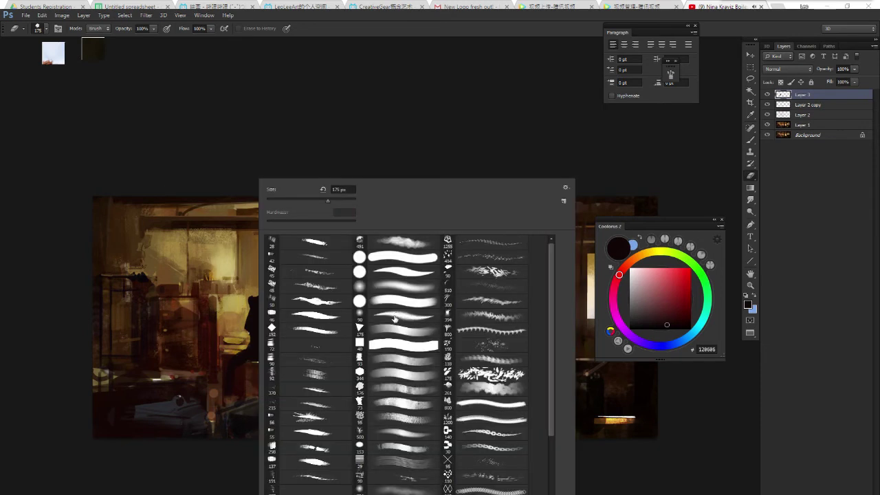
Erase and reshape the figure's head with alternating eraser and dark brush strokes.
{"action": "double_click", "coordinate": [400, 310]}
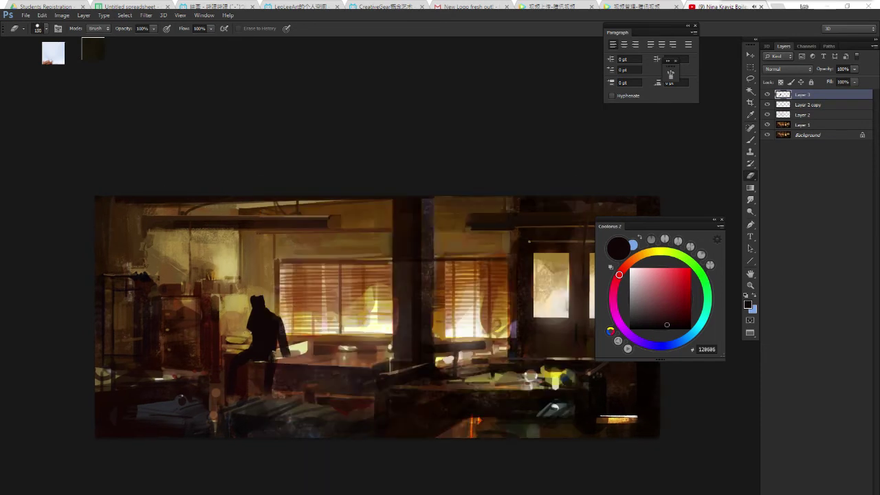
{"action": "mouse_move", "coordinate": [255, 302]}
{"action": "left_mouse_down"}
{"action": "mouse_move", "coordinate": [260, 330]}
{"action": "mouse_move", "coordinate": [278, 313]}
{"action": "left_mouse_up"}
{"action": "key", "text": "b"}
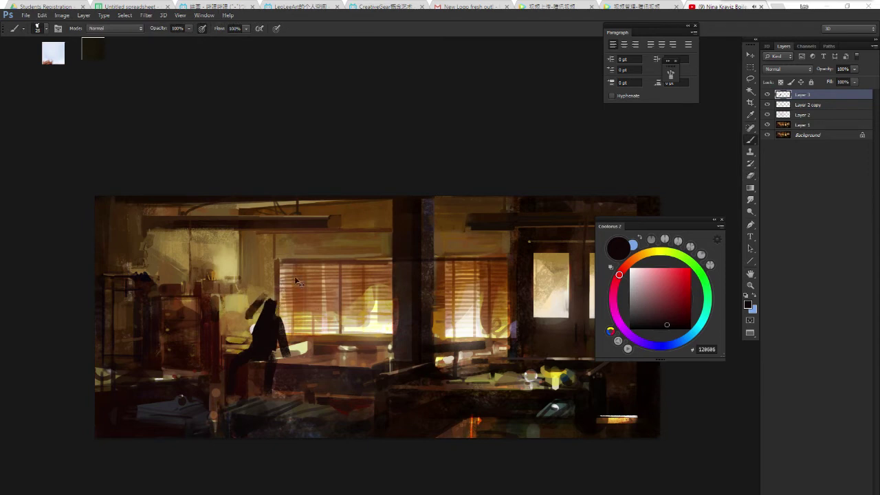
{"action": "left_click_drag", "start_coordinate": [272, 314], "coordinate": [281, 306]}
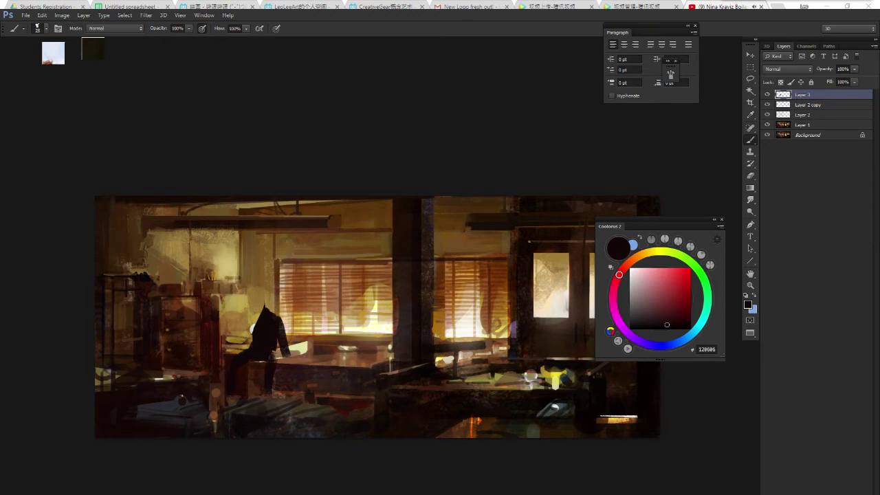
{"action": "key", "text": "e"}
{"action": "mouse_move", "coordinate": [255, 329]}
{"action": "left_mouse_down"}
{"action": "mouse_move", "coordinate": [279, 306]}
{"action": "mouse_move", "coordinate": [284, 353]}
{"action": "left_mouse_up"}
Repaint the head and shoulders as a hunched silhouette with a hooded head.
{"action": "key", "text": "b"}
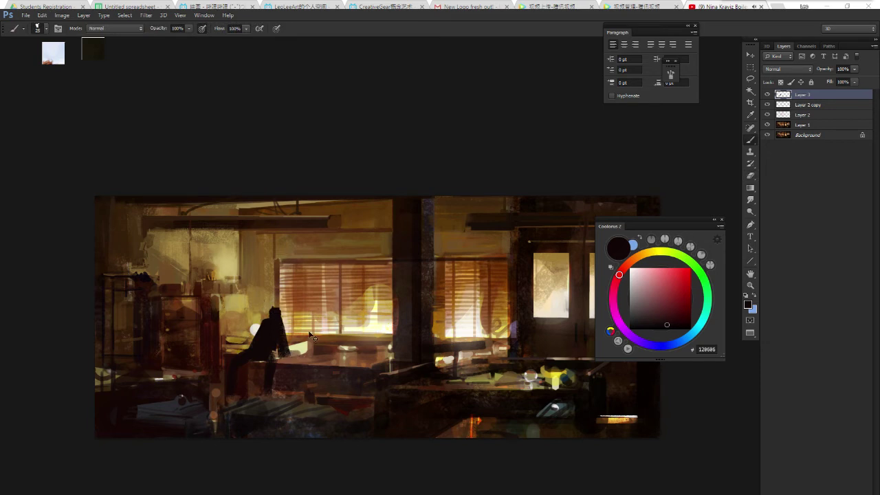
{"action": "mouse_move", "coordinate": [278, 324]}
{"action": "left_mouse_down"}
{"action": "mouse_move", "coordinate": [307, 351]}
{"action": "mouse_move", "coordinate": [319, 344]}
{"action": "left_mouse_up"}
{"action": "mouse_move", "coordinate": [283, 323]}
{"action": "left_mouse_down"}
{"action": "mouse_move", "coordinate": [301, 349]}
{"action": "mouse_move", "coordinate": [282, 357]}
{"action": "left_mouse_up"}
{"action": "mouse_move", "coordinate": [270, 312]}
{"action": "left_mouse_down"}
{"action": "mouse_move", "coordinate": [280, 318]}
{"action": "mouse_move", "coordinate": [269, 337]}
{"action": "left_mouse_up"}
{"action": "left_click_drag", "start_coordinate": [261, 297], "coordinate": [255, 331]}
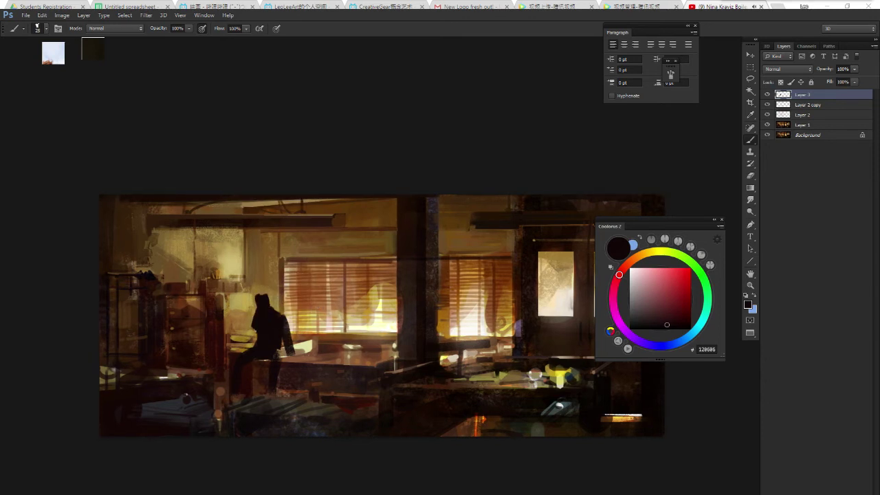
{"action": "key", "text": "e"}
{"action": "key", "text": "b"}
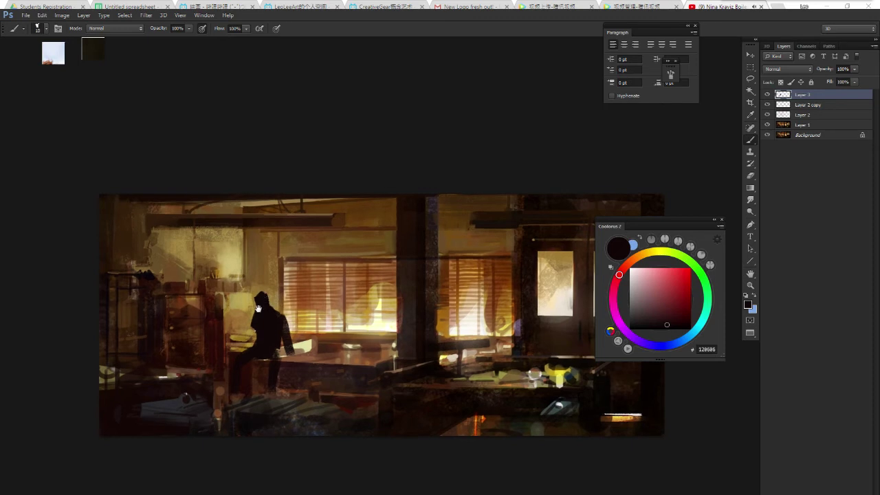
{"action": "left_click_drag", "start_coordinate": [262, 301], "coordinate": [264, 312]}
{"action": "key", "text": "e"}
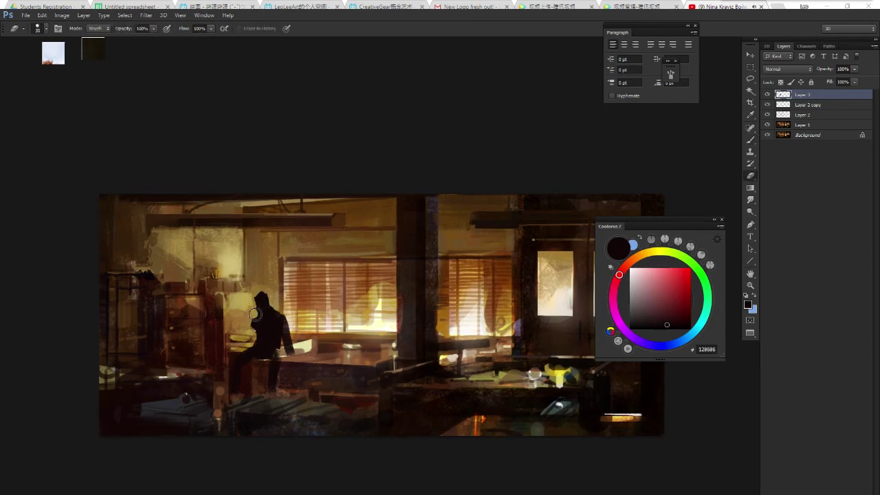
{"action": "key", "text": "b"}
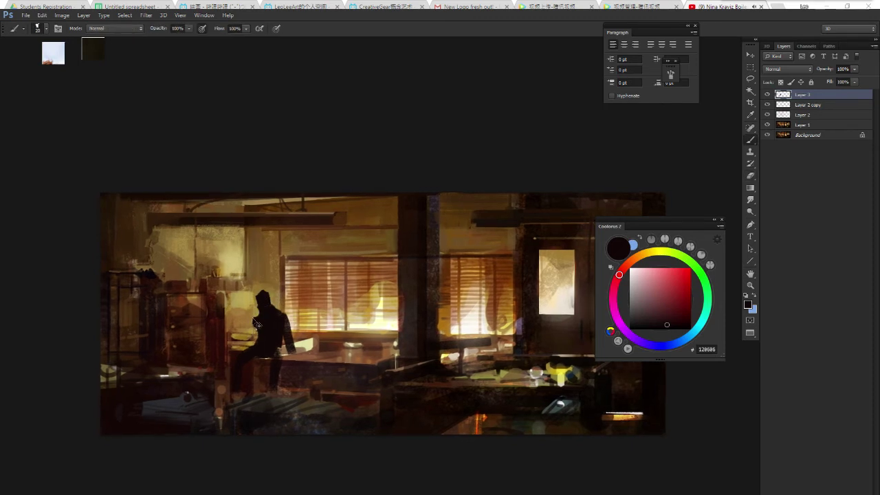
{"action": "key", "text": "e"}
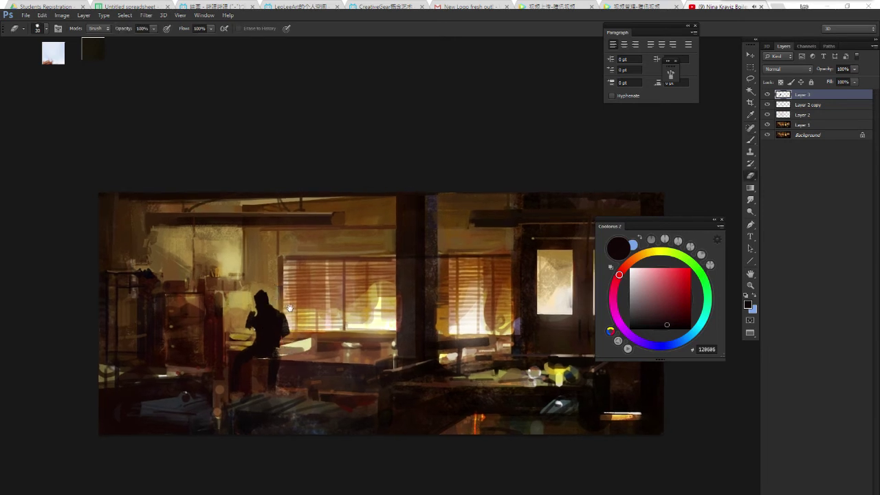
{"action": "key", "text": "b"}
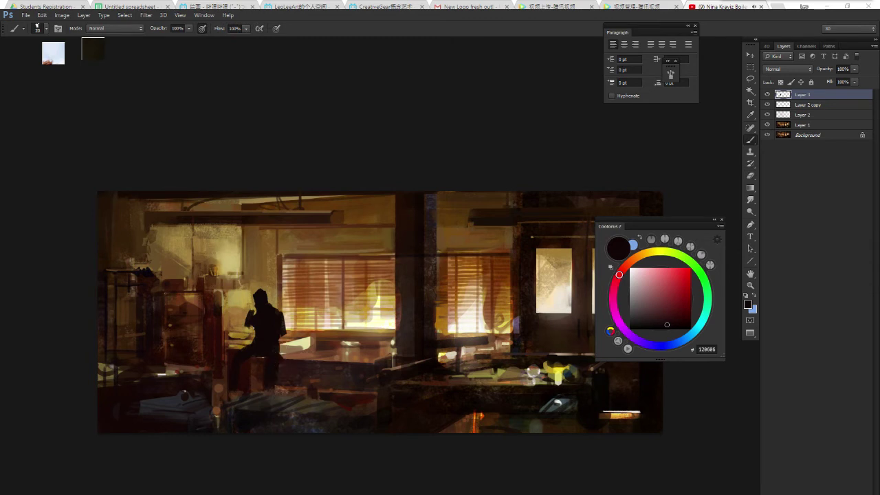
Sample brown, near-black and tan colours from the painting, adjusting one toward yellow-green.
{"action": "left_click_drag", "start_coordinate": [253, 318], "coordinate": [235, 328]}
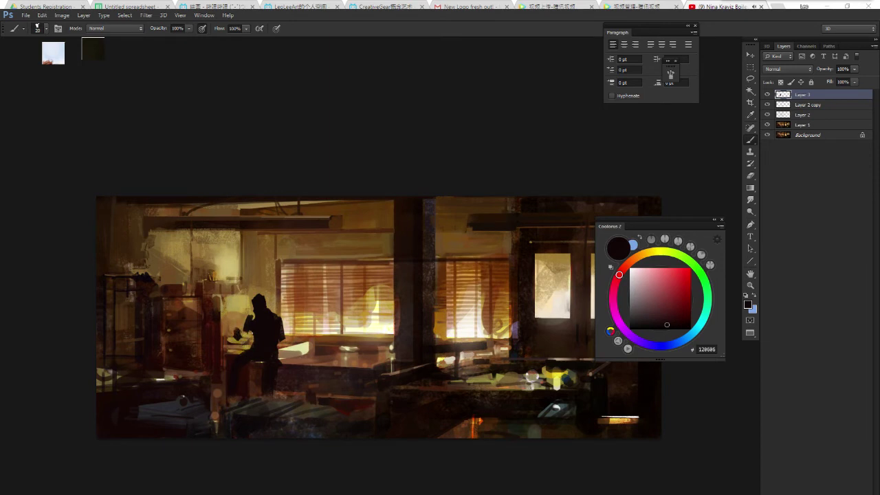
{"action": "left_click_drag", "start_coordinate": [302, 285], "coordinate": [315, 284]}
{"action": "left_click", "coordinate": [317, 285], "text": "alt"}
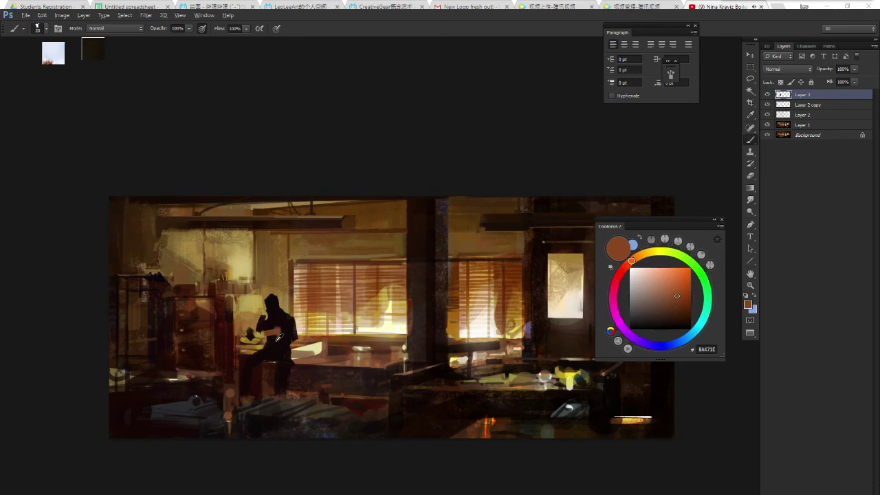
{"action": "left_click", "coordinate": [274, 337], "text": "alt"}
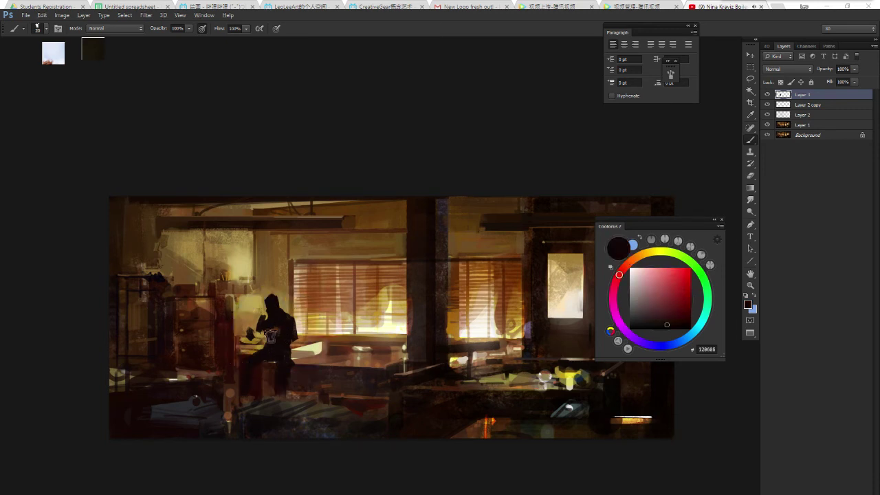
{"action": "left_click", "coordinate": [250, 265], "text": "alt"}
{"action": "left_click", "coordinate": [661, 257]}
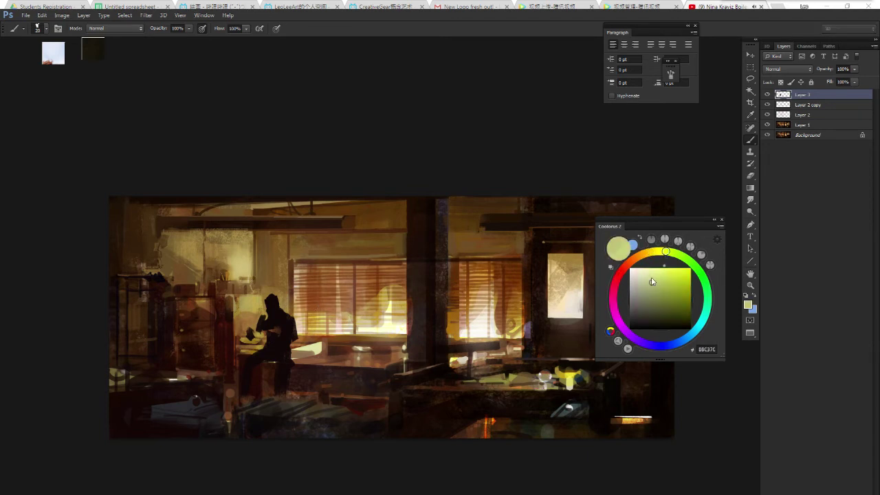
{"action": "left_click", "coordinate": [651, 282]}
{"action": "left_click", "coordinate": [286, 321], "text": "alt"}
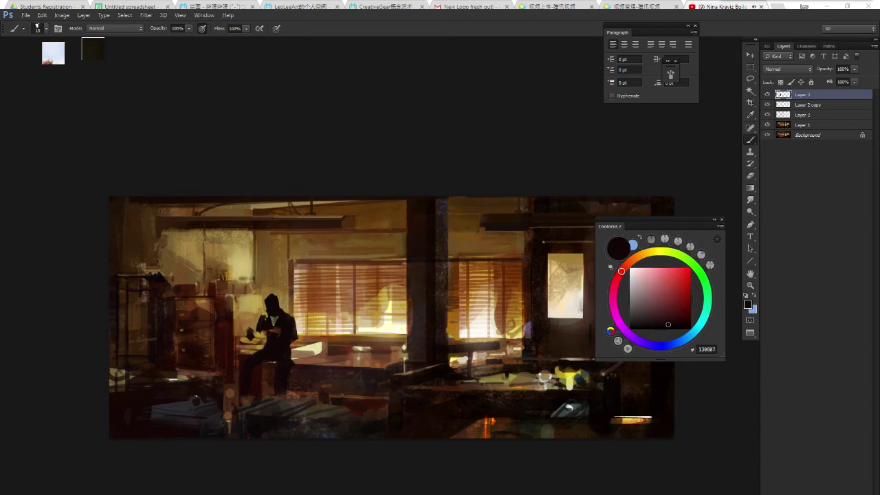
Paint lighter, then darker brown strokes over the seated reader's head.
{"action": "left_click", "coordinate": [675, 306]}
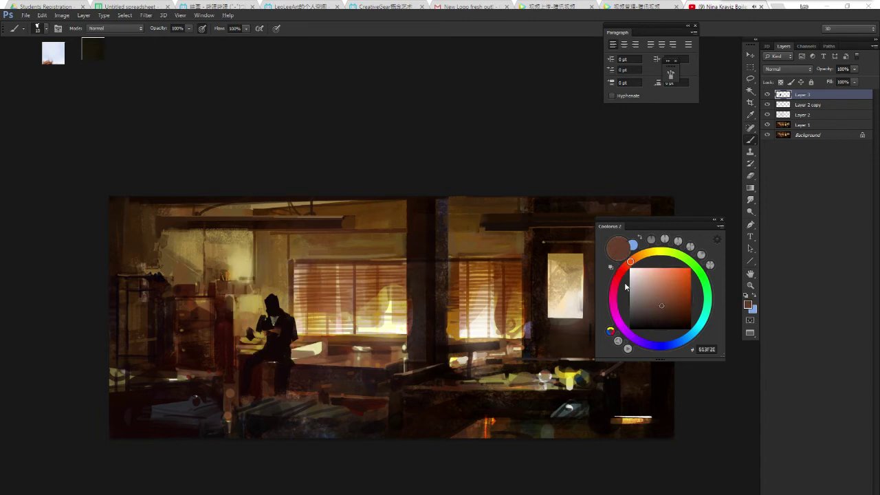
{"action": "left_click_drag", "start_coordinate": [275, 311], "coordinate": [274, 303]}
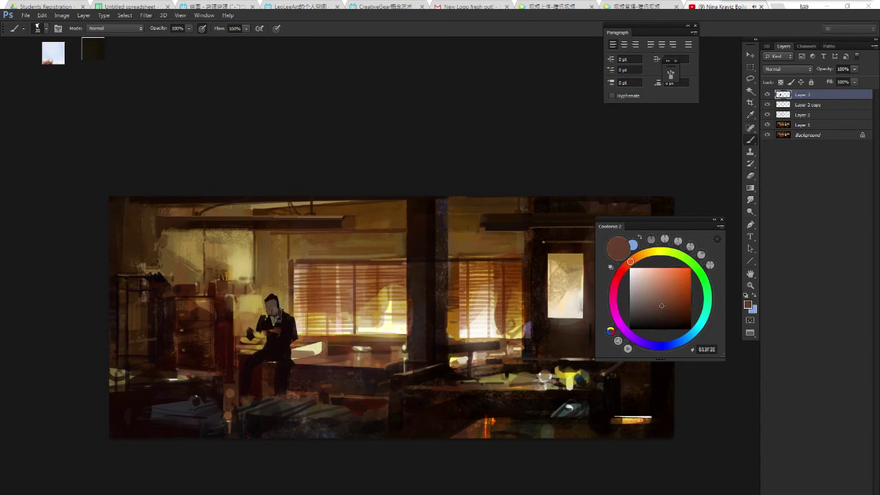
{"action": "left_click", "coordinate": [275, 313], "text": "alt"}
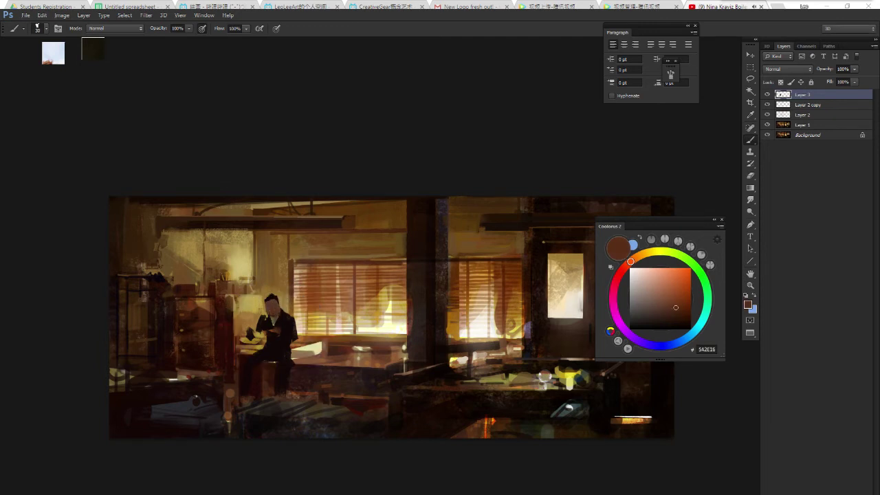
{"action": "left_click_drag", "start_coordinate": [284, 310], "coordinate": [277, 306]}
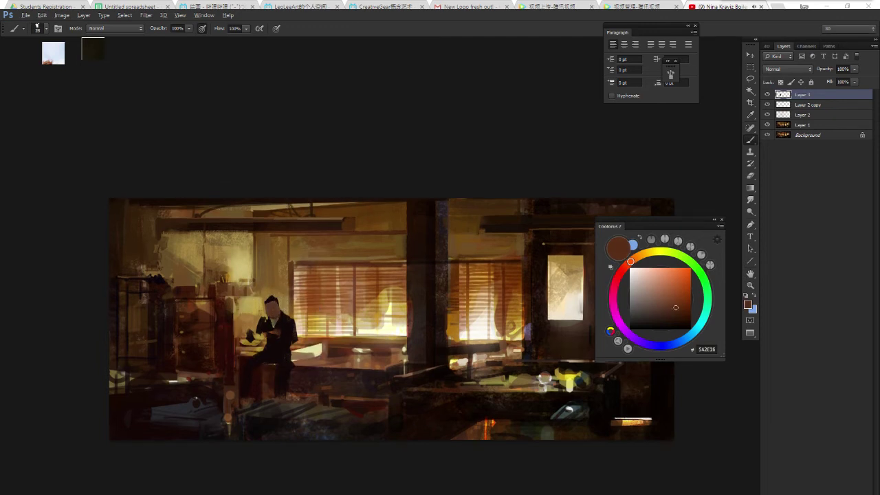
{"action": "left_click", "coordinate": [275, 304], "text": "alt"}
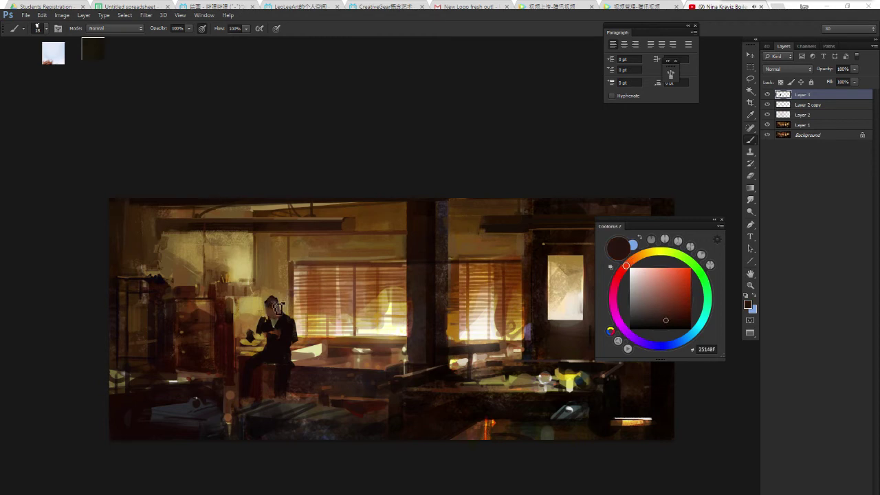
Erase stray light paint on the reader's head and return to brushing.
{"action": "key", "text": "e"}
{"action": "left_click", "coordinate": [271, 297]}
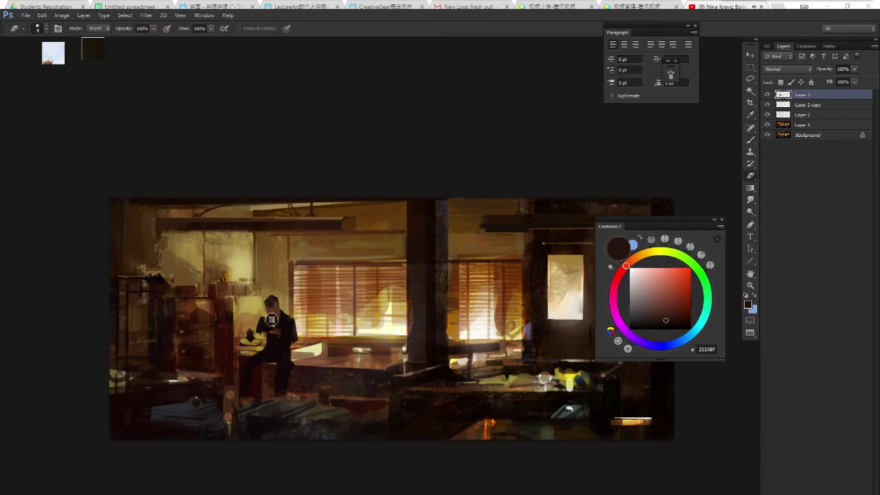
{"action": "key", "text": "b"}
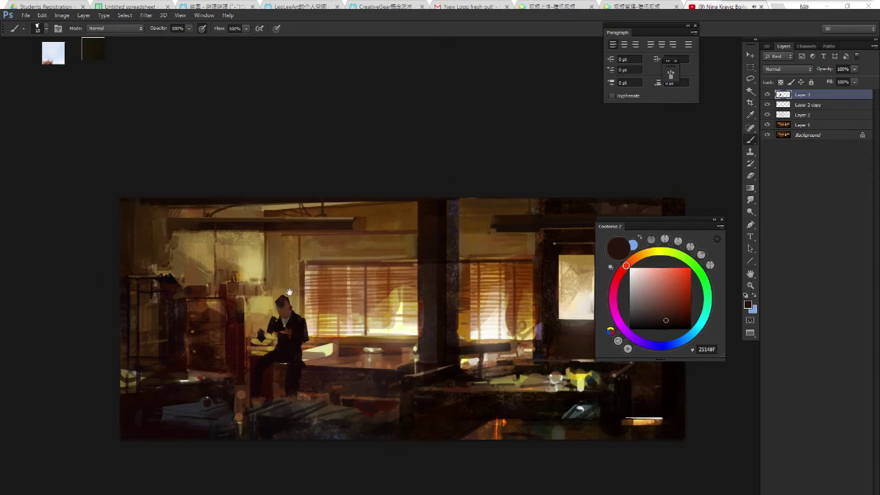
{"action": "left_click_drag", "start_coordinate": [281, 299], "coordinate": [294, 299]}
{"action": "left_click_drag", "start_coordinate": [294, 304], "coordinate": [296, 300]}
Sample dark, light yellow, tan-orange and near-black colours from the figure area.
{"action": "key", "text": "e"}
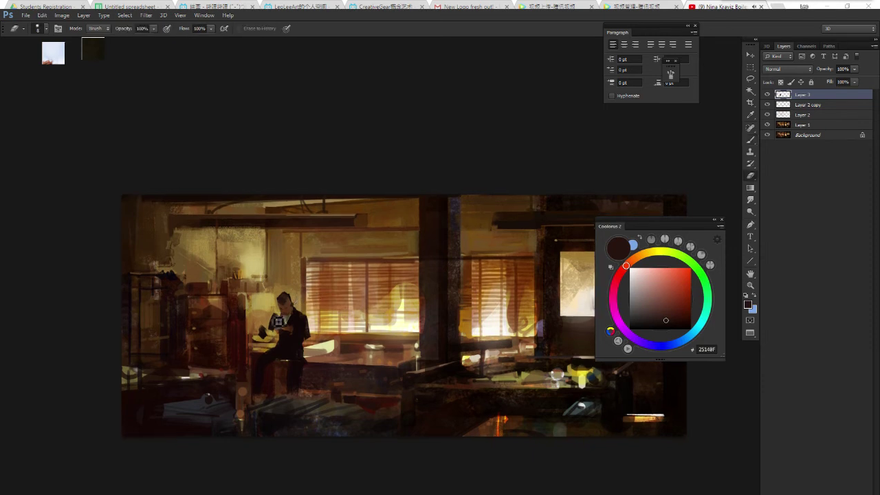
{"action": "key", "text": "b"}
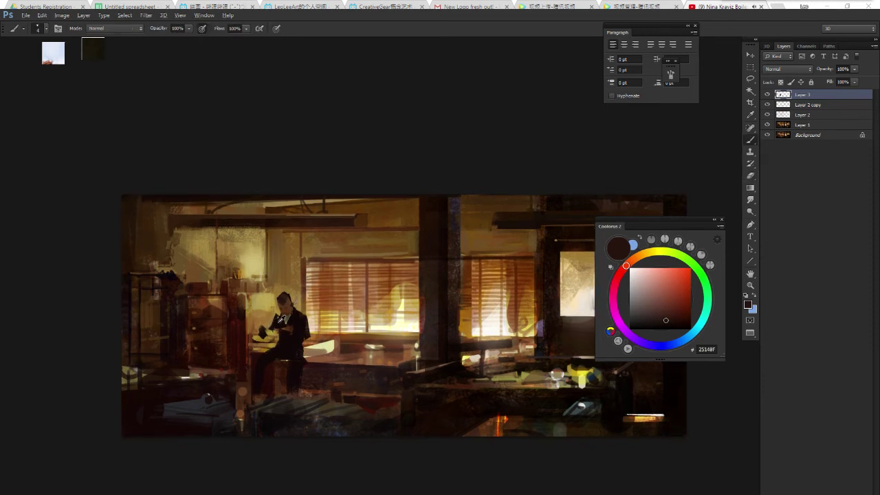
{"action": "left_click", "coordinate": [284, 317], "text": "alt"}
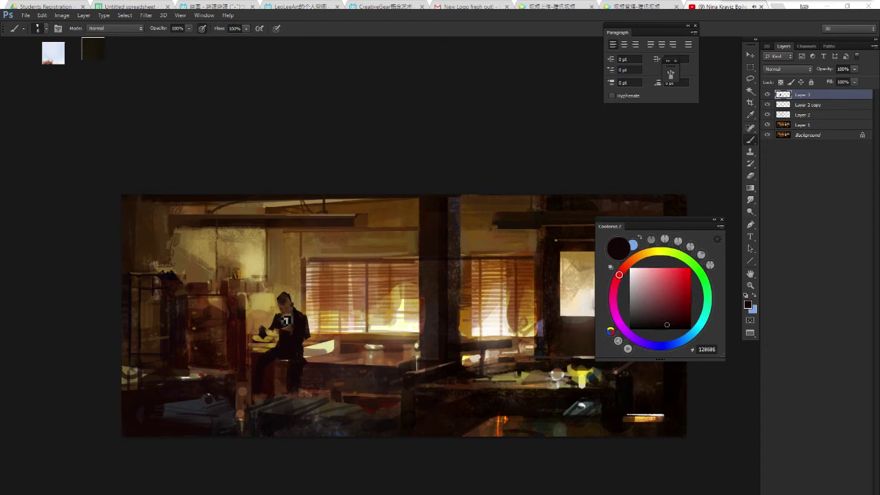
{"action": "left_click", "coordinate": [288, 320], "text": "alt"}
{"action": "left_click", "coordinate": [332, 317], "text": "alt"}
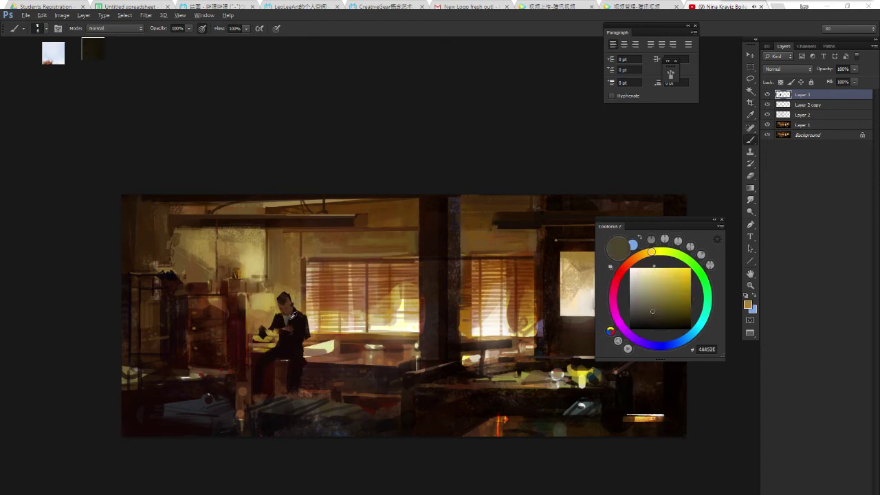
{"action": "left_click", "coordinate": [292, 331], "text": "alt"}
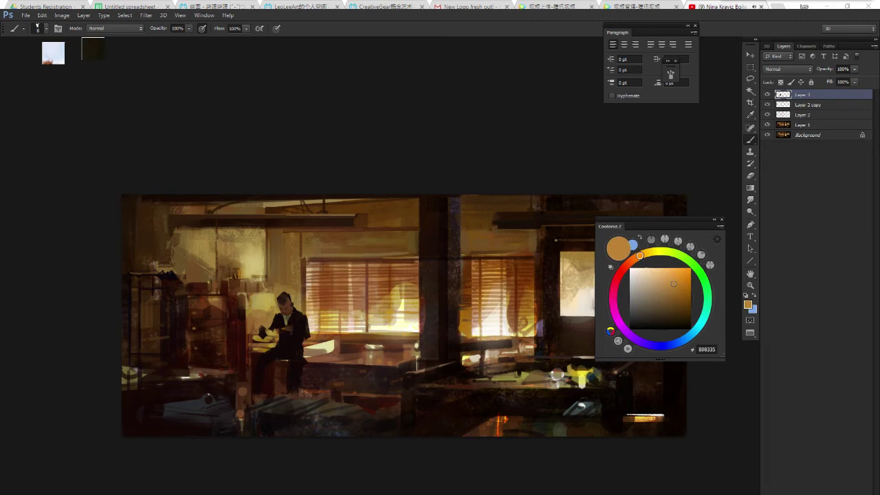
{"action": "left_click", "coordinate": [301, 301], "text": "alt"}
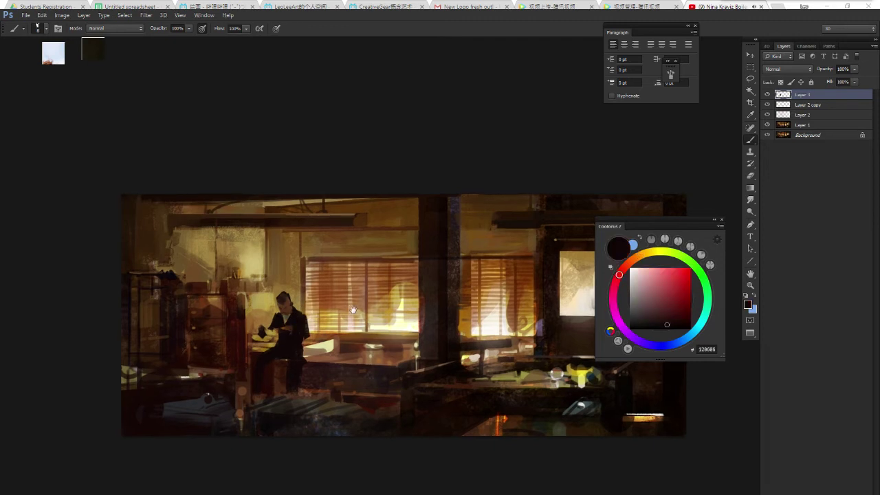
Paint a light yellow highlight across the reader's hands and book.
{"action": "key", "text": "l"}
{"action": "key", "text": "b"}
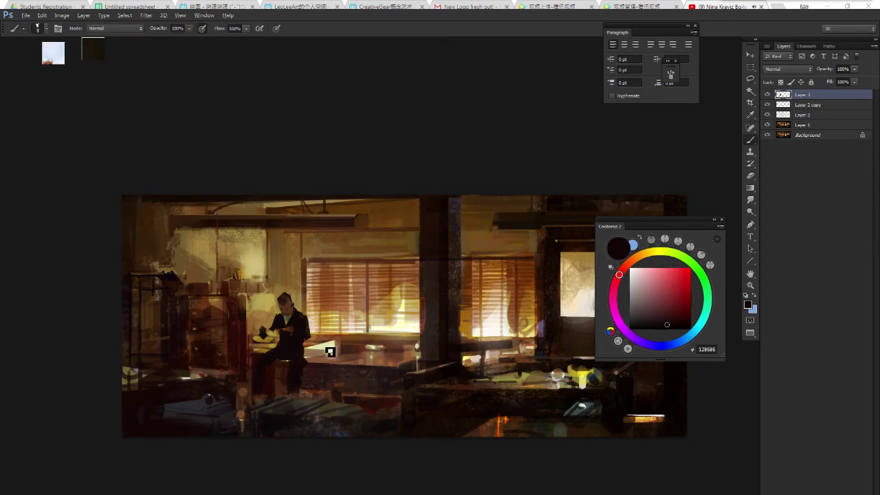
{"action": "left_click", "coordinate": [328, 346], "text": "alt"}
{"action": "left_click_drag", "start_coordinate": [273, 333], "coordinate": [285, 328]}
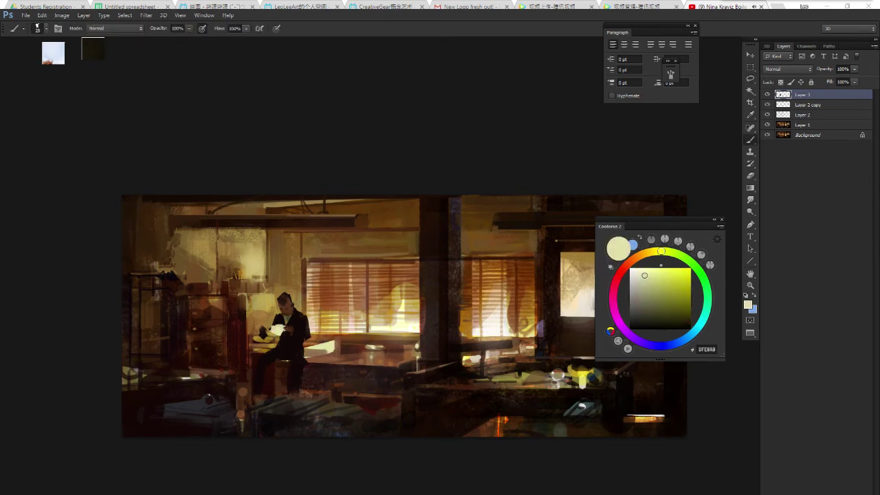
{"action": "left_click", "coordinate": [281, 329], "text": "alt"}
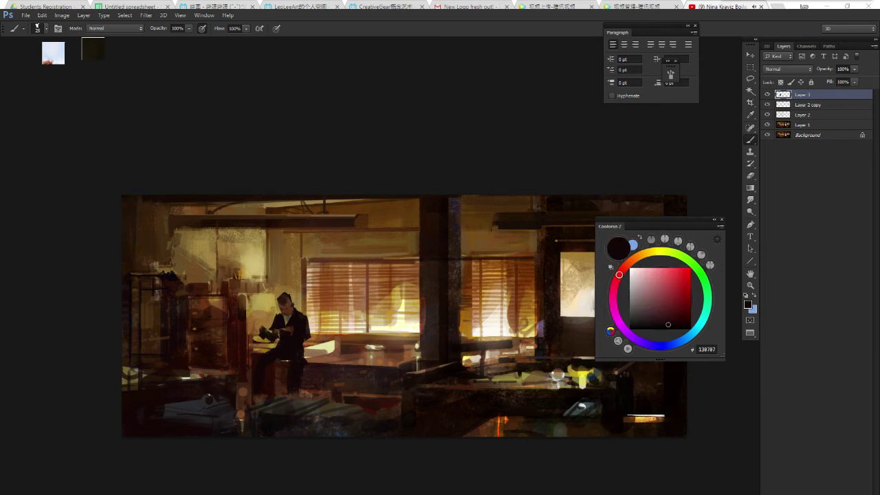
Sample gold, dark red, brown, olive and pale yellow tones from the painting.
{"action": "key", "text": "e"}
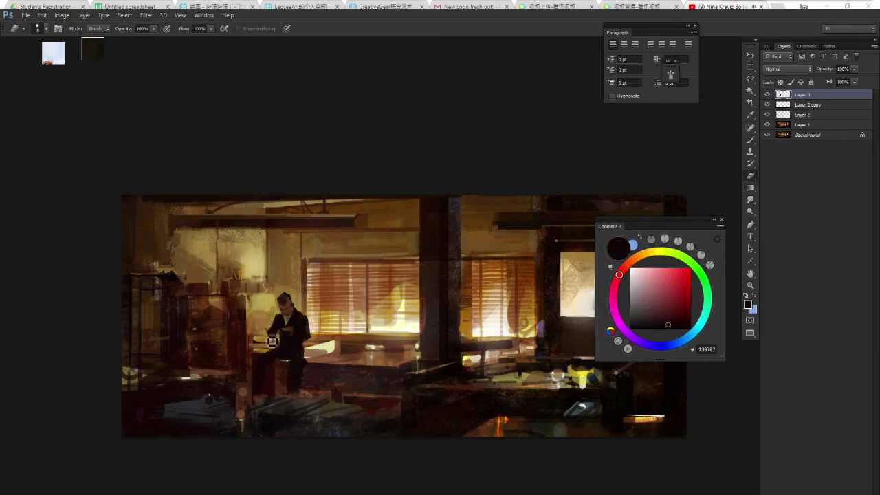
{"action": "key", "text": "b"}
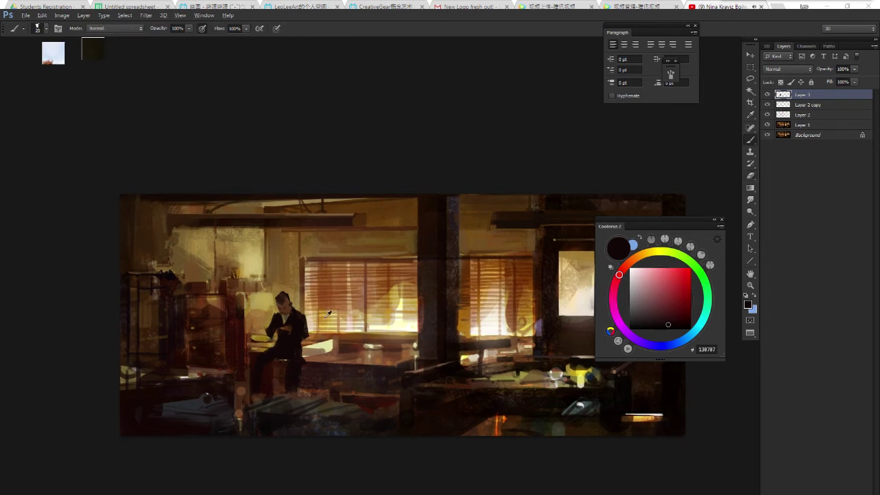
{"action": "left_click", "coordinate": [328, 316], "text": "alt"}
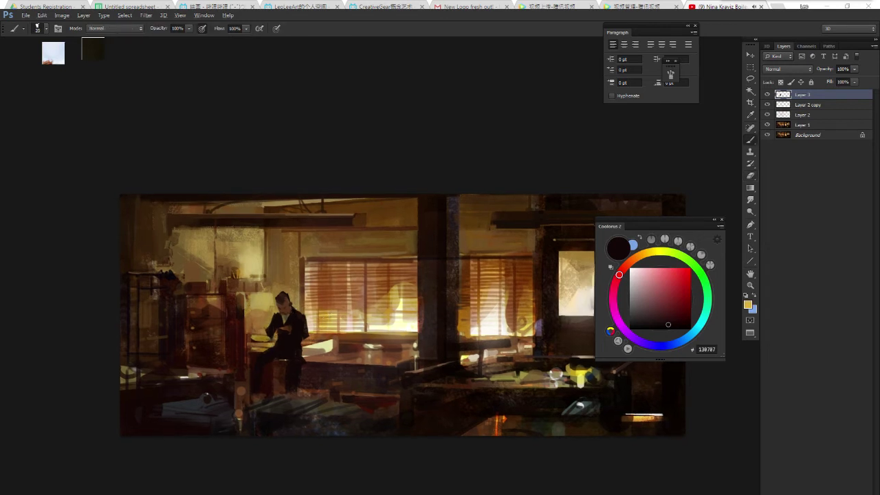
{"action": "left_click", "coordinate": [284, 326], "text": "alt"}
{"action": "left_click", "coordinate": [276, 275], "text": "alt"}
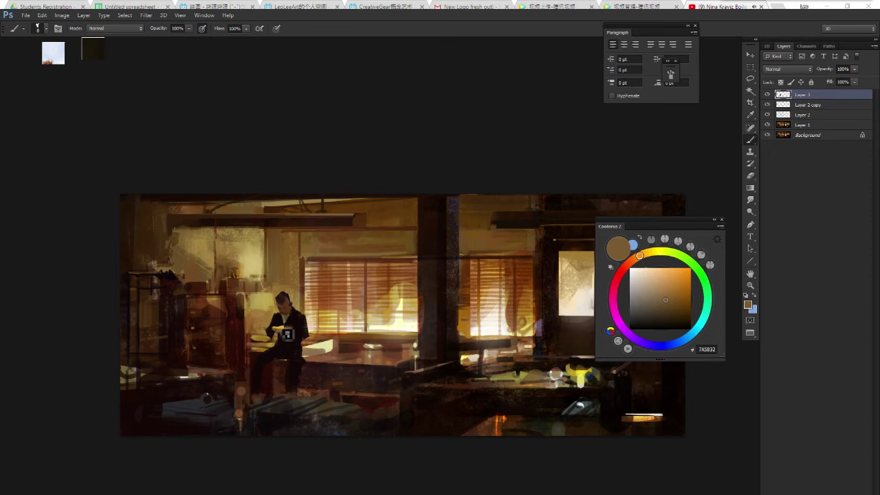
{"action": "left_click", "coordinate": [280, 331], "text": "alt"}
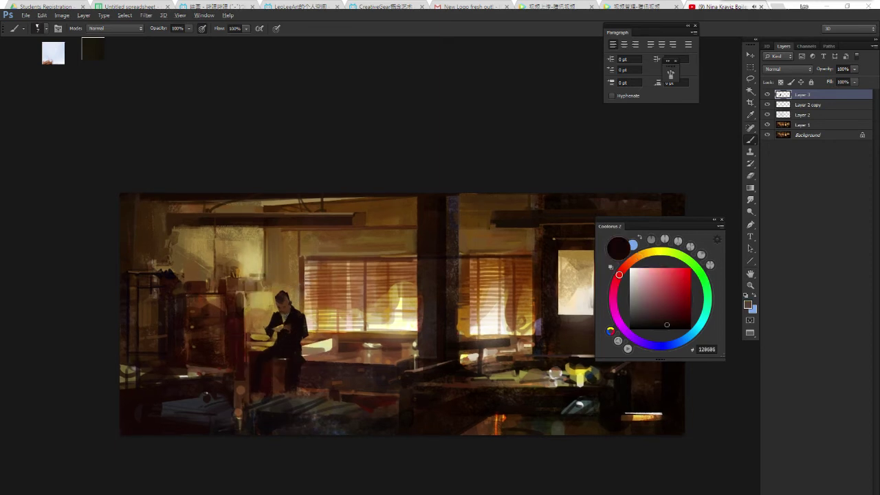
{"action": "left_click", "coordinate": [303, 325], "text": "alt"}
{"action": "left_click", "coordinate": [320, 342], "text": "alt"}
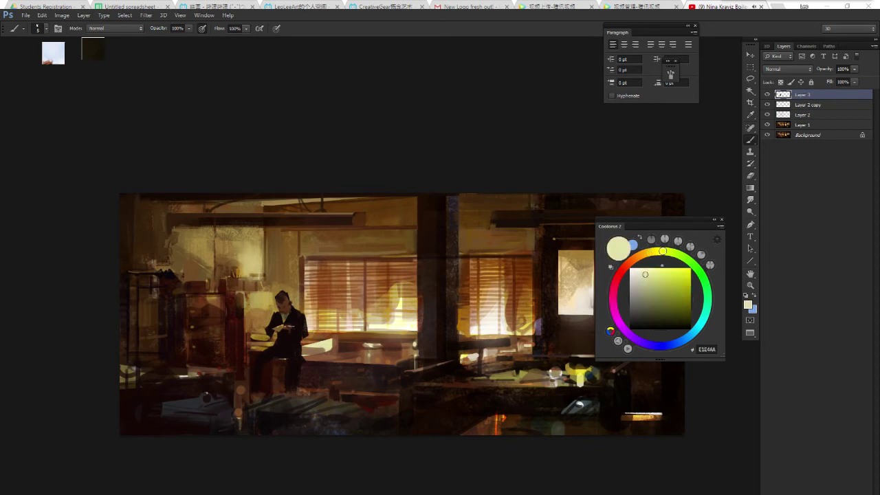
Paint a pale stroke on the table right of the reader with a dark edge below.
{"action": "left_click_drag", "start_coordinate": [324, 343], "coordinate": [337, 343]}
{"action": "left_click", "coordinate": [308, 344], "text": "alt"}
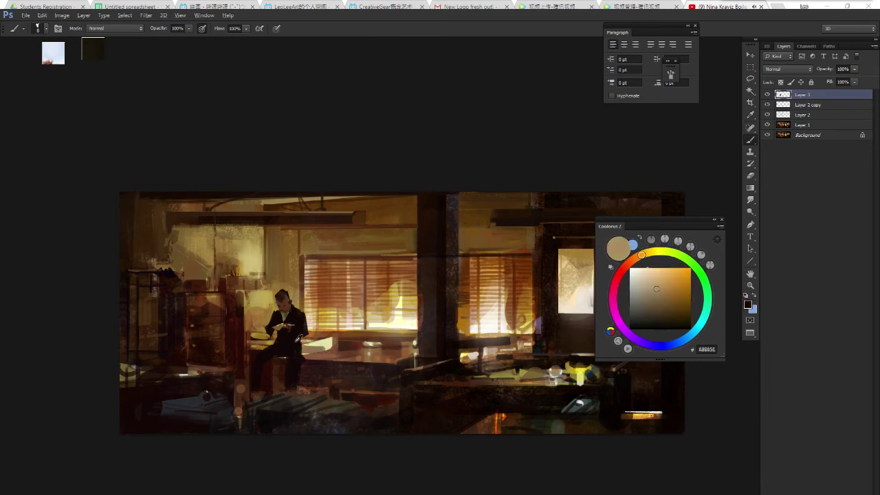
{"action": "left_click", "coordinate": [298, 339], "text": "alt"}
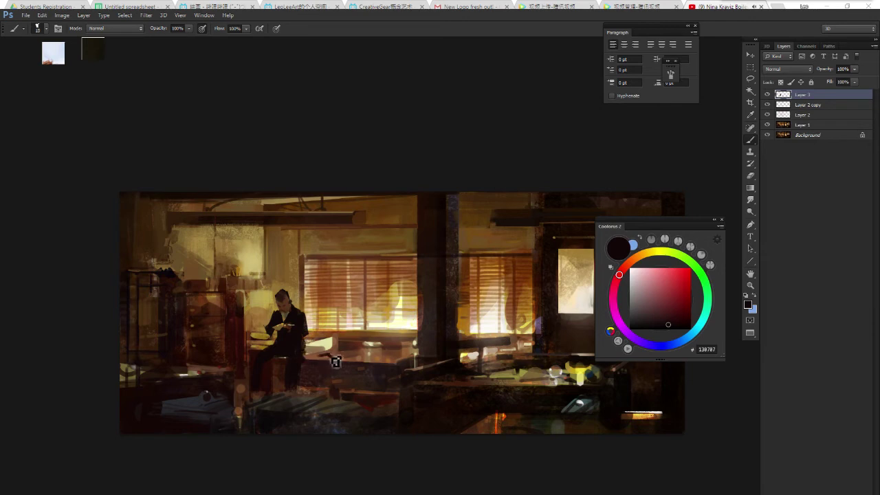
{"action": "left_click_drag", "start_coordinate": [320, 356], "coordinate": [337, 353]}
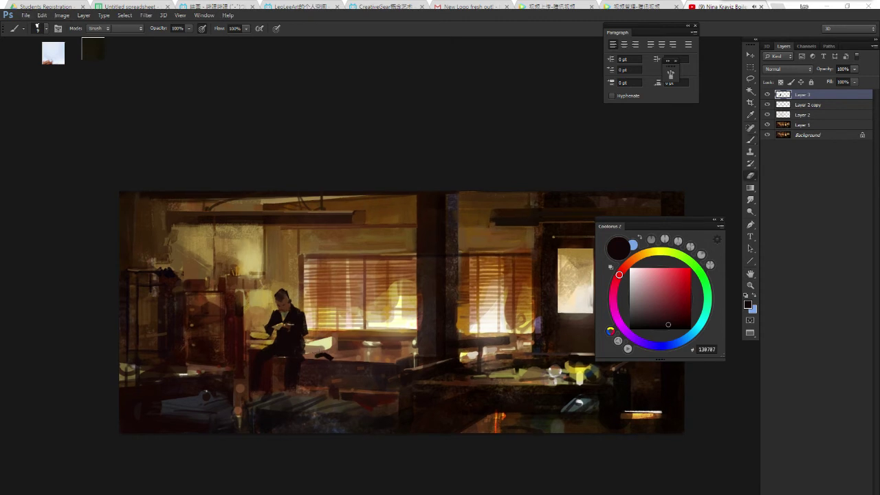
Erase a stray dark mark on the table, then sample light yellow and near-black.
{"action": "key", "text": "e"}
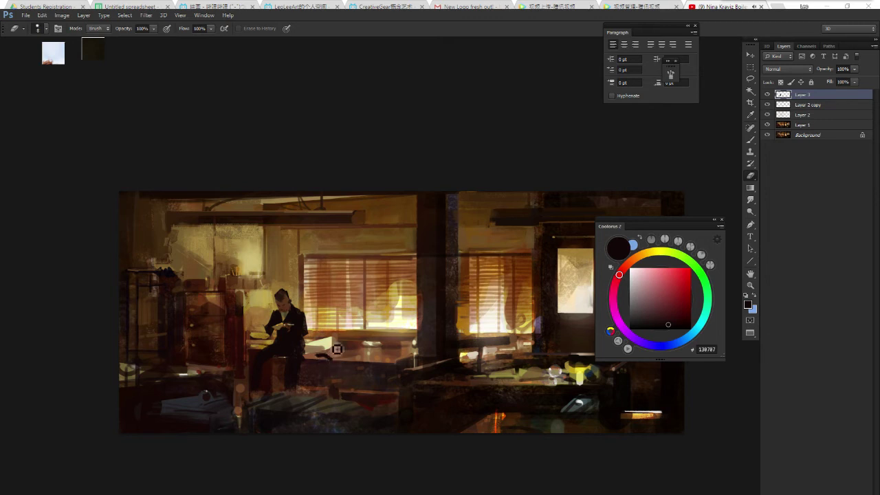
{"action": "key", "text": "b"}
{"action": "left_click", "coordinate": [330, 355], "text": "alt"}
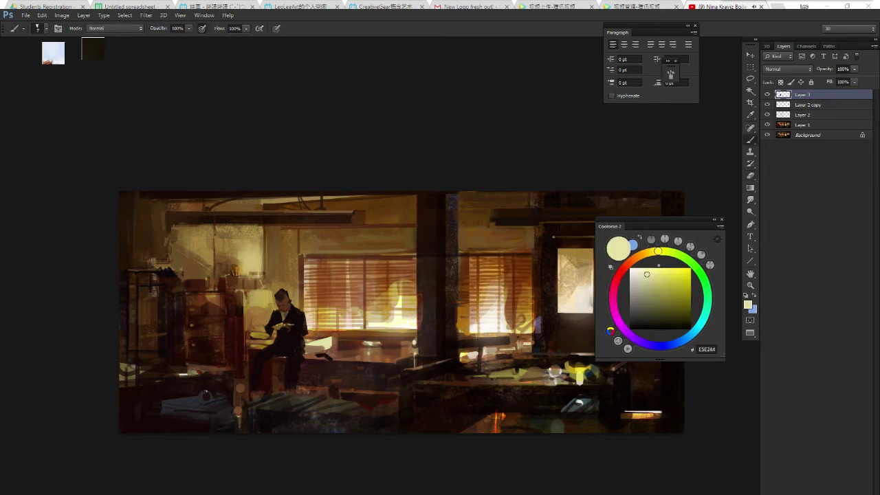
{"action": "left_click", "coordinate": [323, 352], "text": "alt"}
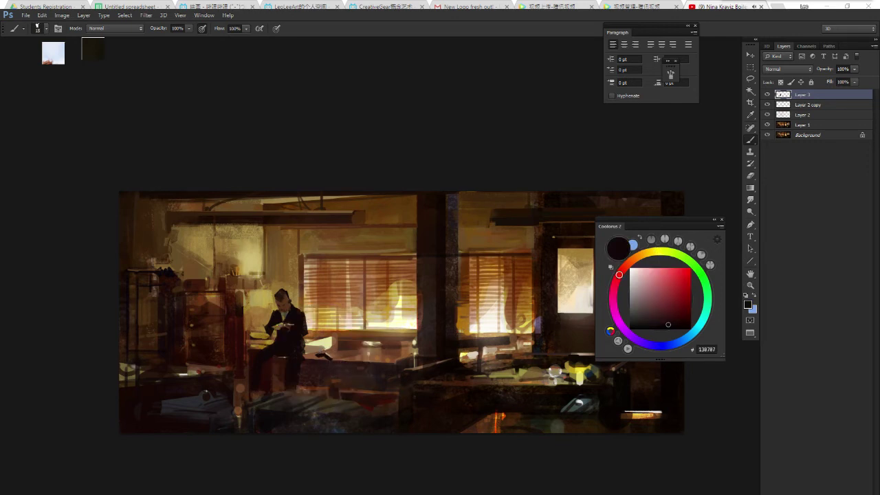
Sample mid brown, darker tones and light yellow around the seated figure.
{"action": "left_click_drag", "start_coordinate": [370, 353], "coordinate": [378, 351]}
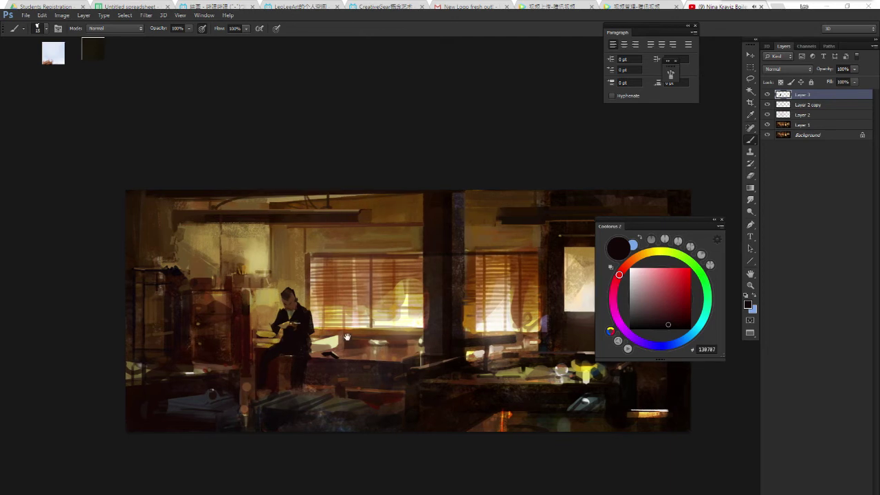
{"action": "key", "text": "e"}
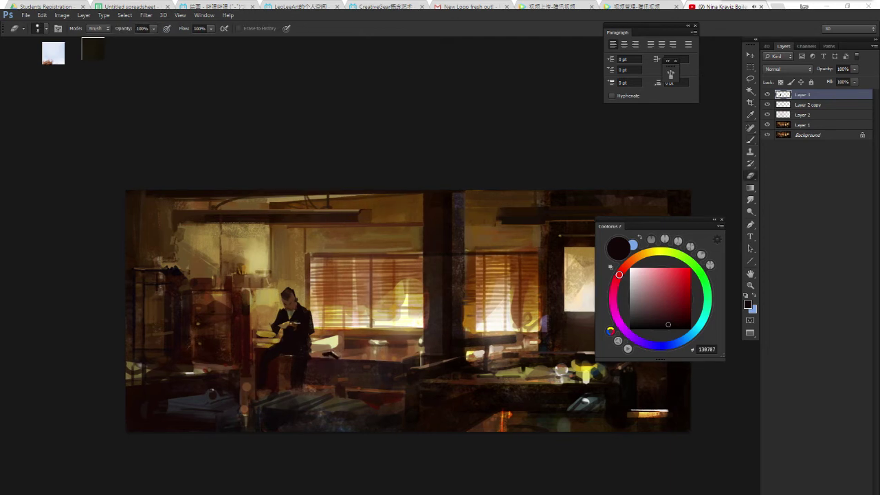
{"action": "key", "text": "b"}
{"action": "left_click", "coordinate": [341, 354], "text": "alt"}
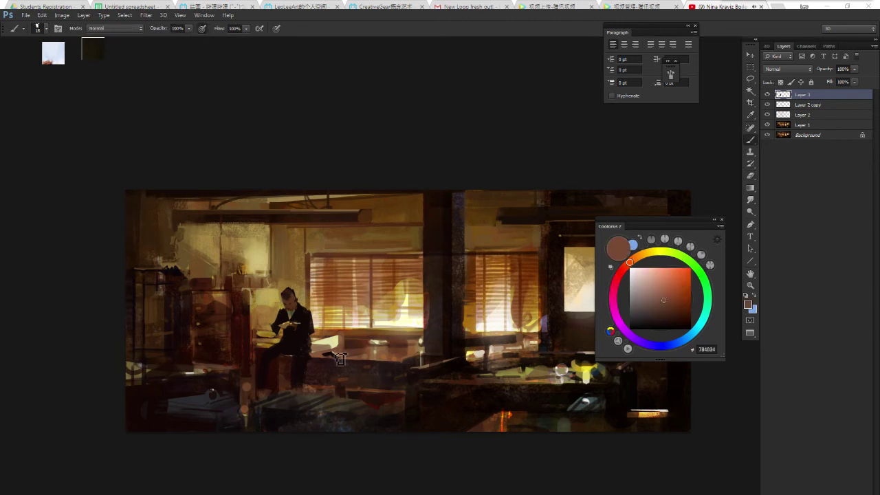
{"action": "left_click_drag", "start_coordinate": [329, 355], "coordinate": [342, 352]}
{"action": "left_click", "coordinate": [342, 351], "text": "alt"}
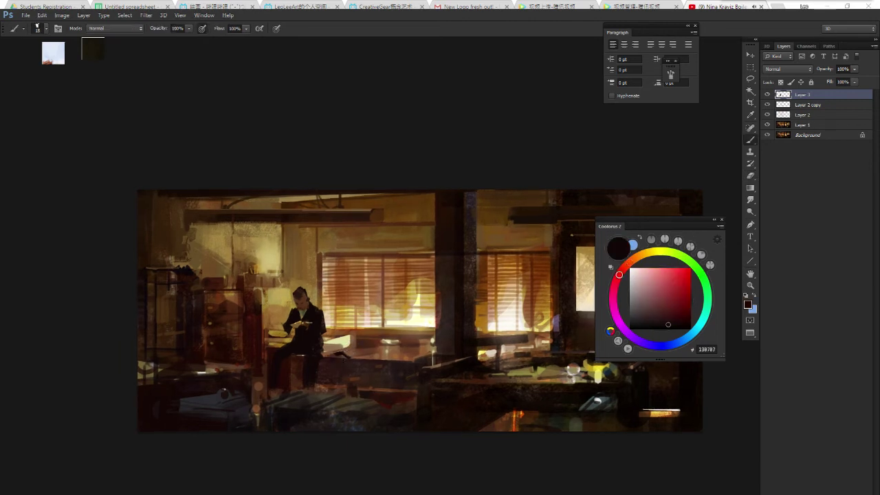
{"action": "left_click_drag", "start_coordinate": [337, 360], "coordinate": [343, 360]}
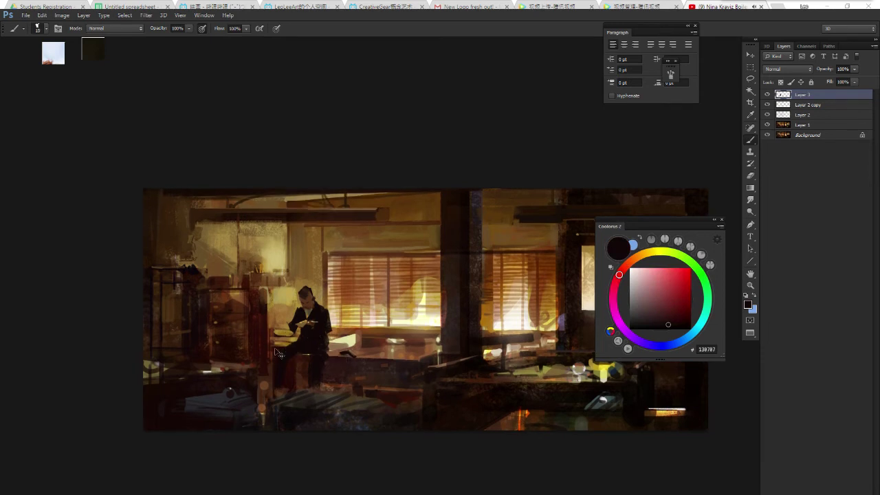
{"action": "left_click", "coordinate": [352, 338], "text": "alt"}
{"action": "left_click_drag", "start_coordinate": [260, 334], "coordinate": [304, 332]}
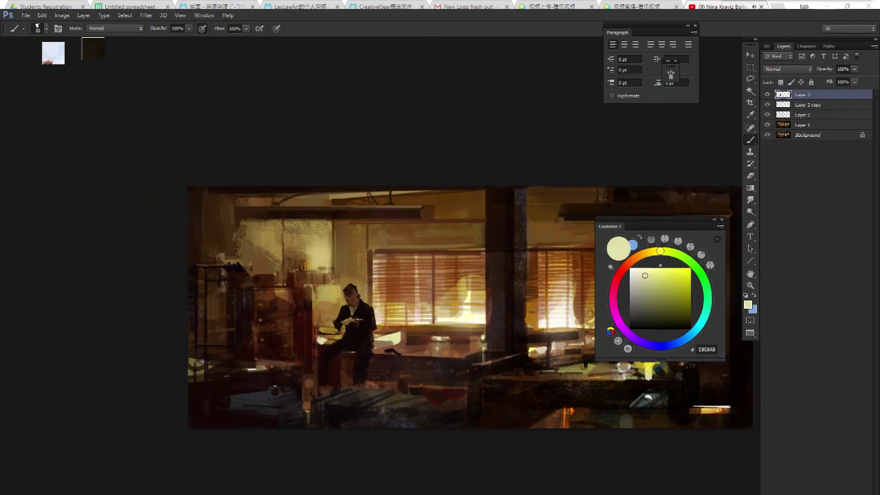
{"action": "left_click", "coordinate": [320, 344], "text": "alt"}
Clean up the figure's left edge with a size 15 eraser.
{"action": "key", "text": "e"}
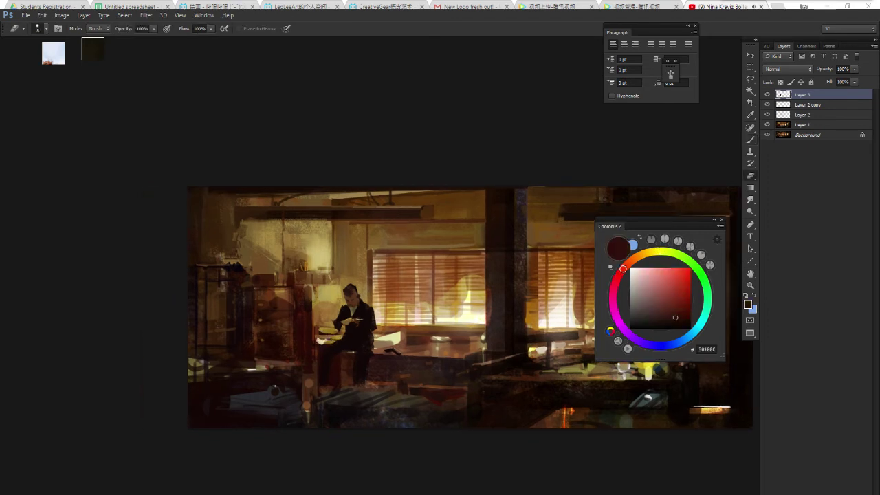
{"action": "key", "text": "bracketright"}
{"action": "key", "text": "bracketright"}
{"action": "key", "text": "bracketright"}
{"action": "left_click_drag", "start_coordinate": [323, 348], "coordinate": [319, 346]}
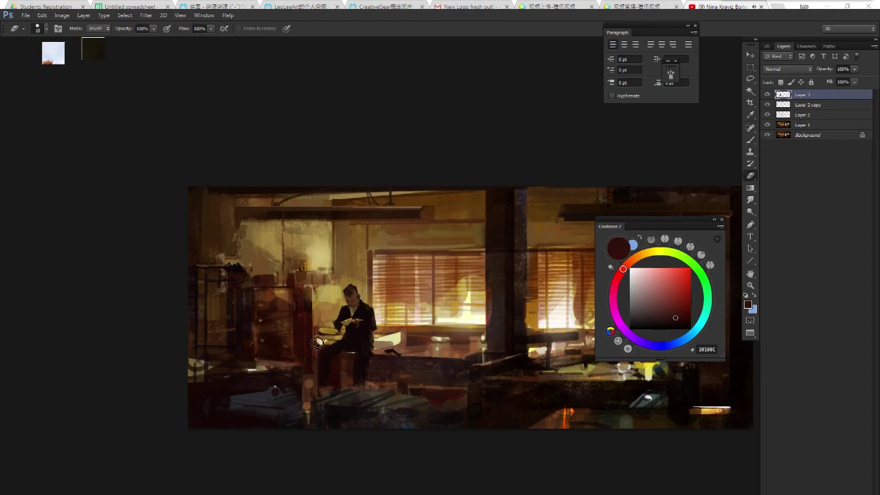
{"action": "key", "text": "b"}
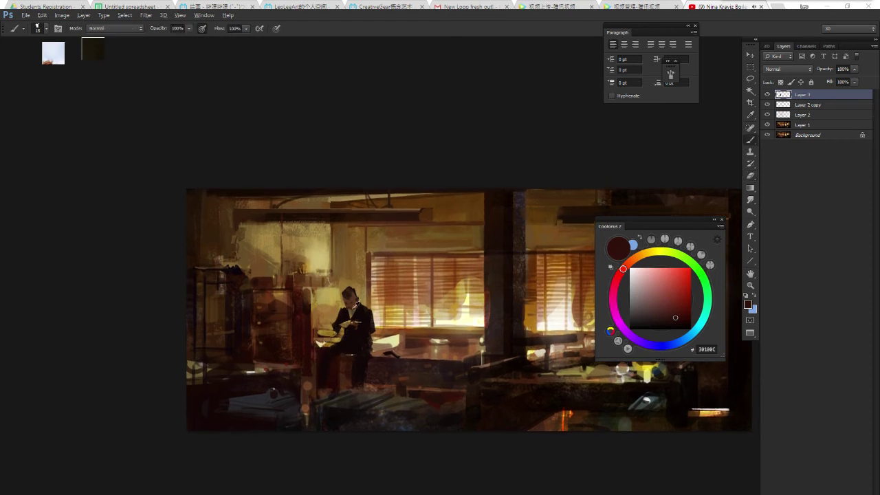
{"action": "left_click", "coordinate": [353, 303], "text": "alt"}
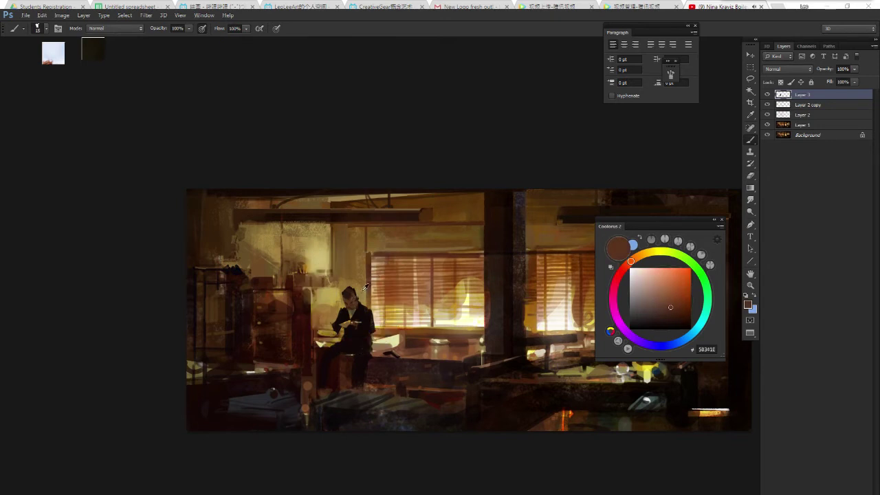
Dab a peach highlight on the head and paint warm 9F5529 light down the figure's right side.
{"action": "left_click", "coordinate": [392, 287], "text": "alt"}
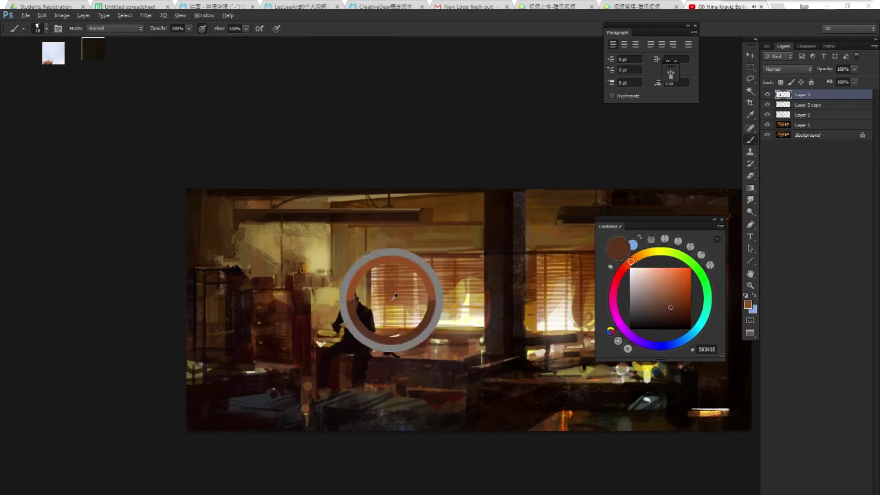
{"action": "left_click", "coordinate": [627, 266]}
{"action": "left_click", "coordinate": [676, 279]}
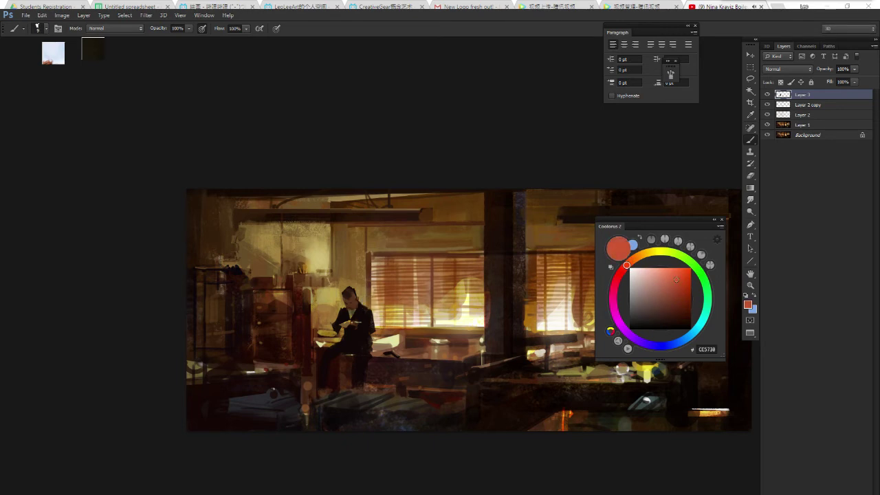
{"action": "left_click", "coordinate": [382, 314], "text": "alt"}
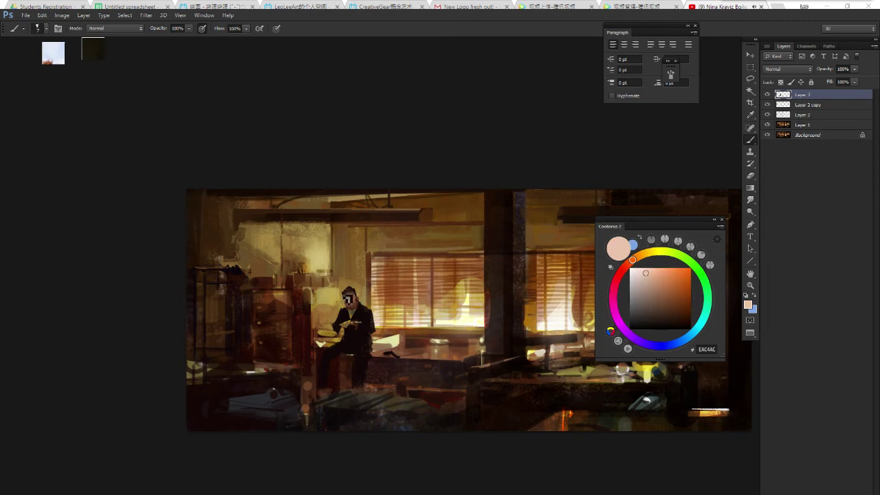
{"action": "left_click", "coordinate": [355, 292]}
{"action": "left_click_drag", "start_coordinate": [370, 309], "coordinate": [364, 308]}
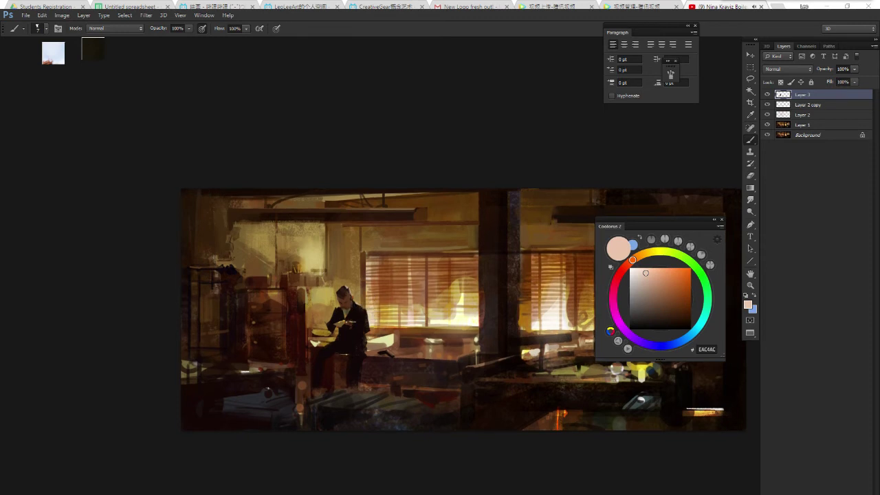
{"action": "left_click", "coordinate": [370, 314], "text": "alt"}
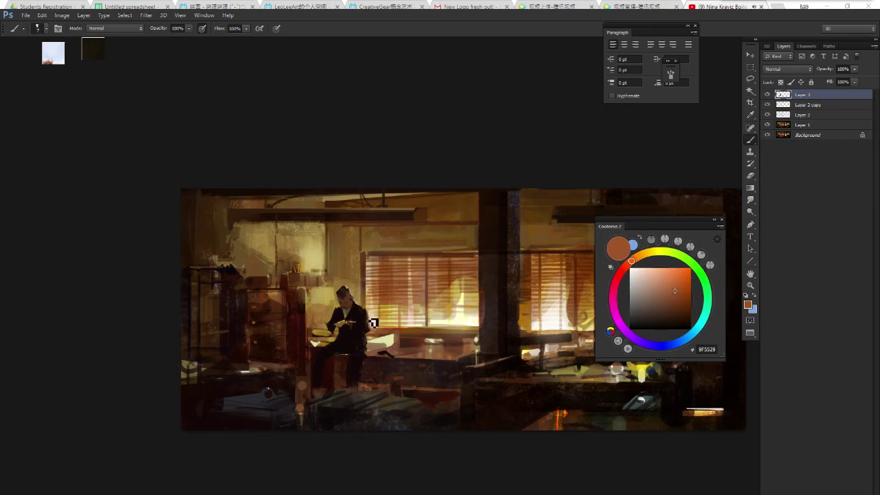
{"action": "left_click_drag", "start_coordinate": [373, 322], "coordinate": [369, 275]}
Paint a near-black stroke beside the reader's arm with a size 8 brush.
{"action": "left_click", "coordinate": [337, 316], "text": "alt"}
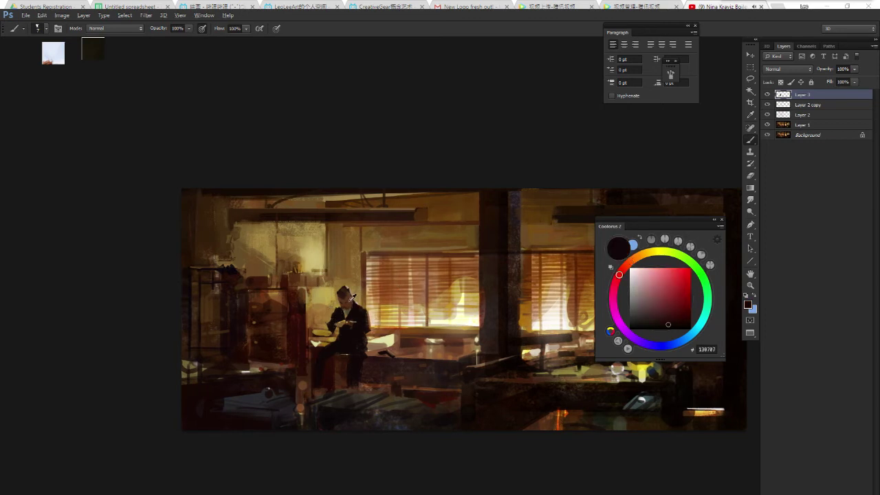
{"action": "left_click", "coordinate": [333, 321], "text": "alt"}
{"action": "key", "text": "bracketright"}
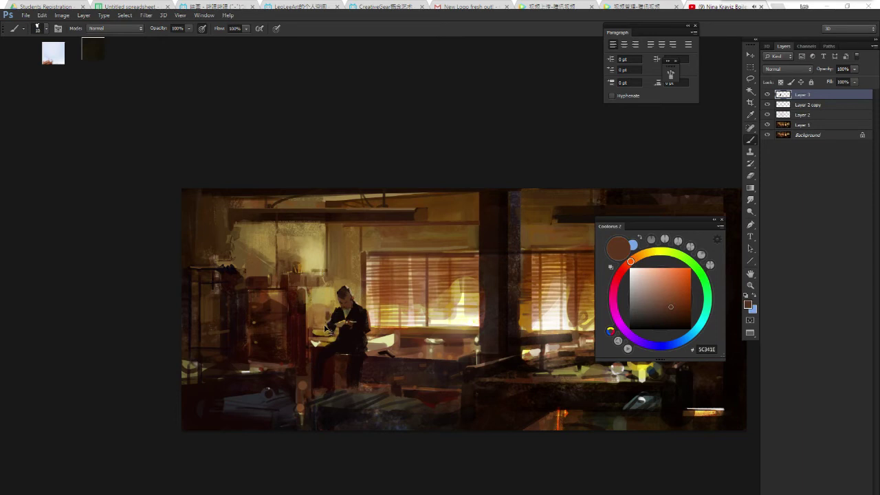
{"action": "key", "text": "bracketleft"}
{"action": "key", "text": "bracketleft"}
{"action": "left_click", "coordinate": [340, 320], "text": "alt"}
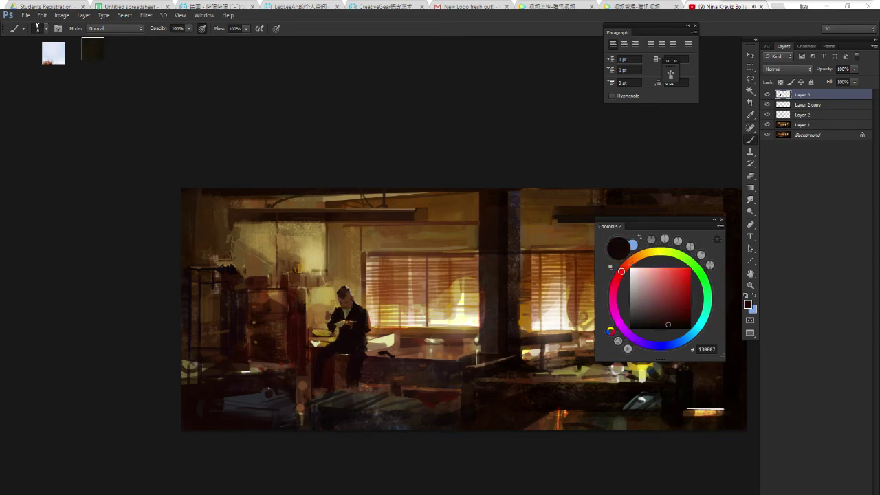
{"action": "left_click_drag", "start_coordinate": [327, 312], "coordinate": [322, 307]}
Add pale window-yellow light to the reader's hands and book with a size 10 brush.
{"action": "key", "text": "bracketright"}
{"action": "left_click", "coordinate": [464, 319], "text": "alt"}
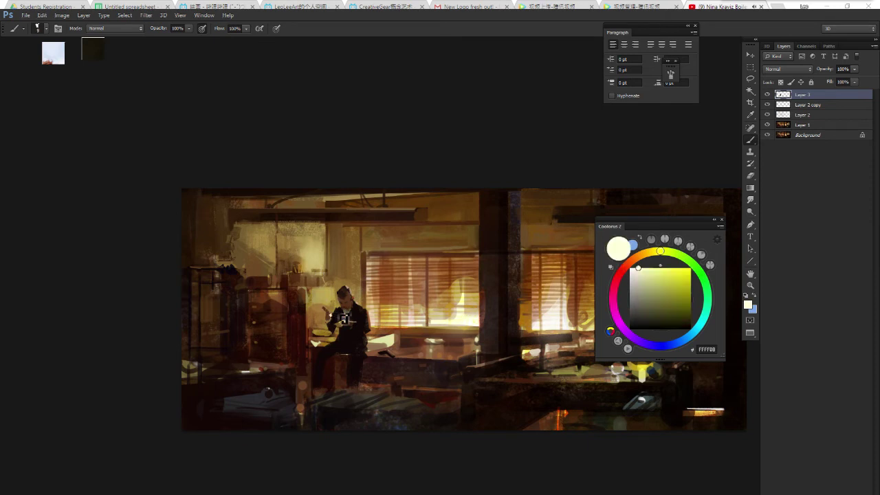
{"action": "left_click_drag", "start_coordinate": [337, 322], "coordinate": [366, 307]}
{"action": "left_click_drag", "start_coordinate": [343, 327], "coordinate": [343, 330]}
Adjust the colour to light orange FFCB67 and enlarge the brush to 70.
{"action": "right_click", "coordinate": [352, 179]}
{"action": "key", "text": "Escape"}
{"action": "left_click", "coordinate": [635, 268]}
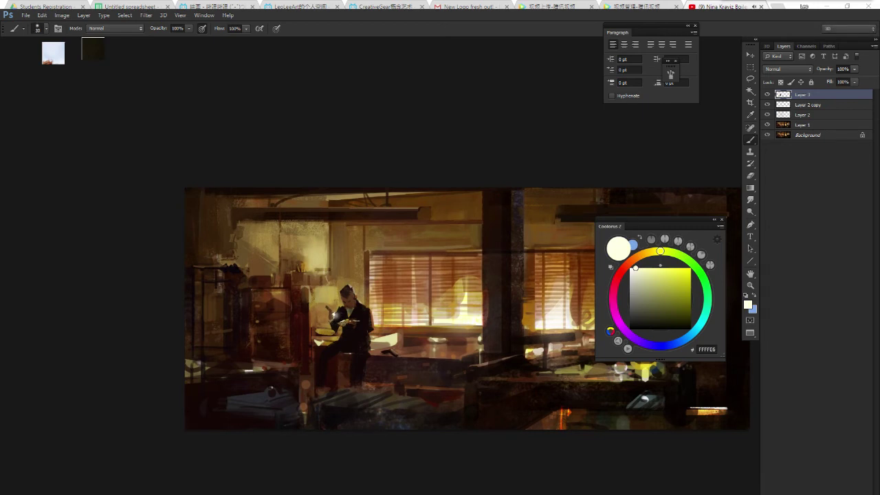
{"action": "left_click", "coordinate": [643, 255]}
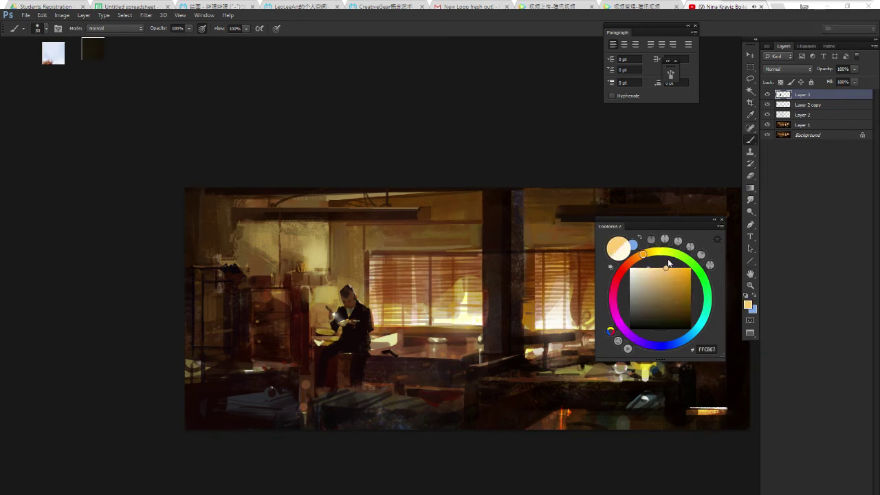
{"action": "left_click", "coordinate": [666, 268]}
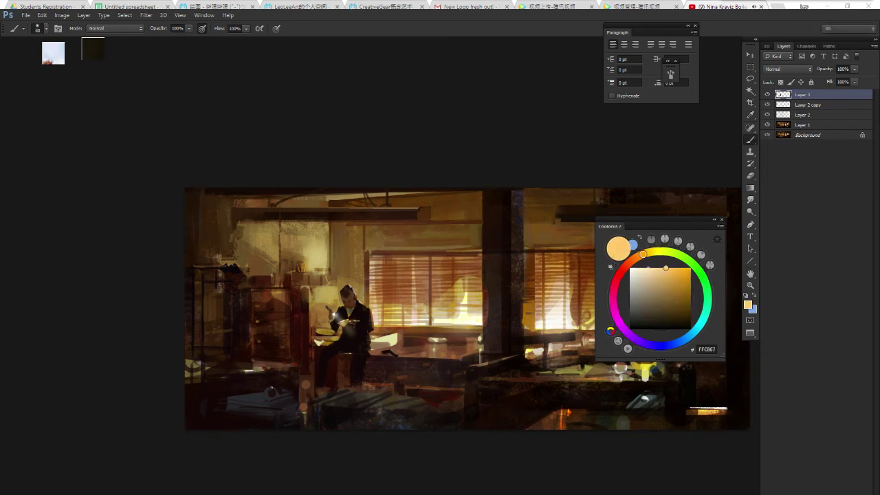
{"action": "key", "text": "bracketright"}
{"action": "key", "text": "bracketright"}
{"action": "key", "text": "bracketright"}
Choose a soft brush preset and sample dark grey and near-black brown tones.
{"action": "right_click", "coordinate": [393, 282]}
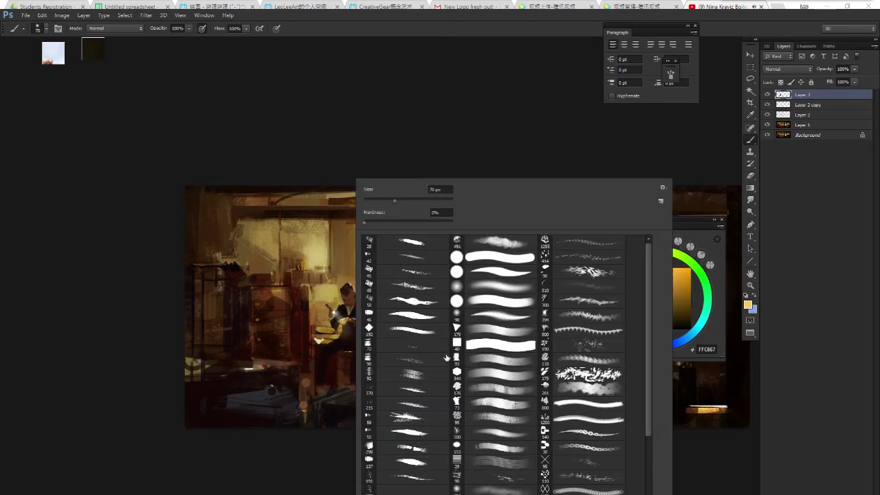
{"action": "double_click", "coordinate": [486, 403]}
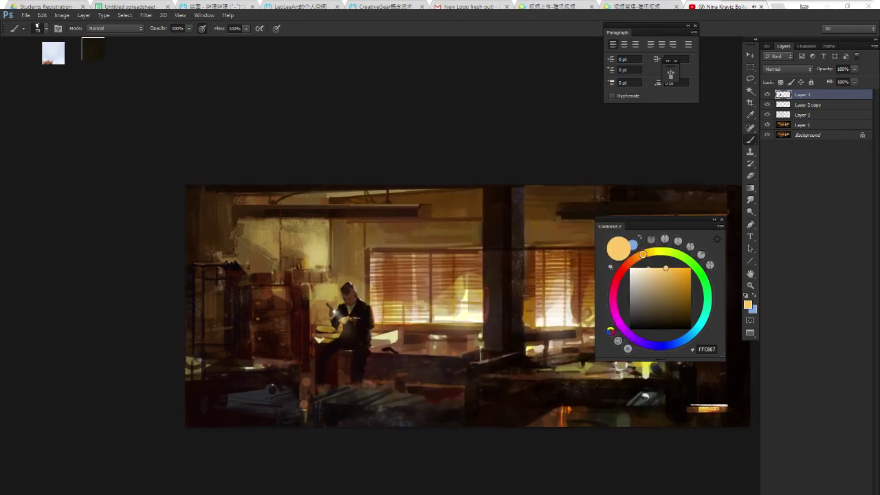
{"action": "left_click", "coordinate": [352, 328], "text": "alt"}
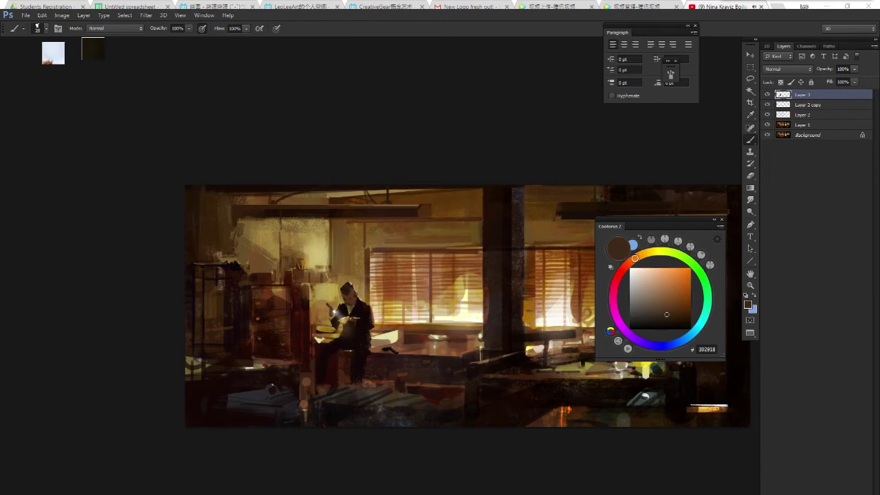
{"action": "left_click", "coordinate": [639, 313]}
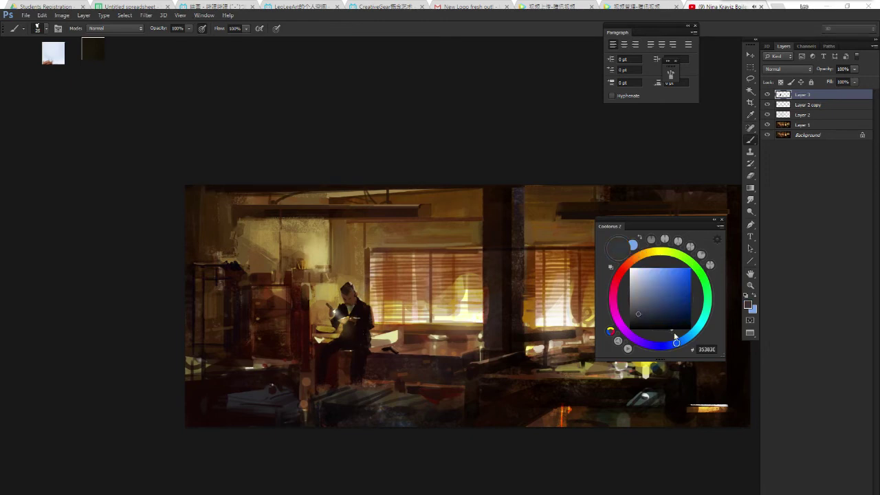
{"action": "left_click", "coordinate": [366, 359], "text": "alt"}
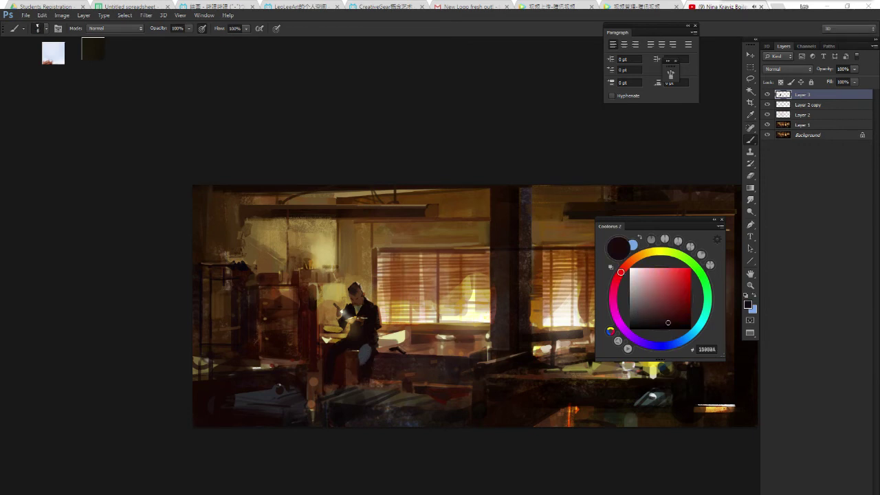
{"action": "left_click", "coordinate": [368, 349], "text": "alt"}
Sample orange-brown BF573A, deep browns, pale yellow D9D398, ochre A2863A and dark red 5E2019.
{"action": "left_click", "coordinate": [371, 355], "text": "alt"}
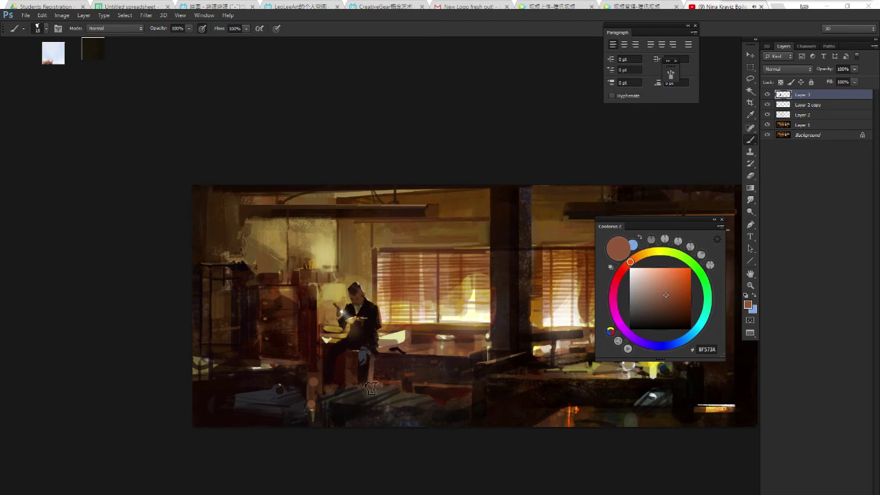
{"action": "left_click", "coordinate": [374, 370], "text": "alt"}
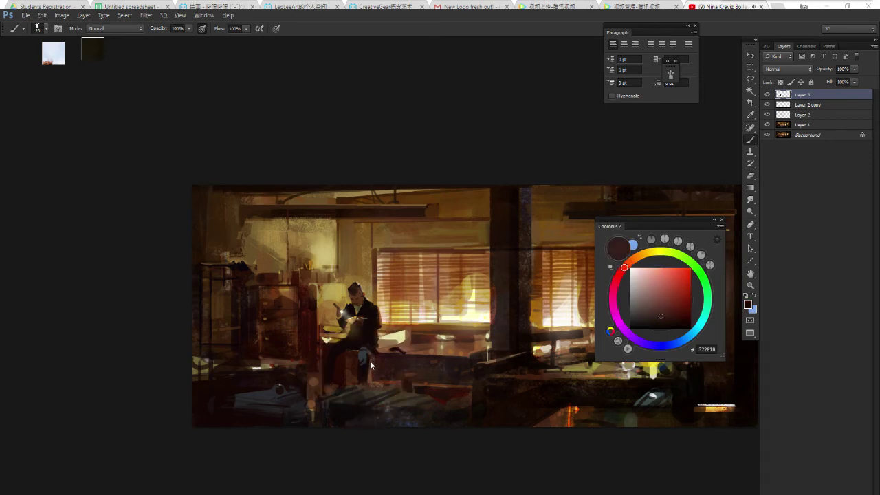
{"action": "left_click", "coordinate": [371, 368], "text": "alt"}
{"action": "left_click", "coordinate": [368, 371], "text": "alt"}
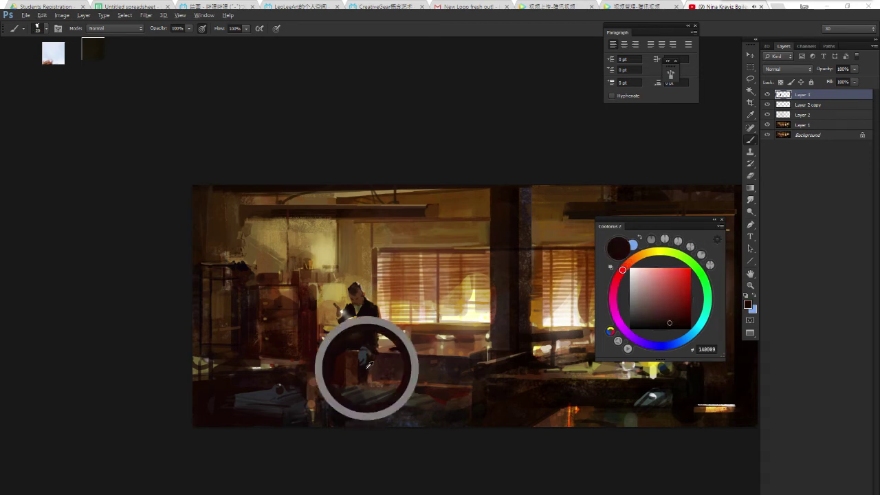
{"action": "left_click", "coordinate": [369, 349], "text": "alt"}
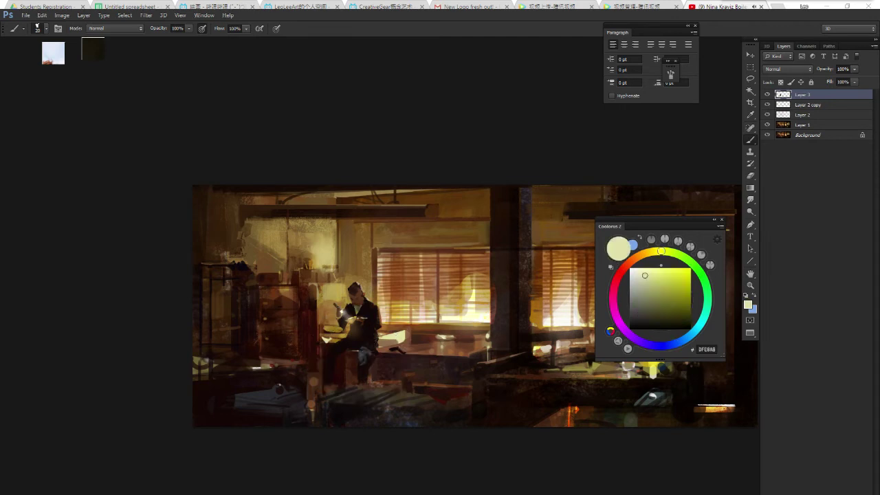
{"action": "left_click", "coordinate": [358, 344], "text": "alt"}
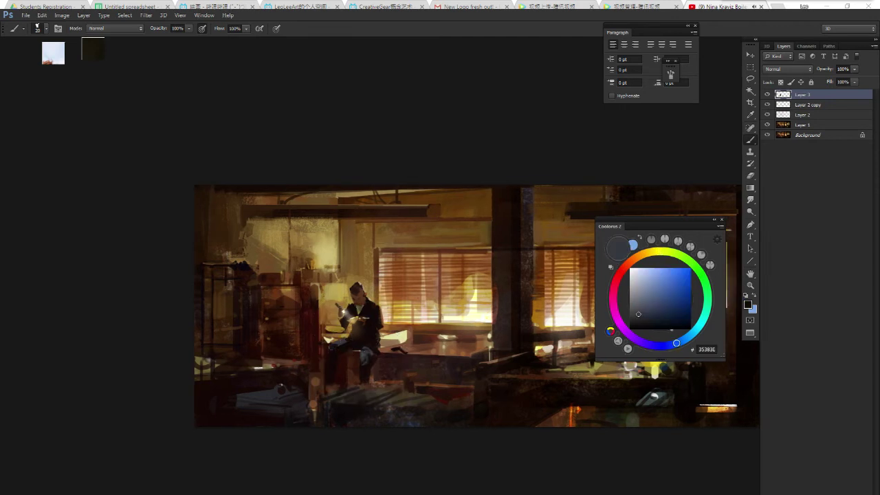
{"action": "left_click", "coordinate": [335, 352], "text": "alt"}
{"action": "left_click", "coordinate": [341, 341], "text": "alt"}
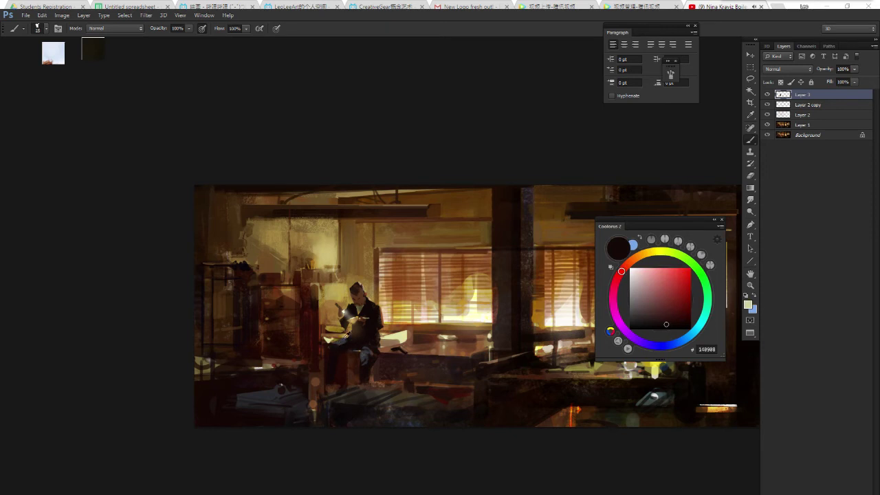
{"action": "left_click", "coordinate": [351, 342], "text": "alt"}
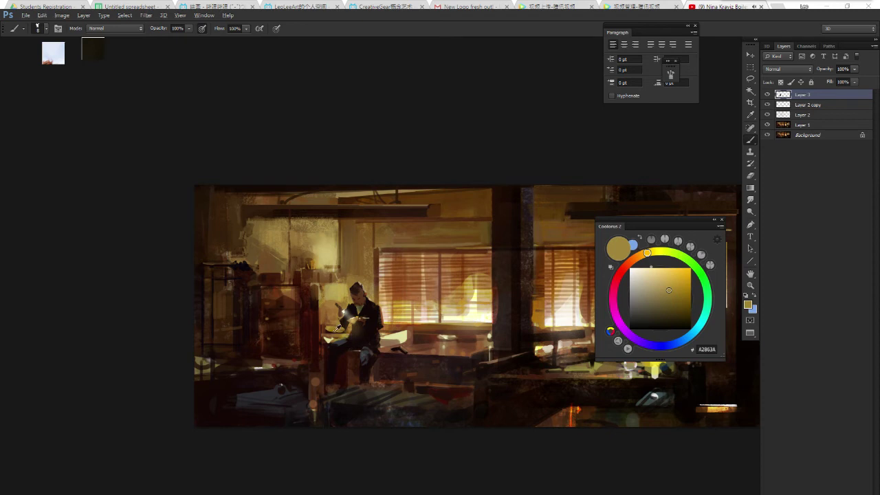
{"action": "left_click", "coordinate": [326, 332], "text": "alt"}
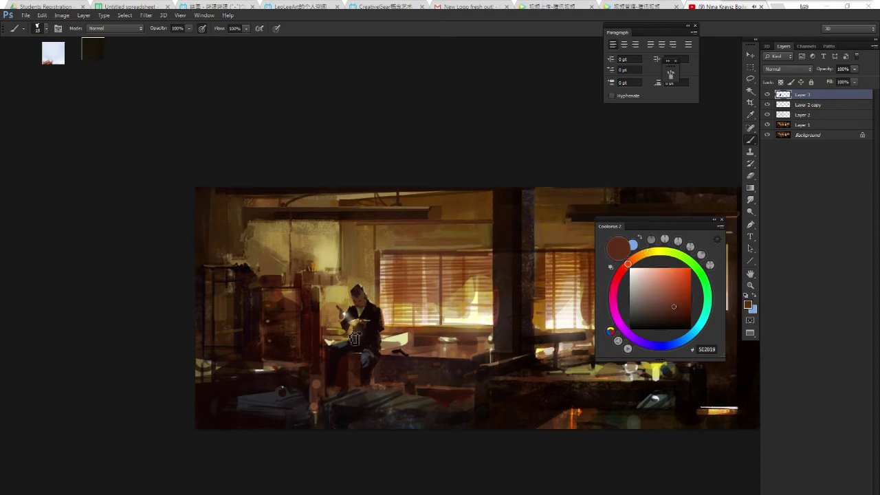
Try dark red and olive brown strokes on the table area, undoing the last one.
{"action": "scroll", "coordinate": [375, 309], "scroll_direction": "down", "scroll_amount": 3}
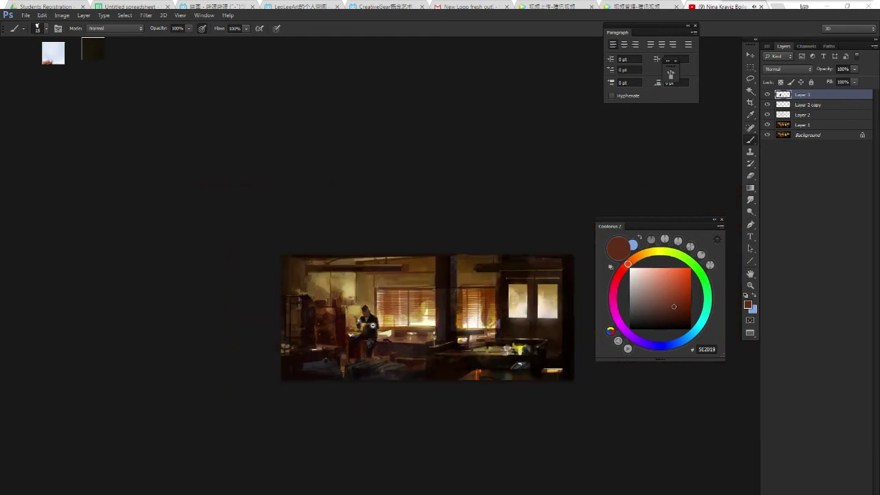
{"action": "left_click_drag", "start_coordinate": [344, 348], "coordinate": [375, 327]}
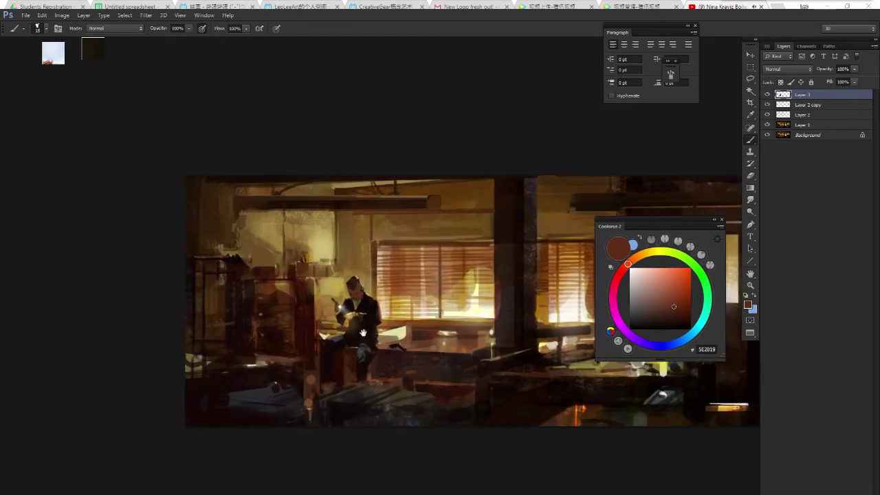
{"action": "left_click", "coordinate": [328, 385], "text": "alt"}
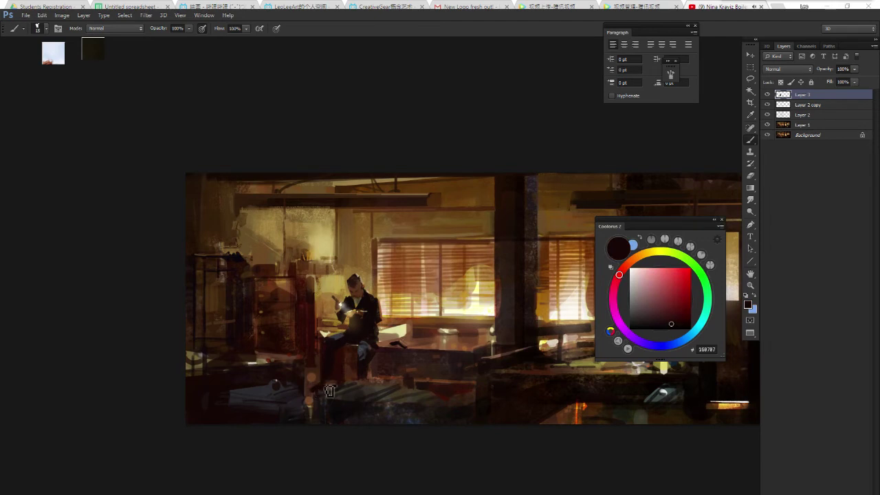
{"action": "key", "text": "bracketright"}
{"action": "left_click_drag", "start_coordinate": [378, 376], "coordinate": [368, 345]}
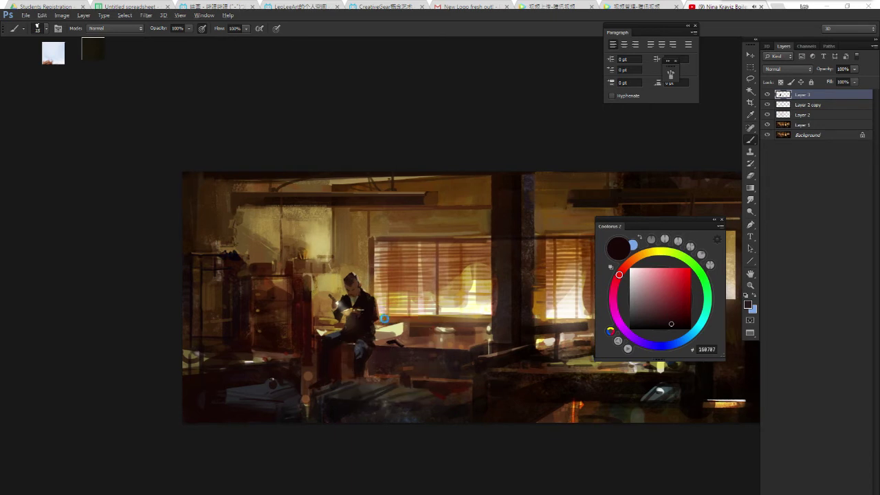
{"action": "right_click", "coordinate": [384, 318]}
{"action": "left_click_drag", "start_coordinate": [340, 349], "coordinate": [338, 346]}
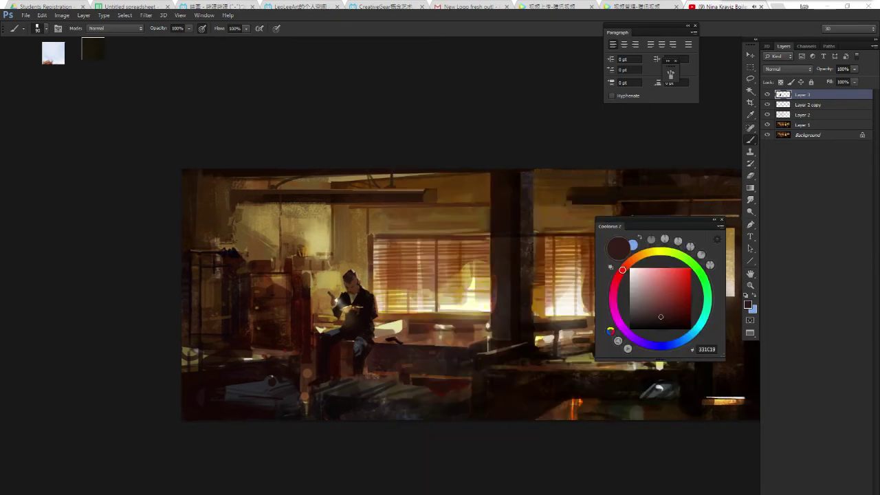
{"action": "left_click", "coordinate": [377, 359], "text": "alt"}
{"action": "key", "text": "bracketleft"}
{"action": "key", "text": "bracketleft"}
{"action": "key", "text": "bracketleft"}
{"action": "key", "text": "ctrl+z"}
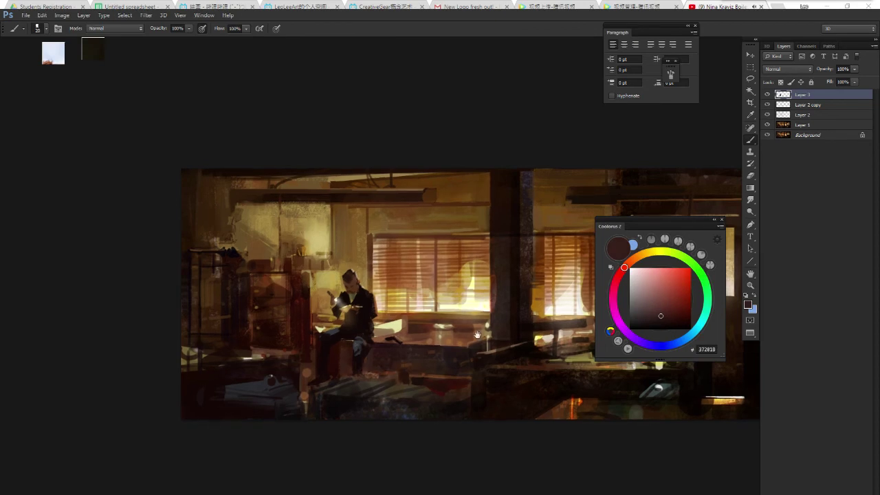
Pick a dark muted blue in Coolorus for the lower-left foreground highlights.
{"action": "left_click", "coordinate": [474, 298], "text": "alt"}
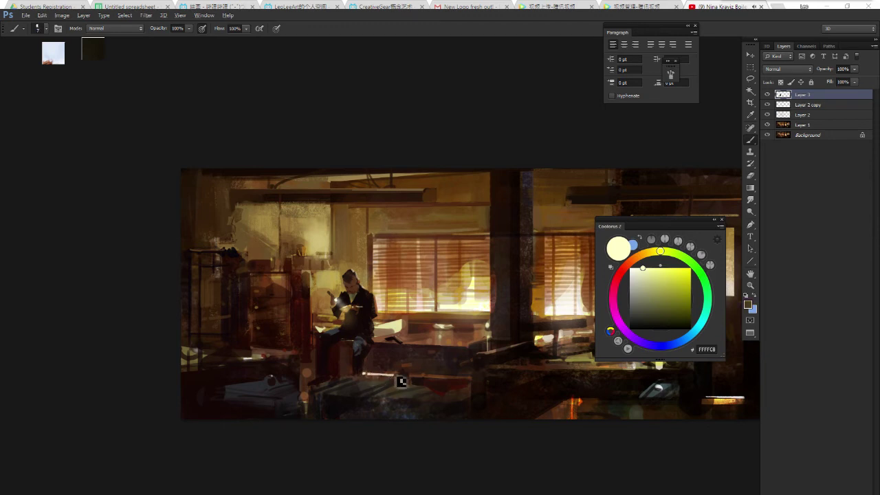
{"action": "left_click", "coordinate": [383, 379], "text": "alt"}
{"action": "left_click", "coordinate": [372, 379], "text": "alt"}
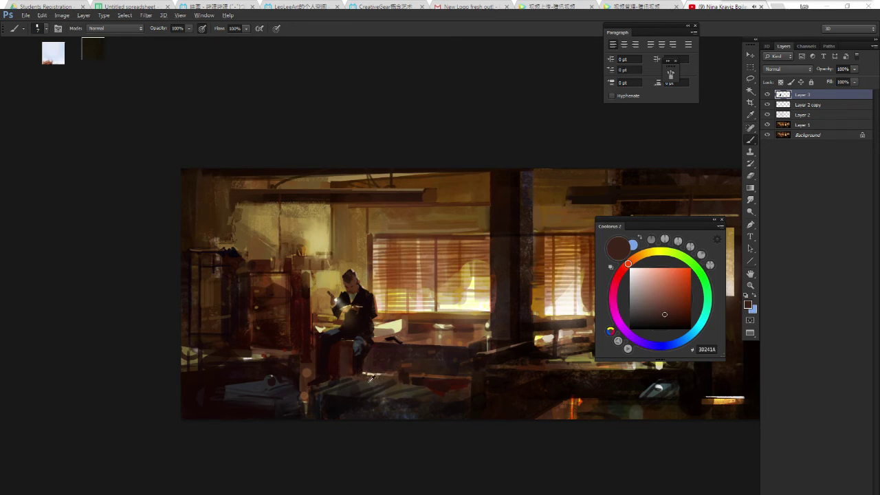
{"action": "left_click_drag", "start_coordinate": [628, 263], "coordinate": [664, 345]}
{"action": "left_click", "coordinate": [660, 297]}
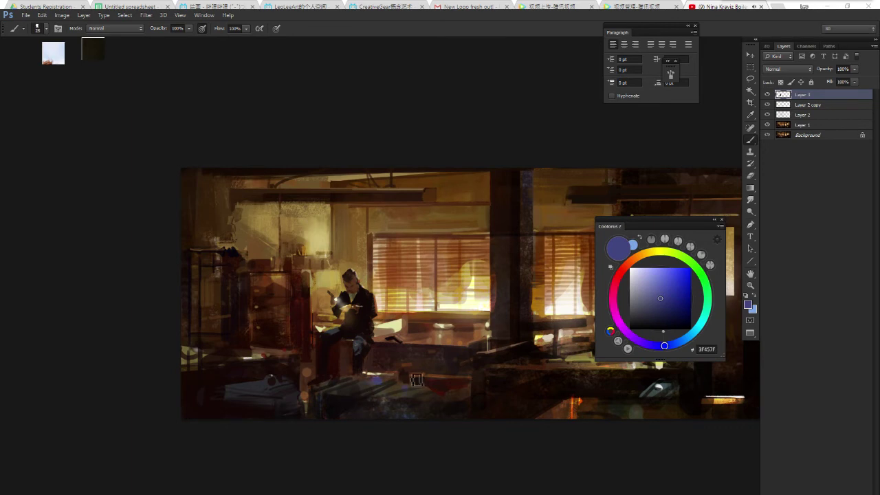
{"action": "left_click_drag", "start_coordinate": [419, 408], "coordinate": [420, 410]}
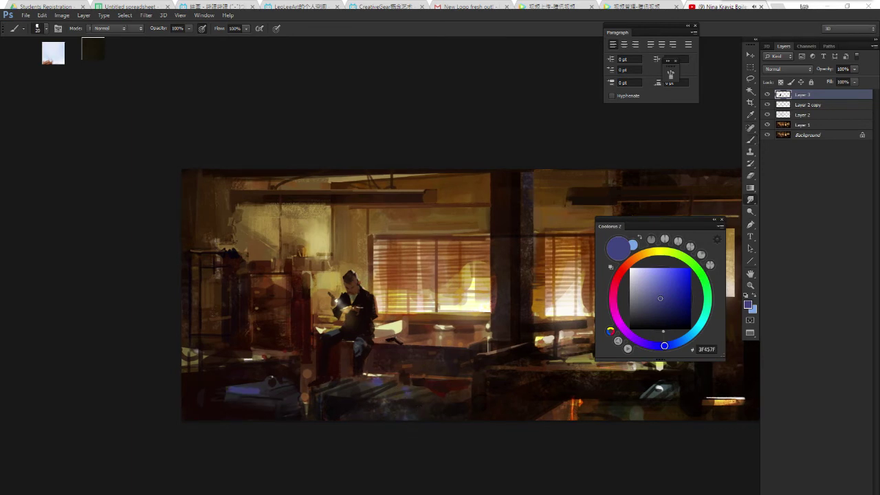
Lighten the blue paint colour and zoom in on the foreground objects.
{"action": "key", "text": "r"}
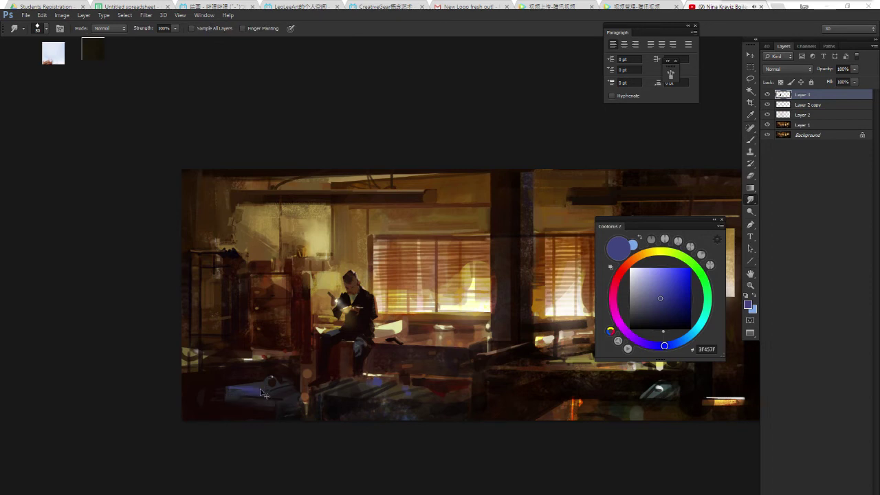
{"action": "key", "text": "b"}
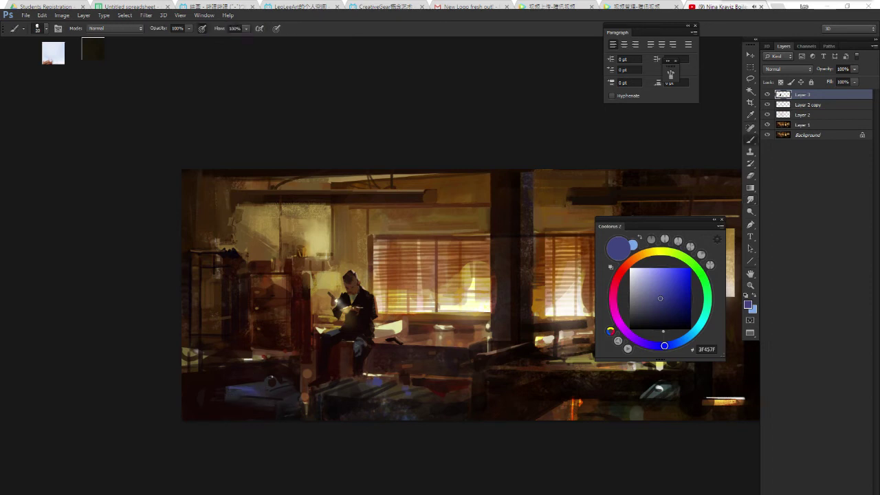
{"action": "left_click", "coordinate": [646, 282]}
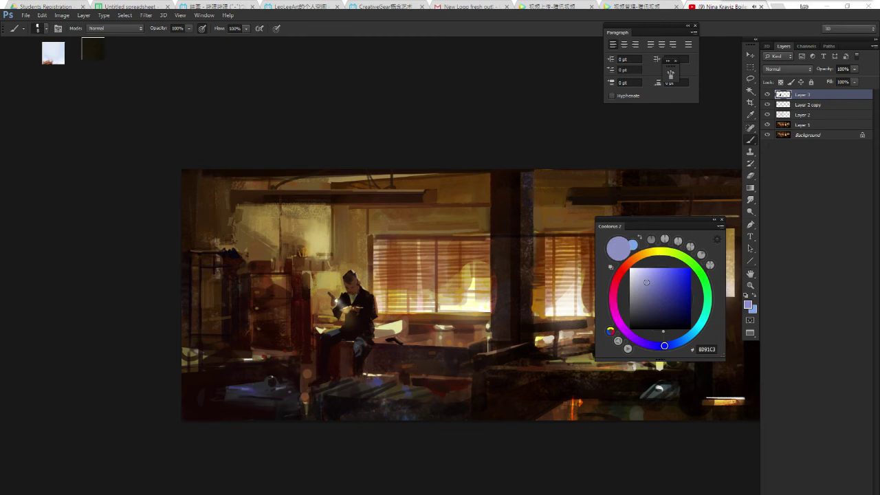
{"action": "scroll", "coordinate": [481, 398], "scroll_direction": "down", "scroll_amount": 3}
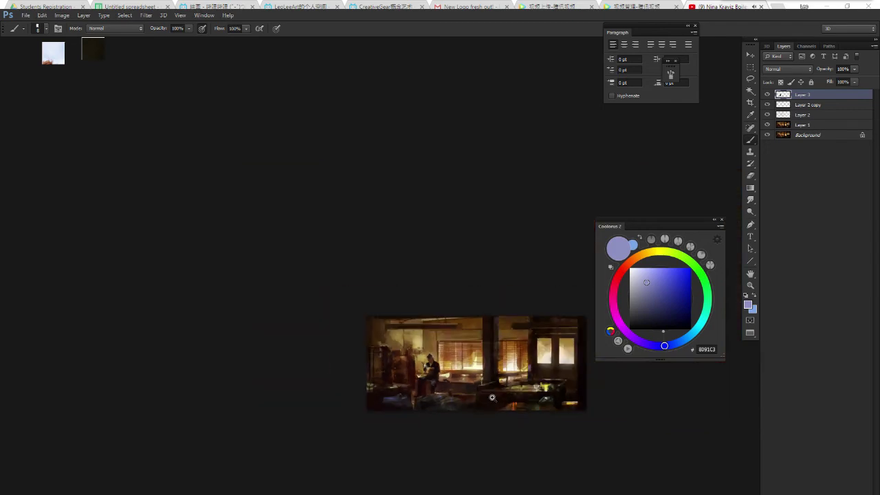
{"action": "scroll", "coordinate": [492, 397], "scroll_direction": "up", "scroll_amount": 1}
{"action": "scroll", "coordinate": [491, 399], "scroll_direction": "up", "scroll_amount": 1}
{"action": "scroll", "coordinate": [384, 387], "scroll_direction": "up", "scroll_amount": 2}
{"action": "scroll", "coordinate": [387, 387], "scroll_direction": "up", "scroll_amount": 1}
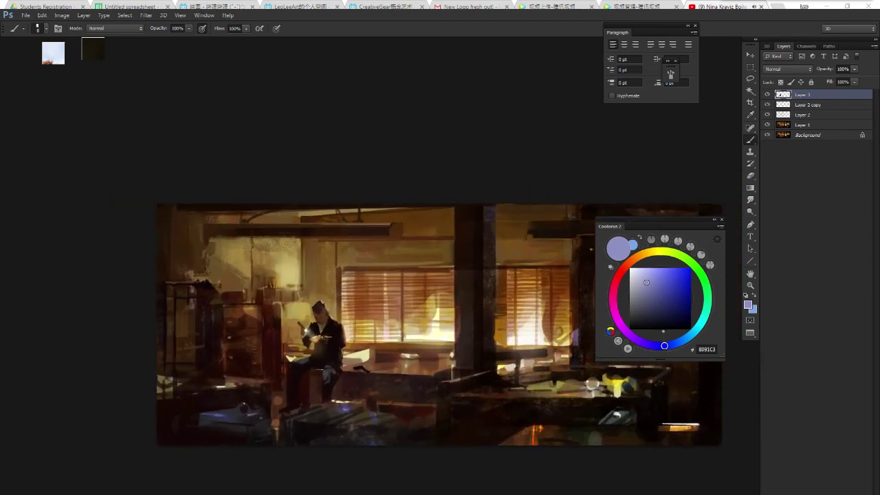
{"action": "left_click_drag", "start_coordinate": [334, 290], "coordinate": [353, 301]}
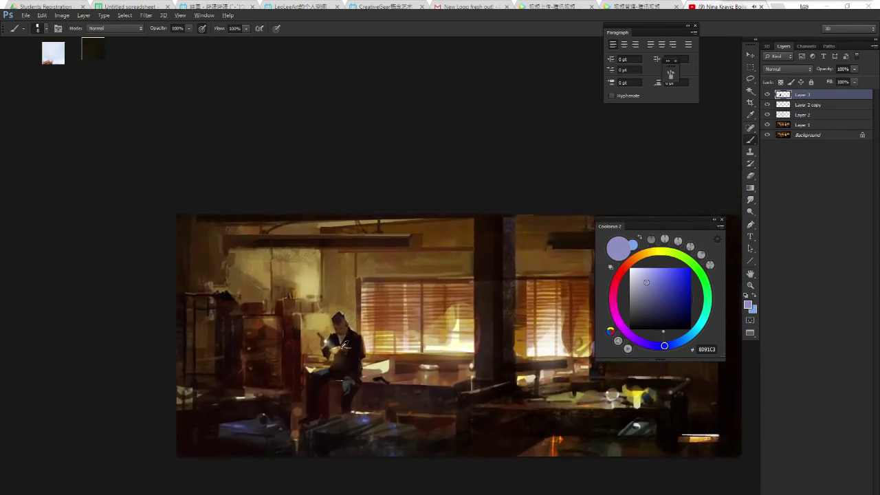
Sample deep brown 302A18, then zoom out and back in to check the whole painting.
{"action": "left_click", "coordinate": [341, 351], "text": "alt"}
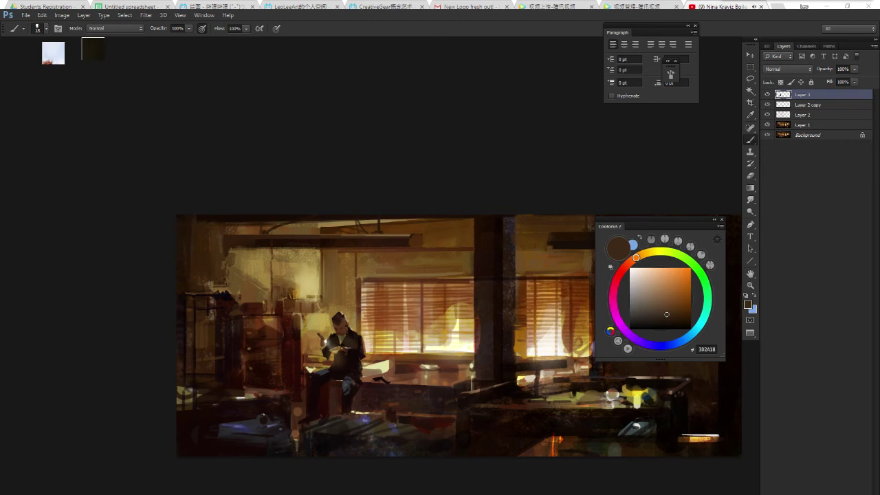
{"action": "left_click", "coordinate": [379, 334], "text": "alt"}
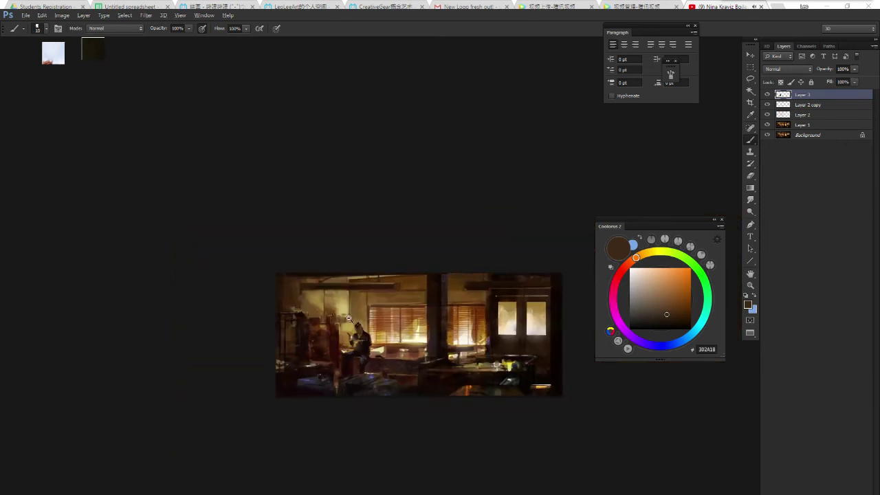
{"action": "left_click", "coordinate": [351, 318], "text": "alt"}
{"action": "left_click", "coordinate": [377, 332]}
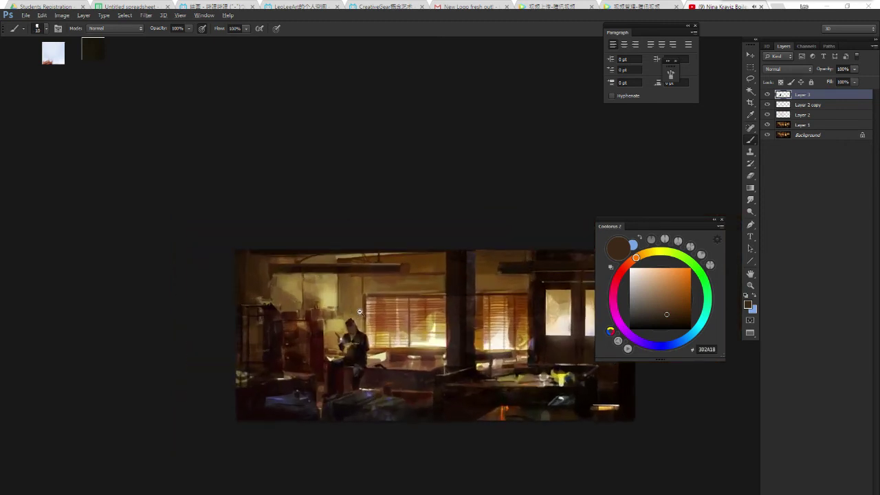
{"action": "left_click", "coordinate": [377, 331]}
Add near-black and warm brown shadow touches in the foreground with a small brush.
{"action": "left_click_drag", "start_coordinate": [376, 332], "coordinate": [380, 327]}
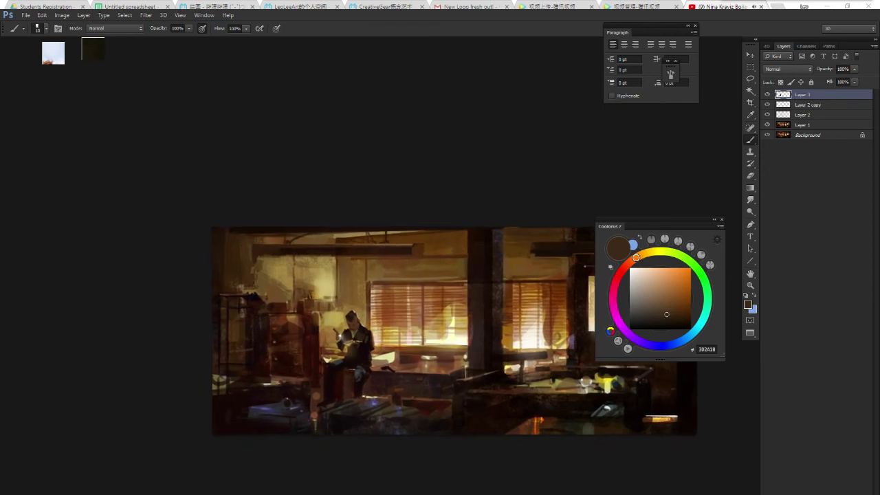
{"action": "left_click", "coordinate": [352, 382], "text": "alt"}
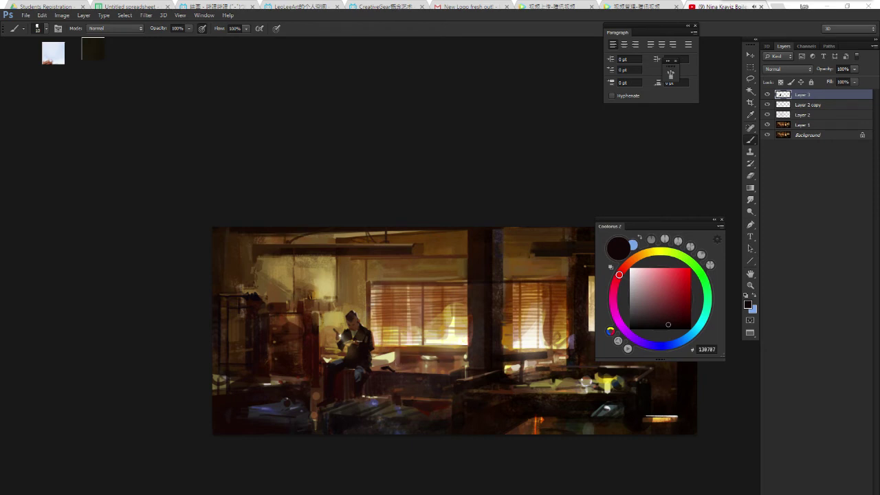
{"action": "key", "text": "bracketleft"}
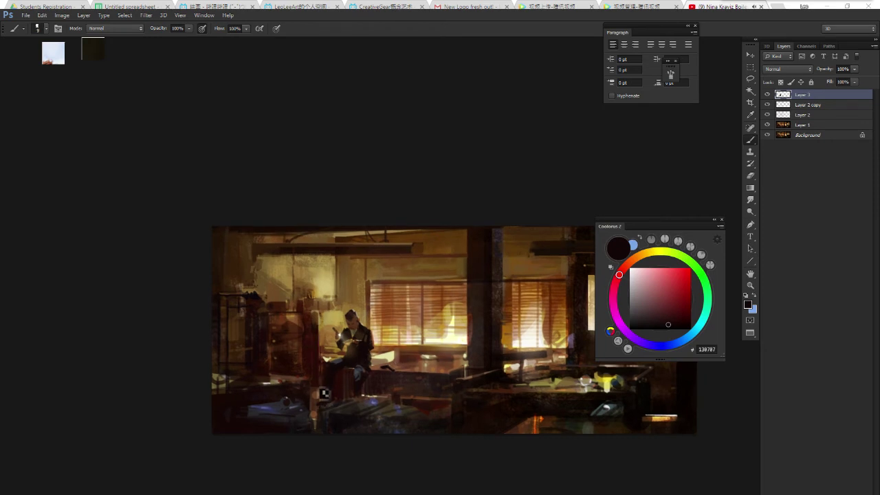
{"action": "key", "text": "bracketright"}
{"action": "left_click", "coordinate": [316, 394], "text": "alt"}
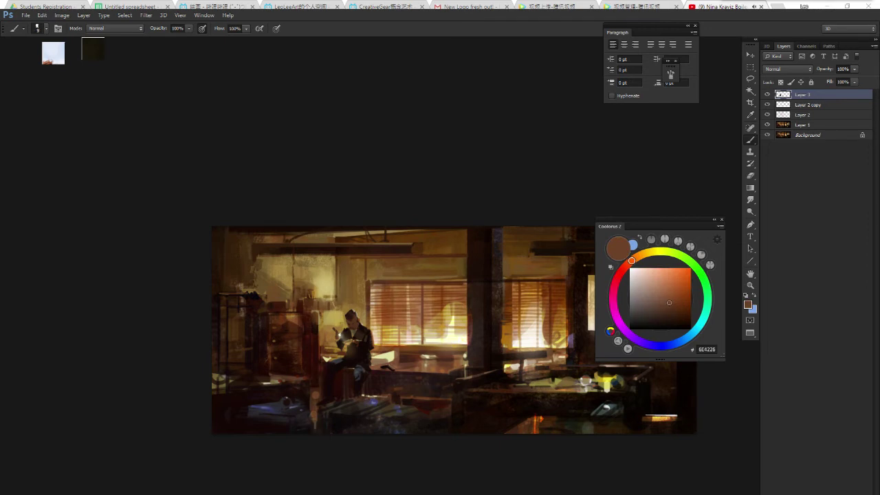
{"action": "key", "text": "bracketleft"}
{"action": "left_click", "coordinate": [326, 412], "text": "alt"}
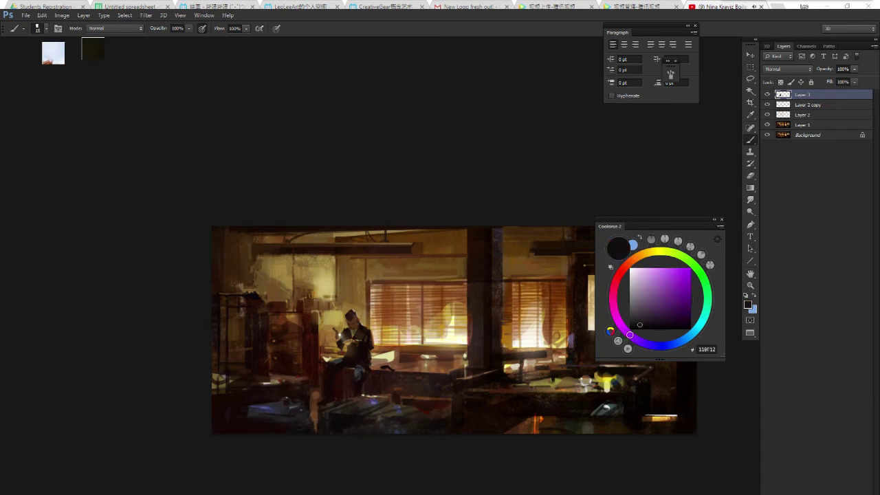
Flatten all layers into a single Background layer.
{"action": "left_click_drag", "start_coordinate": [471, 386], "coordinate": [361, 402]}
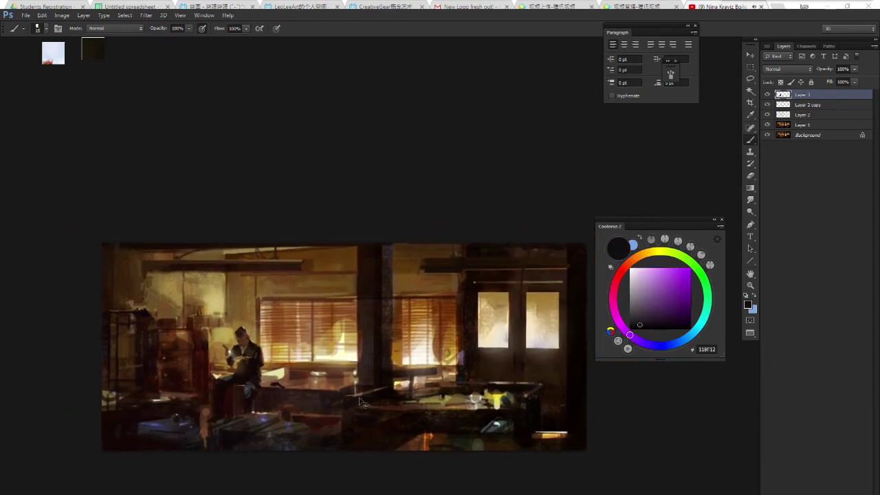
{"action": "key", "text": "ctrl+shift+e"}
{"action": "left_click", "coordinate": [416, 341], "text": "alt"}
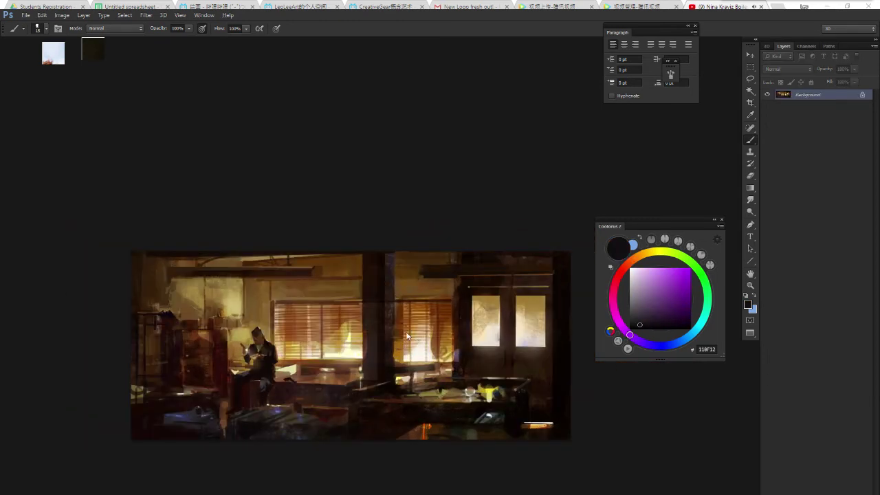
Repaint the dark central pillar with lavender and lighter strokes, then darken its lower part.
{"action": "left_click_drag", "start_coordinate": [378, 332], "coordinate": [402, 335]}
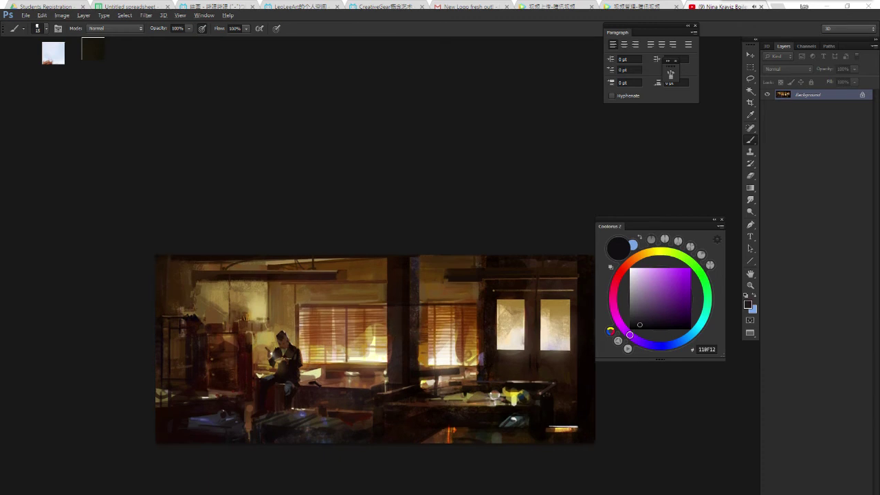
{"action": "left_click", "coordinate": [393, 312], "text": "alt"}
{"action": "left_click", "coordinate": [403, 364], "text": "alt"}
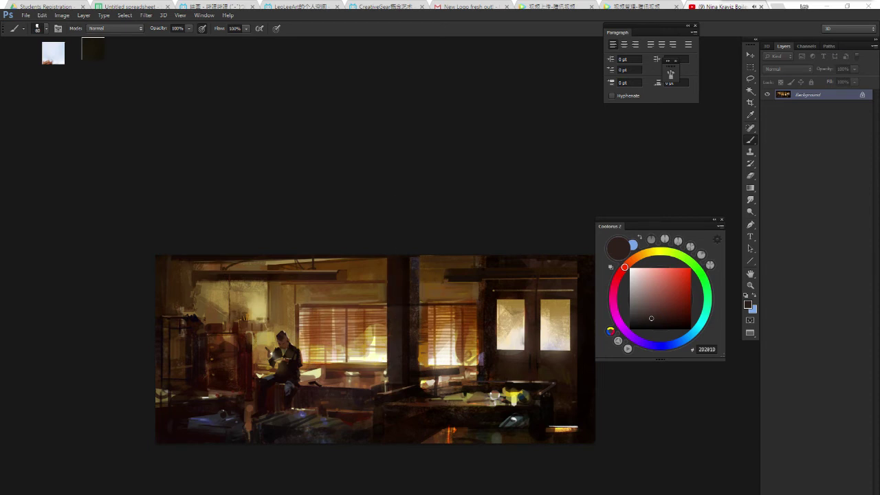
{"action": "left_click_drag", "start_coordinate": [416, 255], "coordinate": [408, 336]}
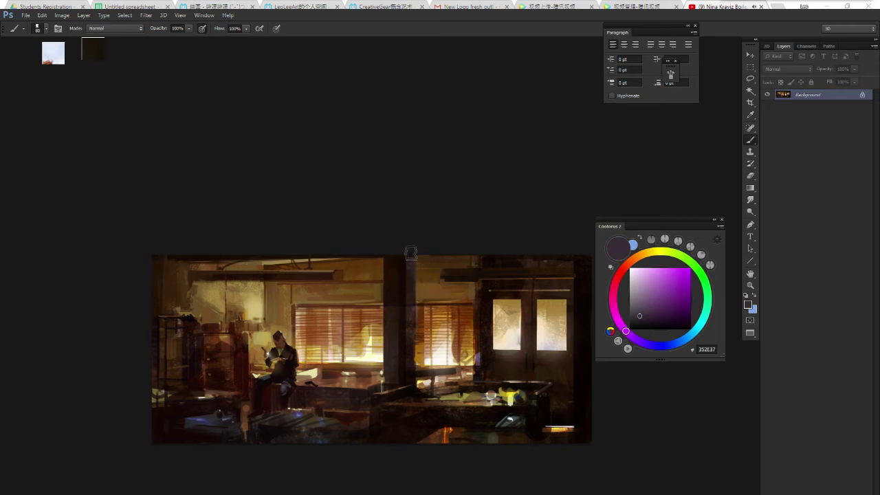
{"action": "left_click_drag", "start_coordinate": [411, 253], "coordinate": [411, 363]}
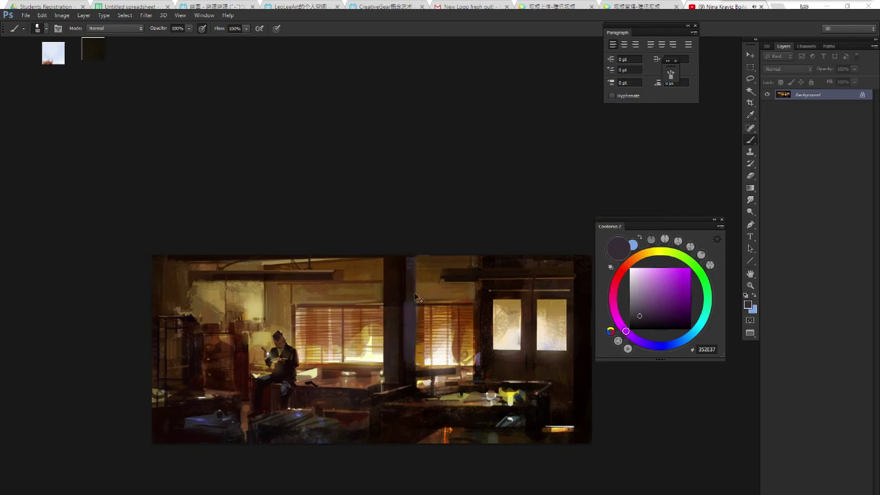
{"action": "key", "text": "ctrl+z"}
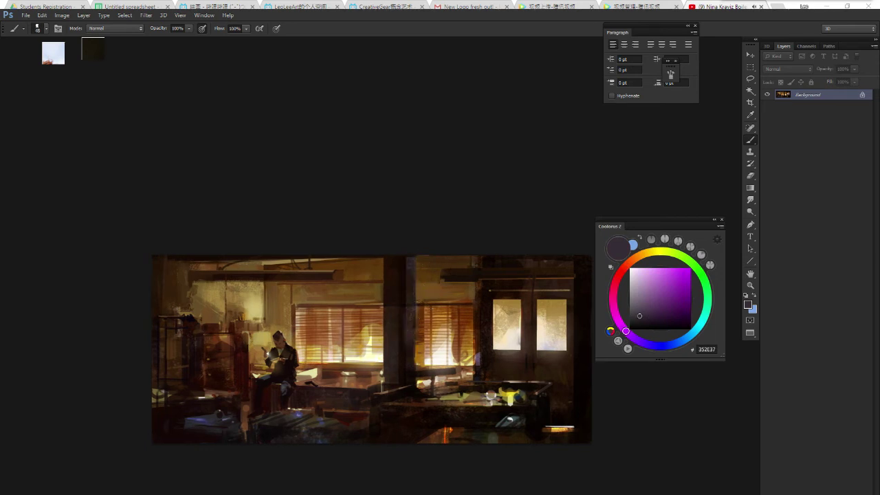
{"action": "left_click_drag", "start_coordinate": [412, 380], "coordinate": [411, 341]}
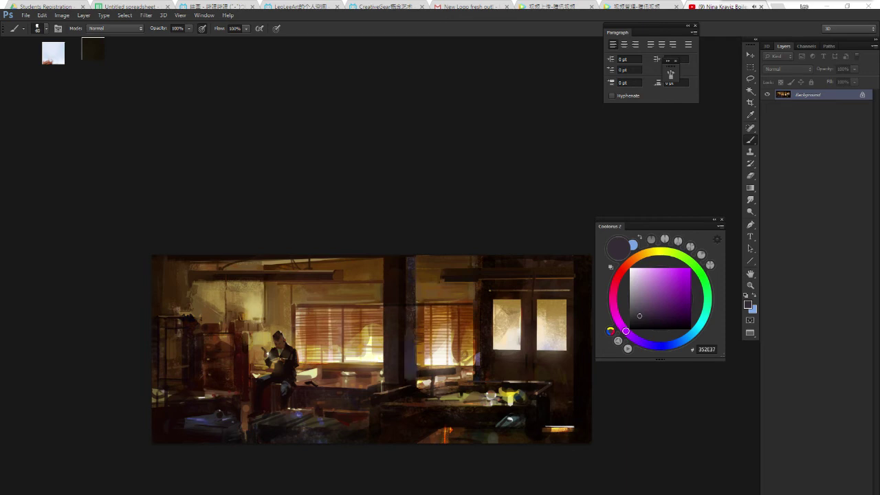
{"action": "left_click", "coordinate": [422, 336]}
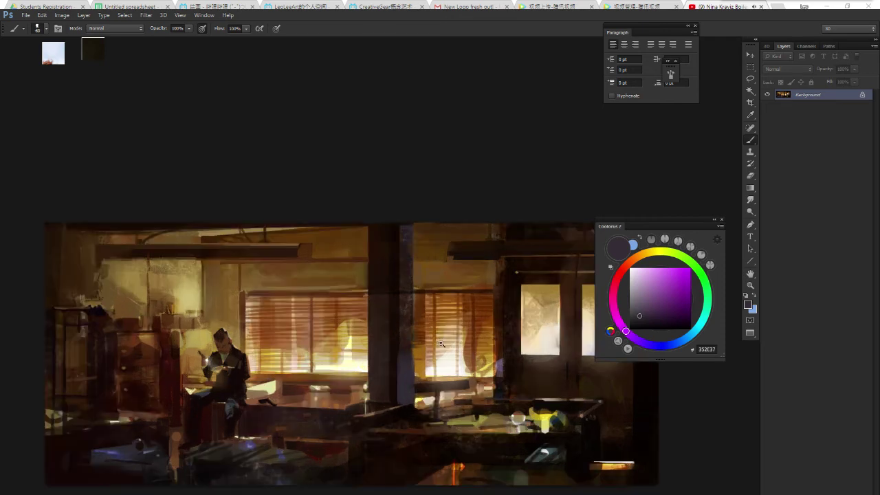
{"action": "left_click", "coordinate": [406, 377], "text": "alt"}
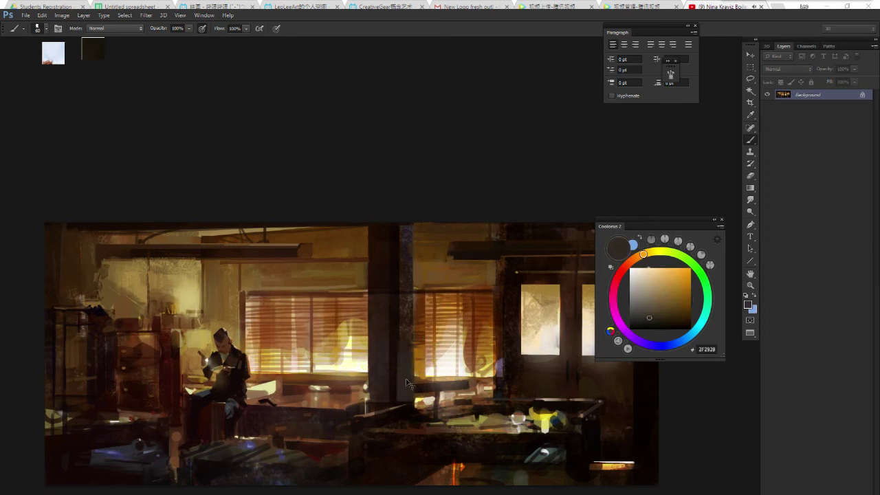
{"action": "left_click_drag", "start_coordinate": [406, 347], "coordinate": [403, 397]}
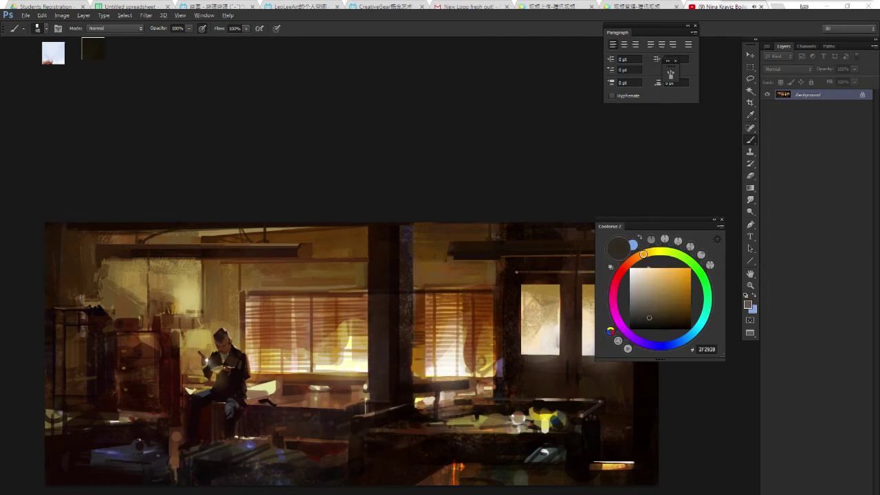
Layer lighter brown, reddish-brown and dark warm brown strokes along the lower pillar.
{"action": "left_click", "coordinate": [406, 395], "text": "alt"}
{"action": "left_click_drag", "start_coordinate": [409, 334], "coordinate": [406, 399]}
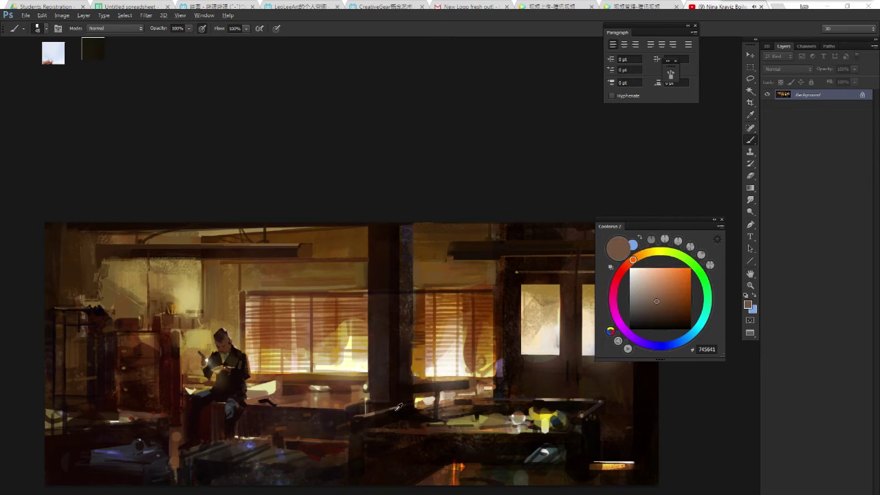
{"action": "left_click", "coordinate": [415, 384], "text": "alt"}
{"action": "left_click_drag", "start_coordinate": [404, 398], "coordinate": [415, 353]}
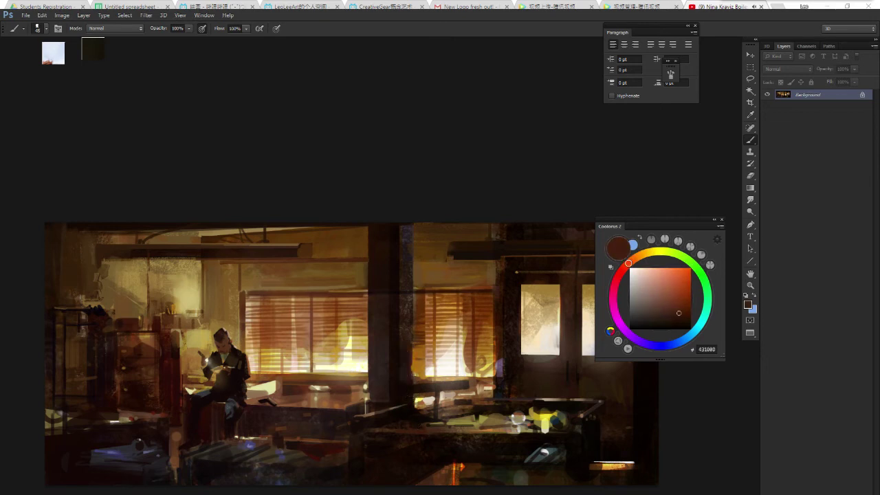
{"action": "left_click", "coordinate": [405, 397], "text": "alt"}
{"action": "left_click_drag", "start_coordinate": [406, 399], "coordinate": [408, 365]}
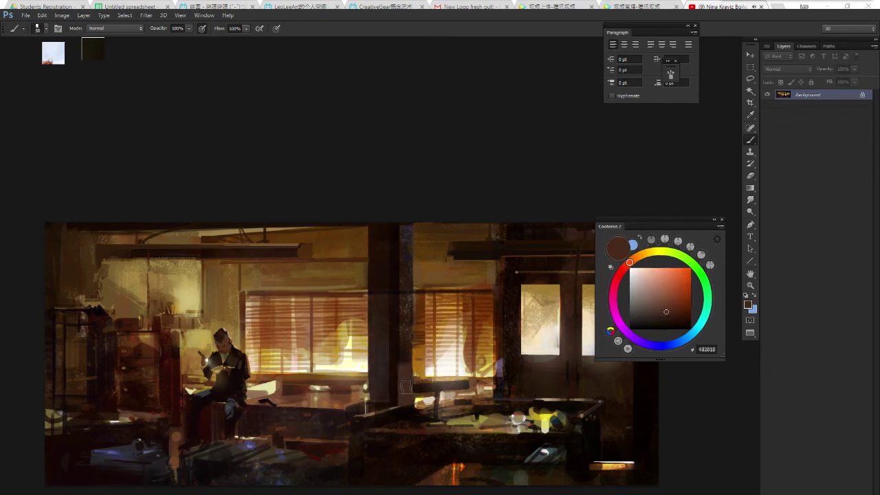
Add a near-white highlight along the bench top and cover the light area beneath in dark brown.
{"action": "left_click", "coordinate": [421, 386], "text": "alt"}
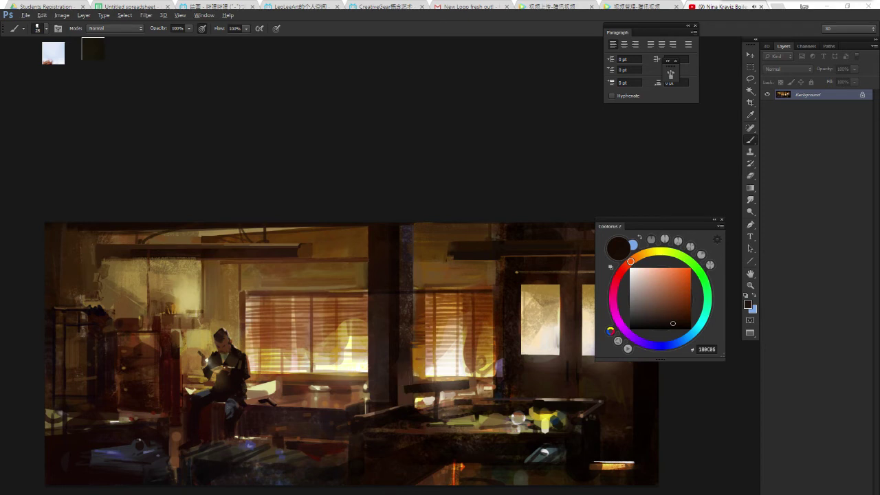
{"action": "left_click", "coordinate": [445, 365], "text": "alt"}
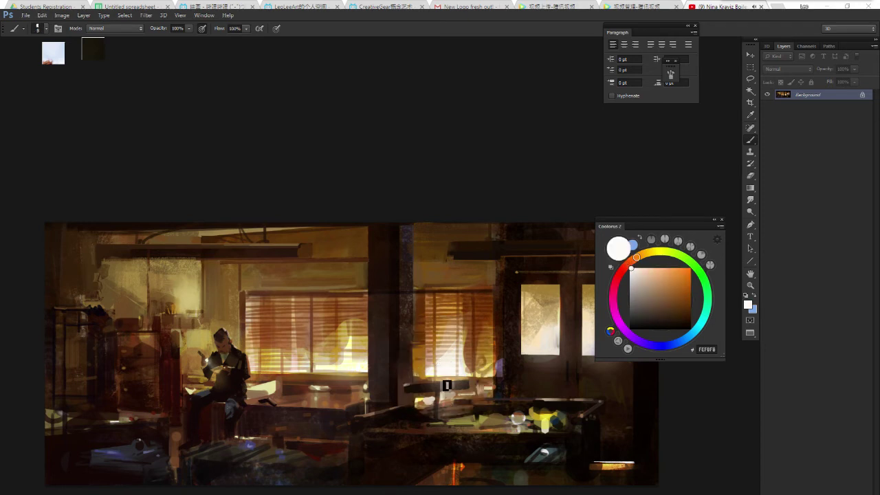
{"action": "left_click_drag", "start_coordinate": [410, 383], "coordinate": [425, 383]}
{"action": "left_click_drag", "start_coordinate": [419, 384], "coordinate": [462, 384]}
{"action": "left_click", "coordinate": [430, 389], "text": "alt"}
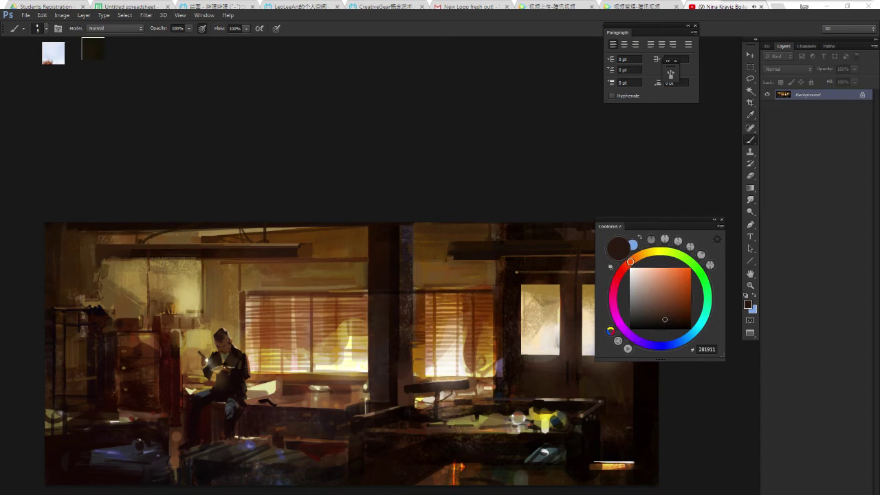
{"action": "mouse_move", "coordinate": [450, 394]}
{"action": "left_mouse_down"}
{"action": "mouse_move", "coordinate": [453, 418]}
{"action": "mouse_move", "coordinate": [455, 397]}
{"action": "mouse_move", "coordinate": [473, 393]}
{"action": "mouse_move", "coordinate": [433, 395]}
{"action": "left_mouse_up"}
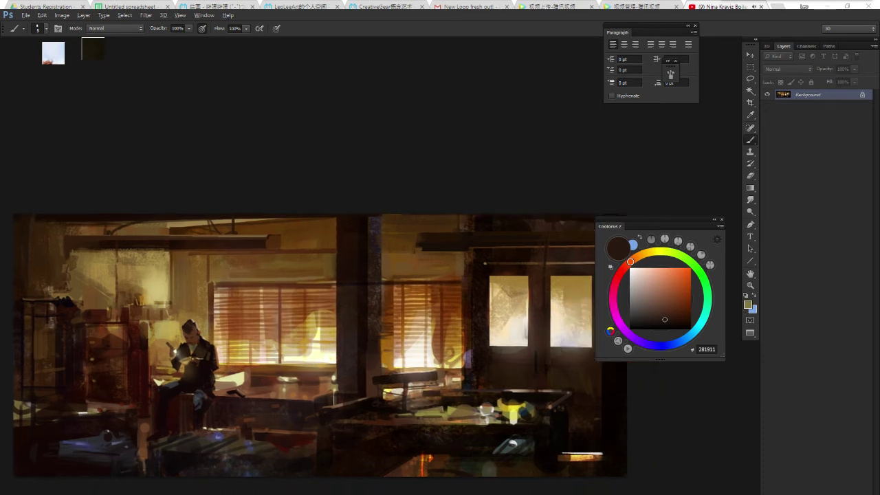
{"action": "left_click", "coordinate": [440, 397], "text": "alt"}
Pick a slightly redder brown and add a new empty Layer 1.
{"action": "left_click_drag", "start_coordinate": [427, 406], "coordinate": [463, 410]}
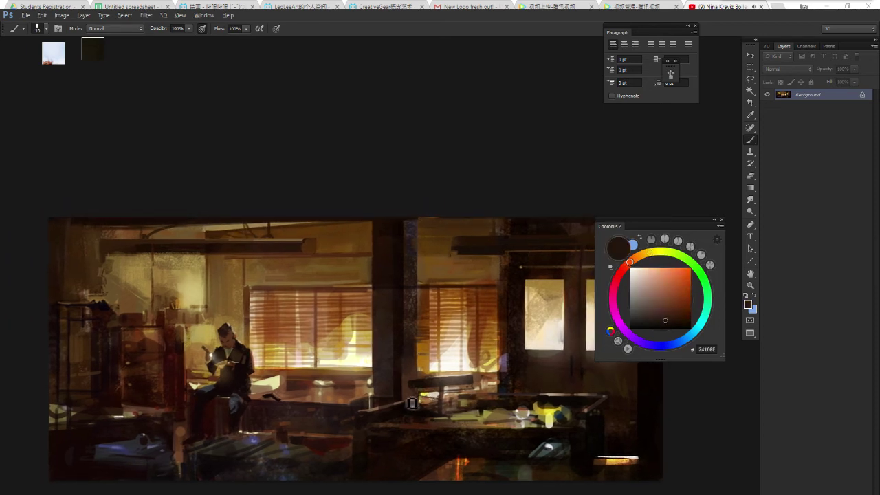
{"action": "left_click", "coordinate": [412, 403], "text": "alt"}
{"action": "scroll", "coordinate": [437, 402], "scroll_direction": "down", "scroll_amount": 2}
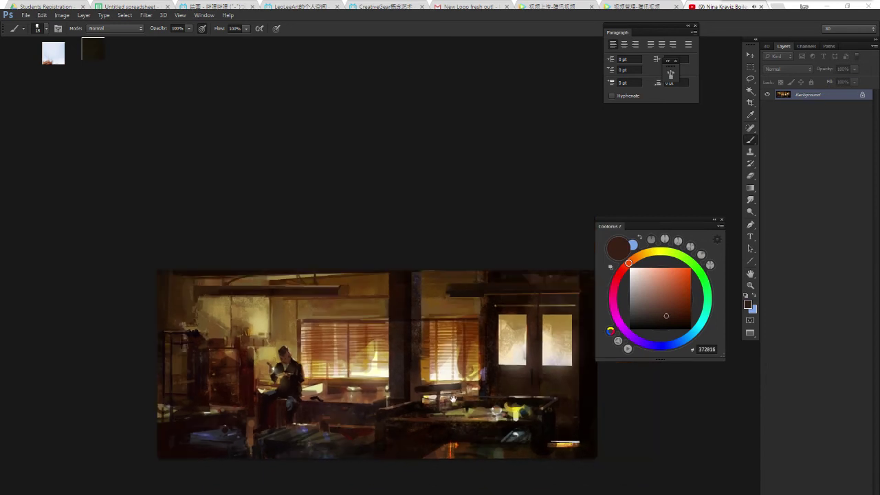
{"action": "key", "text": "ctrl+shift+n"}
{"action": "key", "text": "Return"}
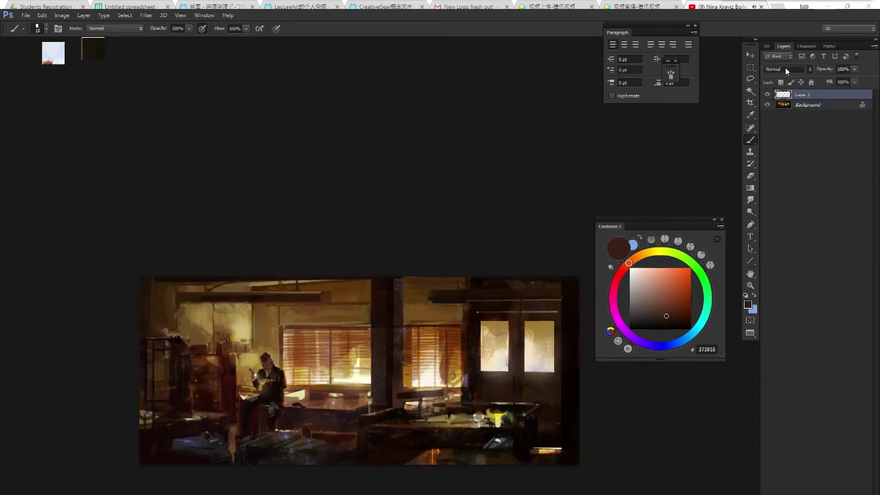
Set Layer 1's blend mode to Darker Color.
{"action": "left_click", "coordinate": [784, 69]}
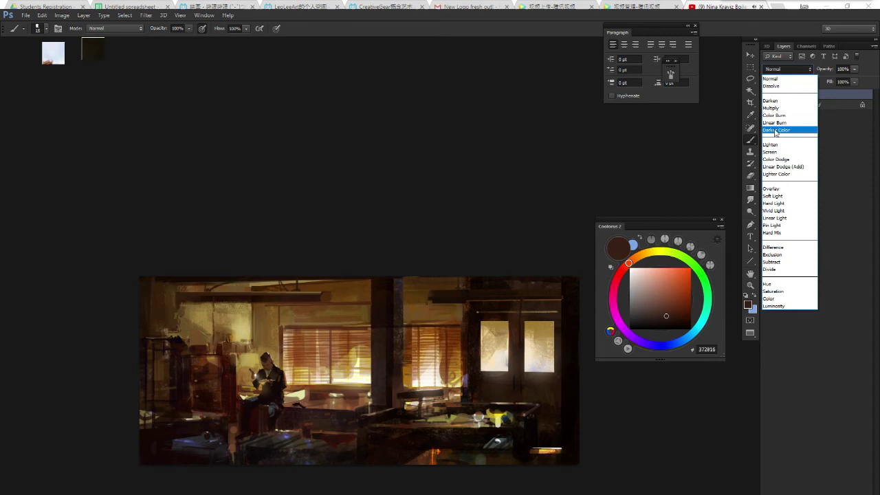
{"action": "left_click", "coordinate": [780, 130]}
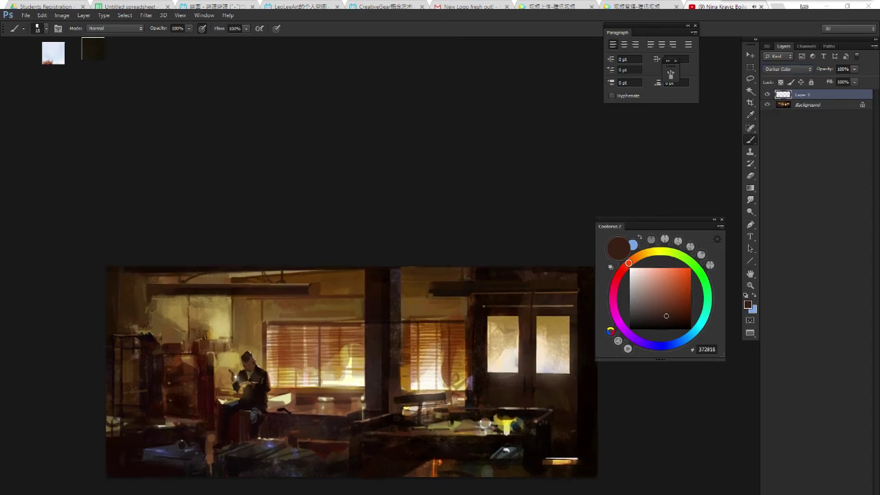
{"action": "scroll", "coordinate": [464, 295], "scroll_direction": "up", "scroll_amount": 1}
{"action": "left_click_drag", "start_coordinate": [473, 286], "coordinate": [476, 274]}
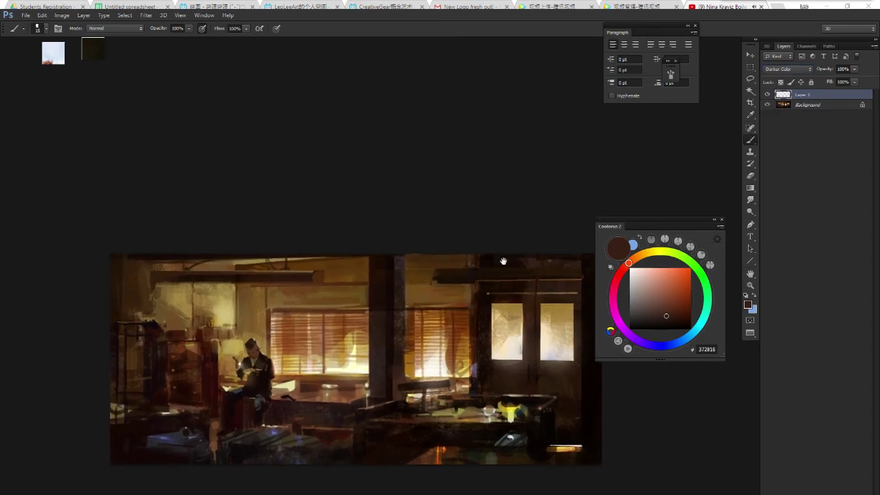
{"action": "mouse_move", "coordinate": [467, 304]}
{"action": "left_mouse_down"}
{"action": "mouse_move", "coordinate": [480, 308]}
{"action": "mouse_move", "coordinate": [490, 285]}
{"action": "left_mouse_up"}
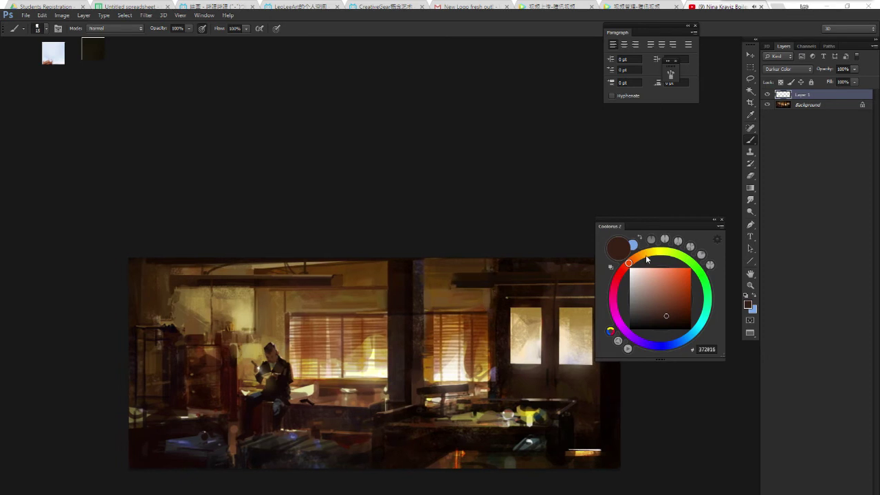
Tone down the yellow highlight on the shelf with muted grey-green strokes.
{"action": "mouse_move", "coordinate": [647, 258]}
{"action": "left_mouse_down"}
{"action": "mouse_move", "coordinate": [703, 272]}
{"action": "mouse_move", "coordinate": [678, 342]}
{"action": "left_mouse_up"}
{"action": "left_click", "coordinate": [655, 313]}
{"action": "left_click_drag", "start_coordinate": [509, 385], "coordinate": [508, 380]}
{"action": "left_click", "coordinate": [706, 309]}
{"action": "left_click", "coordinate": [638, 307]}
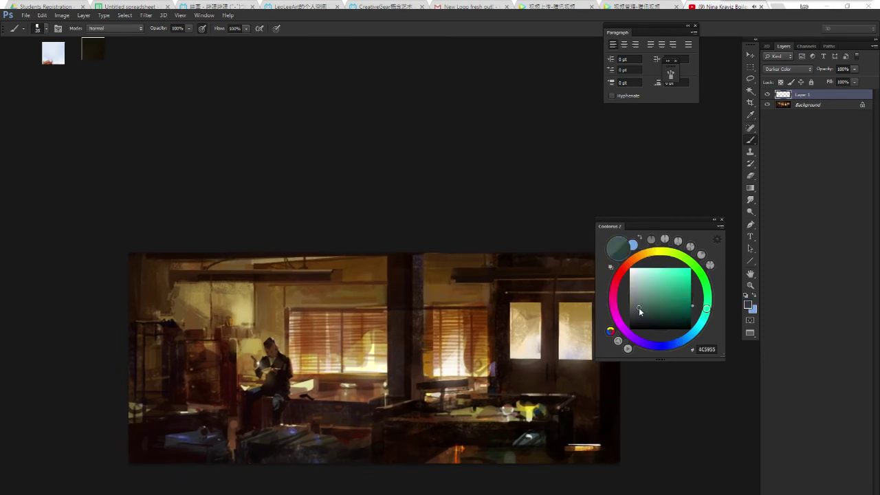
{"action": "left_click_drag", "start_coordinate": [519, 411], "coordinate": [535, 415]}
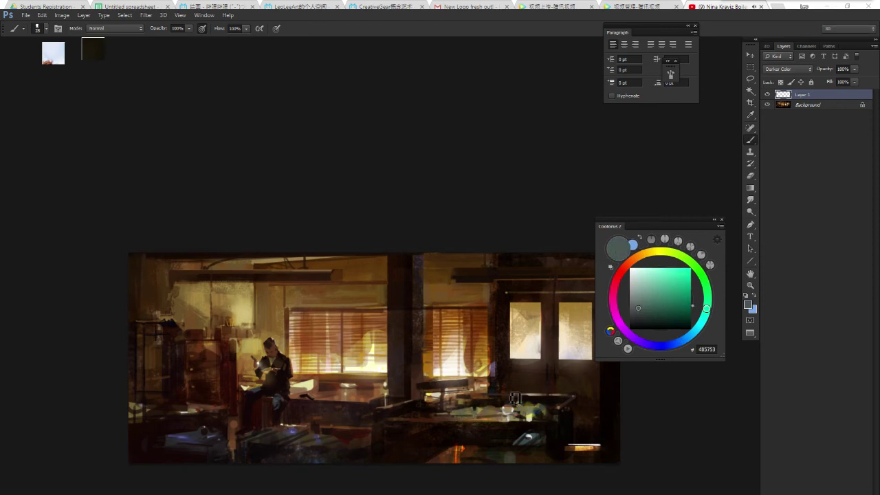
Touch up the small light mark at bottom right with a muted lavender-blue.
{"action": "left_click", "coordinate": [668, 344]}
{"action": "left_click", "coordinate": [649, 292]}
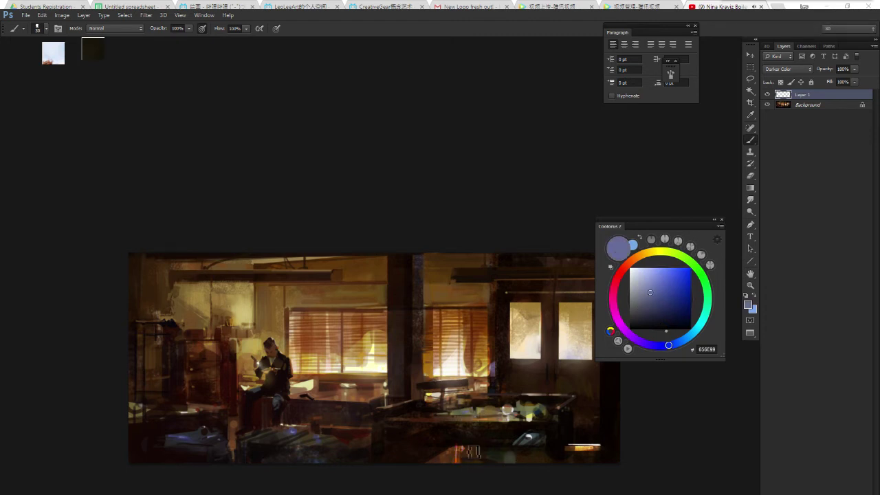
{"action": "left_click_drag", "start_coordinate": [574, 447], "coordinate": [600, 447]}
{"action": "mouse_move", "coordinate": [622, 409]}
{"action": "left_mouse_down"}
{"action": "mouse_move", "coordinate": [579, 423]}
{"action": "mouse_move", "coordinate": [578, 236]}
{"action": "left_mouse_up"}
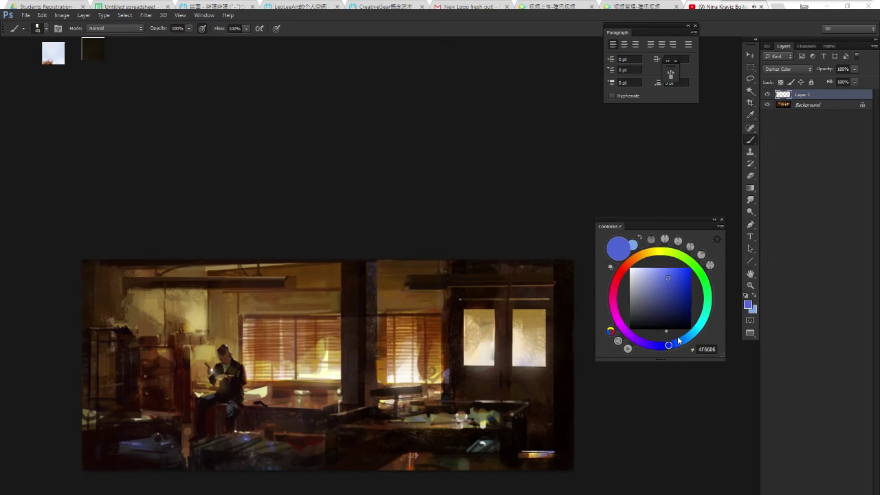
{"action": "mouse_move", "coordinate": [577, 301]}
{"action": "left_mouse_down"}
{"action": "mouse_move", "coordinate": [617, 291]}
{"action": "mouse_move", "coordinate": [641, 307]}
{"action": "left_mouse_up"}
Try out blue colours: muted teal, a sampled blue, deep navy and medium steel blue.
{"action": "left_click", "coordinate": [702, 319]}
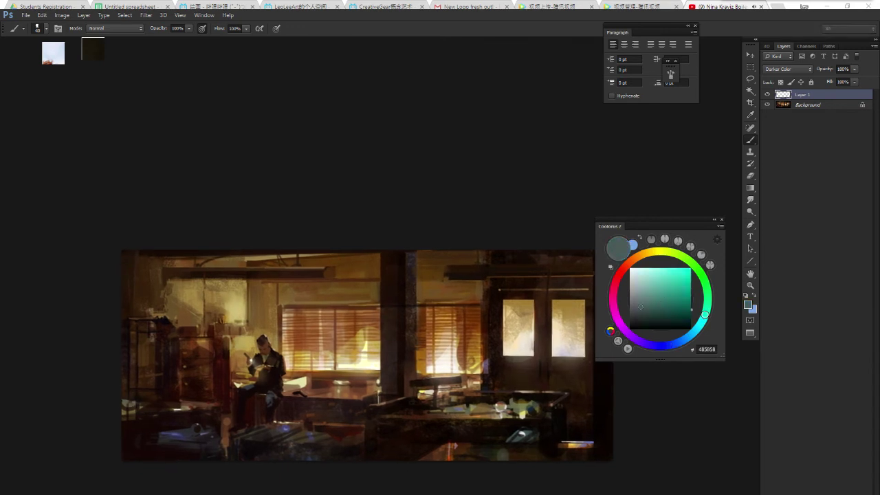
{"action": "left_click", "coordinate": [176, 434], "text": "alt"}
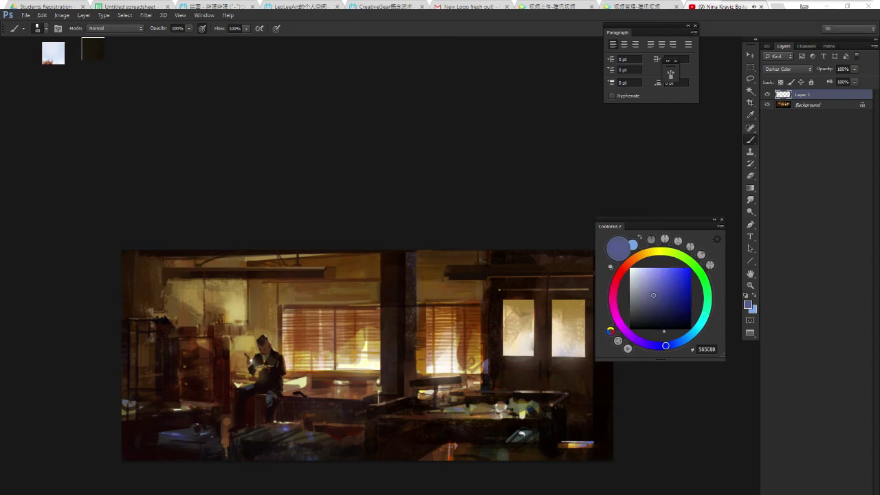
{"action": "left_click", "coordinate": [654, 310]}
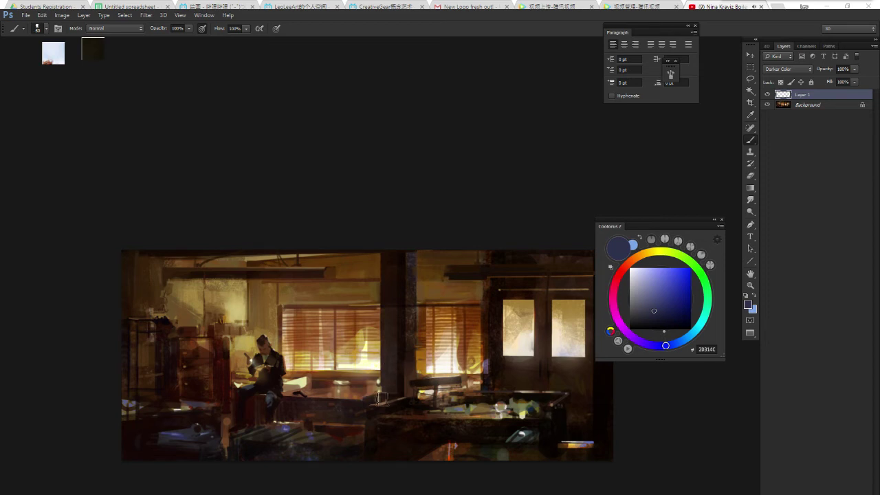
{"action": "scroll", "coordinate": [382, 397], "scroll_direction": "down", "scroll_amount": 2}
{"action": "scroll", "coordinate": [463, 360], "scroll_direction": "up", "scroll_amount": 3}
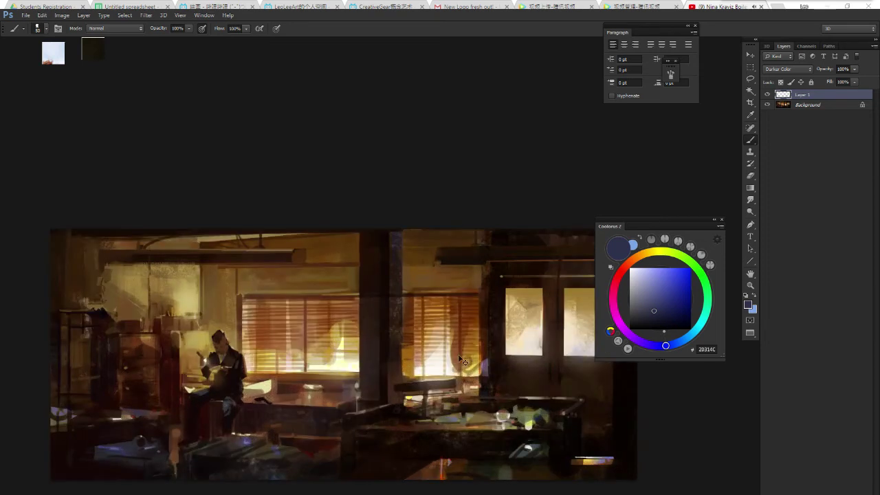
{"action": "left_click", "coordinate": [687, 333]}
{"action": "left_click", "coordinate": [660, 305]}
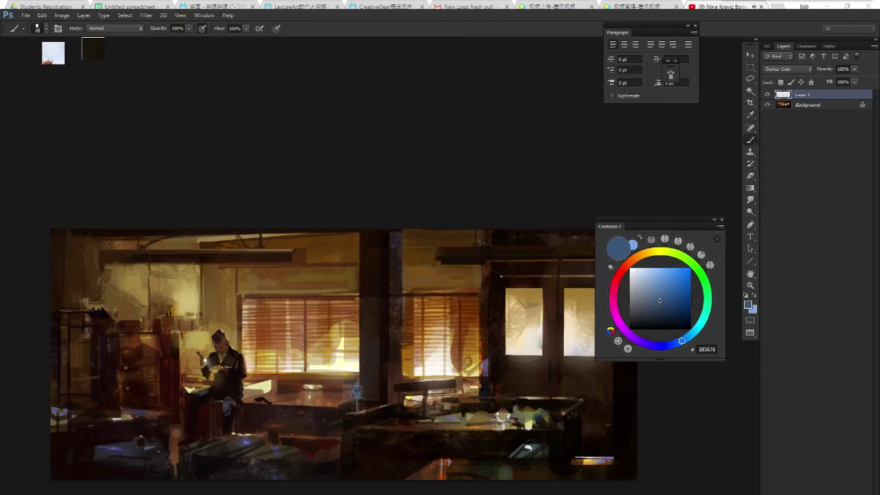
{"action": "scroll", "coordinate": [358, 406], "scroll_direction": "down", "scroll_amount": 1}
{"action": "scroll", "coordinate": [358, 406], "scroll_direction": "down", "scroll_amount": 1}
{"action": "scroll", "coordinate": [354, 402], "scroll_direction": "up", "scroll_amount": 1}
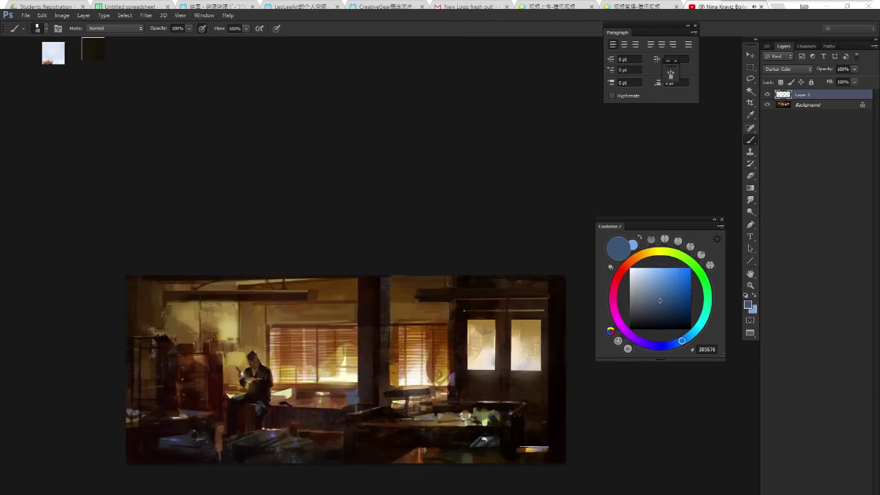
Return to the brush with a dark reddish-brown colour and a smaller brush size.
{"action": "key", "text": "e"}
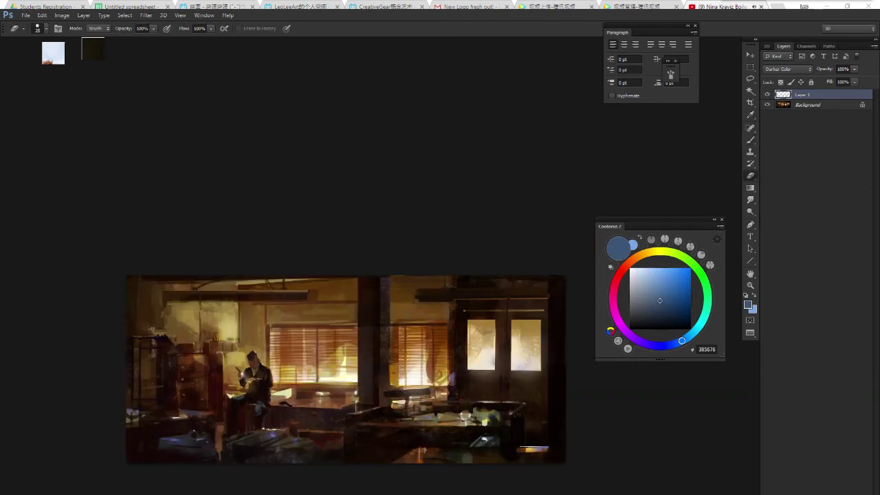
{"action": "left_click_drag", "start_coordinate": [373, 388], "coordinate": [413, 378]}
{"action": "scroll", "coordinate": [385, 371], "scroll_direction": "down", "scroll_amount": 1}
{"action": "scroll", "coordinate": [385, 364], "scroll_direction": "up", "scroll_amount": 2}
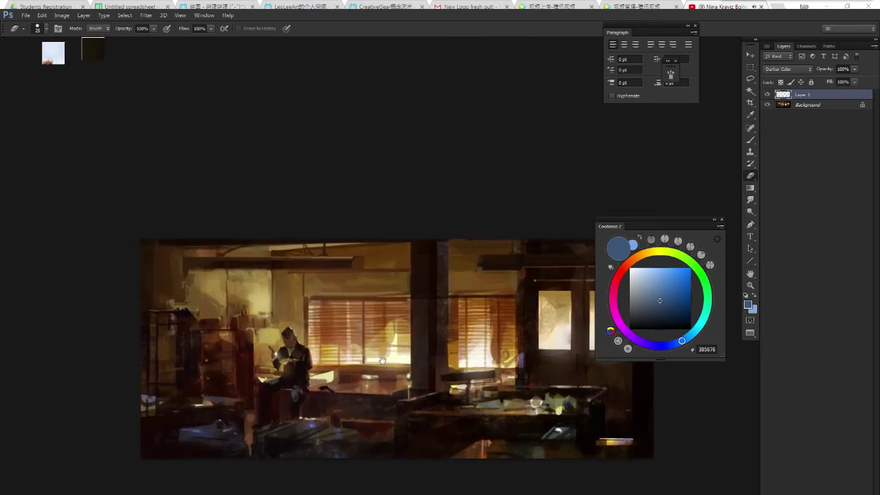
{"action": "key", "text": "b"}
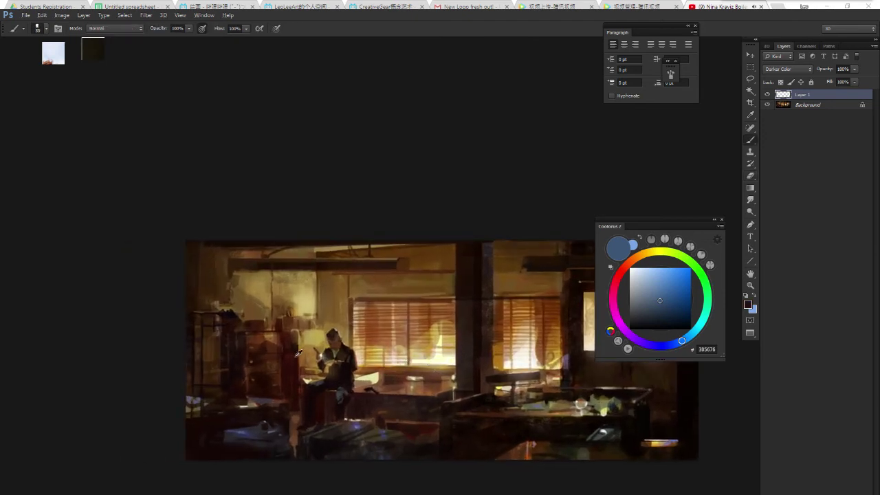
{"action": "left_click", "coordinate": [298, 352], "text": "alt"}
{"action": "left_click", "coordinate": [672, 299]}
{"action": "left_click", "coordinate": [656, 312]}
{"action": "left_click_drag", "start_coordinate": [285, 343], "coordinate": [315, 343]}
{"action": "scroll", "coordinate": [350, 333], "scroll_direction": "up", "scroll_amount": 1}
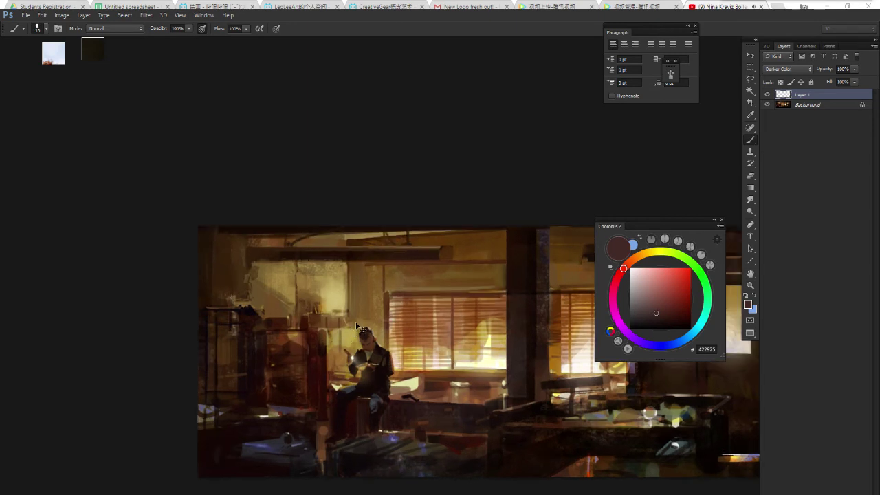
{"action": "key", "text": "bracketleft"}
{"action": "key", "text": "bracketleft"}
{"action": "key", "text": "bracketleft"}
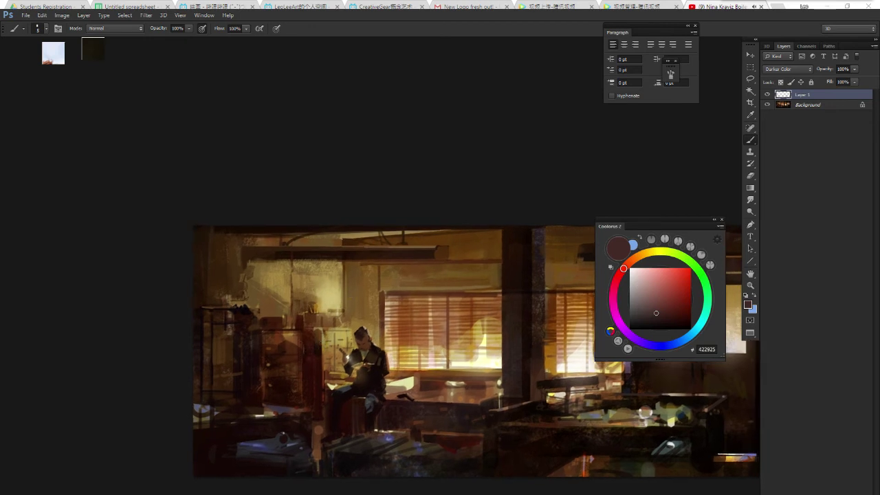
Sample the tan wall colour, set the brush to 20 and the smudge brush to 40.
{"action": "left_click", "coordinate": [328, 285], "text": "alt"}
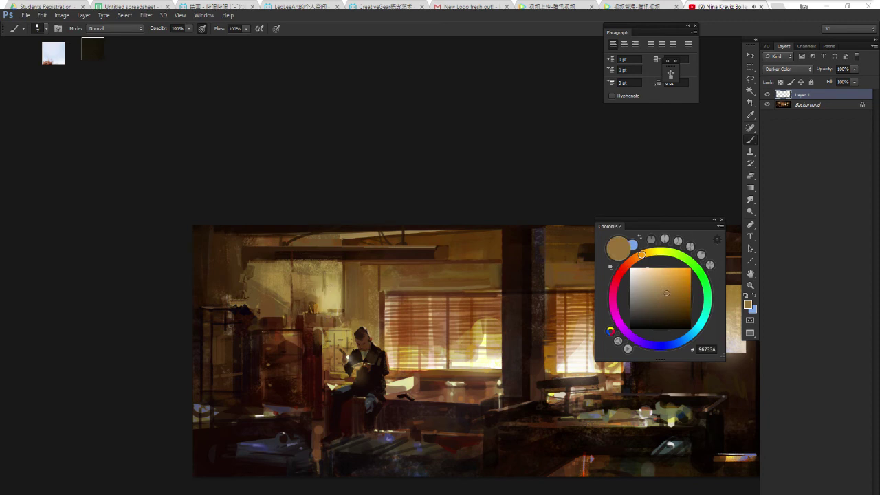
{"action": "key", "text": "bracketleft"}
{"action": "key", "text": "bracketleft"}
{"action": "key", "text": "r"}
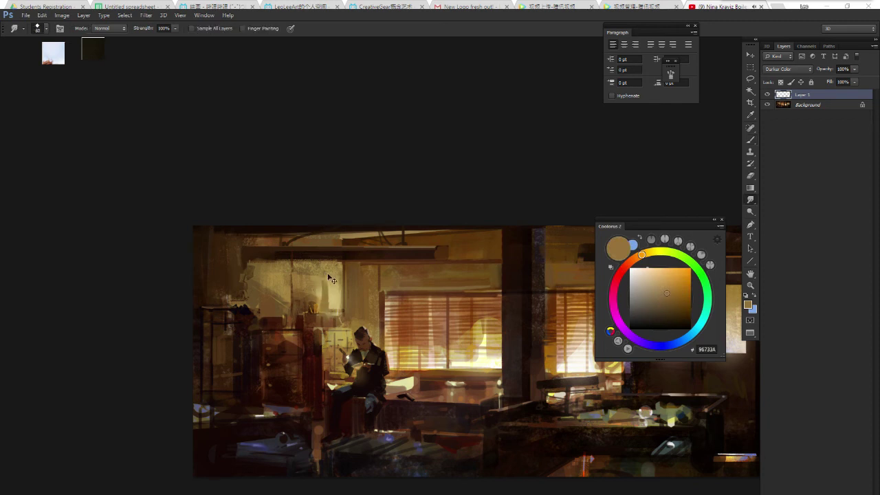
{"action": "key", "text": "bracketright"}
{"action": "key", "text": "bracketright"}
{"action": "key", "text": "b"}
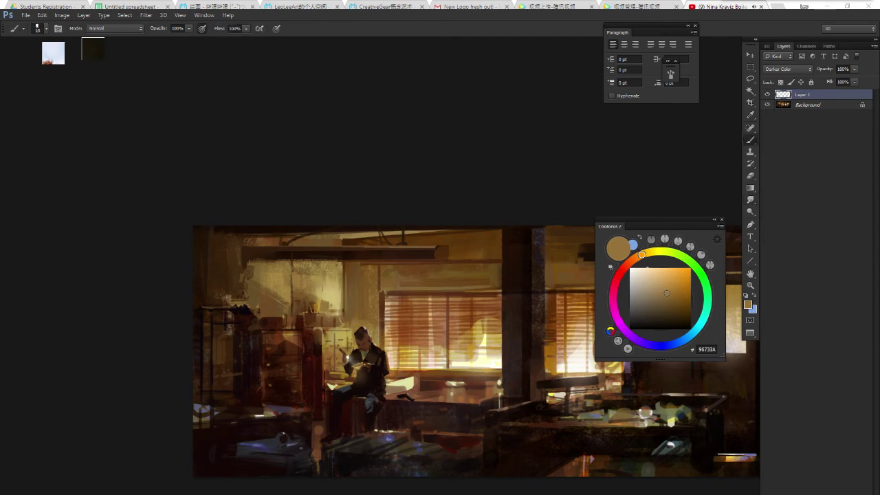
Pick a deep red-brown 542A1A and start a new Layer 2.
{"action": "left_click_drag", "start_coordinate": [657, 302], "coordinate": [674, 297]}
{"action": "left_click_drag", "start_coordinate": [641, 254], "coordinate": [631, 262]}
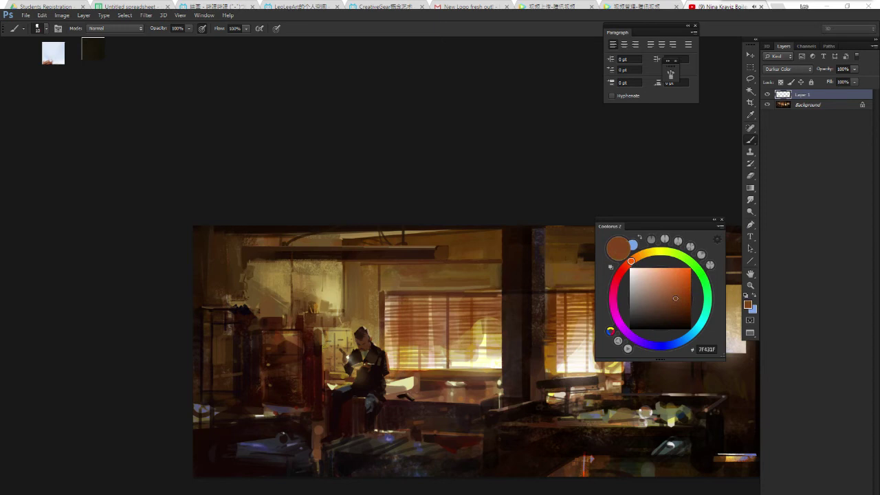
{"action": "left_click", "coordinate": [337, 308], "text": "alt"}
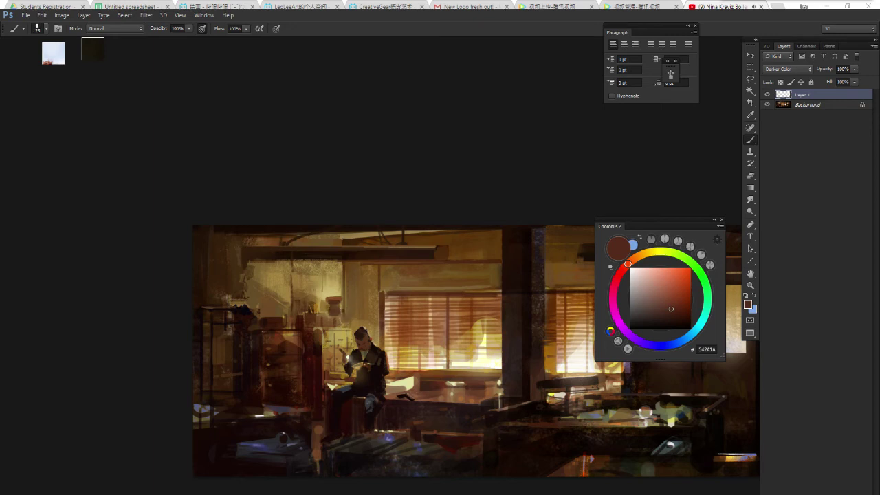
{"action": "scroll", "coordinate": [381, 306], "scroll_direction": "down", "scroll_amount": 1}
{"action": "key", "text": "ctrl+shift+n"}
Confirm Layer 2 and sample wall tones from light yellow through tan to dark brown.
{"action": "key", "text": "Return"}
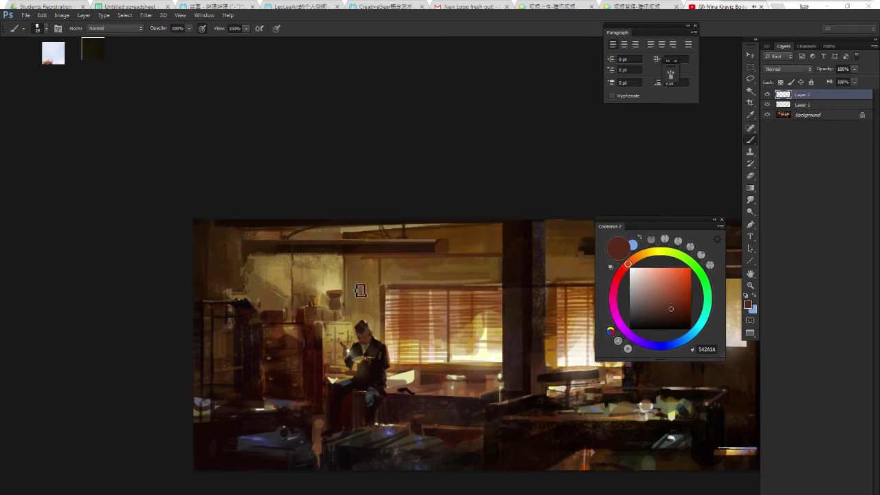
{"action": "left_click_drag", "start_coordinate": [346, 274], "coordinate": [352, 277]}
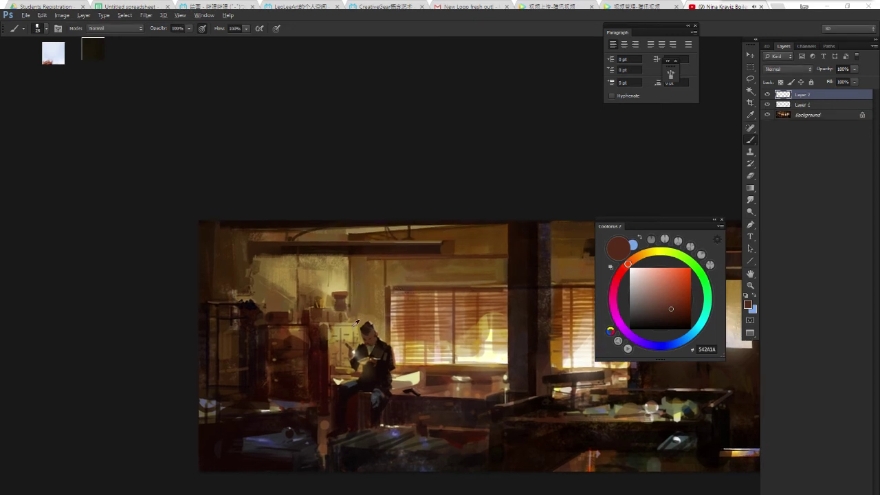
{"action": "left_click", "coordinate": [352, 301], "text": "alt"}
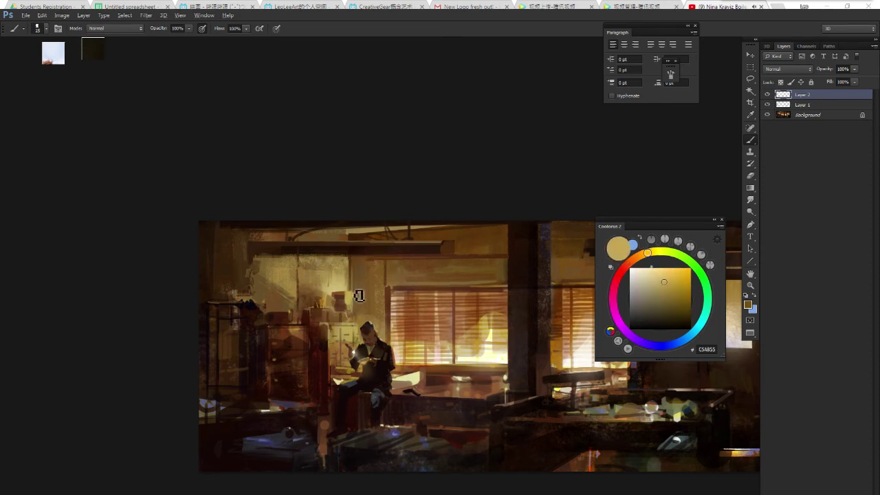
{"action": "left_click", "coordinate": [359, 292], "text": "alt"}
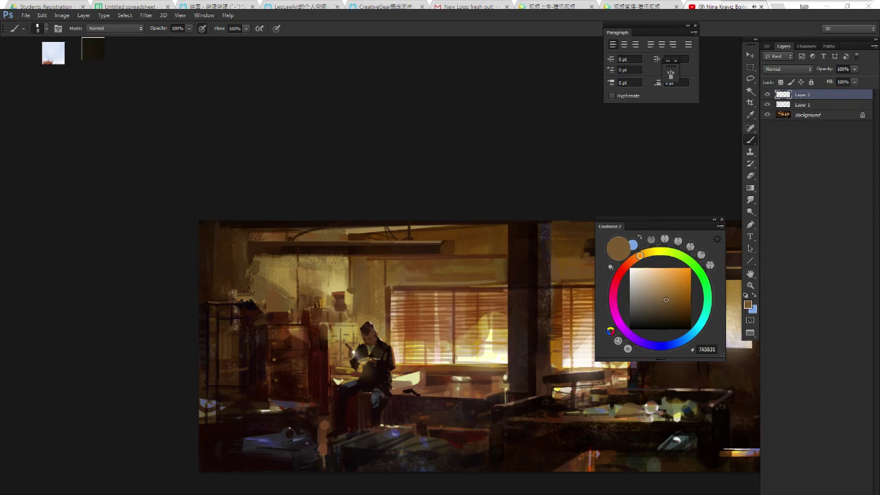
{"action": "left_click", "coordinate": [350, 305], "text": "alt"}
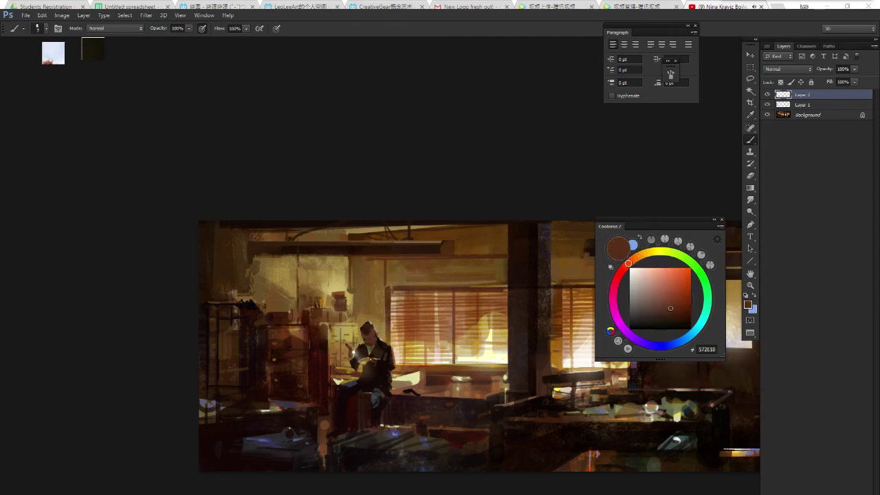
{"action": "left_click", "coordinate": [354, 294], "text": "alt"}
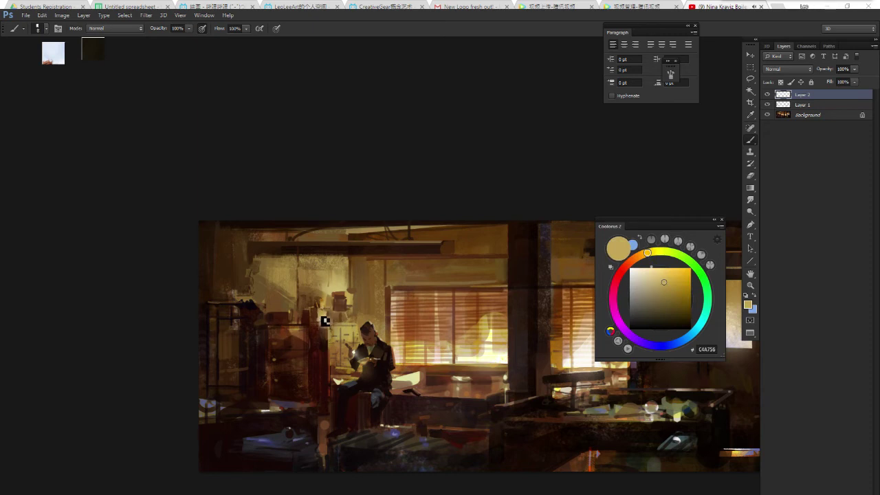
{"action": "left_click", "coordinate": [320, 321], "text": "alt"}
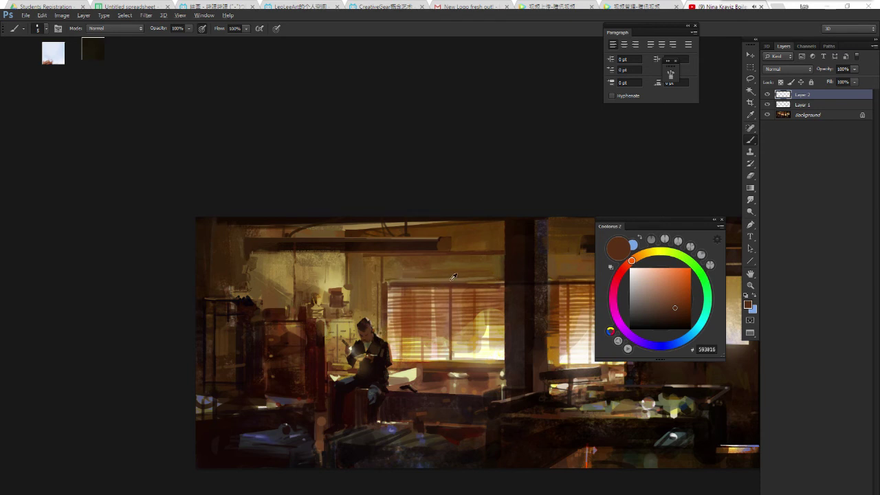
Mix a cool grey-cyan 718185 and bring the reader and shelves back into view.
{"action": "left_click", "coordinate": [647, 294]}
{"action": "left_click", "coordinate": [684, 338]}
{"action": "left_click", "coordinate": [642, 300]}
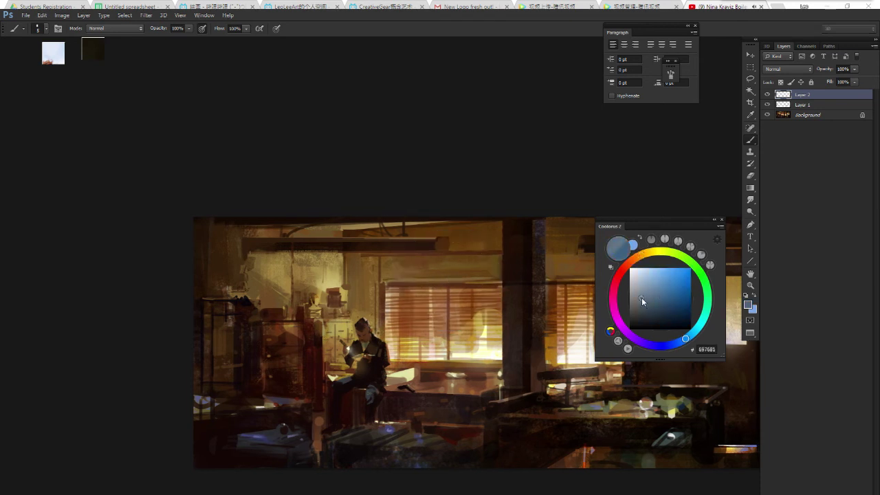
{"action": "left_click", "coordinate": [695, 330]}
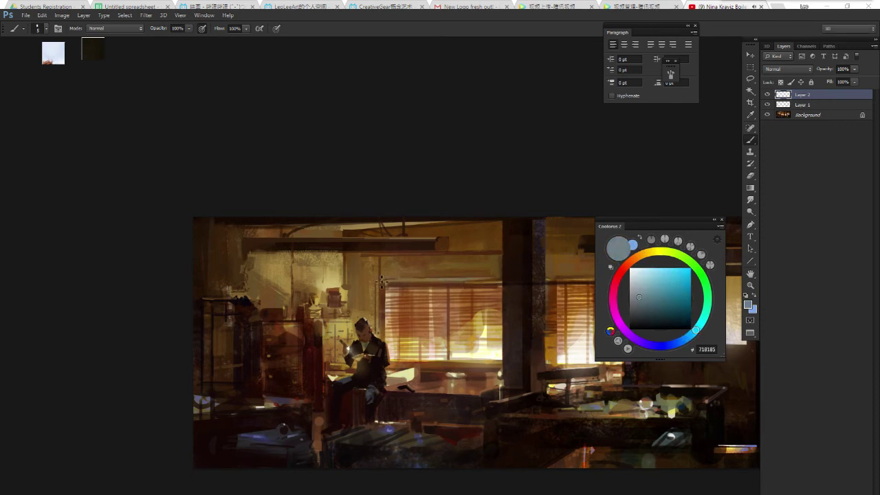
{"action": "left_click_drag", "start_coordinate": [381, 282], "coordinate": [358, 260]}
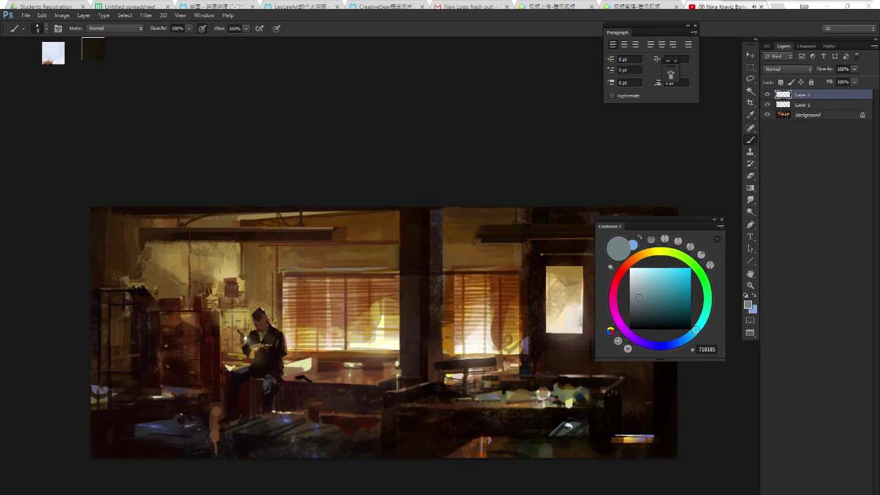
{"action": "left_click_drag", "start_coordinate": [230, 277], "coordinate": [380, 282]}
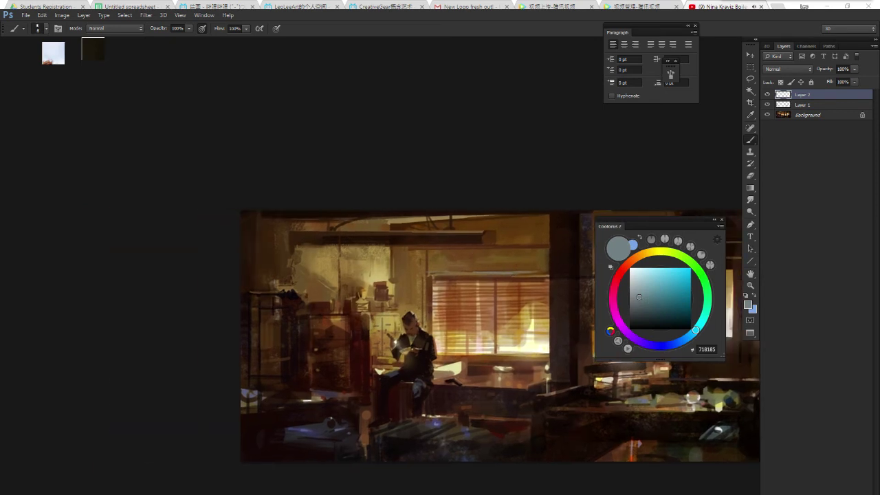
Dab a warm glow onto the left wall and sample warm brown 693810 from it.
{"action": "left_click", "coordinate": [389, 282]}
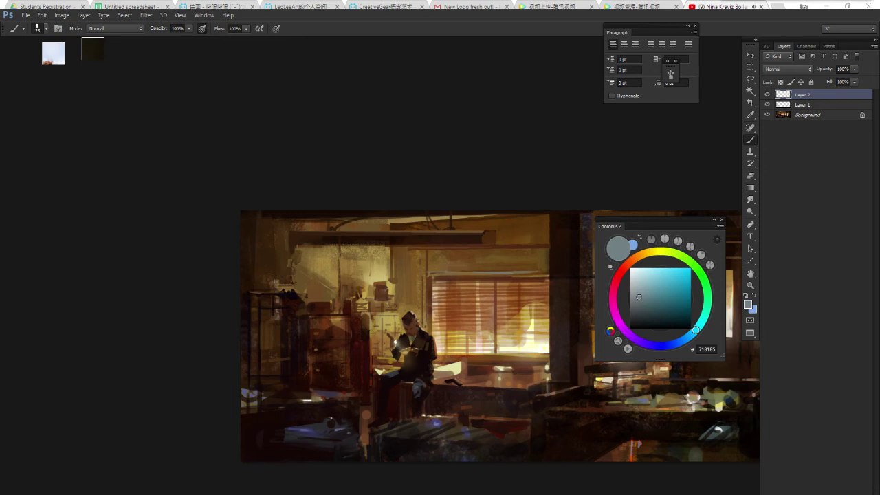
{"action": "left_click", "coordinate": [382, 271], "text": "alt"}
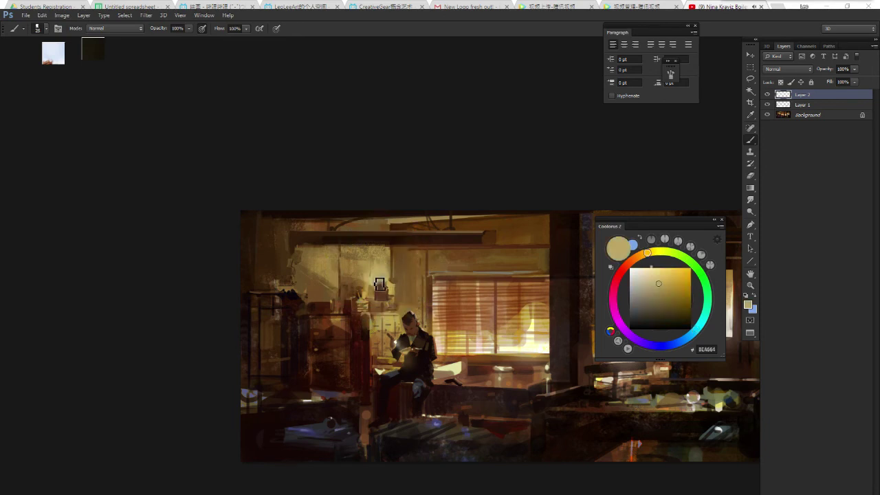
{"action": "left_click", "coordinate": [386, 288], "text": "alt"}
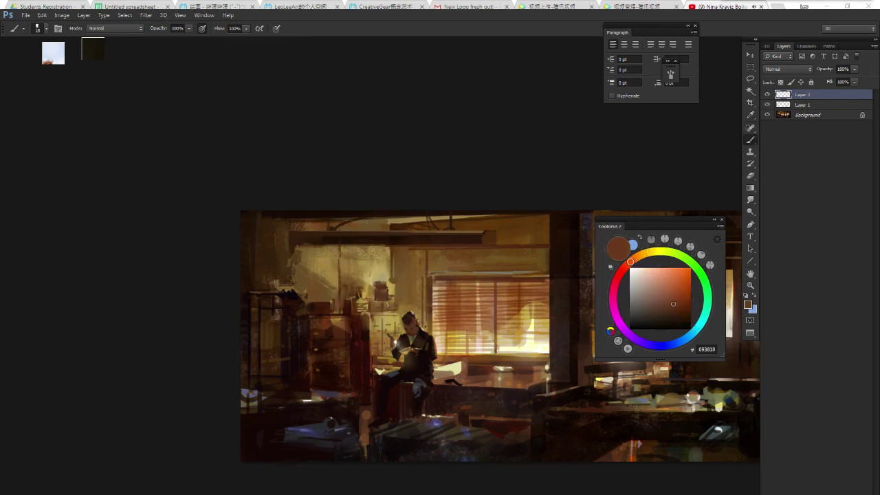
{"action": "left_click_drag", "start_coordinate": [385, 288], "coordinate": [460, 253]}
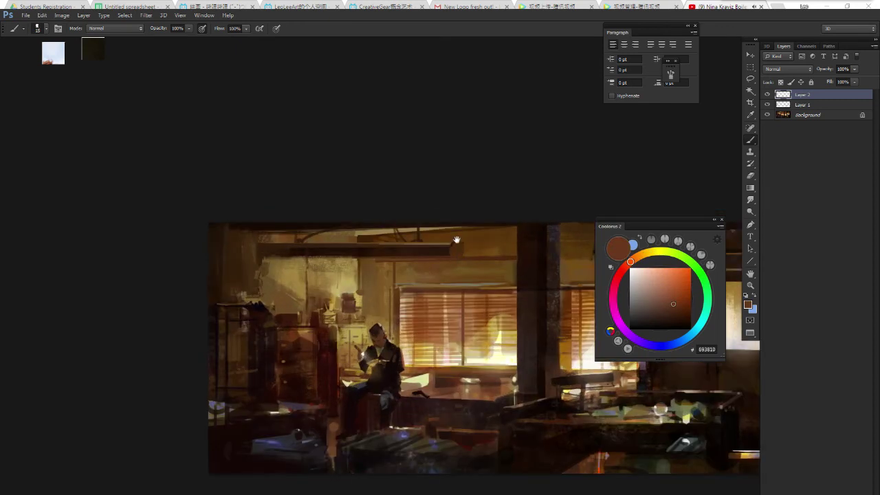
Sample dark browns from the ceiling beam and paint a dark stroke along it.
{"action": "left_click", "coordinate": [671, 281]}
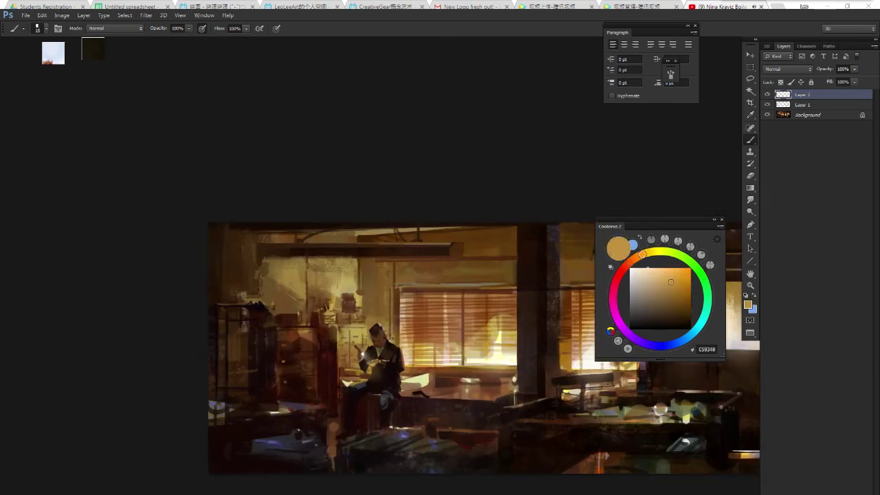
{"action": "left_click", "coordinate": [442, 251], "text": "alt"}
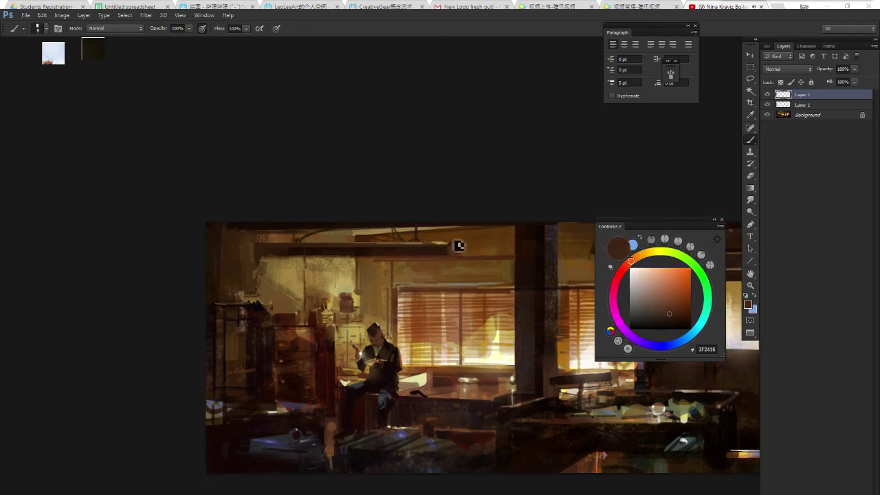
{"action": "left_click", "coordinate": [445, 249], "text": "alt"}
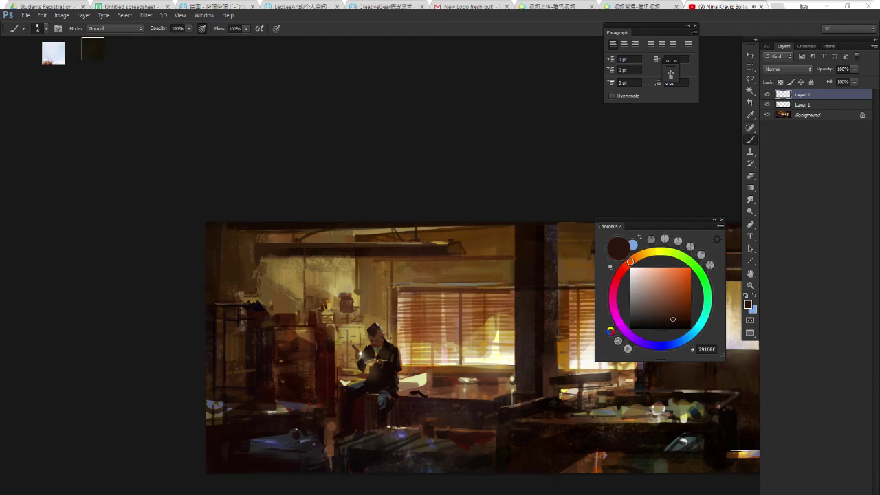
{"action": "left_click_drag", "start_coordinate": [444, 252], "coordinate": [483, 249]}
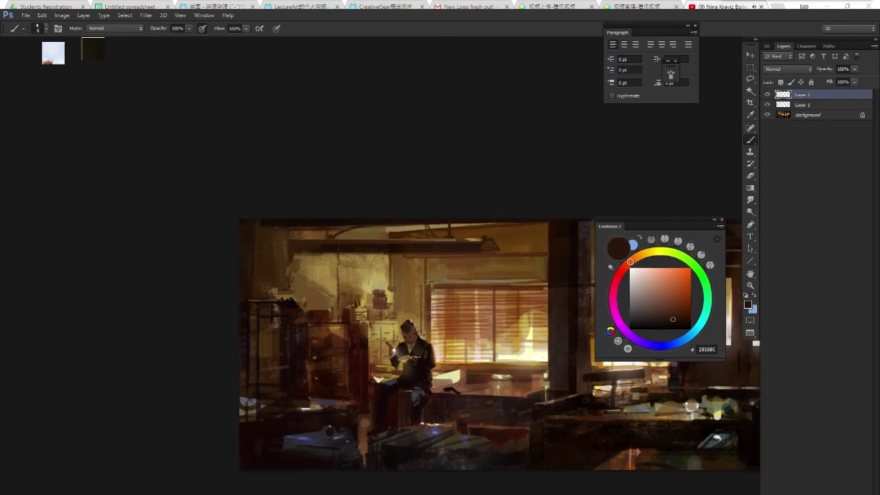
{"action": "mouse_move", "coordinate": [409, 256]}
{"action": "left_mouse_down"}
{"action": "mouse_move", "coordinate": [529, 255]}
{"action": "mouse_move", "coordinate": [483, 251]}
{"action": "left_mouse_up"}
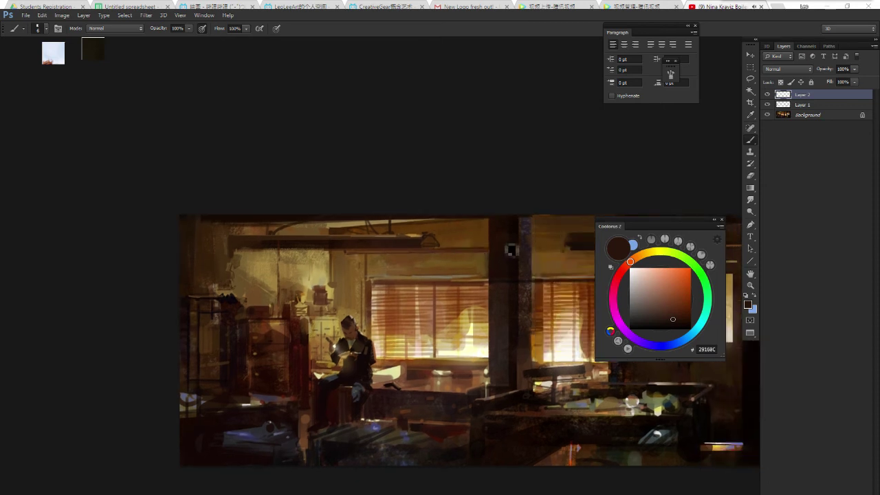
Sample near-black brown 170B04 from the painting and pan over to the doorway windows.
{"action": "left_click_drag", "start_coordinate": [319, 210], "coordinate": [424, 214]}
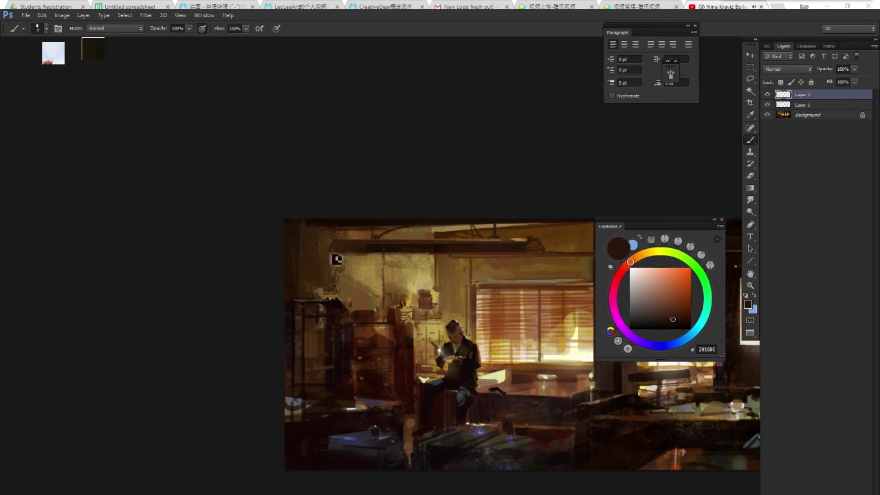
{"action": "left_click", "coordinate": [337, 261], "text": "alt"}
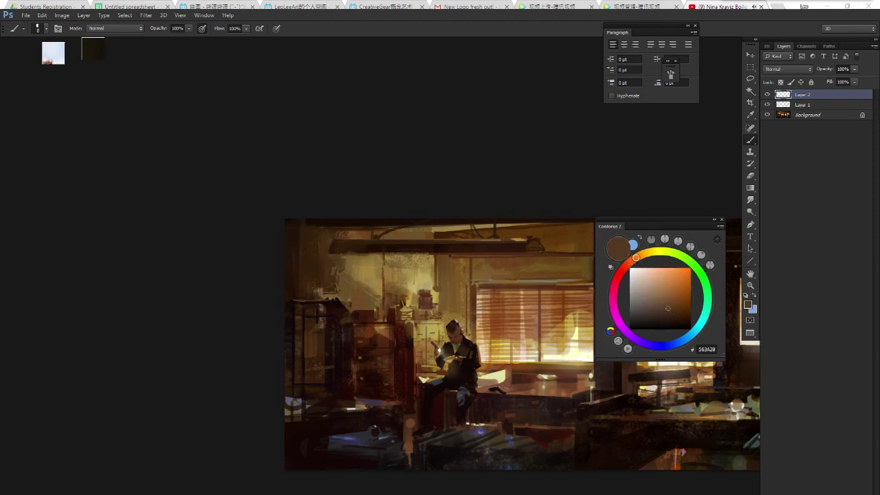
{"action": "left_click", "coordinate": [333, 246], "text": "alt"}
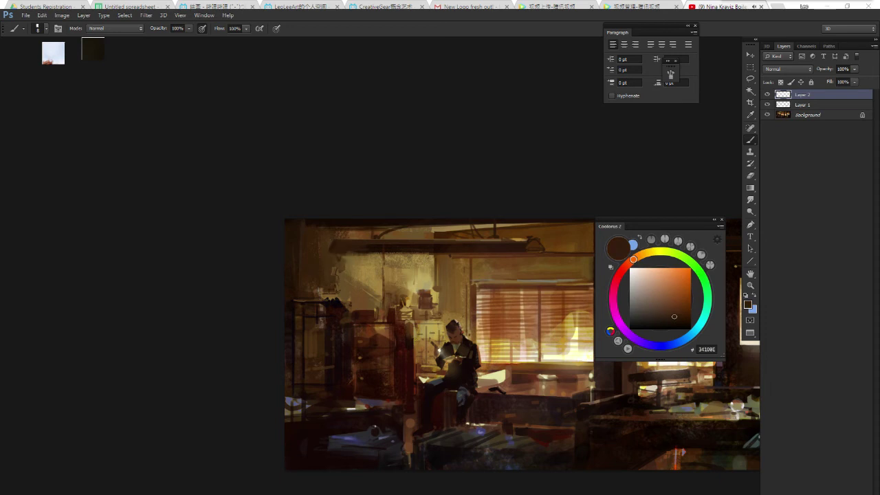
{"action": "left_click_drag", "start_coordinate": [382, 252], "coordinate": [368, 245]}
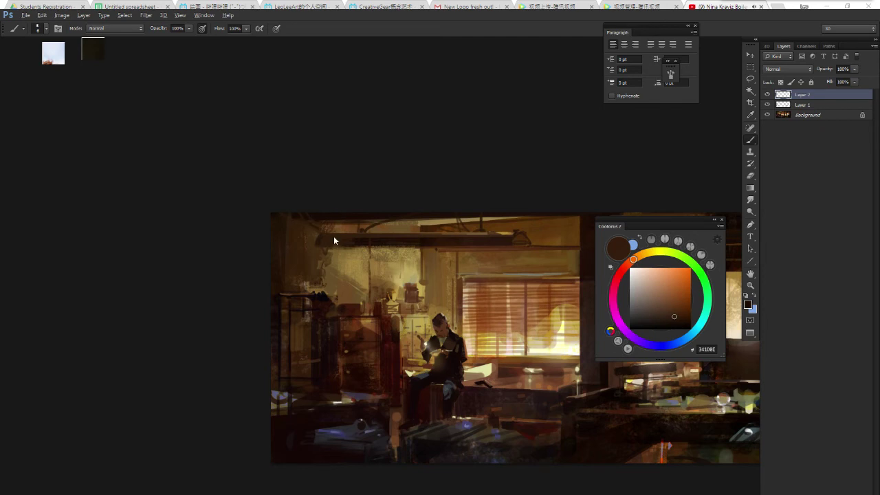
{"action": "left_click", "coordinate": [297, 240], "text": "alt"}
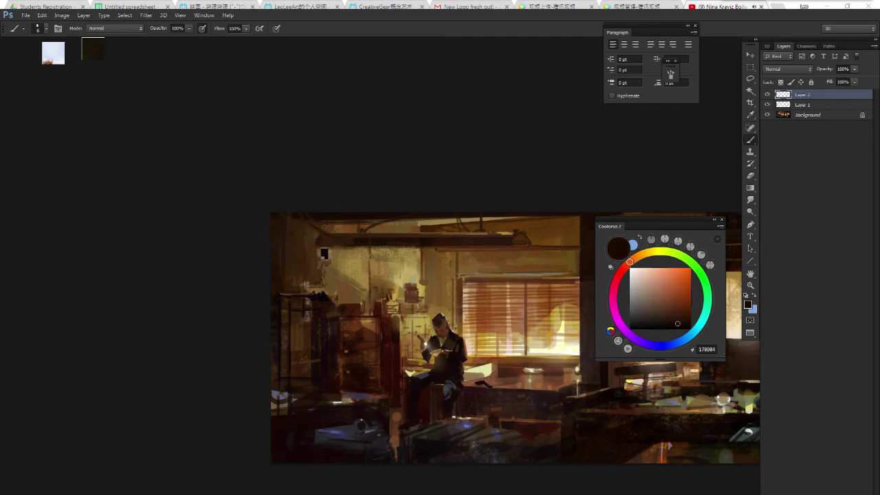
{"action": "left_click_drag", "start_coordinate": [388, 236], "coordinate": [379, 236]}
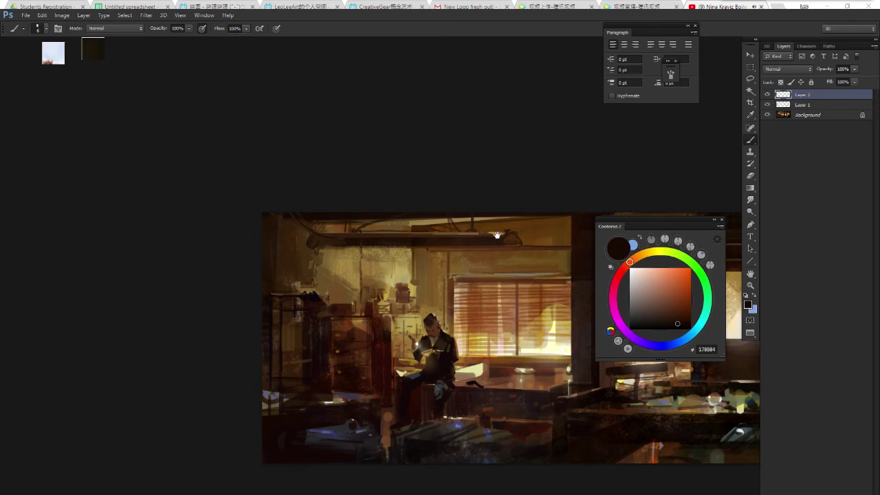
{"action": "left_click_drag", "start_coordinate": [496, 234], "coordinate": [438, 232]}
{"action": "left_click_drag", "start_coordinate": [567, 209], "coordinate": [426, 201]}
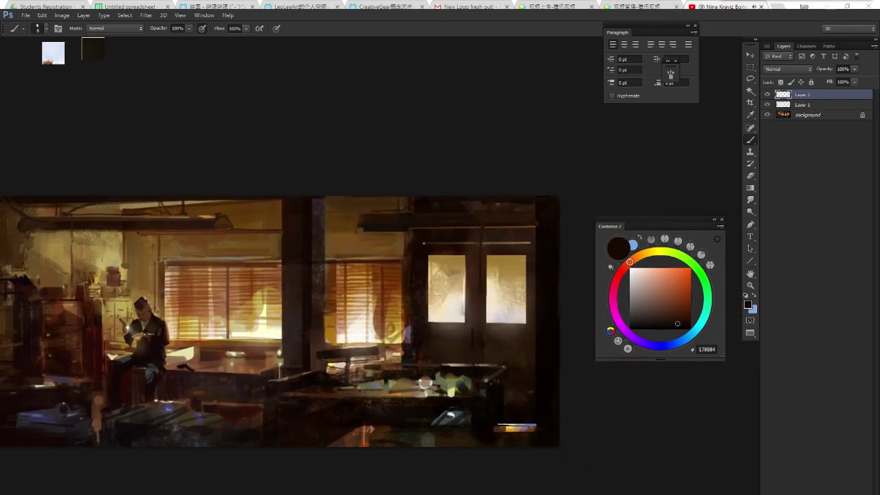
Enlarge the brush, sample a near-black, and darken the underside of the ceiling lamp.
{"action": "key", "text": "bracketright"}
{"action": "key", "text": "bracketright"}
{"action": "key", "text": "bracketright"}
{"action": "key", "text": "bracketright"}
{"action": "left_click", "coordinate": [363, 230], "text": "alt"}
{"action": "left_click_drag", "start_coordinate": [421, 230], "coordinate": [396, 207]}
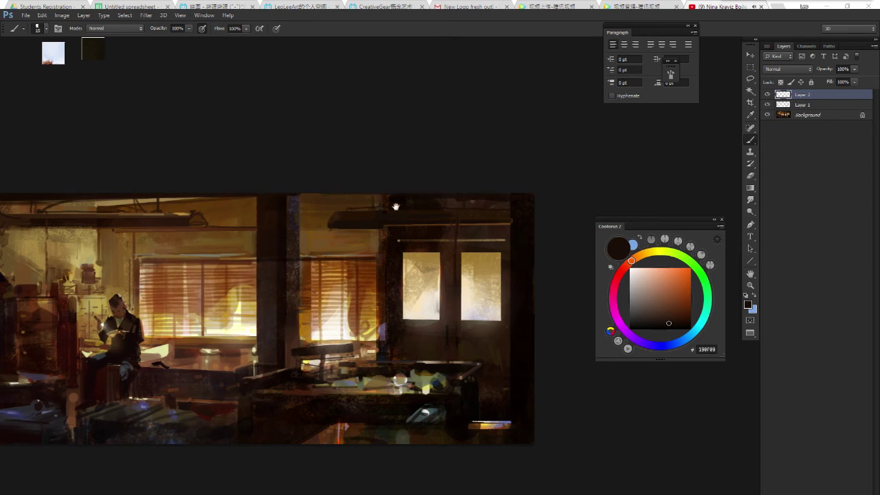
{"action": "left_click", "coordinate": [478, 219], "text": "alt"}
{"action": "left_click", "coordinate": [472, 221], "text": "alt"}
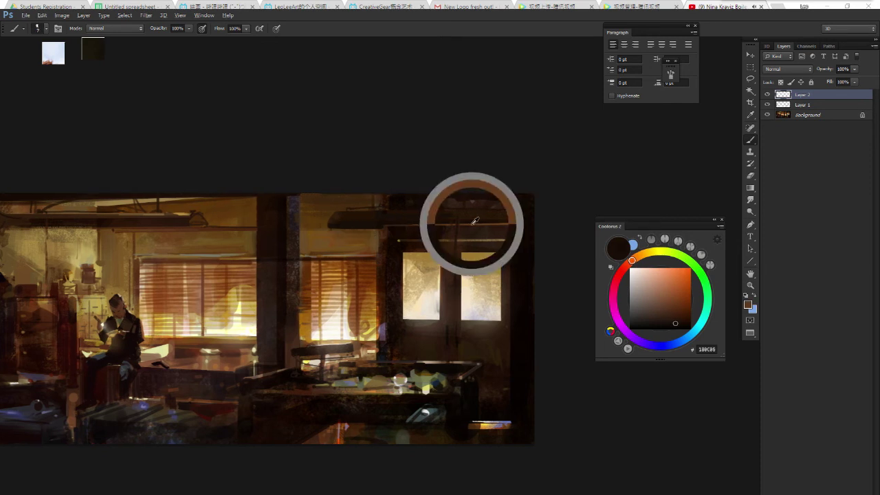
{"action": "left_click", "coordinate": [352, 233], "text": "alt"}
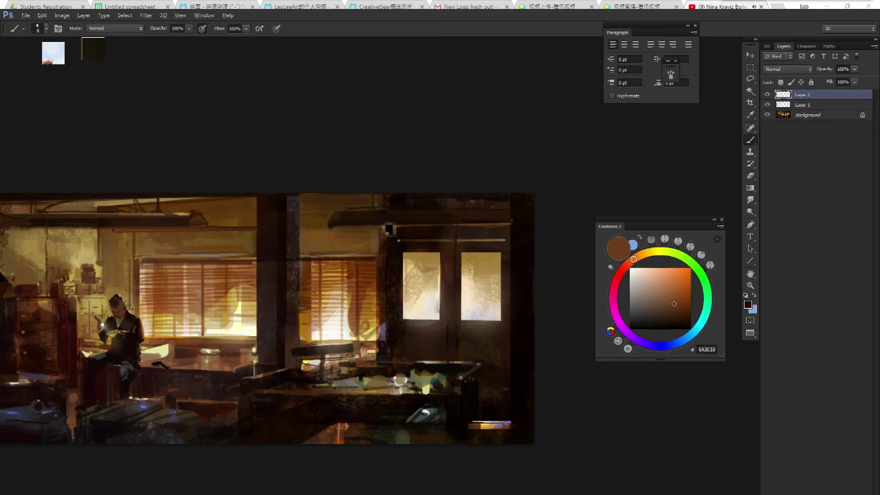
{"action": "left_click", "coordinate": [508, 227], "text": "alt"}
{"action": "left_click_drag", "start_coordinate": [376, 221], "coordinate": [343, 229]}
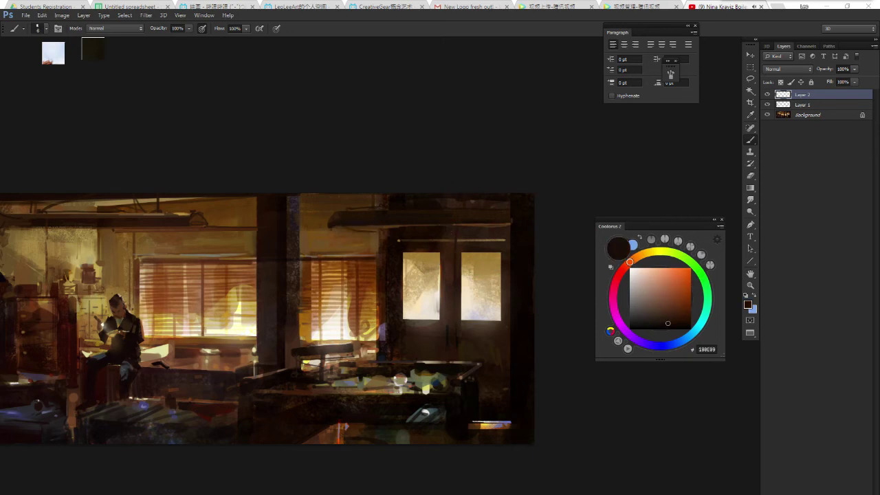
{"action": "left_click_drag", "start_coordinate": [485, 255], "coordinate": [473, 251]}
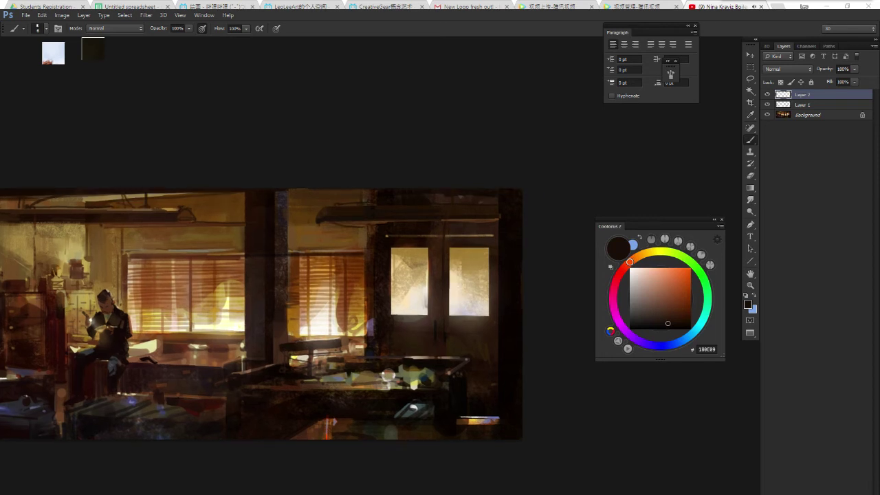
Paint a thin dark edge down the right door window and darken both windows' upper parts.
{"action": "left_click_drag", "start_coordinate": [451, 248], "coordinate": [461, 313]}
{"action": "key", "text": "ctrl+z"}
{"action": "left_click_drag", "start_coordinate": [451, 249], "coordinate": [460, 326]}
{"action": "key", "text": "bracketright"}
{"action": "key", "text": "bracketright"}
{"action": "key", "text": "bracketright"}
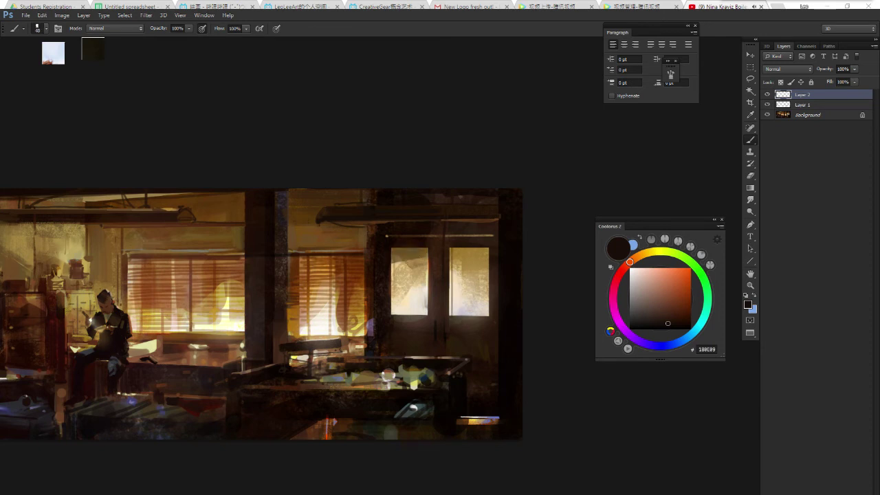
{"action": "mouse_move", "coordinate": [391, 266]}
{"action": "left_mouse_down"}
{"action": "mouse_move", "coordinate": [420, 248]}
{"action": "mouse_move", "coordinate": [481, 282]}
{"action": "left_mouse_up"}
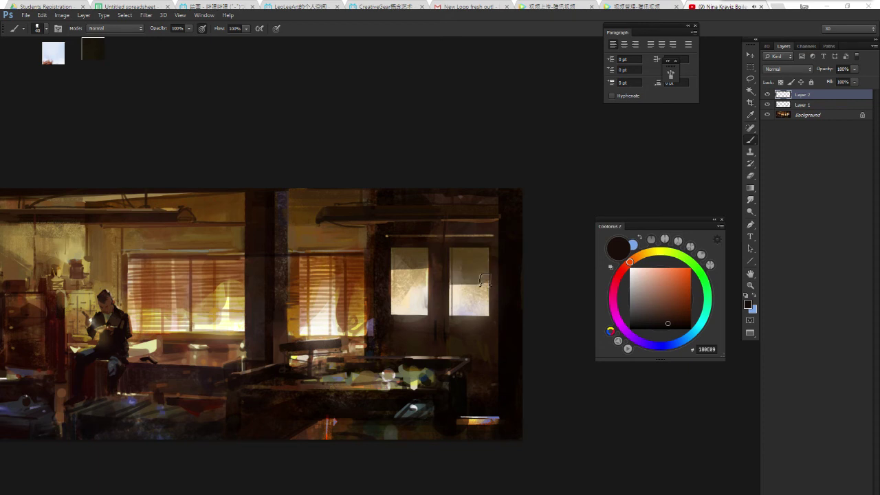
{"action": "scroll", "coordinate": [426, 253], "scroll_direction": "down", "scroll_amount": 3}
{"action": "scroll", "coordinate": [426, 253], "scroll_direction": "up", "scroll_amount": 3}
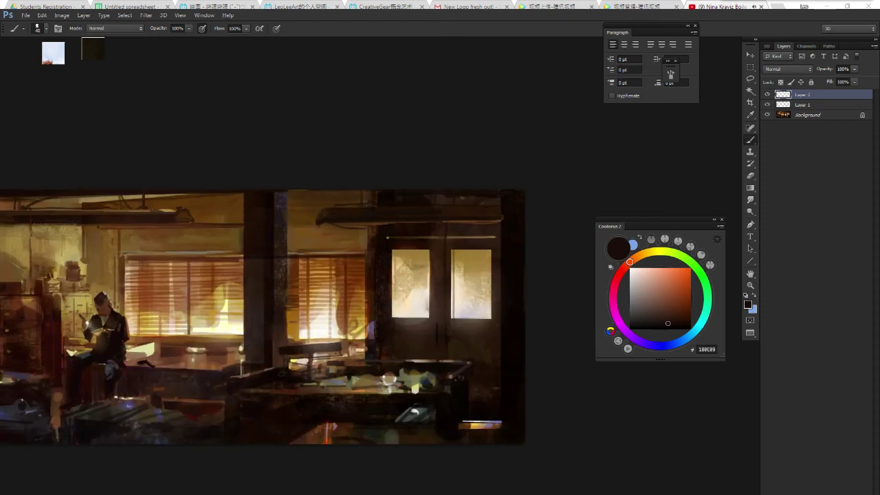
Paint a dark figure silhouette in the right window, shaping its head and lengthening the body.
{"action": "left_click", "coordinate": [488, 282], "text": "alt"}
{"action": "left_click", "coordinate": [490, 278], "text": "alt"}
{"action": "left_click", "coordinate": [487, 301], "text": "alt"}
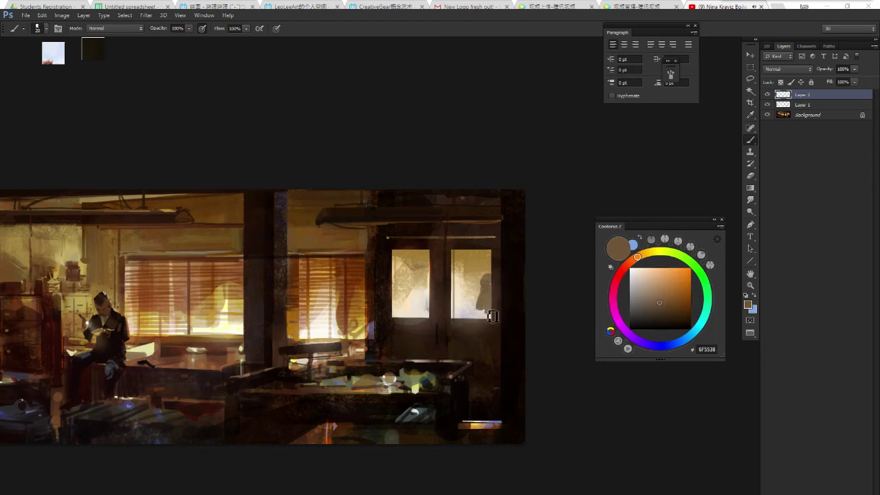
{"action": "left_click_drag", "start_coordinate": [485, 312], "coordinate": [488, 320]}
{"action": "scroll", "coordinate": [484, 287], "scroll_direction": "up", "scroll_amount": 2}
{"action": "left_click", "coordinate": [482, 281], "text": "alt"}
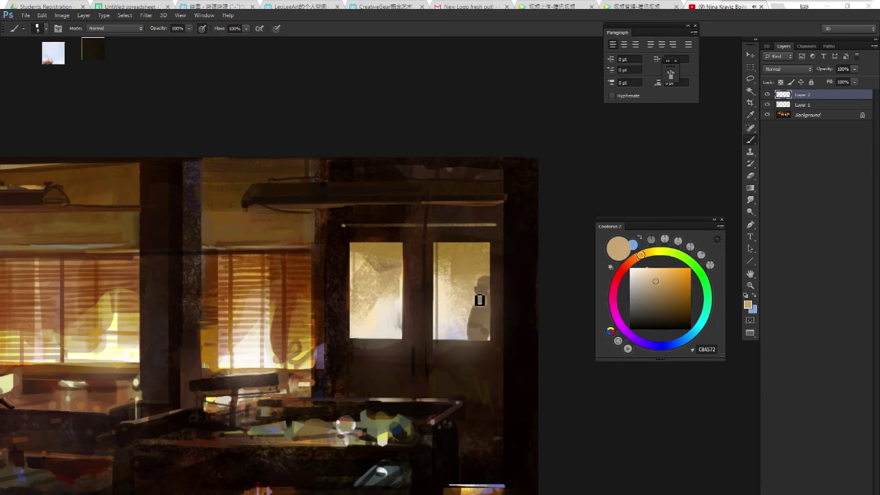
{"action": "left_click_drag", "start_coordinate": [480, 305], "coordinate": [480, 292]}
{"action": "left_click", "coordinate": [480, 309], "text": "alt"}
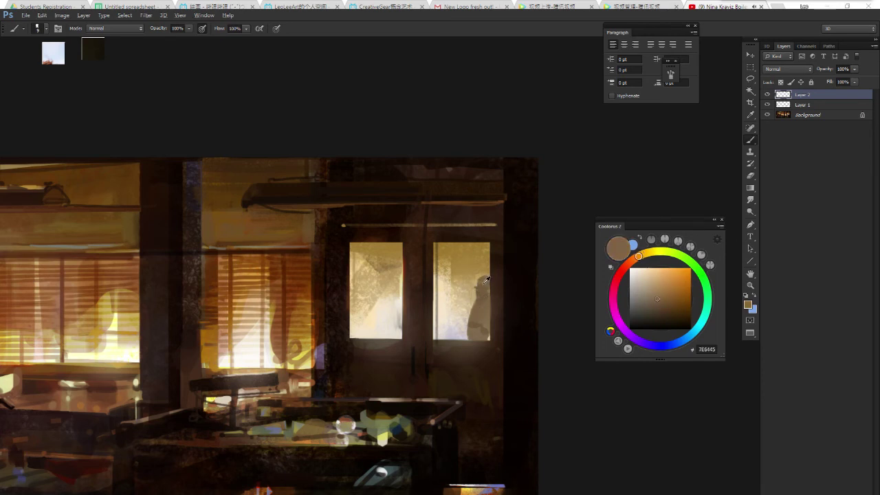
{"action": "left_click", "coordinate": [489, 294], "text": "alt"}
{"action": "left_click_drag", "start_coordinate": [640, 296], "coordinate": [662, 305]}
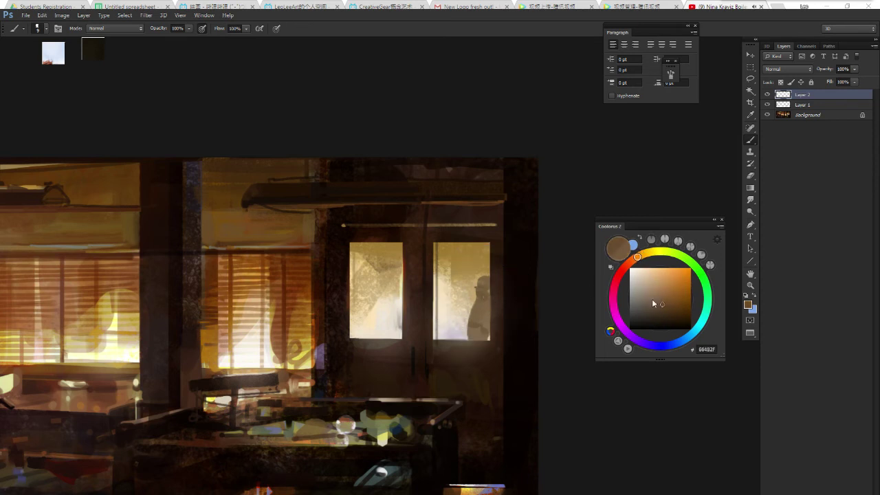
{"action": "left_click_drag", "start_coordinate": [484, 307], "coordinate": [493, 344]}
Darken the figure's lower body and define its head with a size 10 brush.
{"action": "left_click", "coordinate": [472, 310], "text": "alt"}
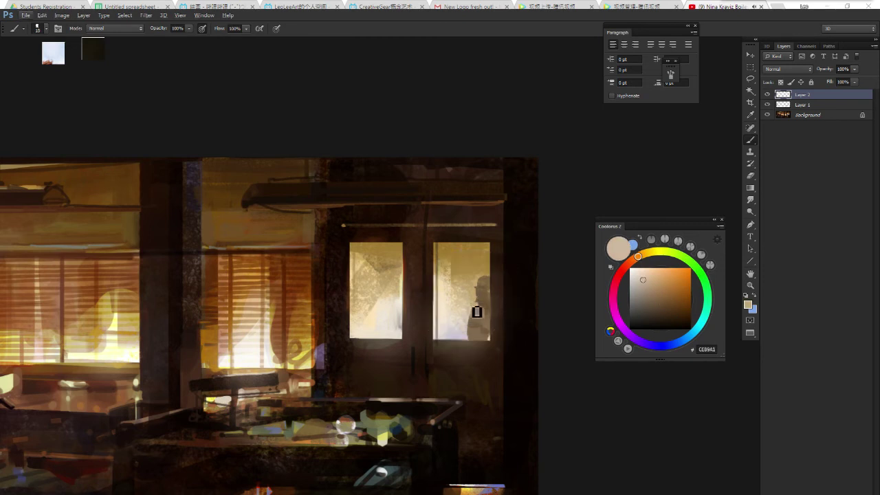
{"action": "left_click", "coordinate": [477, 304], "text": "alt"}
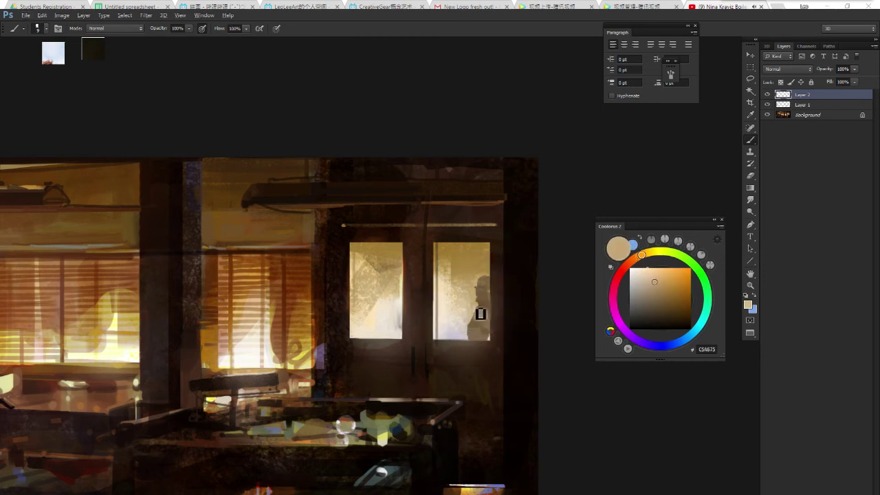
{"action": "left_click", "coordinate": [480, 312], "text": "alt"}
{"action": "left_click", "coordinate": [474, 332], "text": "alt"}
{"action": "left_click_drag", "start_coordinate": [474, 332], "coordinate": [471, 337]}
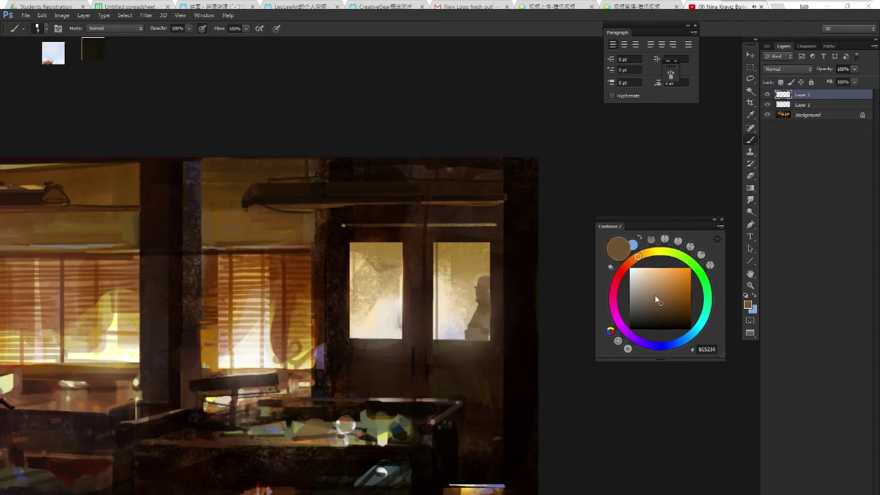
{"action": "left_click_drag", "start_coordinate": [654, 294], "coordinate": [664, 311]}
{"action": "key", "text": "bracketright"}
{"action": "key", "text": "bracketright"}
{"action": "key", "text": "bracketright"}
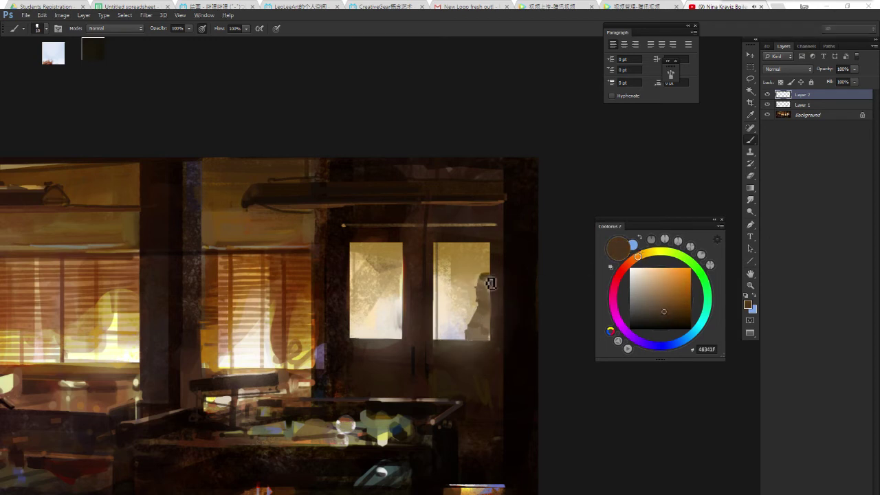
{"action": "left_click_drag", "start_coordinate": [488, 282], "coordinate": [484, 287]}
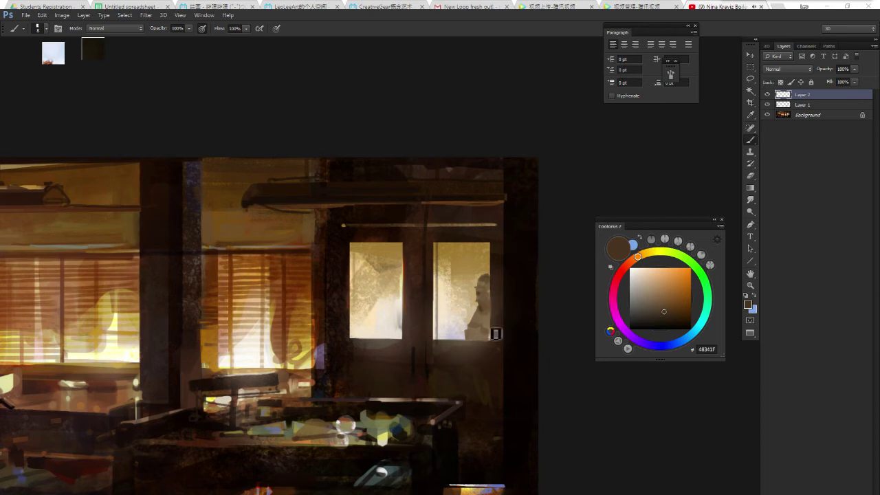
Paint soft gold light over the lower right window, then switch to dark brown.
{"action": "scroll", "coordinate": [492, 321], "scroll_direction": "down", "scroll_amount": 2}
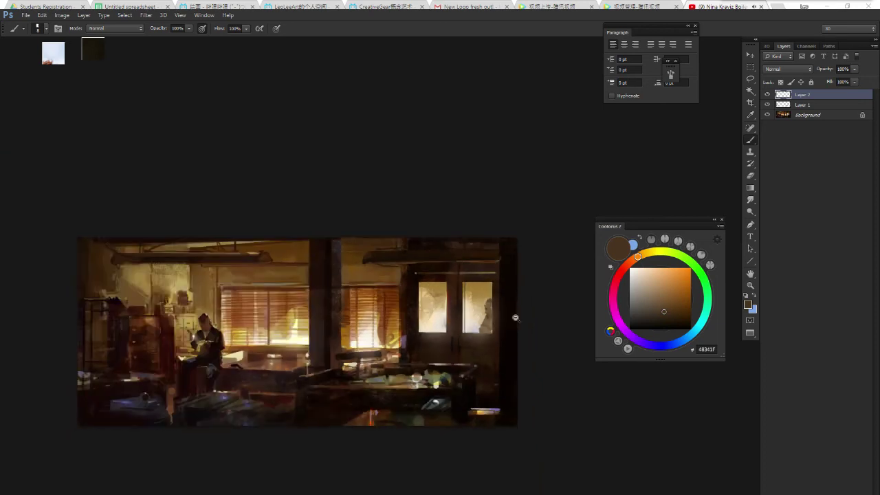
{"action": "scroll", "coordinate": [504, 326], "scroll_direction": "down", "scroll_amount": 2}
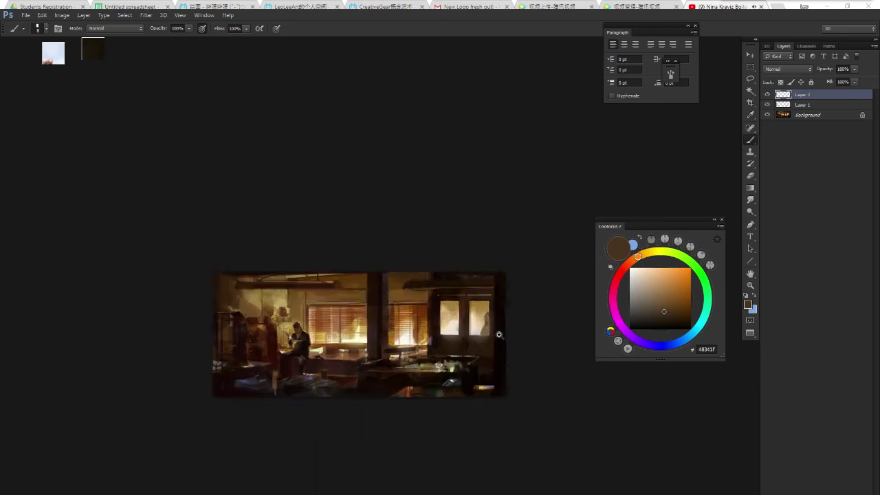
{"action": "scroll", "coordinate": [470, 283], "scroll_direction": "up", "scroll_amount": 5}
{"action": "left_click", "coordinate": [448, 329], "text": "alt"}
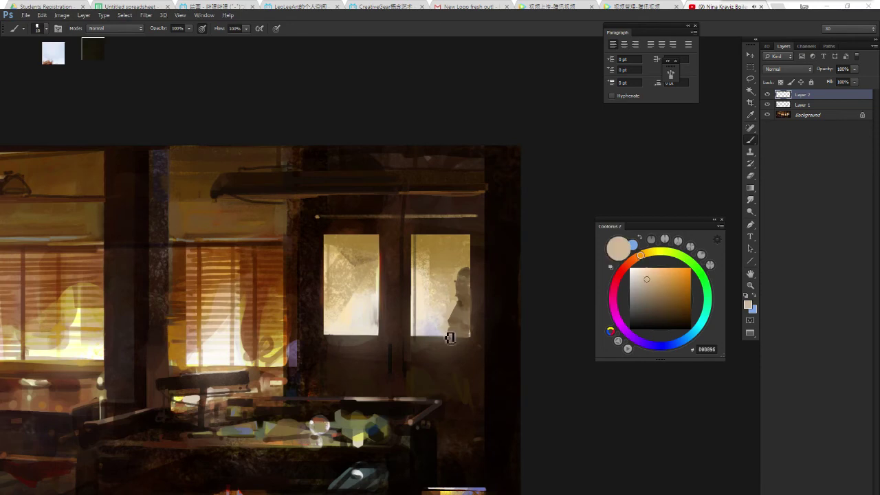
{"action": "left_click", "coordinate": [460, 246], "text": "alt"}
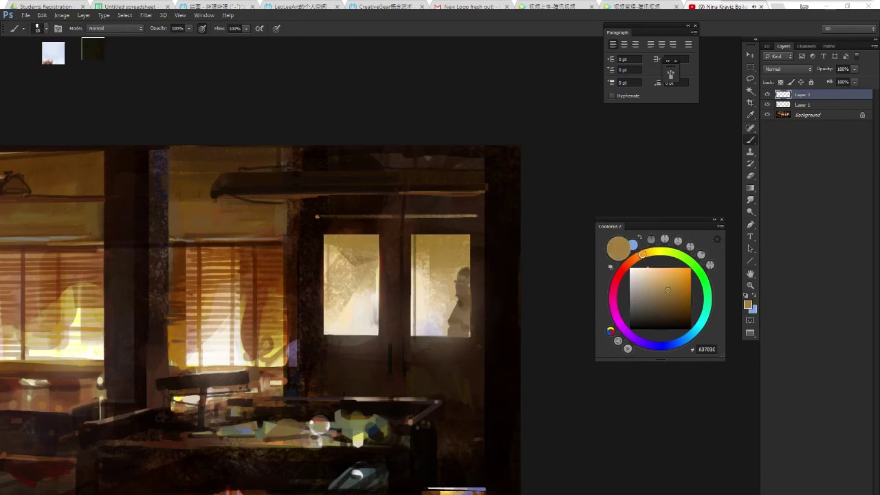
{"action": "mouse_move", "coordinate": [448, 327]}
{"action": "left_mouse_down"}
{"action": "mouse_move", "coordinate": [459, 344]}
{"action": "mouse_move", "coordinate": [462, 302]}
{"action": "left_mouse_up"}
{"action": "left_click", "coordinate": [446, 338], "text": "alt"}
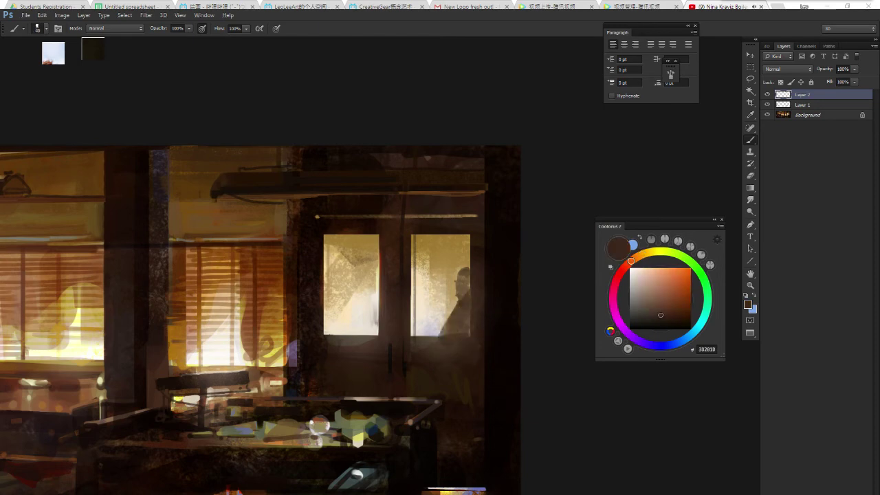
{"action": "scroll", "coordinate": [487, 349], "scroll_direction": "down", "scroll_amount": 1}
{"action": "scroll", "coordinate": [486, 349], "scroll_direction": "down", "scroll_amount": 1}
{"action": "scroll", "coordinate": [485, 352], "scroll_direction": "up", "scroll_amount": 2}
{"action": "left_click_drag", "start_coordinate": [493, 349], "coordinate": [513, 346]}
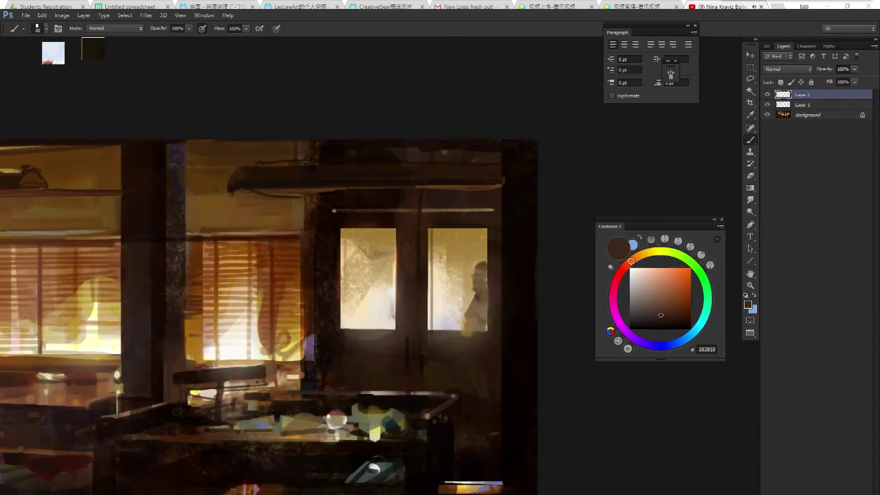
{"action": "left_click_drag", "start_coordinate": [368, 230], "coordinate": [449, 229]}
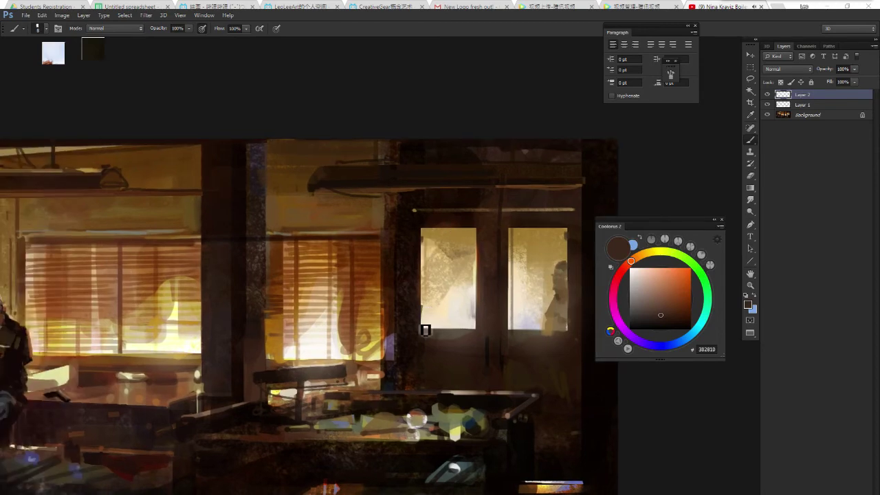
{"action": "scroll", "coordinate": [448, 332], "scroll_direction": "down", "scroll_amount": 2}
{"action": "scroll", "coordinate": [455, 330], "scroll_direction": "up", "scroll_amount": 1}
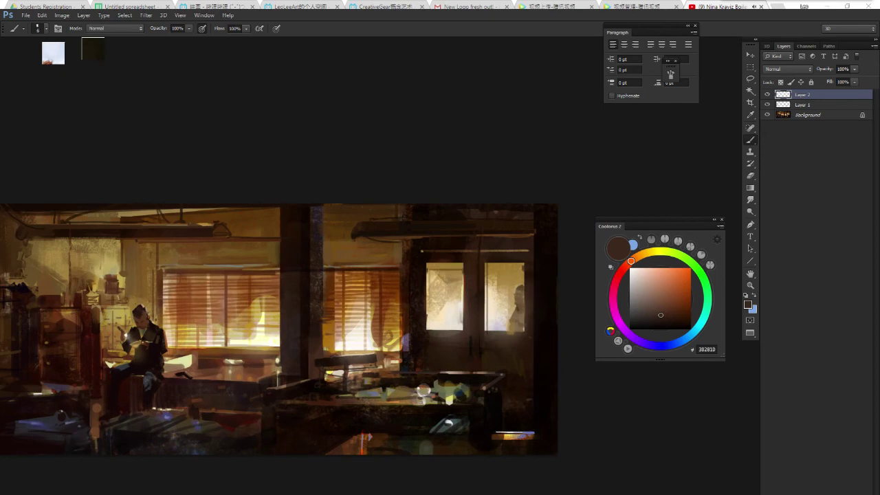
{"action": "scroll", "coordinate": [508, 269], "scroll_direction": "down", "scroll_amount": 1}
{"action": "scroll", "coordinate": [504, 270], "scroll_direction": "down", "scroll_amount": 2}
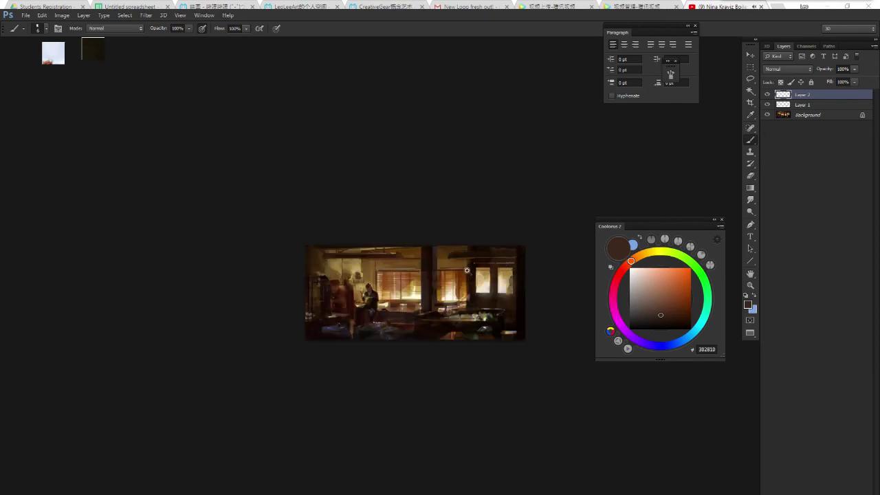
{"action": "scroll", "coordinate": [445, 278], "scroll_direction": "up", "scroll_amount": 2}
{"action": "scroll", "coordinate": [433, 288], "scroll_direction": "up", "scroll_amount": 1}
{"action": "mouse_move", "coordinate": [428, 297]}
{"action": "left_mouse_down"}
{"action": "mouse_move", "coordinate": [458, 299]}
{"action": "mouse_move", "coordinate": [451, 306]}
{"action": "left_mouse_up"}
Flatten the painting, duplicate it to Layer 1, and sharpen that layer.
{"action": "key", "text": "ctrl+shift+e"}
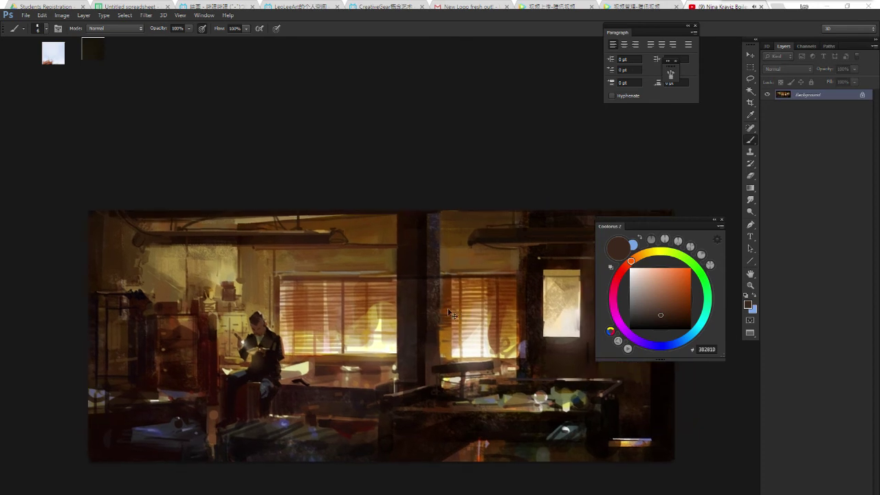
{"action": "key", "text": "ctrl+j"}
{"action": "left_click", "coordinate": [145, 15]}
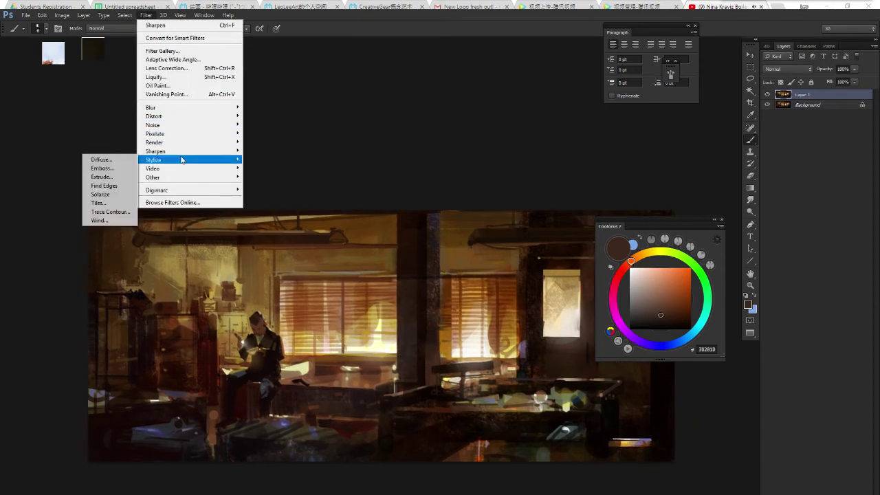
{"action": "mouse_move", "coordinate": [156, 150]}
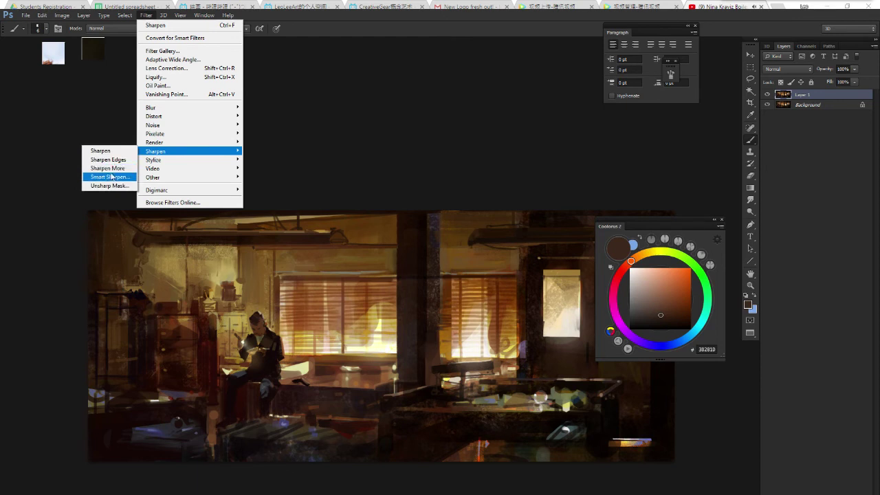
{"action": "left_click", "coordinate": [107, 168]}
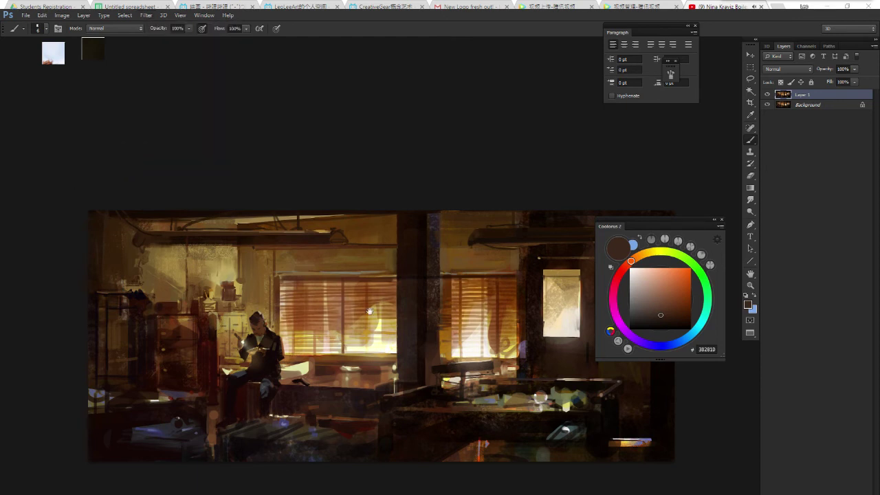
{"action": "left_click_drag", "start_coordinate": [369, 312], "coordinate": [459, 381]}
{"action": "left_click_drag", "start_coordinate": [616, 225], "coordinate": [641, 119]}
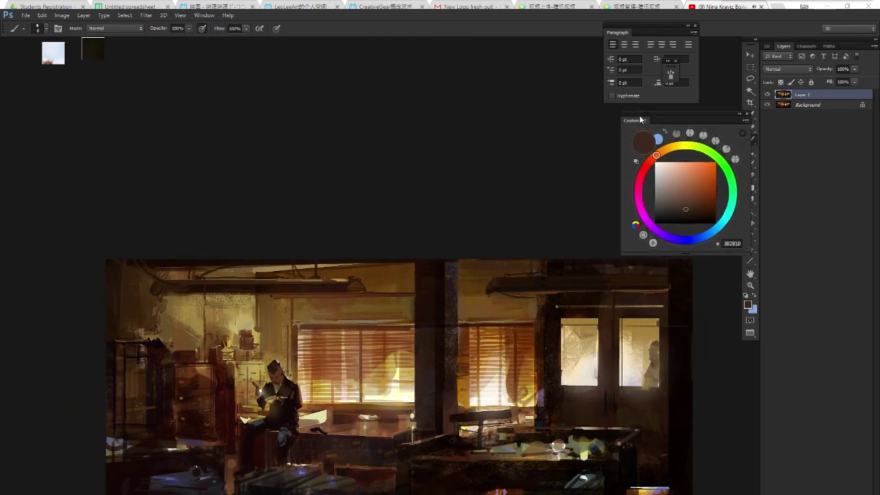
{"action": "left_click_drag", "start_coordinate": [528, 231], "coordinate": [495, 206]}
{"action": "left_click", "coordinate": [768, 95]}
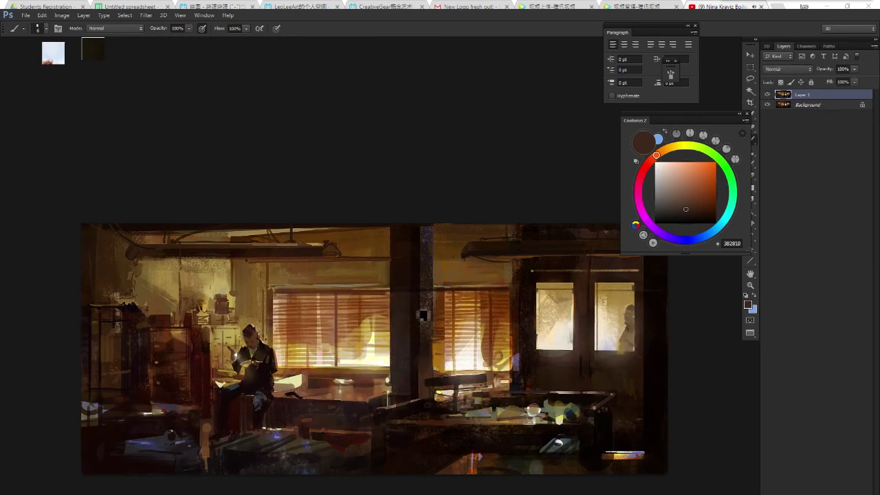
{"action": "left_click_drag", "start_coordinate": [422, 314], "coordinate": [419, 311]}
Add a dark stroke near the pillar and smudge window light and foreground paint into it.
{"action": "left_click", "coordinate": [391, 275], "text": "alt"}
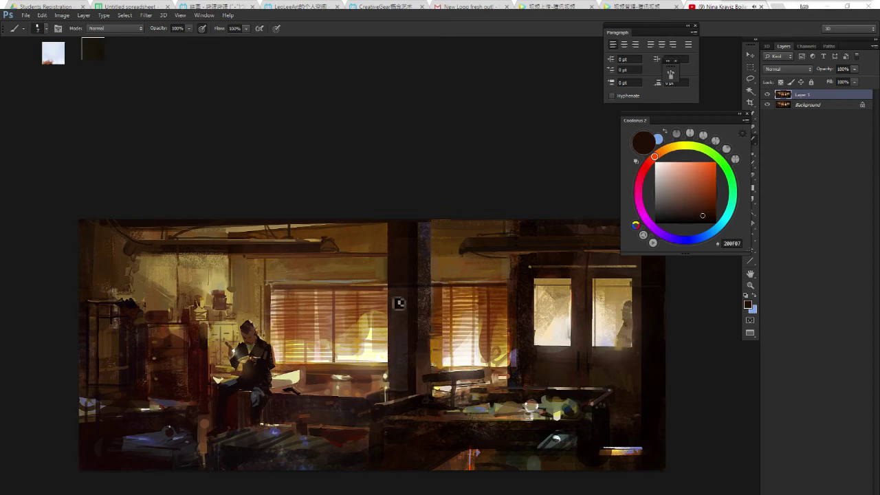
{"action": "left_click", "coordinate": [390, 318], "text": "alt"}
{"action": "left_click_drag", "start_coordinate": [378, 343], "coordinate": [389, 312]}
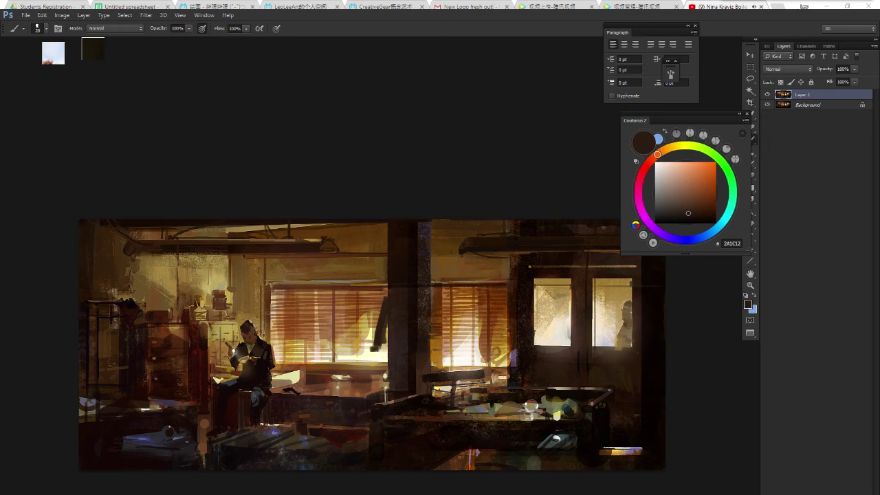
{"action": "key", "text": "r"}
{"action": "left_click_drag", "start_coordinate": [383, 358], "coordinate": [389, 340]}
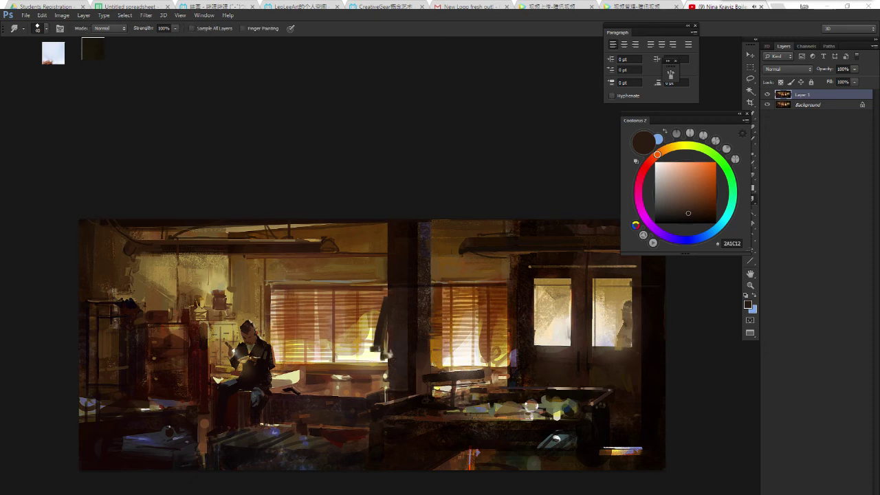
{"action": "key", "text": "b"}
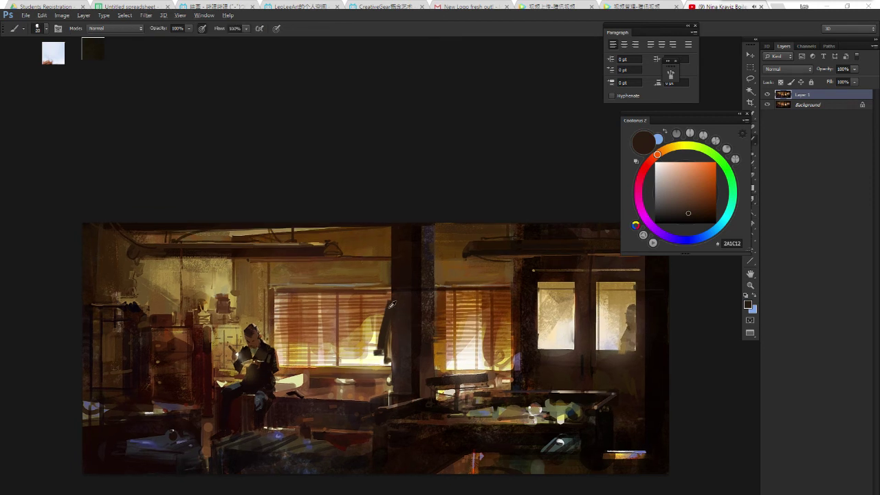
{"action": "key", "text": "r"}
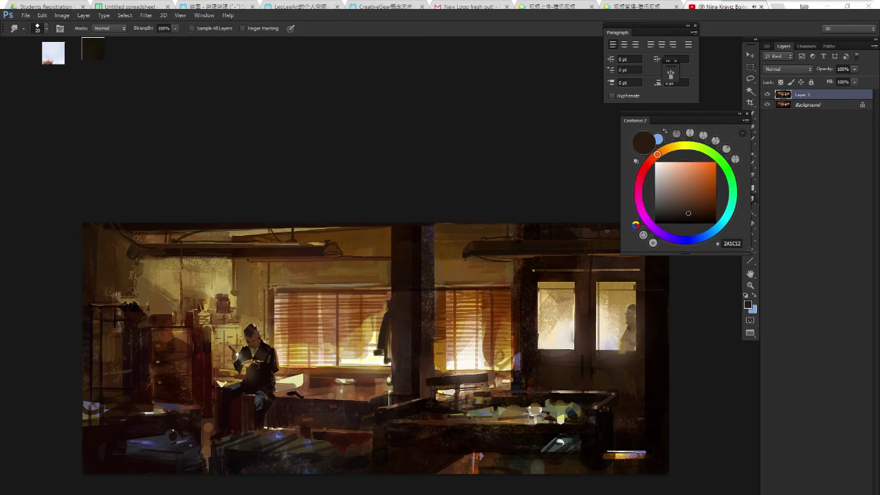
{"action": "mouse_move", "coordinate": [387, 362]}
{"action": "left_mouse_down"}
{"action": "mouse_move", "coordinate": [402, 382]}
{"action": "mouse_move", "coordinate": [432, 368]}
{"action": "left_mouse_up"}
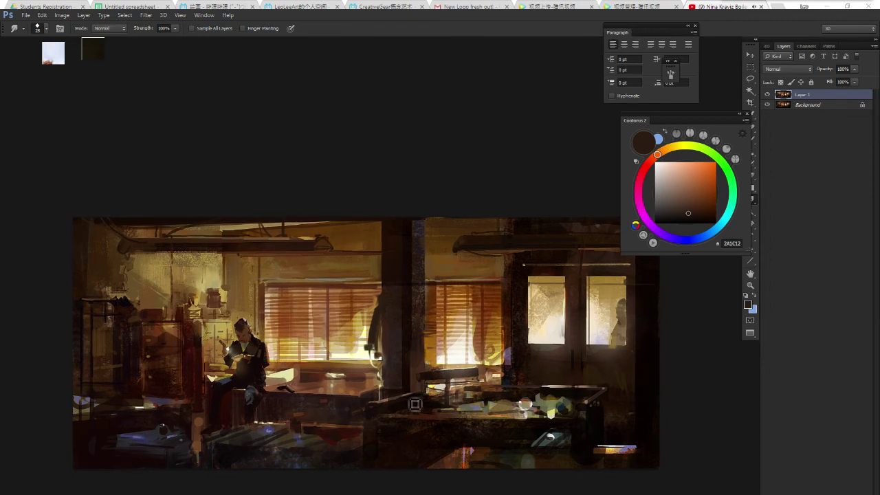
{"action": "left_click_drag", "start_coordinate": [476, 426], "coordinate": [488, 422]}
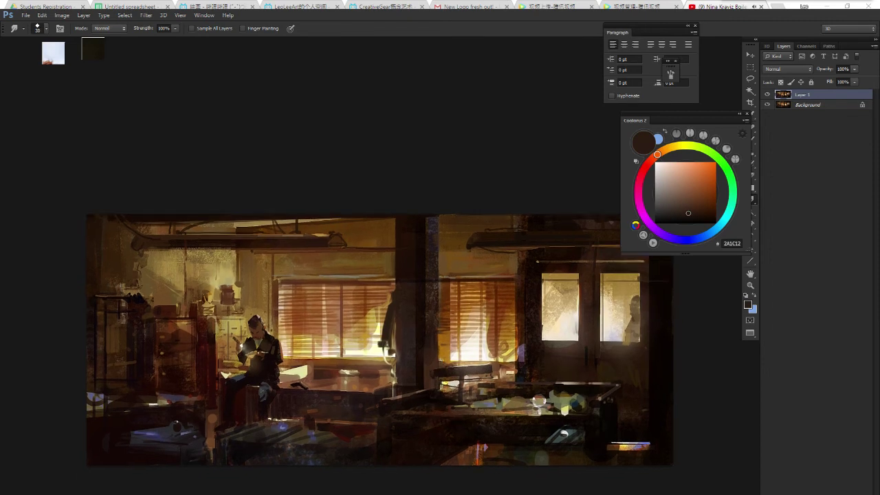
{"action": "left_click_drag", "start_coordinate": [364, 421], "coordinate": [372, 419]}
{"action": "key", "text": "b"}
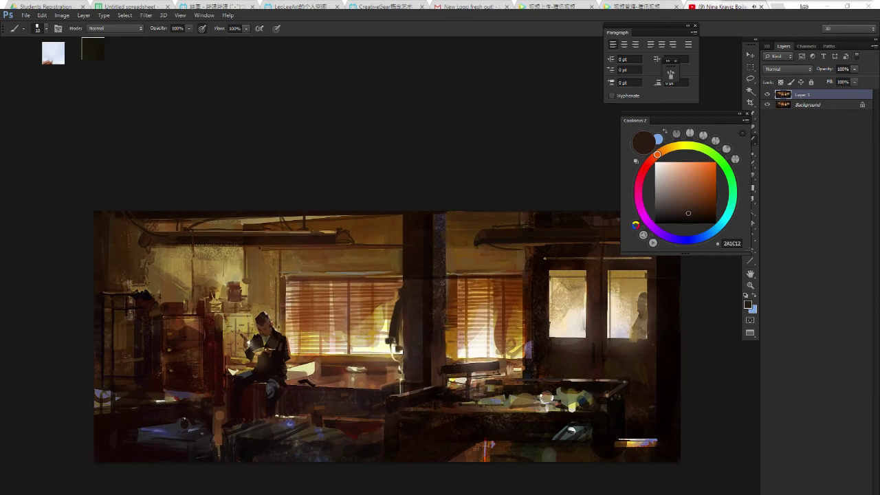
Paint a light-orange dab on the foreground table and smudge it leftward into a streak.
{"action": "left_click", "coordinate": [354, 415], "text": "alt"}
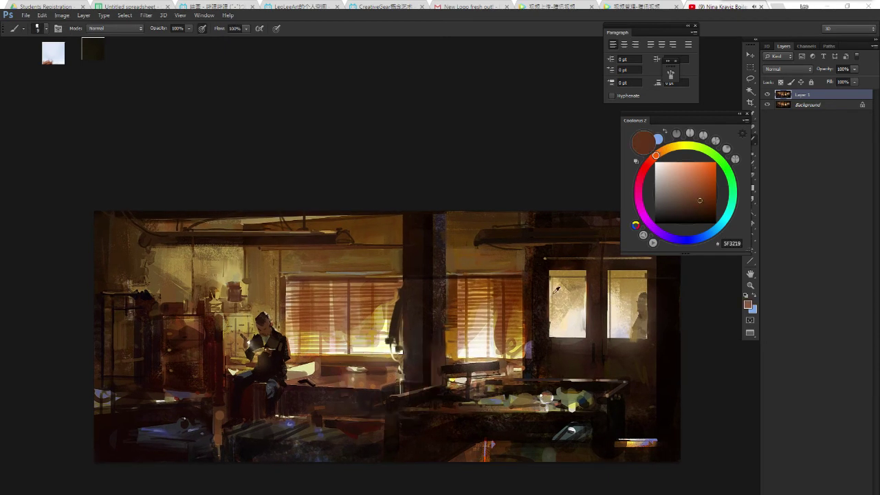
{"action": "left_click_drag", "start_coordinate": [694, 196], "coordinate": [689, 173]}
{"action": "left_click_drag", "start_coordinate": [385, 373], "coordinate": [385, 372]}
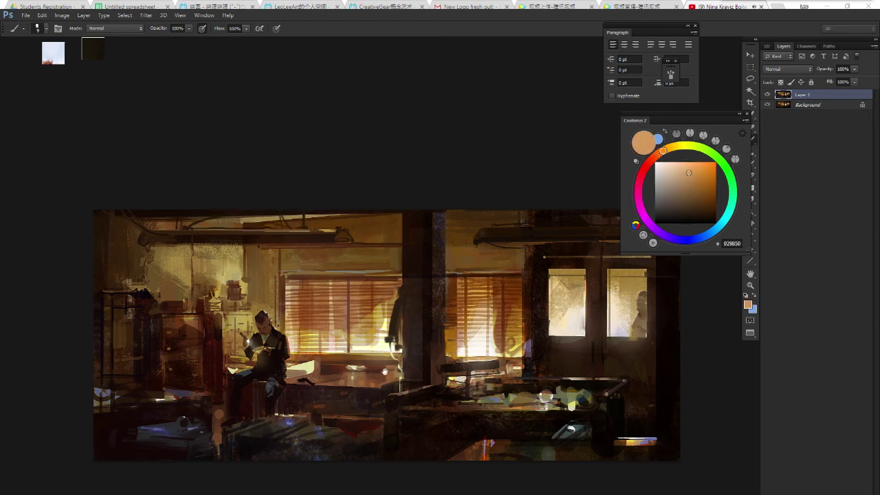
{"action": "left_click_drag", "start_coordinate": [367, 411], "coordinate": [393, 399]}
{"action": "left_click_drag", "start_coordinate": [371, 413], "coordinate": [385, 405]}
{"action": "left_click", "coordinate": [375, 404], "text": "alt"}
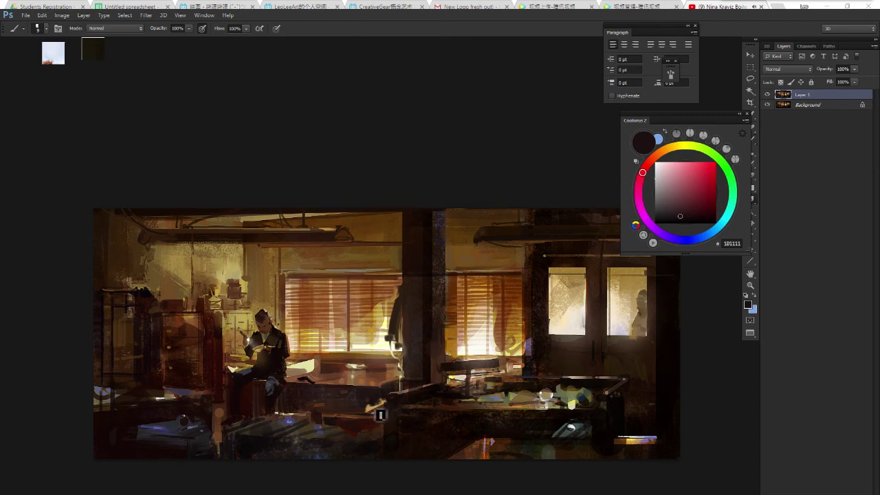
{"action": "key", "text": "r"}
{"action": "left_click_drag", "start_coordinate": [379, 403], "coordinate": [358, 412]}
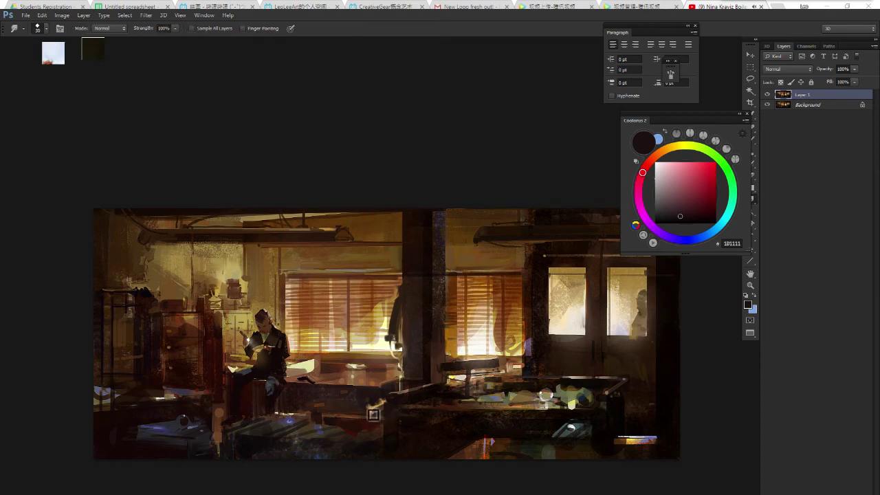
{"action": "key", "text": "b"}
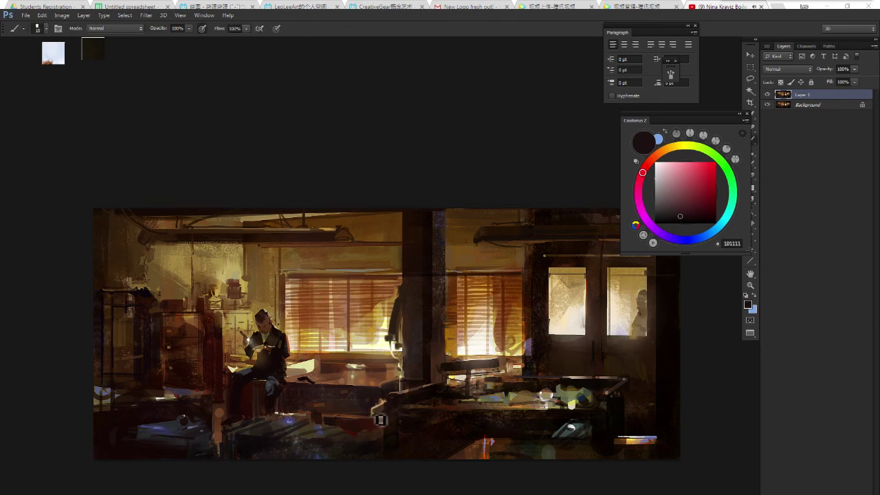
On a new Layer 2, paint a bluish-grey stroke near the bottom and darken it with brown.
{"action": "scroll", "coordinate": [414, 408], "scroll_direction": "down", "scroll_amount": 2}
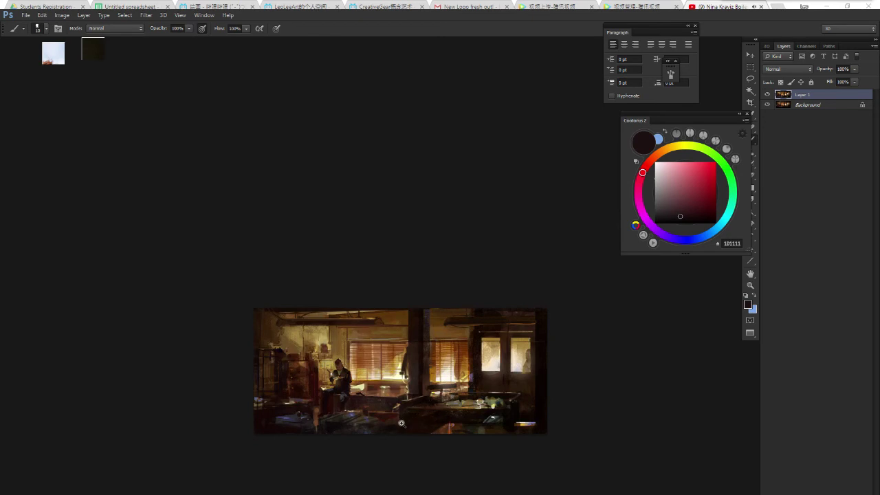
{"action": "scroll", "coordinate": [401, 424], "scroll_direction": "up", "scroll_amount": 2}
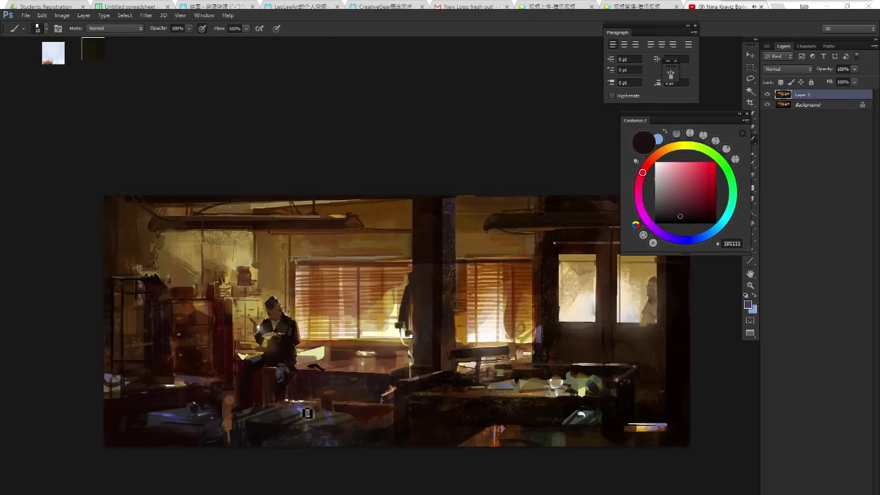
{"action": "left_click", "coordinate": [308, 412], "text": "alt"}
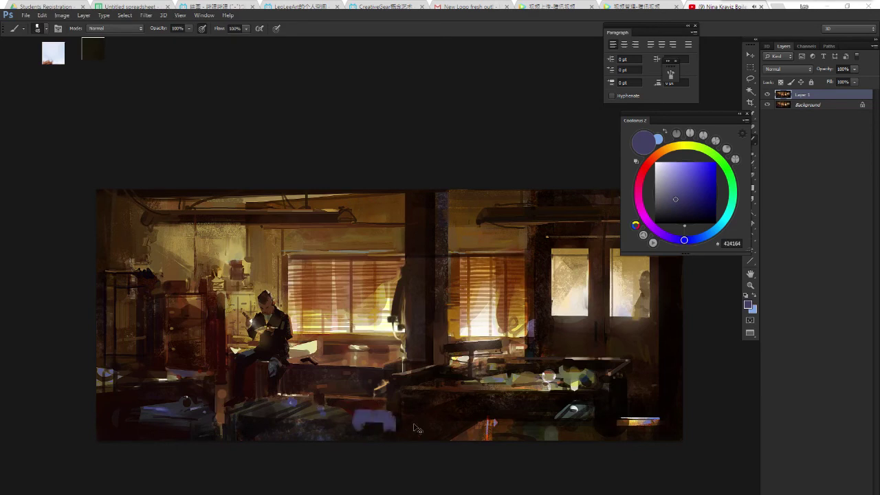
{"action": "key", "text": "ctrl+shift+n"}
{"action": "key", "text": "Return"}
{"action": "left_click_drag", "start_coordinate": [354, 413], "coordinate": [386, 431]}
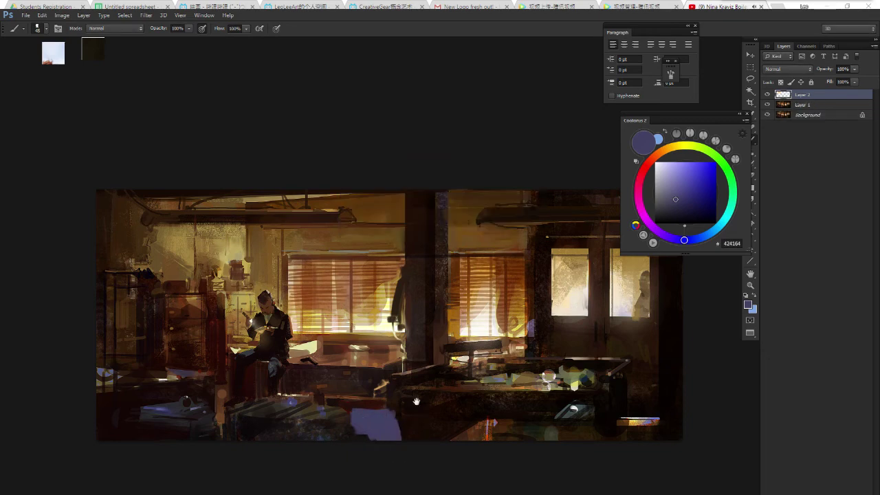
{"action": "scroll", "coordinate": [416, 401], "scroll_direction": "down", "scroll_amount": 3}
{"action": "scroll", "coordinate": [418, 401], "scroll_direction": "up", "scroll_amount": 3}
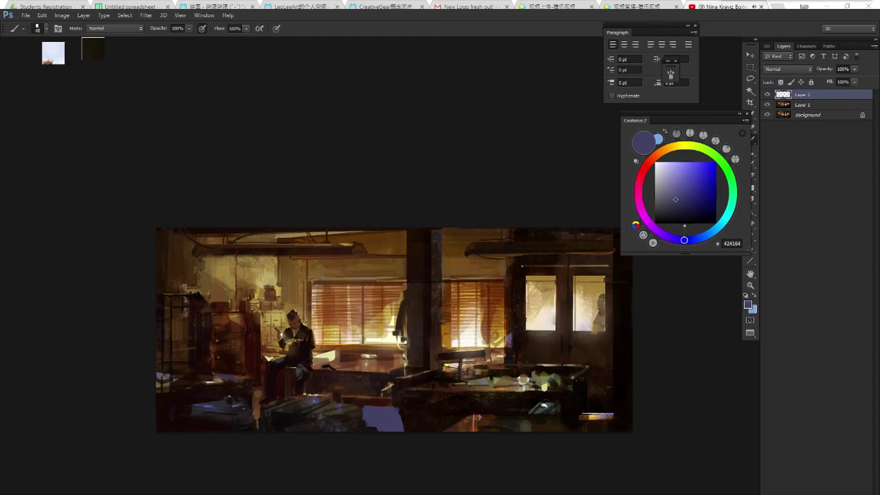
{"action": "left_click", "coordinate": [352, 408], "text": "alt"}
{"action": "left_click", "coordinate": [363, 422], "text": "alt"}
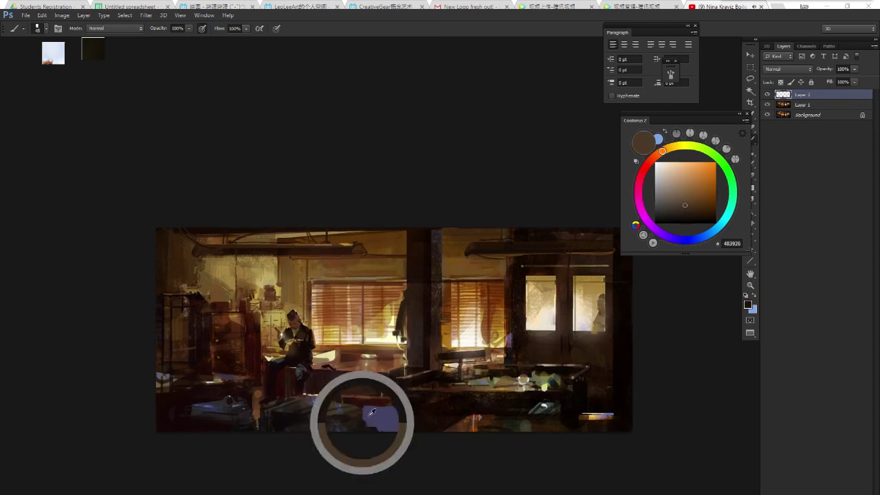
{"action": "left_click_drag", "start_coordinate": [366, 420], "coordinate": [400, 422]}
Paint purple 424164 and lavender 827FD6 strokes along the bottom edge.
{"action": "left_click", "coordinate": [385, 420], "text": "alt"}
{"action": "key", "text": "r"}
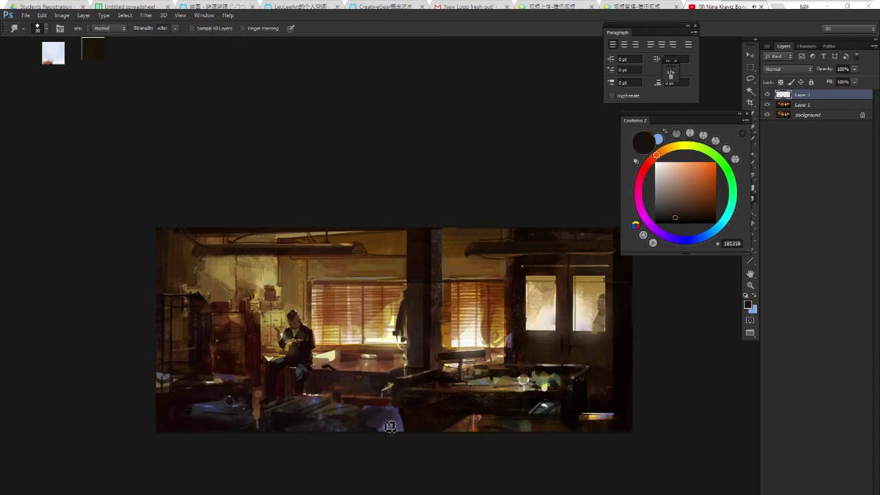
{"action": "key", "text": "b"}
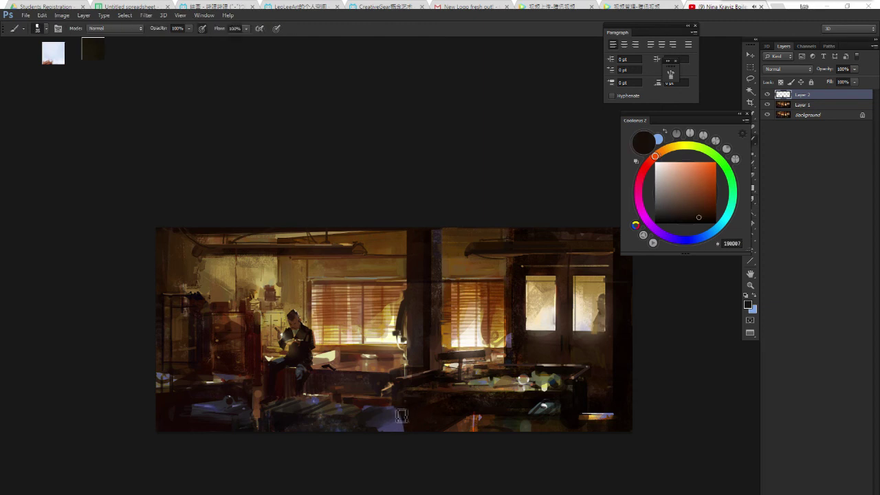
{"action": "left_click", "coordinate": [400, 419], "text": "alt"}
{"action": "left_click_drag", "start_coordinate": [400, 420], "coordinate": [382, 424]}
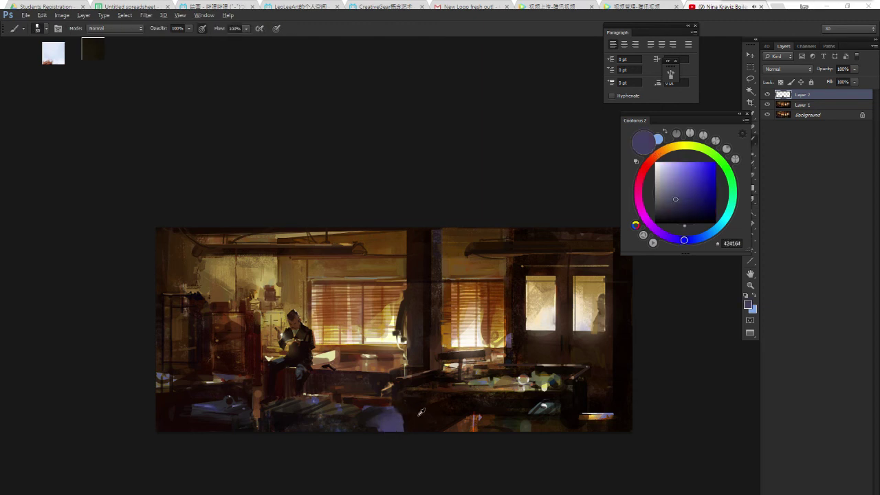
{"action": "left_click_drag", "start_coordinate": [675, 190], "coordinate": [678, 173]}
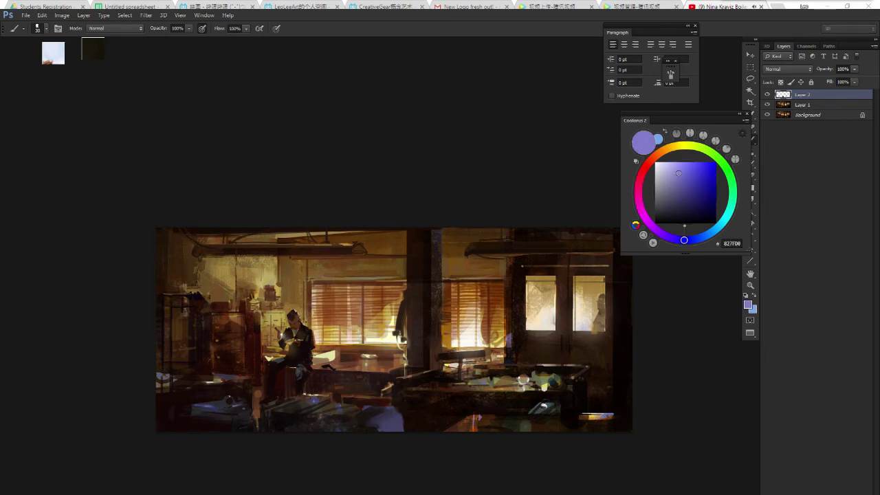
{"action": "left_click_drag", "start_coordinate": [389, 422], "coordinate": [399, 416]}
{"action": "left_click", "coordinate": [395, 418], "text": "alt"}
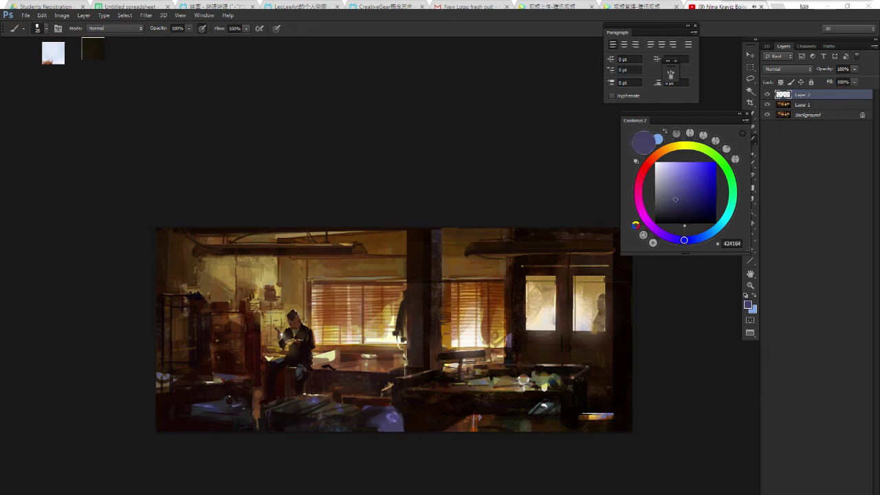
Sample dark, red and brown tones near the painting's bottom, ending on near-black, and zoom in.
{"action": "scroll", "coordinate": [419, 391], "scroll_direction": "down", "scroll_amount": 5}
{"action": "scroll", "coordinate": [417, 388], "scroll_direction": "down", "scroll_amount": 2}
{"action": "scroll", "coordinate": [415, 387], "scroll_direction": "up", "scroll_amount": 7}
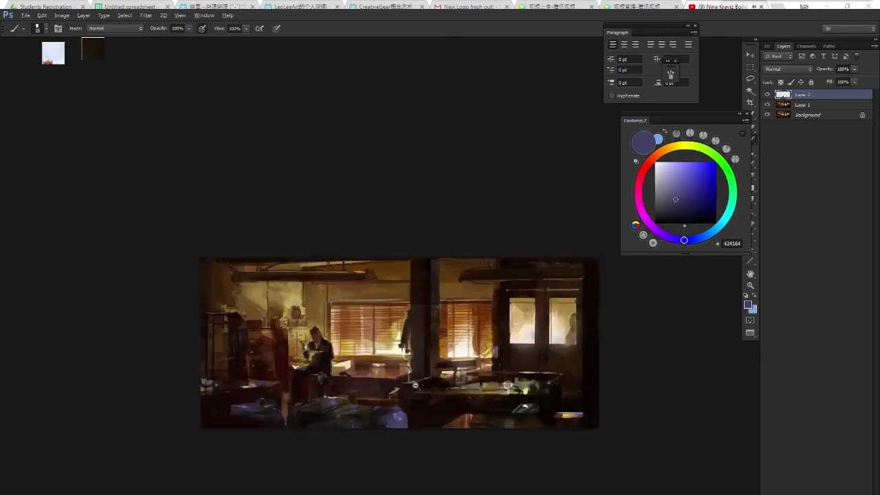
{"action": "scroll", "coordinate": [415, 386], "scroll_direction": "up", "scroll_amount": 2}
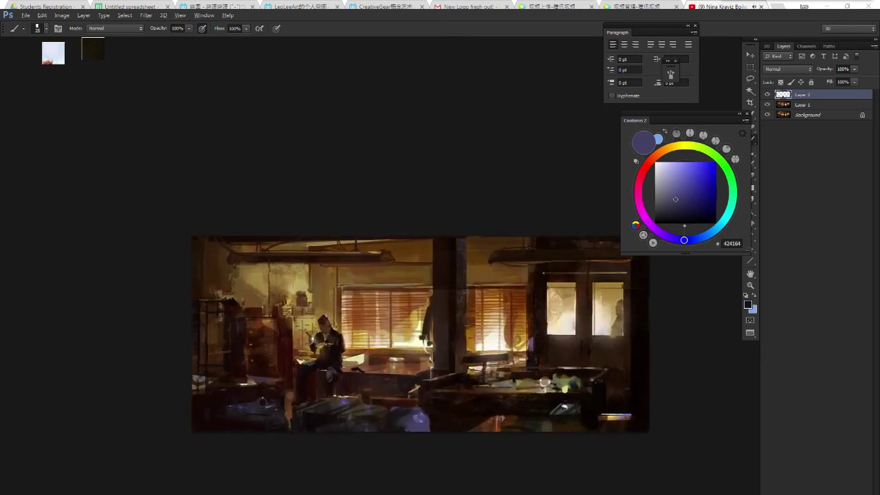
{"action": "scroll", "coordinate": [416, 385], "scroll_direction": "down", "scroll_amount": 1}
{"action": "left_click", "coordinate": [422, 374], "text": "alt"}
{"action": "left_click", "coordinate": [498, 421], "text": "alt"}
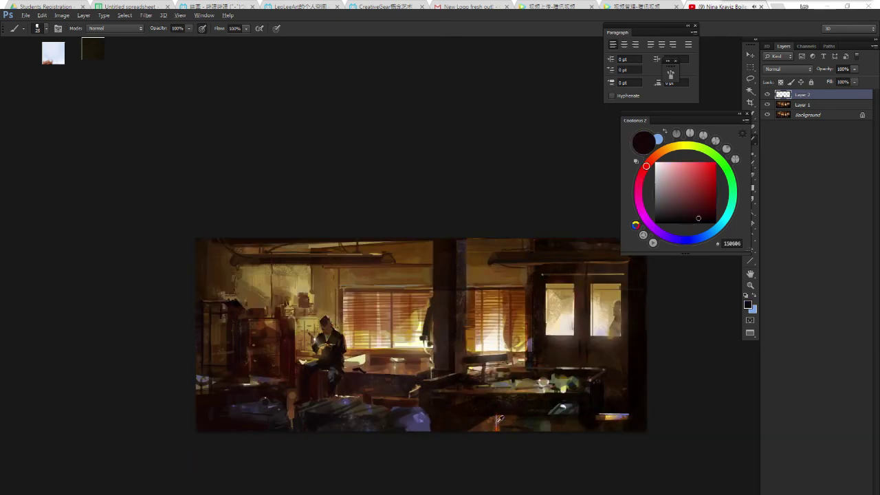
{"action": "left_click", "coordinate": [497, 419], "text": "alt"}
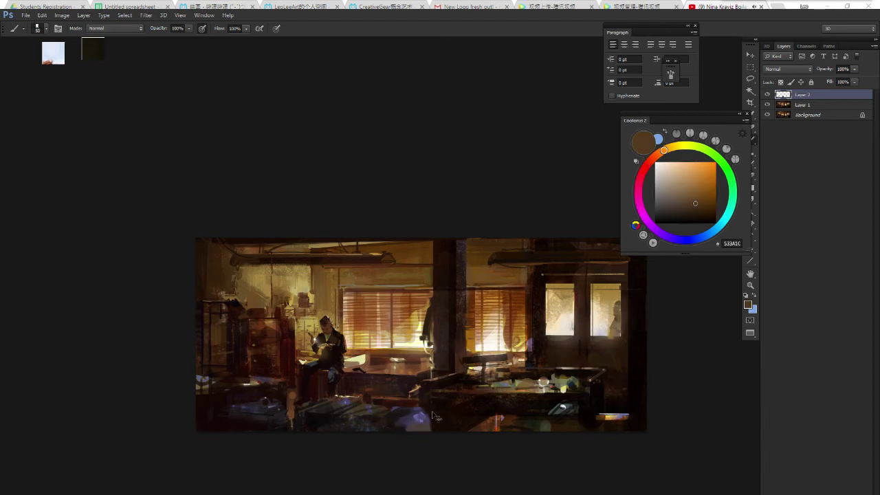
{"action": "left_click", "coordinate": [416, 428], "text": "alt"}
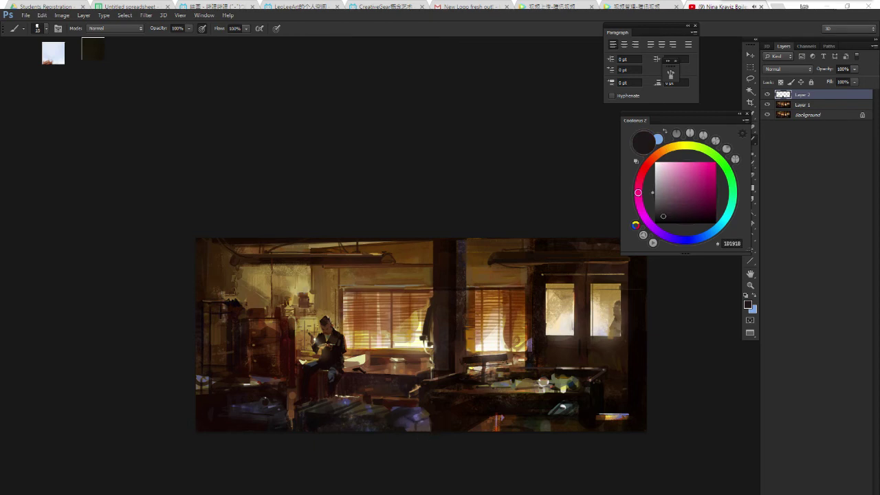
{"action": "scroll", "coordinate": [466, 410], "scroll_direction": "down", "scroll_amount": 3}
{"action": "scroll", "coordinate": [457, 398], "scroll_direction": "up", "scroll_amount": 2}
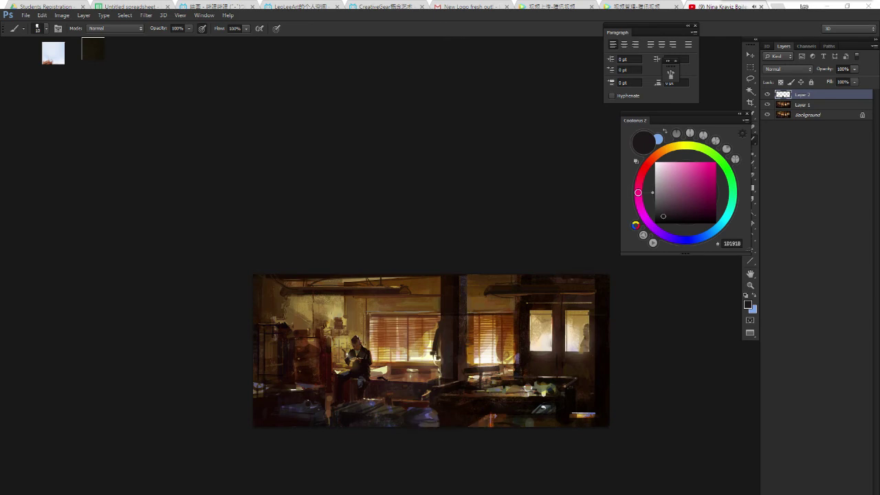
{"action": "mouse_move", "coordinate": [455, 355]}
{"action": "left_mouse_down"}
{"action": "mouse_move", "coordinate": [457, 362]}
{"action": "mouse_move", "coordinate": [441, 359]}
{"action": "left_mouse_up"}
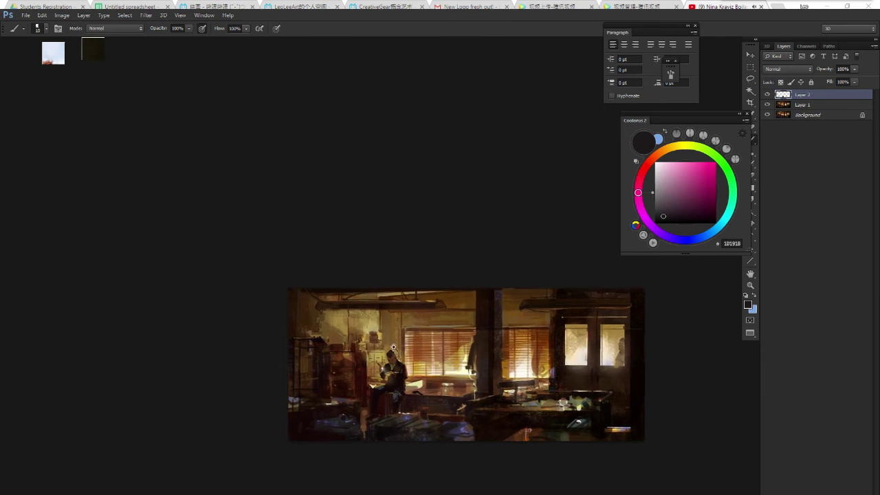
{"action": "left_click", "coordinate": [377, 341], "text": "ctrl"}
Switch to a different brush preset and dab a dark round clock shape on the wall.
{"action": "right_click", "coordinate": [379, 317]}
{"action": "left_click", "coordinate": [485, 304]}
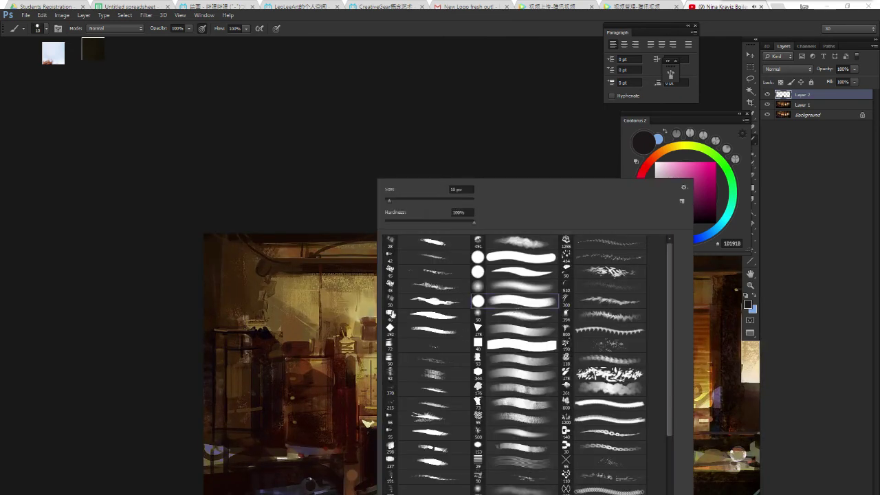
{"action": "left_click_drag", "start_coordinate": [291, 268], "coordinate": [313, 270]}
{"action": "left_click", "coordinate": [337, 268], "text": "alt"}
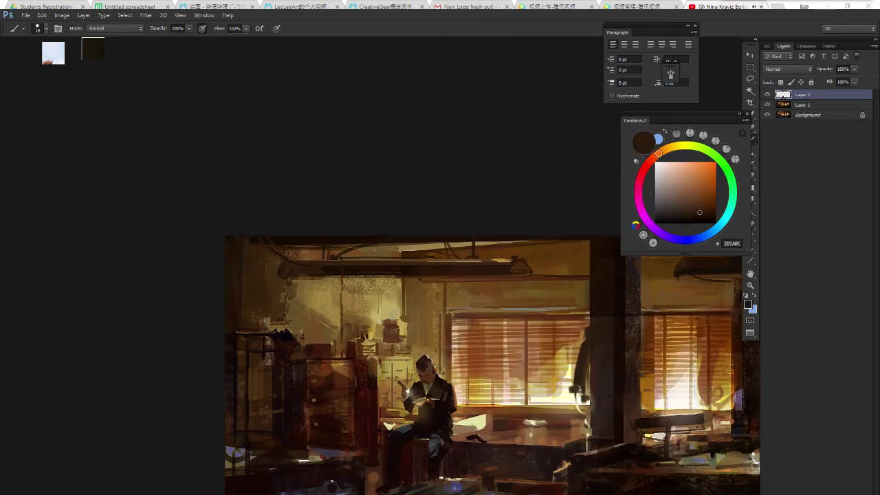
{"action": "left_click", "coordinate": [317, 300]}
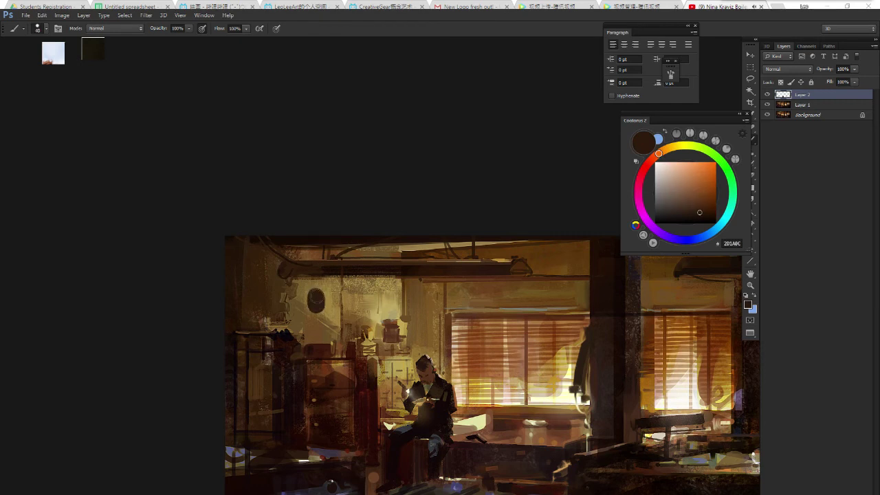
{"action": "left_click", "coordinate": [334, 291], "text": "alt"}
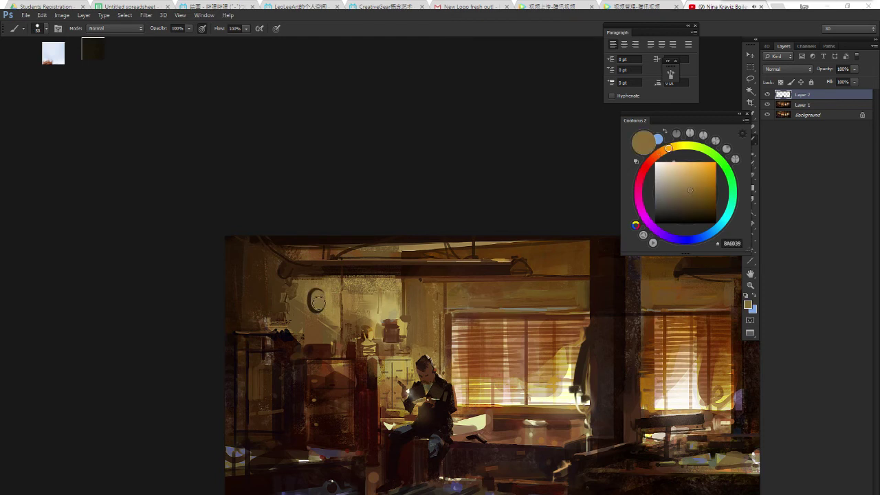
Try smudging the lamp hook, undo it, and resample tan and dark brown.
{"action": "key", "text": "r"}
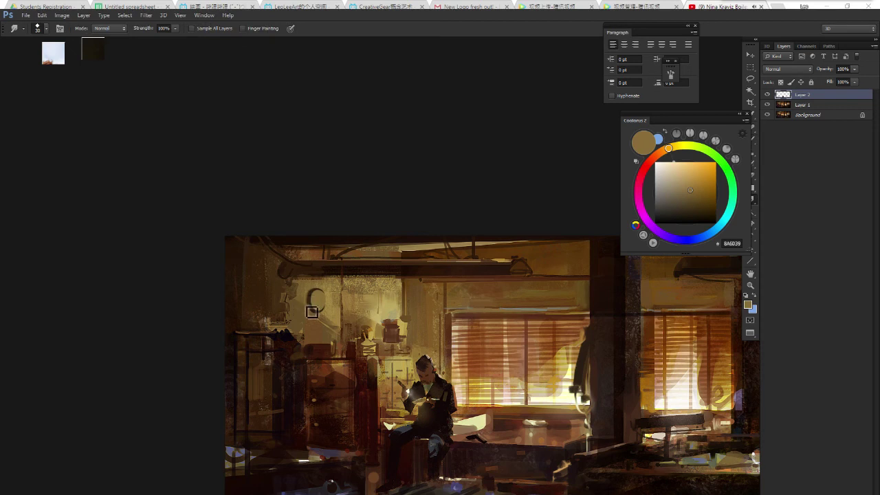
{"action": "left_click_drag", "start_coordinate": [311, 304], "coordinate": [311, 312]}
{"action": "key", "text": "ctrl+z"}
{"action": "key", "text": "b"}
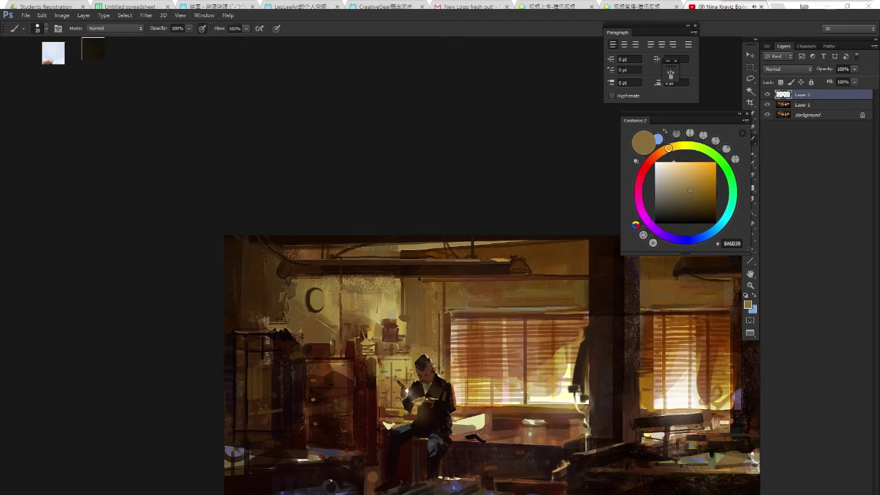
{"action": "left_click", "coordinate": [318, 300], "text": "alt"}
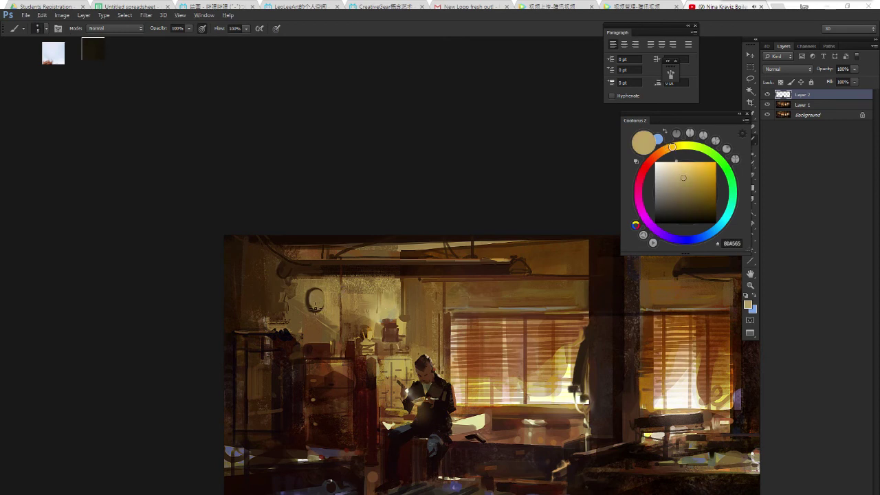
{"action": "left_click", "coordinate": [315, 304], "text": "alt"}
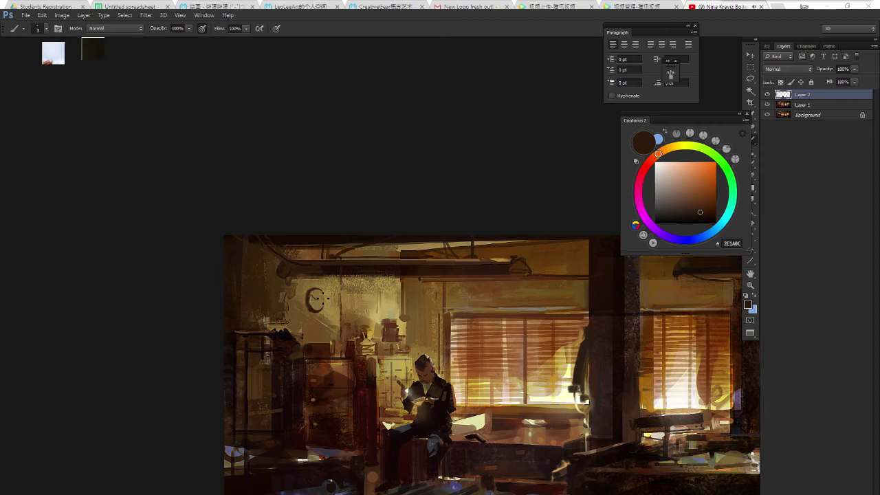
Paint a light peach highlight on the clock face, resample warm brown, and zoom out.
{"action": "left_click", "coordinate": [328, 366], "text": "alt"}
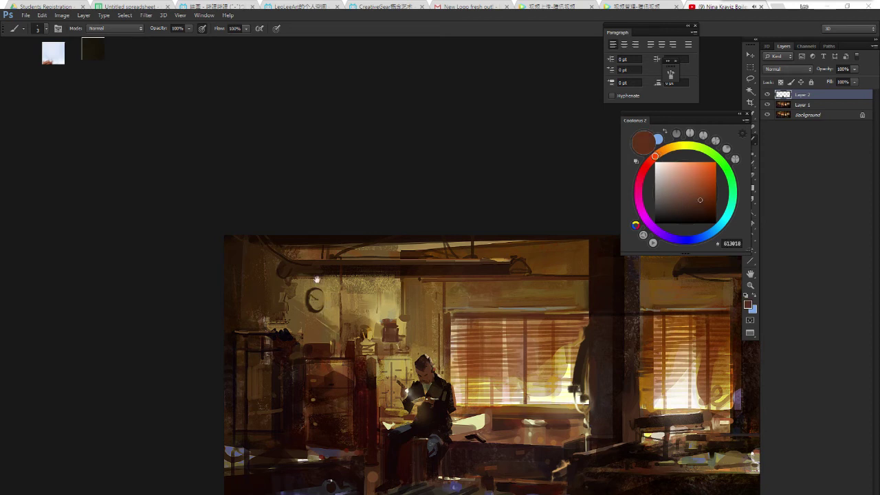
{"action": "left_click", "coordinate": [454, 379], "text": "alt"}
{"action": "left_click_drag", "start_coordinate": [318, 282], "coordinate": [319, 286]}
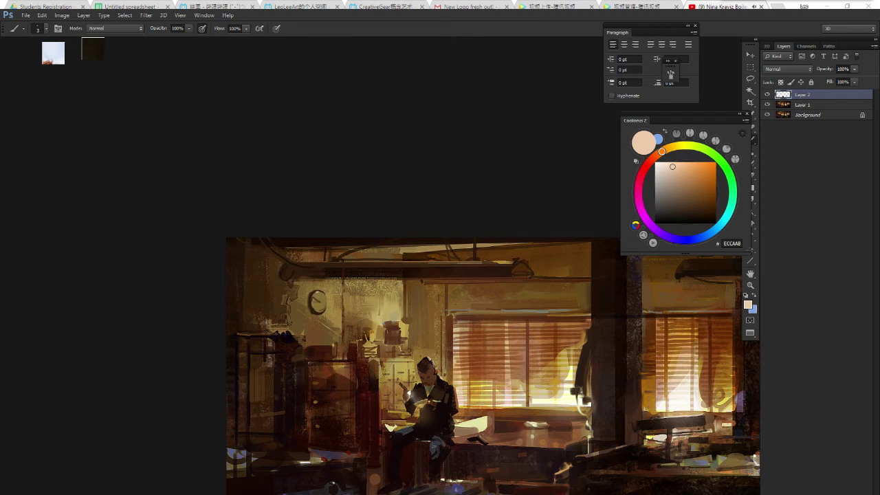
{"action": "left_click_drag", "start_coordinate": [320, 305], "coordinate": [332, 315]}
{"action": "left_click", "coordinate": [383, 282], "text": "alt"}
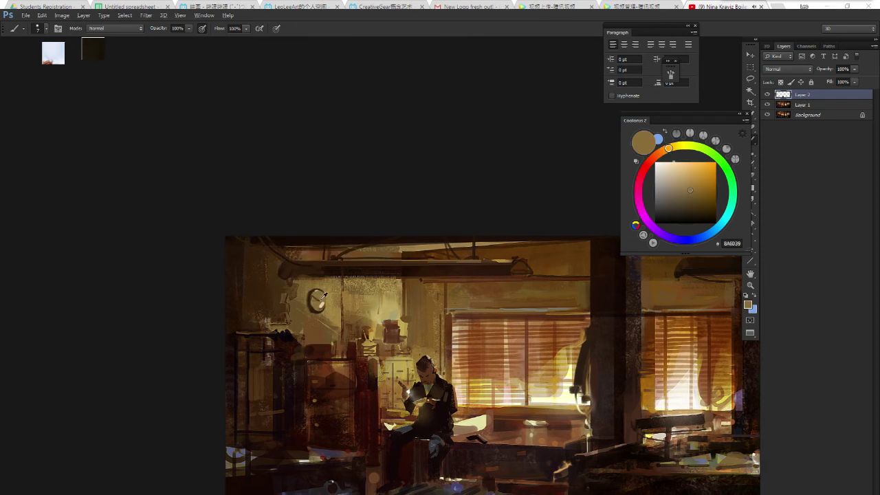
{"action": "left_click", "coordinate": [351, 252], "text": "alt"}
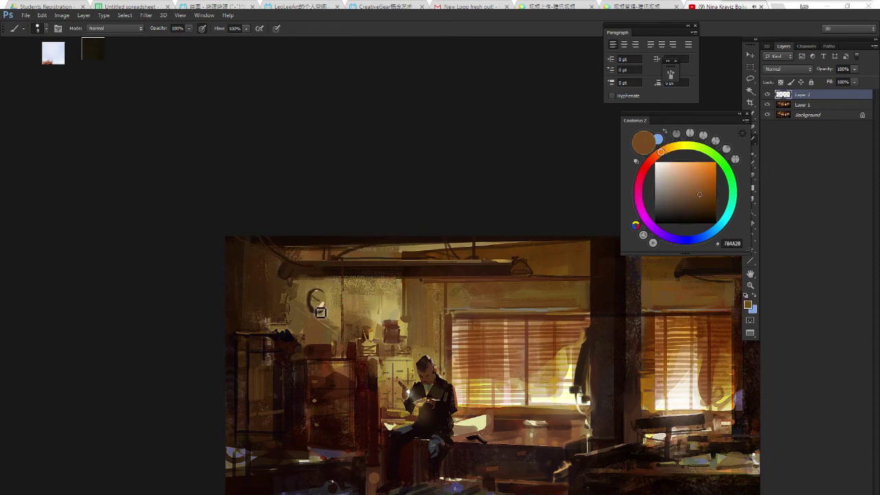
{"action": "left_click", "coordinate": [402, 312], "text": "ctrl+alt"}
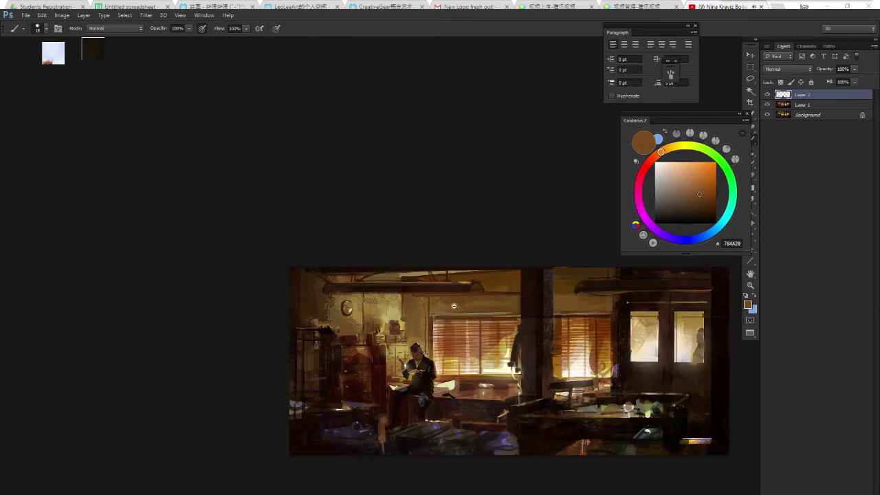
Zoom into the painting, pan it left, and sample a very dark brown.
{"action": "left_click", "coordinate": [373, 319], "text": "ctrl"}
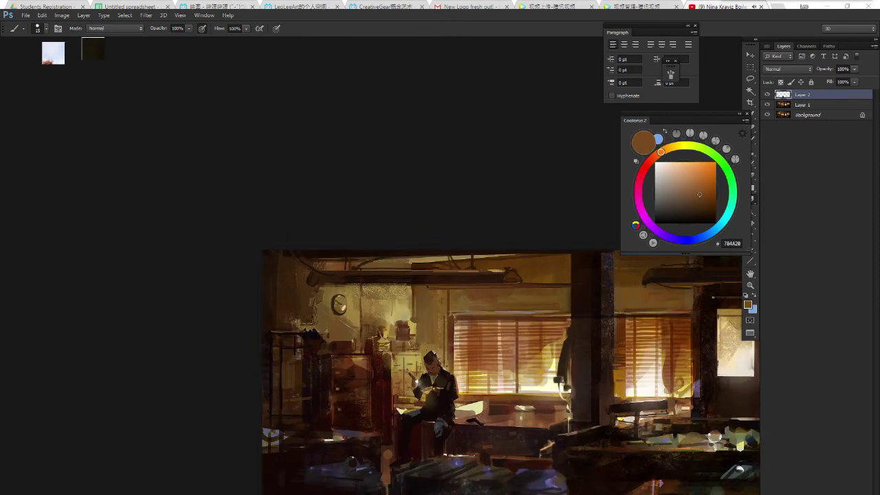
{"action": "key", "text": "r"}
{"action": "mouse_move", "coordinate": [457, 330]}
{"action": "left_mouse_down"}
{"action": "mouse_move", "coordinate": [376, 292]}
{"action": "mouse_move", "coordinate": [260, 292]}
{"action": "mouse_move", "coordinate": [267, 301]}
{"action": "mouse_move", "coordinate": [302, 300]}
{"action": "left_mouse_up"}
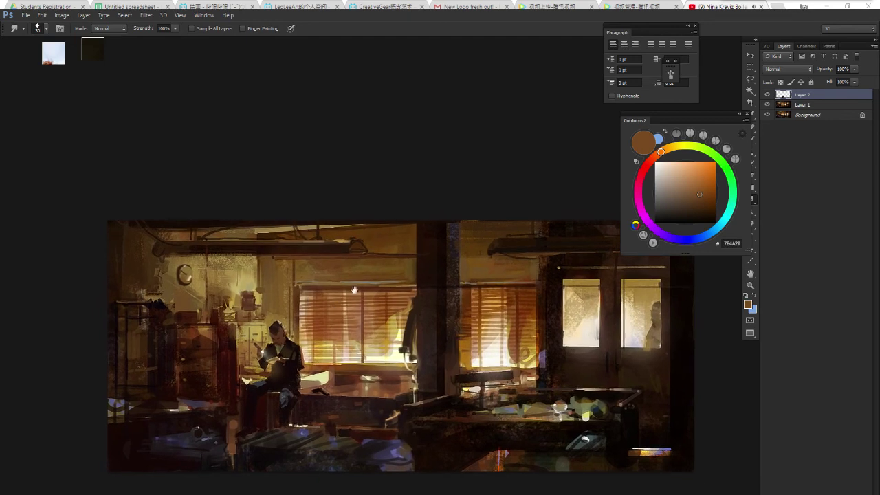
{"action": "key", "text": "b"}
{"action": "left_click", "coordinate": [428, 240], "text": "alt"}
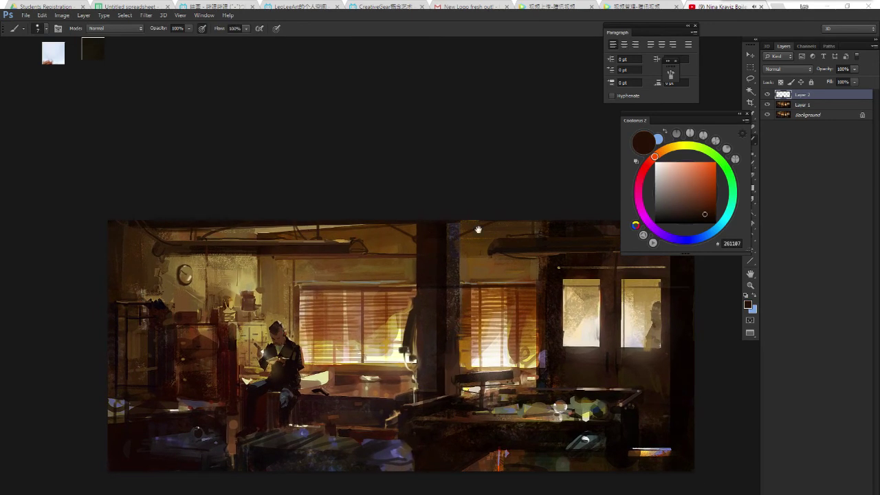
Sample near-black brown 1A0A04 and frame the clock wall and seated reader.
{"action": "left_click_drag", "start_coordinate": [477, 229], "coordinate": [470, 224]}
{"action": "left_click", "coordinate": [419, 231]}
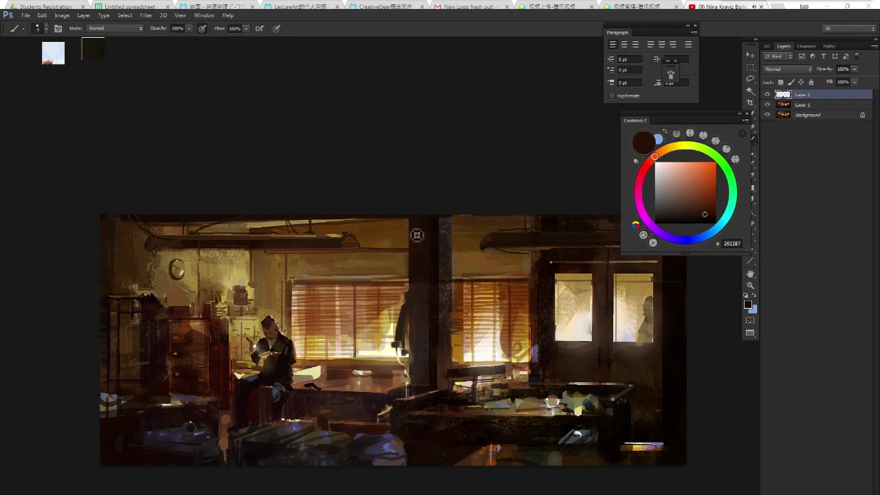
{"action": "left_click", "coordinate": [341, 221], "text": "alt"}
{"action": "left_click_drag", "start_coordinate": [468, 231], "coordinate": [386, 222]}
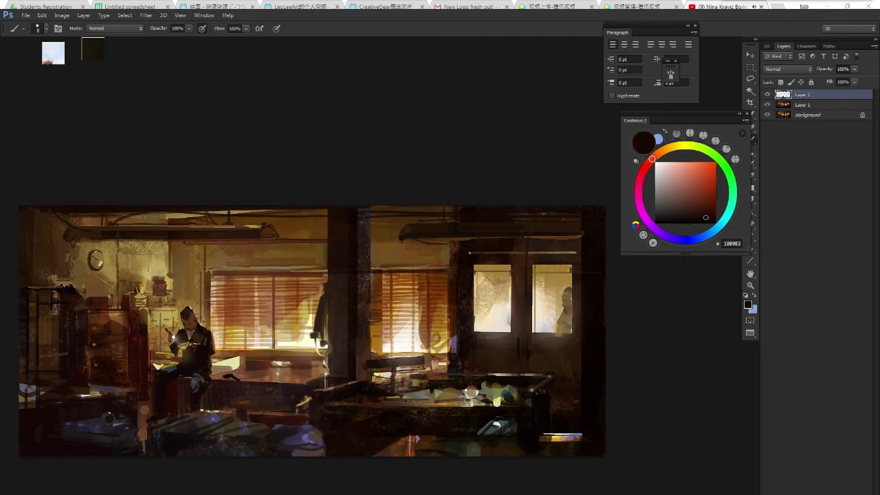
{"action": "left_click", "coordinate": [379, 210], "text": "alt"}
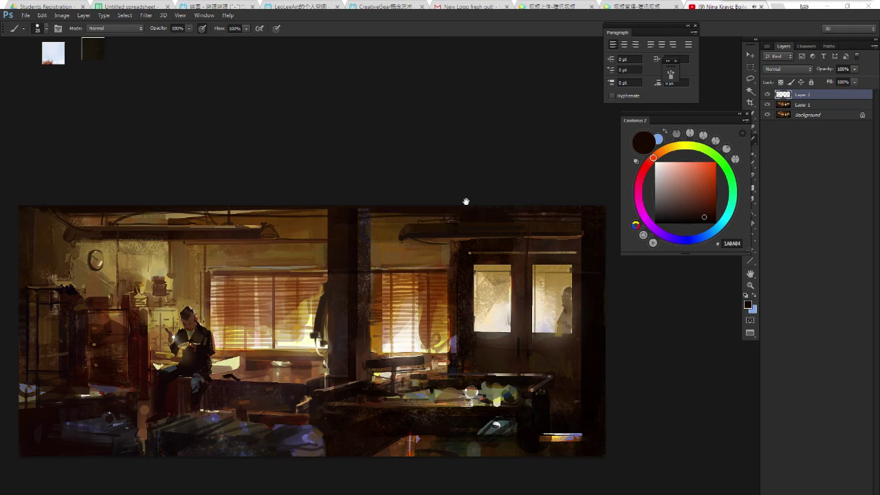
{"action": "left_click_drag", "start_coordinate": [465, 202], "coordinate": [452, 191]}
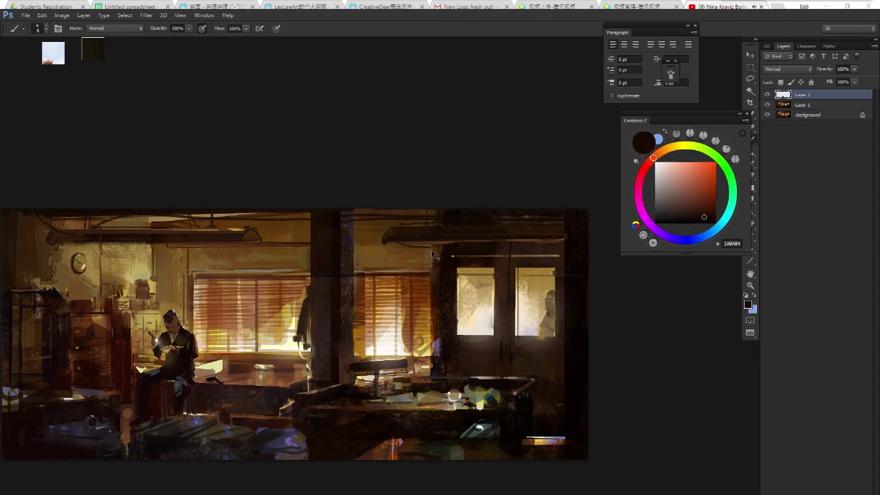
{"action": "left_click_drag", "start_coordinate": [401, 255], "coordinate": [440, 250]}
{"action": "left_click_drag", "start_coordinate": [387, 257], "coordinate": [435, 256]}
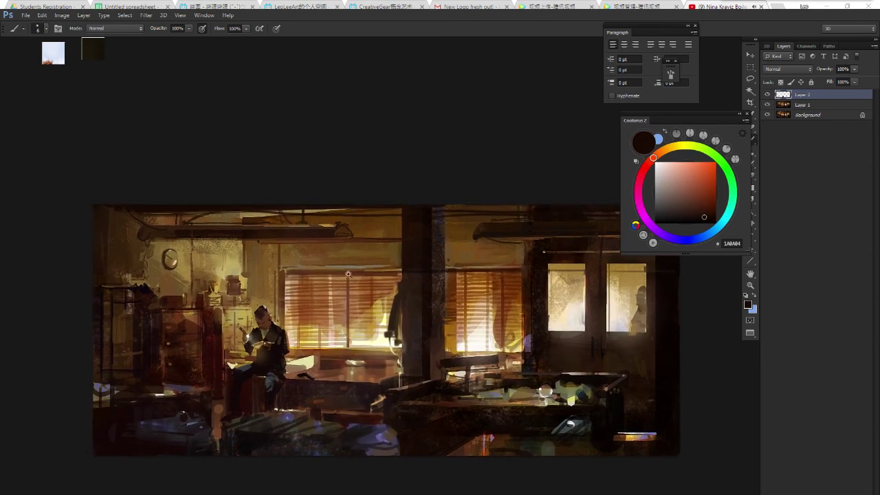
Paint a dark red vertical accent stroke on the wall below the clock.
{"action": "left_click_drag", "start_coordinate": [330, 272], "coordinate": [329, 248]}
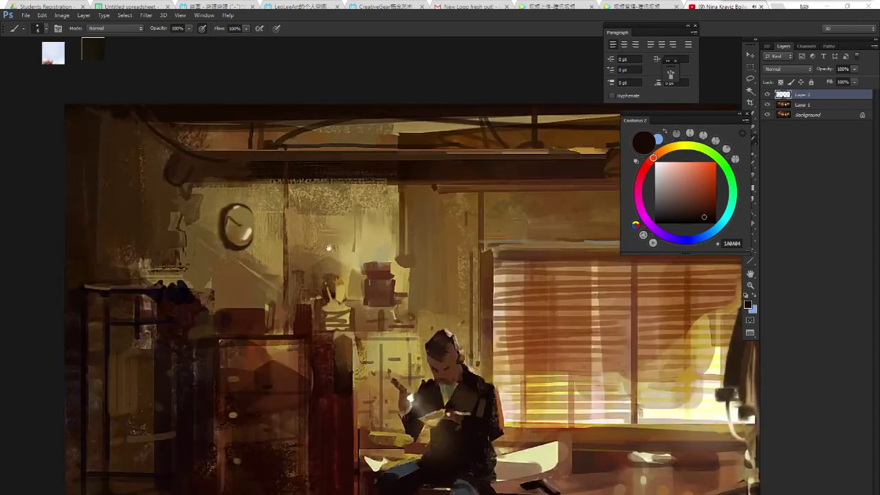
{"action": "left_click", "coordinate": [226, 279], "text": "alt"}
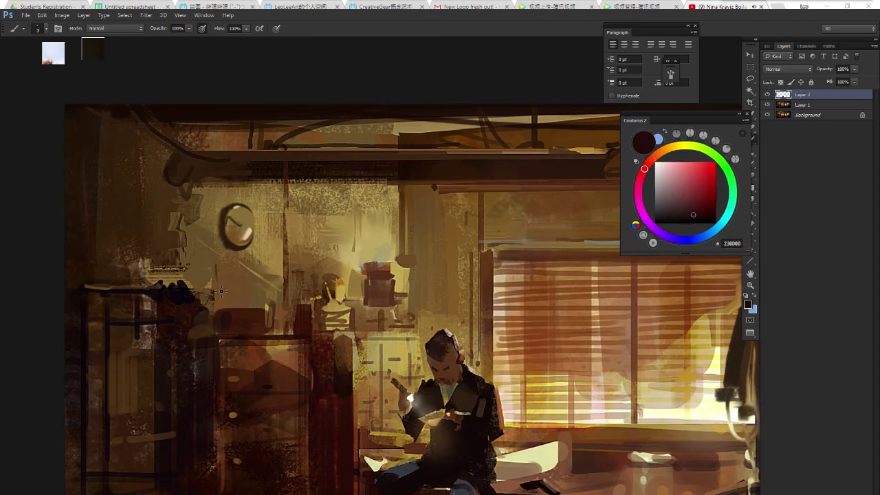
{"action": "left_click_drag", "start_coordinate": [217, 310], "coordinate": [213, 264]}
{"action": "key", "text": "bracketright"}
{"action": "left_click", "coordinate": [222, 271], "text": "alt"}
{"action": "key", "text": "bracketleft"}
{"action": "key", "text": "bracketleft"}
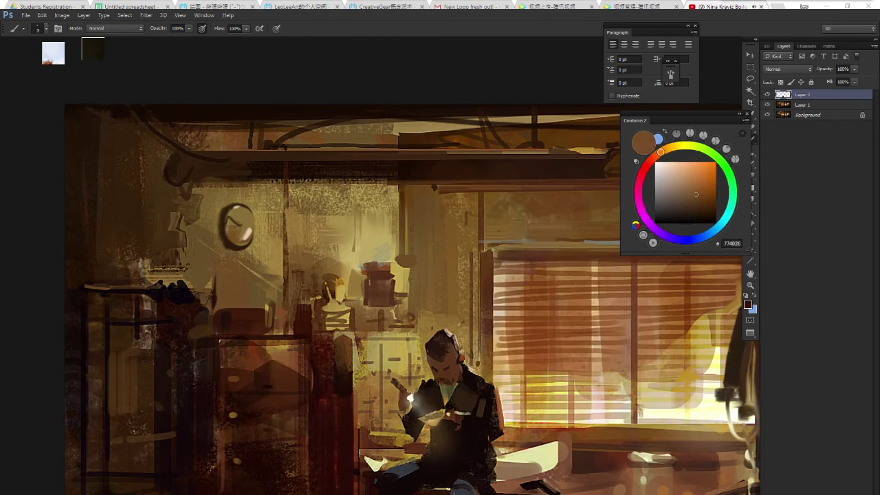
{"action": "left_click", "coordinate": [218, 289], "text": "alt"}
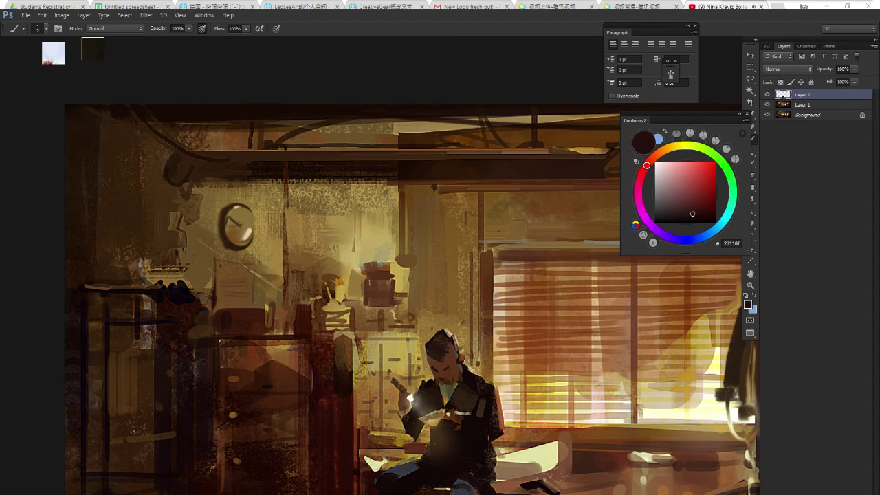
Sample ochre and brown wall tones with a larger brush, ending on 3F1A0C, then recentre the view.
{"action": "key", "text": "bracketright"}
{"action": "key", "text": "bracketright"}
{"action": "key", "text": "bracketright"}
{"action": "left_click", "coordinate": [242, 267], "text": "alt"}
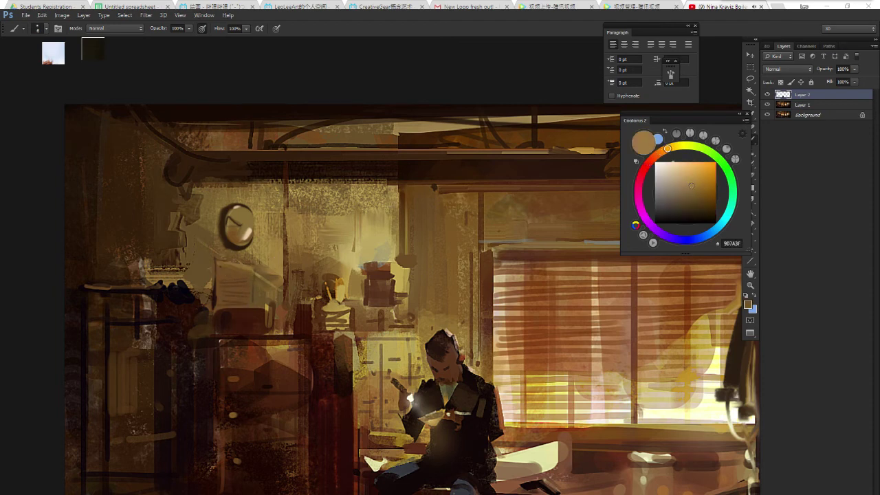
{"action": "left_click", "coordinate": [249, 272], "text": "alt"}
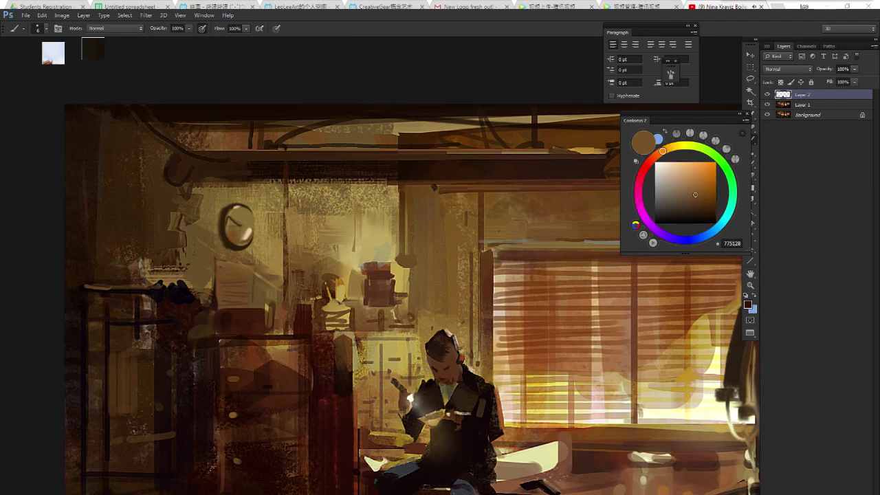
{"action": "left_click", "coordinate": [254, 289], "text": "alt"}
{"action": "key", "text": "bracketright"}
{"action": "key", "text": "bracketright"}
{"action": "key", "text": "bracketright"}
{"action": "left_click", "coordinate": [236, 303], "text": "alt"}
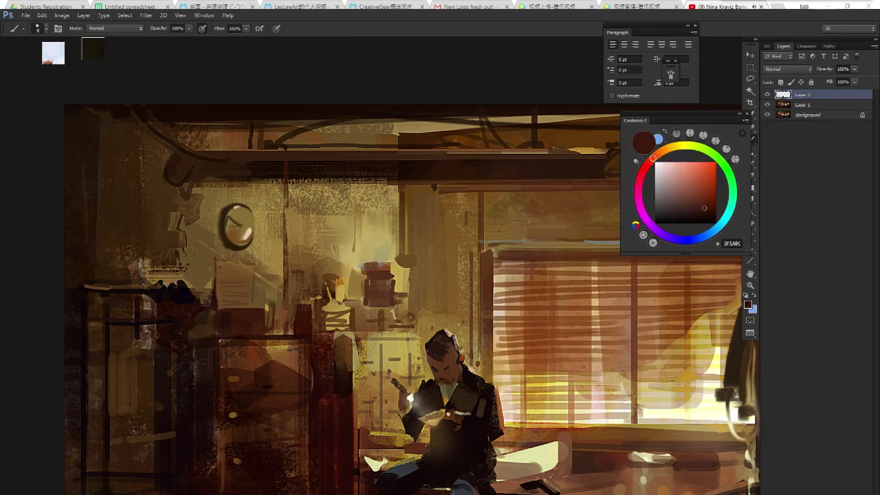
{"action": "scroll", "coordinate": [268, 295], "scroll_direction": "down", "scroll_amount": 3}
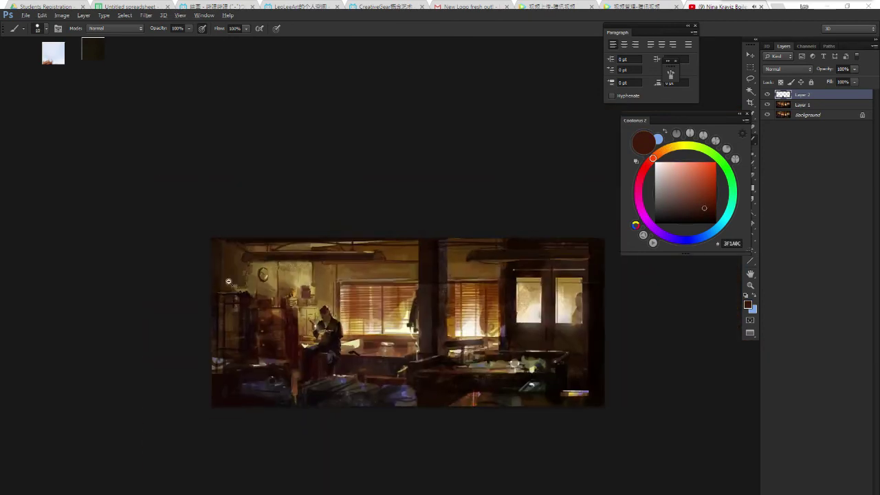
{"action": "scroll", "coordinate": [287, 276], "scroll_direction": "up", "scroll_amount": 1}
{"action": "scroll", "coordinate": [287, 276], "scroll_direction": "up", "scroll_amount": 2}
{"action": "left_click_drag", "start_coordinate": [287, 277], "coordinate": [324, 277]}
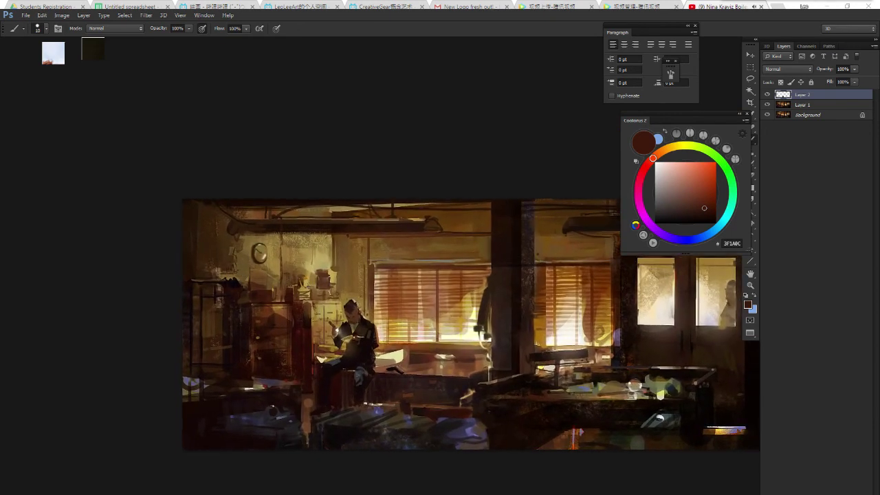
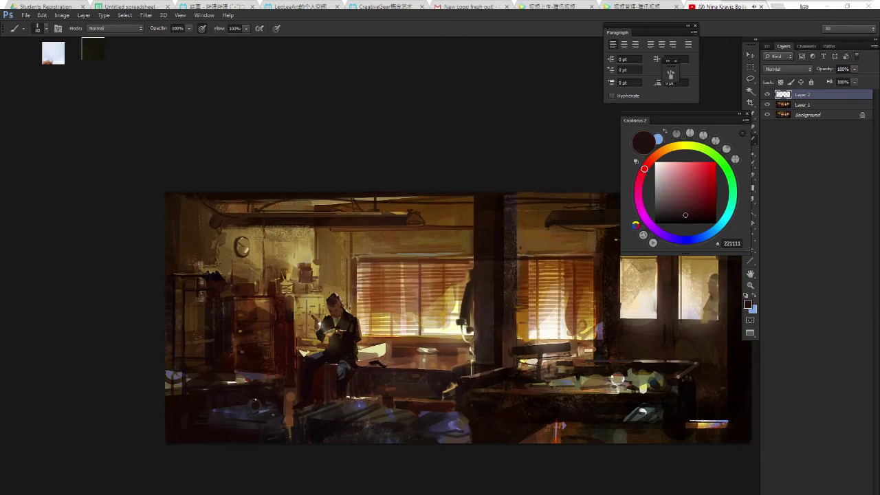
Sample dark and mid browns and paint small dark strokes on the foreground table.
{"action": "left_click", "coordinate": [406, 349], "text": "alt"}
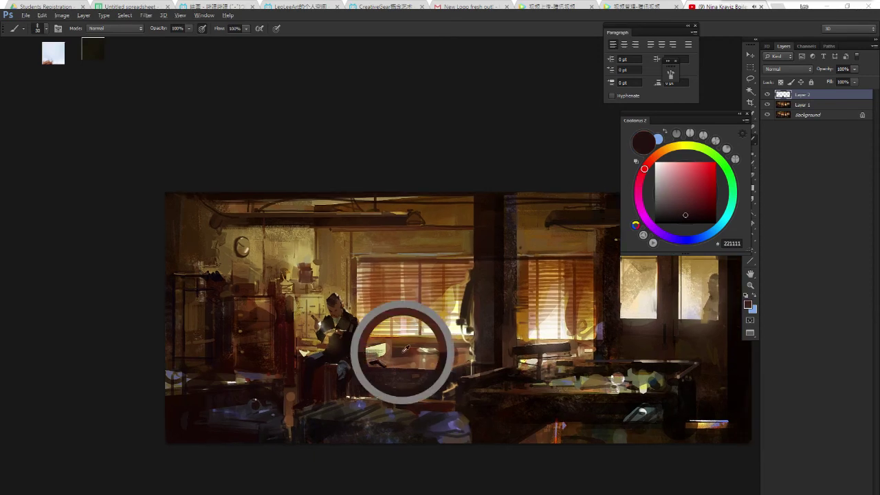
{"action": "mouse_move", "coordinate": [397, 350]}
{"action": "left_mouse_down"}
{"action": "mouse_move", "coordinate": [363, 356]}
{"action": "mouse_move", "coordinate": [389, 361]}
{"action": "mouse_move", "coordinate": [368, 358]}
{"action": "left_mouse_up"}
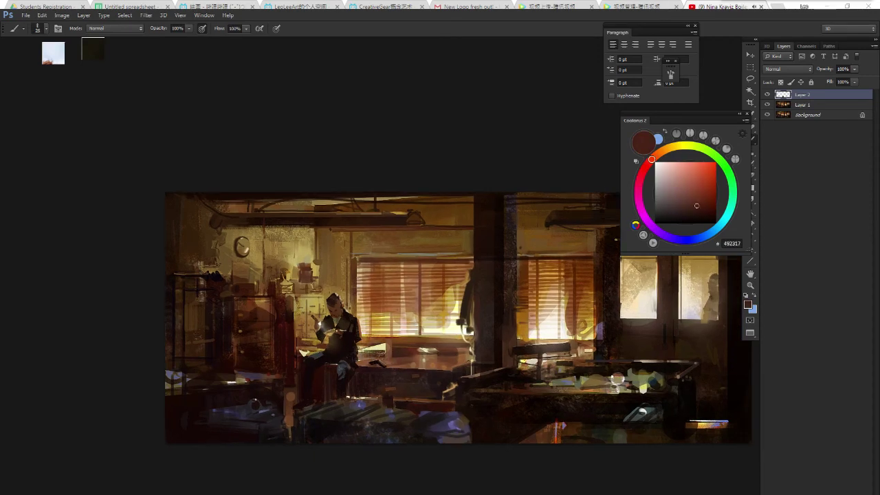
{"action": "left_click", "coordinate": [389, 335], "text": "alt"}
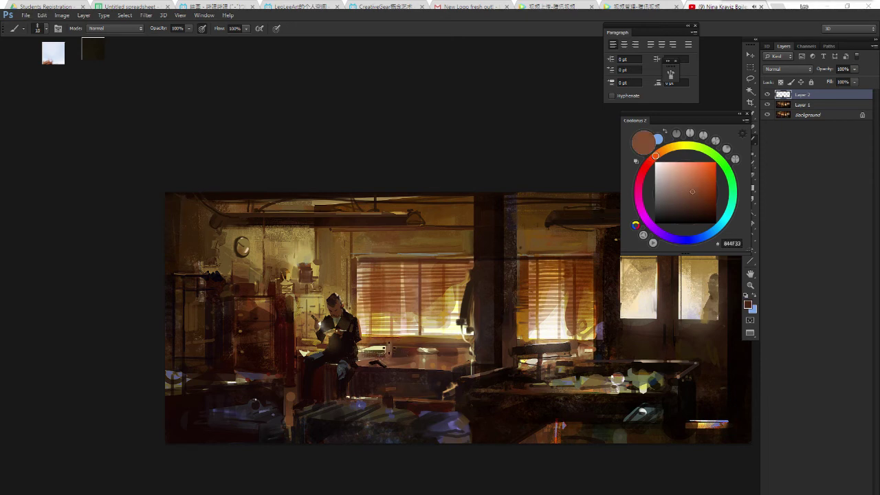
{"action": "left_click", "coordinate": [381, 348], "text": "alt"}
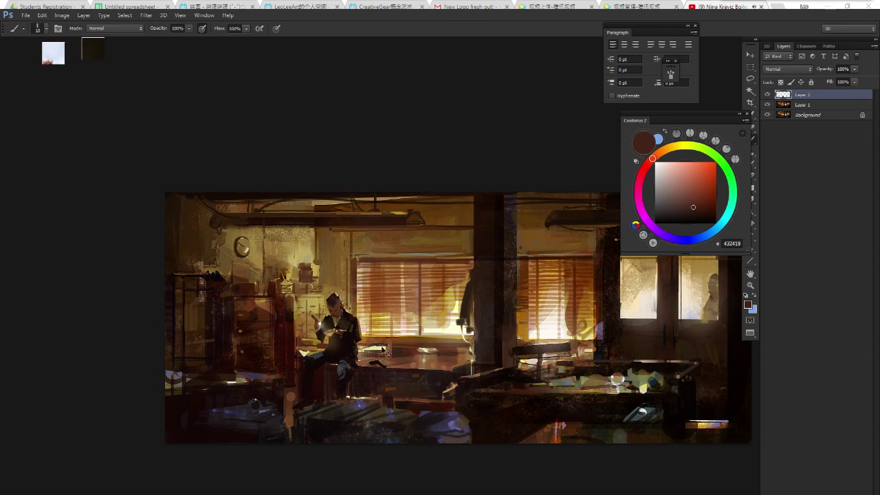
{"action": "mouse_move", "coordinate": [382, 349]}
{"action": "left_mouse_down"}
{"action": "mouse_move", "coordinate": [395, 341]}
{"action": "mouse_move", "coordinate": [397, 350]}
{"action": "left_mouse_up"}
Sample a lighter tan, shift it toward olive yellow, and dab a cream highlight below the bench.
{"action": "left_click", "coordinate": [421, 356], "text": "alt"}
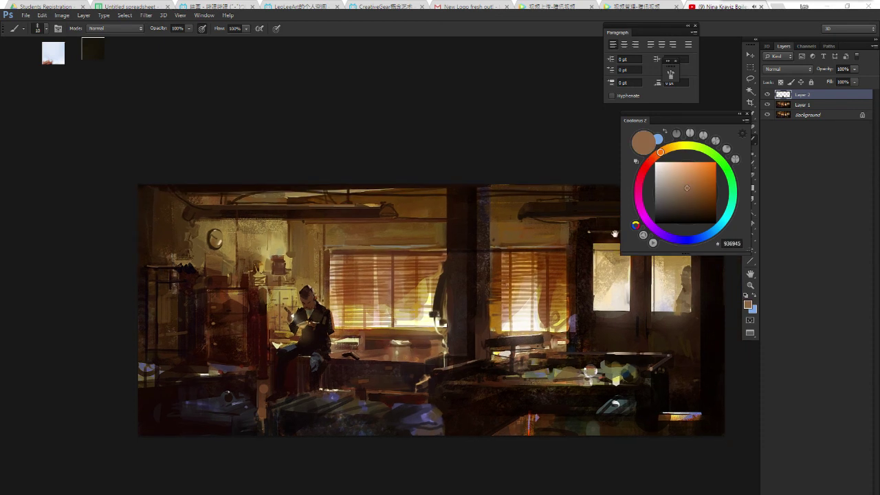
{"action": "left_click_drag", "start_coordinate": [676, 153], "coordinate": [676, 190]}
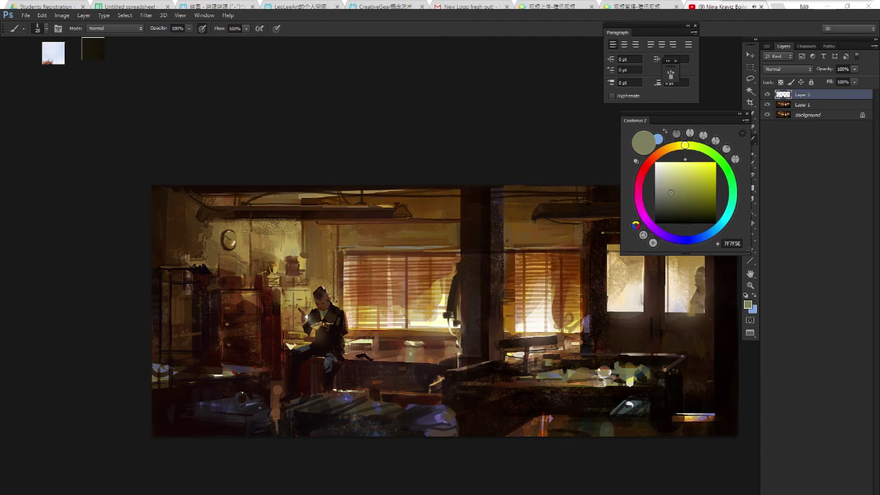
{"action": "left_click_drag", "start_coordinate": [336, 378], "coordinate": [358, 370]}
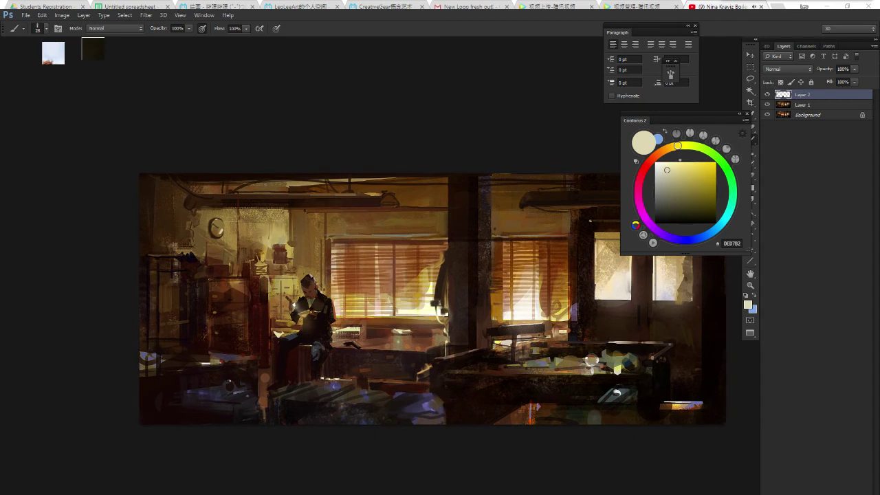
{"action": "left_click_drag", "start_coordinate": [403, 367], "coordinate": [390, 367]}
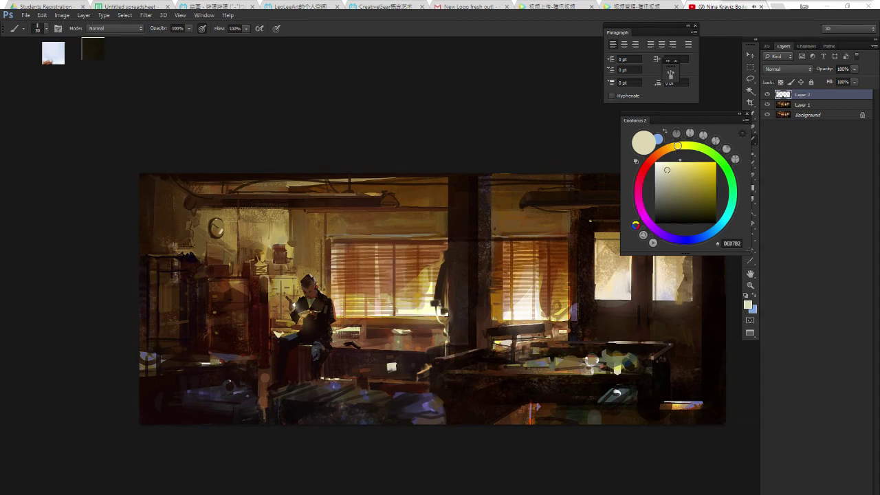
Undo a light brown dab, then paint a near-black brown stroke with the brush shrunk to about 20.
{"action": "left_click", "coordinate": [416, 337], "text": "alt"}
{"action": "left_click_drag", "start_coordinate": [391, 364], "coordinate": [371, 364]}
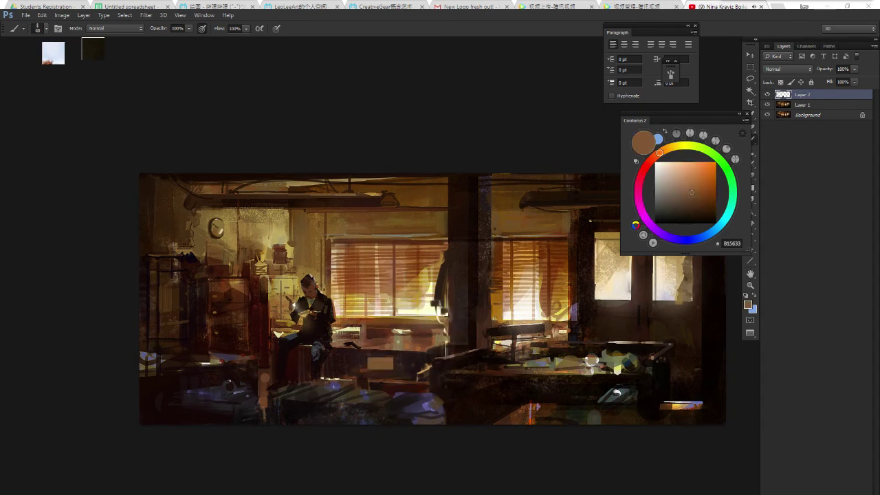
{"action": "key", "text": "ctrl+z"}
{"action": "left_click", "coordinate": [427, 344], "text": "alt"}
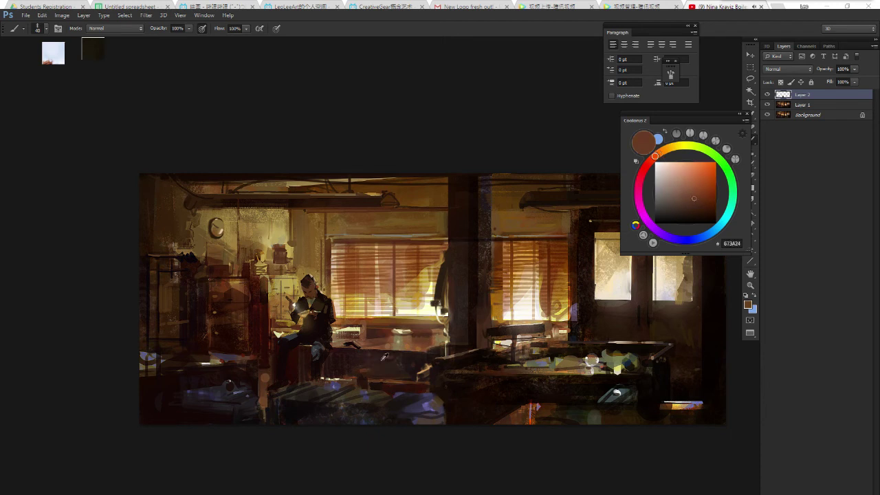
{"action": "left_click", "coordinate": [401, 367], "text": "alt"}
{"action": "key", "text": "bracketleft"}
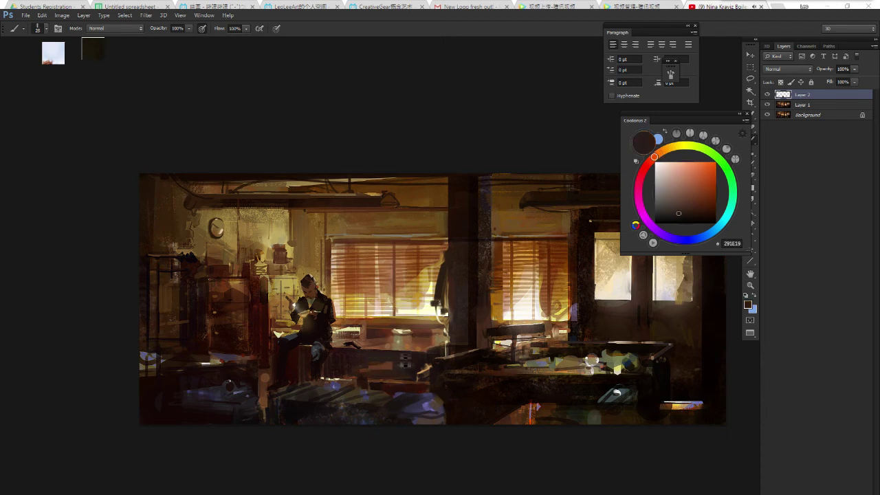
{"action": "key", "text": "bracketleft"}
{"action": "left_click_drag", "start_coordinate": [422, 368], "coordinate": [409, 368]}
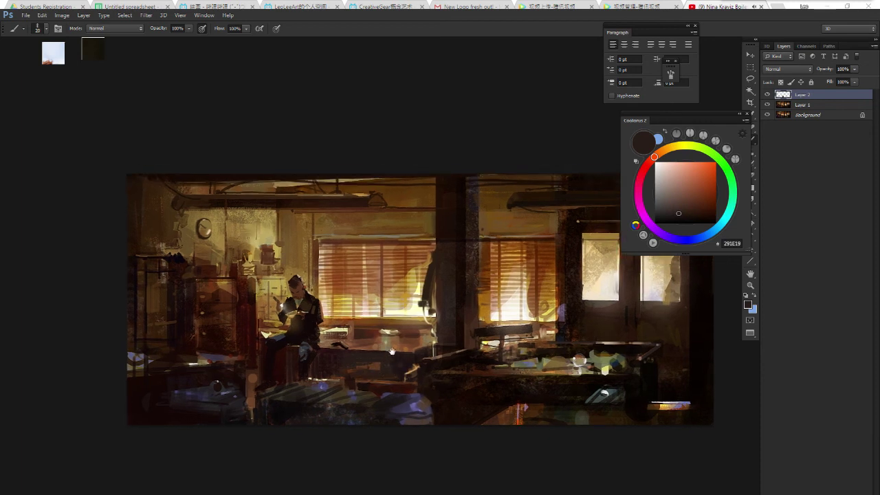
Sample tan and very dark red-browns, then dab a muted mauve into the left foreground.
{"action": "left_click", "coordinate": [320, 336], "text": "alt"}
{"action": "left_click_drag", "start_coordinate": [320, 335], "coordinate": [363, 336]}
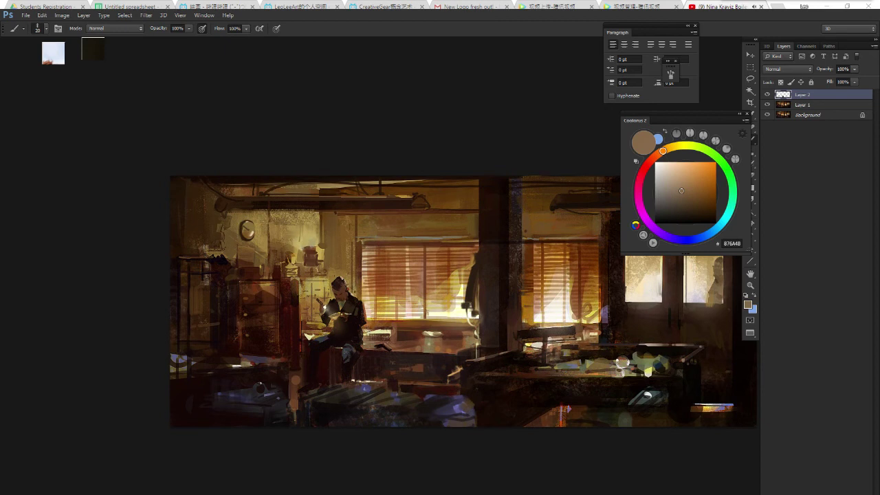
{"action": "left_click", "coordinate": [323, 383], "text": "alt"}
{"action": "left_click", "coordinate": [331, 379], "text": "alt"}
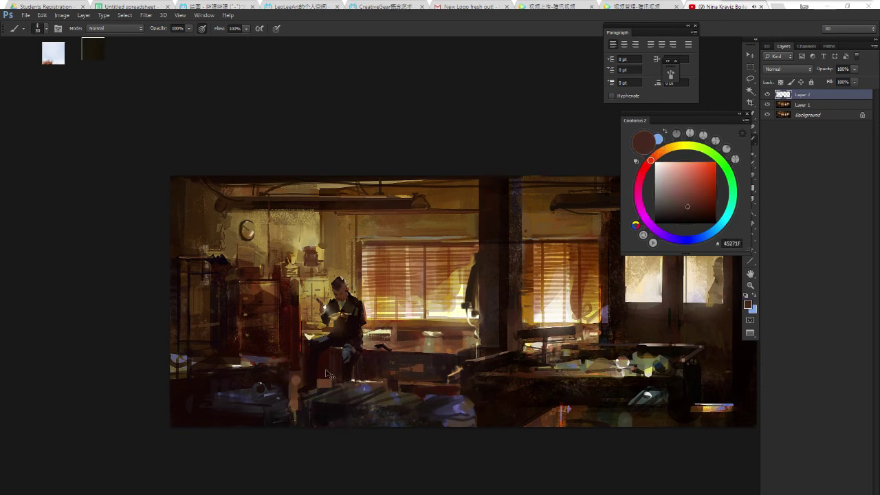
{"action": "left_click", "coordinate": [324, 379], "text": "alt"}
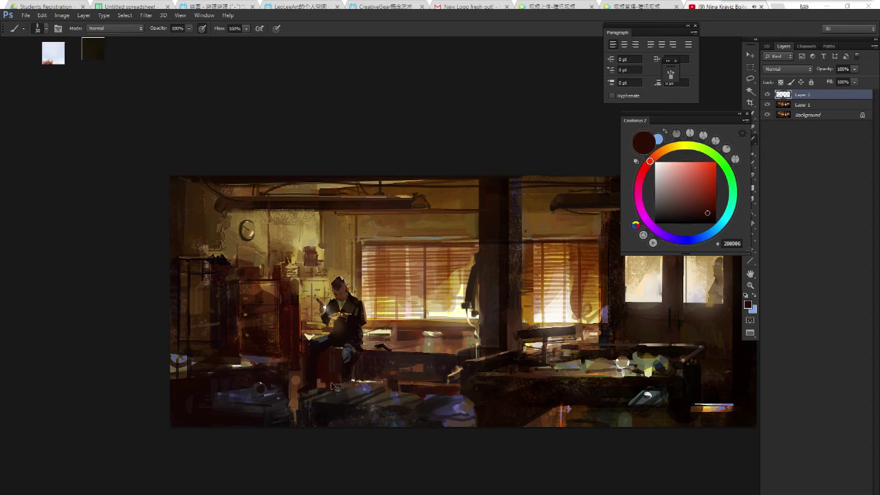
{"action": "left_click_drag", "start_coordinate": [428, 337], "coordinate": [323, 338]}
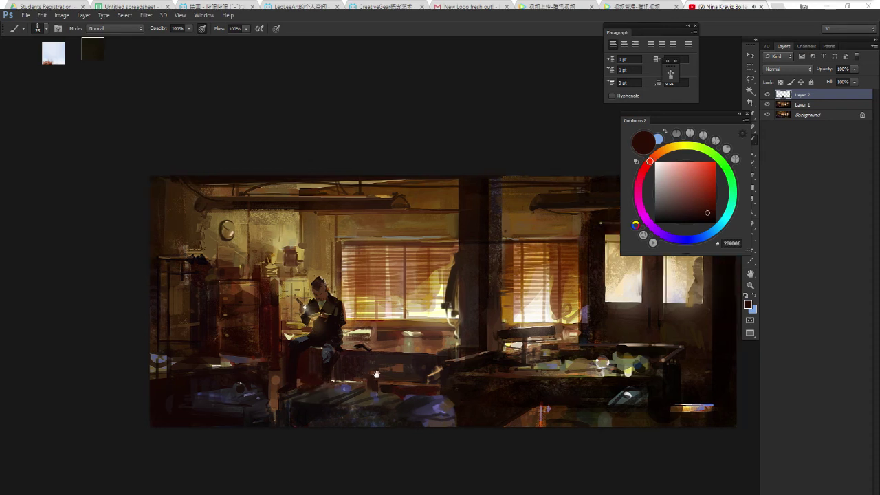
{"action": "left_click", "coordinate": [258, 386], "text": "alt"}
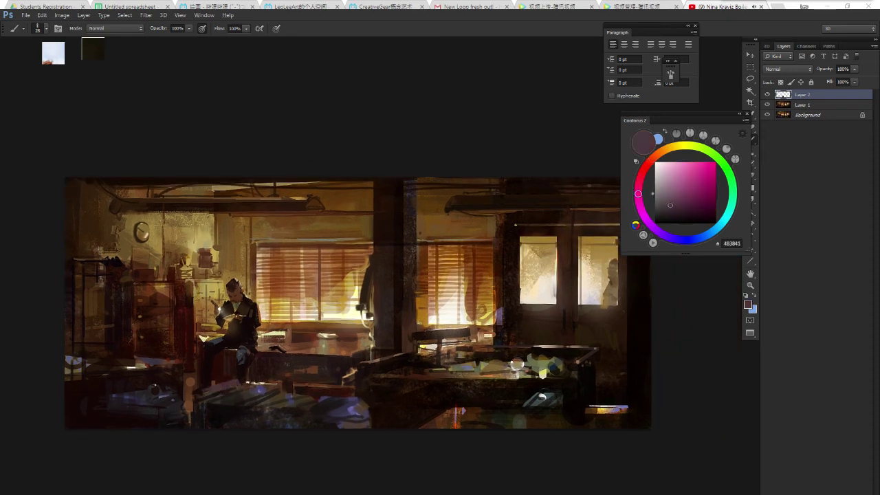
{"action": "left_click_drag", "start_coordinate": [280, 362], "coordinate": [271, 361]}
Switch to a different brush preset and paint a bright orange stroke.
{"action": "right_click", "coordinate": [330, 305]}
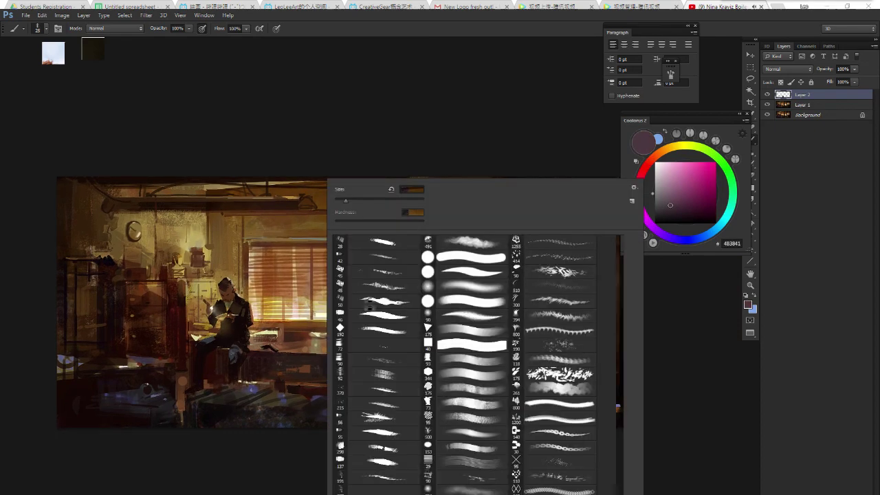
{"action": "left_click", "coordinate": [465, 346]}
{"action": "key", "text": "Return"}
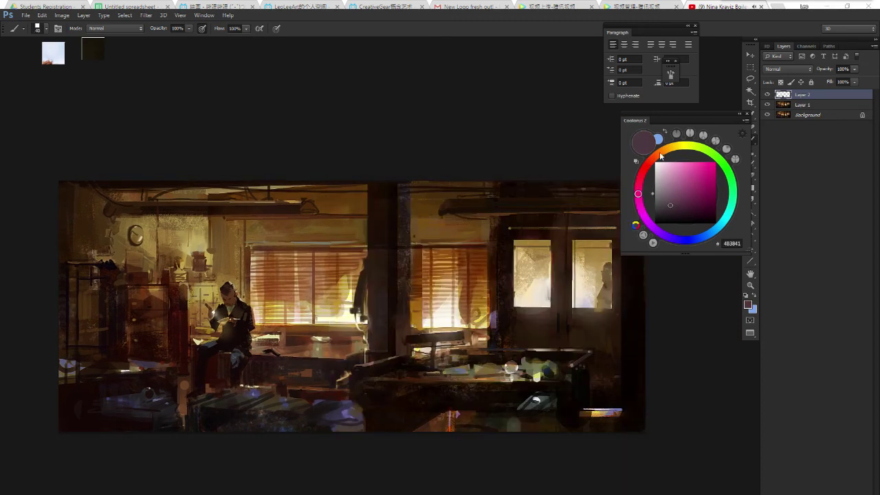
{"action": "left_click", "coordinate": [658, 155]}
{"action": "left_click", "coordinate": [717, 162]}
{"action": "left_click_drag", "start_coordinate": [409, 177], "coordinate": [419, 184]}
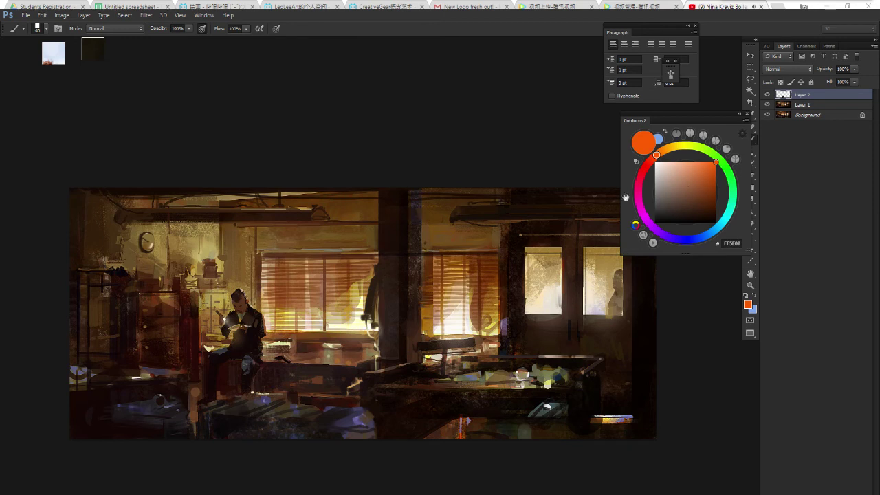
Paint red and golden orange strokes in the upper area.
{"action": "left_click", "coordinate": [646, 165]}
{"action": "left_click", "coordinate": [708, 173]}
{"action": "left_click_drag", "start_coordinate": [411, 223], "coordinate": [425, 234]}
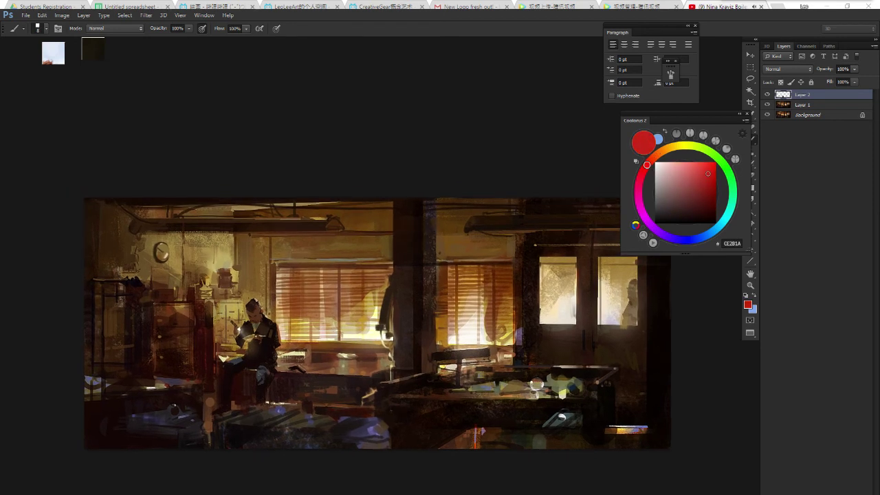
{"action": "left_click", "coordinate": [681, 146]}
{"action": "left_click", "coordinate": [672, 147]}
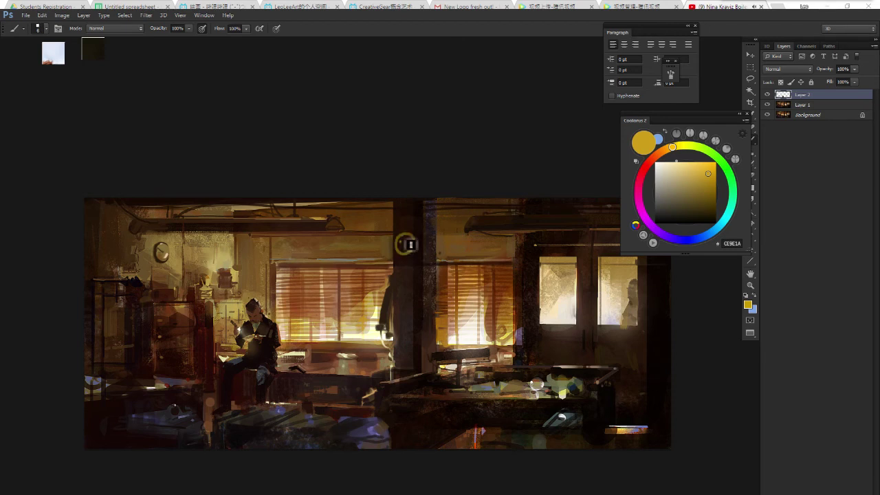
{"action": "left_click_drag", "start_coordinate": [434, 246], "coordinate": [435, 249]}
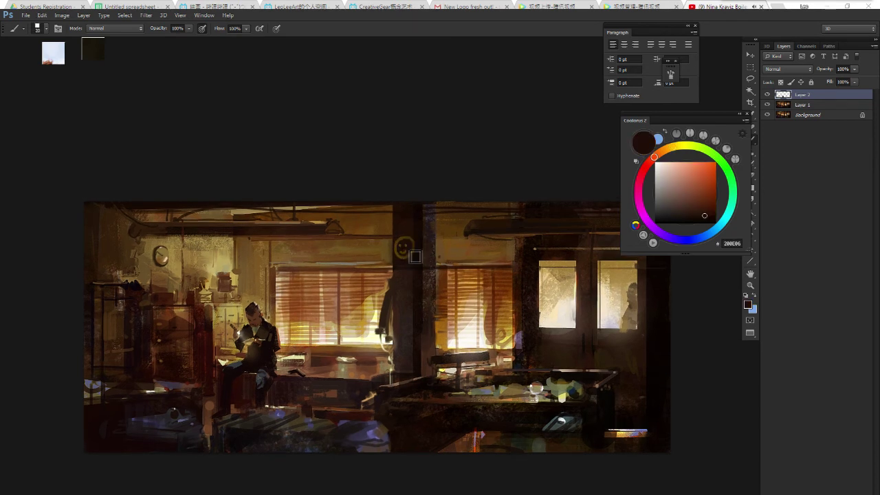
Sample several wall colours, ending on a near-black red-brown.
{"action": "left_click", "coordinate": [404, 244], "text": "alt"}
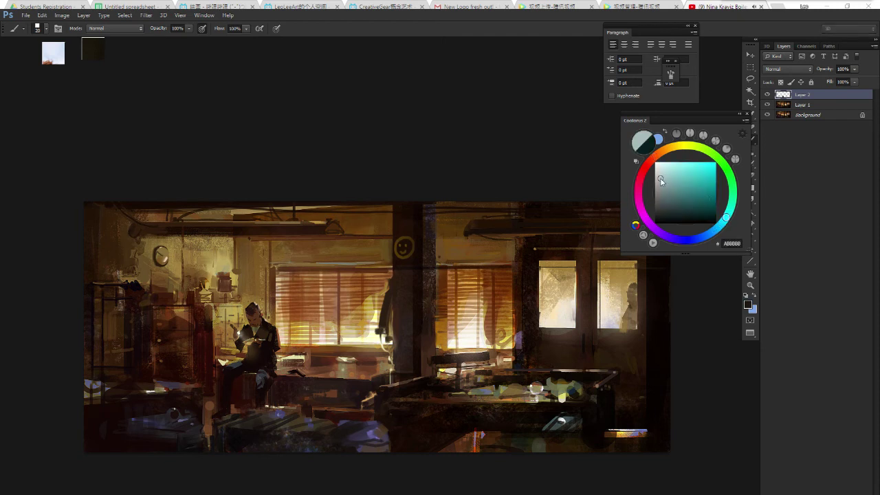
{"action": "left_click", "coordinate": [404, 245], "text": "alt"}
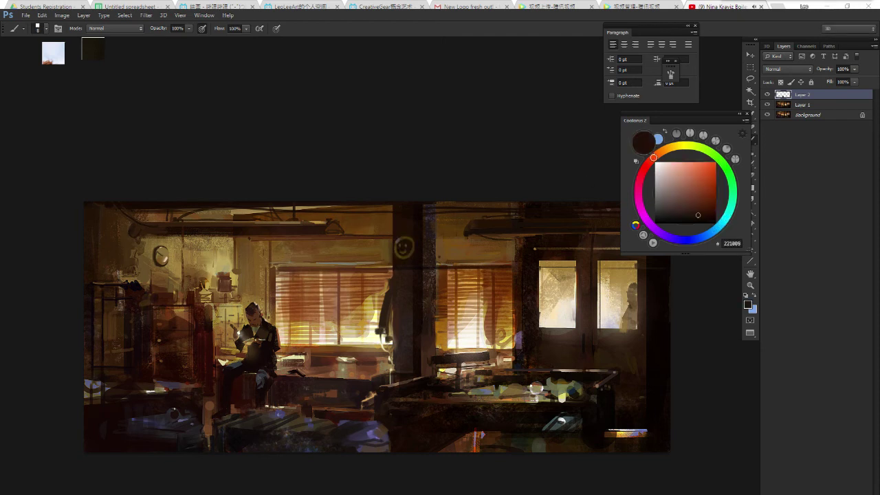
{"action": "left_click", "coordinate": [404, 244], "text": "alt"}
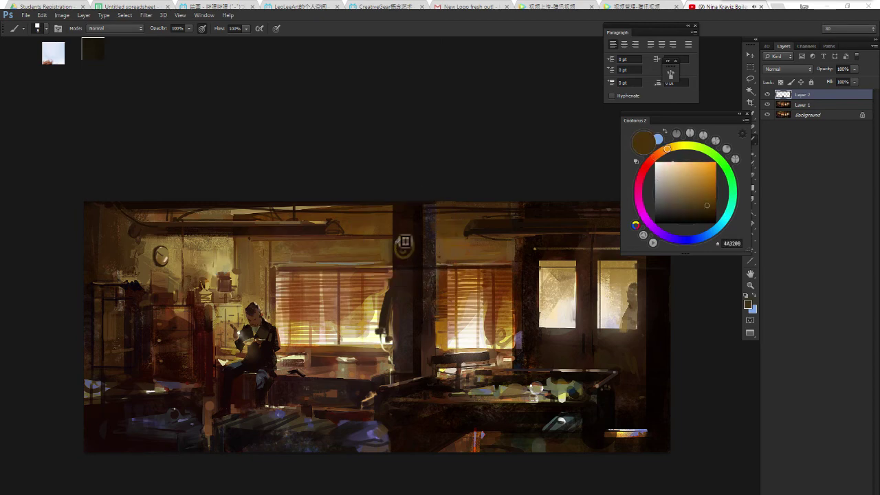
{"action": "scroll", "coordinate": [404, 244], "scroll_direction": "down", "scroll_amount": 3}
{"action": "scroll", "coordinate": [404, 245], "scroll_direction": "up", "scroll_amount": 2}
{"action": "scroll", "coordinate": [404, 245], "scroll_direction": "up", "scroll_amount": 1}
{"action": "left_click", "coordinate": [404, 245], "text": "alt"}
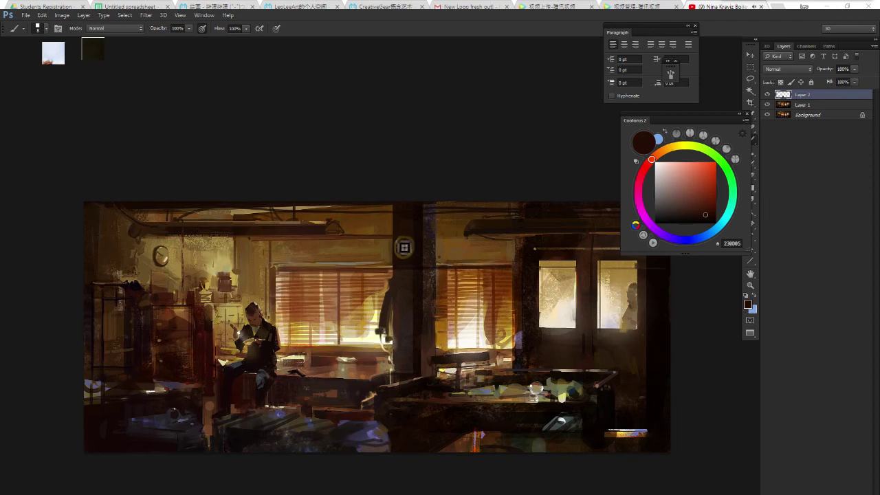
{"action": "scroll", "coordinate": [417, 279], "scroll_direction": "down", "scroll_amount": 2}
{"action": "scroll", "coordinate": [410, 269], "scroll_direction": "up", "scroll_amount": 1}
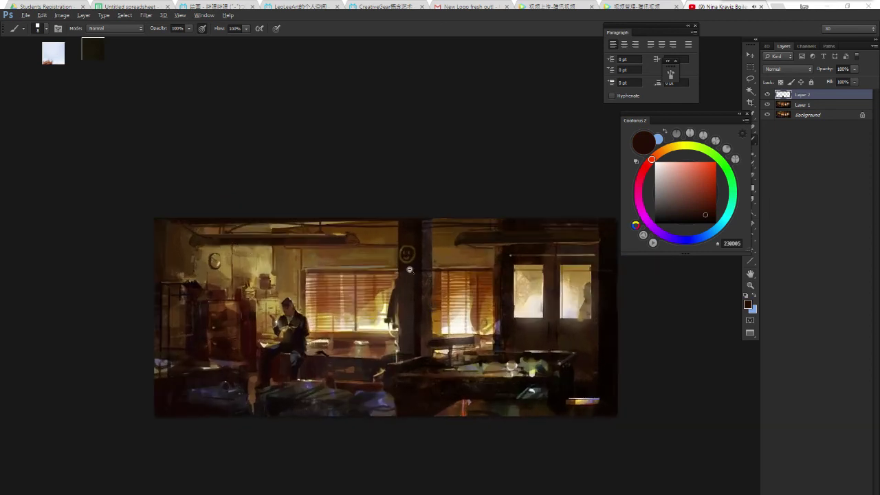
Pick a near-black paint colour and flatten all layers into the Background.
{"action": "left_click_drag", "start_coordinate": [470, 328], "coordinate": [419, 310]}
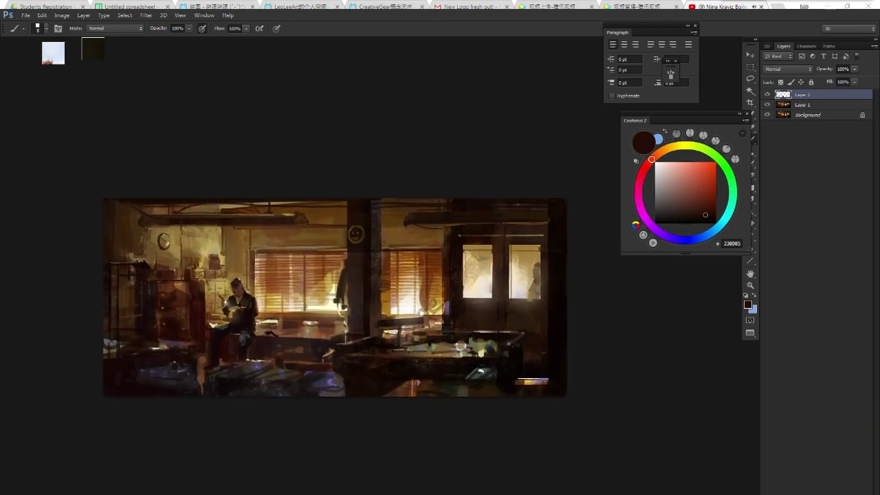
{"action": "left_click", "coordinate": [492, 297], "text": "alt"}
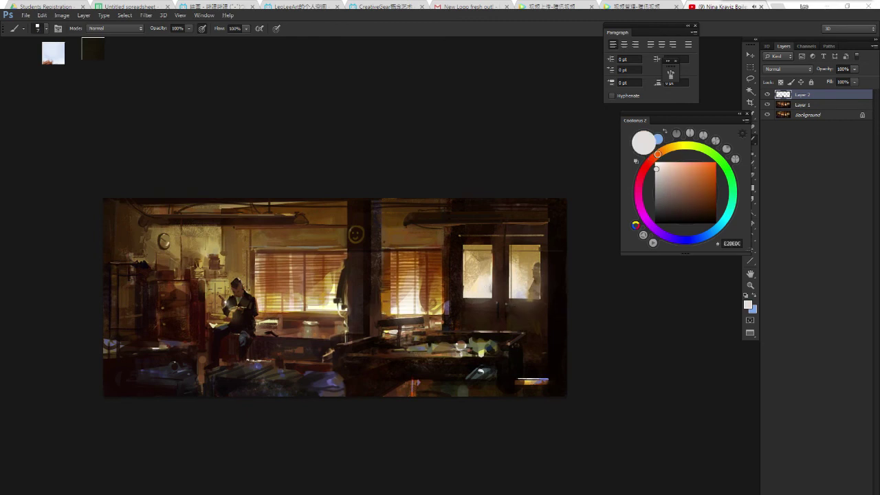
{"action": "left_click", "coordinate": [504, 308], "text": "alt"}
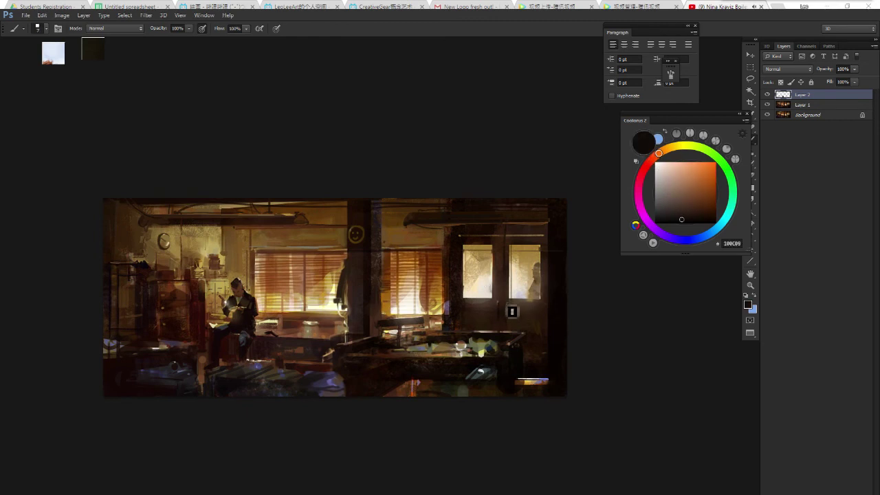
{"action": "scroll", "coordinate": [511, 311], "scroll_direction": "down", "scroll_amount": 1}
{"action": "scroll", "coordinate": [511, 311], "scroll_direction": "down", "scroll_amount": 2}
{"action": "scroll", "coordinate": [521, 297], "scroll_direction": "up", "scroll_amount": 2}
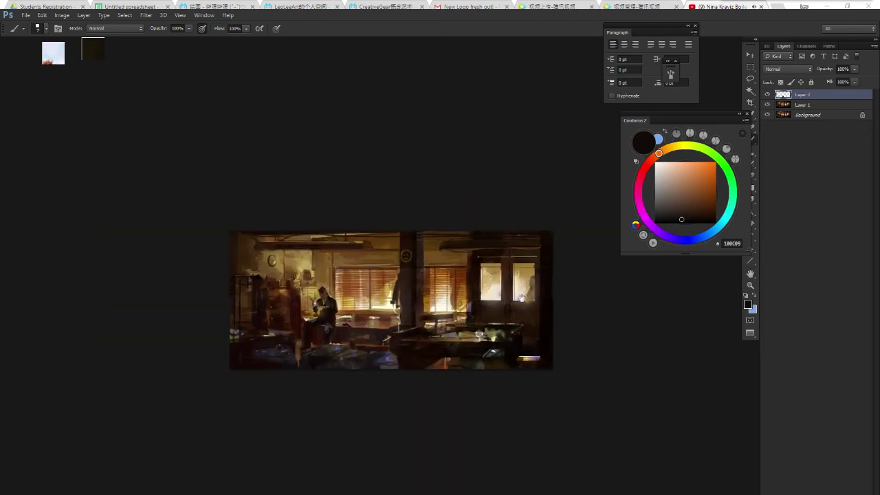
{"action": "scroll", "coordinate": [521, 297], "scroll_direction": "up", "scroll_amount": 1}
{"action": "key", "text": "ctrl+shift+n"}
{"action": "key", "text": "Escape"}
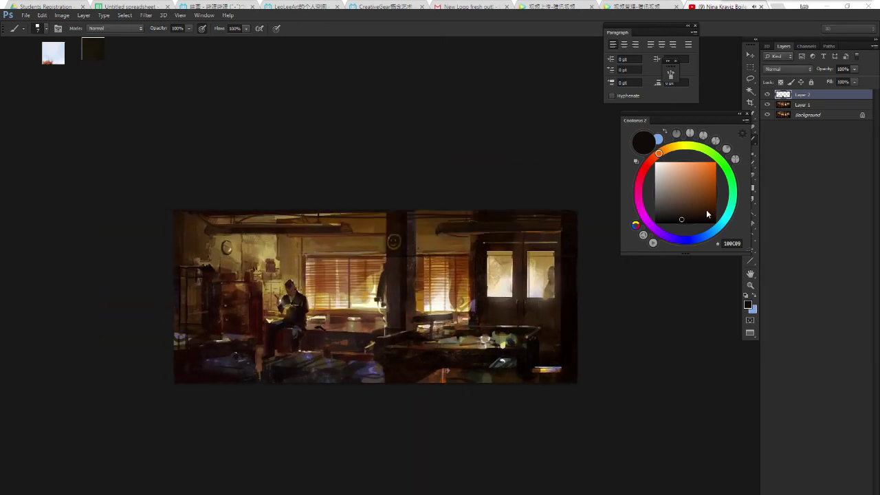
{"action": "key", "text": "ctrl+shift+e"}
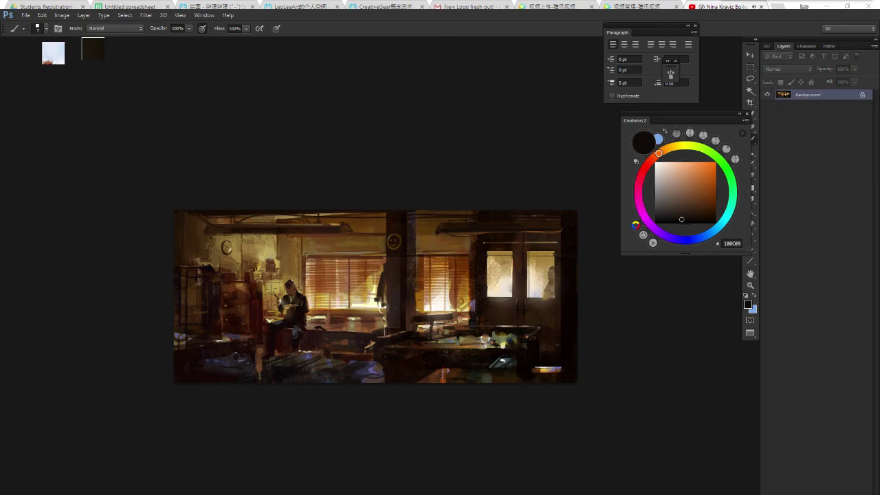
Set the brush mode to Darker Color and mix a darker olive yellow paint colour.
{"action": "left_click", "coordinate": [113, 28]}
{"action": "left_click", "coordinate": [122, 108]}
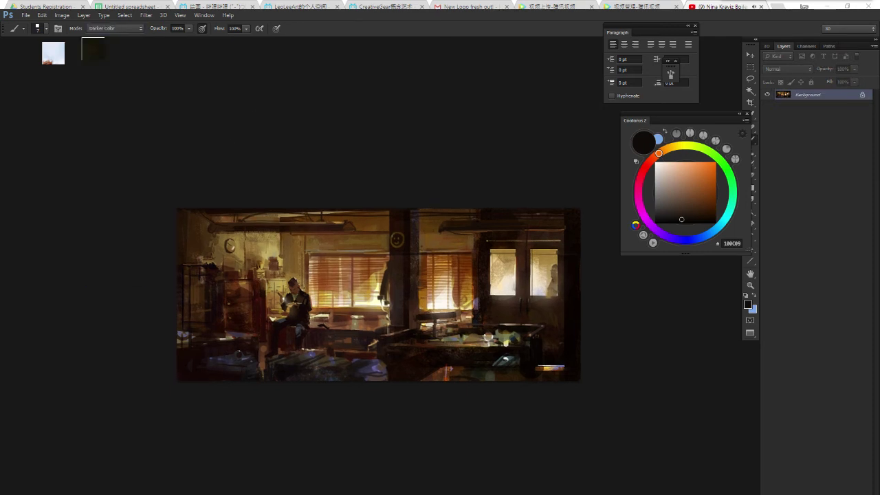
{"action": "scroll", "coordinate": [378, 295], "scroll_direction": "right", "scroll_amount": 1}
{"action": "left_click", "coordinate": [524, 307], "text": "alt"}
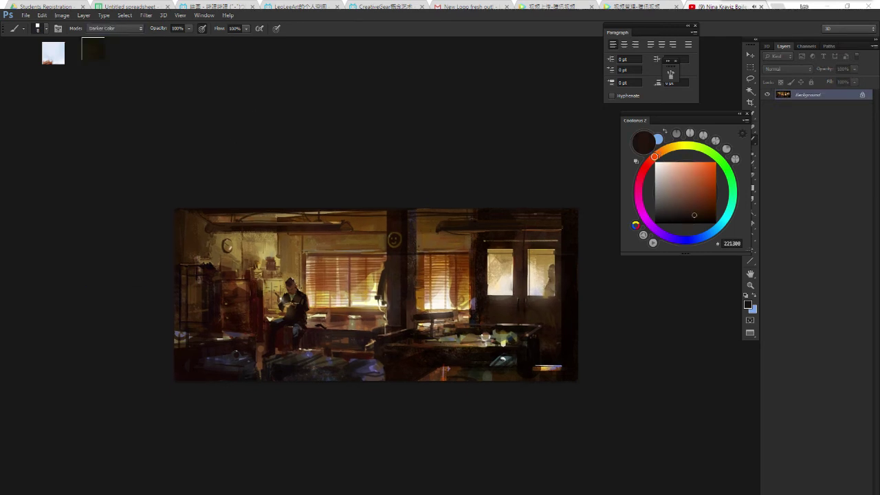
{"action": "left_click", "coordinate": [508, 334], "text": "alt"}
{"action": "left_click", "coordinate": [683, 153]}
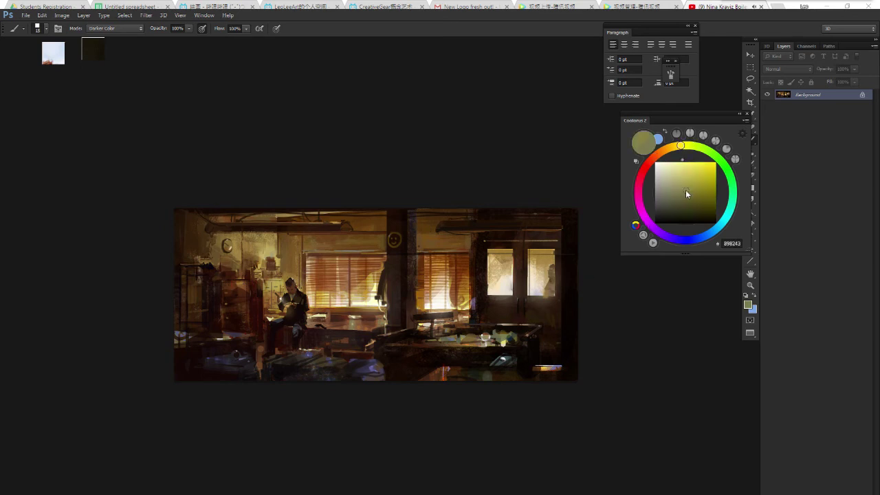
{"action": "left_click_drag", "start_coordinate": [685, 190], "coordinate": [686, 201]}
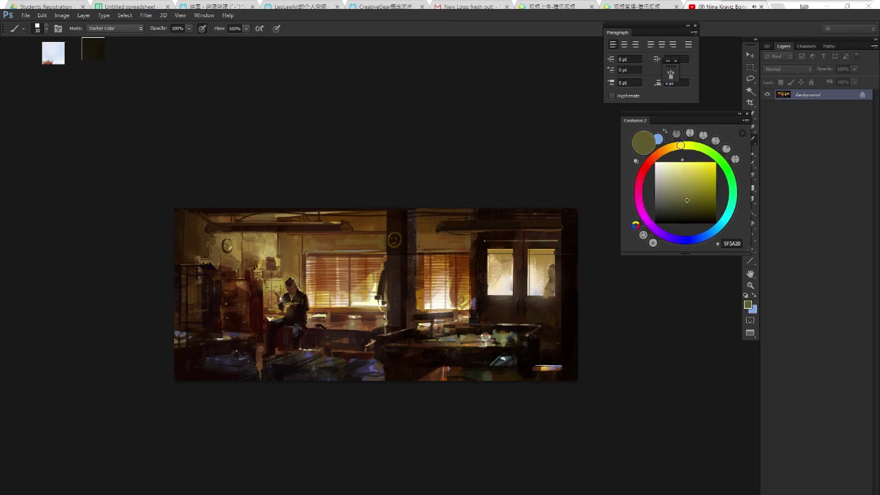
Add a new layer and merge it back down, then shift the paint colour to brown.
{"action": "key", "text": "ctrl+shift+alt+n"}
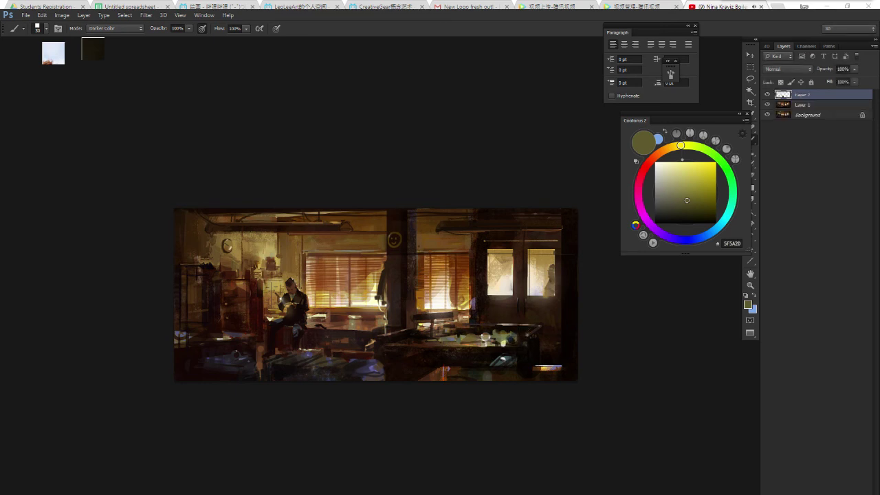
{"action": "key", "text": "ctrl+e"}
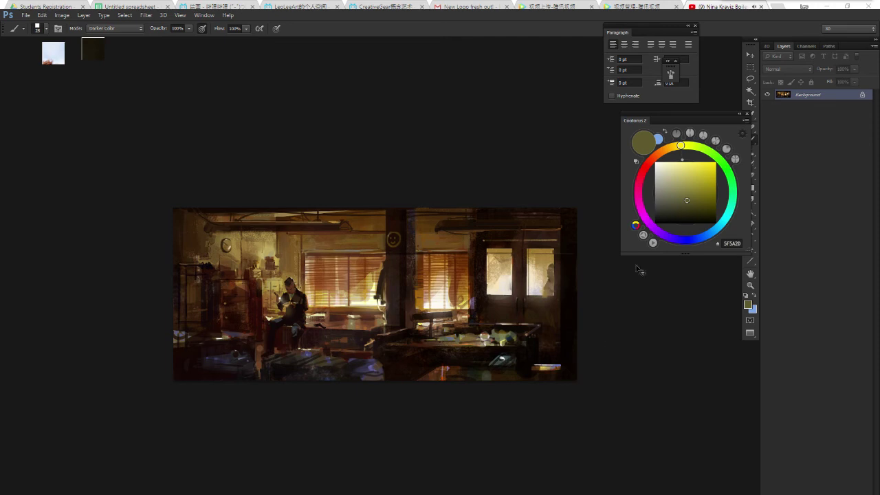
{"action": "left_click_drag", "start_coordinate": [683, 160], "coordinate": [678, 160]}
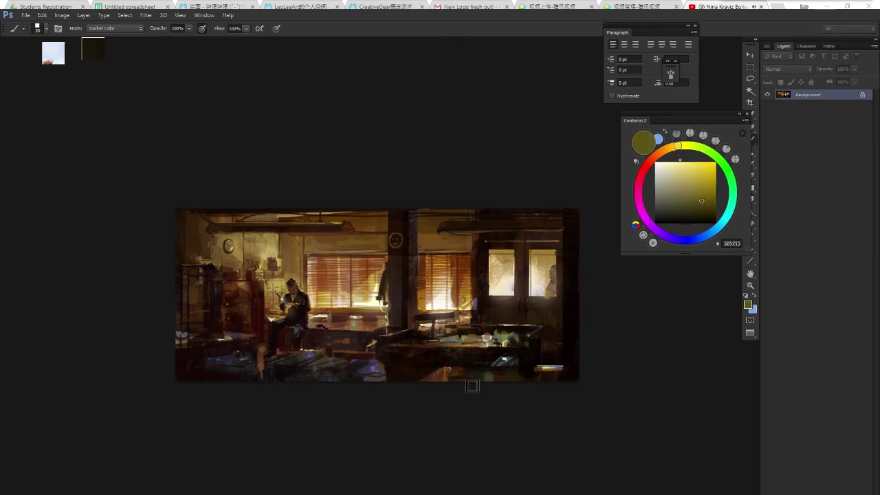
{"action": "left_click_drag", "start_coordinate": [473, 363], "coordinate": [483, 362]}
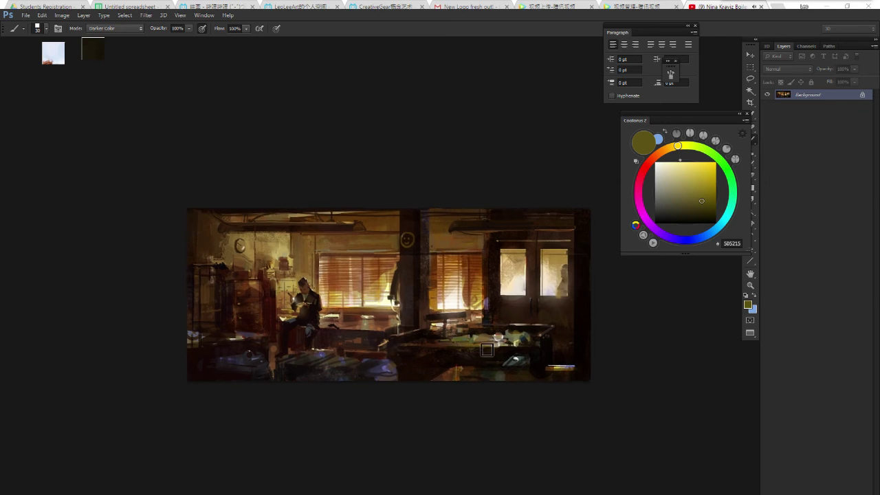
{"action": "left_click_drag", "start_coordinate": [678, 147], "coordinate": [662, 151]}
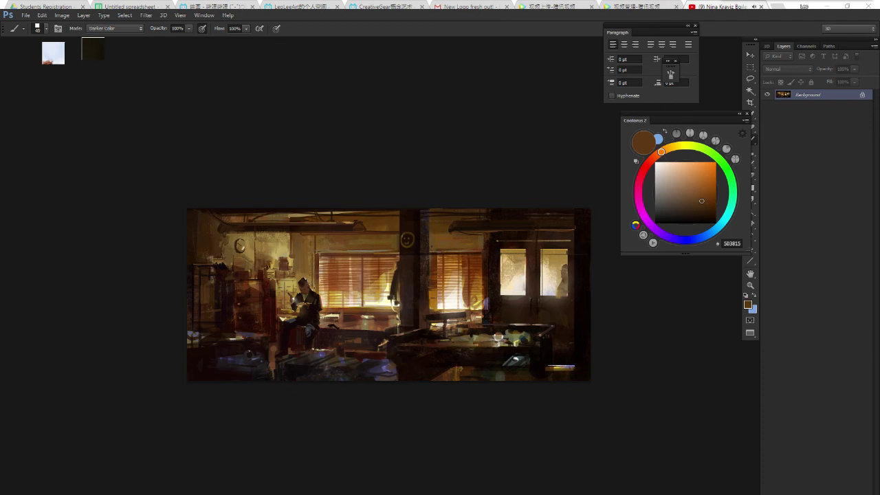
Sample a dark red and darken the area beneath the left window blinds.
{"action": "left_click_drag", "start_coordinate": [399, 296], "coordinate": [424, 296]}
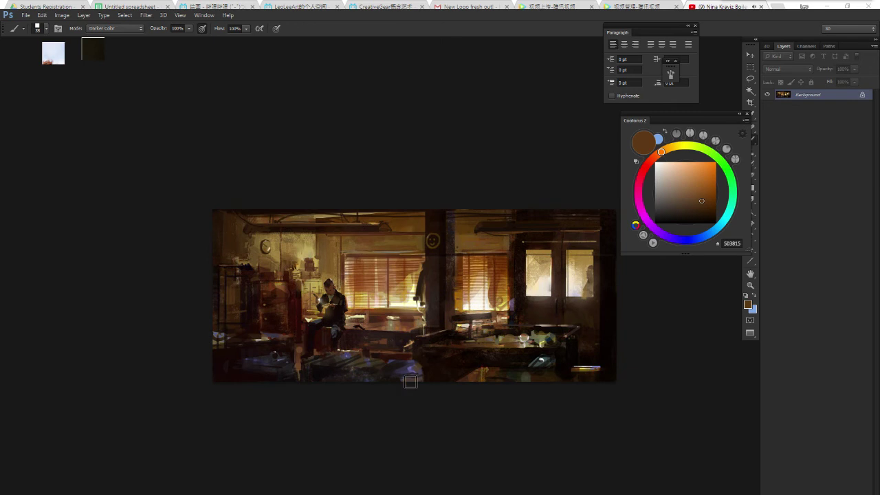
{"action": "left_click_drag", "start_coordinate": [414, 373], "coordinate": [426, 363]}
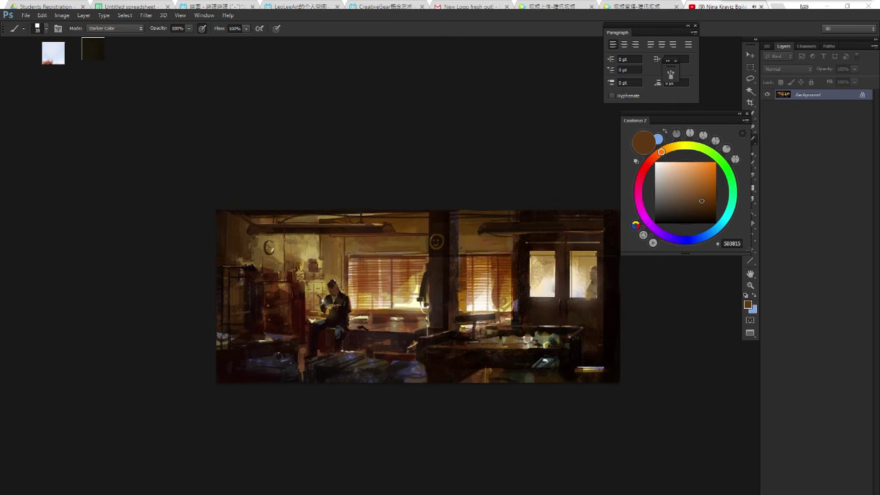
{"action": "left_click", "coordinate": [306, 338], "text": "alt"}
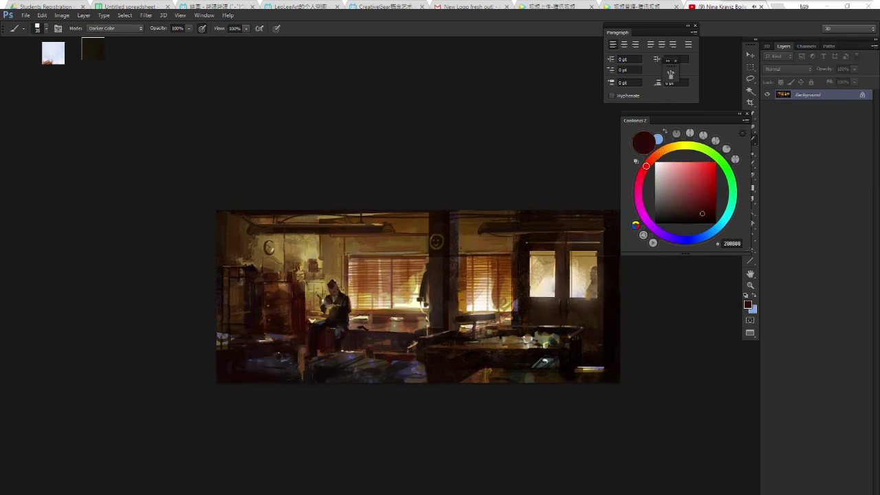
{"action": "scroll", "coordinate": [334, 337], "scroll_direction": "down", "scroll_amount": 2}
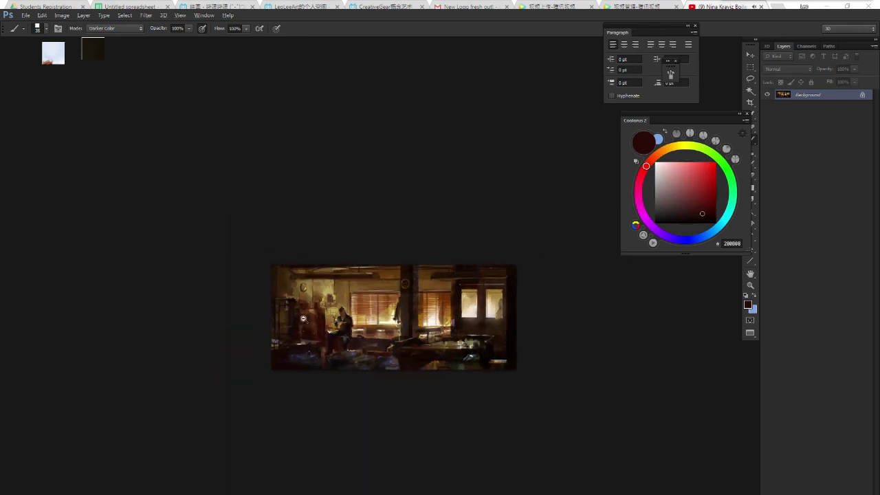
{"action": "scroll", "coordinate": [303, 318], "scroll_direction": "up", "scroll_amount": 2}
{"action": "left_click_drag", "start_coordinate": [357, 305], "coordinate": [406, 315]}
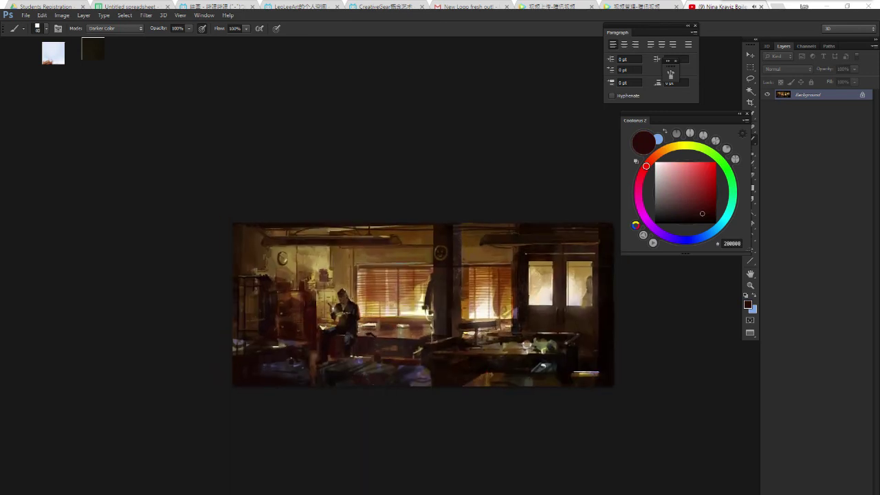
Paint dark grey over the bright right windows, then undo it.
{"action": "left_click_drag", "start_coordinate": [369, 372], "coordinate": [378, 381]}
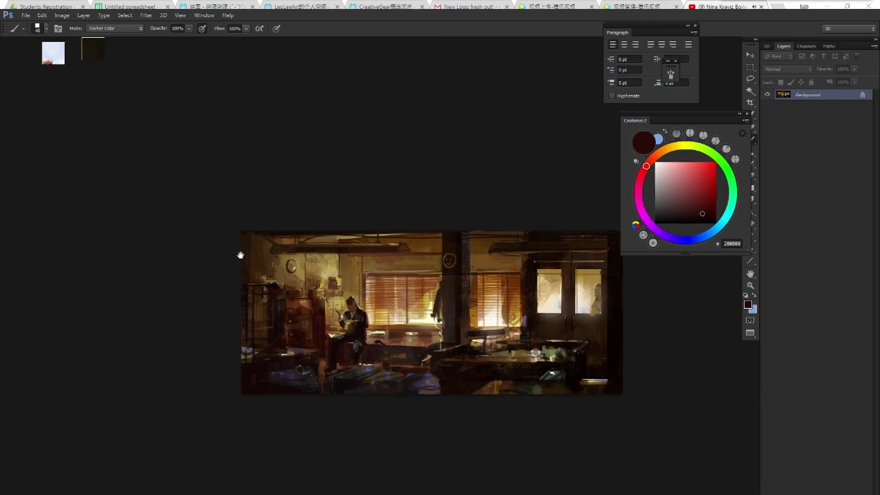
{"action": "left_click_drag", "start_coordinate": [661, 212], "coordinate": [659, 205]}
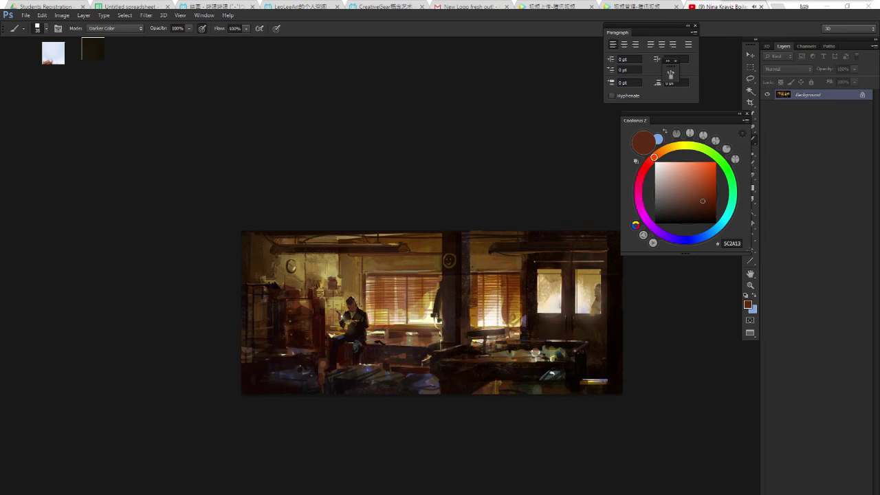
{"action": "scroll", "coordinate": [435, 352], "scroll_direction": "down", "scroll_amount": 3}
{"action": "scroll", "coordinate": [435, 352], "scroll_direction": "up", "scroll_amount": 3}
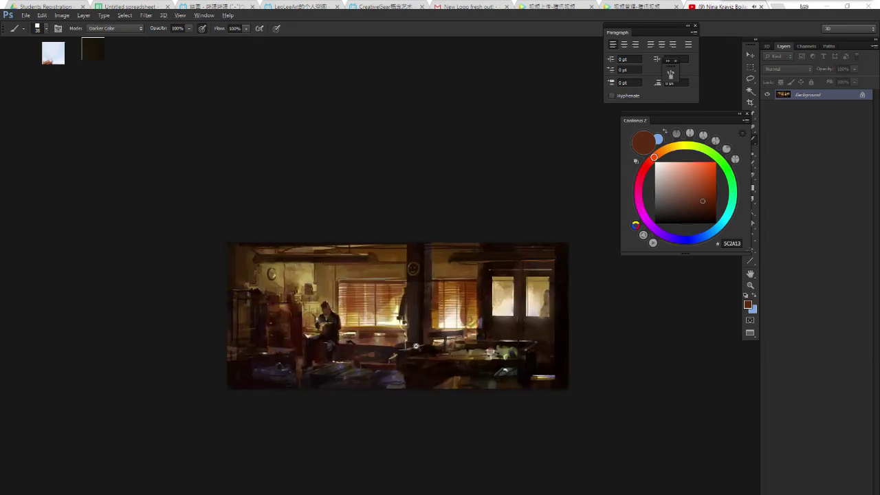
{"action": "left_click_drag", "start_coordinate": [486, 278], "coordinate": [506, 317]}
{"action": "left_click_drag", "start_coordinate": [520, 277], "coordinate": [542, 317]}
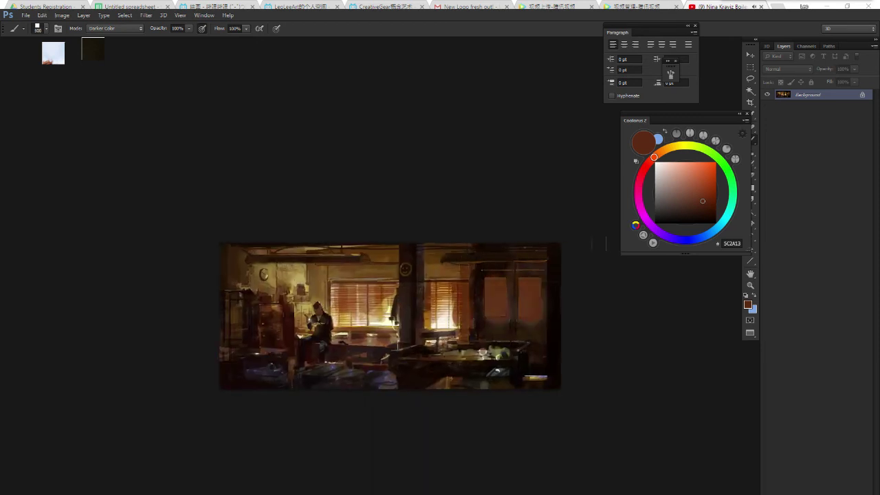
{"action": "scroll", "coordinate": [578, 320], "scroll_direction": "down", "scroll_amount": 2}
{"action": "scroll", "coordinate": [582, 298], "scroll_direction": "up", "scroll_amount": 3}
{"action": "key", "text": "ctrl+alt+z"}
{"action": "key", "text": "ctrl+alt+z"}
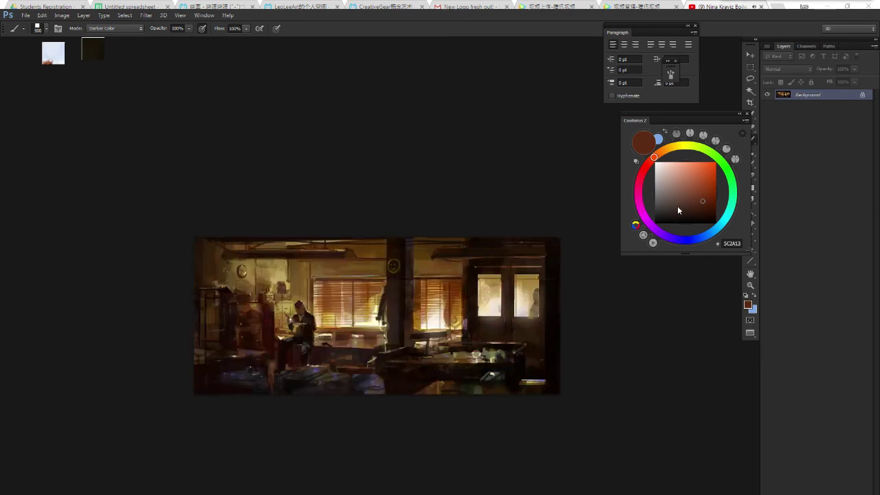
Try a very dark grey-brown on the right windows, undo, and darken the adjacent wall instead.
{"action": "left_click", "coordinate": [665, 213]}
{"action": "left_click_drag", "start_coordinate": [481, 277], "coordinate": [538, 322]}
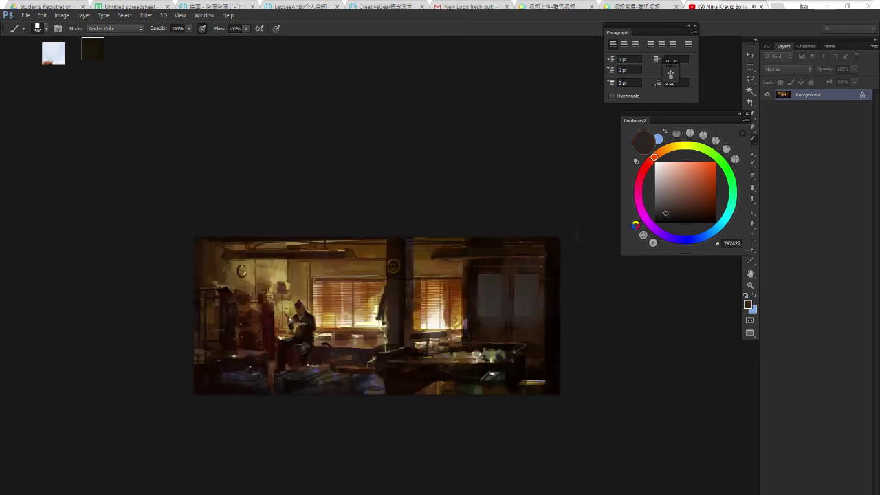
{"action": "key", "text": "ctrl+alt+z"}
{"action": "key", "text": "ctrl+alt+z"}
{"action": "mouse_move", "coordinate": [426, 272]}
{"action": "left_mouse_down"}
{"action": "mouse_move", "coordinate": [460, 324]}
{"action": "mouse_move", "coordinate": [454, 333]}
{"action": "left_mouse_up"}
Undo the wall stroke, choose a warm dark brown, and paint over the sunlit blinds.
{"action": "key", "text": "ctrl+alt+z"}
{"action": "scroll", "coordinate": [470, 283], "scroll_direction": "up", "scroll_amount": 2}
{"action": "left_click_drag", "start_coordinate": [480, 289], "coordinate": [493, 290]}
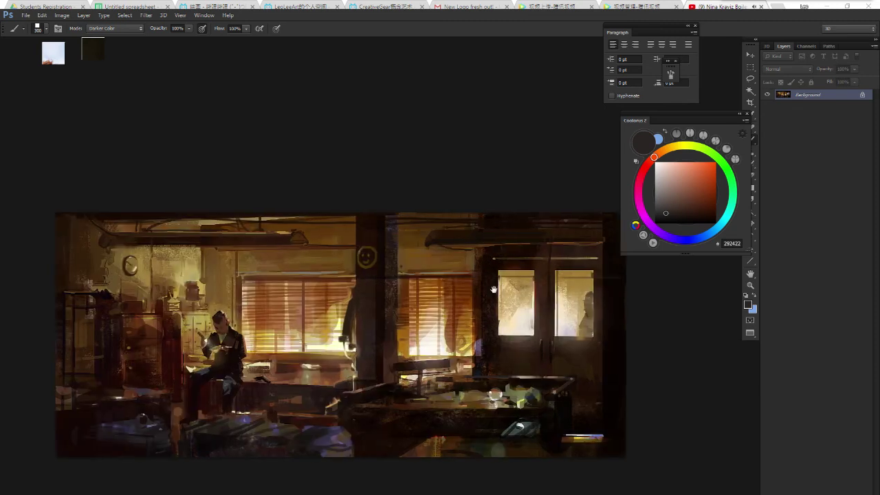
{"action": "left_click", "coordinate": [660, 152]}
{"action": "left_click", "coordinate": [687, 205]}
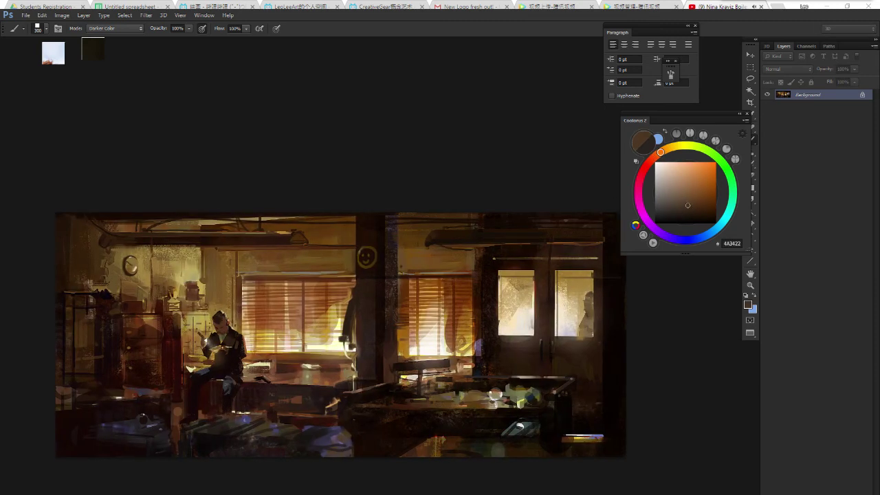
{"action": "mouse_move", "coordinate": [413, 268]}
{"action": "left_mouse_down"}
{"action": "mouse_move", "coordinate": [447, 310]}
{"action": "mouse_move", "coordinate": [433, 278]}
{"action": "mouse_move", "coordinate": [450, 323]}
{"action": "left_mouse_up"}
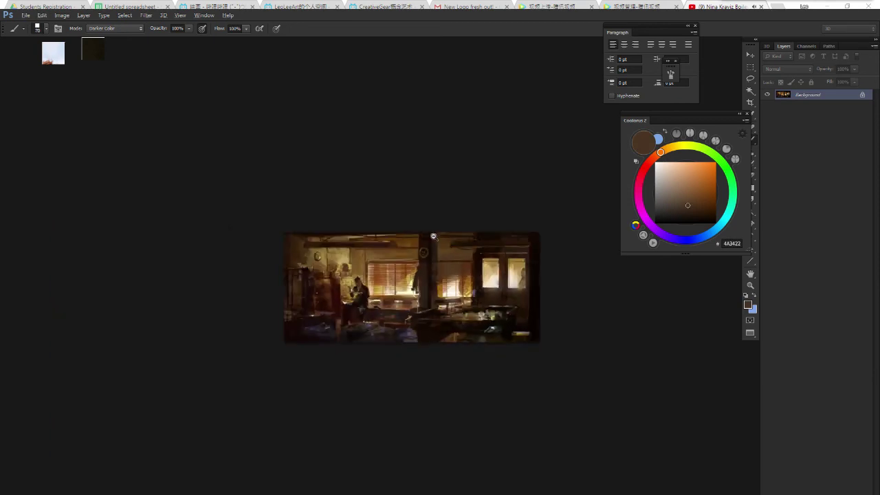
Shrink the brush and darken the lamp and ceiling area at right.
{"action": "key", "text": "bracketleft"}
{"action": "scroll", "coordinate": [432, 232], "scroll_direction": "down", "scroll_amount": 2}
{"action": "key", "text": "bracketleft"}
{"action": "key", "text": "bracketleft"}
{"action": "left_click_drag", "start_coordinate": [409, 241], "coordinate": [461, 266]}
{"action": "mouse_move", "coordinate": [403, 254]}
{"action": "left_mouse_down"}
{"action": "mouse_move", "coordinate": [415, 265]}
{"action": "mouse_move", "coordinate": [462, 271]}
{"action": "mouse_move", "coordinate": [450, 285]}
{"action": "mouse_move", "coordinate": [458, 300]}
{"action": "mouse_move", "coordinate": [415, 314]}
{"action": "left_mouse_up"}
{"action": "scroll", "coordinate": [460, 290], "scroll_direction": "down", "scroll_amount": 3}
{"action": "scroll", "coordinate": [460, 290], "scroll_direction": "up", "scroll_amount": 2}
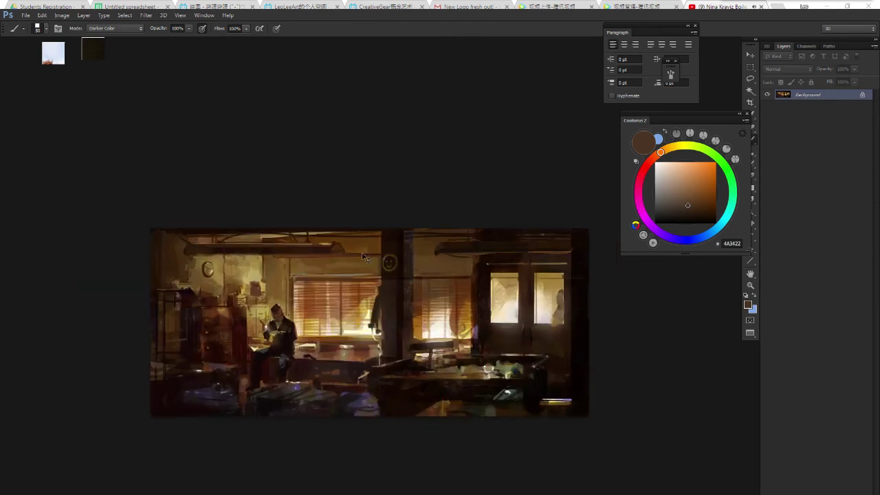
Darken the wall above the blinds and paint a dark stroke near the man's head.
{"action": "mouse_move", "coordinate": [314, 277]}
{"action": "left_mouse_down"}
{"action": "mouse_move", "coordinate": [380, 285]}
{"action": "mouse_move", "coordinate": [296, 264]}
{"action": "mouse_move", "coordinate": [376, 269]}
{"action": "left_mouse_up"}
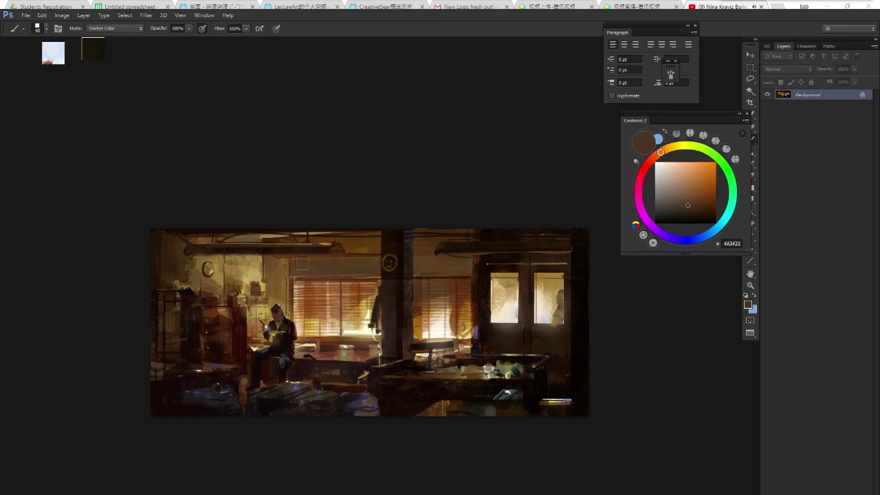
{"action": "key", "text": "bracketleft"}
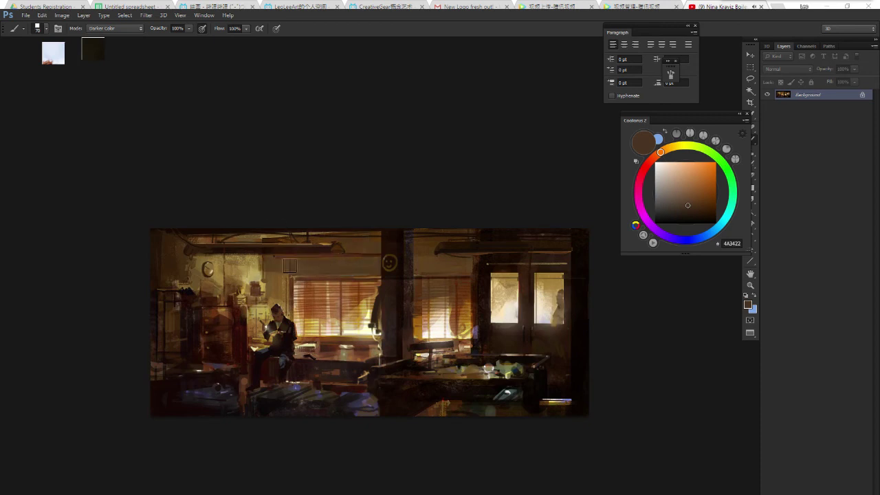
{"action": "left_click_drag", "start_coordinate": [281, 259], "coordinate": [270, 296]}
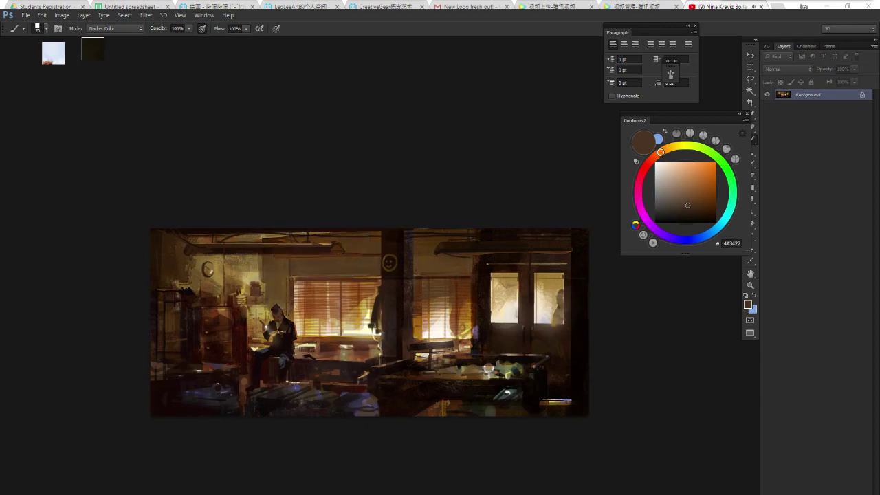
{"action": "left_click", "coordinate": [344, 288], "text": "ctrl+alt"}
{"action": "left_click", "coordinate": [310, 281], "text": "ctrl+alt"}
{"action": "left_click", "coordinate": [324, 283], "text": "ctrl"}
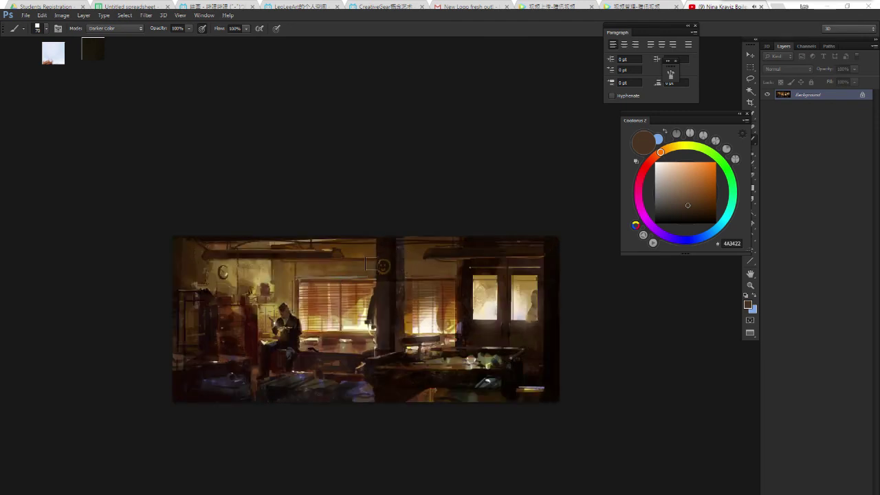
Darken the upper-left wall and the area below the clock, then pick a warmer brown.
{"action": "left_click_drag", "start_coordinate": [246, 230], "coordinate": [287, 247]}
{"action": "left_click_drag", "start_coordinate": [244, 272], "coordinate": [281, 302]}
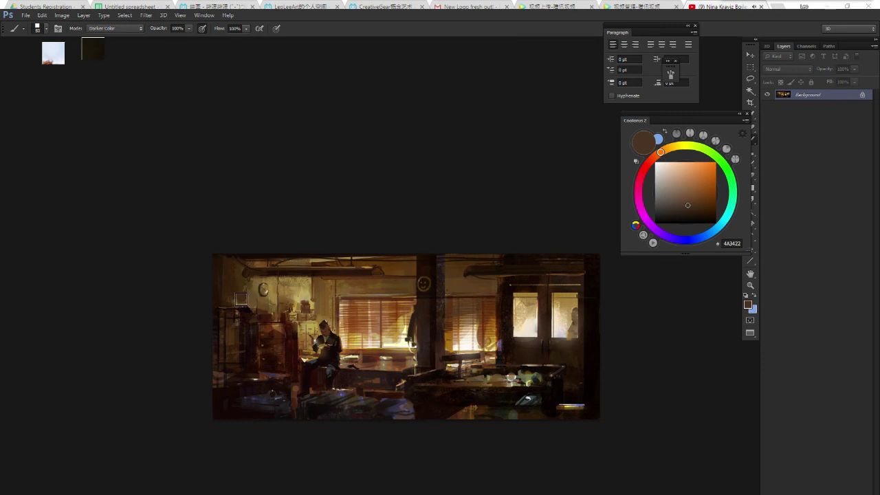
{"action": "left_click_drag", "start_coordinate": [240, 299], "coordinate": [288, 313]}
{"action": "left_click", "coordinate": [281, 309], "text": "alt"}
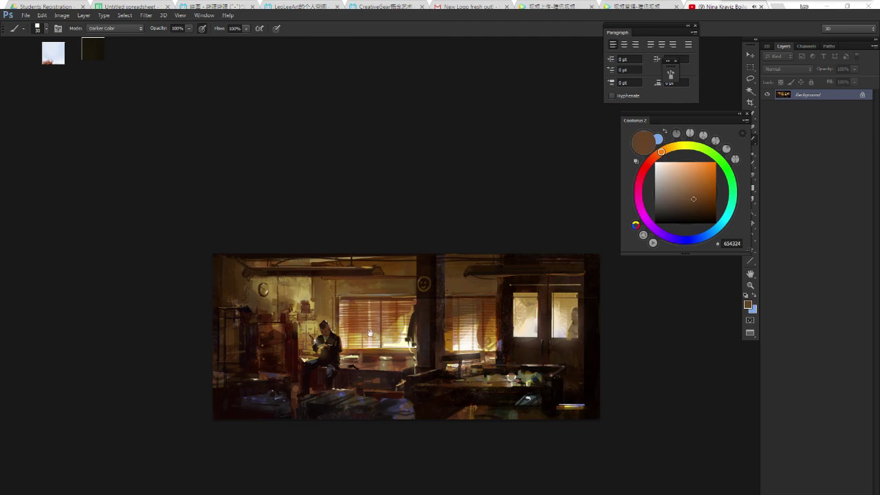
{"action": "left_click_drag", "start_coordinate": [370, 333], "coordinate": [361, 318]}
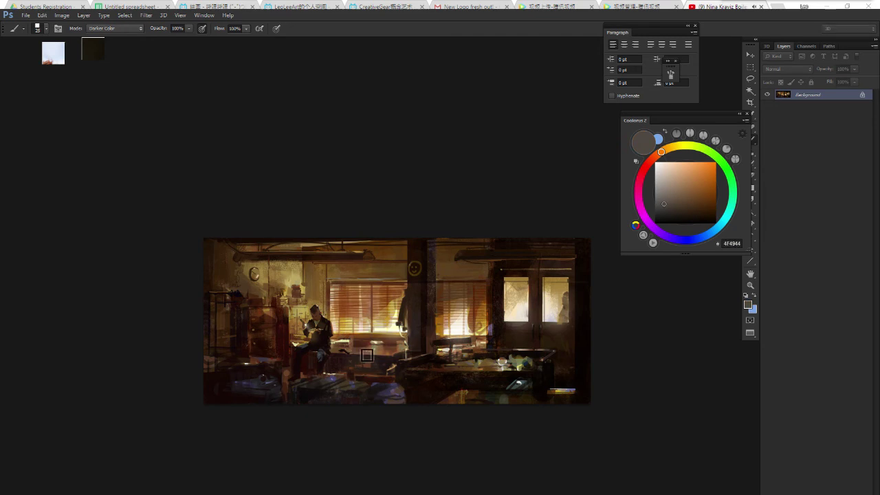
Duplicate the Background to Layer 1, desaturate briefly to check values, then restore full colour.
{"action": "left_click_drag", "start_coordinate": [387, 352], "coordinate": [381, 351]}
{"action": "key", "text": "ctrl+j"}
{"action": "key", "text": "ctrl+u"}
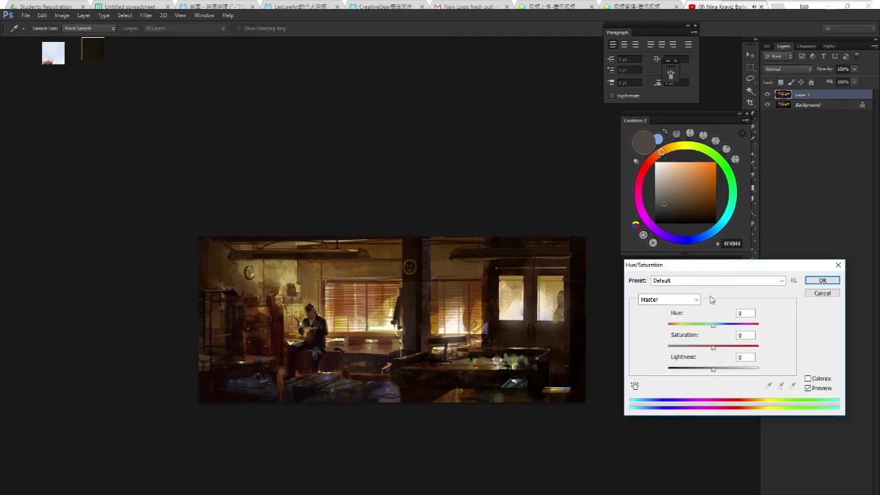
{"action": "left_click", "coordinate": [809, 295]}
{"action": "key", "text": "b"}
{"action": "key", "text": "shift+ctrl+u"}
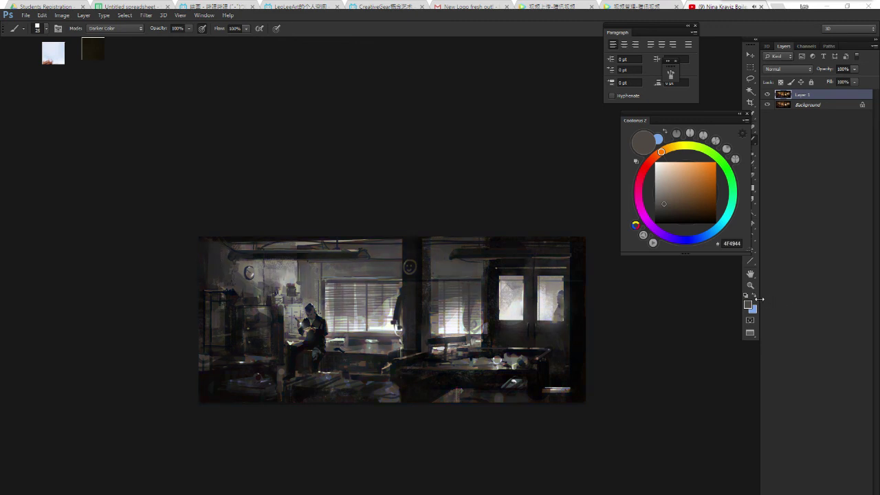
{"action": "key", "text": "ctrl+z"}
{"action": "left_click_drag", "start_coordinate": [593, 332], "coordinate": [605, 327]}
Dab dark red-brown into small spots of the lower foreground table area.
{"action": "left_click", "coordinate": [440, 365], "text": "alt"}
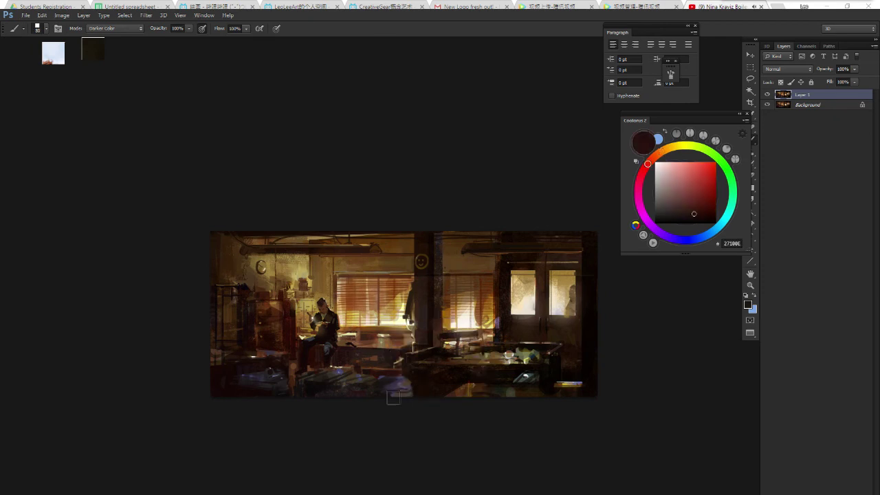
{"action": "mouse_move", "coordinate": [393, 397]}
{"action": "left_mouse_down"}
{"action": "mouse_move", "coordinate": [410, 382]}
{"action": "mouse_move", "coordinate": [389, 393]}
{"action": "left_mouse_up"}
{"action": "scroll", "coordinate": [422, 399], "scroll_direction": "down", "scroll_amount": 2}
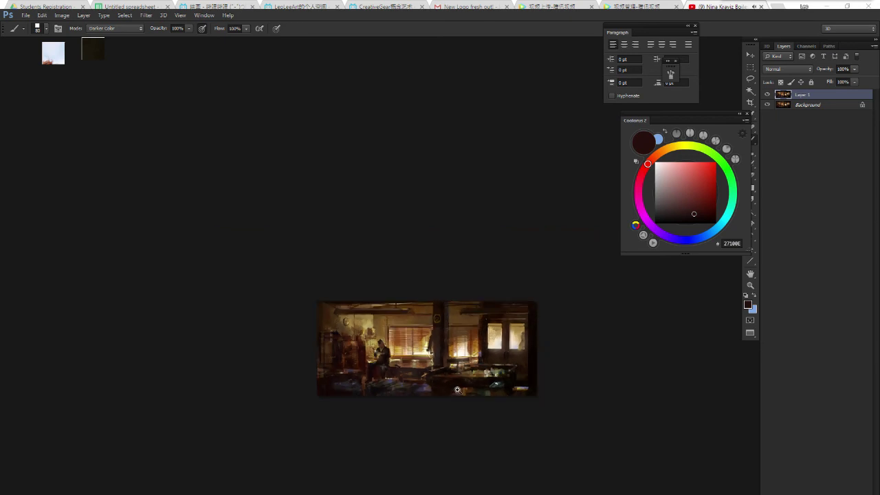
{"action": "scroll", "coordinate": [423, 389], "scroll_direction": "up", "scroll_amount": 3}
{"action": "left_click_drag", "start_coordinate": [407, 383], "coordinate": [402, 404]}
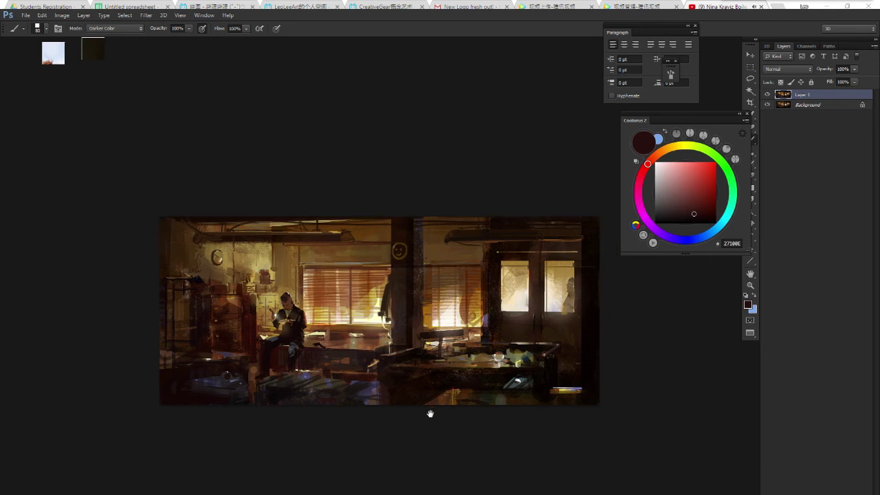
{"action": "scroll", "coordinate": [402, 405], "scroll_direction": "down", "scroll_amount": 2}
{"action": "scroll", "coordinate": [406, 405], "scroll_direction": "up", "scroll_amount": 2}
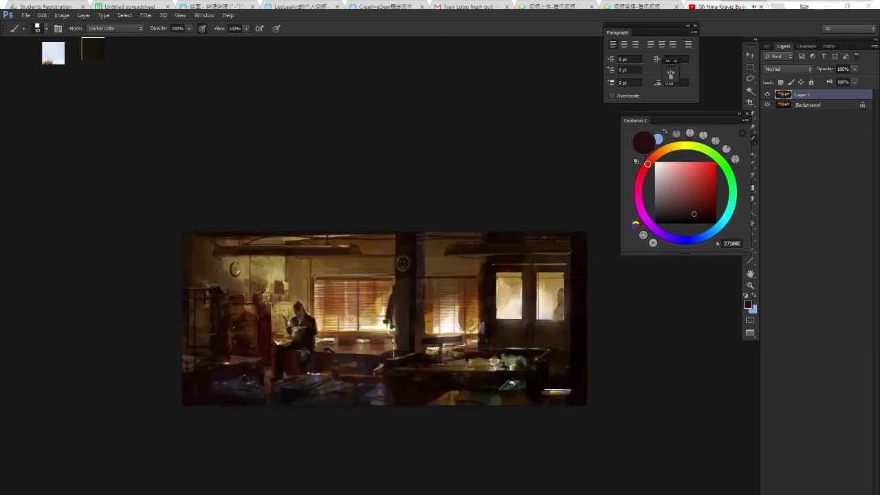
{"action": "scroll", "coordinate": [621, 393], "scroll_direction": "down", "scroll_amount": 2}
{"action": "scroll", "coordinate": [612, 354], "scroll_direction": "up", "scroll_amount": 2}
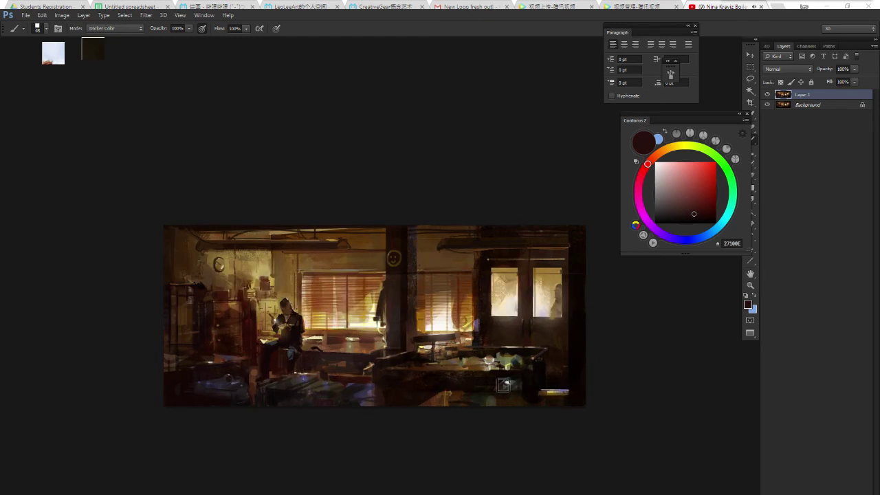
Tone down the bright lower-right stroke with olive brown and merge Layer 1 into Background.
{"action": "left_click", "coordinate": [523, 389], "text": "alt"}
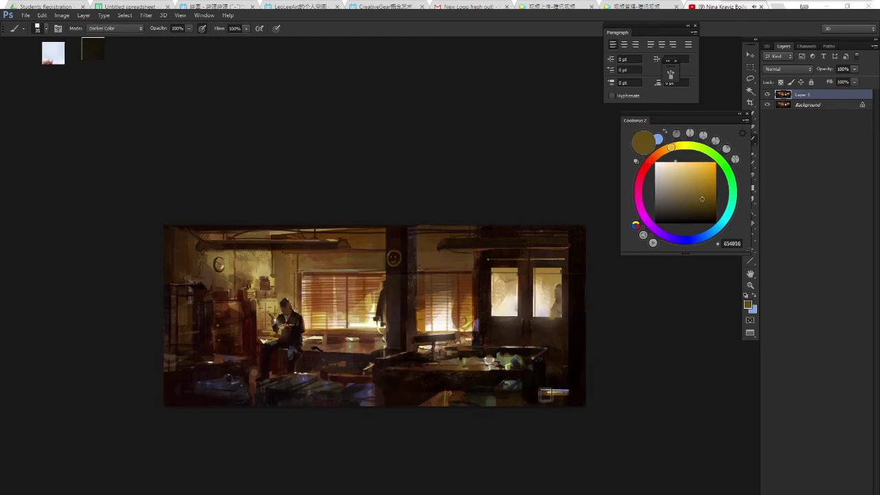
{"action": "left_click_drag", "start_coordinate": [543, 393], "coordinate": [565, 393]}
{"action": "scroll", "coordinate": [598, 378], "scroll_direction": "down", "scroll_amount": 3}
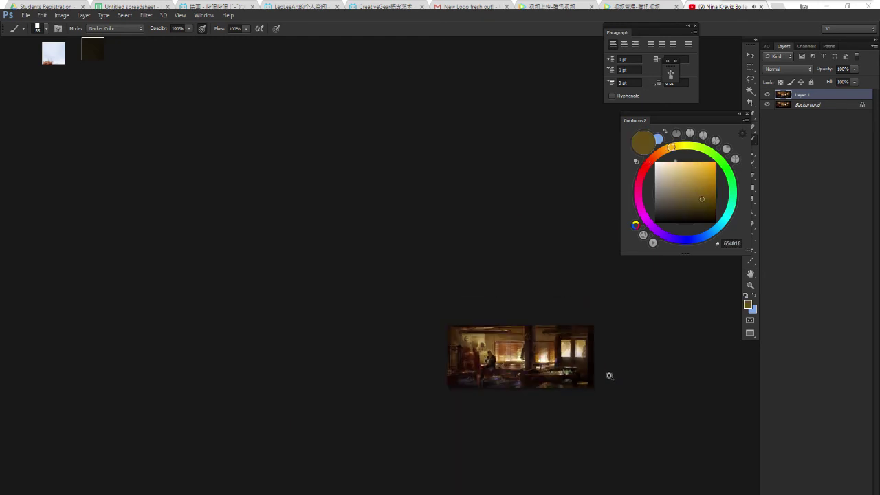
{"action": "scroll", "coordinate": [608, 376], "scroll_direction": "up", "scroll_amount": 3}
{"action": "left_click_drag", "start_coordinate": [463, 250], "coordinate": [516, 267]}
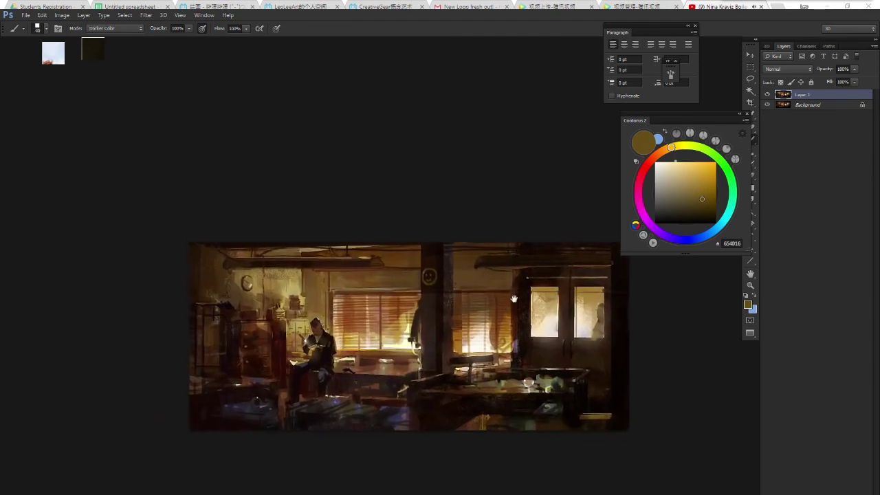
{"action": "left_click_drag", "start_coordinate": [514, 298], "coordinate": [505, 298]}
{"action": "key", "text": "ctrl+e"}
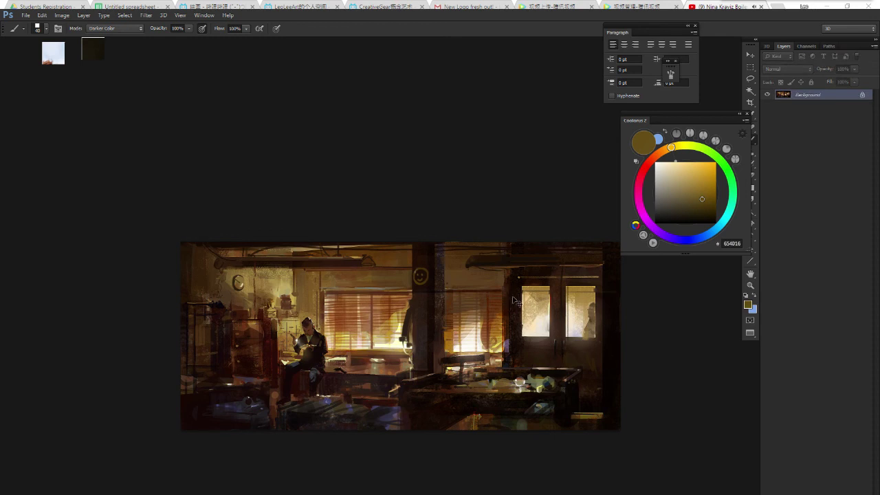
Apply Levels with white input 238, output black 11 and midtones 0.77, then bring up Curves.
{"action": "key", "text": "ctrl+l"}
{"action": "left_click_drag", "start_coordinate": [658, 409], "coordinate": [651, 409]}
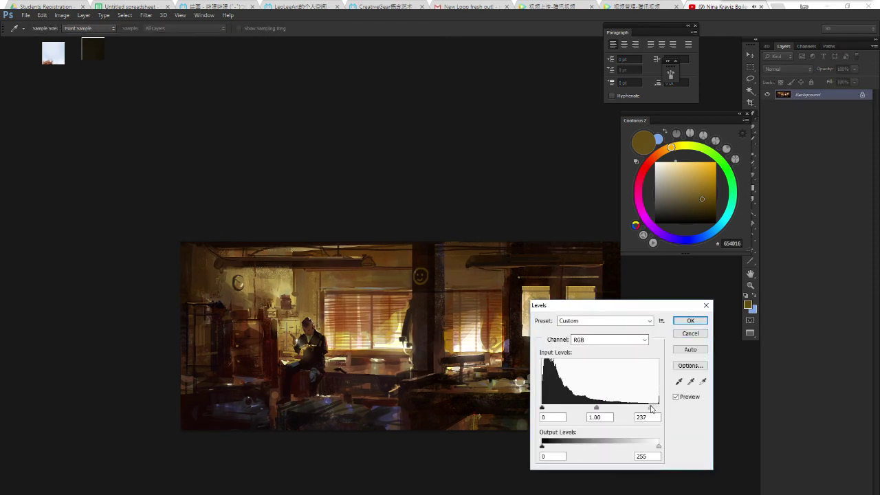
{"action": "left_click_drag", "start_coordinate": [592, 305], "coordinate": [692, 308]}
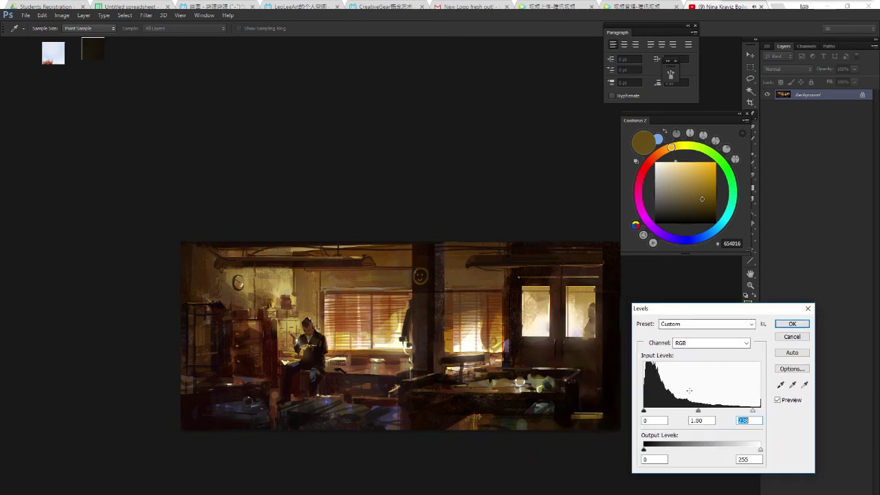
{"action": "left_click_drag", "start_coordinate": [645, 450], "coordinate": [647, 451]}
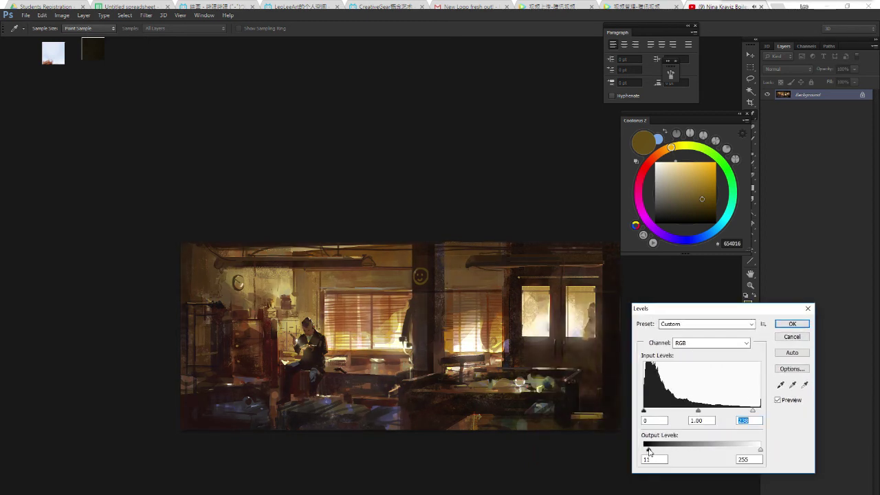
{"action": "left_click", "coordinate": [648, 451]}
{"action": "left_click_drag", "start_coordinate": [644, 411], "coordinate": [641, 411]}
{"action": "left_click_drag", "start_coordinate": [698, 411], "coordinate": [705, 411]}
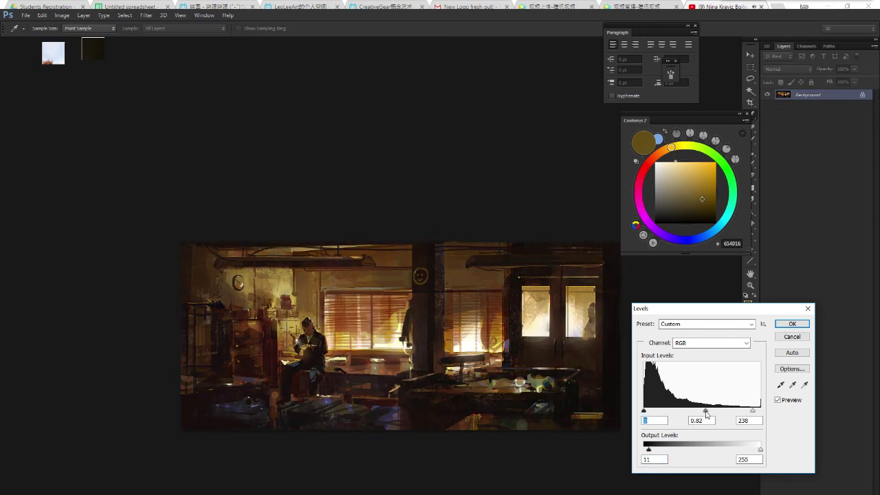
{"action": "left_click", "coordinate": [708, 412]}
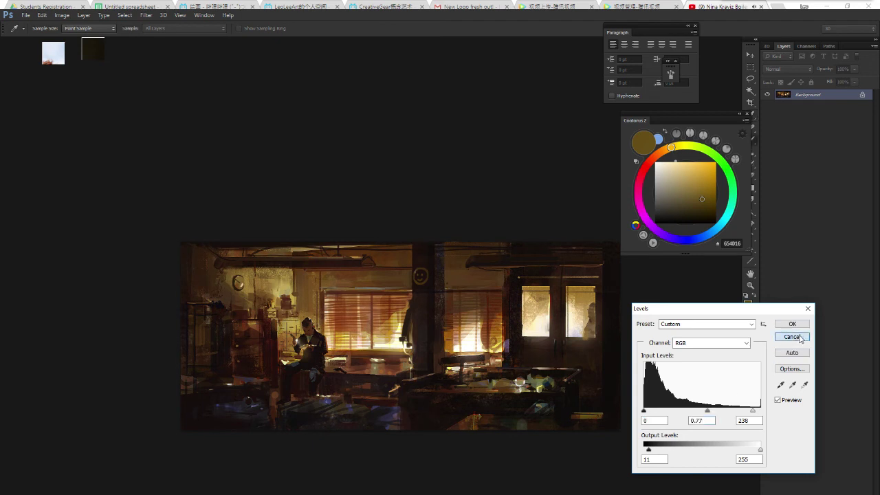
{"action": "key", "text": "Return"}
{"action": "key", "text": "b"}
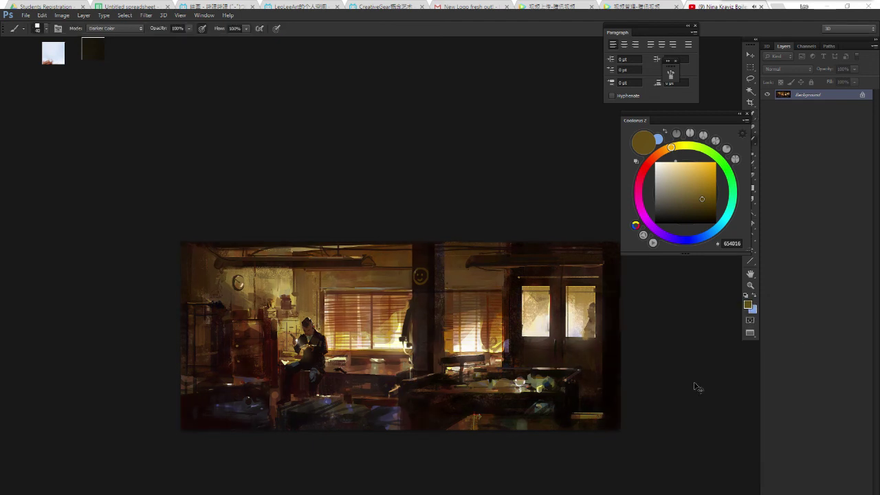
{"action": "key", "text": "ctrl+m"}
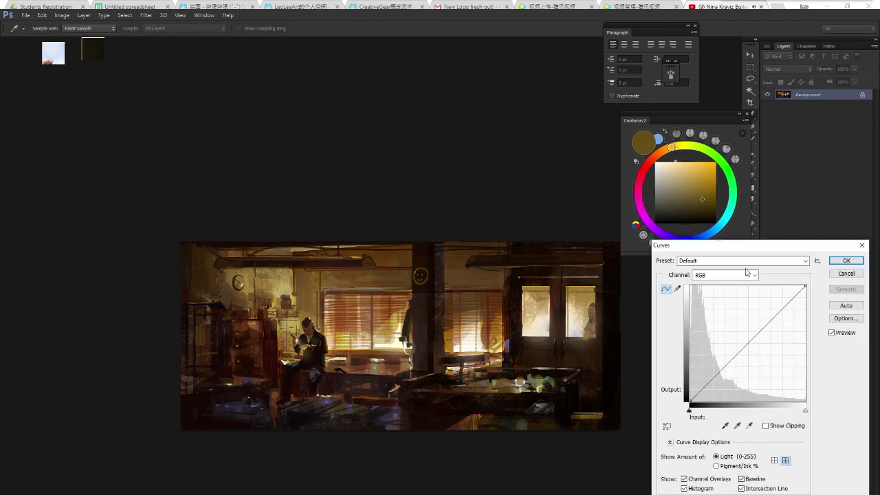
Add curve points near 198/192 and 44/49, keep the highlight endpoint, and lower the black point slightly.
{"action": "left_click_drag", "start_coordinate": [778, 310], "coordinate": [759, 335]}
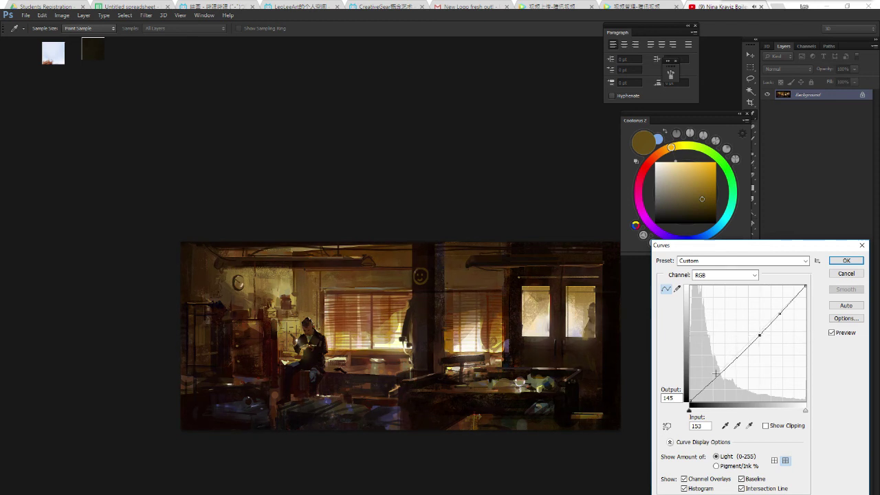
{"action": "left_click_drag", "start_coordinate": [710, 382], "coordinate": [711, 376]}
{"action": "left_click_drag", "start_coordinate": [806, 287], "coordinate": [778, 284]}
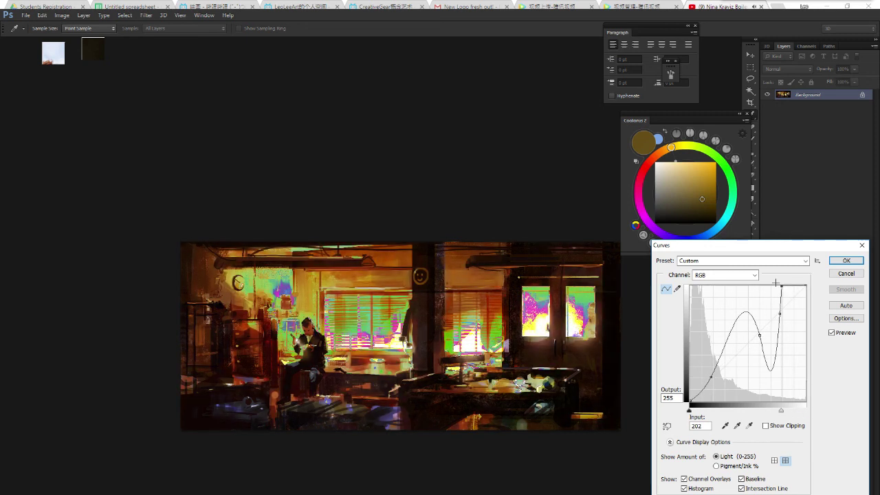
{"action": "left_click_drag", "start_coordinate": [775, 282], "coordinate": [805, 284]}
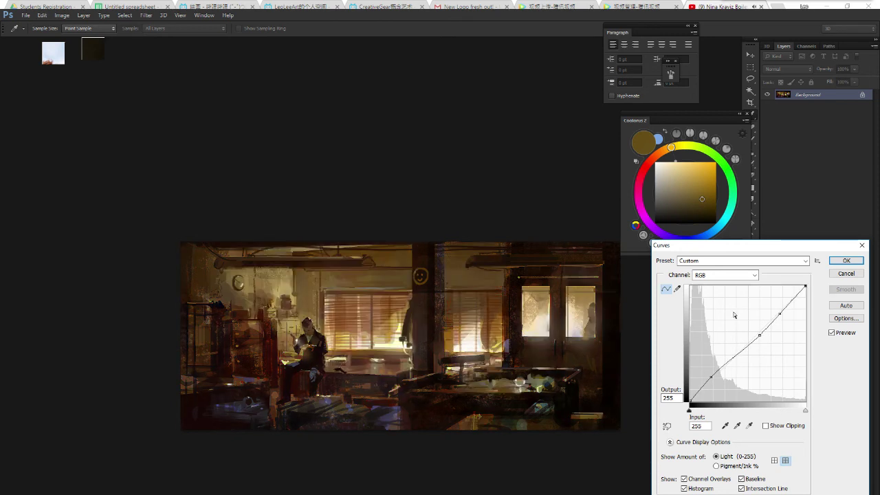
{"action": "left_click", "coordinate": [690, 398]}
{"action": "left_click_drag", "start_coordinate": [690, 397], "coordinate": [689, 398]}
{"action": "left_click", "coordinate": [845, 264]}
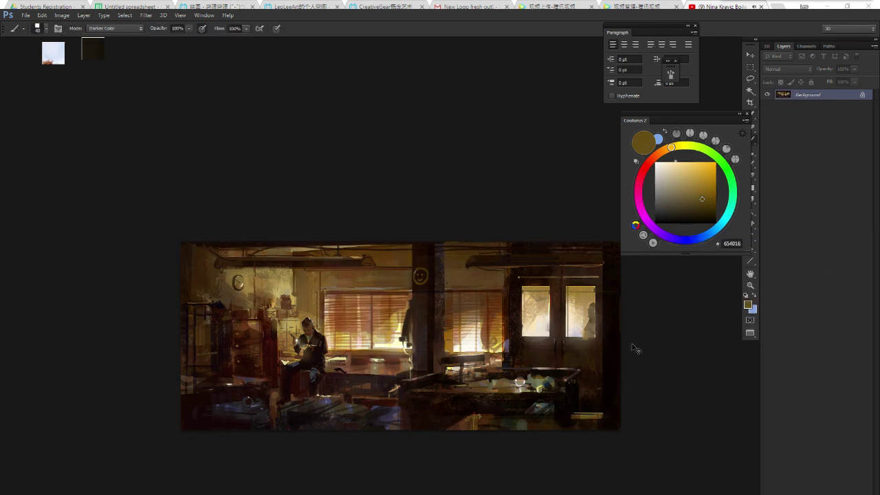
Sample a dark red-brown and paint over the lit floorboards in the lower foreground.
{"action": "scroll", "coordinate": [636, 353], "scroll_direction": "down", "scroll_amount": 1}
{"action": "scroll", "coordinate": [636, 352], "scroll_direction": "up", "scroll_amount": 2}
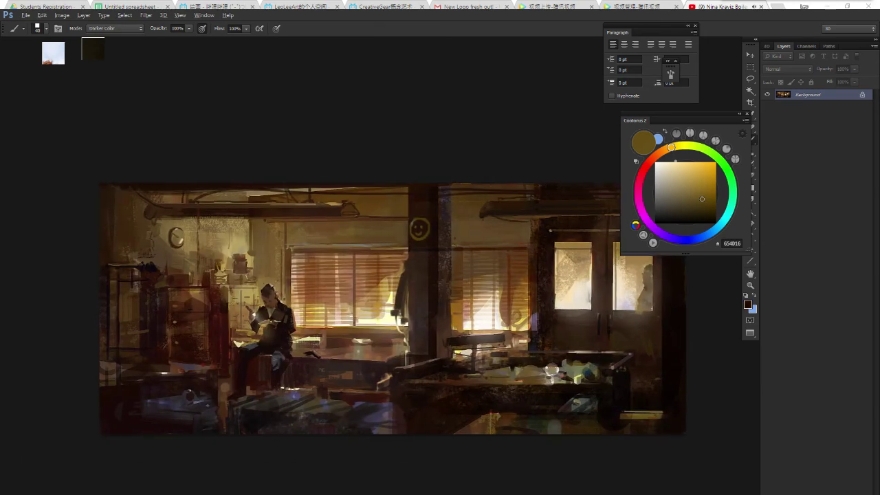
{"action": "left_click", "coordinate": [417, 396], "text": "alt"}
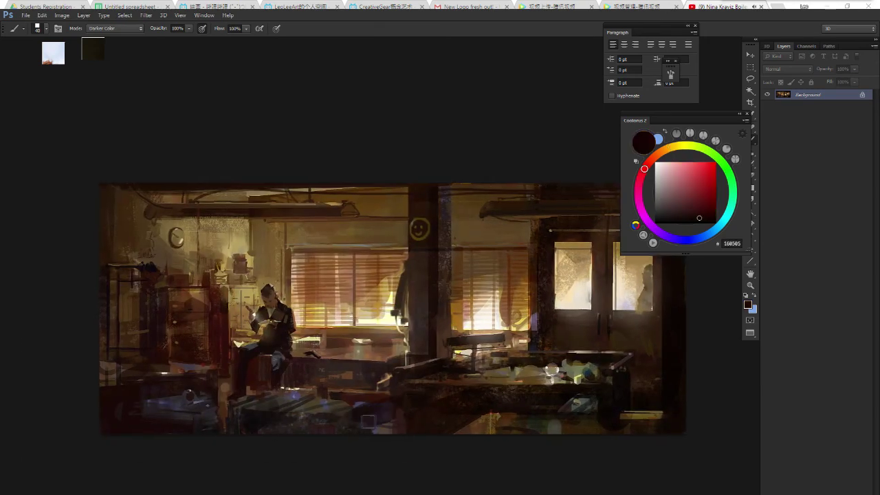
{"action": "key", "text": "ctrl+z"}
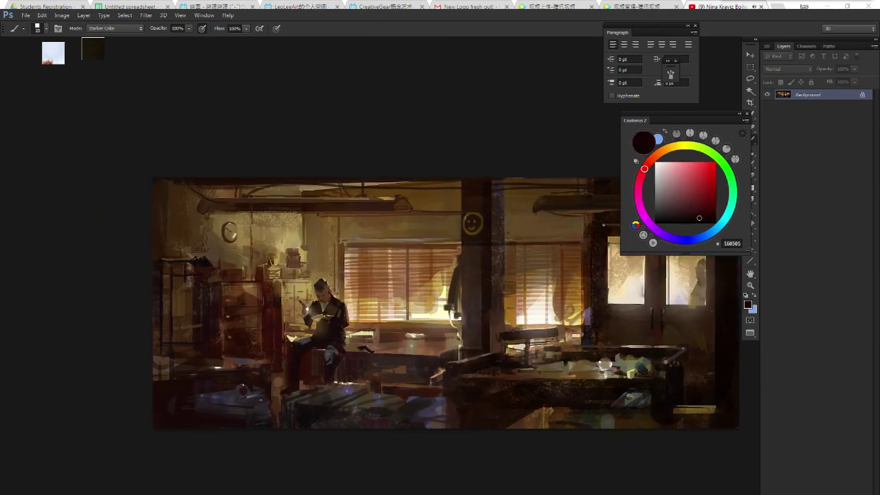
{"action": "left_click_drag", "start_coordinate": [309, 393], "coordinate": [440, 397]}
{"action": "key", "text": "bracketleft"}
{"action": "key", "text": "bracketleft"}
{"action": "left_click_drag", "start_coordinate": [359, 395], "coordinate": [412, 403]}
Check the whole painting and create a new layer above it.
{"action": "left_click_drag", "start_coordinate": [501, 390], "coordinate": [560, 404]}
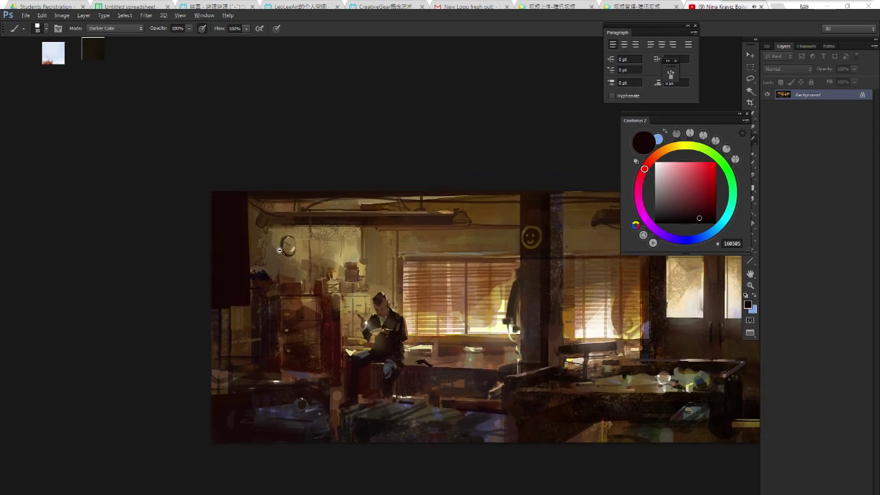
{"action": "left_click", "coordinate": [238, 231], "text": "ctrl+alt"}
{"action": "left_click", "coordinate": [268, 248], "text": "ctrl"}
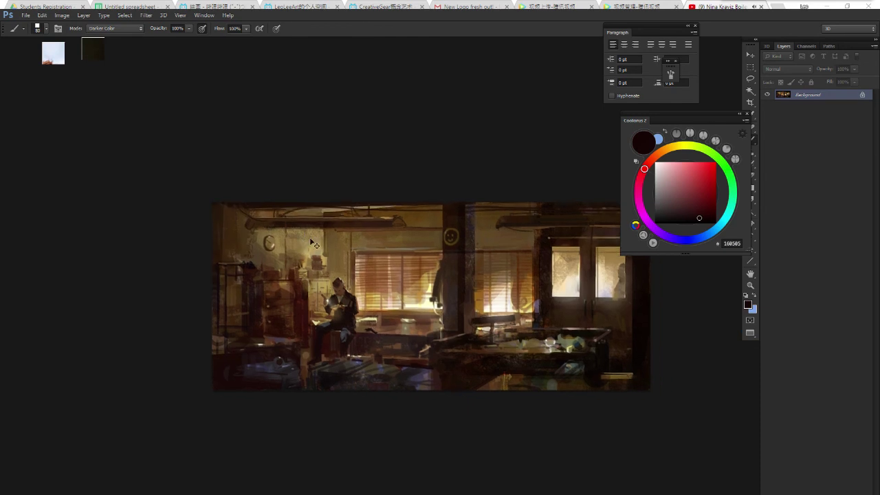
{"action": "key", "text": "ctrl+shift+n"}
On Layer 1, paint a tall near-black vertical band with a large brush.
{"action": "key", "text": "Return"}
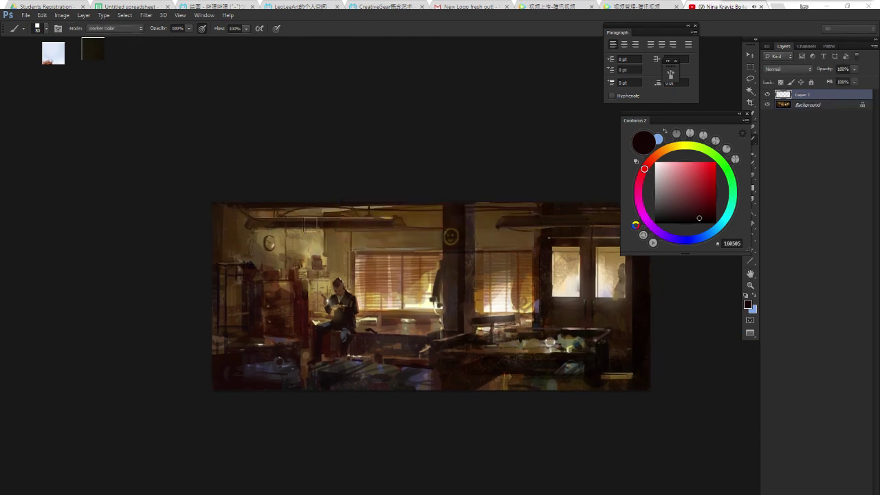
{"action": "key", "text": "bracketright"}
{"action": "key", "text": "bracketright"}
{"action": "key", "text": "bracketright"}
{"action": "left_click_drag", "start_coordinate": [225, 206], "coordinate": [225, 302]}
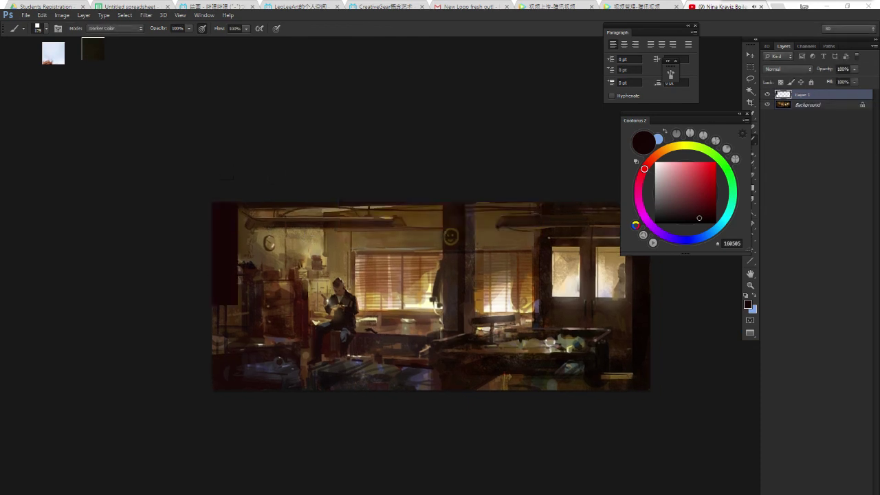
{"action": "key", "text": "e"}
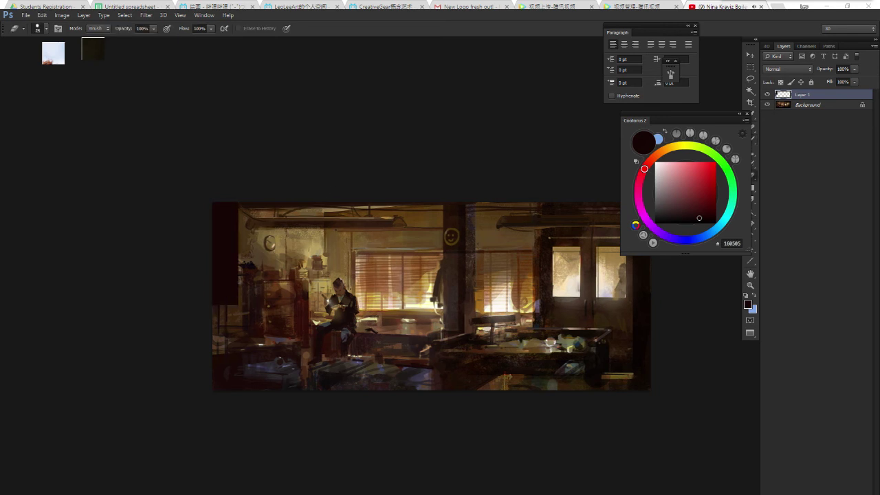
{"action": "key", "text": "b"}
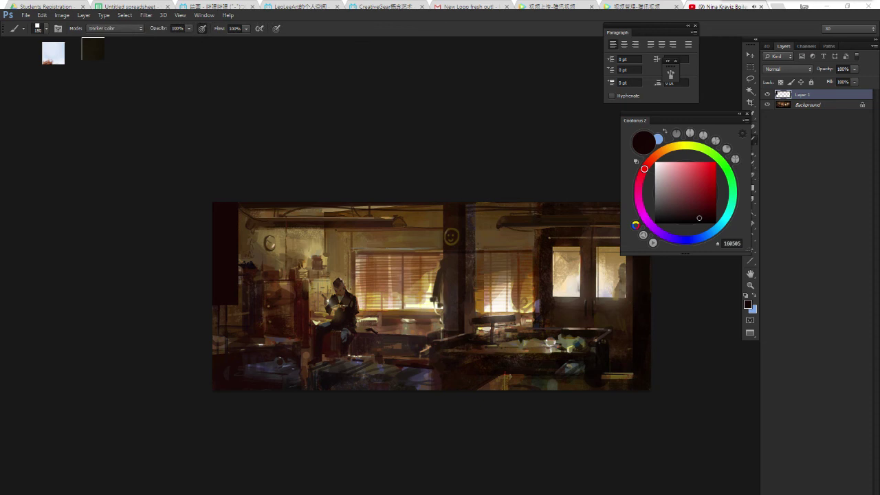
{"action": "left_click_drag", "start_coordinate": [235, 261], "coordinate": [242, 200]}
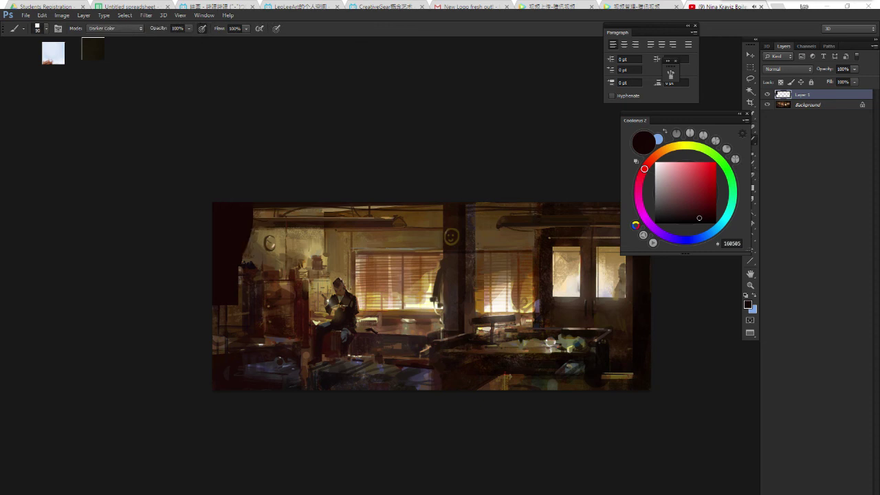
{"action": "scroll", "coordinate": [268, 242], "scroll_direction": "down", "scroll_amount": 2}
{"action": "scroll", "coordinate": [268, 242], "scroll_direction": "up", "scroll_amount": 2}
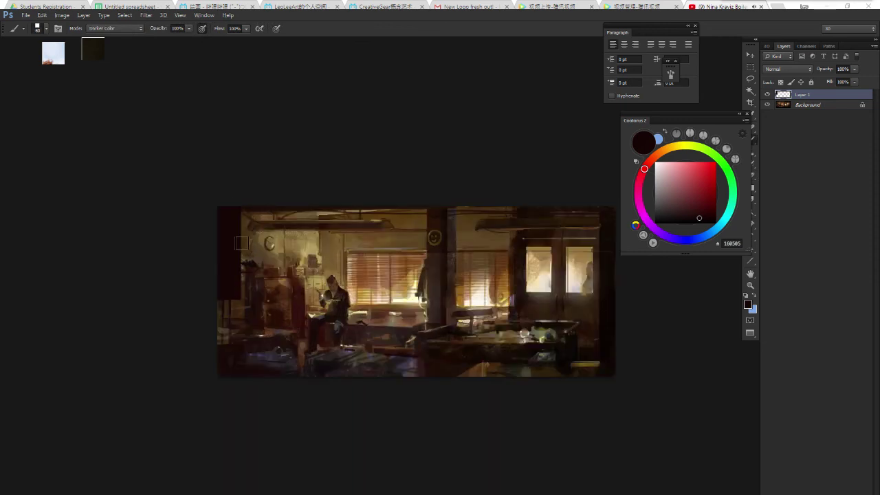
{"action": "left_click_drag", "start_coordinate": [241, 243], "coordinate": [242, 213]}
{"action": "left_click", "coordinate": [265, 237], "text": "alt"}
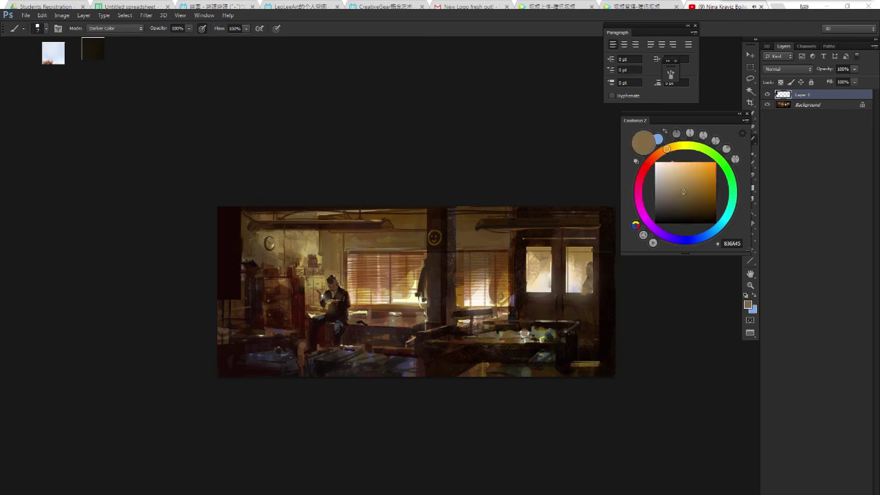
{"action": "key", "text": "r"}
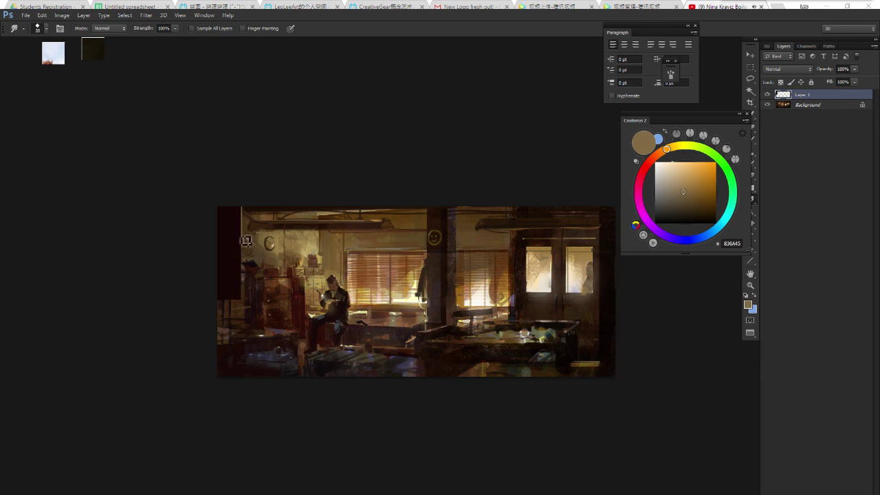
{"action": "key", "text": "b"}
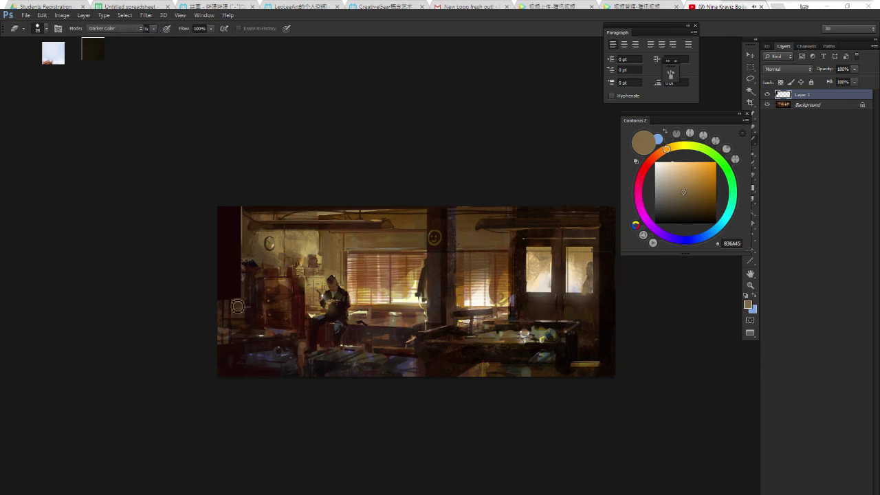
{"action": "left_click", "coordinate": [238, 292], "text": "alt"}
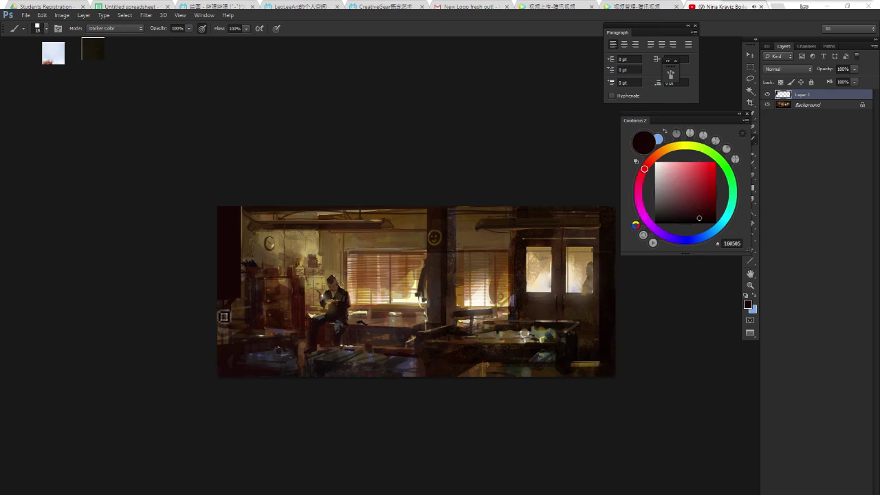
{"action": "left_click_drag", "start_coordinate": [349, 312], "coordinate": [499, 300]}
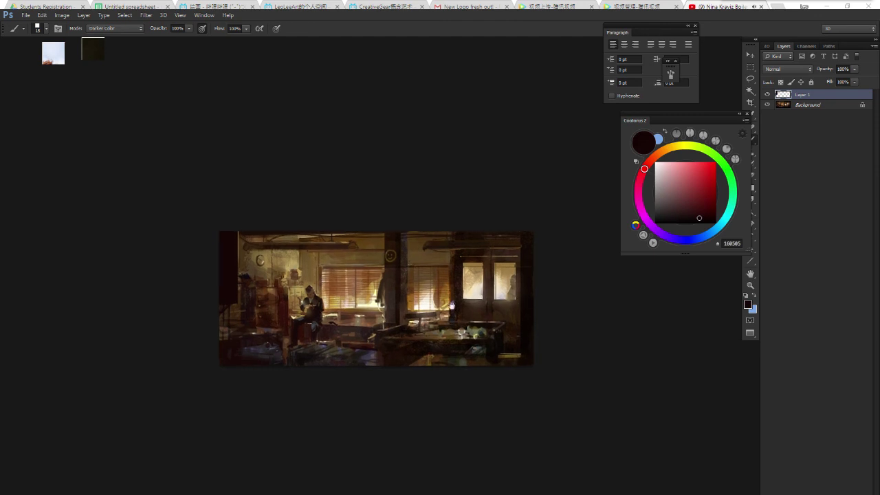
Move the dark band to the right side of the painting near the windows.
{"action": "key", "text": "e"}
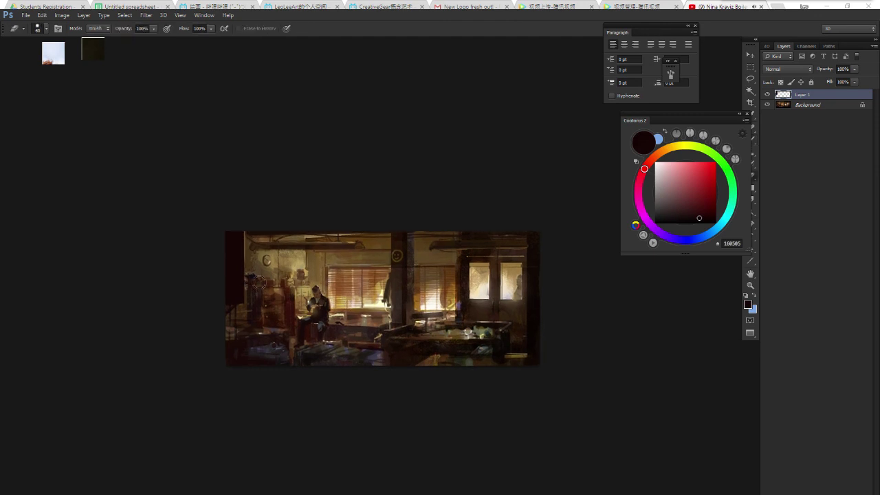
{"action": "key", "text": "v"}
{"action": "left_click_drag", "start_coordinate": [261, 275], "coordinate": [296, 268]}
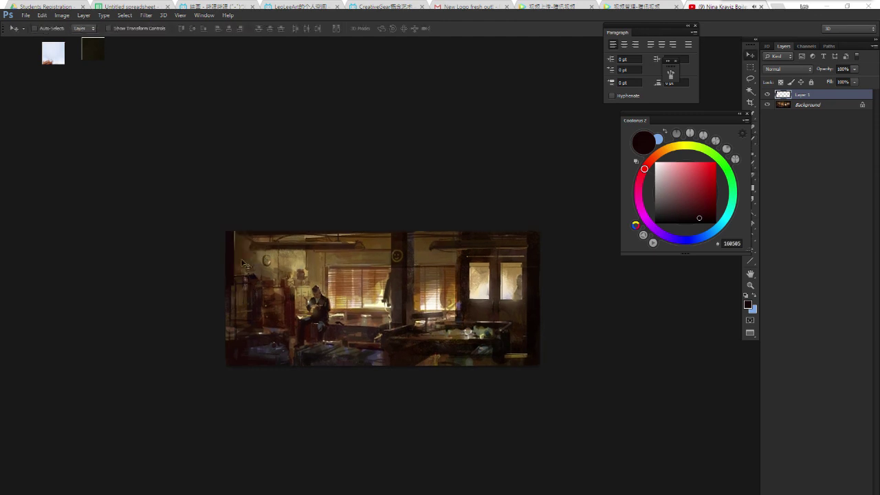
{"action": "left_click_drag", "start_coordinate": [242, 261], "coordinate": [253, 260]}
{"action": "left_click_drag", "start_coordinate": [250, 296], "coordinate": [239, 296]}
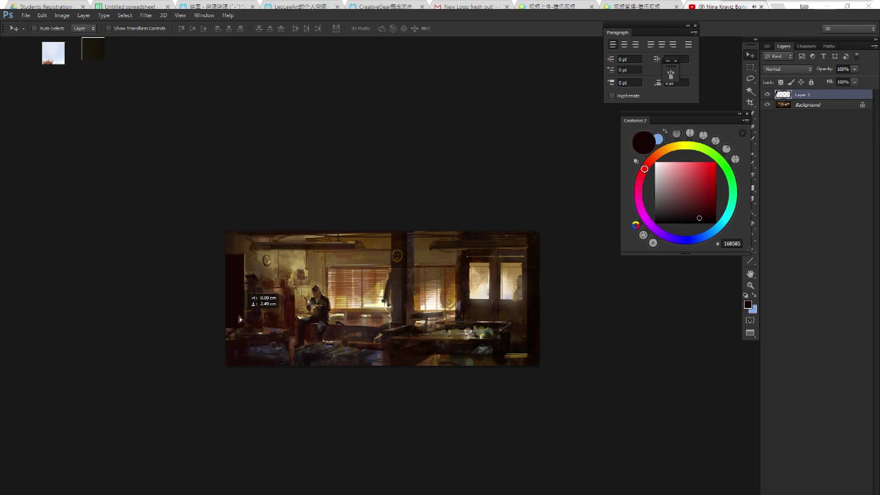
{"action": "mouse_move", "coordinate": [238, 365]}
{"action": "left_mouse_down"}
{"action": "mouse_move", "coordinate": [511, 357]}
{"action": "mouse_move", "coordinate": [542, 266]}
{"action": "left_mouse_up"}
Rotate the dark strip about 16° counter-clockwise into a diagonal beam.
{"action": "key", "text": "ctrl+t"}
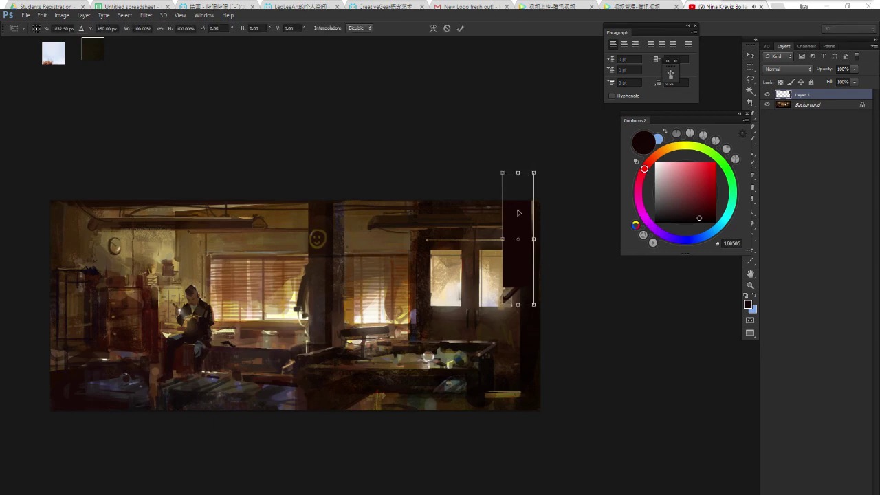
{"action": "left_click_drag", "start_coordinate": [550, 170], "coordinate": [519, 147]}
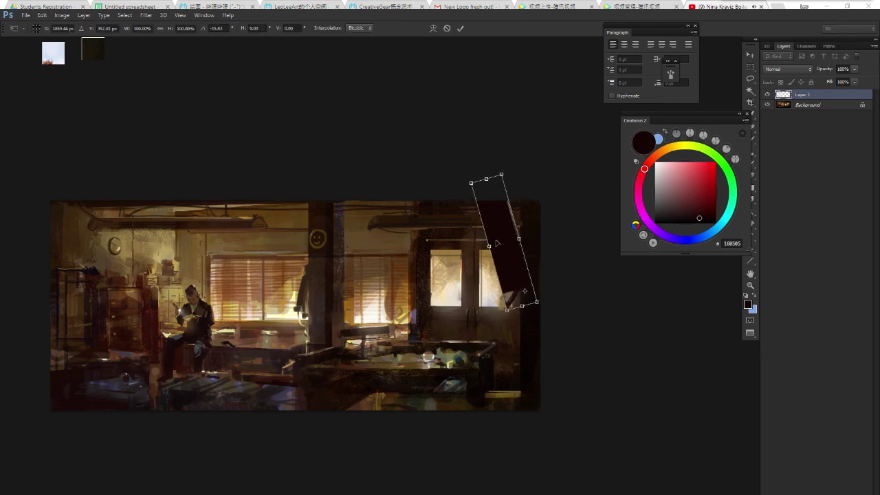
{"action": "key", "text": "Return"}
Erase and fade the upper part of the diagonal strip.
{"action": "key", "text": "e"}
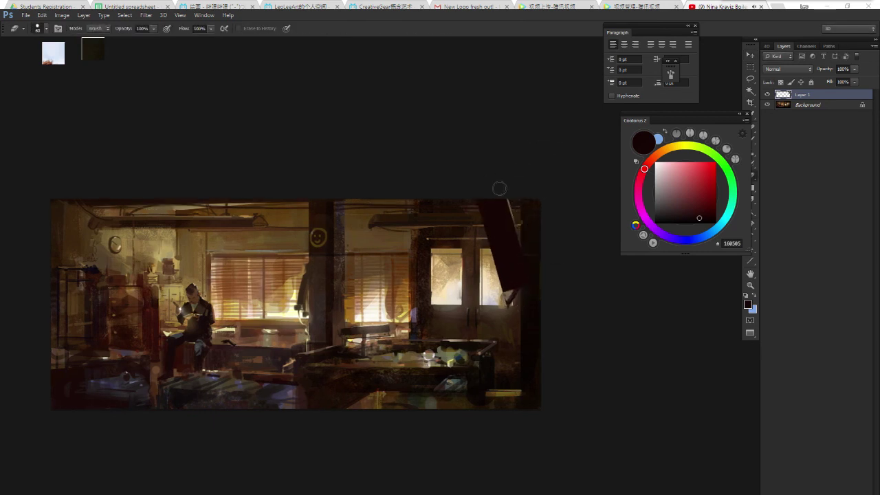
{"action": "left_click_drag", "start_coordinate": [499, 189], "coordinate": [537, 289]}
{"action": "key", "text": "ctrl+z"}
{"action": "mouse_move", "coordinate": [500, 178]}
{"action": "left_mouse_down"}
{"action": "mouse_move", "coordinate": [535, 314]}
{"action": "mouse_move", "coordinate": [493, 189]}
{"action": "mouse_move", "coordinate": [498, 214]}
{"action": "left_mouse_up"}
{"action": "key", "text": "b"}
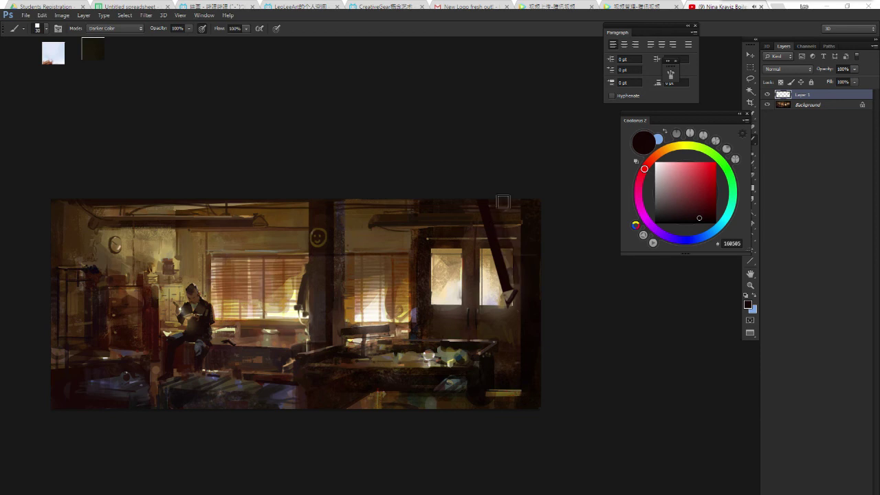
{"action": "mouse_move", "coordinate": [515, 277]}
{"action": "left_mouse_down"}
{"action": "mouse_move", "coordinate": [508, 227]}
{"action": "mouse_move", "coordinate": [516, 287]}
{"action": "left_mouse_up"}
{"action": "key", "text": "ctrl+z"}
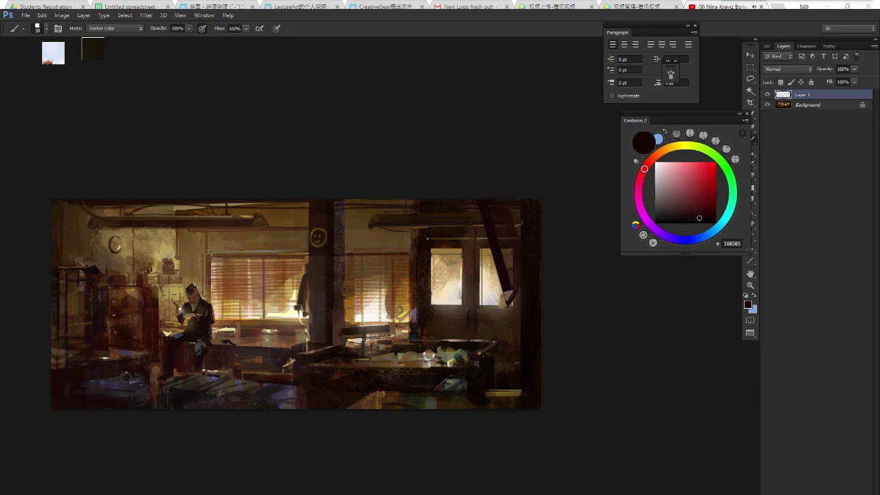
{"action": "key", "text": "e"}
{"action": "left_click_drag", "start_coordinate": [486, 246], "coordinate": [498, 289]}
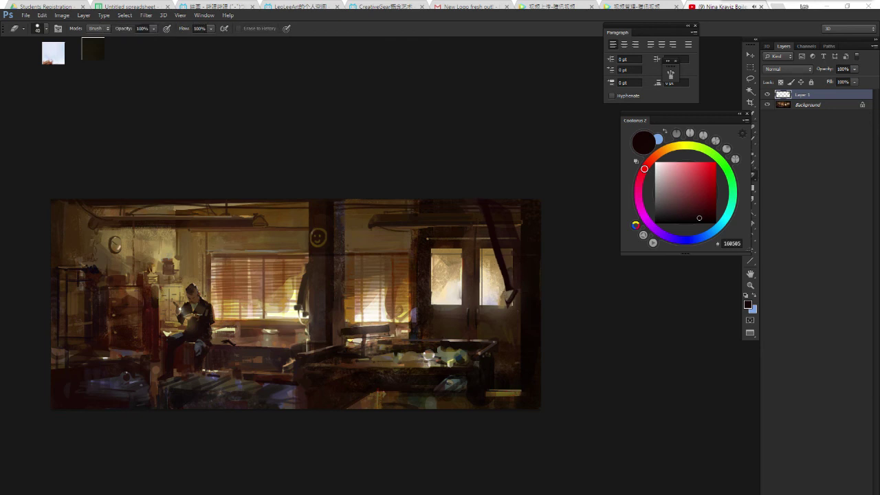
{"action": "key", "text": "bracketleft"}
{"action": "key", "text": "ctrl+z"}
{"action": "left_click_drag", "start_coordinate": [482, 213], "coordinate": [510, 301]}
{"action": "left_click_drag", "start_coordinate": [484, 222], "coordinate": [514, 315]}
{"action": "left_click_drag", "start_coordinate": [487, 236], "coordinate": [516, 328]}
Repaint the strip's lower end with a near-black colour and sample a dark brown.
{"action": "key", "text": "b"}
{"action": "left_click", "coordinate": [522, 248], "text": "alt"}
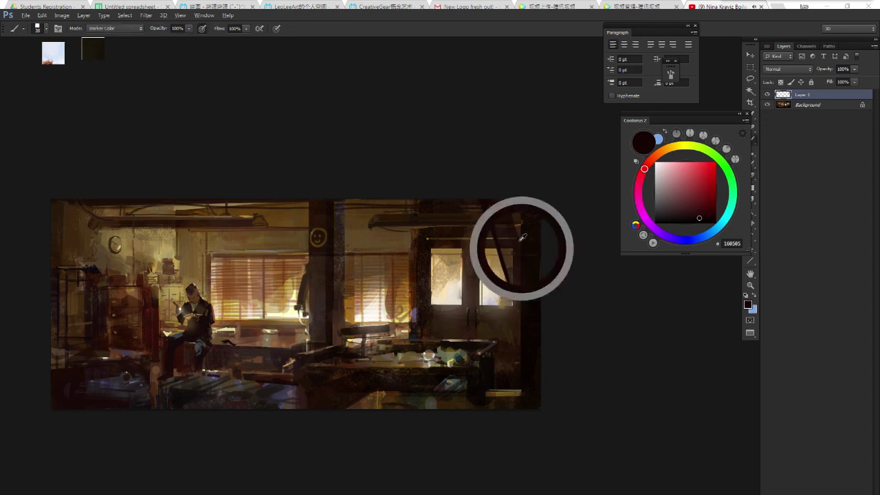
{"action": "left_click_drag", "start_coordinate": [506, 251], "coordinate": [515, 302]}
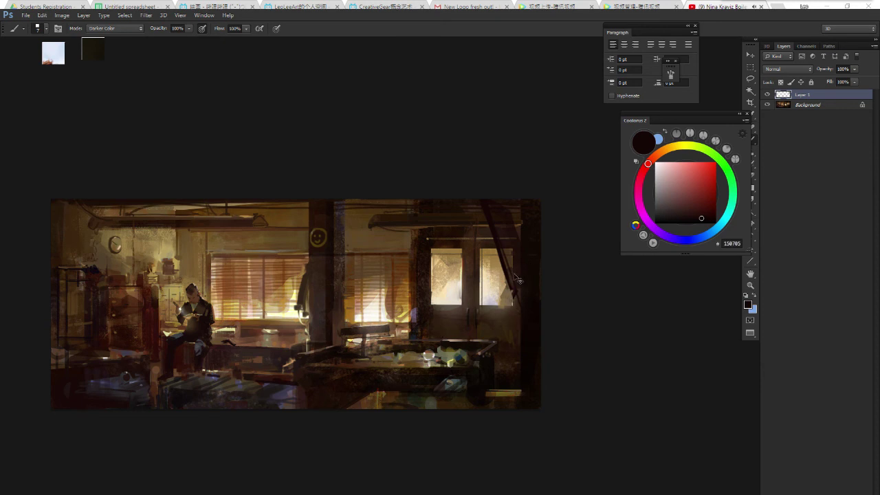
{"action": "key", "text": "bracketright"}
{"action": "key", "text": "bracketright"}
{"action": "left_click", "coordinate": [510, 292], "text": "alt"}
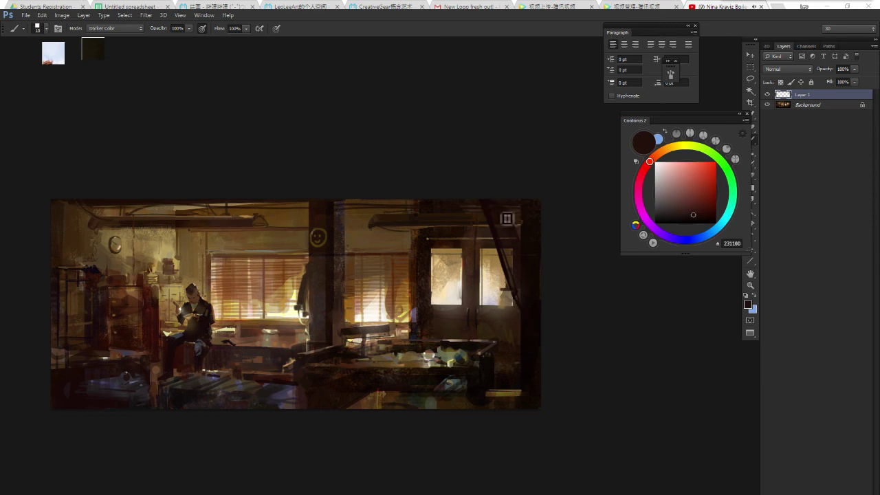
Choose pale blue-grey teal 668097 in Coolorus and switch the brush mode from Darker Color to Normal.
{"action": "left_click", "coordinate": [537, 244], "text": "alt"}
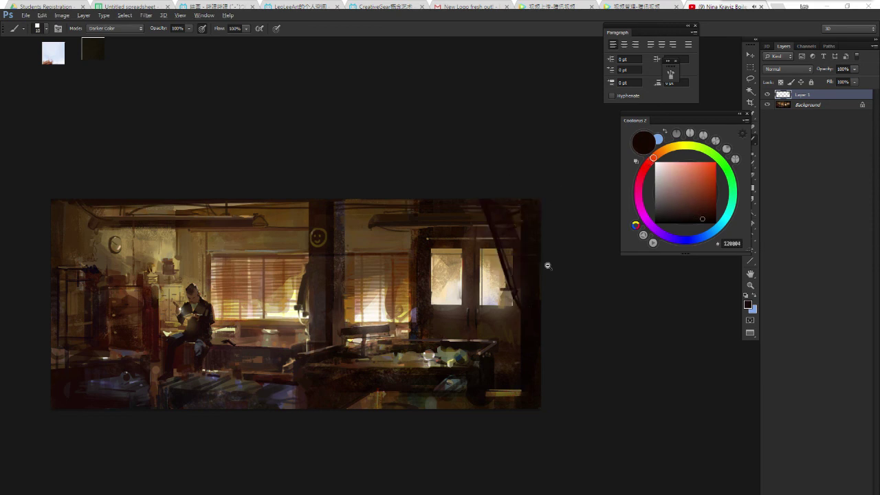
{"action": "scroll", "coordinate": [548, 267], "scroll_direction": "down", "scroll_amount": 2}
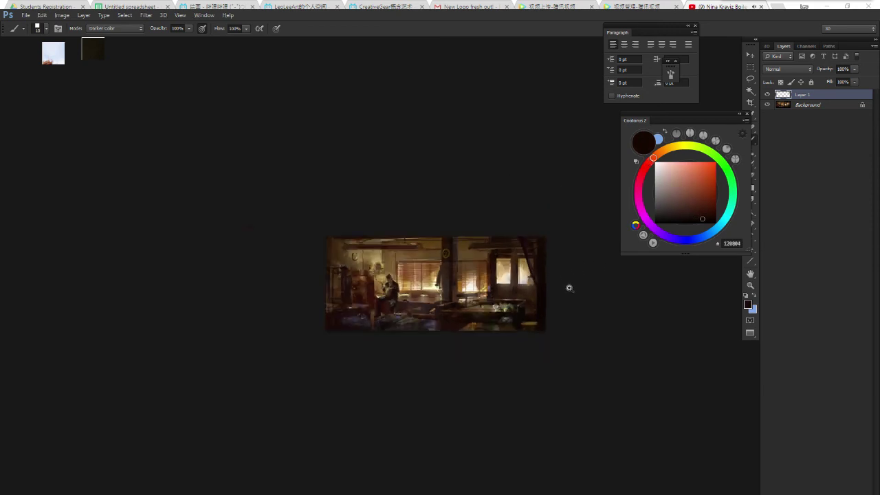
{"action": "scroll", "coordinate": [569, 287], "scroll_direction": "up", "scroll_amount": 2}
{"action": "scroll", "coordinate": [558, 255], "scroll_direction": "up", "scroll_amount": 1}
{"action": "left_click", "coordinate": [635, 225]}
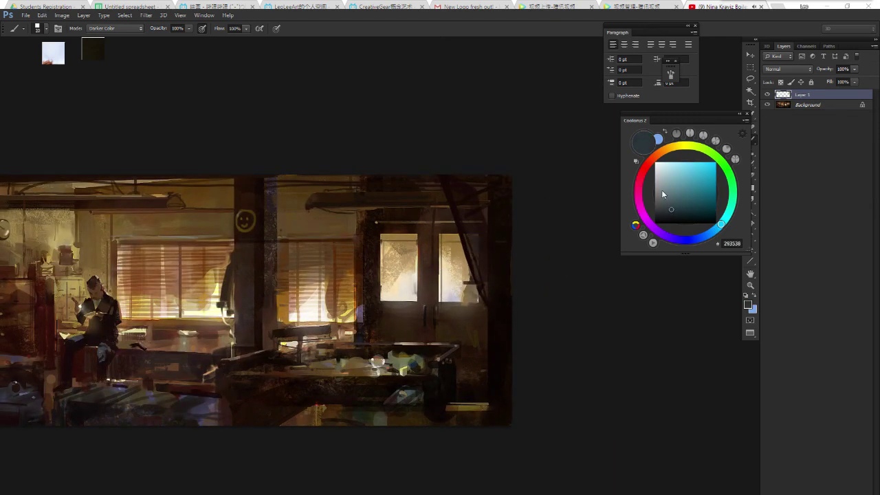
{"action": "left_click", "coordinate": [674, 197]}
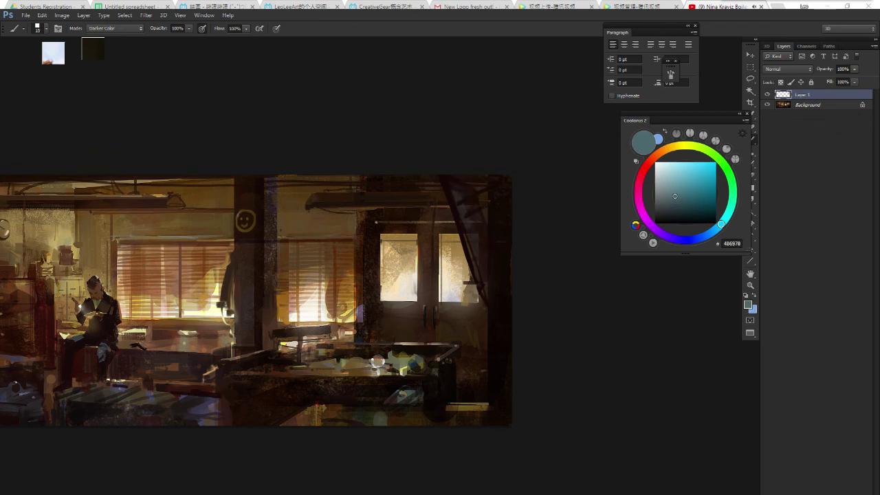
{"action": "left_click", "coordinate": [467, 215], "text": "alt"}
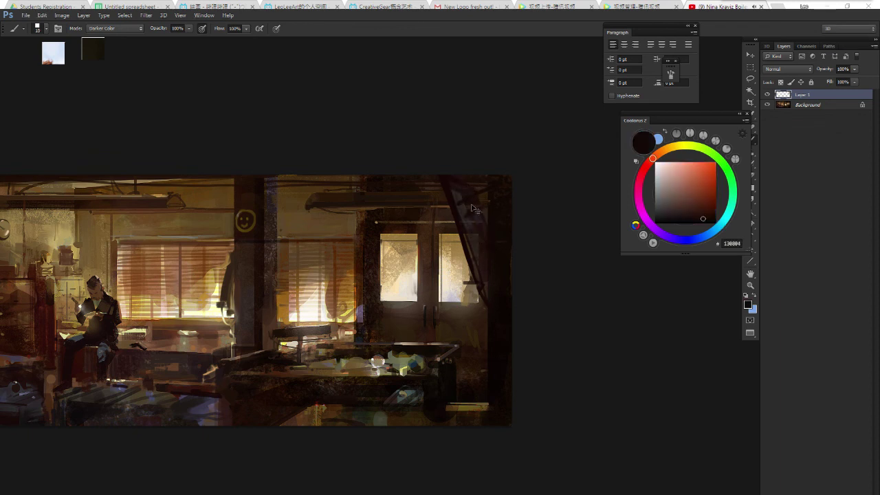
{"action": "left_click", "coordinate": [721, 224]}
{"action": "left_click", "coordinate": [672, 208]}
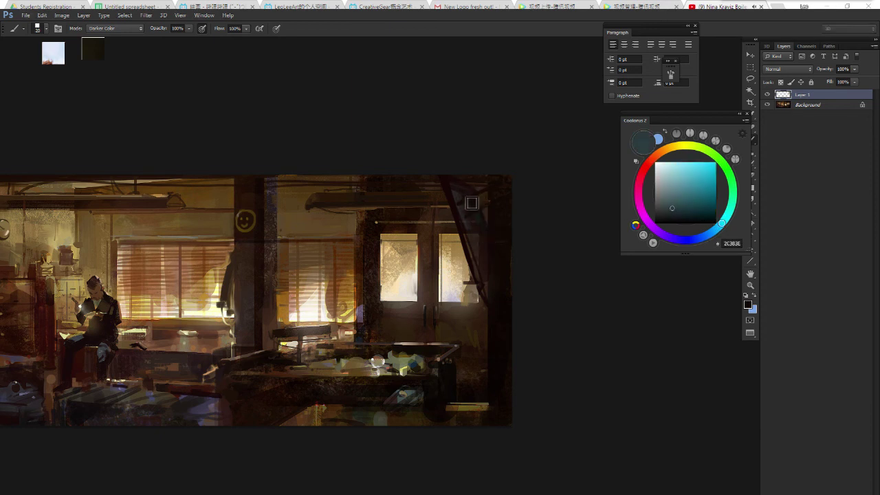
{"action": "left_click", "coordinate": [674, 187]}
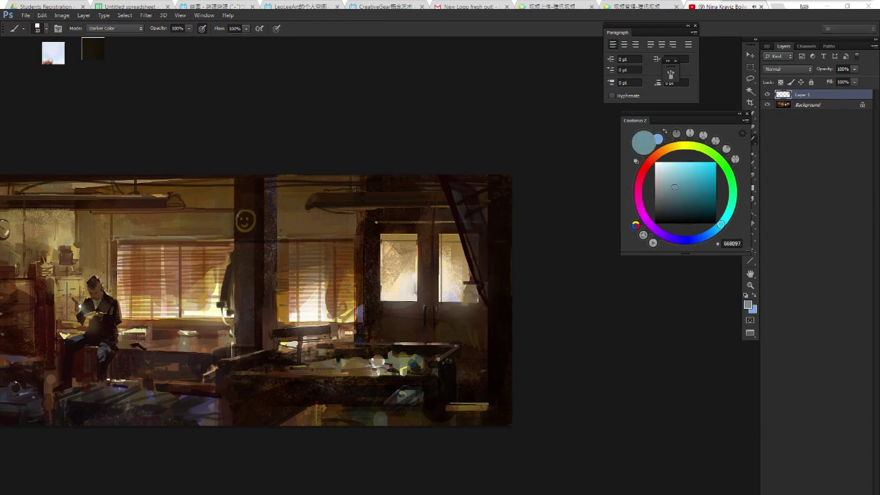
{"action": "left_click", "coordinate": [127, 30]}
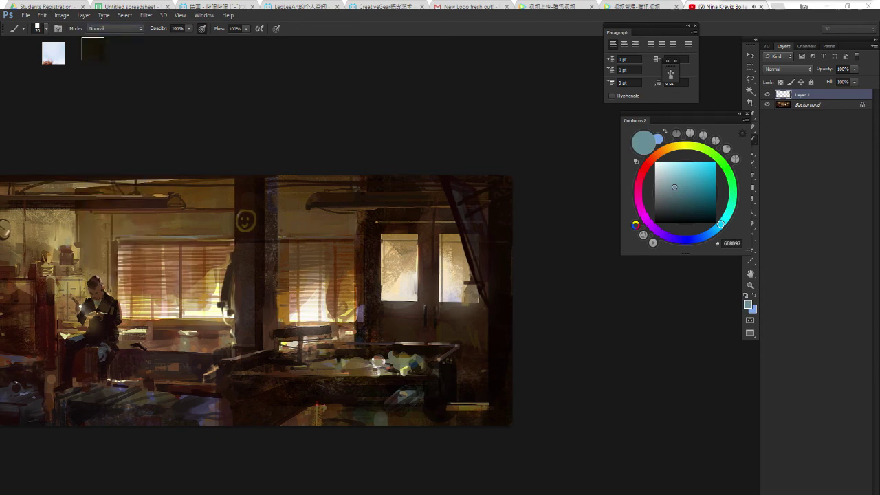
{"action": "scroll", "coordinate": [512, 217], "scroll_direction": "down", "scroll_amount": 1}
Sample a light tan and dab a small stroke beside the right window.
{"action": "scroll", "coordinate": [522, 216], "scroll_direction": "down", "scroll_amount": 1}
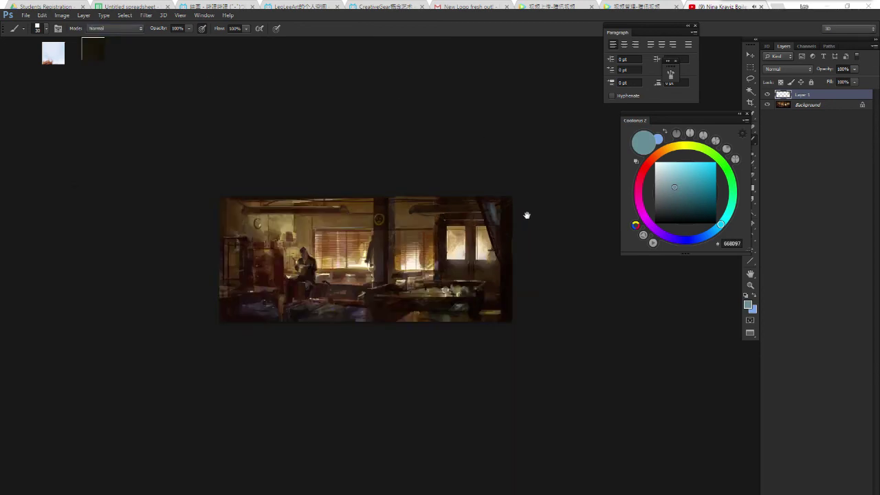
{"action": "scroll", "coordinate": [526, 215], "scroll_direction": "up", "scroll_amount": 2}
{"action": "left_click", "coordinate": [457, 203], "text": "alt"}
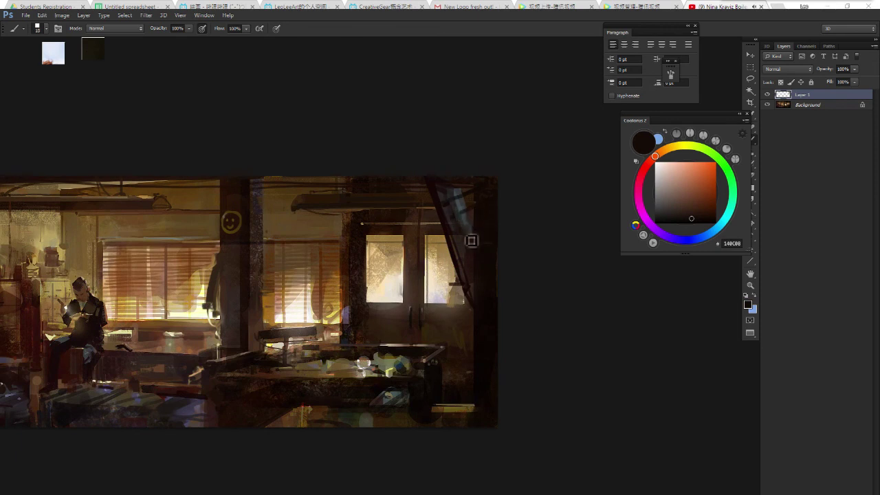
{"action": "left_click", "coordinate": [467, 204], "text": "alt"}
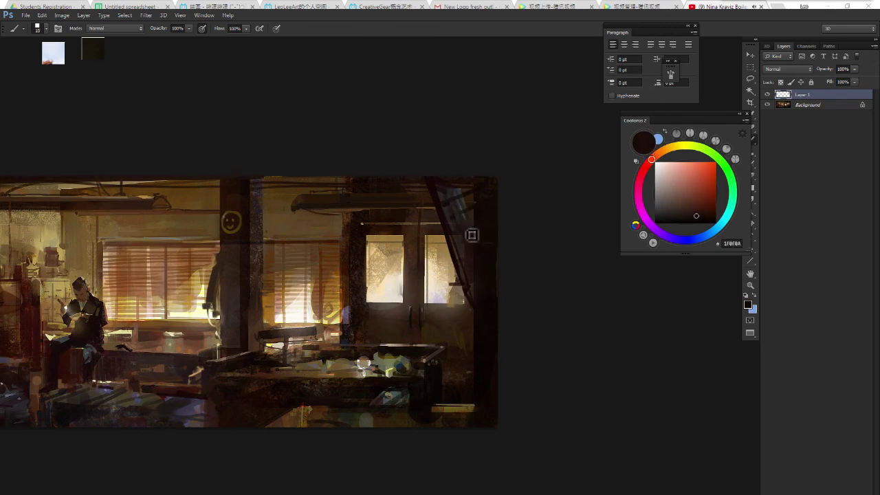
{"action": "scroll", "coordinate": [491, 256], "scroll_direction": "down", "scroll_amount": 2}
{"action": "scroll", "coordinate": [507, 273], "scroll_direction": "up", "scroll_amount": 1}
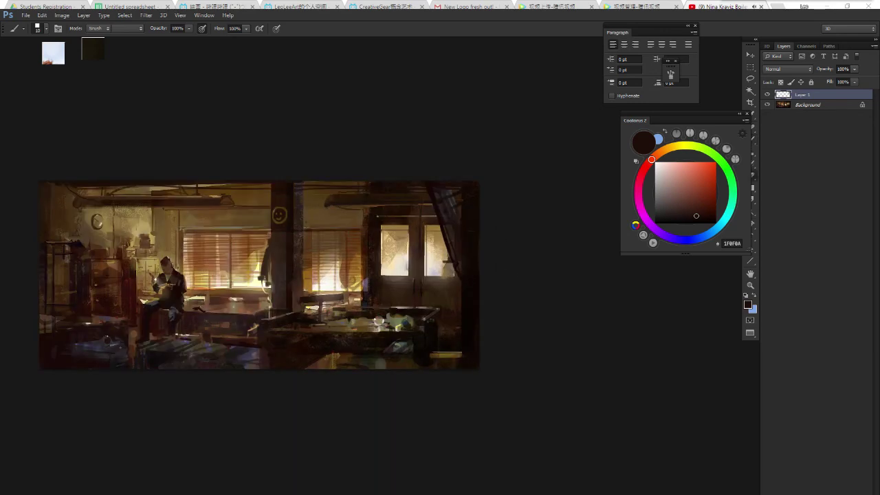
{"action": "key", "text": "e"}
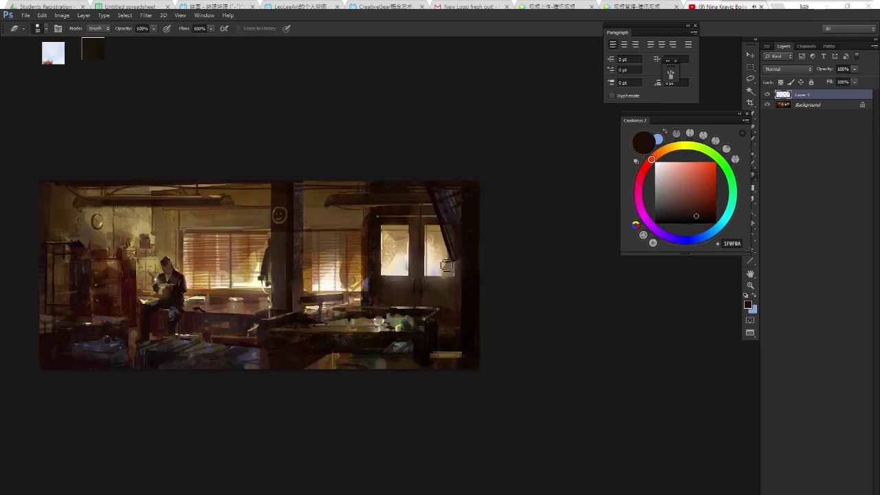
{"action": "key", "text": "b"}
{"action": "left_click", "coordinate": [454, 220], "text": "alt"}
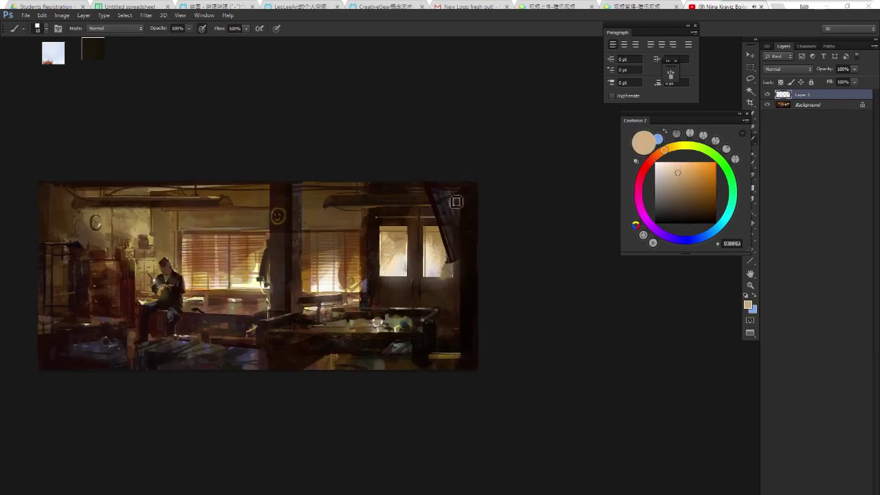
{"action": "left_click_drag", "start_coordinate": [453, 197], "coordinate": [453, 205]}
Sample a dark brown and paint short strokes along the right window's edge.
{"action": "left_click", "coordinate": [456, 190], "text": "alt"}
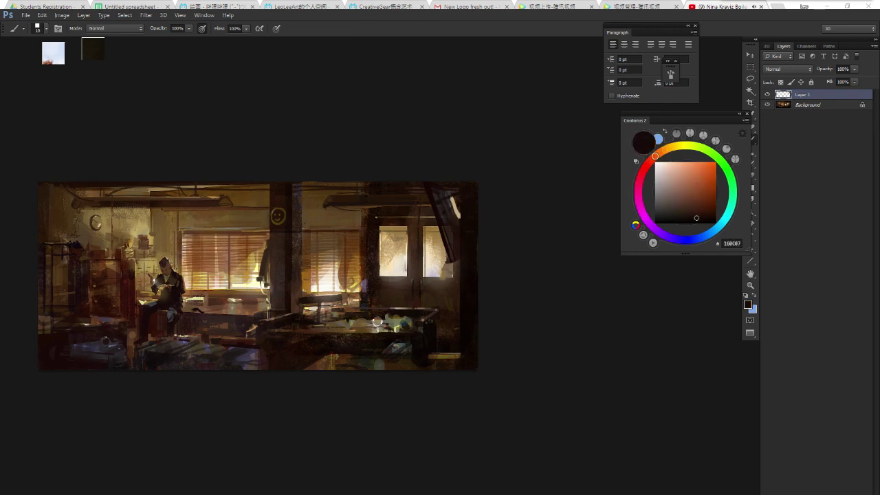
{"action": "left_click", "coordinate": [463, 224], "text": "alt"}
{"action": "scroll", "coordinate": [485, 238], "scroll_direction": "down", "scroll_amount": 1}
{"action": "scroll", "coordinate": [495, 238], "scroll_direction": "down", "scroll_amount": 1}
{"action": "scroll", "coordinate": [502, 238], "scroll_direction": "up", "scroll_amount": 1}
{"action": "scroll", "coordinate": [481, 227], "scroll_direction": "up", "scroll_amount": 1}
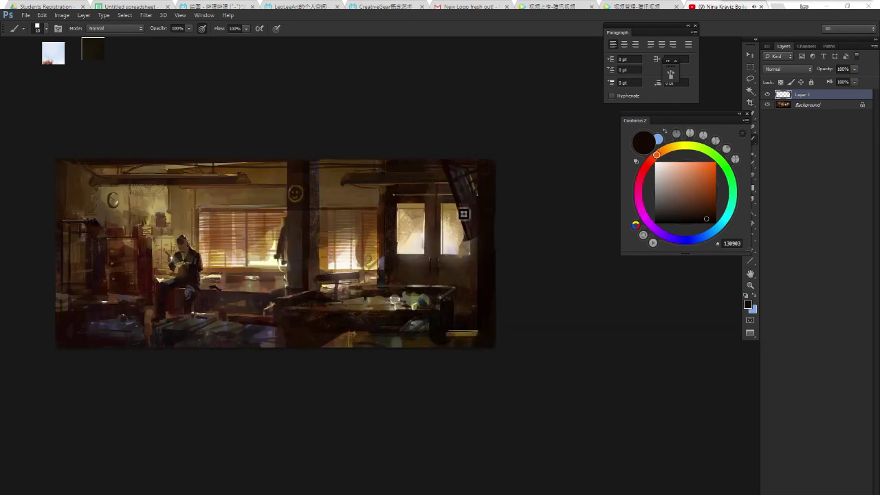
{"action": "left_click", "coordinate": [462, 219], "text": "alt"}
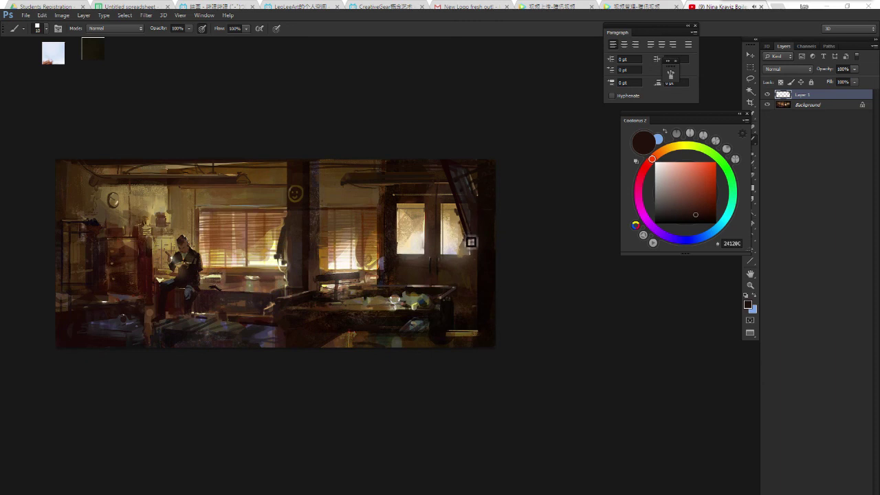
{"action": "left_click_drag", "start_coordinate": [461, 212], "coordinate": [445, 223]}
Try grey-brown strokes over the wall below the windows, then undo them.
{"action": "left_click", "coordinate": [471, 244], "text": "alt"}
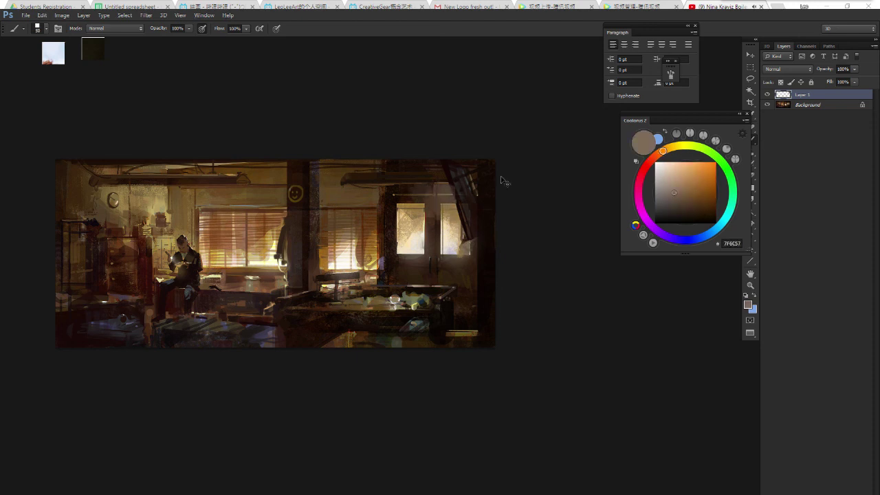
{"action": "left_click_drag", "start_coordinate": [460, 199], "coordinate": [485, 204]}
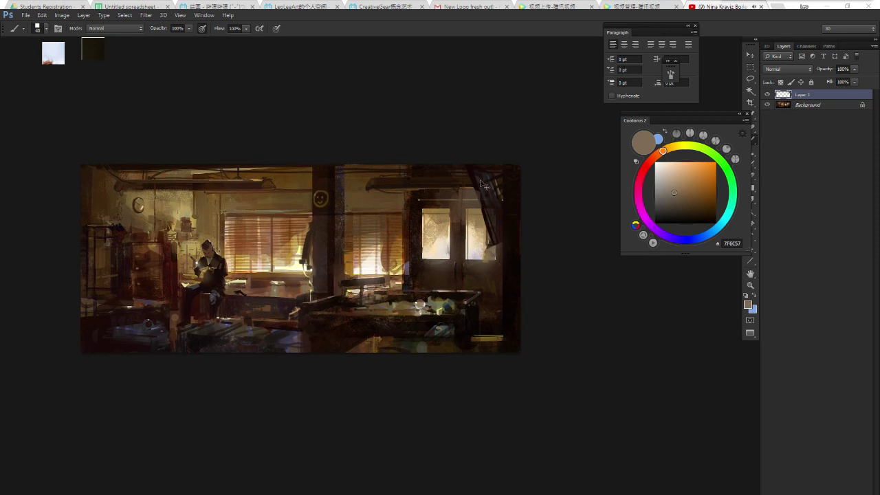
{"action": "left_click", "coordinate": [483, 182], "text": "alt"}
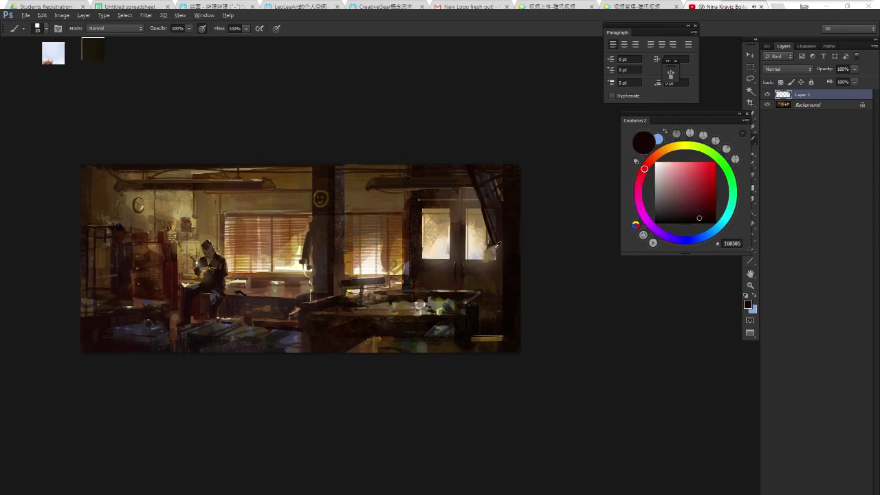
{"action": "left_click", "coordinate": [491, 251], "text": "alt"}
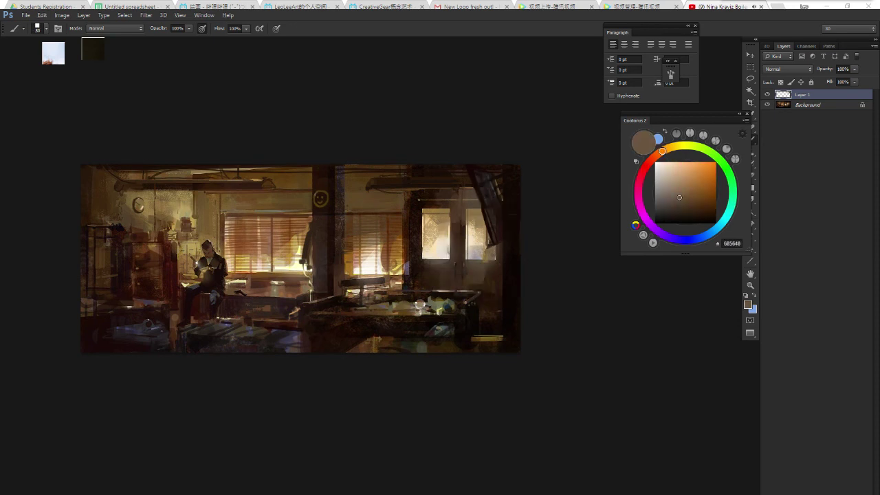
{"action": "mouse_move", "coordinate": [496, 262]}
{"action": "left_mouse_down"}
{"action": "mouse_move", "coordinate": [460, 288]}
{"action": "mouse_move", "coordinate": [433, 282]}
{"action": "mouse_move", "coordinate": [443, 275]}
{"action": "left_mouse_up"}
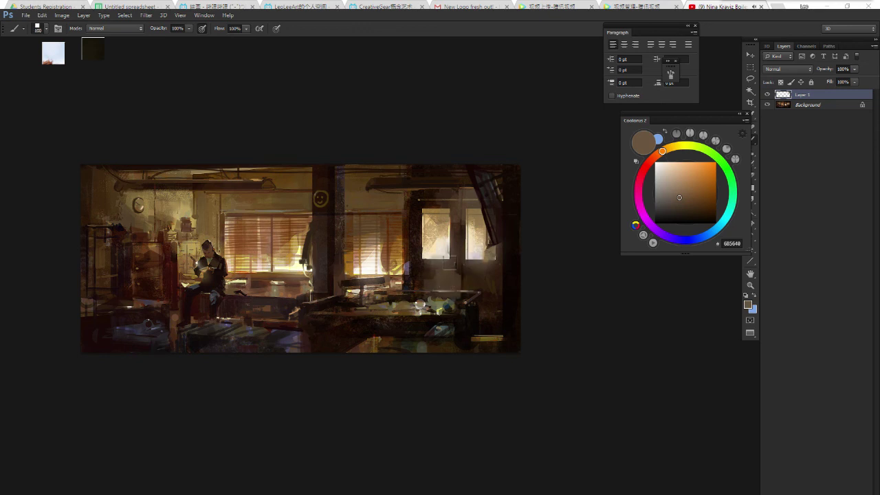
{"action": "key", "text": "ctrl+z"}
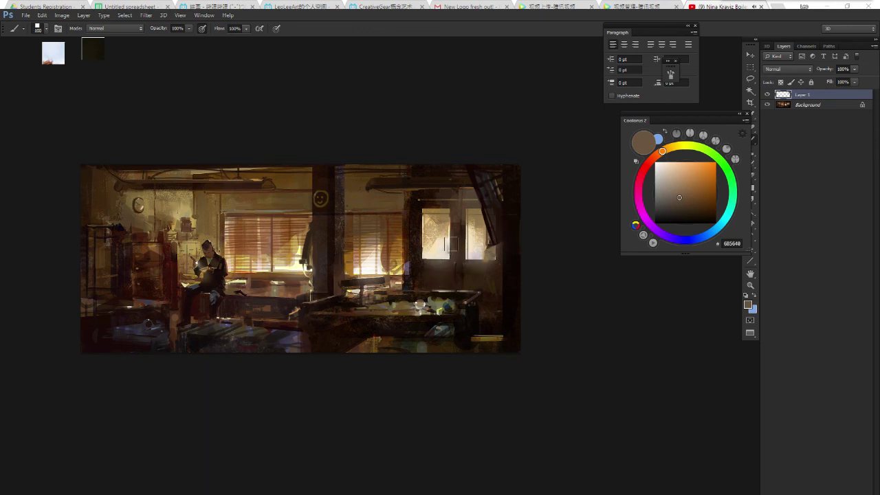
Switch to a different brush preset and shrink it to size 90.
{"action": "right_click", "coordinate": [446, 244]}
{"action": "left_click", "coordinate": [585, 383]}
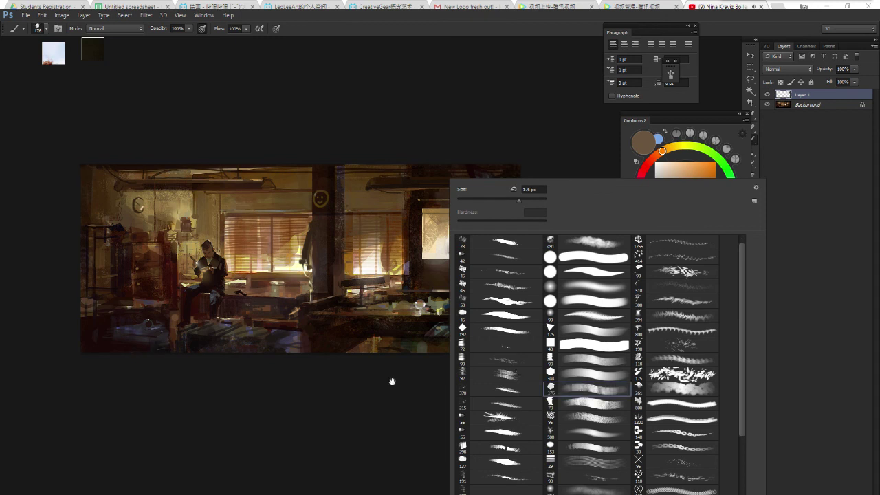
{"action": "left_click", "coordinate": [392, 382]}
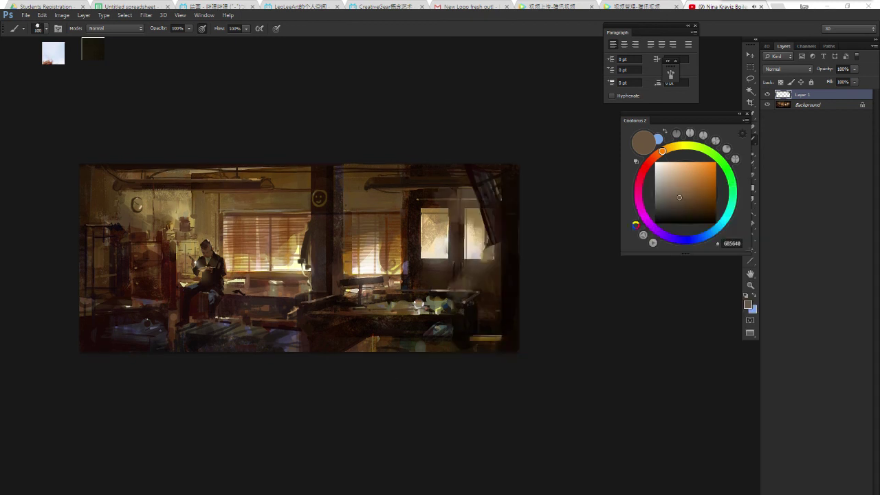
{"action": "key", "text": "bracketleft"}
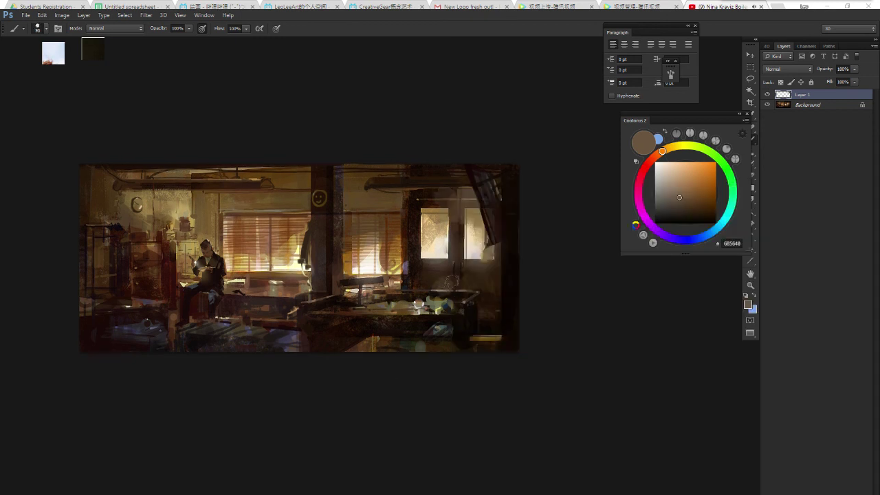
Paint a light brownish-grey stroke near the right window.
{"action": "left_click", "coordinate": [433, 278], "text": "alt"}
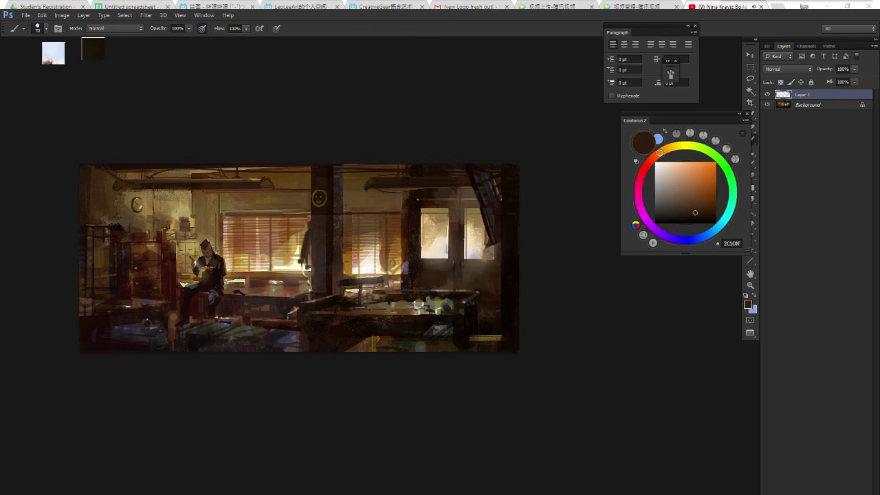
{"action": "left_click", "coordinate": [492, 261], "text": "alt"}
{"action": "left_click", "coordinate": [486, 262], "text": "alt"}
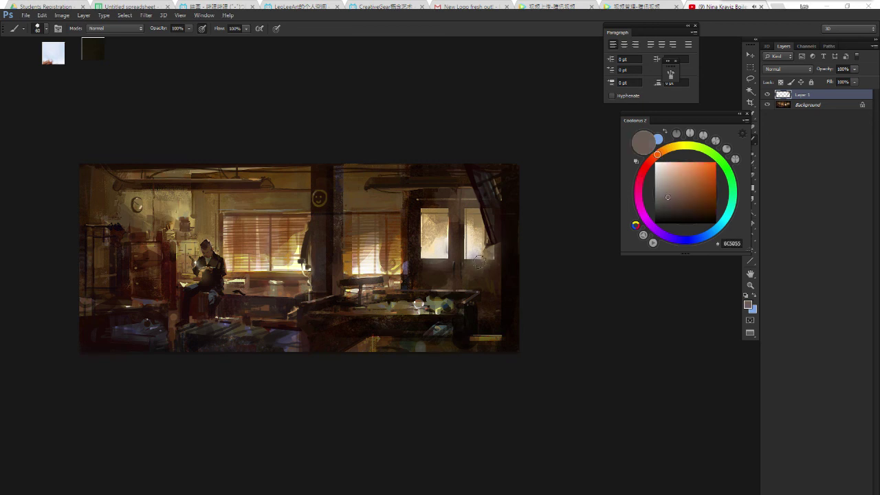
{"action": "left_click_drag", "start_coordinate": [499, 278], "coordinate": [497, 302]}
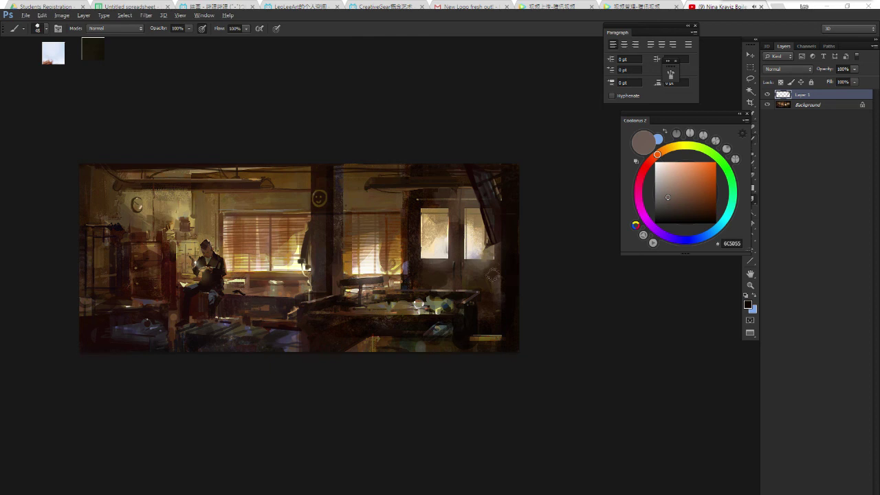
{"action": "key", "text": "r"}
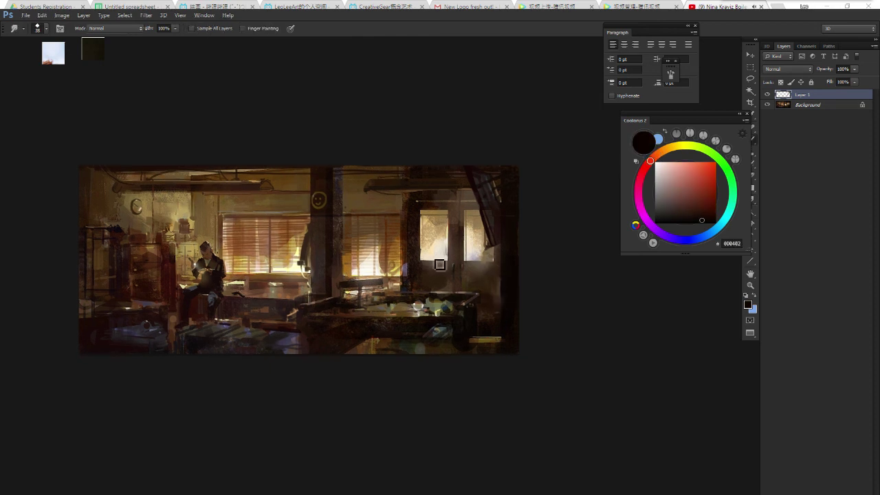
{"action": "key", "text": "b"}
Brush a light beige highlight onto the lower-right table and swap foreground and background colours.
{"action": "left_click", "coordinate": [447, 289], "text": "alt"}
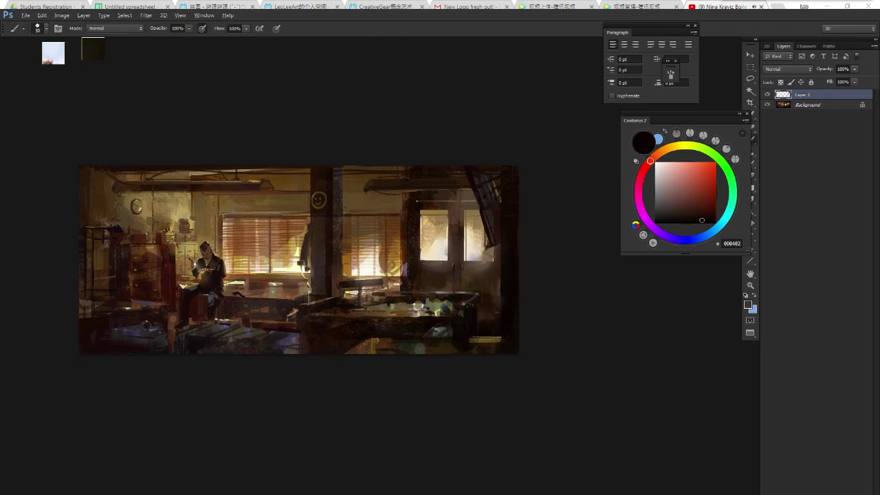
{"action": "left_click", "coordinate": [418, 304], "text": "alt"}
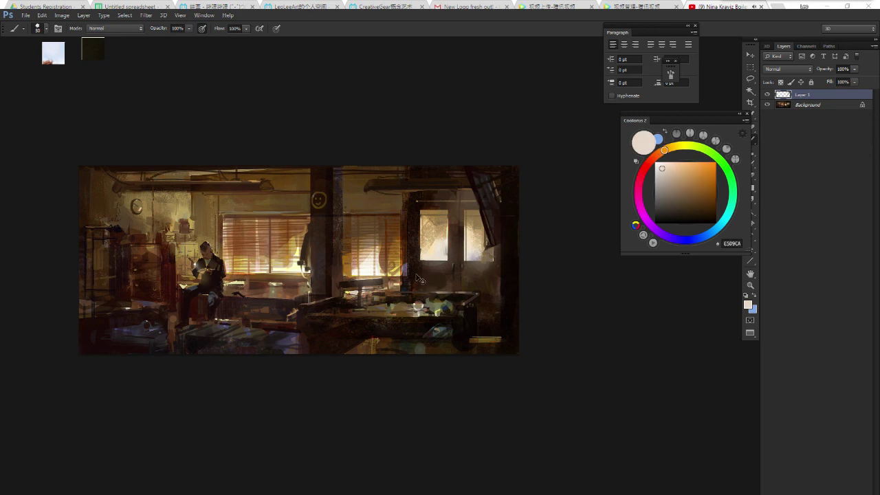
{"action": "left_click_drag", "start_coordinate": [487, 346], "coordinate": [494, 330]}
{"action": "left_click", "coordinate": [490, 336], "text": "alt"}
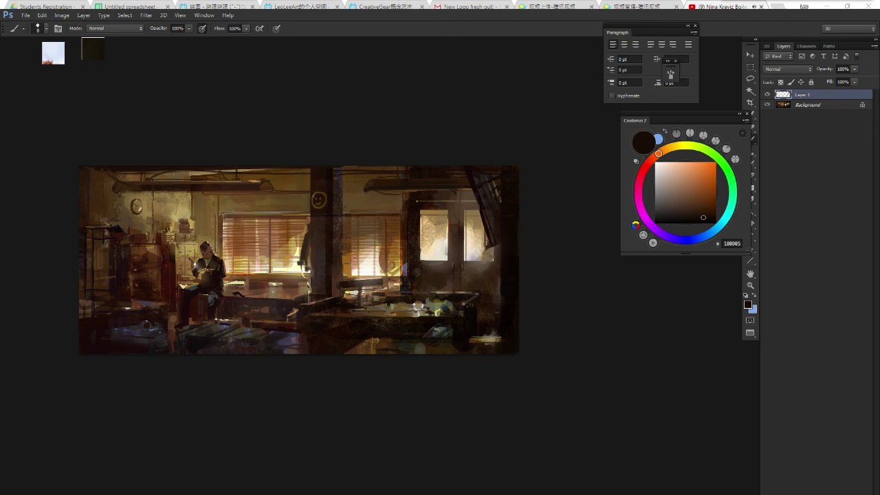
{"action": "key", "text": "x"}
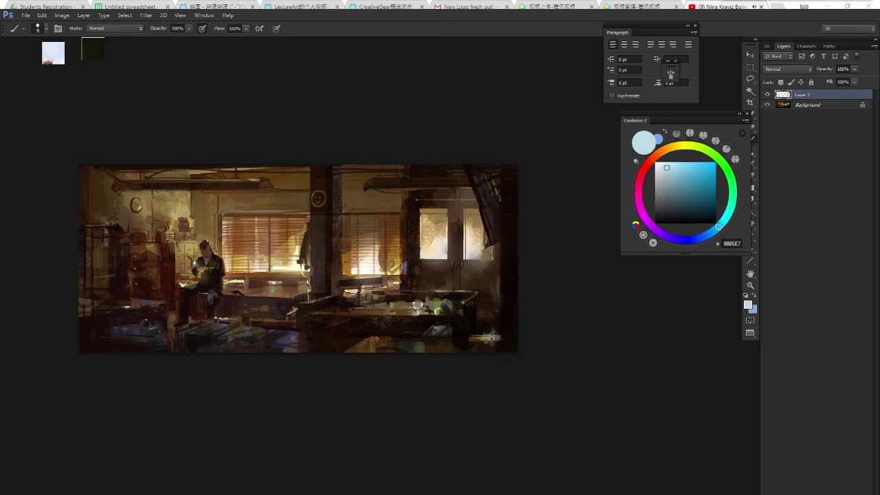
Paint light beige marks near the right-side table, then darken part of them with dark brown.
{"action": "left_click_drag", "start_coordinate": [440, 287], "coordinate": [526, 298]}
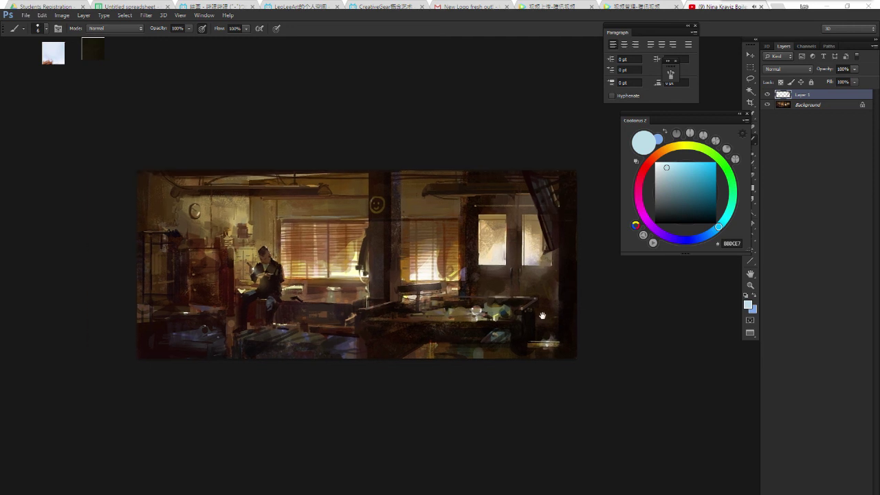
{"action": "left_click", "coordinate": [574, 265], "text": "alt"}
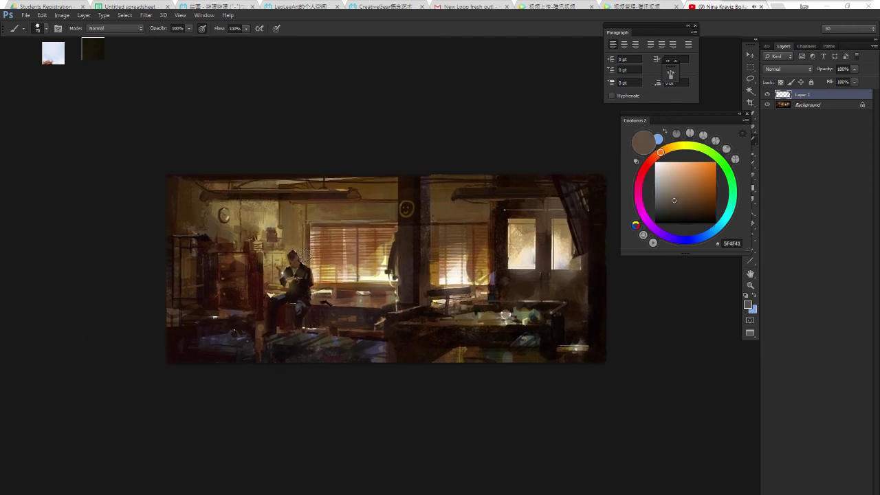
{"action": "left_click", "coordinate": [297, 255], "text": "alt"}
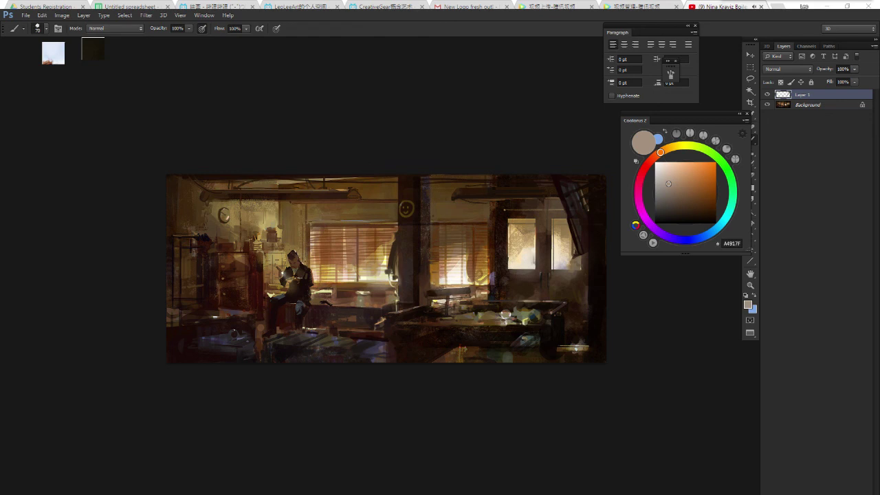
{"action": "mouse_move", "coordinate": [466, 281]}
{"action": "left_mouse_down"}
{"action": "mouse_move", "coordinate": [483, 310]}
{"action": "mouse_move", "coordinate": [489, 288]}
{"action": "left_mouse_up"}
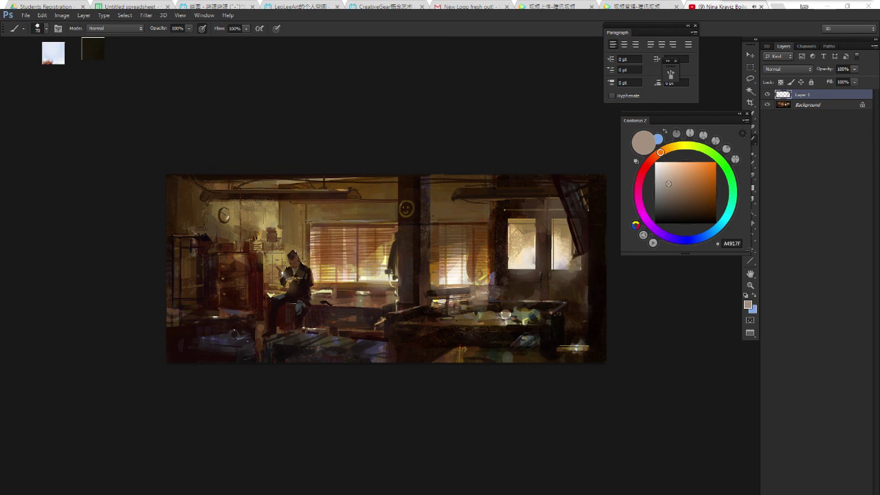
{"action": "left_click", "coordinate": [493, 296], "text": "alt"}
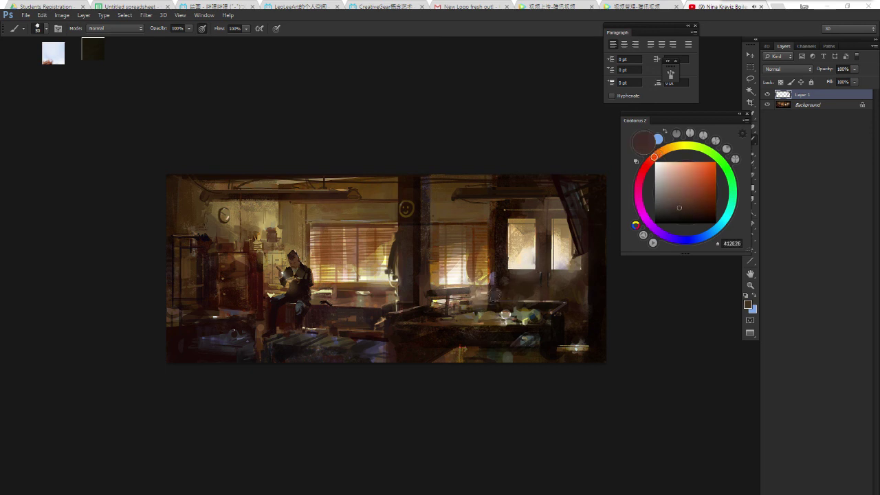
{"action": "left_click_drag", "start_coordinate": [494, 295], "coordinate": [492, 301]}
Shift the colour toward orange-brown, smudge briefly, and return to the Brush with a mid brown.
{"action": "left_click", "coordinate": [665, 149]}
{"action": "left_click_drag", "start_coordinate": [675, 190], "coordinate": [694, 205]}
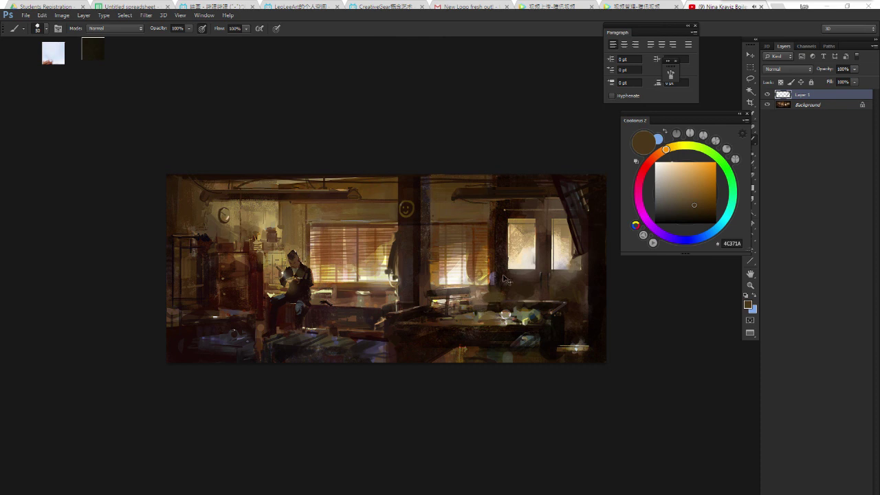
{"action": "key", "text": "r"}
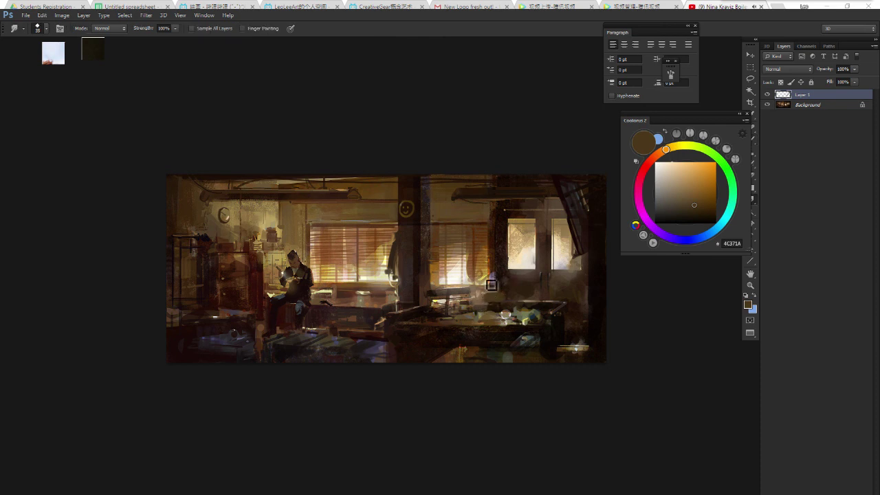
{"action": "key", "text": "b"}
{"action": "left_click", "coordinate": [490, 297], "text": "alt"}
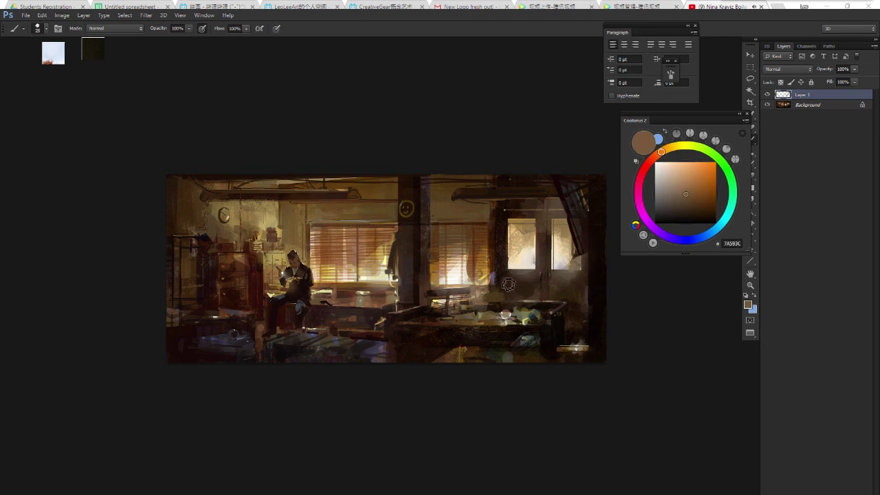
{"action": "right_click", "coordinate": [513, 283]}
{"action": "key", "text": "Return"}
Dab alternating cream, beige and dark brown tones over the lower-right table, then merge Layer 1 down.
{"action": "left_click", "coordinate": [460, 277], "text": "alt"}
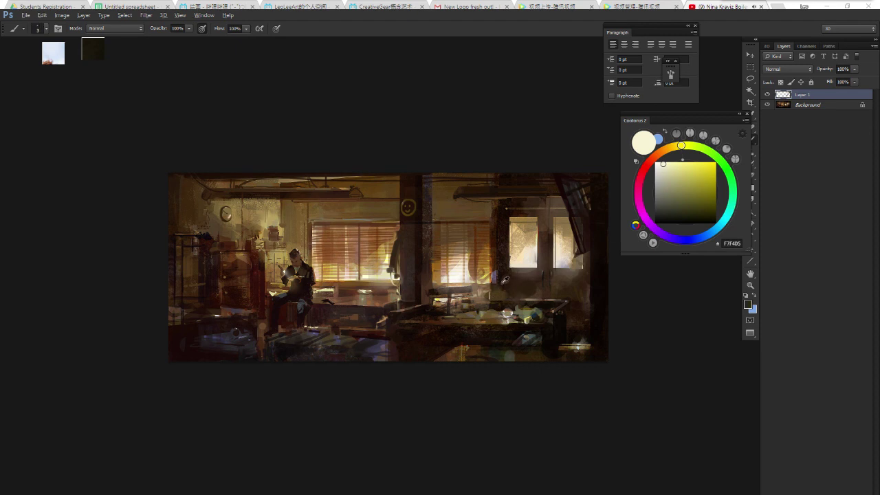
{"action": "left_click", "coordinate": [505, 279], "text": "alt"}
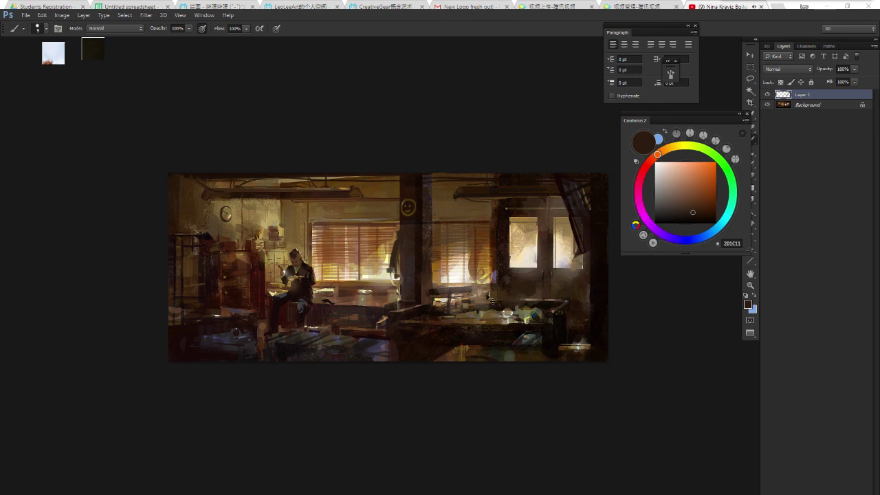
{"action": "left_click", "coordinate": [480, 303], "text": "alt"}
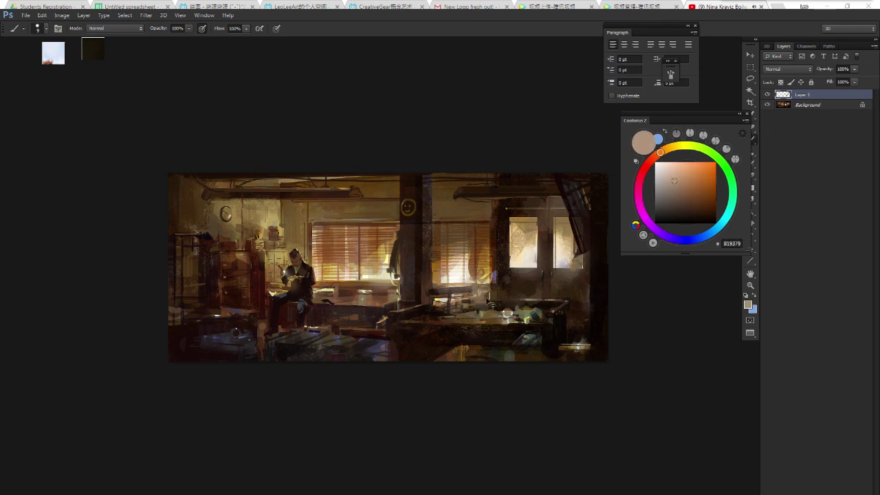
{"action": "left_click", "coordinate": [444, 301], "text": "alt"}
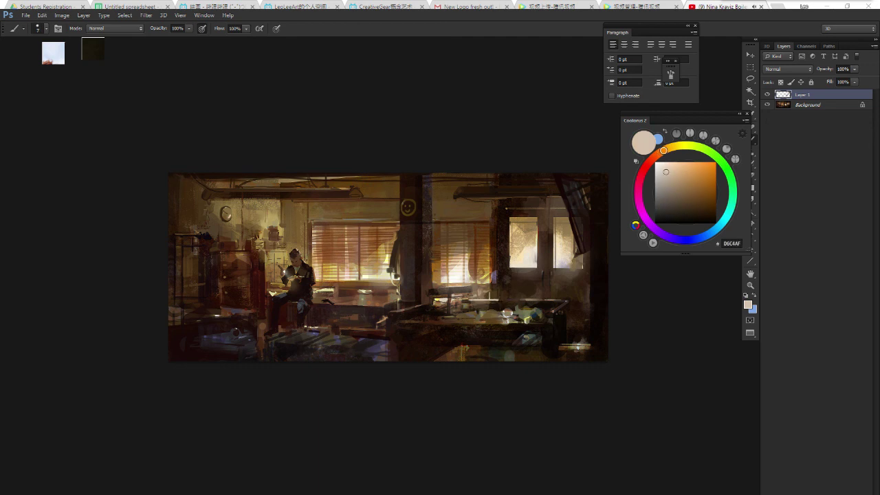
{"action": "left_click", "coordinate": [506, 306], "text": "alt"}
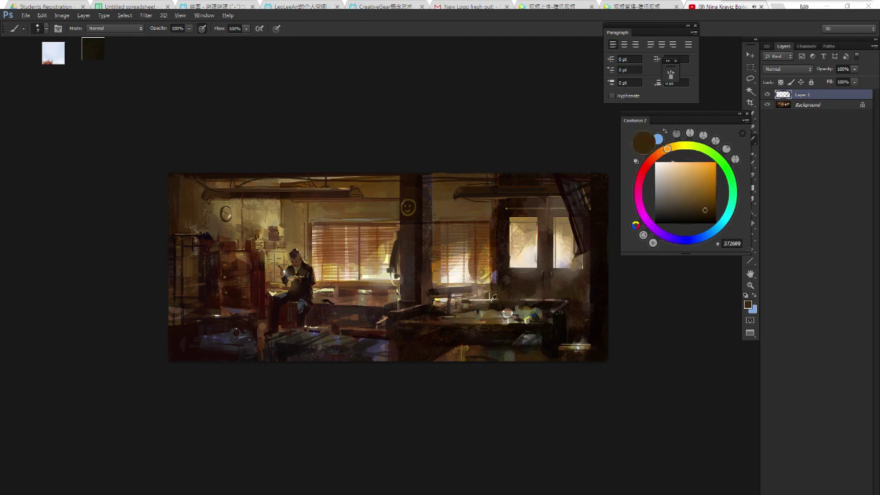
{"action": "left_click", "coordinate": [474, 302], "text": "alt"}
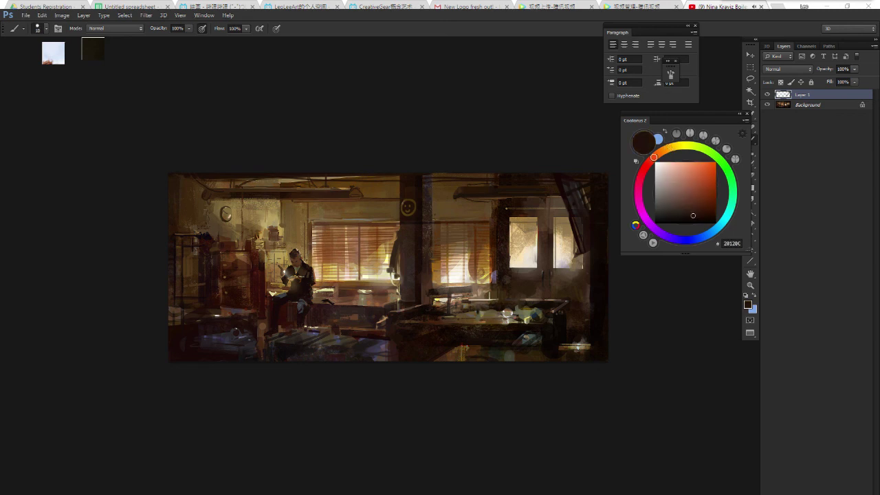
{"action": "left_click", "coordinate": [473, 275], "text": "alt"}
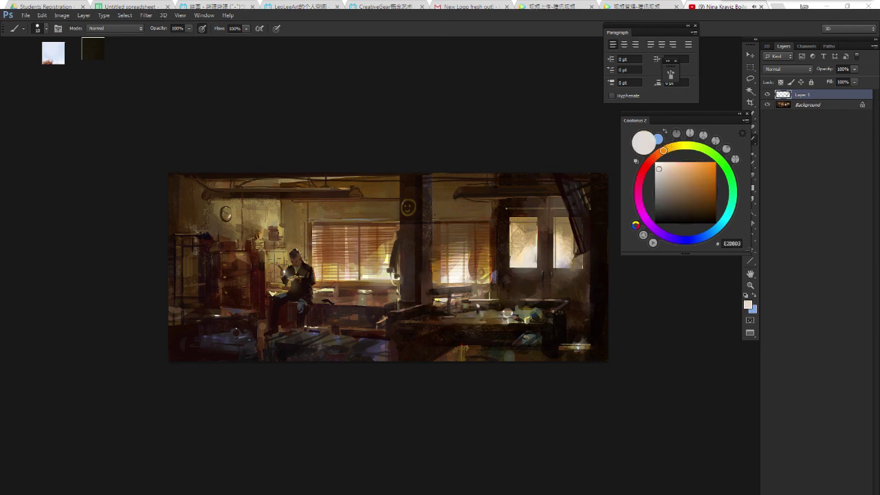
{"action": "left_click", "coordinate": [482, 311], "text": "alt"}
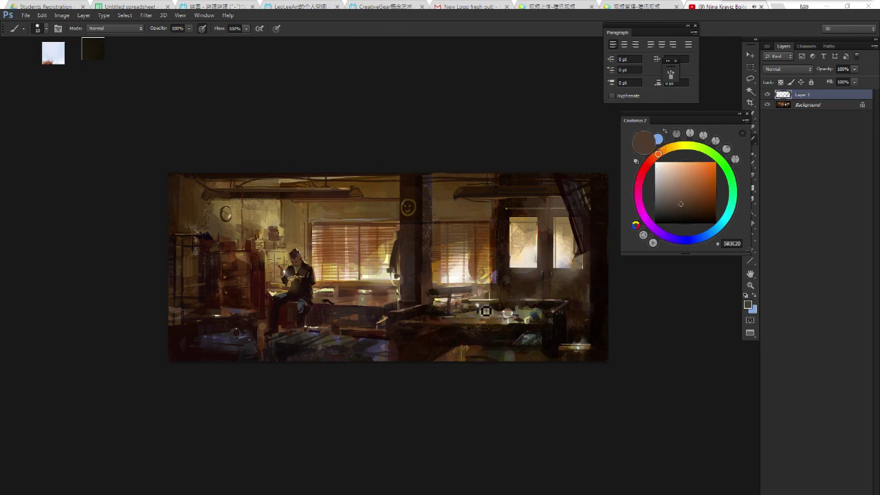
{"action": "left_click", "coordinate": [489, 323], "text": "alt"}
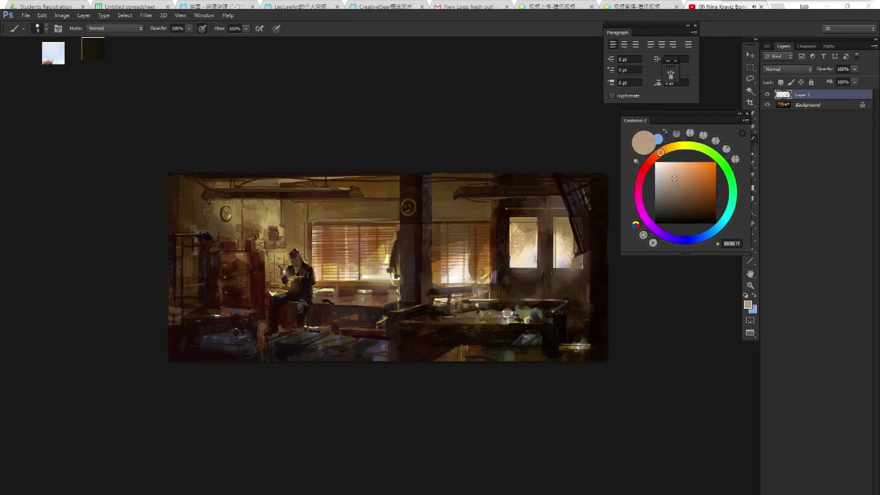
{"action": "left_click", "coordinate": [465, 318], "text": "alt"}
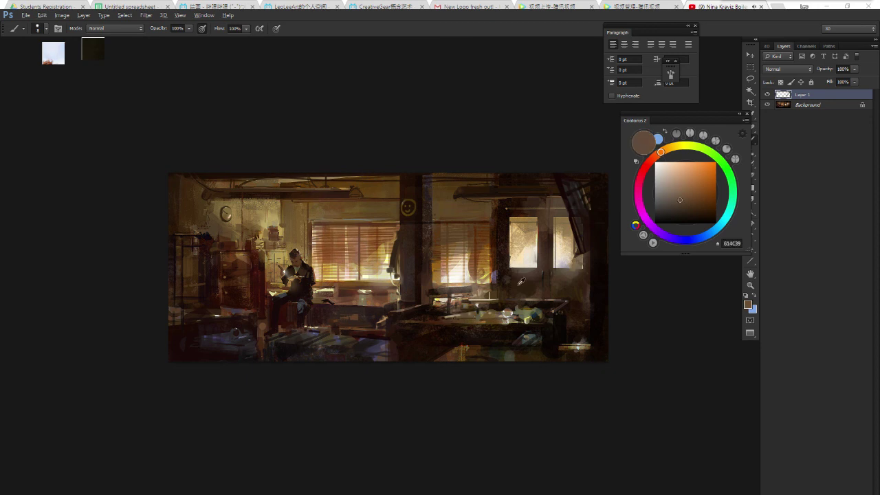
{"action": "key", "text": "ctrl+e"}
{"action": "left_click", "coordinate": [118, 28]}
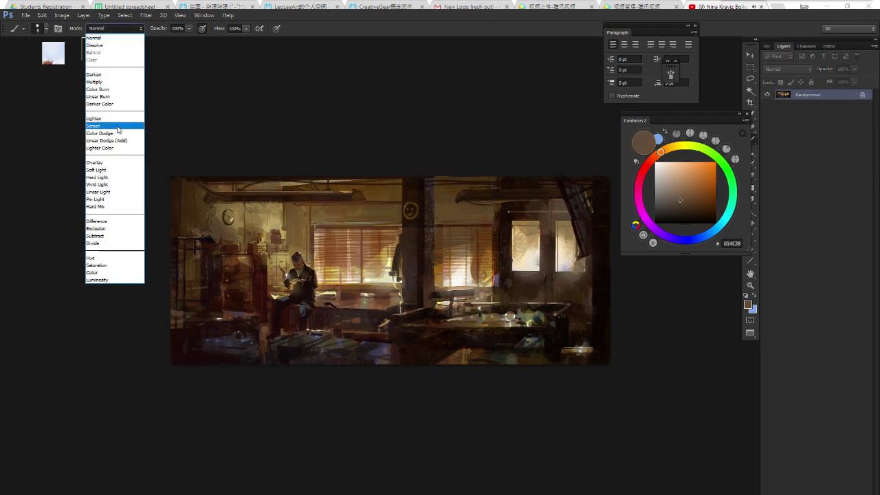
Set the brush blend mode to Overlay, then try and undo bright red dabs on the table.
{"action": "left_click", "coordinate": [110, 133]}
{"action": "left_click", "coordinate": [121, 30]}
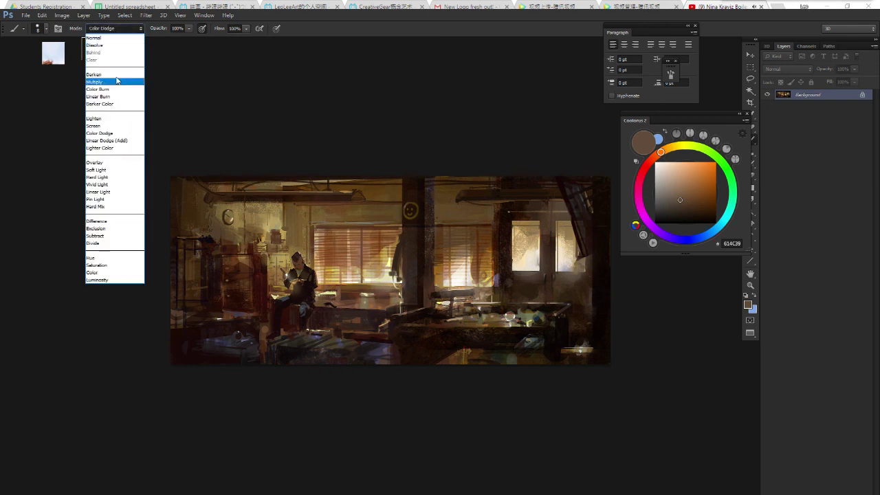
{"action": "left_click", "coordinate": [114, 156]}
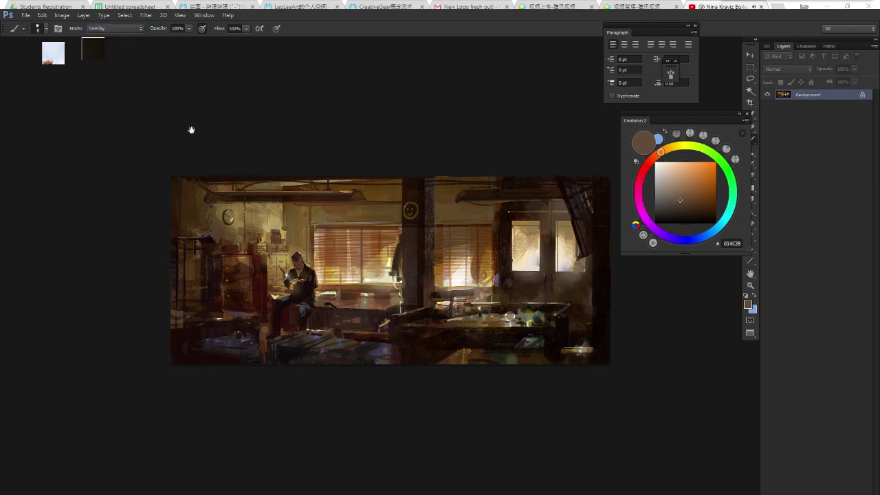
{"action": "left_click_drag", "start_coordinate": [654, 158], "coordinate": [649, 163]}
{"action": "left_click", "coordinate": [692, 178]}
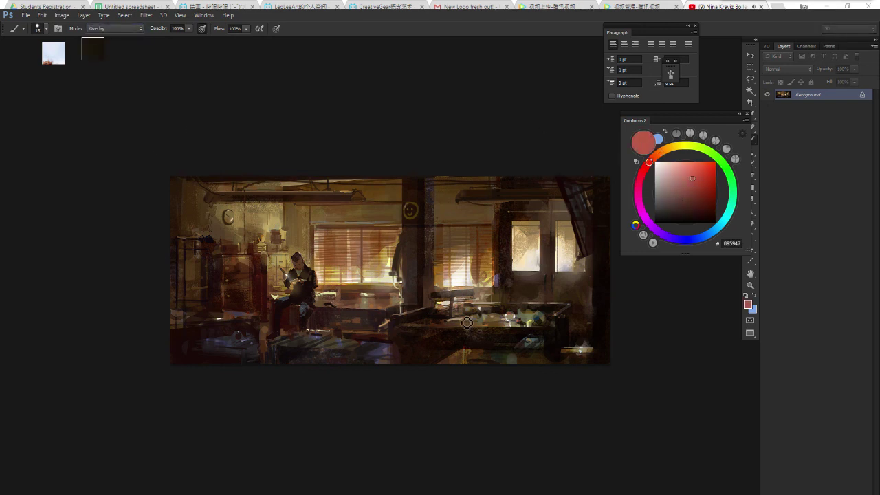
{"action": "left_click", "coordinate": [710, 189]}
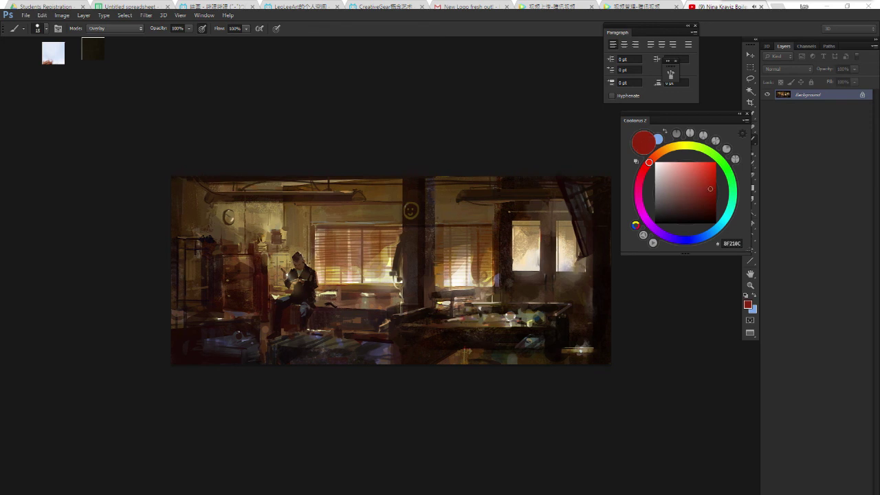
{"action": "left_click_drag", "start_coordinate": [522, 322], "coordinate": [535, 317]}
{"action": "key", "text": "ctrl+z"}
Pick a duller brown, then a muted pink, and make the brush slightly smaller.
{"action": "left_click", "coordinate": [659, 155]}
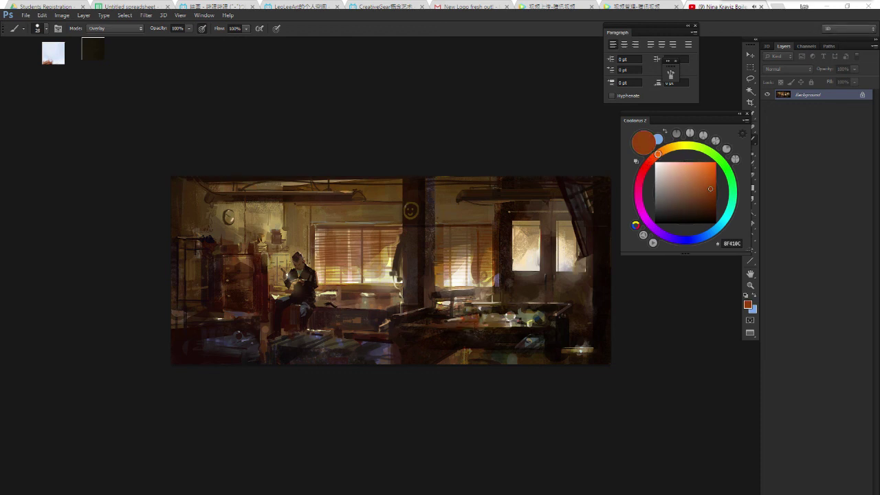
{"action": "left_click_drag", "start_coordinate": [703, 182], "coordinate": [691, 191]}
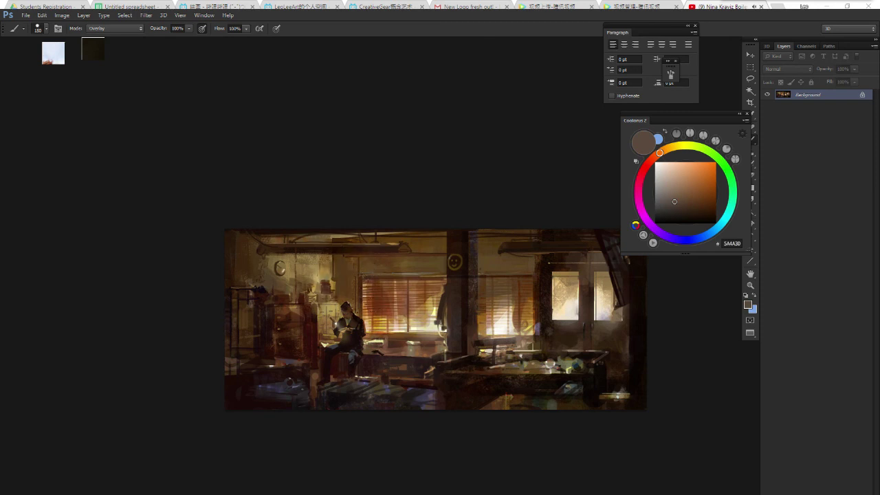
{"action": "left_click_drag", "start_coordinate": [668, 191], "coordinate": [664, 195]}
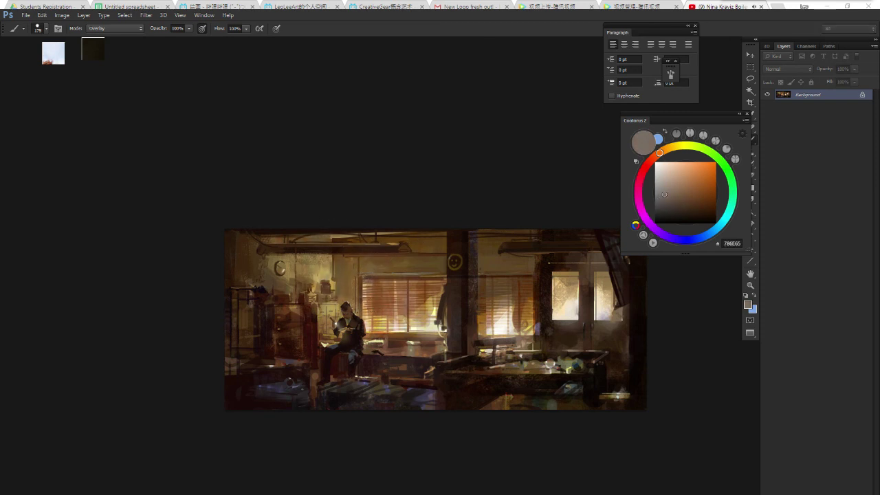
{"action": "key", "text": "bracketleft"}
{"action": "key", "text": "bracketleft"}
{"action": "key", "text": "bracketleft"}
{"action": "key", "text": "bracketleft"}
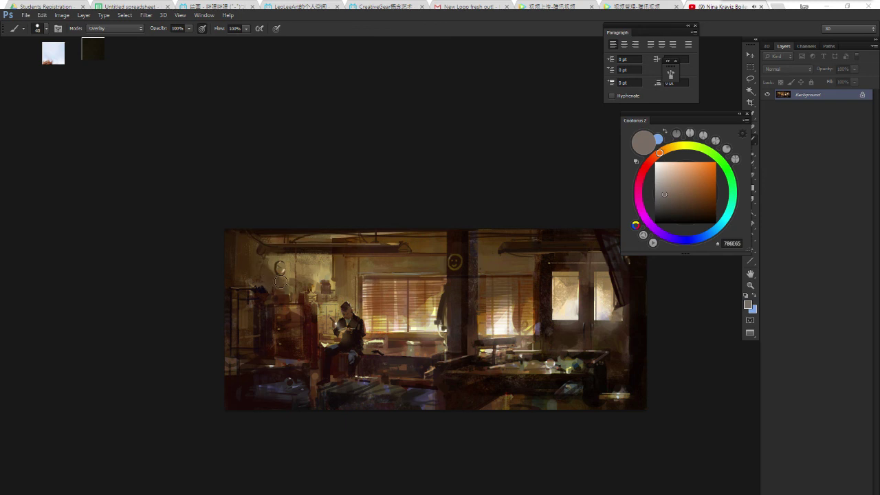
{"action": "left_click", "coordinate": [675, 174]}
{"action": "left_click_drag", "start_coordinate": [675, 174], "coordinate": [677, 173]}
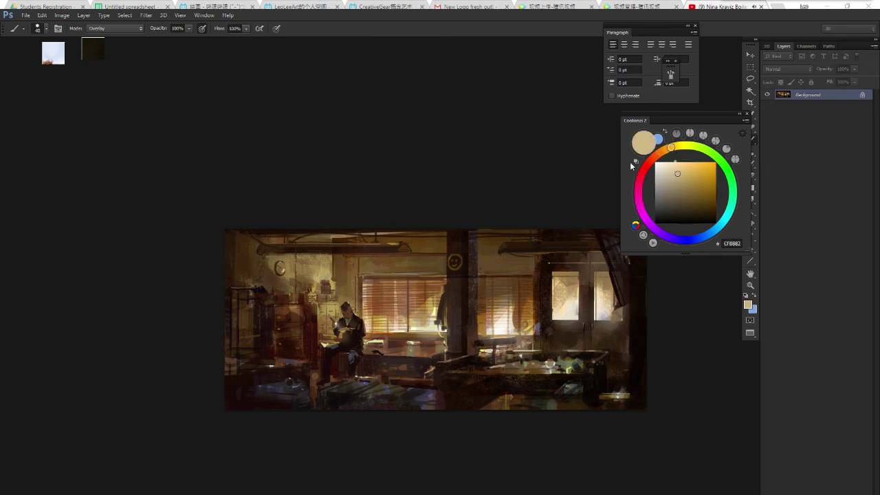
Glaze the window and desk pinkish, repaint a brighter yellow lamp glow, and return to Normal mode.
{"action": "left_click_drag", "start_coordinate": [384, 344], "coordinate": [440, 296]}
{"action": "left_click_drag", "start_coordinate": [321, 273], "coordinate": [309, 262]}
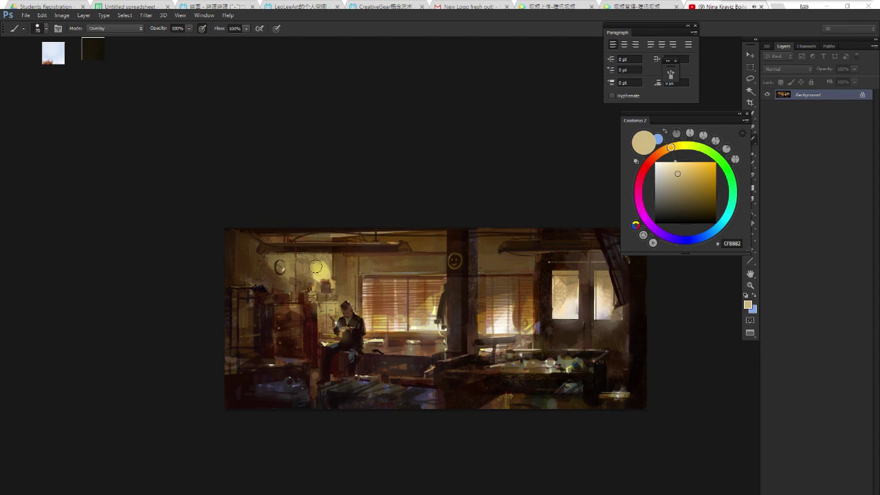
{"action": "key", "text": "ctrl+z"}
{"action": "left_click_drag", "start_coordinate": [680, 178], "coordinate": [659, 179]}
{"action": "mouse_move", "coordinate": [315, 265]}
{"action": "left_mouse_down"}
{"action": "mouse_move", "coordinate": [321, 273]}
{"action": "mouse_move", "coordinate": [303, 269]}
{"action": "left_mouse_up"}
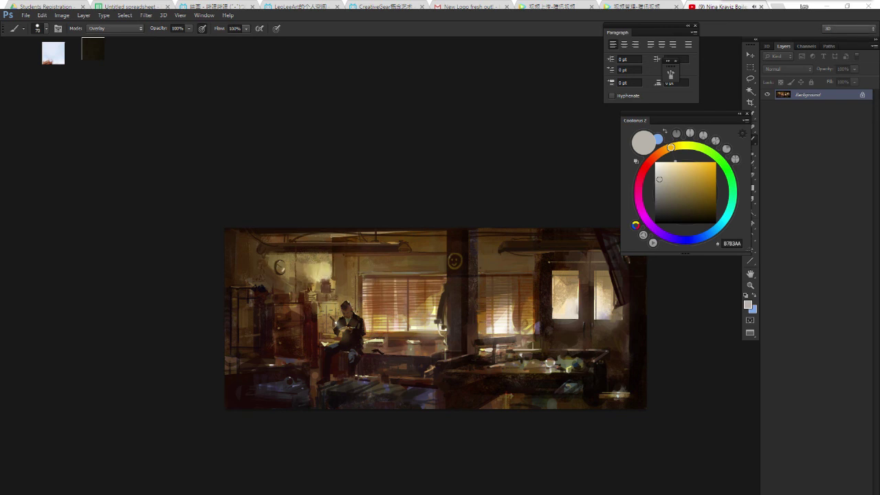
{"action": "left_click", "coordinate": [110, 28]}
{"action": "left_click_drag", "start_coordinate": [150, 74], "coordinate": [156, 76]}
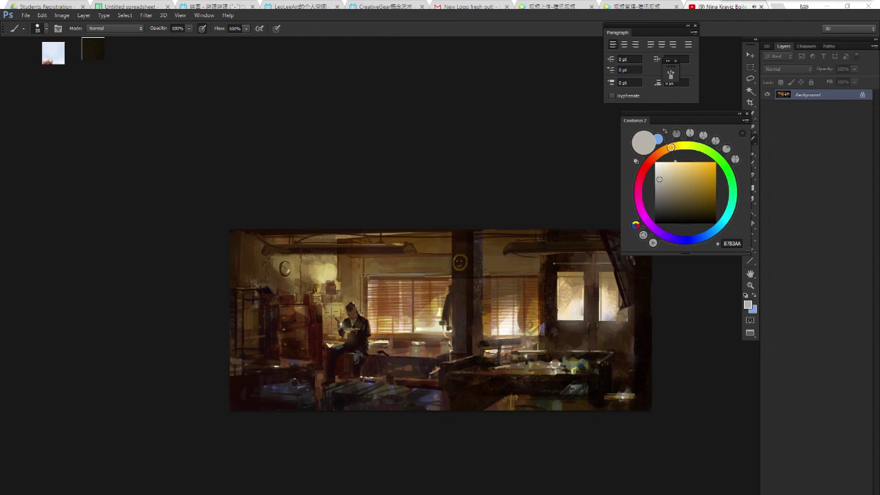
Sample a brown and then a light tan from the lit area near the lamp.
{"action": "left_click", "coordinate": [315, 283], "text": "alt"}
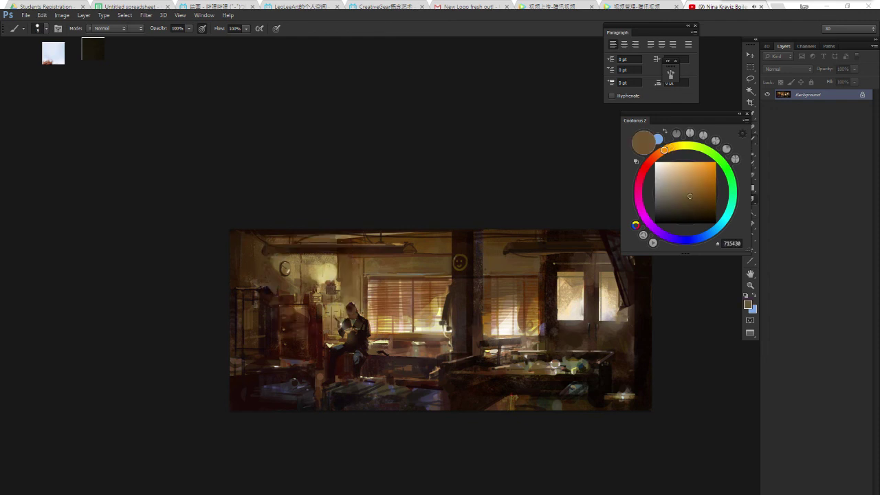
{"action": "key", "text": "r"}
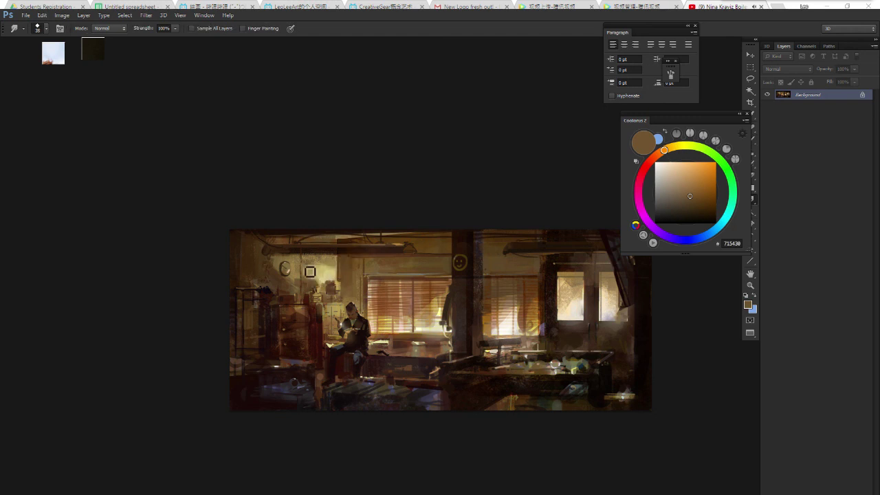
{"action": "key", "text": "b"}
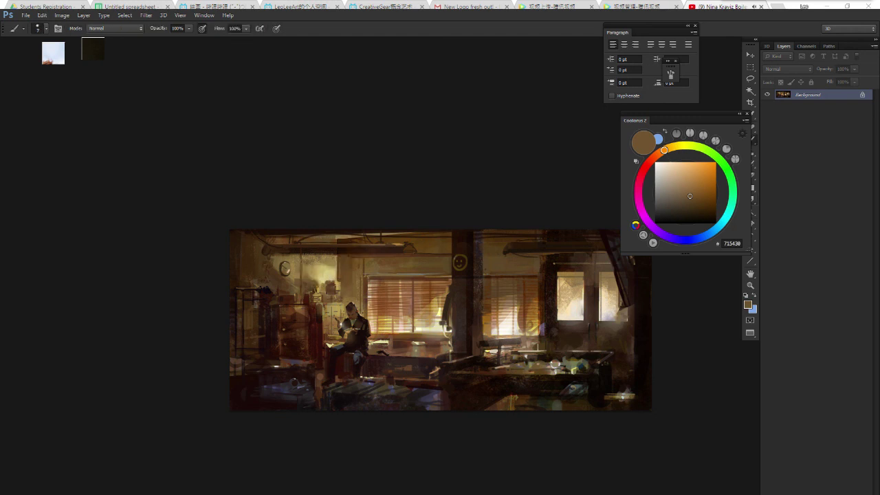
{"action": "left_click", "coordinate": [333, 279], "text": "alt"}
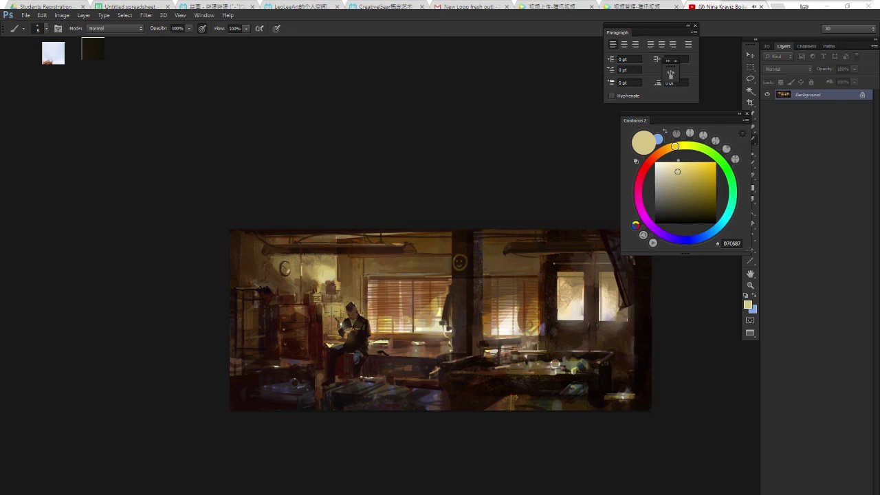
{"action": "scroll", "coordinate": [343, 262], "scroll_direction": "down", "scroll_amount": 3}
{"action": "scroll", "coordinate": [357, 256], "scroll_direction": "up", "scroll_amount": 2}
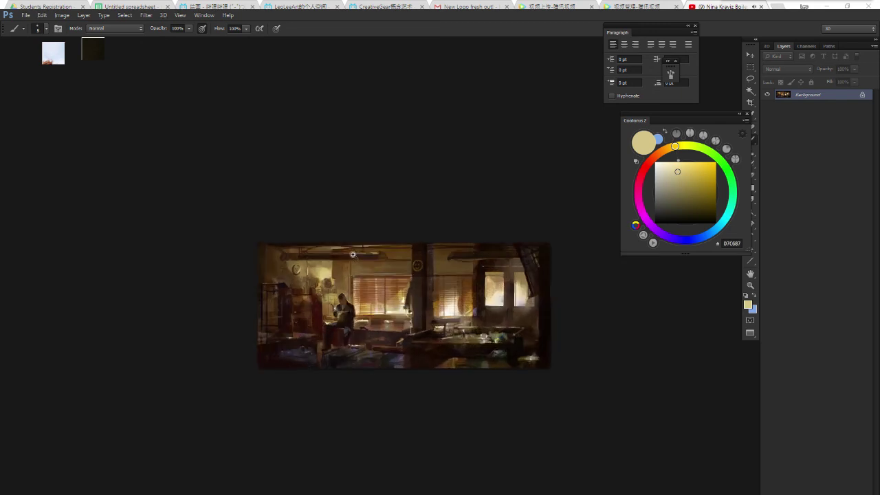
{"action": "scroll", "coordinate": [355, 258], "scroll_direction": "up", "scroll_amount": 2}
Smudge the shelves beside the seated man, then return to the Brush with a dark brown.
{"action": "key", "text": "r"}
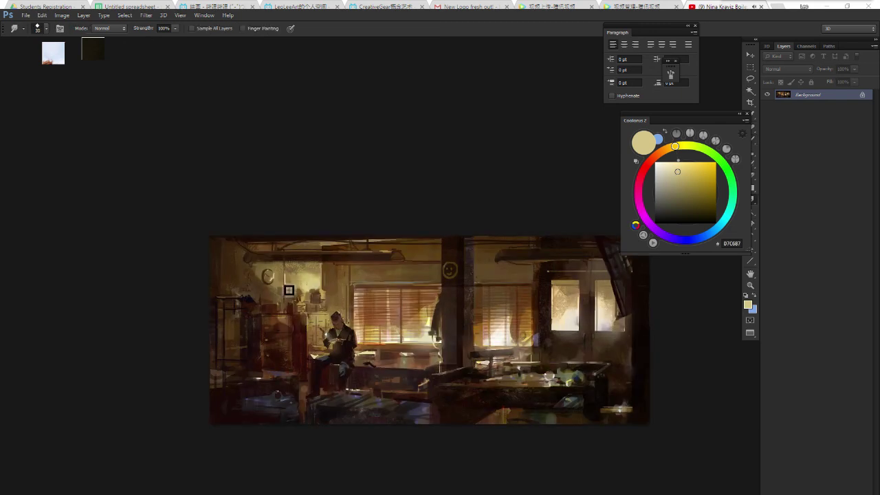
{"action": "left_click_drag", "start_coordinate": [291, 299], "coordinate": [292, 270]}
{"action": "left_click", "coordinate": [410, 318], "text": "alt"}
{"action": "scroll", "coordinate": [415, 315], "scroll_direction": "up", "scroll_amount": 1}
{"action": "scroll", "coordinate": [414, 314], "scroll_direction": "up", "scroll_amount": 1}
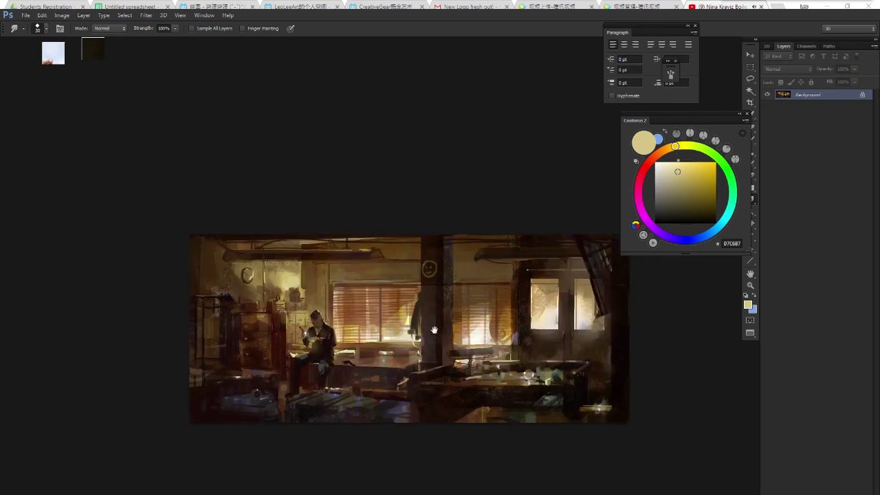
{"action": "key", "text": "b"}
{"action": "left_click", "coordinate": [404, 416], "text": "alt"}
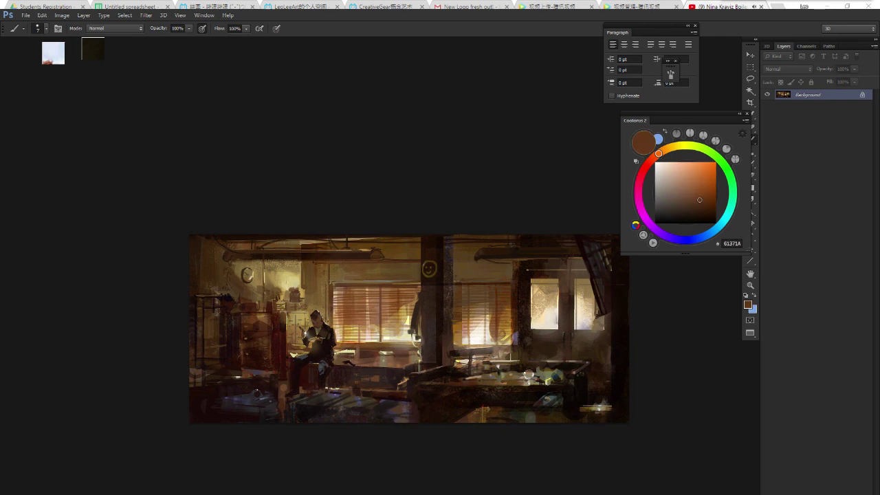
Pan to the foreground table and paint brown strokes across it.
{"action": "left_click_drag", "start_coordinate": [436, 397], "coordinate": [395, 372]}
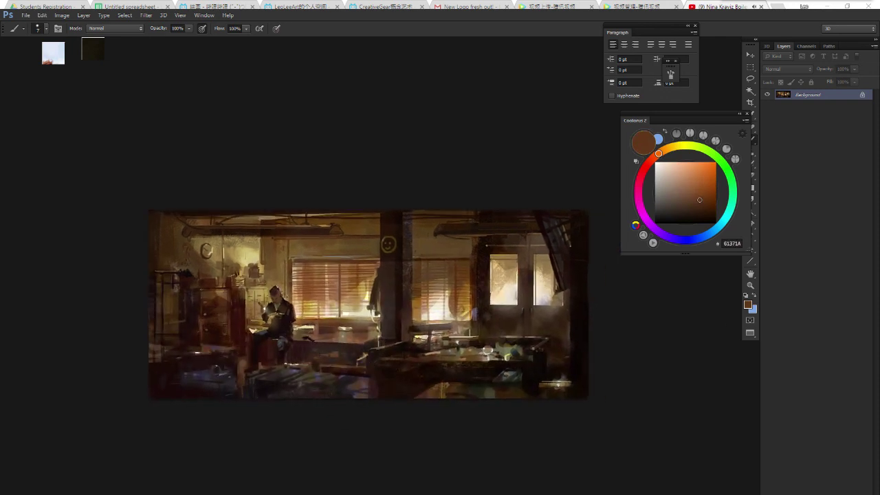
{"action": "left_click", "coordinate": [283, 377], "text": "alt"}
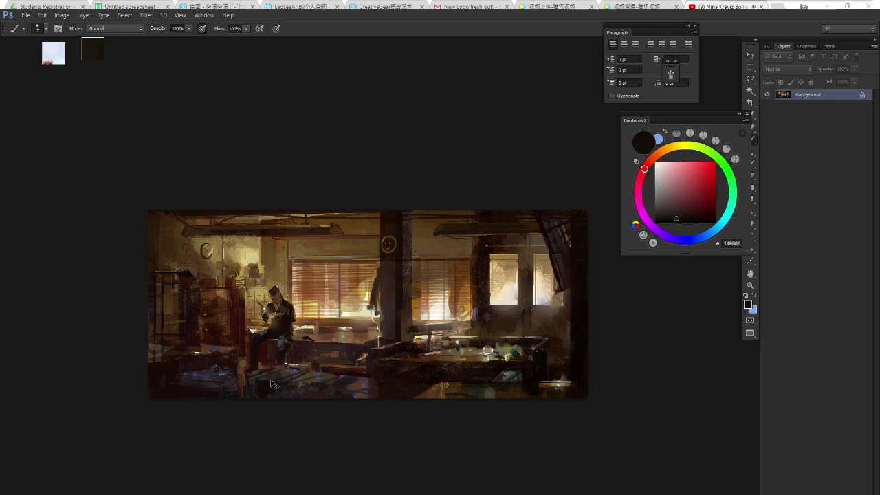
{"action": "left_click_drag", "start_coordinate": [325, 362], "coordinate": [308, 358]}
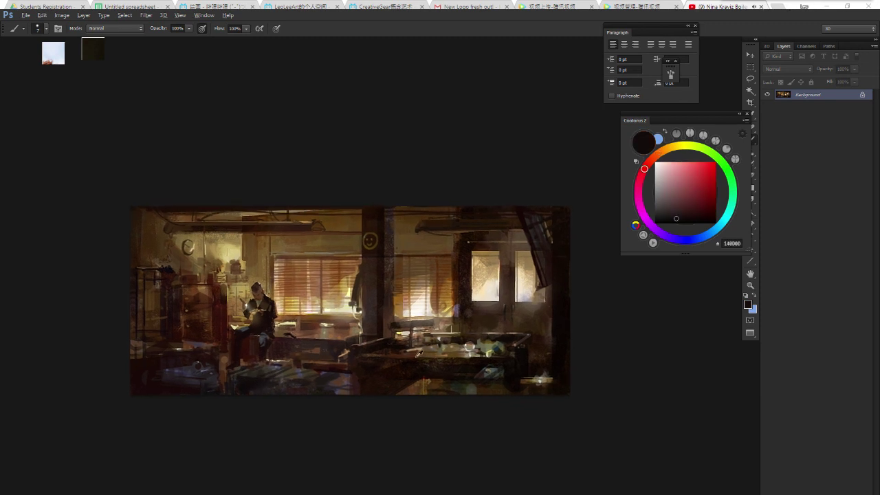
{"action": "left_click", "coordinate": [415, 348], "text": "alt"}
{"action": "left_click_drag", "start_coordinate": [381, 370], "coordinate": [416, 378]}
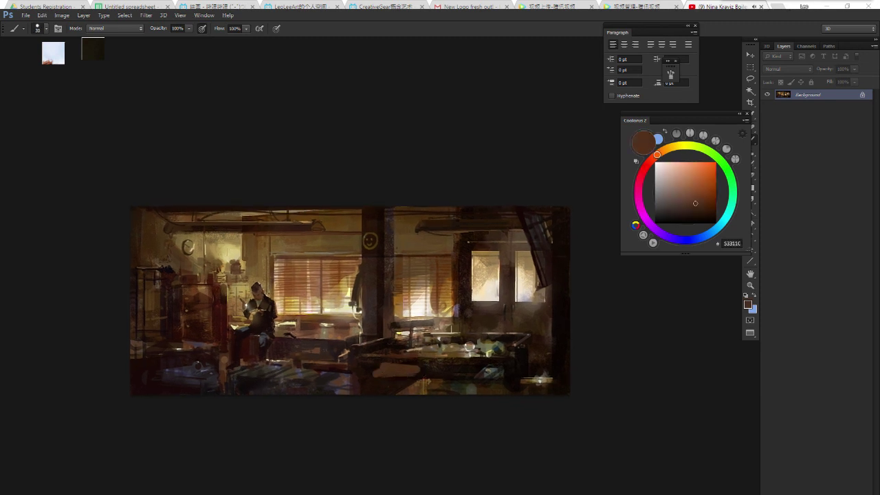
Sample near-black, dark brown and greyish tan tones, then lay a dark stroke across the table.
{"action": "left_click", "coordinate": [394, 380], "text": "alt"}
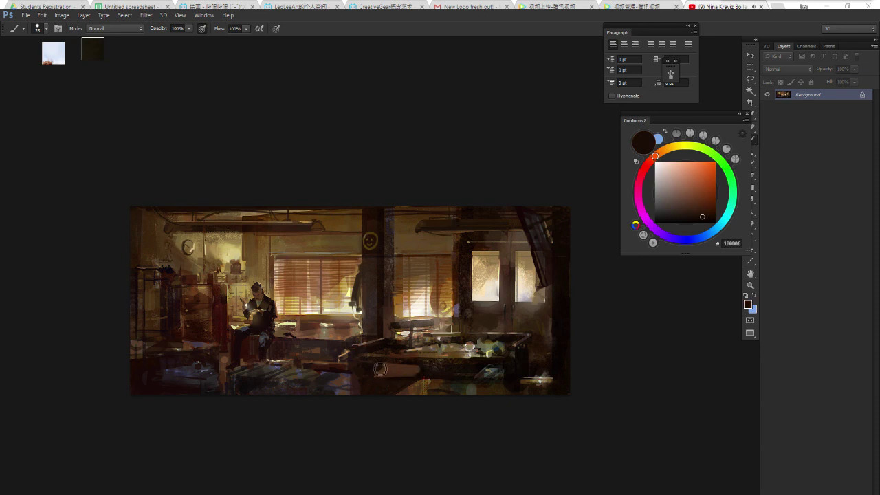
{"action": "left_click", "coordinate": [398, 369], "text": "alt"}
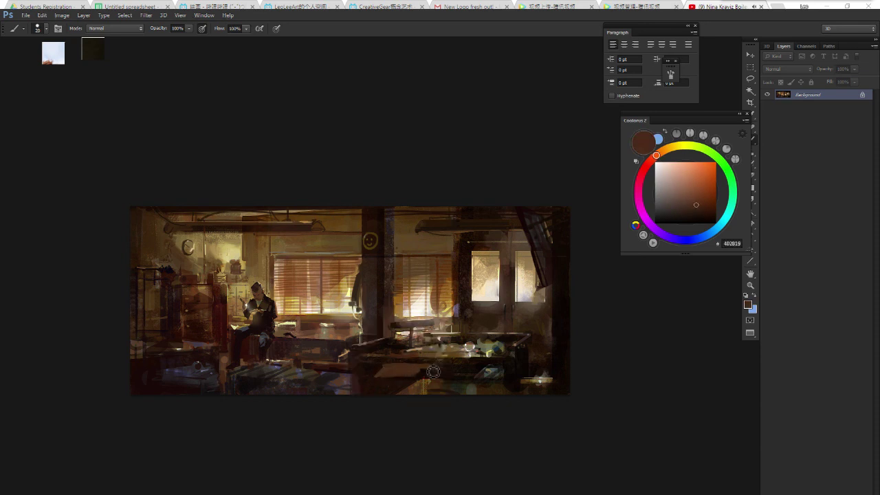
{"action": "left_click", "coordinate": [390, 376], "text": "alt"}
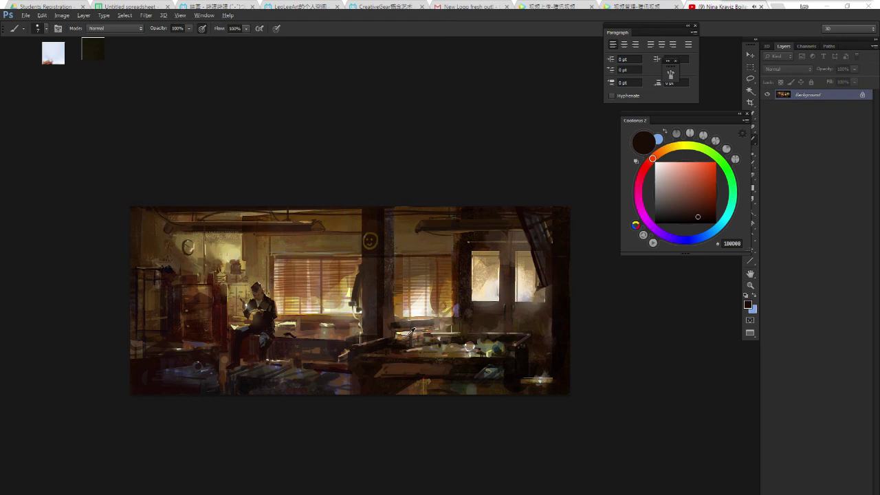
{"action": "left_click", "coordinate": [462, 340], "text": "alt"}
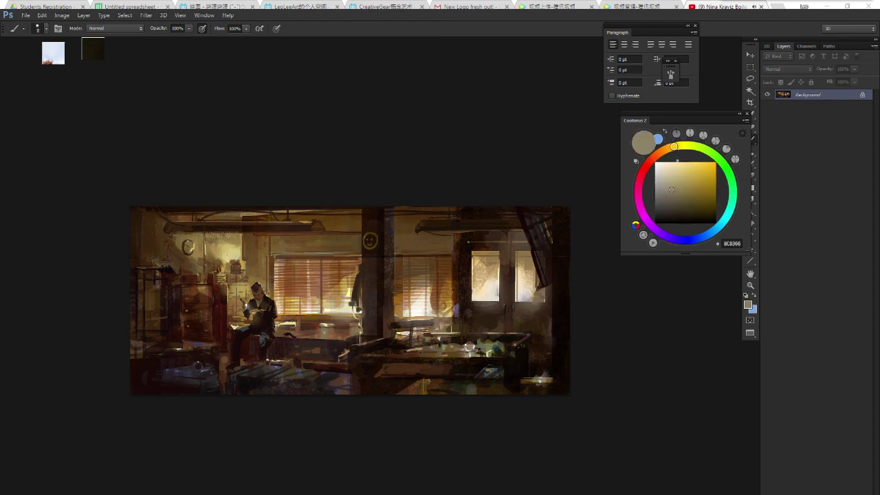
{"action": "left_click", "coordinate": [415, 362], "text": "alt"}
{"action": "left_click", "coordinate": [408, 377], "text": "alt"}
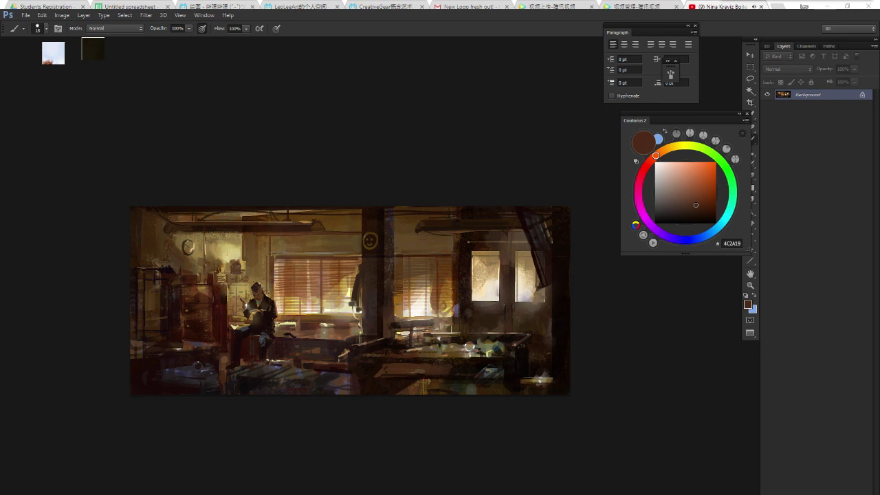
{"action": "left_click", "coordinate": [400, 363], "text": "alt"}
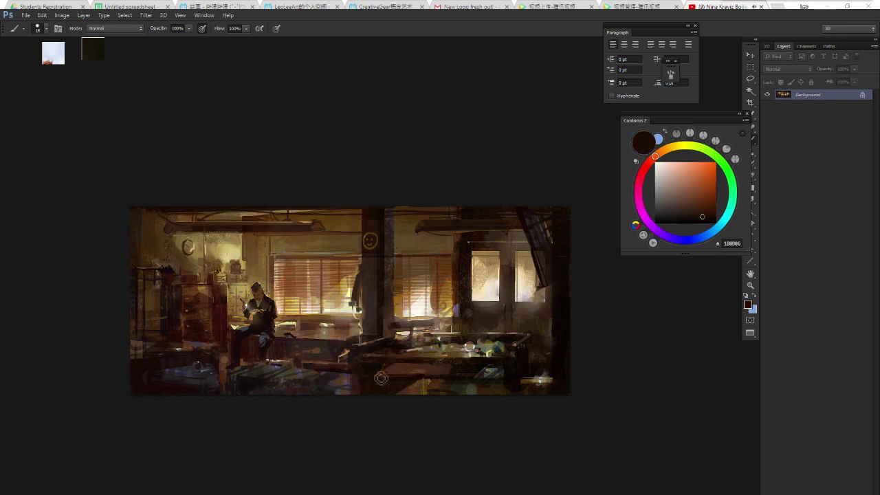
{"action": "left_click_drag", "start_coordinate": [388, 369], "coordinate": [453, 369]}
Shrink the brush by one pixel and settle on near-black maroon 271406.
{"action": "left_click", "coordinate": [380, 381], "text": "alt"}
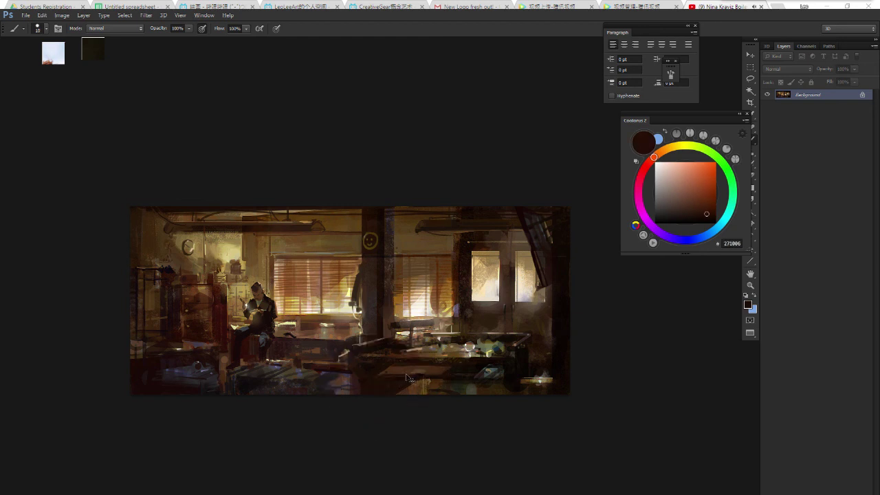
{"action": "key", "text": "bracketleft"}
{"action": "scroll", "coordinate": [453, 354], "scroll_direction": "down", "scroll_amount": 3}
{"action": "scroll", "coordinate": [454, 353], "scroll_direction": "down", "scroll_amount": 2}
{"action": "scroll", "coordinate": [481, 351], "scroll_direction": "up", "scroll_amount": 4}
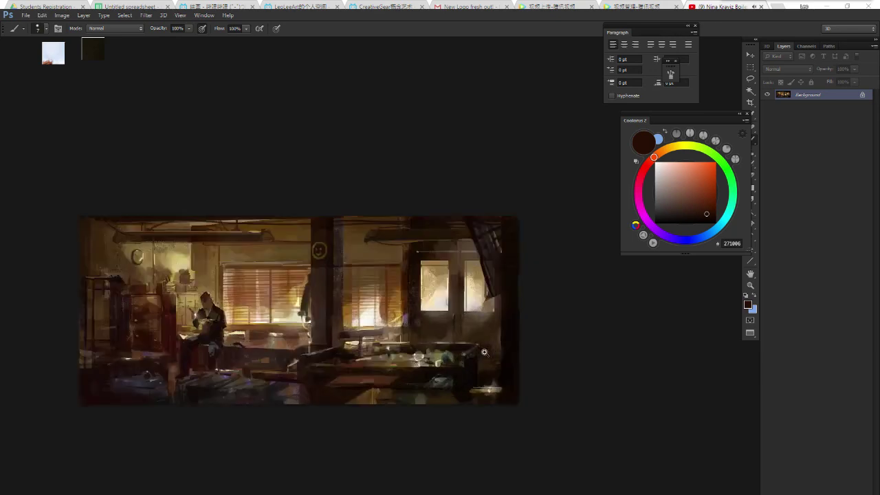
{"action": "scroll", "coordinate": [440, 354], "scroll_direction": "up", "scroll_amount": 2}
{"action": "mouse_move", "coordinate": [402, 361]}
{"action": "left_mouse_down"}
{"action": "mouse_move", "coordinate": [421, 356]}
{"action": "mouse_move", "coordinate": [405, 357]}
{"action": "mouse_move", "coordinate": [406, 333]}
{"action": "left_mouse_up"}
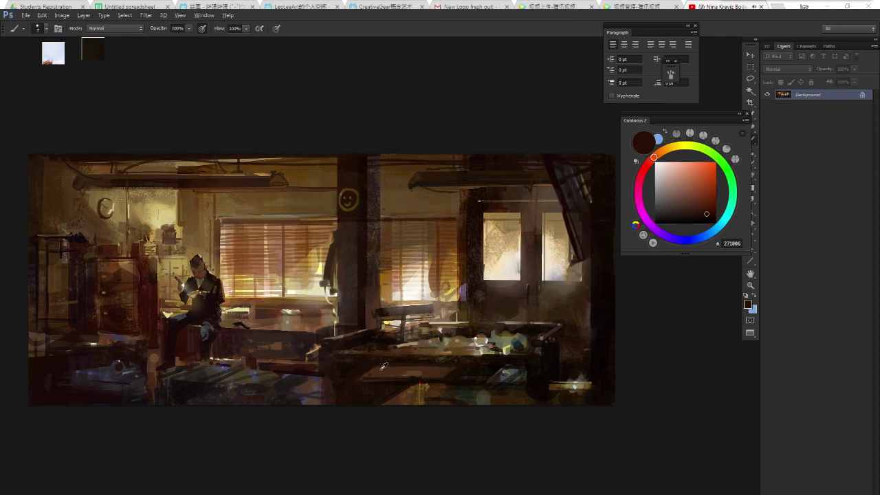
{"action": "left_click", "coordinate": [390, 371], "text": "alt"}
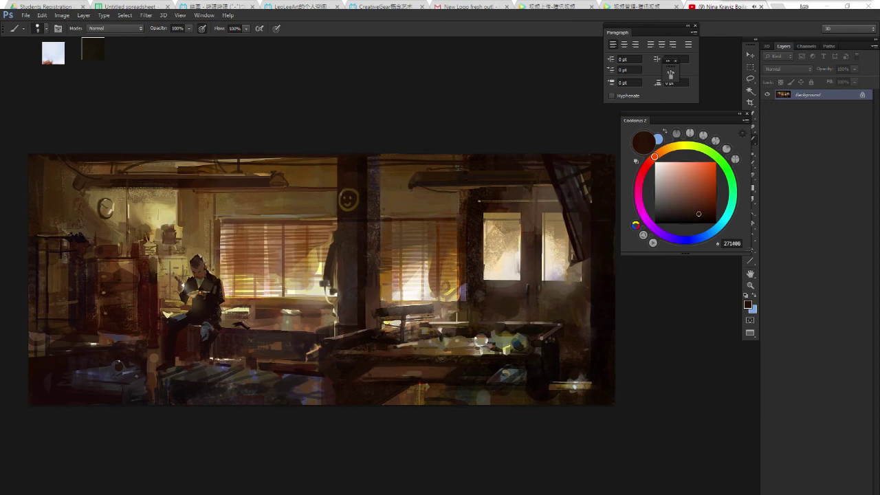
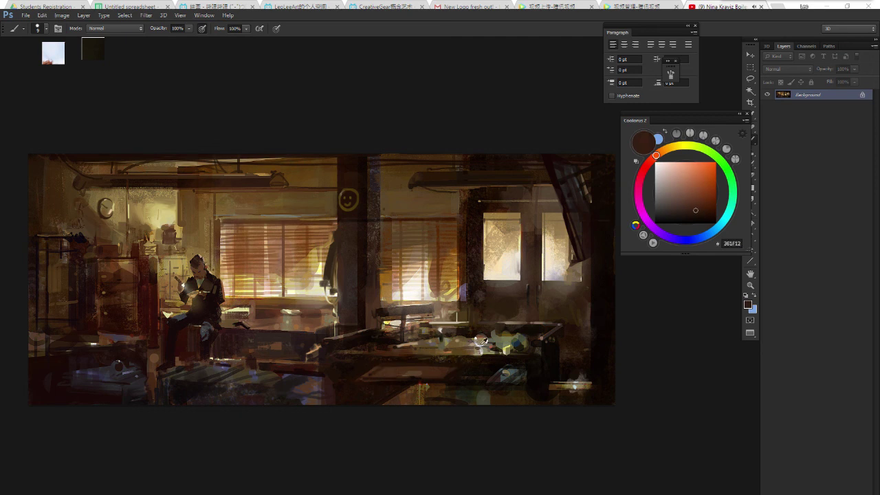
Paint light beige and mid-brown strokes onto the foreground worktable.
{"action": "left_click", "coordinate": [450, 372], "text": "alt"}
{"action": "left_click_drag", "start_coordinate": [456, 372], "coordinate": [432, 378]}
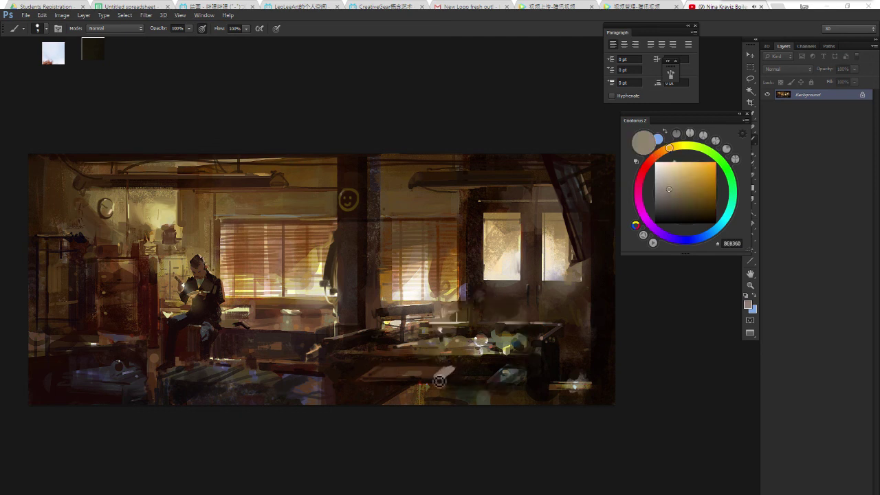
{"action": "left_click", "coordinate": [457, 361], "text": "alt"}
{"action": "left_click", "coordinate": [460, 371], "text": "alt"}
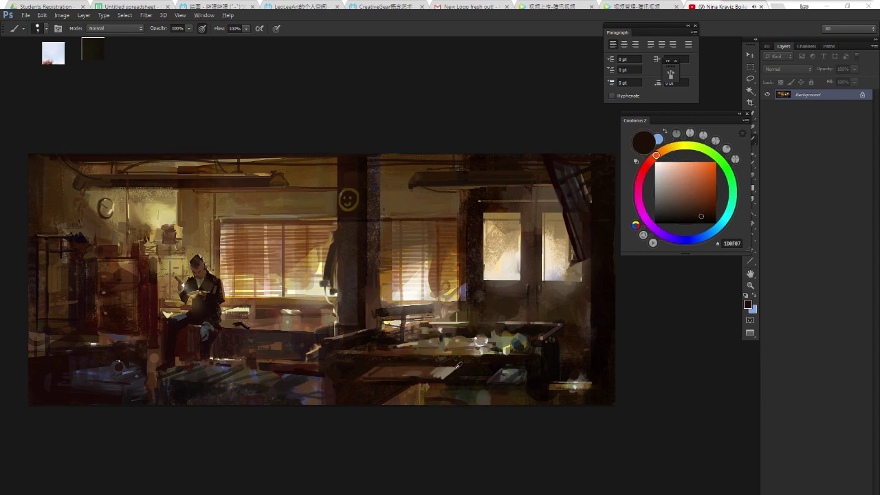
{"action": "left_click", "coordinate": [422, 371], "text": "alt"}
{"action": "left_click_drag", "start_coordinate": [450, 376], "coordinate": [440, 375]}
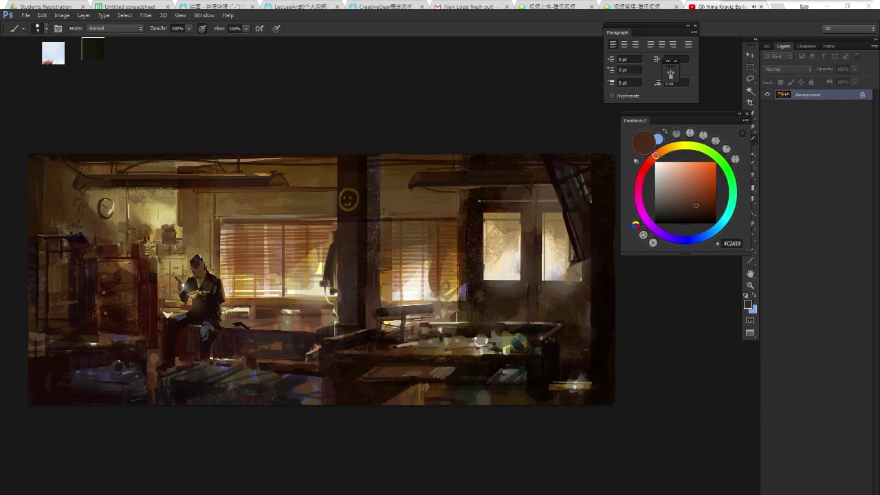
Deepen the worktable's shadows with sampled dark browns, zooming out and back to check.
{"action": "left_click", "coordinate": [464, 374], "text": "alt"}
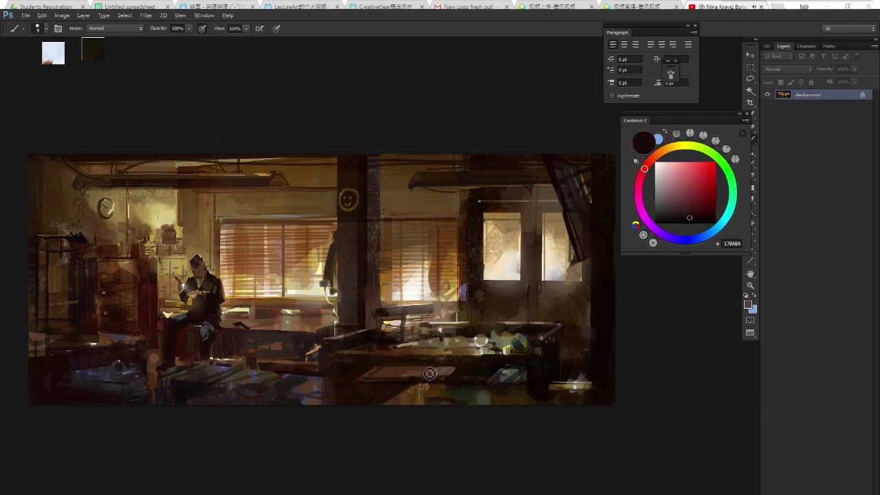
{"action": "left_click_drag", "start_coordinate": [434, 376], "coordinate": [409, 370]}
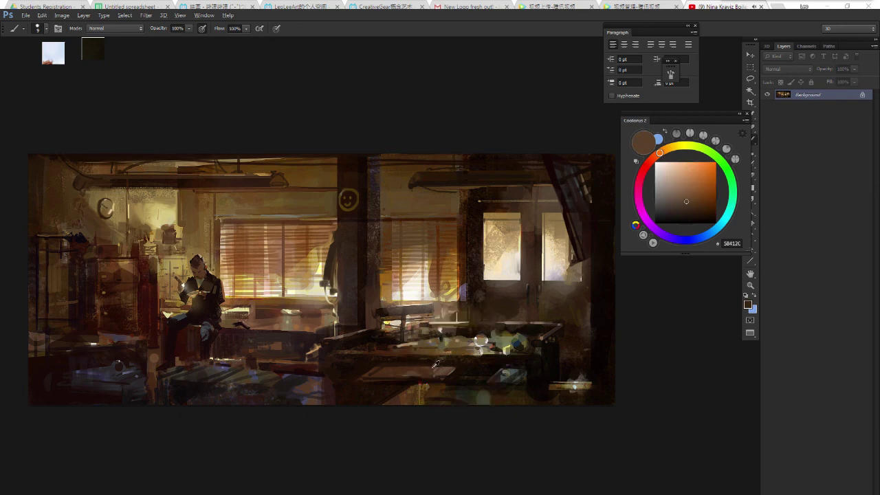
{"action": "left_click", "coordinate": [453, 375], "text": "alt"}
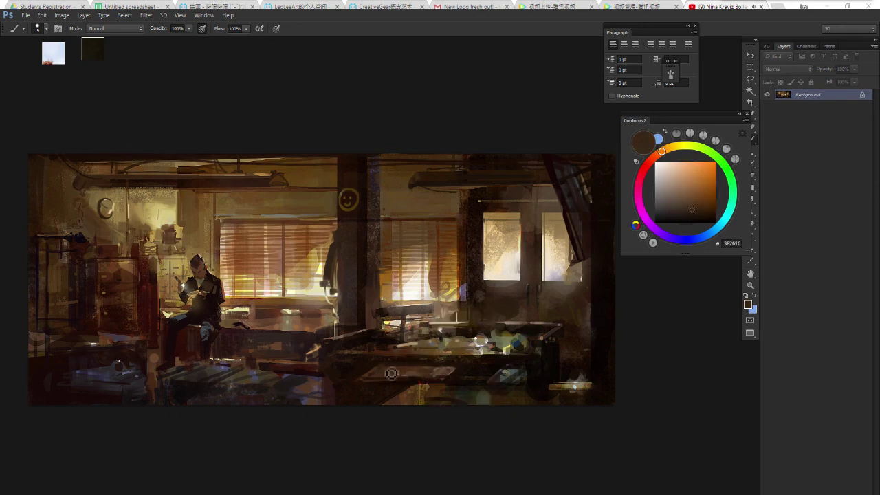
{"action": "scroll", "coordinate": [404, 335], "scroll_direction": "down", "scroll_amount": 5}
{"action": "scroll", "coordinate": [404, 335], "scroll_direction": "up", "scroll_amount": 5}
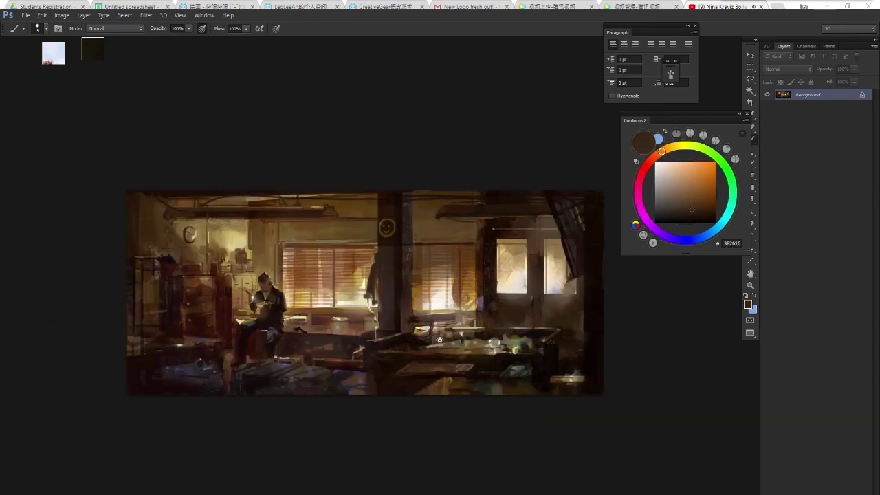
{"action": "left_click_drag", "start_coordinate": [471, 288], "coordinate": [473, 290]}
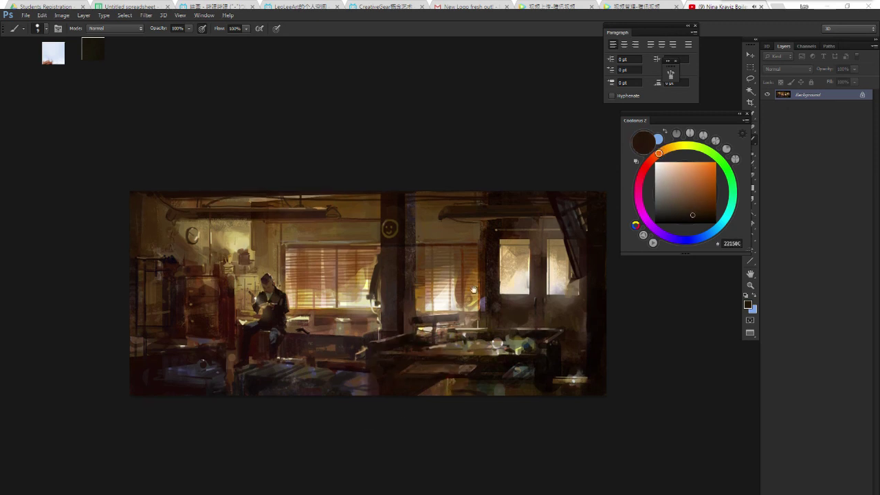
Add a new layer with black paint, trying and removing a figure by the right window.
{"action": "key", "text": "d"}
{"action": "key", "text": "ctrl+shift+n"}
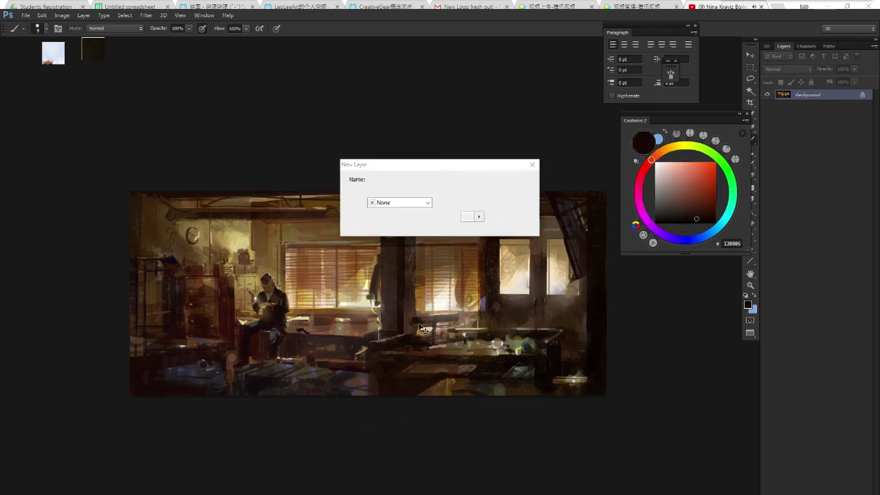
{"action": "key", "text": "Return"}
{"action": "key", "text": "bracketright"}
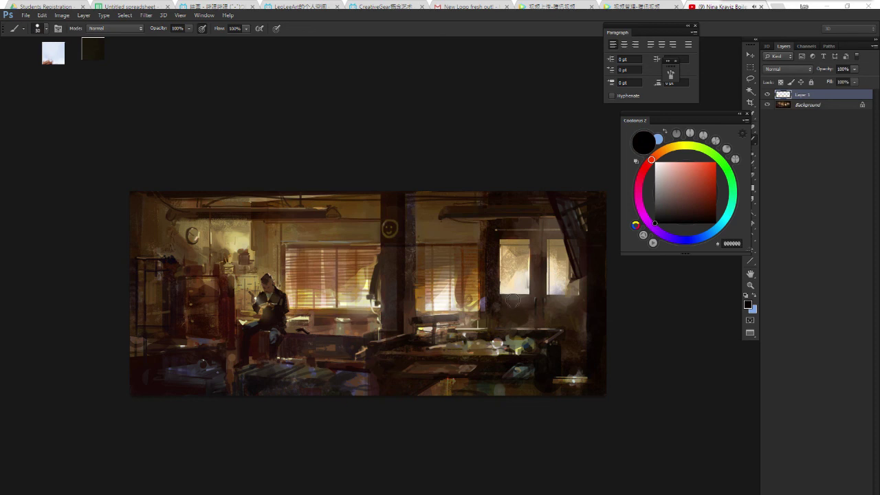
{"action": "mouse_move", "coordinate": [513, 300]}
{"action": "left_mouse_down"}
{"action": "mouse_move", "coordinate": [518, 286]}
{"action": "mouse_move", "coordinate": [519, 312]}
{"action": "mouse_move", "coordinate": [529, 302]}
{"action": "mouse_move", "coordinate": [530, 319]}
{"action": "left_mouse_up"}
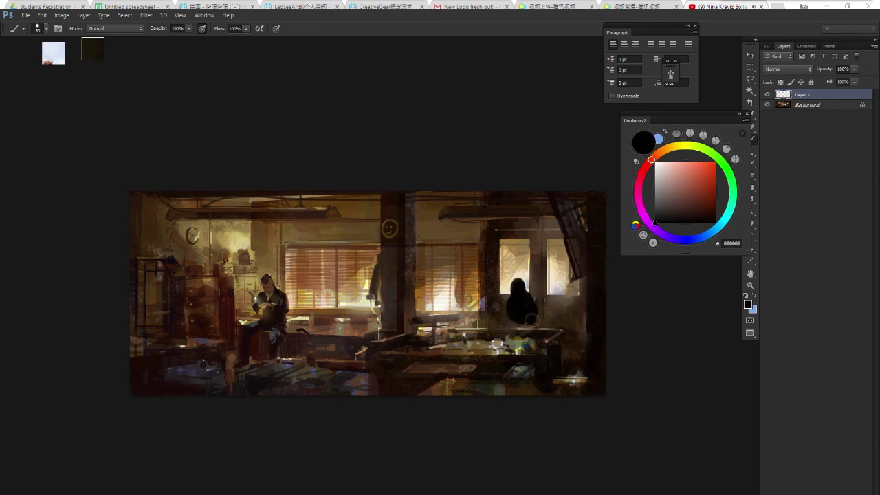
{"action": "key", "text": "Delete"}
Paint a black hooded figure in the centre foreground and nudge it slightly.
{"action": "mouse_move", "coordinate": [370, 288]}
{"action": "left_mouse_down"}
{"action": "mouse_move", "coordinate": [347, 330]}
{"action": "mouse_move", "coordinate": [362, 335]}
{"action": "mouse_move", "coordinate": [364, 354]}
{"action": "mouse_move", "coordinate": [340, 360]}
{"action": "mouse_move", "coordinate": [403, 357]}
{"action": "mouse_move", "coordinate": [384, 353]}
{"action": "mouse_move", "coordinate": [392, 364]}
{"action": "left_mouse_up"}
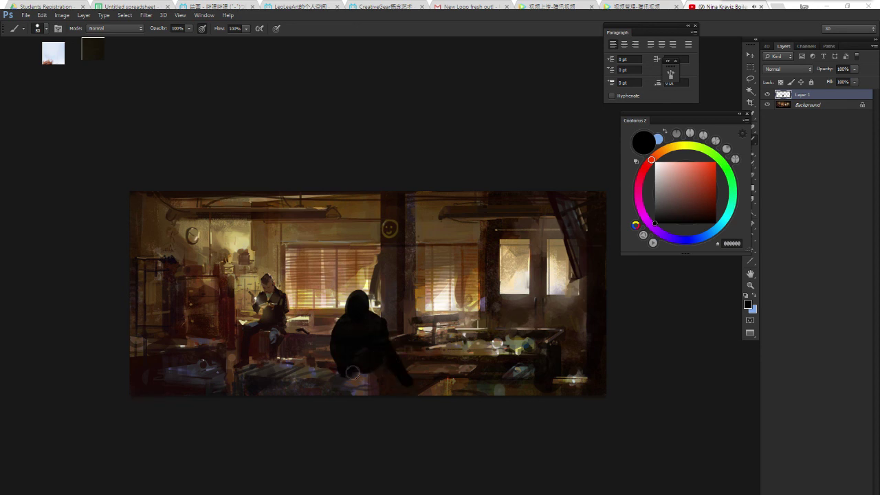
{"action": "scroll", "coordinate": [433, 382], "scroll_direction": "down", "scroll_amount": 2}
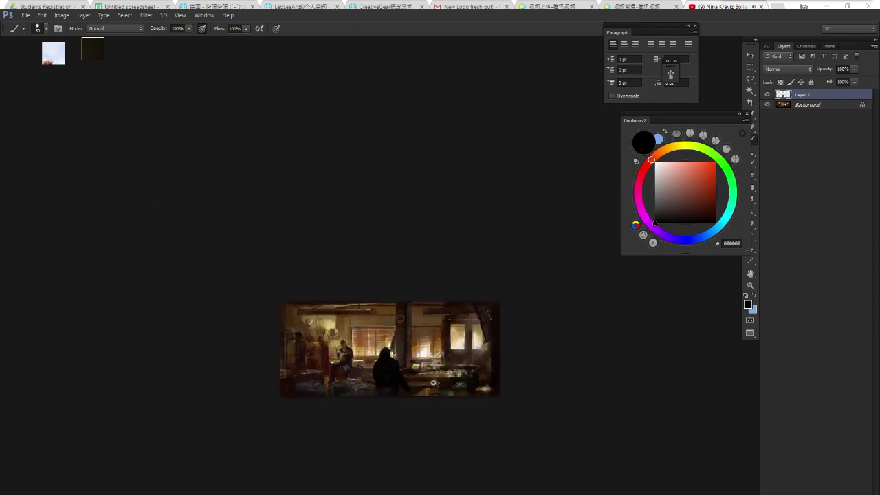
{"action": "scroll", "coordinate": [443, 374], "scroll_direction": "up", "scroll_amount": 2}
{"action": "key", "text": "v"}
{"action": "left_click_drag", "start_coordinate": [347, 373], "coordinate": [354, 379]}
Give the Eraser a hard round tip and clean up the figure's edges with near-black paint.
{"action": "key", "text": "e"}
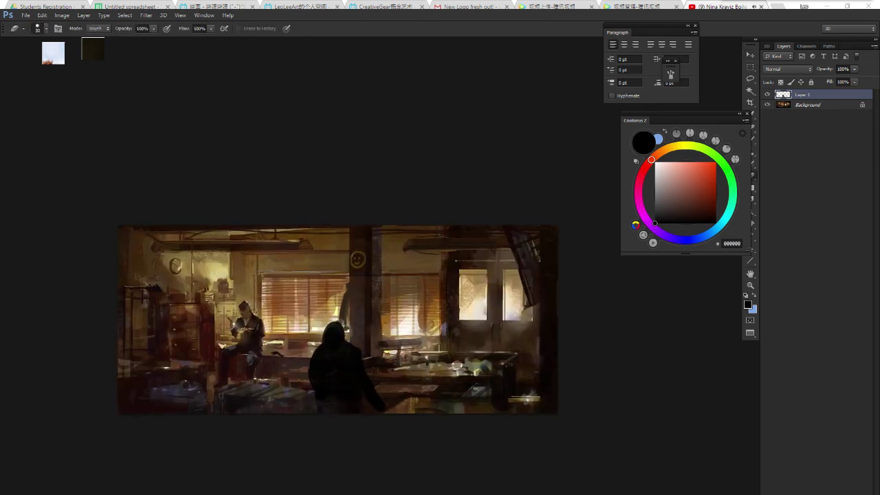
{"action": "right_click", "coordinate": [320, 333]}
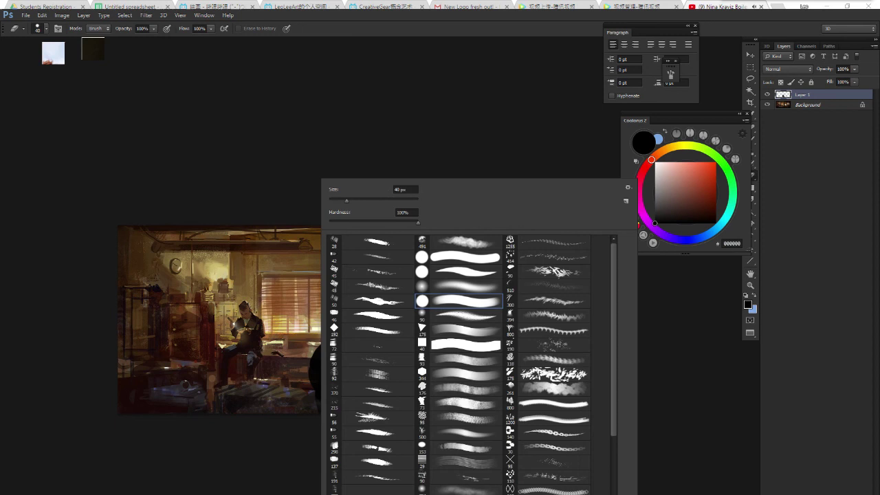
{"action": "double_click", "coordinate": [457, 348]}
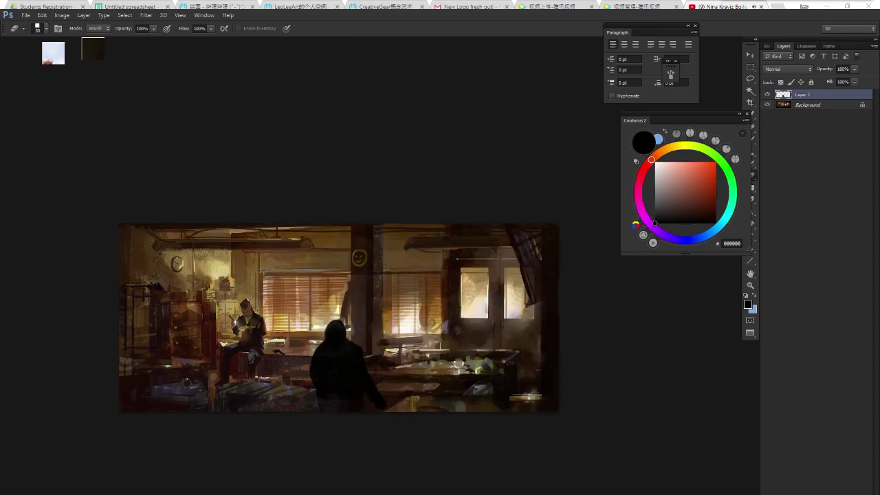
{"action": "key", "text": "b"}
{"action": "left_click", "coordinate": [318, 388], "text": "alt"}
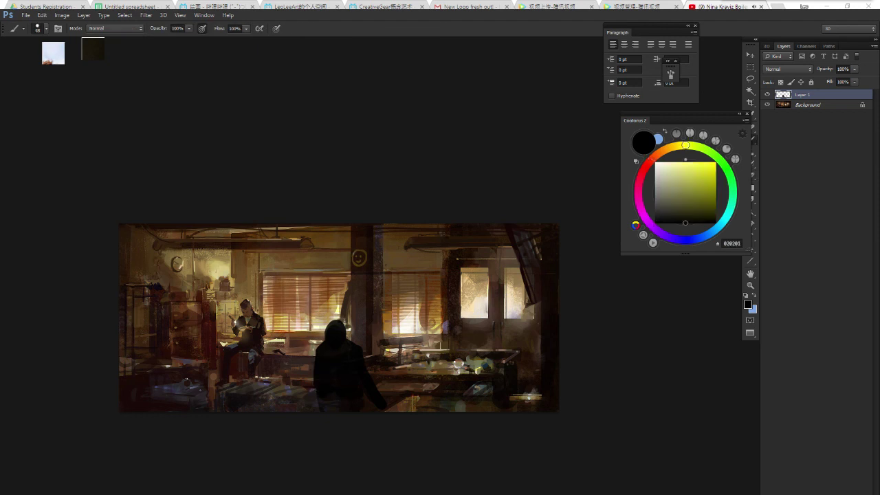
{"action": "key", "text": "e"}
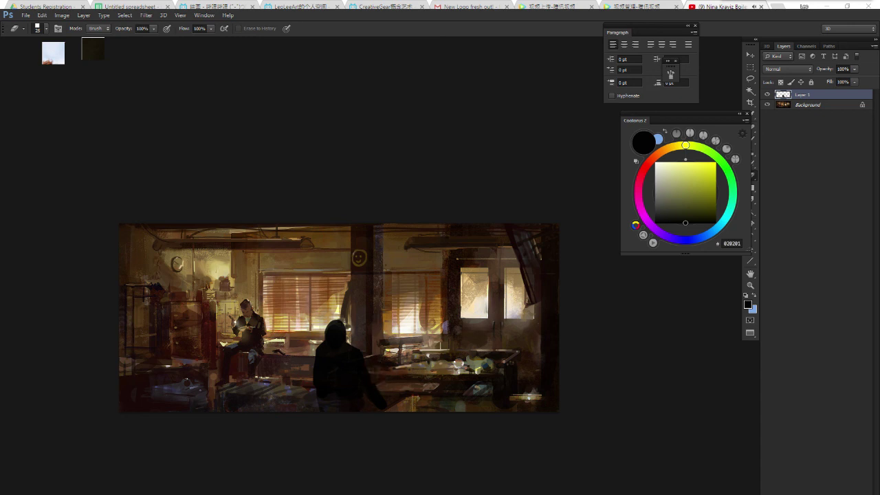
{"action": "key", "text": "b"}
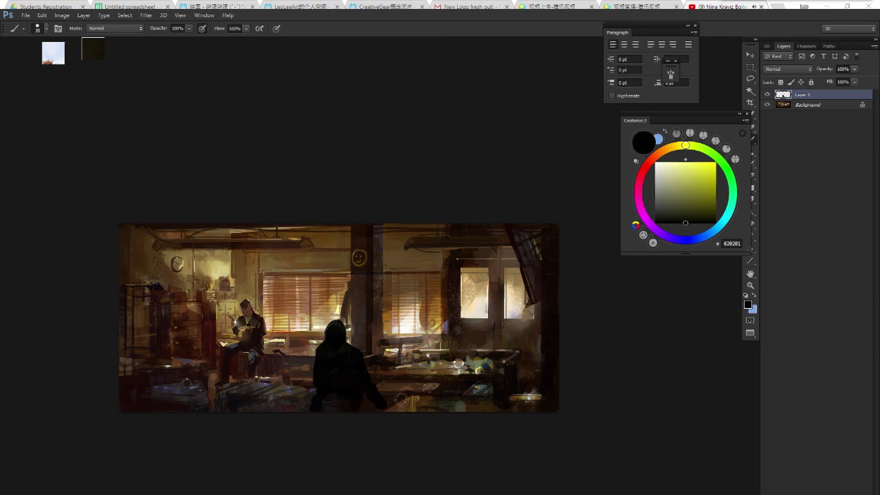
Add brown and dark red-brown touches around the figure's hand with a larger brush.
{"action": "scroll", "coordinate": [404, 396], "scroll_direction": "up", "scroll_amount": 1}
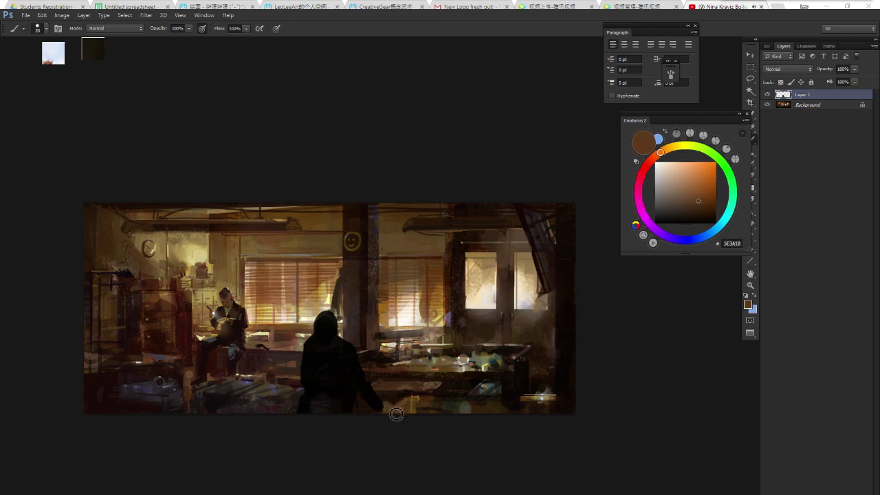
{"action": "key", "text": "e"}
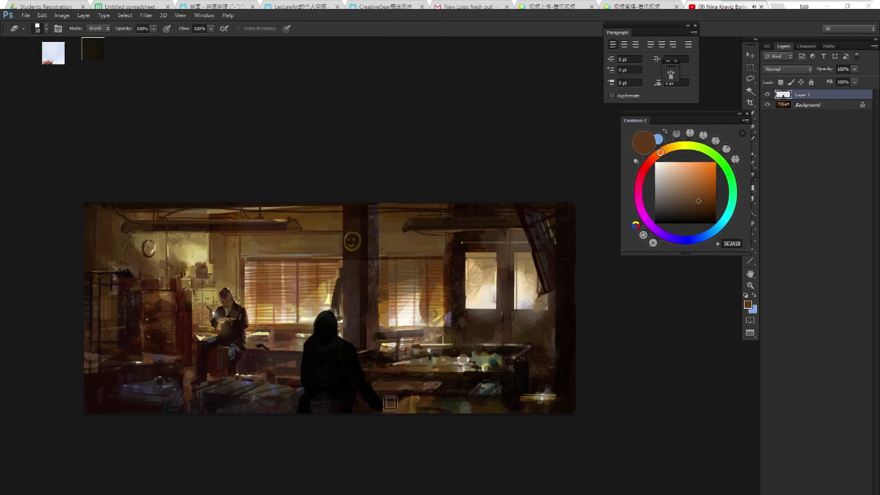
{"action": "key", "text": "b"}
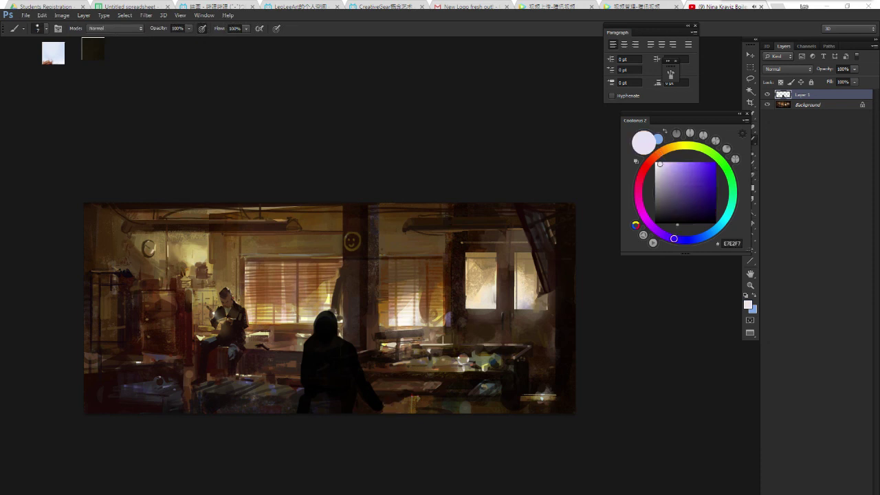
{"action": "left_click", "coordinate": [390, 408], "text": "alt"}
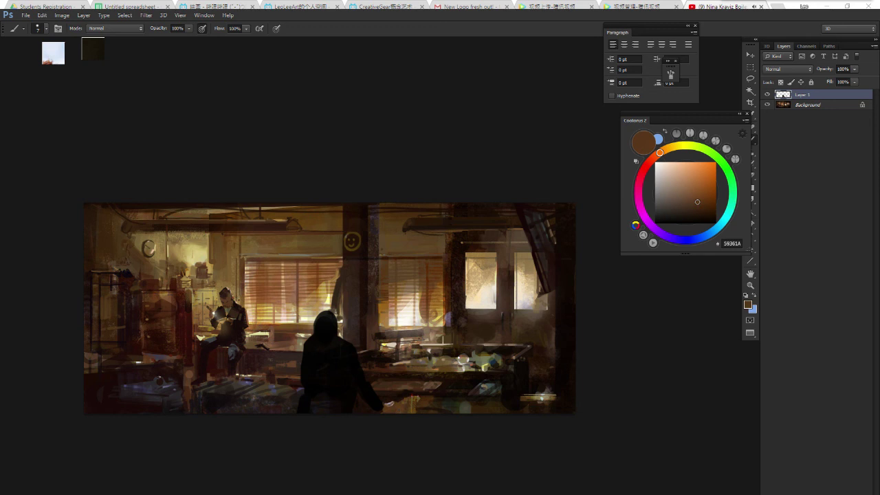
{"action": "left_click", "coordinate": [403, 407], "text": "alt"}
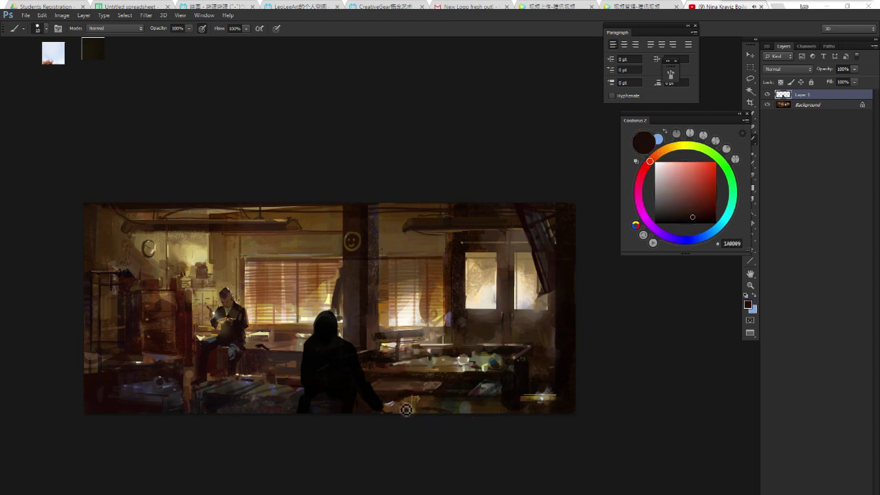
{"action": "key", "text": "bracketright"}
{"action": "key", "text": "bracketright"}
{"action": "key", "text": "bracketright"}
{"action": "left_click_drag", "start_coordinate": [382, 376], "coordinate": [426, 368]}
Try a near-black hat brim across the figure's head, then undo it.
{"action": "key", "text": "e"}
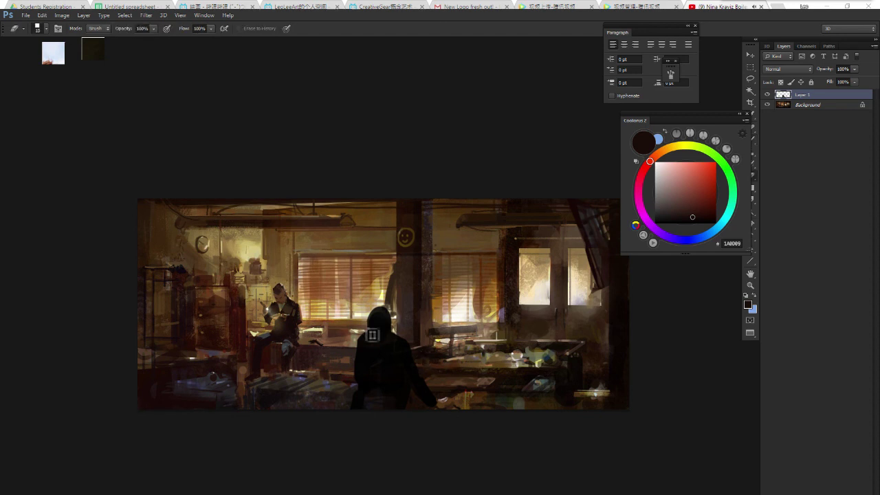
{"action": "key", "text": "b"}
{"action": "left_click", "coordinate": [383, 322], "text": "alt"}
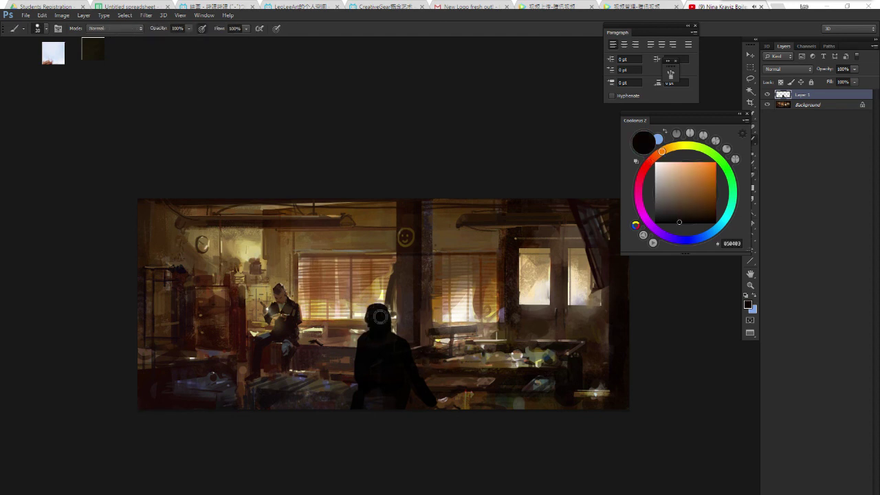
{"action": "mouse_move", "coordinate": [380, 318]}
{"action": "left_mouse_down"}
{"action": "mouse_move", "coordinate": [352, 321]}
{"action": "mouse_move", "coordinate": [405, 318]}
{"action": "left_mouse_up"}
{"action": "key", "text": "ctrl+alt+z"}
{"action": "key", "text": "ctrl+alt+z"}
With a halved brush, undo the ear strokes above the head and test a replacement stroke.
{"action": "key", "text": "e"}
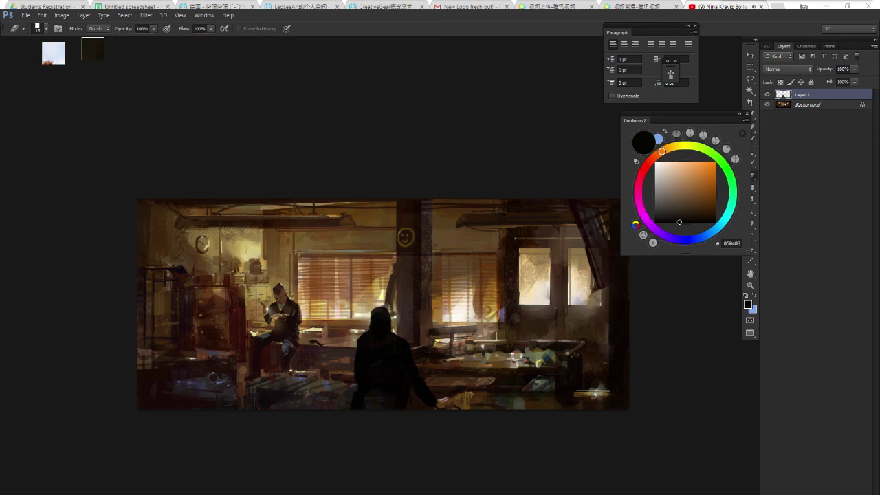
{"action": "key", "text": "b"}
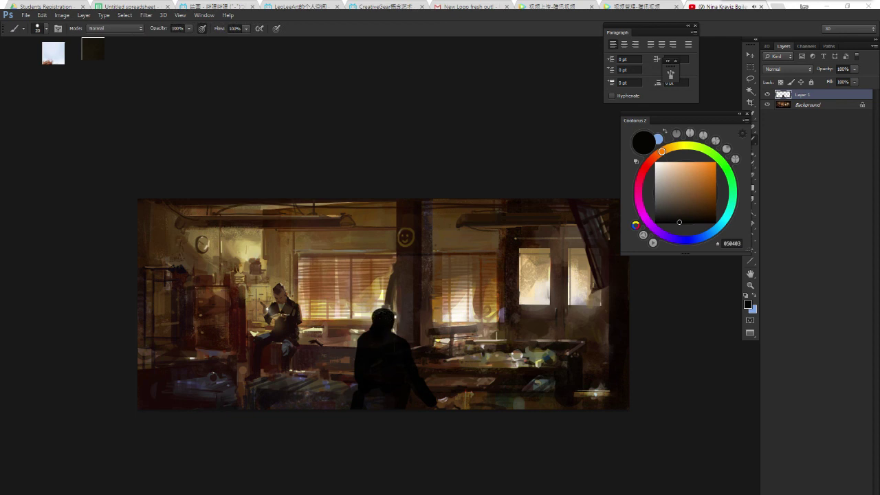
{"action": "left_click", "coordinate": [382, 319], "text": "alt"}
{"action": "key", "text": "bracketleft"}
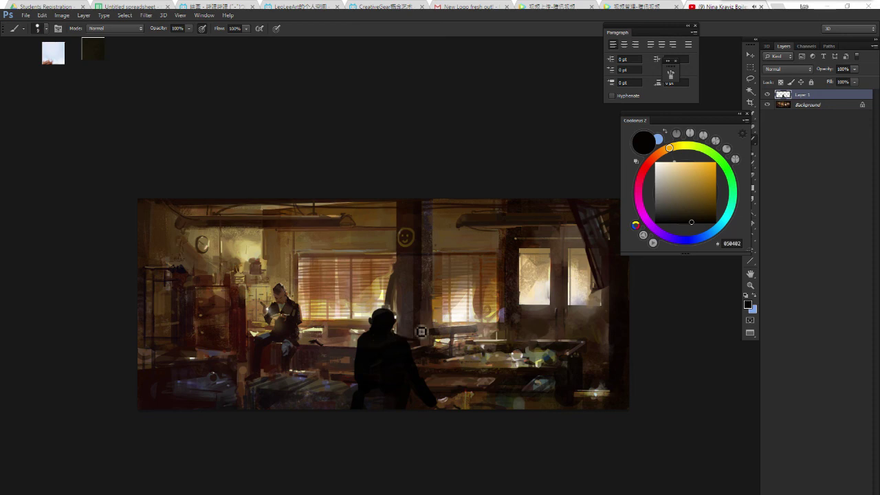
{"action": "mouse_move", "coordinate": [416, 324]}
{"action": "left_mouse_down"}
{"action": "mouse_move", "coordinate": [371, 292]}
{"action": "mouse_move", "coordinate": [419, 281]}
{"action": "left_mouse_up"}
{"action": "key", "text": "ctrl+alt+z"}
{"action": "key", "text": "ctrl+alt+z"}
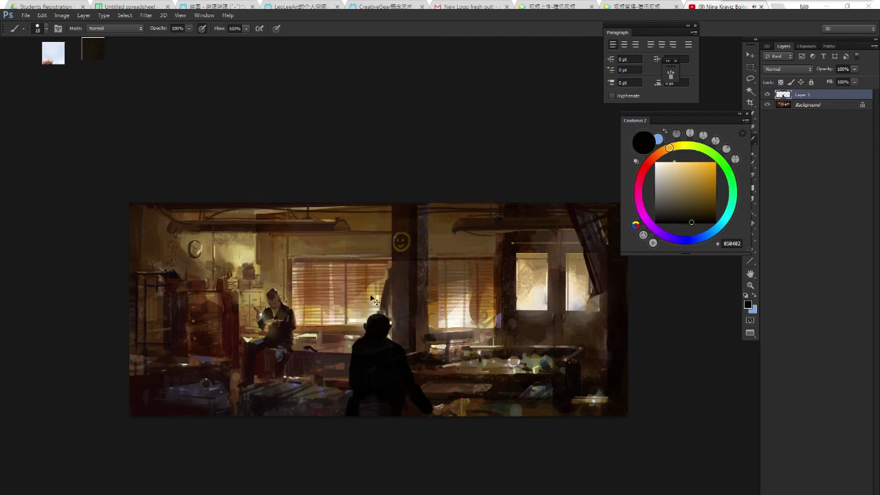
{"action": "left_click_drag", "start_coordinate": [368, 297], "coordinate": [372, 313]}
{"action": "key", "text": "ctrl+alt+z"}
{"action": "key", "text": "ctrl+alt+z"}
{"action": "left_click", "coordinate": [382, 321], "text": "alt"}
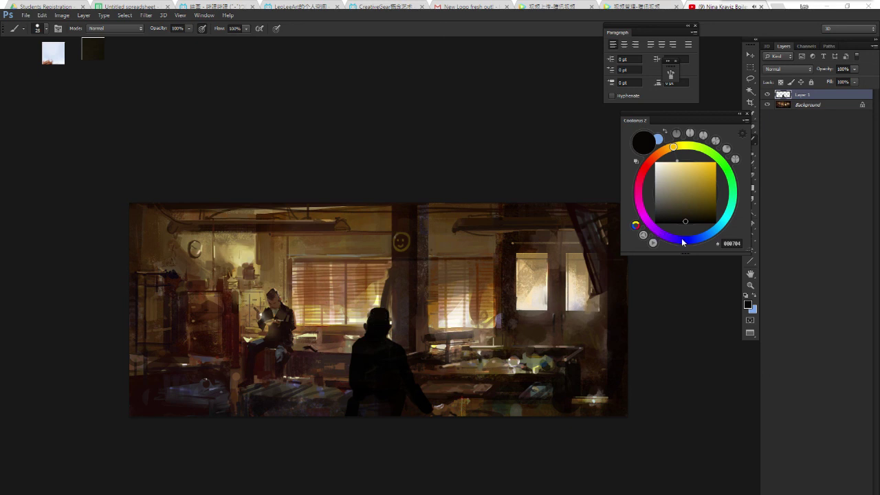
Tint the figure's head deep blue and erase the spill beside it.
{"action": "left_click_drag", "start_coordinate": [683, 241], "coordinate": [690, 239]}
{"action": "left_click", "coordinate": [687, 207]}
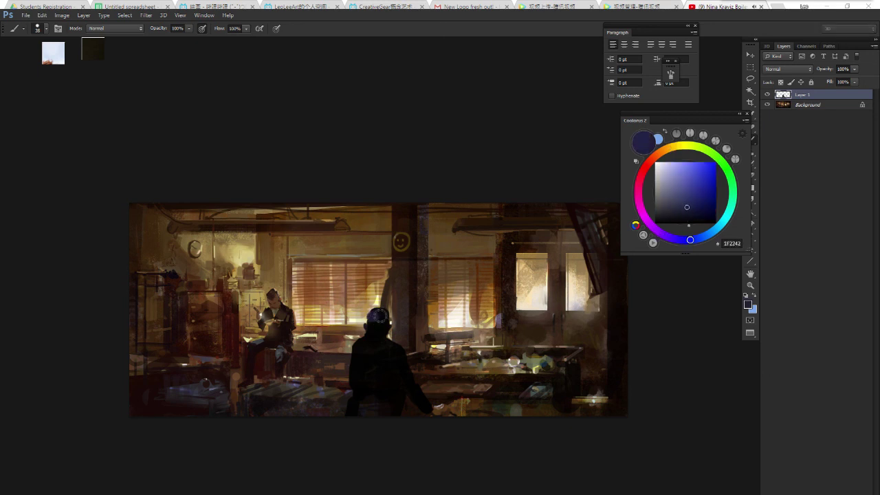
{"action": "left_click", "coordinate": [385, 321], "text": "alt"}
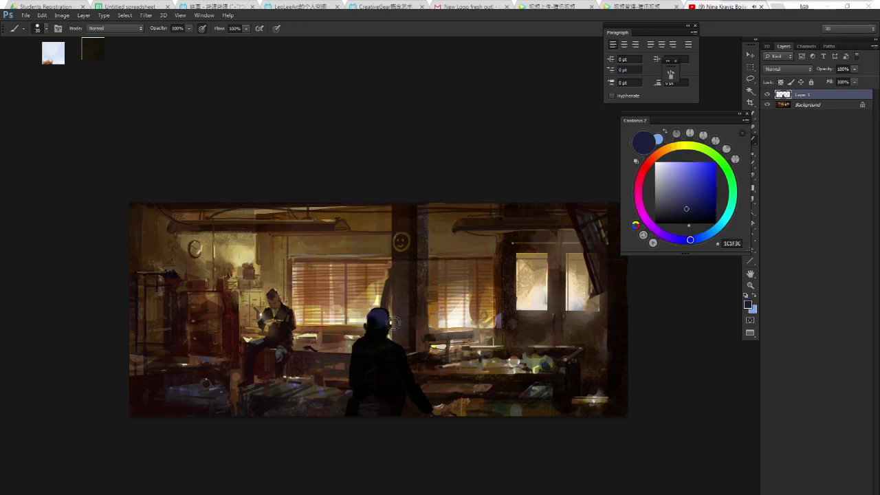
{"action": "left_click", "coordinate": [371, 315], "text": "alt"}
{"action": "key", "text": "e"}
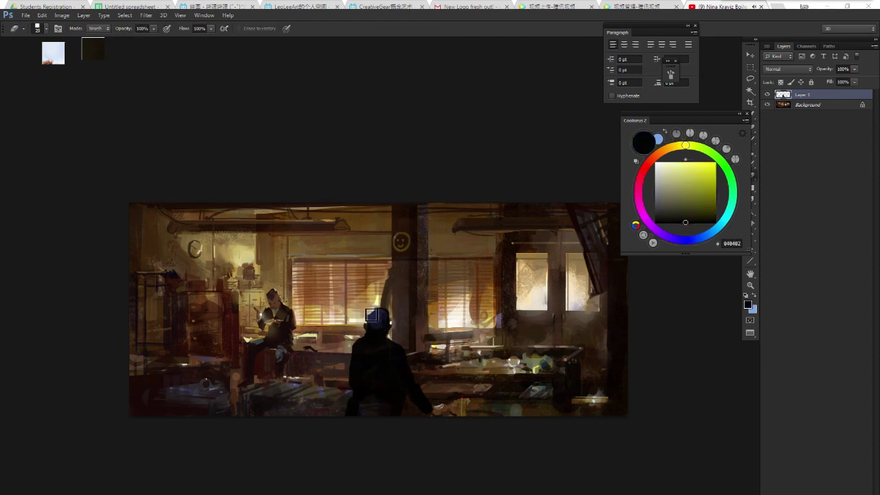
{"action": "left_click_drag", "start_coordinate": [389, 311], "coordinate": [398, 307]}
{"action": "key", "text": "b"}
Paint dark blue-black light onto the figure's shoulders, then shrink the brush to 9.
{"action": "left_click", "coordinate": [499, 317], "text": "alt"}
{"action": "left_click", "coordinate": [383, 321], "text": "alt"}
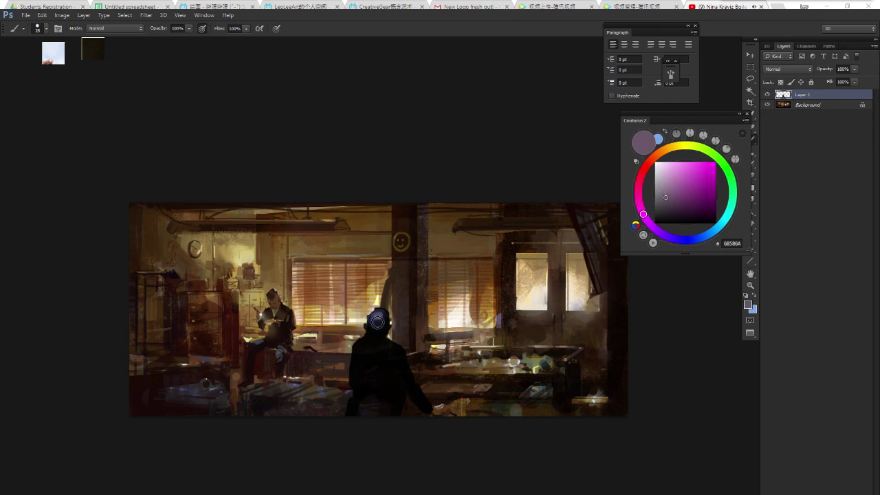
{"action": "left_click", "coordinate": [379, 321], "text": "alt"}
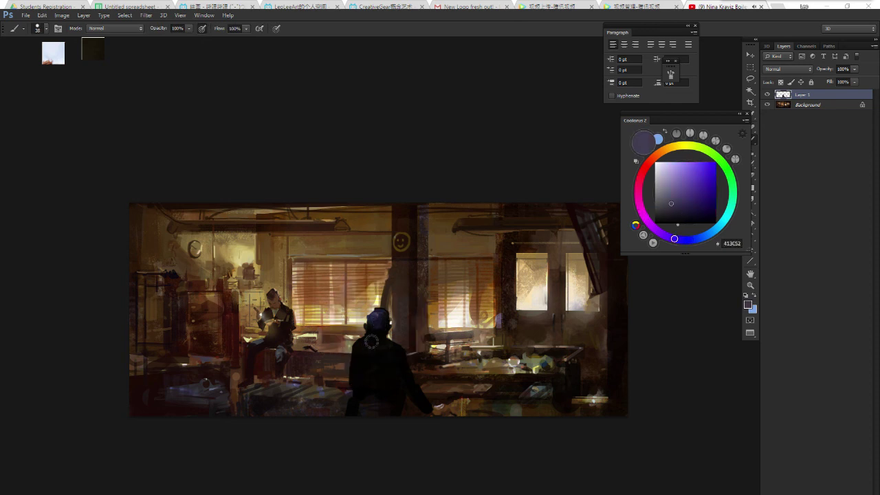
{"action": "mouse_move", "coordinate": [362, 341]}
{"action": "left_mouse_down"}
{"action": "mouse_move", "coordinate": [391, 347]}
{"action": "mouse_move", "coordinate": [365, 372]}
{"action": "left_mouse_up"}
{"action": "left_click", "coordinate": [380, 339], "text": "alt"}
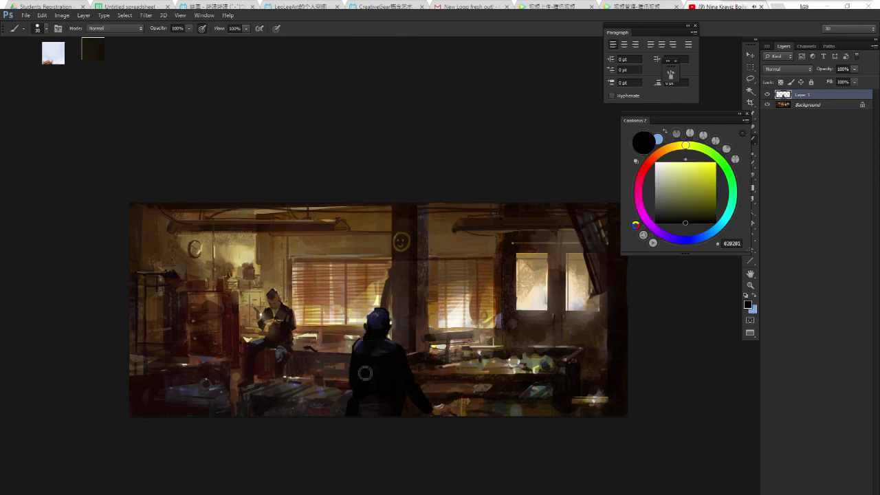
{"action": "key", "text": "bracketleft"}
{"action": "key", "text": "bracketleft"}
{"action": "key", "text": "bracketleft"}
Move the hooded figure left, scale it to about 70%, and seat it beside the man.
{"action": "scroll", "coordinate": [378, 354], "scroll_direction": "down", "scroll_amount": 3}
{"action": "scroll", "coordinate": [342, 327], "scroll_direction": "up", "scroll_amount": 3}
{"action": "key", "text": "v"}
{"action": "mouse_move", "coordinate": [350, 380]}
{"action": "left_mouse_down"}
{"action": "mouse_move", "coordinate": [556, 381]}
{"action": "mouse_move", "coordinate": [319, 360]}
{"action": "left_mouse_up"}
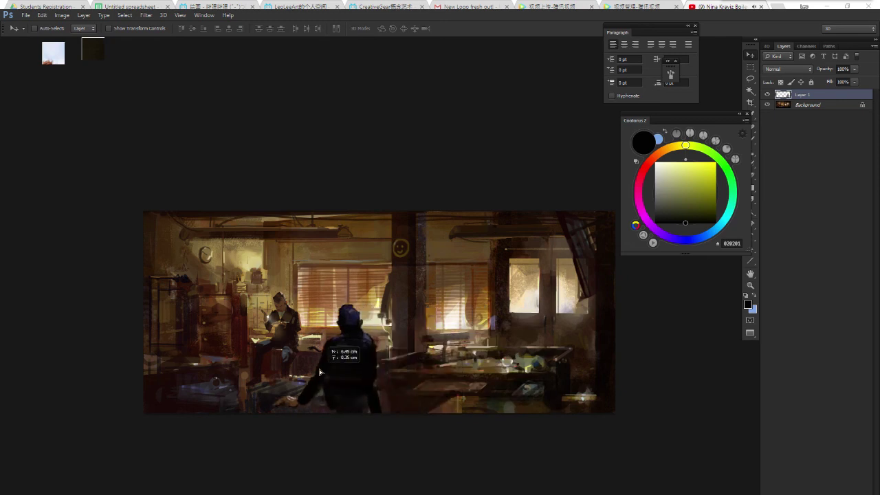
{"action": "key", "text": "ctrl+t"}
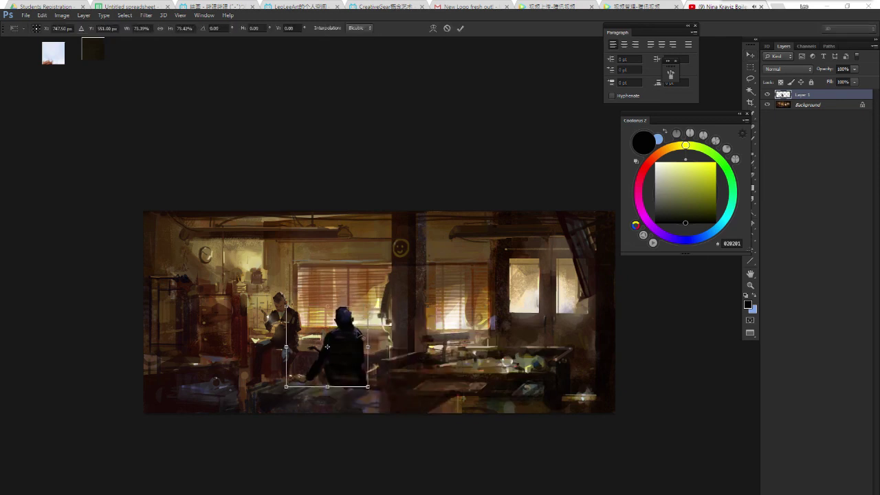
{"action": "left_click_drag", "start_coordinate": [379, 403], "coordinate": [349, 338]}
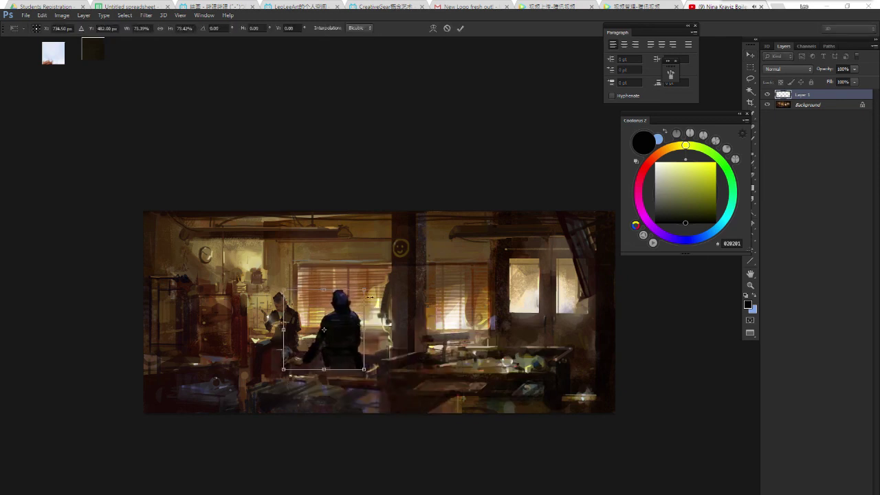
{"action": "left_click_drag", "start_coordinate": [363, 303], "coordinate": [352, 318]}
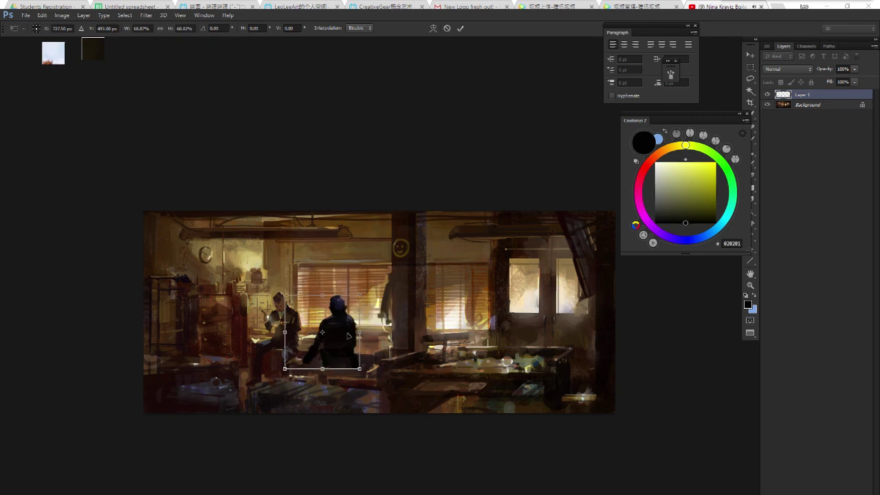
{"action": "key", "text": "Return"}
{"action": "key", "text": "b"}
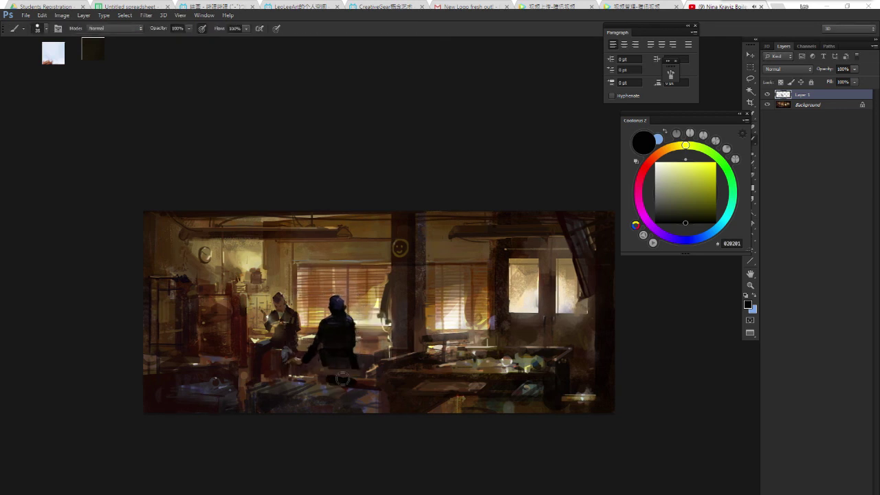
Darken the figure's head and shoulders in very dark blue and erase its right edge into a hood.
{"action": "scroll", "coordinate": [365, 350], "scroll_direction": "down", "scroll_amount": 2}
{"action": "scroll", "coordinate": [358, 337], "scroll_direction": "up", "scroll_amount": 1}
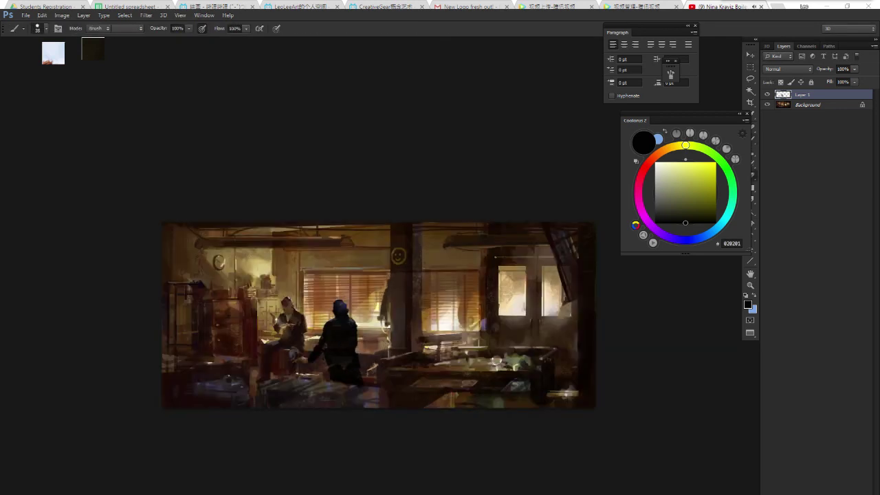
{"action": "key", "text": "e"}
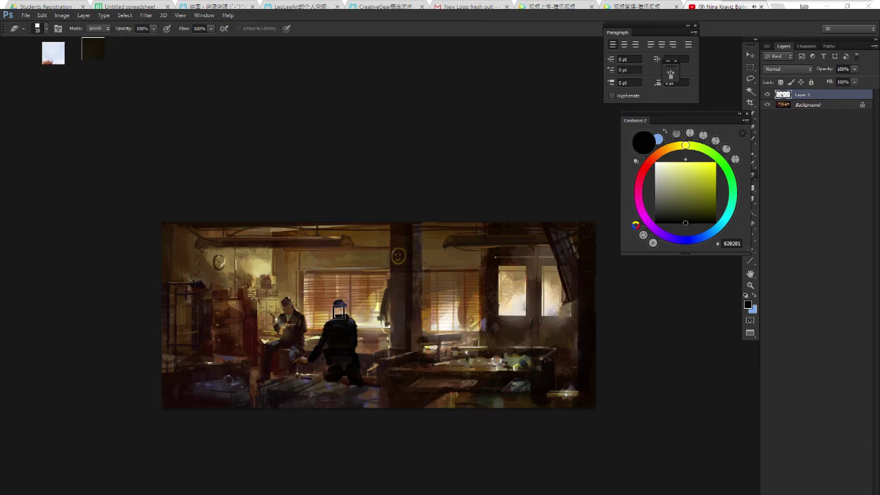
{"action": "key", "text": "b"}
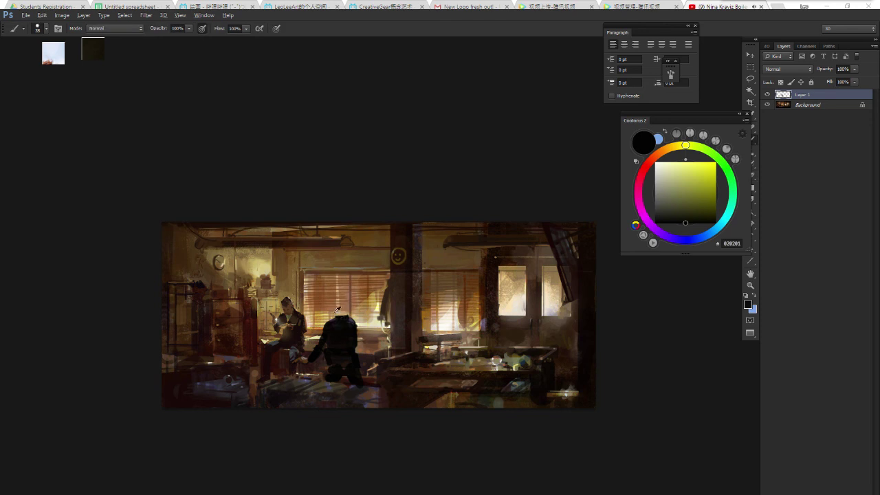
{"action": "left_click", "coordinate": [335, 318], "text": "alt"}
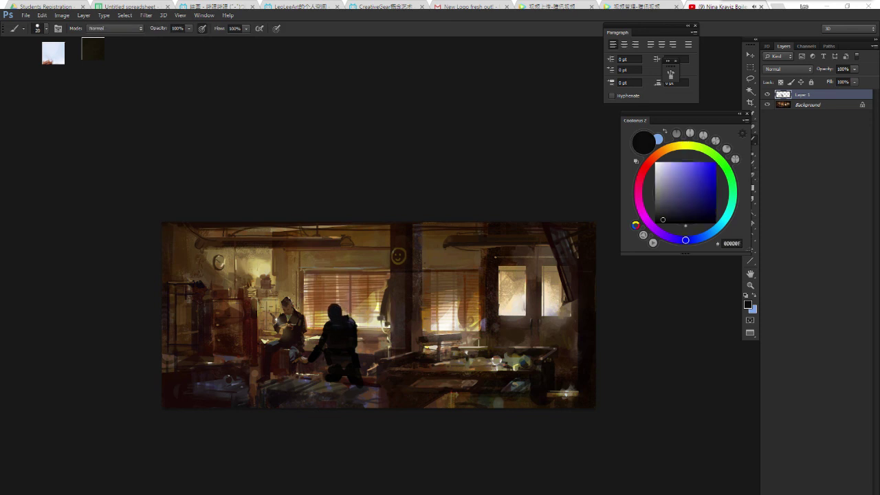
{"action": "left_click_drag", "start_coordinate": [332, 313], "coordinate": [335, 327]}
{"action": "key", "text": "e"}
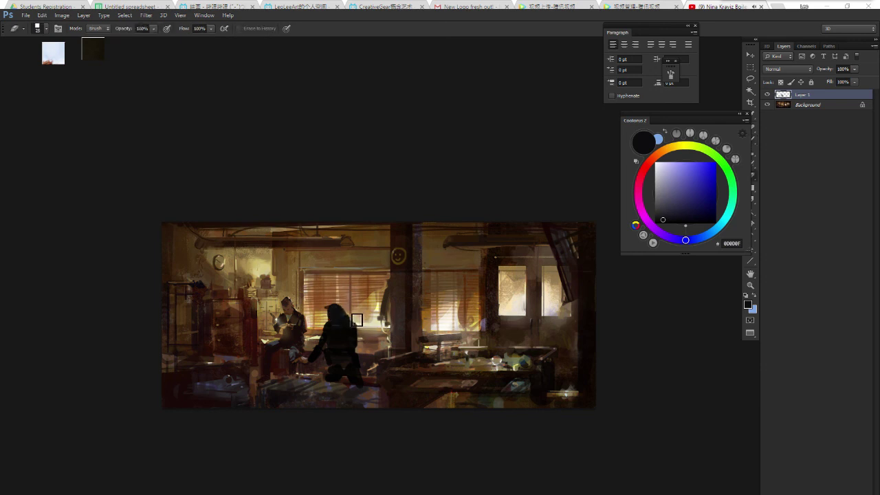
{"action": "left_click_drag", "start_coordinate": [357, 319], "coordinate": [358, 338]}
{"action": "key", "text": "b"}
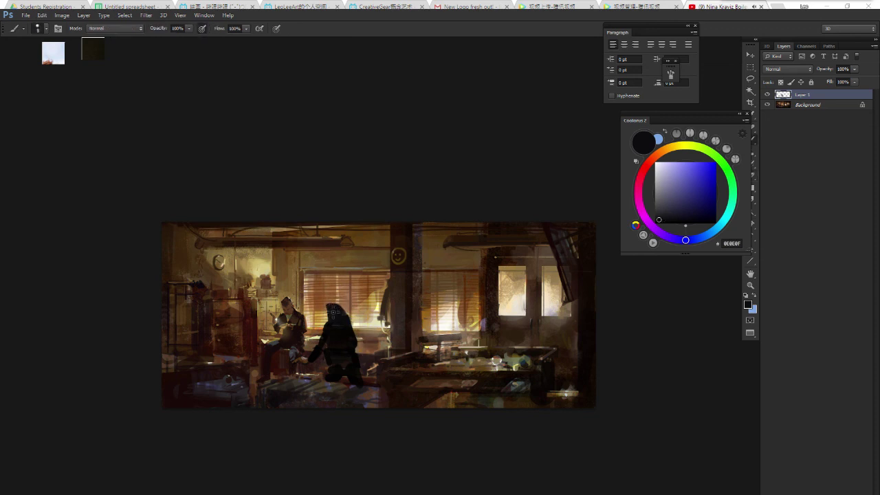
Paint a thin dark-brown rod diagonally across the figure's back, zooming out to review.
{"action": "key", "text": "e"}
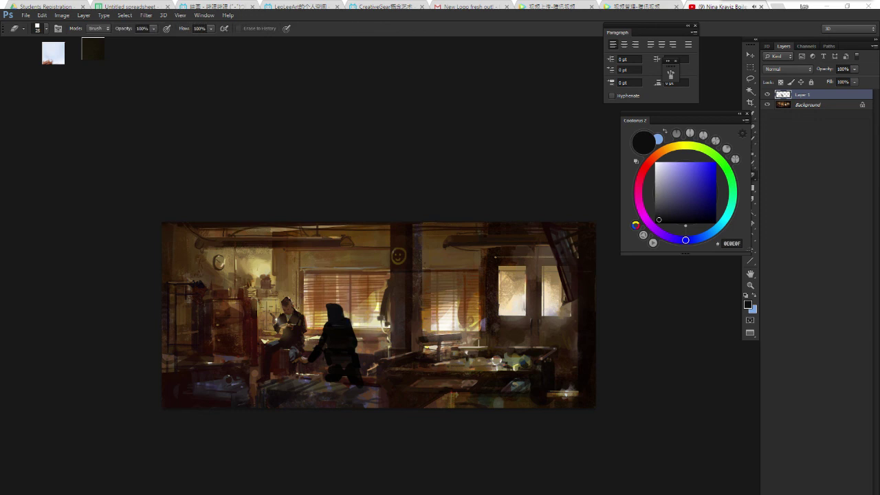
{"action": "key", "text": "i"}
{"action": "left_click", "coordinate": [341, 319]}
{"action": "key", "text": "e"}
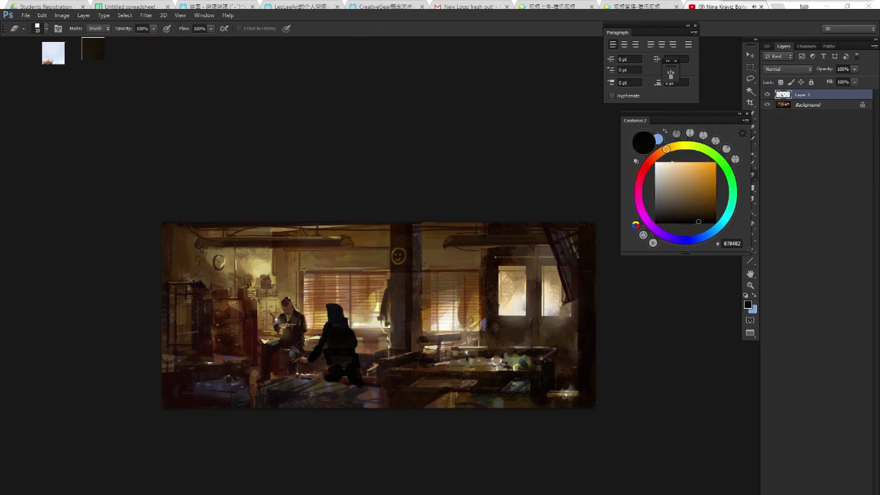
{"action": "key", "text": "b"}
{"action": "left_click", "coordinate": [357, 347], "text": "alt"}
{"action": "mouse_move", "coordinate": [351, 323]}
{"action": "left_mouse_down"}
{"action": "mouse_move", "coordinate": [366, 351]}
{"action": "mouse_move", "coordinate": [357, 304]}
{"action": "mouse_move", "coordinate": [359, 344]}
{"action": "left_mouse_up"}
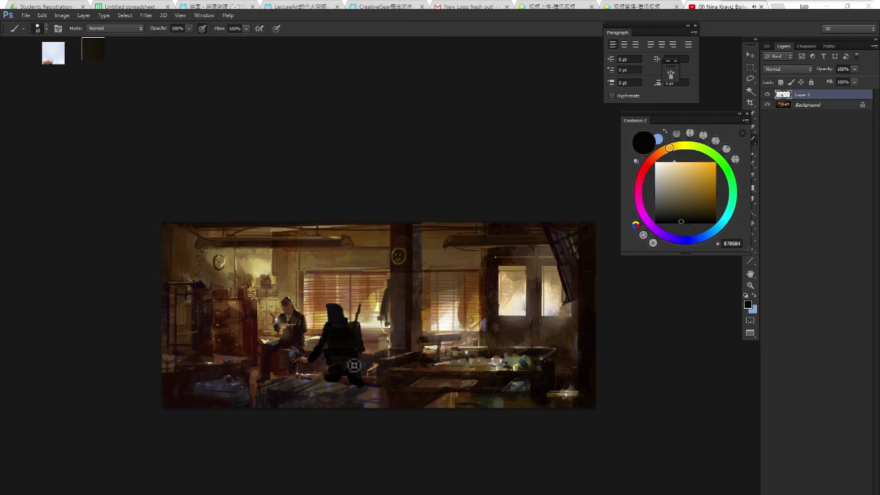
{"action": "key", "text": "ctrl+minus"}
{"action": "key", "text": "ctrl+minus"}
{"action": "key", "text": "ctrl+plus"}
{"action": "key", "text": "ctrl+plus"}
{"action": "key", "text": "ctrl+plus"}
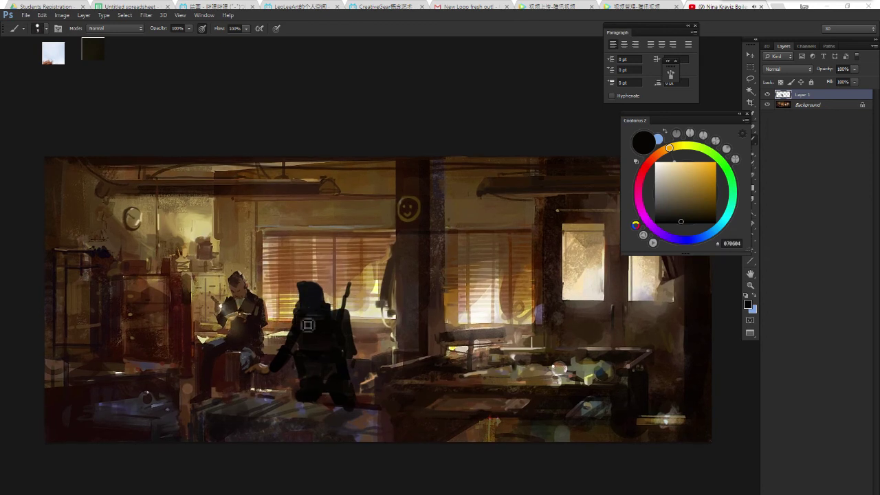
{"action": "key", "text": "ctrl+minus"}
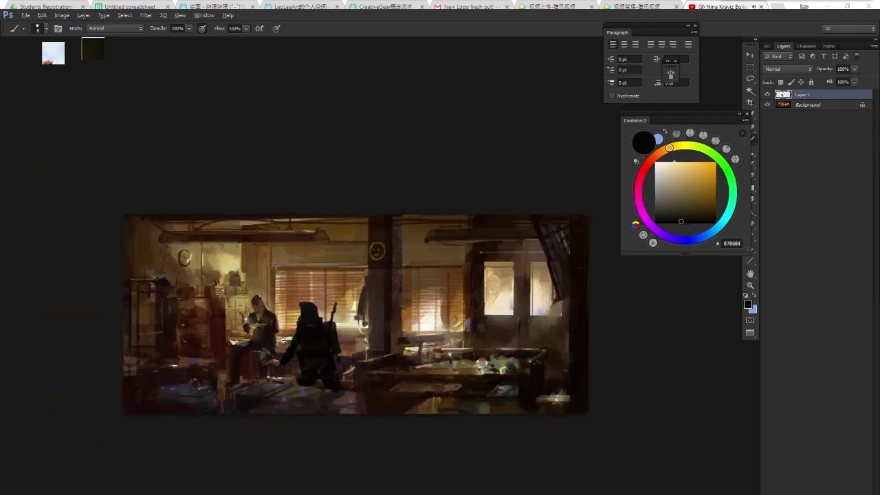
{"action": "key", "text": "ctrl+minus"}
{"action": "key", "text": "ctrl+minus"}
{"action": "key", "text": "ctrl+plus"}
{"action": "key", "text": "ctrl+plus"}
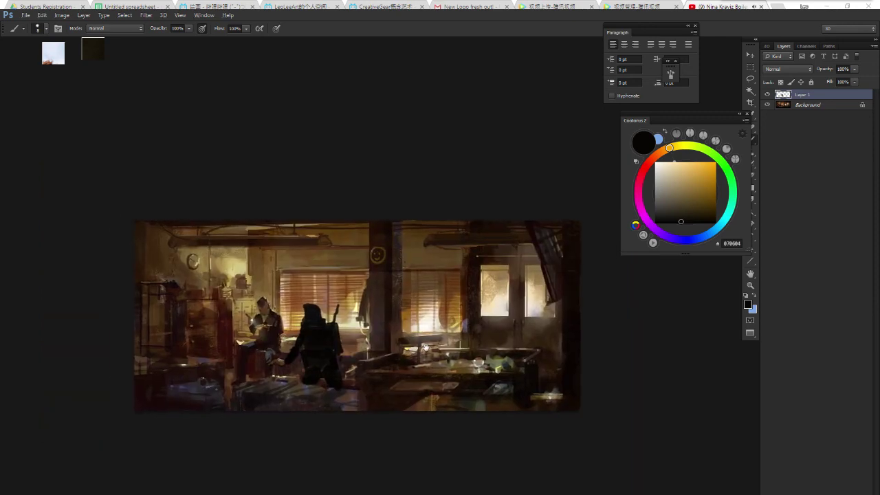
Toggle the figure layer's visibility to compare the painting with and without it.
{"action": "left_click", "coordinate": [766, 95]}
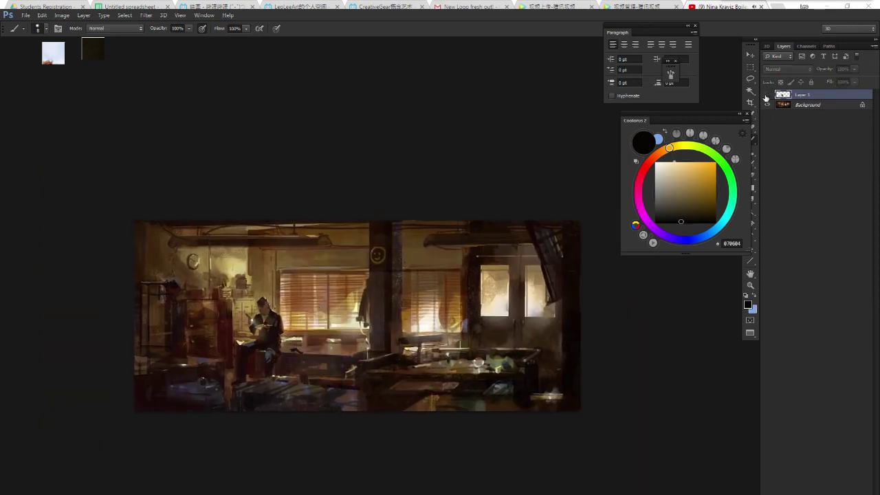
{"action": "left_click", "coordinate": [767, 95]}
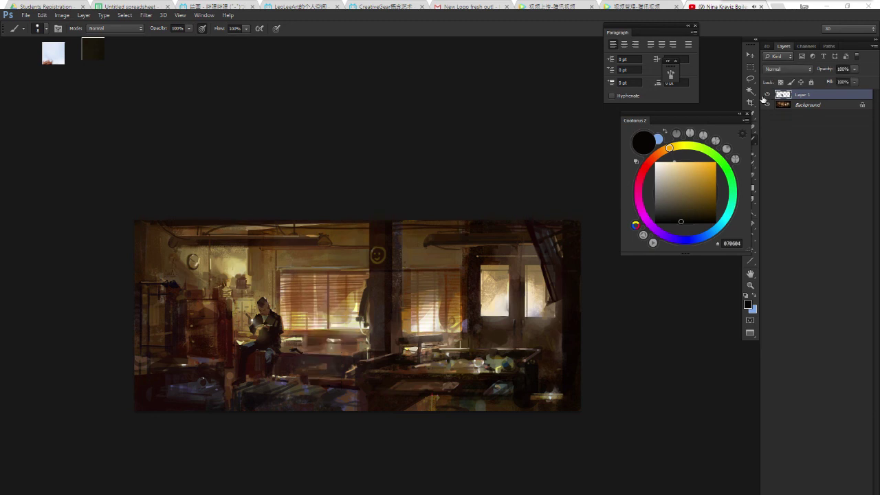
{"action": "left_click", "coordinate": [766, 95]}
{"action": "scroll", "coordinate": [342, 320], "scroll_direction": "up", "scroll_amount": 2}
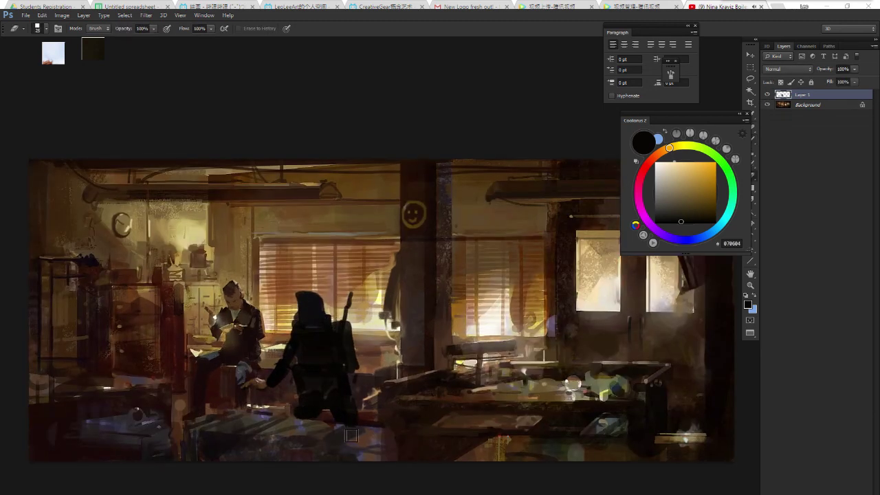
{"action": "left_click_drag", "start_coordinate": [293, 299], "coordinate": [290, 301]}
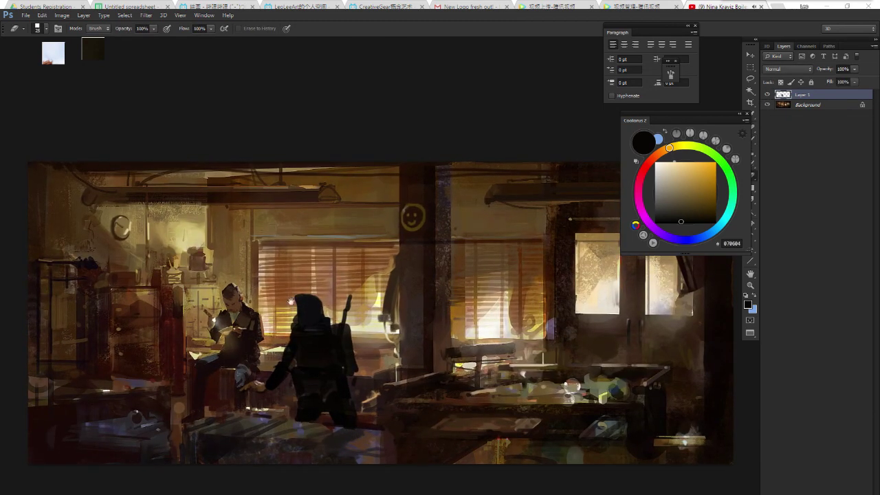
{"action": "key", "text": "b"}
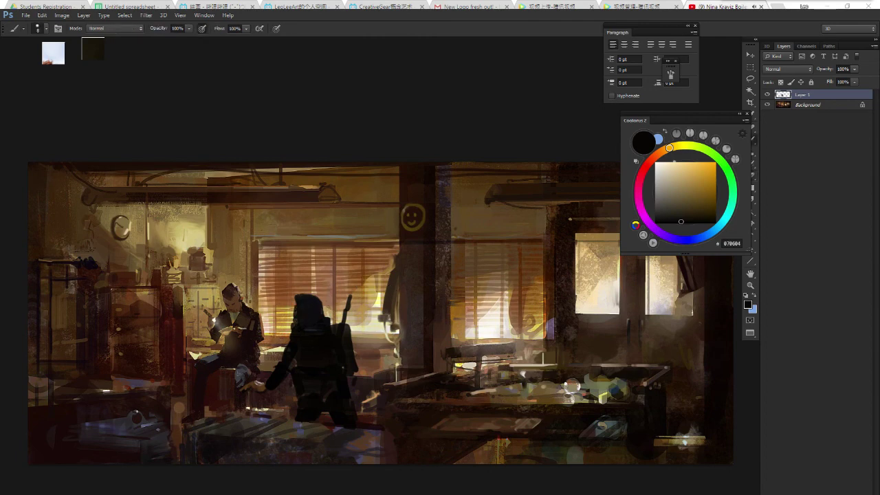
Skew the figure to lean slightly at about 104% height and commit the transform.
{"action": "key", "text": "ctrl+t"}
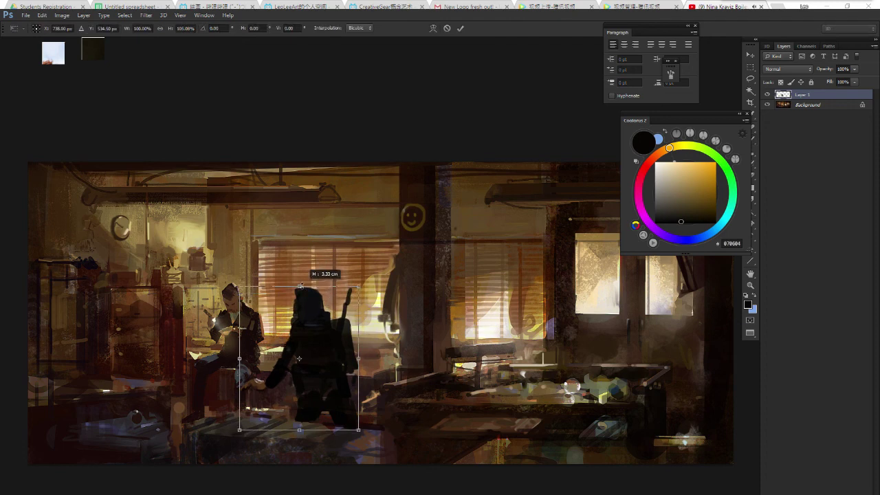
{"action": "mouse_move", "coordinate": [299, 287]}
{"action": "left_mouse_down"}
{"action": "mouse_move", "coordinate": [286, 294]}
{"action": "mouse_move", "coordinate": [292, 288]}
{"action": "left_mouse_up"}
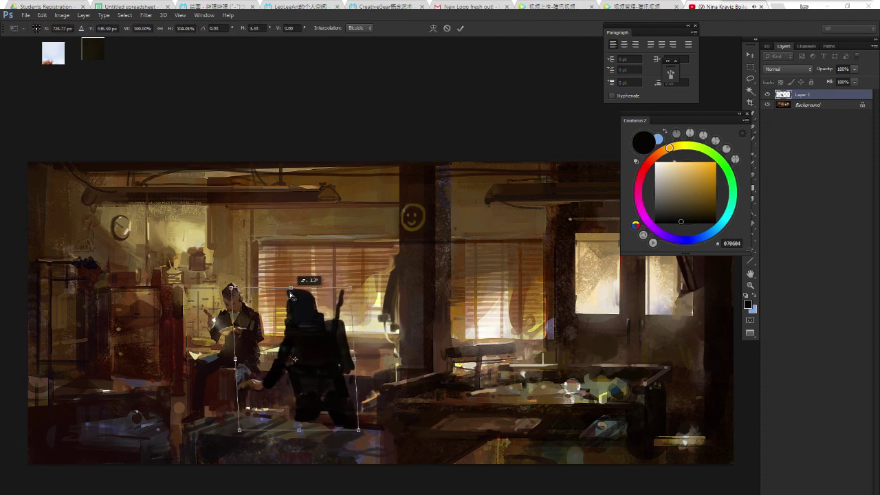
{"action": "left_click_drag", "start_coordinate": [234, 289], "coordinate": [239, 291]}
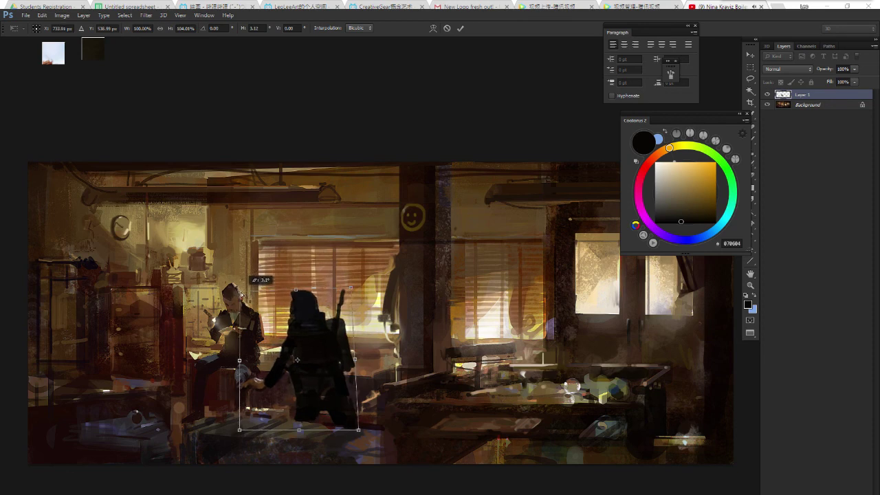
{"action": "key", "text": "Return"}
{"action": "scroll", "coordinate": [303, 315], "scroll_direction": "down", "scroll_amount": 1}
Pan to the hooded figure and paint a dark brown stroke across its back.
{"action": "scroll", "coordinate": [323, 314], "scroll_direction": "down", "scroll_amount": 1}
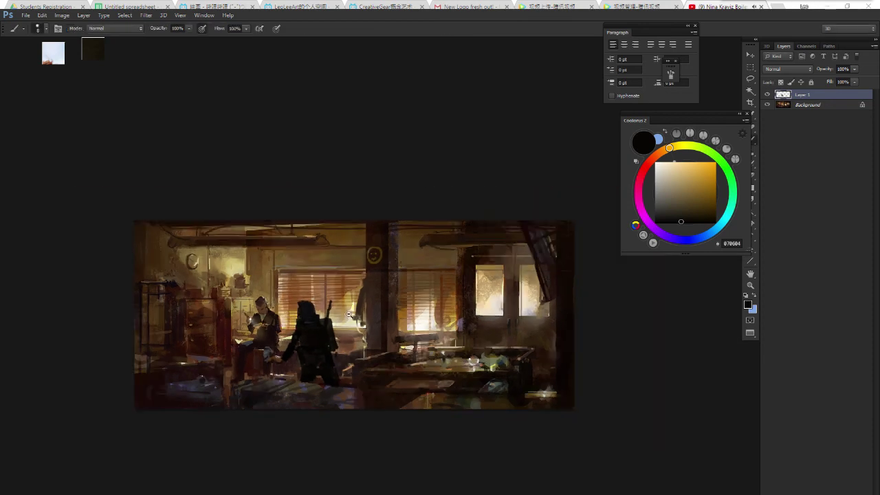
{"action": "scroll", "coordinate": [347, 315], "scroll_direction": "up", "scroll_amount": 2}
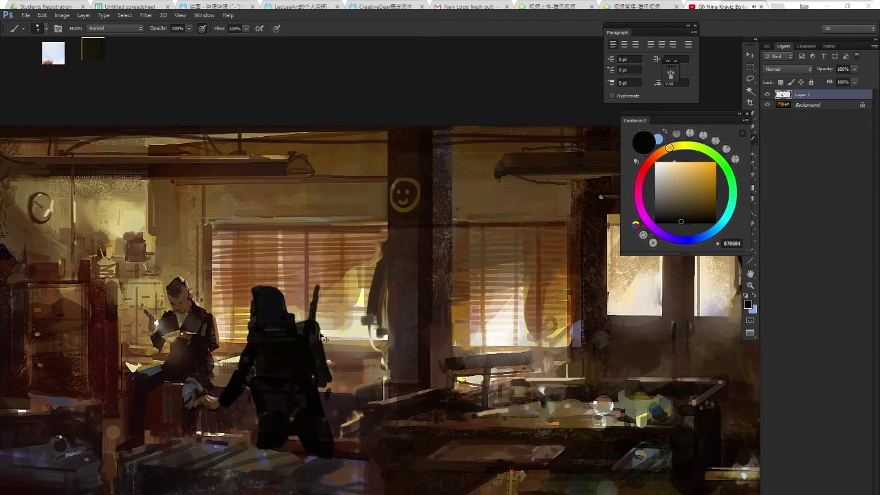
{"action": "left_click_drag", "start_coordinate": [296, 312], "coordinate": [302, 307]}
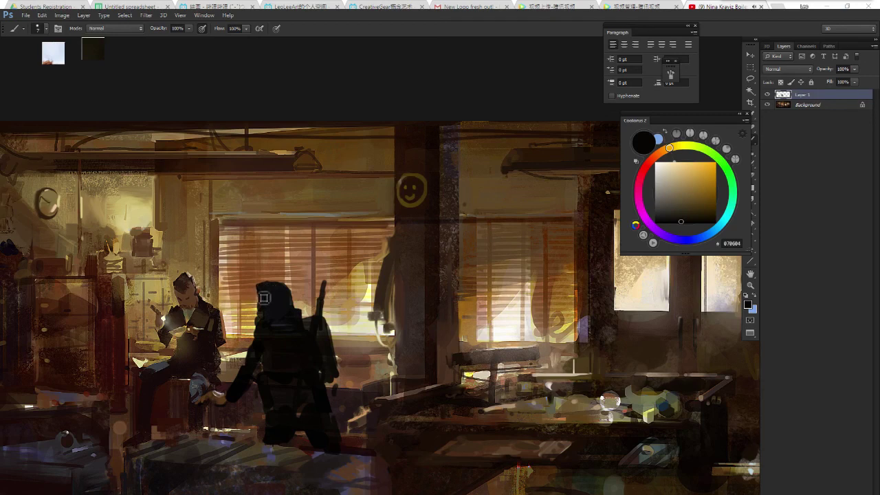
{"action": "key", "text": "e"}
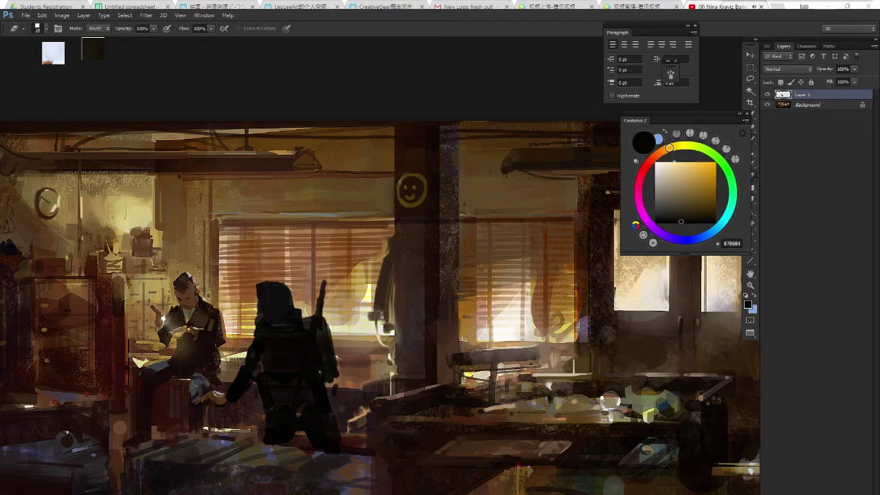
{"action": "key", "text": "b"}
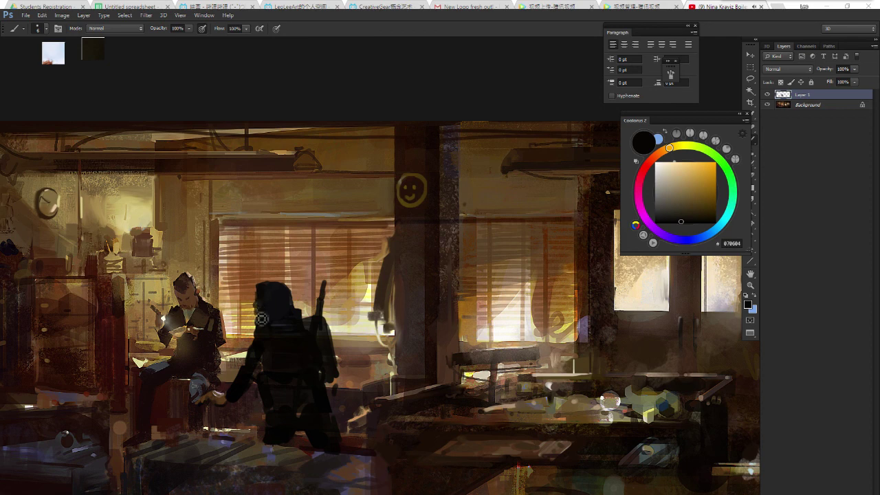
{"action": "mouse_move", "coordinate": [322, 323]}
{"action": "left_mouse_down"}
{"action": "mouse_move", "coordinate": [348, 322]}
{"action": "mouse_move", "coordinate": [344, 314]}
{"action": "left_mouse_up"}
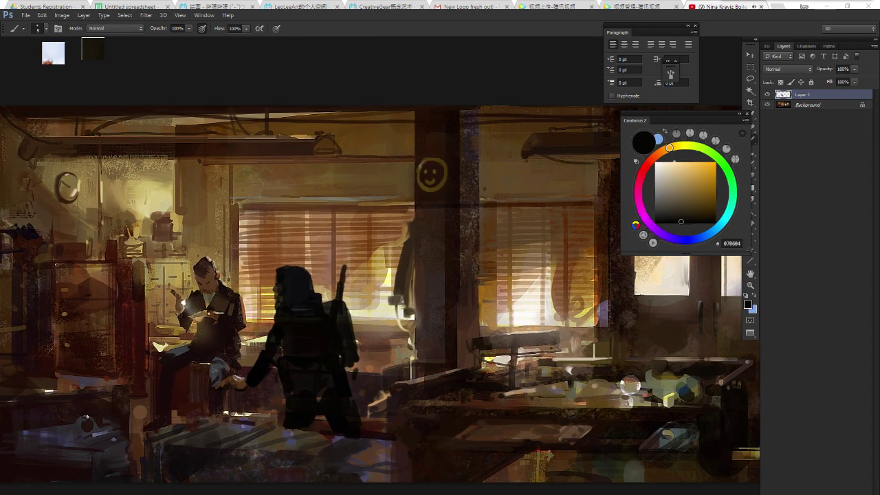
{"action": "left_click_drag", "start_coordinate": [339, 399], "coordinate": [337, 402]}
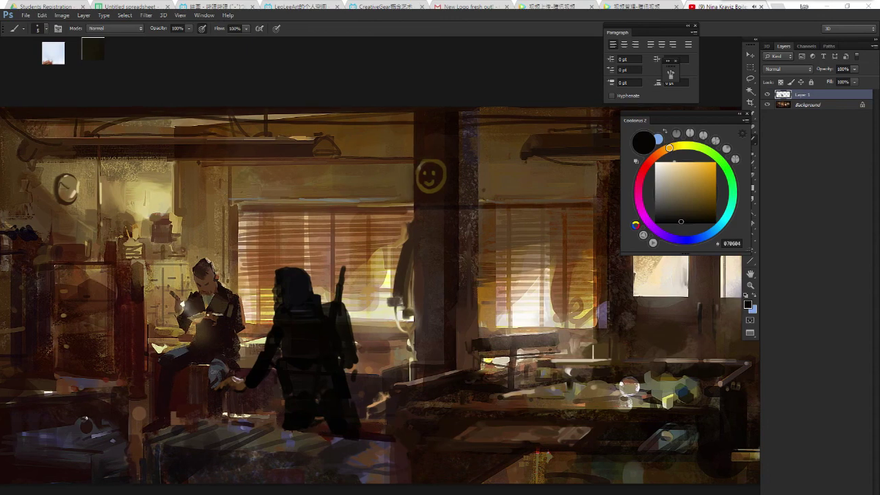
{"action": "right_click", "coordinate": [326, 347]}
{"action": "key", "text": "Escape"}
{"action": "key", "text": "e"}
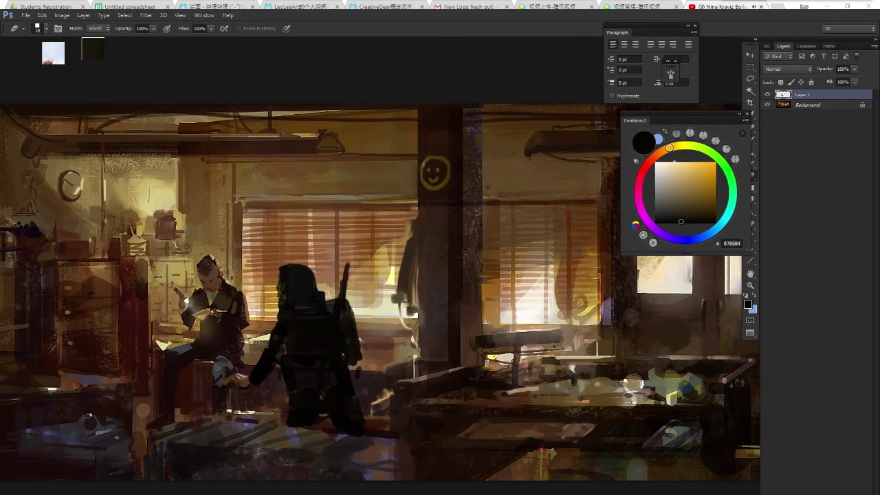
{"action": "left_click_drag", "start_coordinate": [257, 353], "coordinate": [255, 354]}
{"action": "key", "text": "b"}
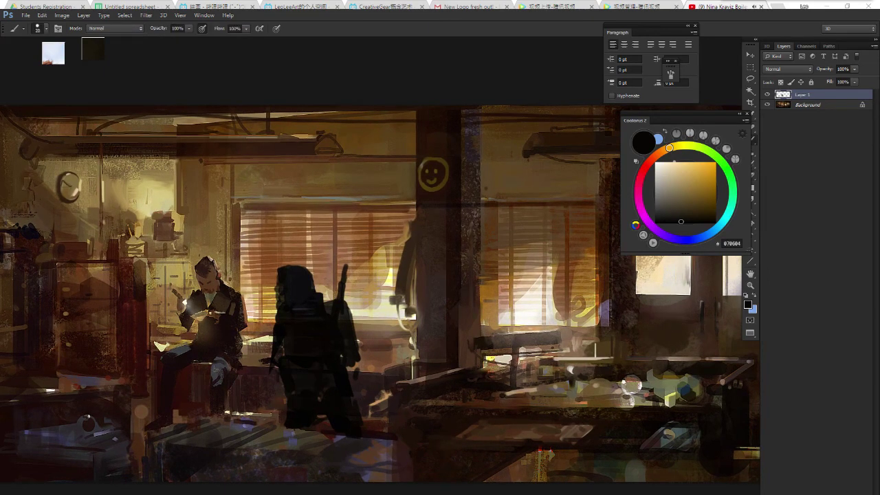
{"action": "left_click", "coordinate": [405, 411], "text": "alt"}
{"action": "left_click_drag", "start_coordinate": [283, 397], "coordinate": [315, 363]}
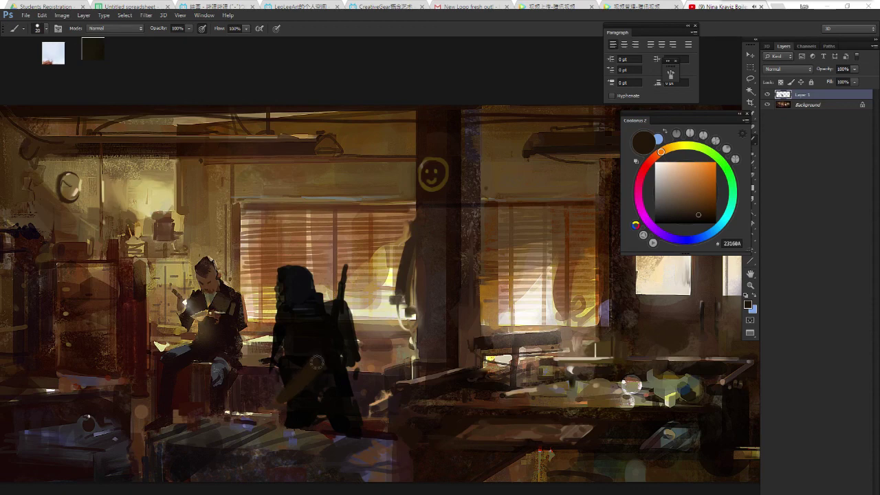
Highlight the backpack strap in warm brown and darken its upper part near-black.
{"action": "left_click", "coordinate": [318, 315], "text": "alt"}
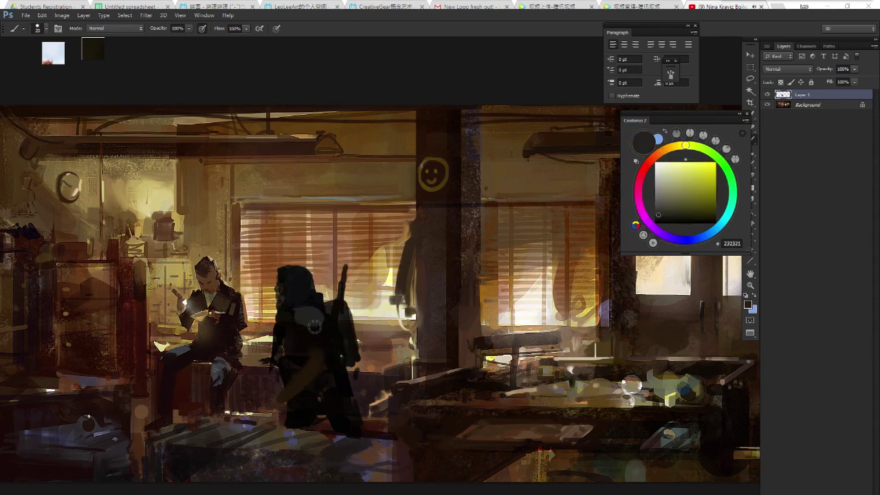
{"action": "left_click", "coordinate": [294, 310], "text": "alt"}
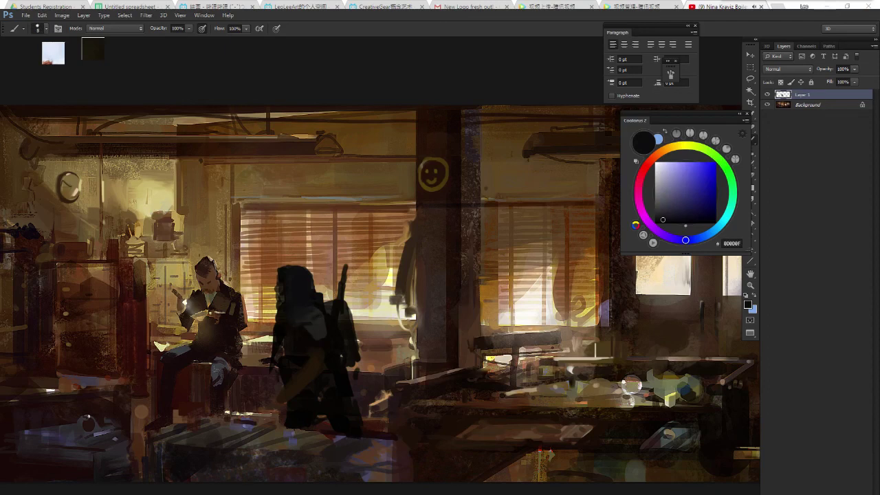
{"action": "left_click", "coordinate": [329, 335], "text": "alt"}
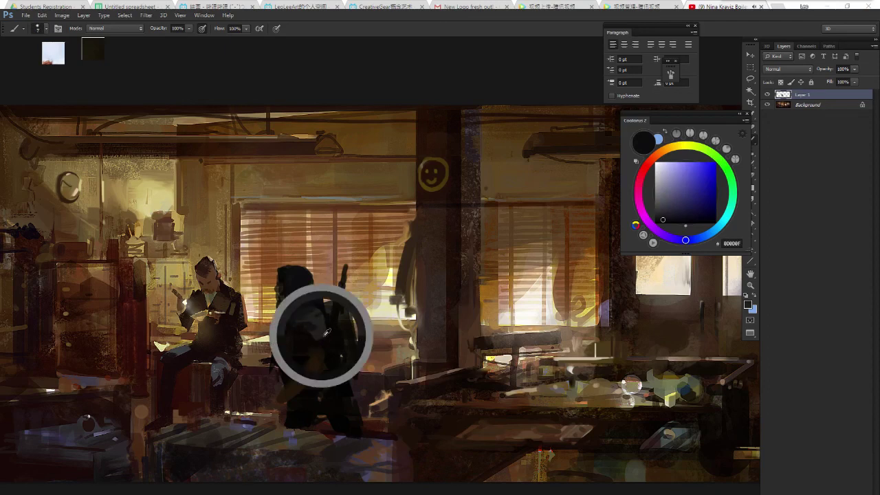
{"action": "left_click", "coordinate": [378, 362], "text": "alt"}
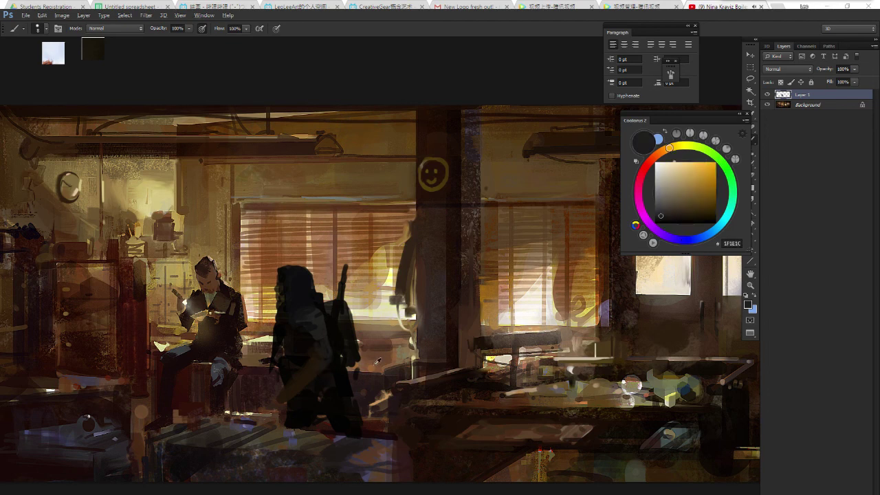
{"action": "left_click_drag", "start_coordinate": [332, 363], "coordinate": [324, 326]}
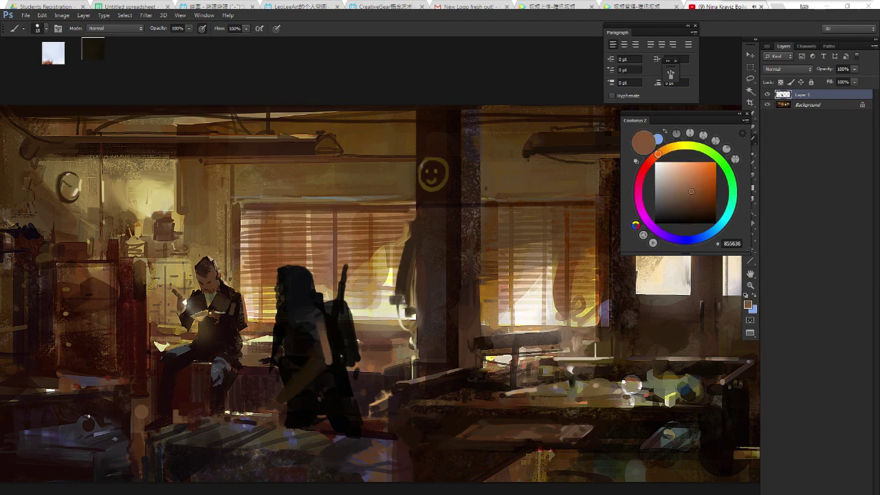
{"action": "left_click", "coordinate": [327, 319], "text": "alt"}
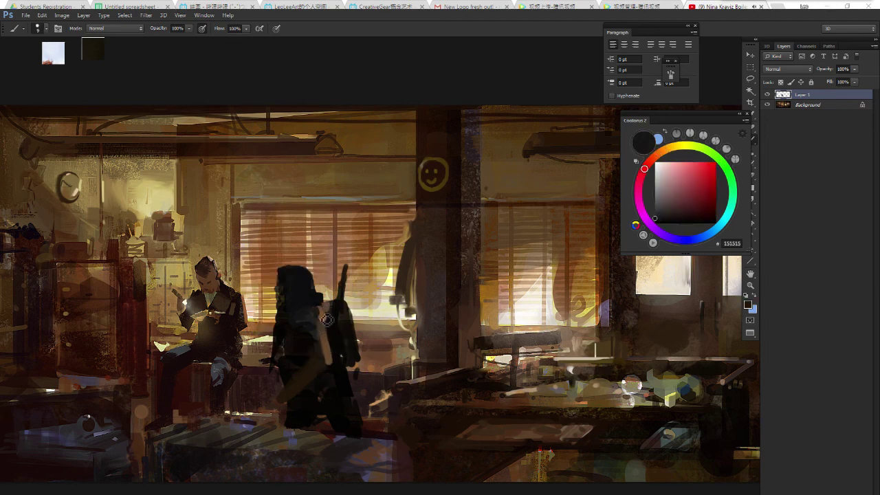
{"action": "left_click_drag", "start_coordinate": [327, 320], "coordinate": [332, 304]}
{"action": "left_click", "coordinate": [325, 345], "text": "alt"}
Smudge the new paint and sample darker tones from the figure to refine its shading.
{"action": "key", "text": "r"}
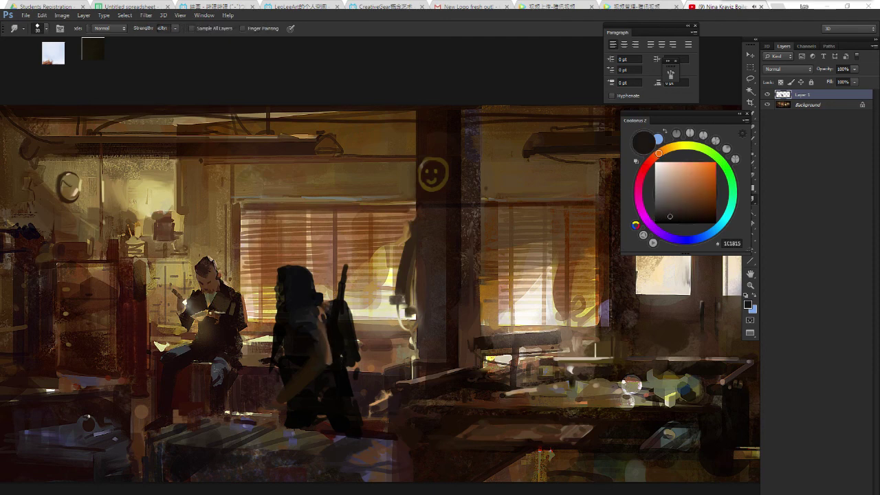
{"action": "key", "text": "b"}
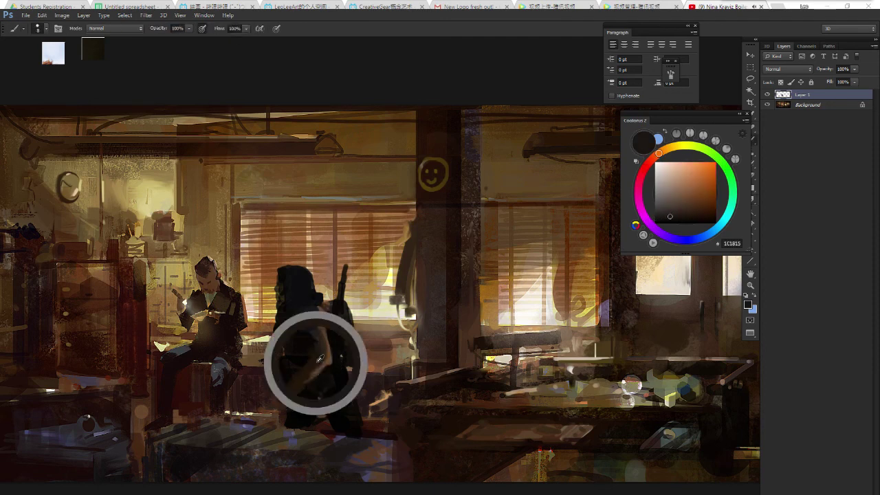
{"action": "left_click", "coordinate": [309, 383], "text": "alt"}
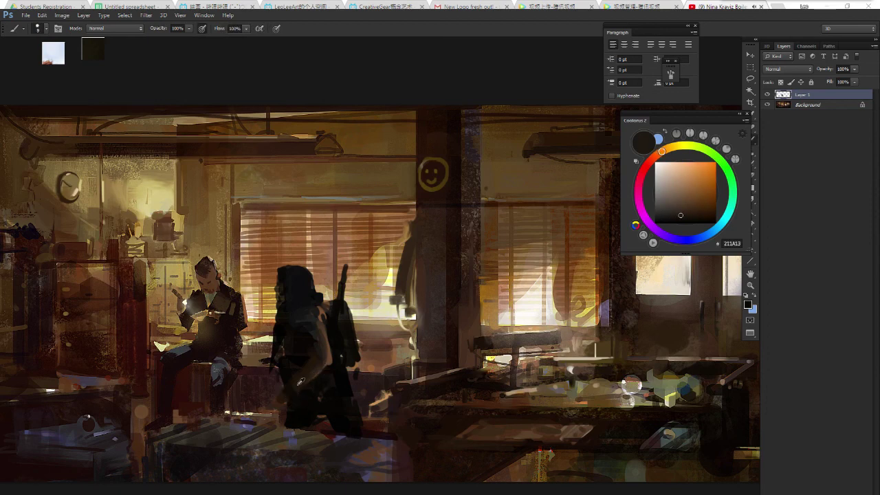
{"action": "left_click", "coordinate": [289, 396], "text": "alt"}
{"action": "left_click", "coordinate": [296, 407], "text": "alt"}
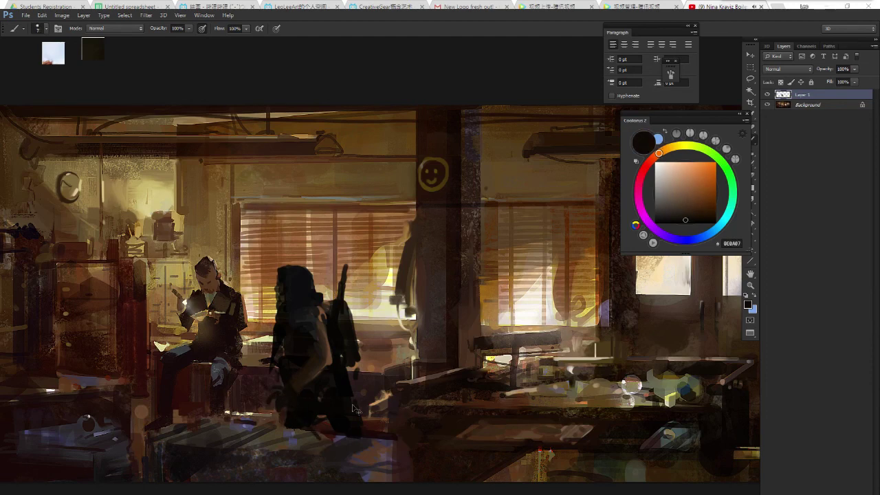
{"action": "mouse_move", "coordinate": [354, 410]}
{"action": "left_mouse_down"}
{"action": "mouse_move", "coordinate": [307, 387]}
{"action": "mouse_move", "coordinate": [377, 372]}
{"action": "left_mouse_up"}
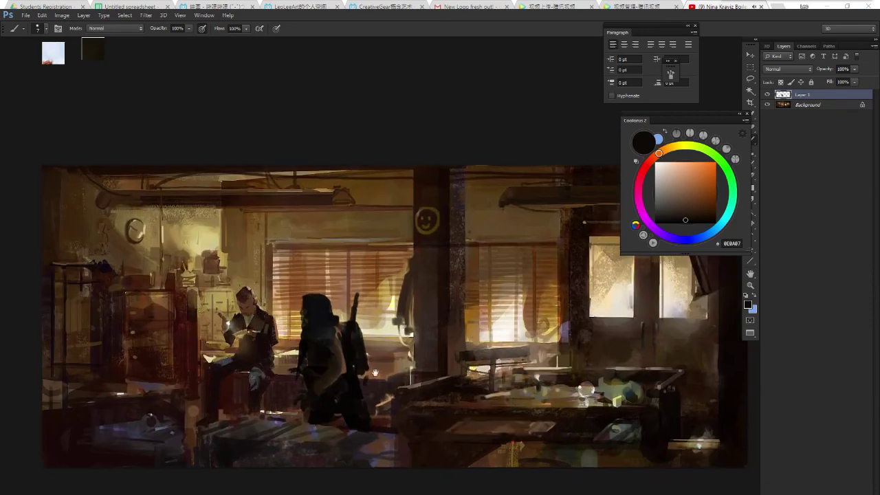
Hide the hooded figure layer and make the Background layer the active layer.
{"action": "left_click", "coordinate": [767, 94]}
{"action": "mouse_move", "coordinate": [481, 371]}
{"action": "left_mouse_down"}
{"action": "mouse_move", "coordinate": [426, 372]}
{"action": "mouse_move", "coordinate": [468, 371]}
{"action": "left_mouse_up"}
{"action": "left_click", "coordinate": [392, 341], "text": "alt"}
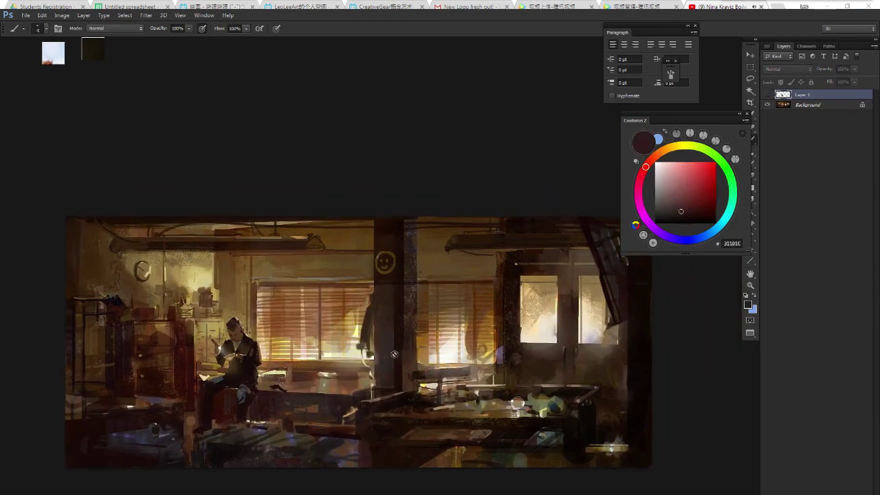
{"action": "left_click", "coordinate": [391, 371]}
{"action": "left_click", "coordinate": [442, 211]}
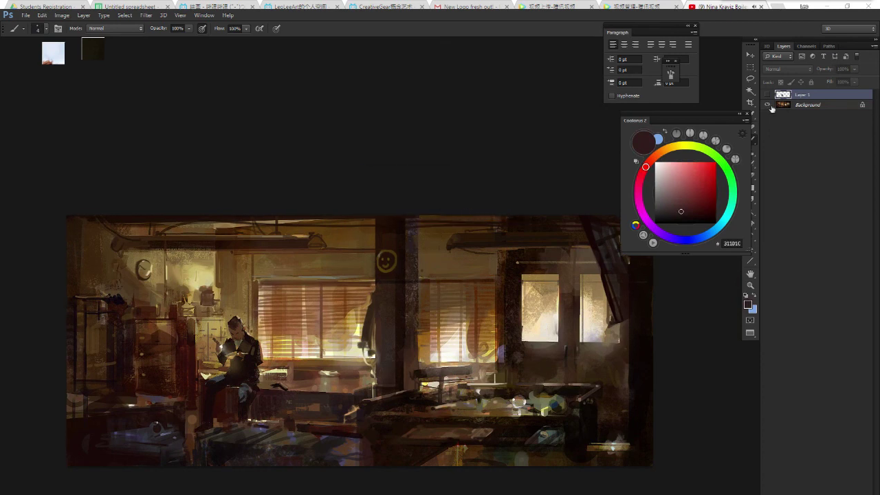
{"action": "left_click", "coordinate": [771, 106]}
Pick a dark red-brown and paint a thin stroke down the pillar's right edge.
{"action": "left_click", "coordinate": [393, 334], "text": "alt"}
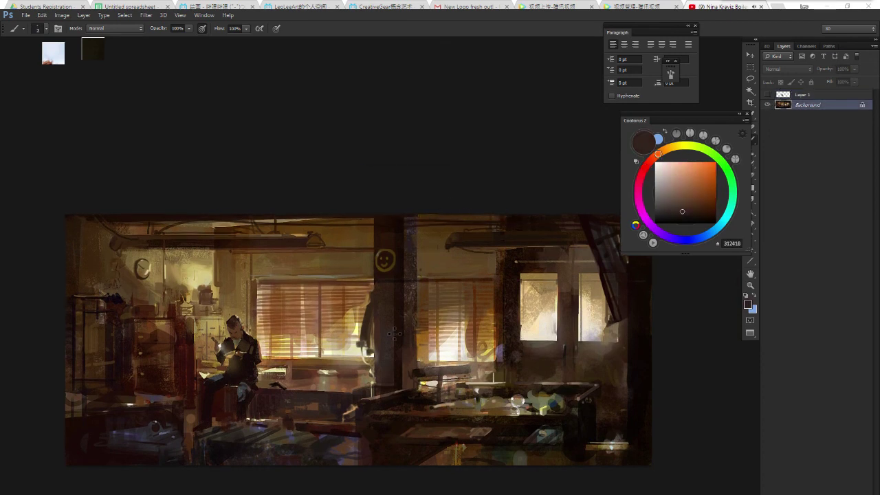
{"action": "left_click", "coordinate": [397, 369], "text": "alt"}
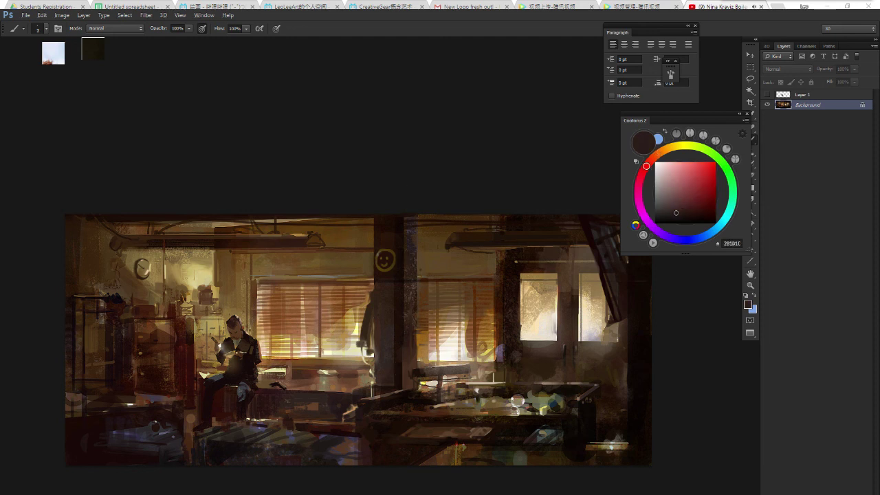
{"action": "left_click", "coordinate": [394, 331], "text": "alt"}
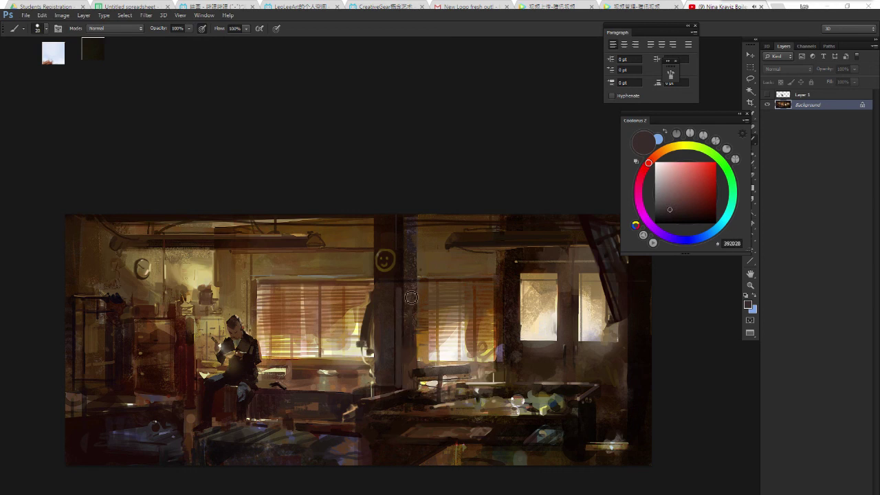
{"action": "left_click_drag", "start_coordinate": [398, 330], "coordinate": [399, 216]}
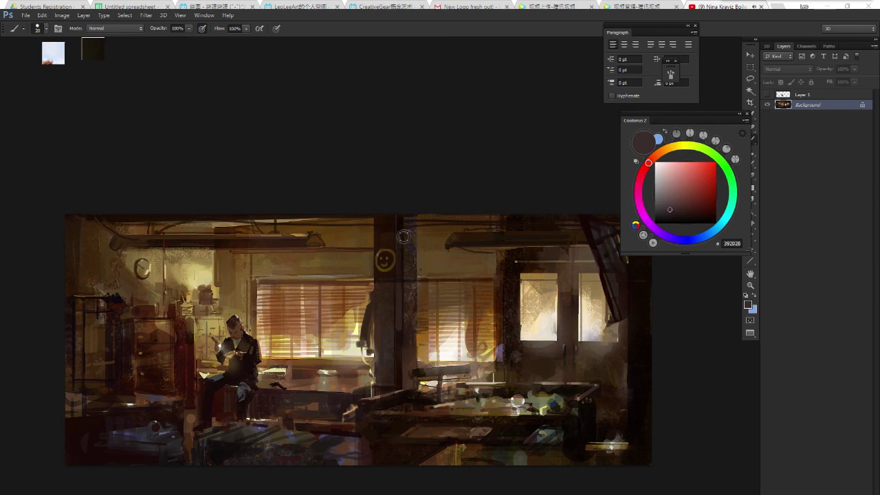
Shrink the brush and sample near-black 080504 from the pillar as the paint colour.
{"action": "key", "text": "bracketleft"}
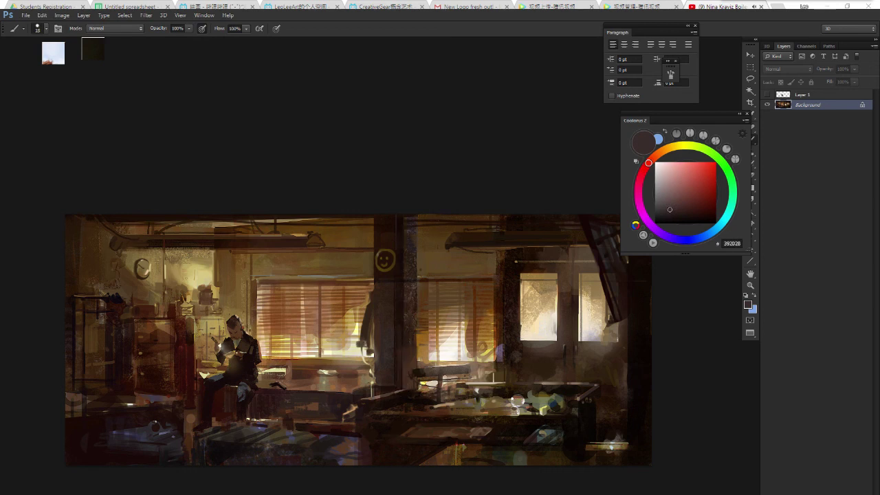
{"action": "left_click_drag", "start_coordinate": [443, 358], "coordinate": [427, 340]}
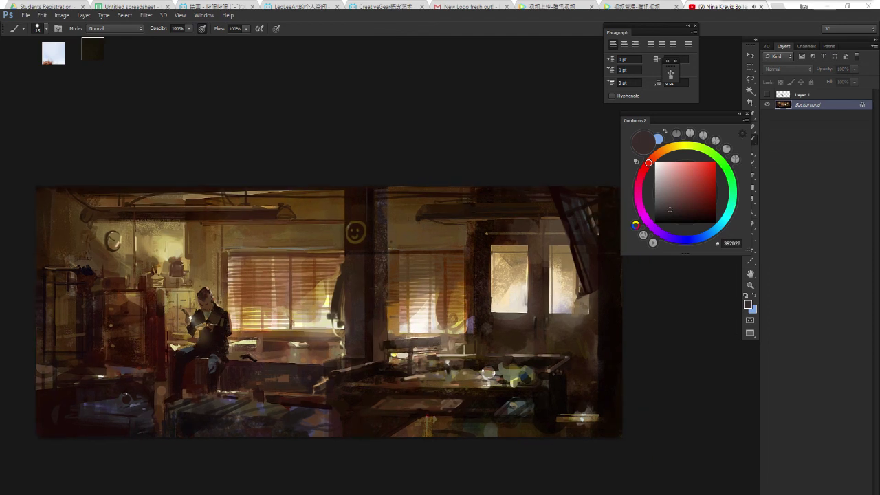
{"action": "left_click", "coordinate": [371, 250], "text": "alt"}
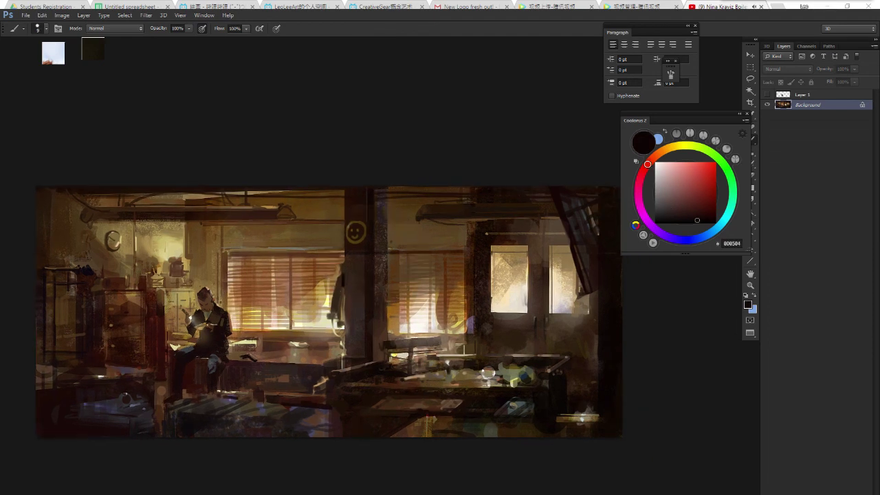
{"action": "left_click_drag", "start_coordinate": [396, 339], "coordinate": [388, 332]}
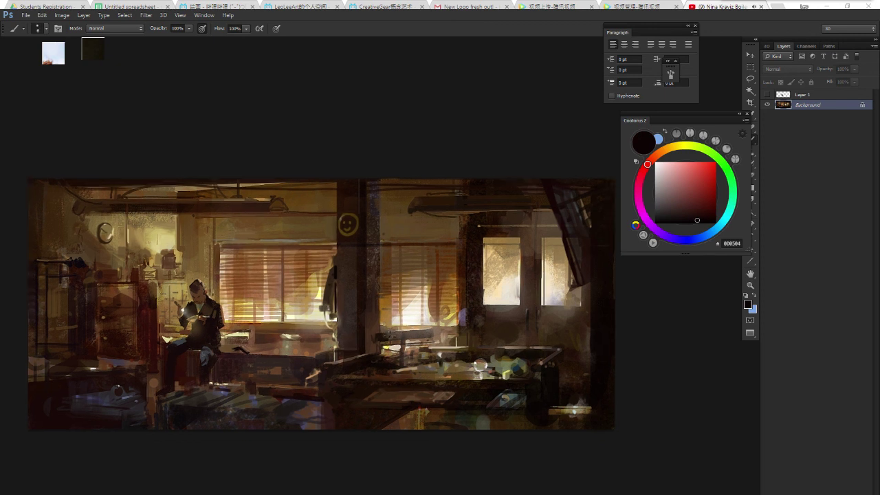
Save a copy as 20180219.jpg in the sketch folder, JPEG format at Maximum quality.
{"action": "key", "text": "ctrl+s"}
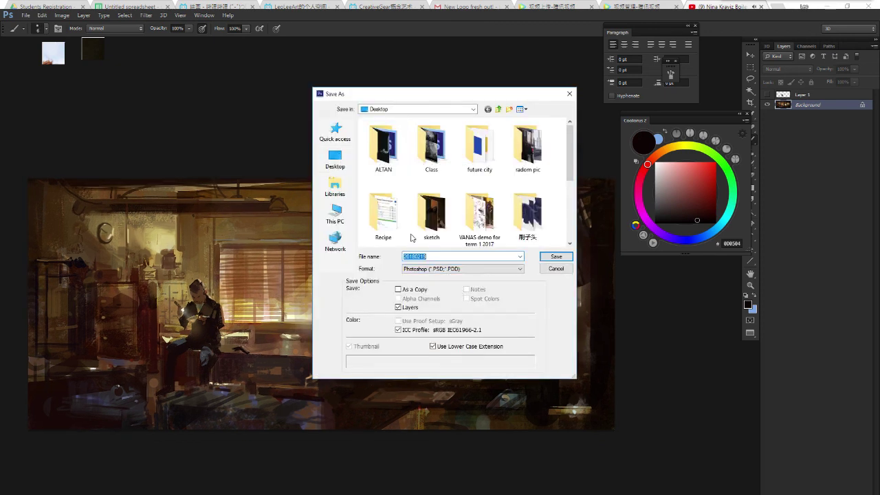
{"action": "left_click_drag", "start_coordinate": [569, 165], "coordinate": [571, 217]}
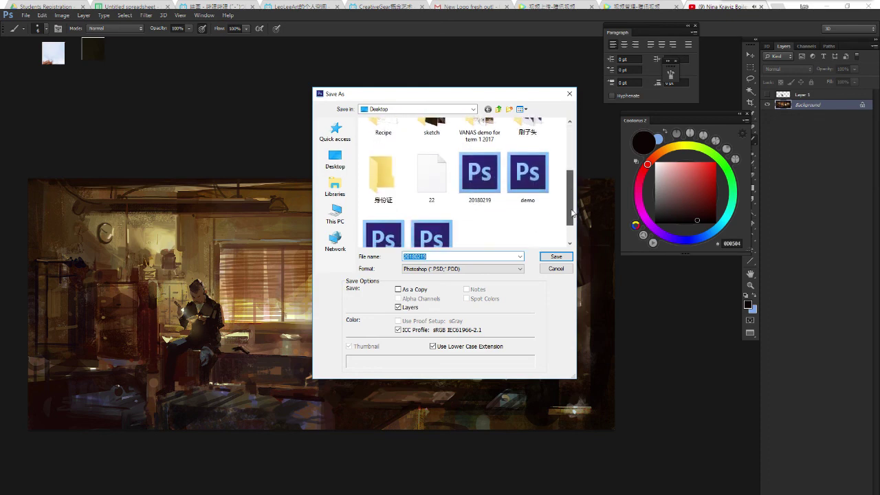
{"action": "scroll", "coordinate": [453, 191], "scroll_direction": "up", "scroll_amount": 3}
{"action": "double_click", "coordinate": [440, 206]}
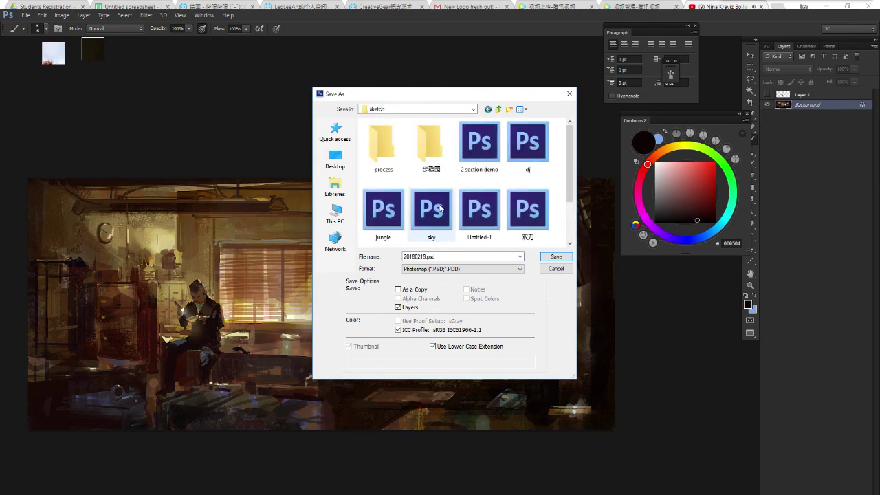
{"action": "left_click", "coordinate": [462, 268]}
{"action": "left_click", "coordinate": [417, 326]}
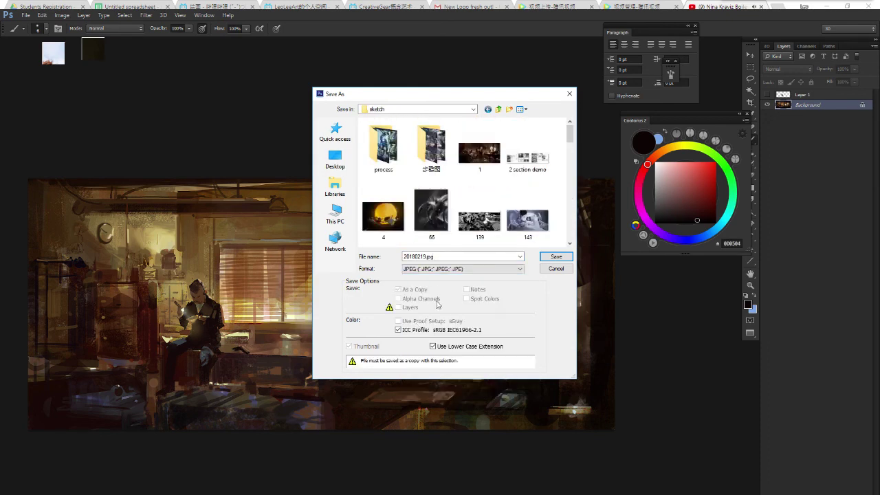
{"action": "left_click", "coordinate": [555, 257]}
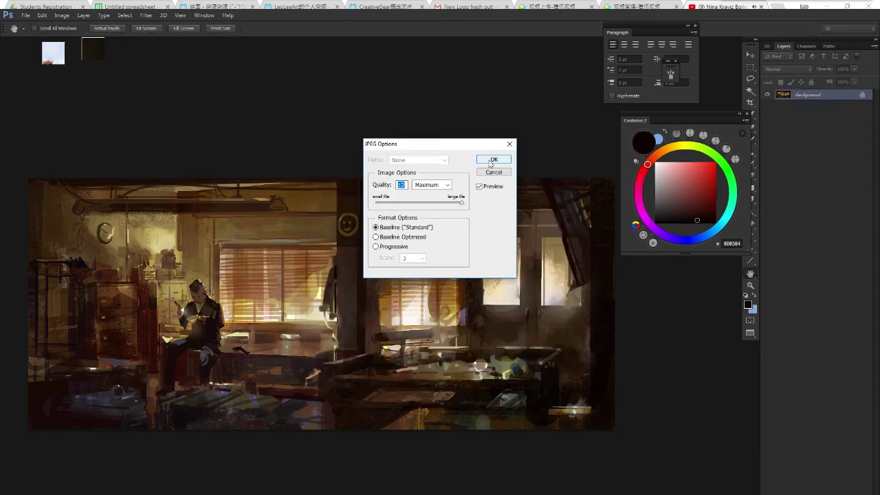
{"action": "left_click", "coordinate": [493, 162]}
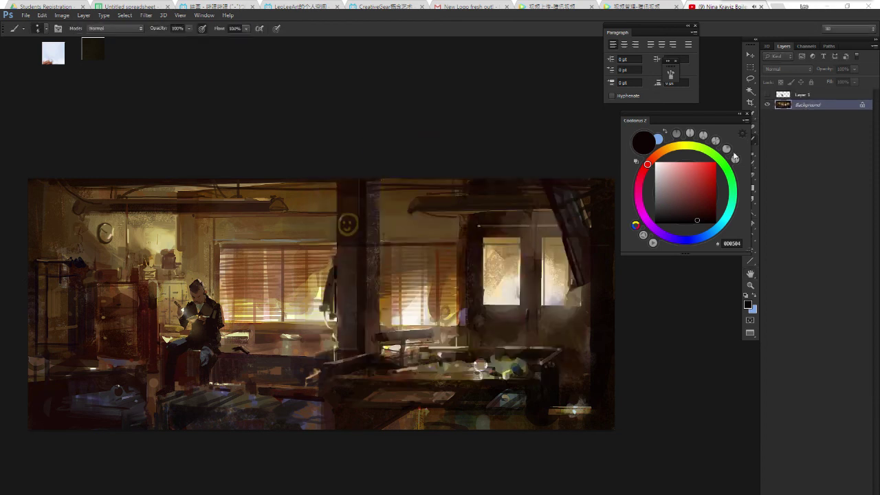
{"action": "left_click_drag", "start_coordinate": [405, 268], "coordinate": [434, 271]}
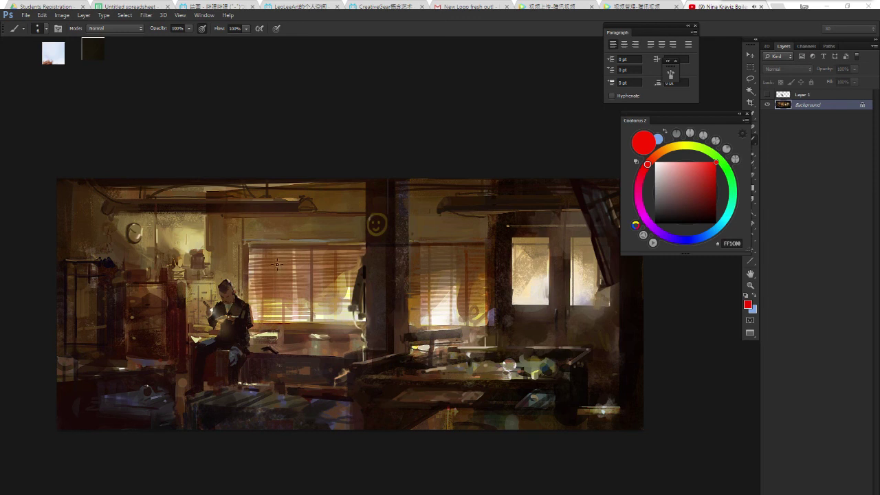
{"action": "left_click_drag", "start_coordinate": [246, 254], "coordinate": [272, 254]}
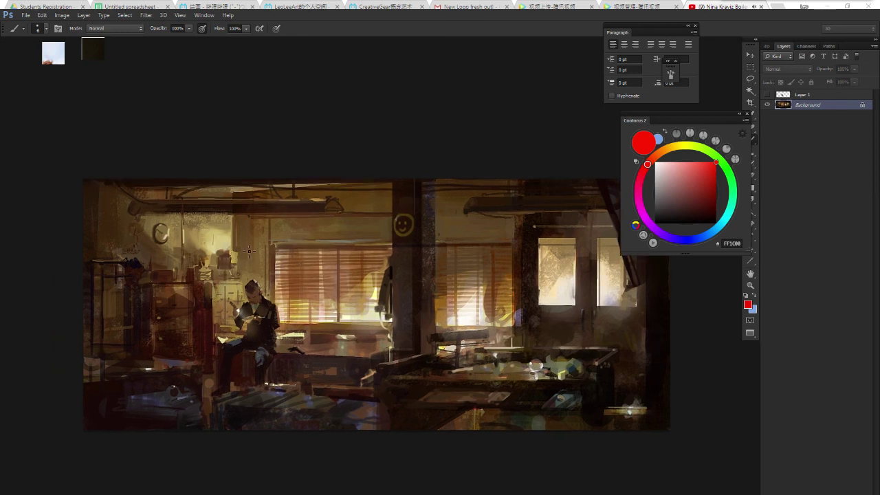
{"action": "left_click_drag", "start_coordinate": [205, 249], "coordinate": [234, 246]}
{"action": "mouse_move", "coordinate": [223, 251]}
{"action": "left_mouse_down"}
{"action": "mouse_move", "coordinate": [221, 284]}
{"action": "mouse_move", "coordinate": [297, 276]}
{"action": "left_mouse_up"}
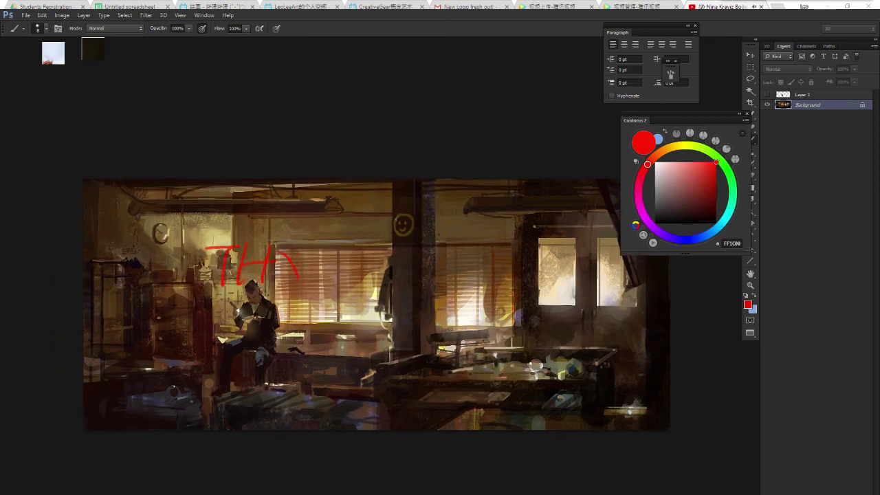
{"action": "left_click", "coordinate": [345, 270]}
{"action": "left_click_drag", "start_coordinate": [346, 251], "coordinate": [343, 282]}
{"action": "left_click_drag", "start_coordinate": [344, 249], "coordinate": [374, 248]}
{"action": "mouse_move", "coordinate": [347, 264]}
{"action": "left_mouse_down"}
{"action": "mouse_move", "coordinate": [382, 259]}
{"action": "mouse_move", "coordinate": [426, 275]}
{"action": "left_mouse_up"}
{"action": "left_click_drag", "start_coordinate": [270, 329], "coordinate": [325, 344]}
{"action": "mouse_move", "coordinate": [331, 333]}
{"action": "left_mouse_down"}
{"action": "mouse_move", "coordinate": [349, 331]}
{"action": "mouse_move", "coordinate": [352, 349]}
{"action": "mouse_move", "coordinate": [379, 352]}
{"action": "mouse_move", "coordinate": [412, 330]}
{"action": "mouse_move", "coordinate": [455, 342]}
{"action": "mouse_move", "coordinate": [534, 327]}
{"action": "mouse_move", "coordinate": [523, 348]}
{"action": "left_mouse_up"}
{"action": "mouse_move", "coordinate": [307, 417]}
{"action": "left_mouse_down"}
{"action": "mouse_move", "coordinate": [332, 389]}
{"action": "mouse_move", "coordinate": [339, 412]}
{"action": "mouse_move", "coordinate": [375, 411]}
{"action": "left_mouse_up"}
{"action": "mouse_move", "coordinate": [379, 399]}
{"action": "left_mouse_down"}
{"action": "mouse_move", "coordinate": [377, 417]}
{"action": "mouse_move", "coordinate": [429, 392]}
{"action": "left_mouse_up"}
{"action": "mouse_move", "coordinate": [421, 393]}
{"action": "left_mouse_down"}
{"action": "mouse_move", "coordinate": [419, 412]}
{"action": "mouse_move", "coordinate": [472, 415]}
{"action": "left_mouse_up"}
{"action": "left_click_drag", "start_coordinate": [501, 389], "coordinate": [497, 408]}
{"action": "left_click_drag", "start_coordinate": [520, 393], "coordinate": [516, 412]}
{"action": "scroll", "coordinate": [533, 381], "scroll_direction": "down", "scroll_amount": 2}
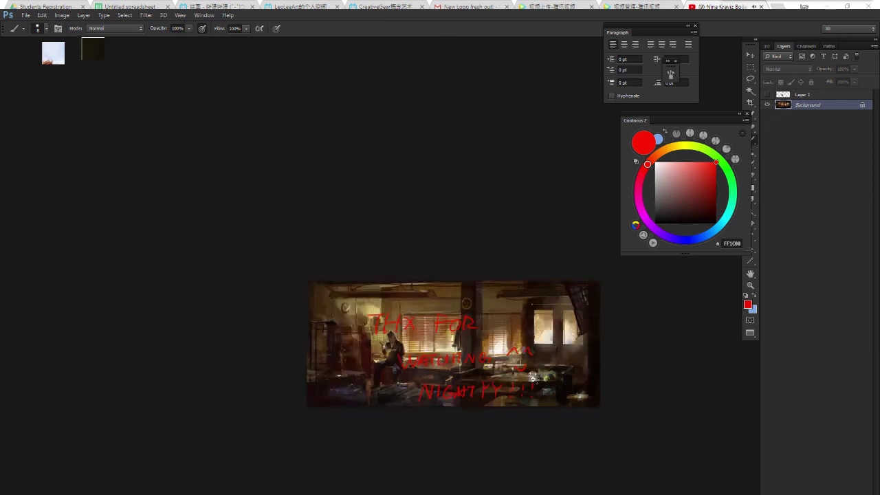
{"action": "scroll", "coordinate": [536, 380], "scroll_direction": "down", "scroll_amount": 1}
{"action": "scroll", "coordinate": [539, 379], "scroll_direction": "up", "scroll_amount": 1}
{"action": "scroll", "coordinate": [538, 379], "scroll_direction": "up", "scroll_amount": 4}
{"action": "scroll", "coordinate": [526, 370], "scroll_direction": "down", "scroll_amount": 1}
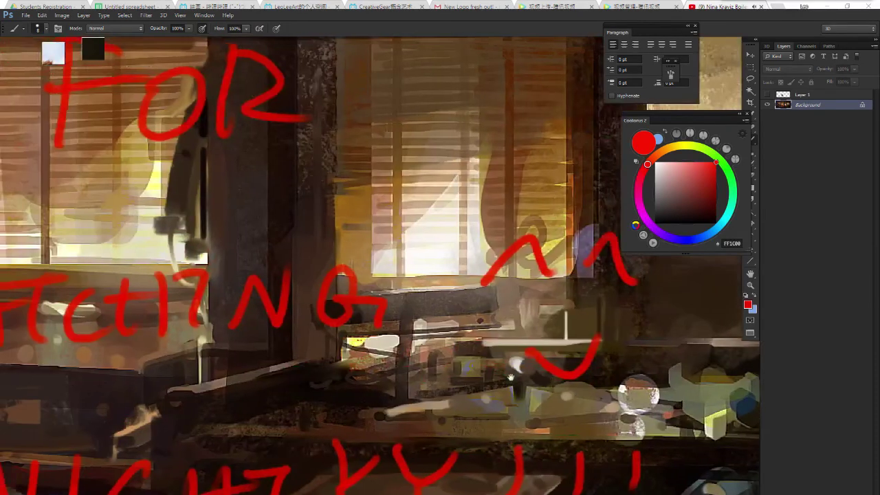
{"action": "scroll", "coordinate": [526, 370], "scroll_direction": "down", "scroll_amount": 1}
{"action": "scroll", "coordinate": [522, 371], "scroll_direction": "down", "scroll_amount": 1}
{"action": "scroll", "coordinate": [520, 374], "scroll_direction": "down", "scroll_amount": 1}
{"action": "scroll", "coordinate": [383, 371], "scroll_direction": "up", "scroll_amount": 1}
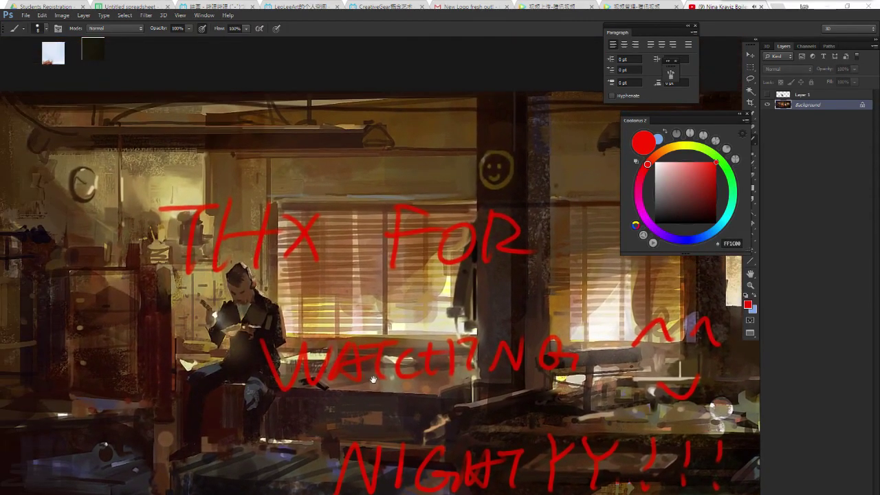
{"action": "key", "text": "ctrl+alt+z"}
{"action": "key", "text": "ctrl+alt+z"}
{"action": "key", "text": "ctrl+alt+z"}
{"action": "key", "text": "ctrl+alt+z"}
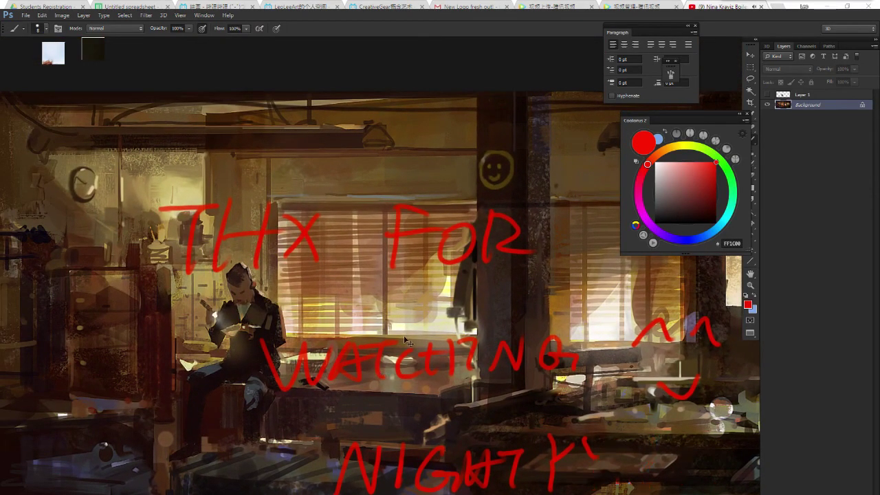
{"action": "key", "text": "ctrl+alt+z"}
{"action": "key", "text": "ctrl+alt+z"}
{"action": "key", "text": "ctrl+alt+z"}
{"action": "key", "text": "ctrl+alt+z"}
{"action": "key", "text": "ctrl+alt+z"}
{"action": "key", "text": "ctrl+alt+z"}
{"action": "key", "text": "ctrl+alt+z"}
{"action": "key", "text": "ctrl+alt+z"}
{"action": "key", "text": "ctrl+alt+z"}
{"action": "key", "text": "ctrl+alt+z"}
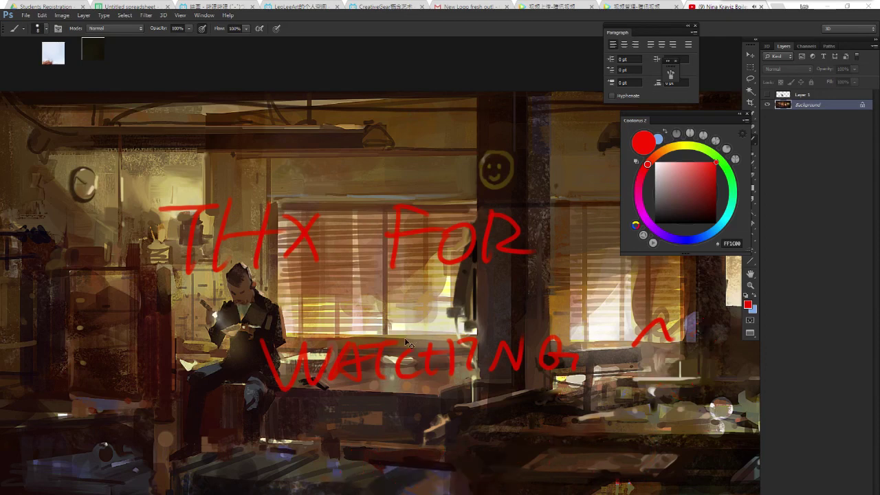
{"action": "key", "text": "ctrl+alt+z"}
{"action": "key", "text": "ctrl+alt+z"}
{"action": "key", "text": "ctrl+alt+z"}
{"action": "key", "text": "ctrl+alt+z"}
{"action": "key", "text": "ctrl+alt+z"}
{"action": "key", "text": "ctrl+alt+z"}
{"action": "key", "text": "ctrl+alt+z"}
{"action": "key", "text": "ctrl+alt+z"}
{"action": "key", "text": "ctrl+alt+z"}
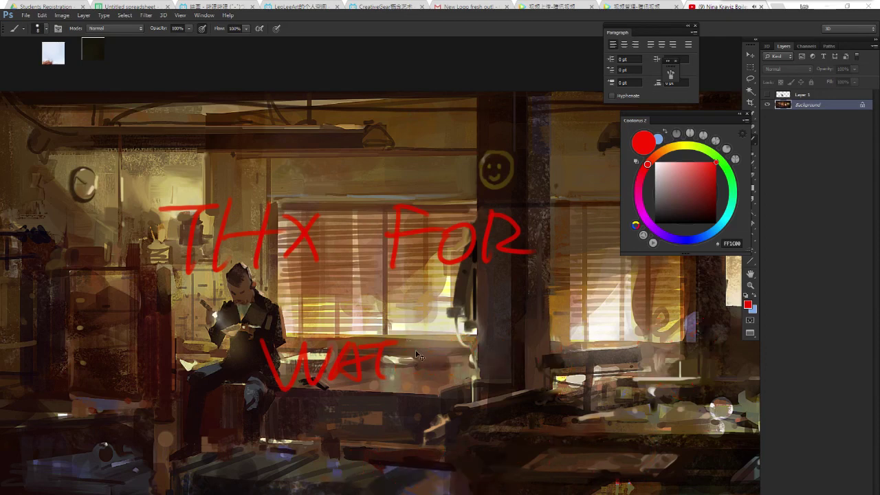
{"action": "key", "text": "ctrl+alt+z"}
{"action": "key", "text": "ctrl+alt+z"}
{"action": "key", "text": "ctrl+alt+z"}
{"action": "key", "text": "ctrl+alt+z"}
{"action": "key", "text": "ctrl+alt+z"}
{"action": "key", "text": "ctrl+alt+z"}
{"action": "key", "text": "ctrl+alt+z"}
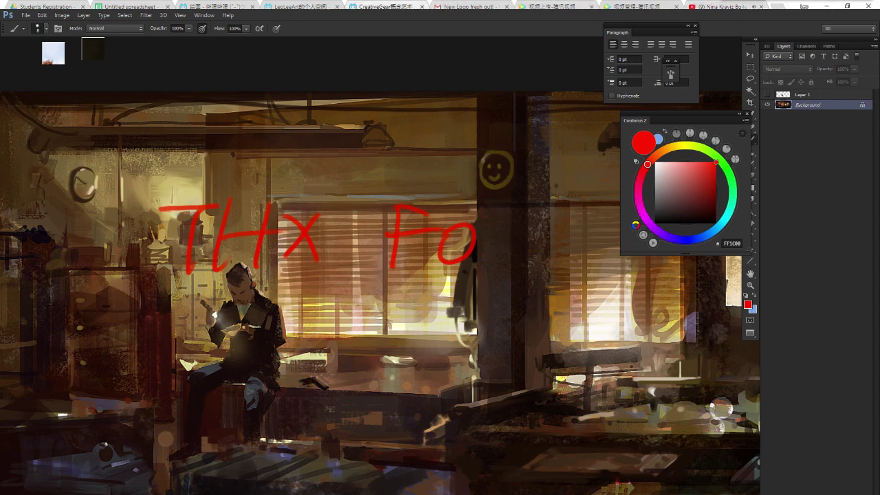
{"action": "left_click_drag", "start_coordinate": [342, 223], "coordinate": [337, 218]}
{"action": "key", "text": "ctrl+alt+z"}
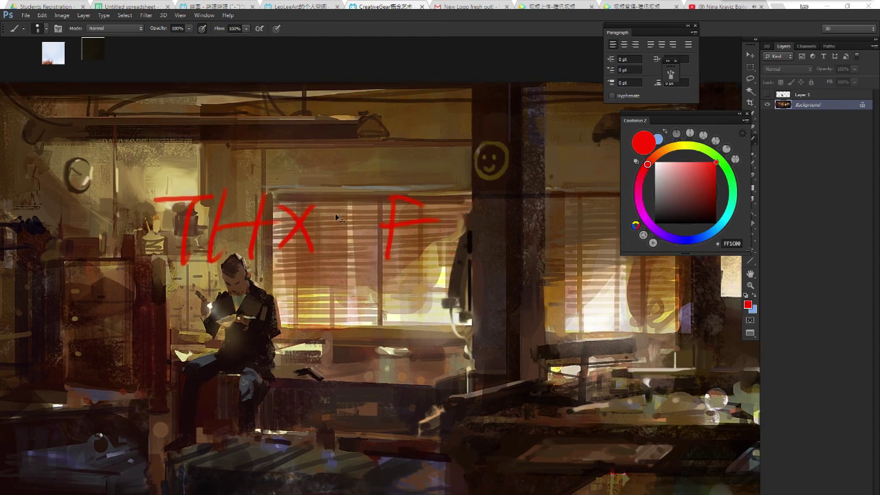
{"action": "key", "text": "ctrl+alt+z"}
{"action": "key", "text": "ctrl+alt+z"}
{"action": "key", "text": "ctrl+alt+z"}
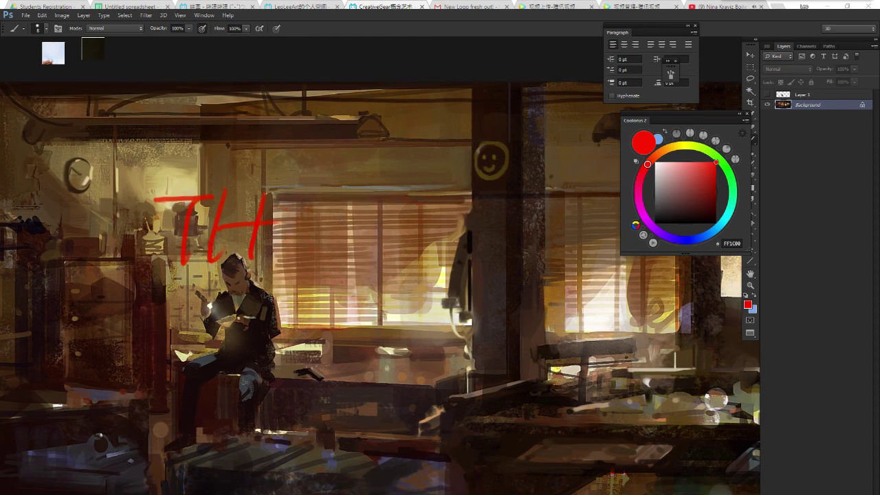
{"action": "key", "text": "ctrl+alt+z"}
{"action": "key", "text": "ctrl+alt+z"}
{"action": "key", "text": "ctrl+alt+z"}
{"action": "key", "text": "ctrl+alt+z"}
{"action": "key", "text": "ctrl+alt+z"}
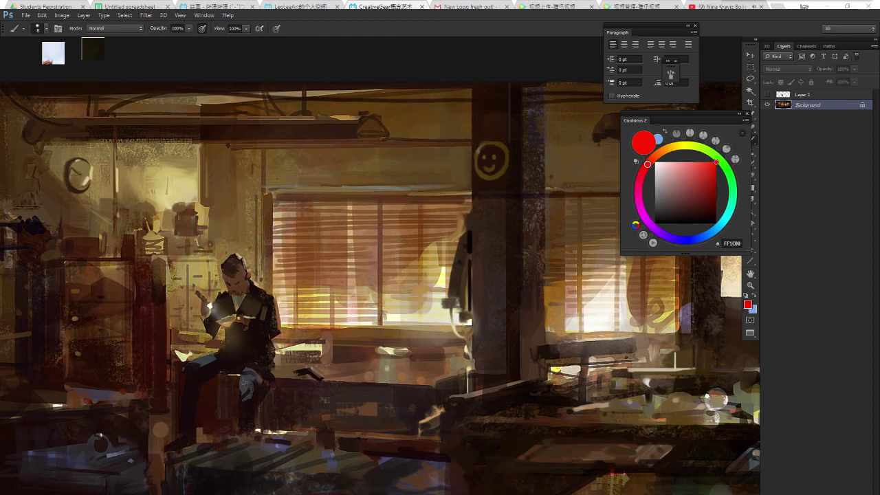